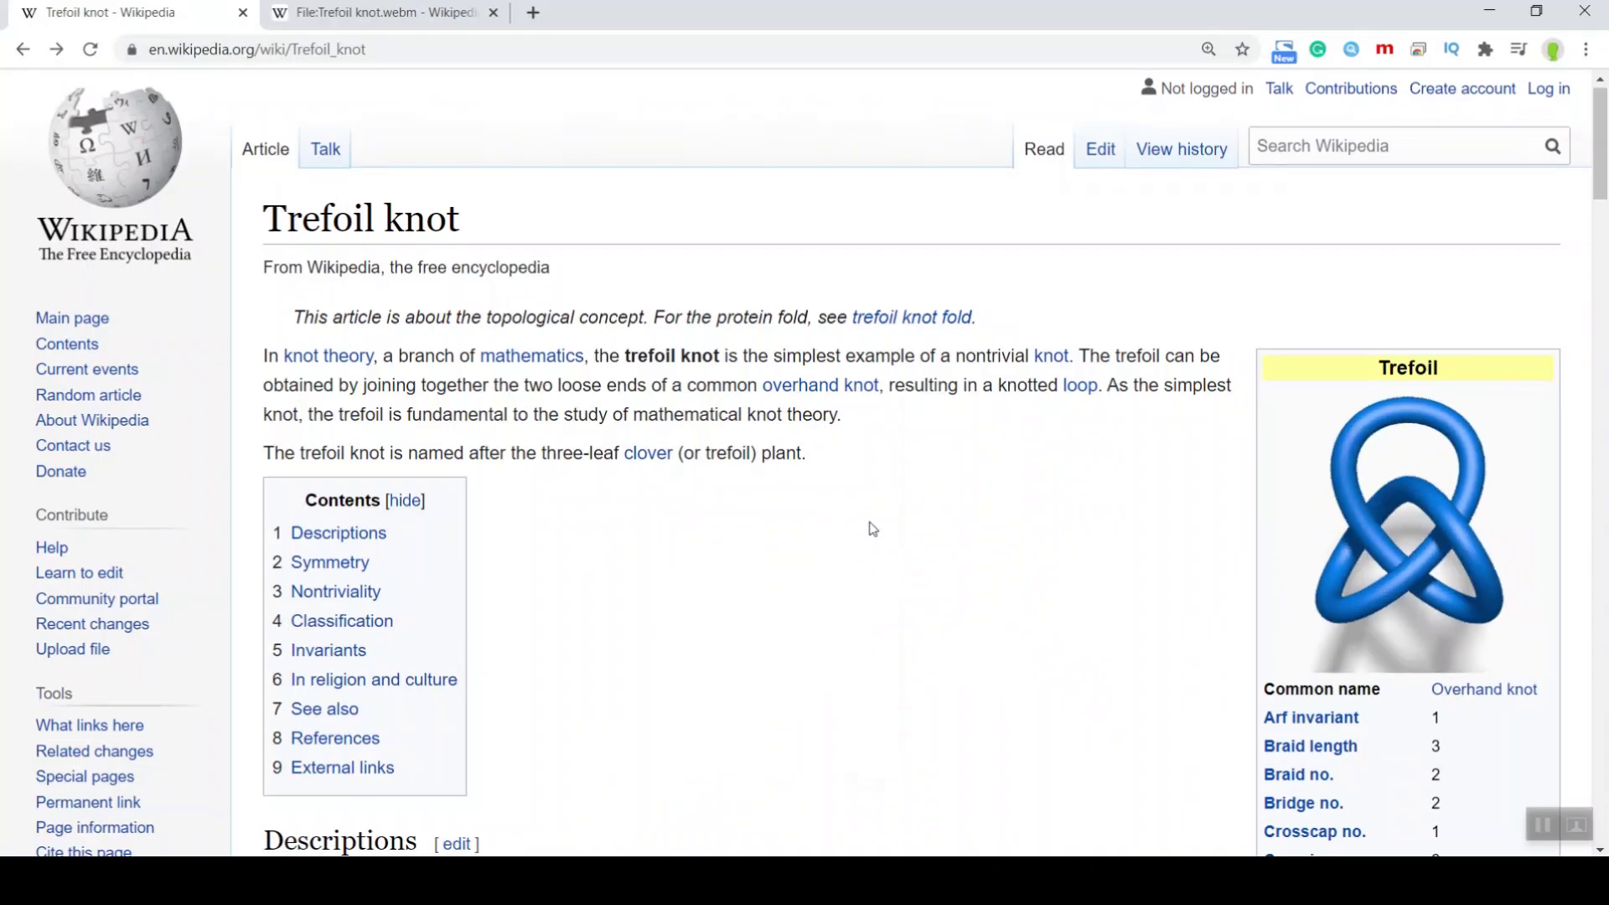
pyautogui.scroll(-6, 872, 529)
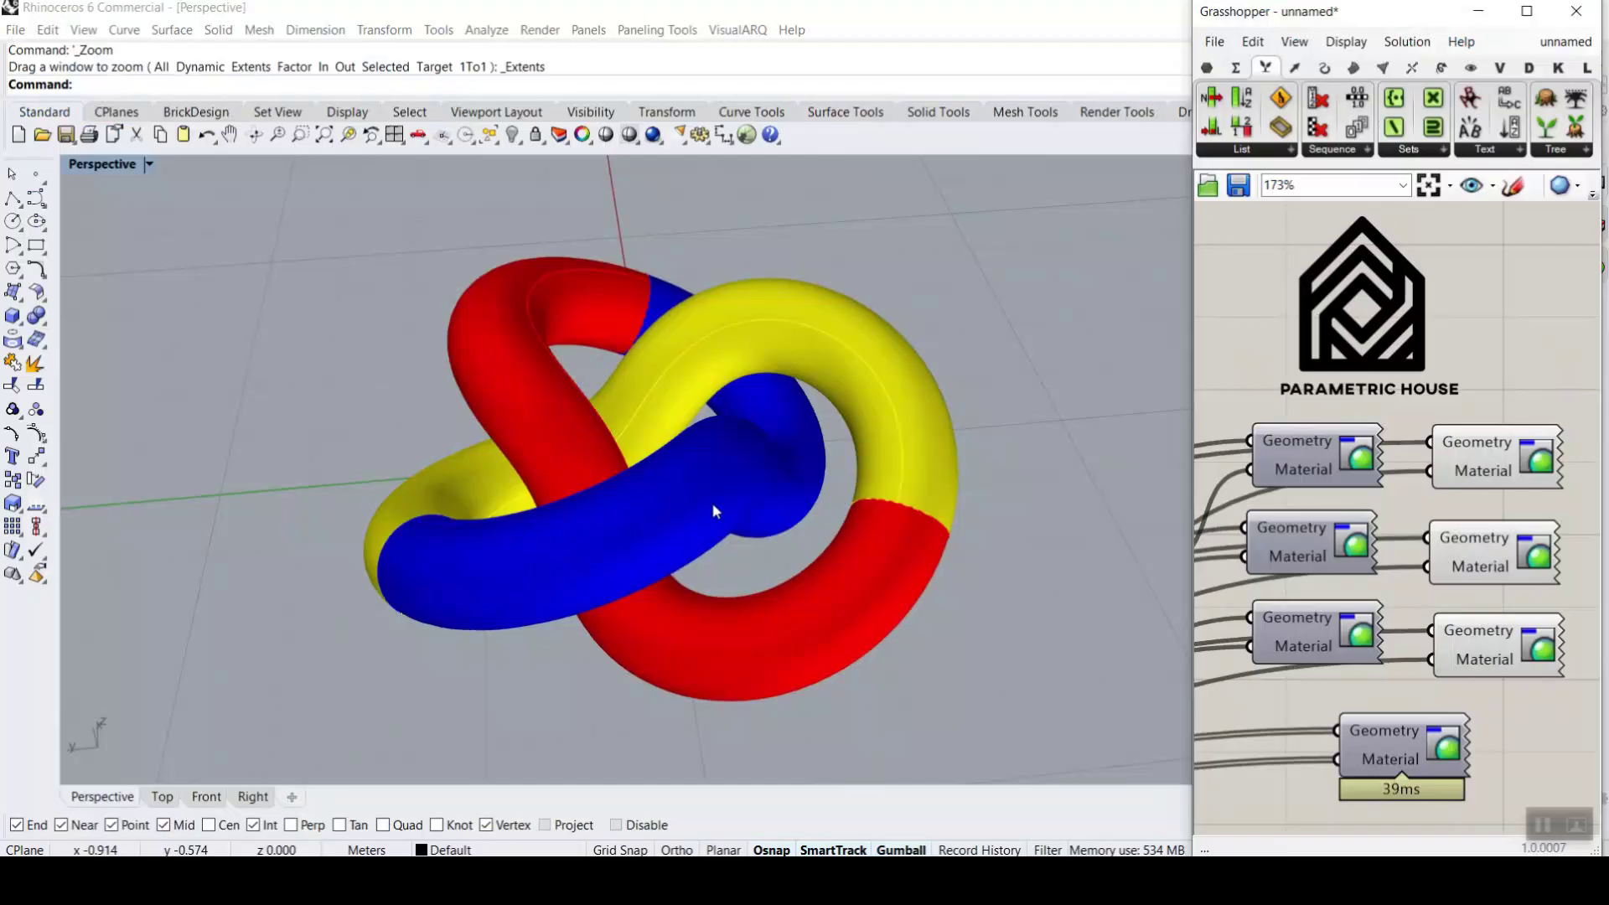
# - Turn off the preview of the three stacked Custom Preview components and show the preview of the separate one below them
pyautogui.moveTo(922, 402); pyautogui.dragTo(708, 517, button='right')
pyautogui.scroll(-2, 707, 517)
pyautogui.scroll(5, 707, 557)
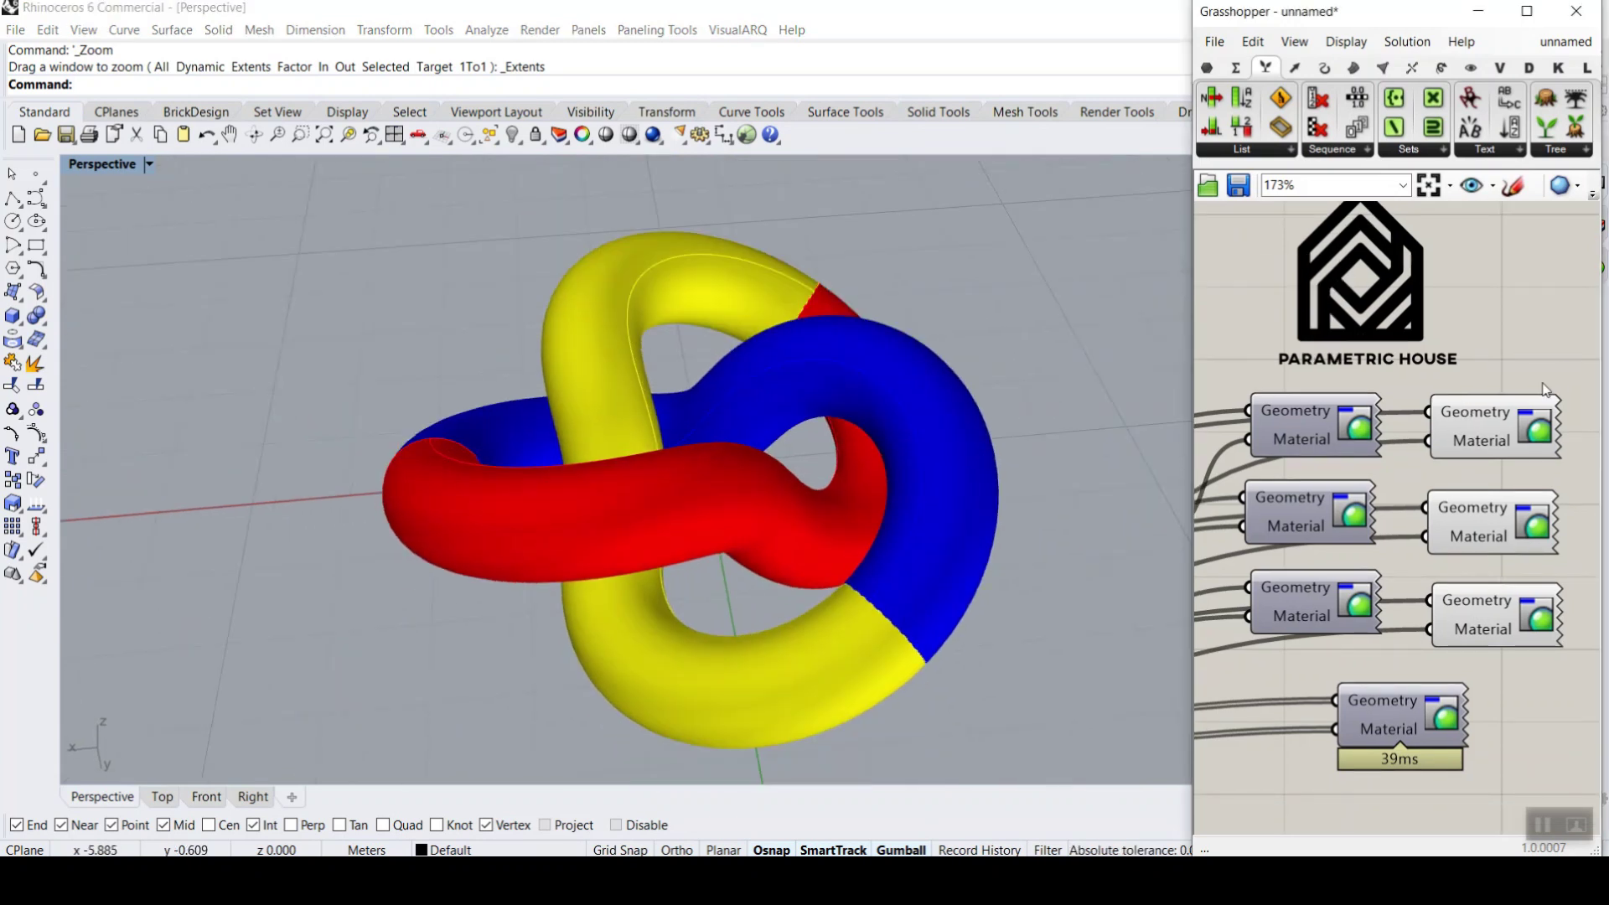
pyautogui.moveTo(1567, 610); pyautogui.dragTo(1544, 655)
pyautogui.rightClick(1535, 332)
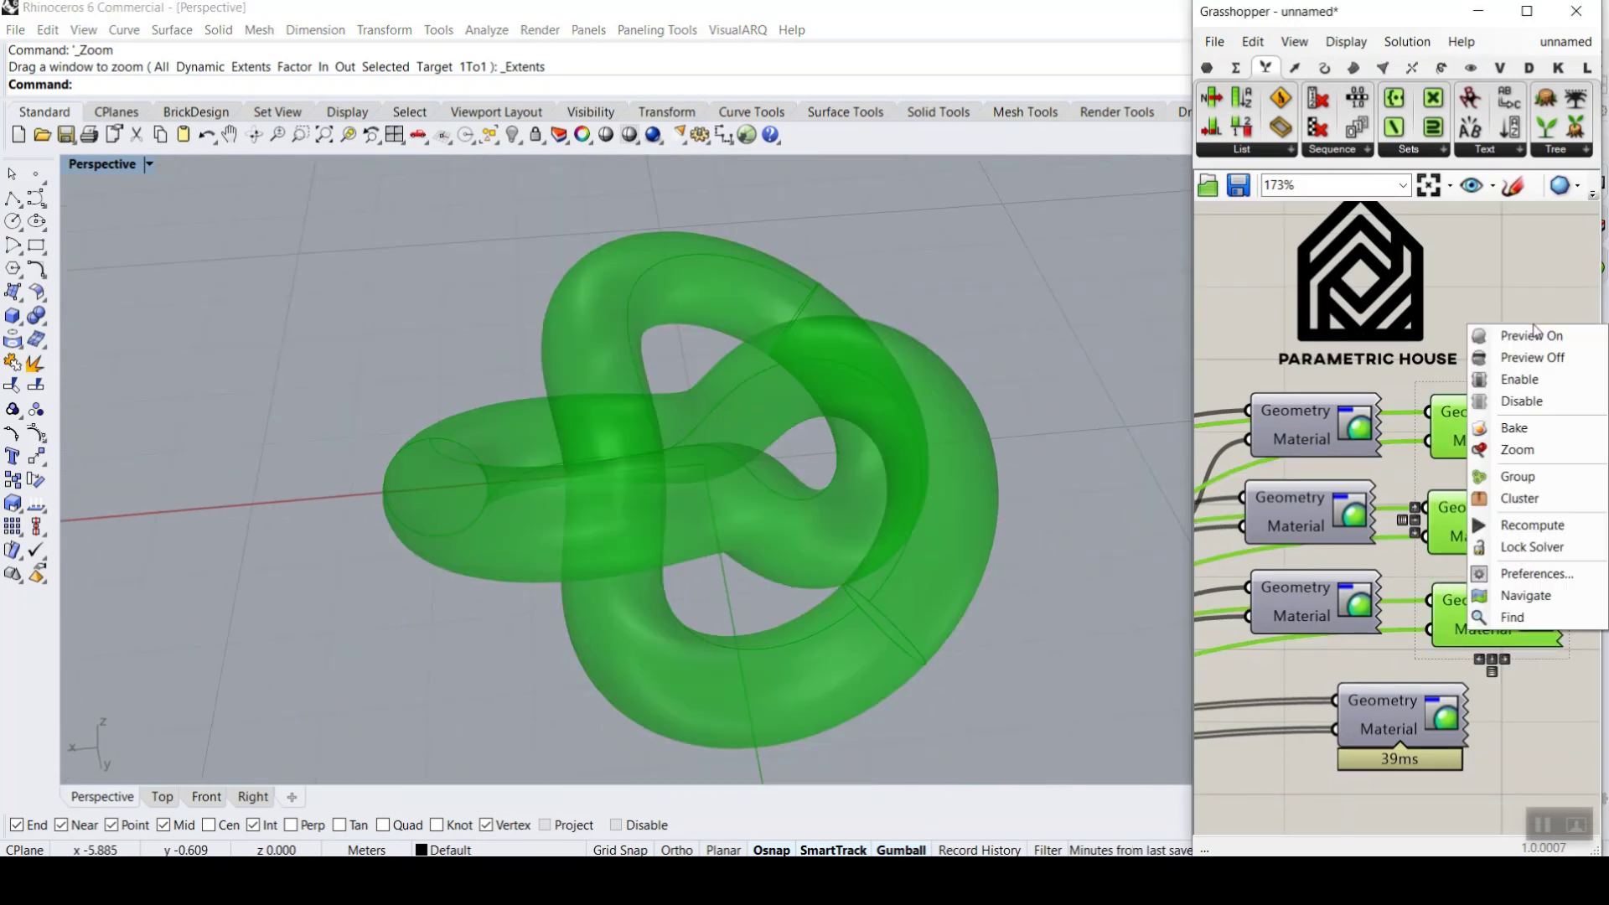
pyautogui.click(1533, 357)
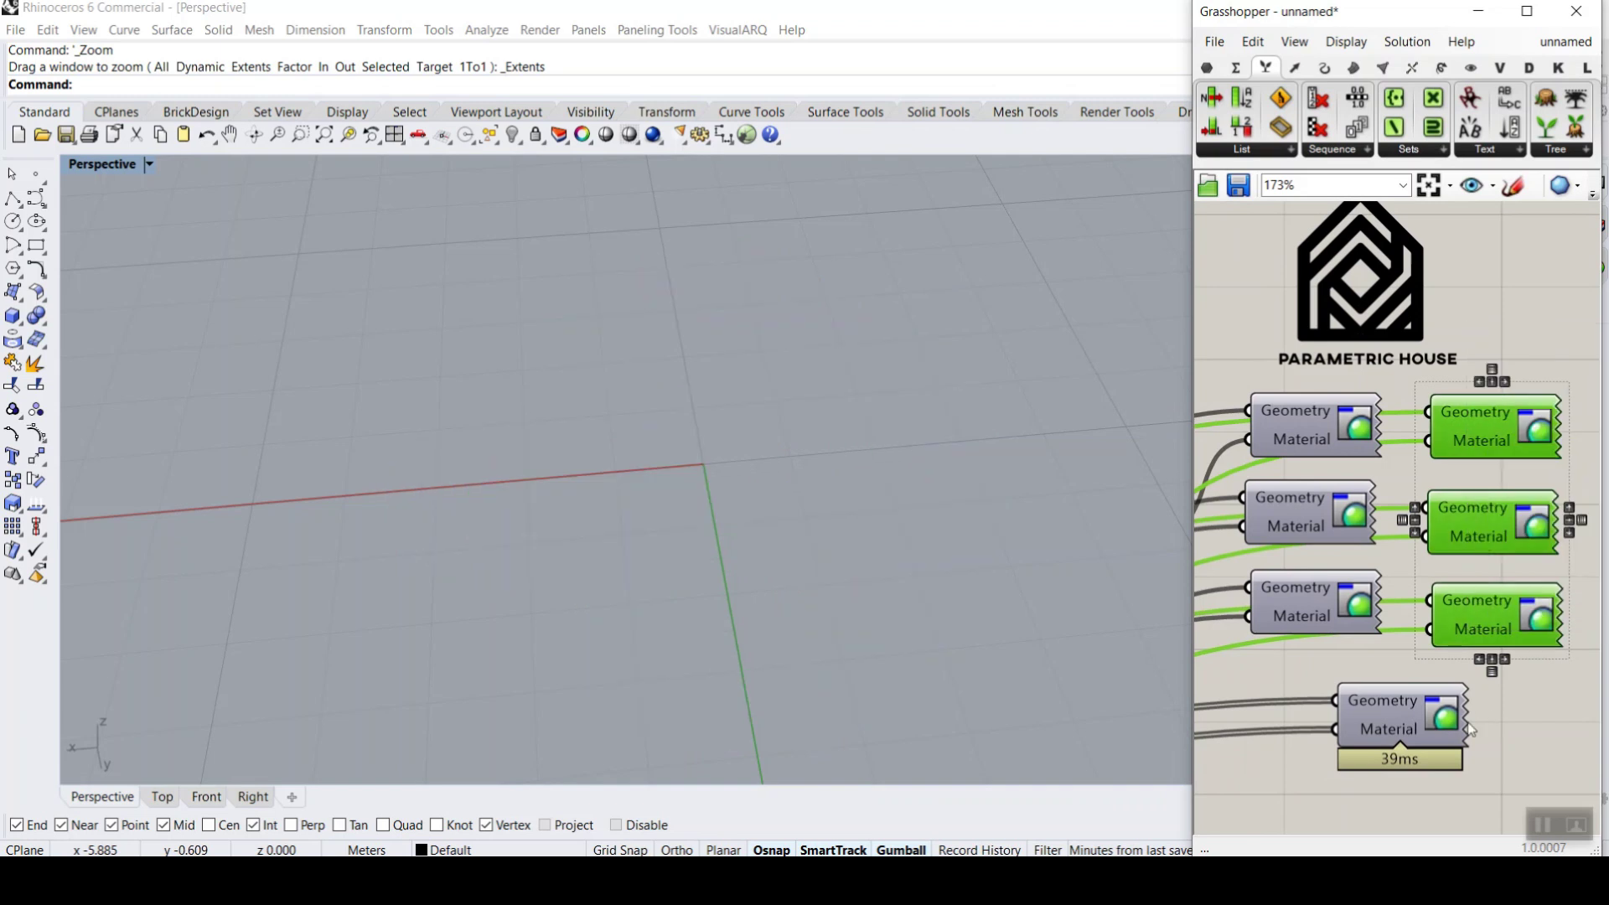
pyautogui.rightClick(1454, 716)
pyautogui.click(1455, 702)
pyautogui.click(1532, 715)
# - Set the Rot1 slider to 22.88 and the Distance slider to about 1.13 to reshape the knot
pyautogui.moveTo(721, 546); pyautogui.dragTo(729, 474, button='right')
pyautogui.scroll(-10, 1349, 612)
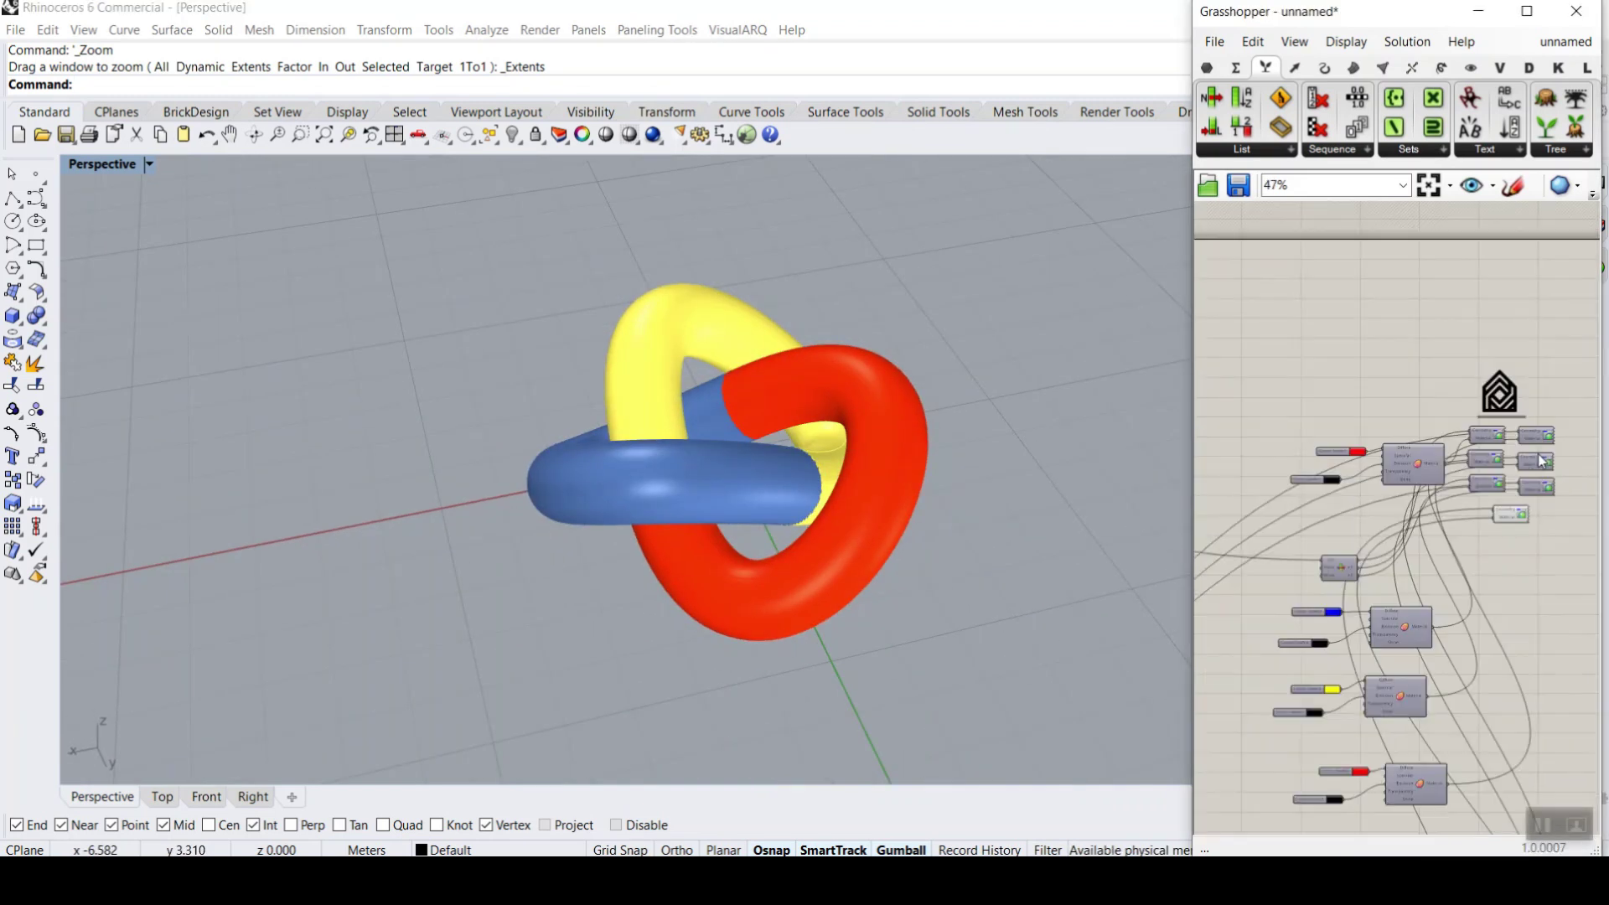
pyautogui.scroll(10, 1329, 642)
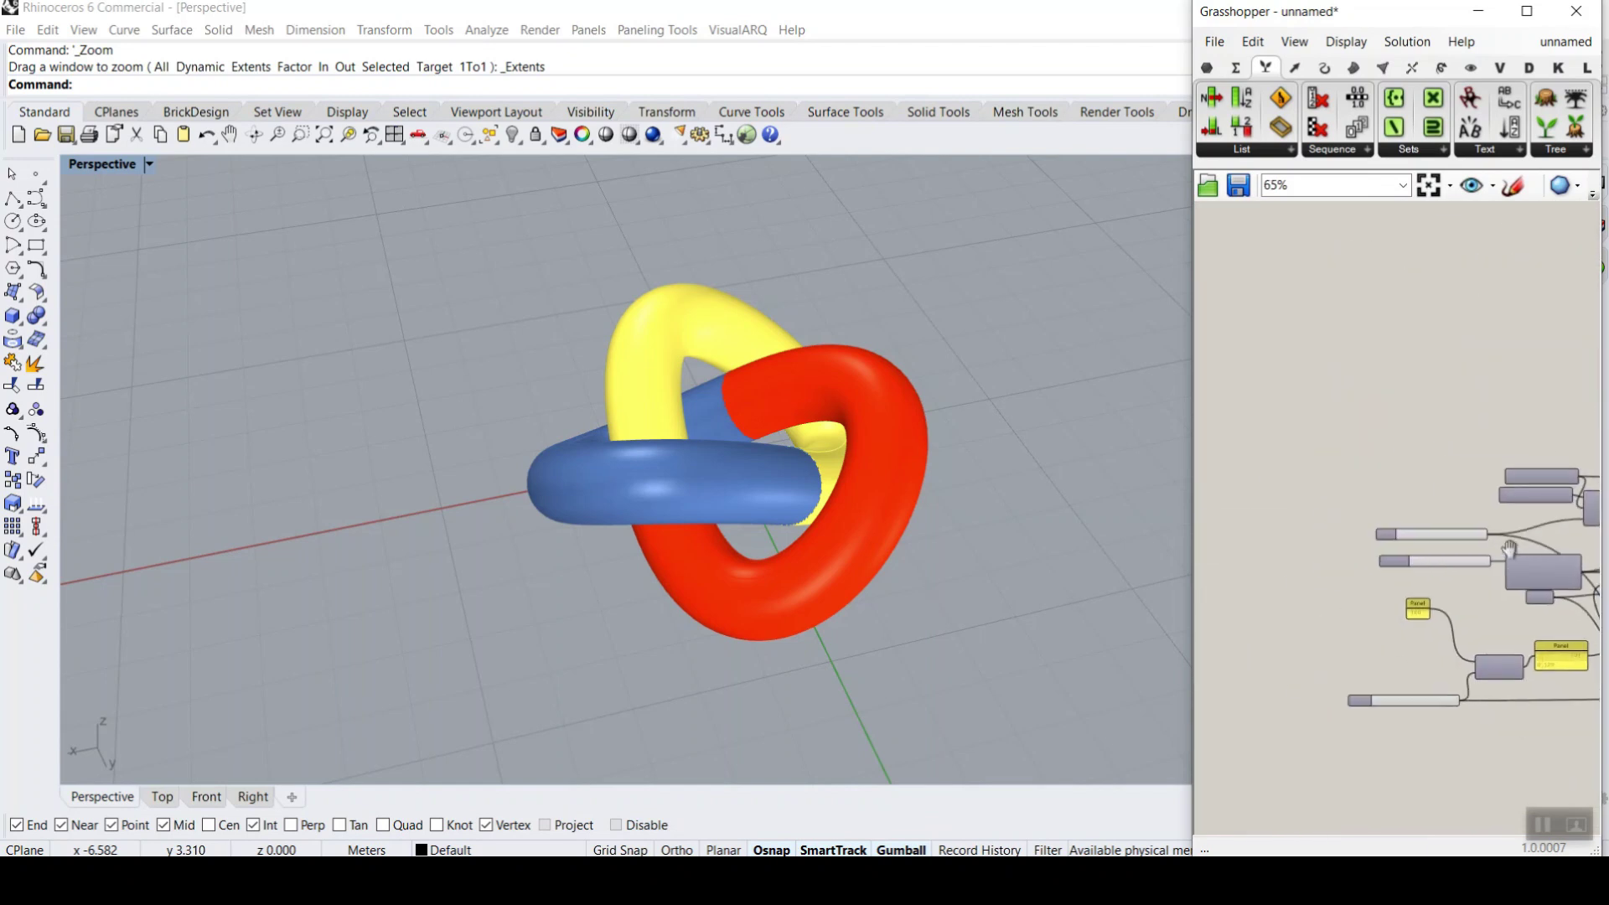
pyautogui.moveTo(786, 453); pyautogui.dragTo(788, 510, button='right')
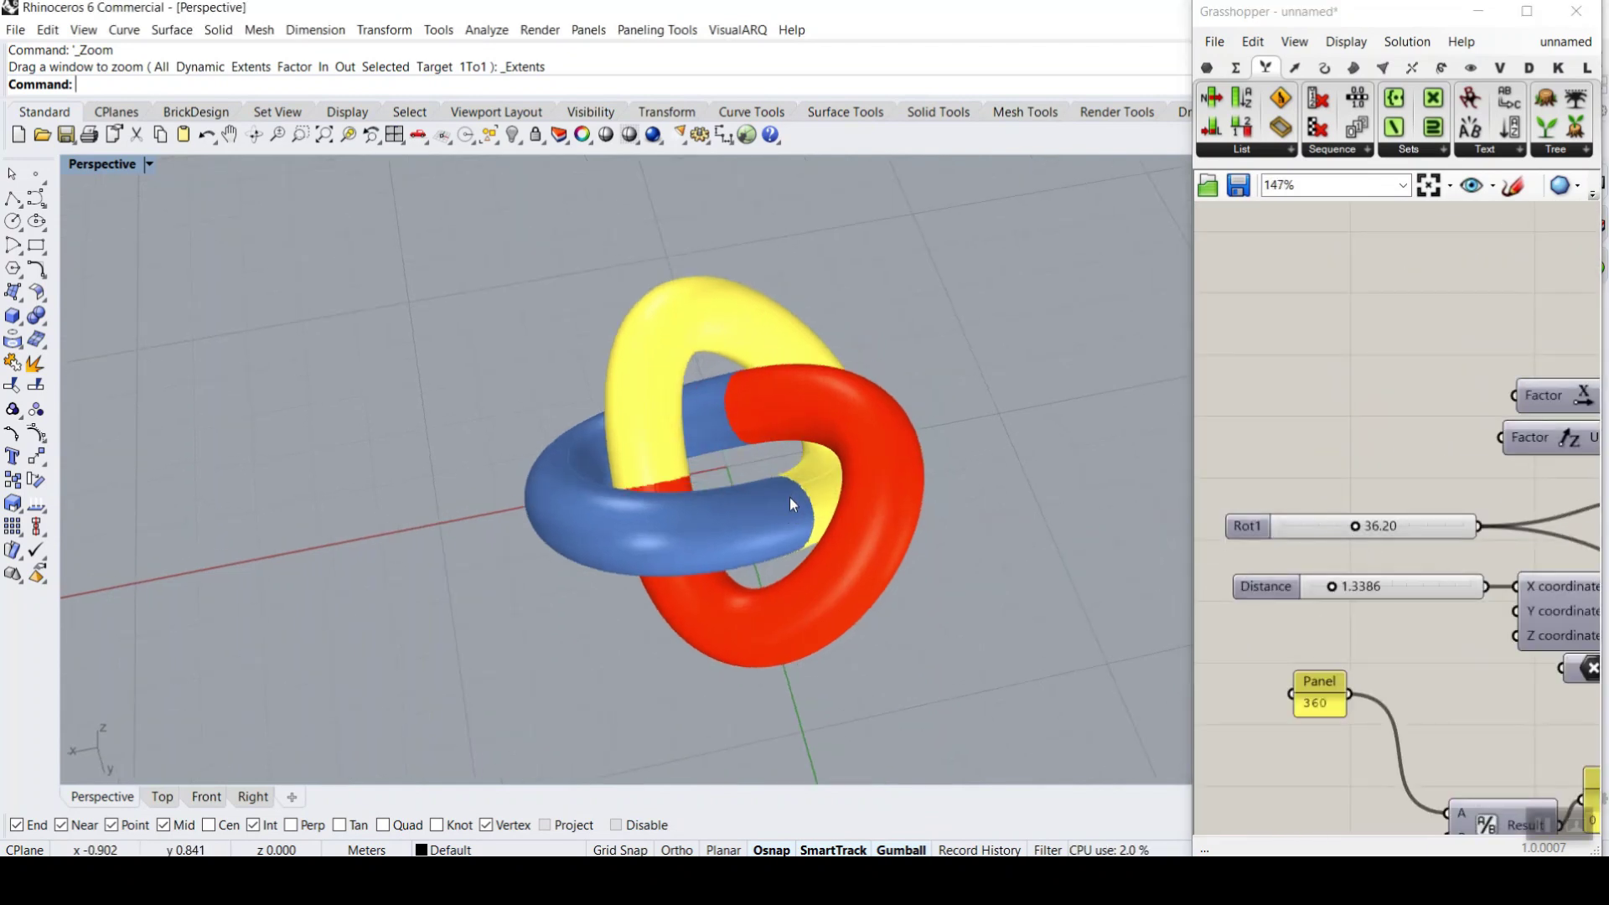
pyautogui.scroll(2, 787, 509)
pyautogui.moveTo(1362, 528); pyautogui.dragTo(1345, 588)
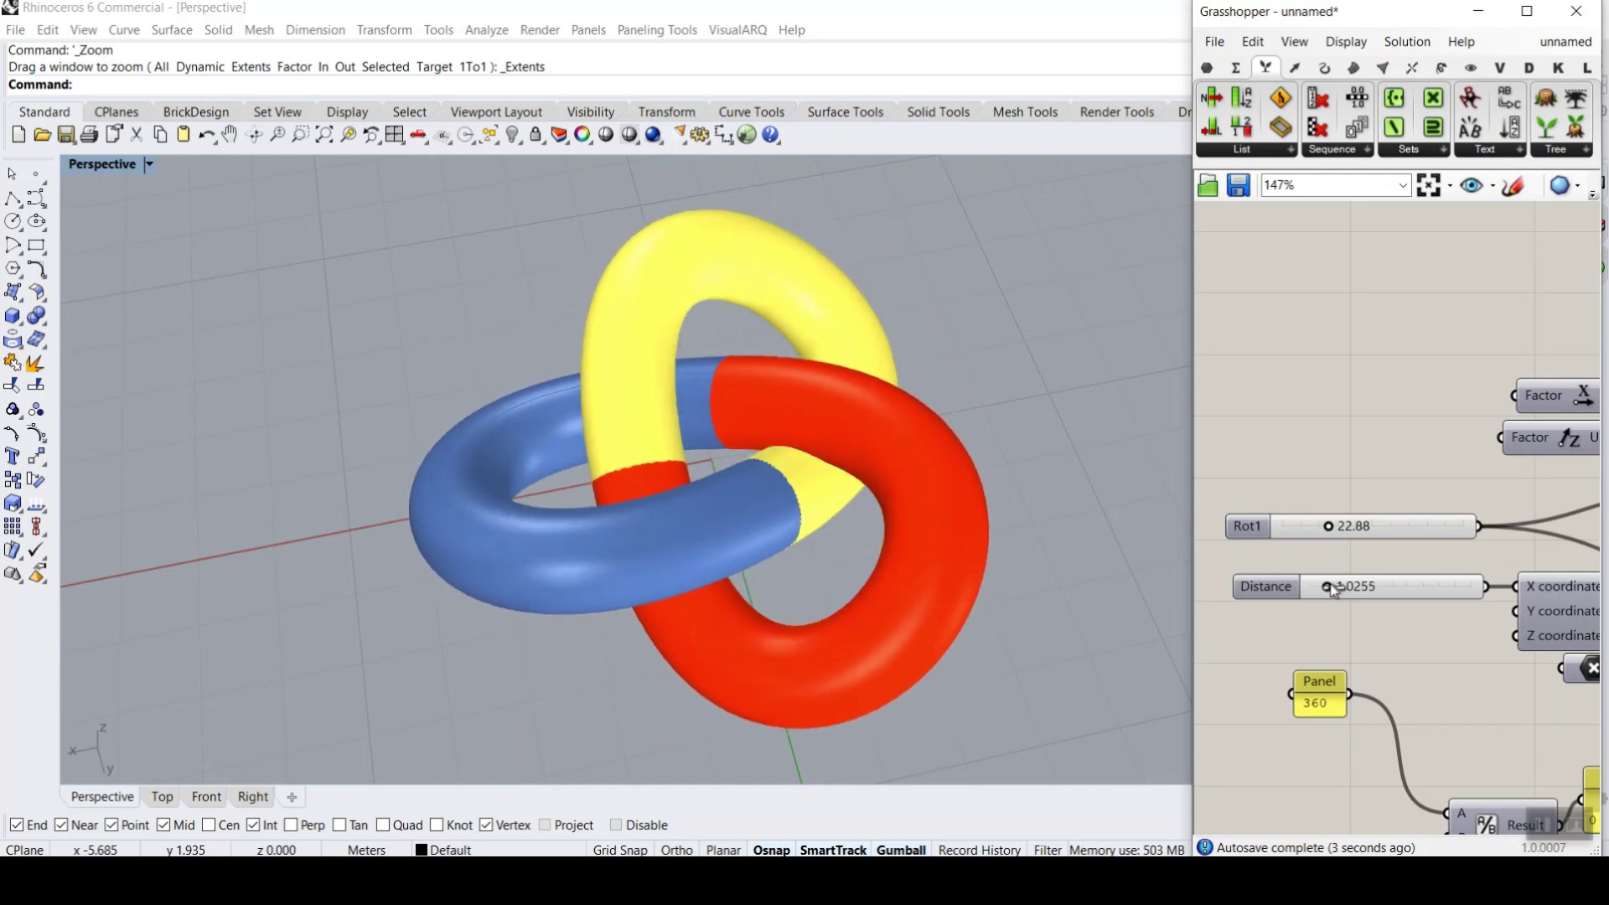
# - Set the Count slider to 4 to change the number of knot segments
pyautogui.scroll(-6, 1339, 432)
pyautogui.scroll(7, 1338, 431)
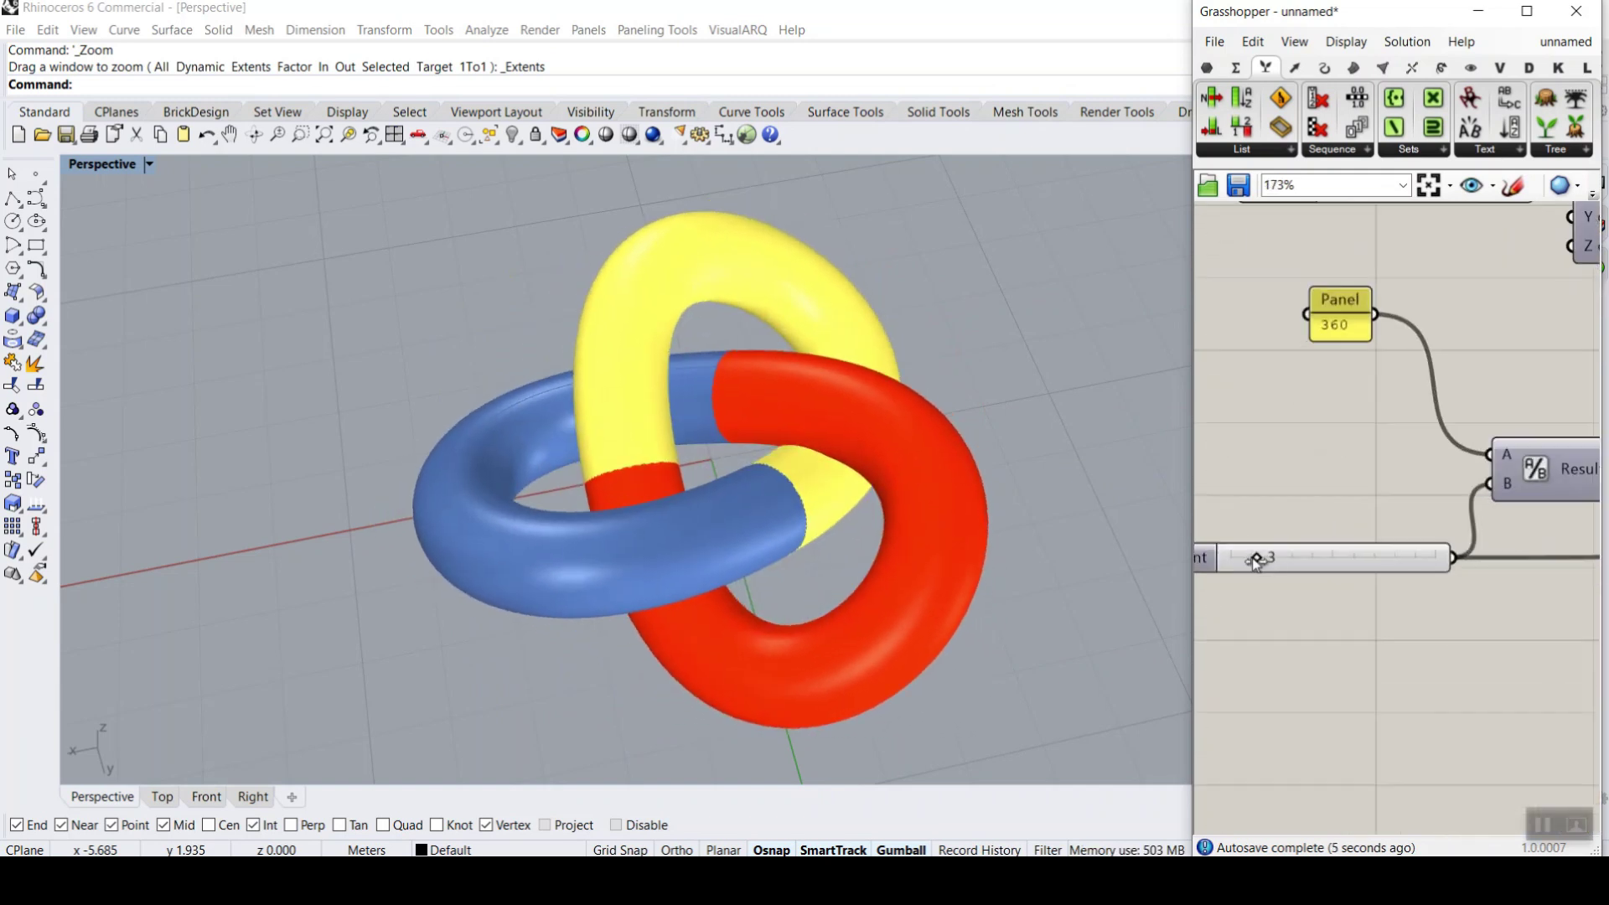
pyautogui.moveTo(1272, 564); pyautogui.dragTo(1279, 564)
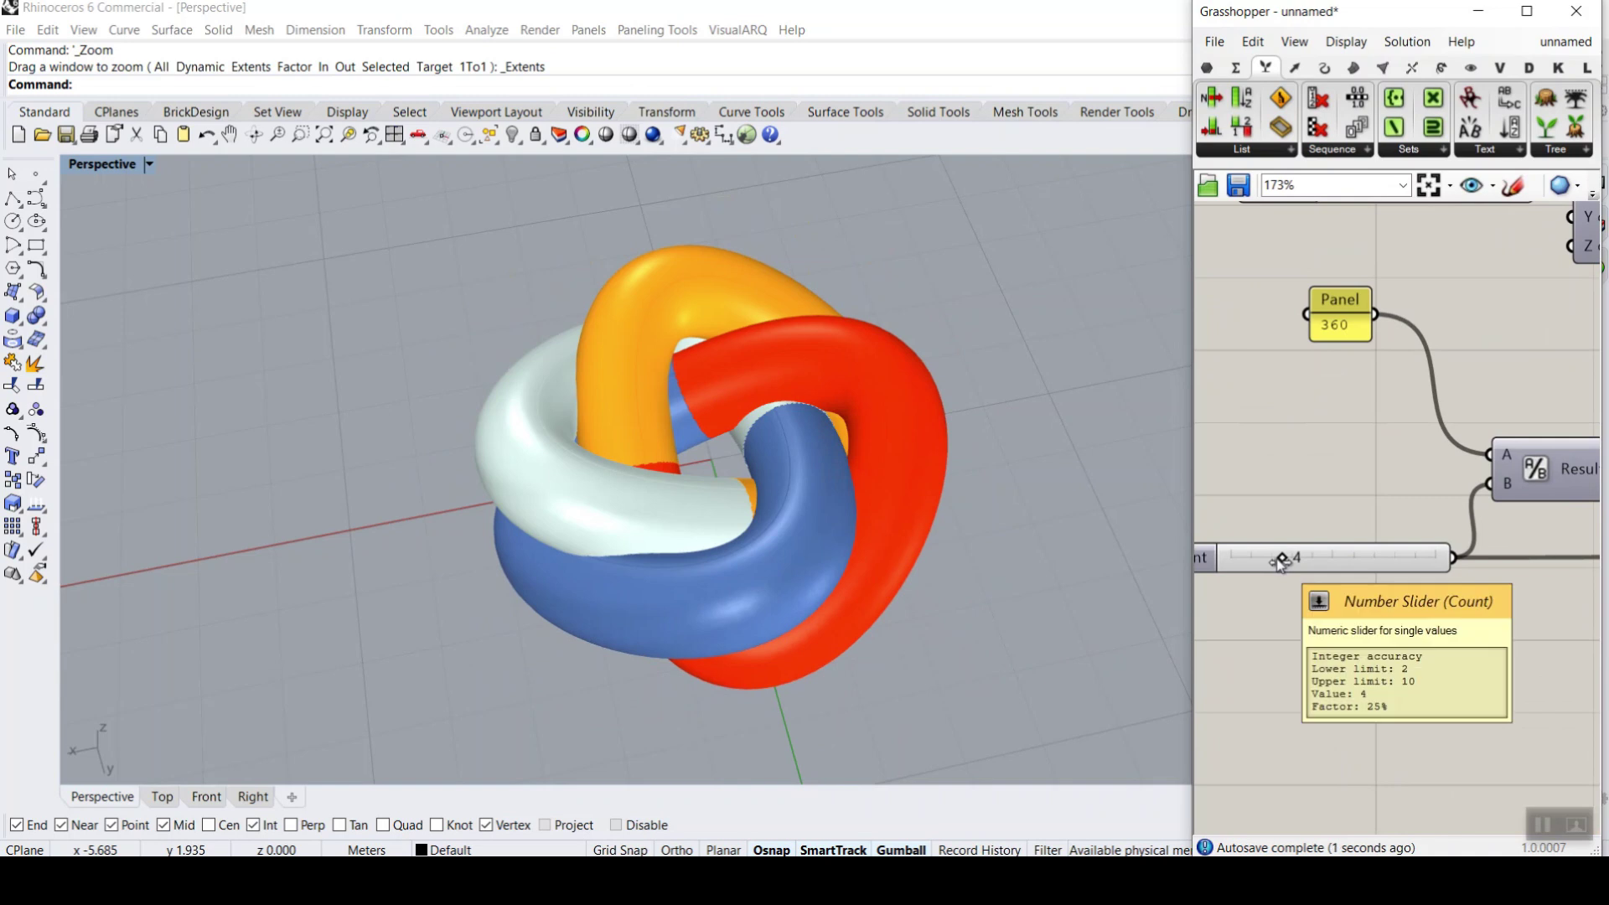
# - Lower the Rad slider feeding the pipe radius to make the knot's tube thinner
pyautogui.scroll(-7, 1243, 465)
pyautogui.scroll(-6, 1345, 434)
pyautogui.scroll(4, 1434, 423)
pyautogui.moveTo(1529, 432); pyautogui.dragTo(1379, 434, button='right')
pyautogui.scroll(6, 1380, 434)
pyautogui.scroll(2, 1316, 441)
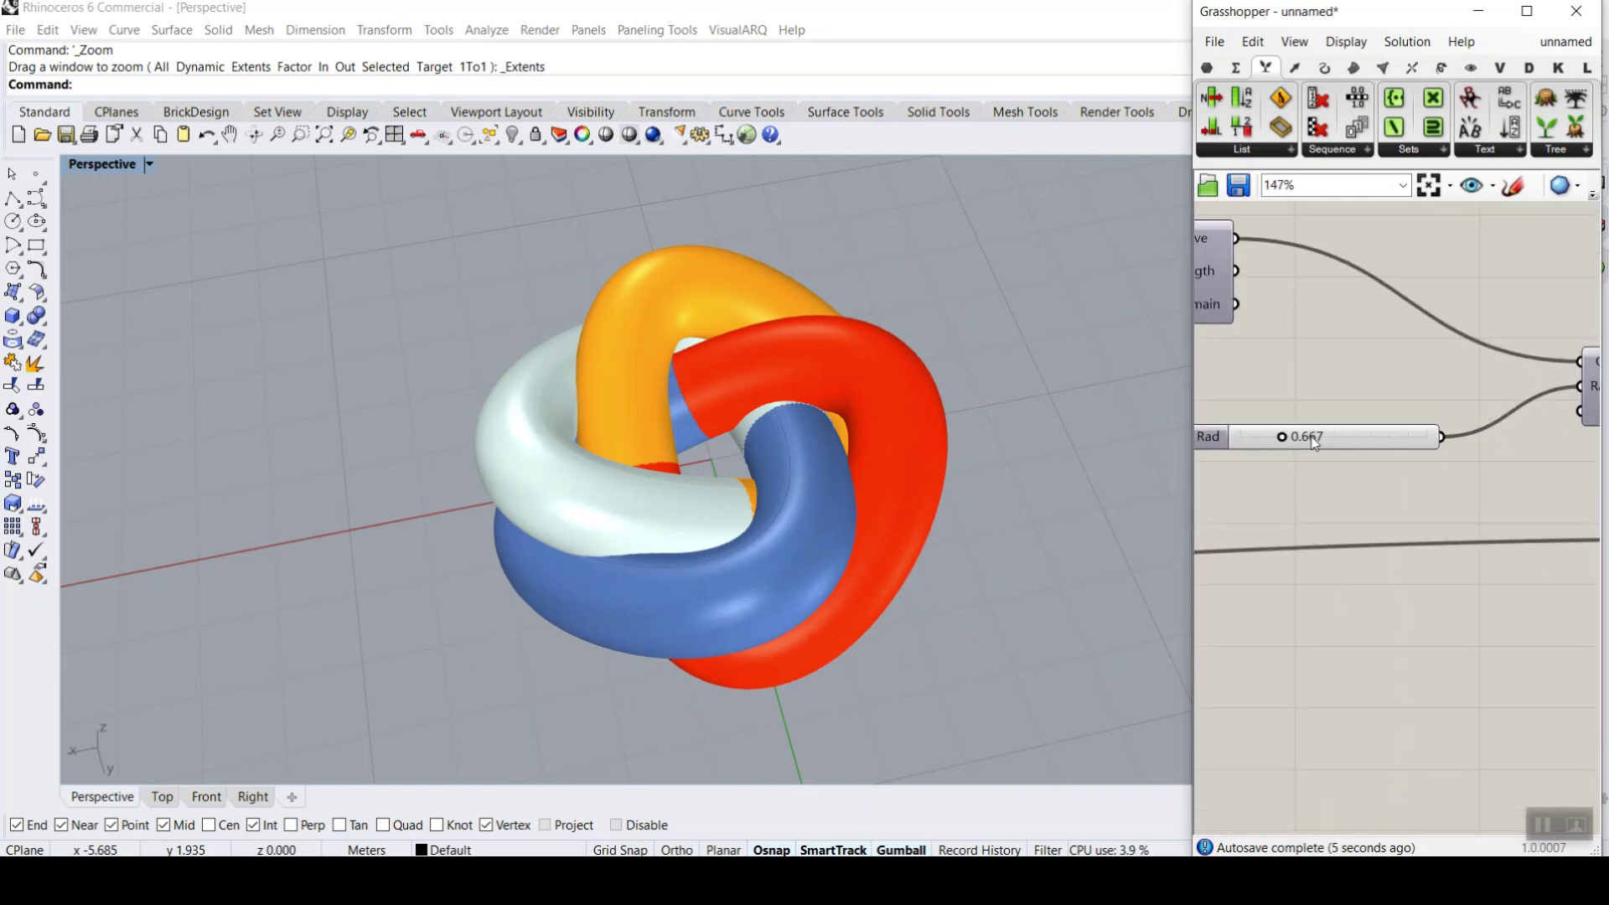
pyautogui.moveTo(1281, 442); pyautogui.dragTo(1254, 438)
pyautogui.moveTo(729, 431); pyautogui.dragTo(639, 620, button='right')
pyautogui.scroll(4, 639, 620)
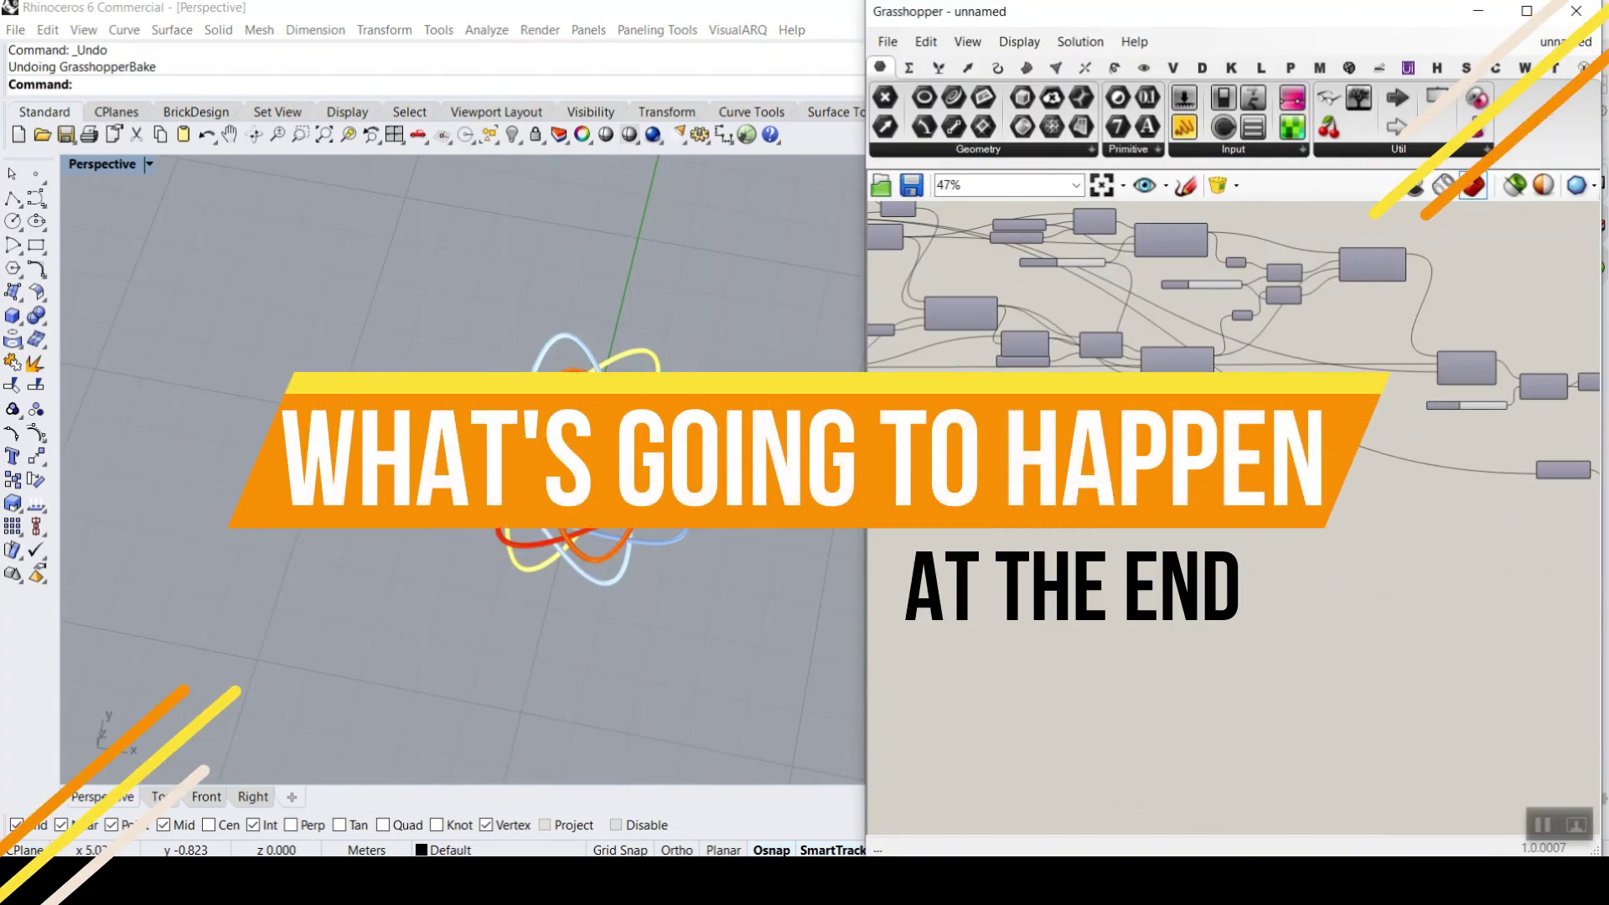
pyautogui.scroll(5, 1195, 335)
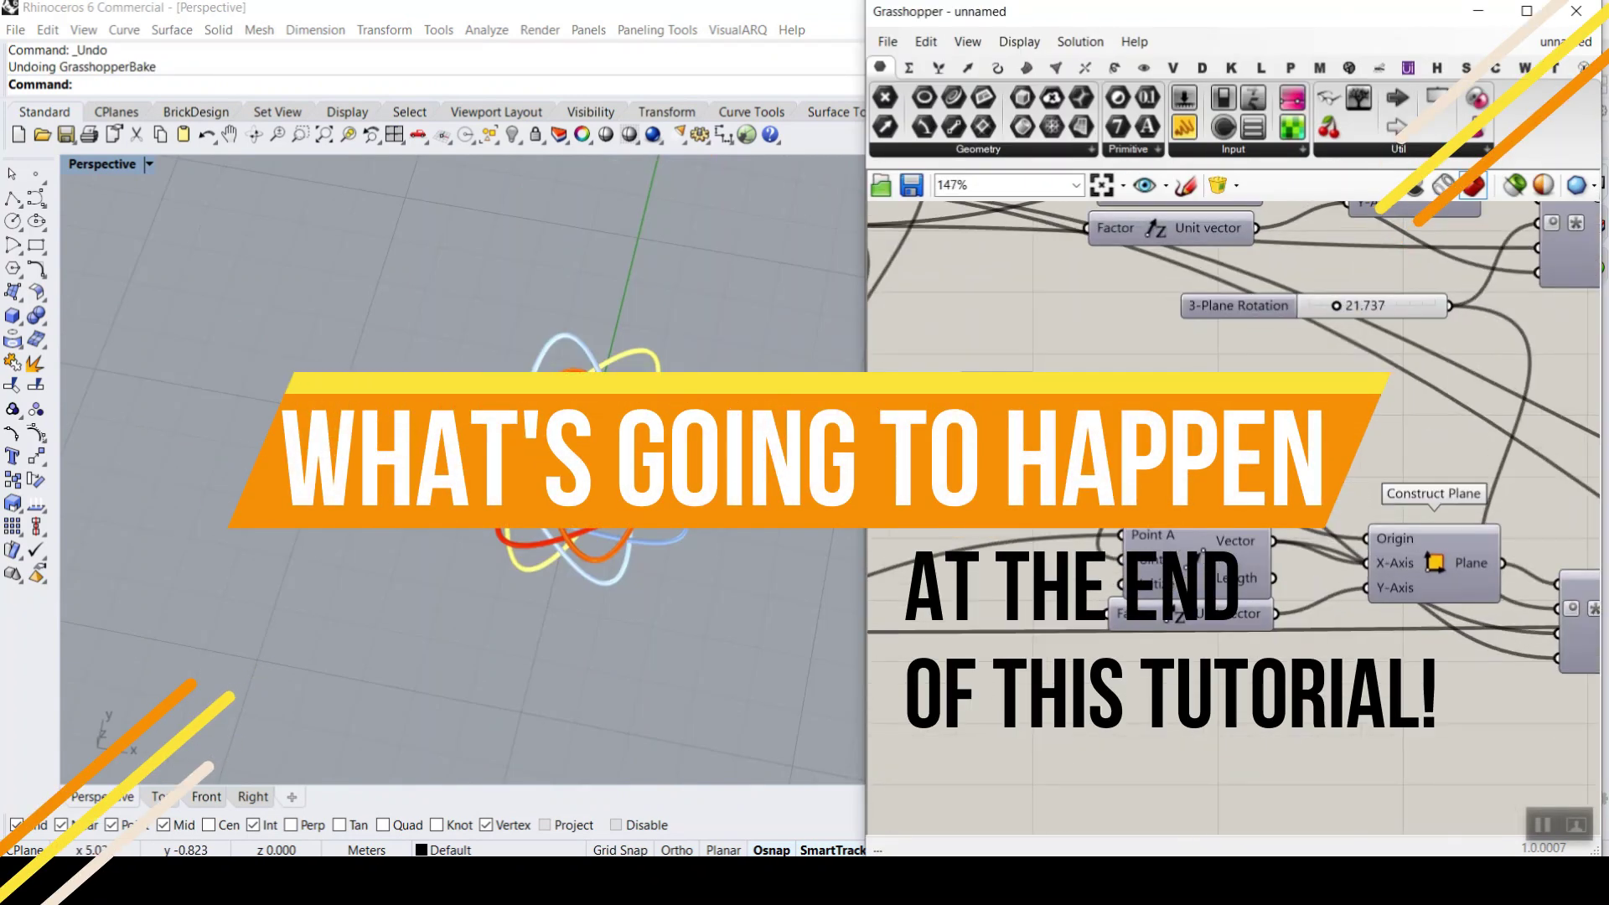
pyautogui.scroll(1, 1161, 397)
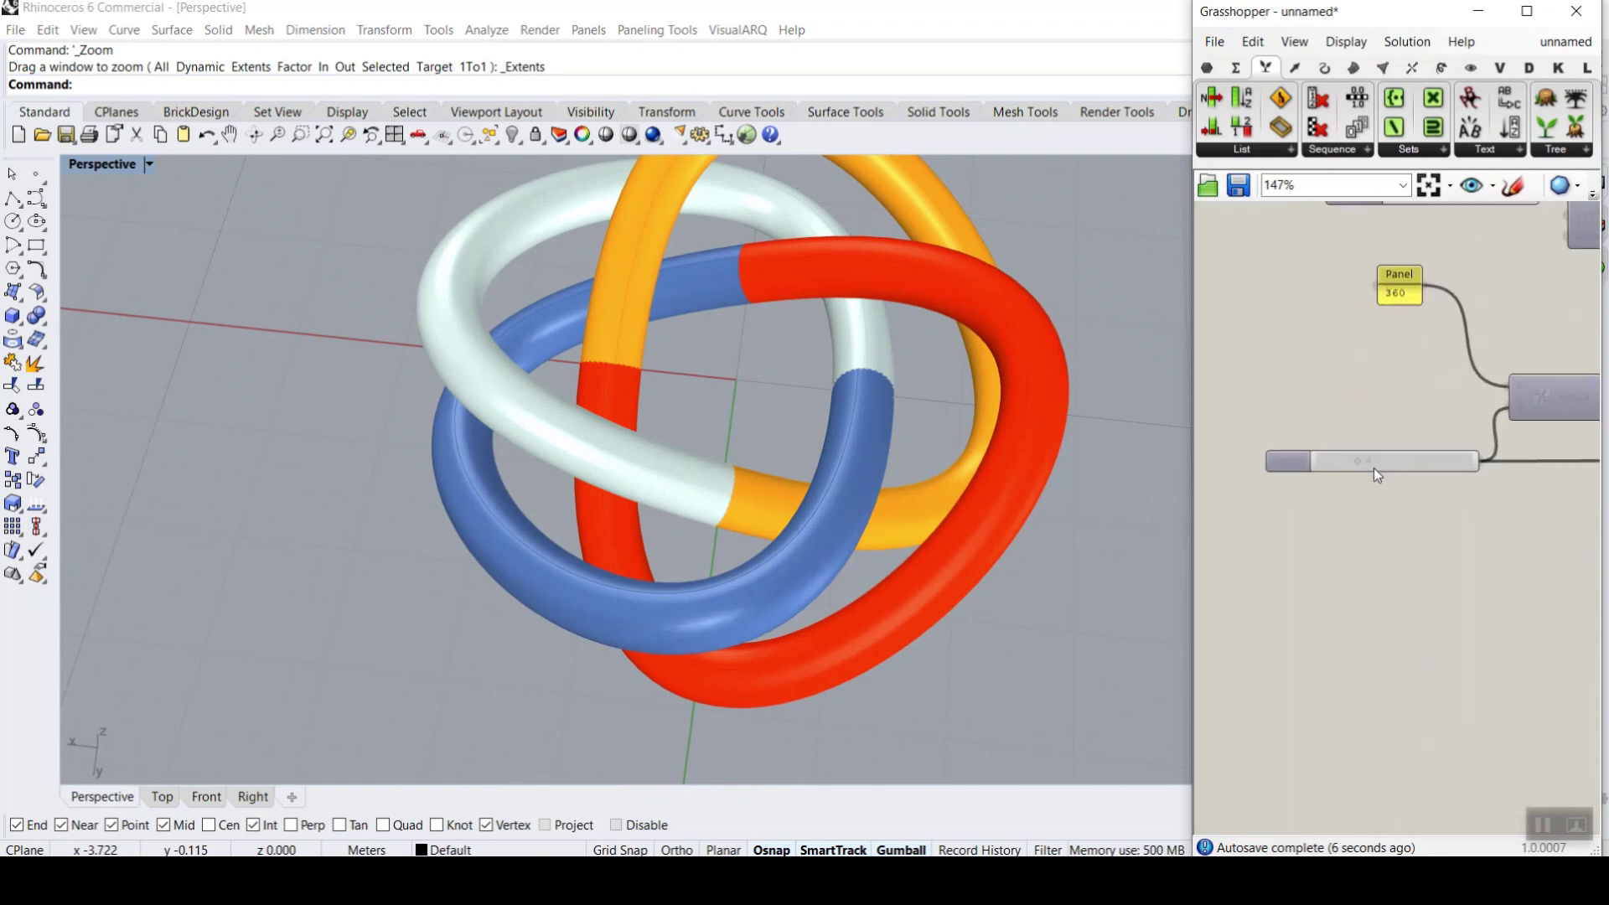
# - Set the Count slider to 5 and adjust the Distance slider to about 0.6
pyautogui.scroll(3, 1374, 468)
pyautogui.moveTo(1375, 456); pyautogui.dragTo(1385, 456)
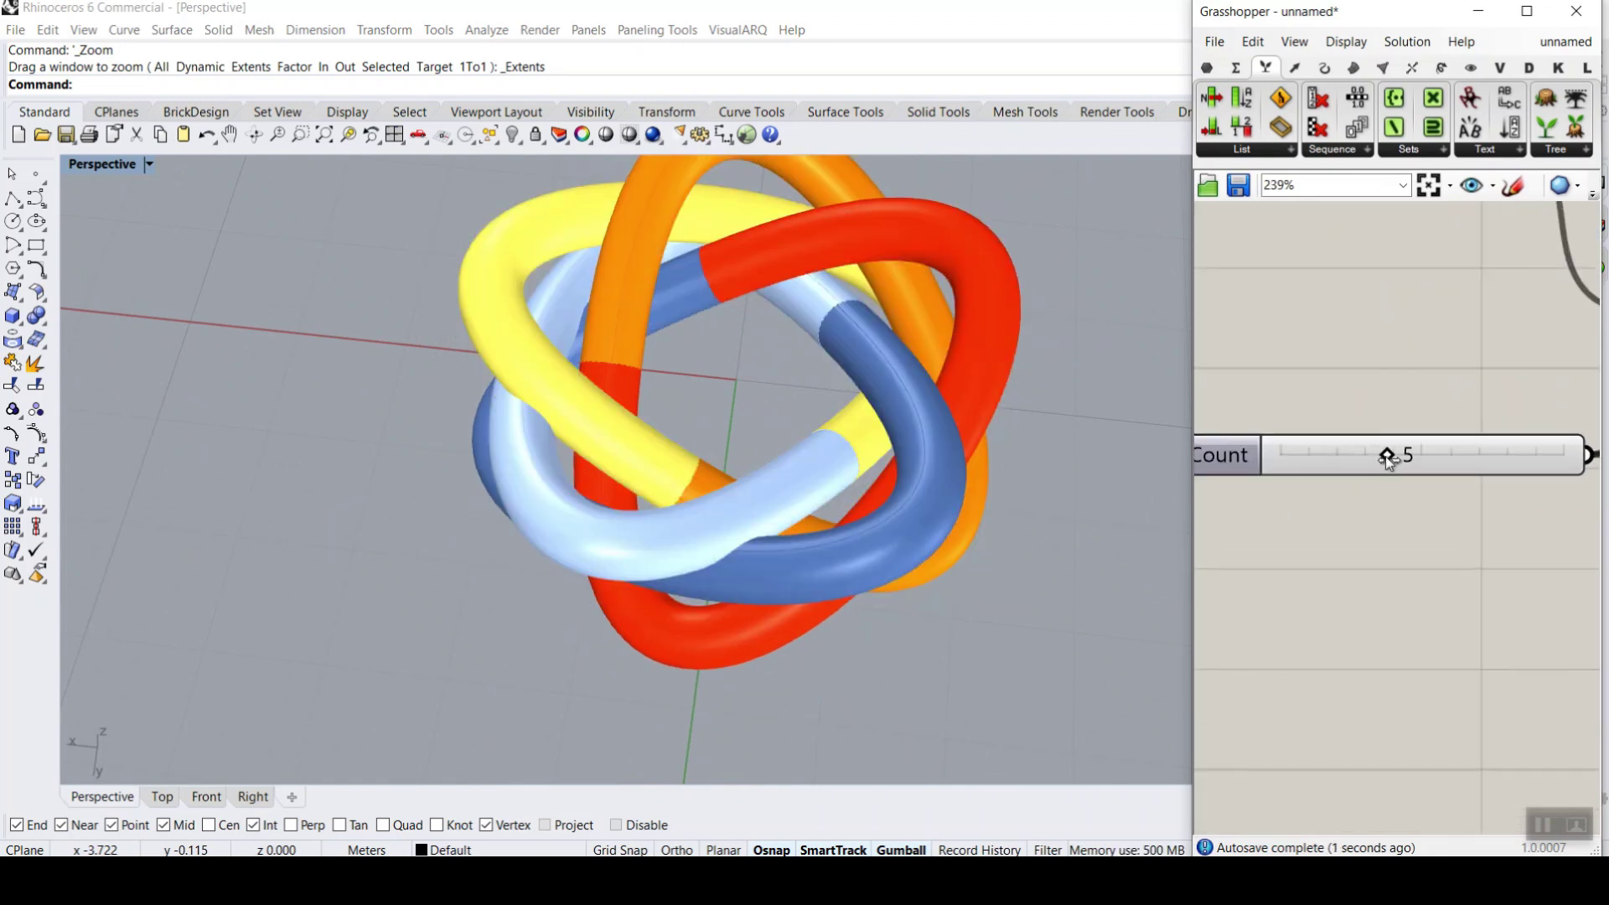
pyautogui.scroll(-5, 1391, 541)
pyautogui.scroll(3, 1448, 435)
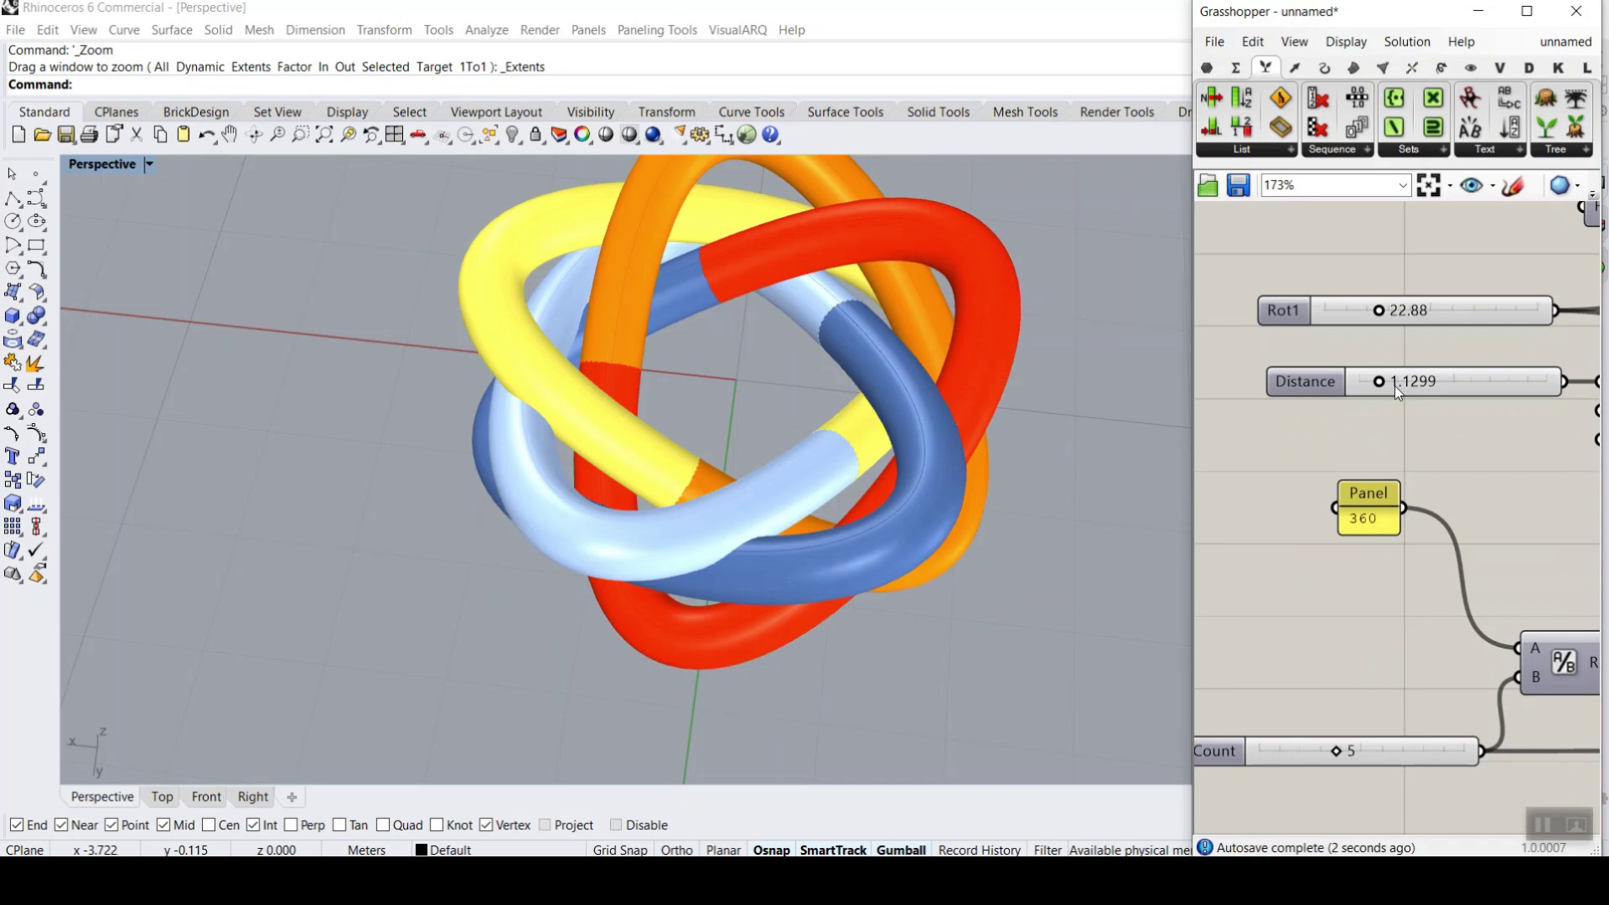
pyautogui.click(1373, 379)
pyautogui.moveTo(1385, 381); pyautogui.dragTo(1405, 387)
pyautogui.moveTo(821, 402); pyautogui.dragTo(846, 372, button='right')
pyautogui.scroll(-4, 855, 411)
pyautogui.moveTo(1404, 384); pyautogui.dragTo(1374, 383)
# - Set the Rad slider to 0.129 to thin the knot's pipe
pyautogui.scroll(-10, 1374, 385)
pyautogui.scroll(10, 1364, 420)
pyautogui.moveTo(1297, 429); pyautogui.dragTo(1284, 429)
pyautogui.scroll(5, 852, 299)
pyautogui.moveTo(693, 485)
pyautogui.mouseDown(button='right')
pyautogui.moveTo(851, 299)
pyautogui.moveTo(646, 277)
pyautogui.moveTo(716, 493)
pyautogui.mouseUp(button='right')
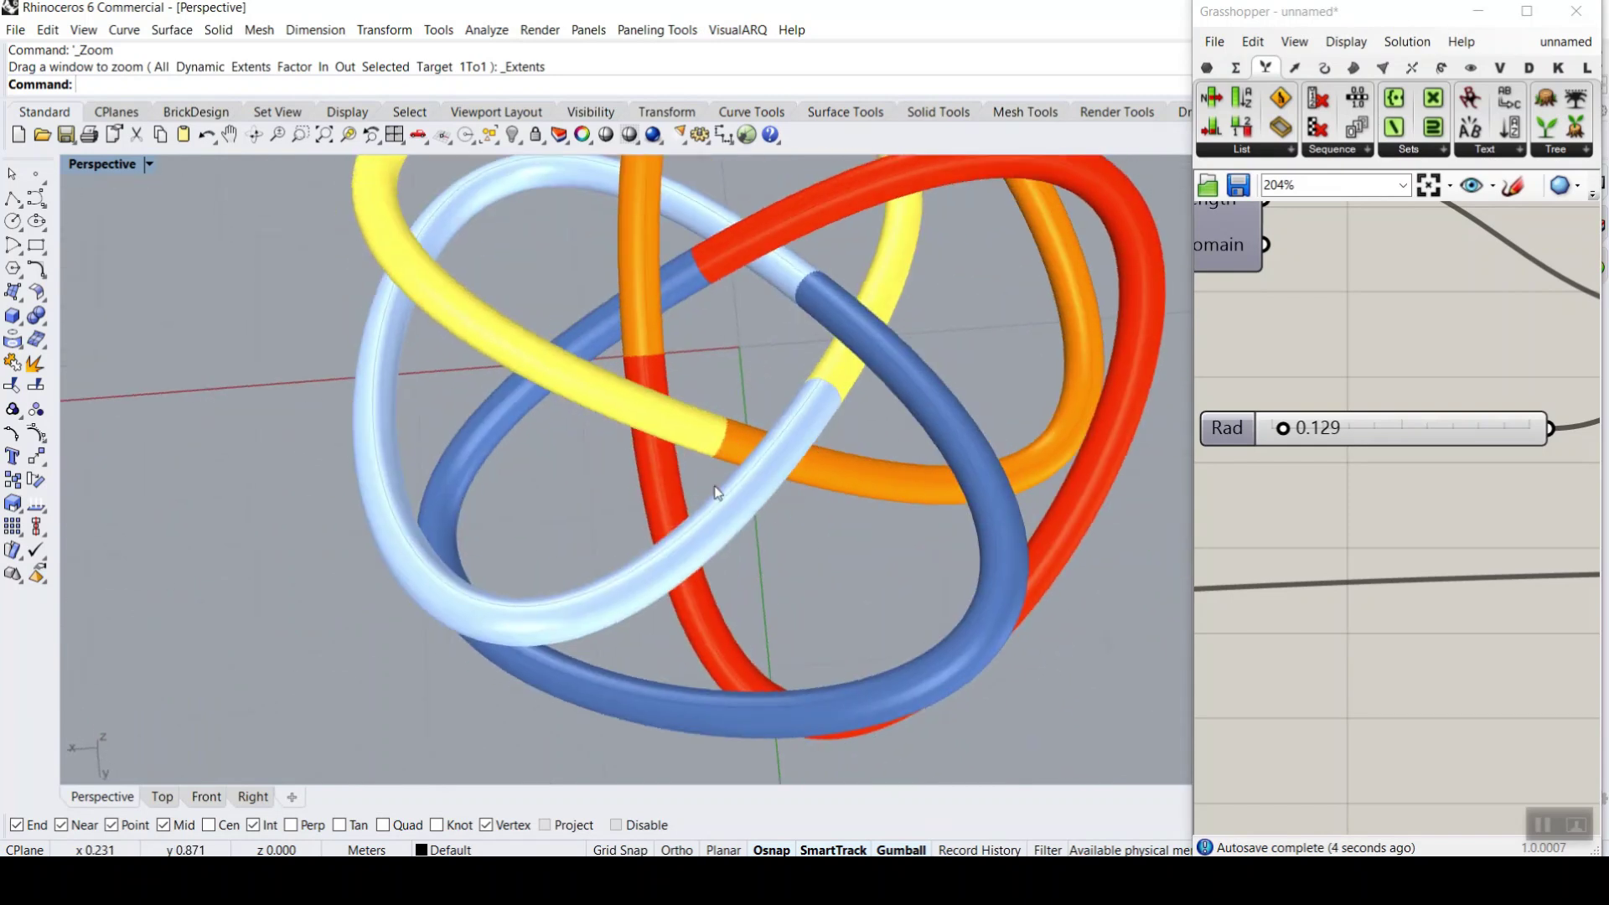
pyautogui.scroll(-5, 716, 492)
pyautogui.scroll(4, 747, 344)
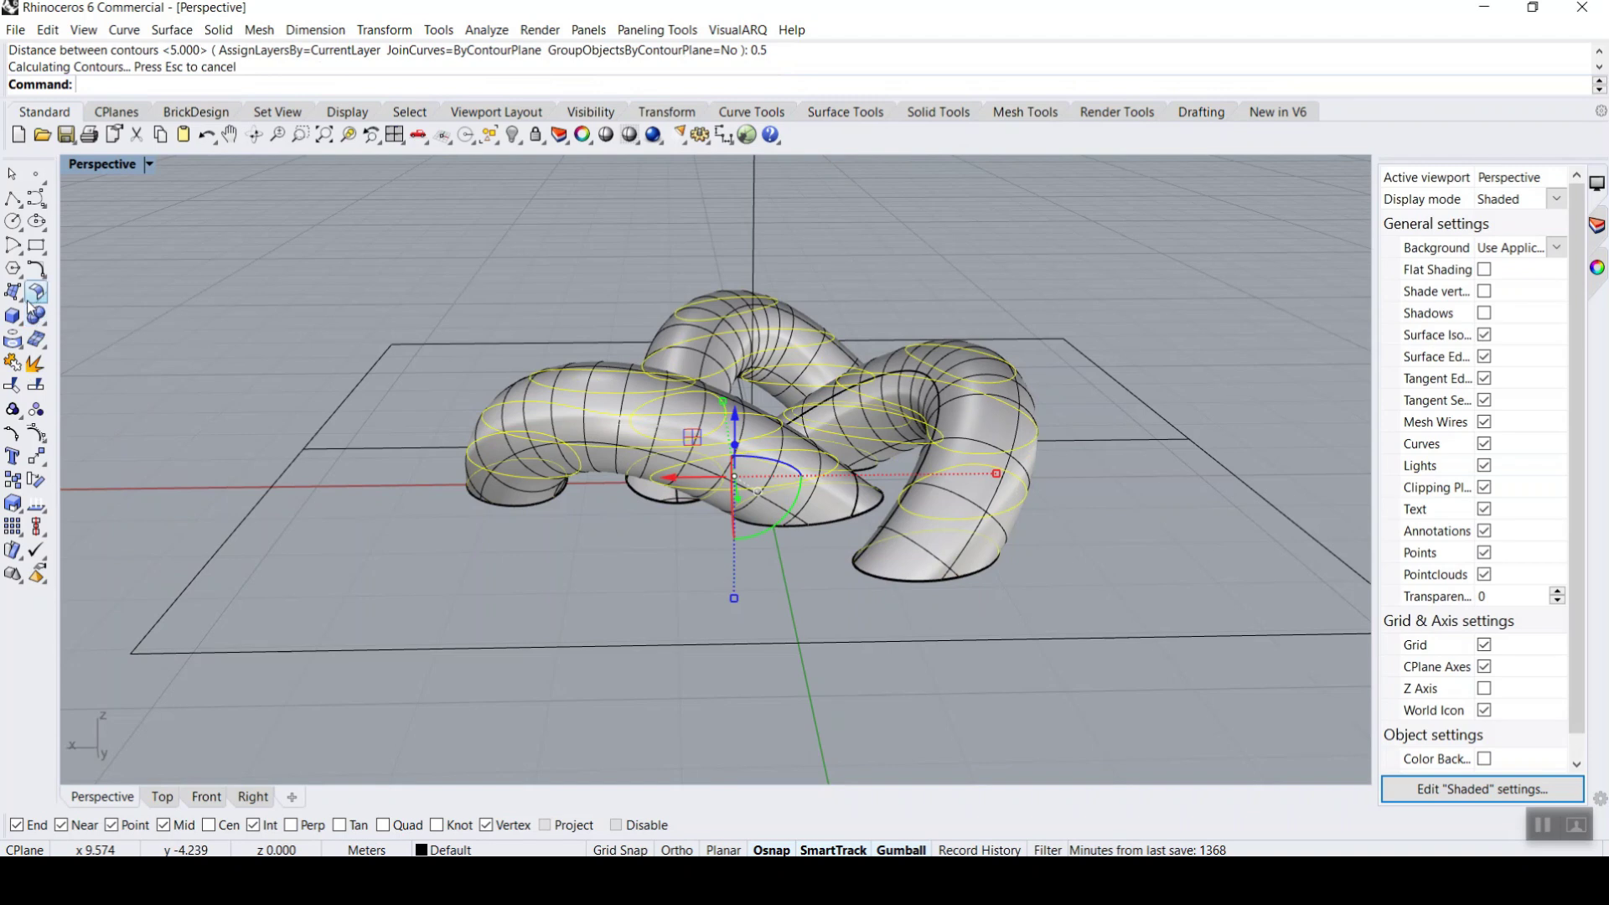
# - Create planar surfaces from the selected contour curves of the cut knot model
pyautogui.click(30, 302)
pyautogui.click(110, 303)
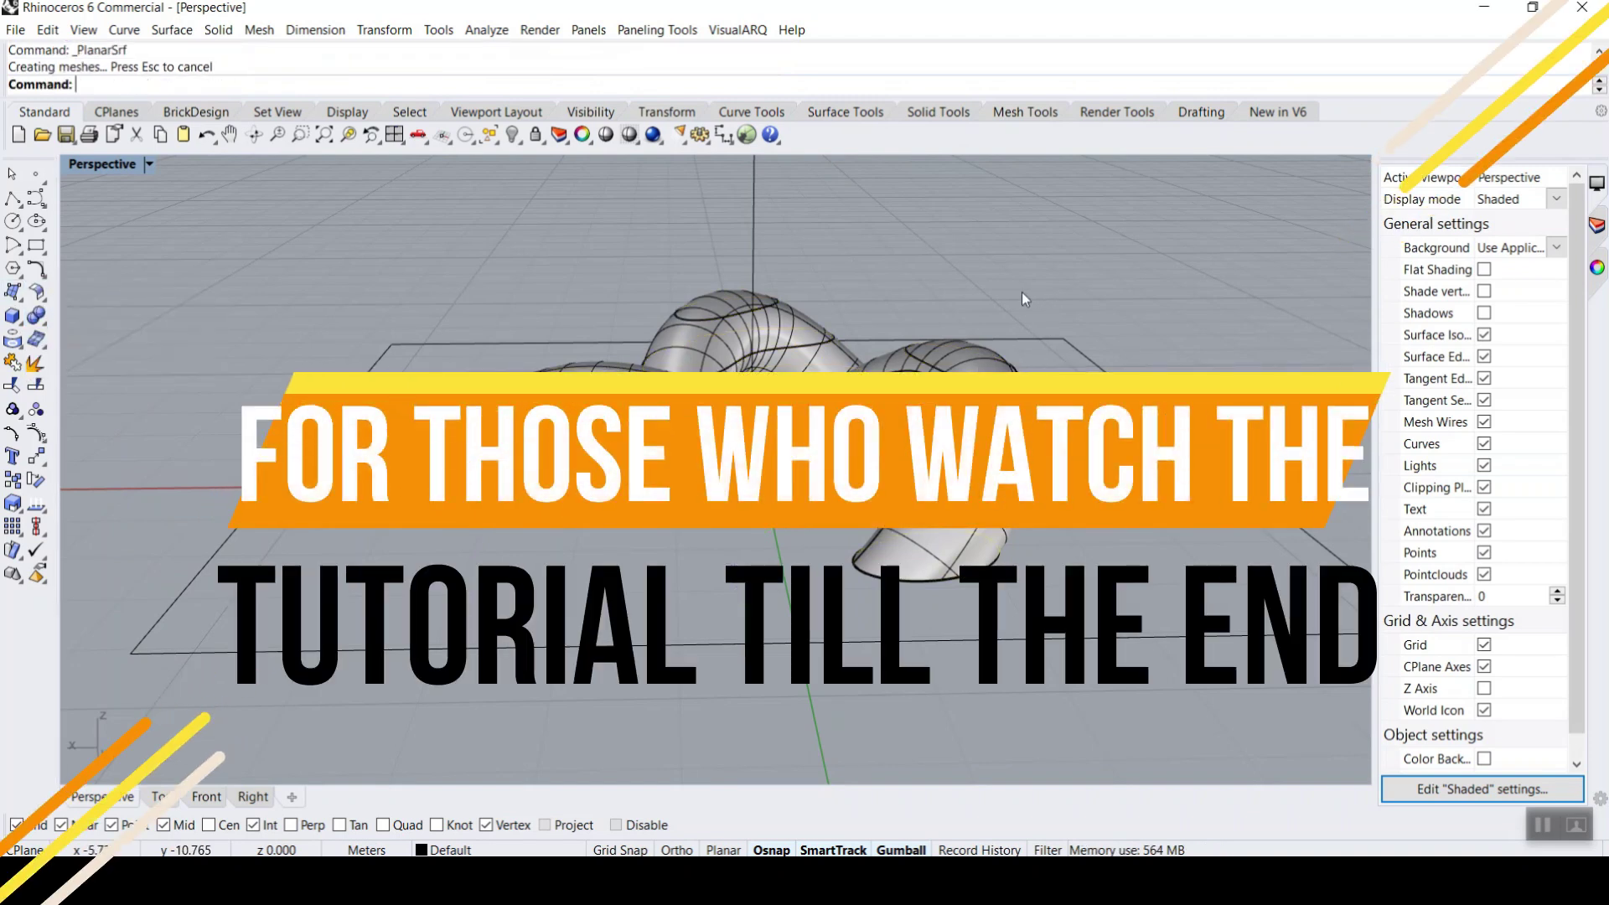
# - Set the Perspective viewport's display mode to Ghosted
pyautogui.click(113, 164)
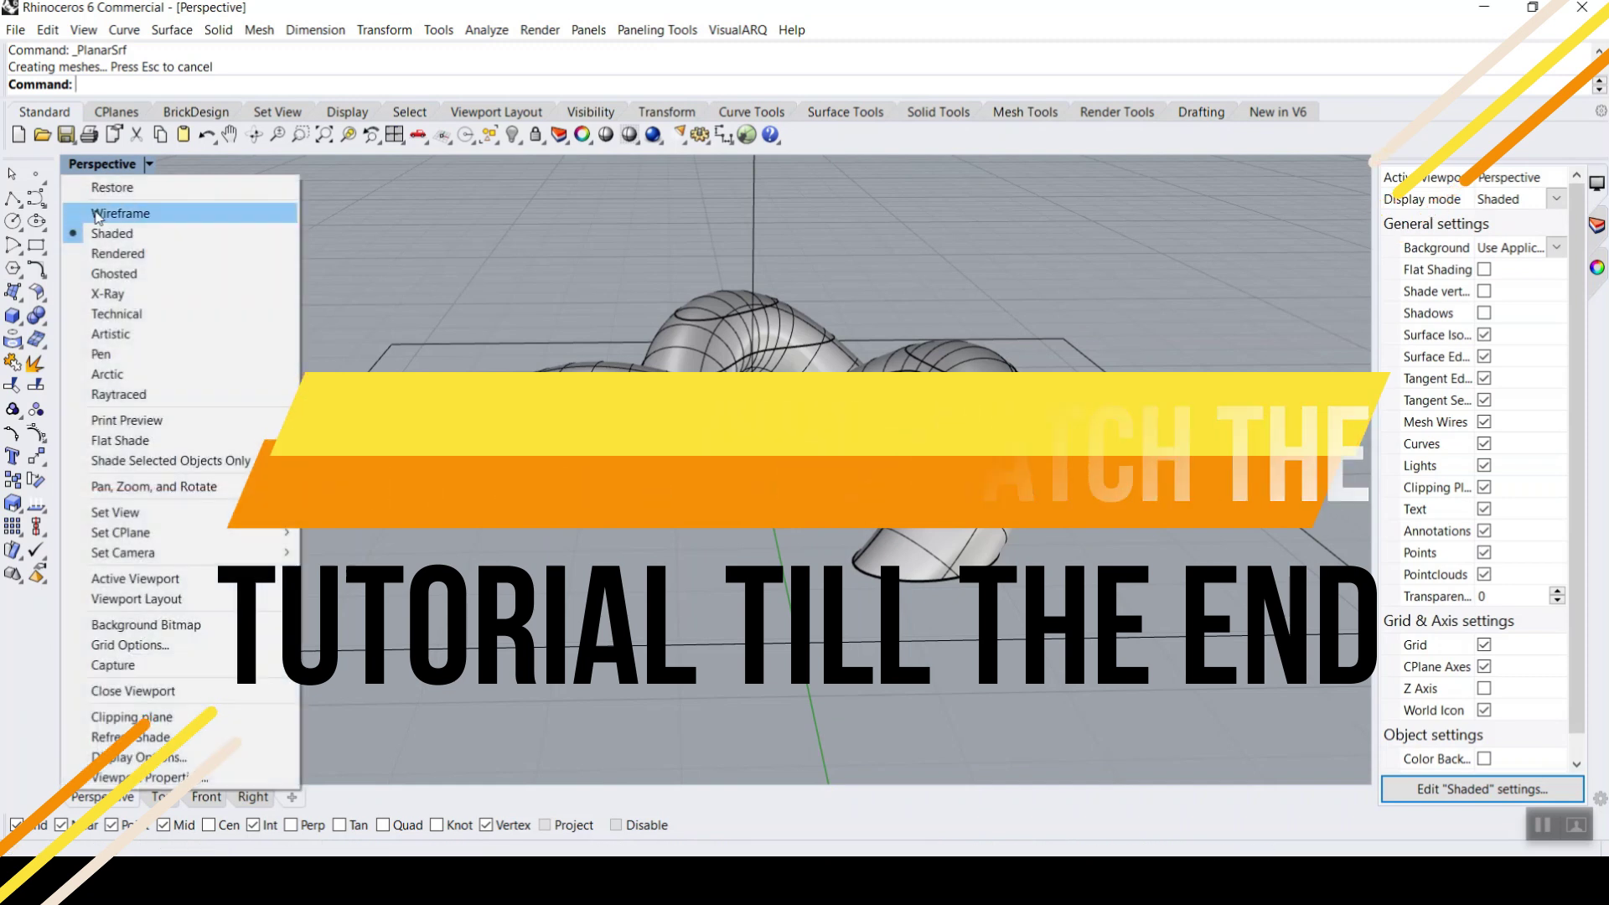
pyautogui.click(146, 275)
pyautogui.moveTo(985, 425); pyautogui.dragTo(1019, 576, button='right')
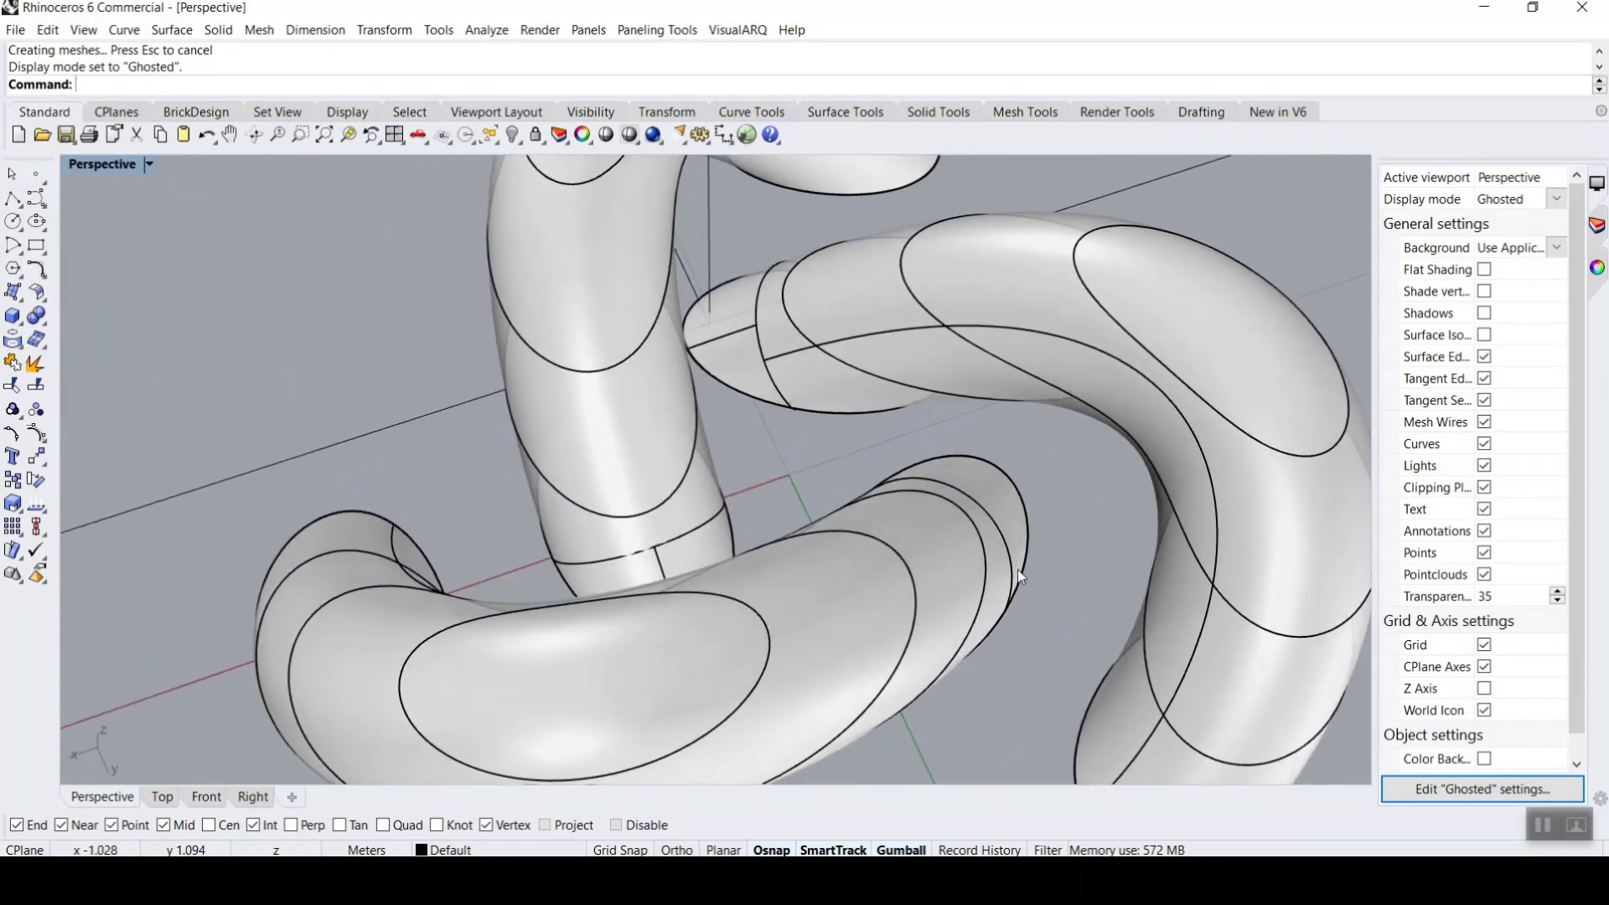
pyautogui.scroll(-2, 570, 479)
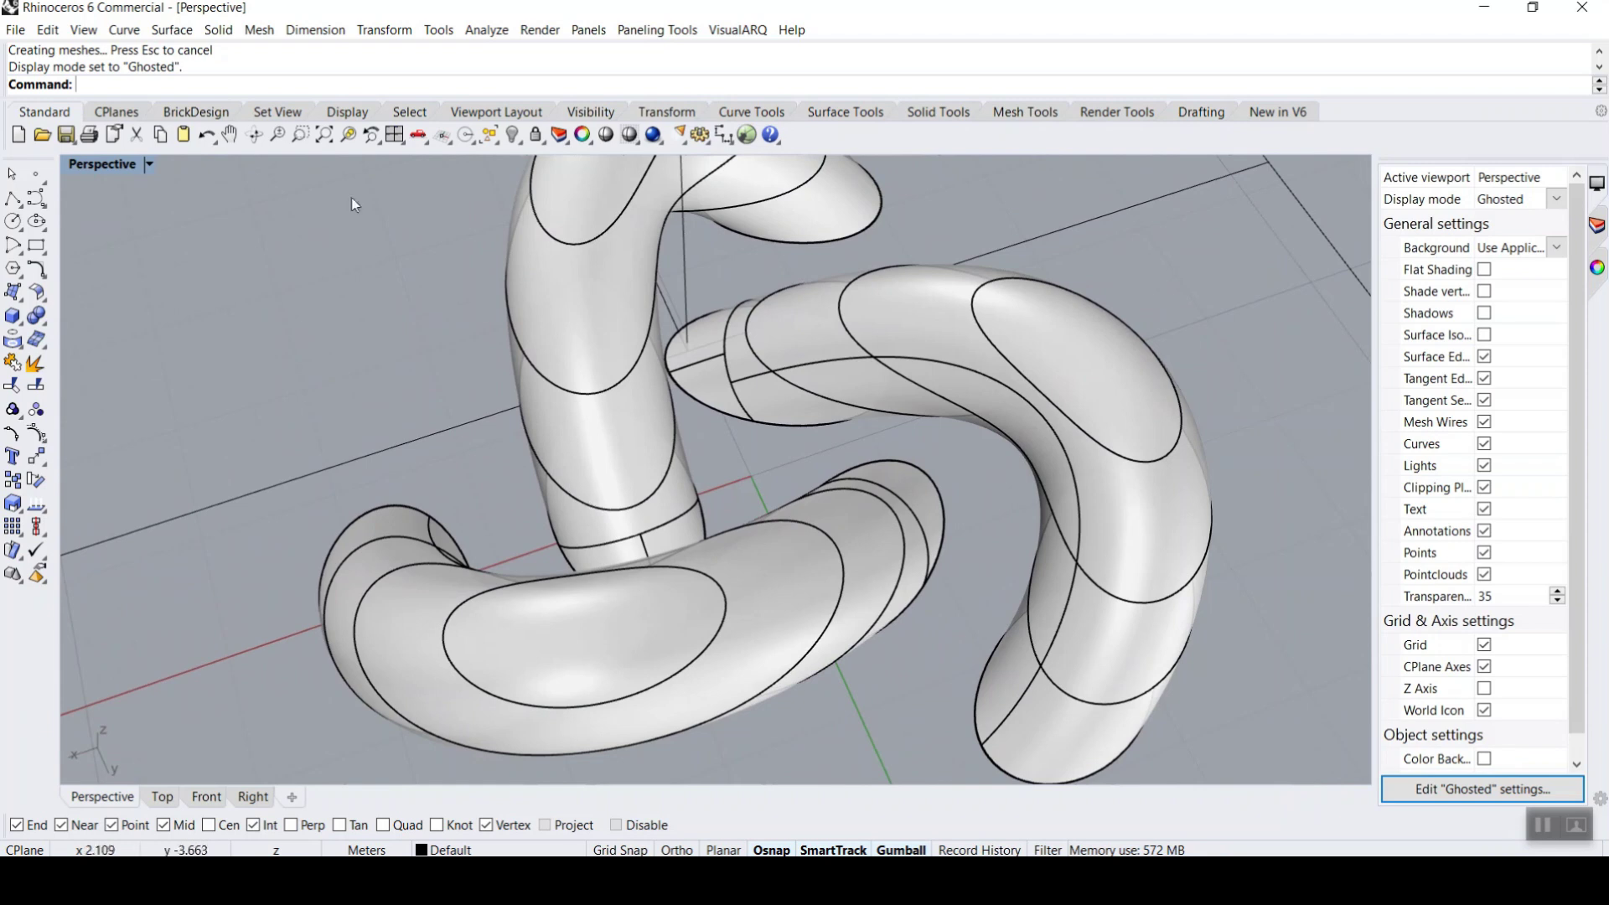
pyautogui.click(118, 169)
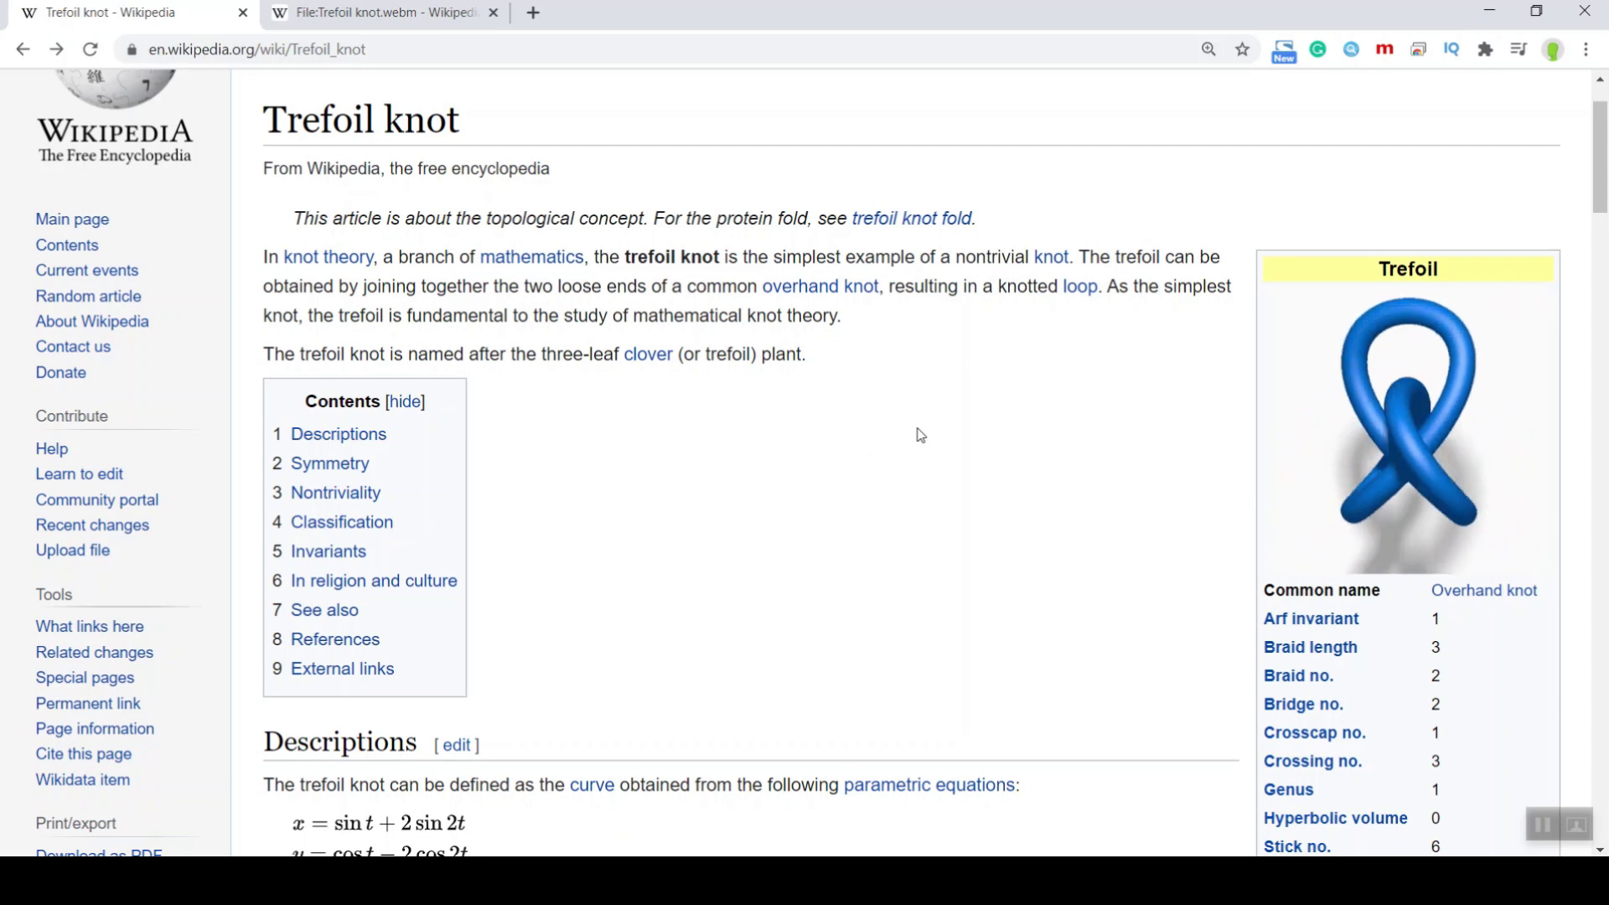
# - Switch to the browser and read the parametric equations in the Descriptions section of Wikipedia's Trefoil knot article
pyautogui.scroll(-6, 852, 377)
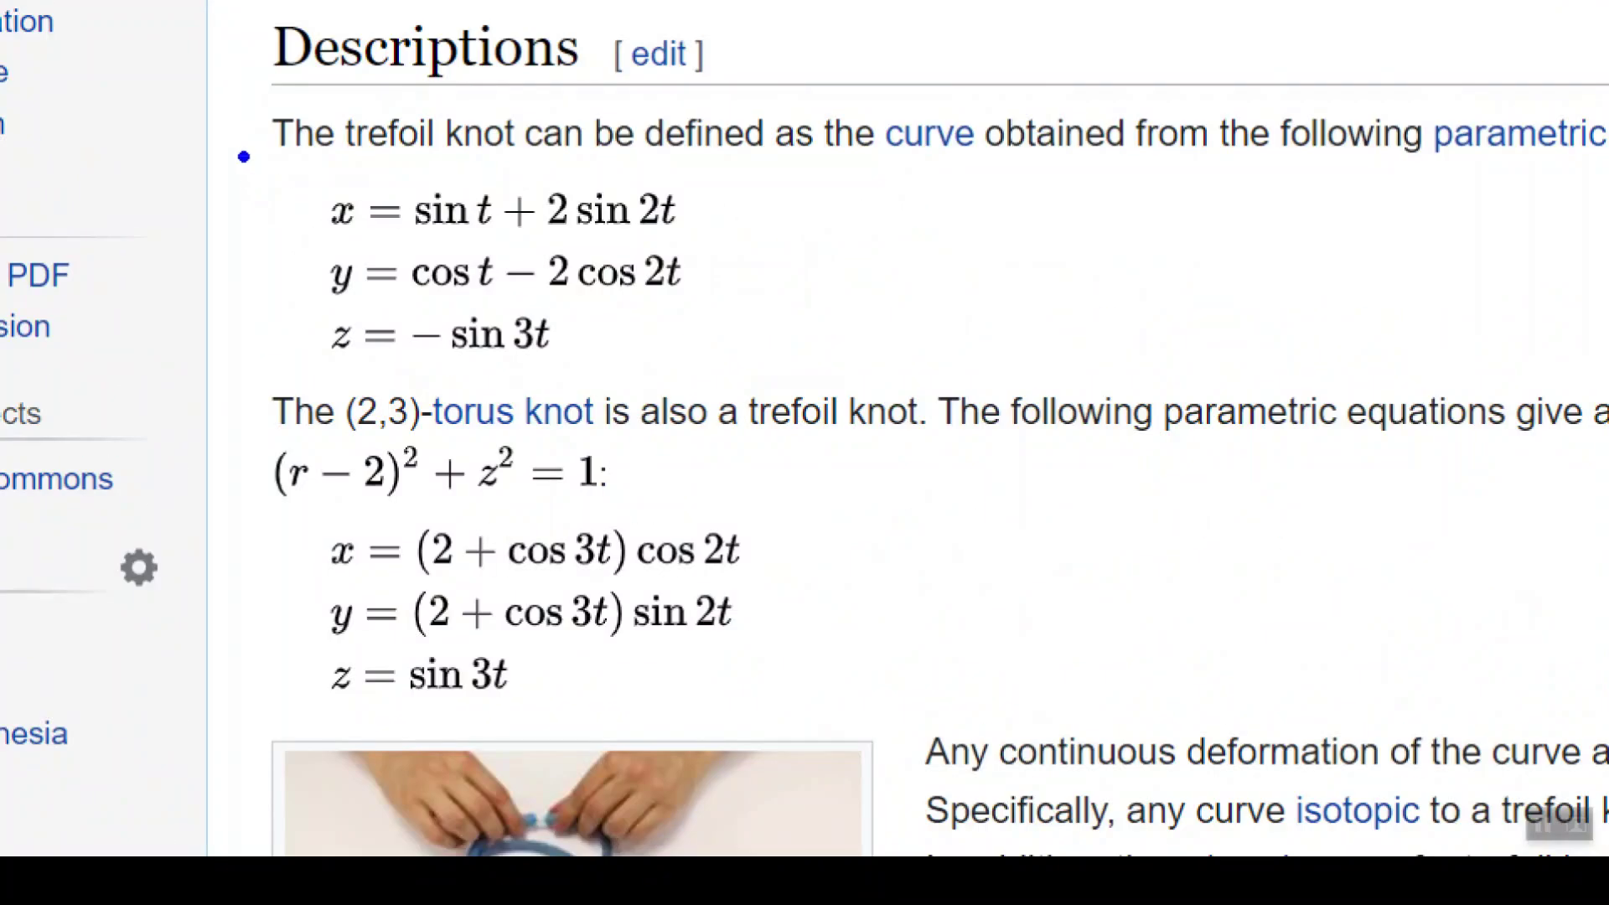
pyautogui.moveTo(244, 157); pyautogui.dragTo(815, 378)
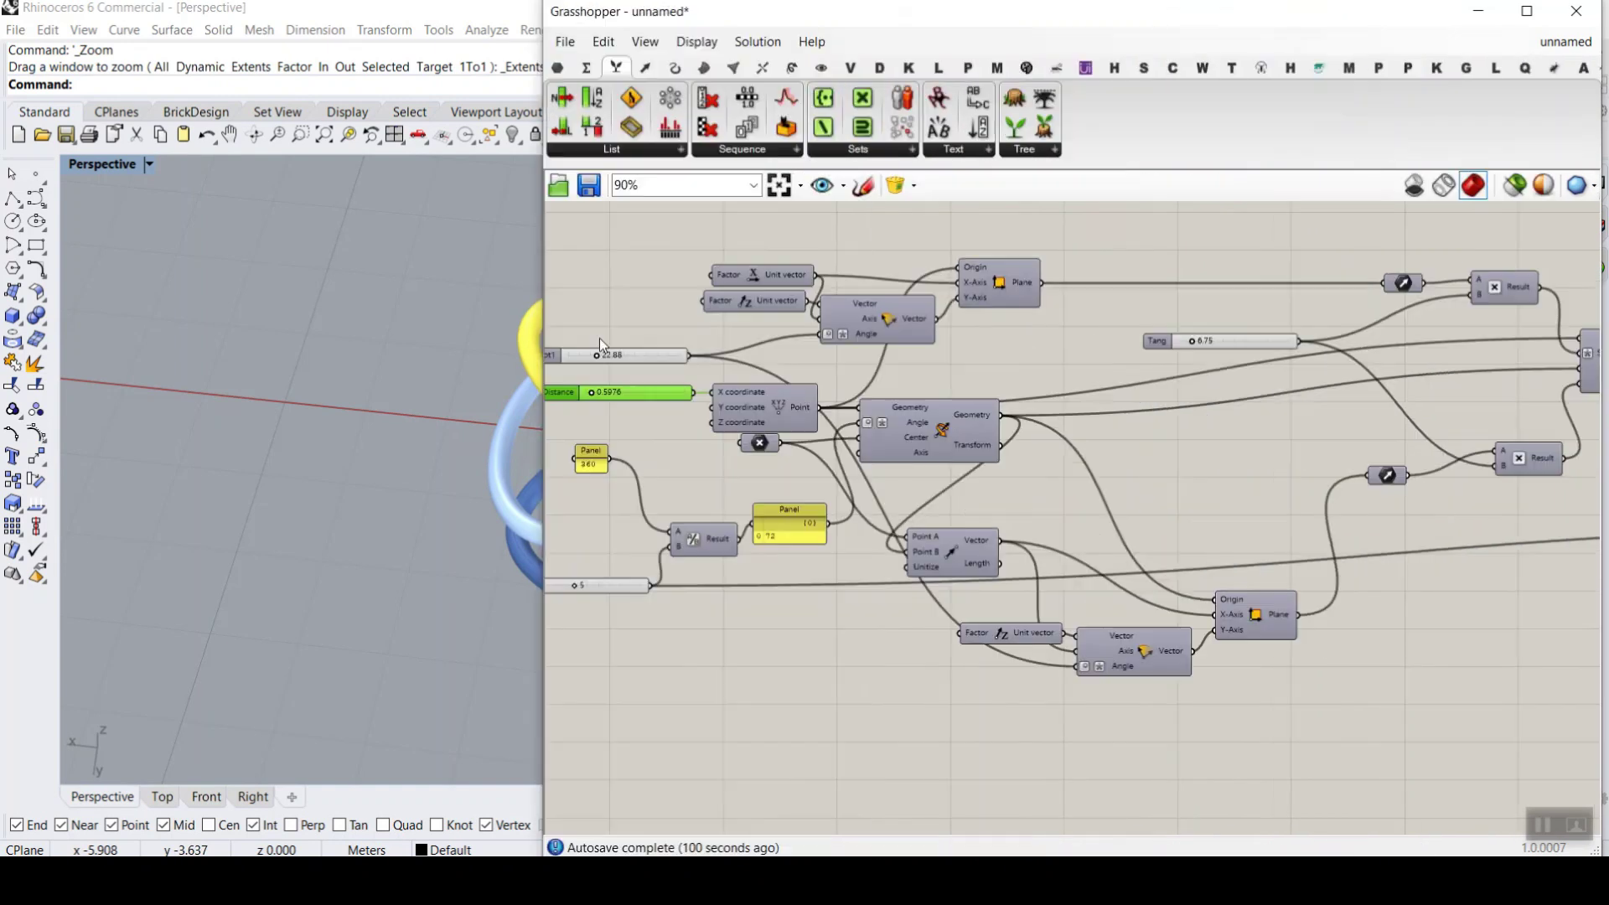
pyautogui.scroll(-5, 1124, 540)
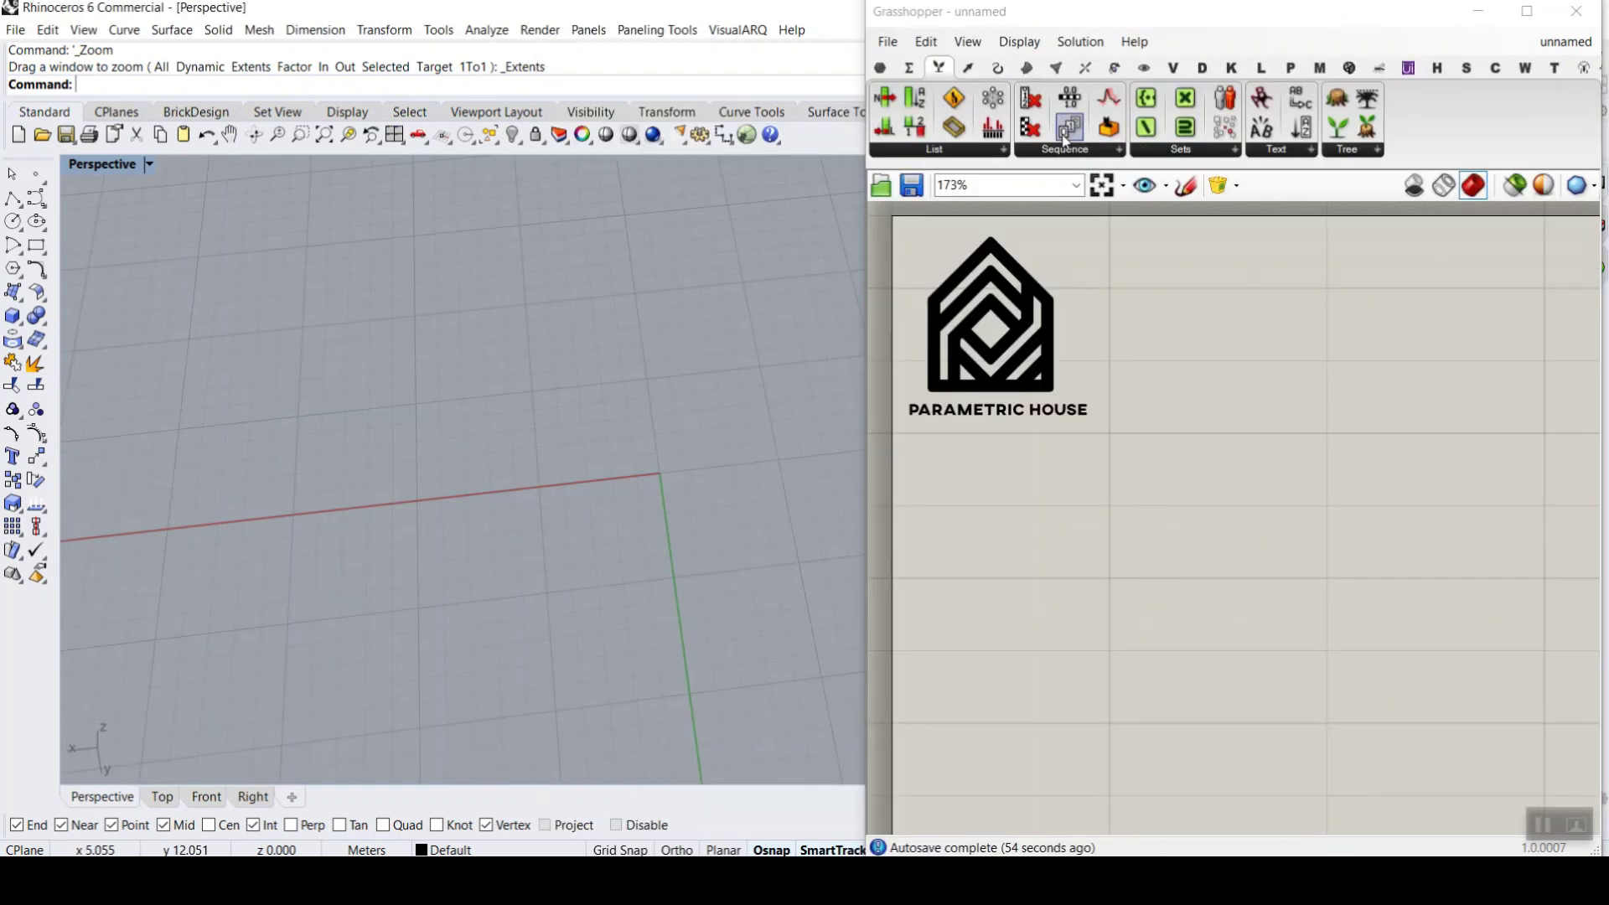
# - Place a Construct Point component on the empty Grasshopper canvas
pyautogui.click(969, 67)
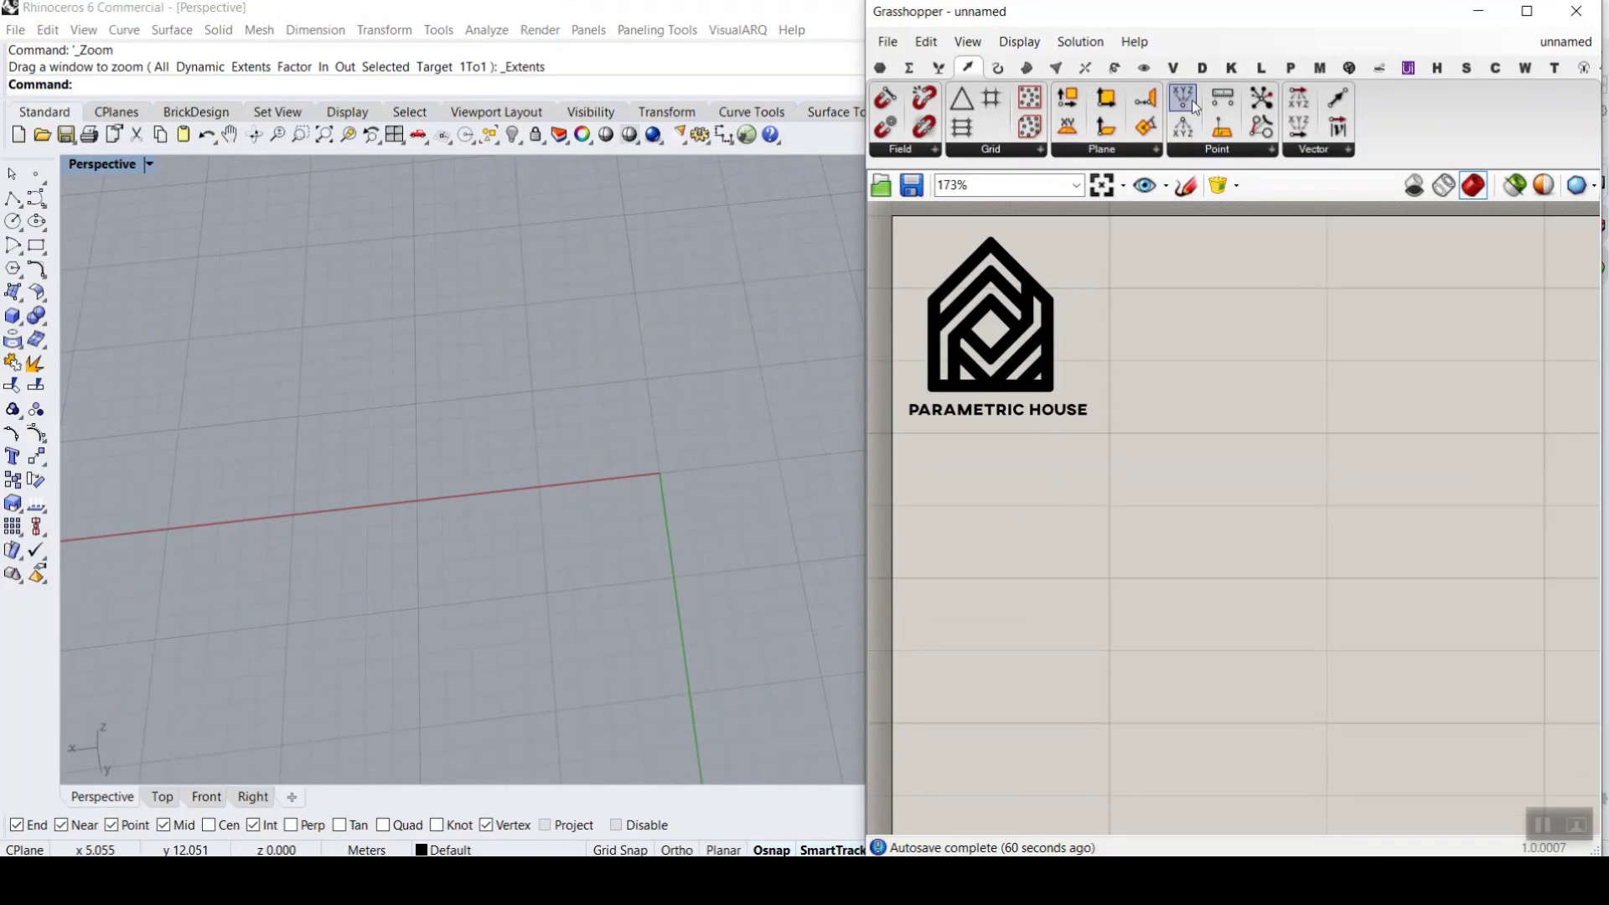
pyautogui.moveTo(1186, 98); pyautogui.dragTo(1391, 551)
pyautogui.click(879, 72)
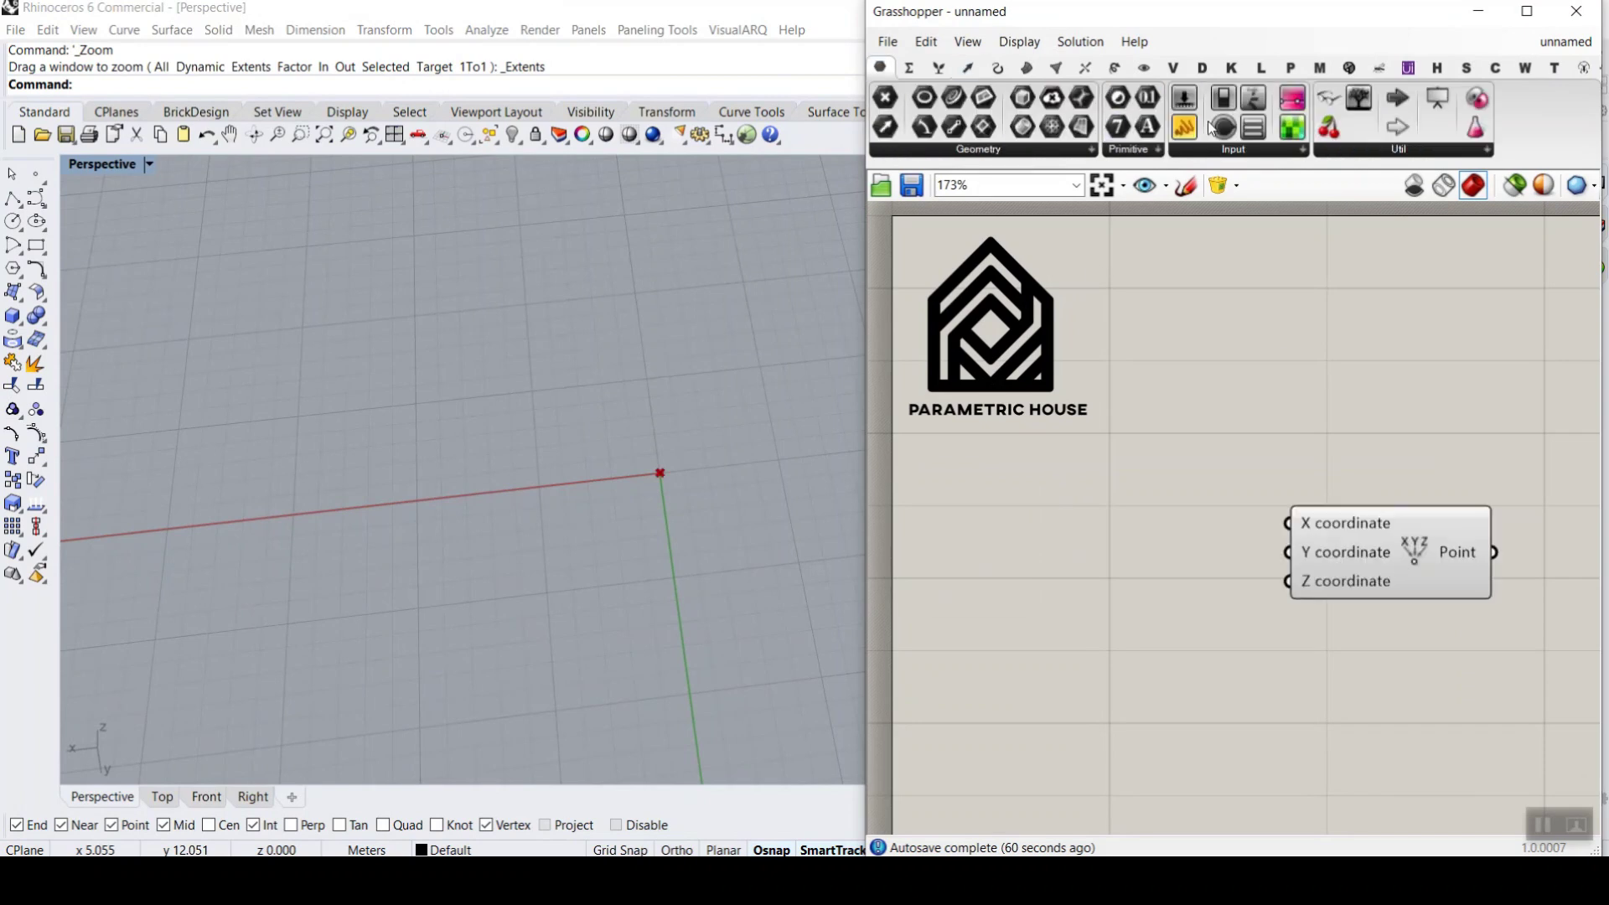
pyautogui.scroll(-4, 1335, 578)
pyautogui.scroll(5, 1387, 603)
pyautogui.moveTo(1401, 558); pyautogui.dragTo(1116, 503, button='right')
pyautogui.moveTo(1116, 503); pyautogui.dragTo(1371, 535)
pyautogui.scroll(2, 1240, 503)
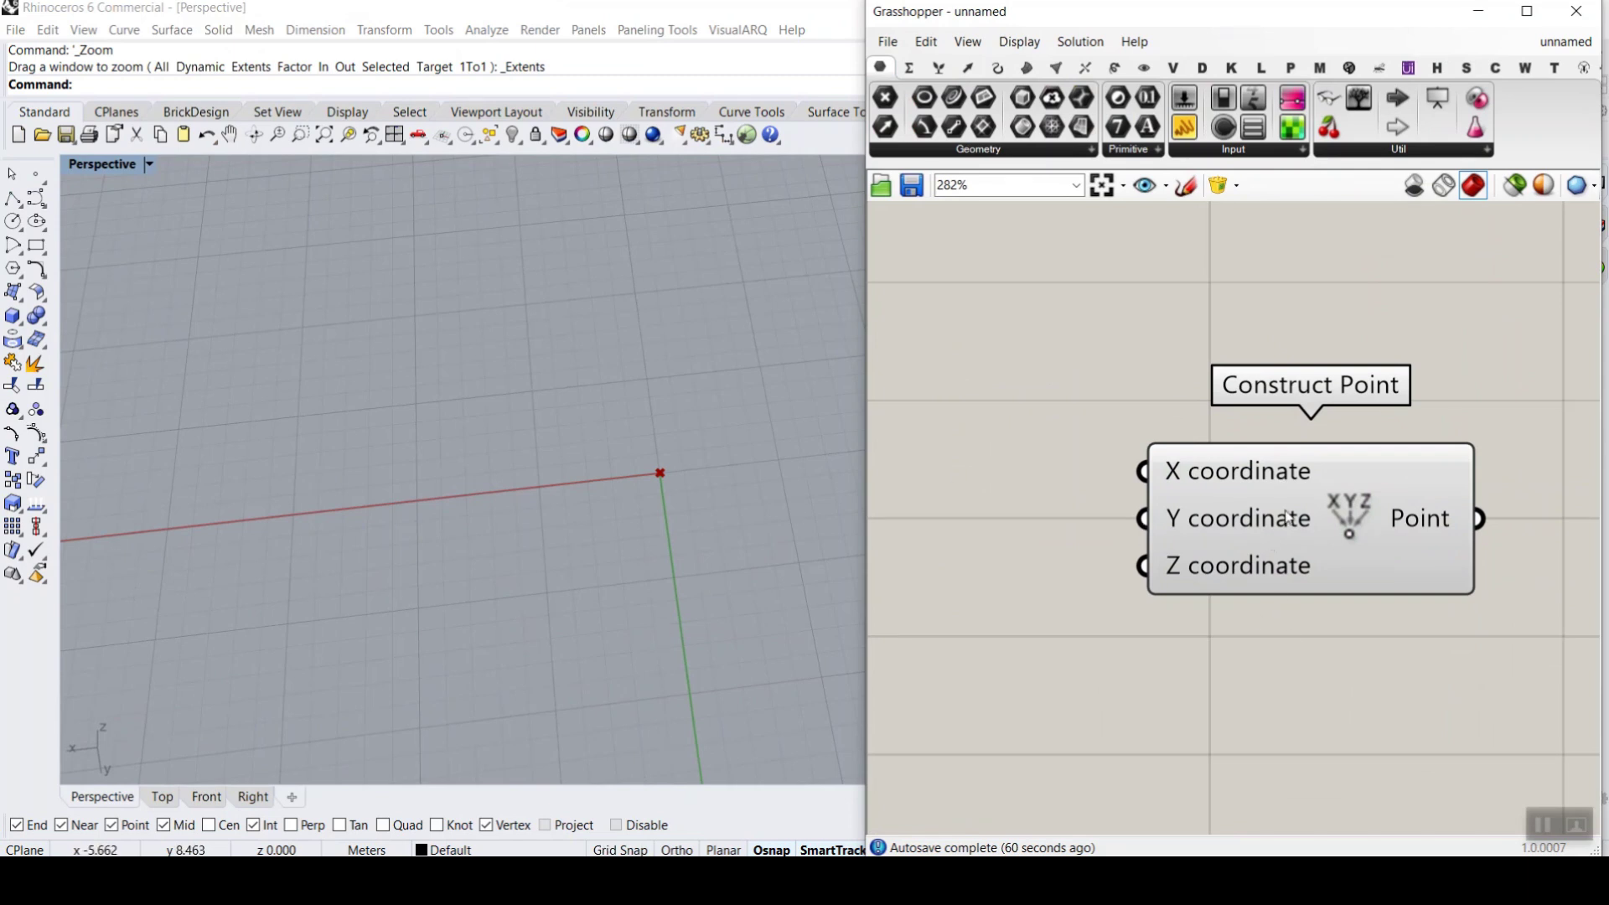
pyautogui.scroll(-2, 1311, 427)
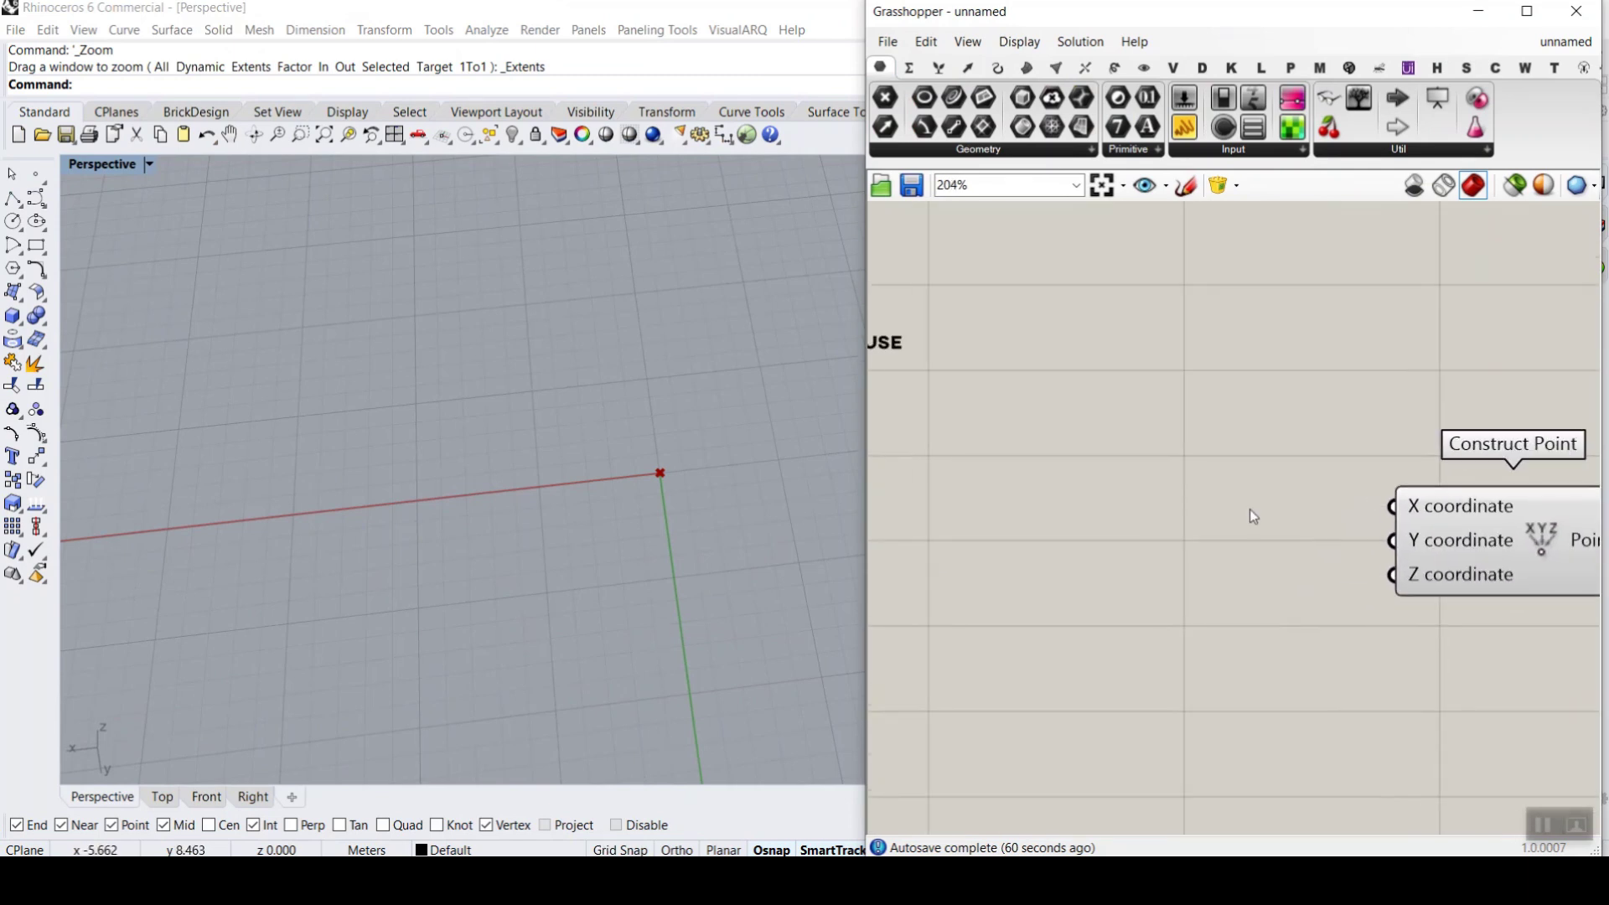
# - Add a Range component ahead of the Construct Point component
pyautogui.doubleClick(1124, 482)
pyautogui.write('ra')
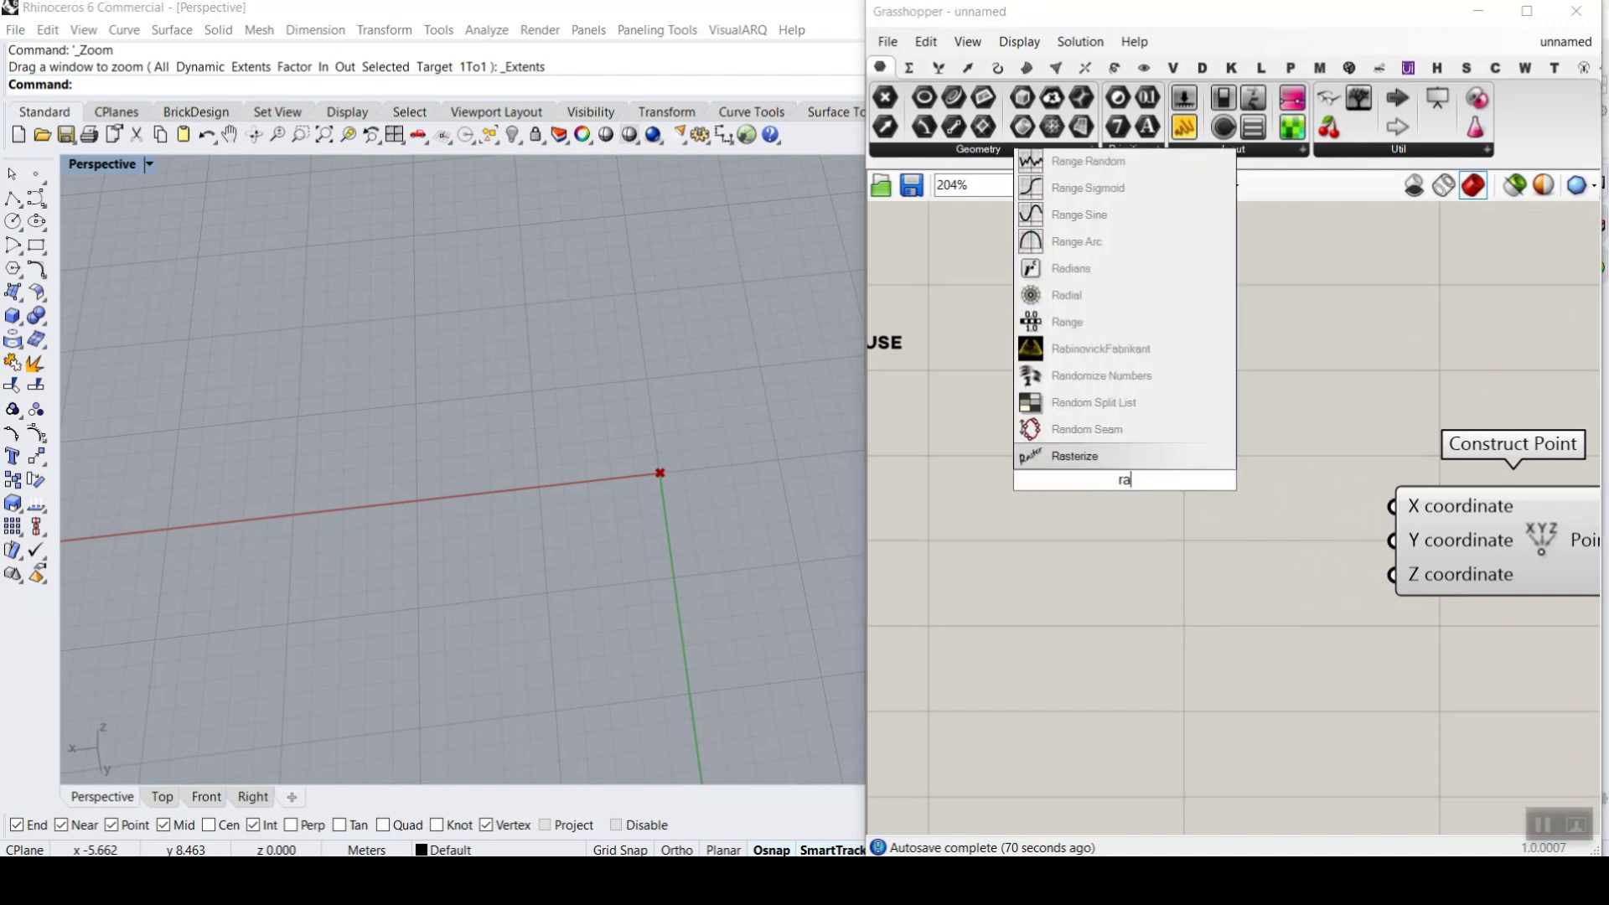
pyautogui.write('ng')
pyautogui.click(1114, 465)
pyautogui.moveTo(1115, 493); pyautogui.dragTo(1250, 446, button='right')
pyautogui.moveTo(1250, 445); pyautogui.dragTo(1270, 467)
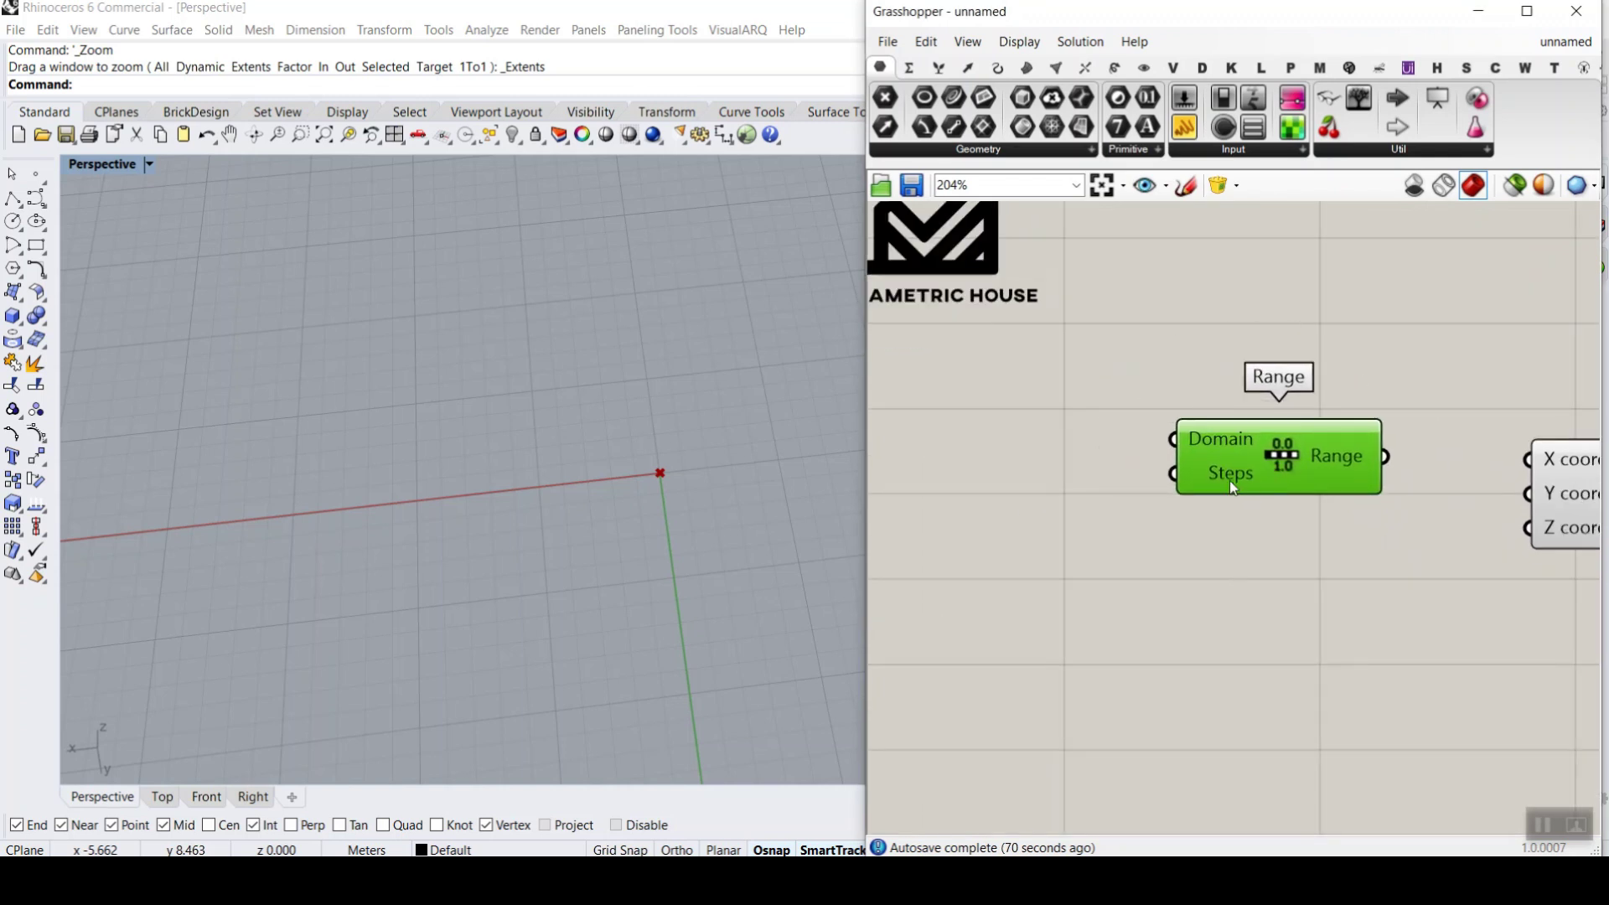
# - Add a number slider with the value 200 beside the Range component's inputs
pyautogui.moveTo(1035, 544); pyautogui.dragTo(1078, 565, button='right')
pyautogui.doubleClick(1015, 545)
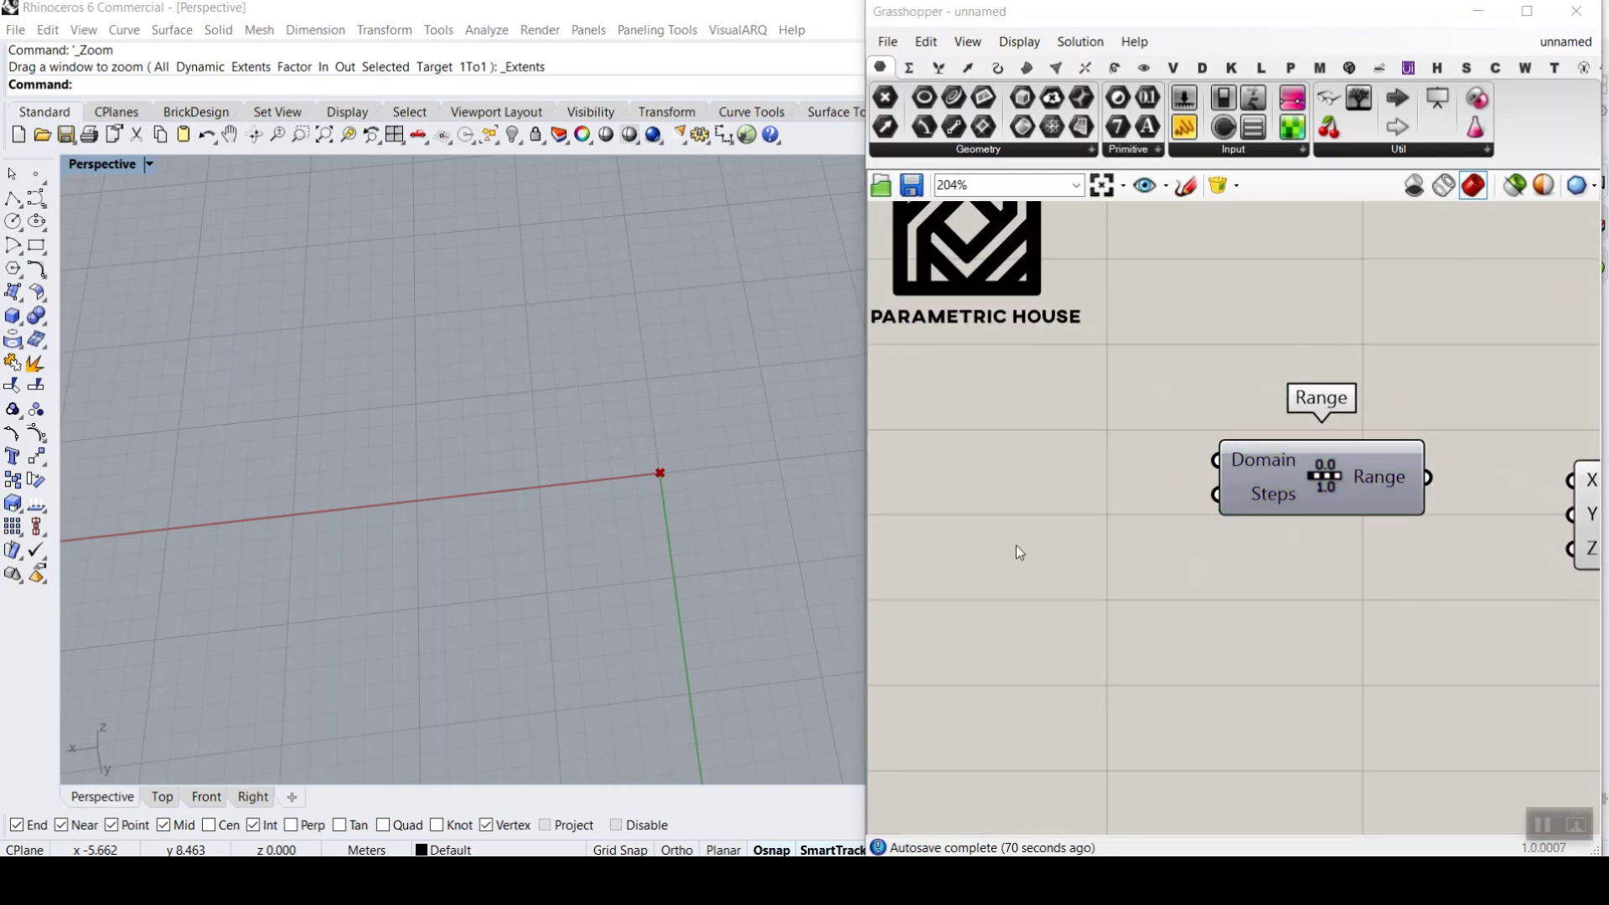
pyautogui.doubleClick(1015, 552)
pyautogui.write('200')
pyautogui.press('Return')
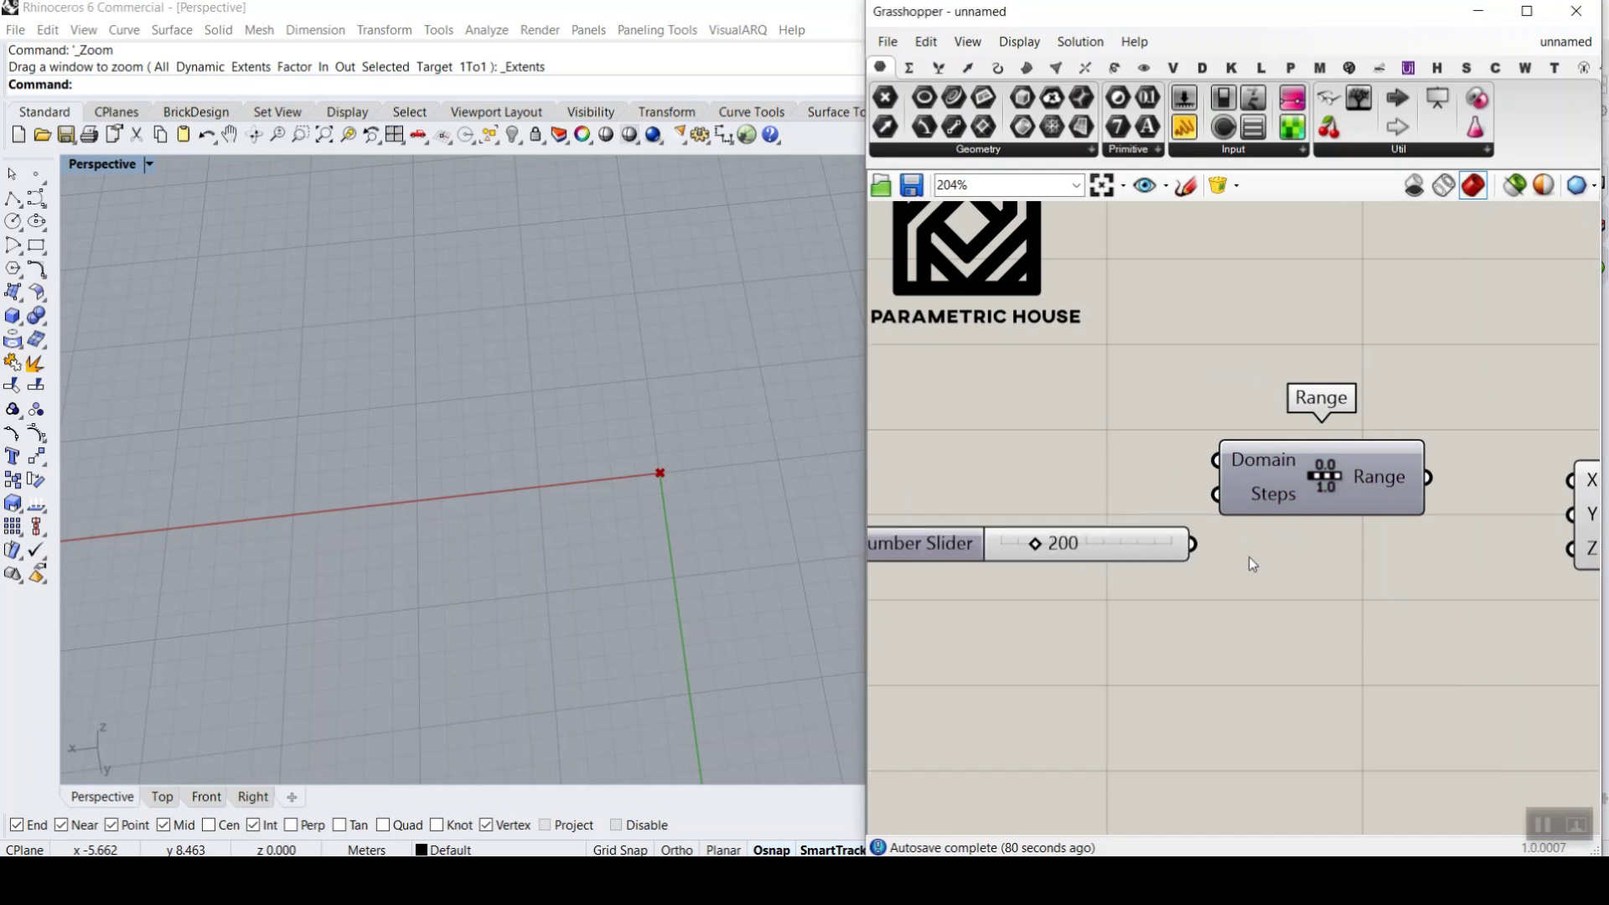
# - Connect the 200 slider to Range's Steps input and the Range output to Construct Point's X coordinate
pyautogui.moveTo(1193, 544); pyautogui.dragTo(1216, 494)
pyautogui.moveTo(1400, 510); pyautogui.dragTo(1171, 533, button='right')
pyautogui.scroll(5, 650, 456)
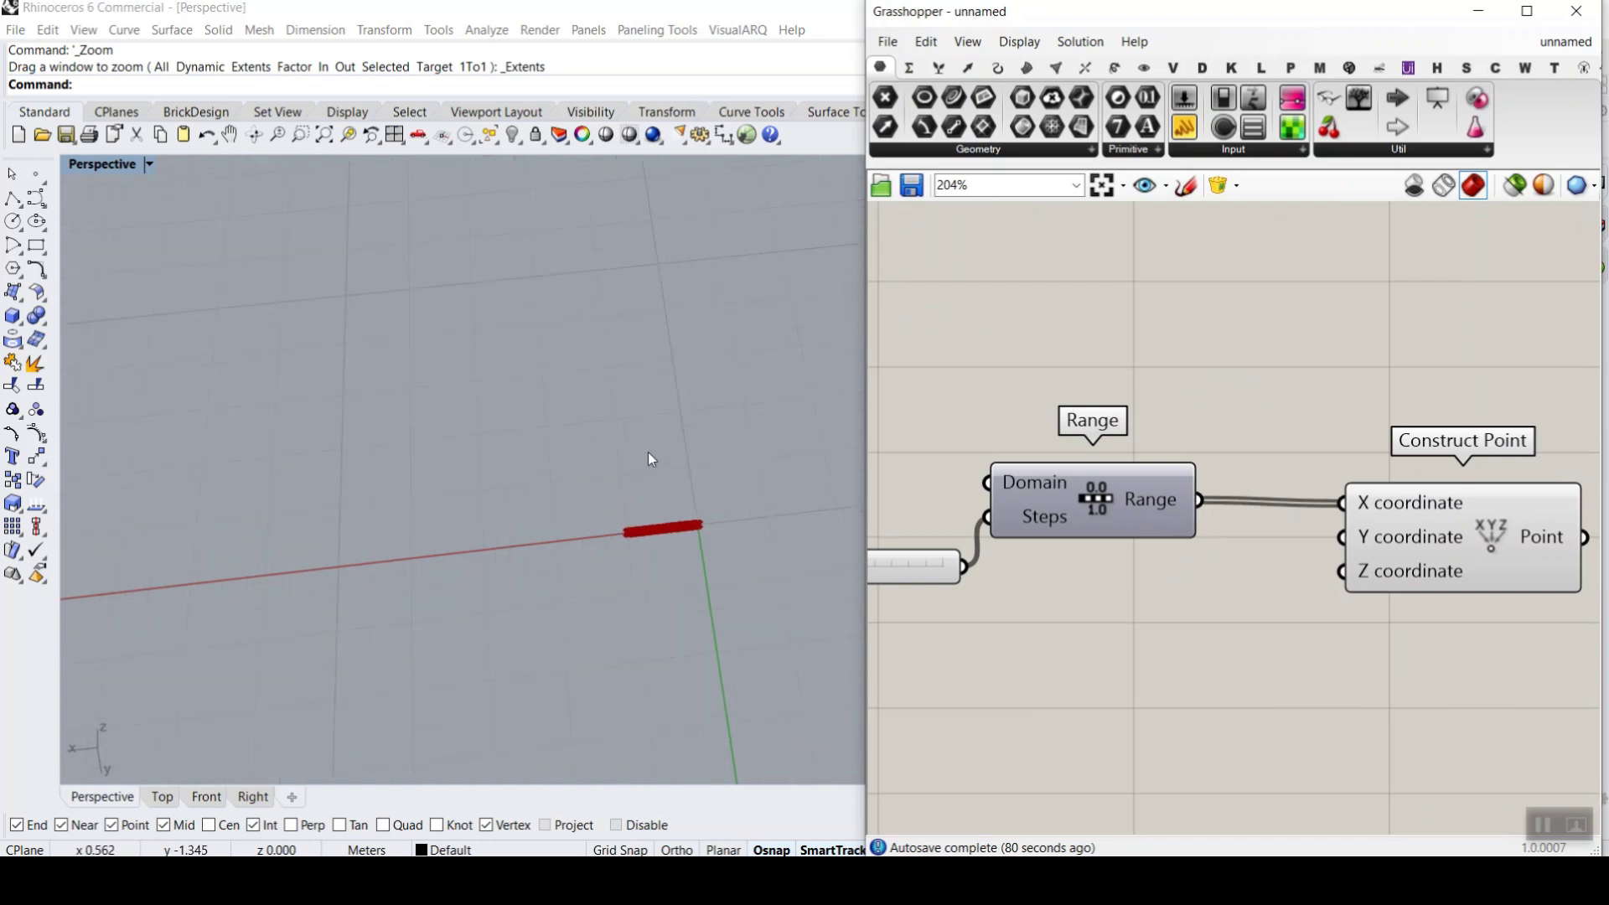
# - Disconnect Range from Construct Point's X coordinate and move Construct Point farther away to make room between them
pyautogui.scroll(6, 719, 559)
pyautogui.moveTo(990, 600); pyautogui.dragTo(1298, 600, button='right')
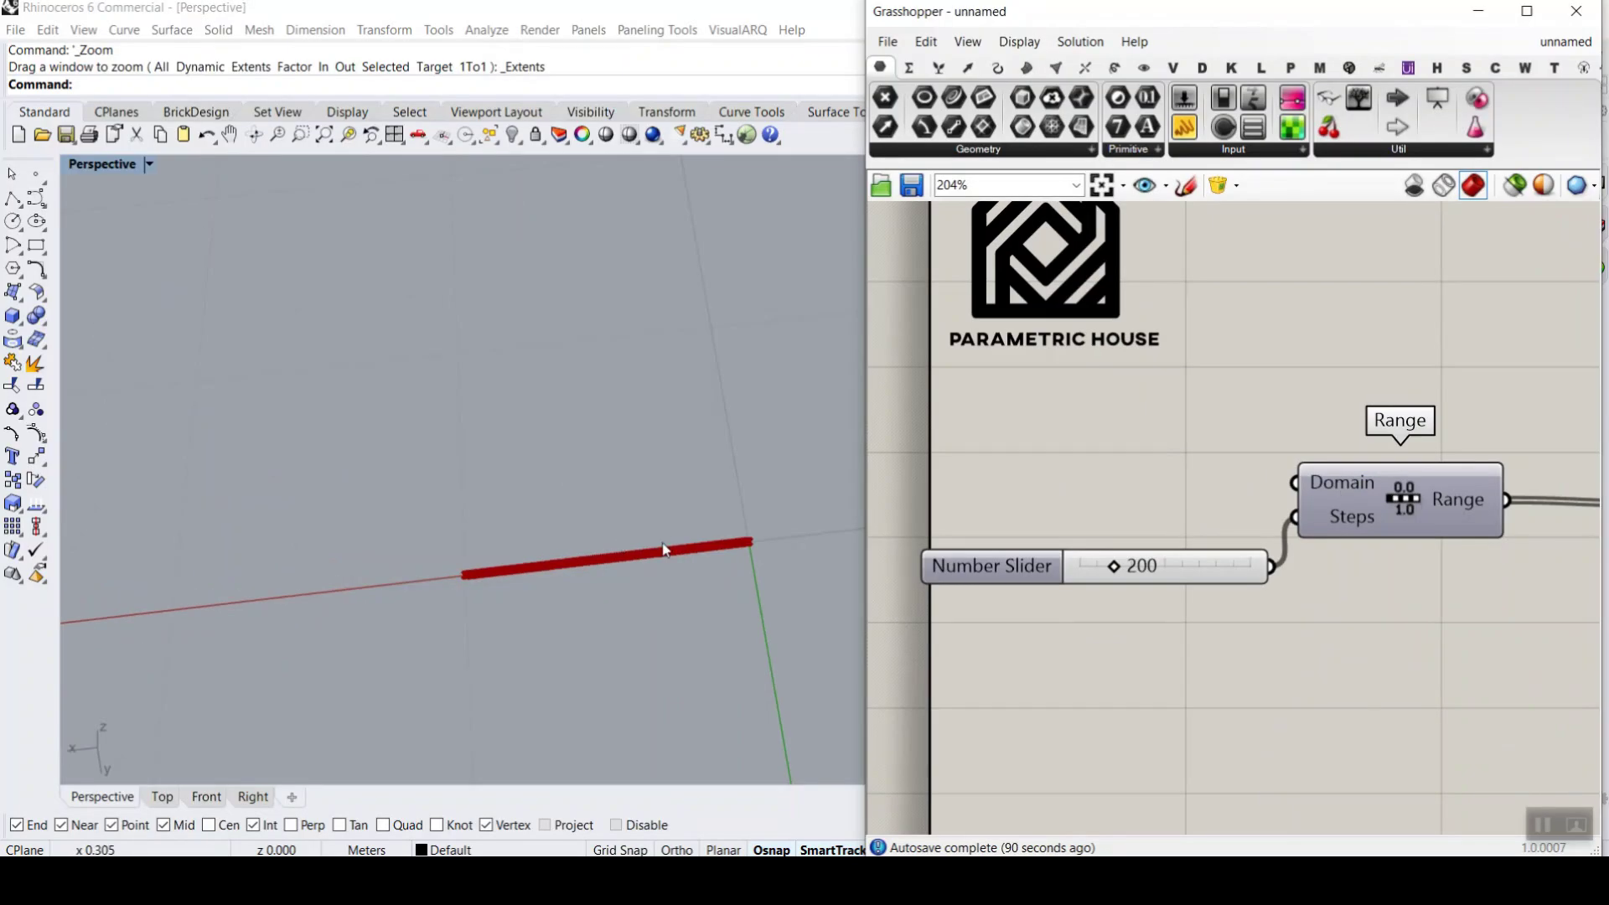
pyautogui.scroll(3, 720, 552)
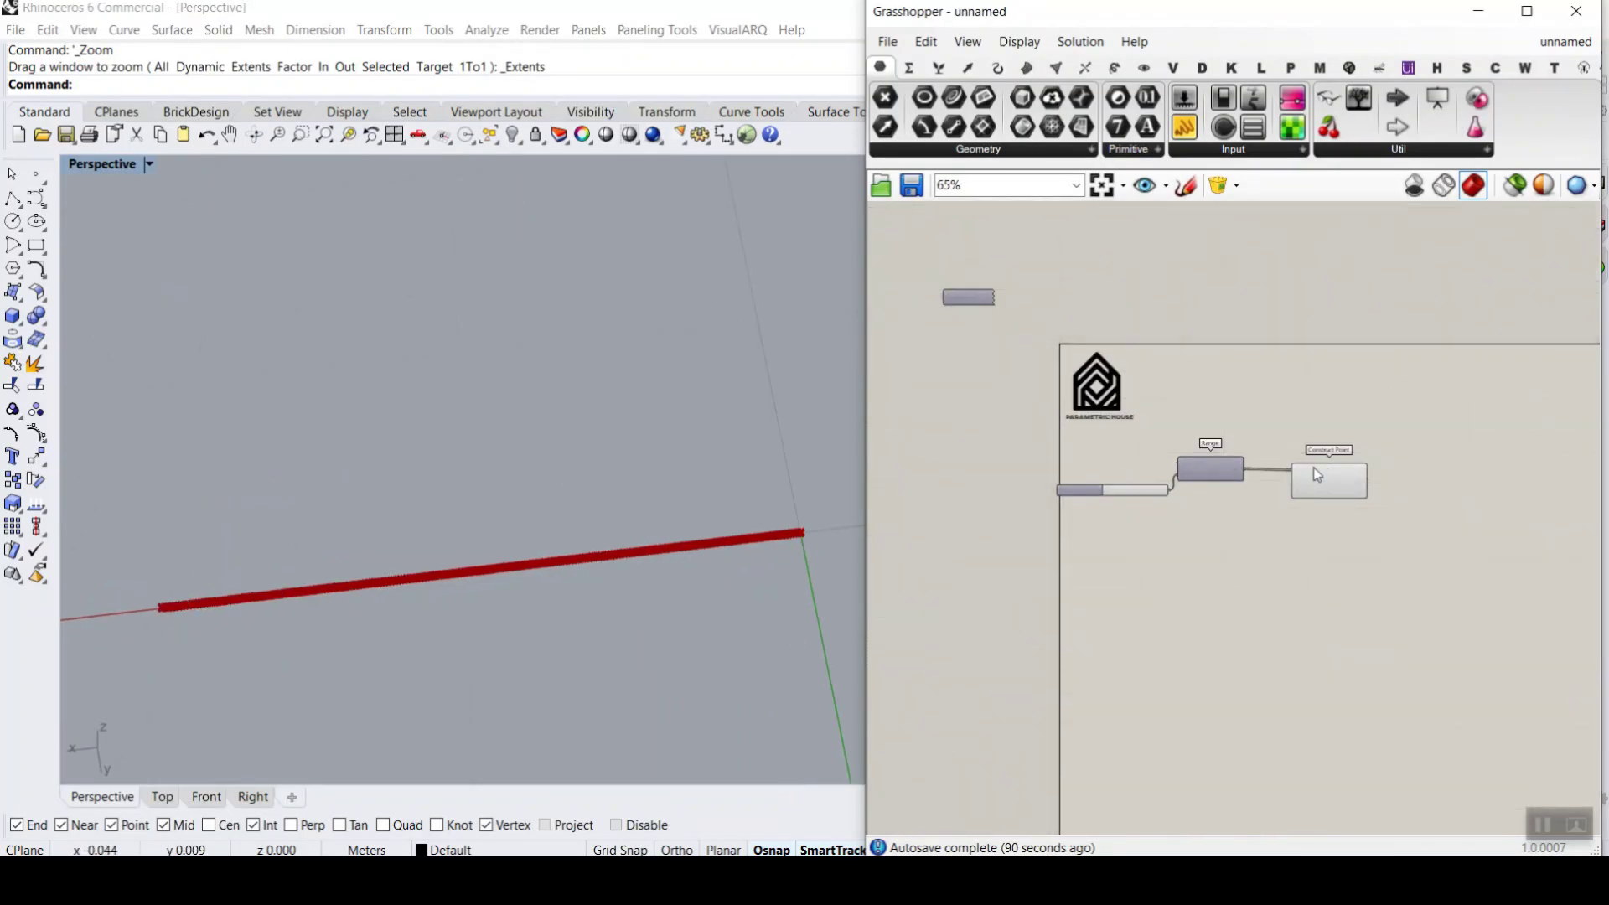
pyautogui.scroll(3, 1140, 478)
pyautogui.keyDown('ctrl'); pyautogui.moveTo(1250, 471); pyautogui.dragTo(1249, 473); pyautogui.keyUp('ctrl')
pyautogui.moveTo(1334, 532); pyautogui.dragTo(1550, 531)
pyautogui.click(1225, 537)
# - Place an Expression component in the gap between Range and Construct Point
pyautogui.click(910, 74)
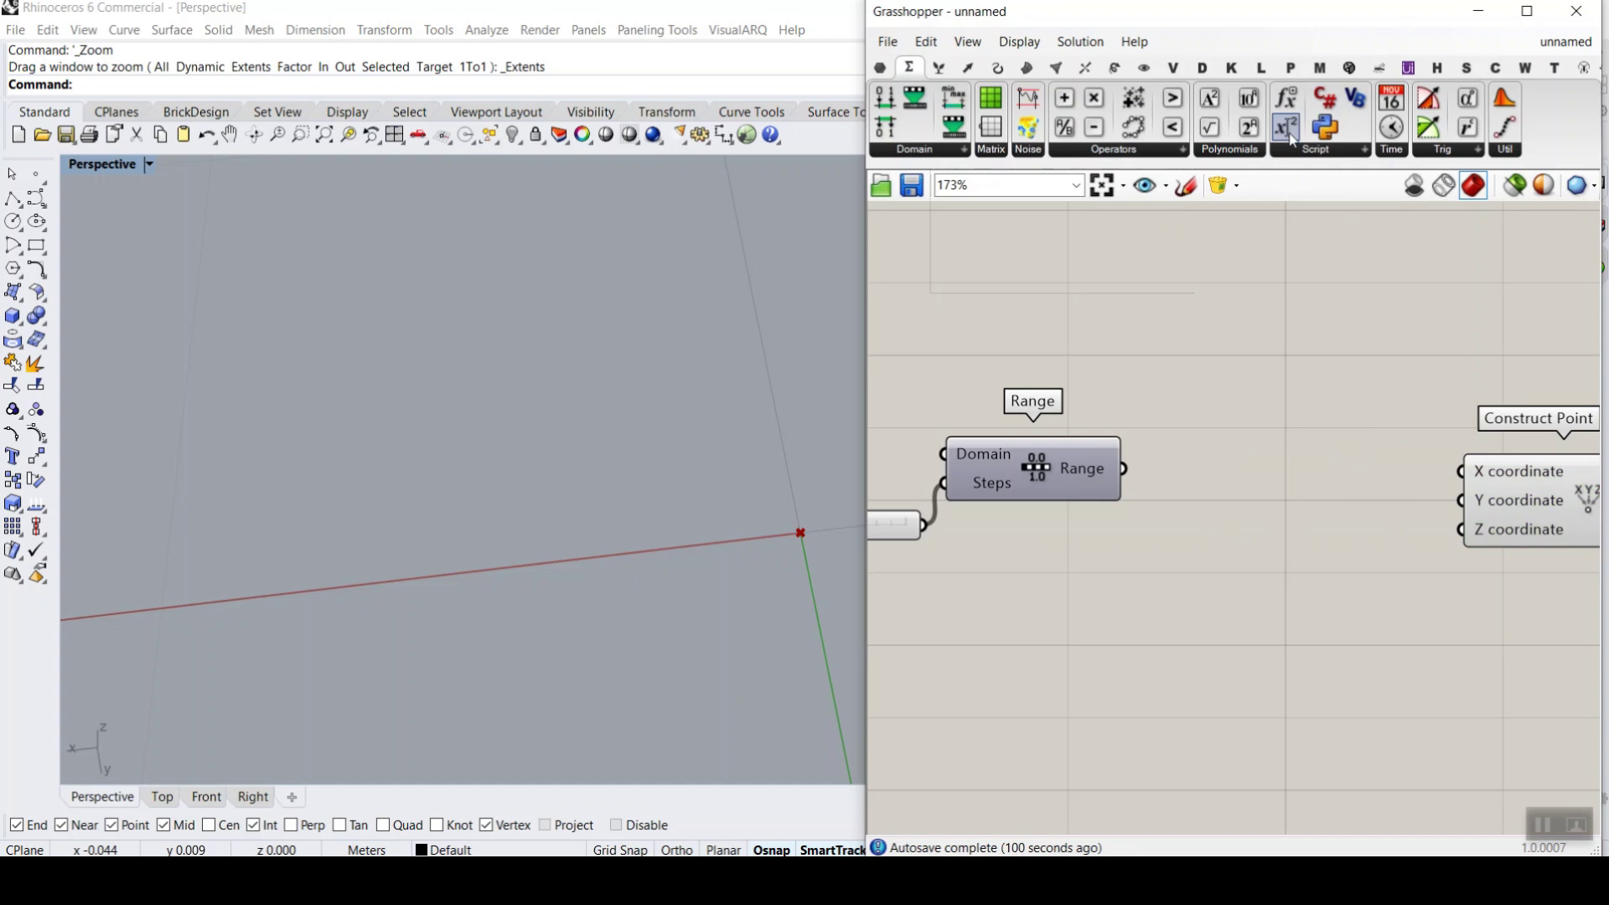
pyautogui.moveTo(1288, 130); pyautogui.dragTo(1266, 431)
pyautogui.moveTo(1447, 491); pyautogui.dragTo(1301, 474, button='right')
pyautogui.moveTo(1300, 474); pyautogui.dragTo(1521, 480)
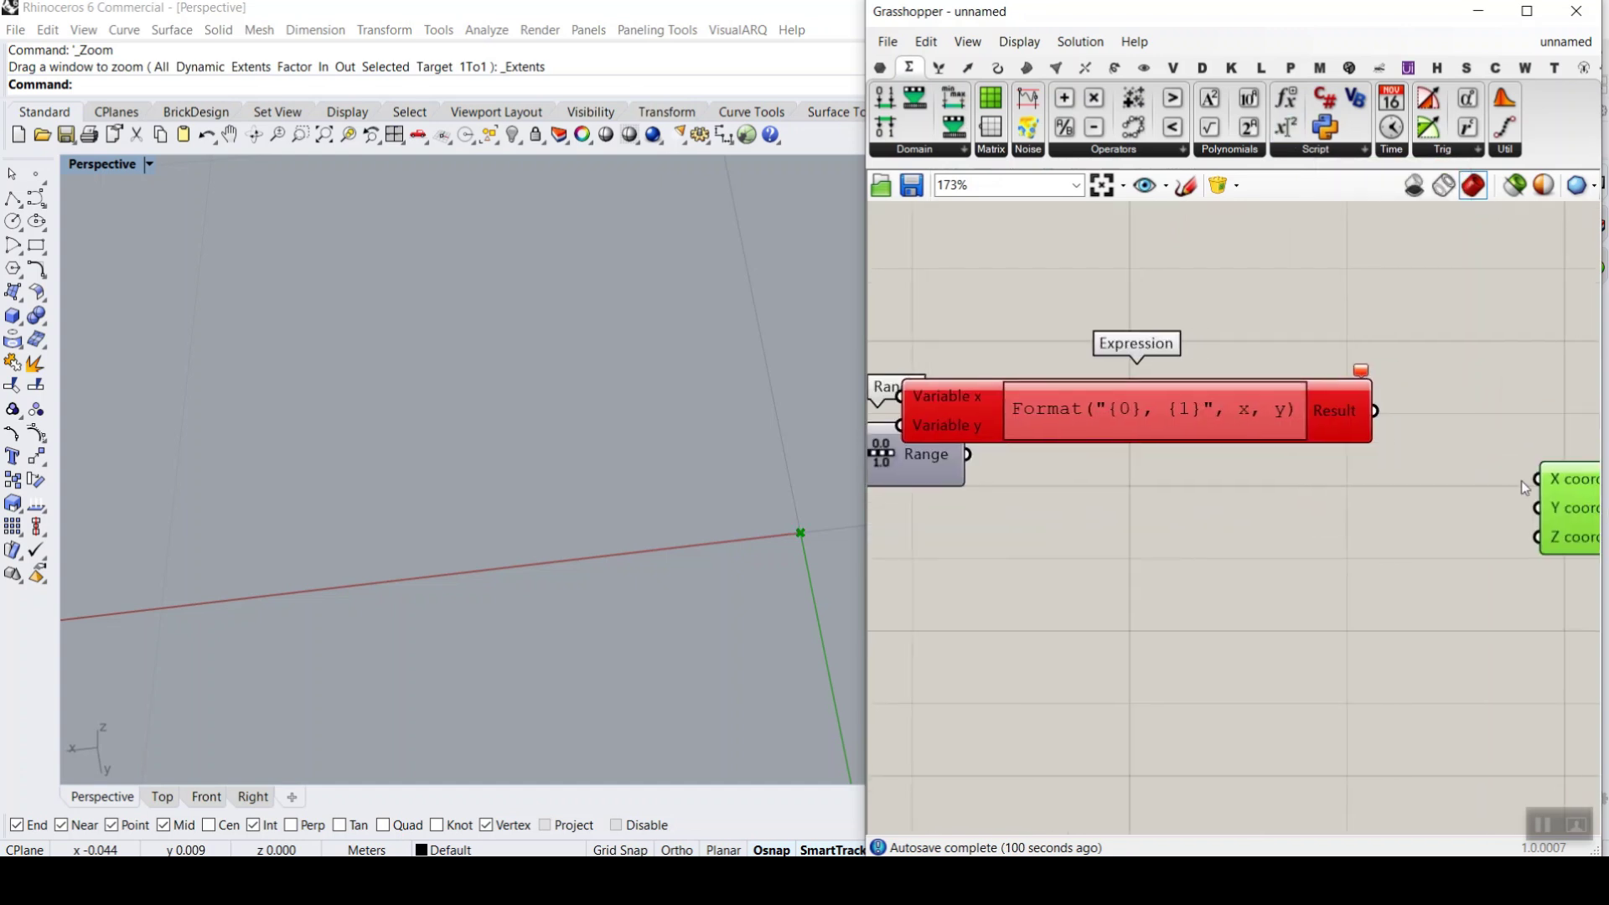
pyautogui.moveTo(1106, 415); pyautogui.dragTo(1225, 441)
pyautogui.scroll(2, 913, 455)
# - Rename the Expression's first variable to t and remove the Variable y input
pyautogui.rightClick(1137, 423)
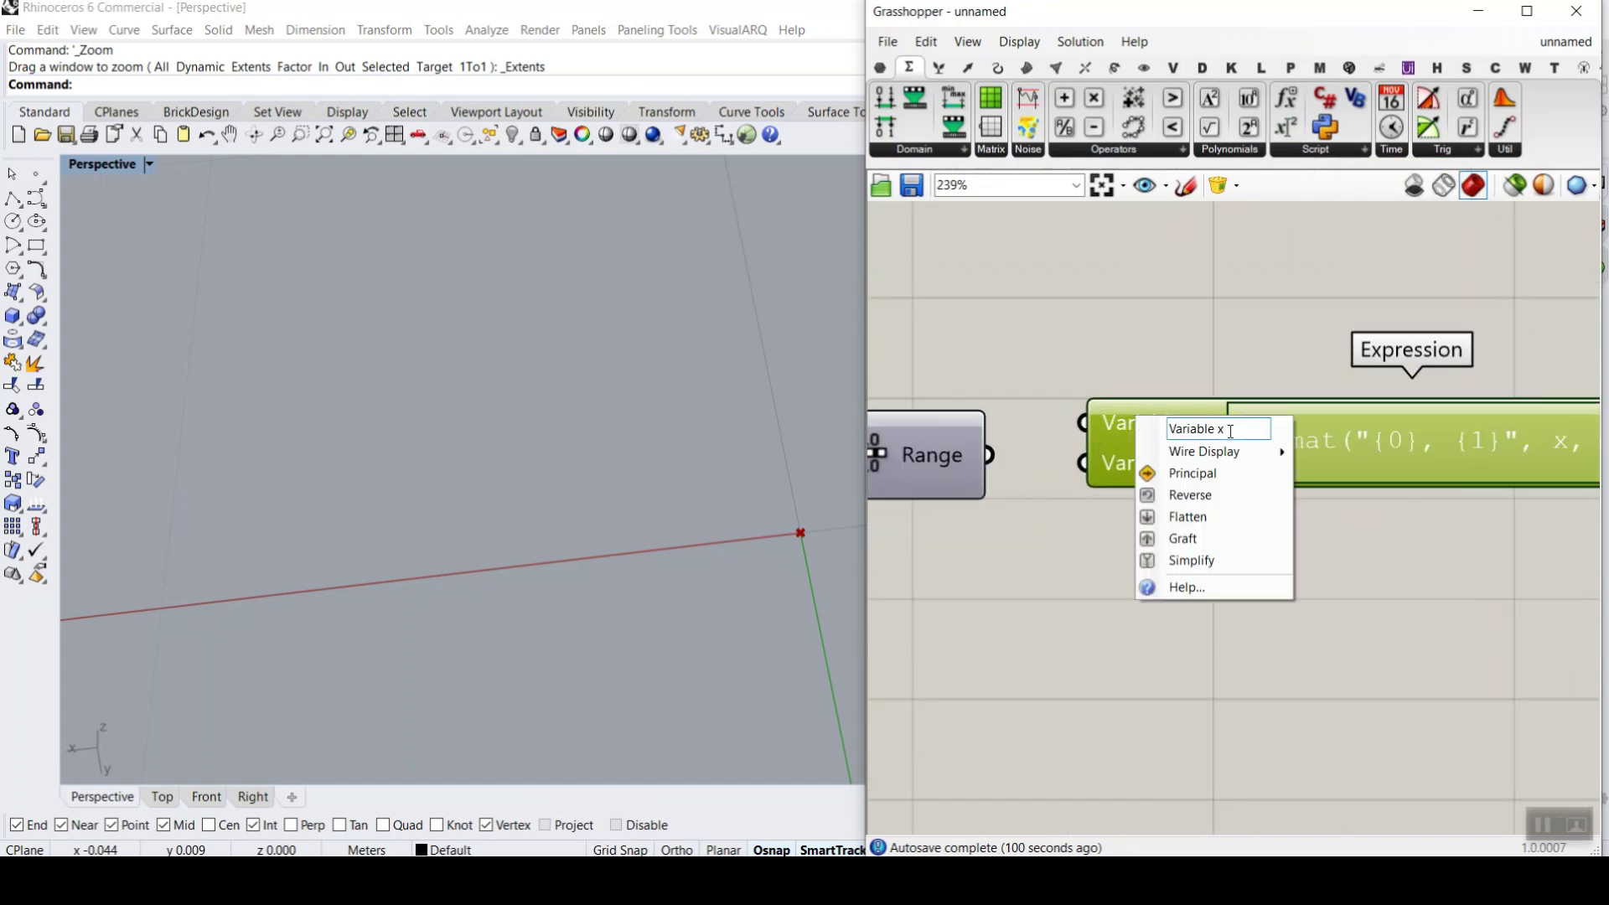
pyautogui.write('t')
pyautogui.press('Return')
pyautogui.scroll(3, 1212, 463)
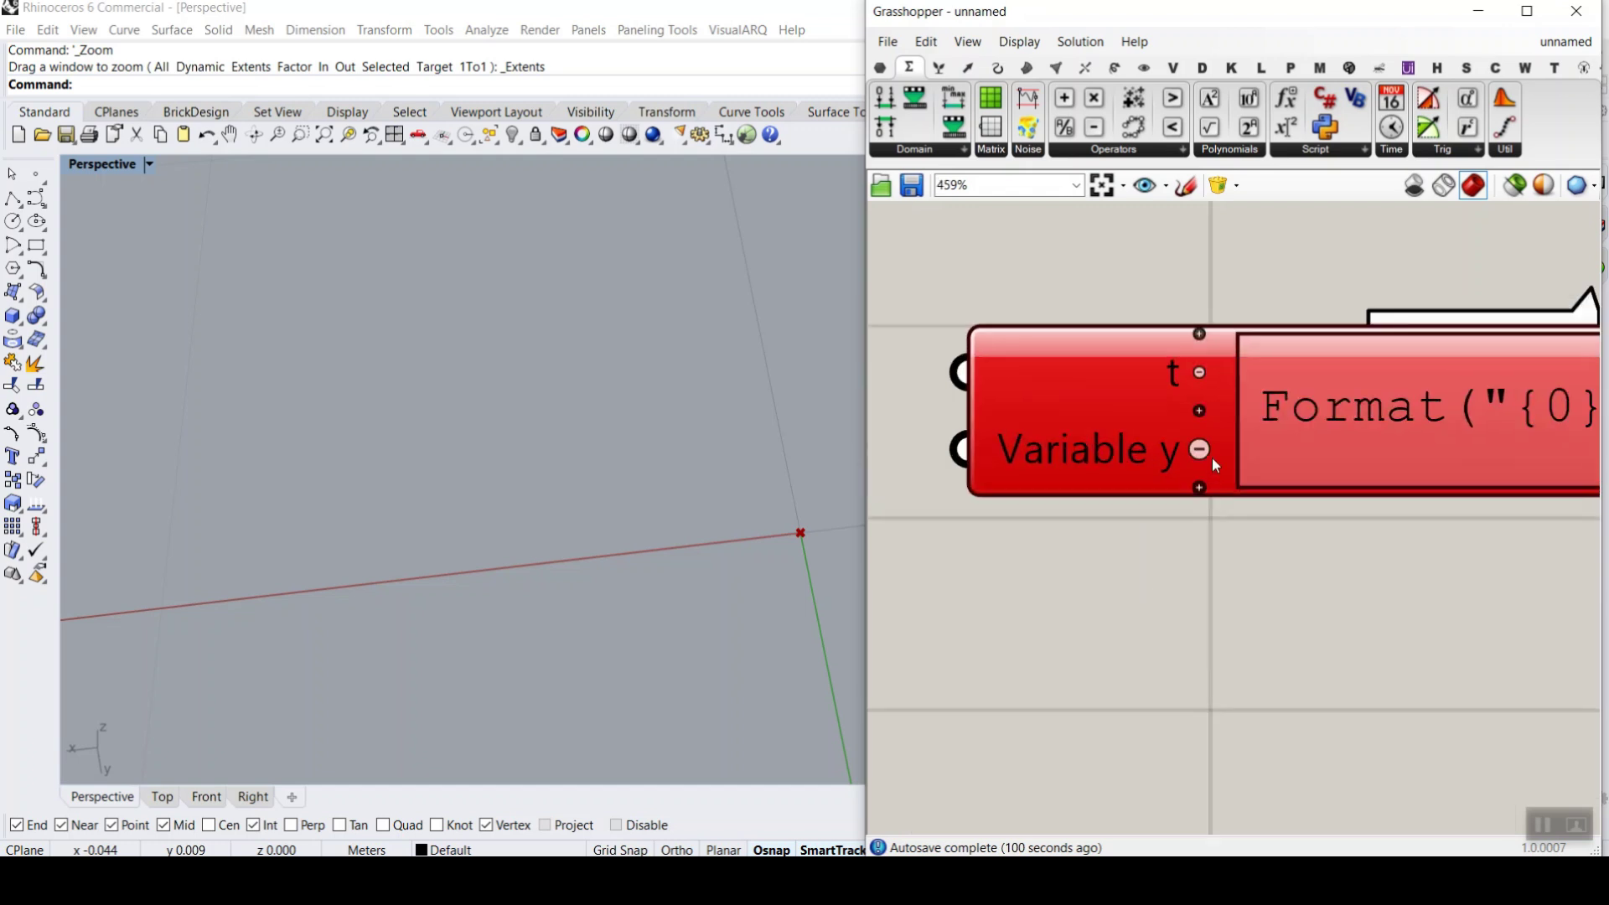
pyautogui.scroll(1, 1200, 453)
pyautogui.click(1200, 453)
pyautogui.scroll(-3, 1067, 484)
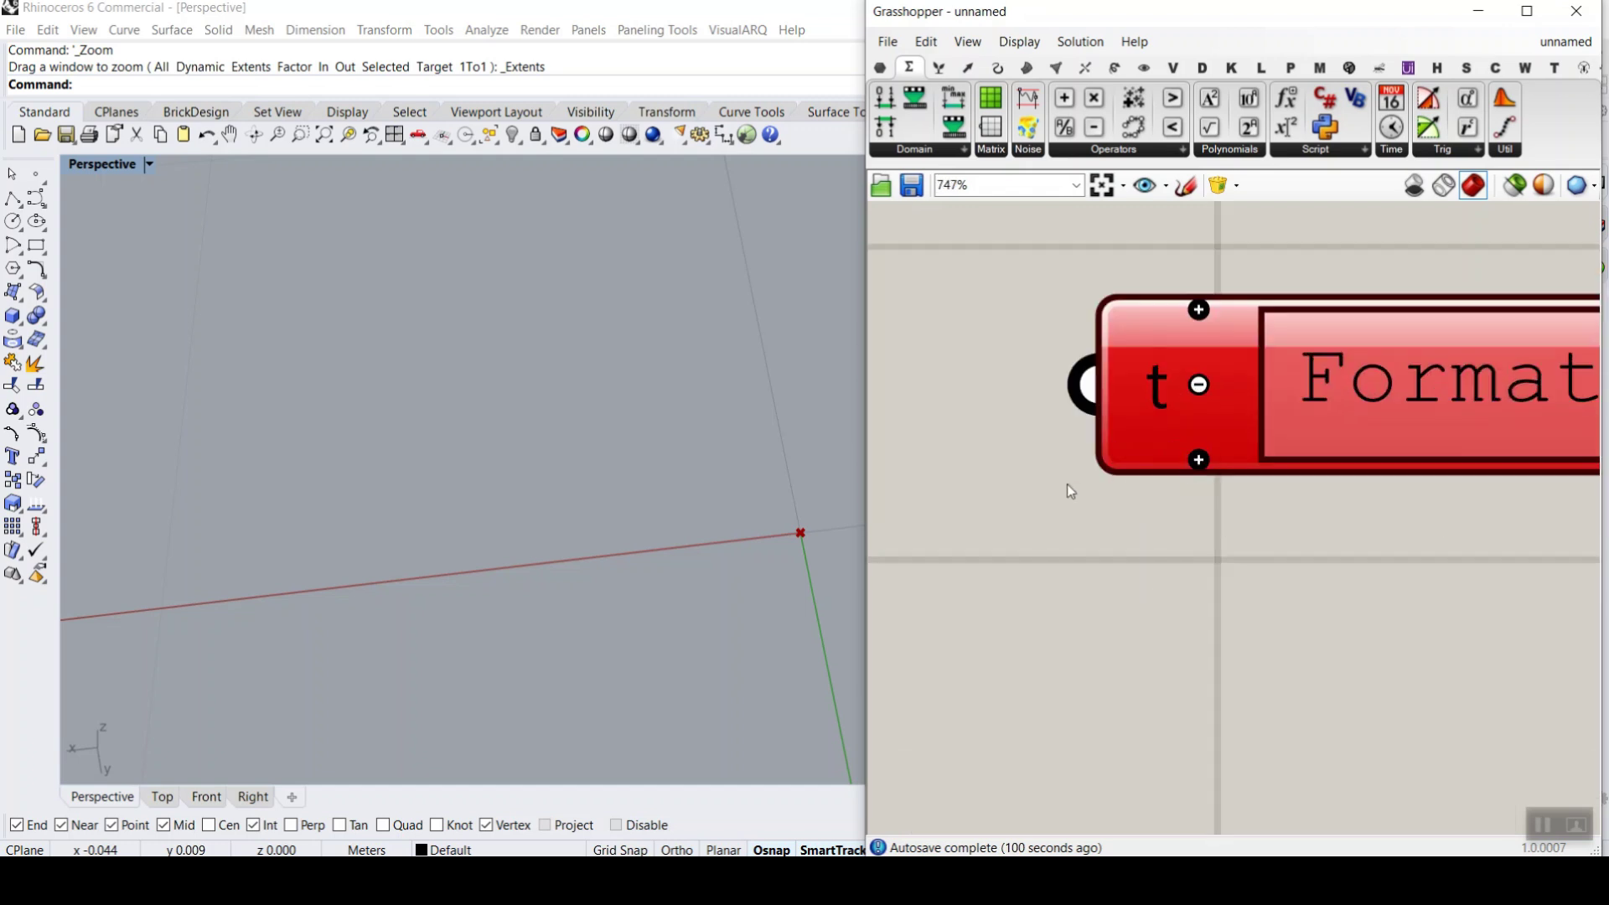
# - Set the Expression component's formula to sin(t)
pyautogui.moveTo(1214, 439); pyautogui.dragTo(1319, 459, button='right')
pyautogui.moveTo(1339, 468); pyautogui.dragTo(855, 498)
pyautogui.doubleClick(1160, 484)
pyautogui.write('sin(t)')
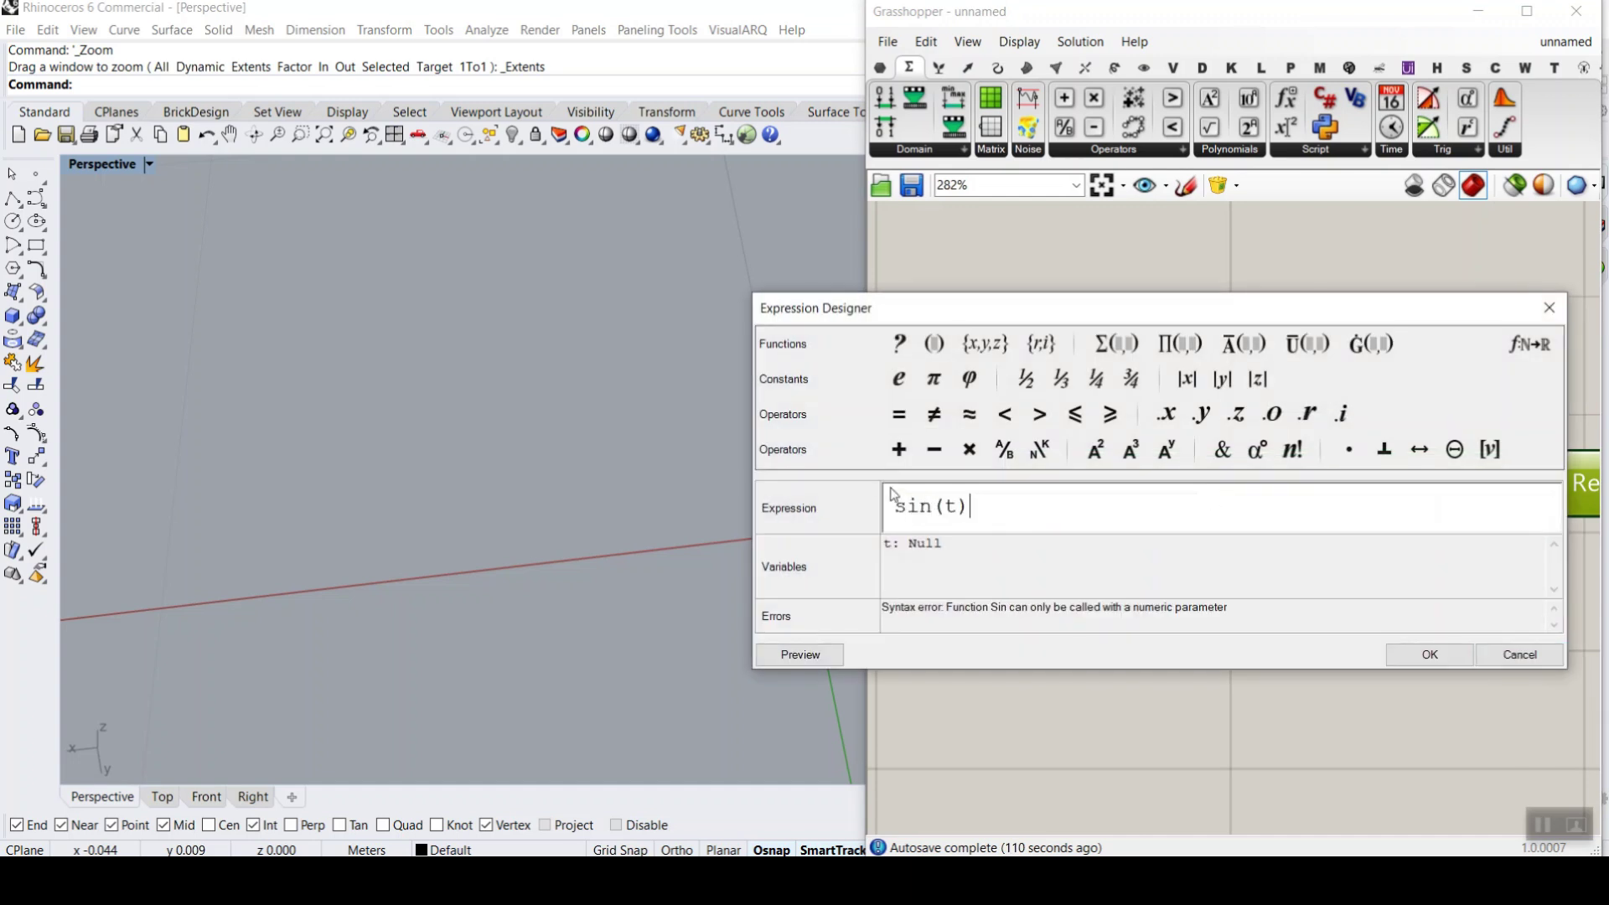
pyautogui.click(1439, 661)
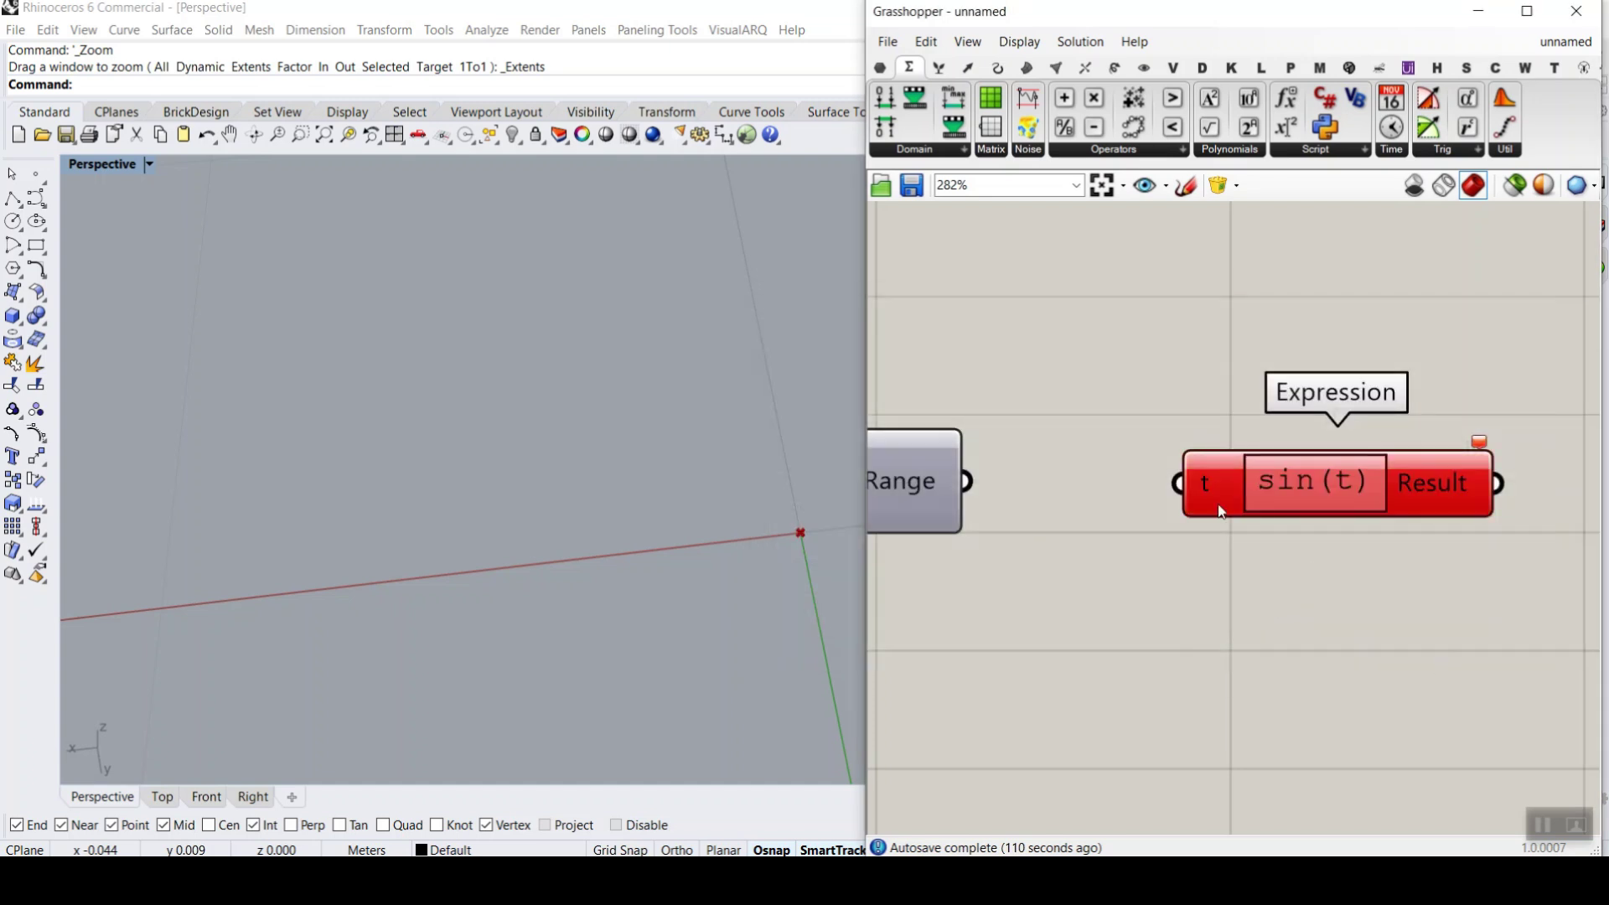
# - Connect the Range output to the expression's t input and its Result to Construct Point's Y coordinate
pyautogui.moveTo(968, 482); pyautogui.dragTo(1180, 483)
pyautogui.moveTo(1441, 490); pyautogui.dragTo(1120, 453, button='right')
pyautogui.scroll(-3, 1120, 452)
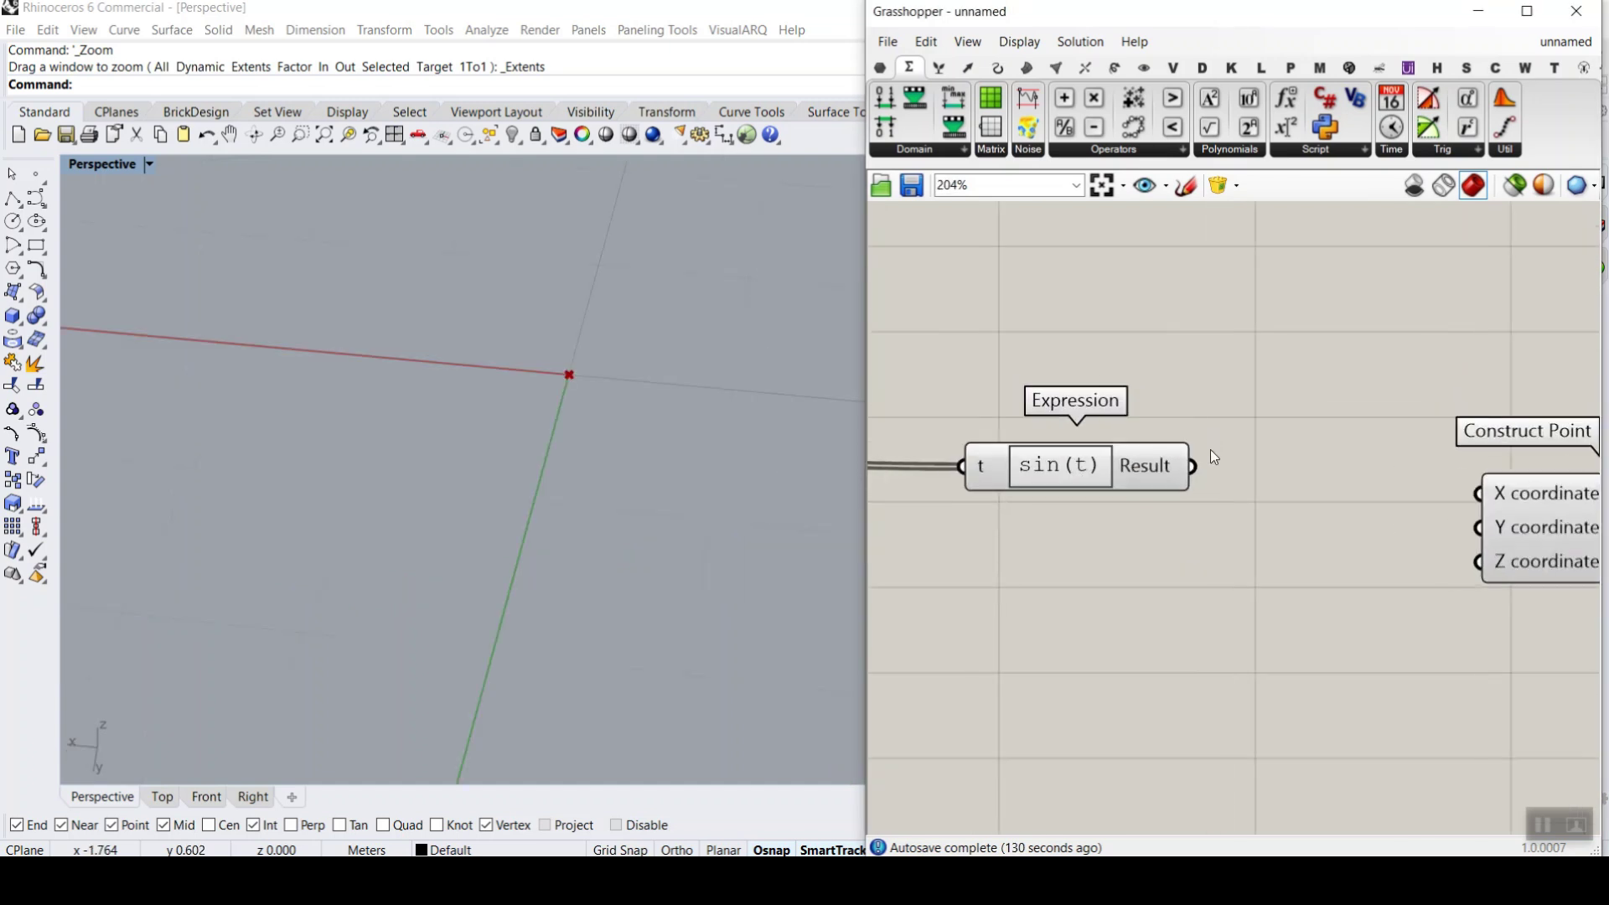
pyautogui.moveTo(1203, 462); pyautogui.dragTo(1477, 529)
# - Lower the sin(t) expression and connect the Range output directly to Construct Point's X coordinate
pyautogui.moveTo(1118, 493); pyautogui.dragTo(1155, 438, button='right')
pyautogui.moveTo(1096, 405); pyautogui.dragTo(1126, 500)
pyautogui.scroll(-2, 1129, 506)
pyautogui.moveTo(916, 428); pyautogui.dragTo(1434, 453)
pyautogui.scroll(-5, 495, 393)
pyautogui.moveTo(491, 397); pyautogui.dragTo(498, 424, button='right')
pyautogui.scroll(6, 482, 415)
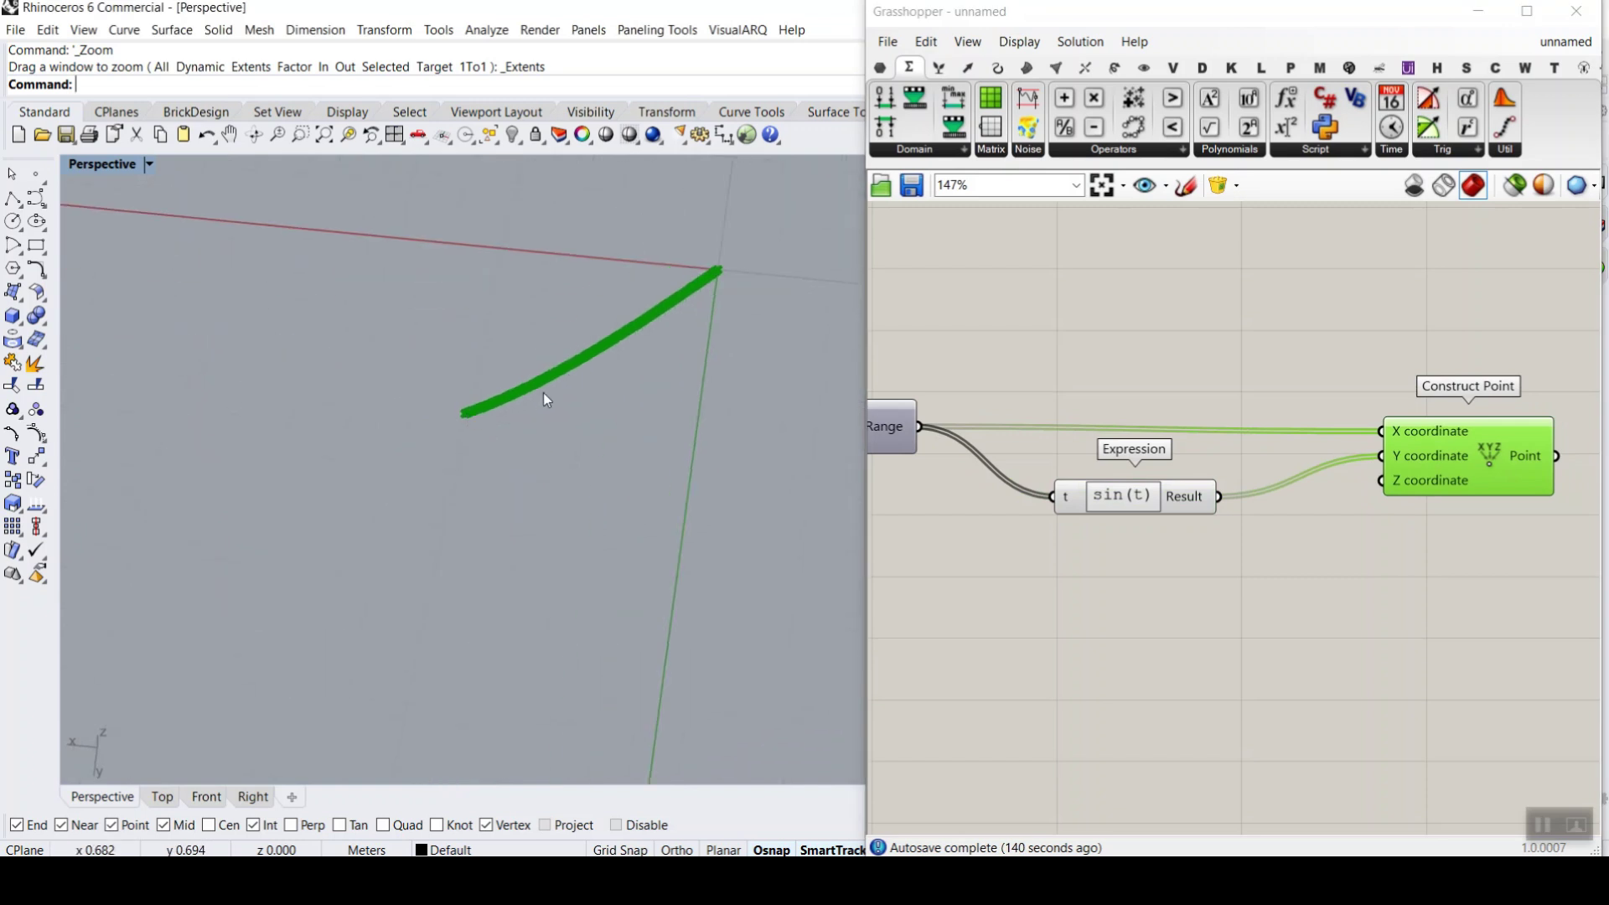
# - Add a Pi component above the 200 slider and connect its output to Range's Domain input
pyautogui.moveTo(1056, 393); pyautogui.dragTo(1319, 407, button='right')
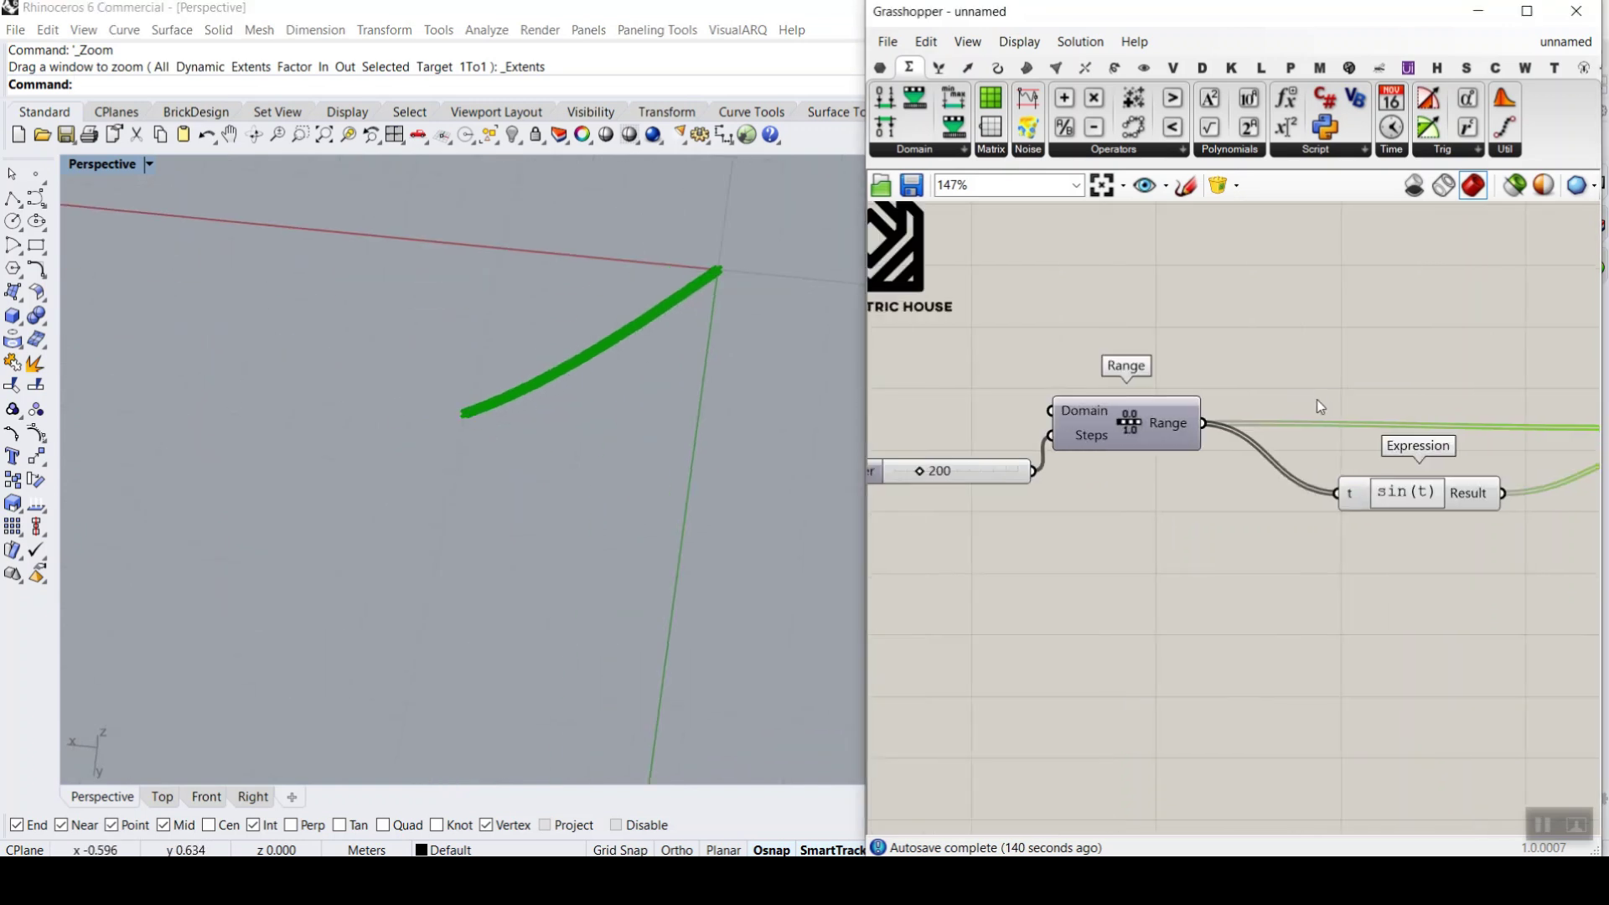
pyautogui.scroll(2, 1102, 404)
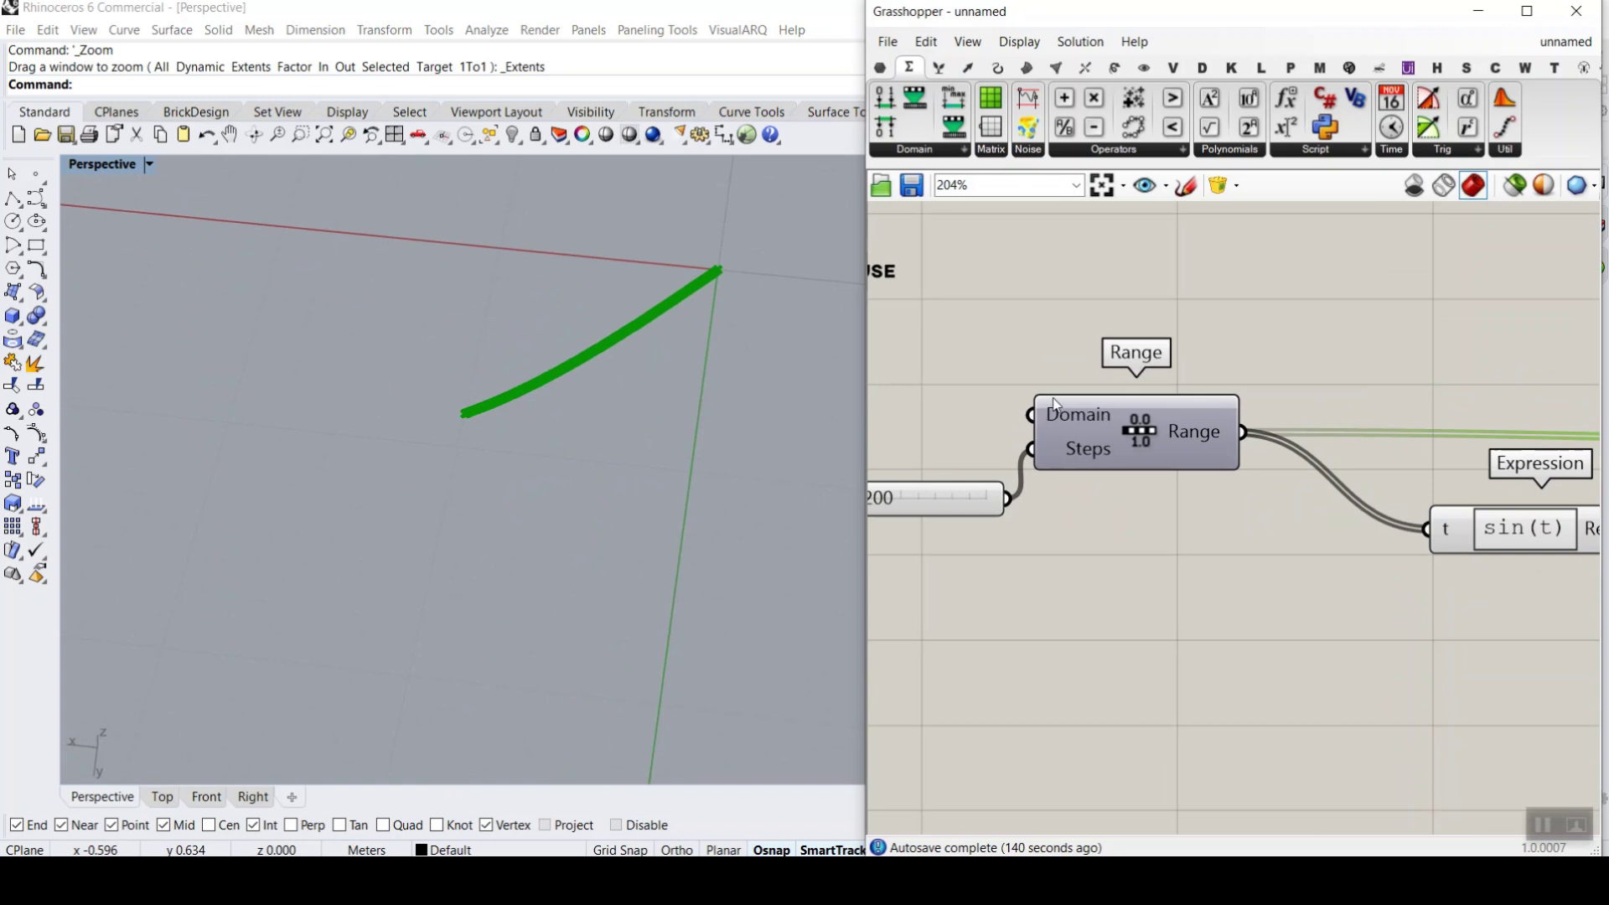
pyautogui.moveTo(1066, 420)
pyautogui.scroll(-5, 1139, 432)
pyautogui.moveTo(1575, 559); pyautogui.dragTo(971, 459)
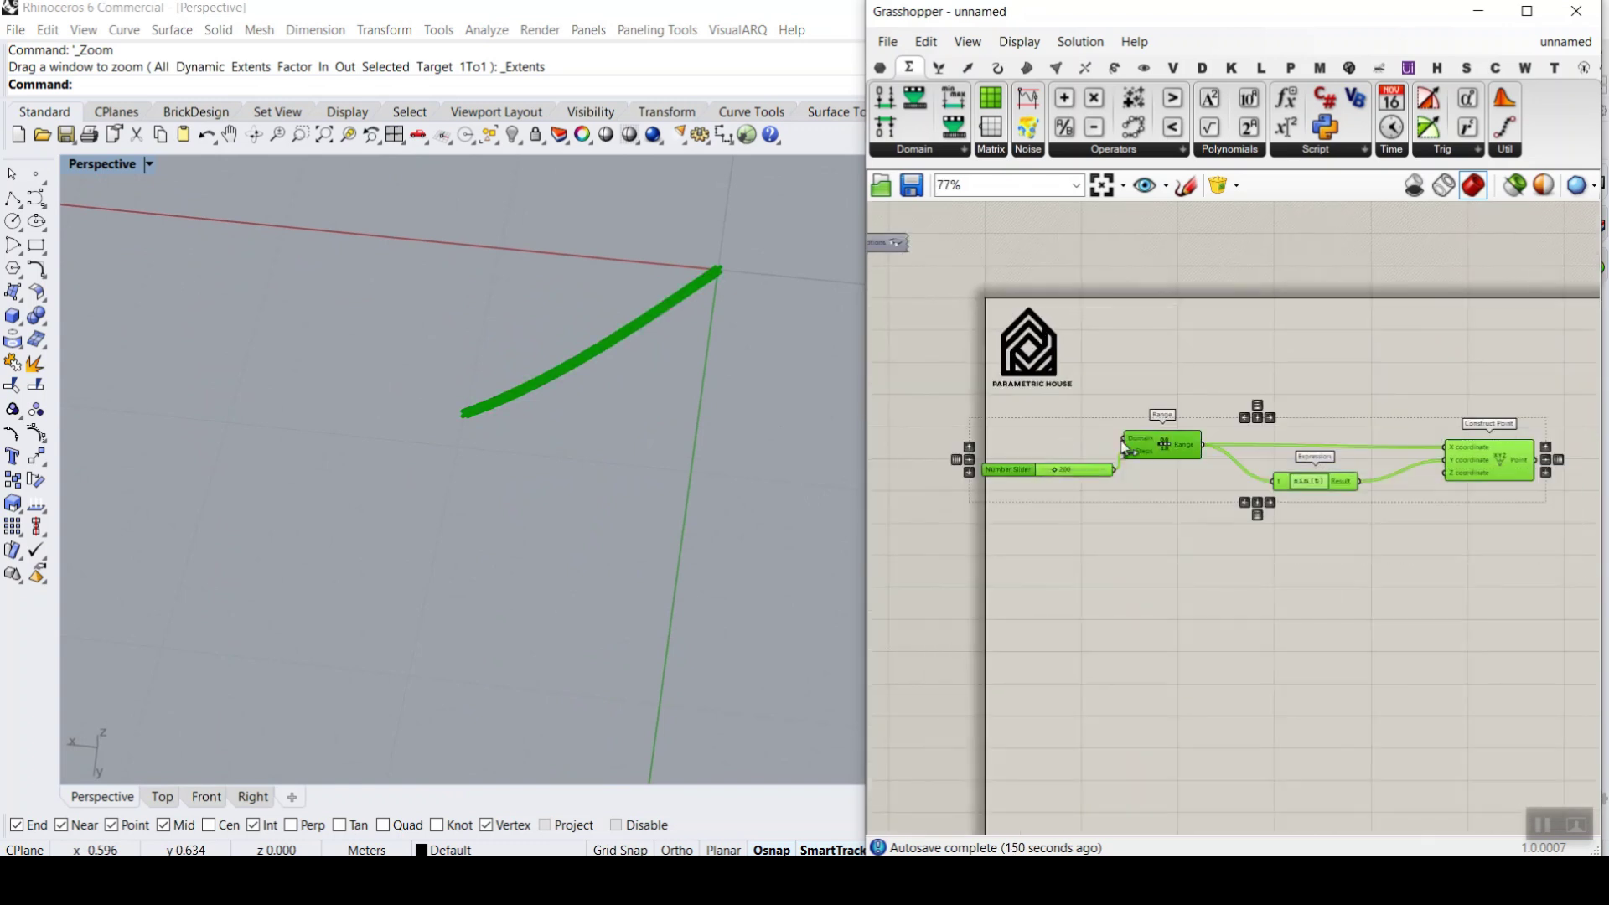
pyautogui.scroll(5, 1203, 501)
pyautogui.doubleClick(1204, 503)
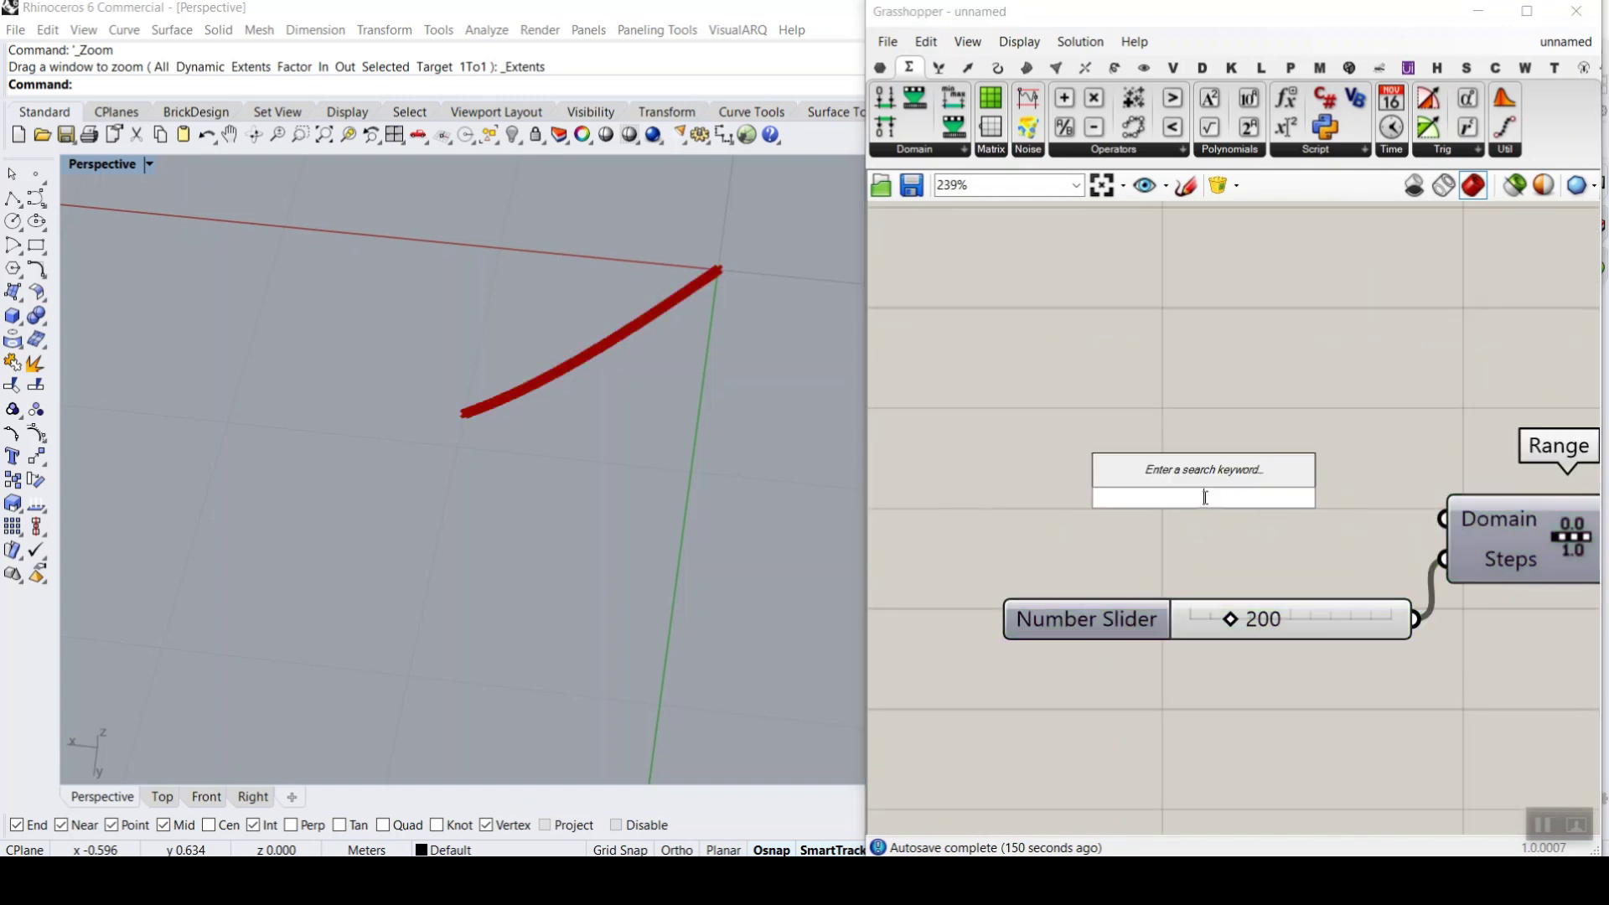
pyautogui.write('pi')
pyautogui.press('Return')
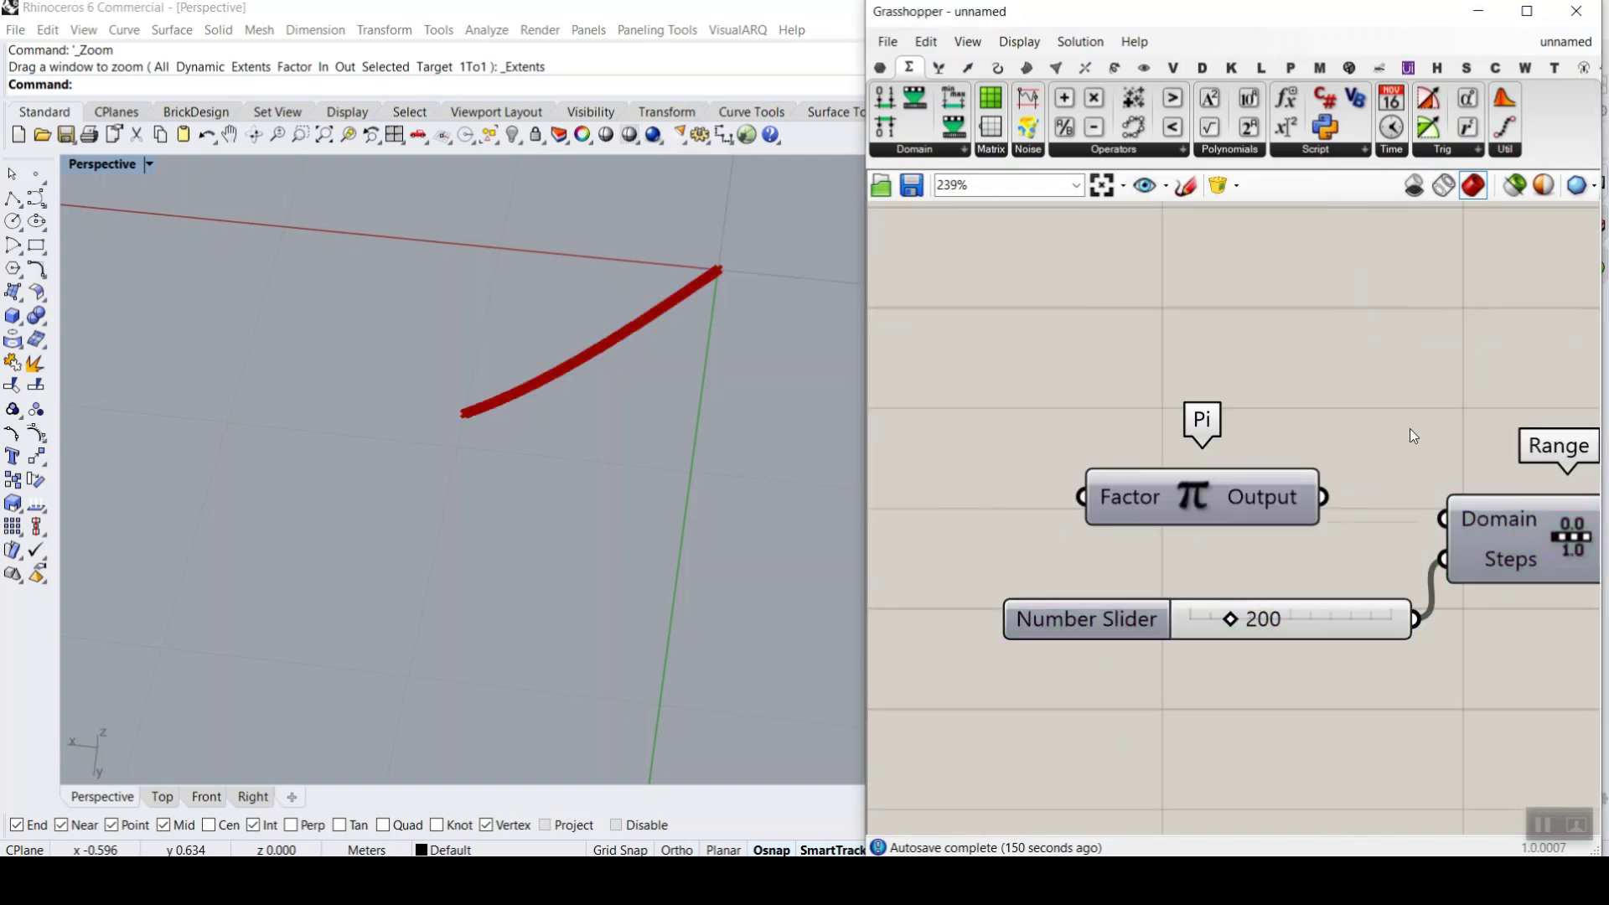
pyautogui.moveTo(1338, 501); pyautogui.dragTo(1421, 521)
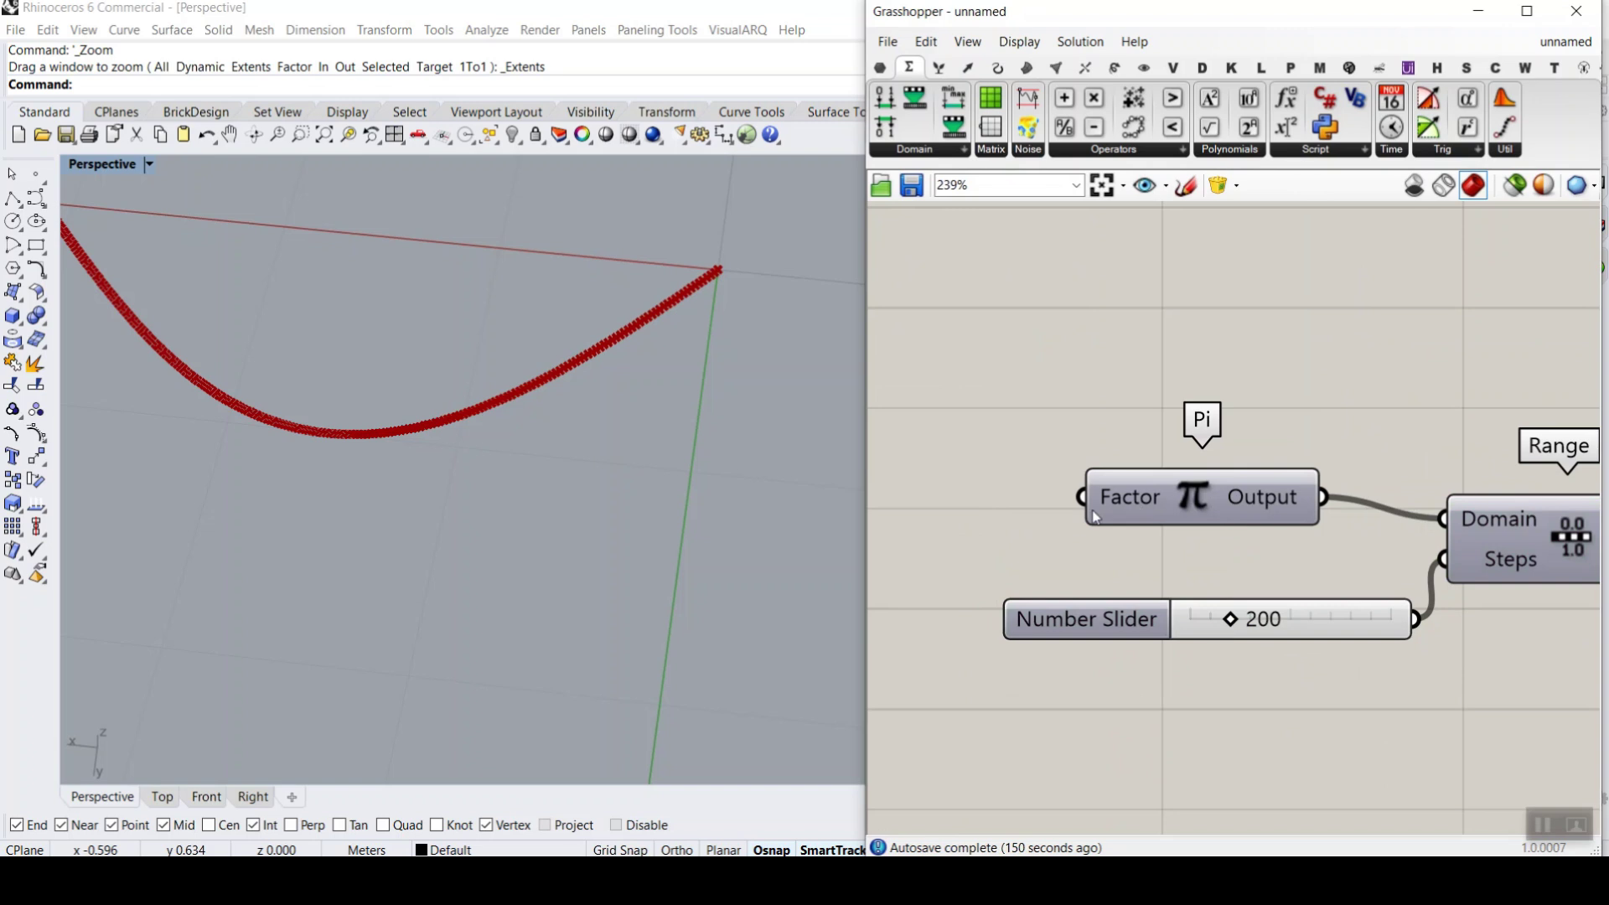
pyautogui.scroll(-3, 670, 339)
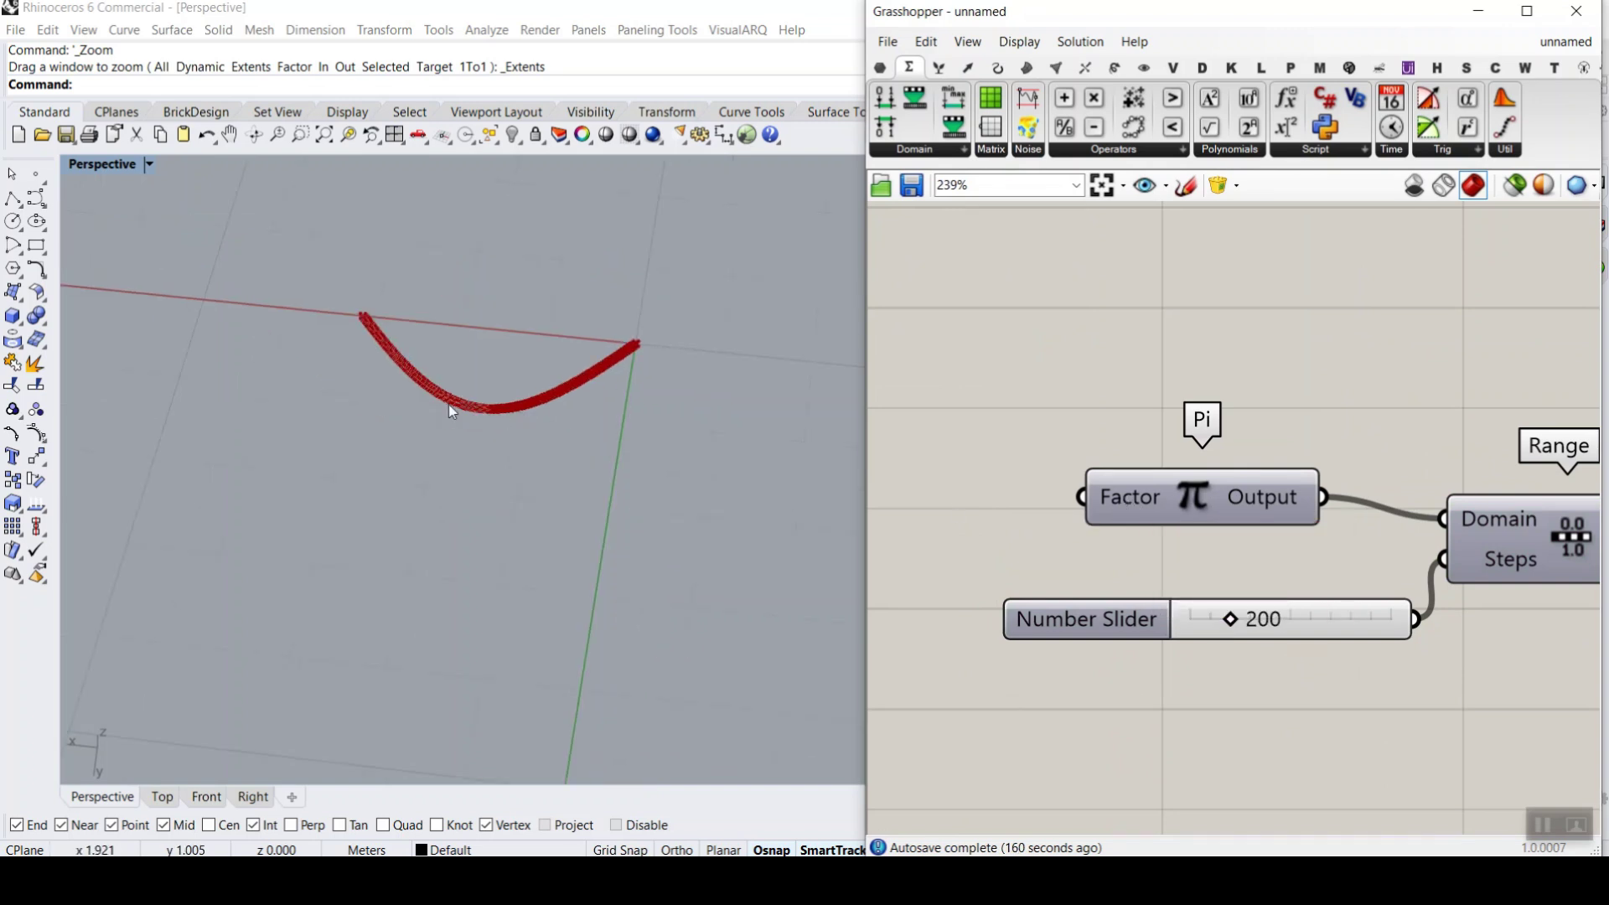
# - Add a number slider with the value 2 and connect it to Pi's Factor input
pyautogui.moveTo(1106, 403); pyautogui.dragTo(1395, 428, button='right')
pyautogui.doubleClick(1074, 504)
pyautogui.write('number slider')
pyautogui.press('Return')
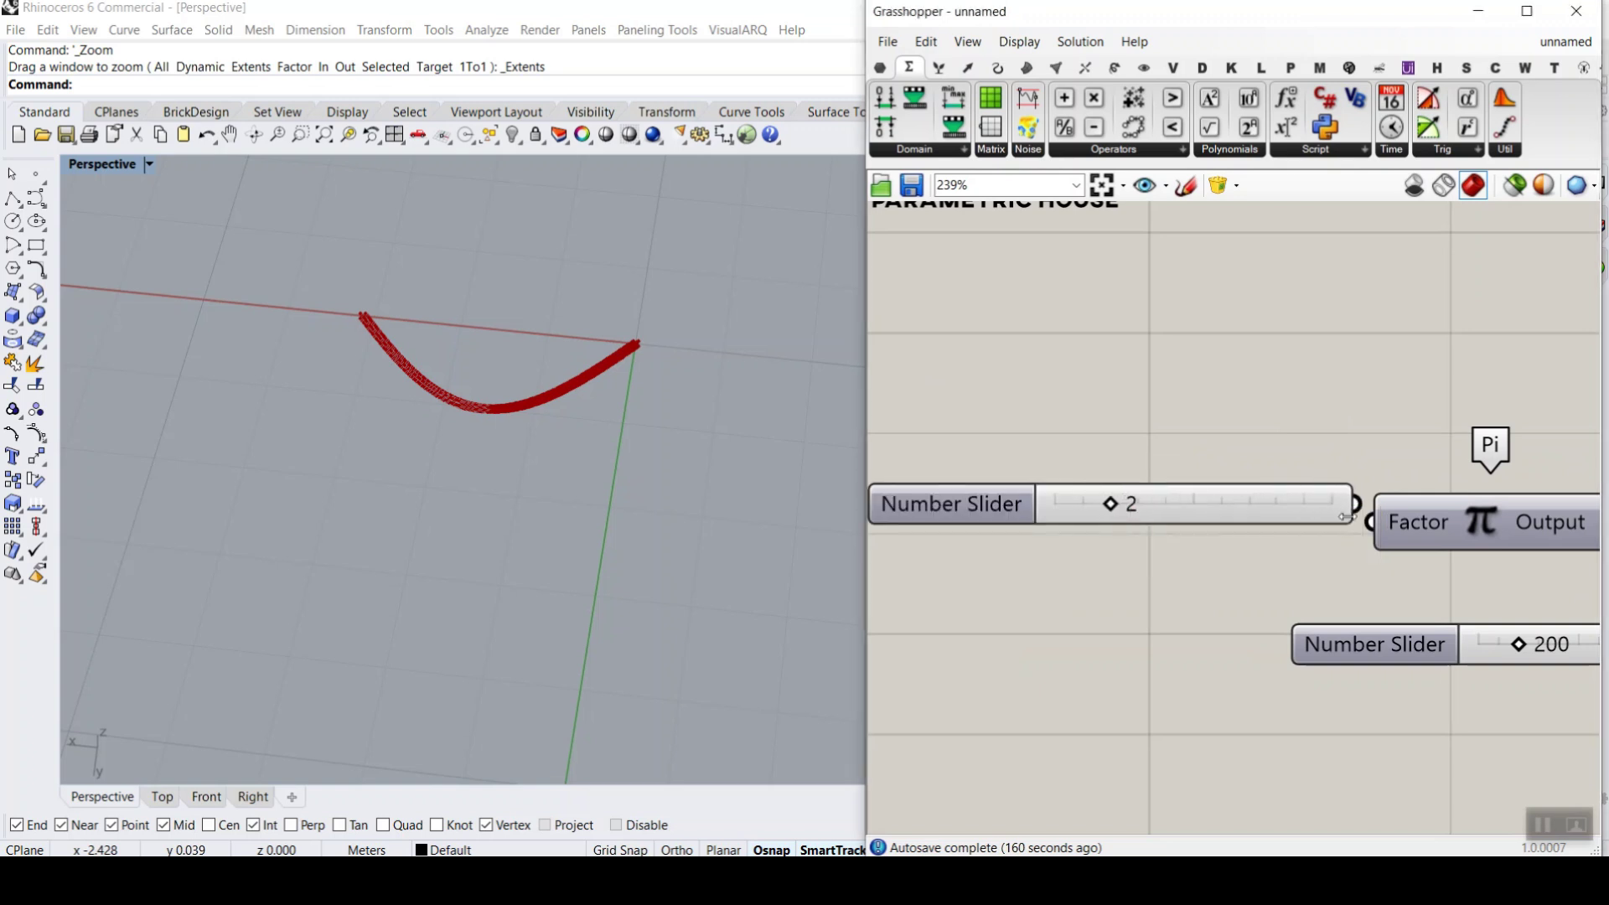
pyautogui.moveTo(1280, 503); pyautogui.dragTo(1369, 522)
pyautogui.scroll(3, 658, 435)
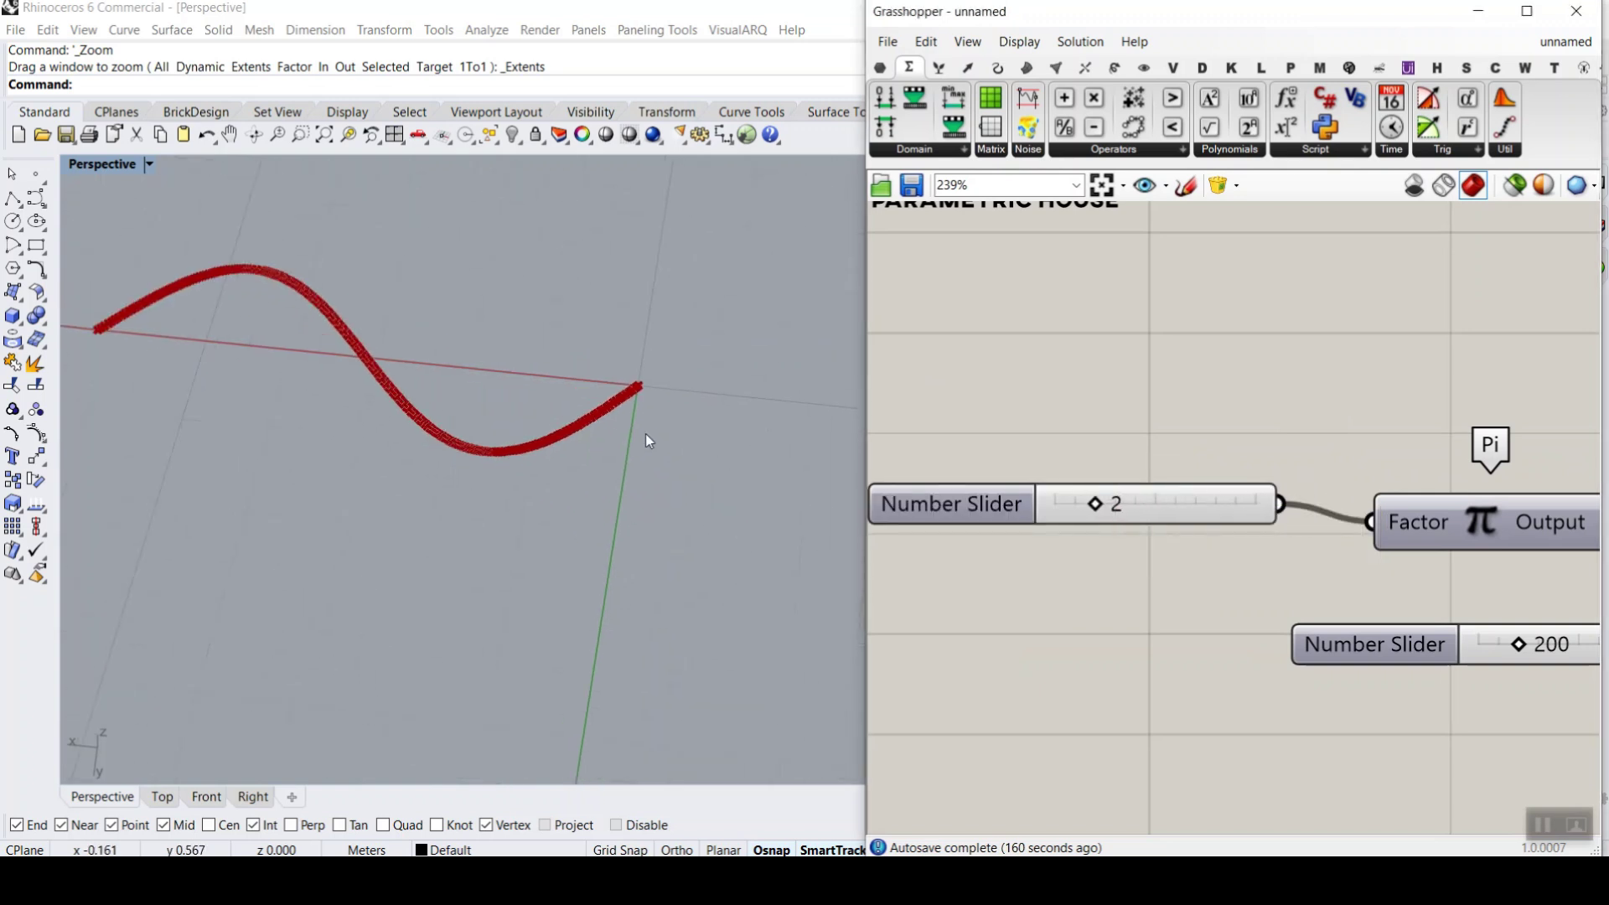
pyautogui.scroll(-5, 1173, 419)
pyautogui.scroll(4, 1325, 410)
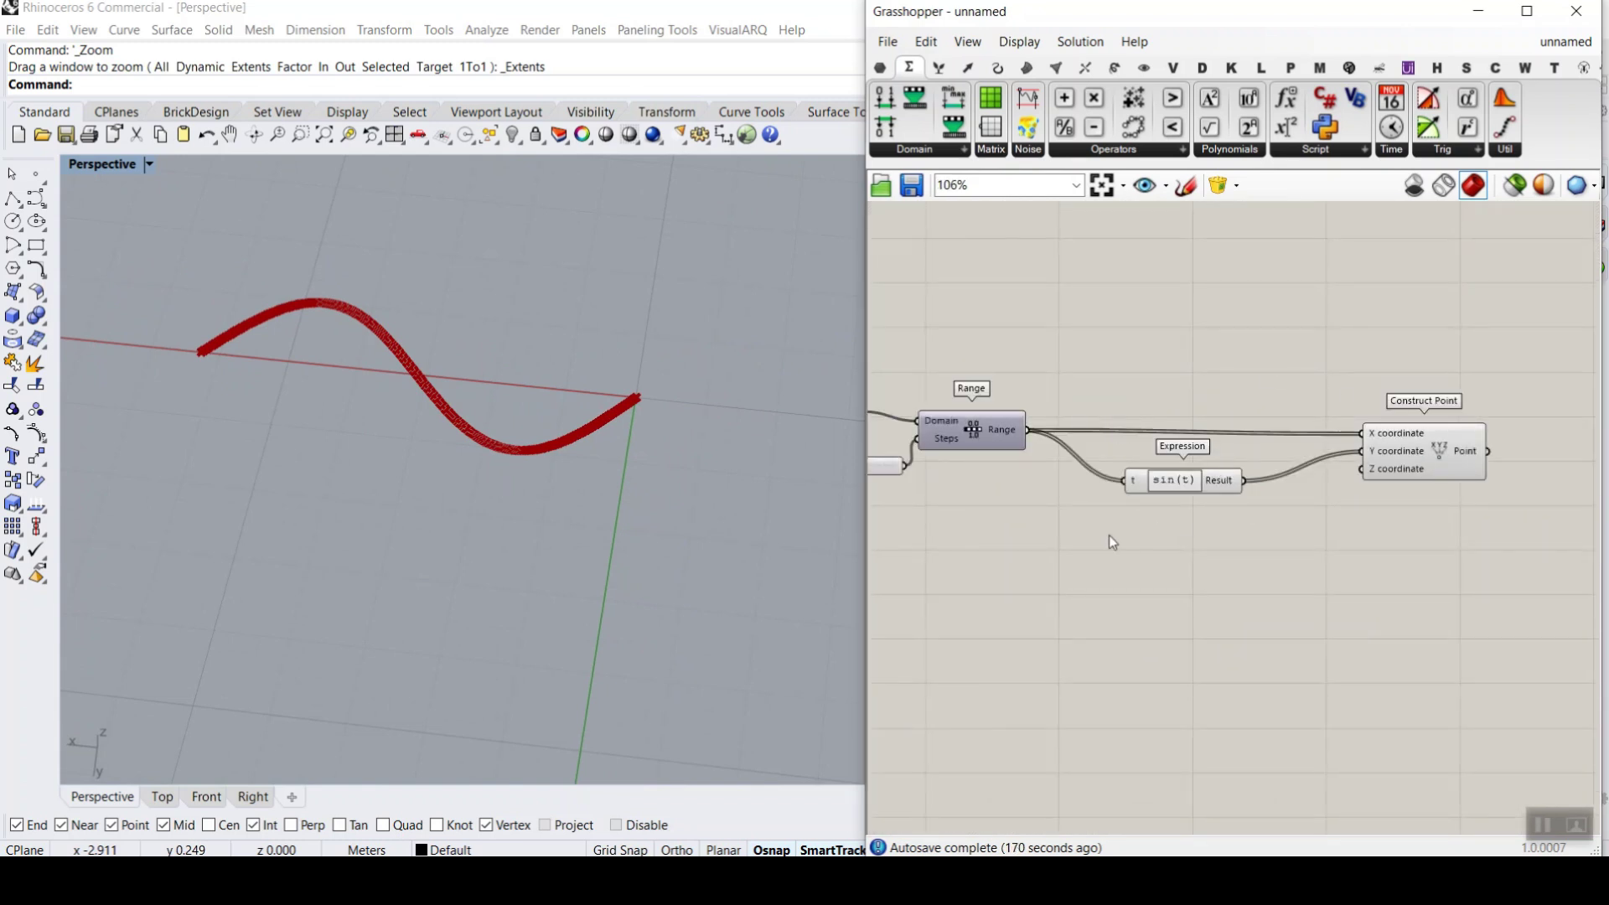
# - Move the sin(t) expression above the direct wire and make two copies of it, keeping Range as their input
pyautogui.scroll(4, 1437, 419)
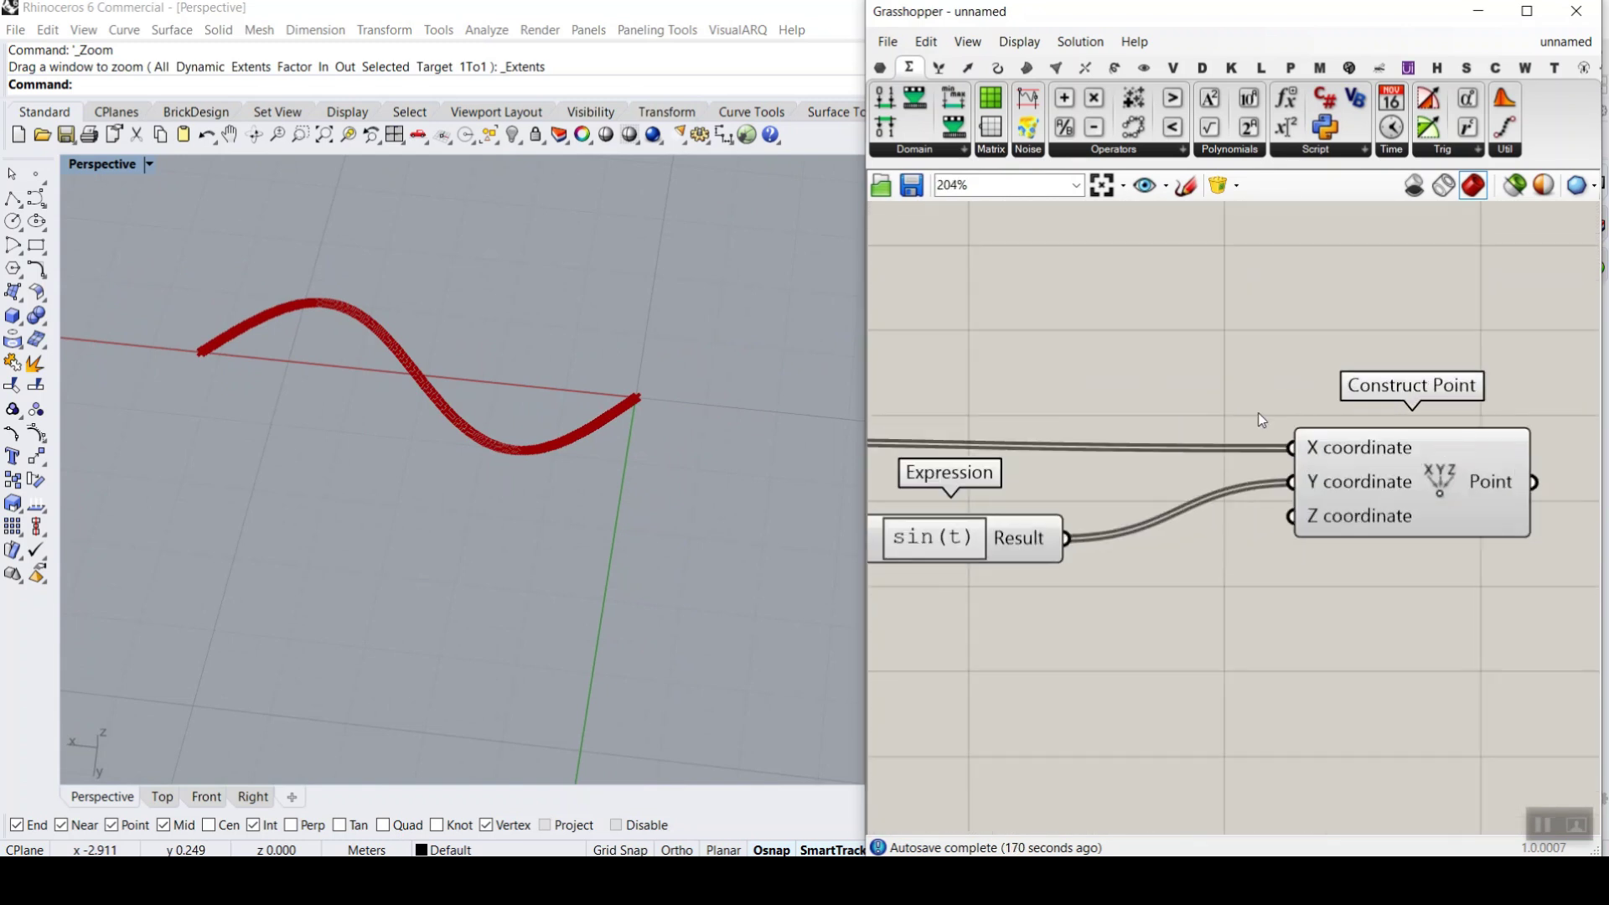
pyautogui.scroll(-3, 1215, 541)
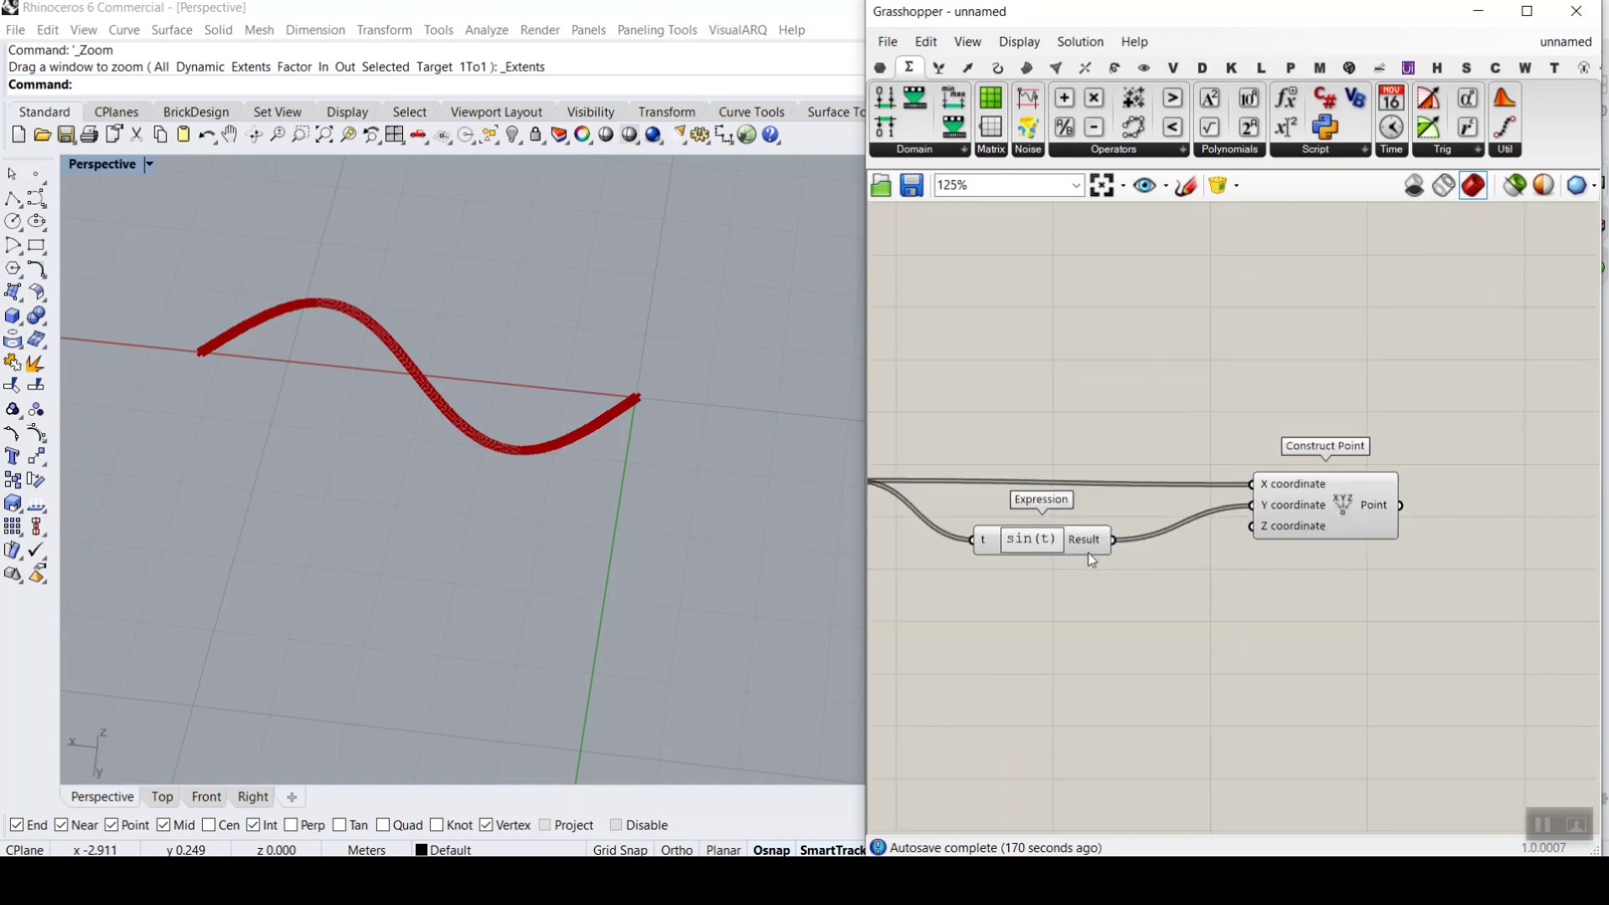
pyautogui.moveTo(1088, 551); pyautogui.dragTo(1279, 629, button='right')
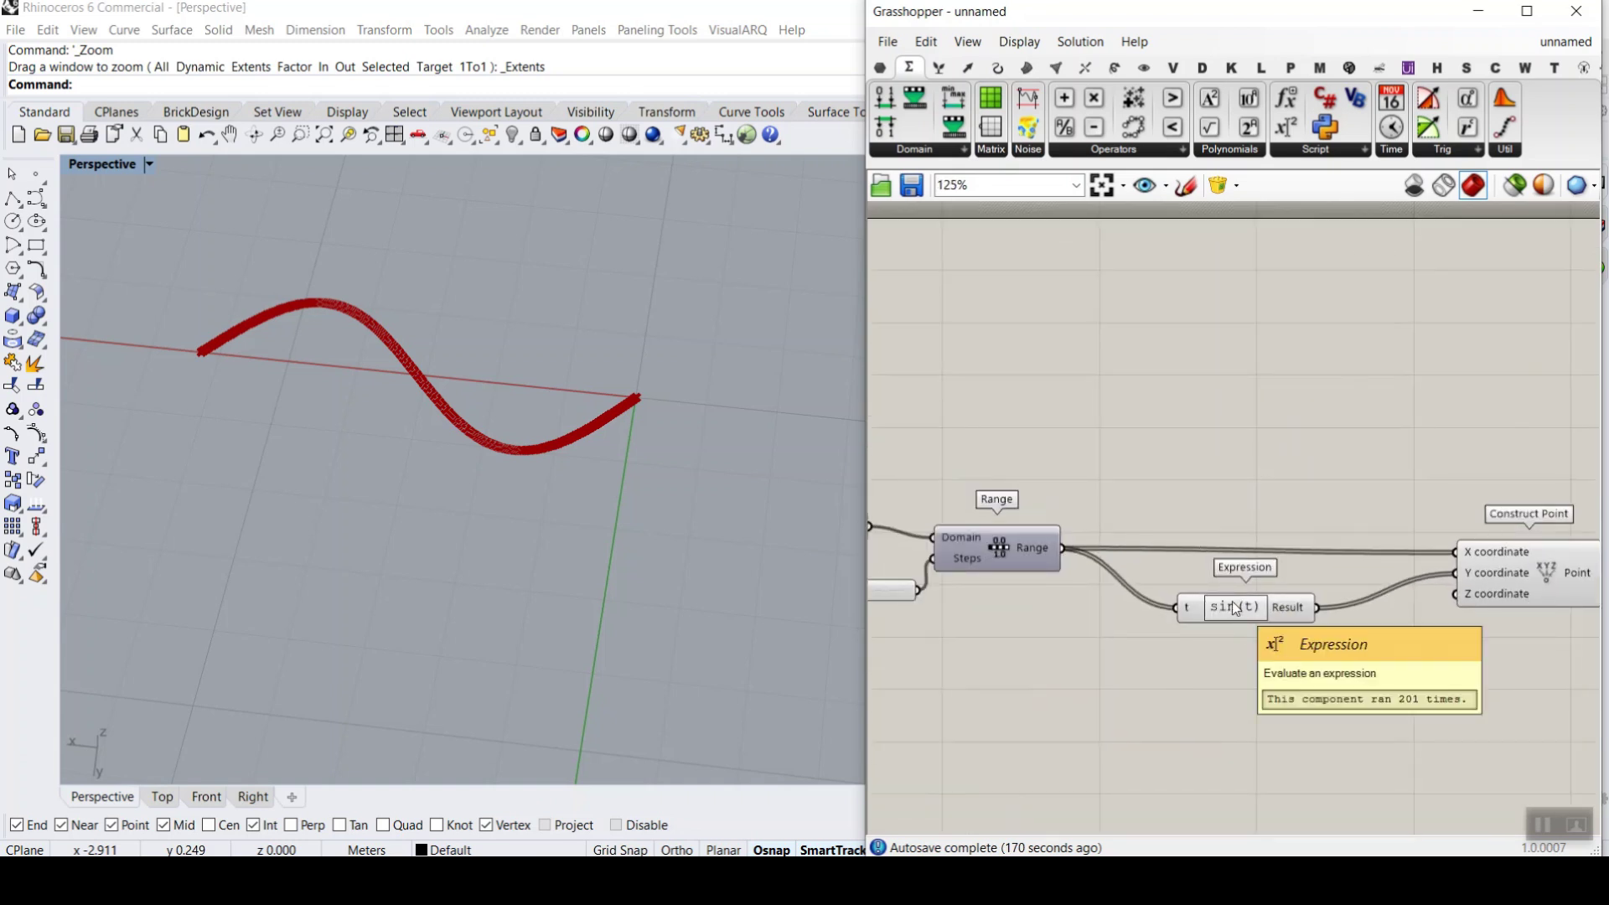
pyautogui.click(1243, 613)
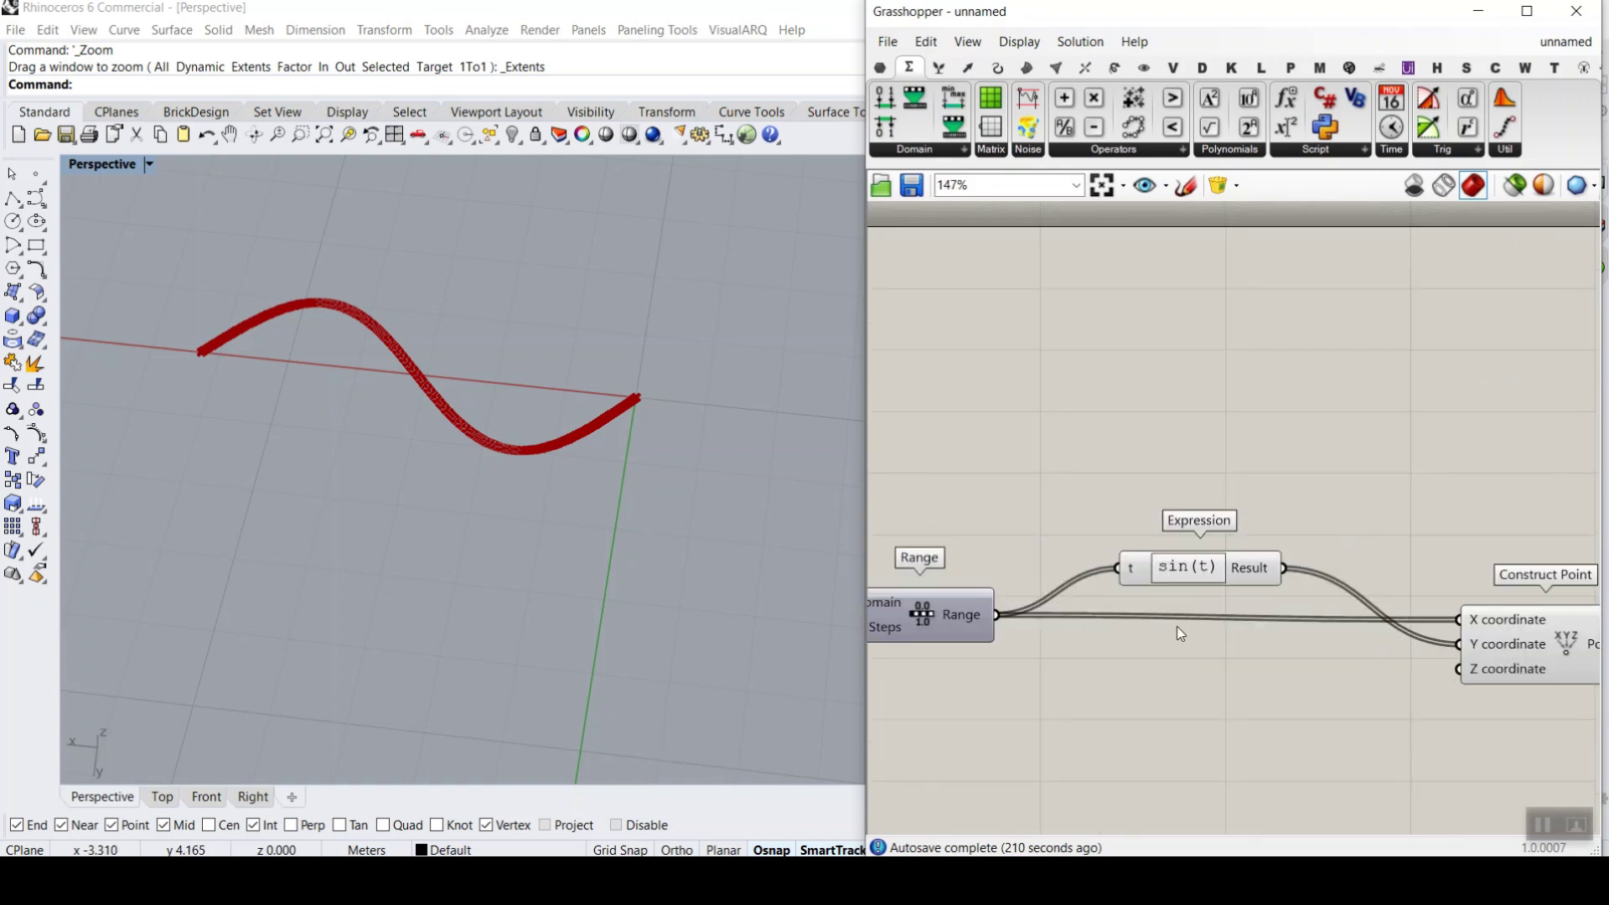
pyautogui.moveTo(1219, 573); pyautogui.dragTo(1202, 662)
pyautogui.hotkey('ctrl', 'c')
pyautogui.hotkey('ctrl', 'v')
pyautogui.hotkey('ctrl', 'v')
# - Connect the three expressions' results to Construct Point's X, Y and Z coordinates and space the expressions out vertically
pyautogui.moveTo(1298, 542); pyautogui.dragTo(1459, 619)
pyautogui.moveTo(1296, 651); pyautogui.dragTo(1445, 644)
pyautogui.moveTo(1307, 759); pyautogui.dragTo(1449, 680)
pyautogui.moveTo(1205, 757)
pyautogui.mouseDown()
pyautogui.moveTo(1222, 725)
pyautogui.moveTo(1205, 735)
pyautogui.mouseUp()
pyautogui.moveTo(1196, 647); pyautogui.dragTo(1221, 629)
pyautogui.scroll(2, 1236, 537)
pyautogui.scroll(-1, 1158, 643)
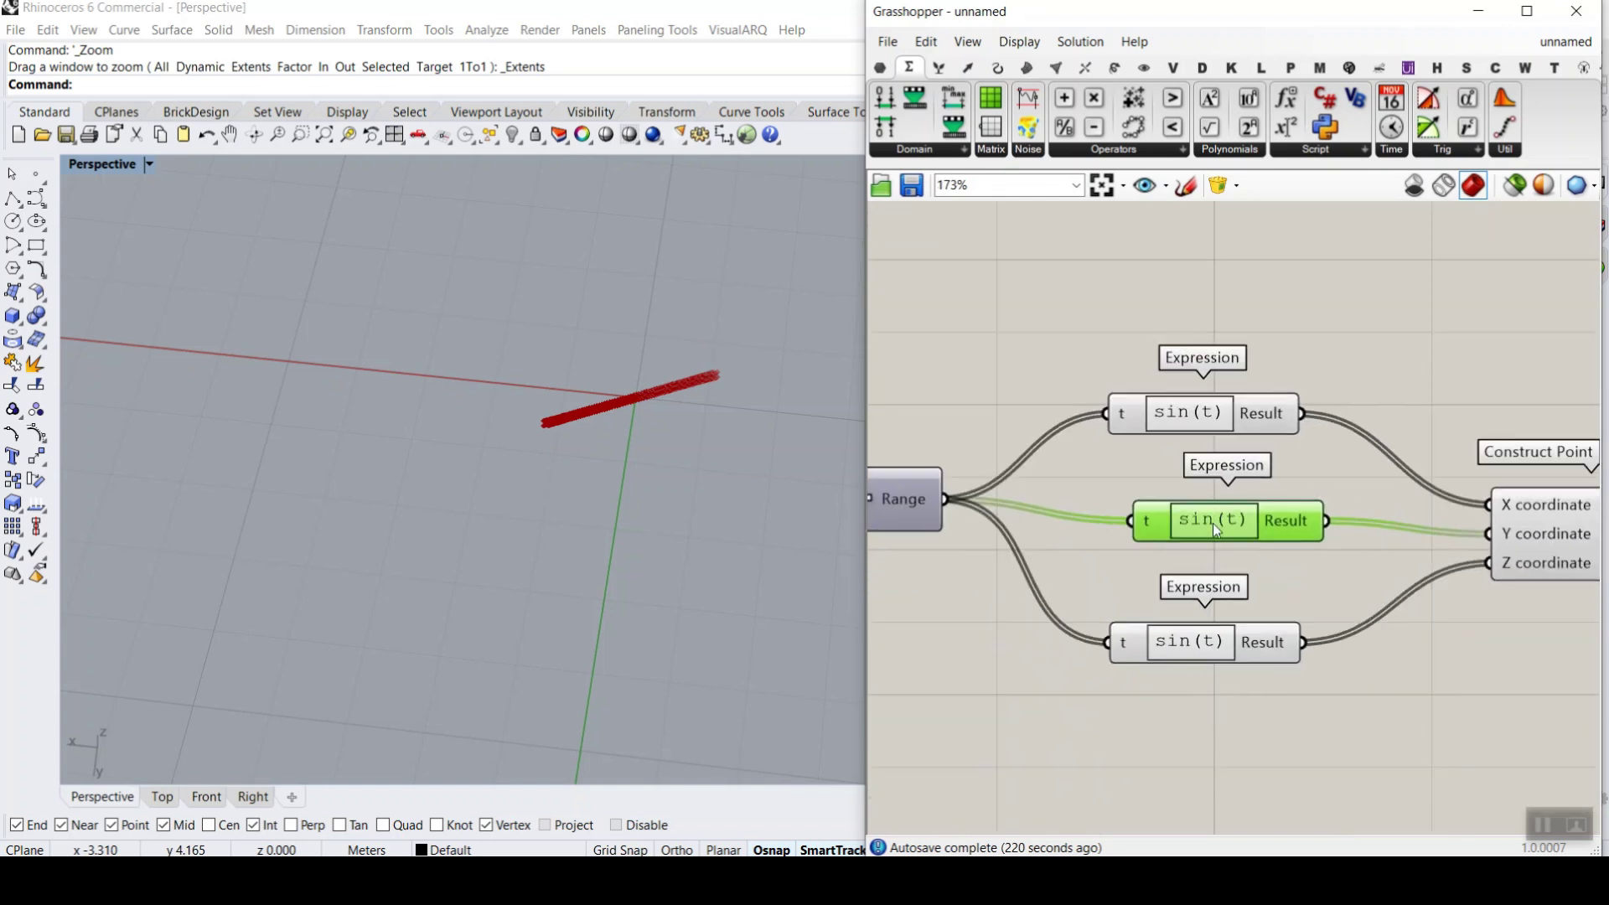
# - Set the X, Y and Z expressions to sin(t)+2*sin(2*t), cos(t)-2*cos(2*t) and -sin(3*t)
pyautogui.doubleClick(1199, 412)
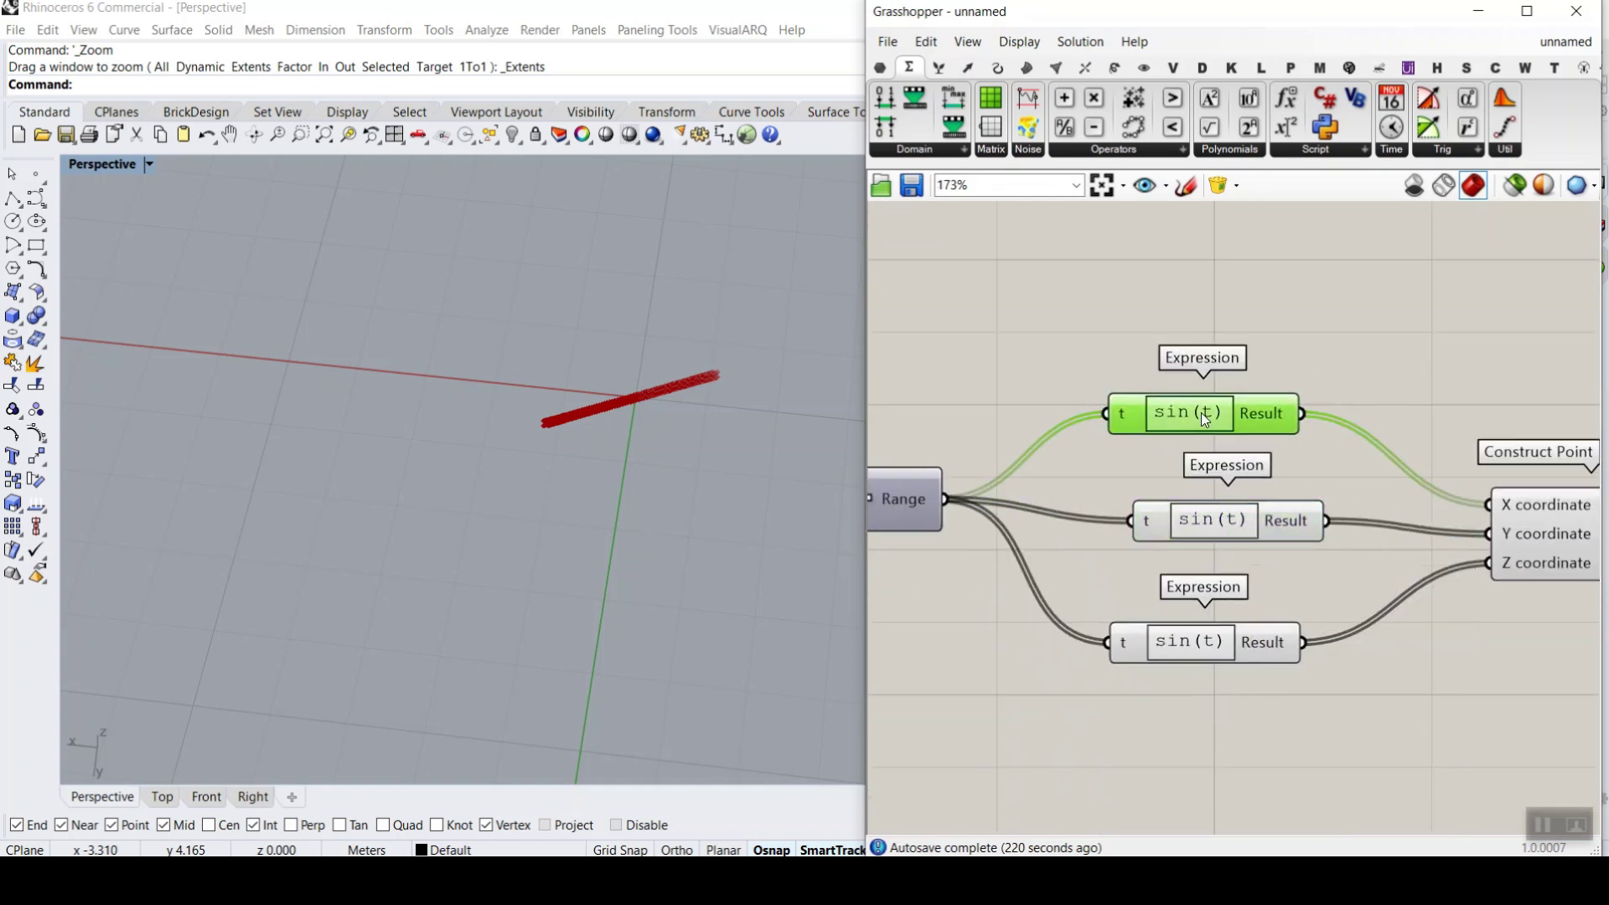
pyautogui.moveTo(1122, 243); pyautogui.dragTo(916, 255)
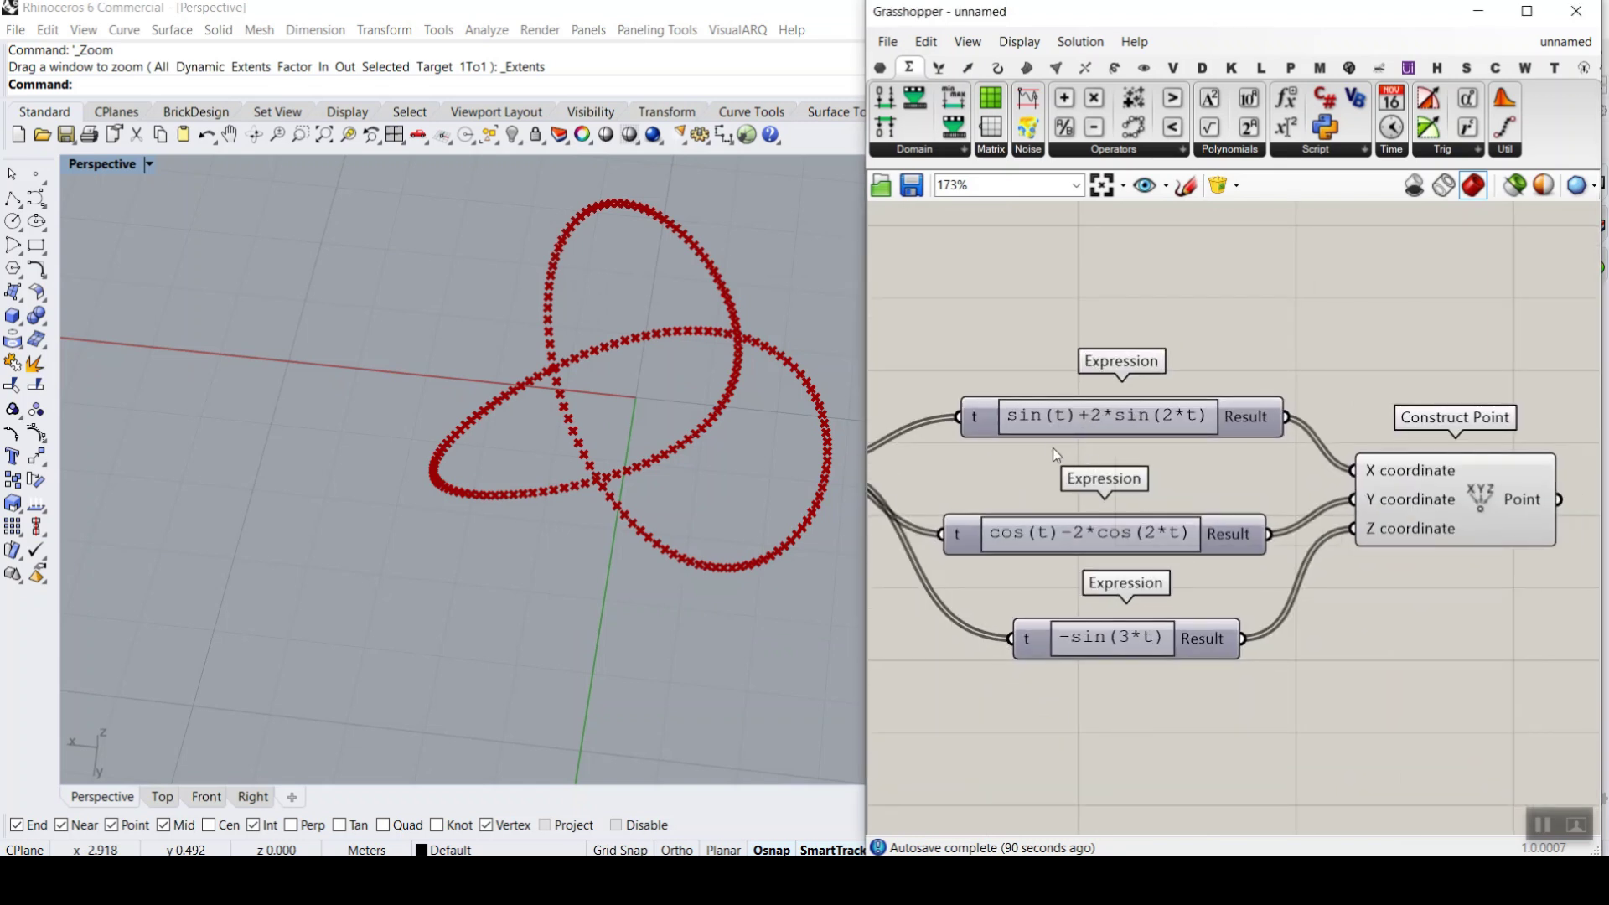
# - Examine how the X coordinate formula is written in the Expression Designer and close it without changes
pyautogui.doubleClick(1115, 416)
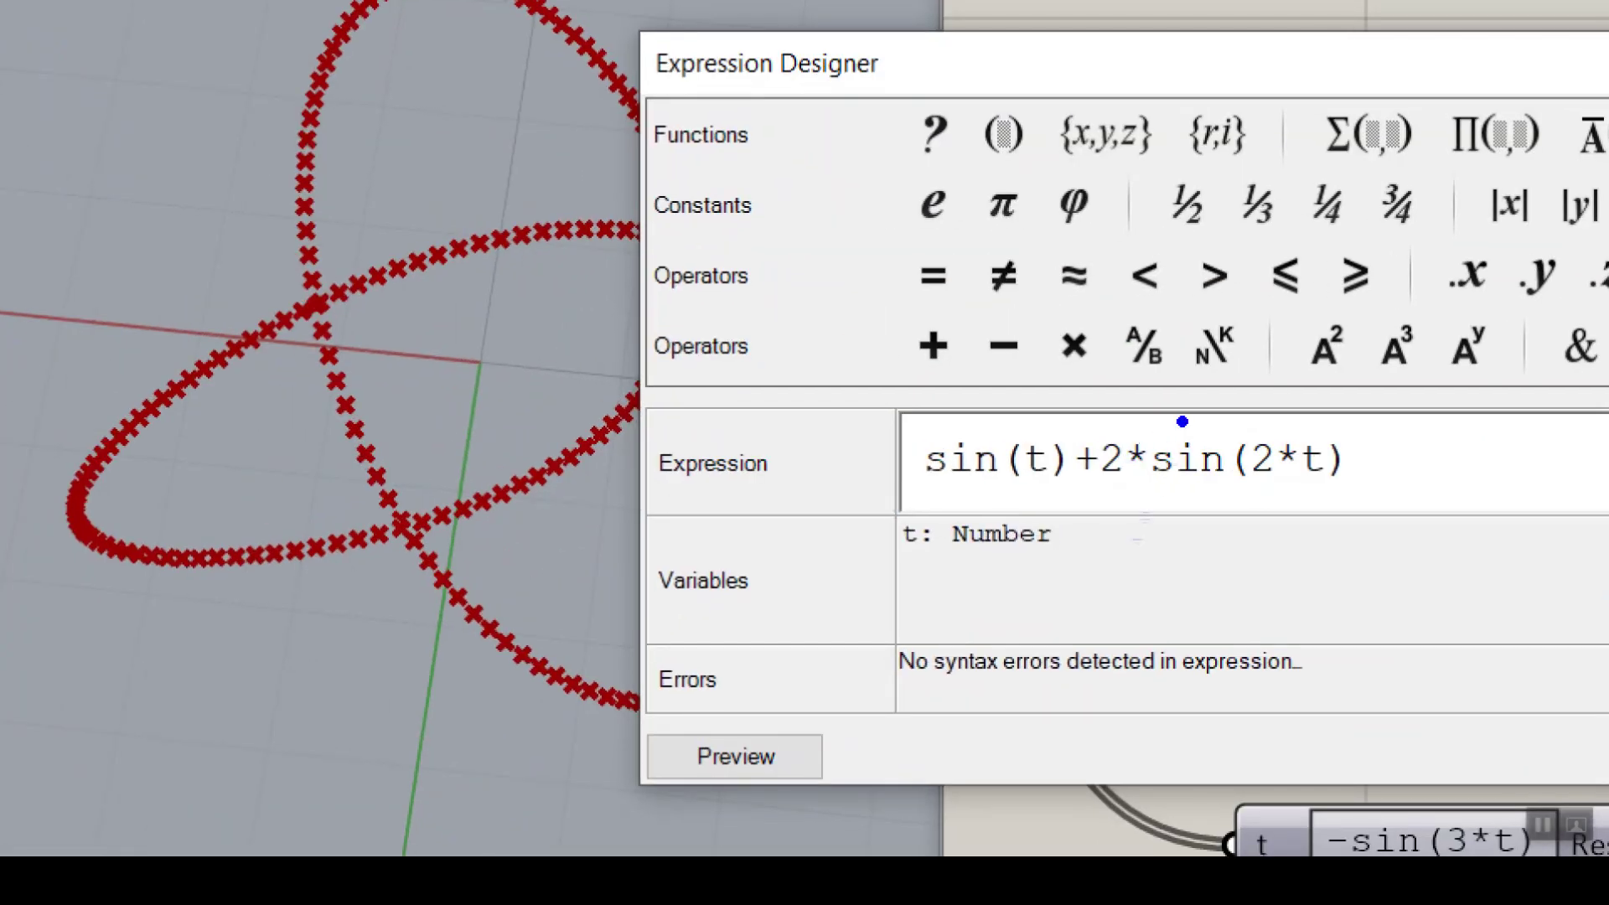
pyautogui.moveTo(1147, 390)
pyautogui.mouseDown()
pyautogui.moveTo(1128, 427)
pyautogui.moveTo(1141, 448)
pyautogui.mouseUp()
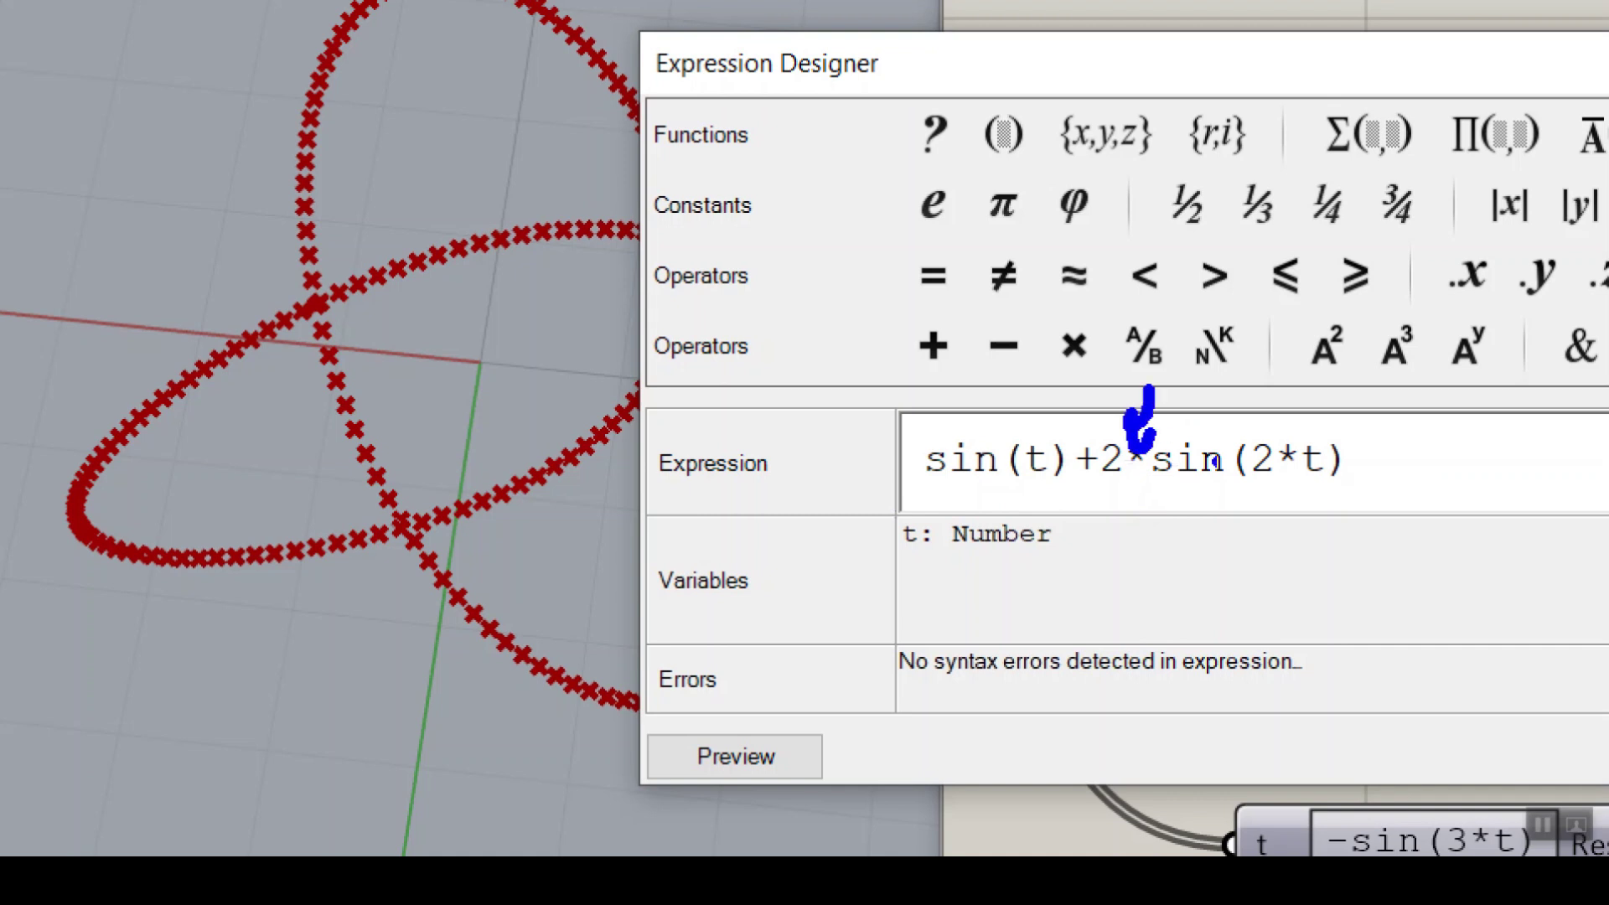
pyautogui.press('e')
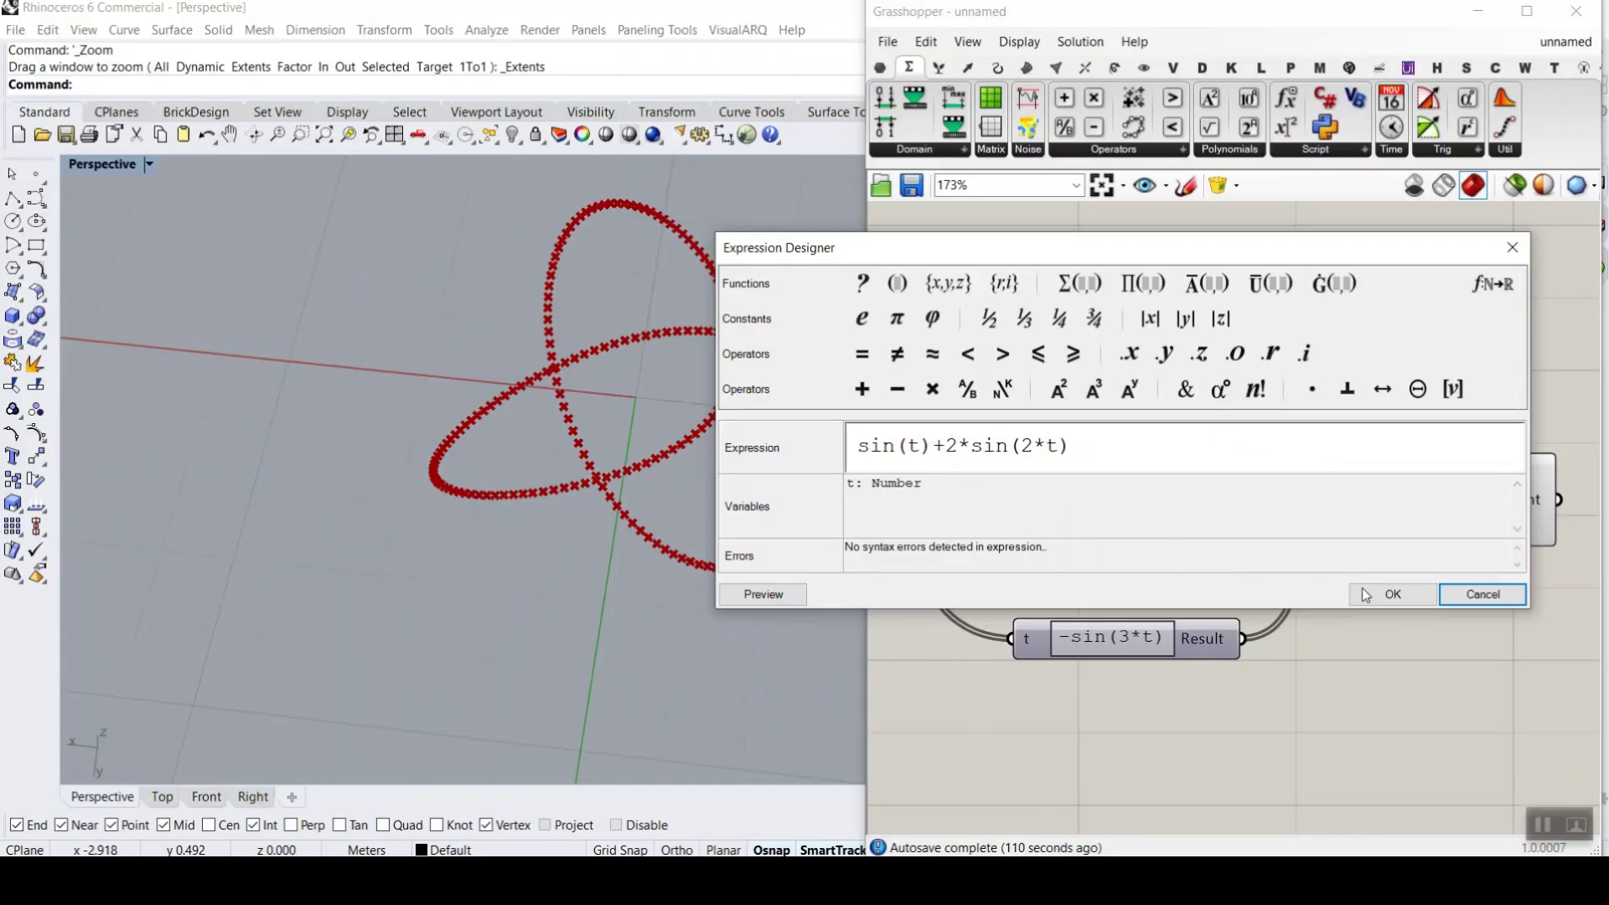
pyautogui.click(1391, 594)
# - Place an Interpolate curve component after Construct Point and connect the Point output to its Vertices input
pyautogui.moveTo(637, 536); pyautogui.dragTo(668, 450, button='right')
pyautogui.scroll(4, 690, 413)
pyautogui.moveTo(1330, 501); pyautogui.dragTo(1062, 500, button='right')
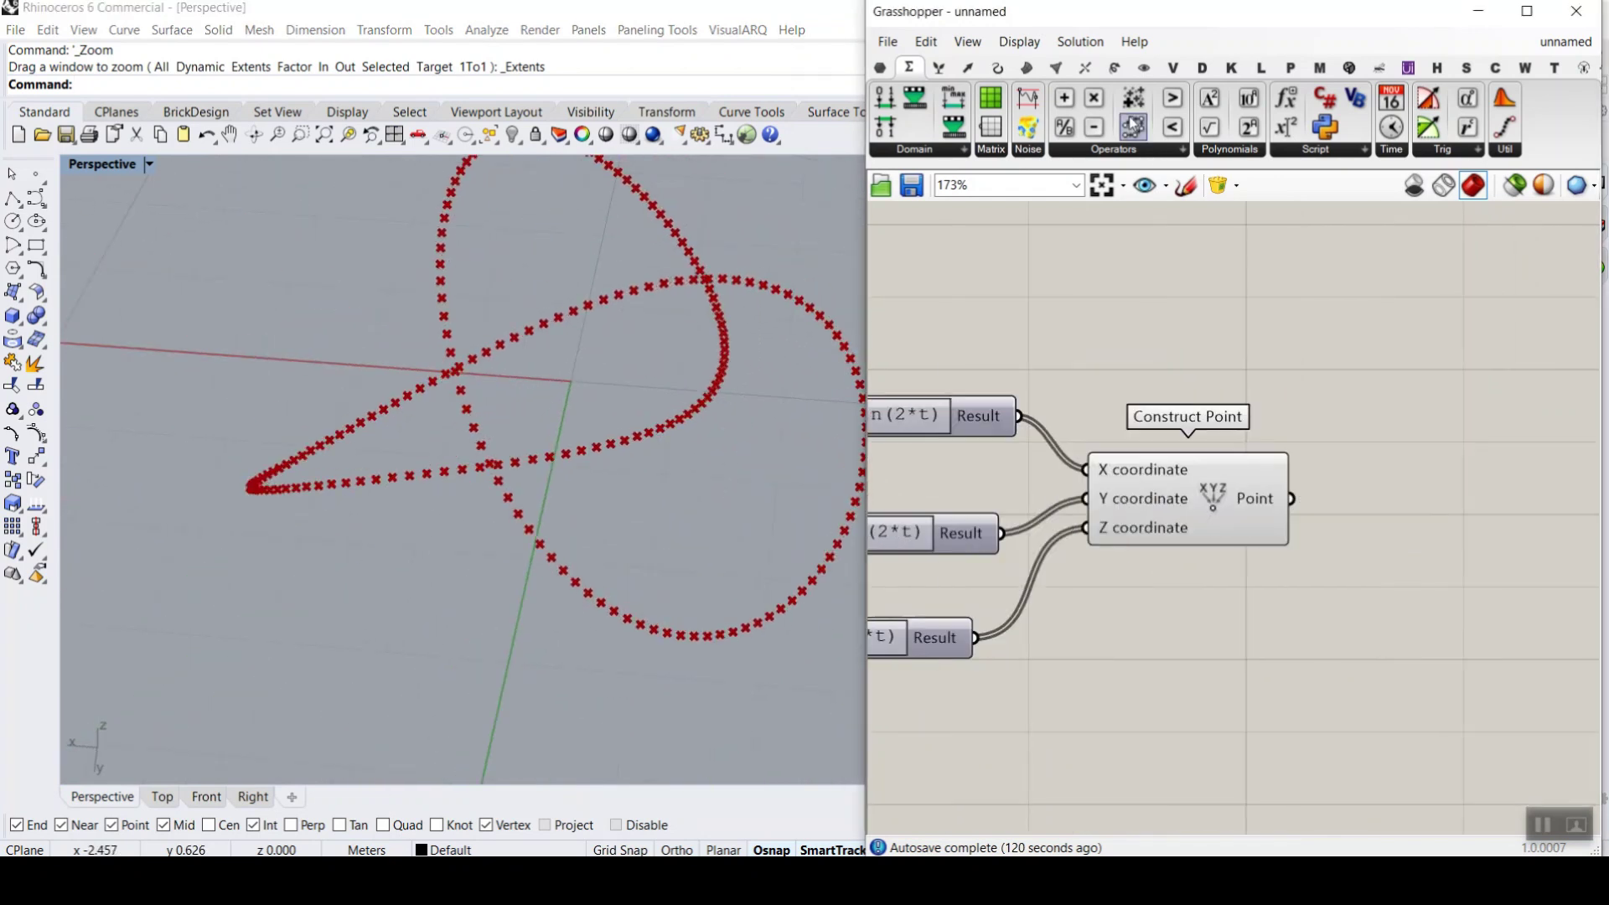
pyautogui.click(1002, 72)
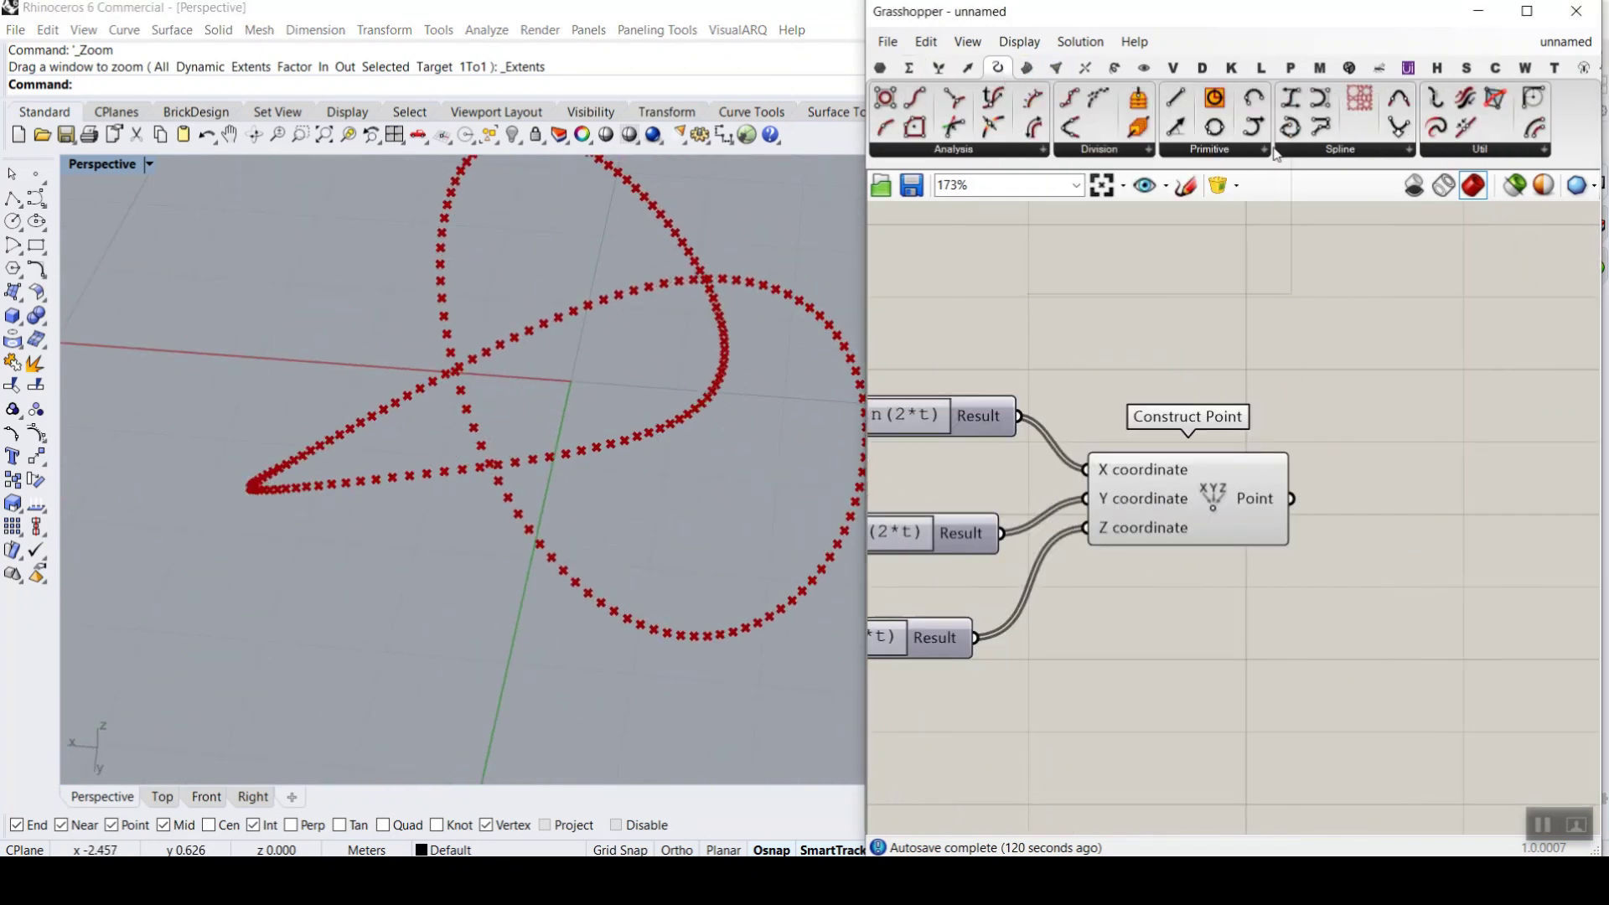
pyautogui.click(1295, 130)
pyautogui.click(1409, 614)
pyautogui.scroll(2, 1300, 539)
pyautogui.moveTo(1288, 483); pyautogui.dragTo(1314, 586)
pyautogui.moveTo(1396, 640); pyautogui.dragTo(1484, 535)
# - Turn off the preview of the Construct Point component
pyautogui.rightClick(1180, 481)
pyautogui.click(1203, 522)
pyautogui.moveTo(754, 520); pyautogui.dragTo(568, 529, button='right')
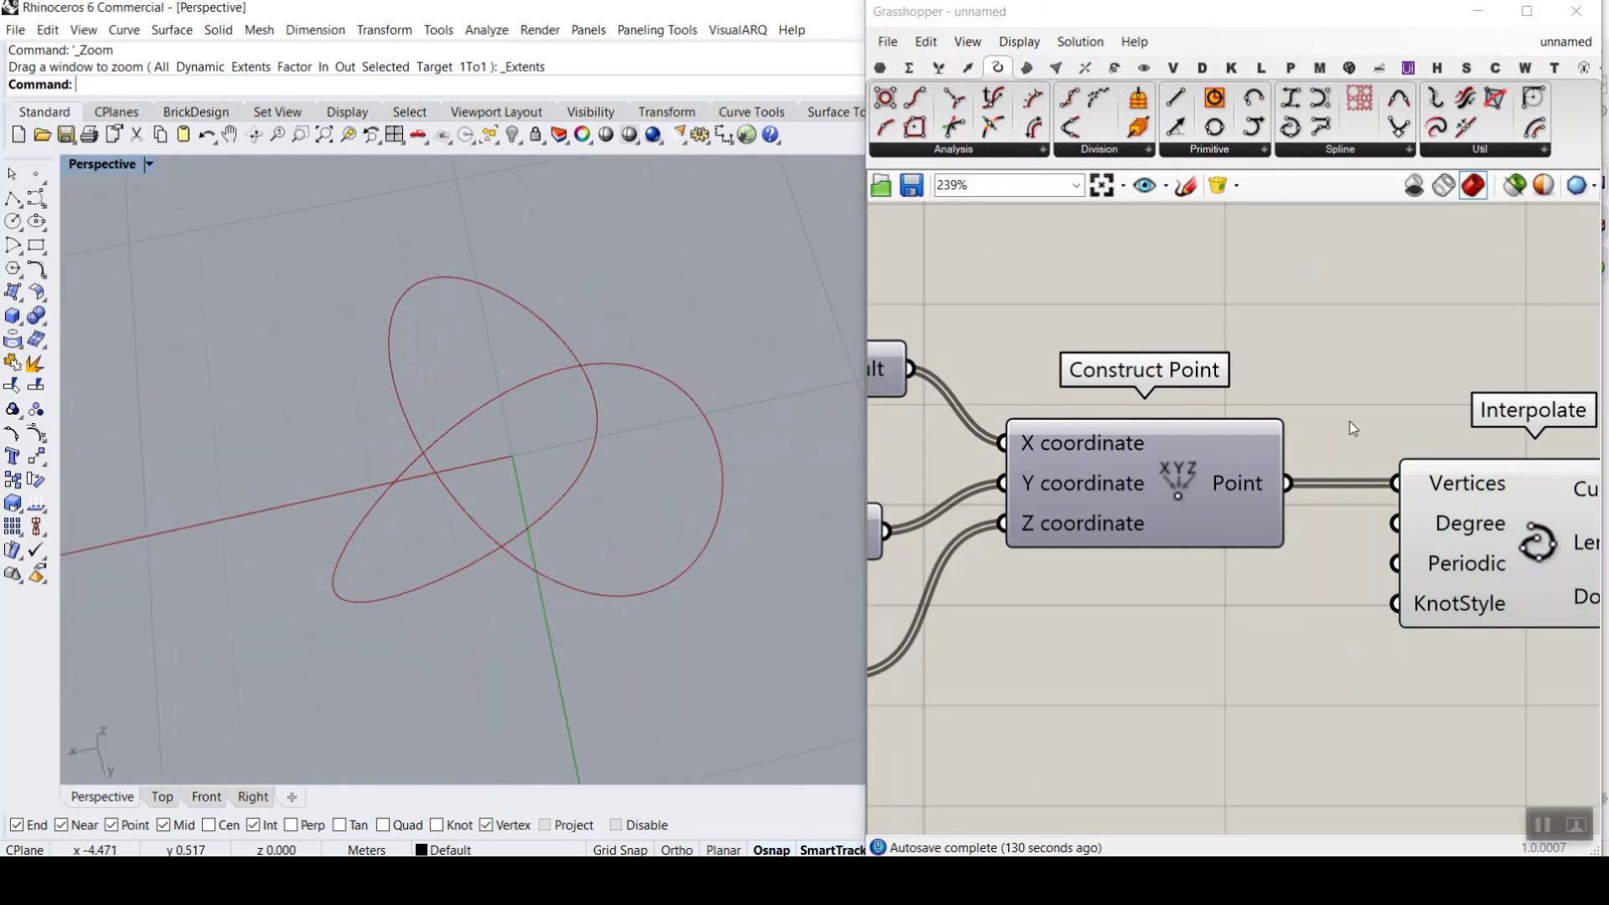
pyautogui.scroll(-3, 1256, 402)
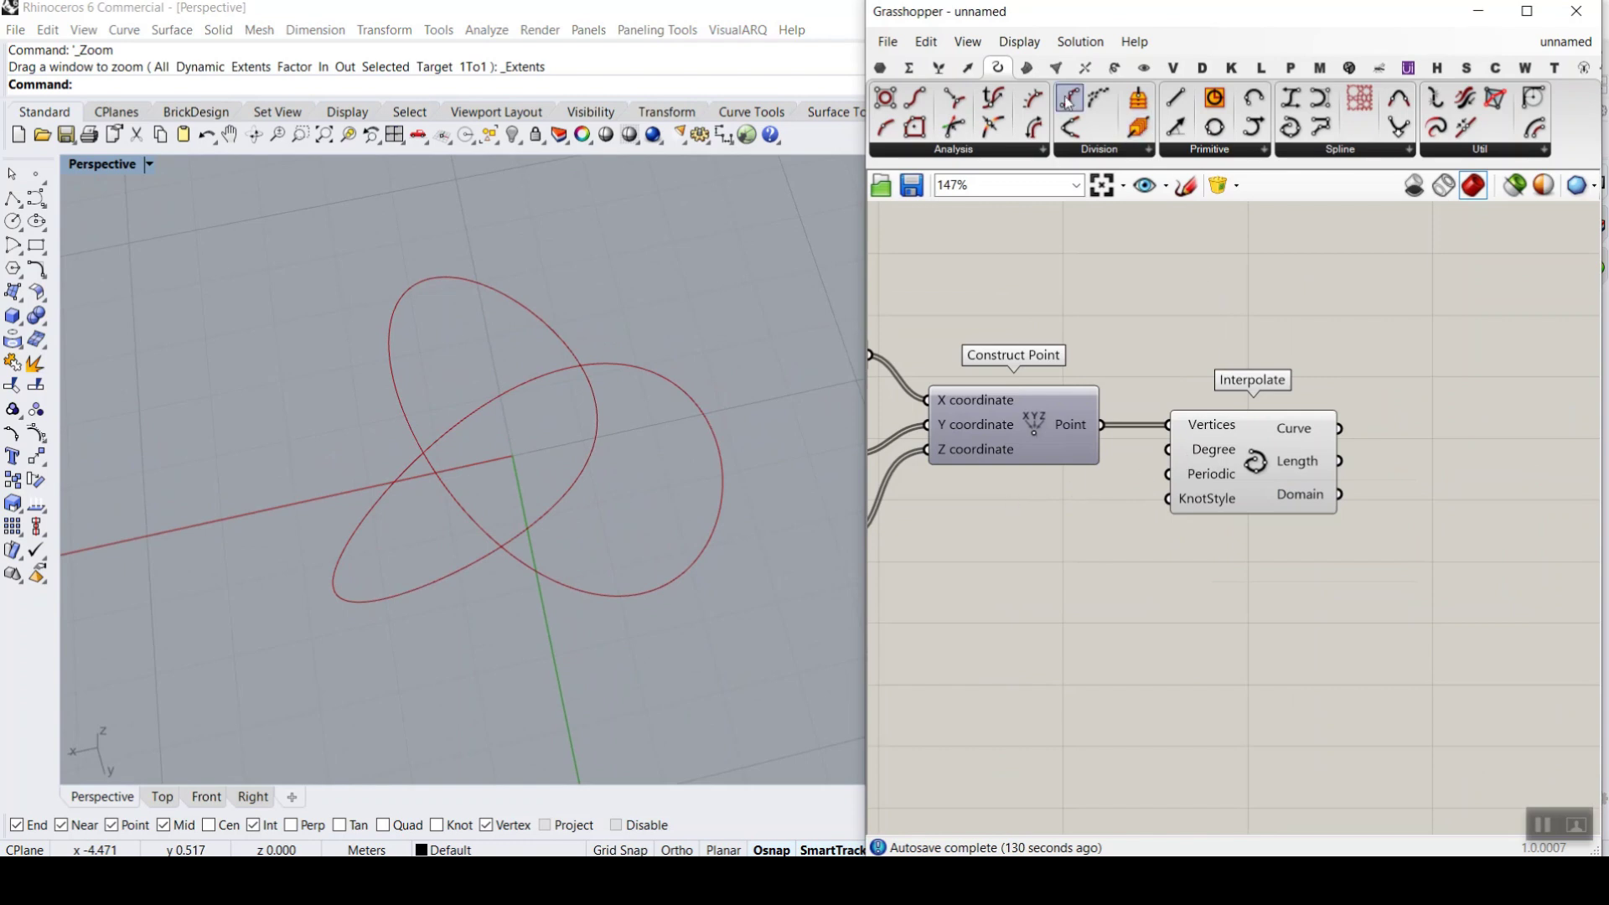
# - Place a Pipe component after Interpolate and connect the Curve output to its Curve input
pyautogui.click(1026, 68)
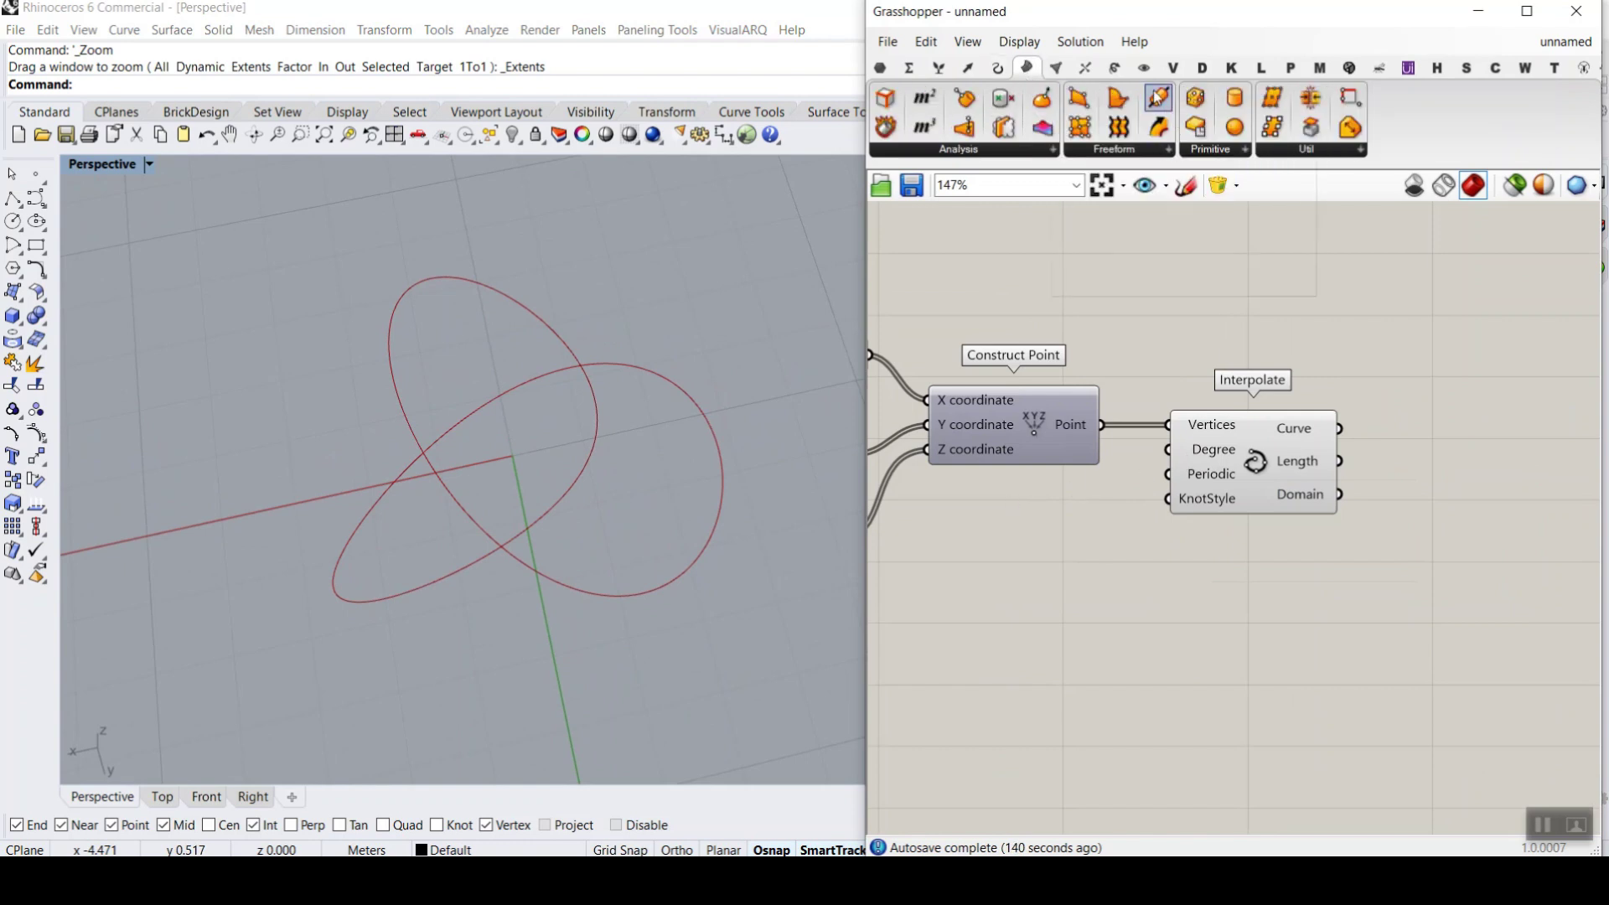
pyautogui.moveTo(1158, 98); pyautogui.dragTo(1432, 519)
pyautogui.scroll(3, 1390, 456)
pyautogui.moveTo(1290, 403); pyautogui.dragTo(1420, 565)
# - Add a number slider created from 0.25, connect it to the Pipe's Radius input and set it to 0.45
pyautogui.click(1044, 651)
pyautogui.doubleClick(1047, 649)
pyautogui.write('0.25')
pyautogui.press('Return')
pyautogui.moveTo(1288, 651); pyautogui.dragTo(1375, 566)
pyautogui.moveTo(1071, 656); pyautogui.dragTo(1137, 662)
pyautogui.moveTo(536, 486); pyautogui.dragTo(581, 492, button='right')
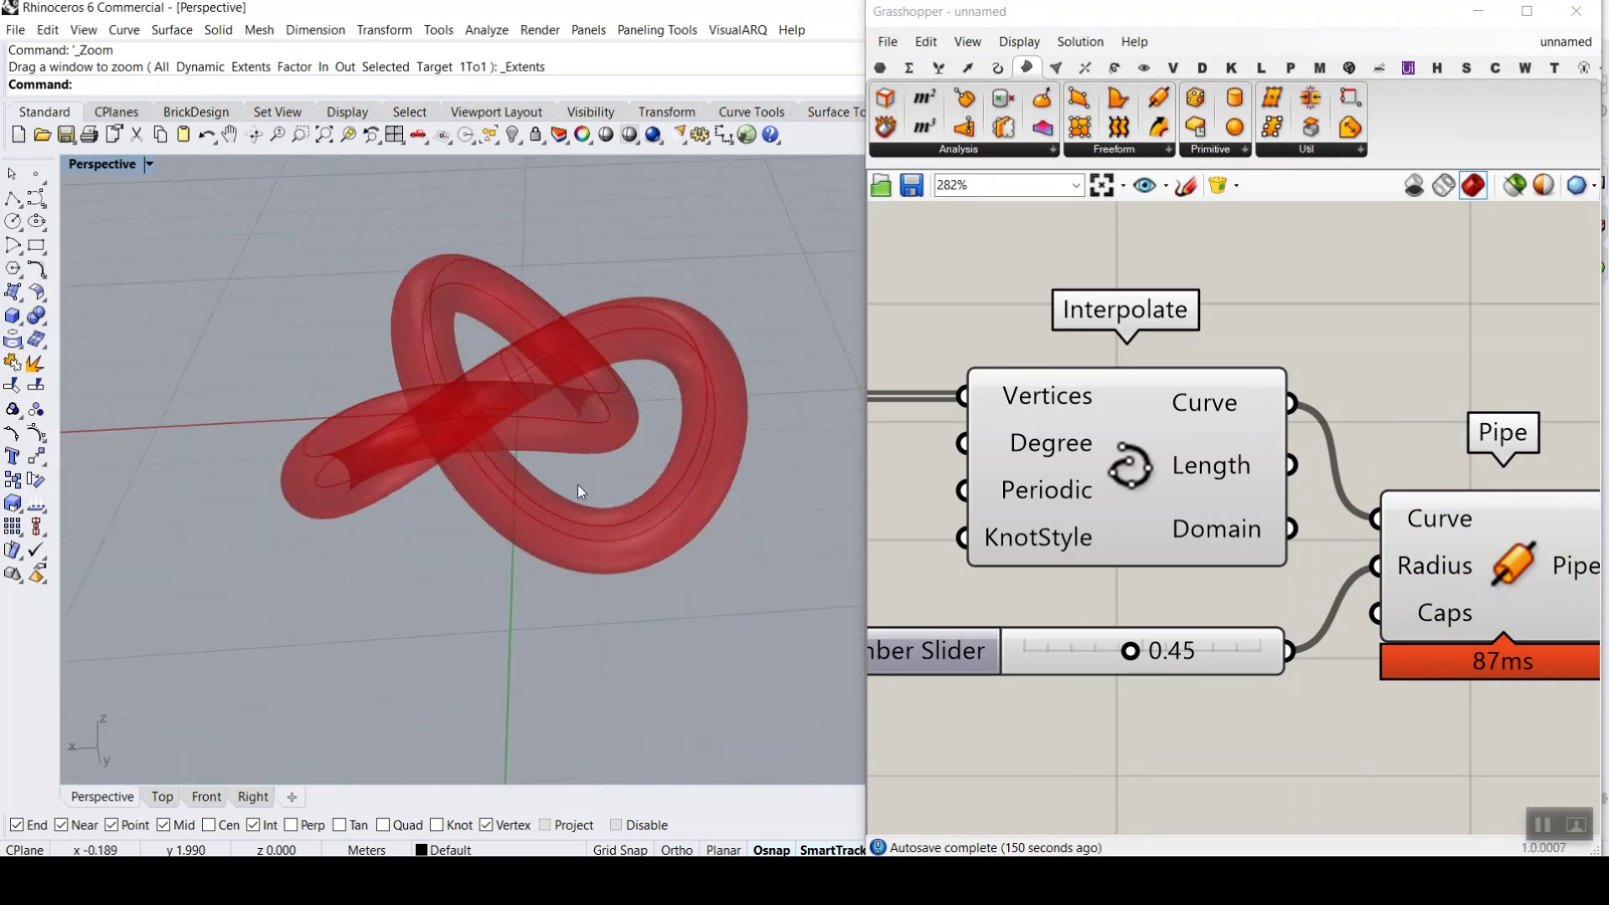
# - Bake the Pipe output into the Rhino model and undo the bake
pyautogui.moveTo(1354, 548); pyautogui.dragTo(1098, 468, button='right')
pyautogui.rightClick(1328, 481)
pyautogui.click(1350, 506)
pyautogui.click(1368, 693)
pyautogui.moveTo(617, 354); pyautogui.dragTo(561, 481, button='right')
pyautogui.click(570, 505)
pyautogui.click(703, 248)
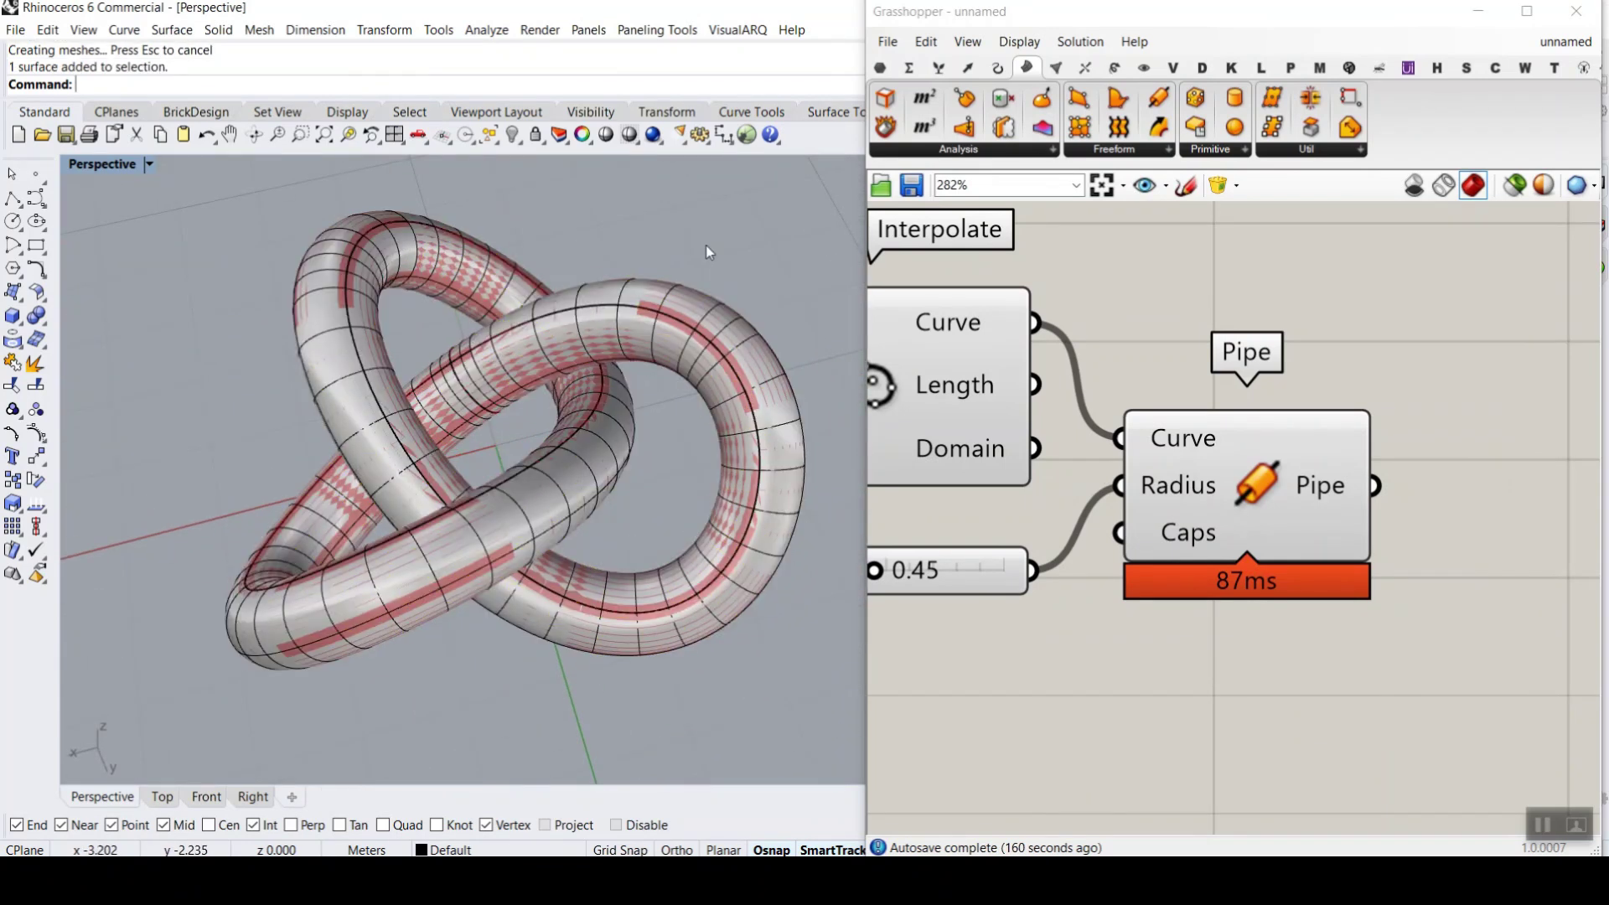
pyautogui.hotkey('ctrl', 'z')
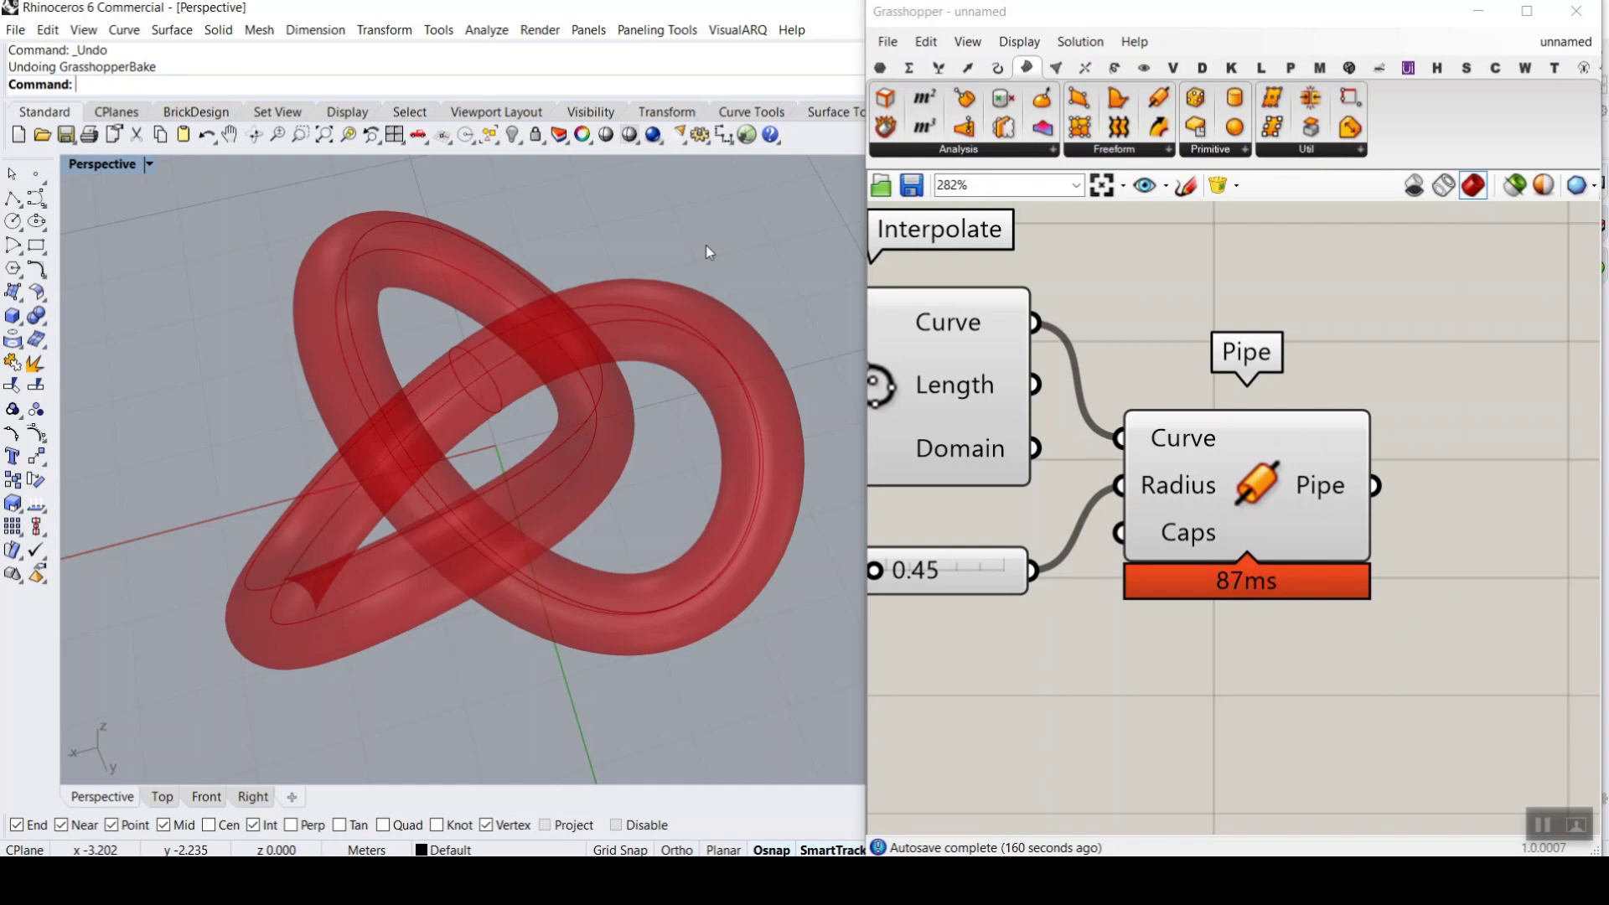
# - Place a Custom Preview component after Pipe and connect the Pipe output to its Geometry input
pyautogui.click(1145, 68)
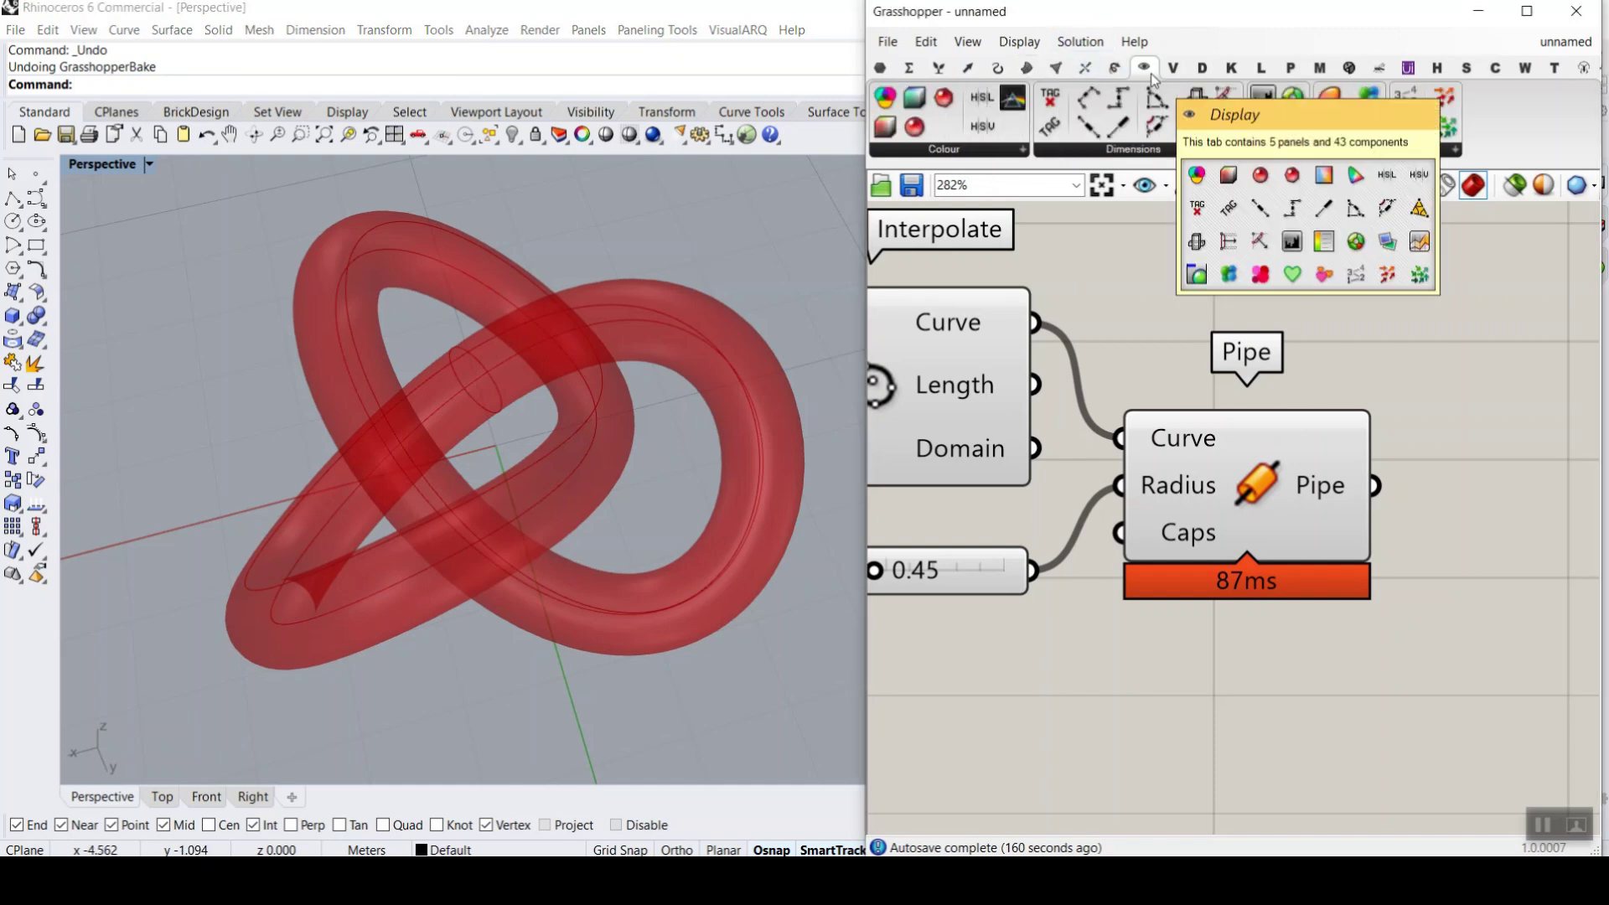
pyautogui.moveTo(1329, 127); pyautogui.dragTo(1441, 501)
pyautogui.moveTo(1439, 510); pyautogui.dragTo(1235, 368, button='right')
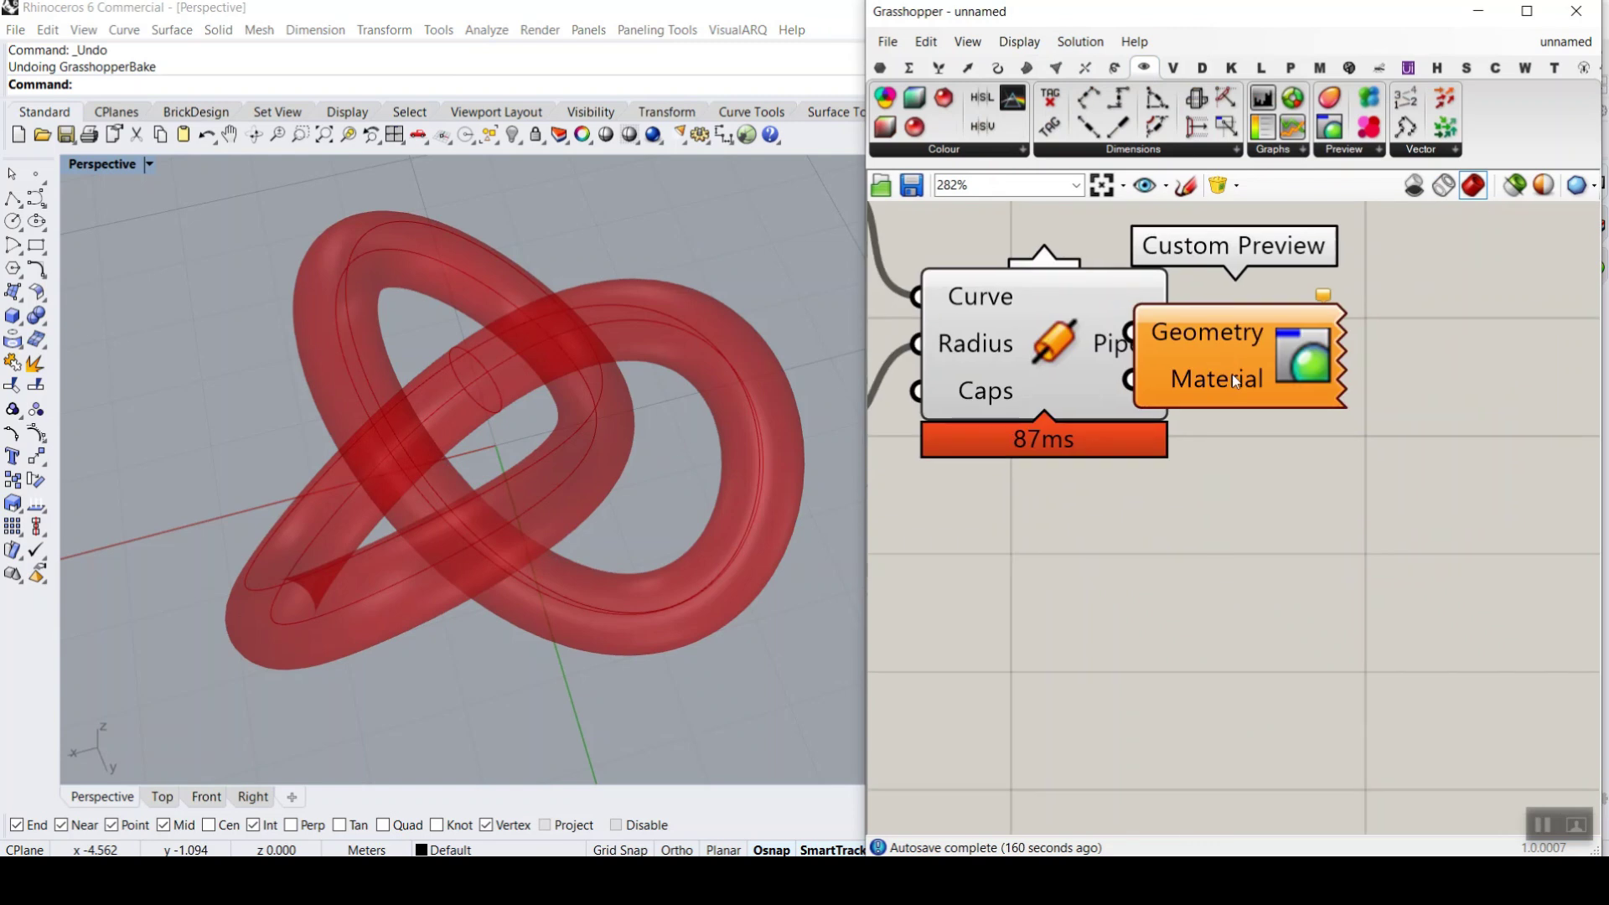
pyautogui.moveTo(1231, 374); pyautogui.dragTo(1398, 510)
pyautogui.moveTo(1179, 343); pyautogui.dragTo(1297, 466)
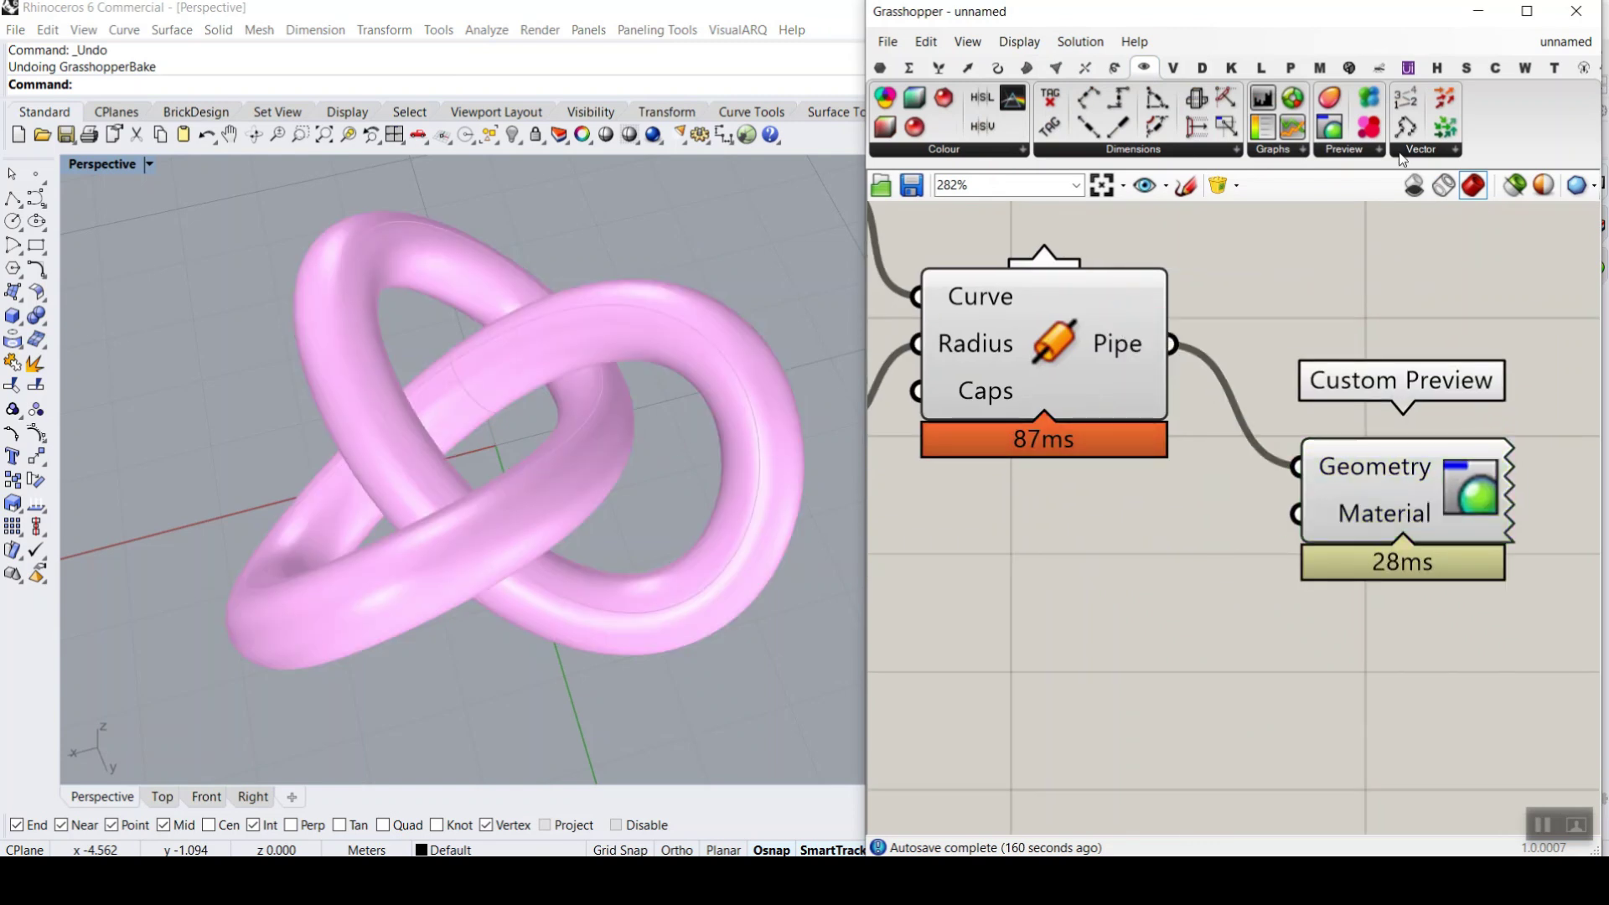
# - Place a Create Material component below Pipe and connect its output to the Material input of Custom Preview
pyautogui.moveTo(1329, 99); pyautogui.dragTo(1110, 625)
pyautogui.scroll(-3, 1224, 528)
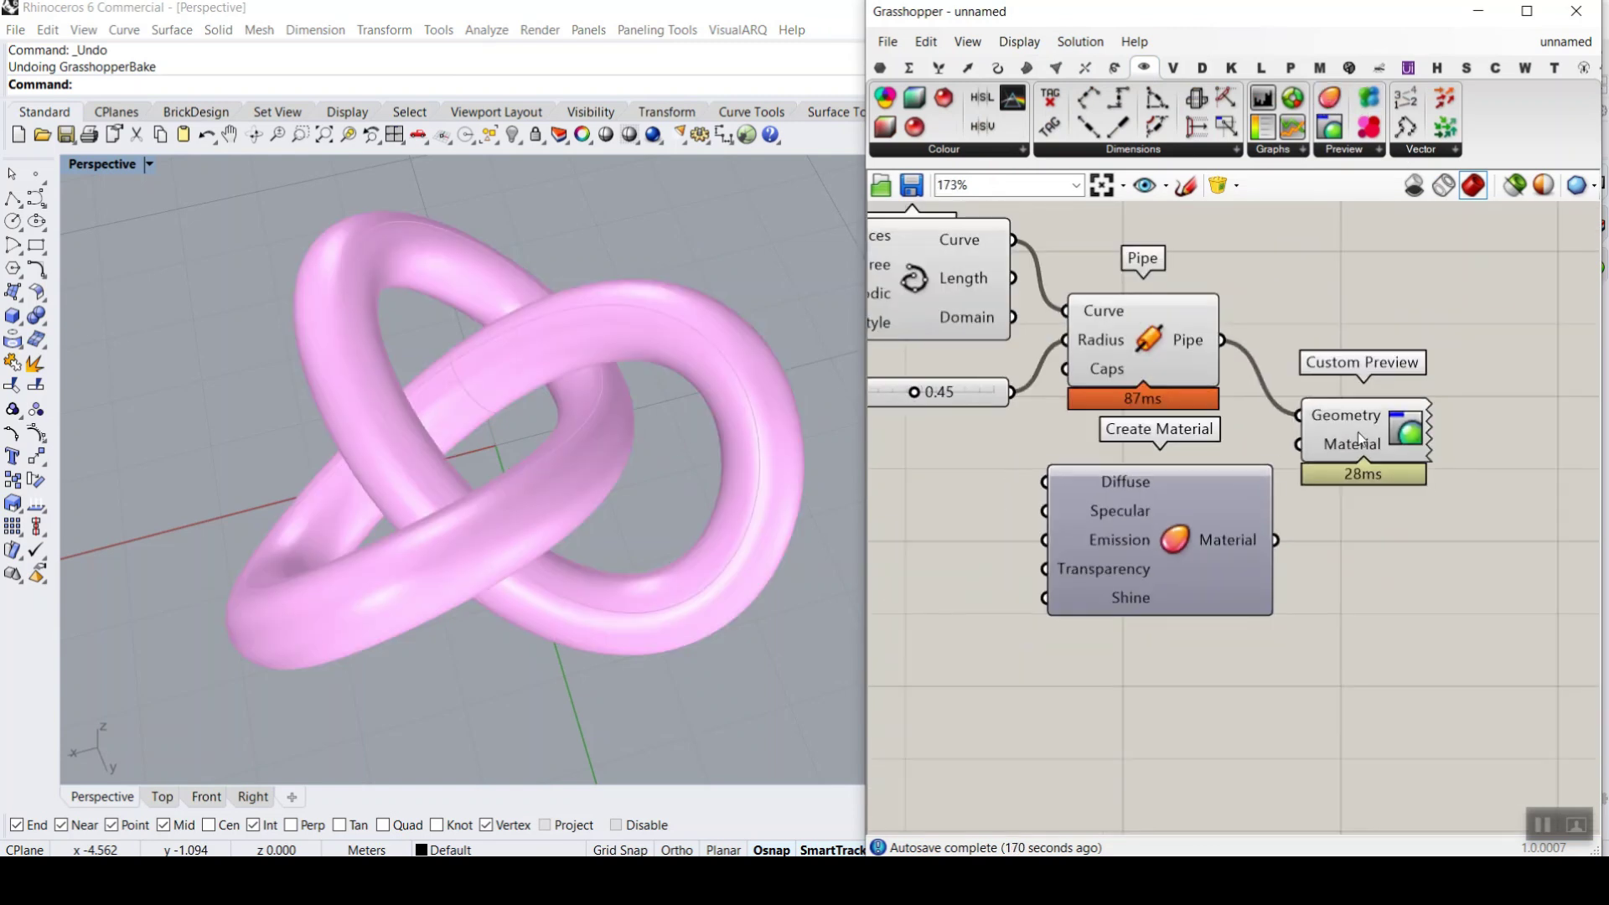
pyautogui.moveTo(1360, 437); pyautogui.dragTo(1517, 391)
pyautogui.moveTo(1291, 541); pyautogui.dragTo(1456, 400)
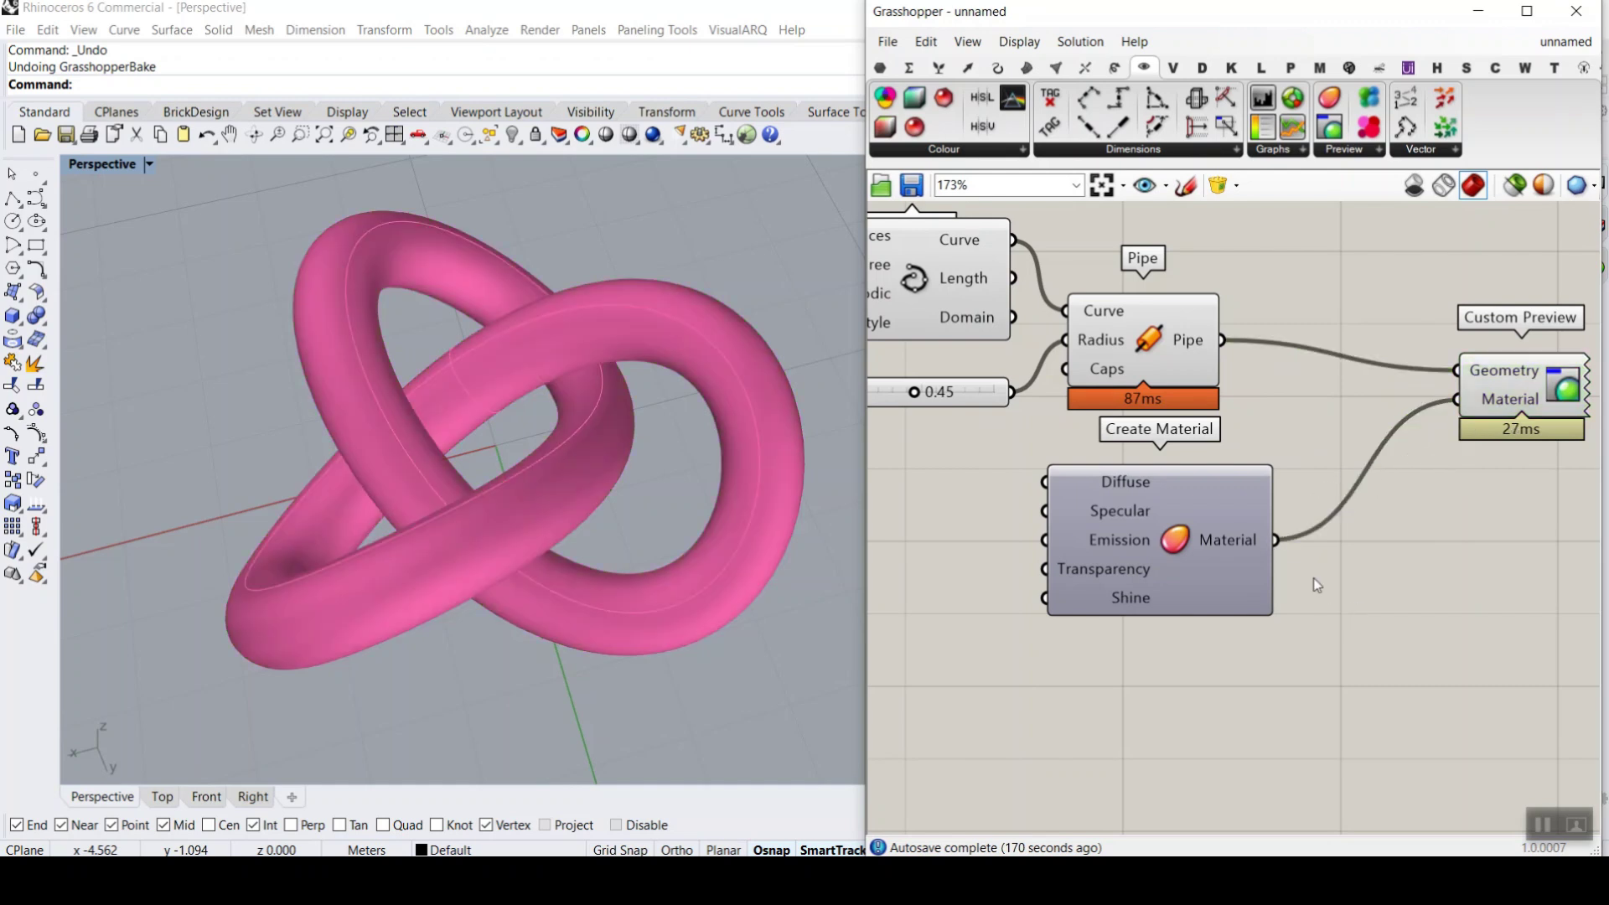
pyautogui.moveTo(1180, 540); pyautogui.dragTo(1364, 573)
# - Add a Colour Swatch and connect it to the Diffuse input of Create Material
pyautogui.click(1012, 579)
pyautogui.doubleClick(1012, 580)
pyautogui.write('swat')
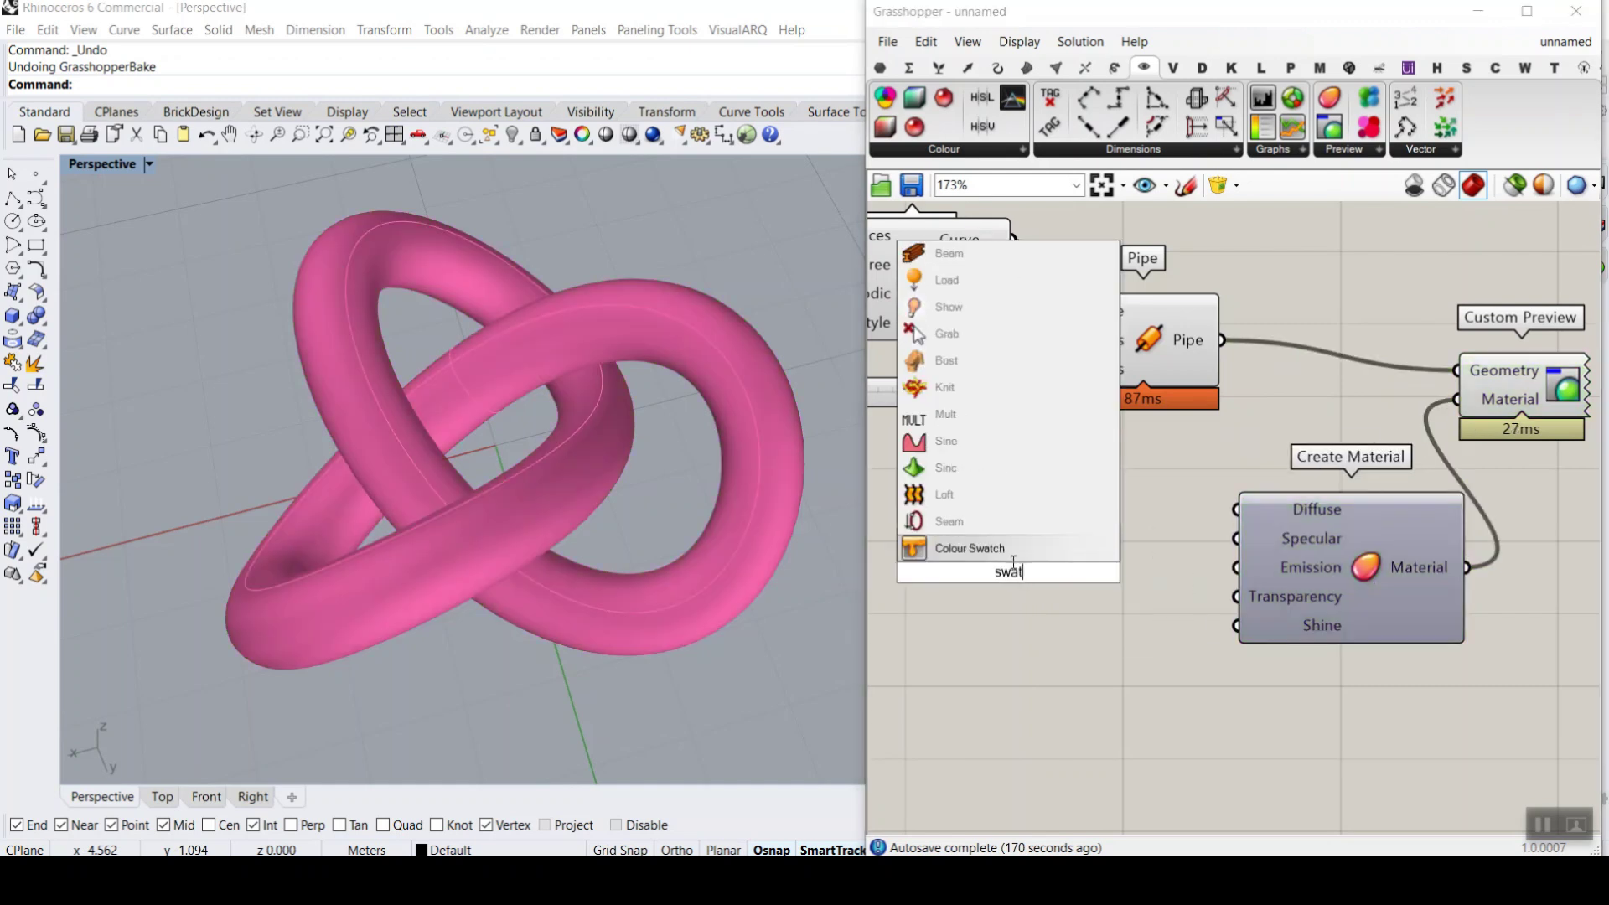
pyautogui.press('Return')
pyautogui.click(1001, 565)
pyautogui.scroll(2, 1194, 529)
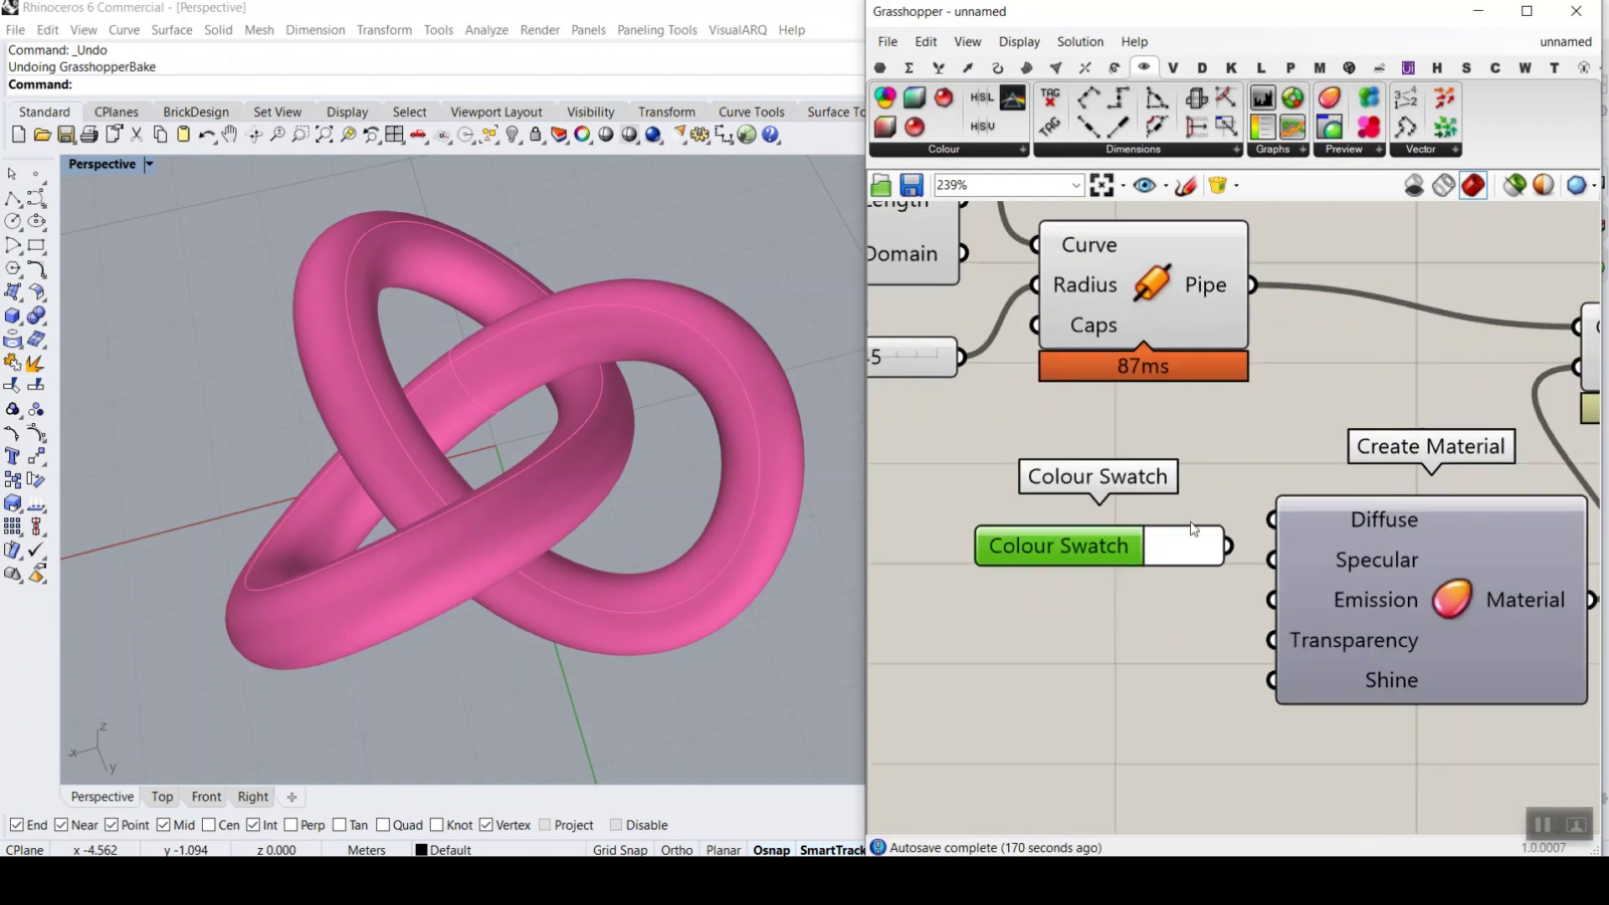
pyautogui.moveTo(1232, 546); pyautogui.dragTo(1271, 520)
# - Set the diffuse Colour Swatch to a bright violet
pyautogui.moveTo(1124, 544); pyautogui.dragTo(1069, 531)
pyautogui.click(1150, 536)
pyautogui.click(1304, 593)
pyautogui.moveTo(1304, 605); pyautogui.dragTo(1258, 595)
# - Duplicate the Colour Swatch, connect the copy to the Emission input and set its colour to black
pyautogui.moveTo(1052, 538); pyautogui.dragTo(1022, 625)
pyautogui.hotkey('ctrl', 'c')
pyautogui.hotkey('ctrl', 'v')
pyautogui.moveTo(1149, 632); pyautogui.dragTo(1271, 600)
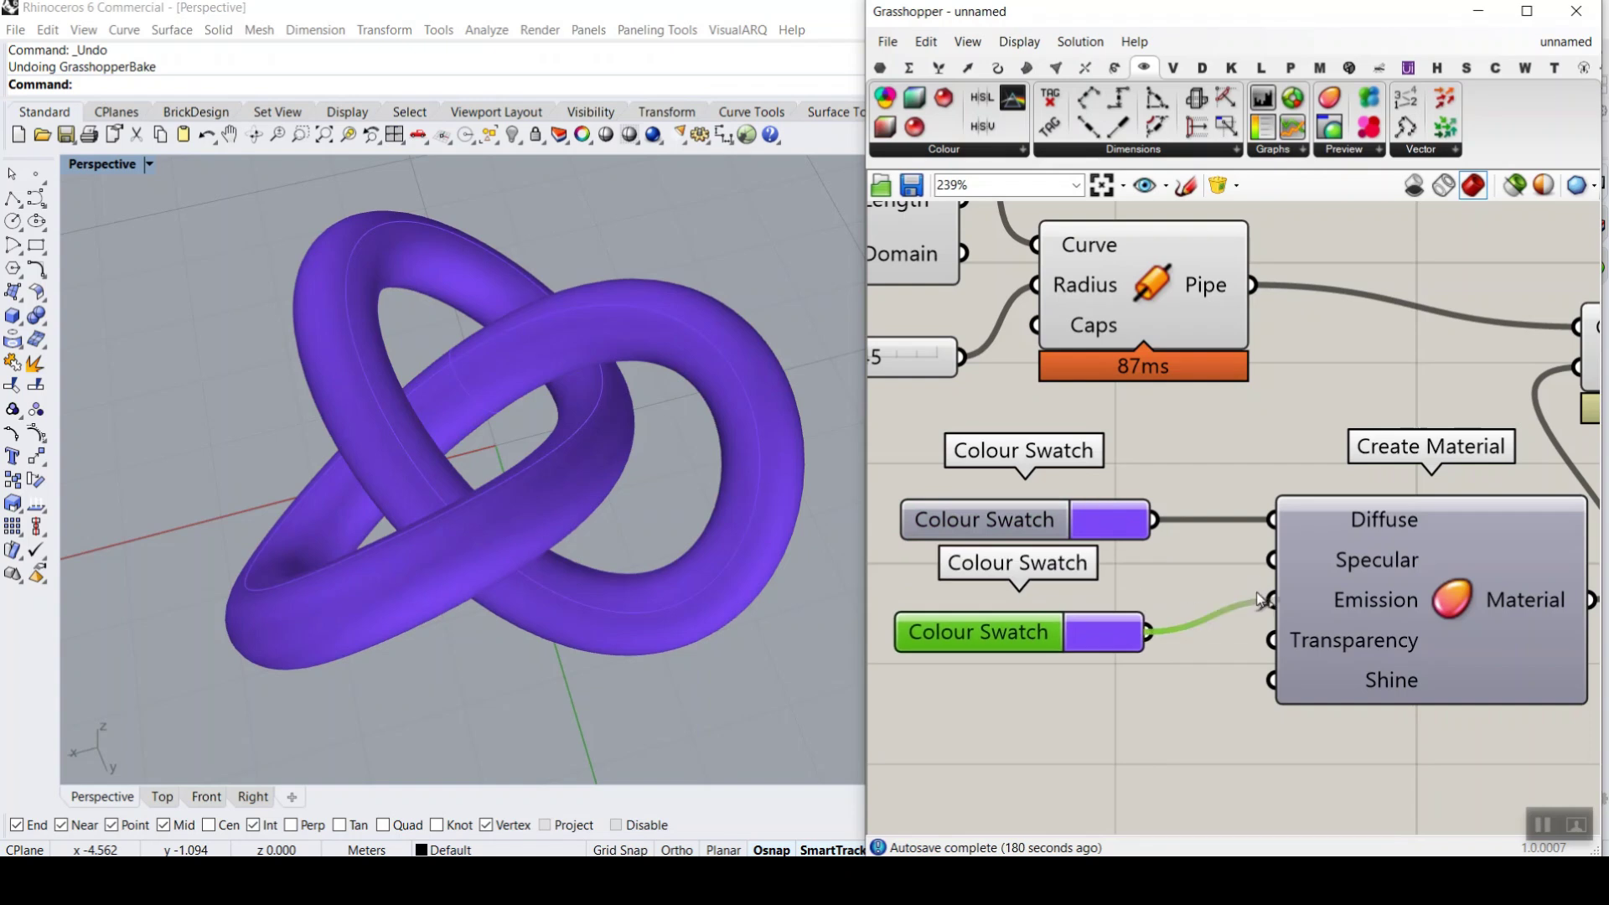
pyautogui.click(1118, 632)
pyautogui.moveTo(1326, 672); pyautogui.dragTo(1275, 715)
pyautogui.click(1134, 706)
pyautogui.click(995, 677)
pyautogui.click(999, 631)
pyautogui.moveTo(999, 633); pyautogui.dragTo(992, 594)
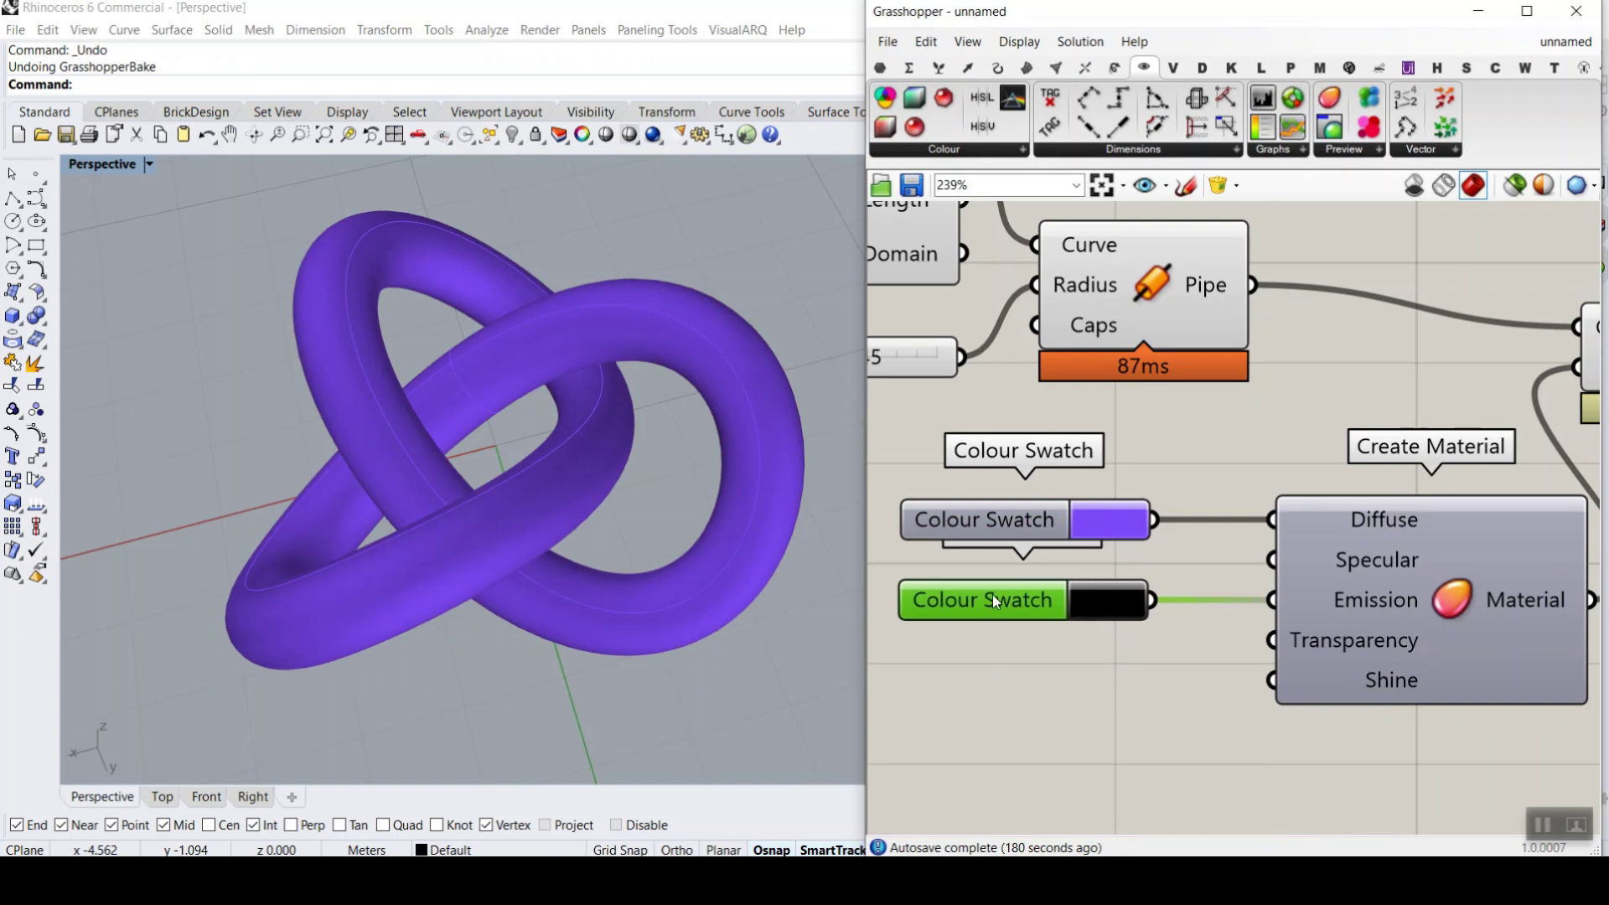
# - Add a number slider with the range 0..30, connect it to the Shine input and set it to 8
pyautogui.doubleClick(992, 726)
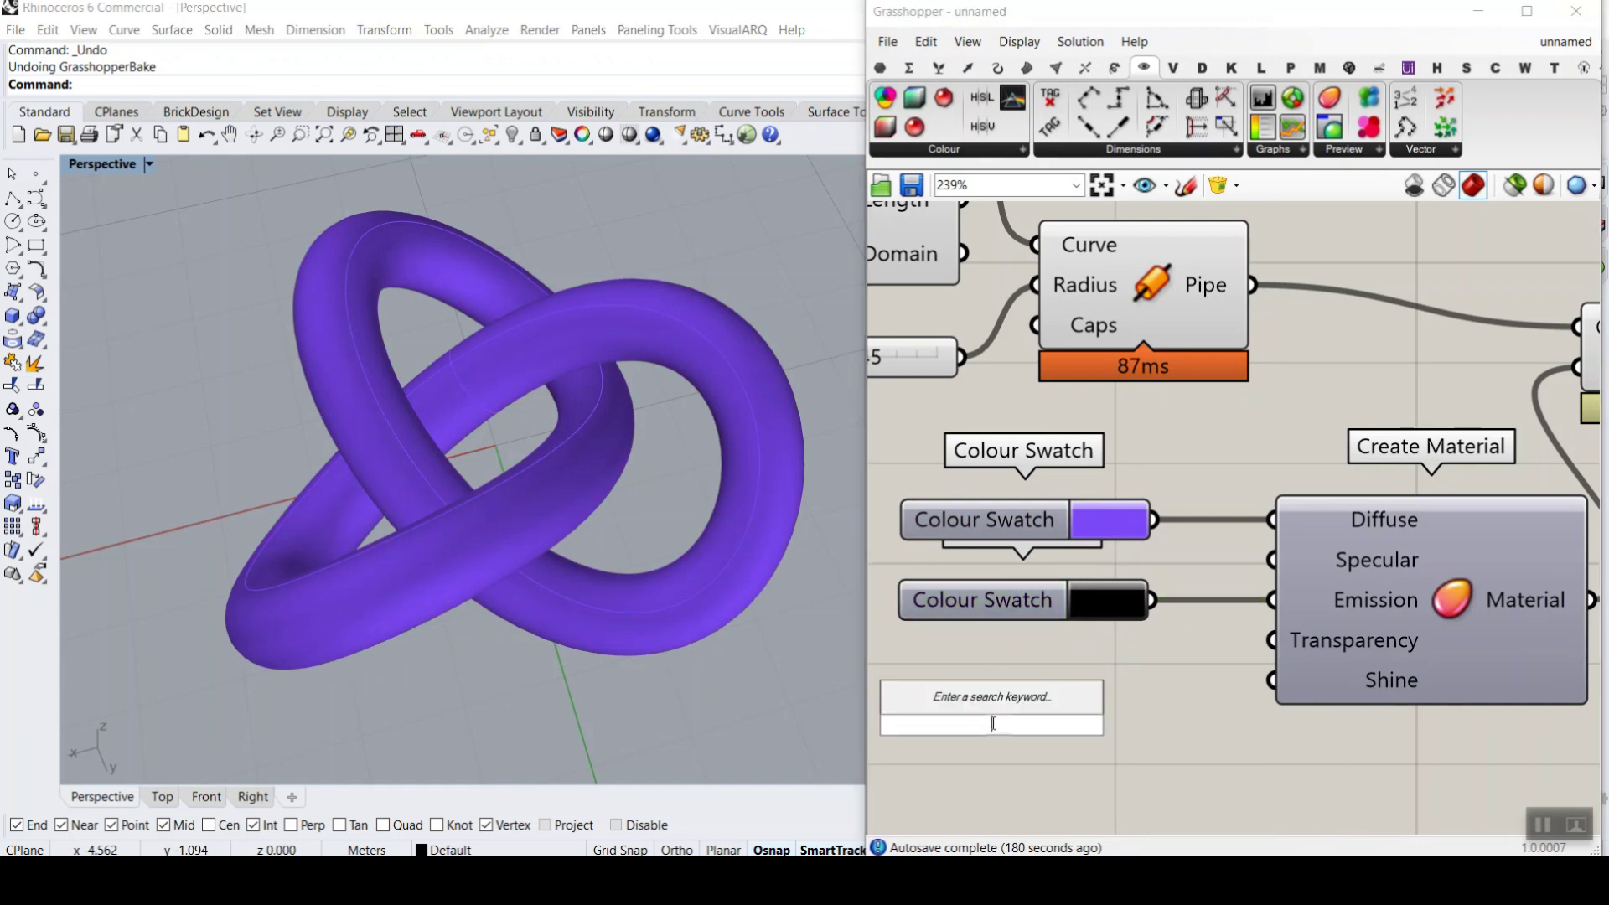
pyautogui.write('0..30')
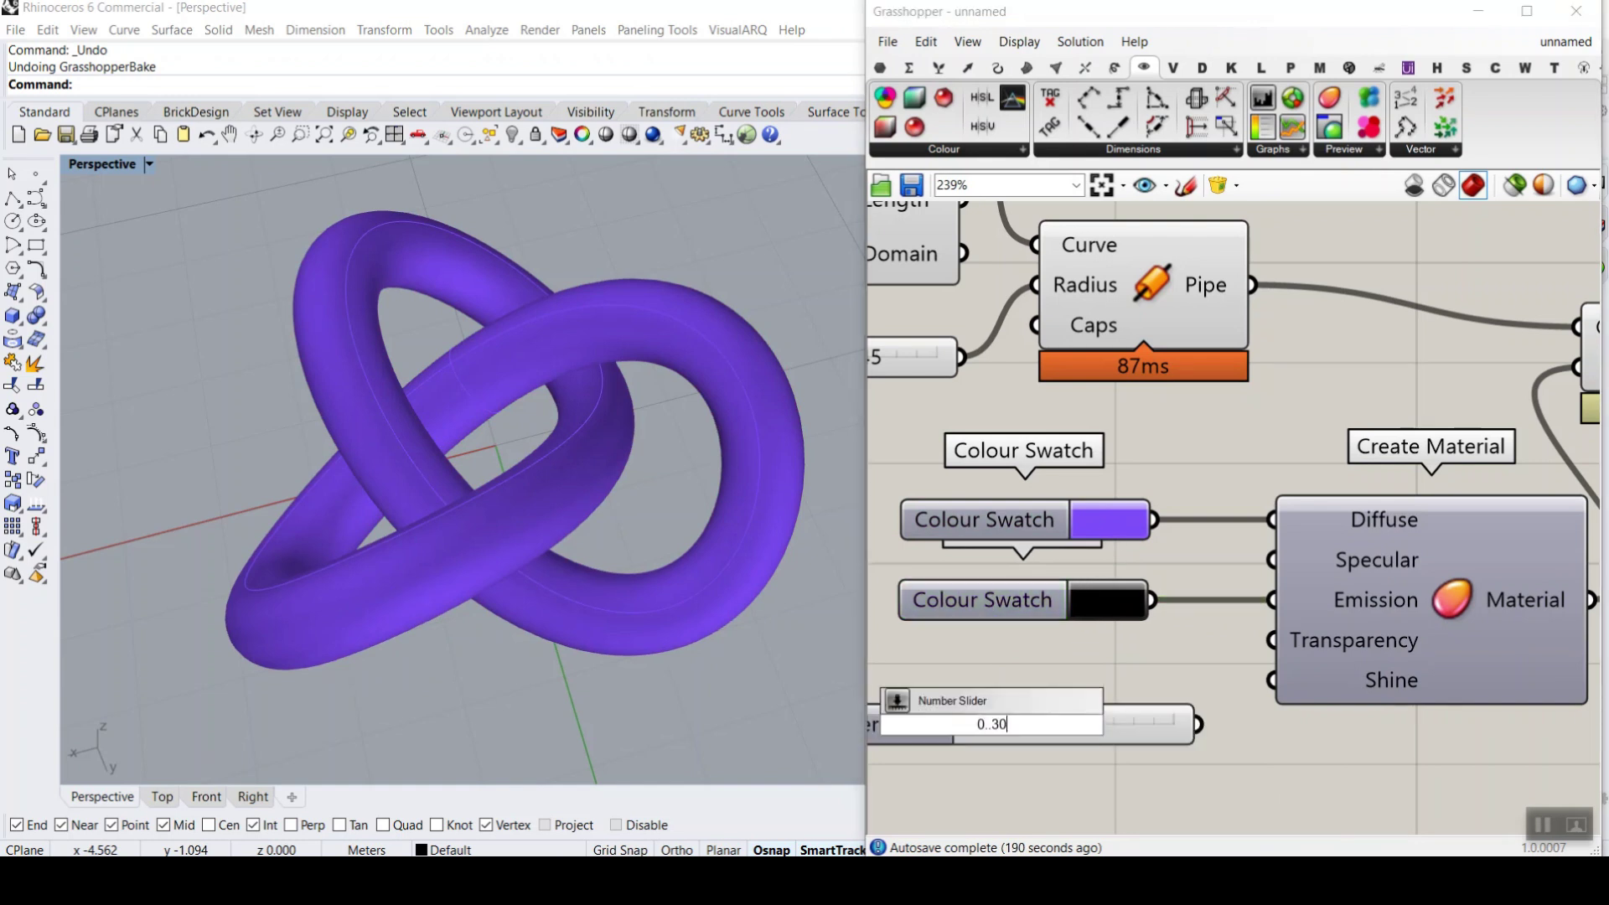
pyautogui.press('Return')
pyautogui.moveTo(1198, 724); pyautogui.dragTo(1272, 681)
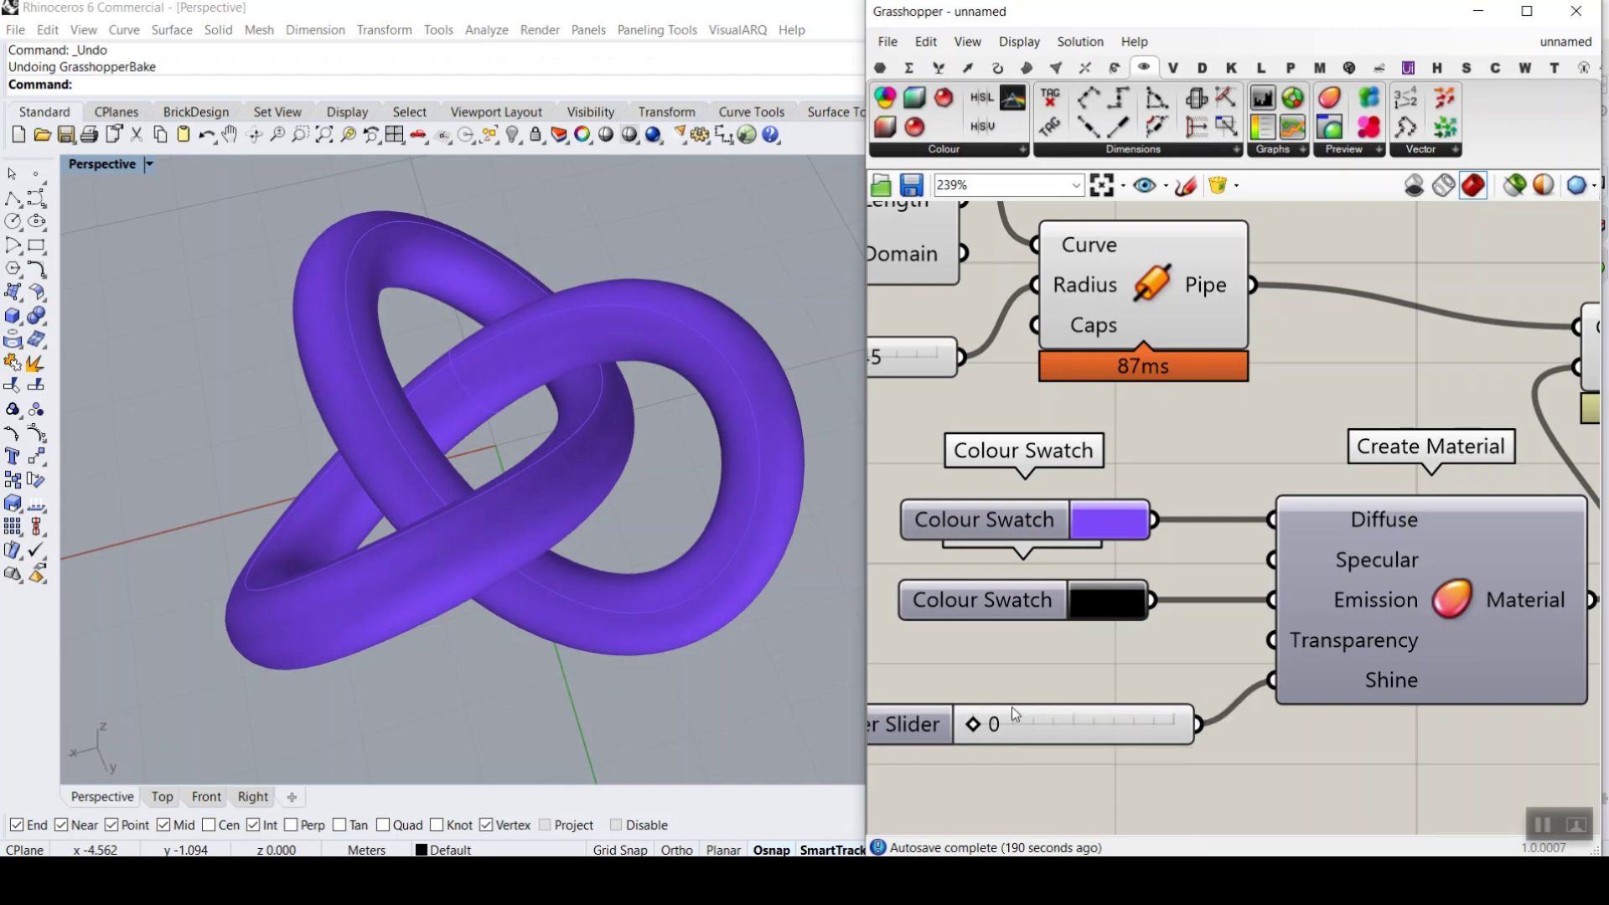
pyautogui.moveTo(976, 726); pyautogui.dragTo(1032, 724)
pyautogui.moveTo(667, 539); pyautogui.dragTo(620, 511, button='right')
# - Compare the expressions with the (2,3)-torus knot parametric equations on the Wikipedia trefoil knot page
pyautogui.scroll(-2, 1240, 448)
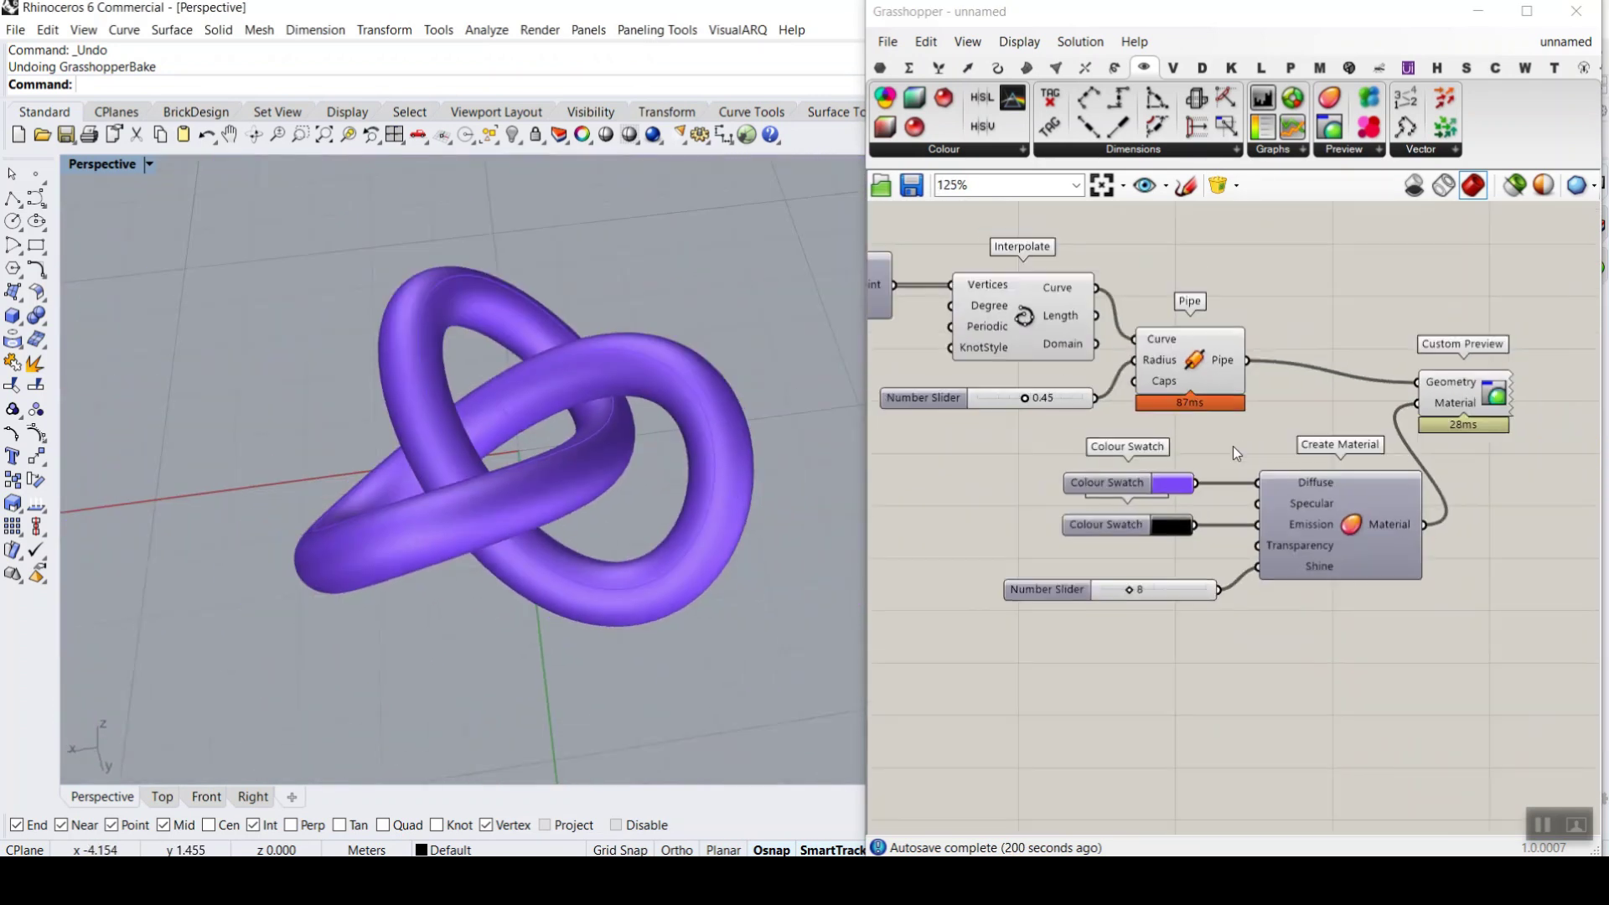
pyautogui.scroll(-3, 1225, 447)
pyautogui.scroll(4, 1222, 448)
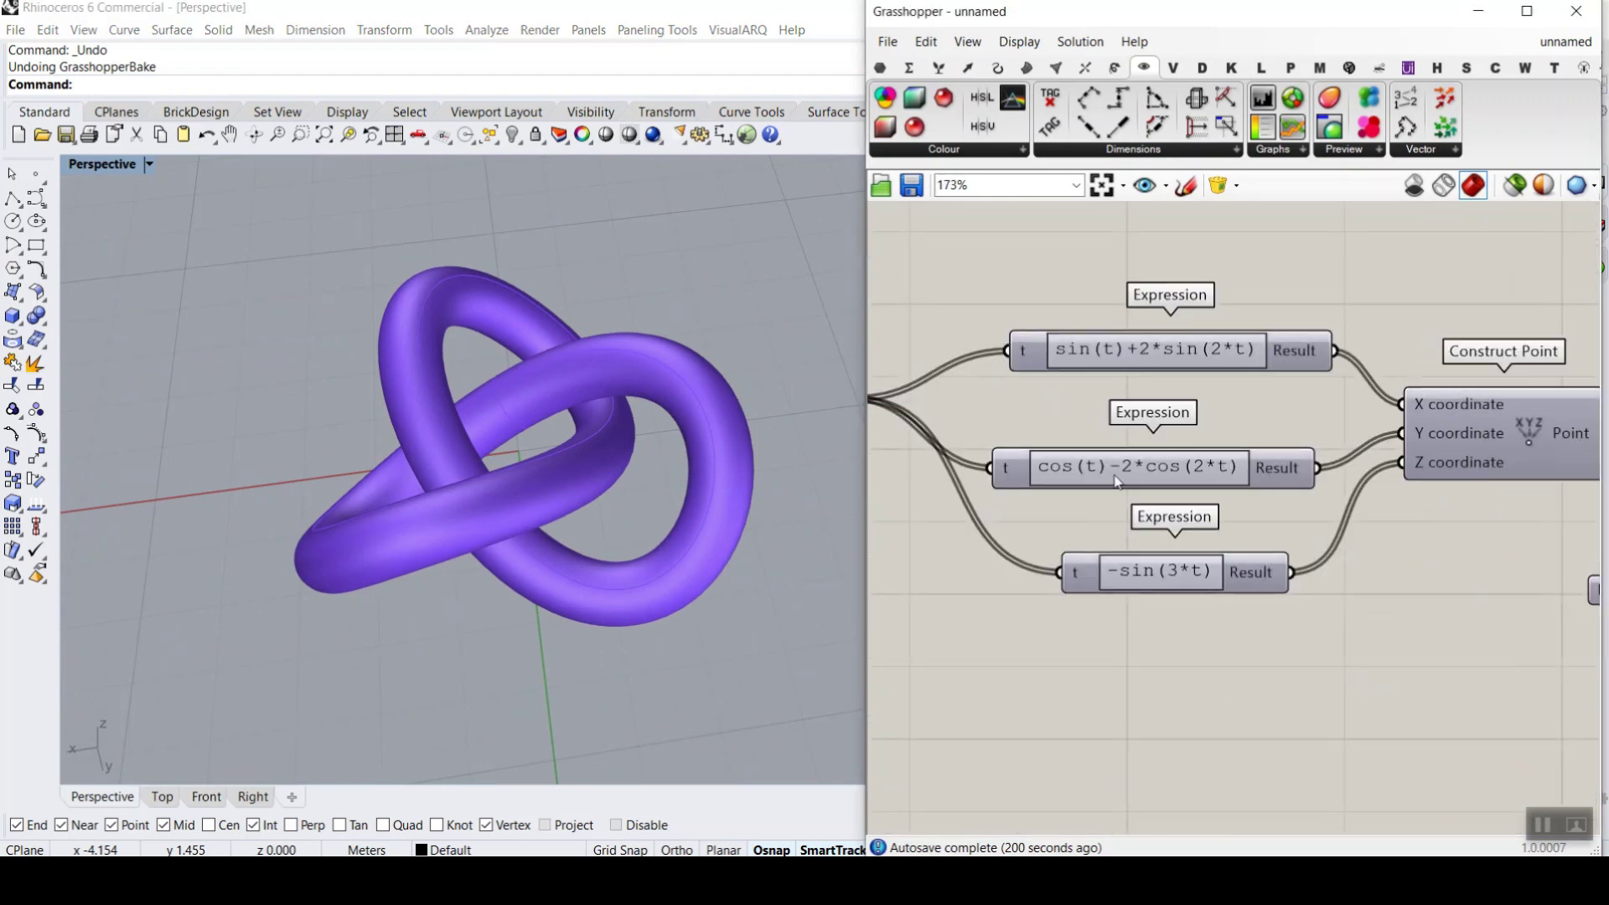
pyautogui.hotkey('alt', 'Tab')
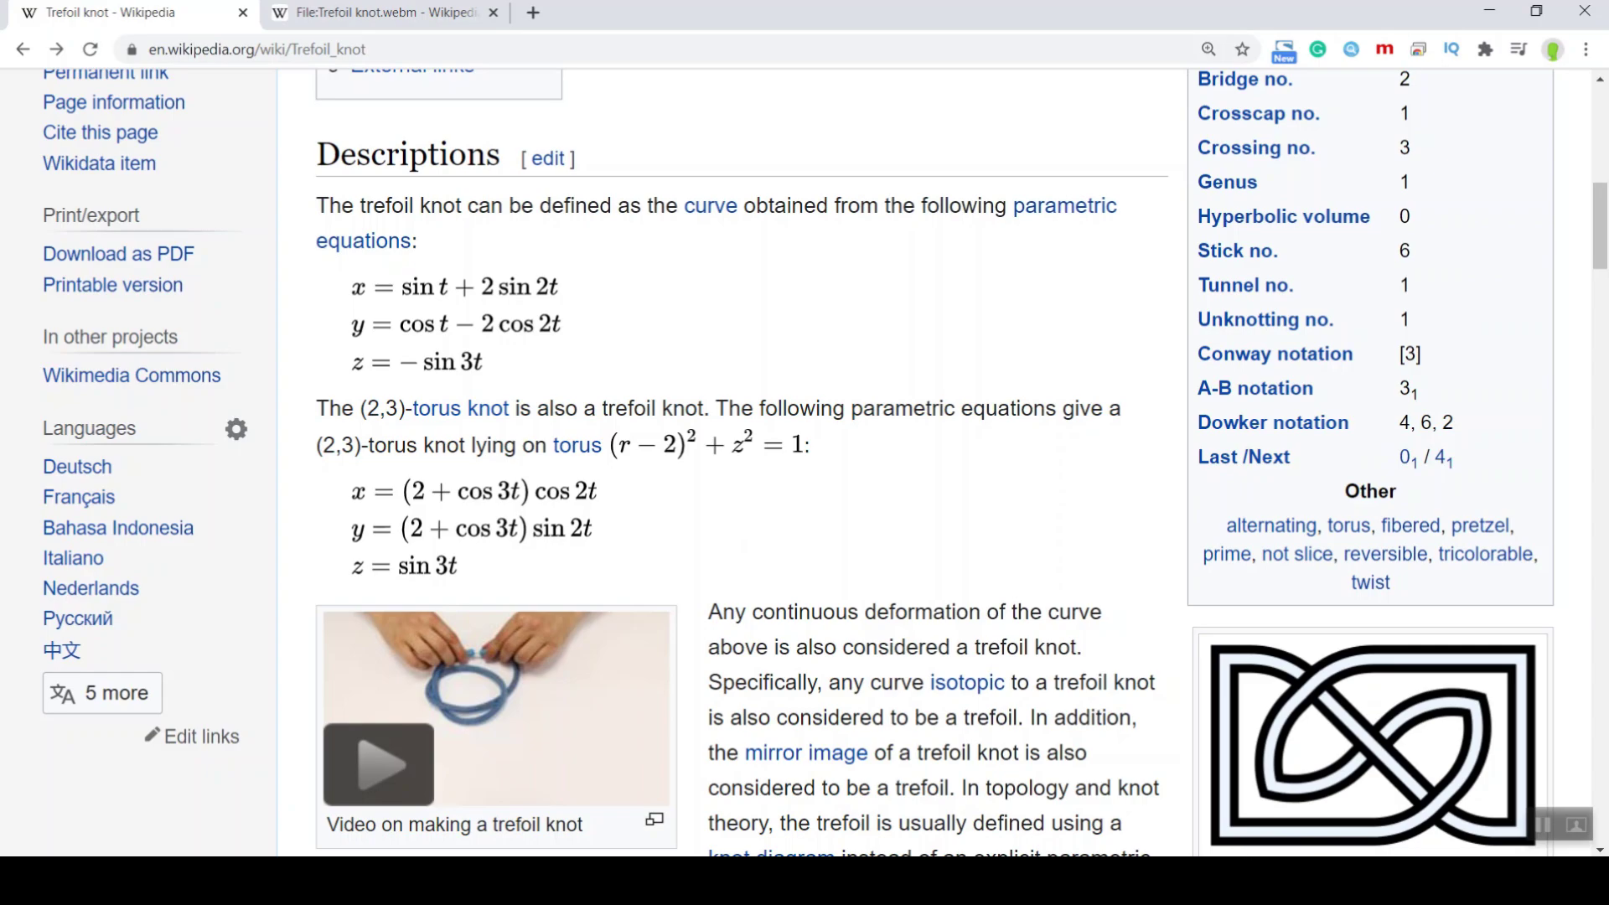
pyautogui.hotkey('alt', 'Tab')
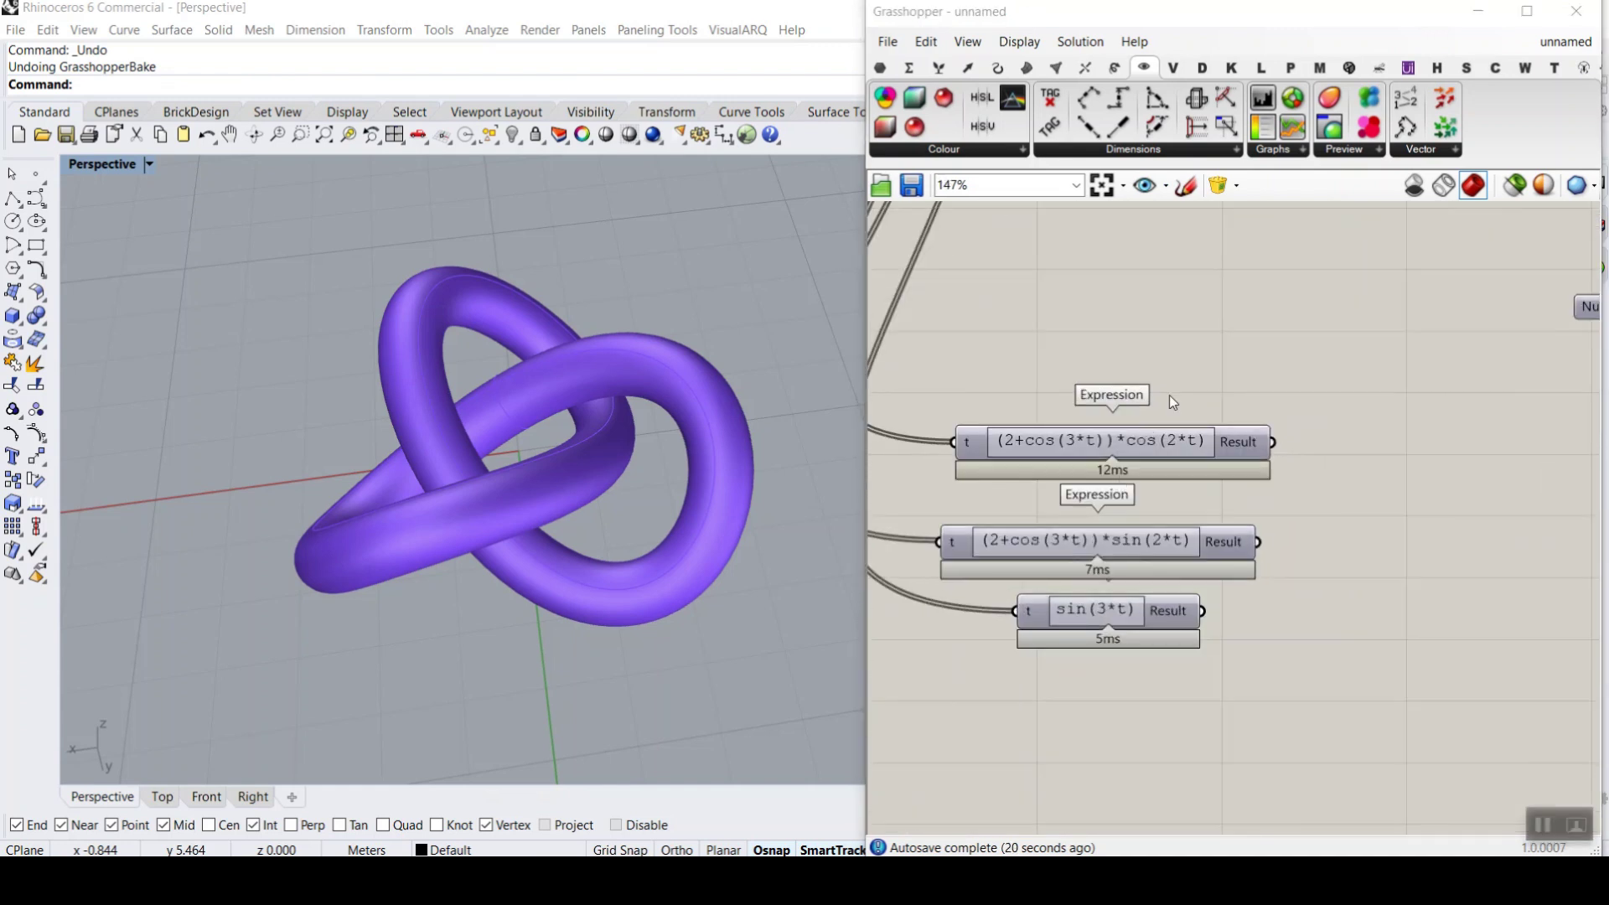
# - Duplicate the components from Construct Point through Custom Preview next to the second set of expressions
pyautogui.scroll(-5, 1119, 534)
pyautogui.moveTo(1316, 436); pyautogui.dragTo(1254, 462, button='right')
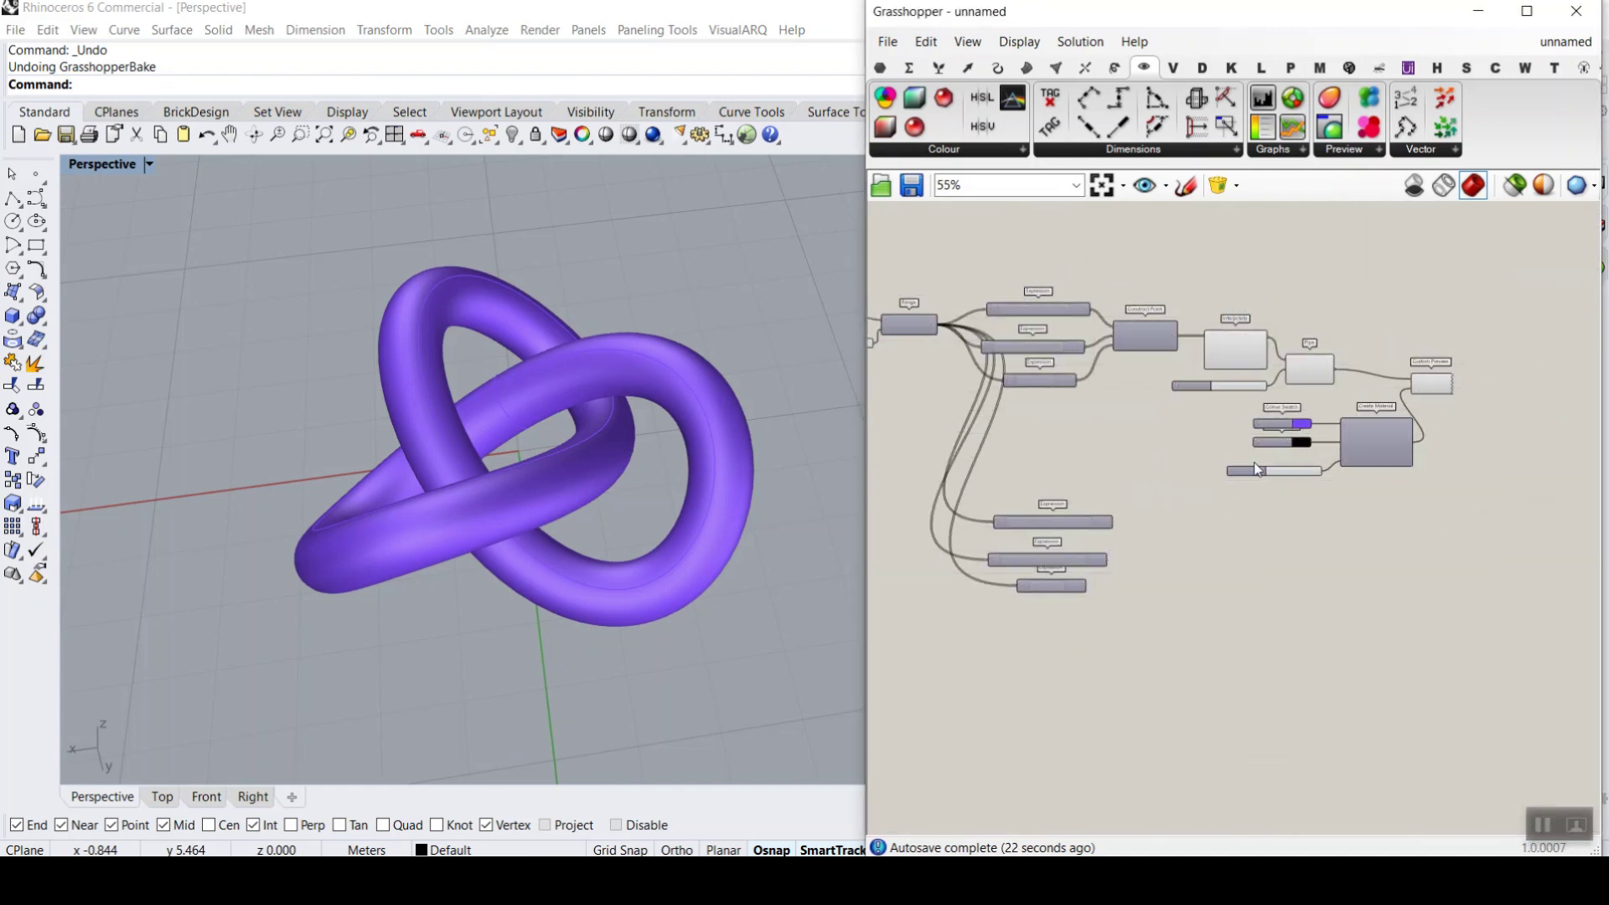
pyautogui.moveTo(1455, 526); pyautogui.dragTo(1190, 580)
pyautogui.hotkey('ctrl', 'c')
pyautogui.hotkey('ctrl', 'v')
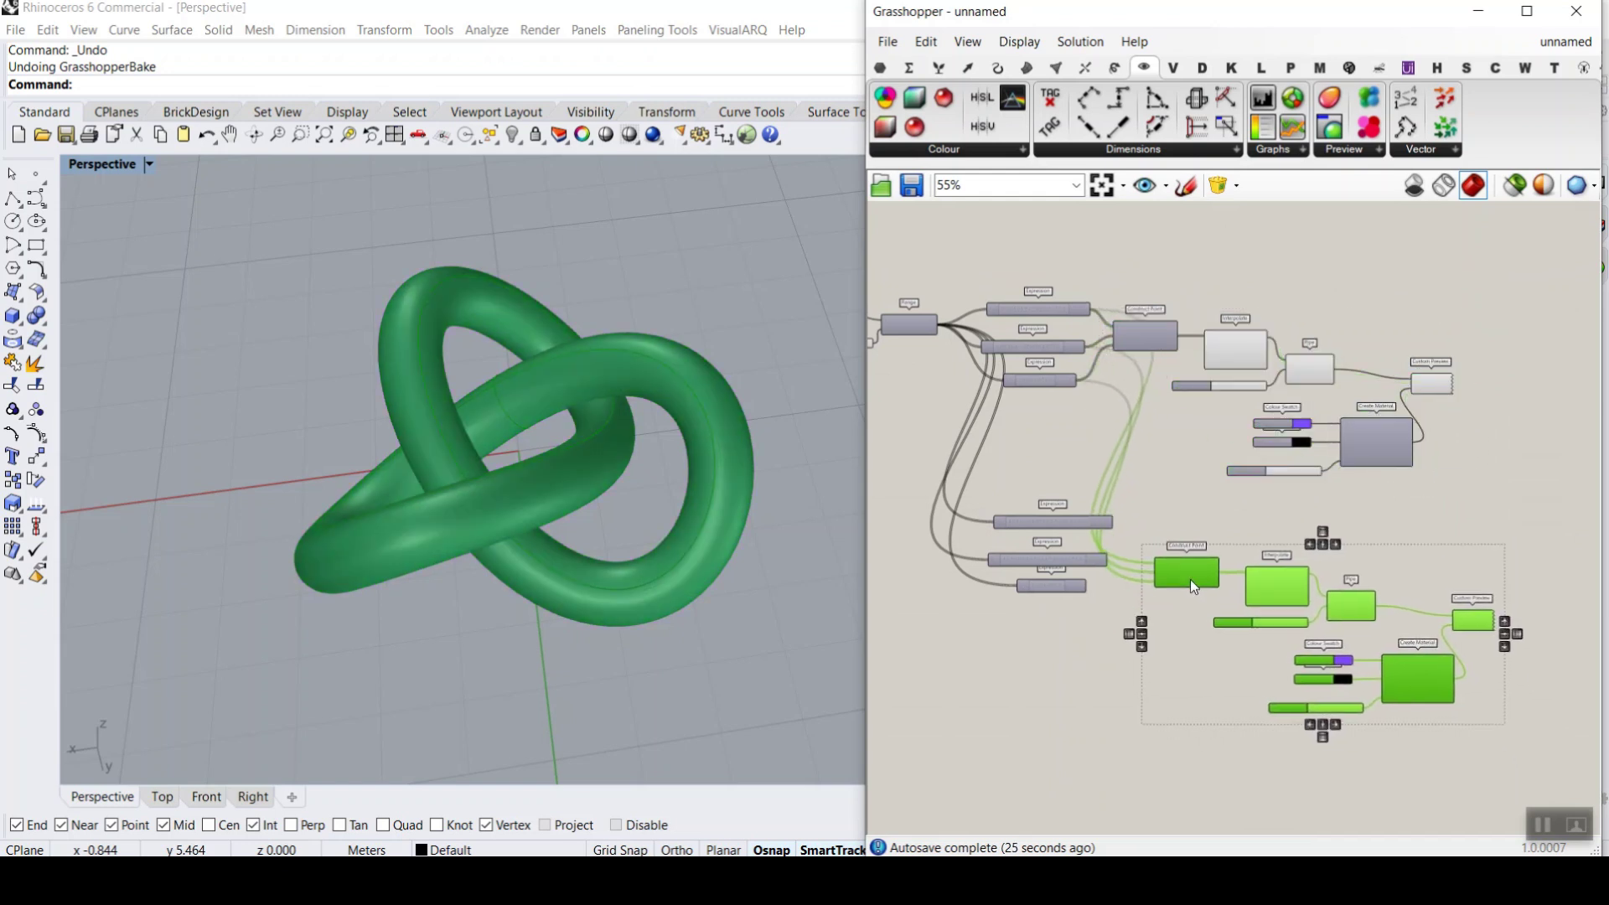
# - Connect the three torus-knot expressions to the X, Y and Z coordinate inputs of the copied Construct Point
pyautogui.scroll(5, 1128, 568)
pyautogui.click(1132, 541)
pyautogui.scroll(2, 1149, 505)
pyautogui.moveTo(1197, 384); pyautogui.dragTo(1332, 534)
pyautogui.moveTo(1175, 523); pyautogui.dragTo(1333, 569)
pyautogui.moveTo(1097, 618); pyautogui.dragTo(1332, 603)
# - Turn off the preview of the upper definition from Construct Point through Custom Preview
pyautogui.moveTo(1378, 439); pyautogui.dragTo(1269, 439, button='right')
pyautogui.moveTo(1347, 343); pyautogui.dragTo(1097, 450, button='right')
pyautogui.scroll(3, 1285, 369)
pyautogui.scroll(-5, 1345, 339)
pyautogui.moveTo(1378, 458); pyautogui.dragTo(1039, 238)
pyautogui.rightClick(1364, 235)
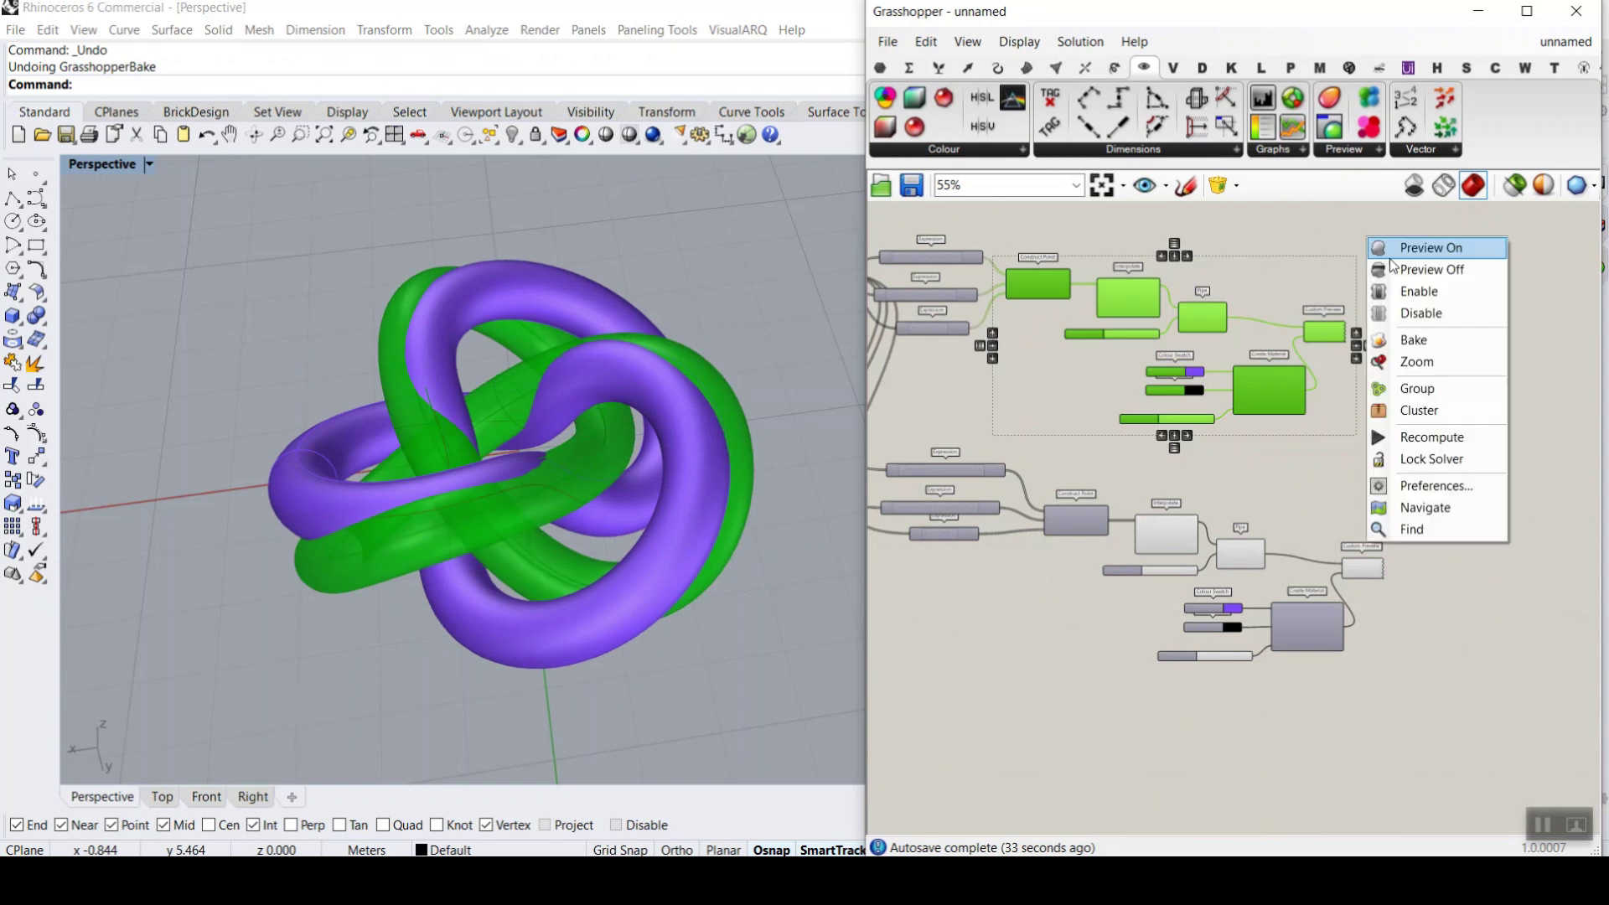
pyautogui.click(1415, 268)
# - Examine the shape of the torus-based knot from different angles in the perspective viewport
pyautogui.moveTo(654, 478); pyautogui.dragTo(585, 530, button='right')
pyautogui.scroll(5, 494, 526)
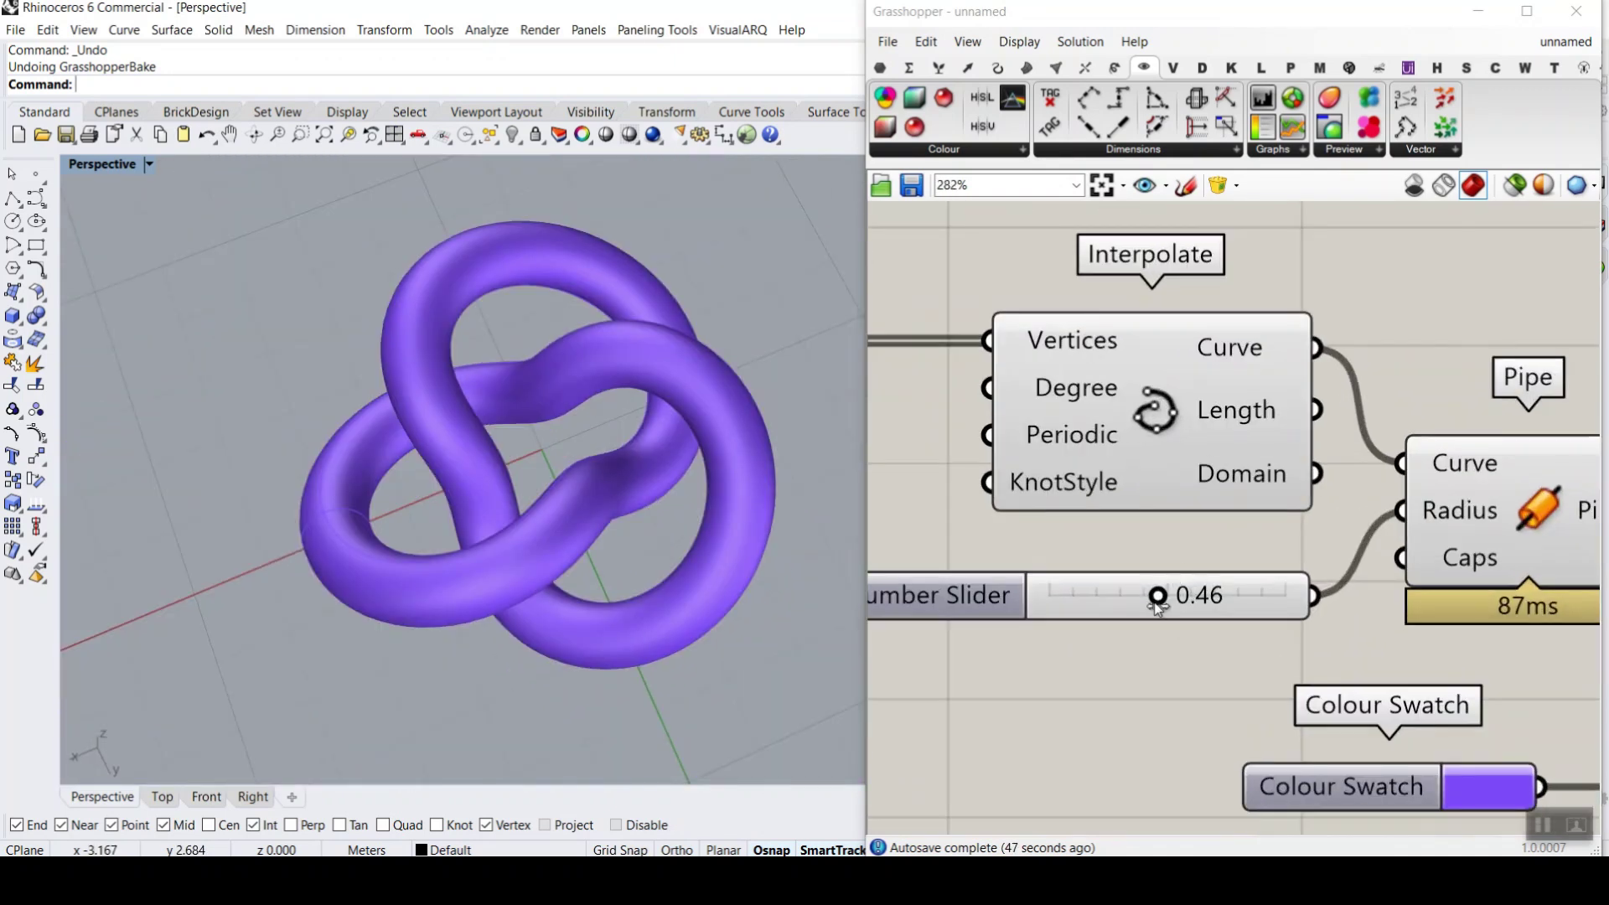
pyautogui.moveTo(1157, 603)
pyautogui.mouseDown()
pyautogui.moveTo(1175, 602)
pyautogui.moveTo(1156, 603)
pyautogui.mouseUp()
pyautogui.moveTo(365, 501); pyautogui.dragTo(499, 325, button='right')
pyautogui.press('Home')
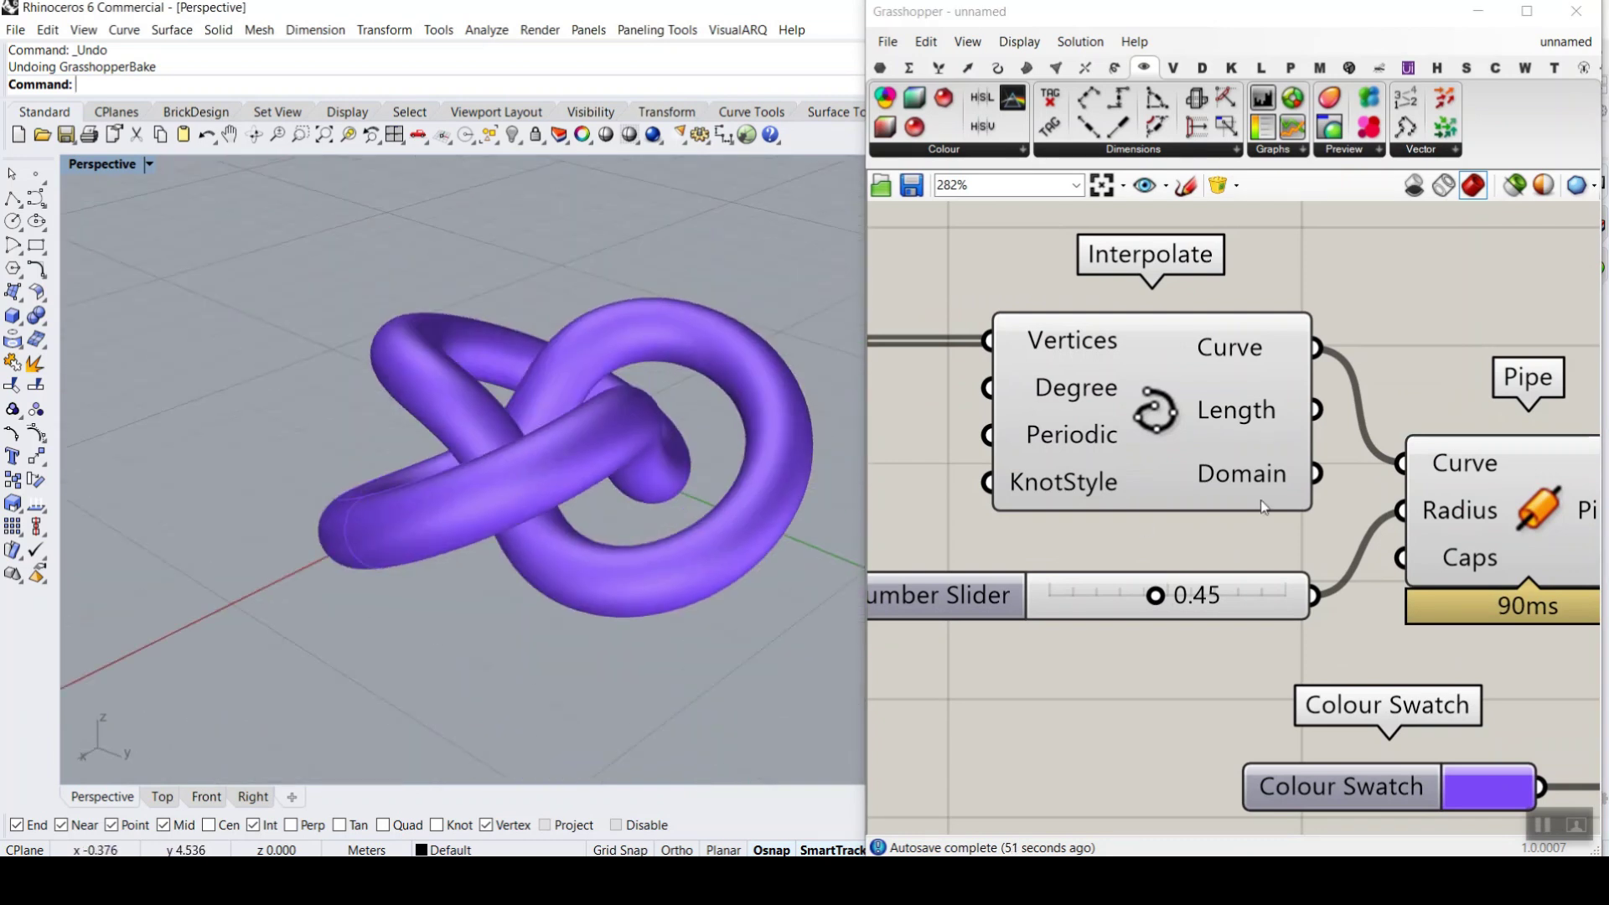
# - Bake the lower definition's Pipe output into the Rhino model and delete the baked surface
pyautogui.scroll(-5, 1263, 506)
pyautogui.moveTo(1408, 505); pyautogui.dragTo(1214, 437, button='right')
pyautogui.rightClick(1228, 438)
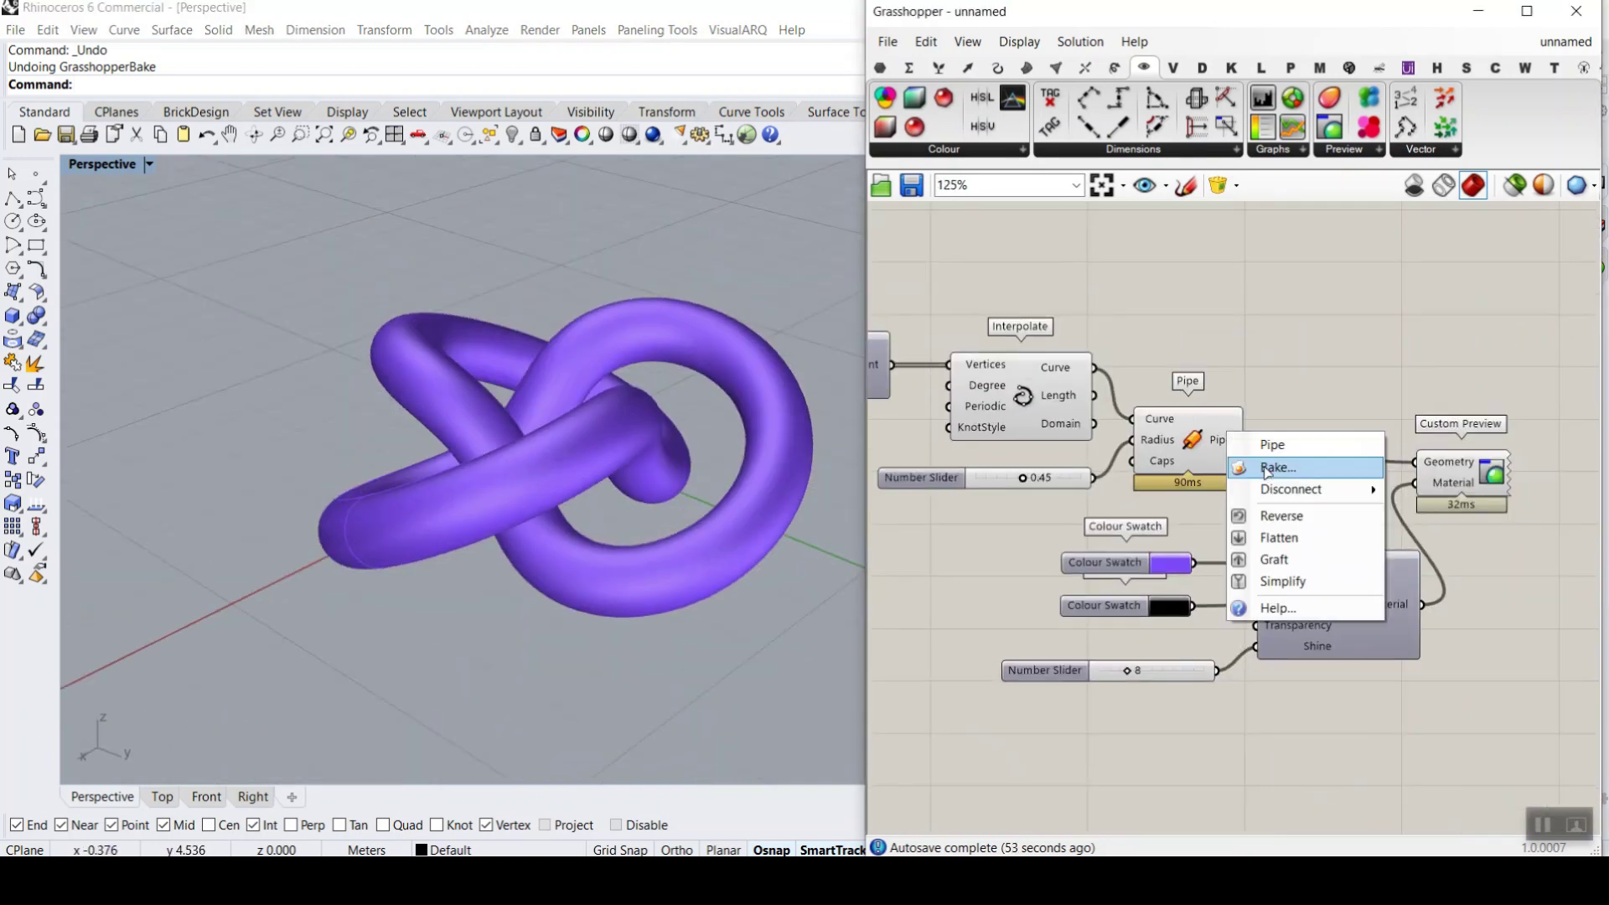
pyautogui.click(1265, 463)
pyautogui.click(1279, 658)
pyautogui.scroll(-7, 763, 383)
pyautogui.moveTo(763, 383); pyautogui.dragTo(745, 465, button='right')
pyautogui.moveTo(666, 466); pyautogui.dragTo(463, 468)
pyautogui.scroll(5, 465, 433)
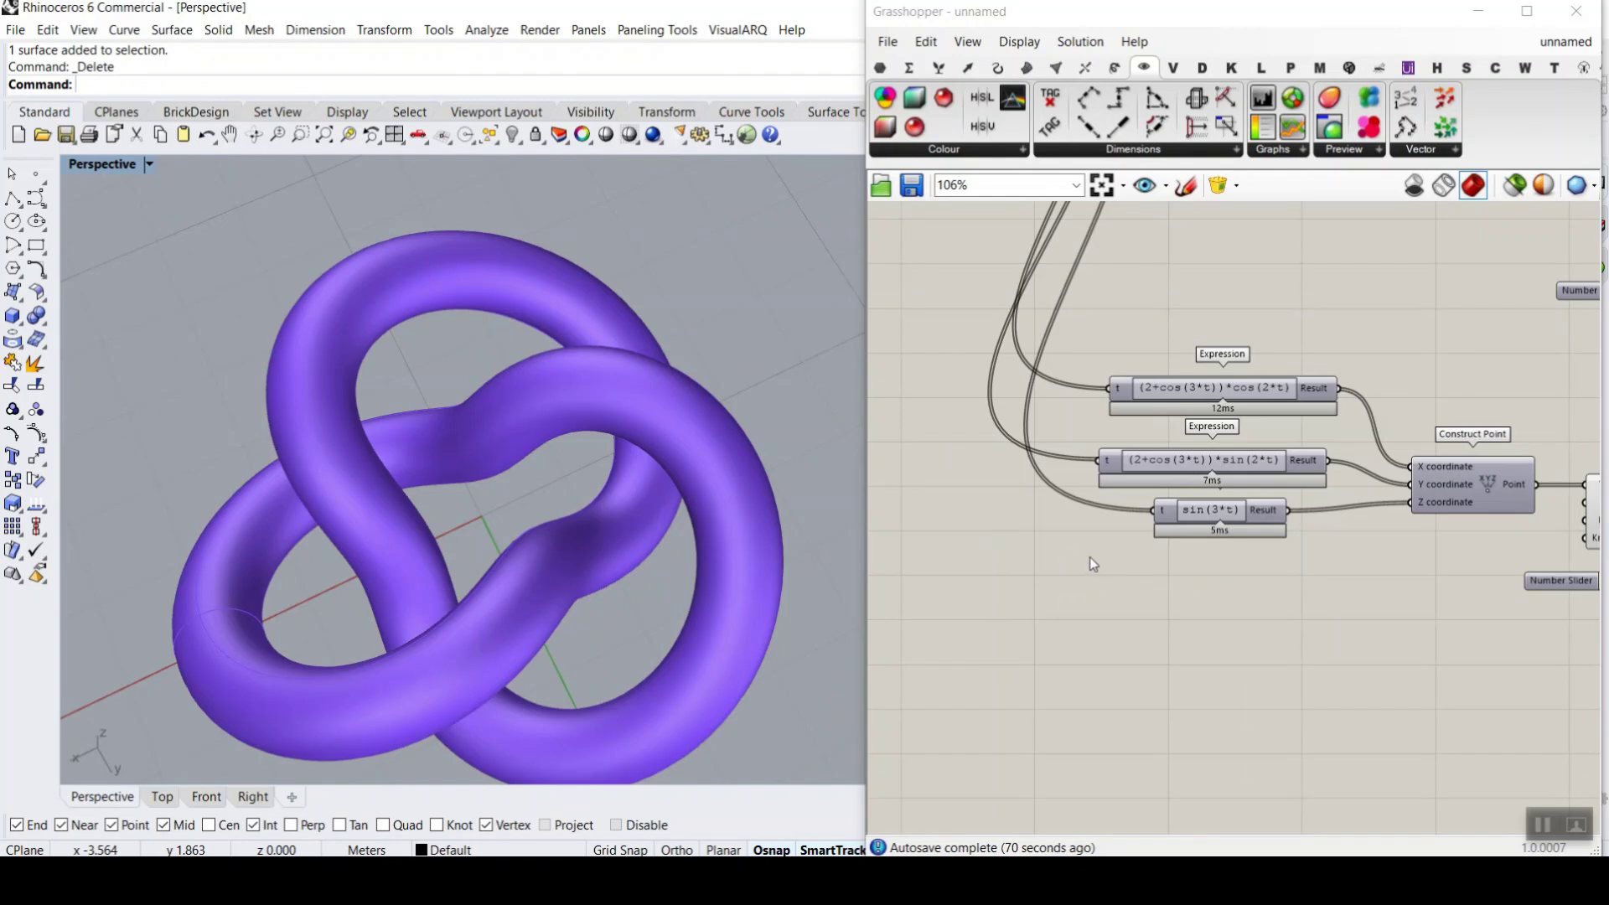
# - Turn off the preview of the whole lower definition, including its three expressions
pyautogui.scroll(-6, 1088, 555)
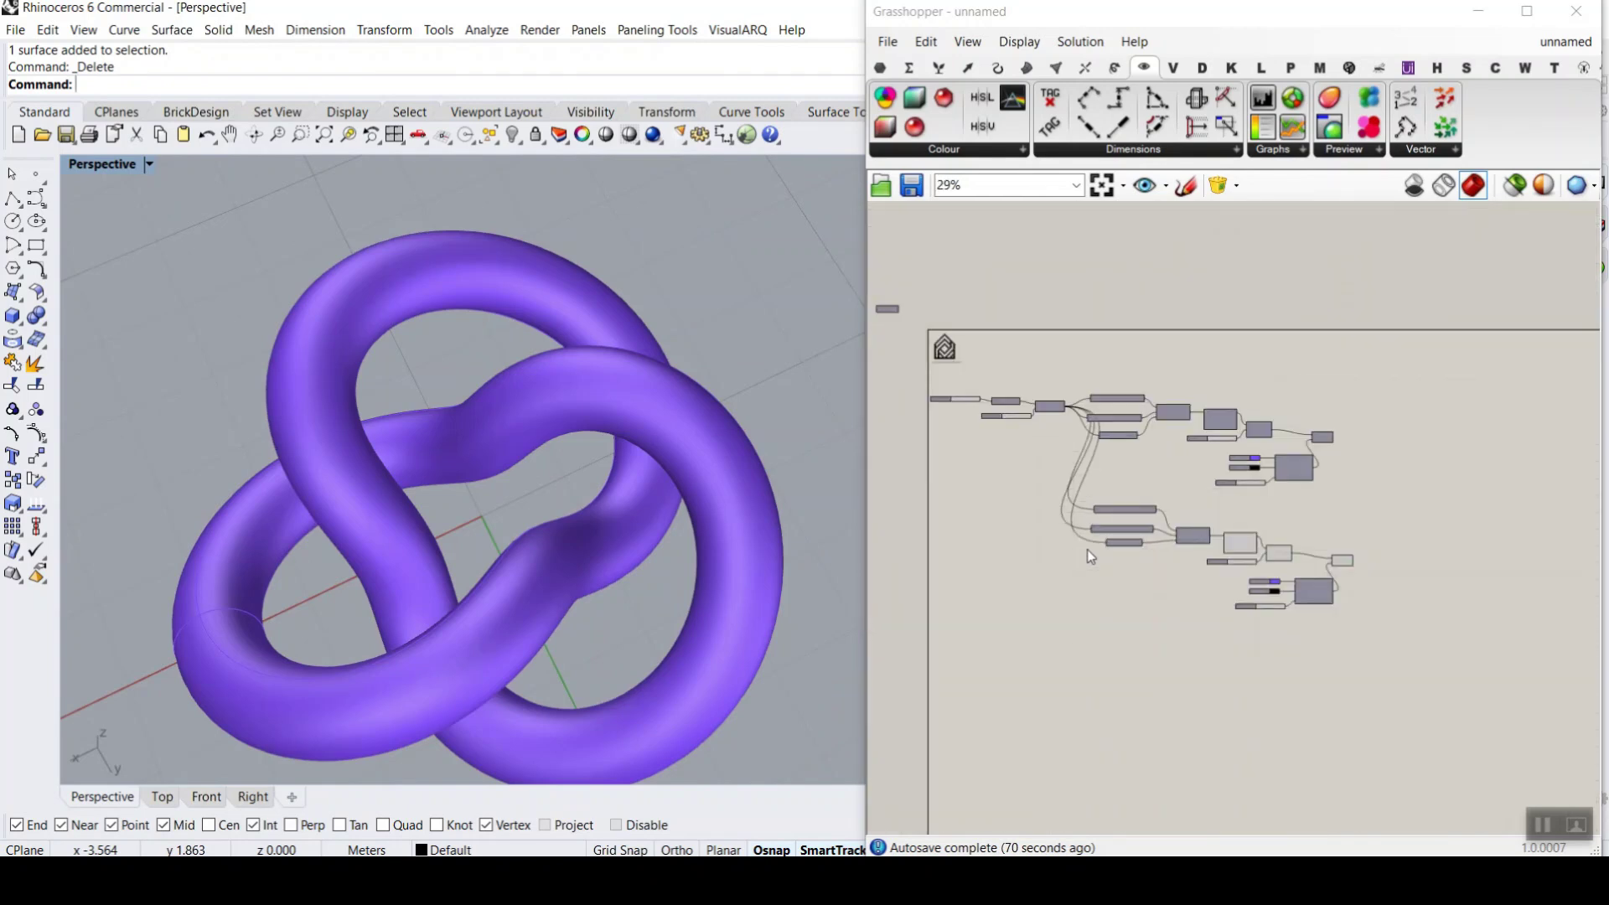
pyautogui.moveTo(1396, 642); pyautogui.dragTo(1048, 499)
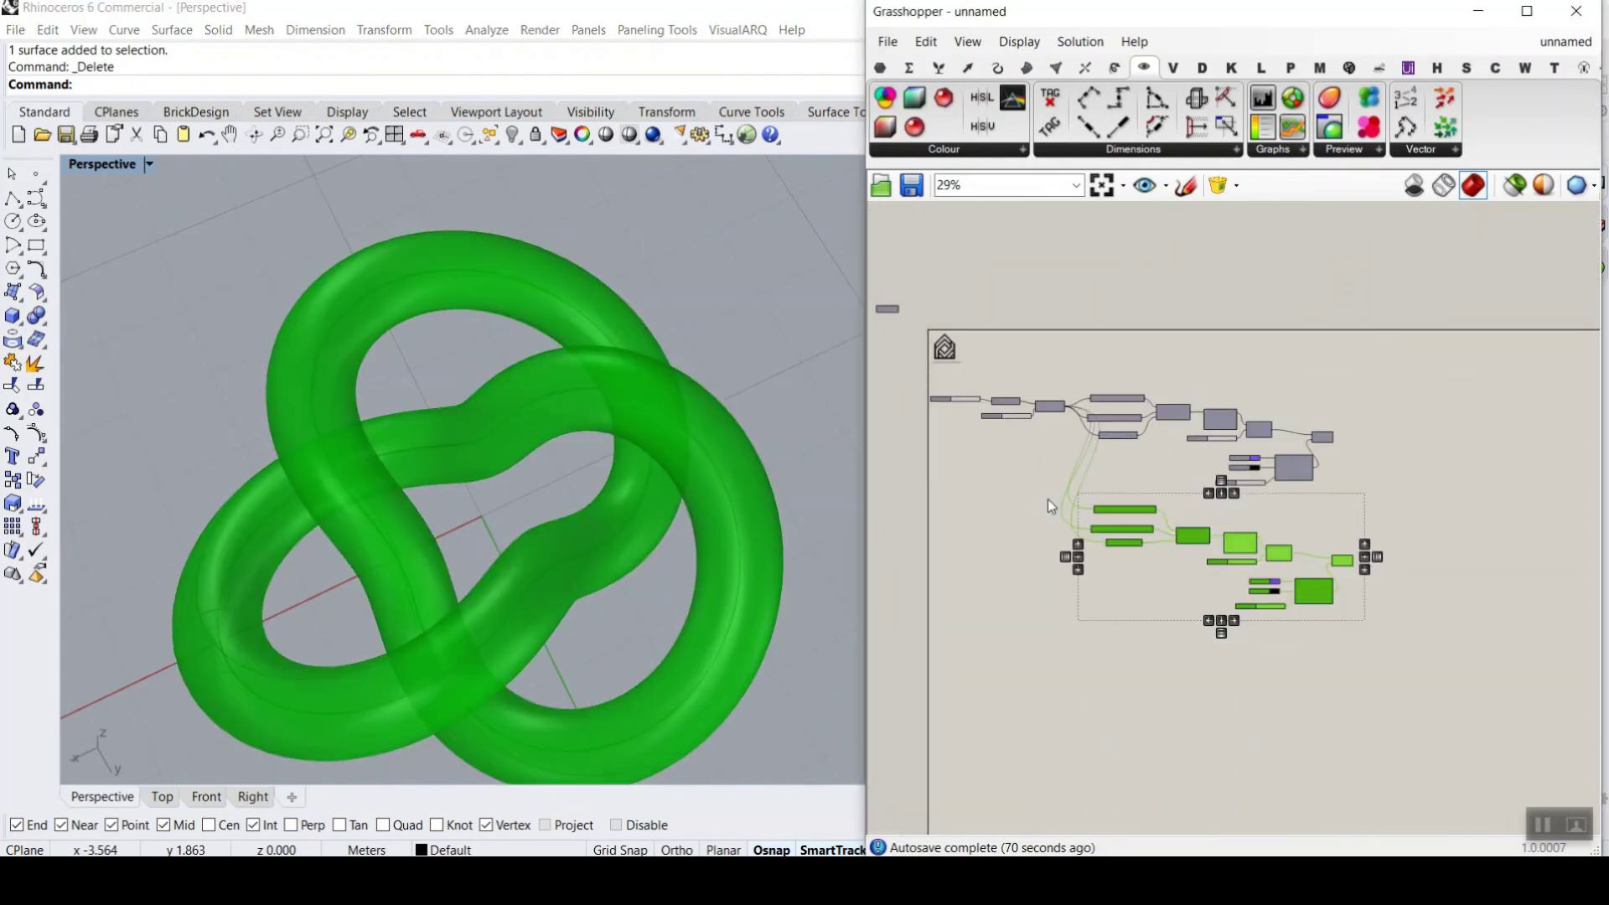
pyautogui.rightClick(949, 539)
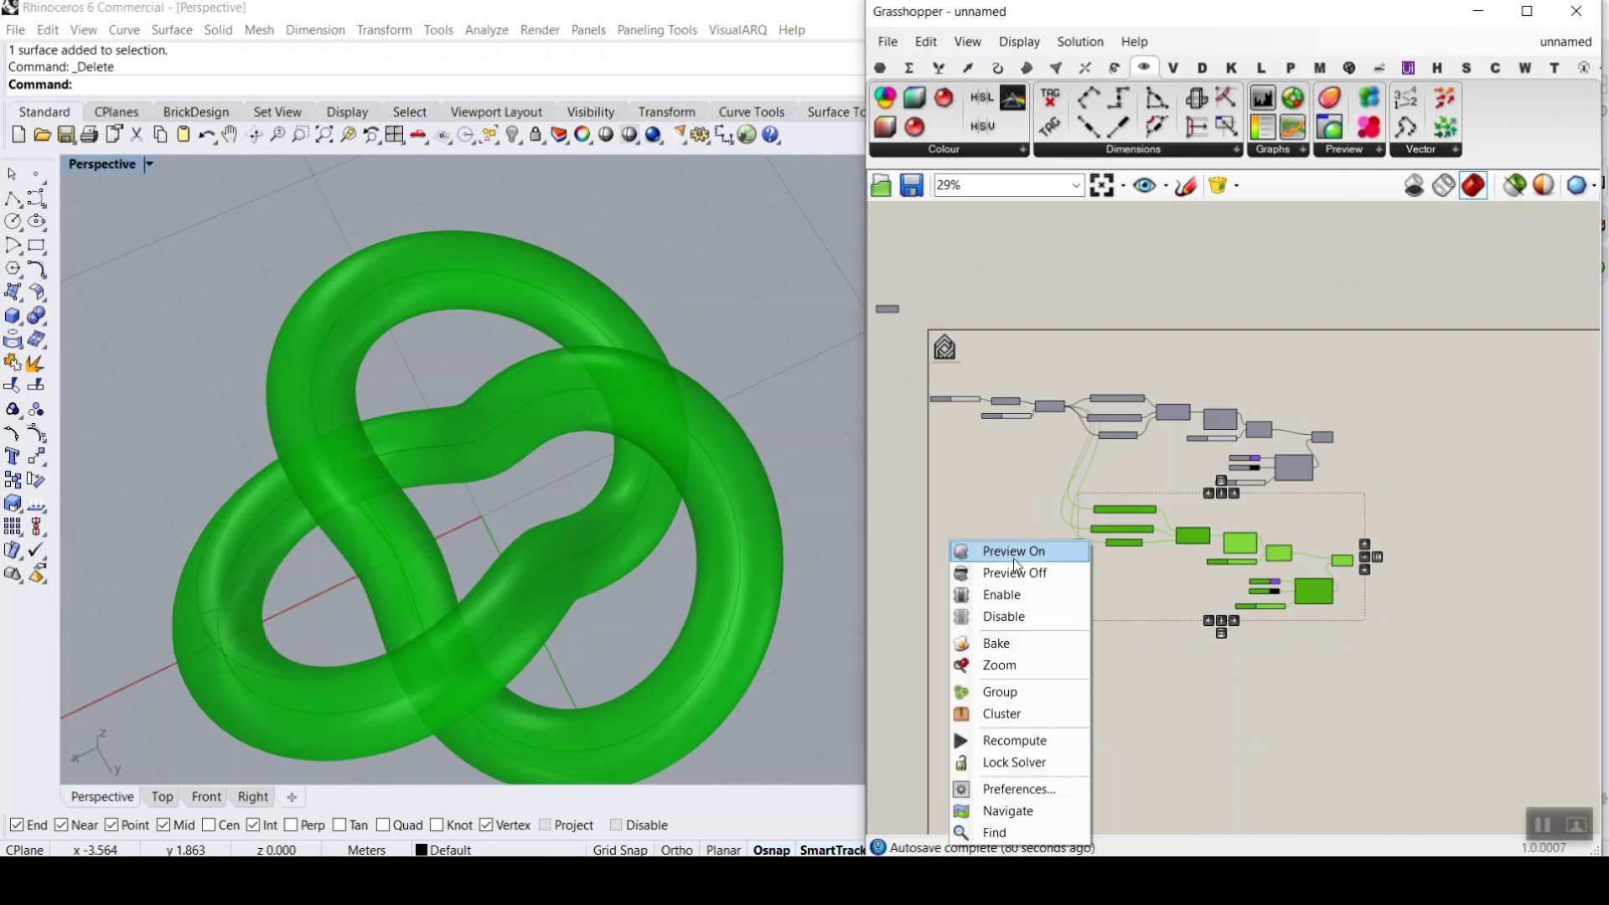
pyautogui.click(1022, 568)
# - Move the lower definition farther below the upper one and put it in a light green group
pyautogui.moveTo(1247, 553); pyautogui.dragTo(1255, 666)
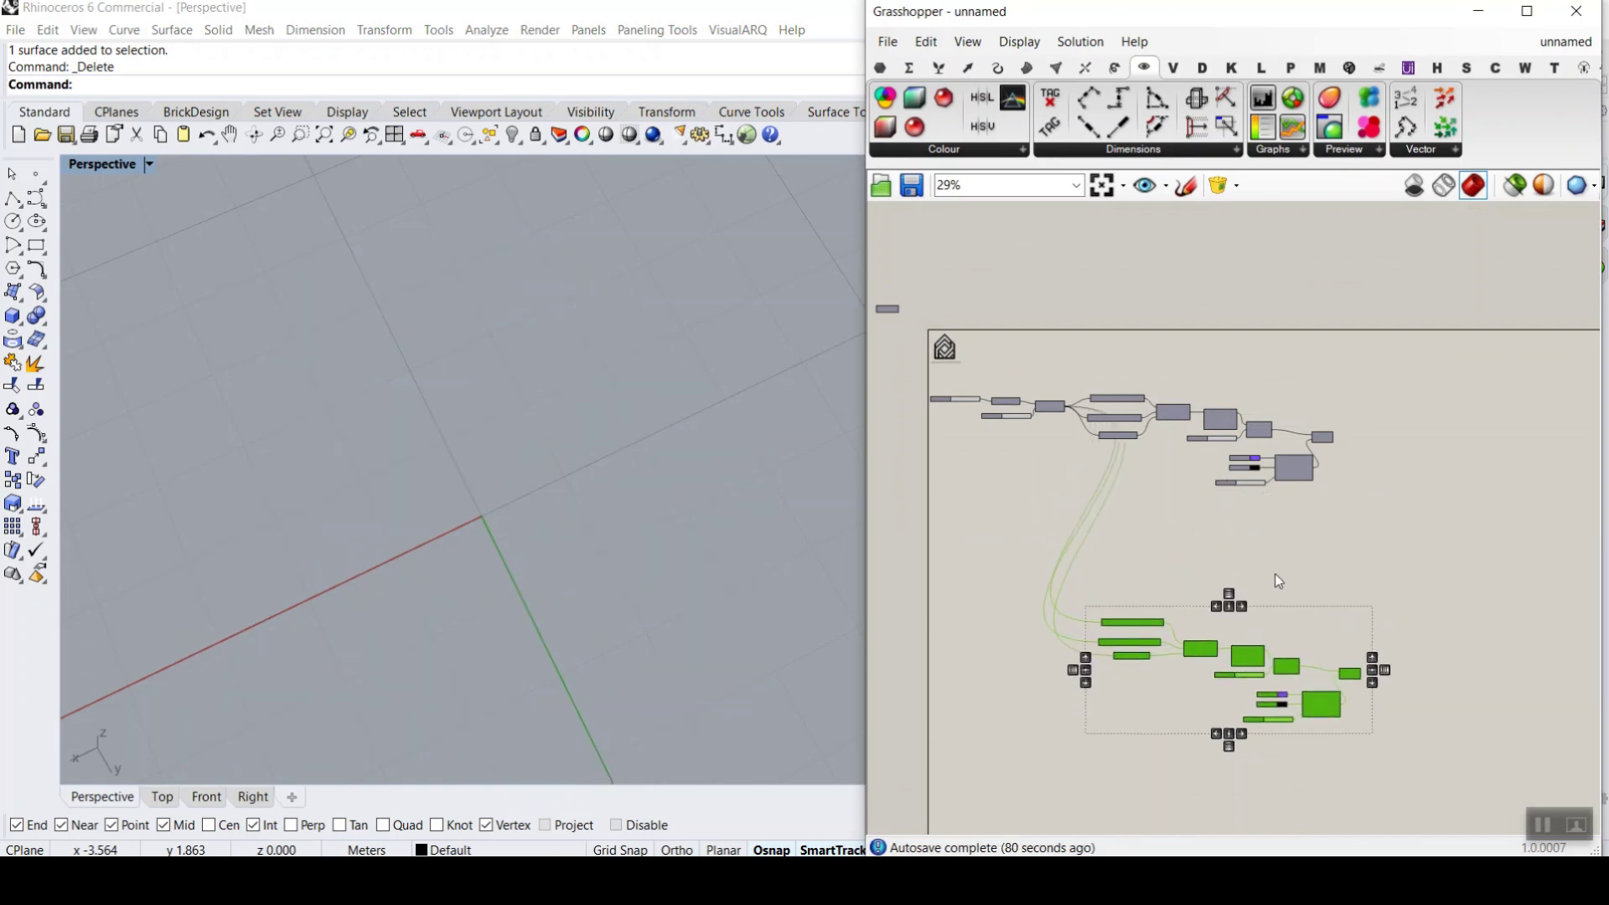
pyautogui.rightClick(1274, 573)
pyautogui.click(1325, 703)
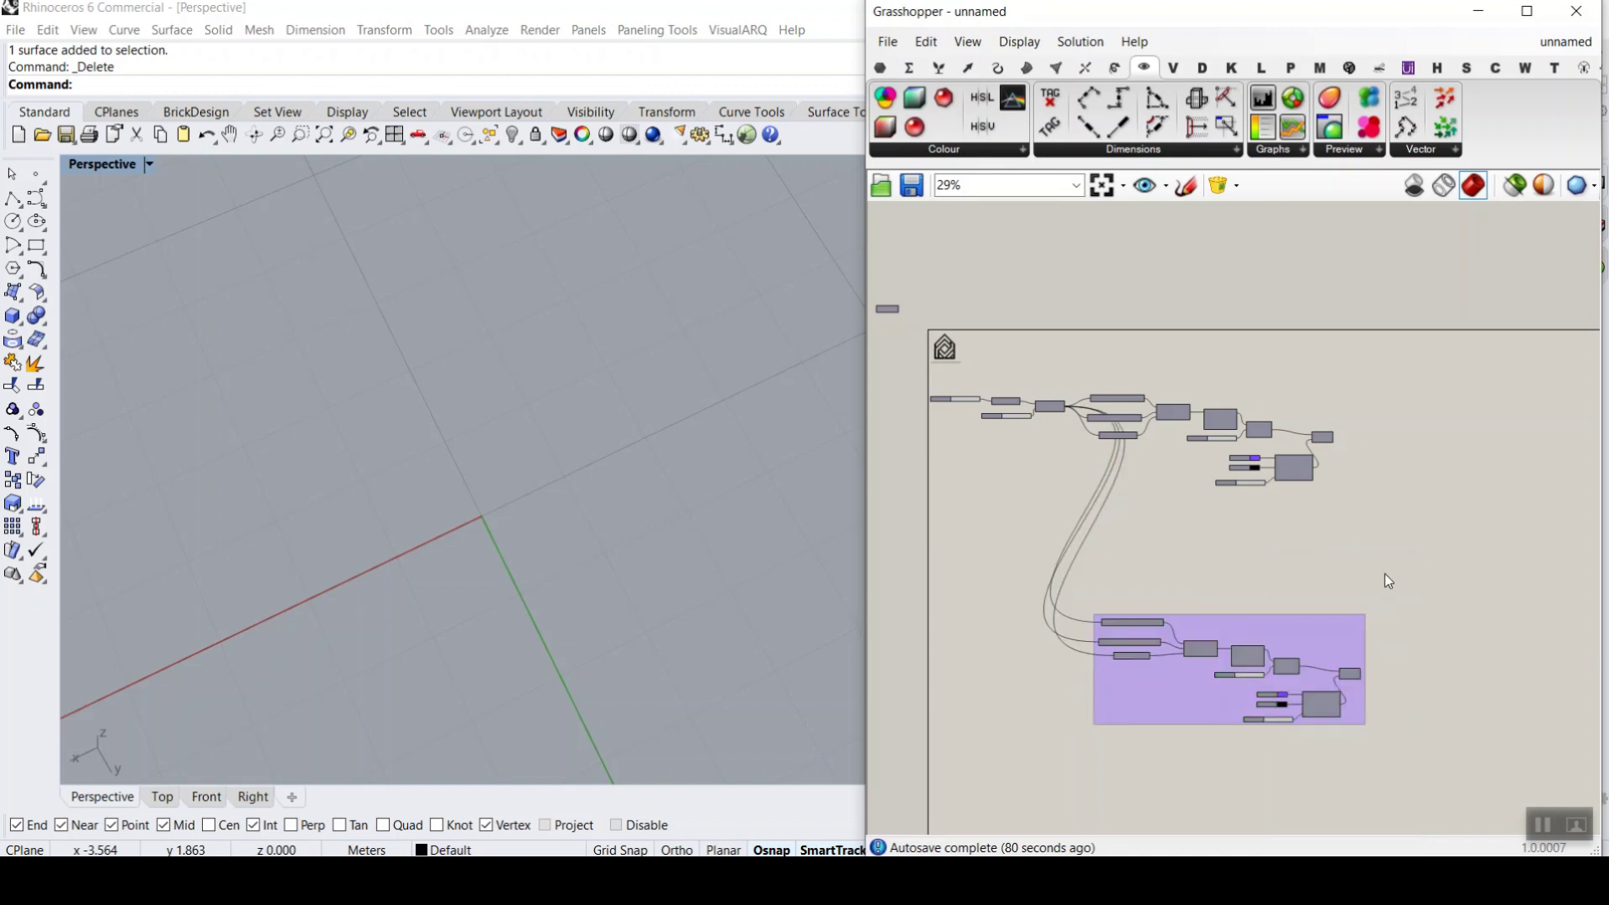
pyautogui.scroll(3, 1245, 666)
pyautogui.moveTo(1308, 618); pyautogui.dragTo(1391, 444)
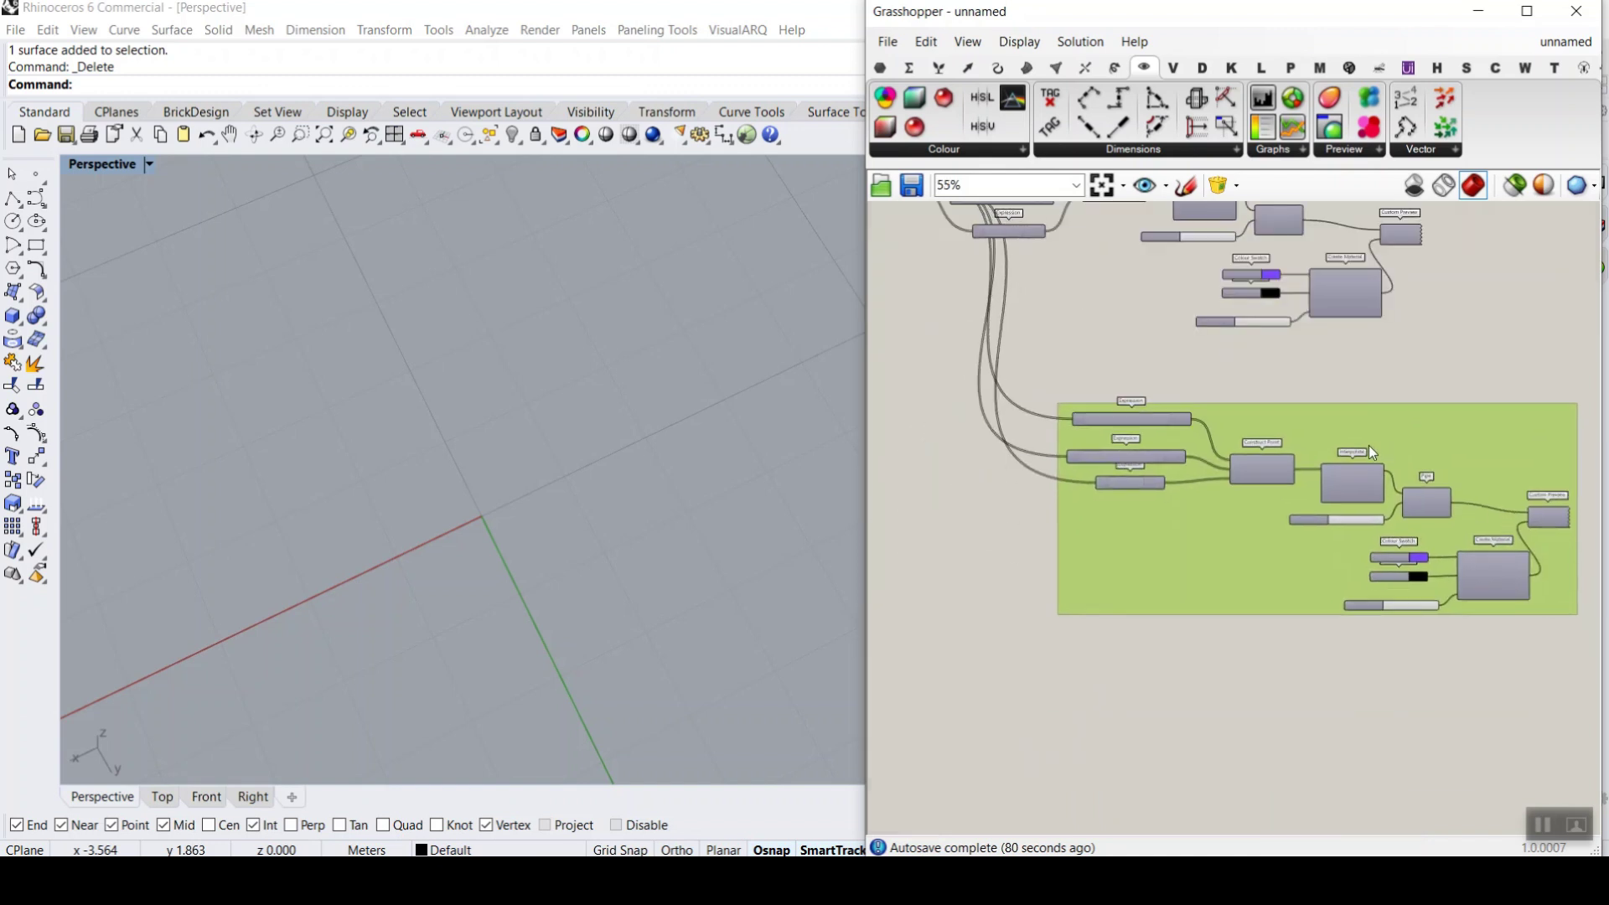
pyautogui.moveTo(1379, 430); pyautogui.dragTo(1322, 449, button='right')
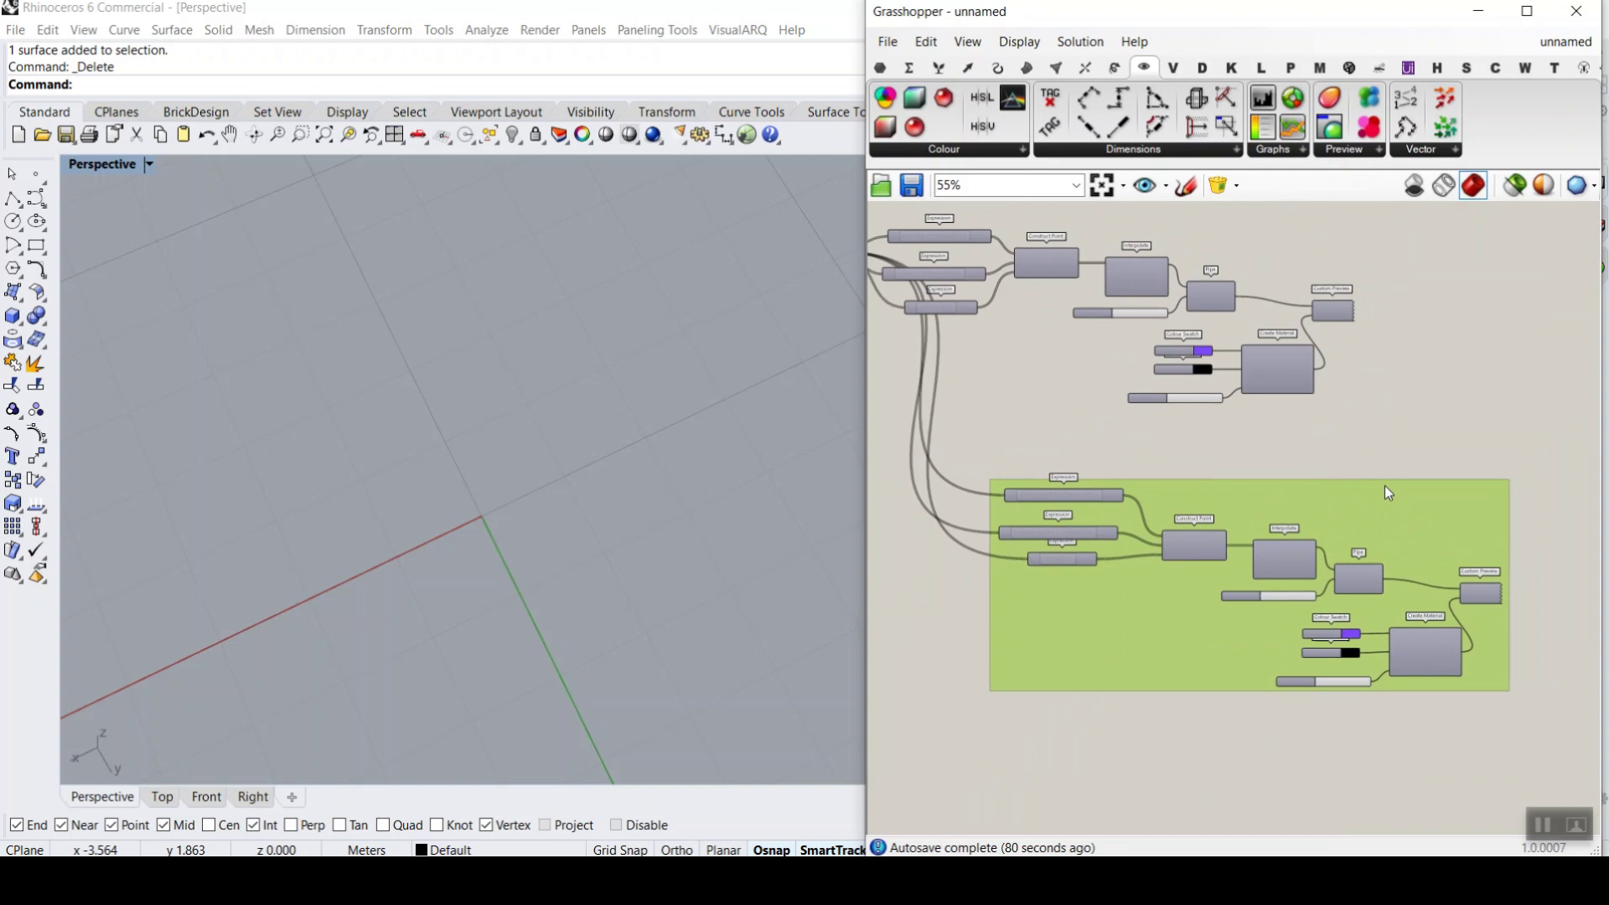
pyautogui.scroll(2, 1383, 298)
pyautogui.scroll(2, 1384, 300)
pyautogui.moveTo(1281, 395); pyautogui.dragTo(1394, 526, button='right')
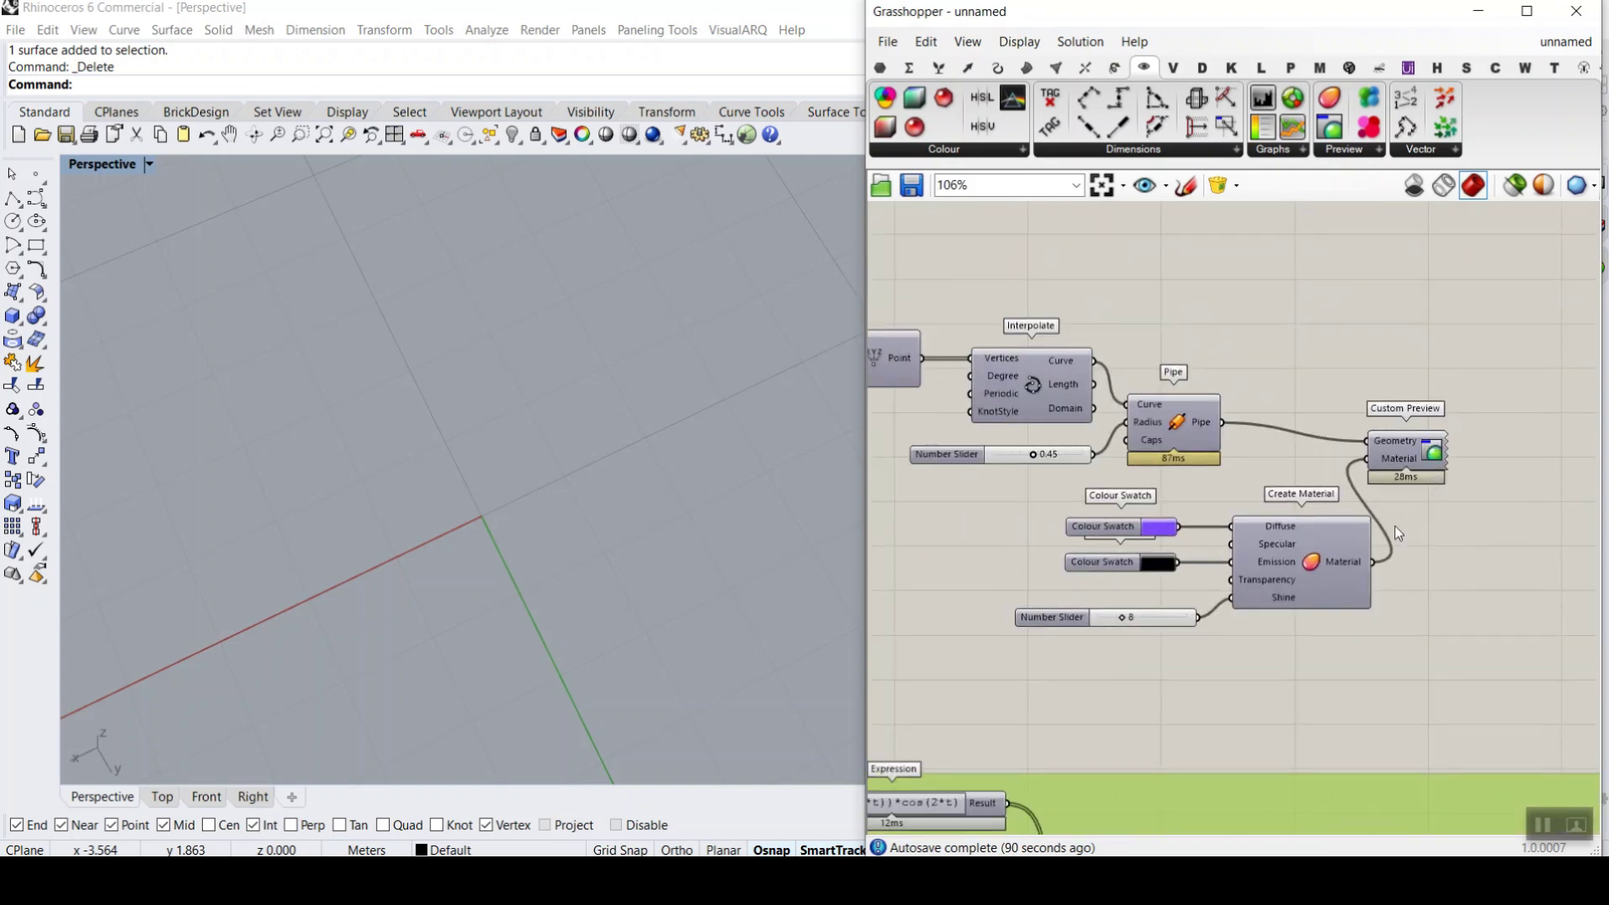
# - Turn on the preview of the upper definition's Custom Preview component and frame the purple knot in the perspective viewport
pyautogui.rightClick(1434, 451)
pyautogui.click(1449, 486)
pyautogui.moveTo(848, 490); pyautogui.dragTo(615, 484, button='right')
pyautogui.scroll(5, 617, 332)
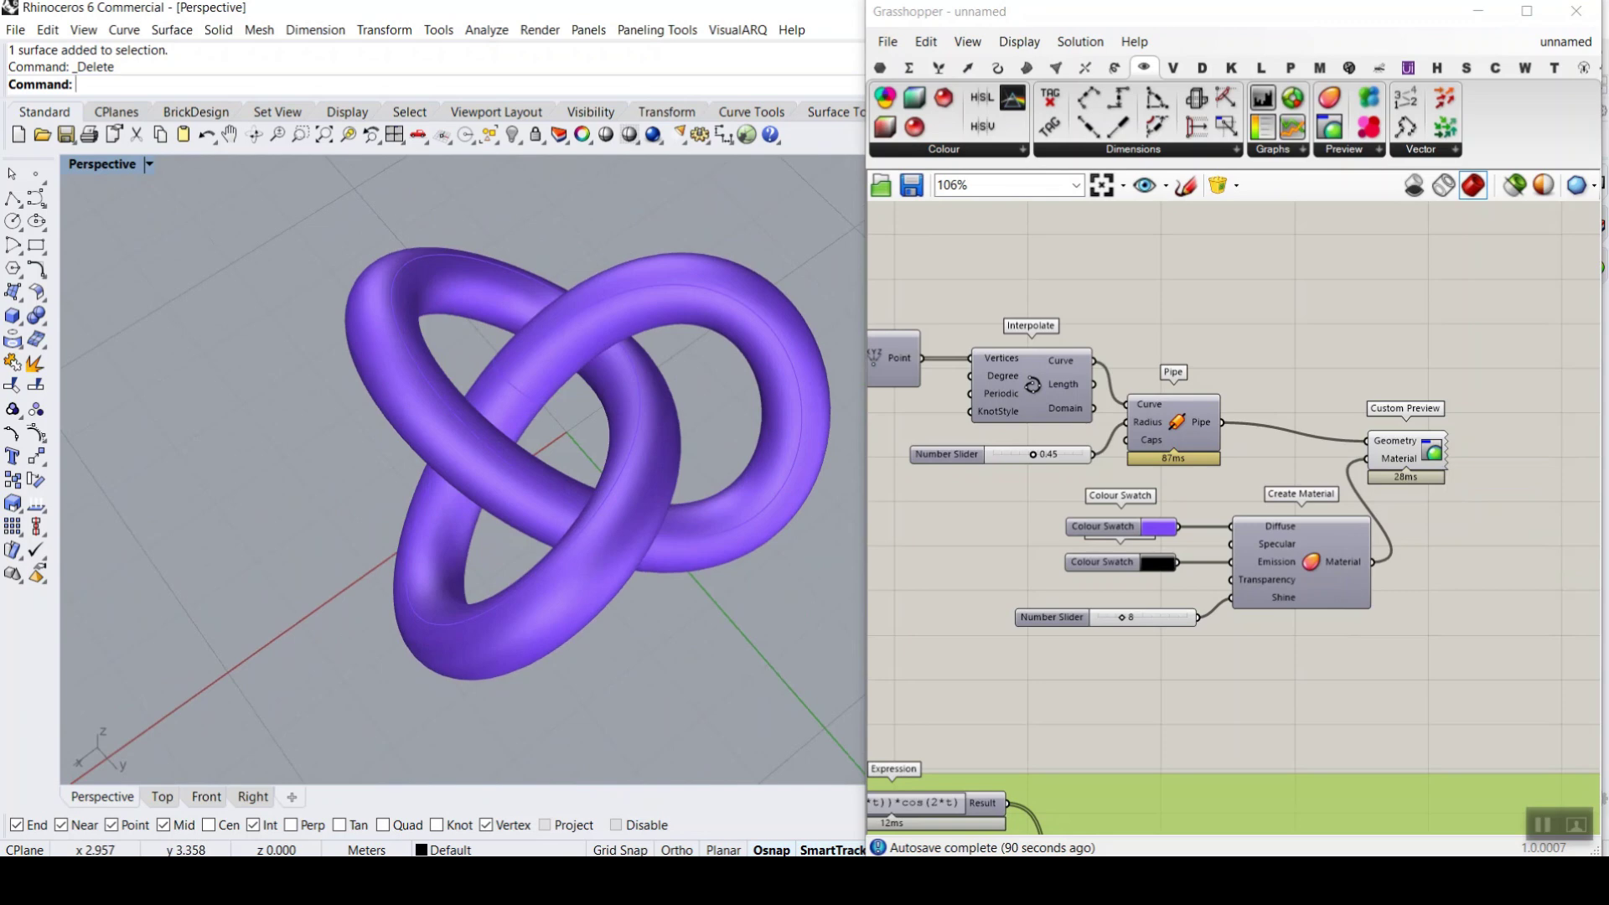
# - Check the equations on Wikipedia's Trefoil knot page and try changing the X coordinate expression to sin(t)+3*sin(3*t)
pyautogui.moveTo(651, 832)
pyautogui.click(671, 791)
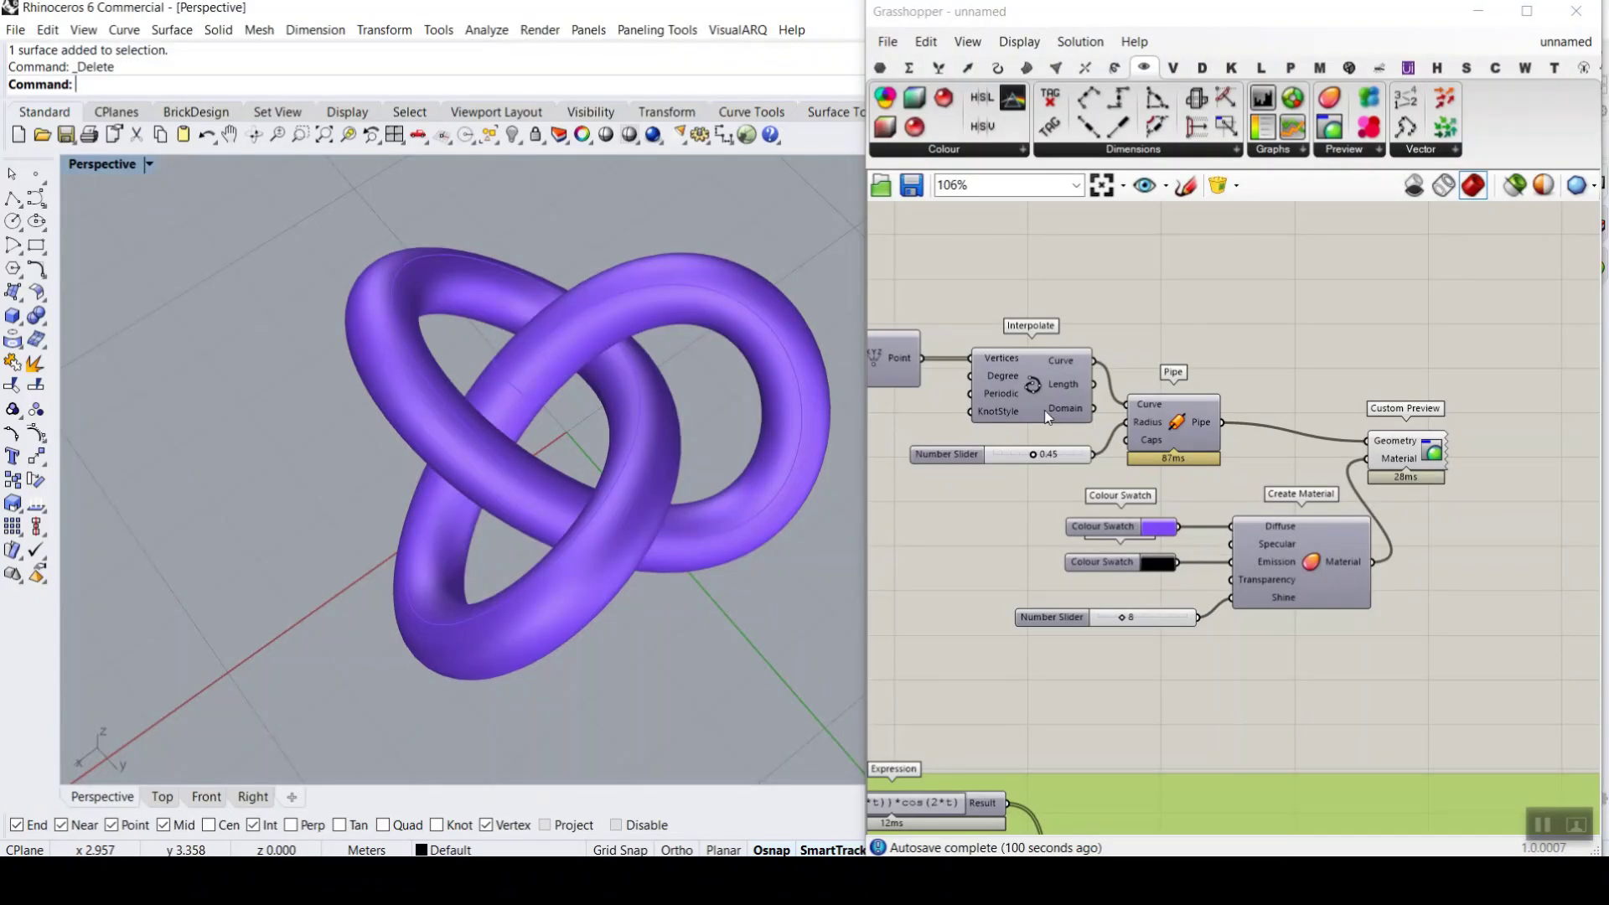
pyautogui.scroll(5, 1152, 464)
pyautogui.doubleClick(1078, 344)
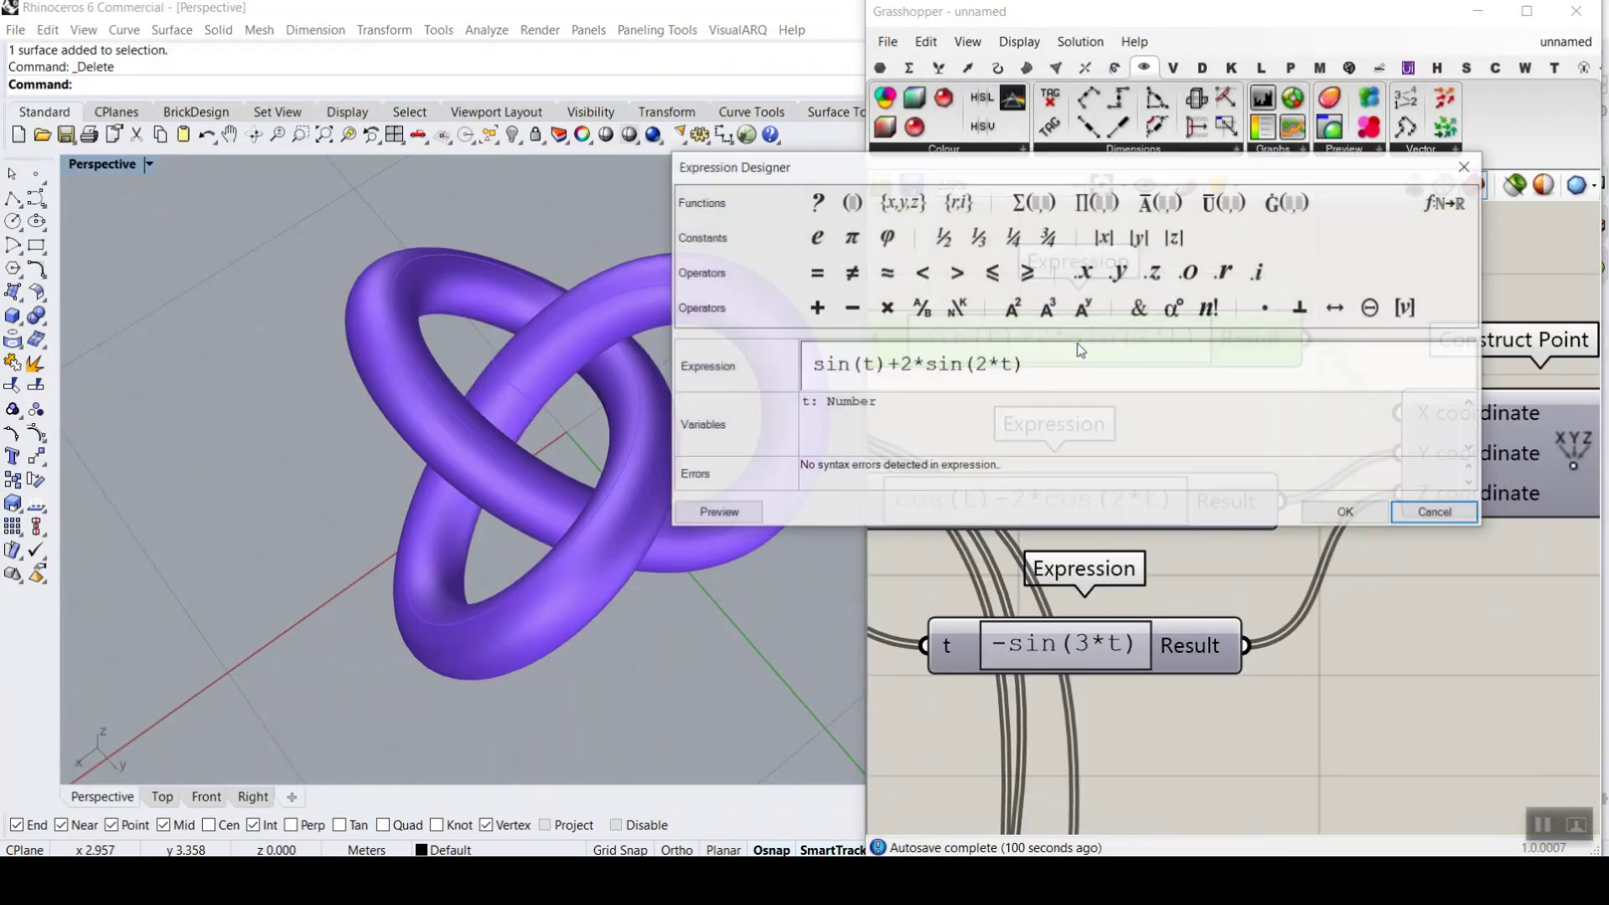
pyautogui.doubleClick(905, 365)
pyautogui.doubleClick(980, 364)
pyautogui.write('3')
pyautogui.click(1346, 513)
pyautogui.scroll(-2, 440, 426)
pyautogui.moveTo(477, 464); pyautogui.dragTo(491, 410, button='right')
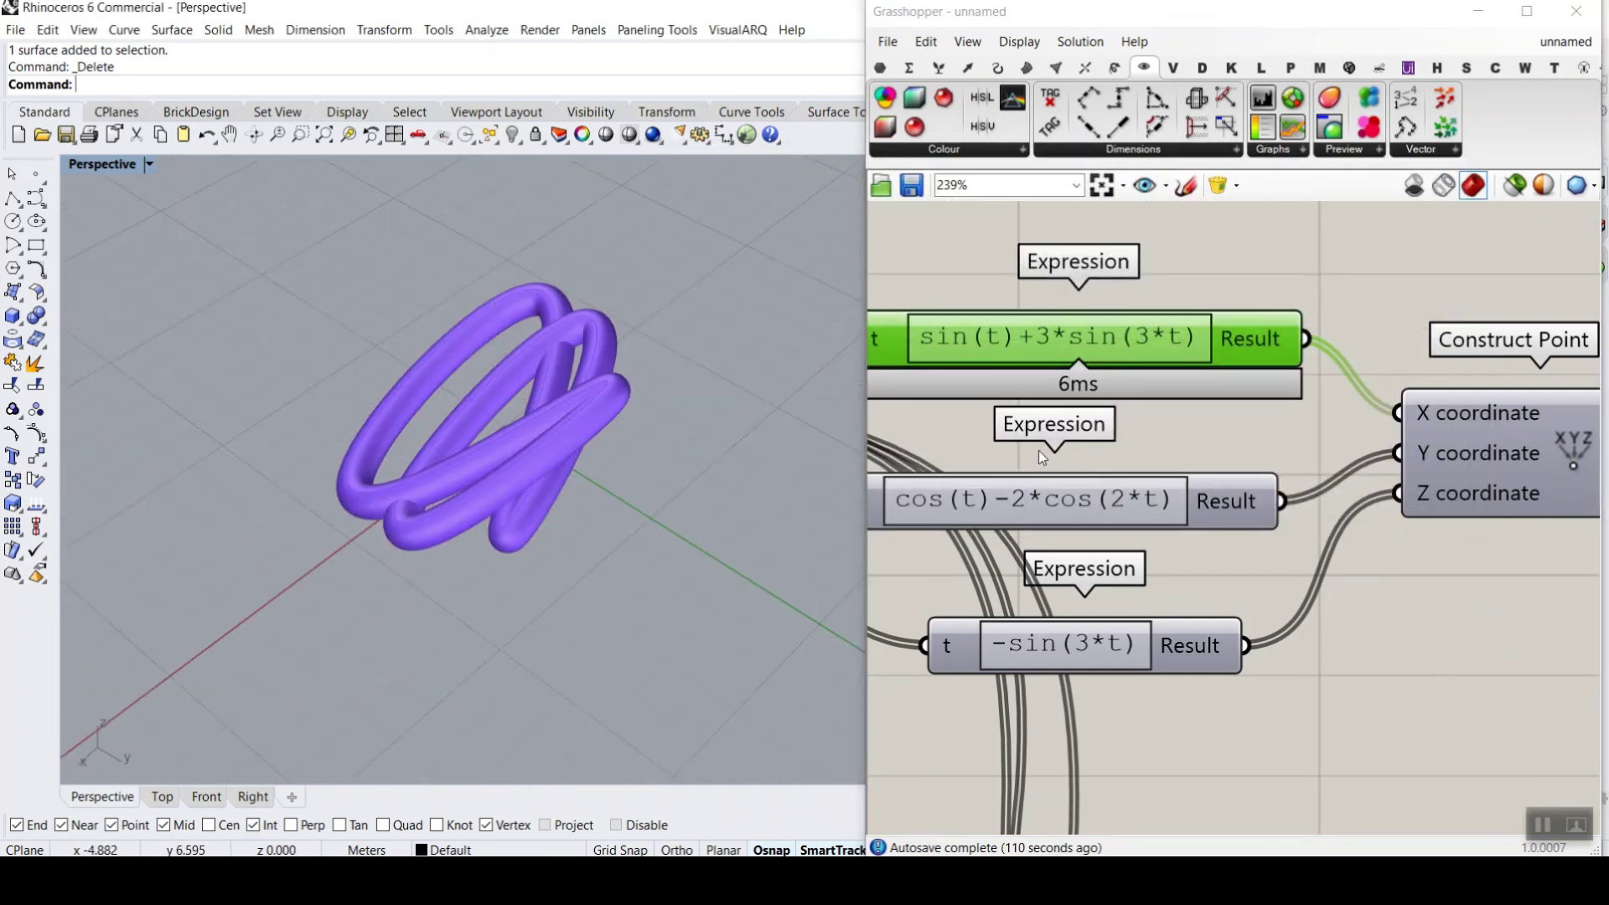
pyautogui.doubleClick(1052, 345)
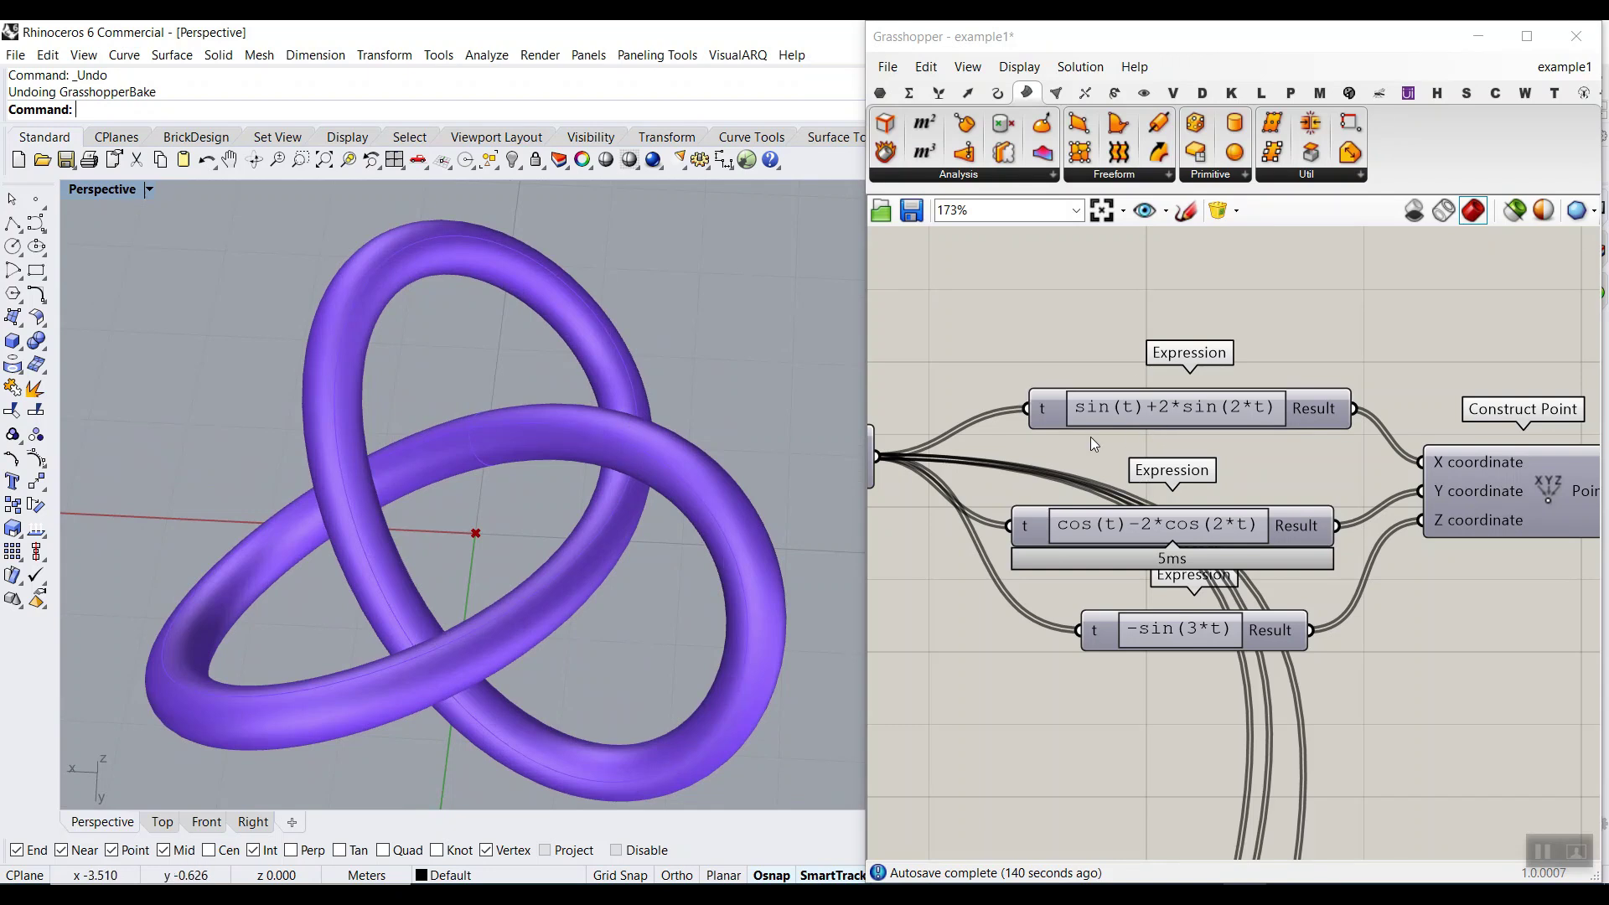
# - Add a second input named a to the X coordinate expression sin(t)+2*sin(2*t)
pyautogui.scroll(3, 1293, 420)
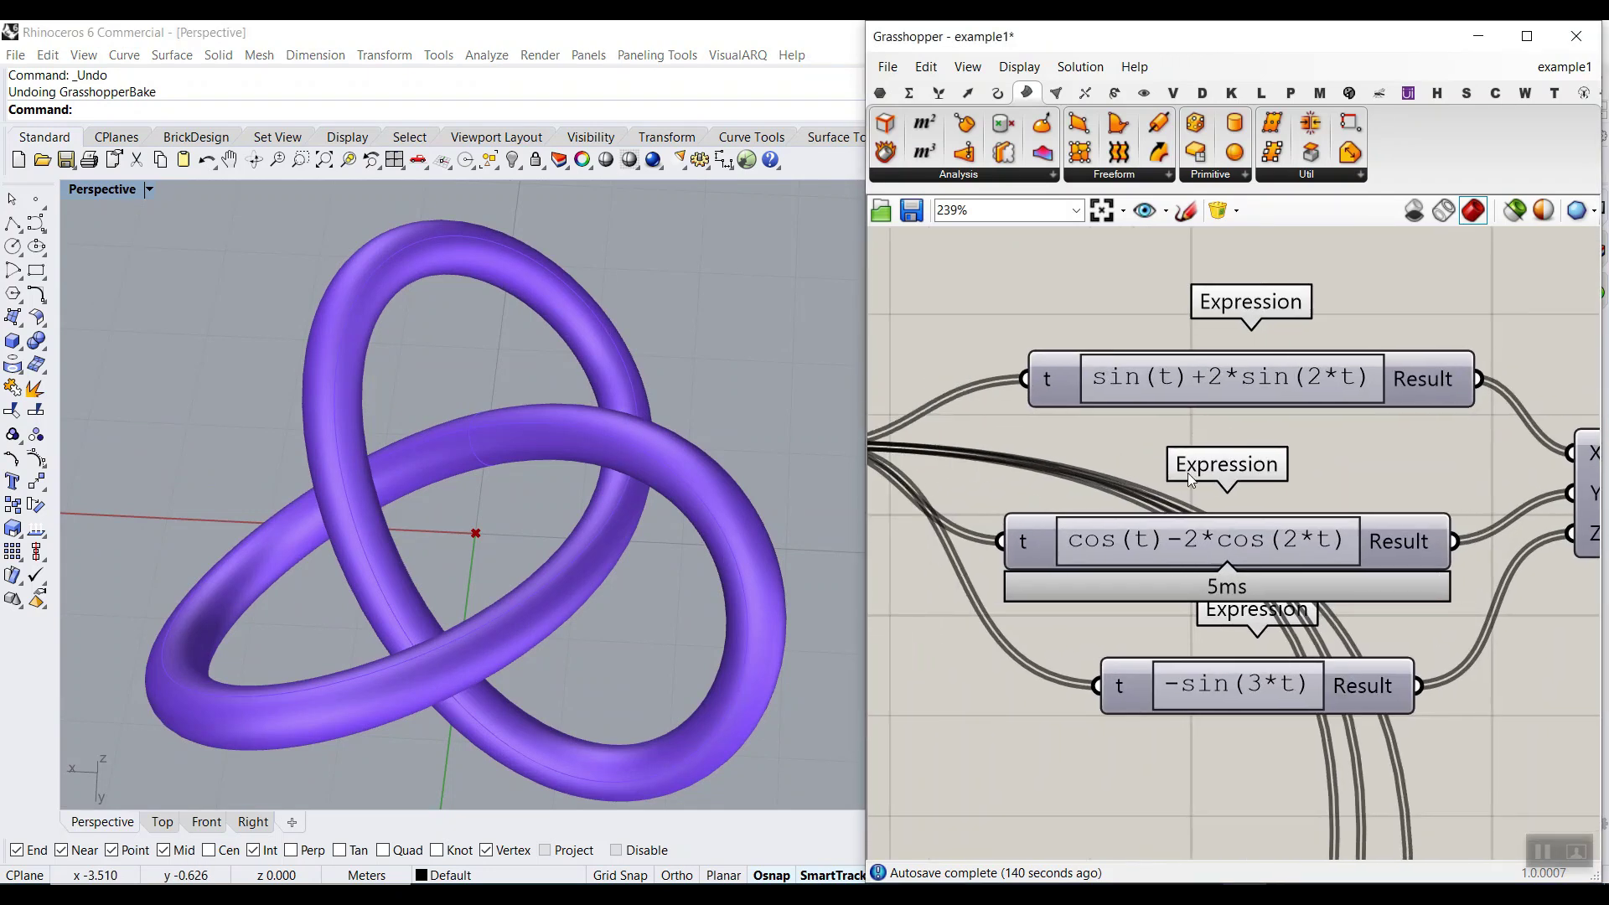
pyautogui.scroll(7, 1060, 396)
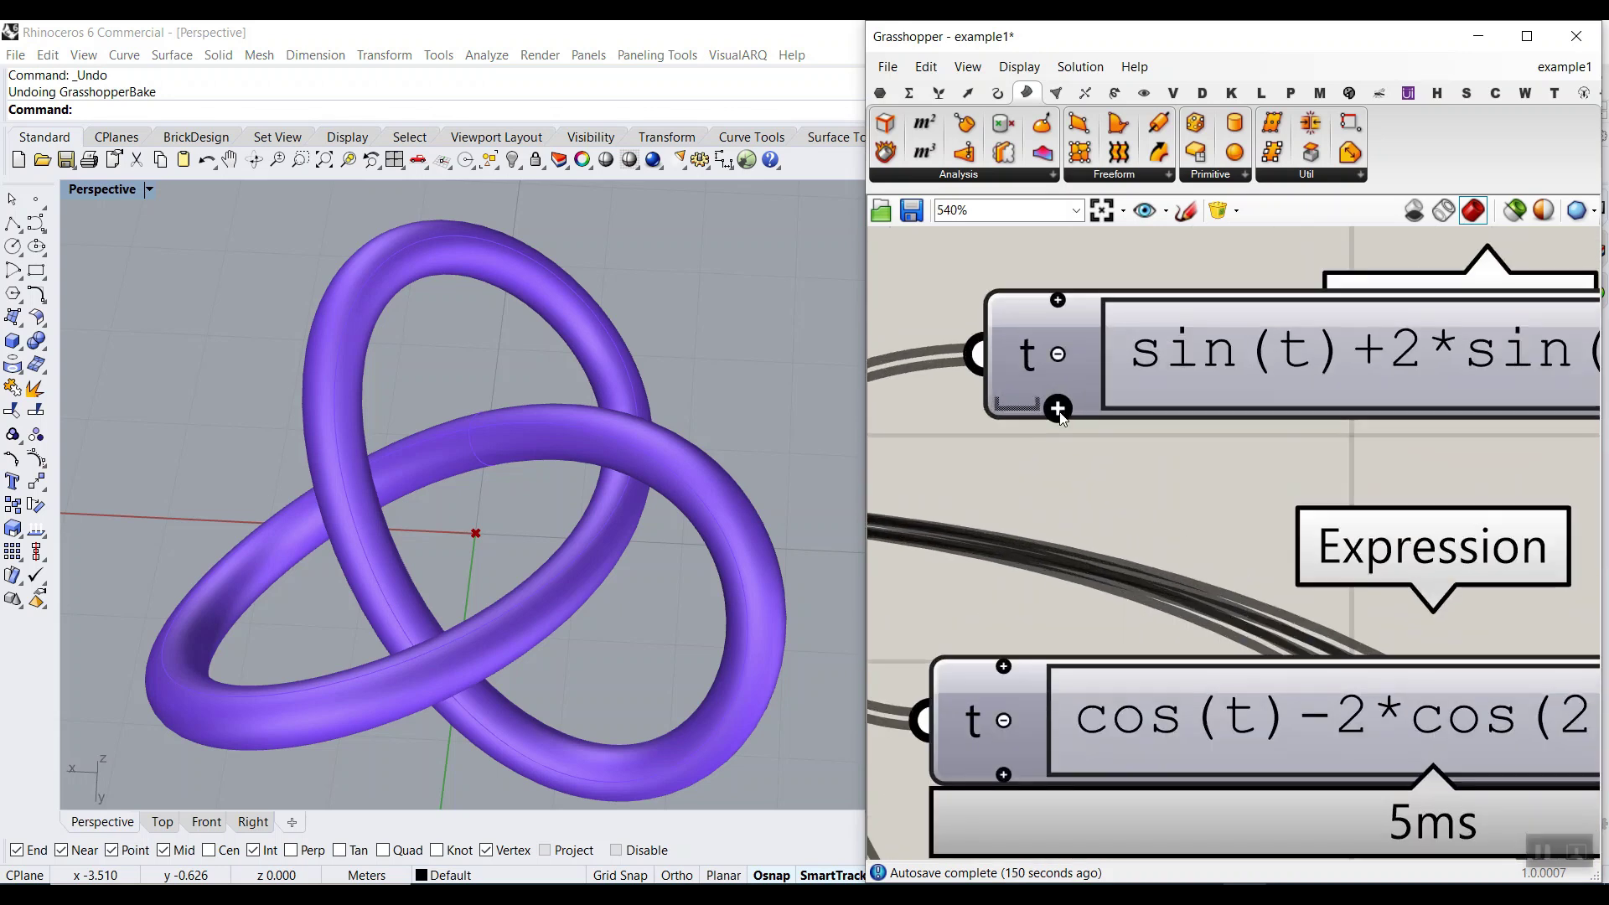
pyautogui.click(1058, 401)
pyautogui.rightClick(1021, 406)
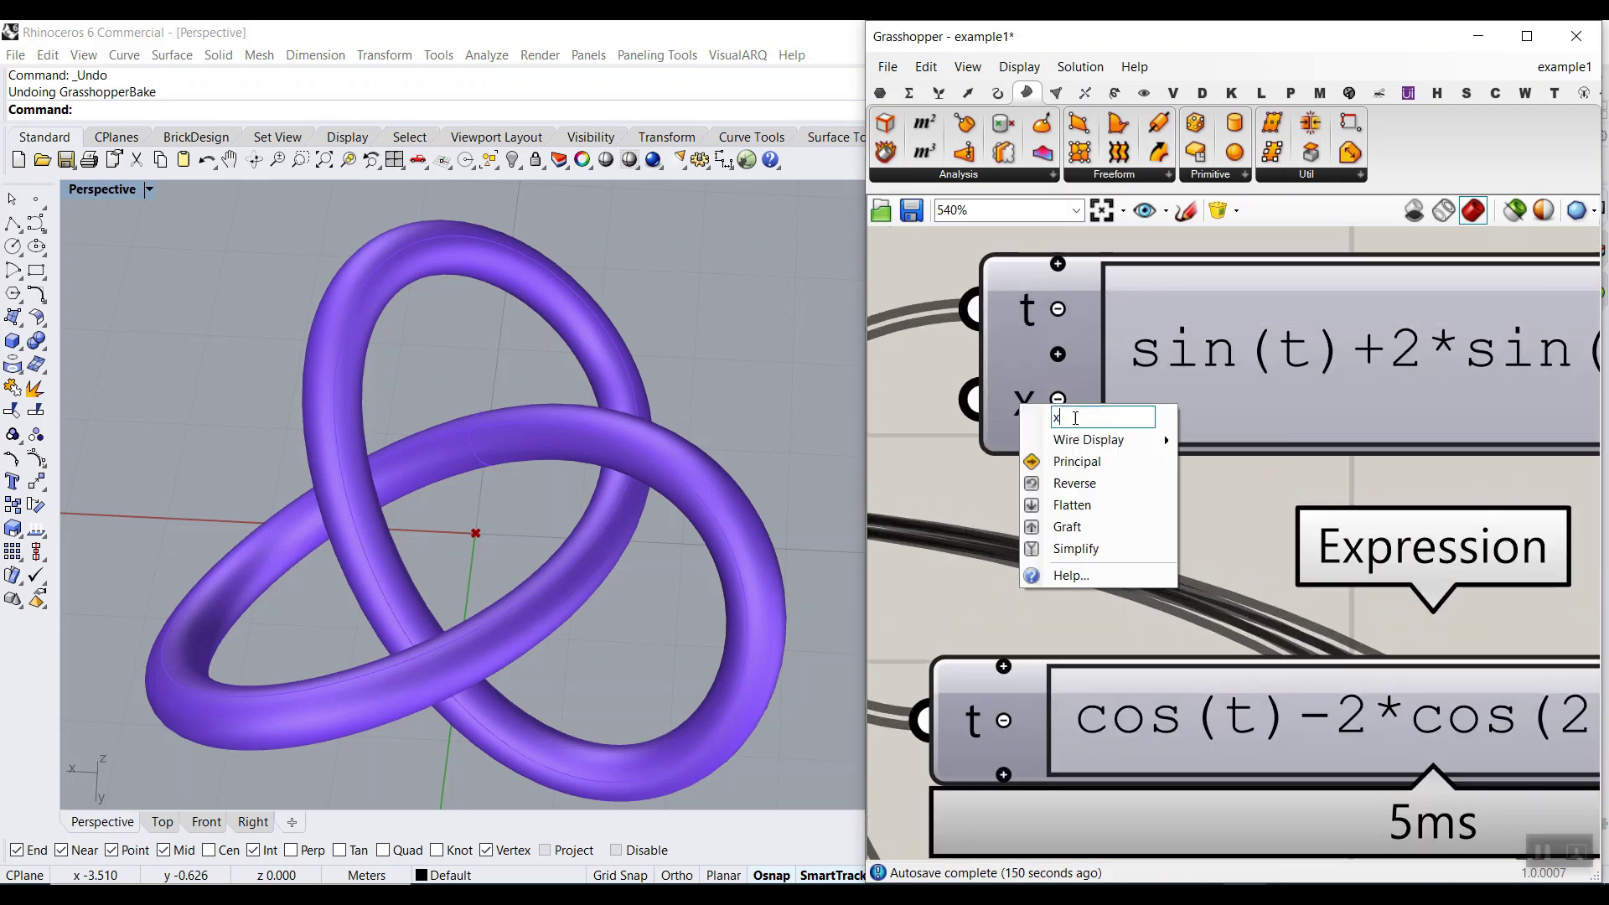
pyautogui.write('a')
pyautogui.press('Return')
# - Add a second input named a to the Y coordinate expression cos(t)-2*cos(2*t)
pyautogui.moveTo(1002, 495); pyautogui.dragTo(965, 361, button='right')
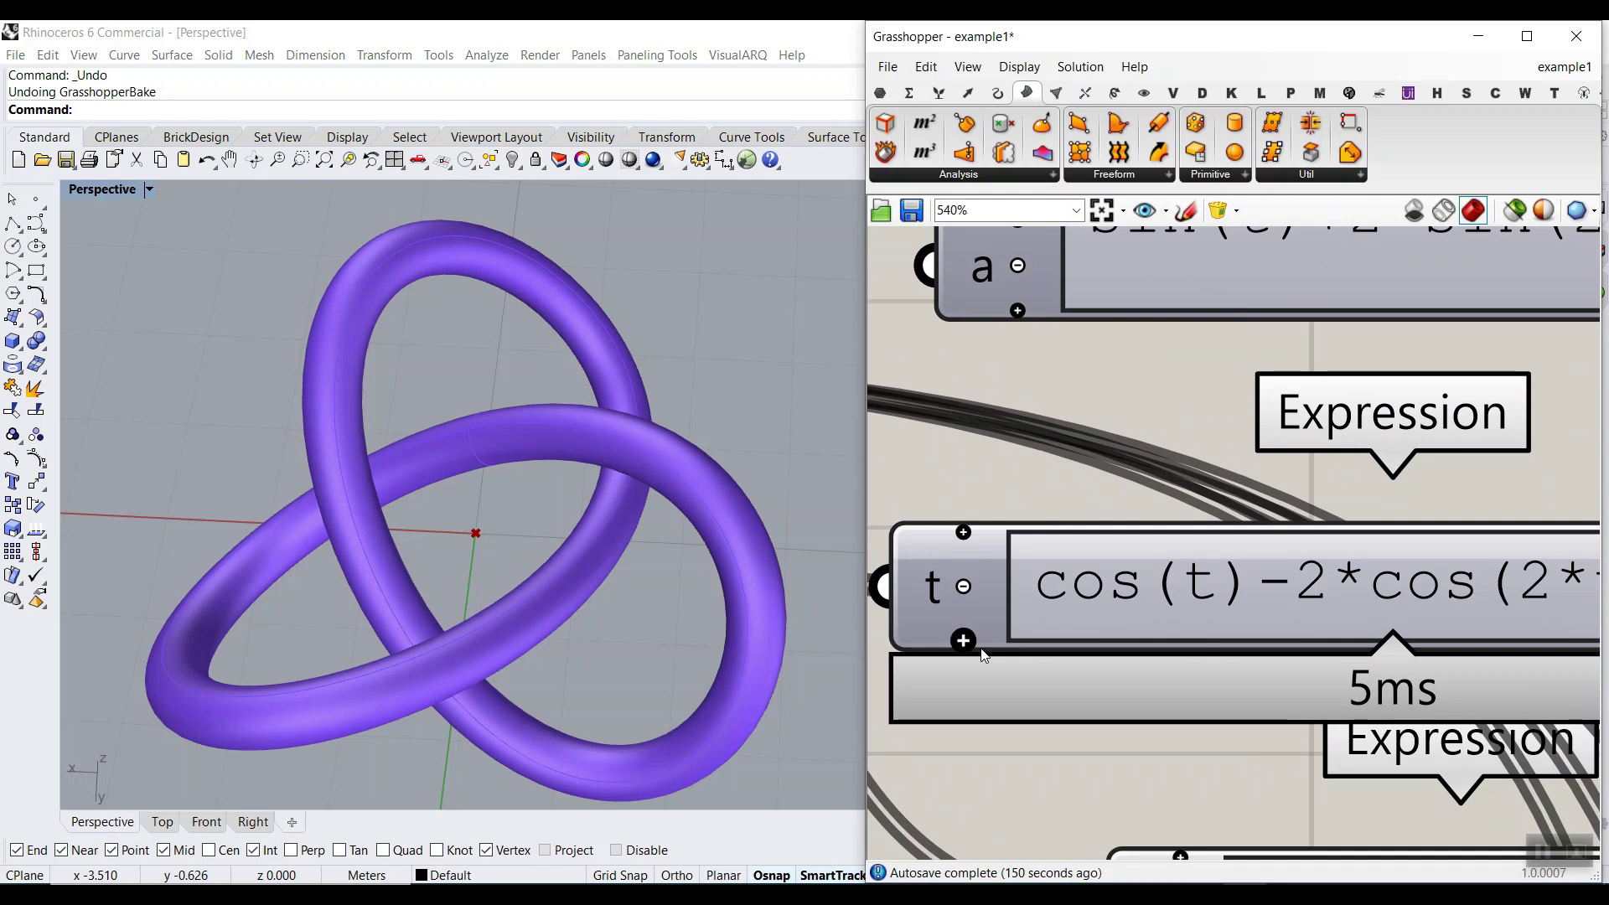
pyautogui.click(963, 645)
pyautogui.rightClick(930, 634)
pyautogui.write('a')
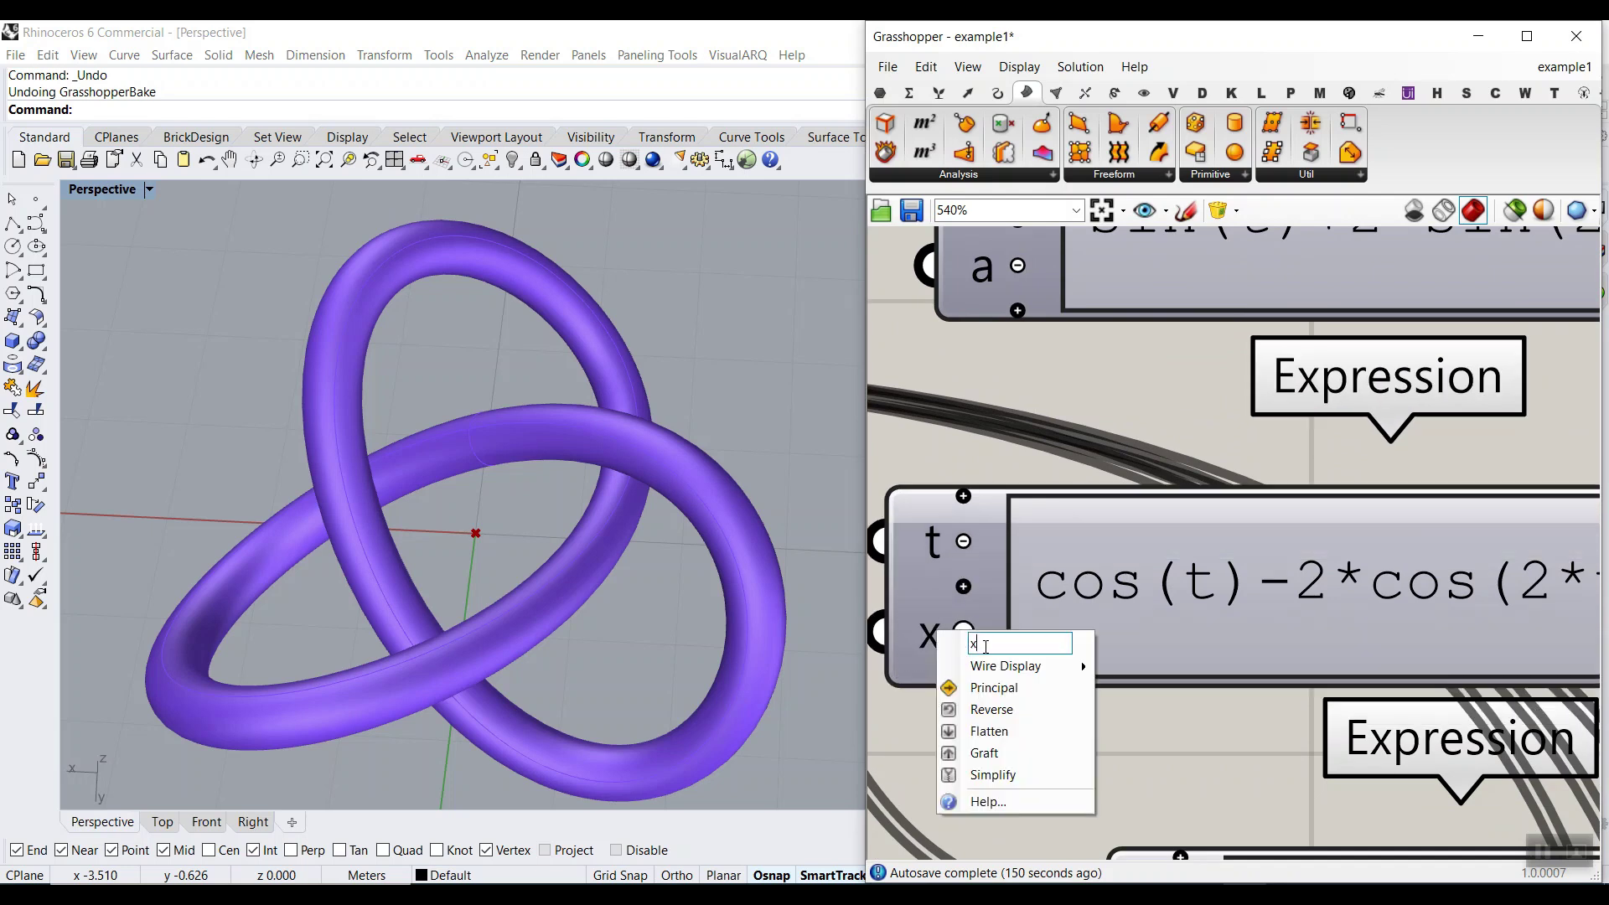
pyautogui.press('Return')
# - Add a second input named a to the Z coordinate expression -sin(3*t)
pyautogui.moveTo(1012, 441); pyautogui.dragTo(1027, 417, button='right')
pyautogui.scroll(-3, 1056, 427)
pyautogui.scroll(3, 1161, 640)
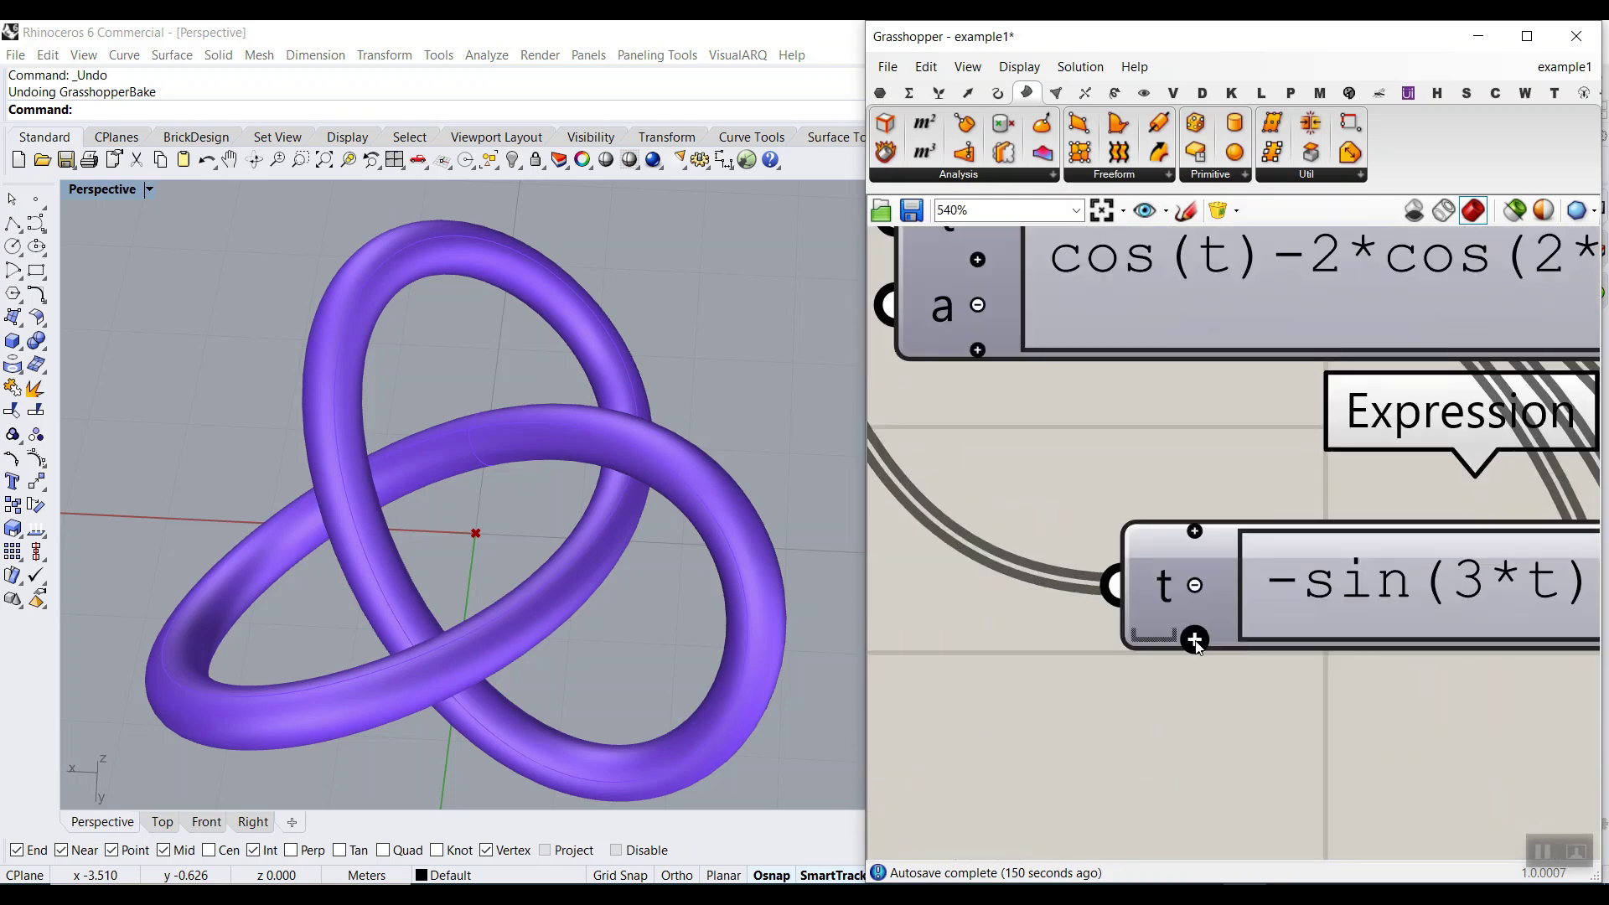
pyautogui.rightClick(1161, 640)
pyautogui.write('a')
pyautogui.press('Return')
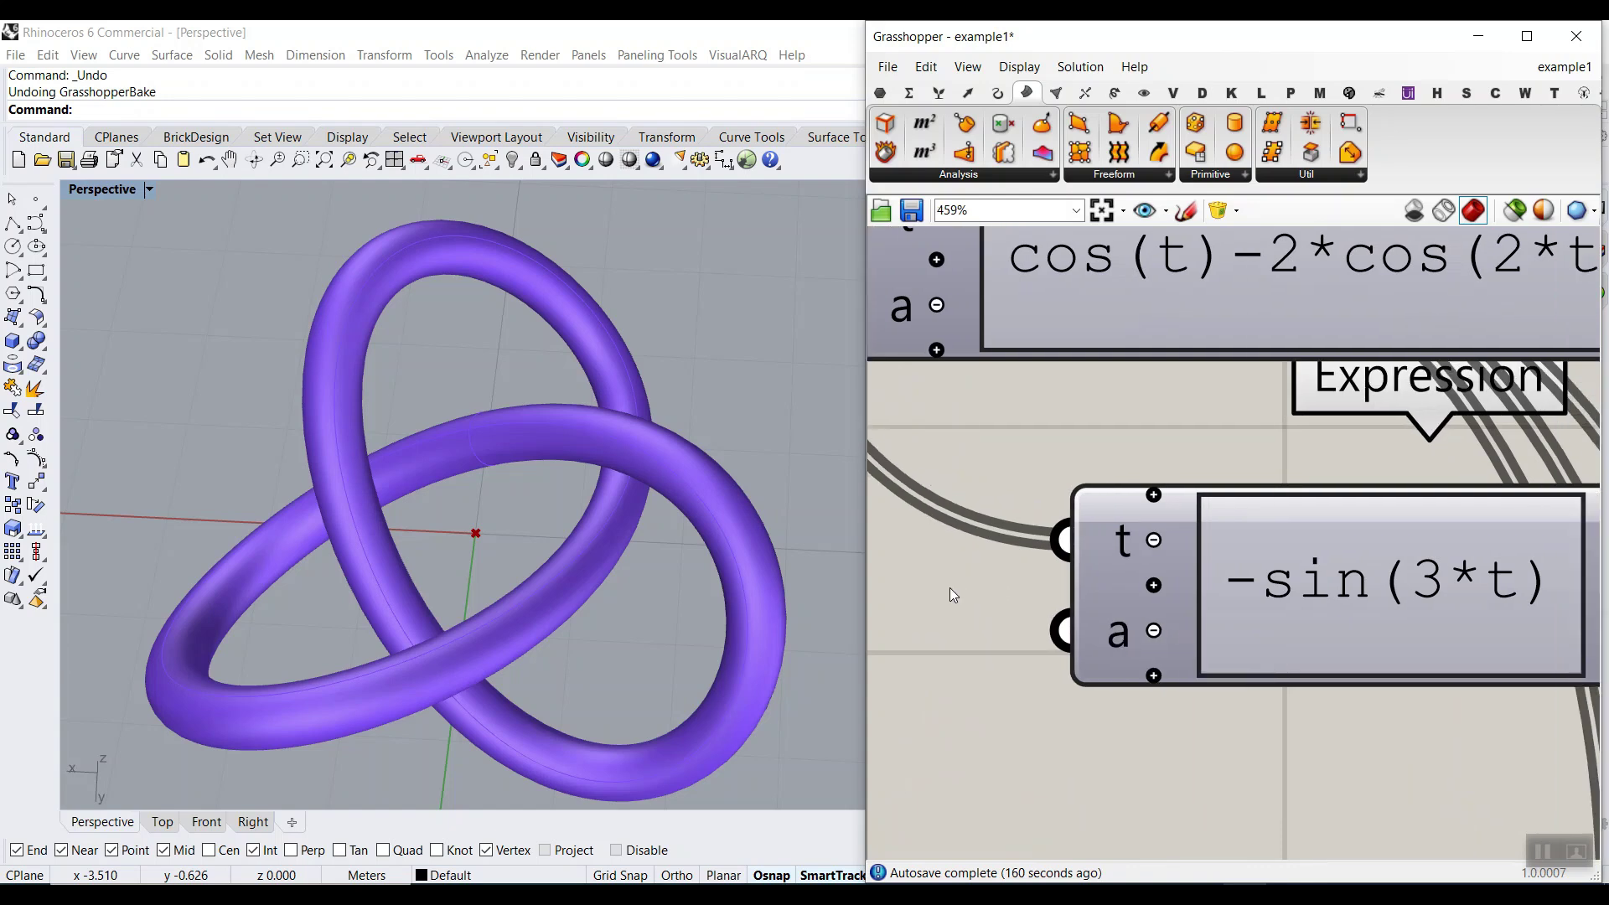
pyautogui.scroll(-3, 1132, 490)
pyautogui.scroll(2, 1159, 405)
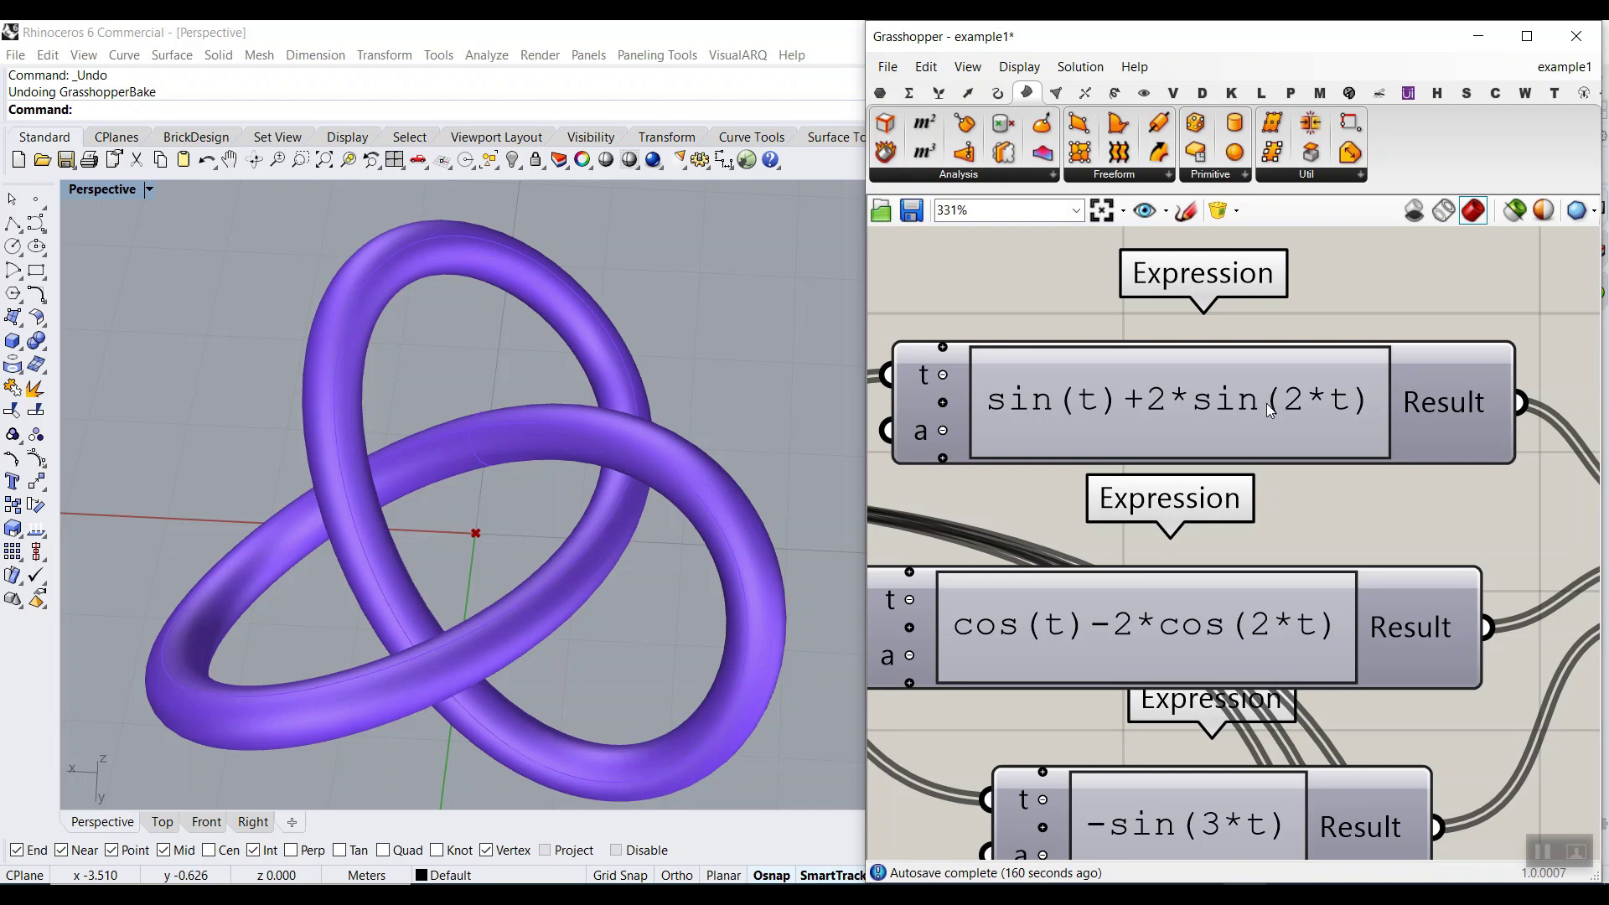
# - Create a number slider ranging from 2 to 5 below the Range component and rename it a
pyautogui.moveTo(1162, 663); pyautogui.dragTo(1157, 450, button='right')
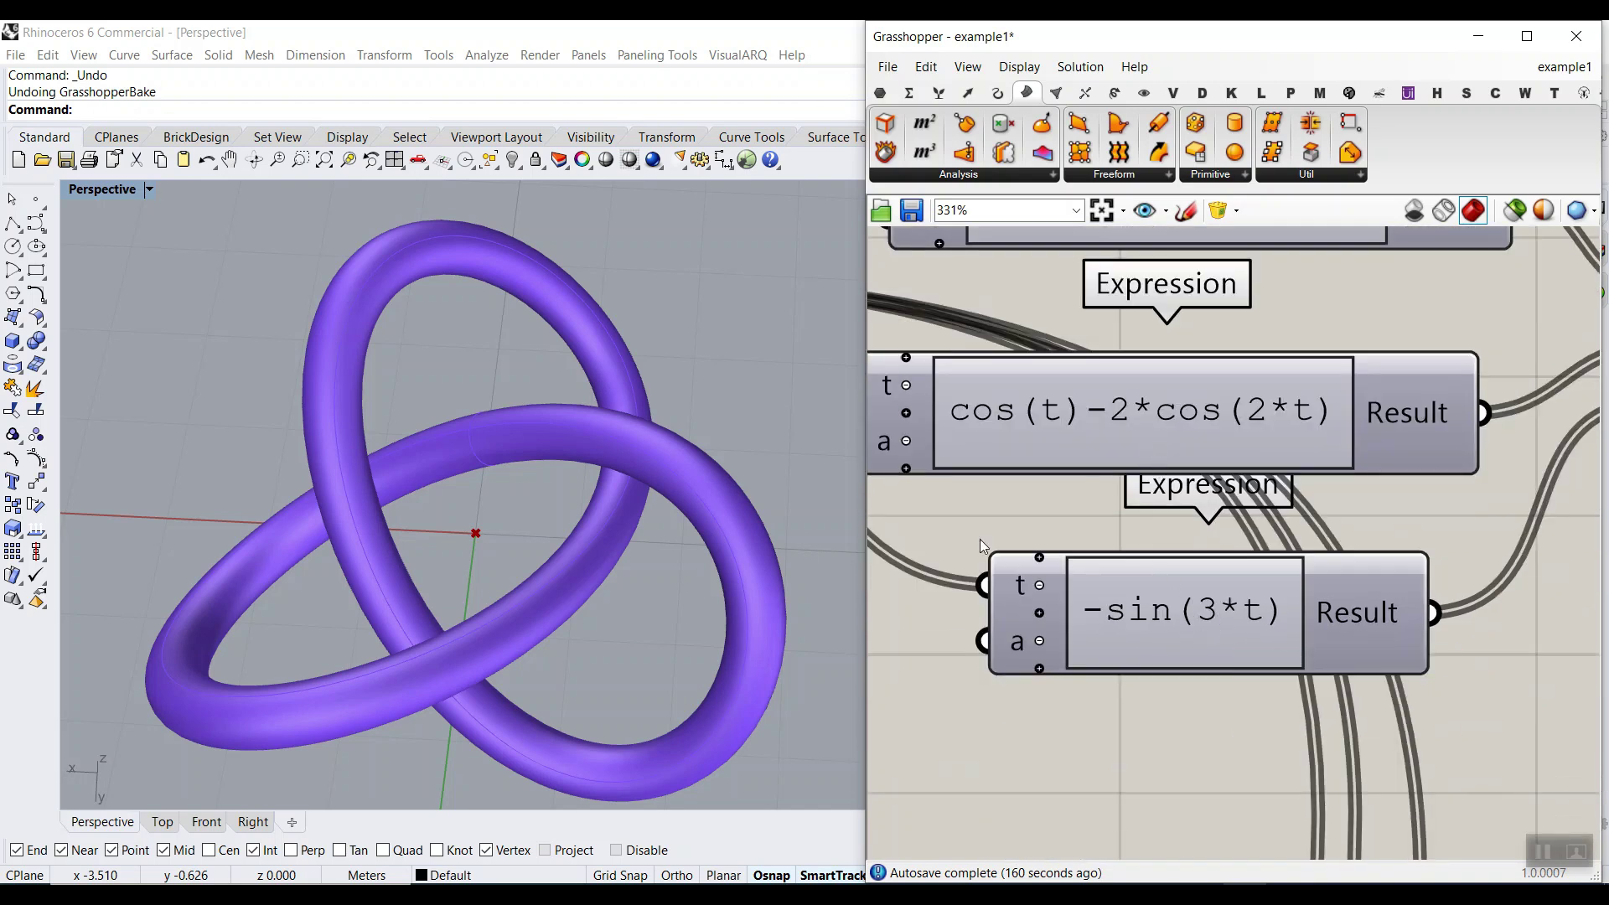
pyautogui.moveTo(979, 540); pyautogui.dragTo(1230, 595, button='right')
pyautogui.scroll(-2, 1230, 596)
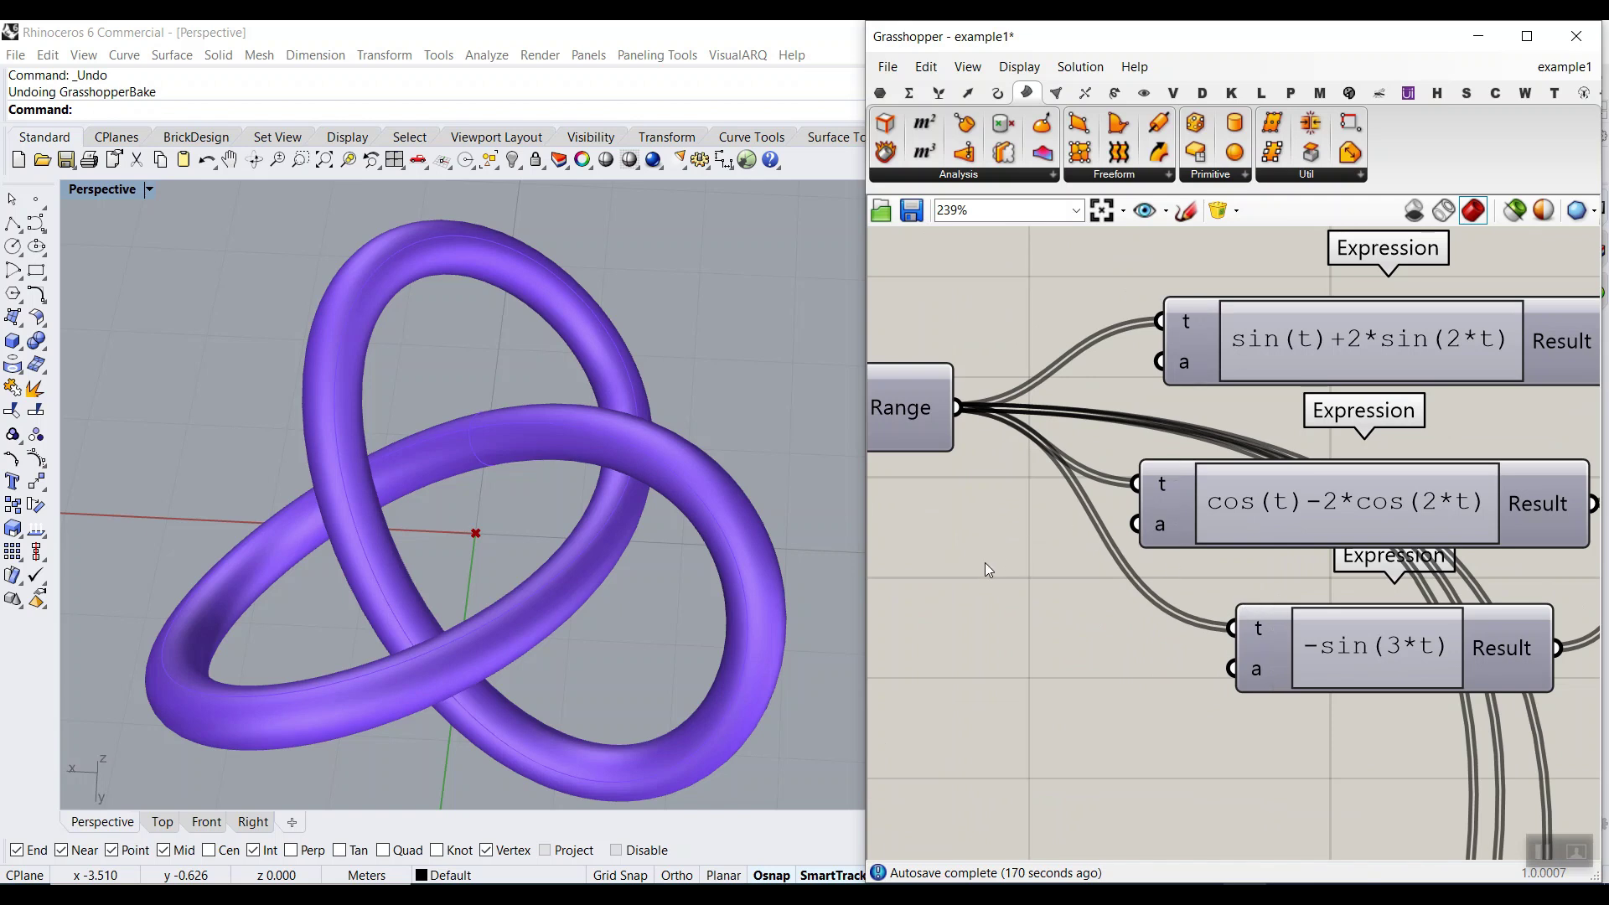
pyautogui.doubleClick(944, 549)
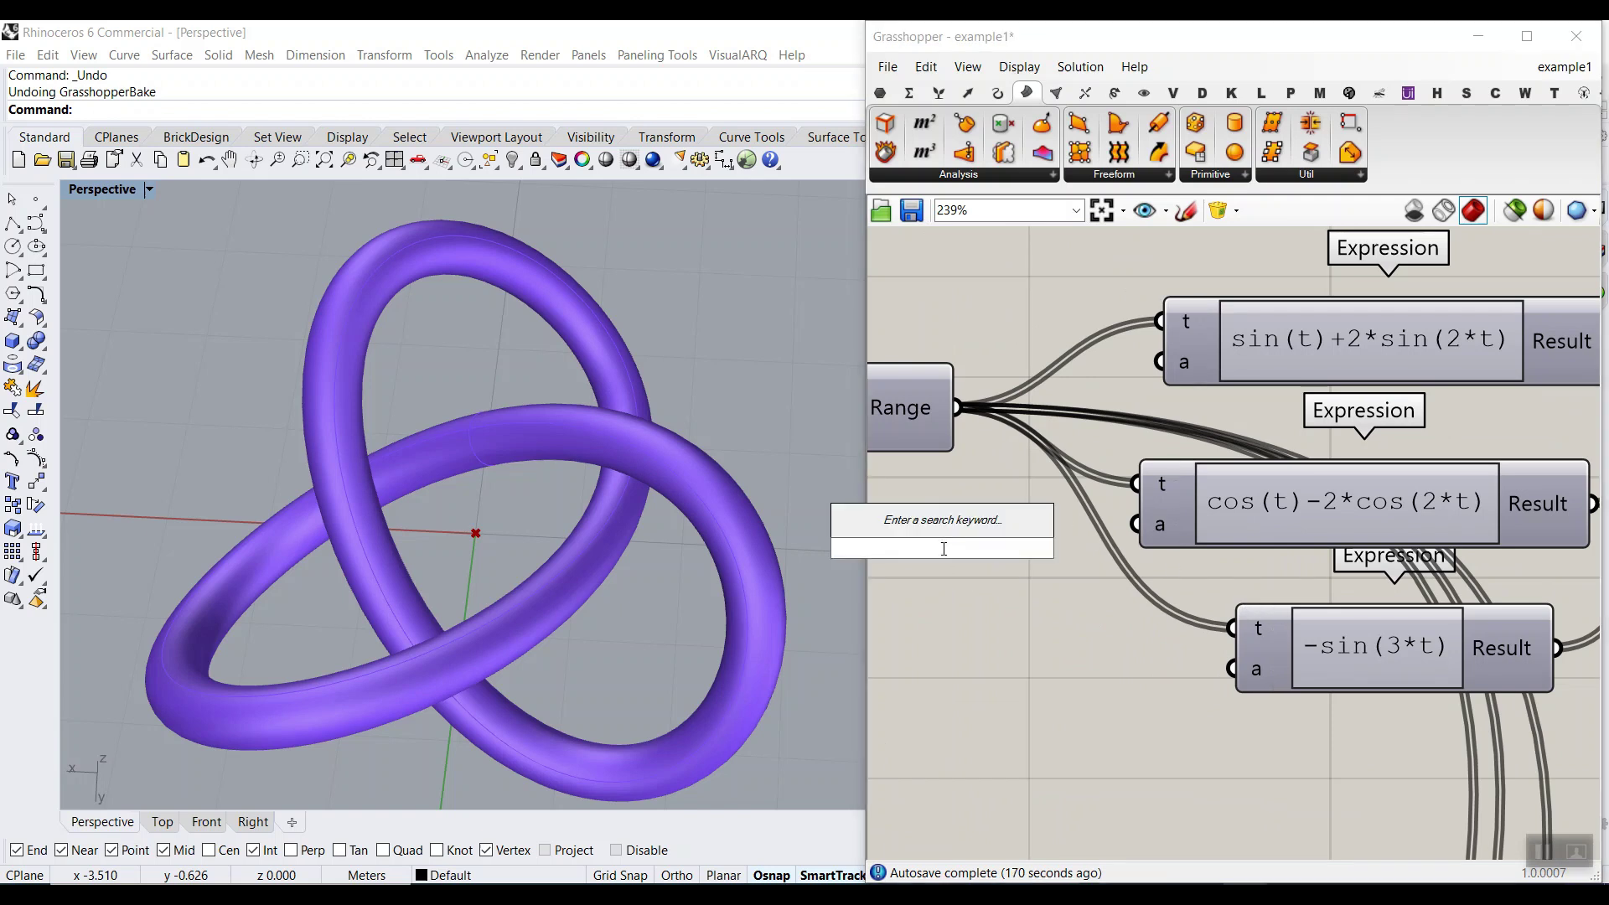
pyautogui.write('2..')
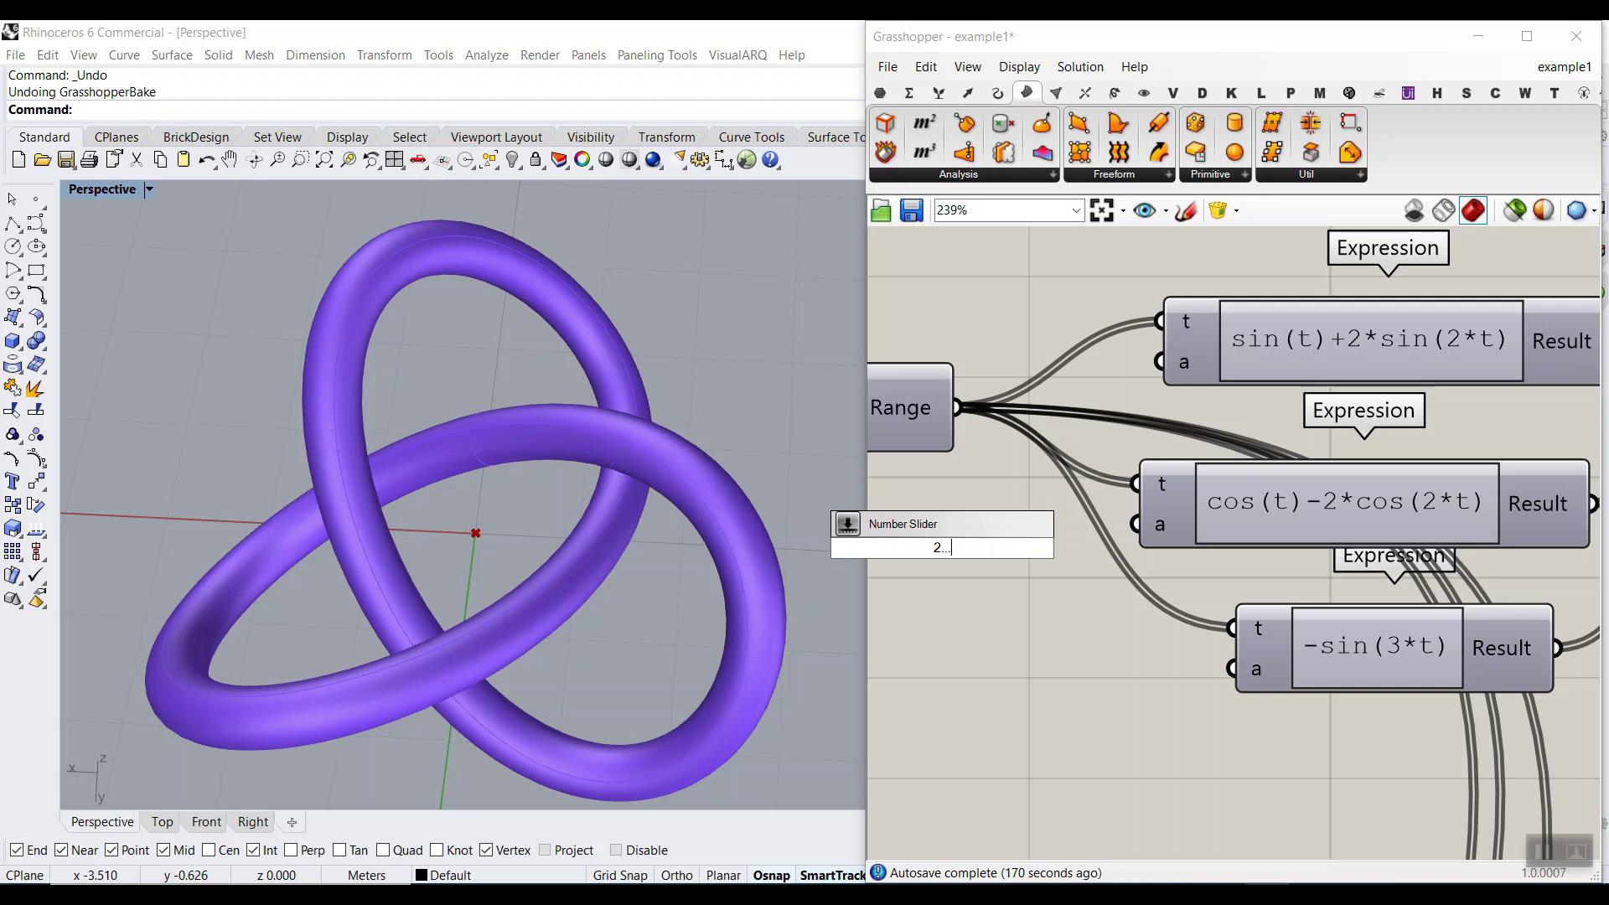
pyautogui.press('Return')
pyautogui.rightClick(991, 564)
pyautogui.moveTo(1106, 580); pyautogui.dragTo(1027, 579)
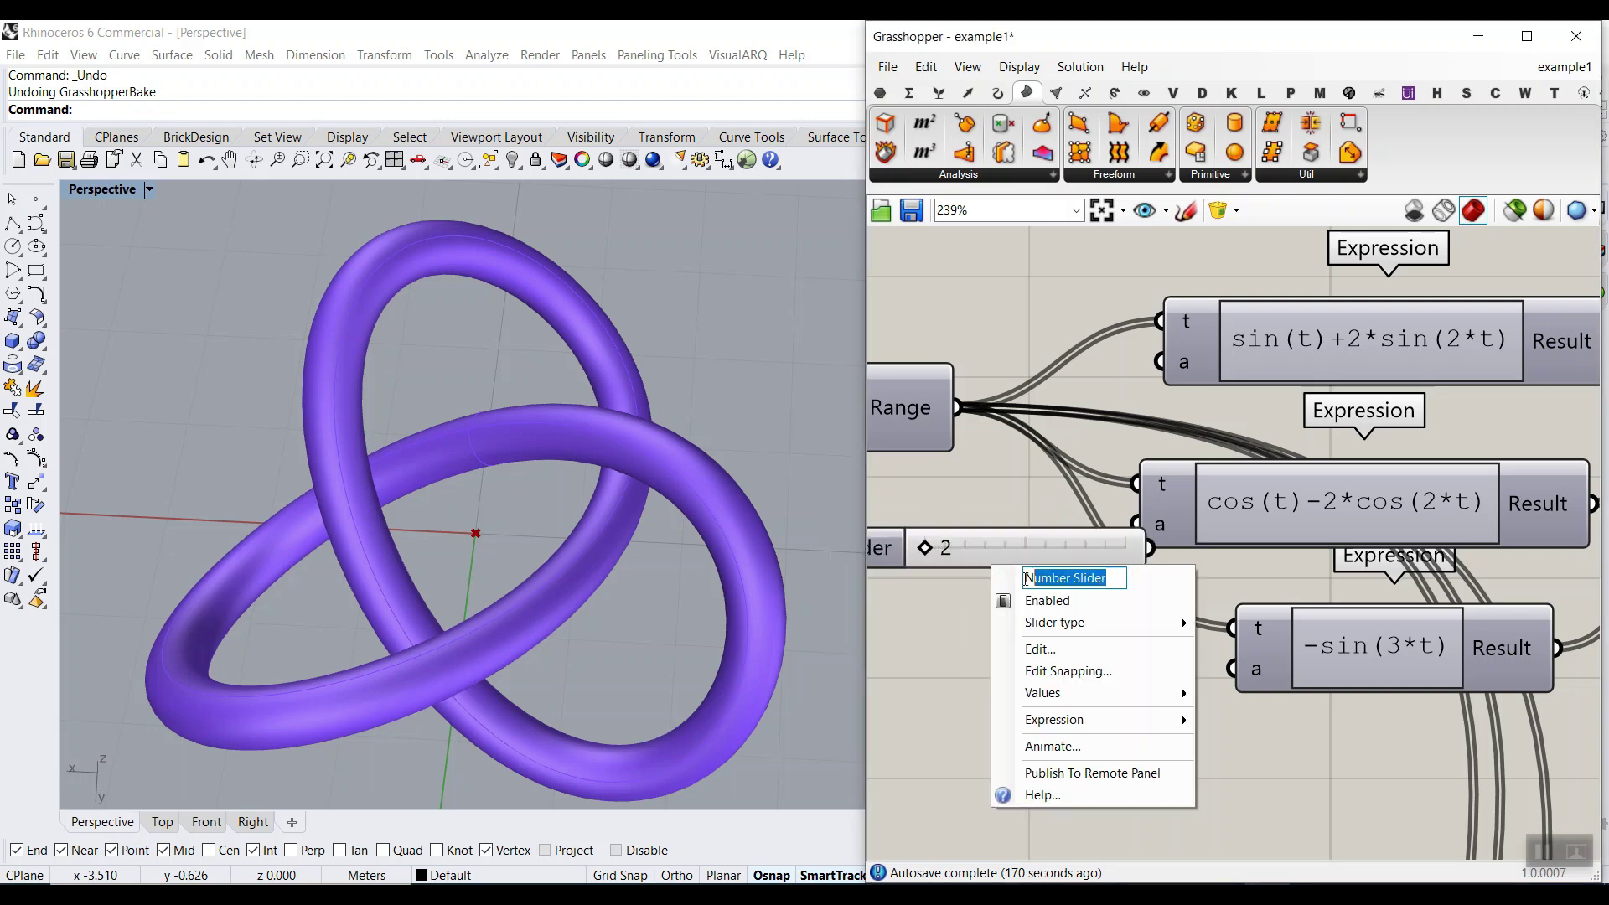
pyautogui.write('a')
pyautogui.click(995, 511)
# - Place the a slider under the Range component and connect it to the a inputs of all three expressions
pyautogui.moveTo(1138, 541); pyautogui.dragTo(1033, 544)
pyautogui.moveTo(1013, 546); pyautogui.dragTo(1088, 509)
pyautogui.moveTo(1070, 512); pyautogui.dragTo(1187, 547, button='right')
pyautogui.moveTo(1239, 542)
pyautogui.mouseDown()
pyautogui.moveTo(1275, 396)
pyautogui.moveTo(1113, 543)
pyautogui.moveTo(1252, 558)
pyautogui.mouseUp()
pyautogui.moveTo(1153, 540); pyautogui.dragTo(1349, 702)
# - Replace both constants in the X coordinate expression with a, giving sin(t)+a*sin(a*t)
pyautogui.moveTo(1401, 466); pyautogui.dragTo(1198, 531, button='right')
pyautogui.click(1285, 435)
pyautogui.doubleClick(1285, 434)
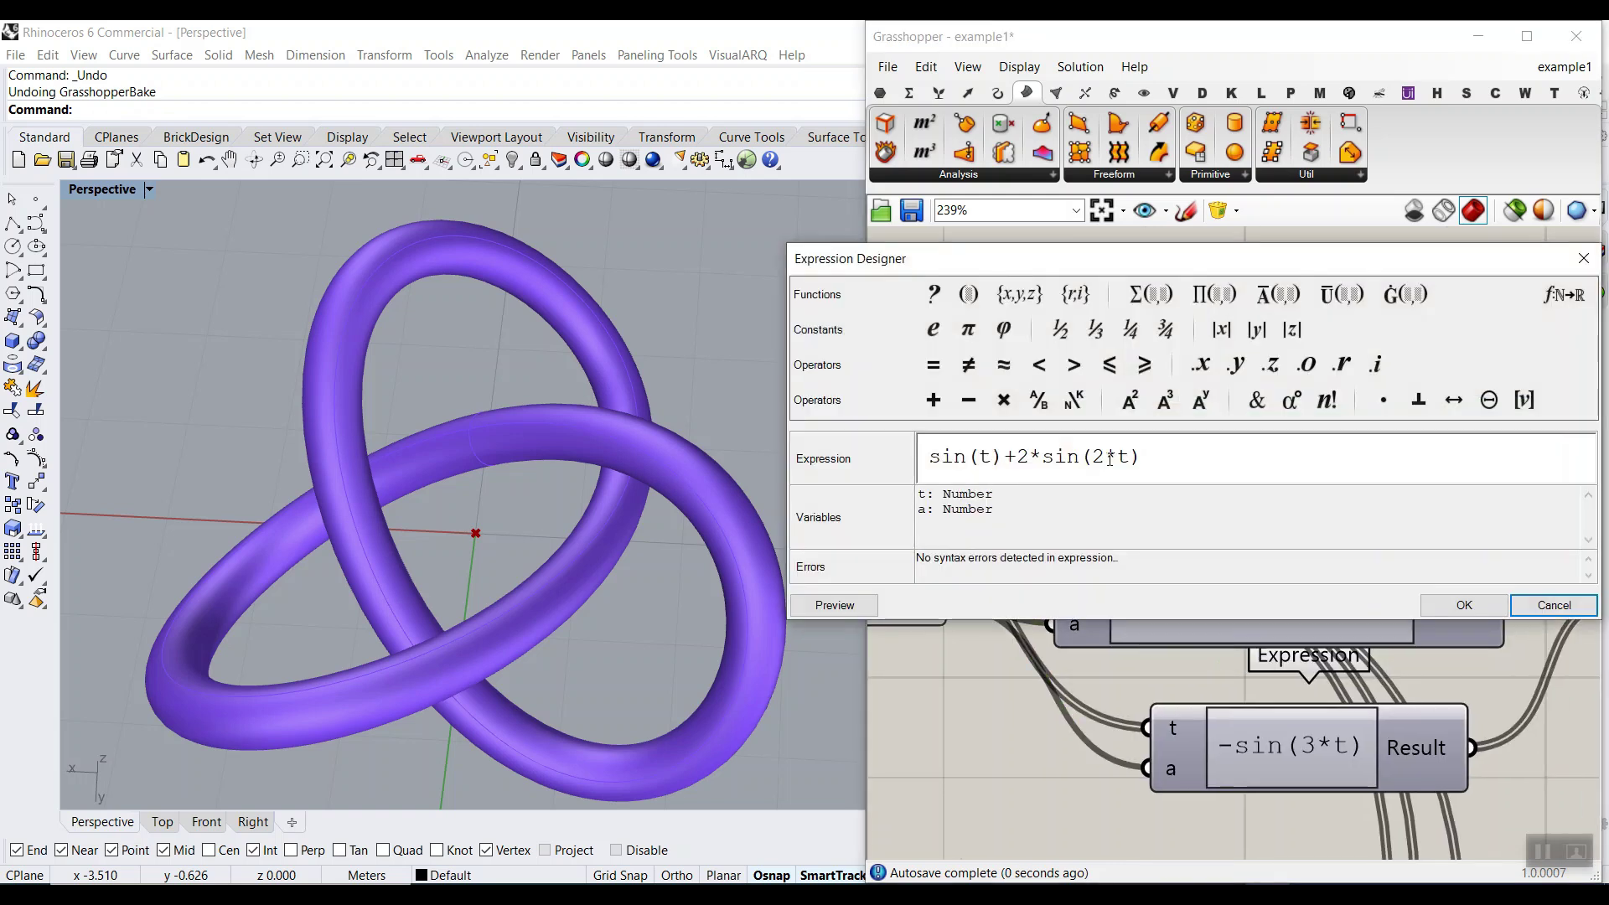
pyautogui.doubleClick(1021, 452)
pyautogui.write('a')
pyautogui.click(1424, 604)
# - Replace both constants in the Y coordinate expression with a, giving cos(t)-a*cos(a*t)
pyautogui.click(1230, 605)
pyautogui.doubleClick(1230, 605)
pyautogui.doubleClick(1021, 630)
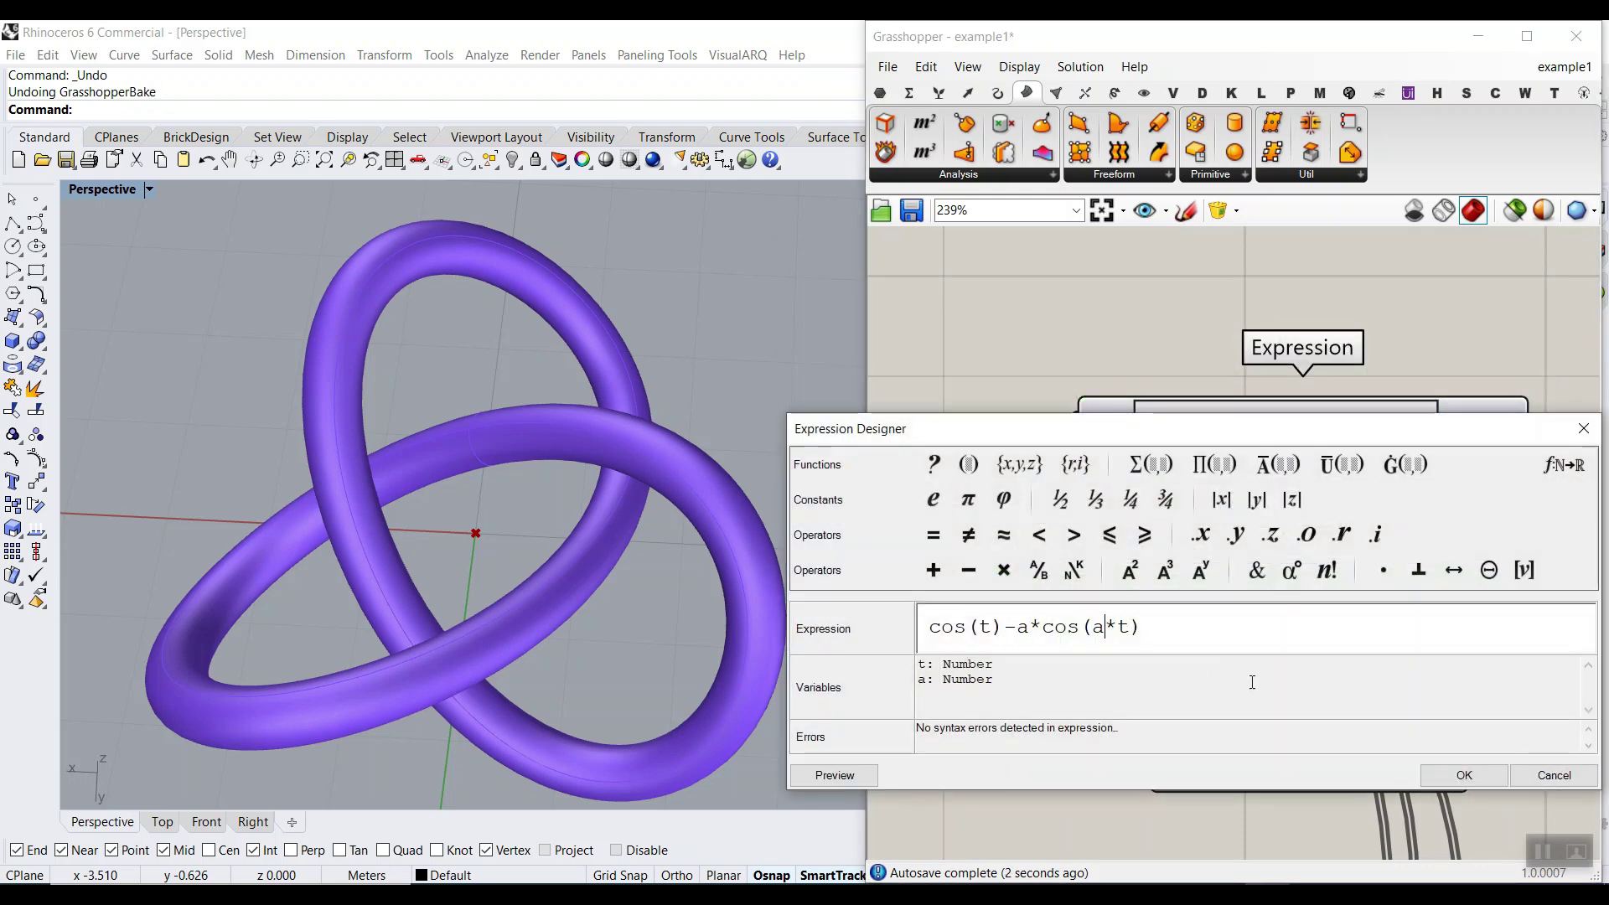
pyautogui.click(1478, 783)
# - Replace the 3 in the Z coordinate expression with (a+1), giving -sin((a+1)*t)
pyautogui.scroll(3, 1154, 551)
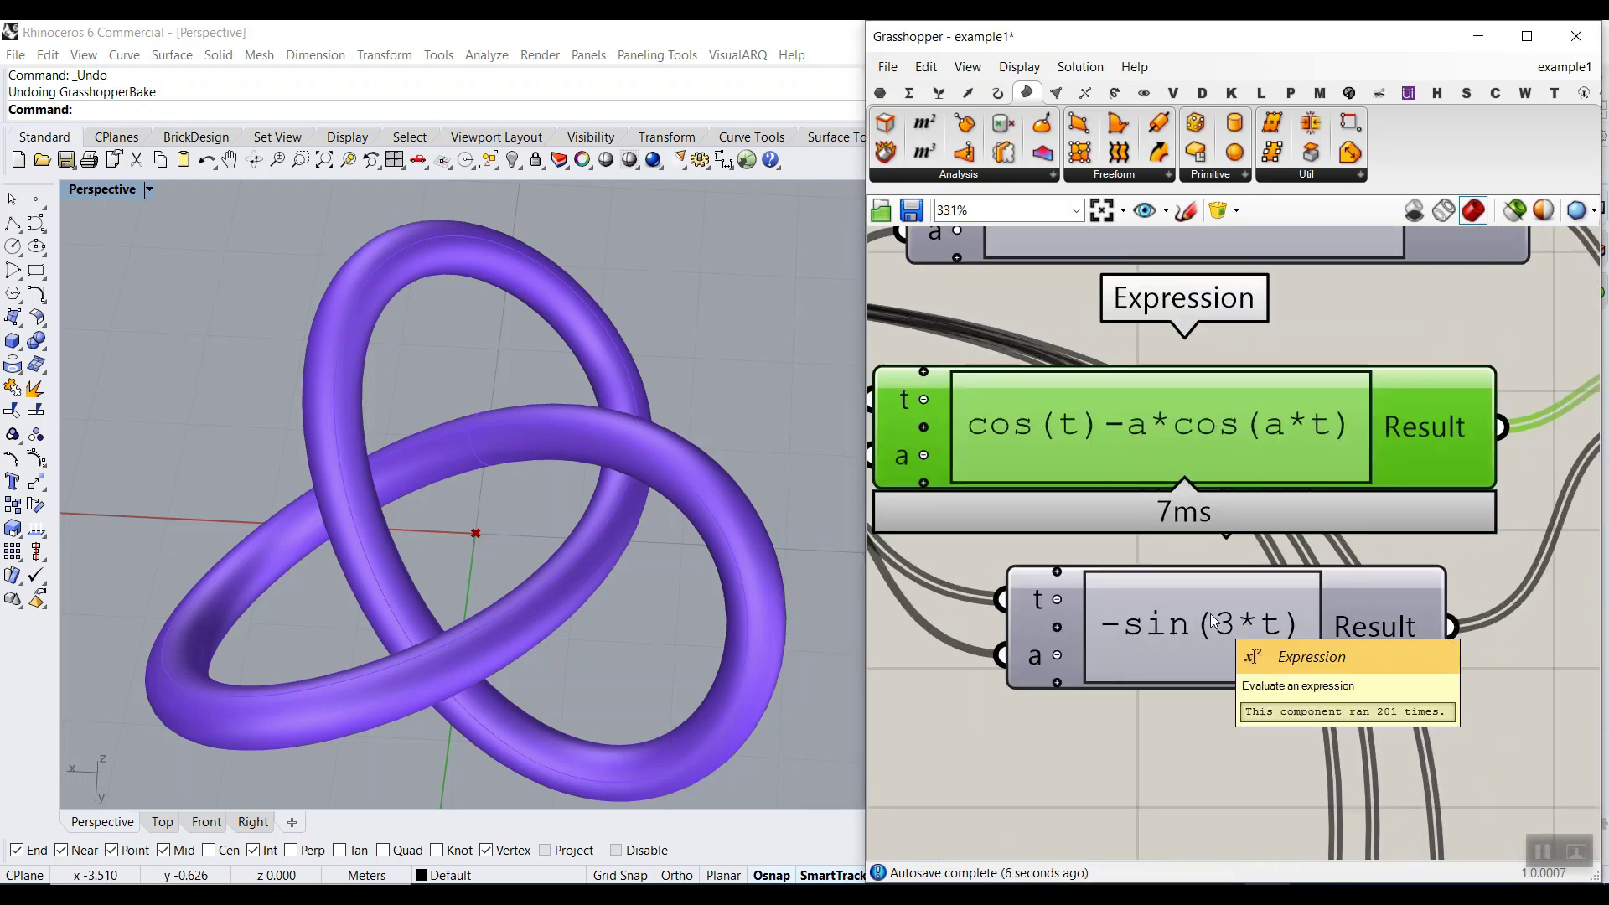
pyautogui.doubleClick(1212, 620)
pyautogui.doubleClick(998, 635)
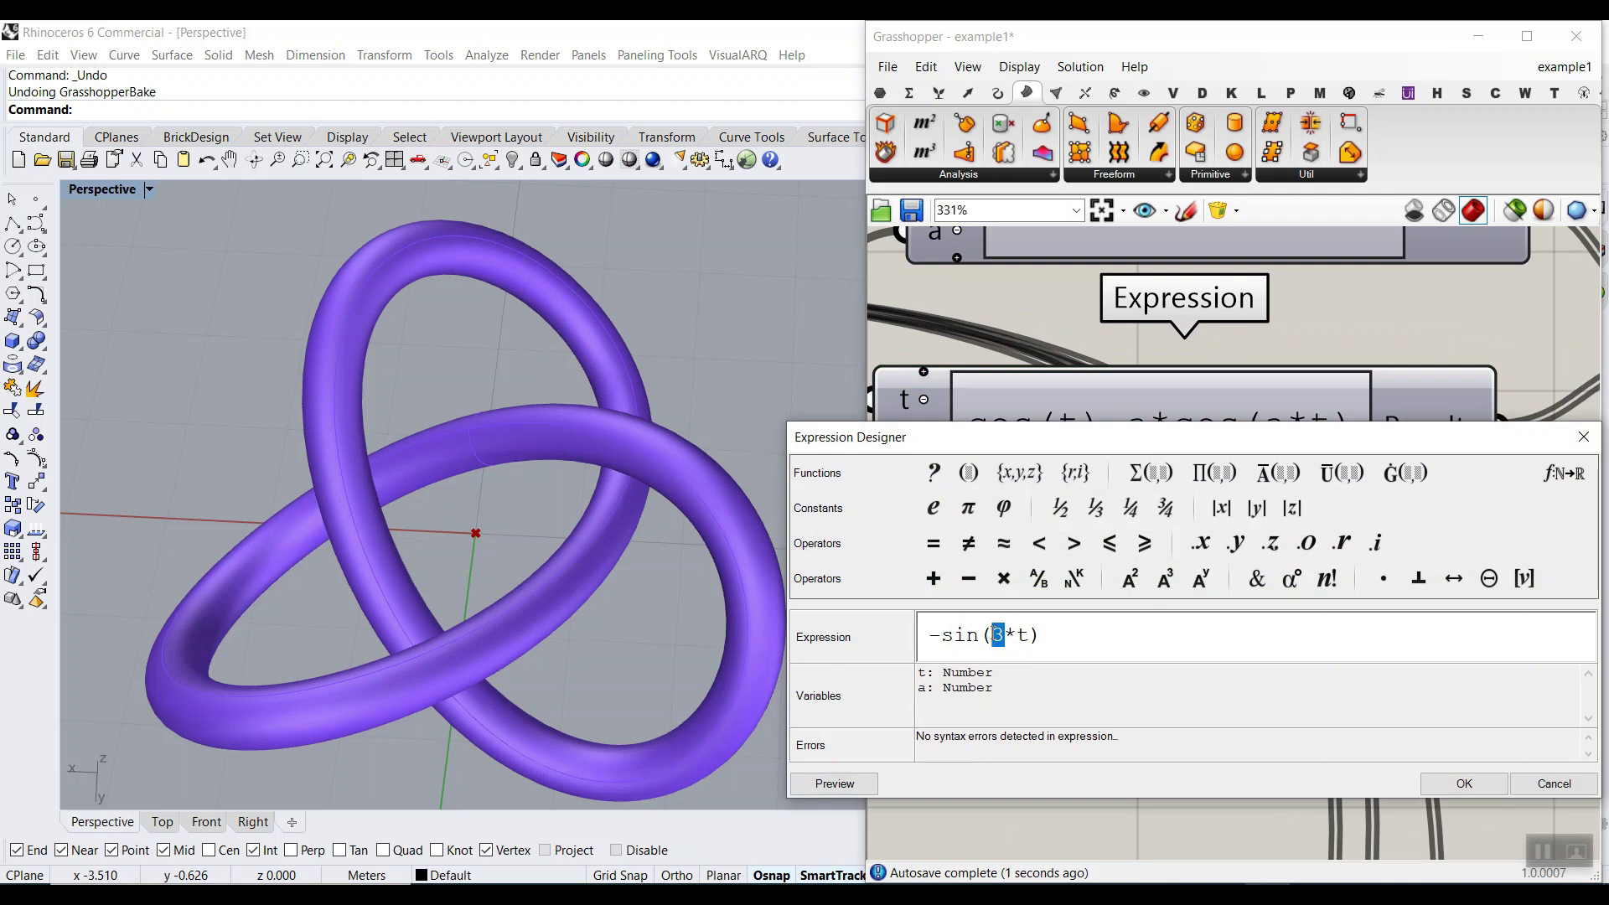
pyautogui.write('(a+1)')
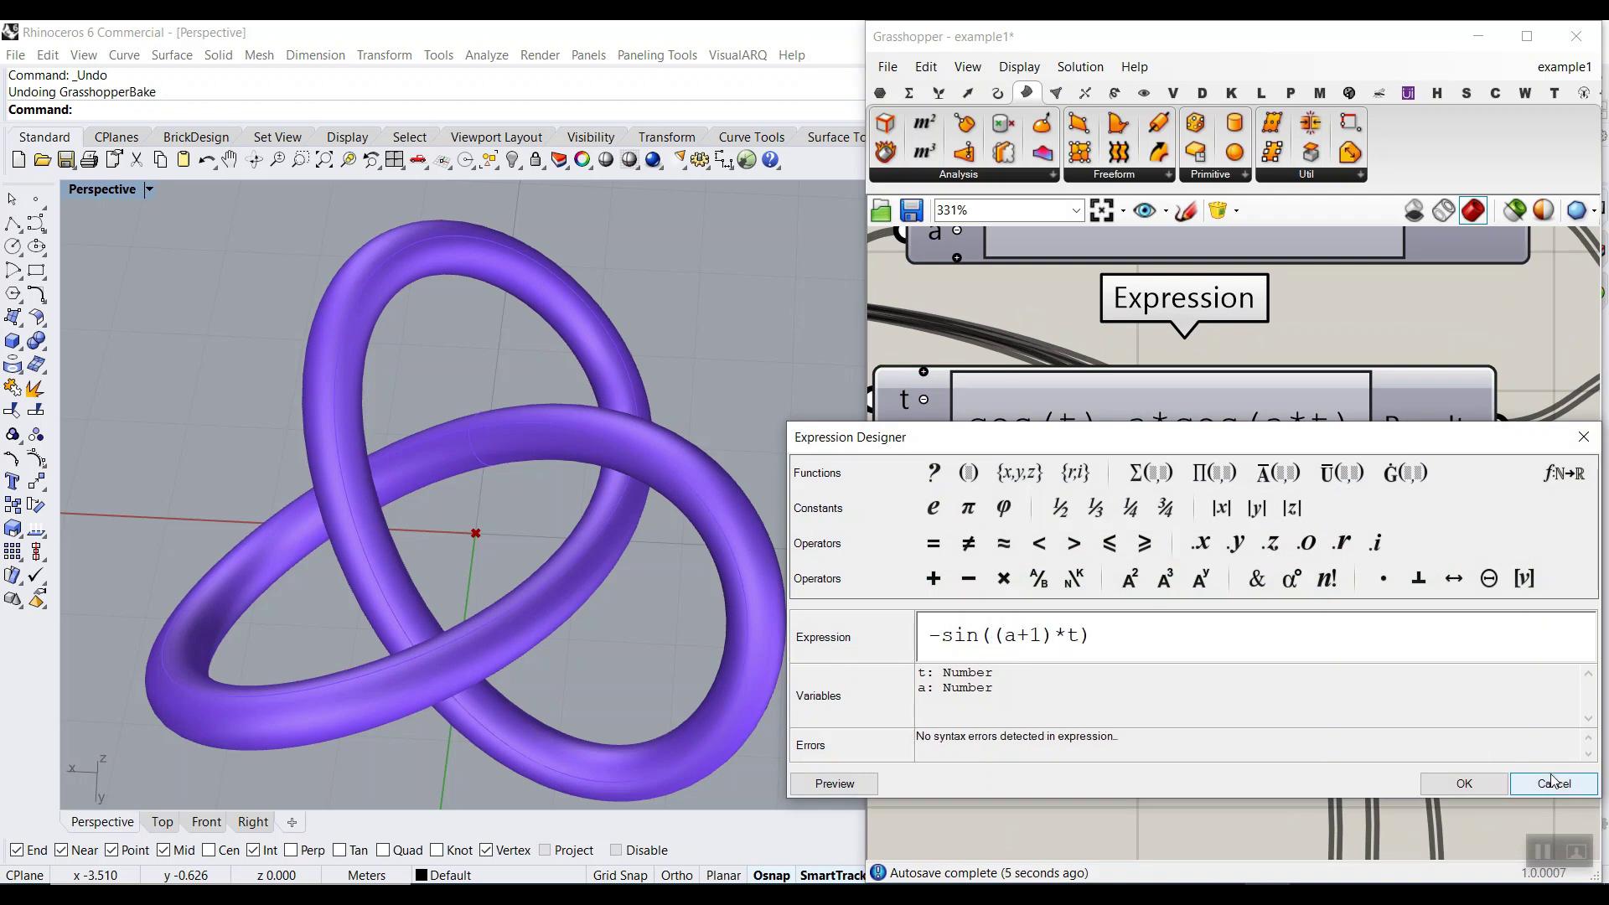
pyautogui.click(1464, 783)
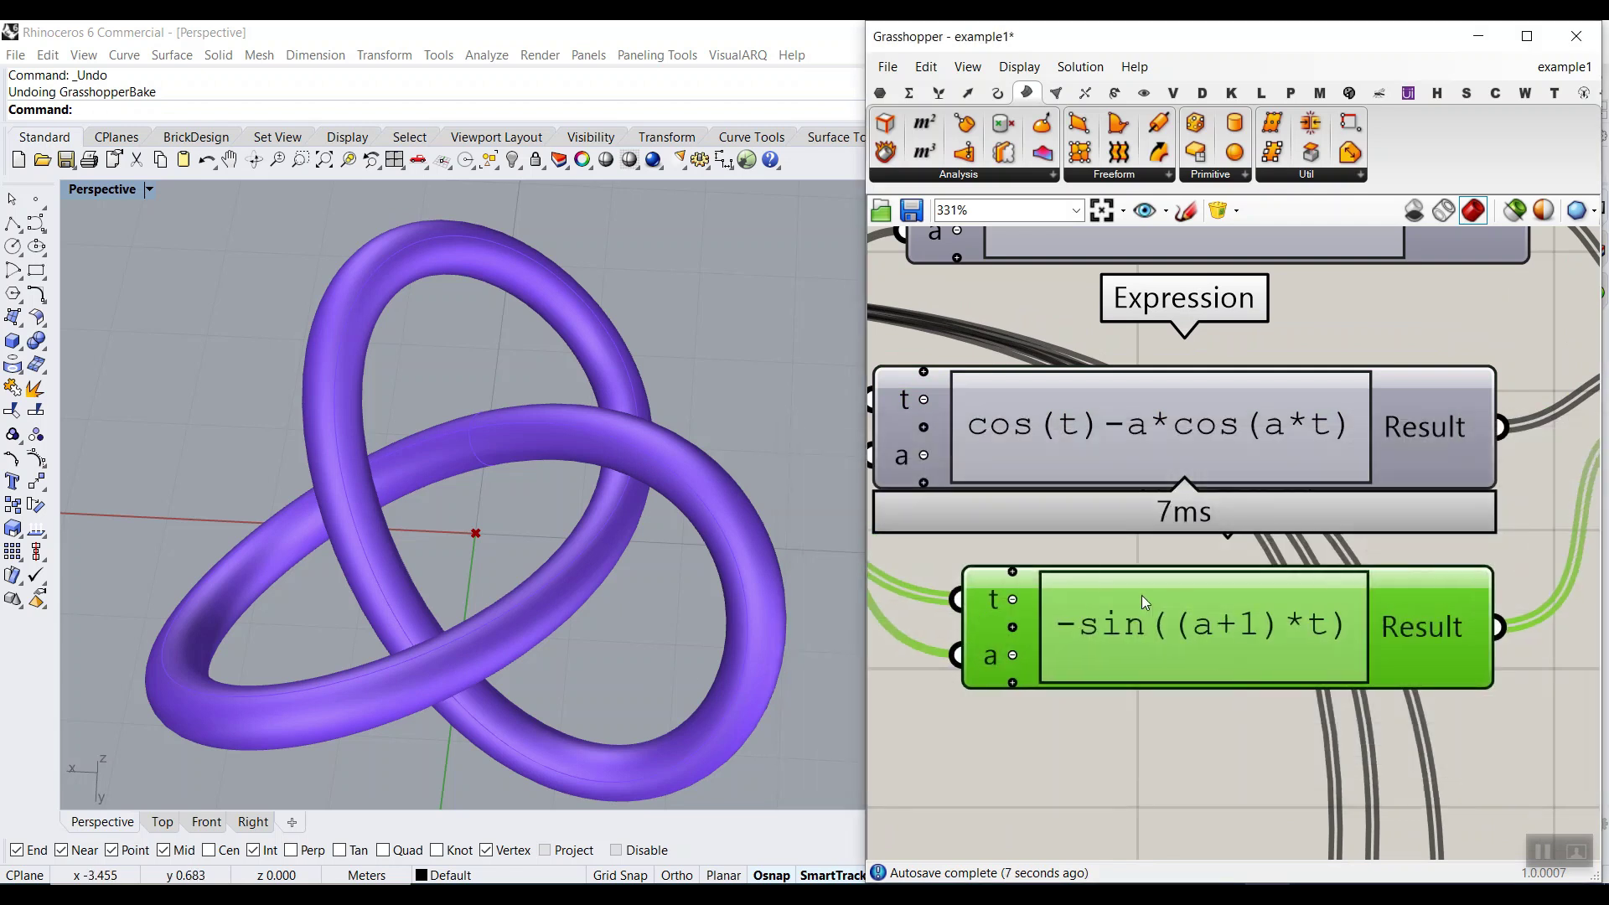
# - Set the a slider to 3 and view the resulting knot in the perspective viewport
pyautogui.scroll(-3, 1361, 613)
pyautogui.moveTo(927, 533); pyautogui.dragTo(976, 533)
pyautogui.moveTo(467, 582); pyautogui.dragTo(502, 551, button='right')
pyautogui.scroll(-5, 578, 349)
pyautogui.scroll(5, 524, 434)
pyautogui.scroll(-5, 503, 552)
pyautogui.scroll(4, 505, 557)
pyautogui.scroll(-6, 1183, 470)
pyautogui.scroll(6, 1349, 501)
# - Bake the Pipe output into the Rhino model, inspect the baked surface and undo the bake
pyautogui.rightClick(1219, 515)
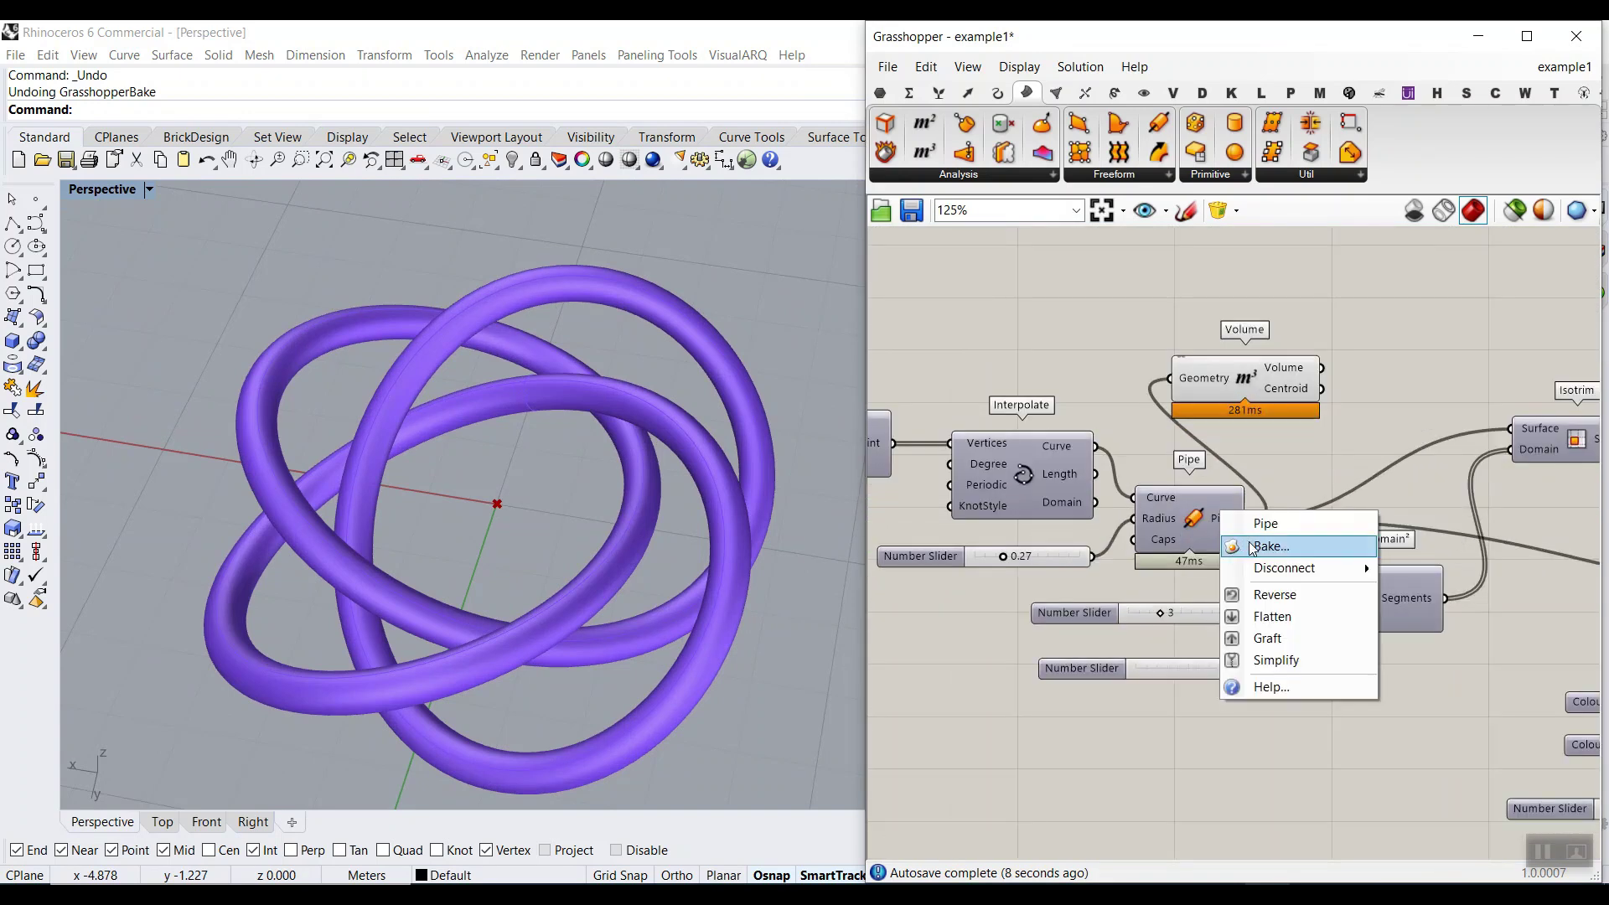
pyautogui.click(1269, 547)
pyautogui.click(1263, 736)
pyautogui.moveTo(600, 360); pyautogui.dragTo(547, 615, button='right')
pyautogui.scroll(-5, 500, 596)
pyautogui.scroll(5, 499, 600)
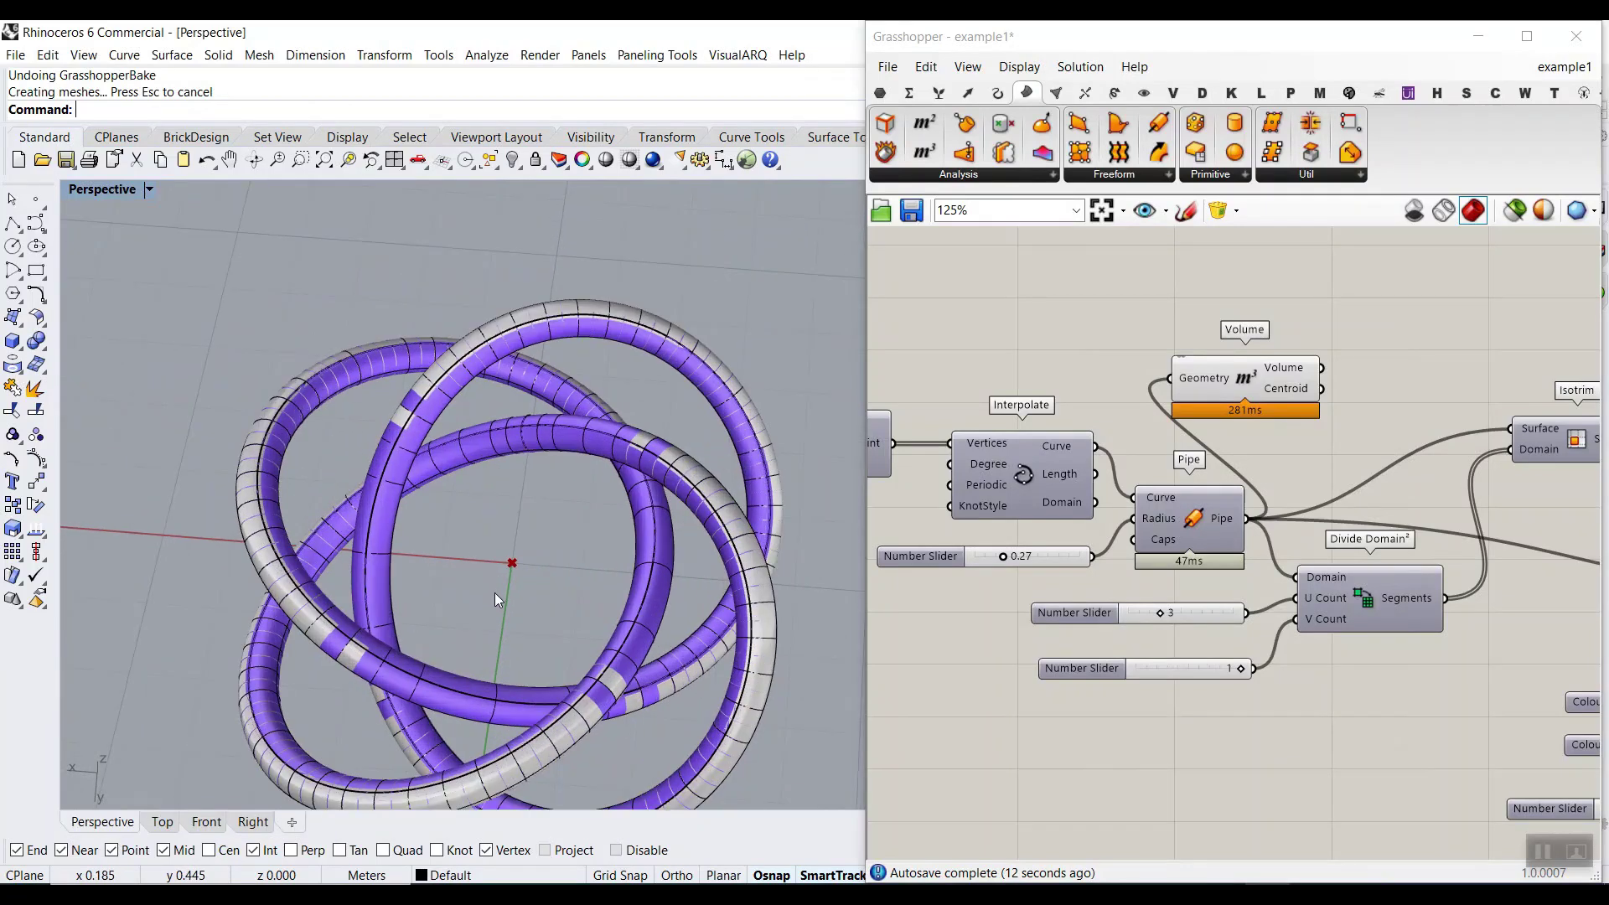
pyautogui.hotkey('ctrl', 'z')
# - Raise the a slider to 5 and examine the resulting knot in the perspective viewport
pyautogui.scroll(-5, 1215, 545)
pyautogui.scroll(6, 1074, 530)
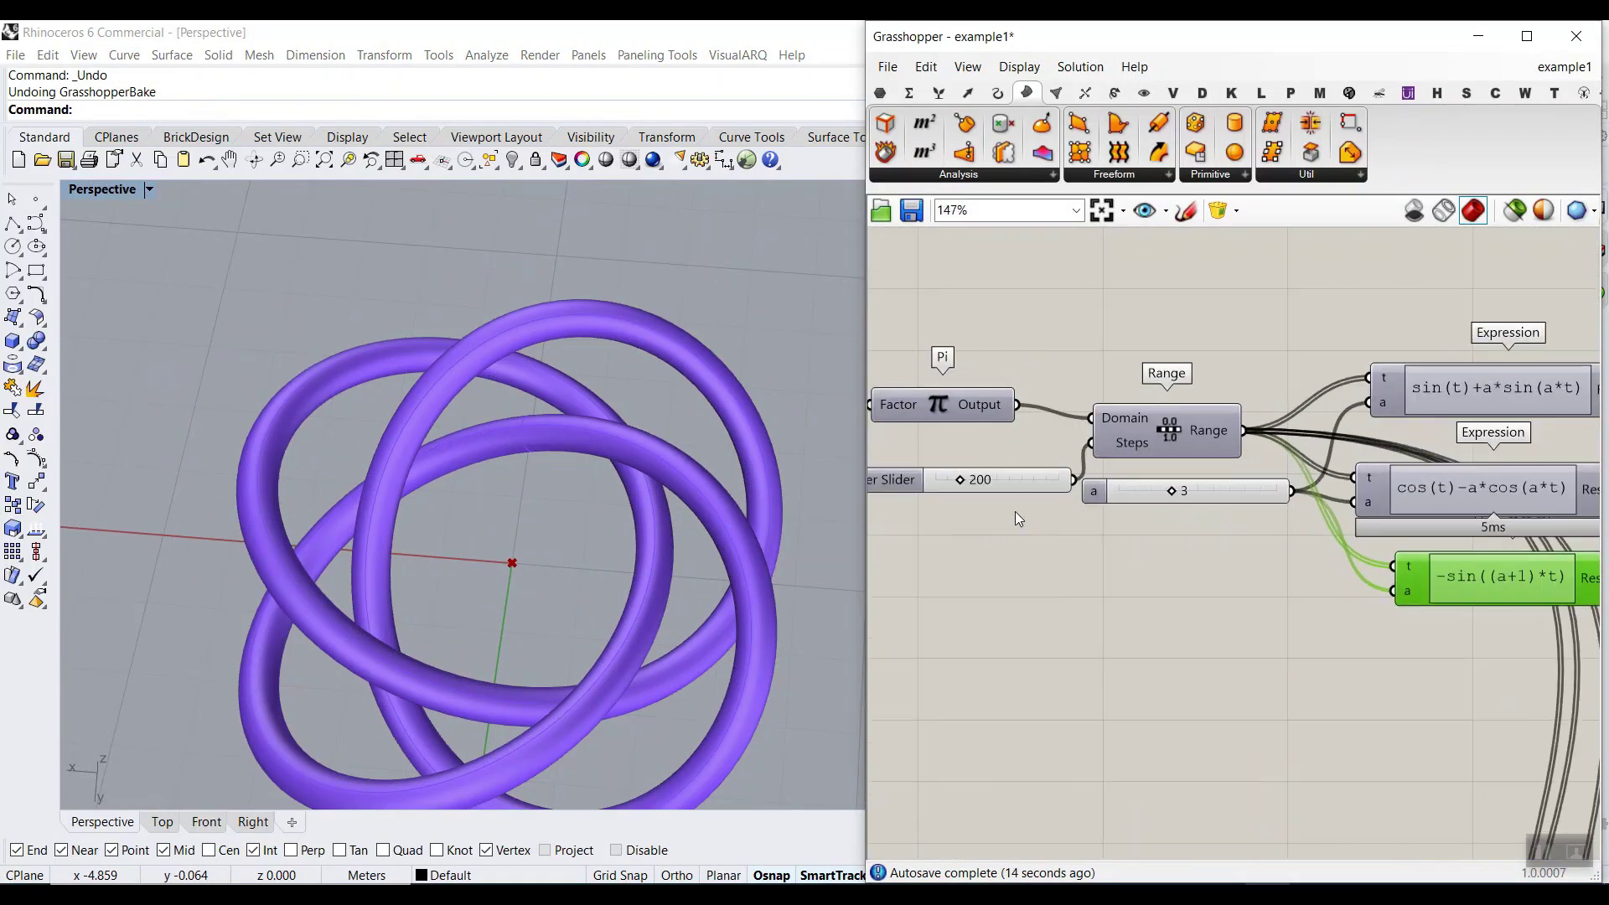
pyautogui.scroll(2, 1131, 501)
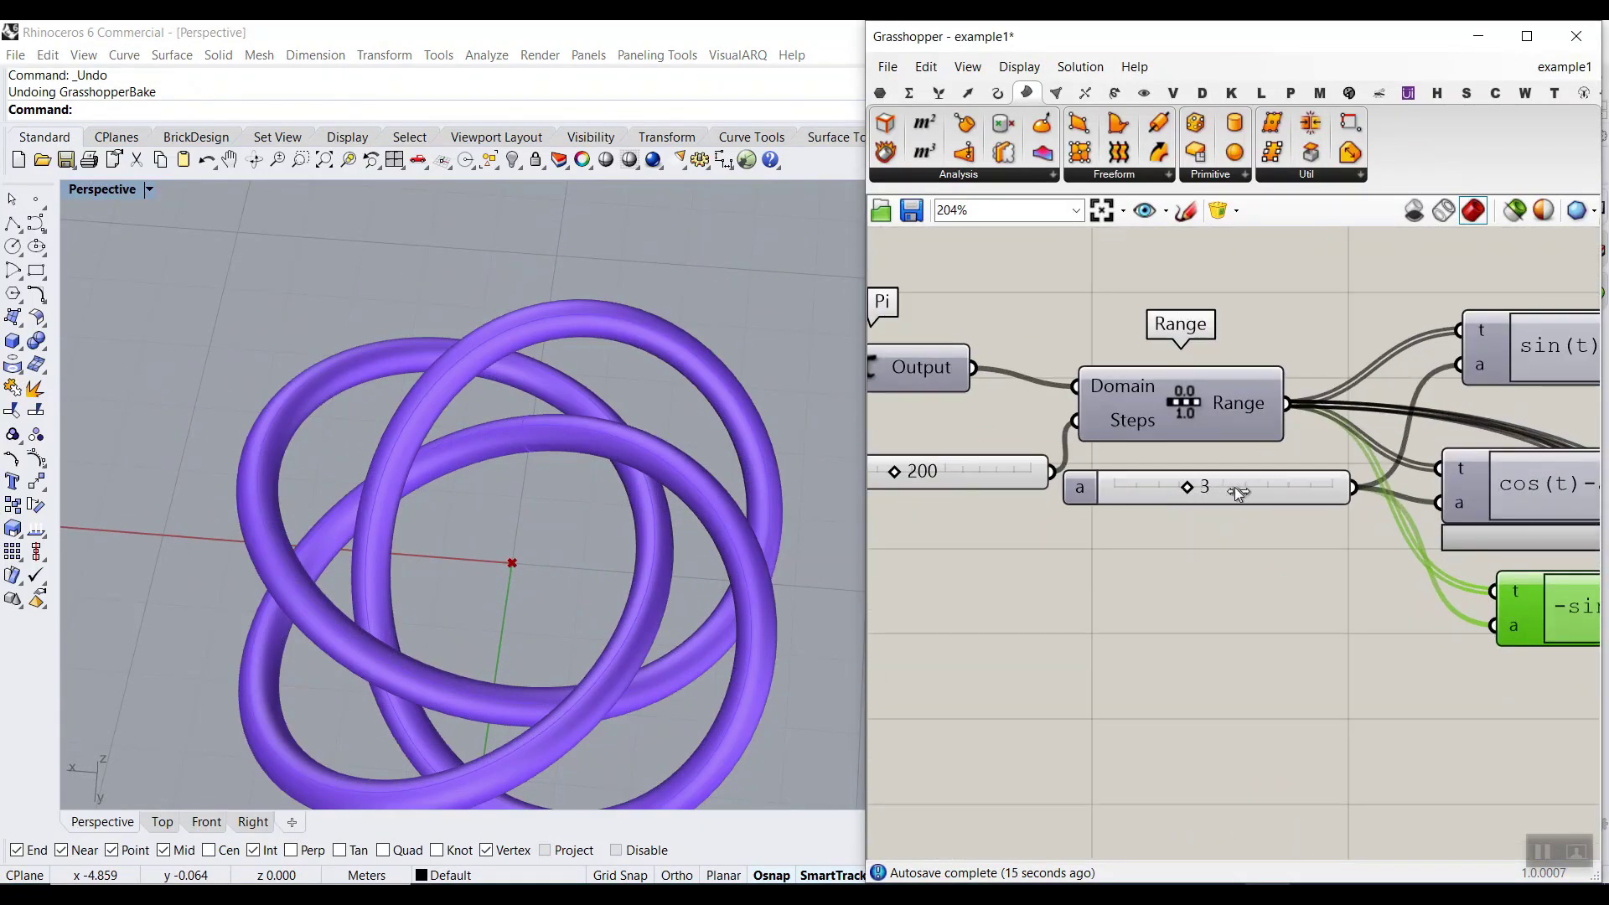
pyautogui.moveTo(1235, 488); pyautogui.dragTo(1259, 488)
pyautogui.moveTo(470, 520); pyautogui.dragTo(786, 496, button='right')
pyautogui.moveTo(1259, 488); pyautogui.dragTo(1380, 496)
pyautogui.moveTo(545, 570); pyautogui.dragTo(529, 619, button='right')
pyautogui.scroll(-5, 554, 475)
pyautogui.scroll(6, 529, 618)
pyautogui.moveTo(1219, 541); pyautogui.dragTo(1068, 530, button='right')
pyautogui.scroll(-2, 1066, 528)
pyautogui.scroll(2, 1357, 531)
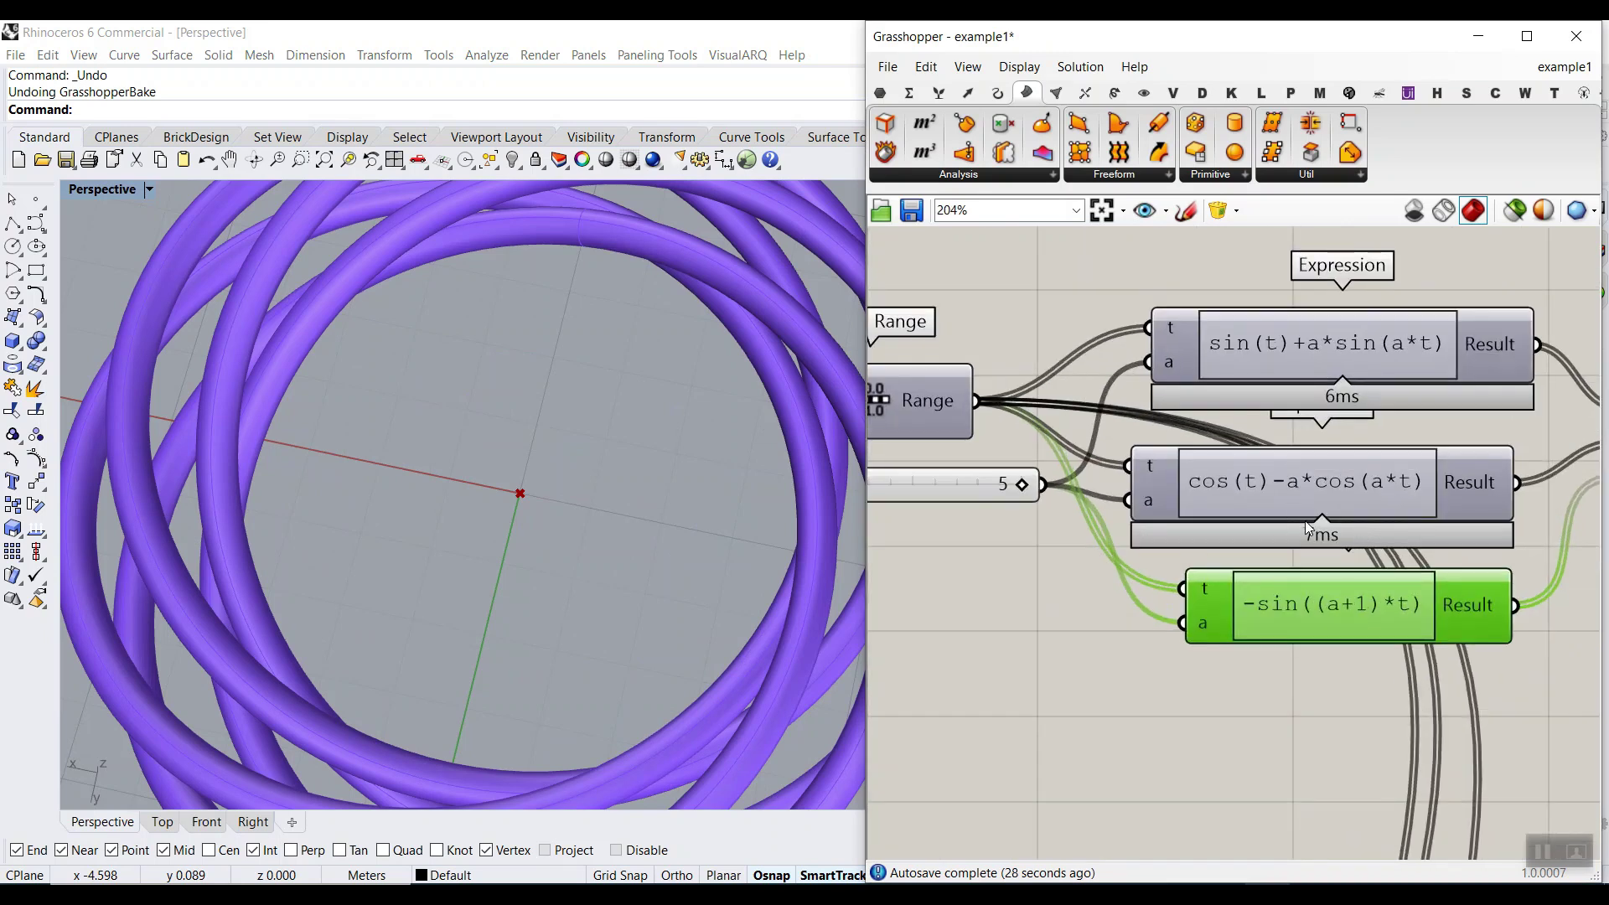
# - Lower the a slider and examine the simpler knot in the perspective viewport
pyautogui.moveTo(1007, 509); pyautogui.dragTo(1197, 531, button='right')
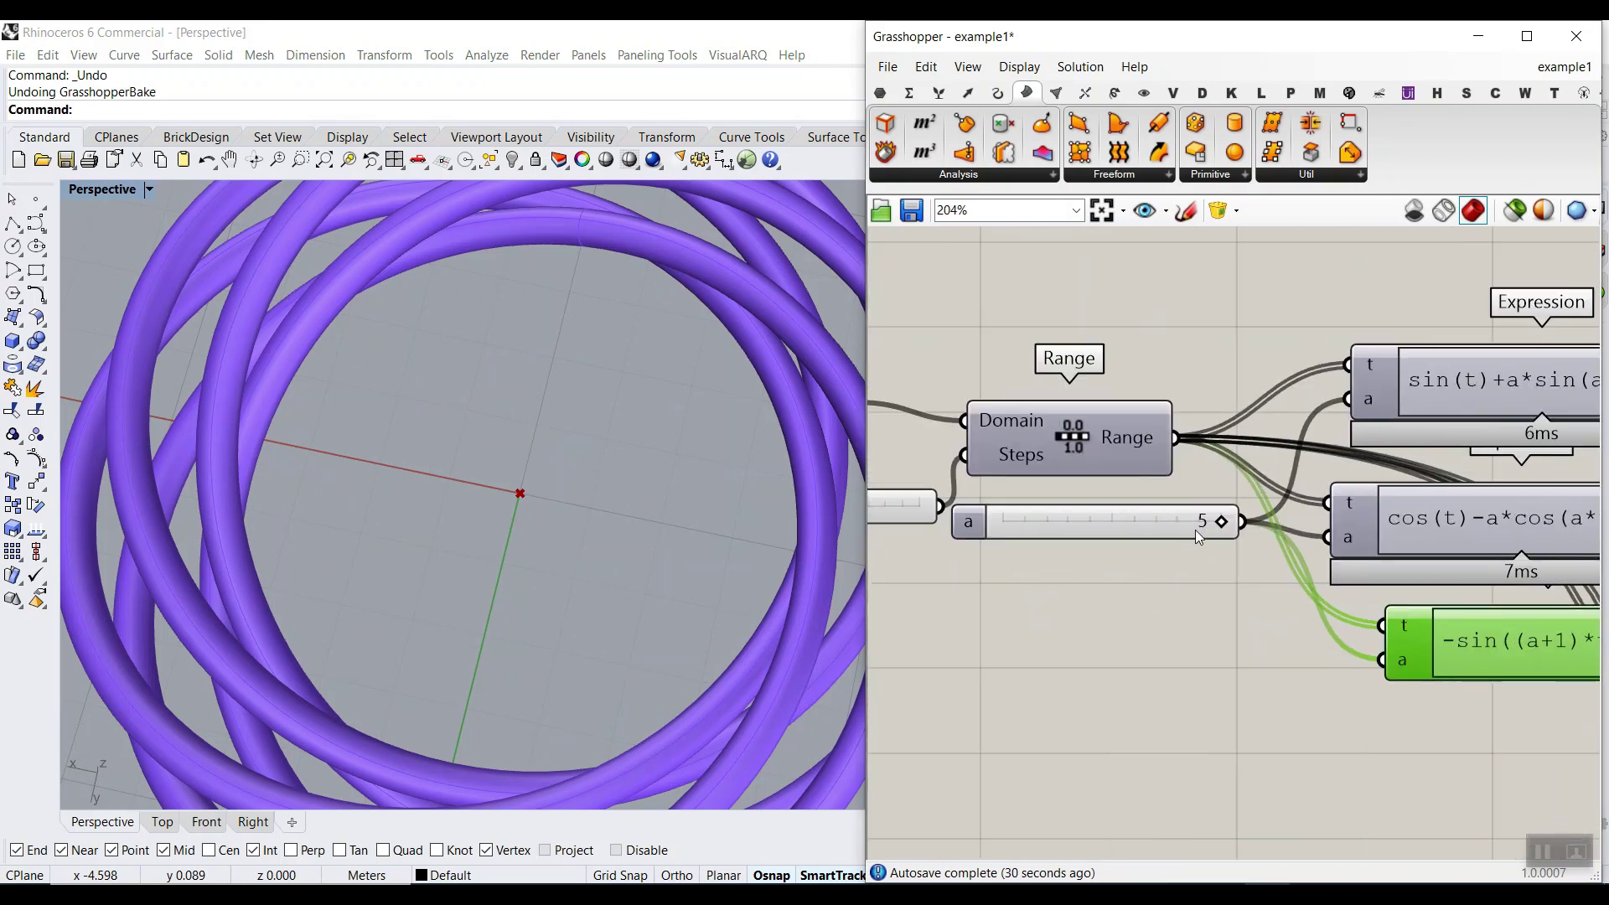
pyautogui.moveTo(1073, 527); pyautogui.dragTo(968, 530)
pyautogui.moveTo(420, 625)
pyautogui.mouseDown(button='right')
pyautogui.moveTo(505, 436)
pyautogui.moveTo(392, 639)
pyautogui.mouseUp(button='right')
pyautogui.scroll(5, 556, 475)
pyautogui.scroll(-5, 602, 481)
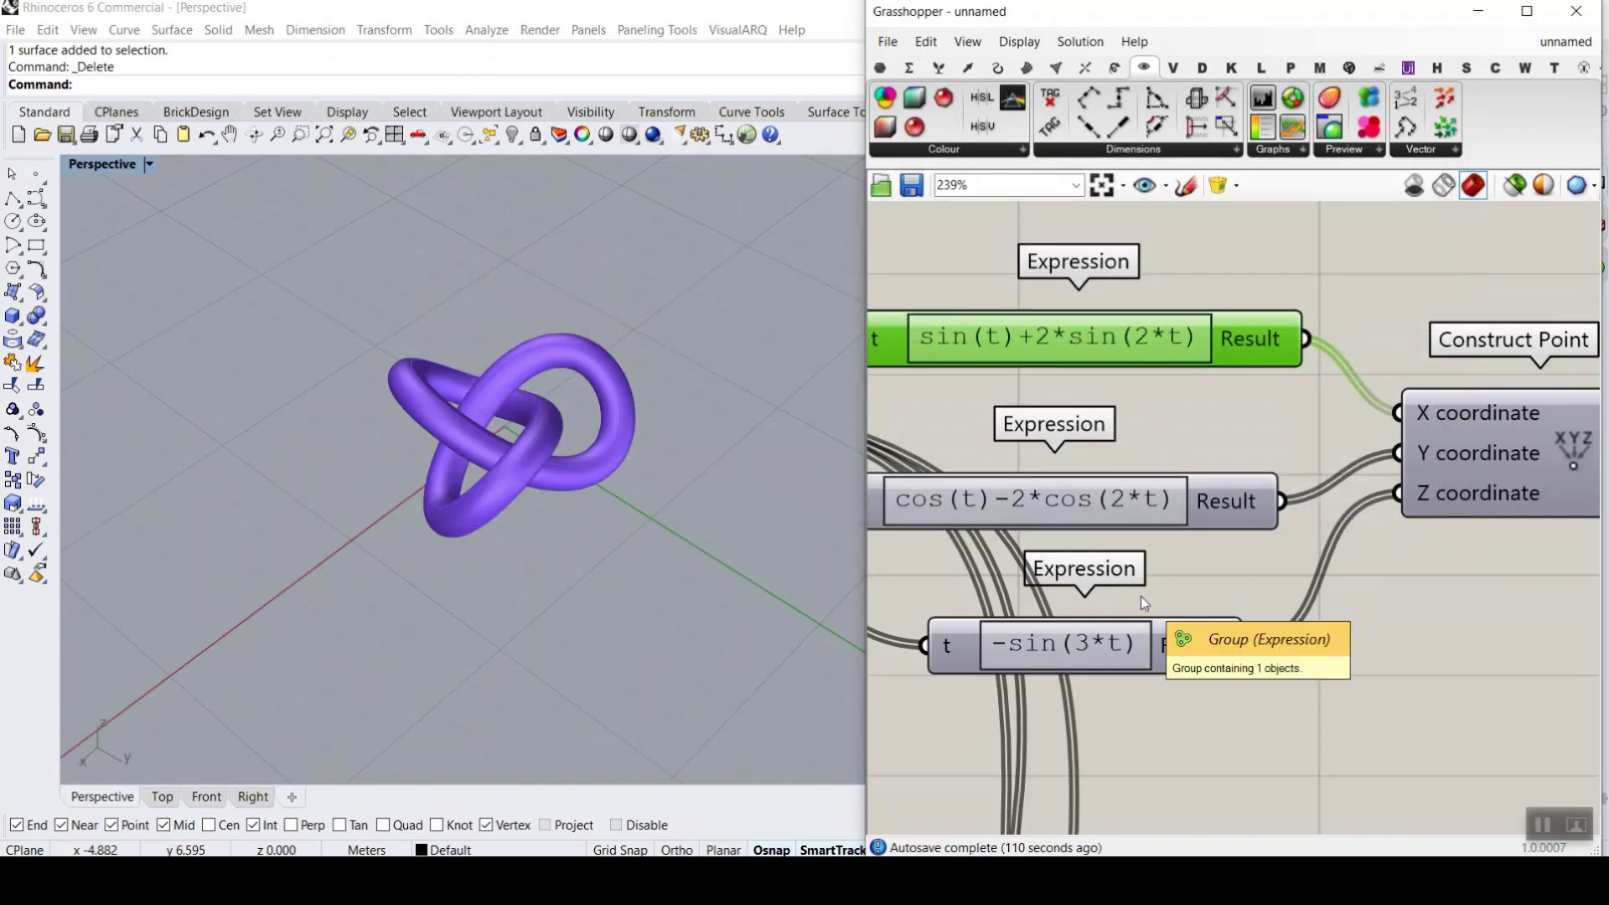
# - Examine the trefoil knot's shape in the perspective viewport and from above in the Top viewport
pyautogui.scroll(-4, 1139, 596)
pyautogui.moveTo(523, 356); pyautogui.dragTo(527, 410, button='right')
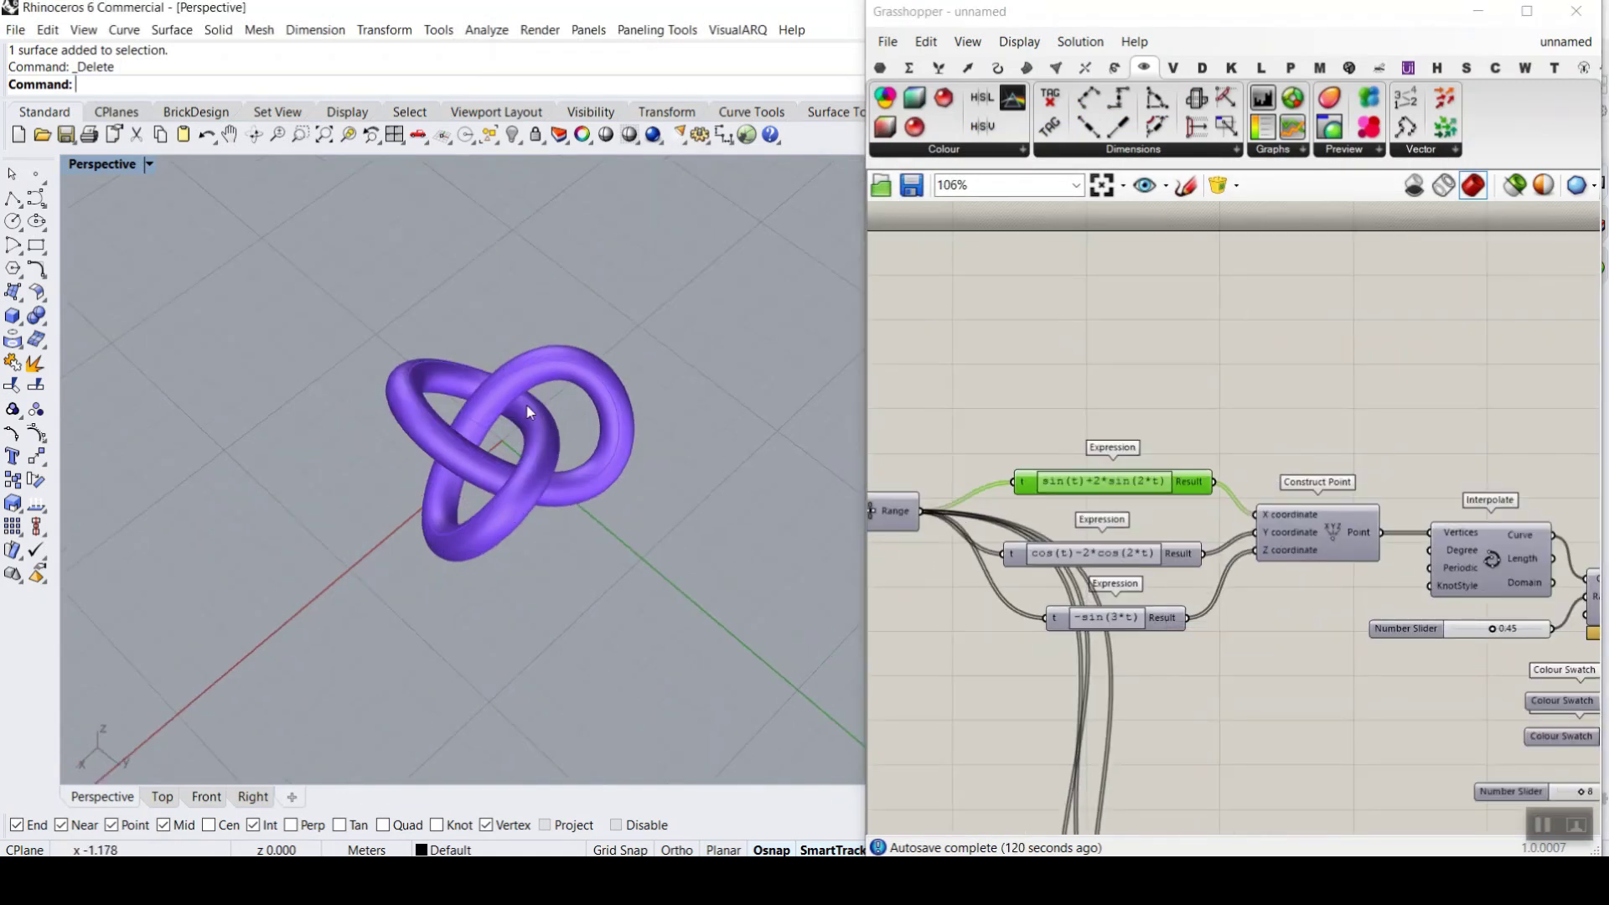
pyautogui.scroll(7, 528, 408)
pyautogui.moveTo(539, 535); pyautogui.dragTo(557, 470, button='right')
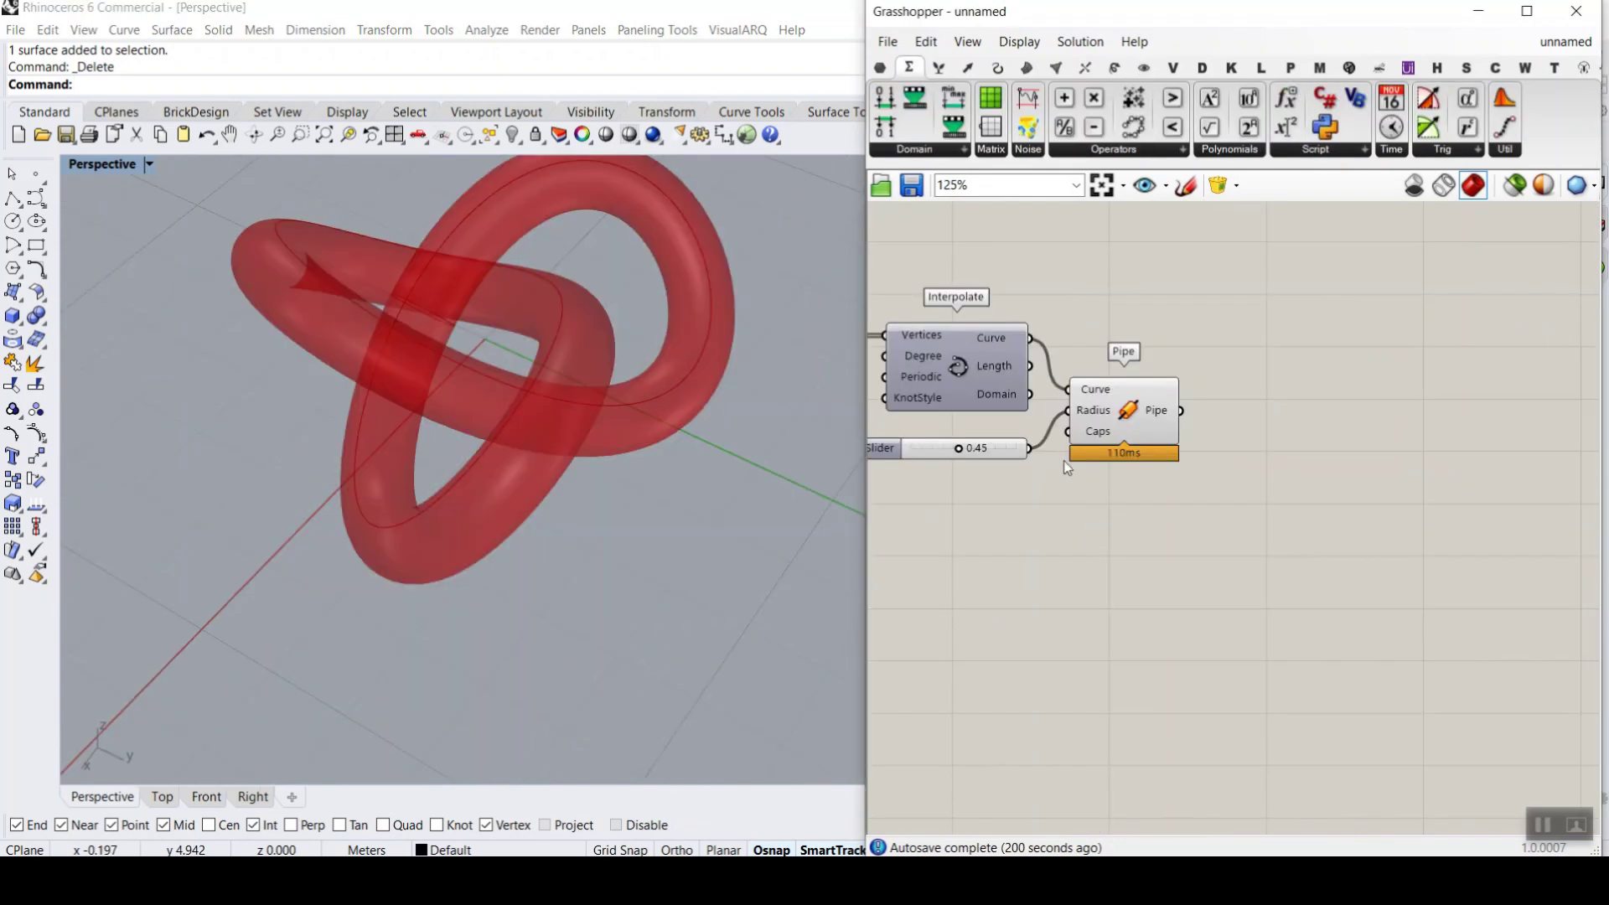
pyautogui.scroll(2, 1063, 460)
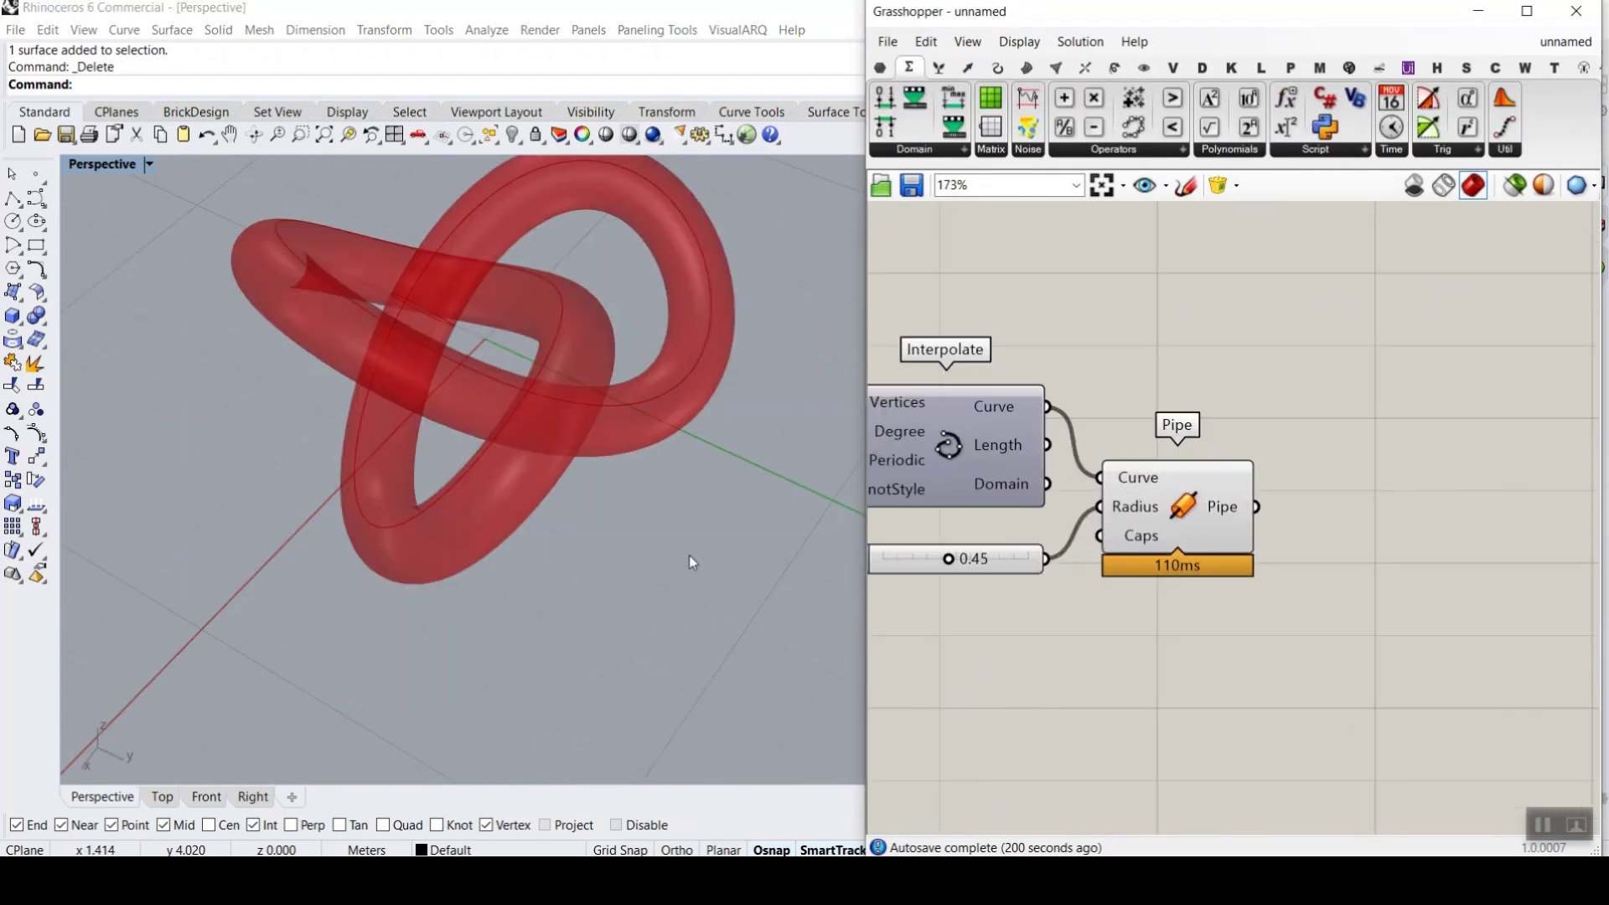
pyautogui.click(162, 796)
pyautogui.scroll(3, 591, 369)
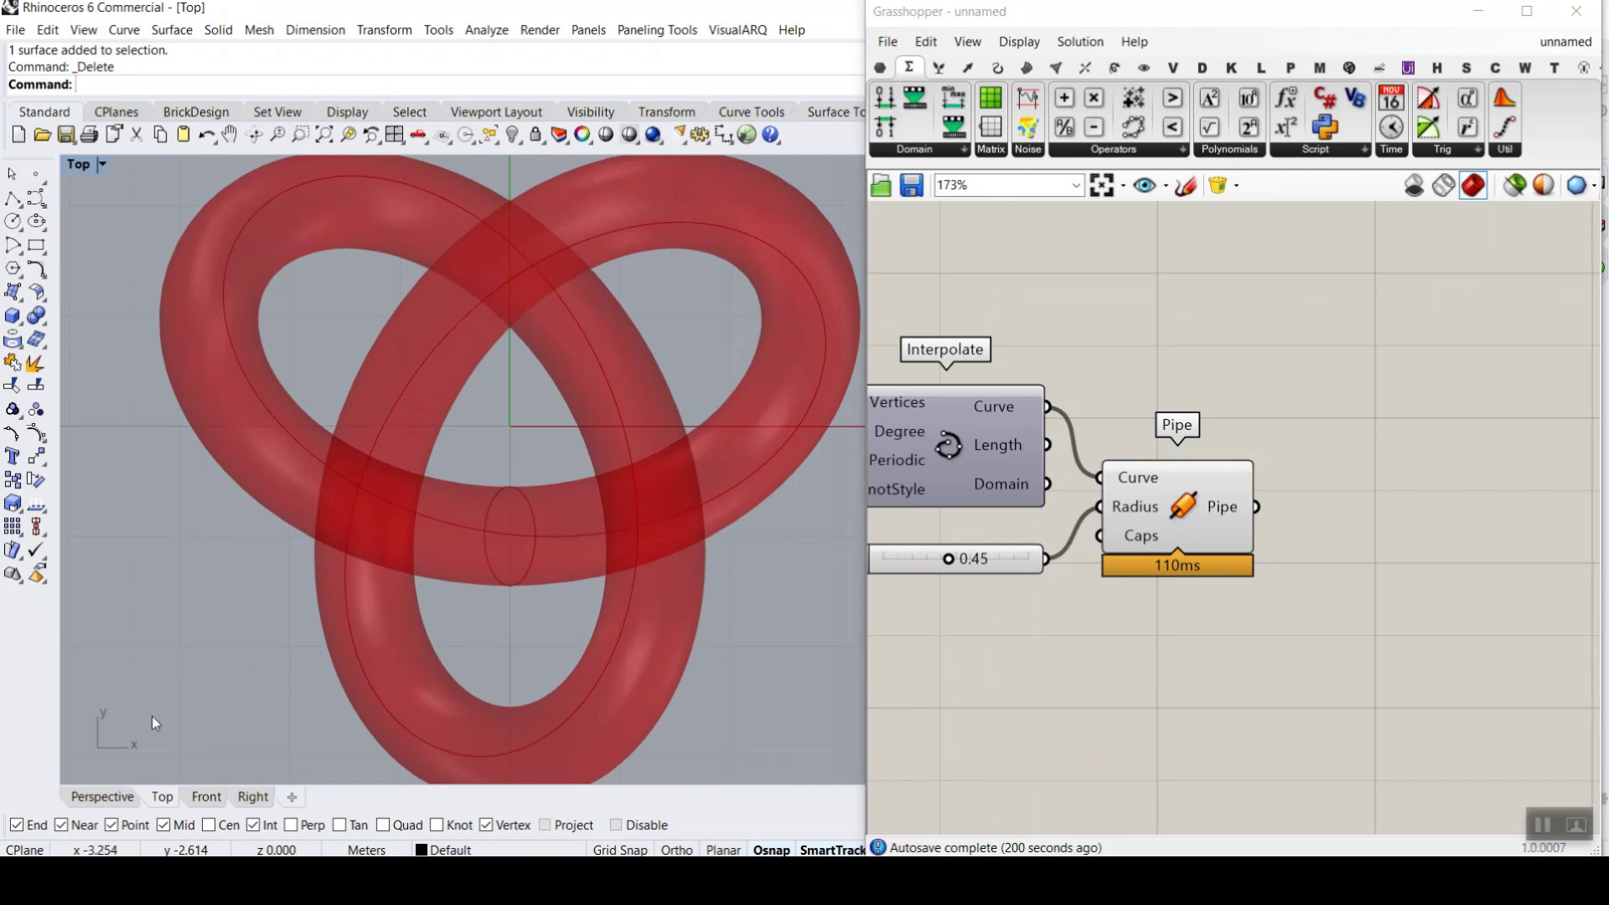
# - Add an Isotrim component beside the Pipe component and connect the Pipe output to its Surface input
pyautogui.scroll(-1, 183, 670)
pyautogui.click(103, 796)
pyautogui.moveTo(312, 657); pyautogui.dragTo(575, 571, button='right')
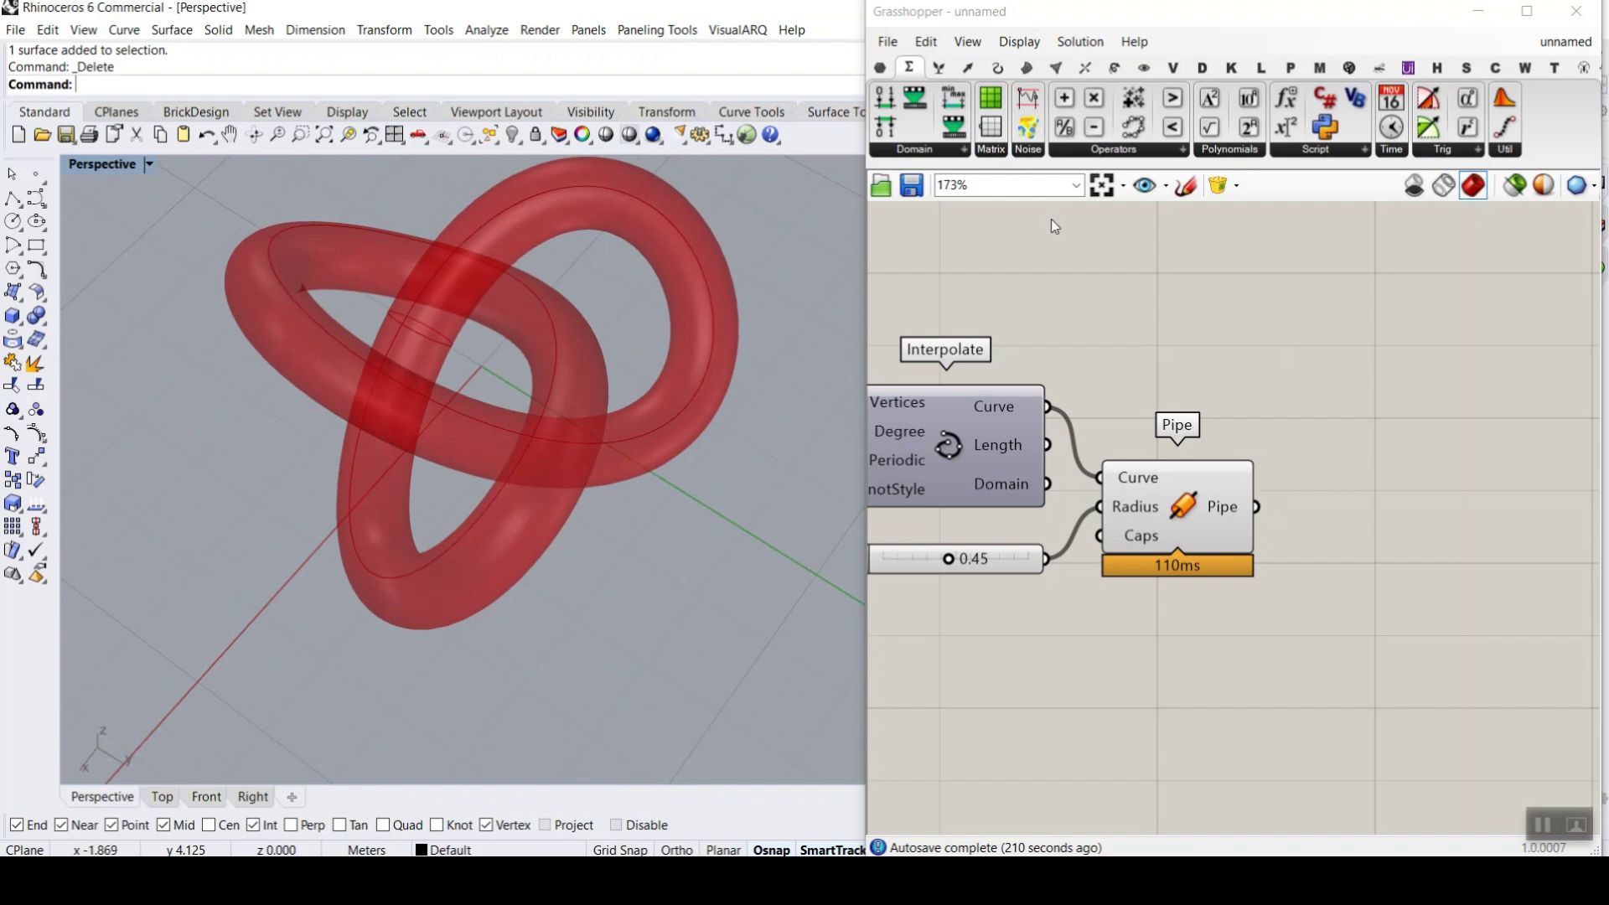
pyautogui.click(1029, 68)
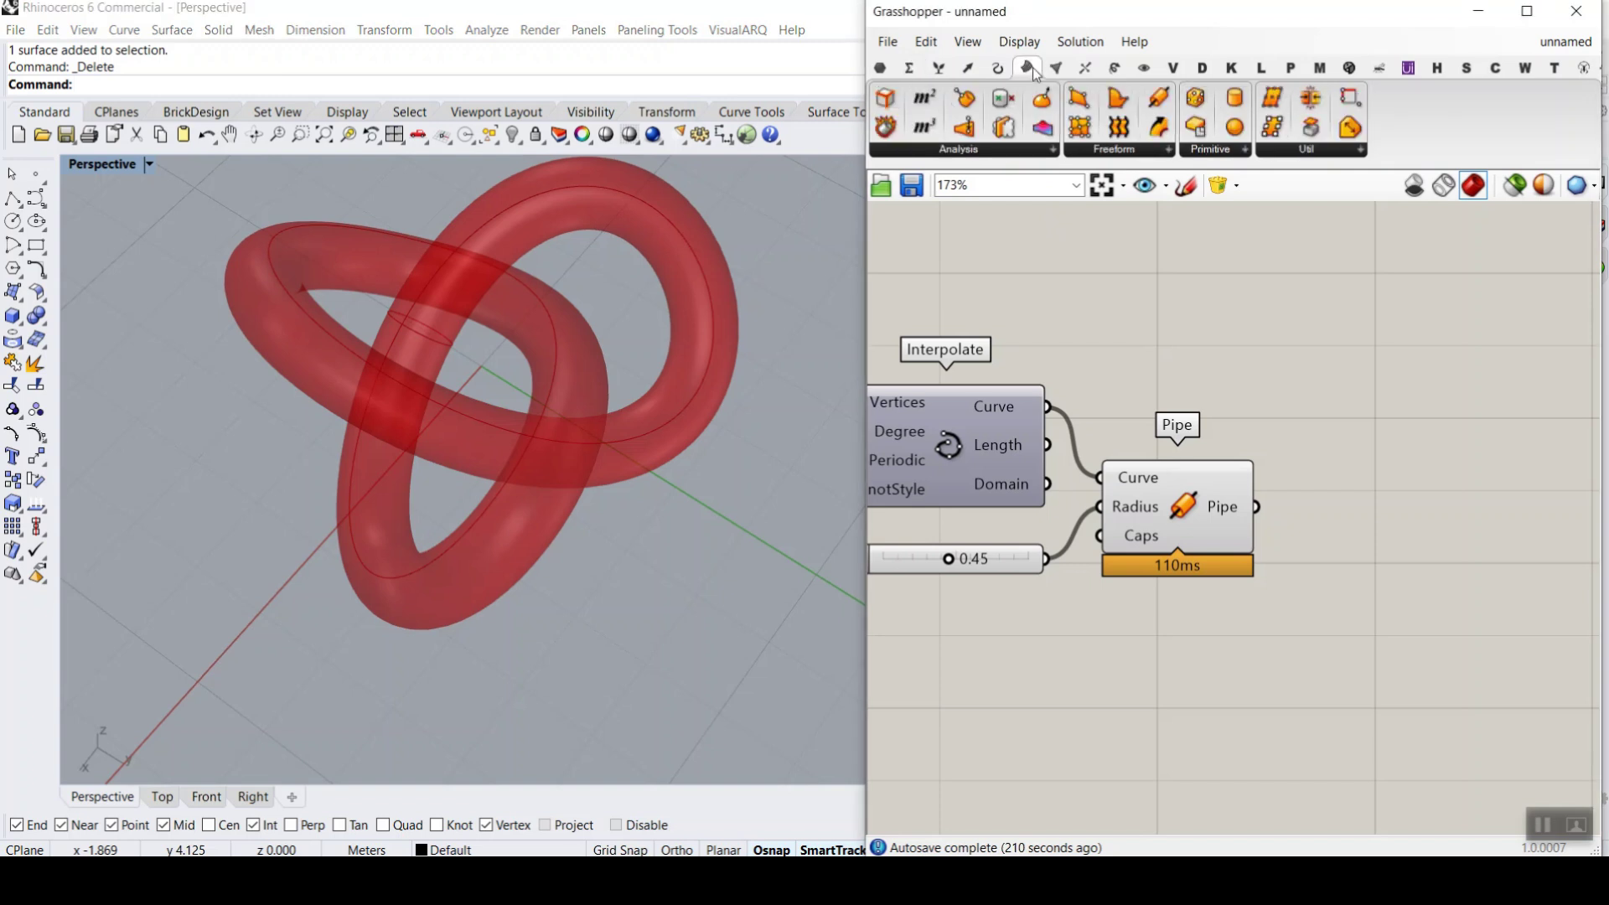
pyautogui.click(1354, 152)
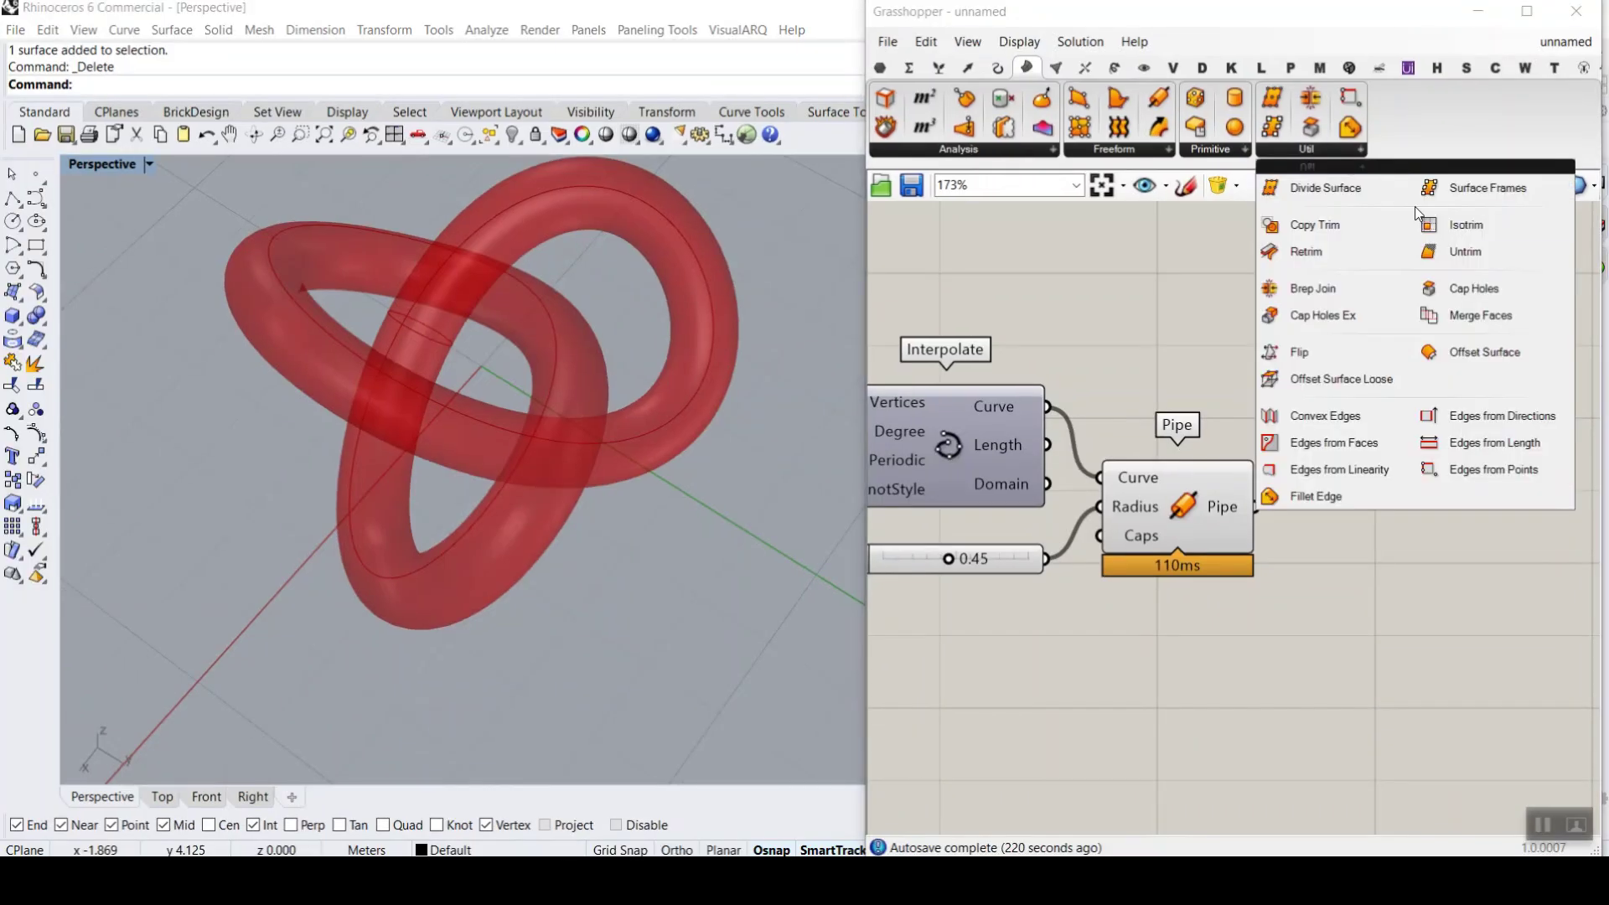
pyautogui.click(1443, 224)
pyautogui.click(1458, 465)
pyautogui.scroll(2, 1220, 415)
pyautogui.moveTo(1110, 352); pyautogui.dragTo(1266, 423)
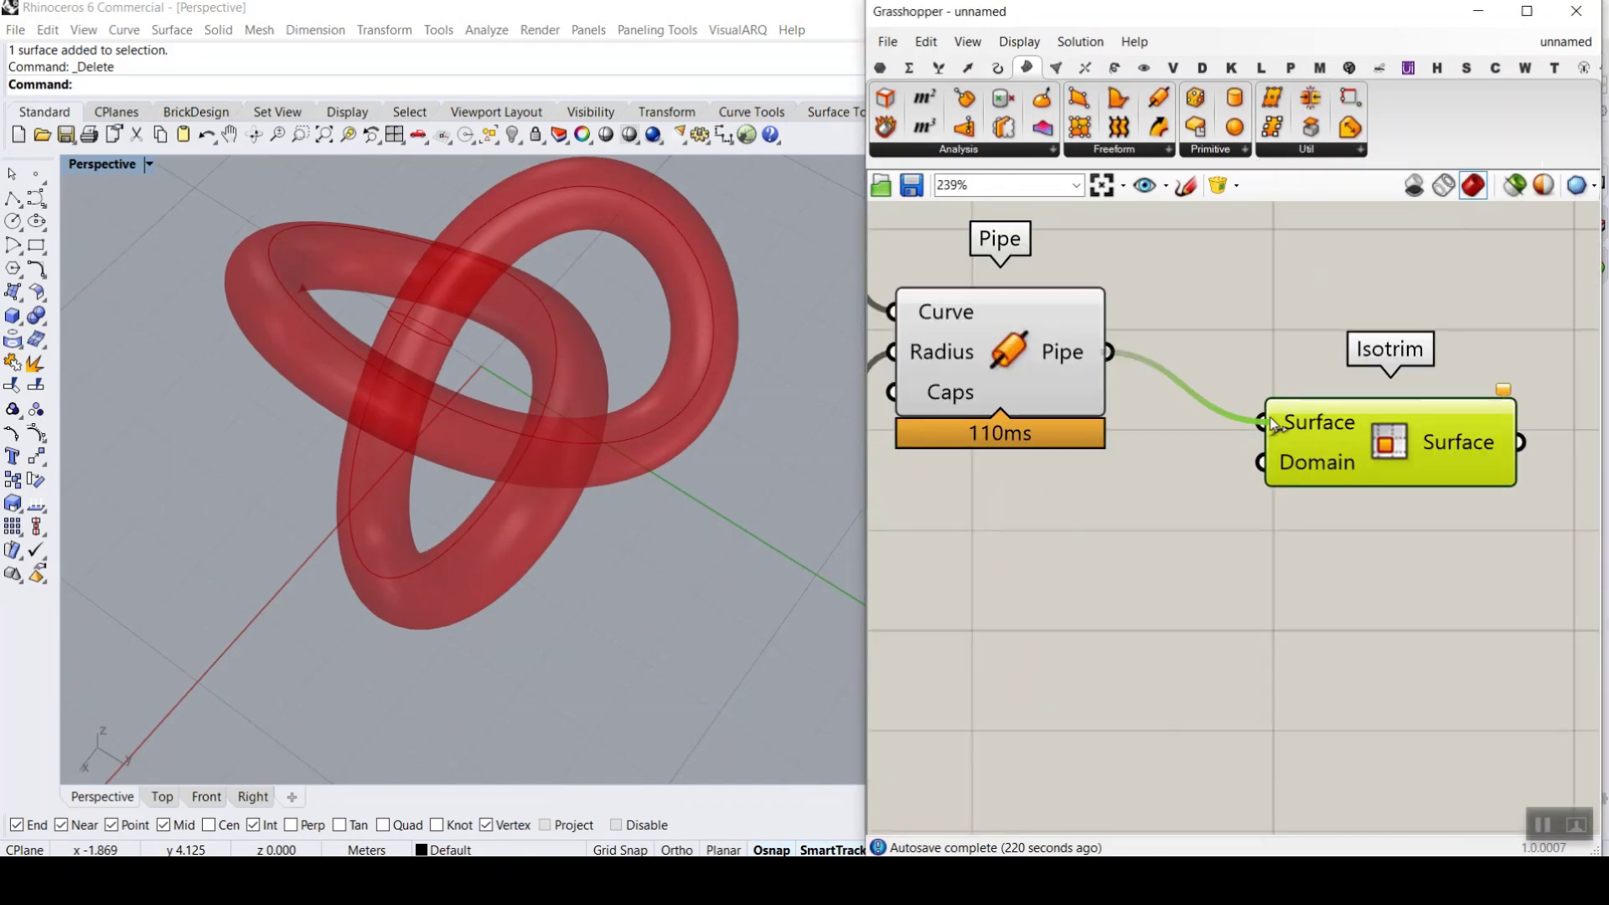
pyautogui.moveTo(1362, 459); pyautogui.dragTo(1491, 389)
# - Add a Divide Domain² component, feed its Domain from the Pipe output and connect its Segments to Isotrim's Domain
pyautogui.click(909, 67)
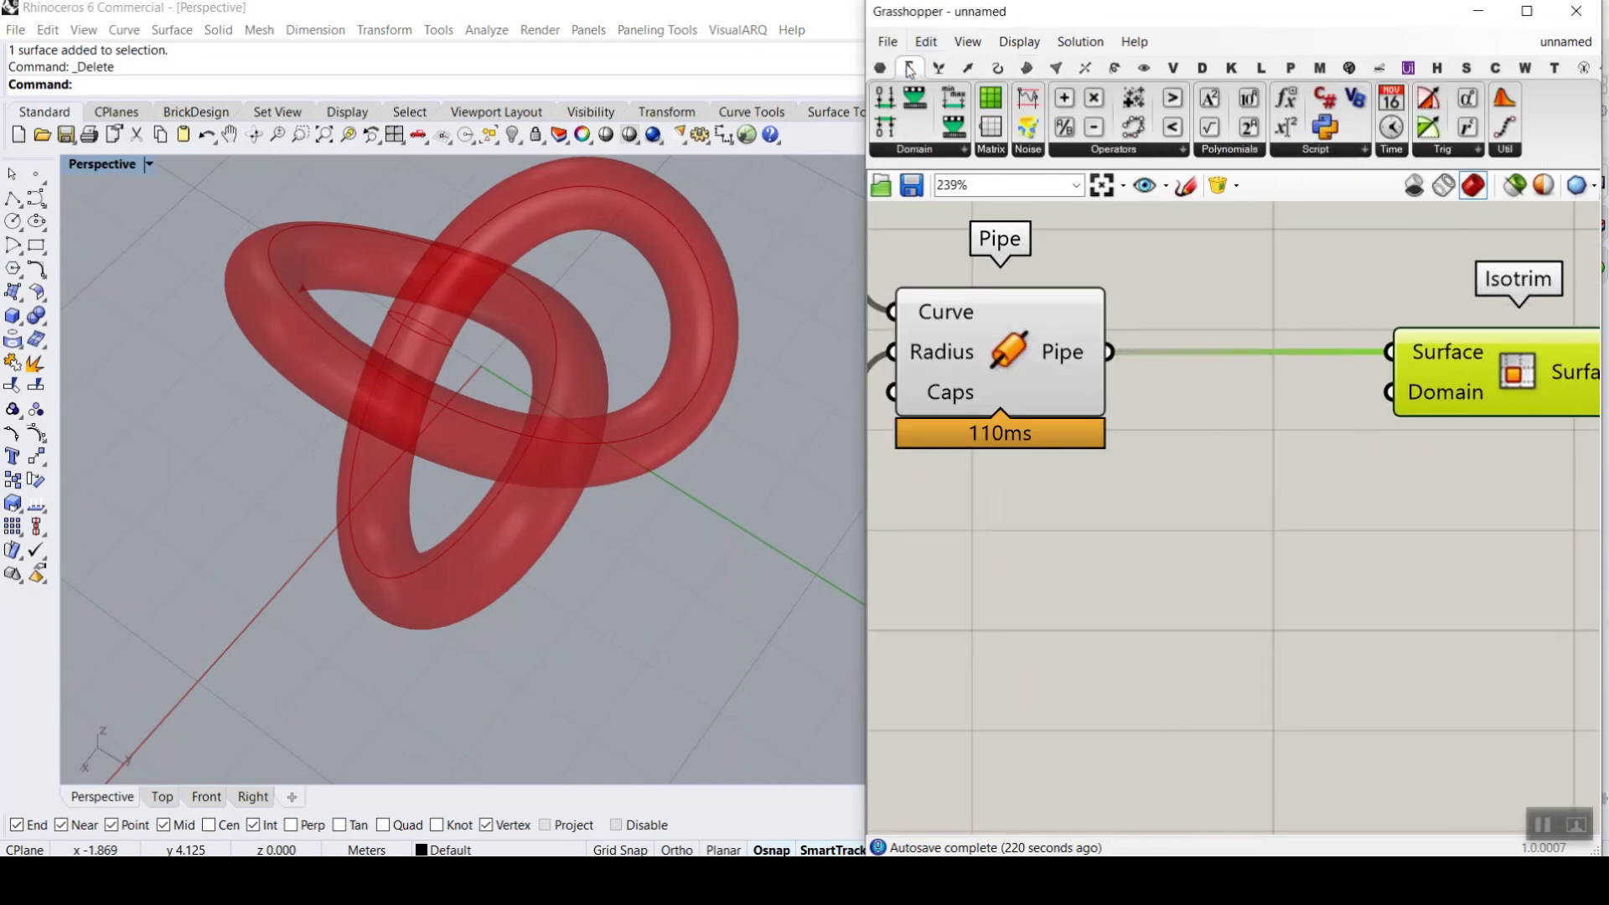
pyautogui.click(935, 151)
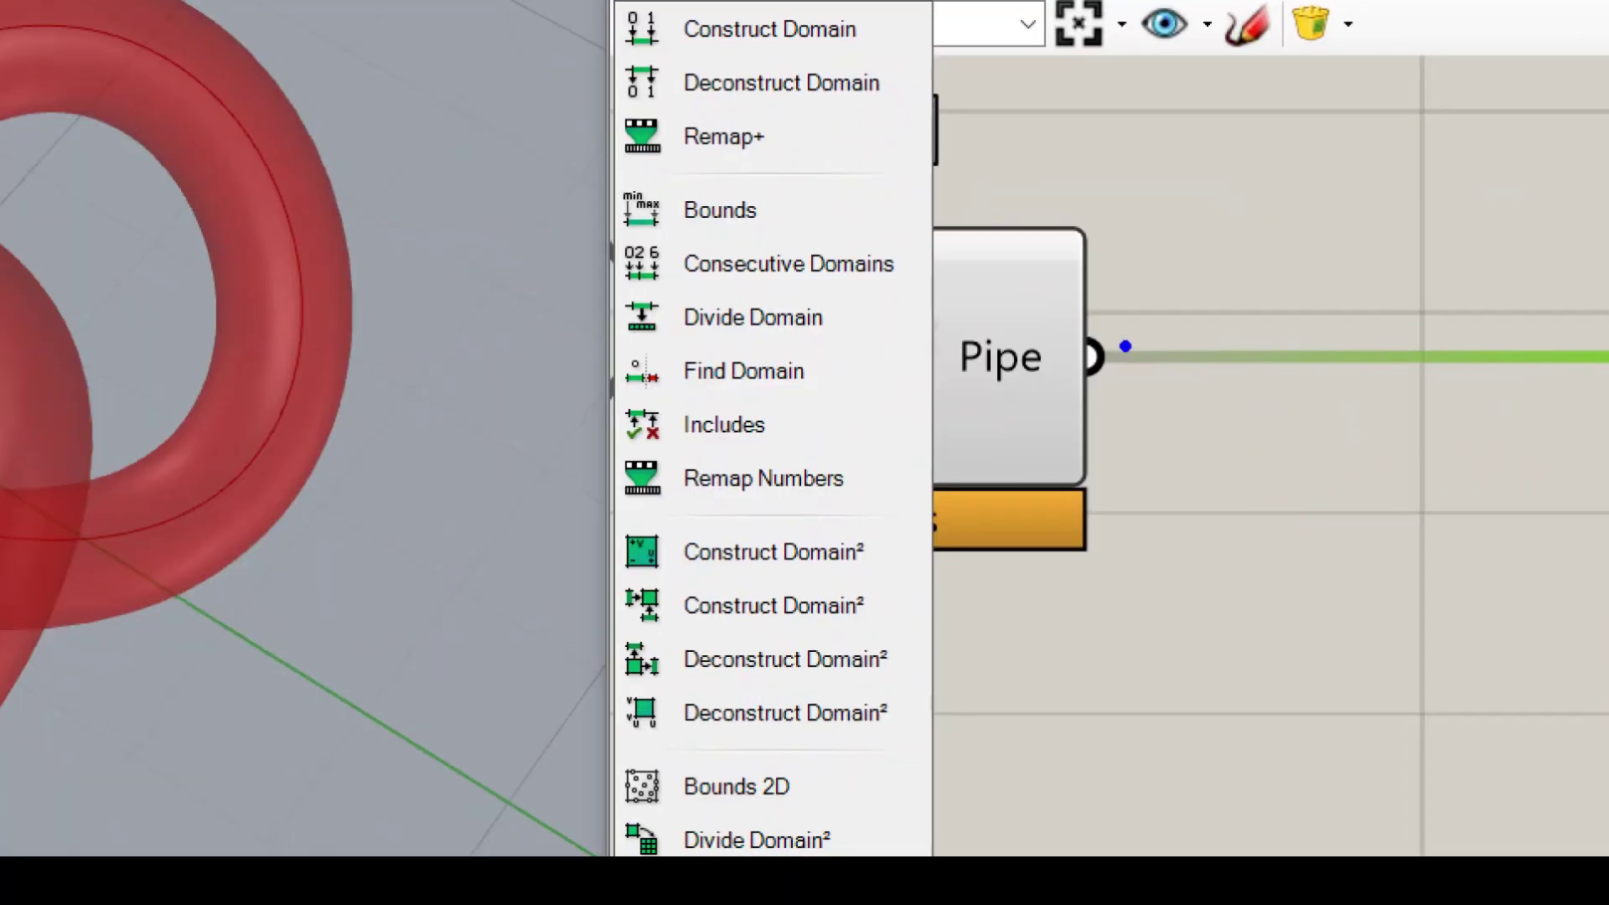
pyautogui.keyDown('ctrl'); pyautogui.moveTo(565, 780); pyautogui.dragTo(969, 880); pyautogui.keyUp('ctrl')
pyautogui.press('Escape')
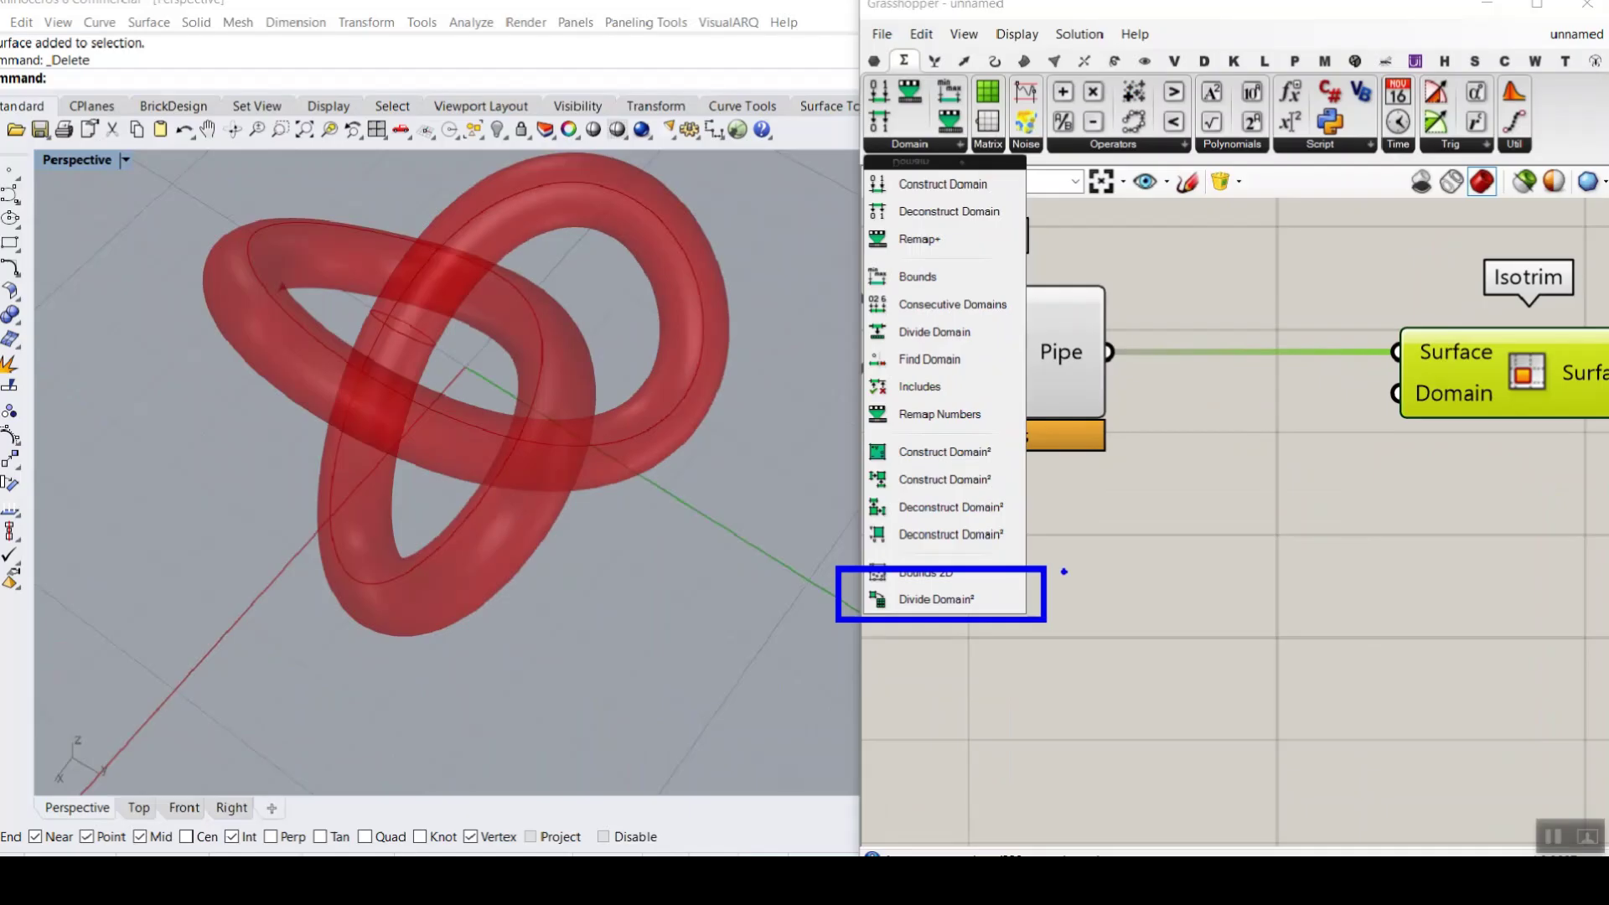
pyautogui.click(923, 150)
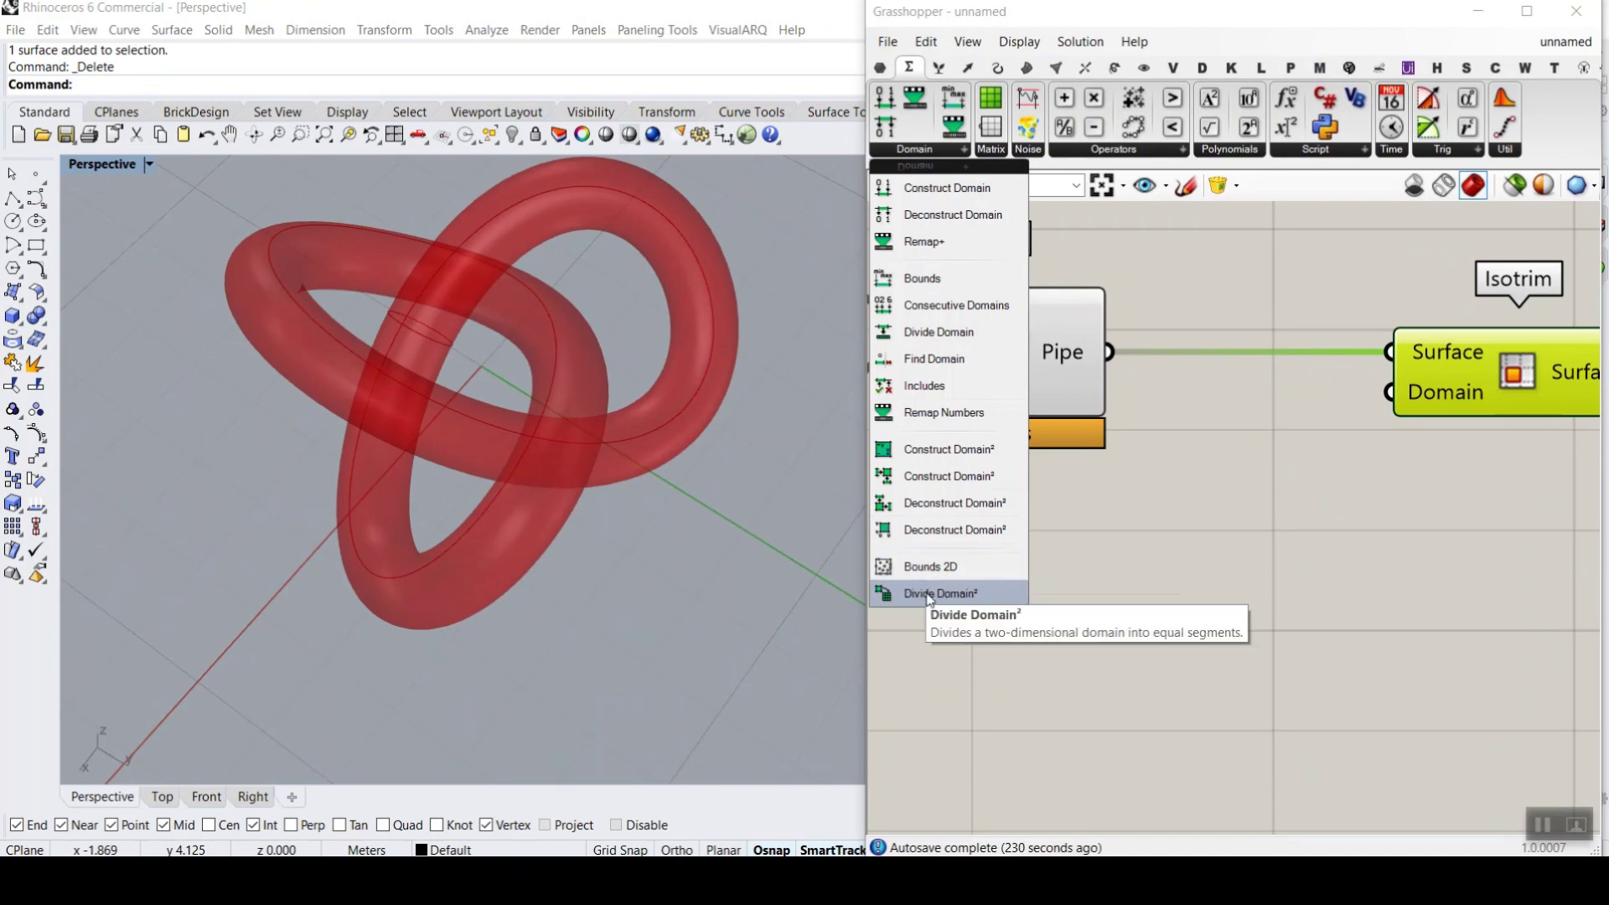
pyautogui.moveTo(897, 588); pyautogui.dragTo(1270, 456)
pyautogui.moveTo(1109, 352); pyautogui.dragTo(1203, 465)
pyautogui.moveTo(1322, 459); pyautogui.dragTo(1241, 443, button='right')
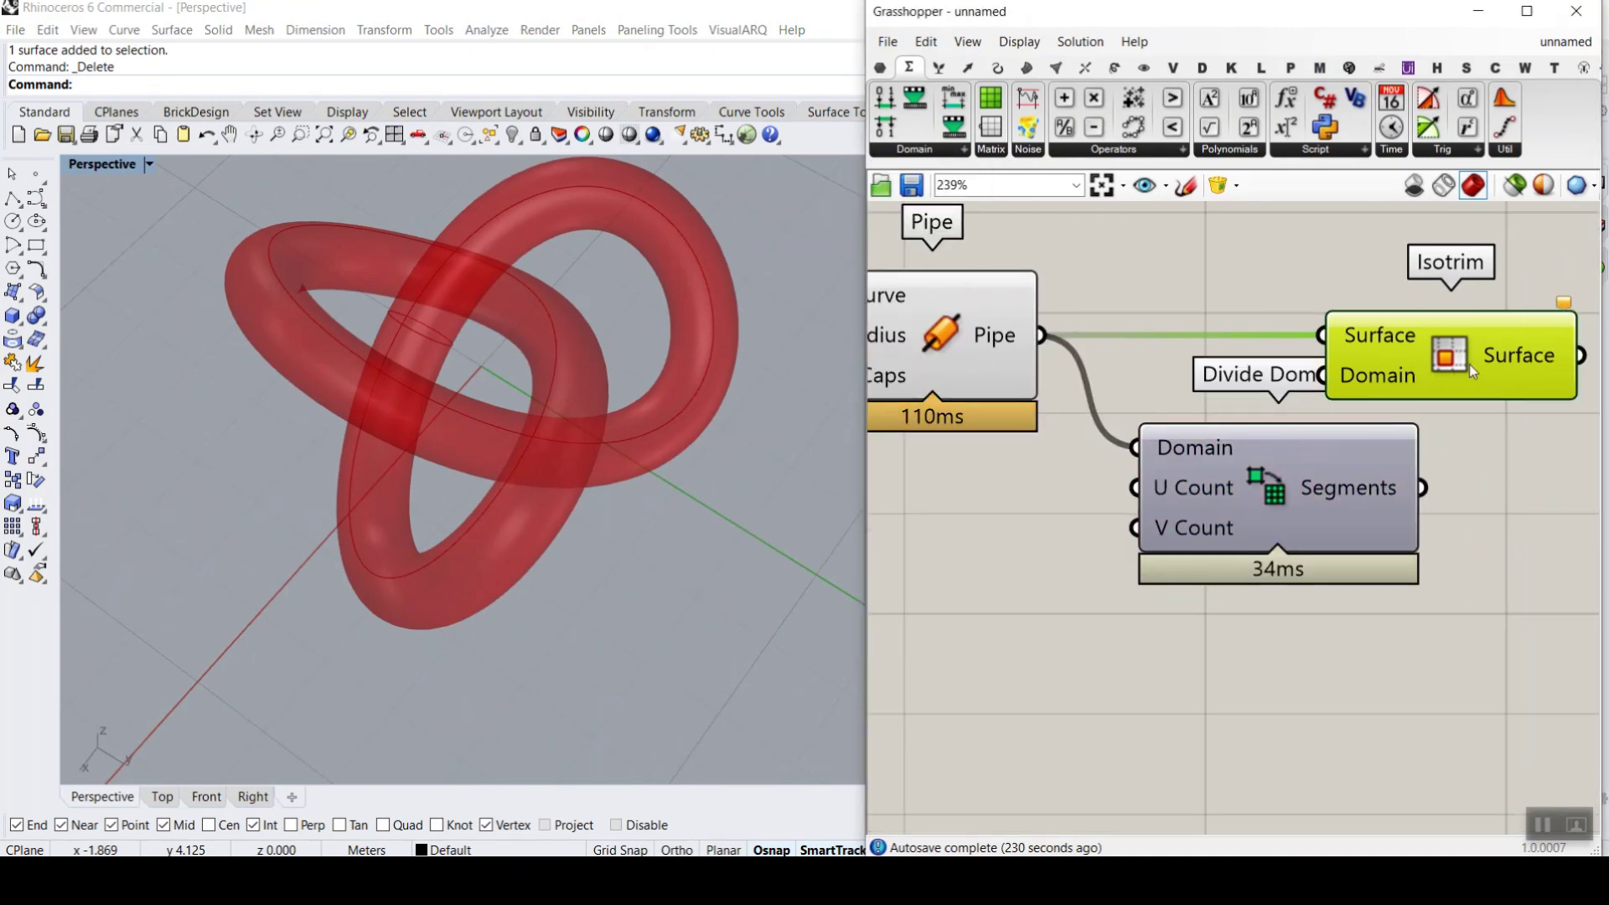
pyautogui.moveTo(1408, 489); pyautogui.dragTo(1428, 376)
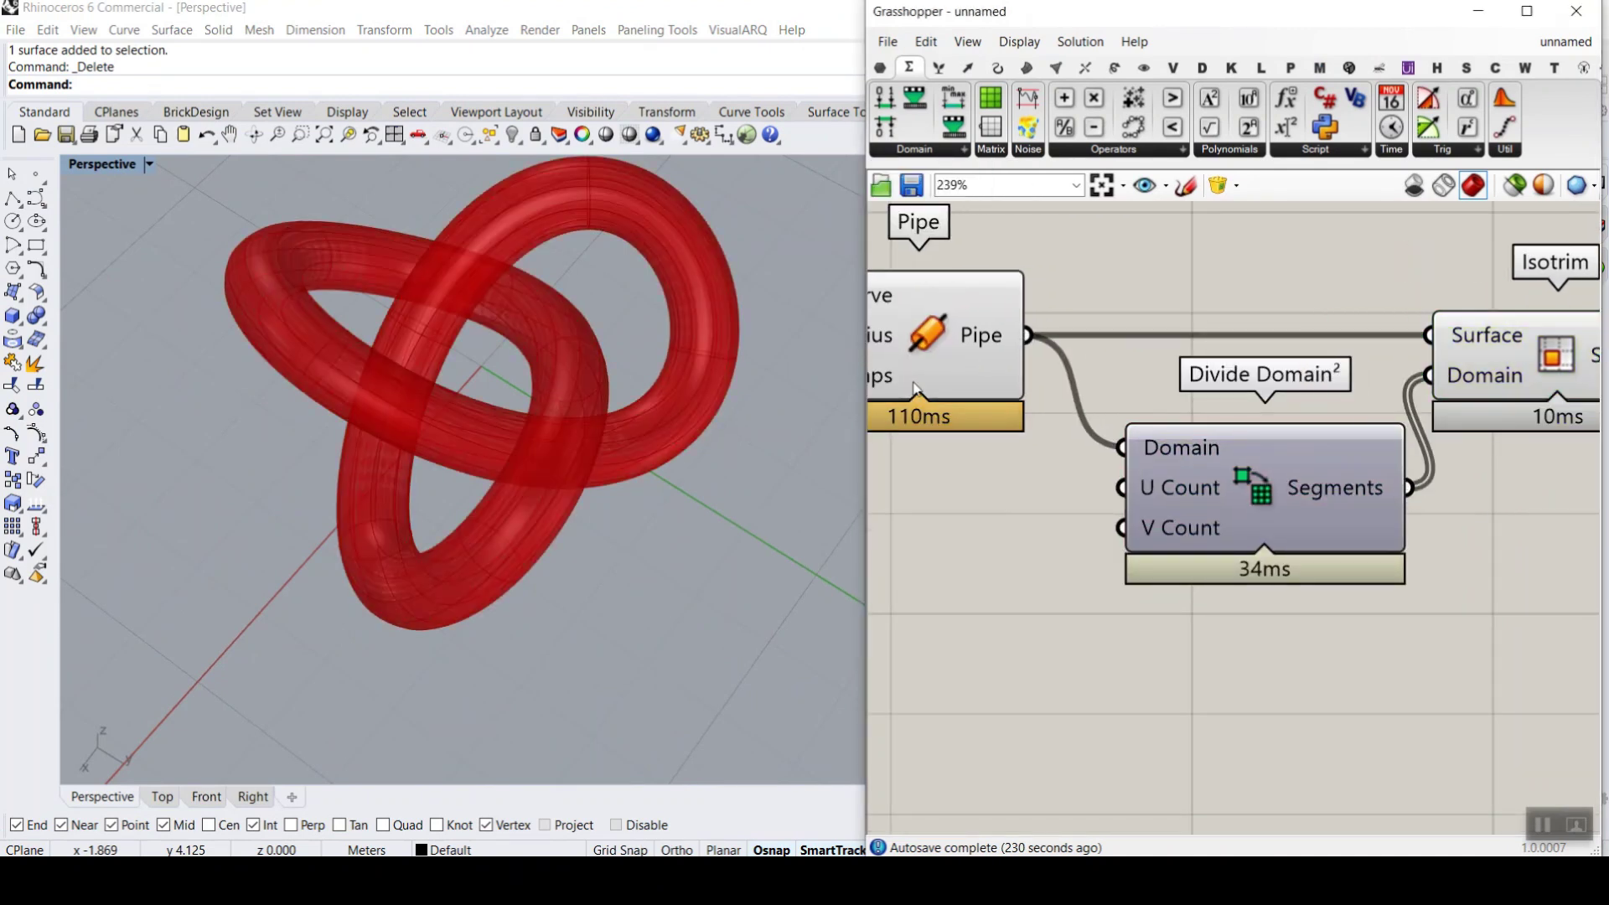
# - Turn off the preview of the Pipe component
pyautogui.moveTo(942, 325); pyautogui.dragTo(940, 326, button='right')
pyautogui.rightClick(938, 343)
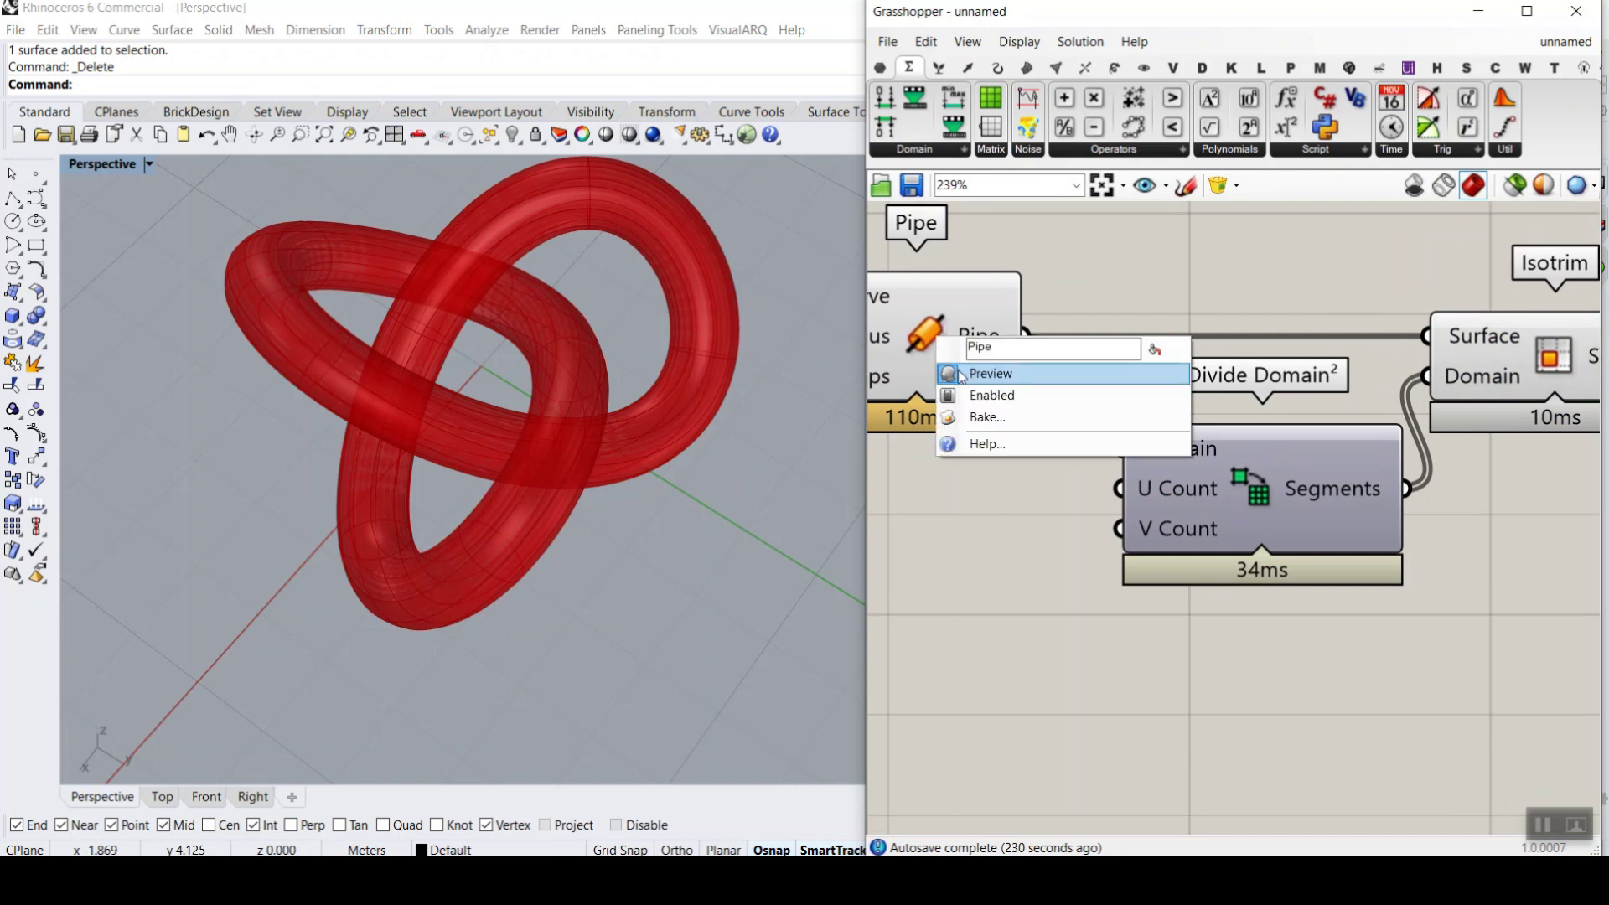
pyautogui.click(980, 369)
# - Add a number slider set to 1 and connect it to the U Count of Divide Domain²
pyautogui.moveTo(1029, 520); pyautogui.dragTo(1148, 524, button='right')
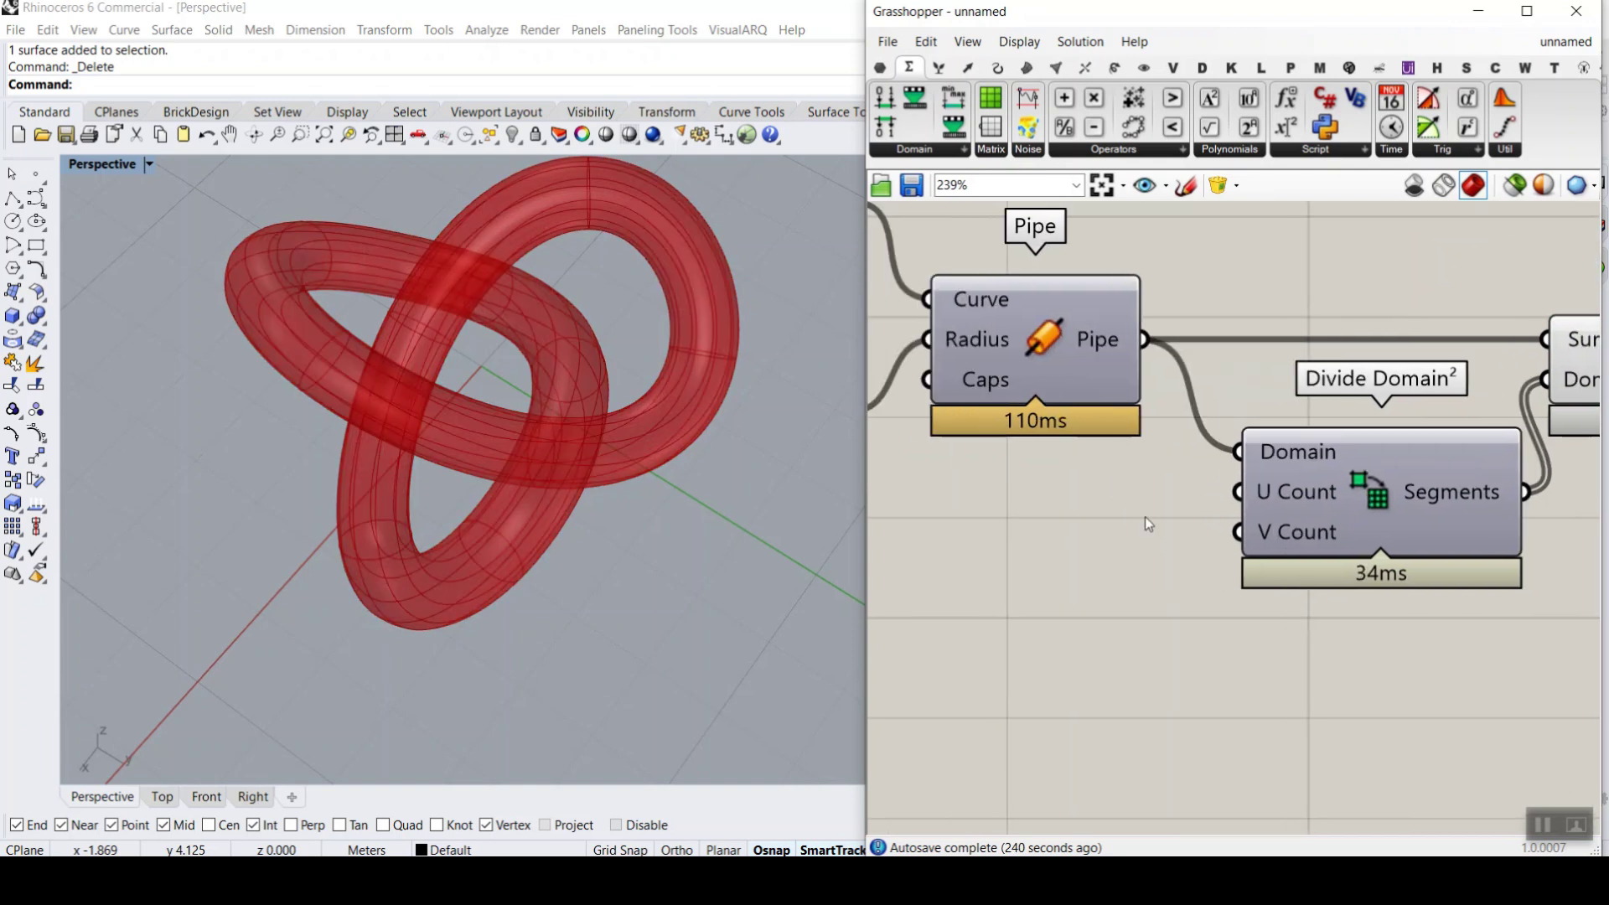
pyautogui.doubleClick(932, 526)
pyautogui.write('1')
pyautogui.press('Return')
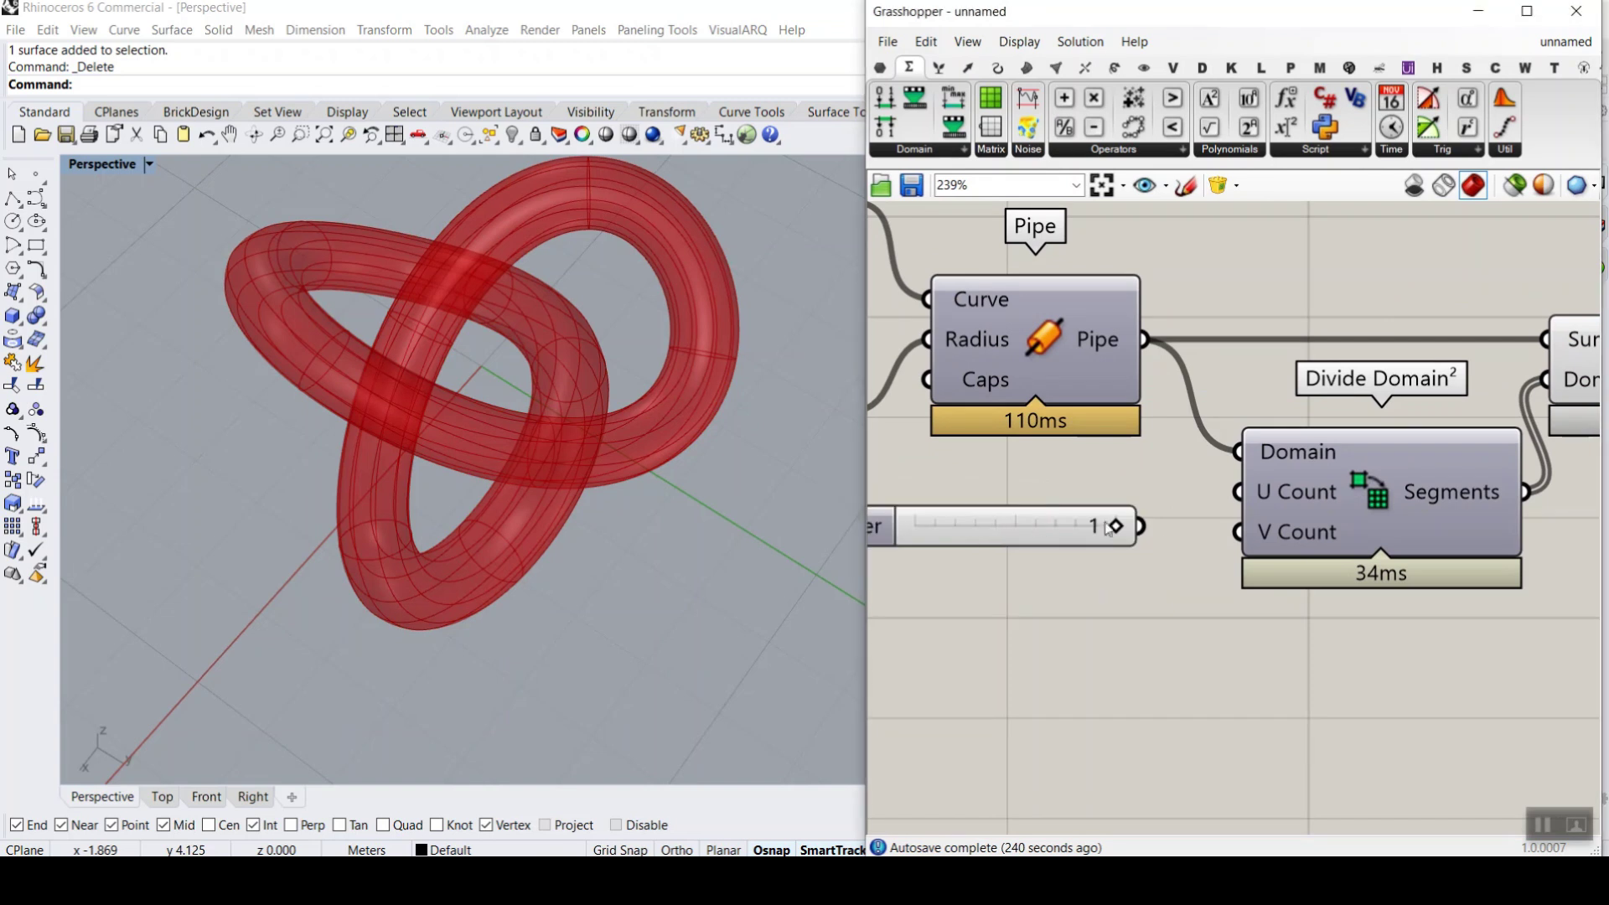
pyautogui.moveTo(1141, 527); pyautogui.dragTo(1240, 493)
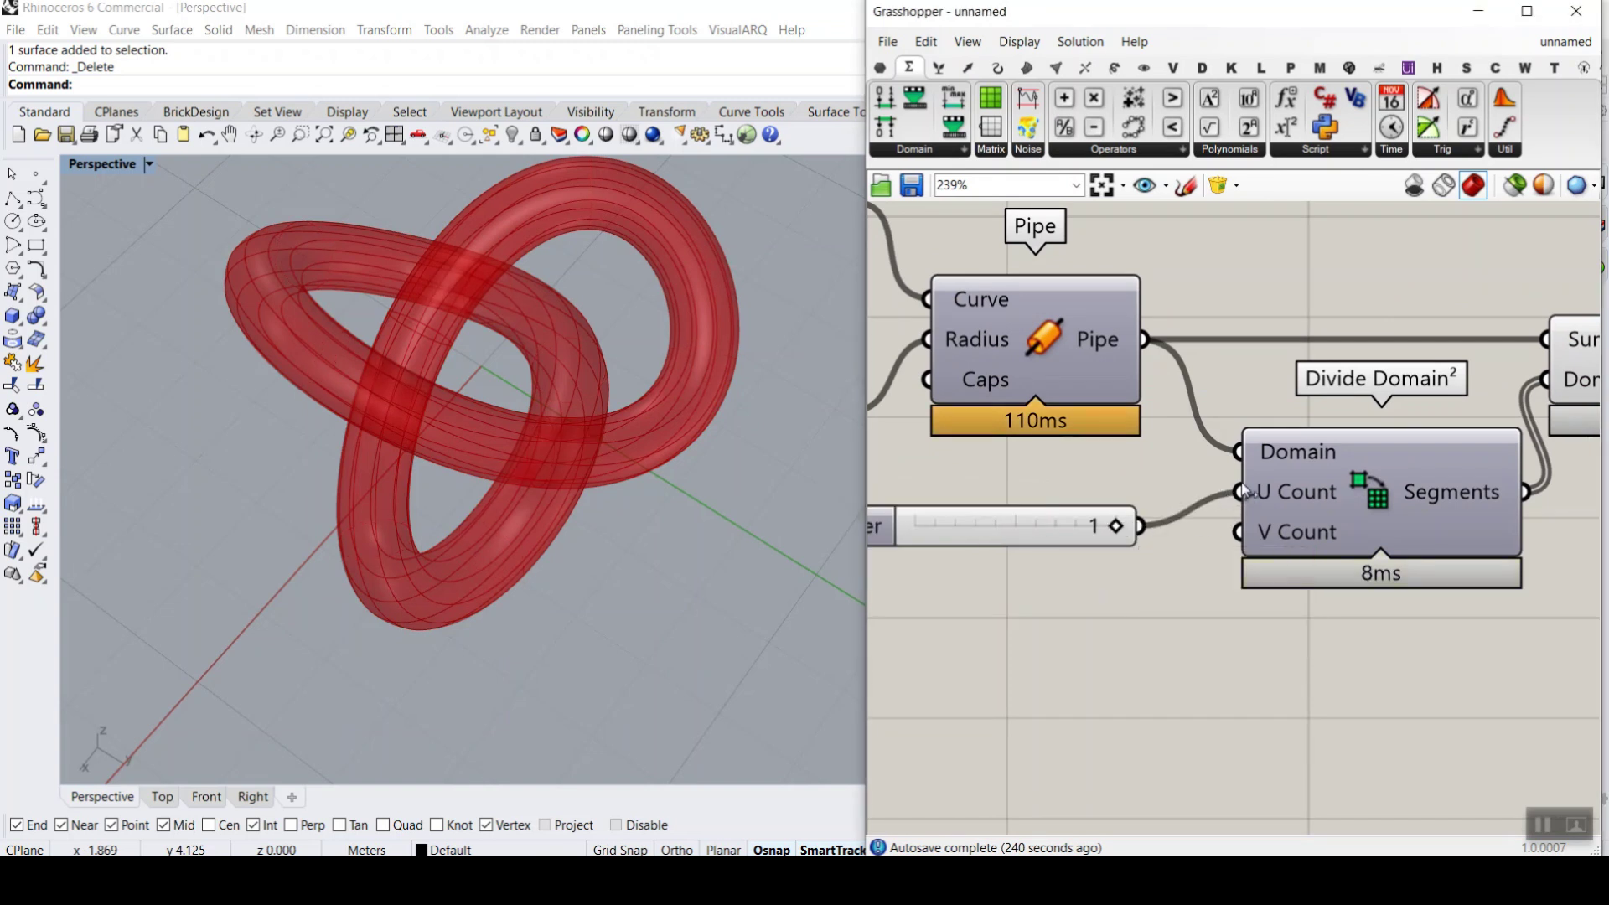
pyautogui.moveTo(1507, 415); pyautogui.dragTo(1343, 413, button='right')
pyautogui.click(1450, 354)
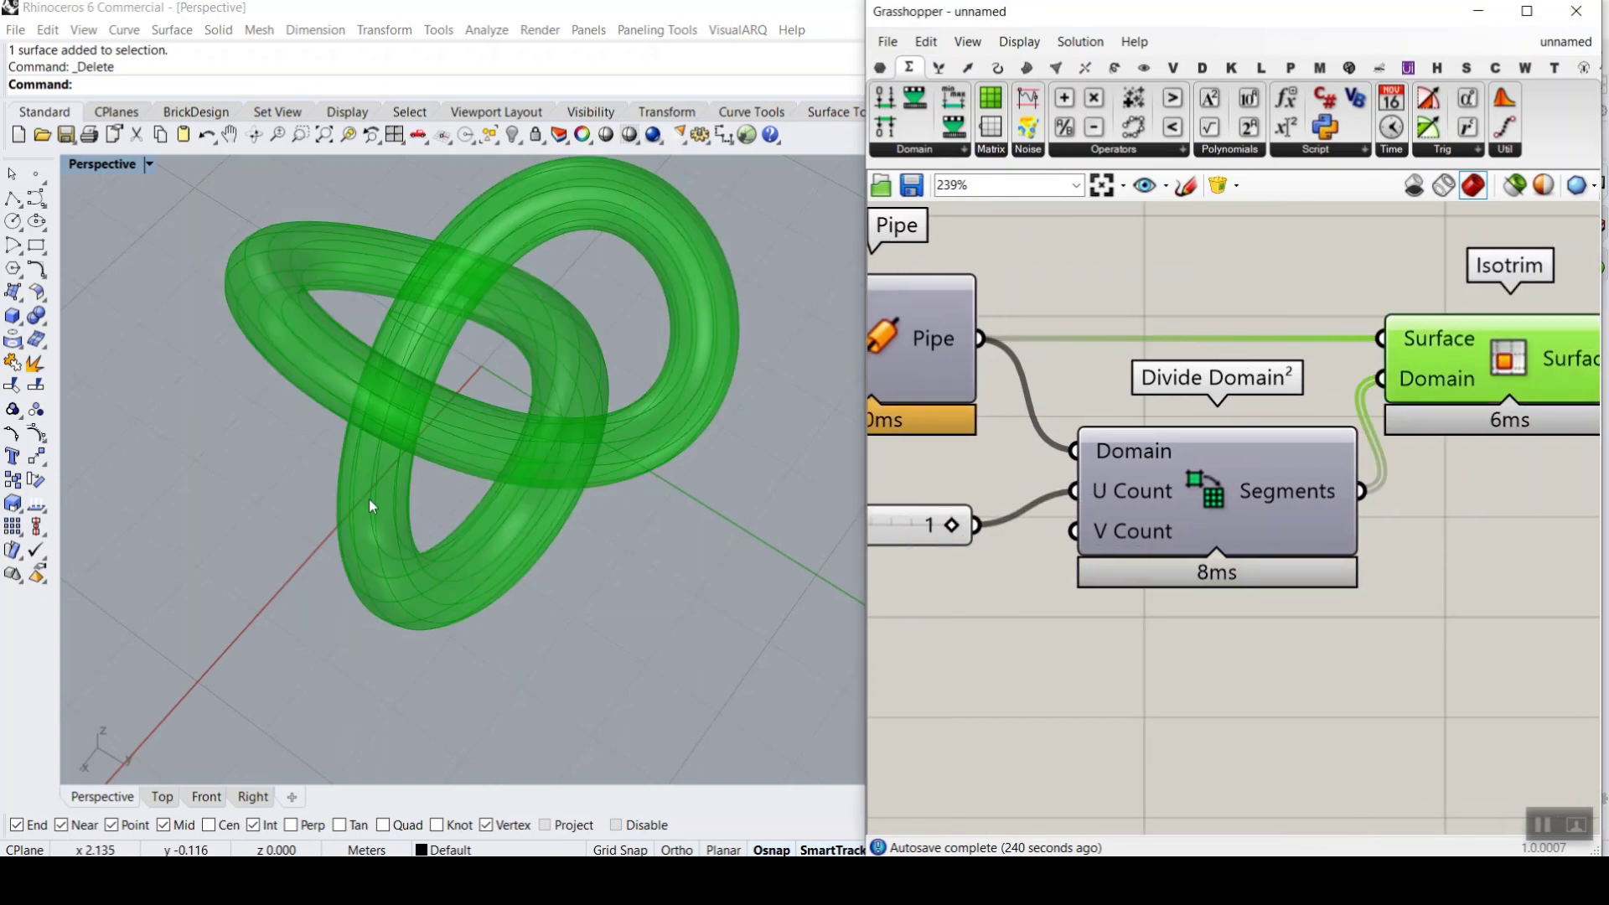
# - Reconnect the value 1 slider from U Count to the V Count of Divide Domain²
pyautogui.keyDown('ctrl'); pyautogui.moveTo(978, 528); pyautogui.dragTo(1074, 530); pyautogui.keyUp('ctrl')
pyautogui.click(1016, 607)
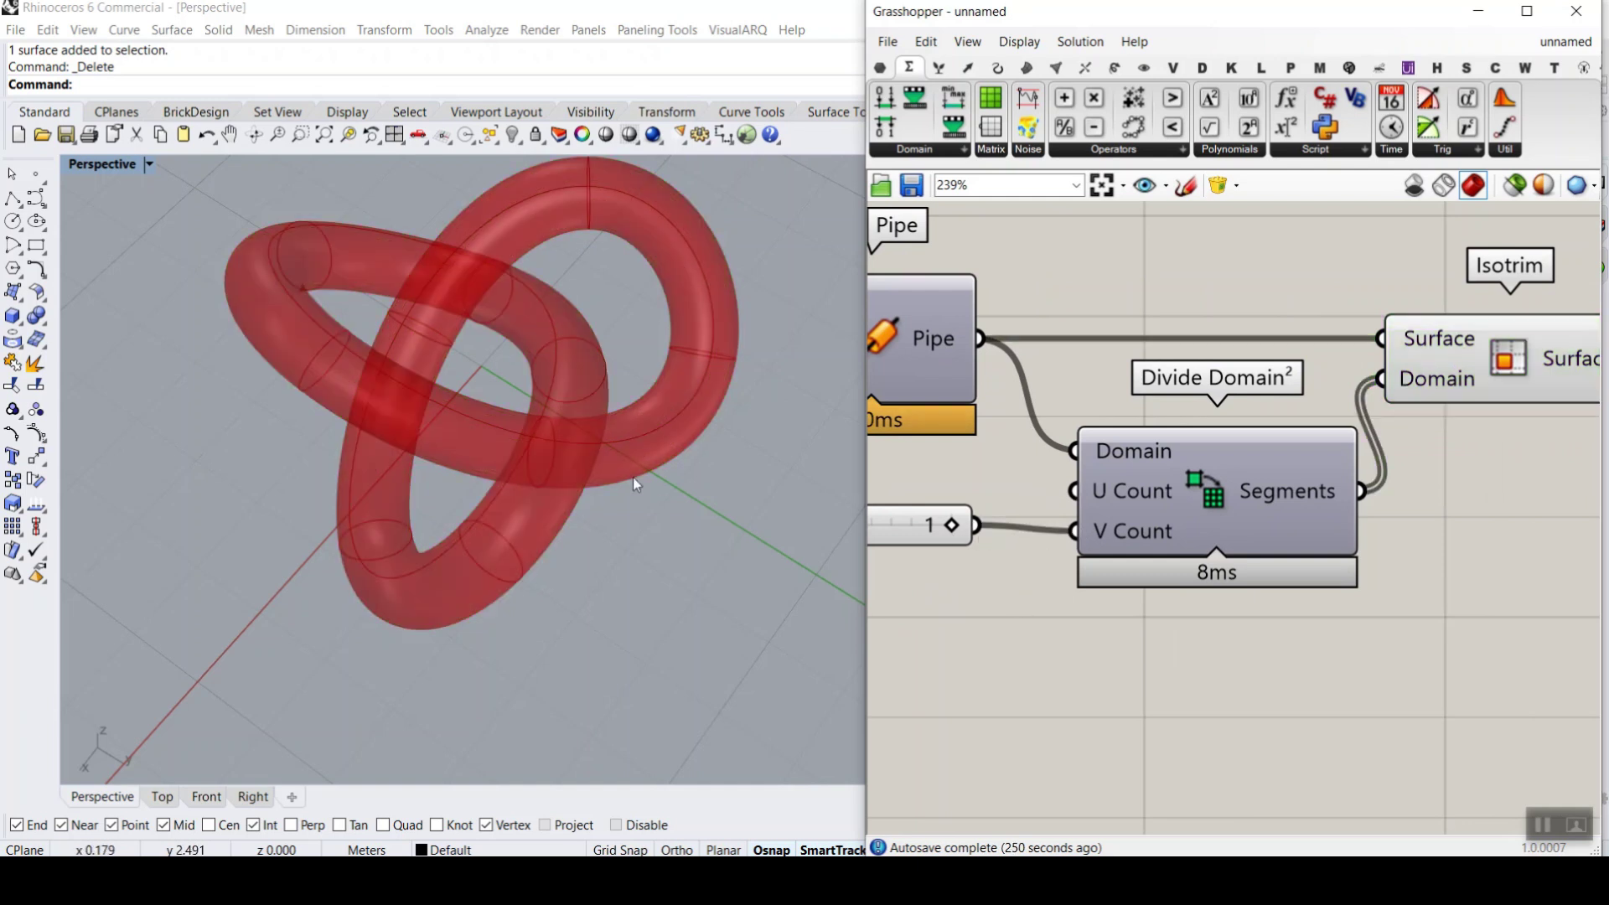
pyautogui.moveTo(775, 538); pyautogui.dragTo(665, 466, button='right')
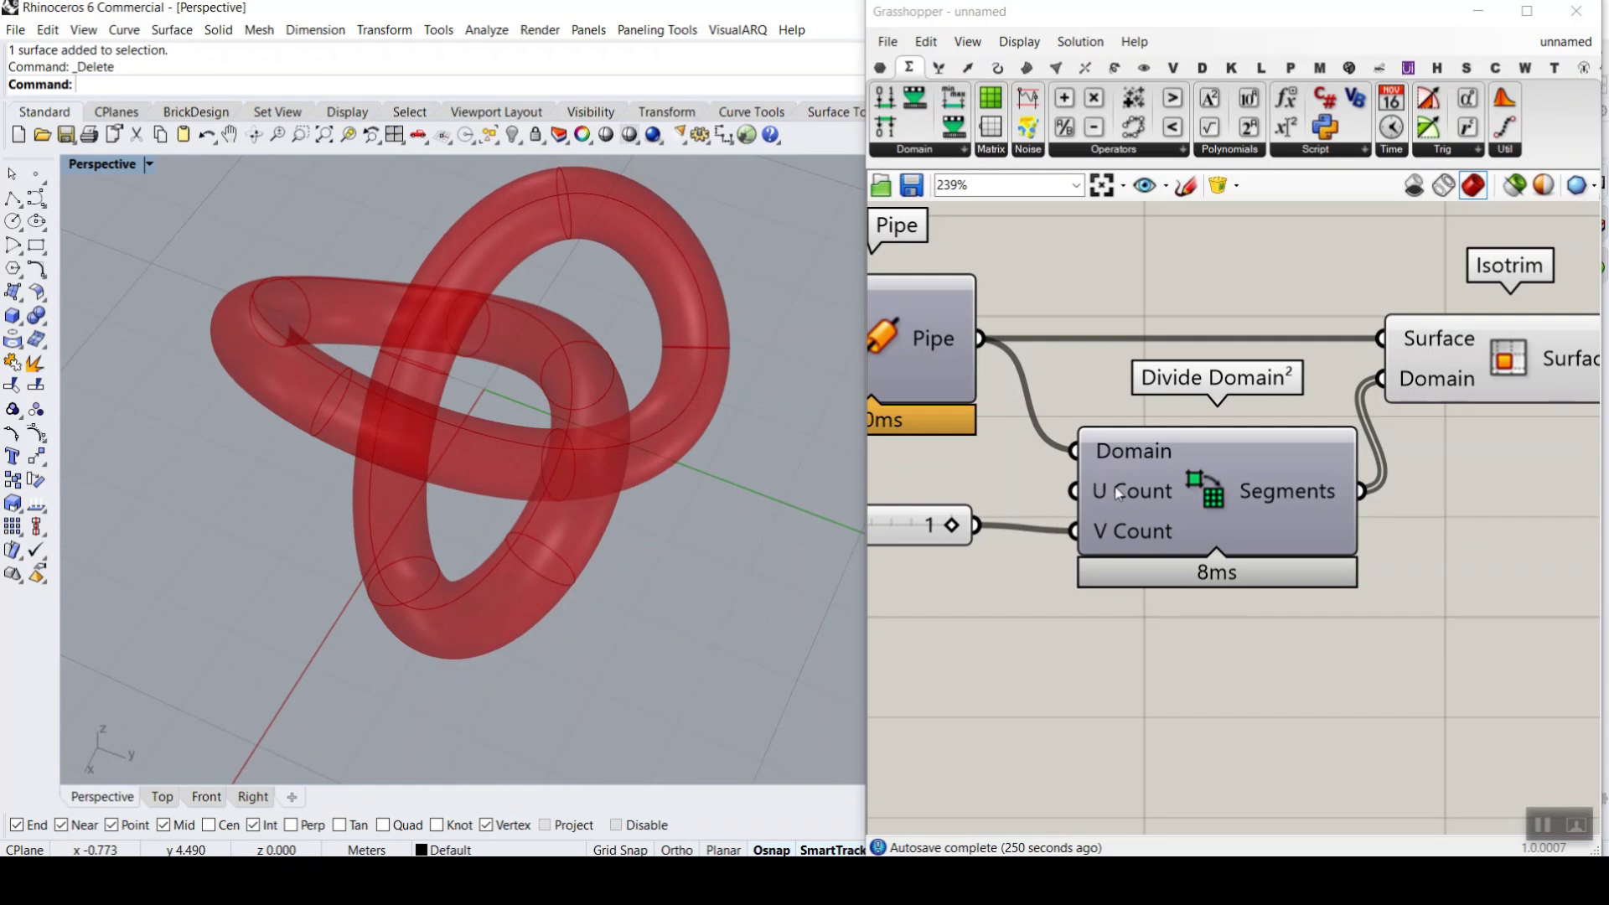
# - Bake the Isotrim output into the Rhino model with the default attributes
pyautogui.moveTo(1414, 399); pyautogui.dragTo(1300, 401, button='right')
pyautogui.rightClick(1481, 358)
pyautogui.click(1491, 389)
pyautogui.click(1464, 591)
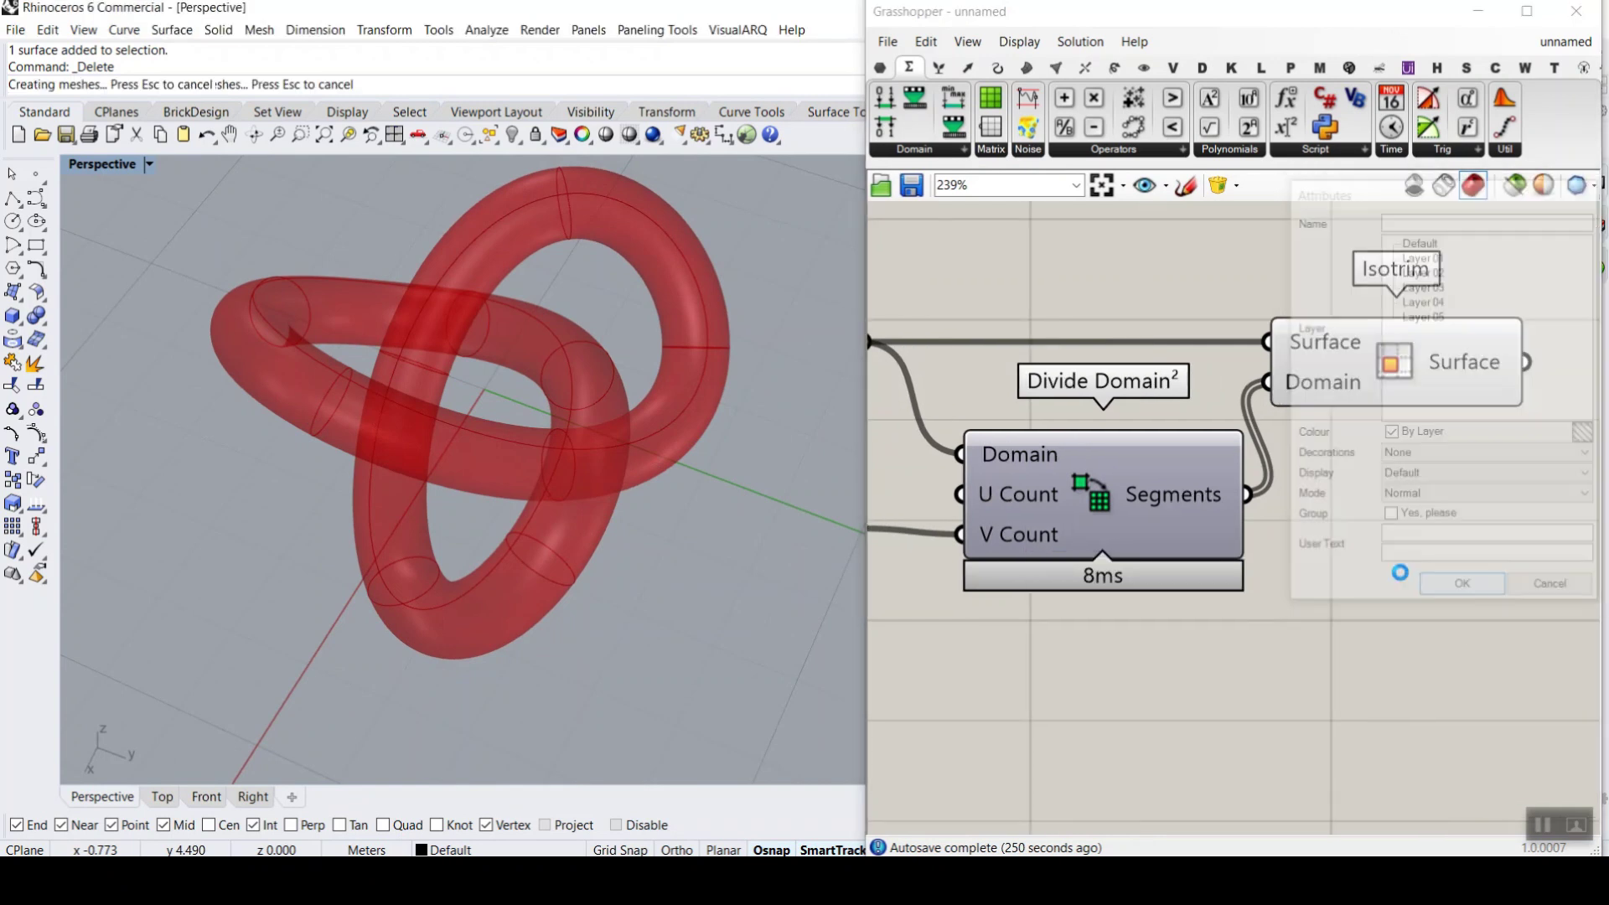
# - Select several baked pipe segments to check the division, and undo the bake
pyautogui.click(604, 470)
pyautogui.click(429, 551)
pyautogui.click(417, 494)
pyautogui.click(704, 520)
pyautogui.hotkey('ctrl', 'z')
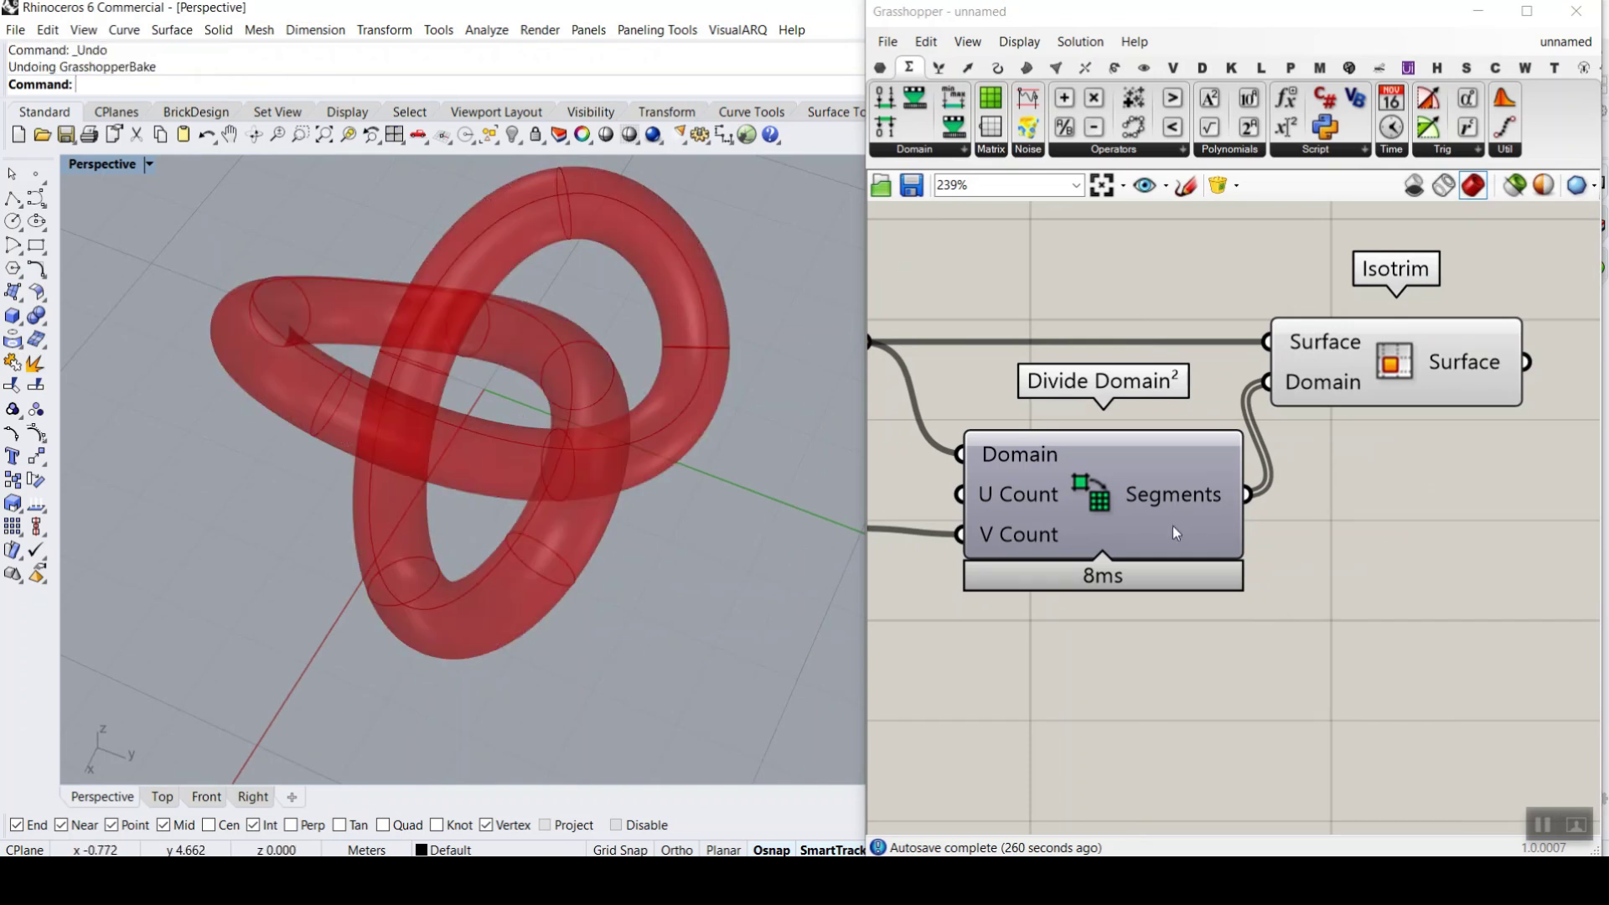
# - Add a second number slider set to 3 above the V Count slider and connect it to U Count
pyautogui.moveTo(1173, 525); pyautogui.dragTo(1401, 521, button='right')
pyautogui.click(1201, 551)
pyautogui.moveTo(1202, 547); pyautogui.dragTo(1216, 600)
pyautogui.scroll(1, 1231, 555)
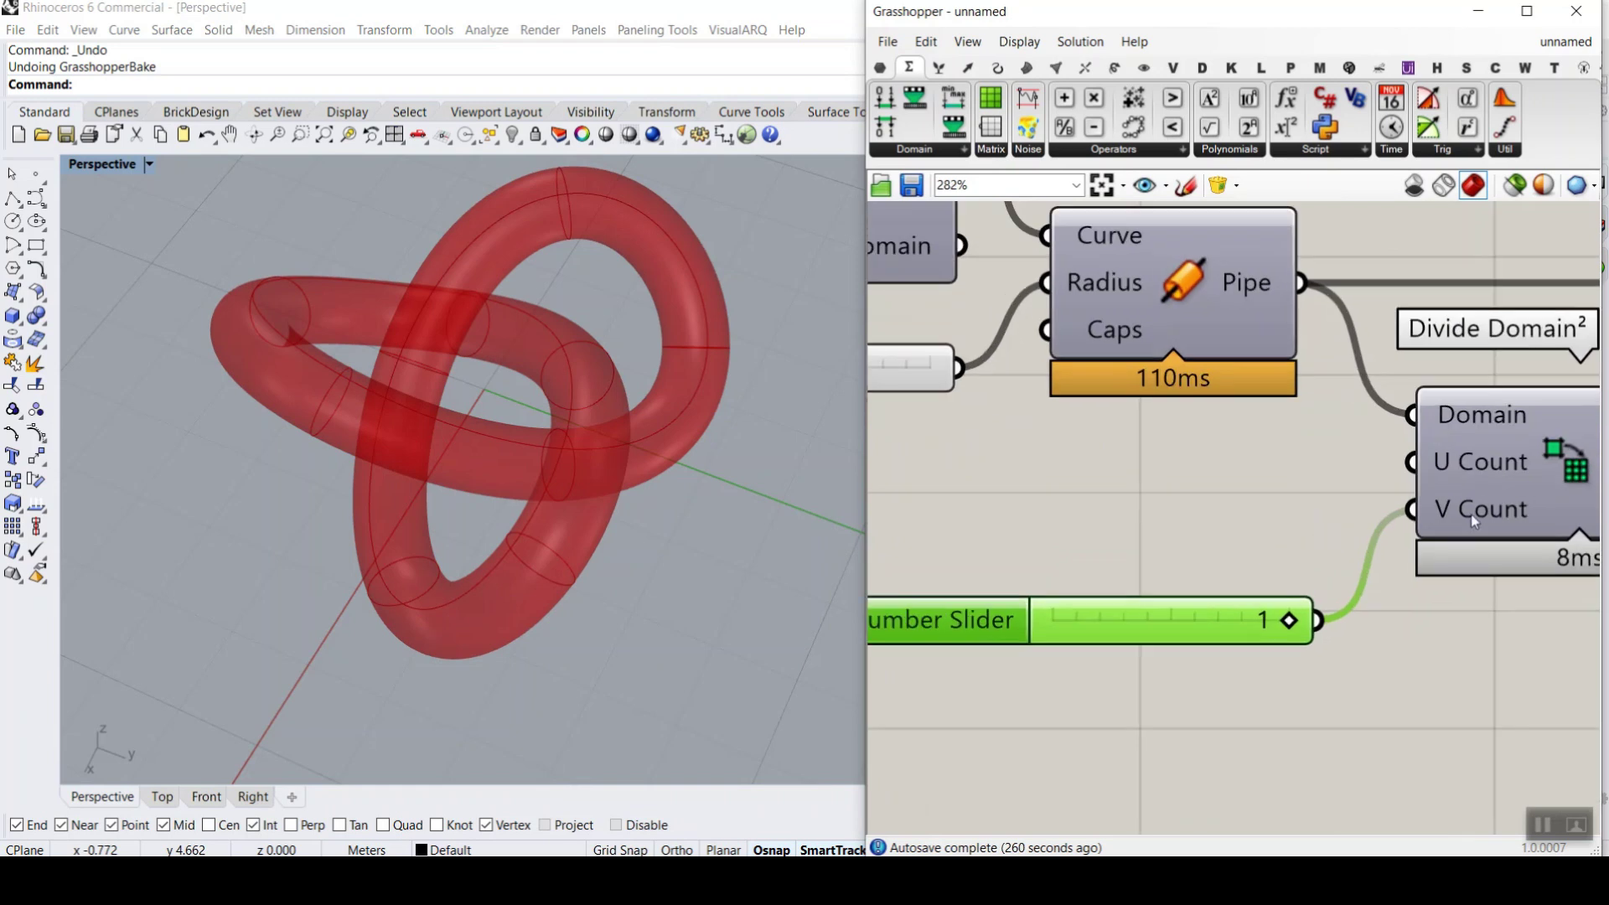
pyautogui.doubleClick(1092, 511)
pyautogui.write('number slider')
pyautogui.press('Return')
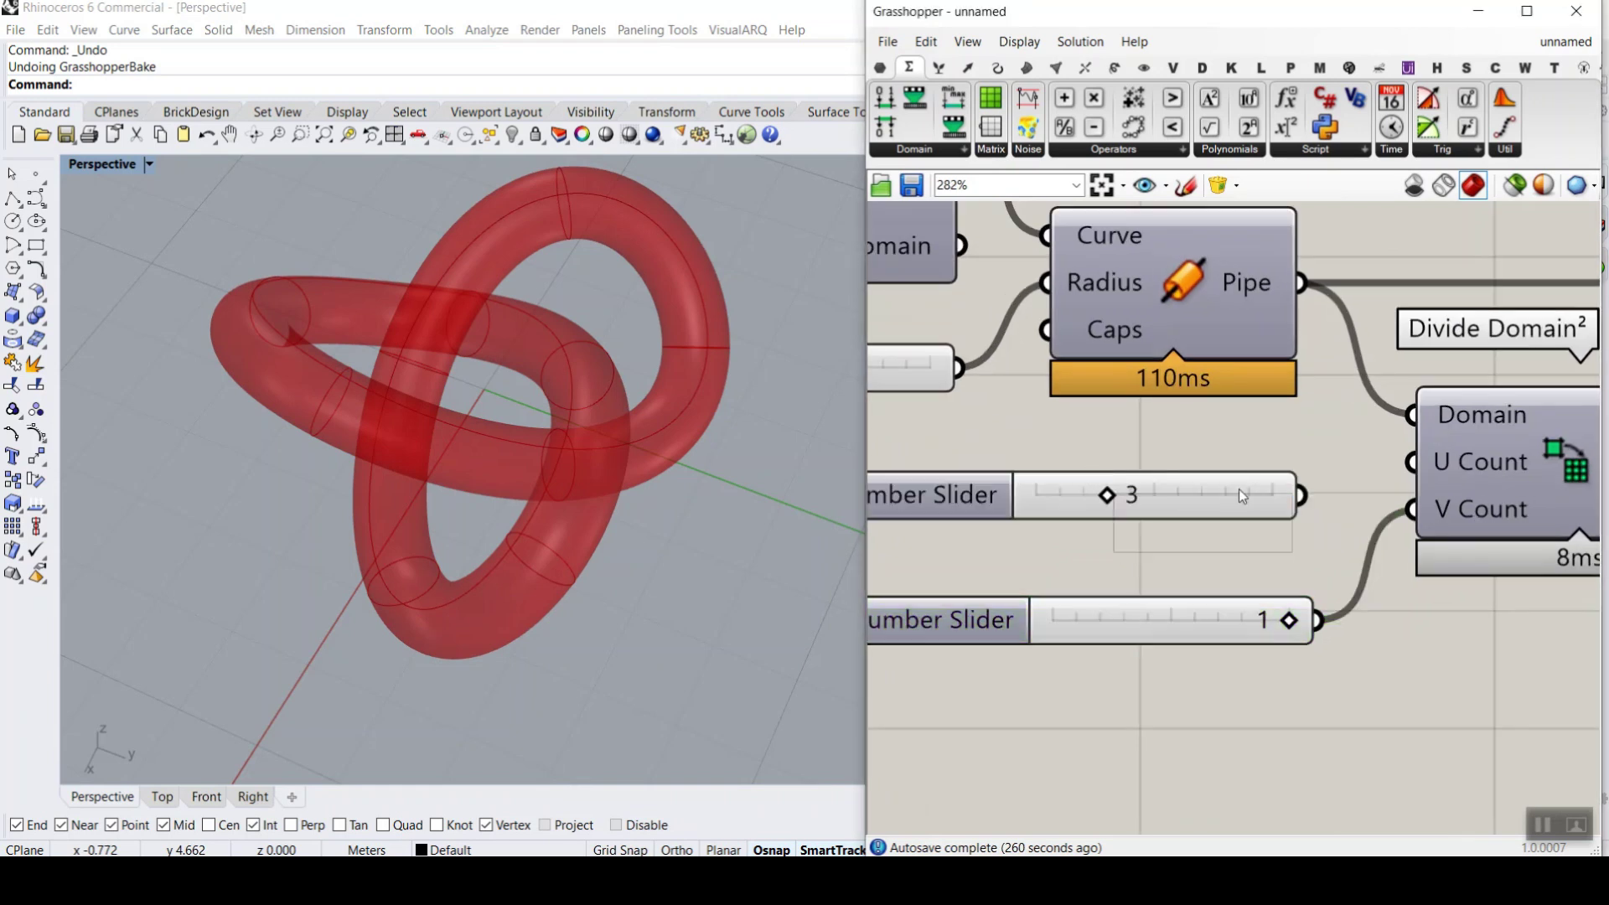
pyautogui.moveTo(1310, 498); pyautogui.dragTo(1411, 462)
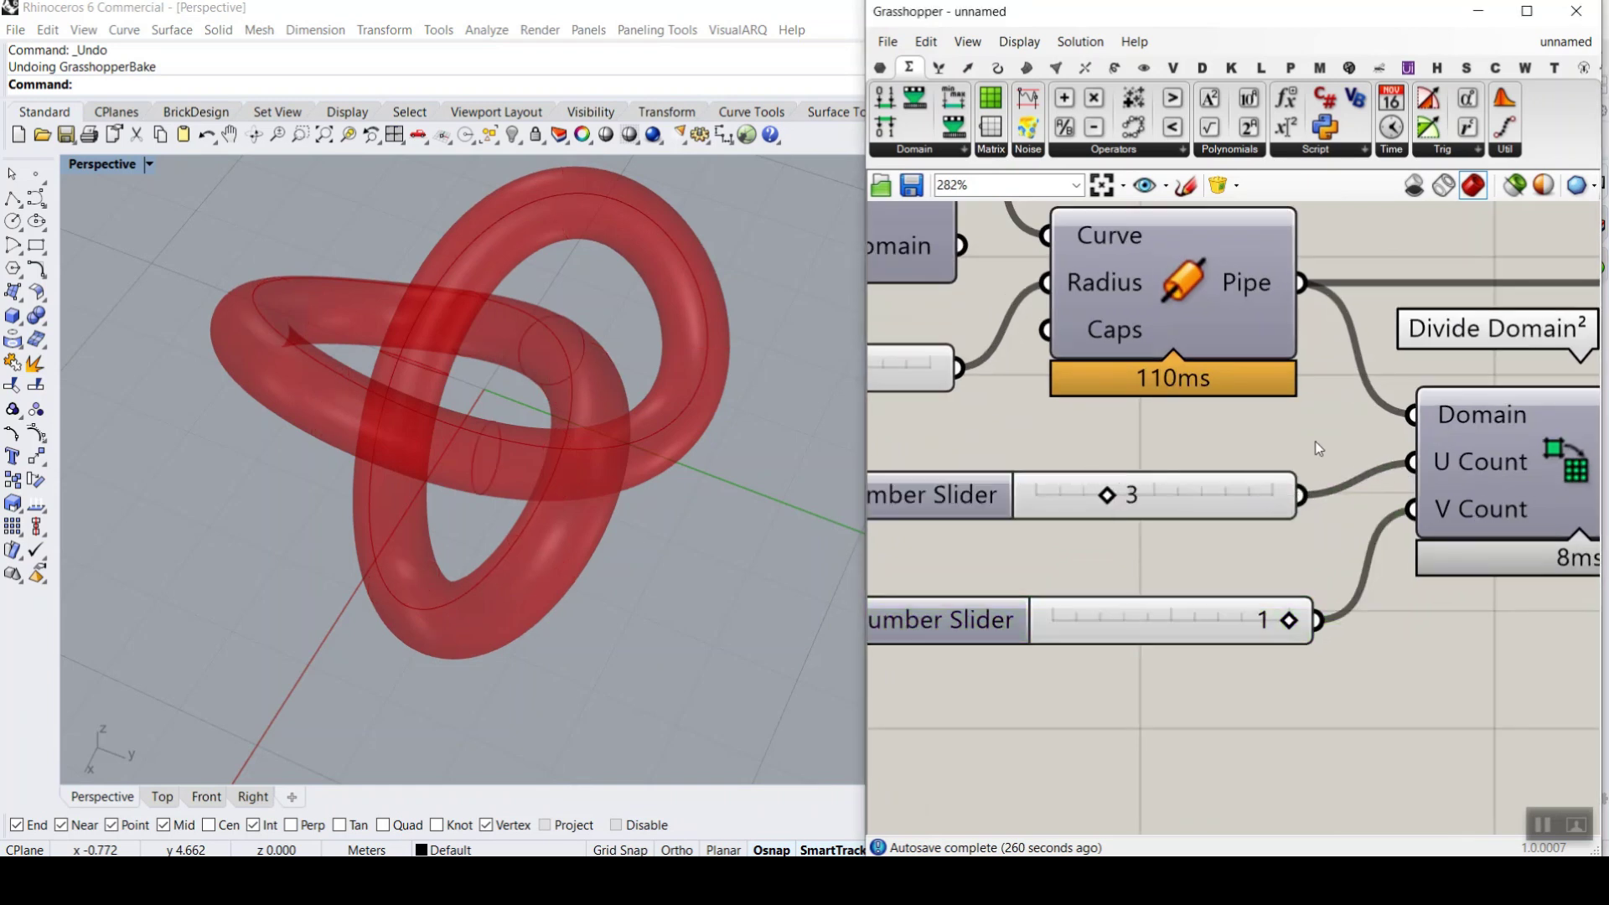
# - Bake the Isotrim surfaces divided with U Count 3 and V Count 1 into the Rhino model
pyautogui.scroll(-4, 1332, 461)
pyautogui.moveTo(1351, 476); pyautogui.dragTo(1017, 483, button='right')
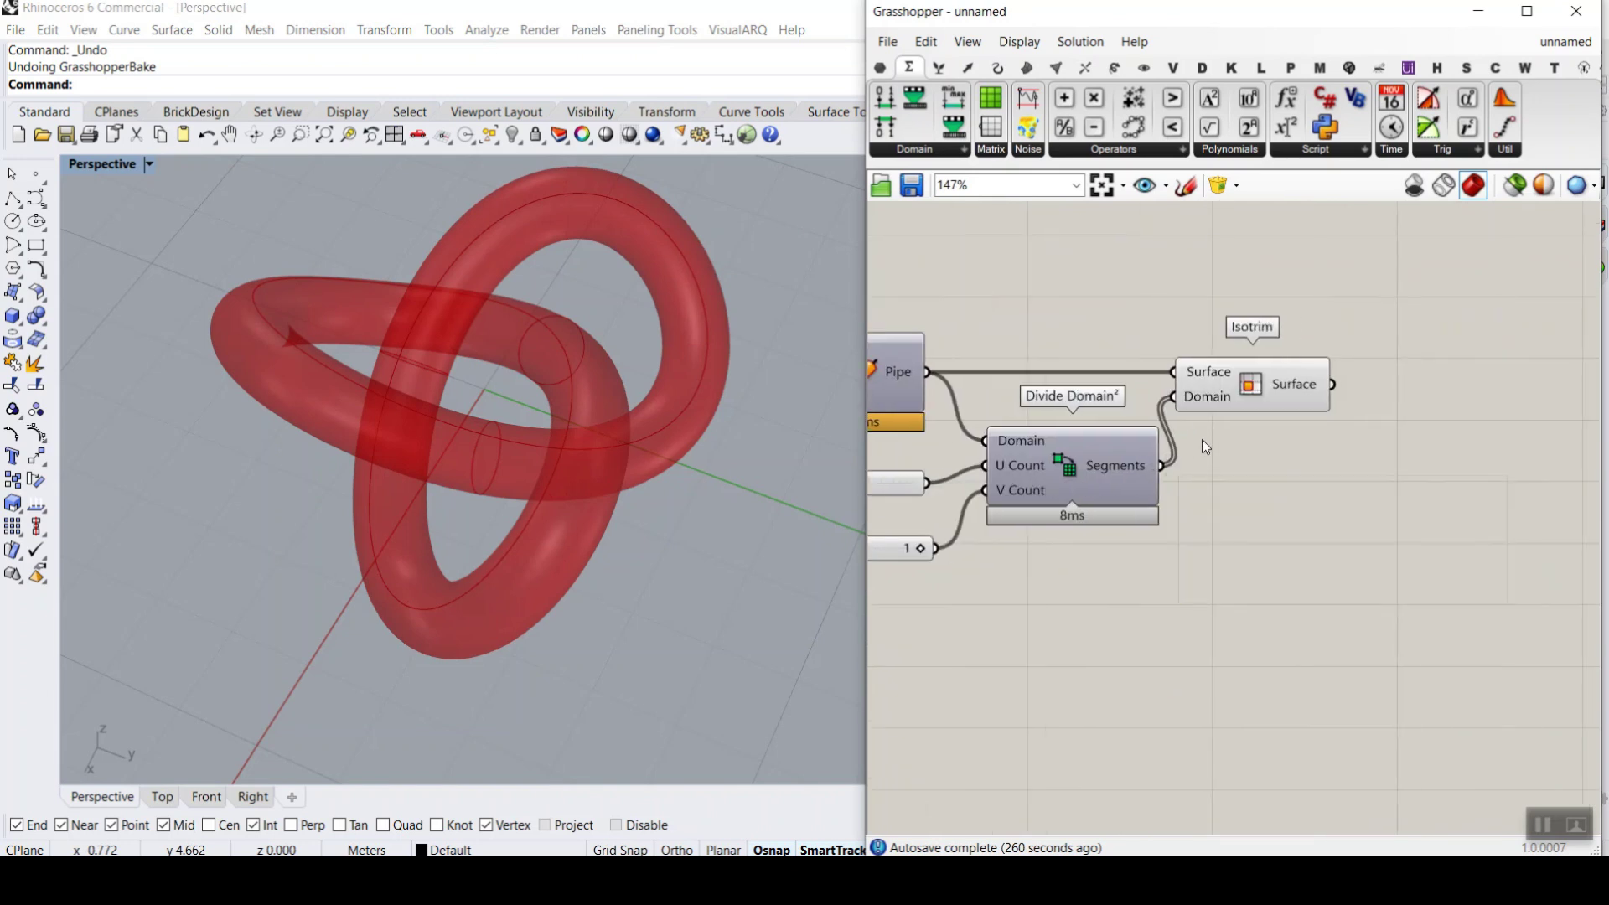
pyautogui.scroll(3, 642, 438)
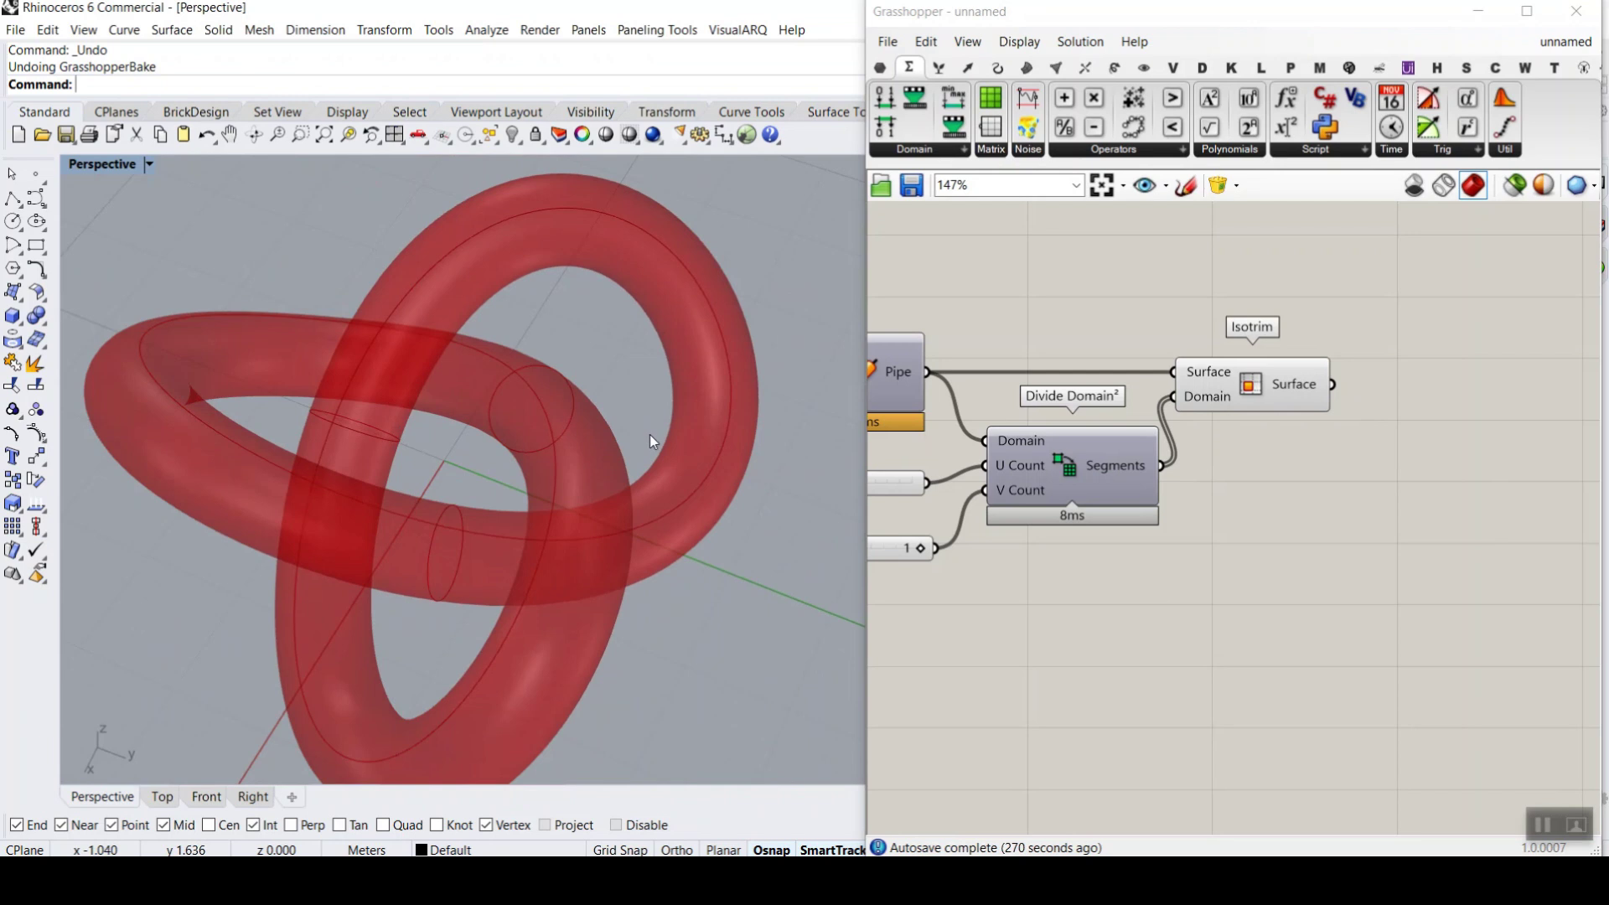
pyautogui.rightClick(1305, 386)
pyautogui.click(1355, 417)
pyautogui.click(1336, 608)
# - Select the baked pipe segments individually and examine where the knot is split in the perspective viewport
pyautogui.click(526, 415)
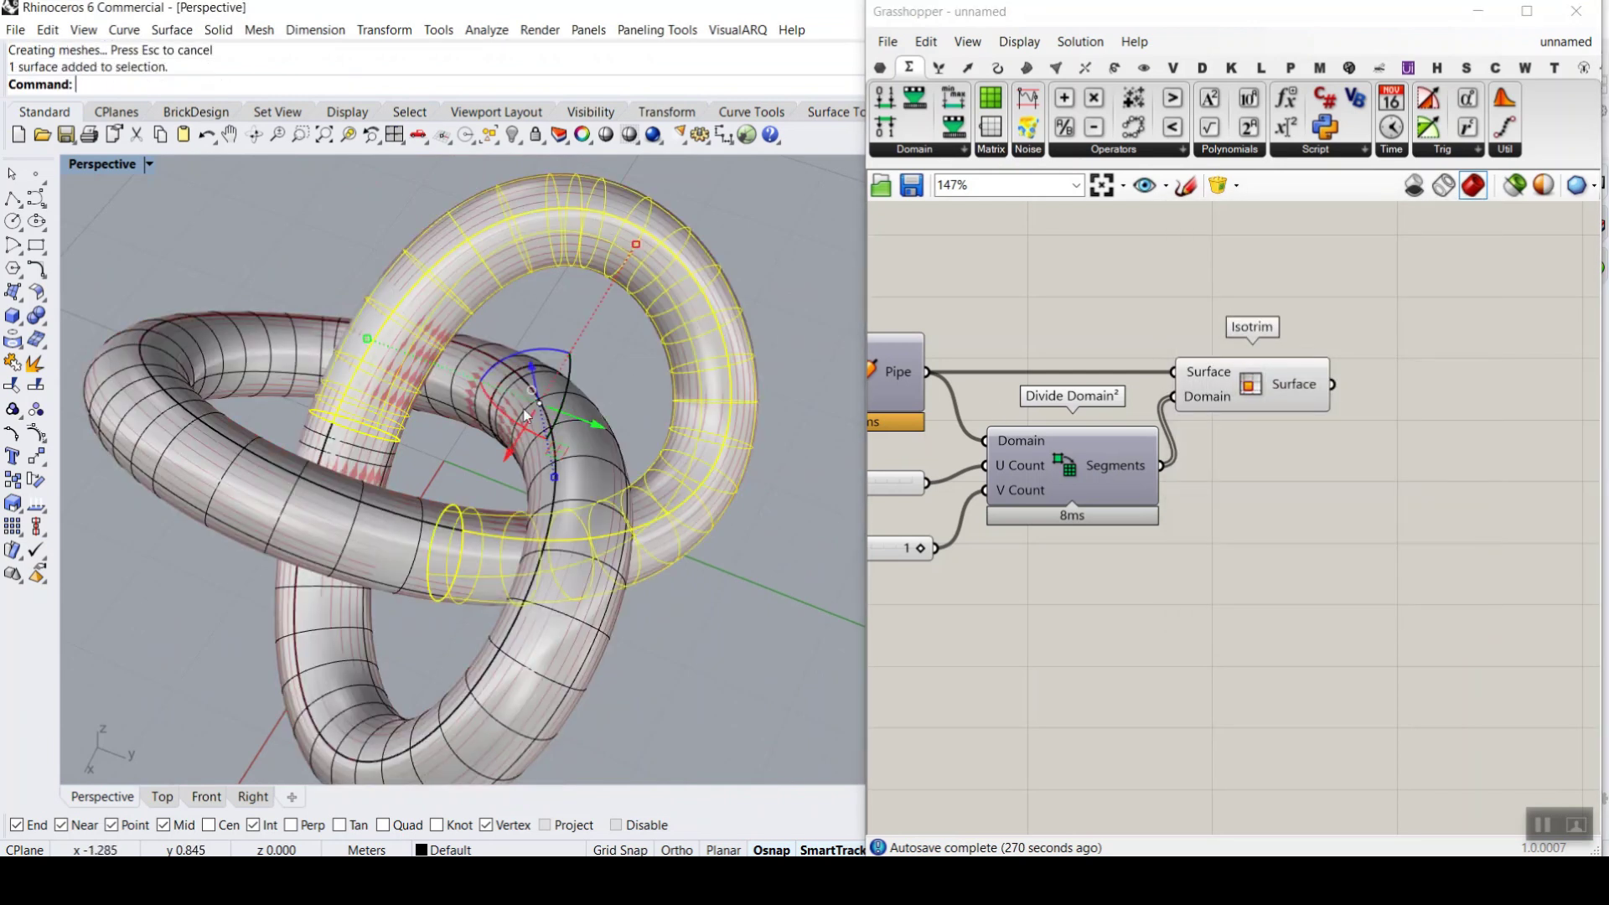
pyautogui.click(587, 483)
pyautogui.click(356, 332)
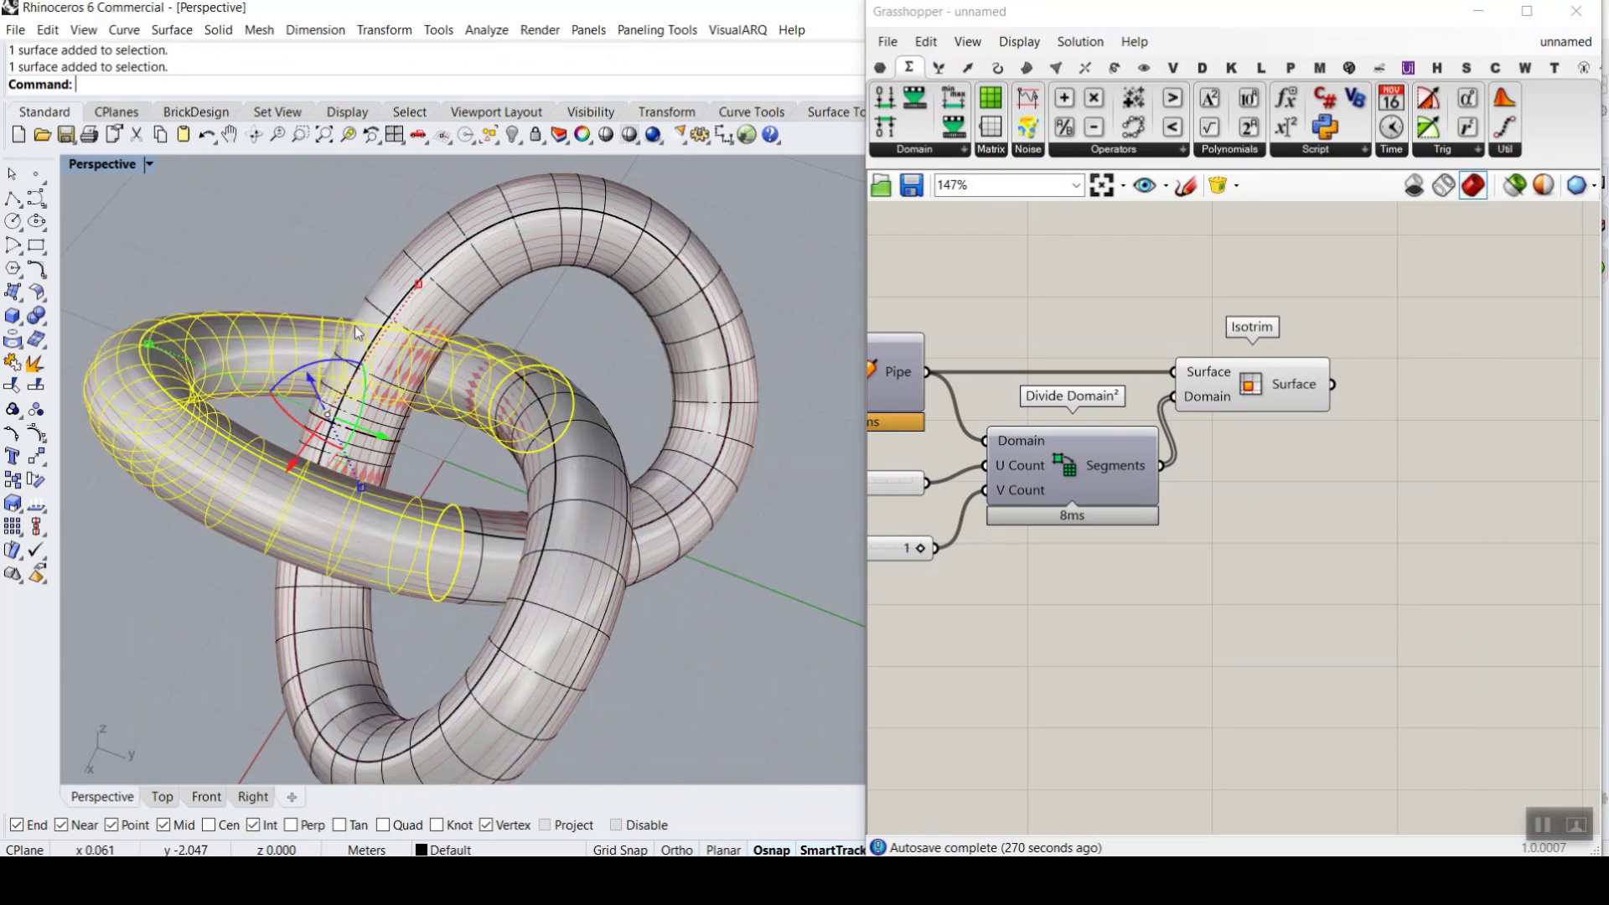
pyautogui.scroll(-5, 358, 335)
pyautogui.moveTo(404, 503); pyautogui.dragTo(492, 525, button='right')
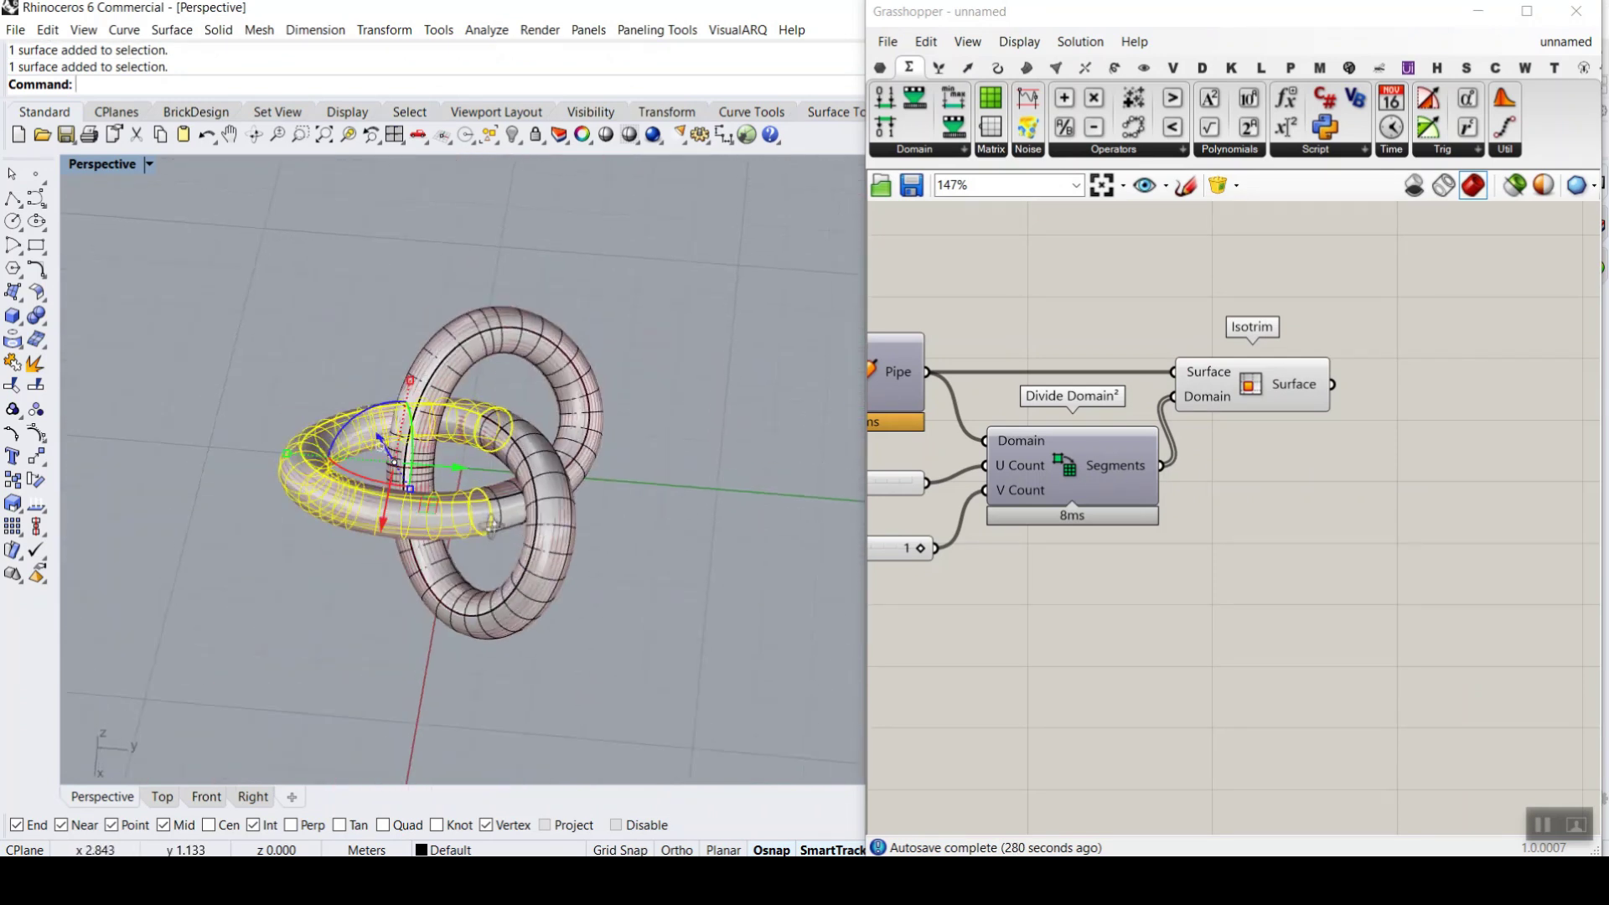
pyautogui.scroll(3, 495, 524)
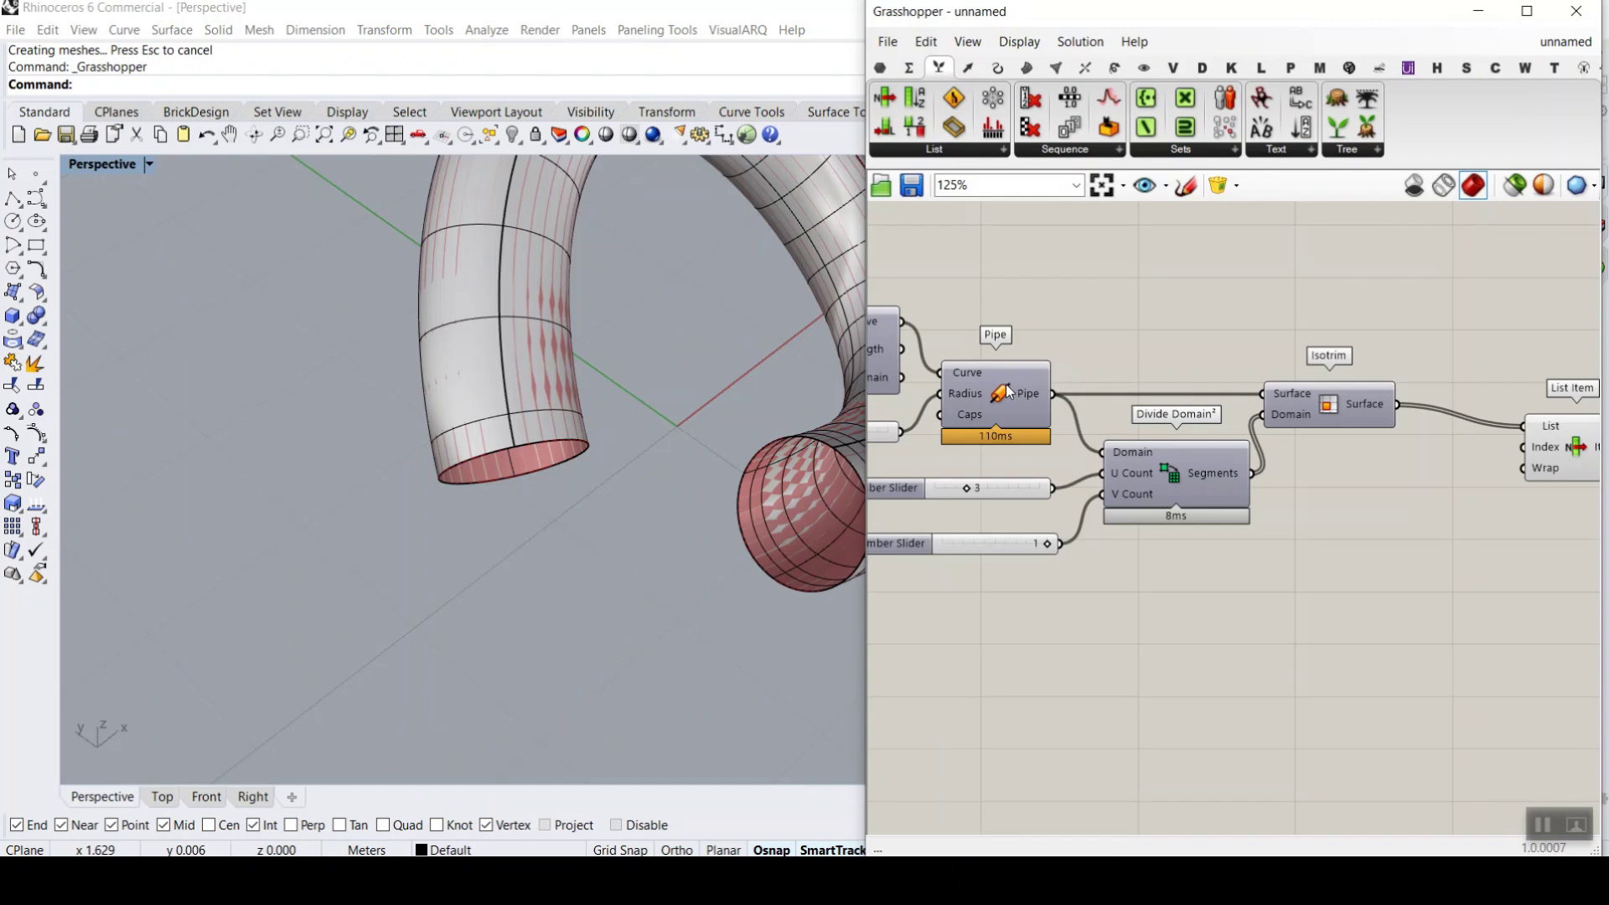
# - Turn the Pipe preview back on and compare the baked segment with the full knot in the perspective and Top viewports
pyautogui.scroll(-6, 418, 501)
pyautogui.keyDown('shift'); pyautogui.moveTo(526, 448); pyautogui.dragTo(504, 494, button='right'); pyautogui.keyUp('shift')
pyautogui.rightClick(1004, 392)
pyautogui.rightClick(1002, 394)
pyautogui.click(1057, 420)
pyautogui.scroll(5, 480, 548)
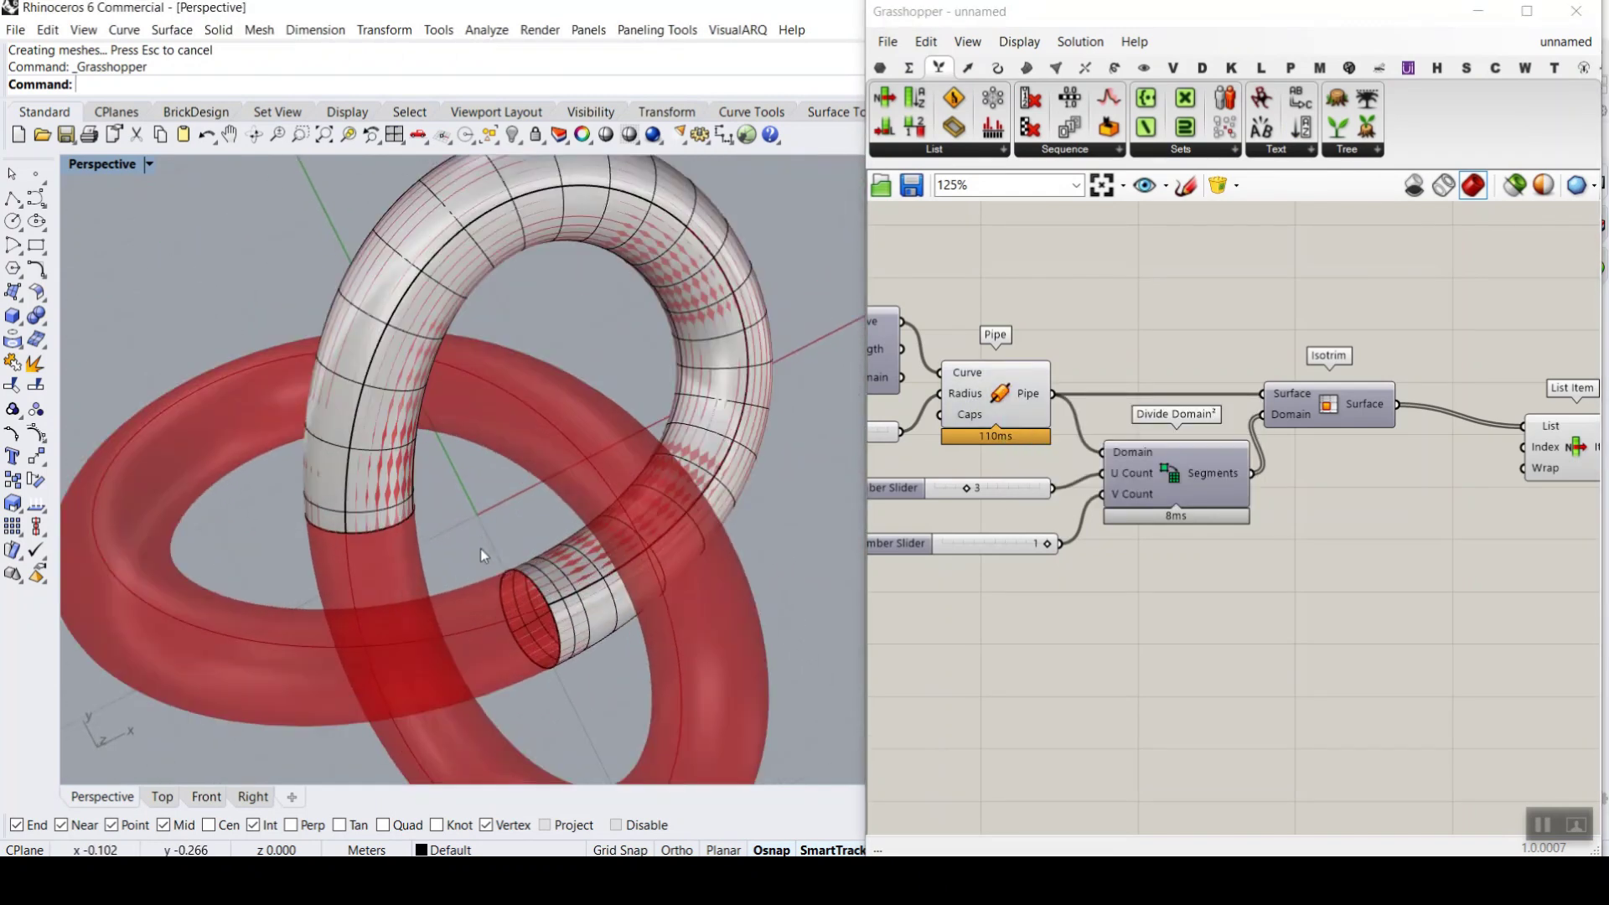
pyautogui.scroll(2, 480, 547)
pyautogui.click(160, 797)
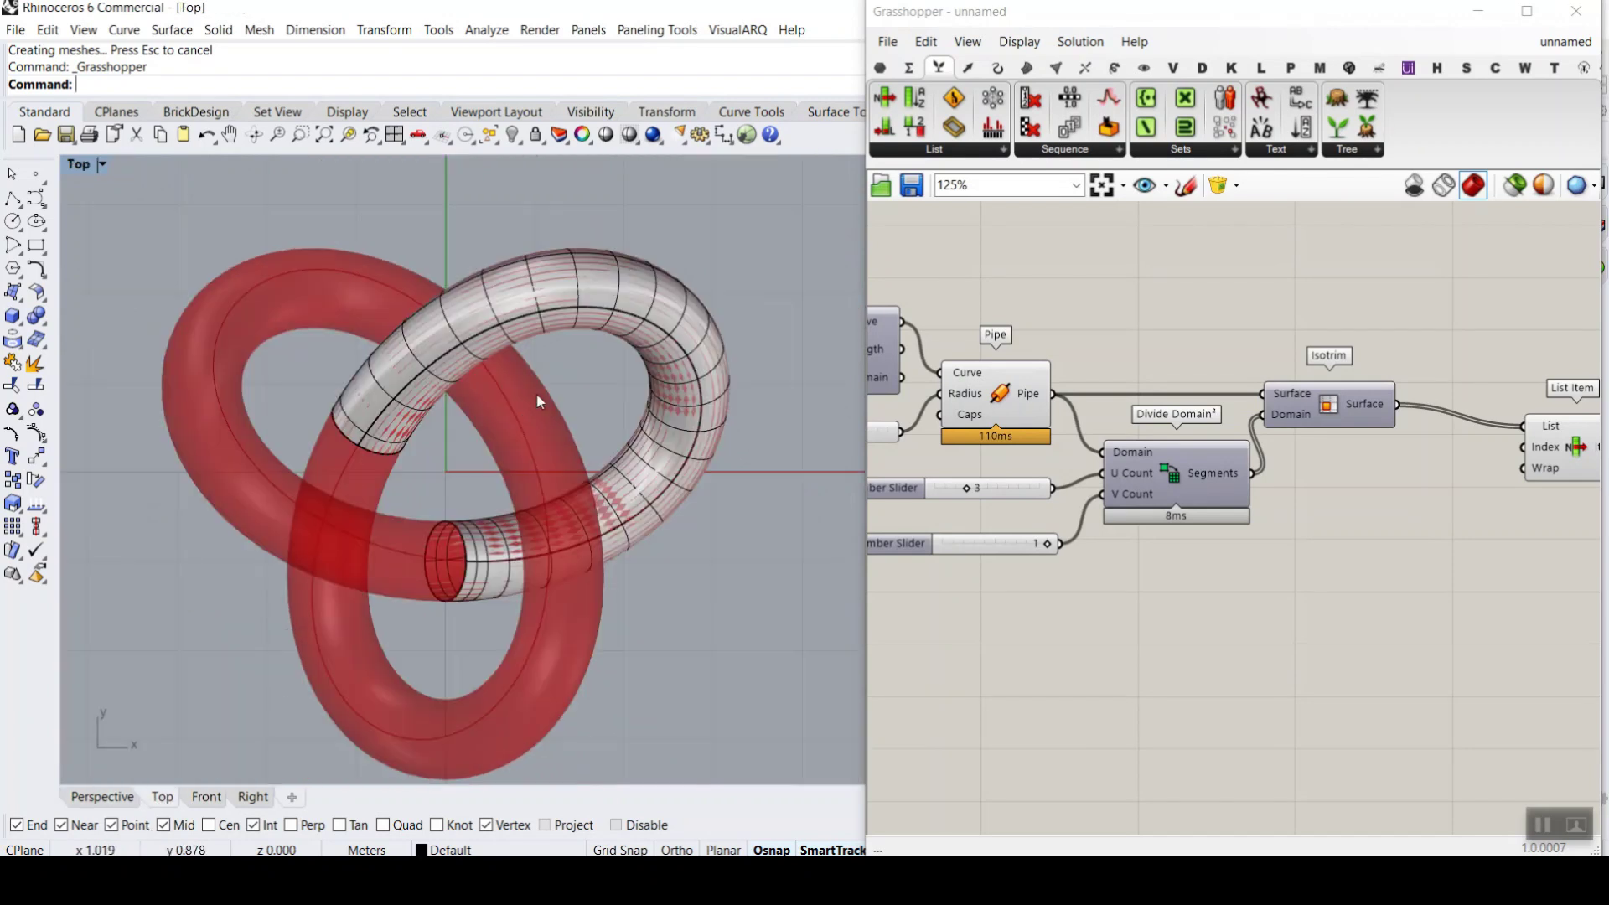
pyautogui.scroll(3, 467, 437)
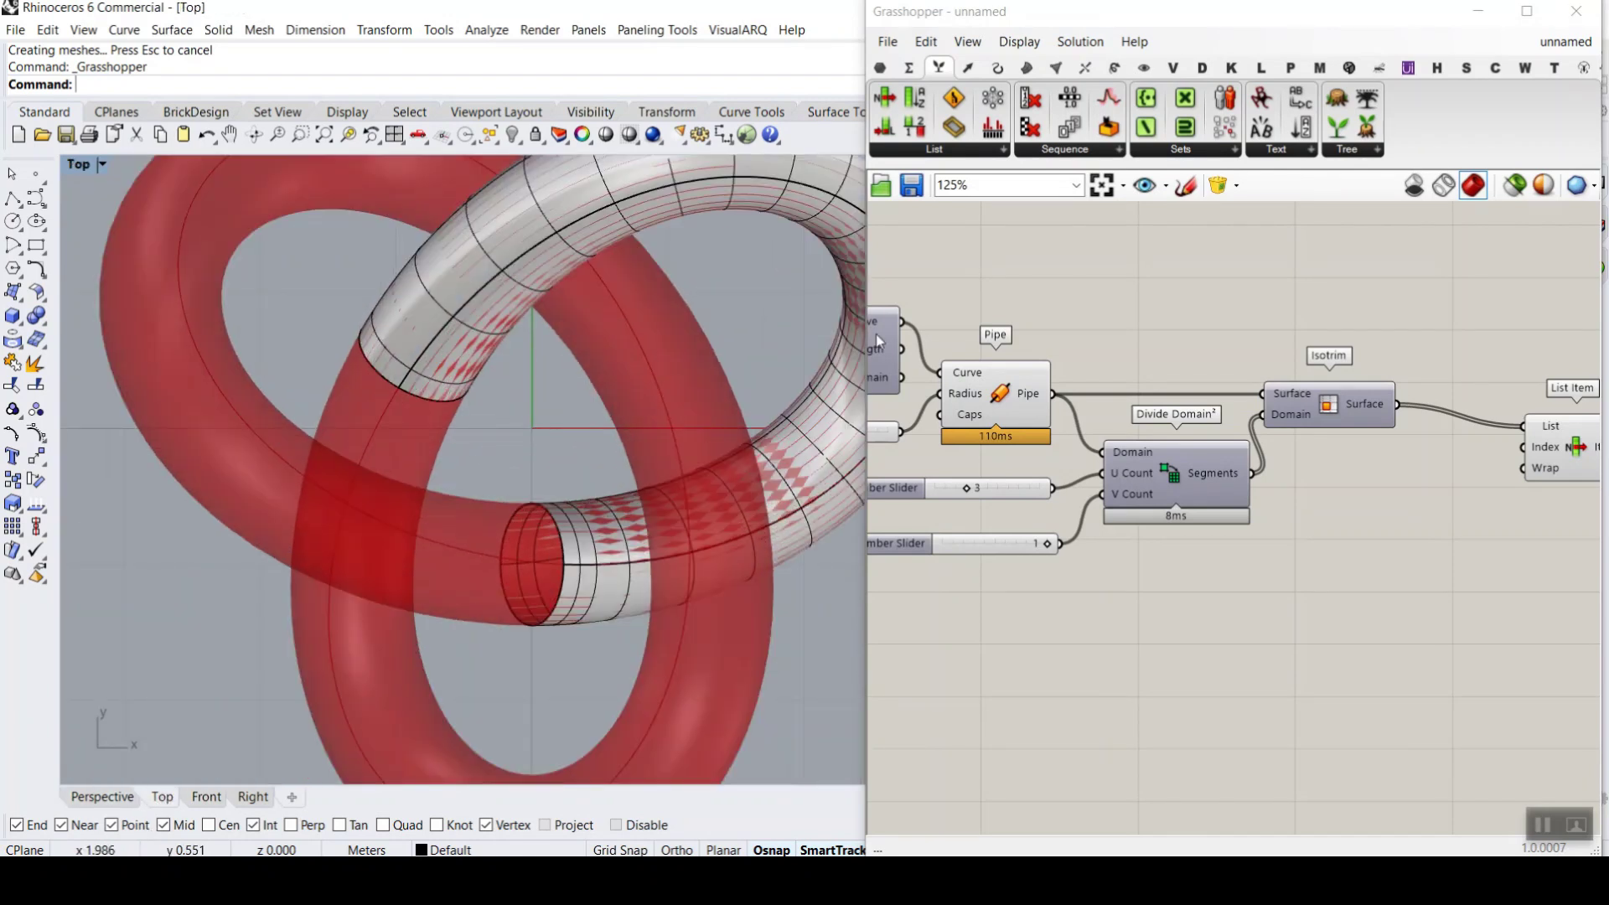
# - Close the Grasshopper window and show the baked segment in the Perspective viewport
pyautogui.click(1576, 11)
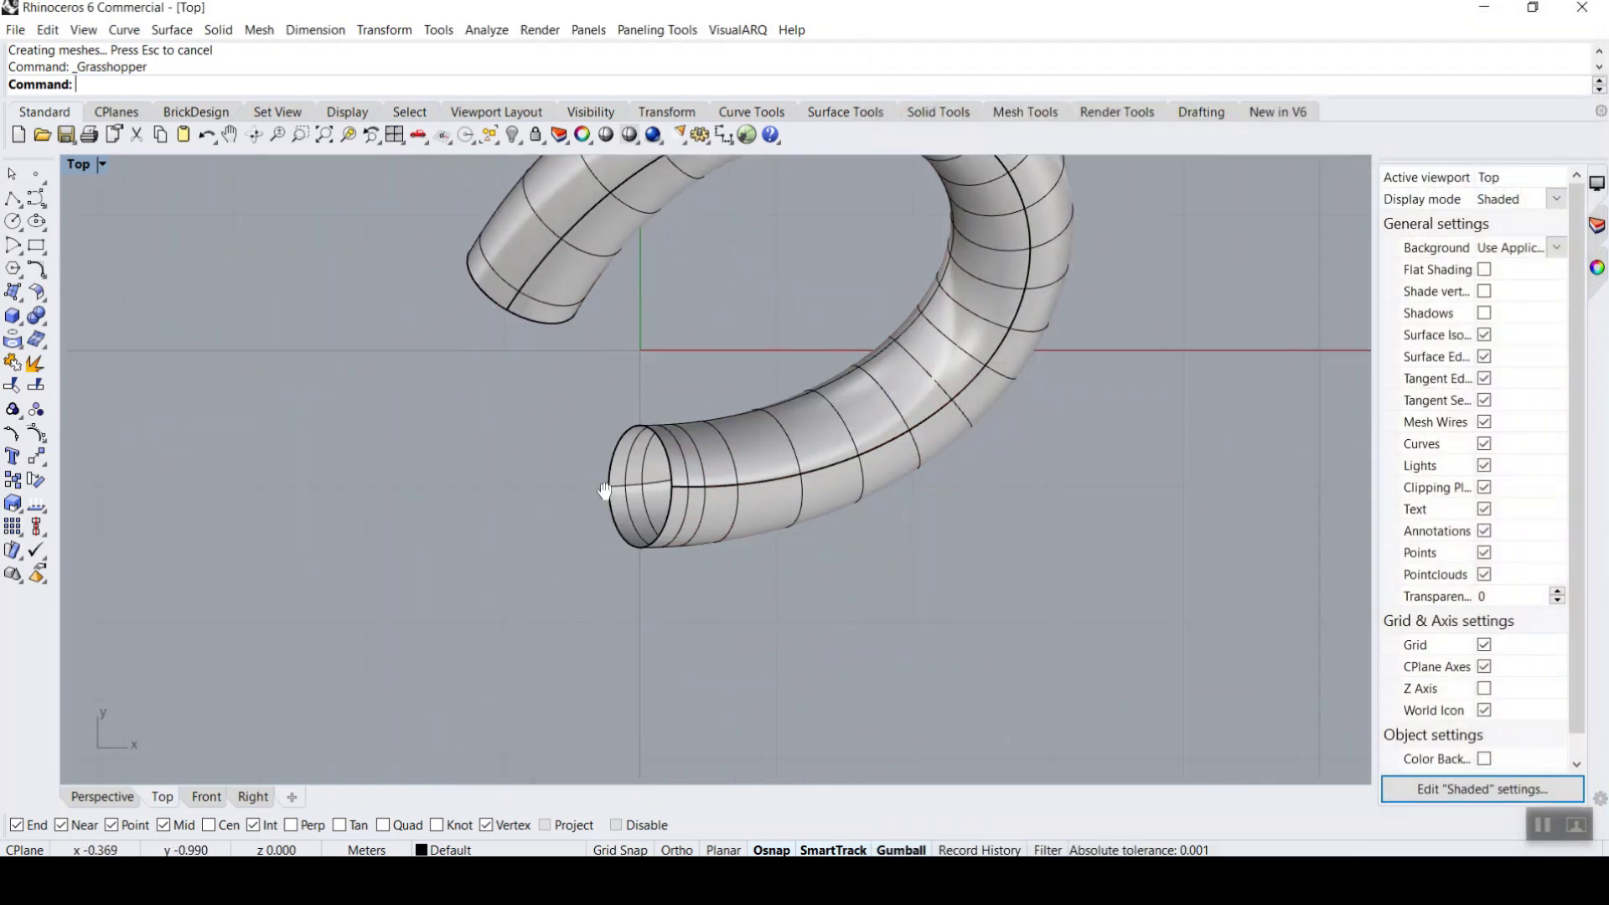
pyautogui.moveTo(605, 490); pyautogui.dragTo(650, 467, button='right')
pyautogui.click(103, 797)
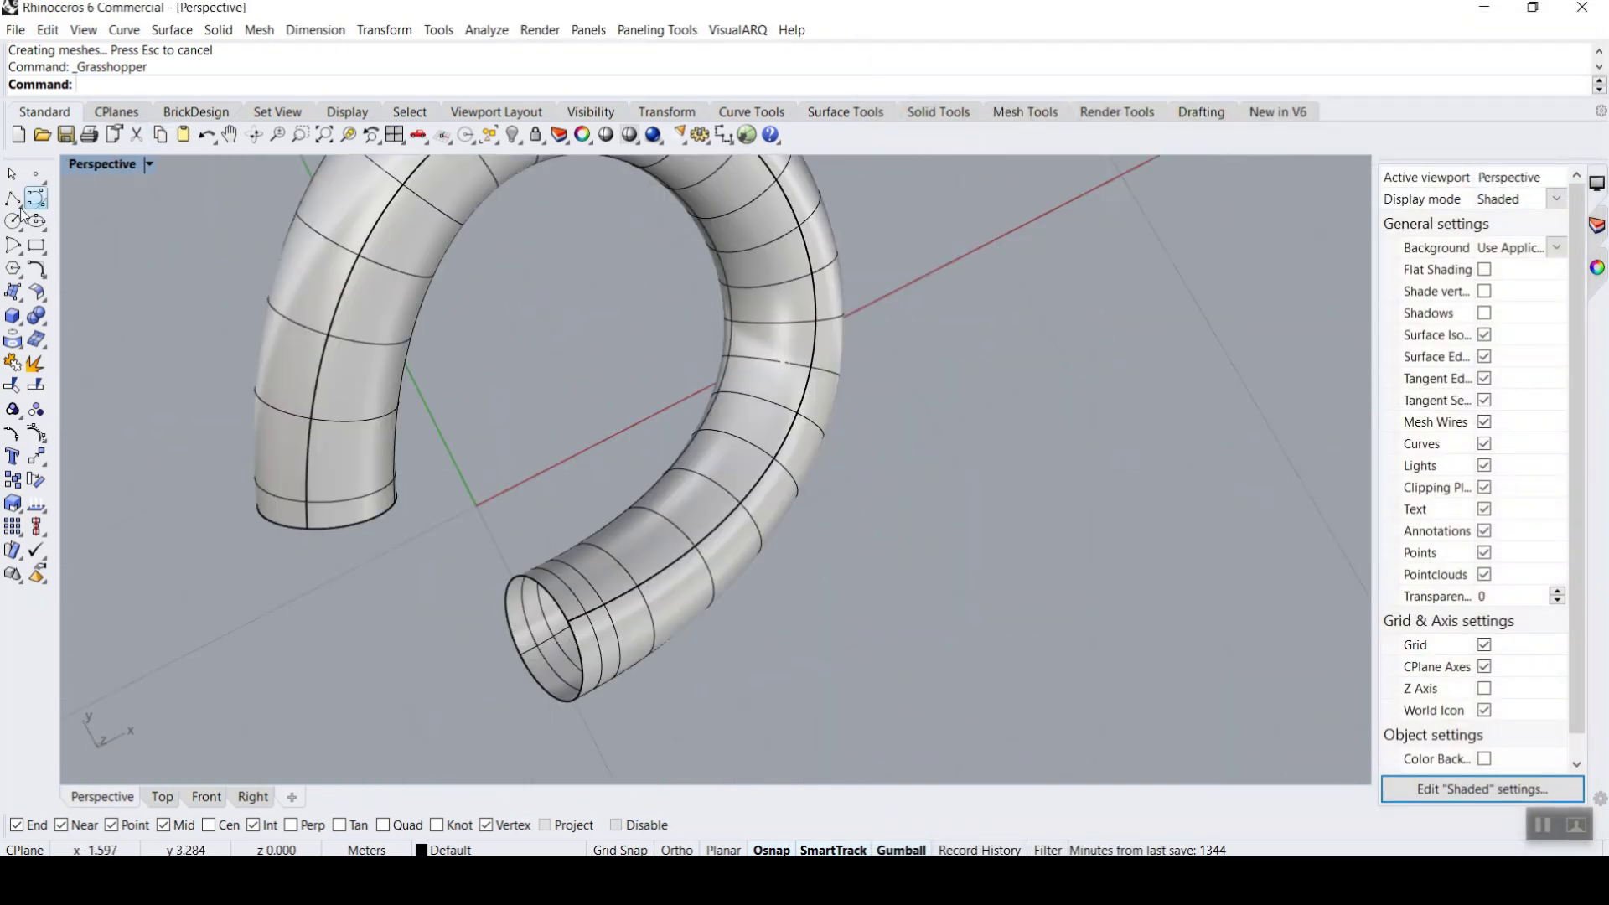
pyautogui.click(13, 199)
pyautogui.moveTo(244, 337); pyautogui.dragTo(708, 560, button='right')
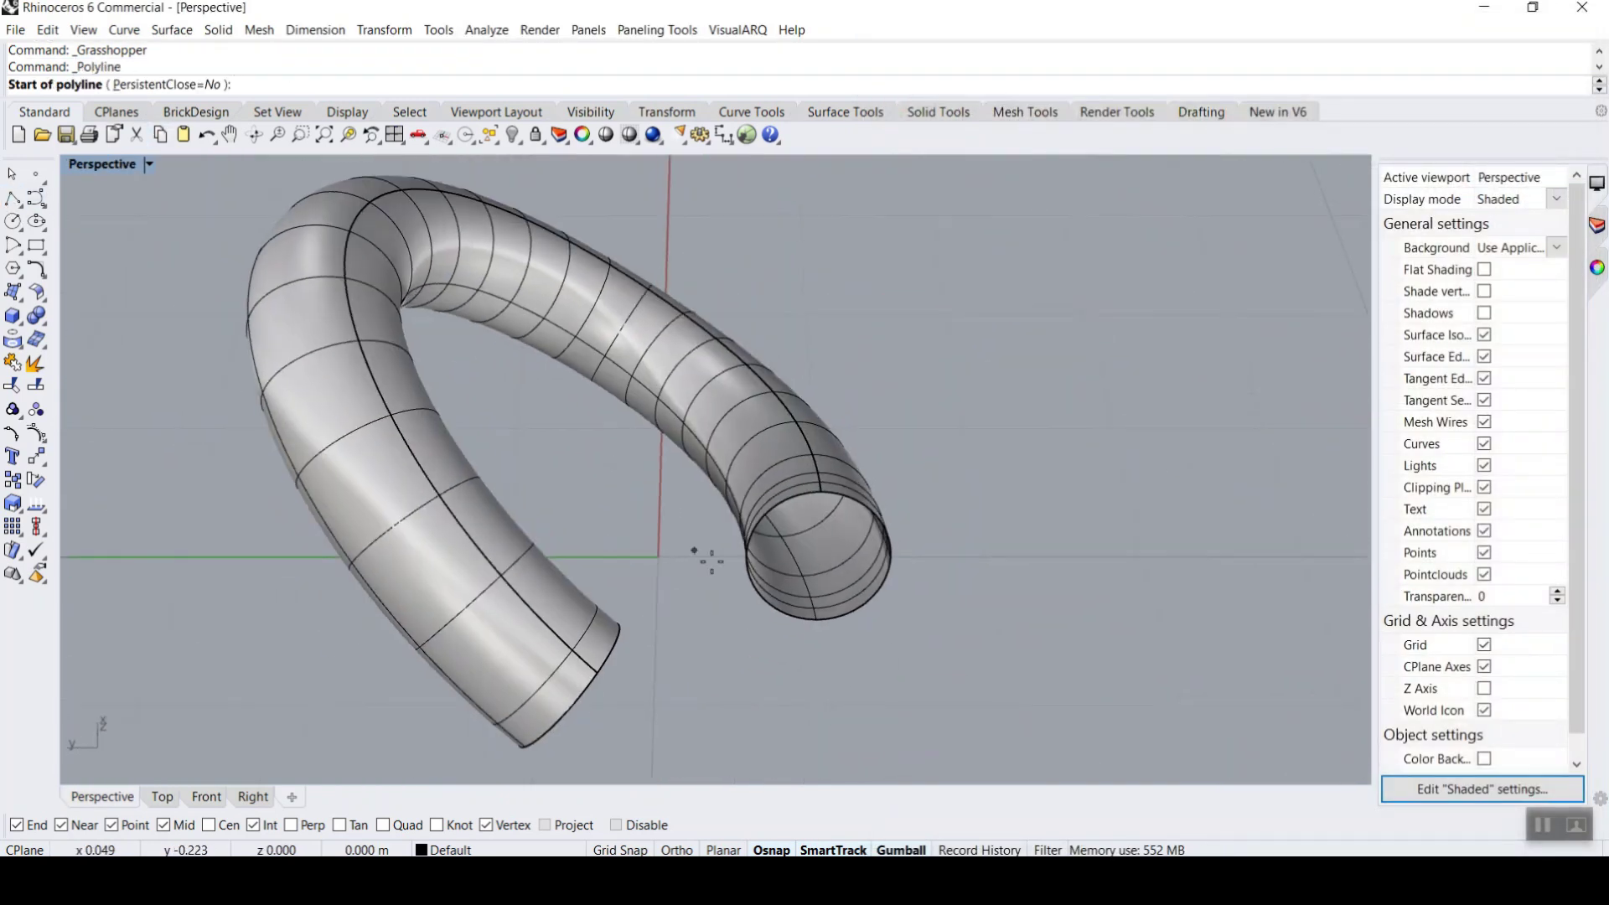
pyautogui.scroll(2, 708, 560)
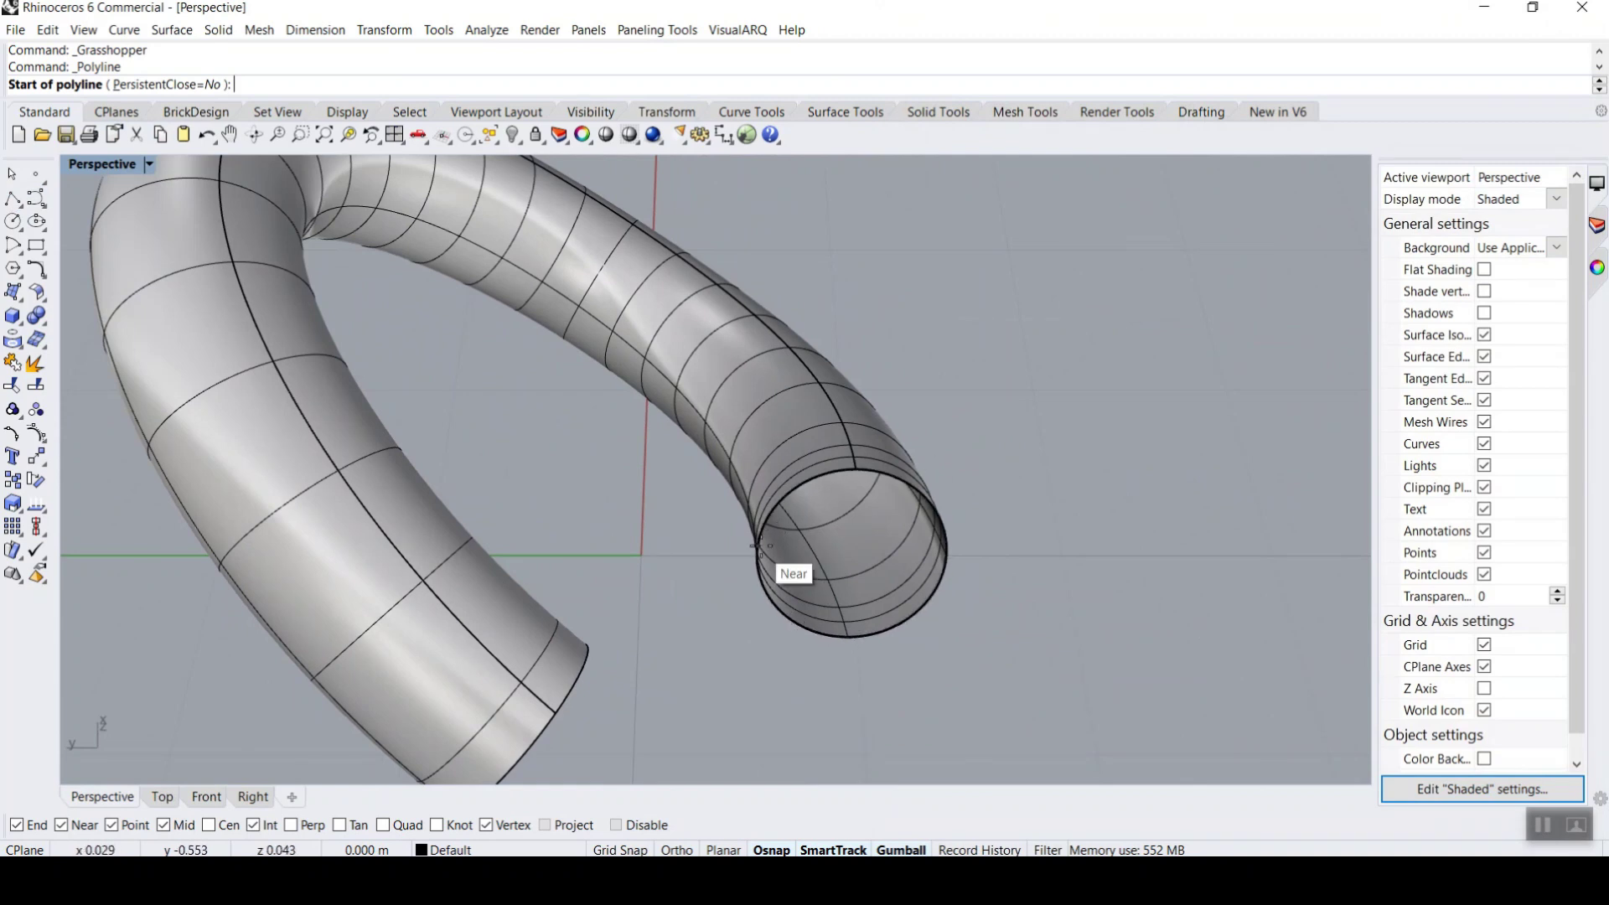
pyautogui.press('Escape')
# - Duplicate the circular edges at both open ends of the pipe segment as curves with DupEdge
pyautogui.scroll(7, 842, 524)
pyautogui.scroll(-3, 1075, 455)
pyautogui.write('DupEdge')
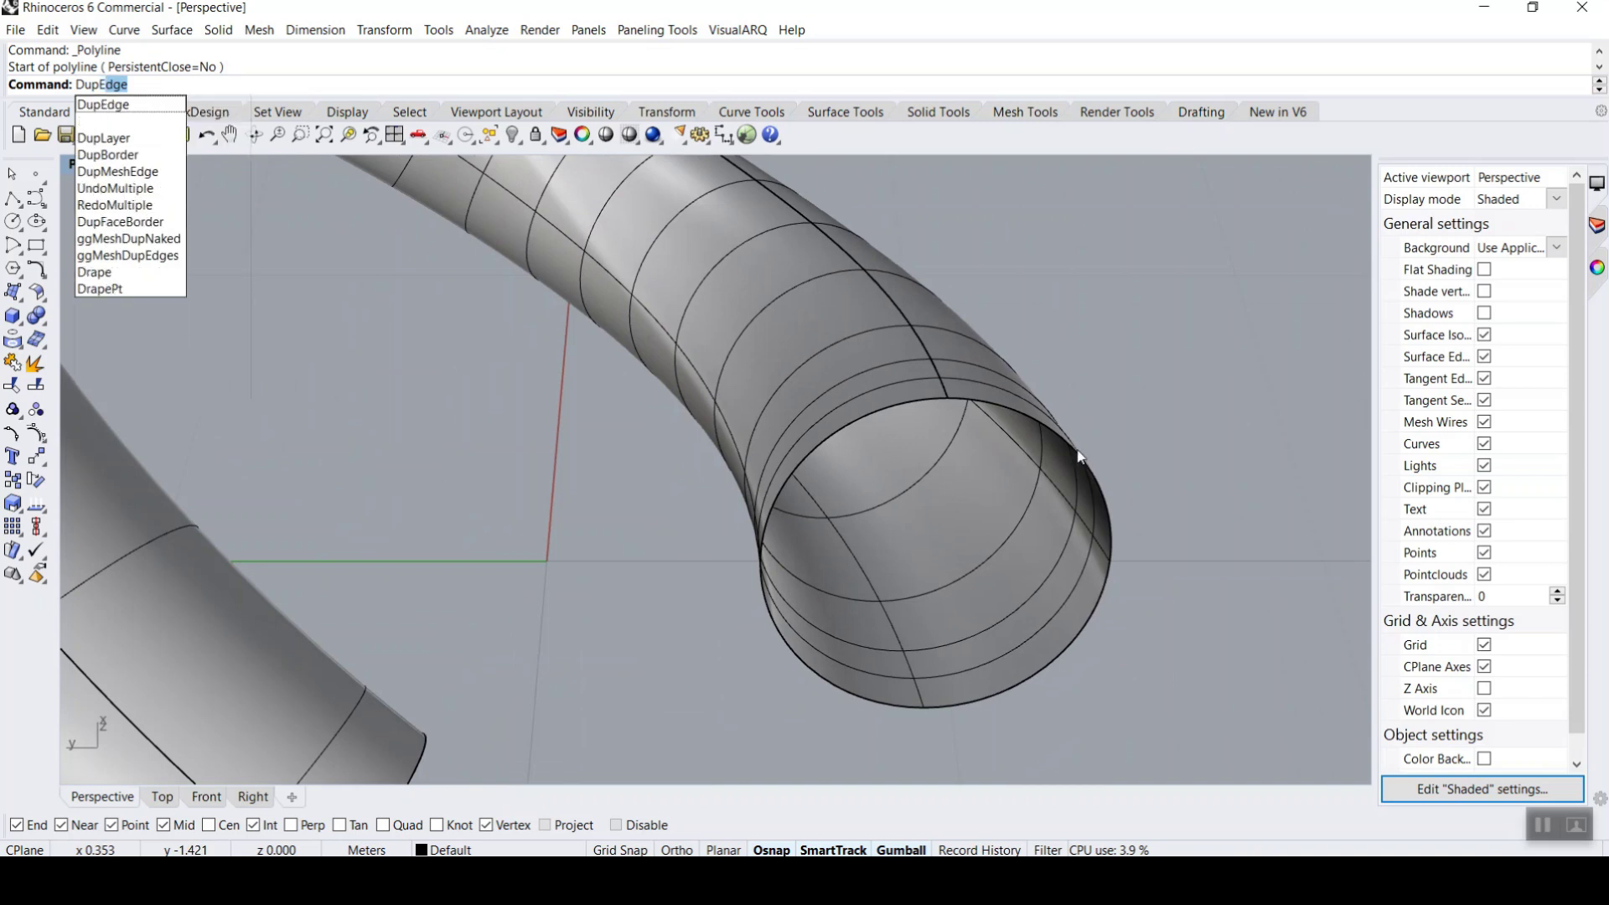
pyautogui.press('Return')
pyautogui.click(1079, 457)
pyautogui.scroll(-5, 1058, 305)
pyautogui.moveTo(998, 439); pyautogui.dragTo(737, 365, button='right')
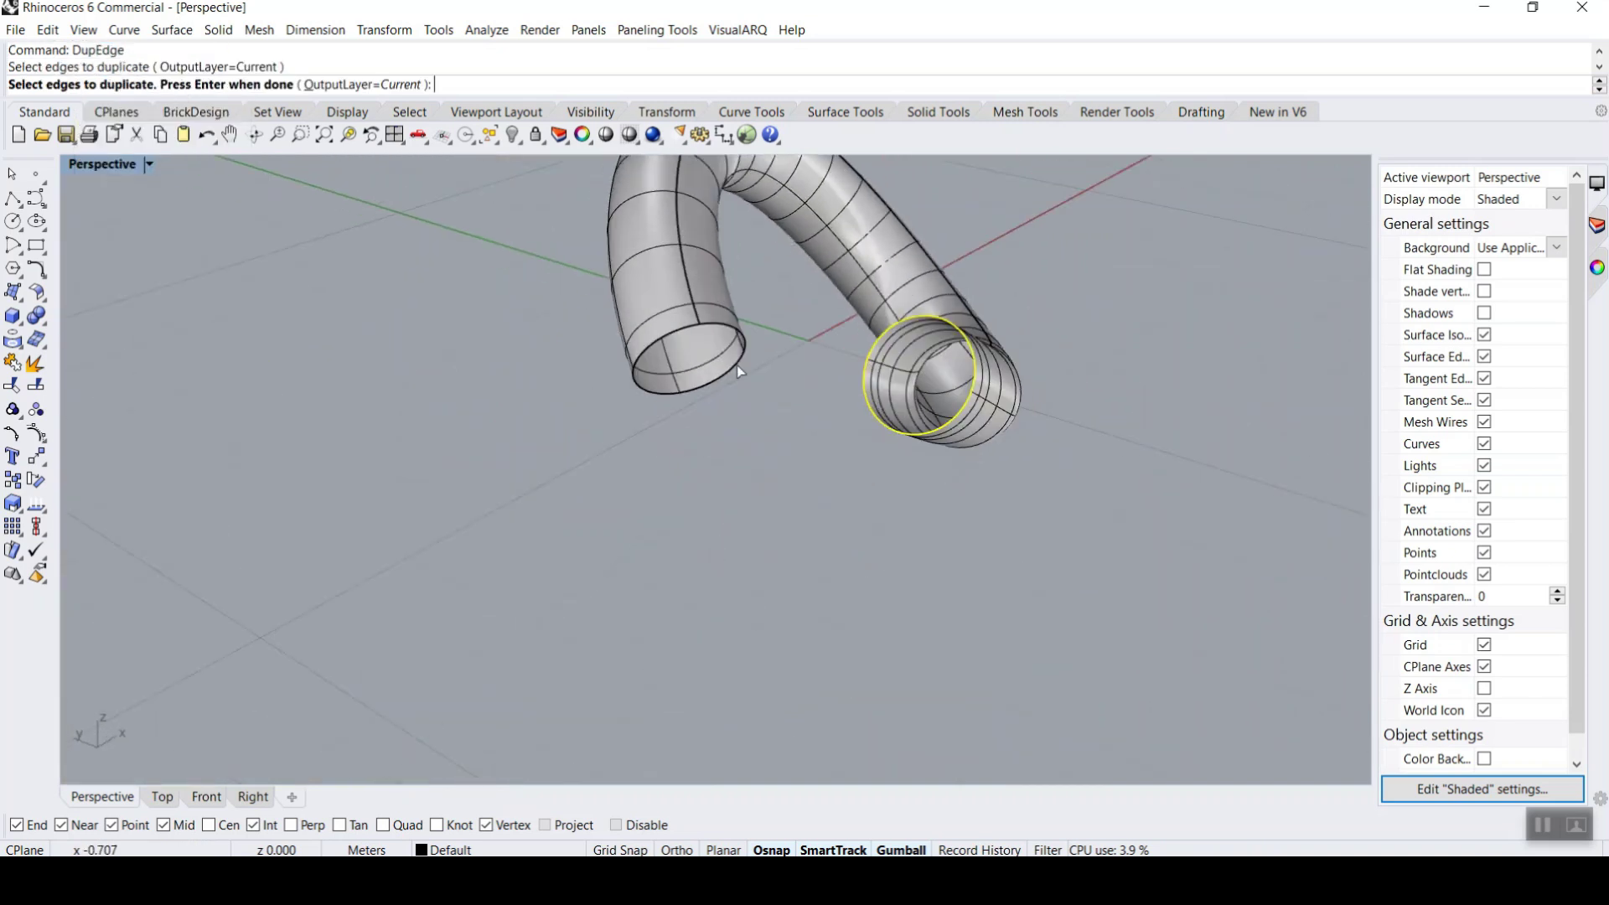
pyautogui.scroll(2, 714, 318)
pyautogui.click(715, 331)
pyautogui.press('Return')
pyautogui.press('Escape')
# - Create area centroid points for the two duplicated end curves with AreaCentroid
pyautogui.write('AreaCentroid')
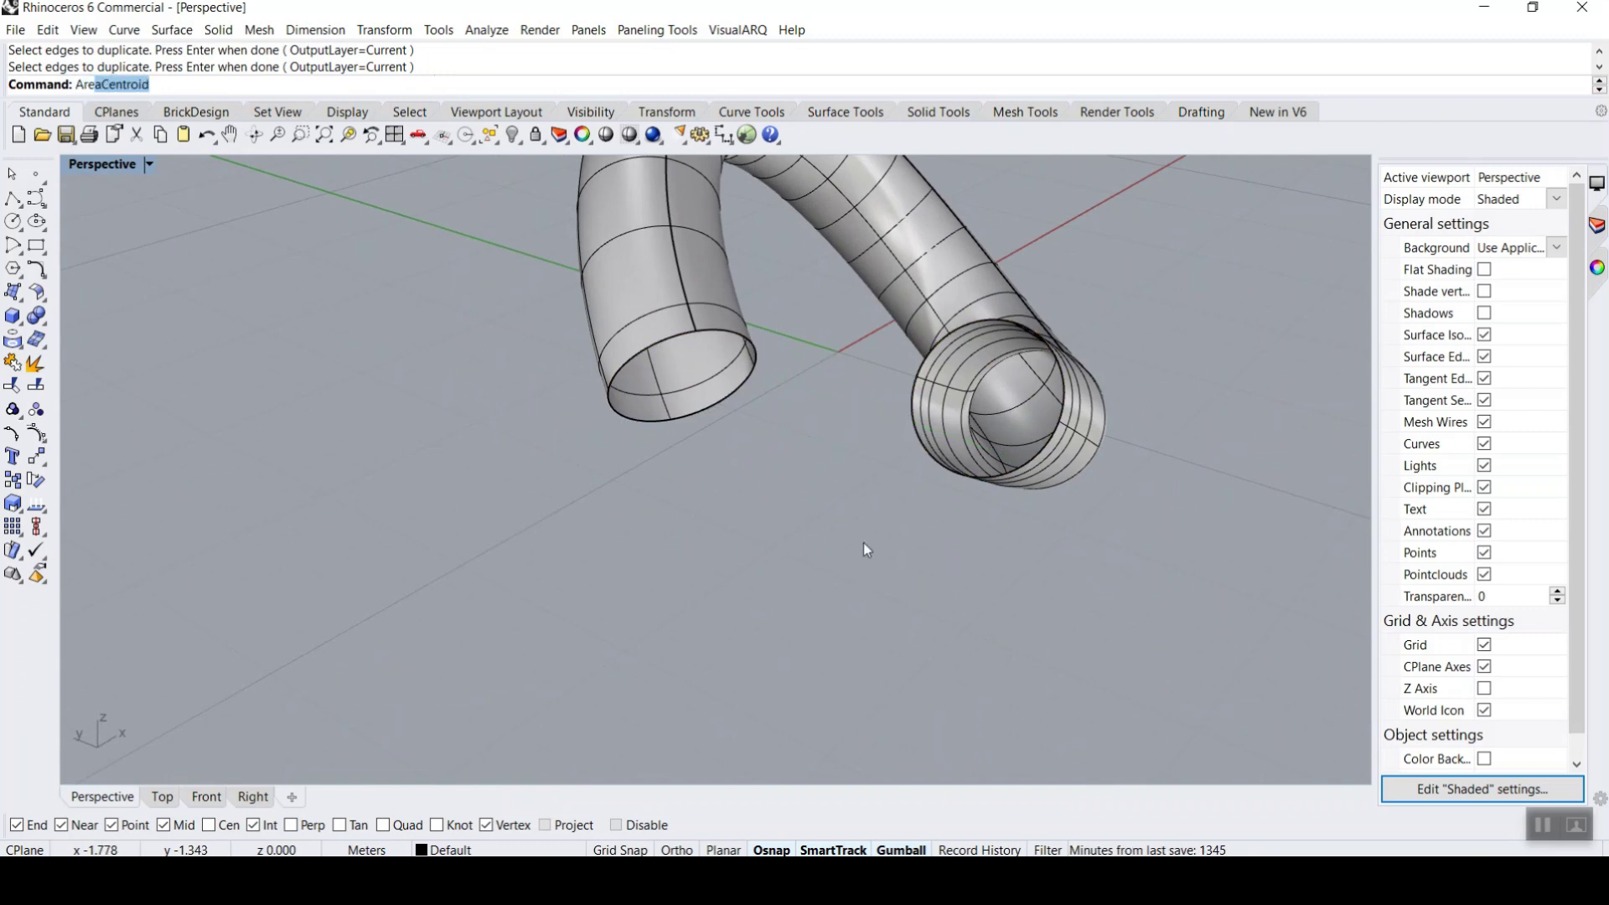
pyautogui.press('Return')
pyautogui.click(982, 320)
pyautogui.press('Return')
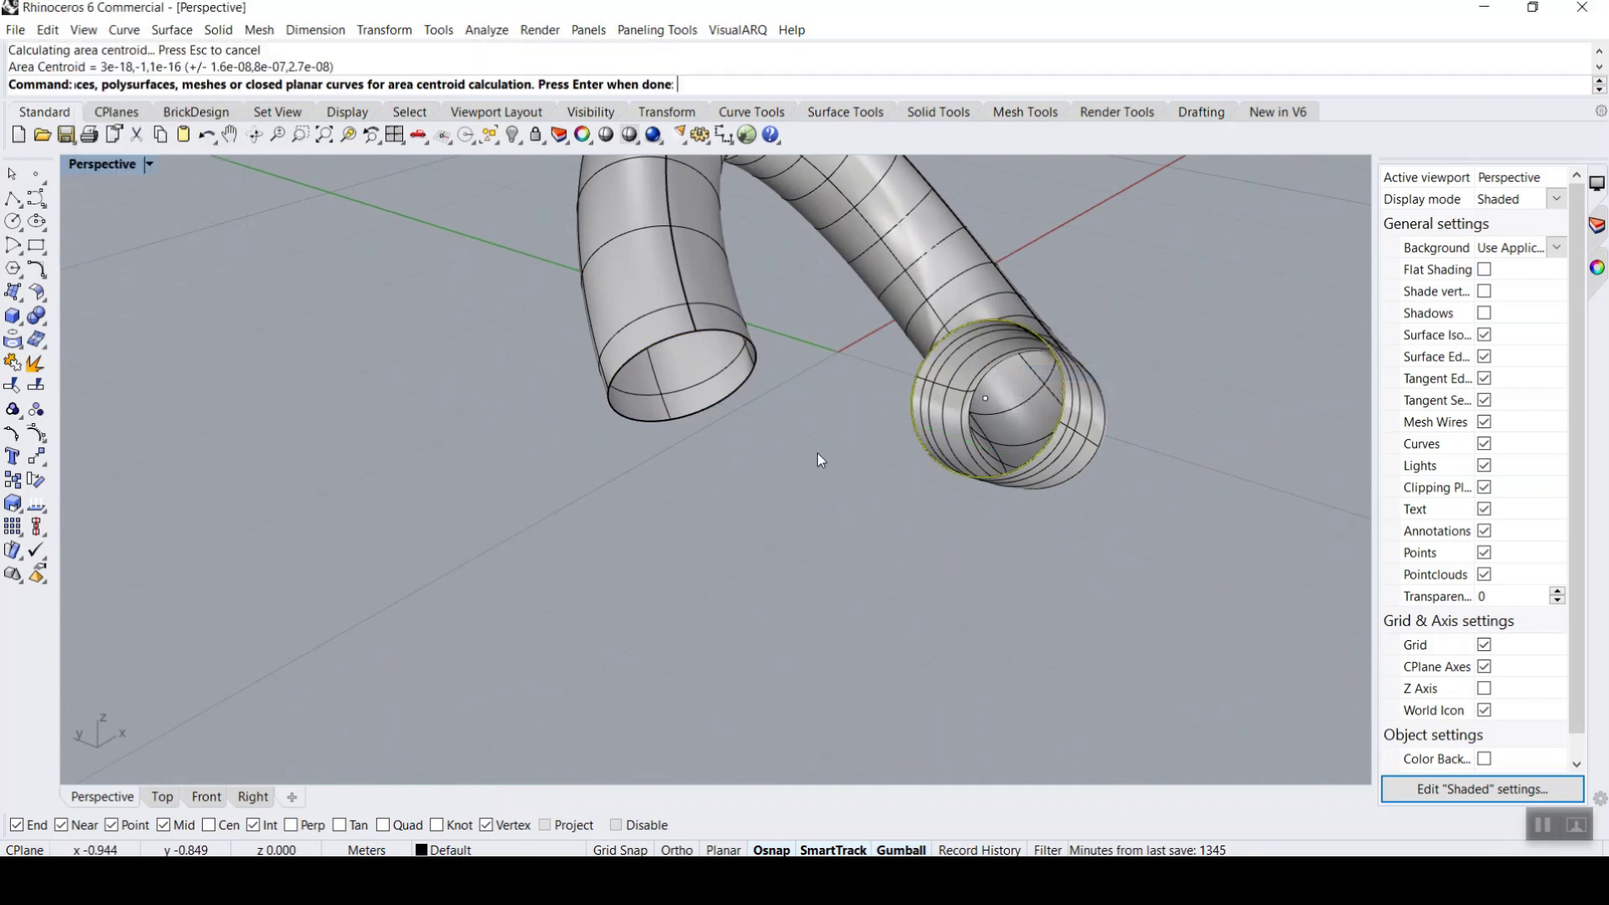
pyautogui.click(711, 332)
pyautogui.click(769, 382)
pyautogui.press('Return')
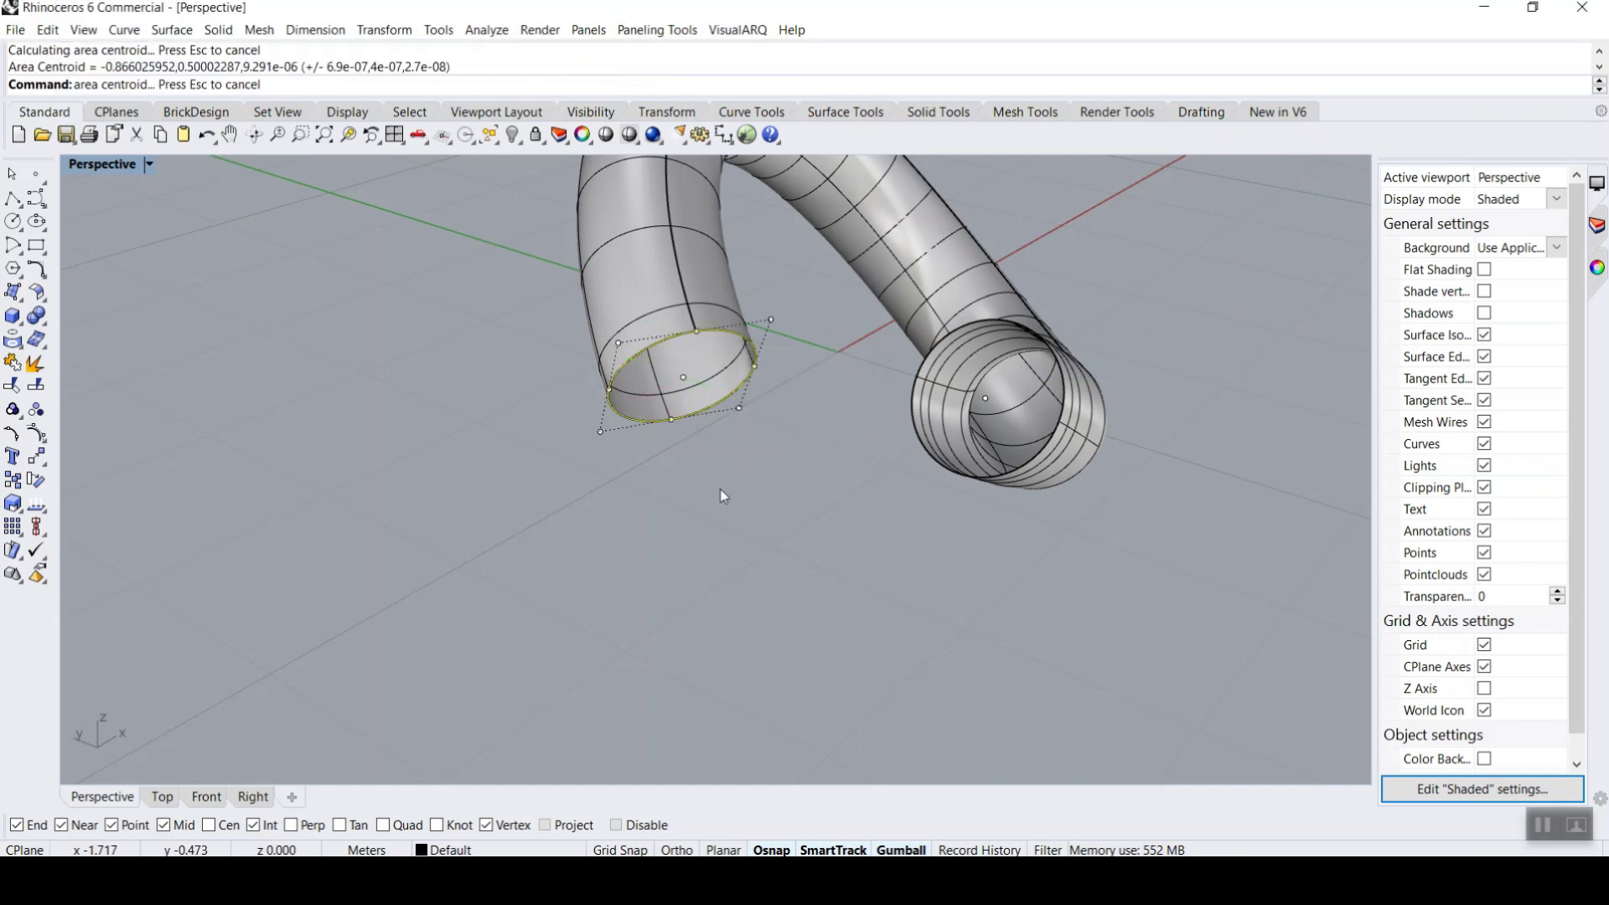
# - Draw a polyline from the origin (0) to the centroid point of the pipe end on the Y axis
pyautogui.scroll(4, 888, 402)
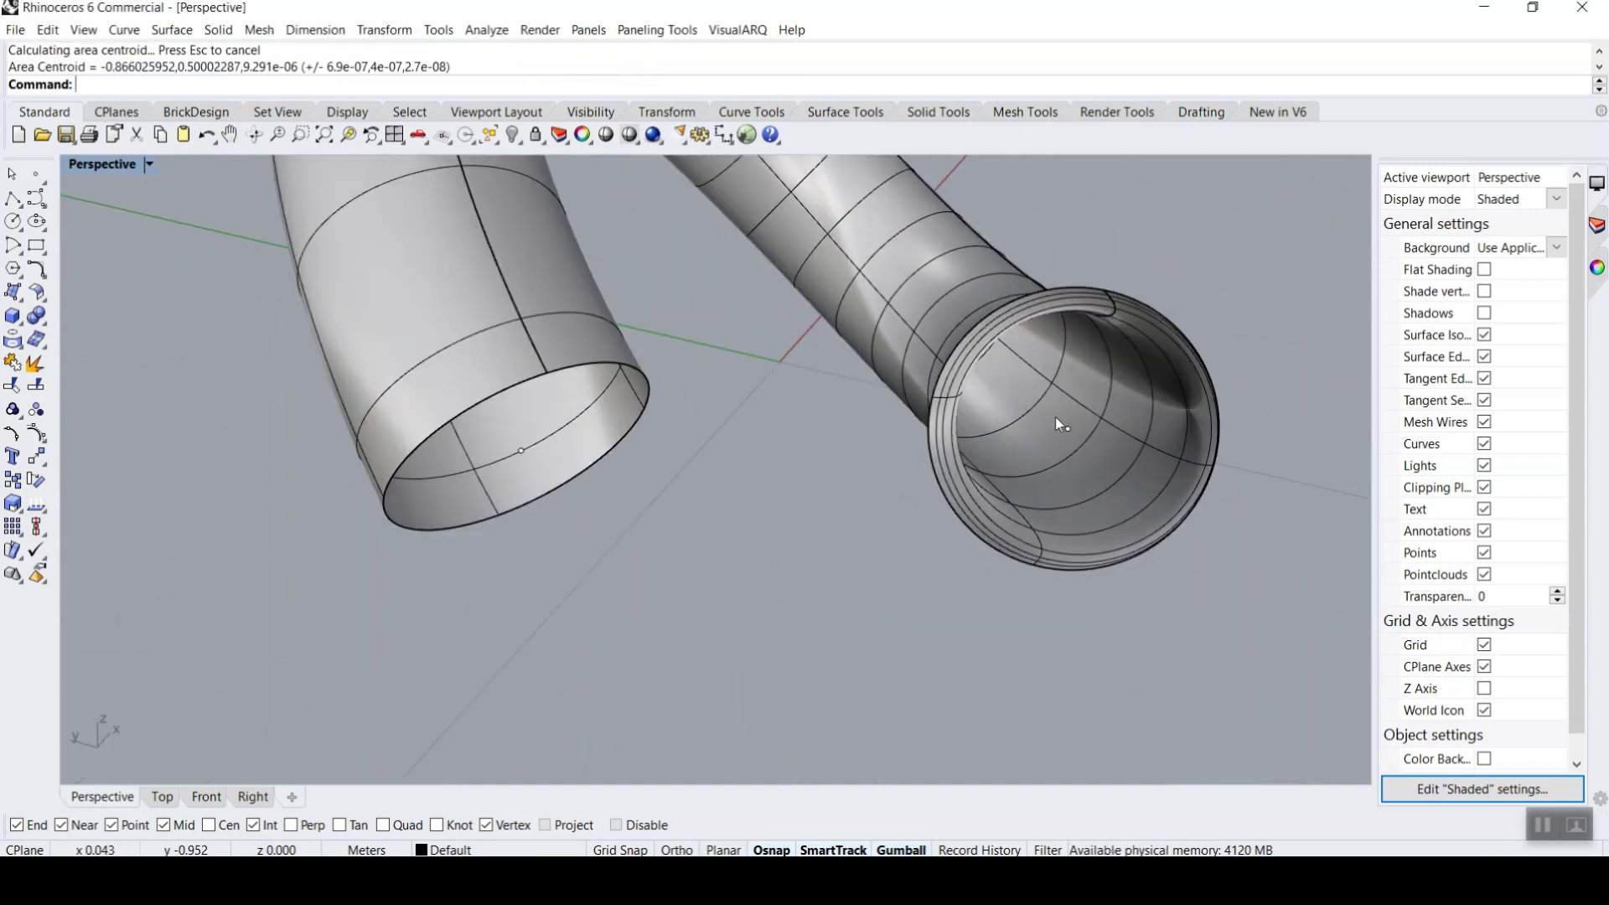
pyautogui.moveTo(377, 466); pyautogui.dragTo(766, 567, button='right')
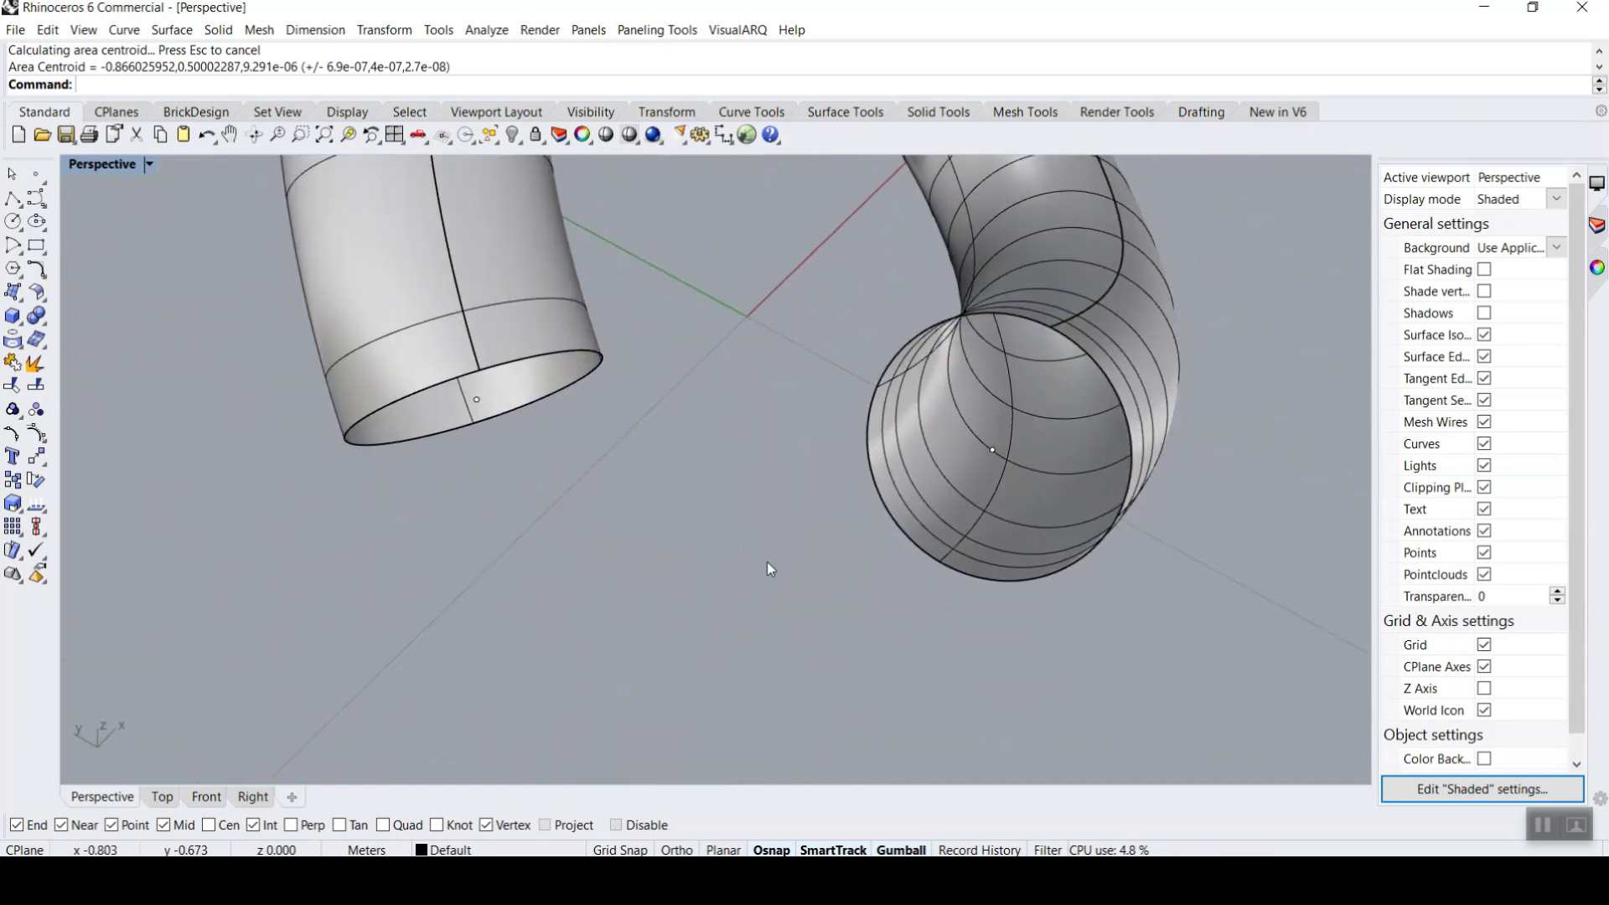
pyautogui.click(13, 199)
pyautogui.write('0')
pyautogui.press('Return')
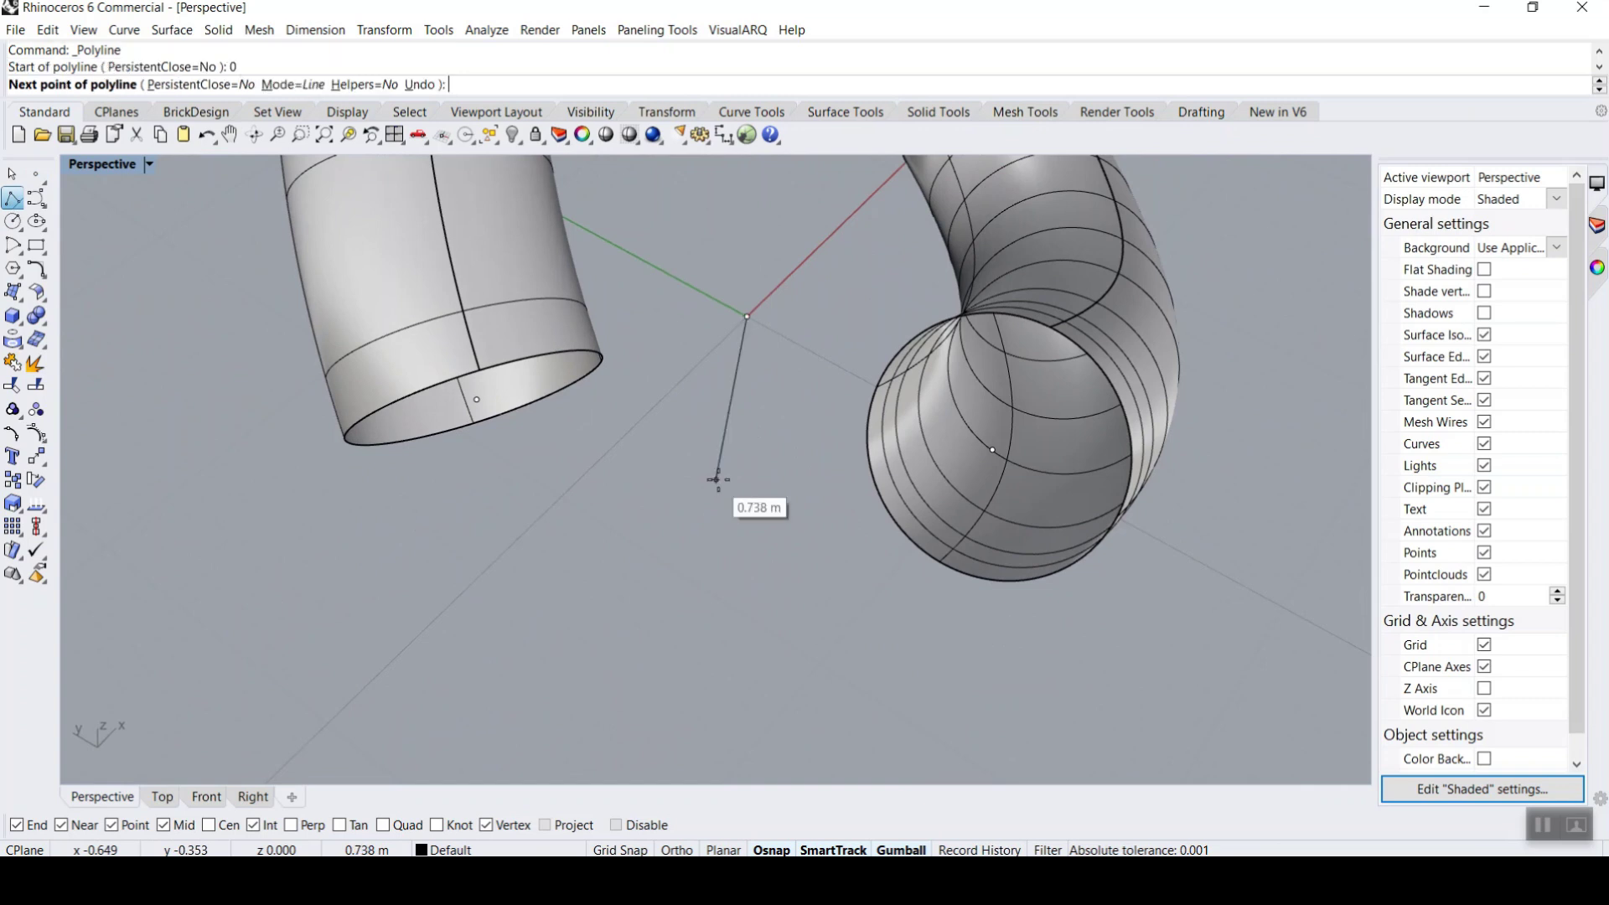
pyautogui.click(992, 449)
pyautogui.press('Return')
# - Draw a second polyline from the origin to the centroid point of the other pipe end
pyautogui.press('Return')
pyautogui.click(742, 325)
pyautogui.click(477, 399)
pyautogui.press('Return')
# - Examine the angle between the two centroid lines in the Top and Perspective viewports
pyautogui.moveTo(654, 402); pyautogui.dragTo(725, 526, button='right')
pyautogui.scroll(-7, 737, 423)
pyautogui.scroll(2, 771, 517)
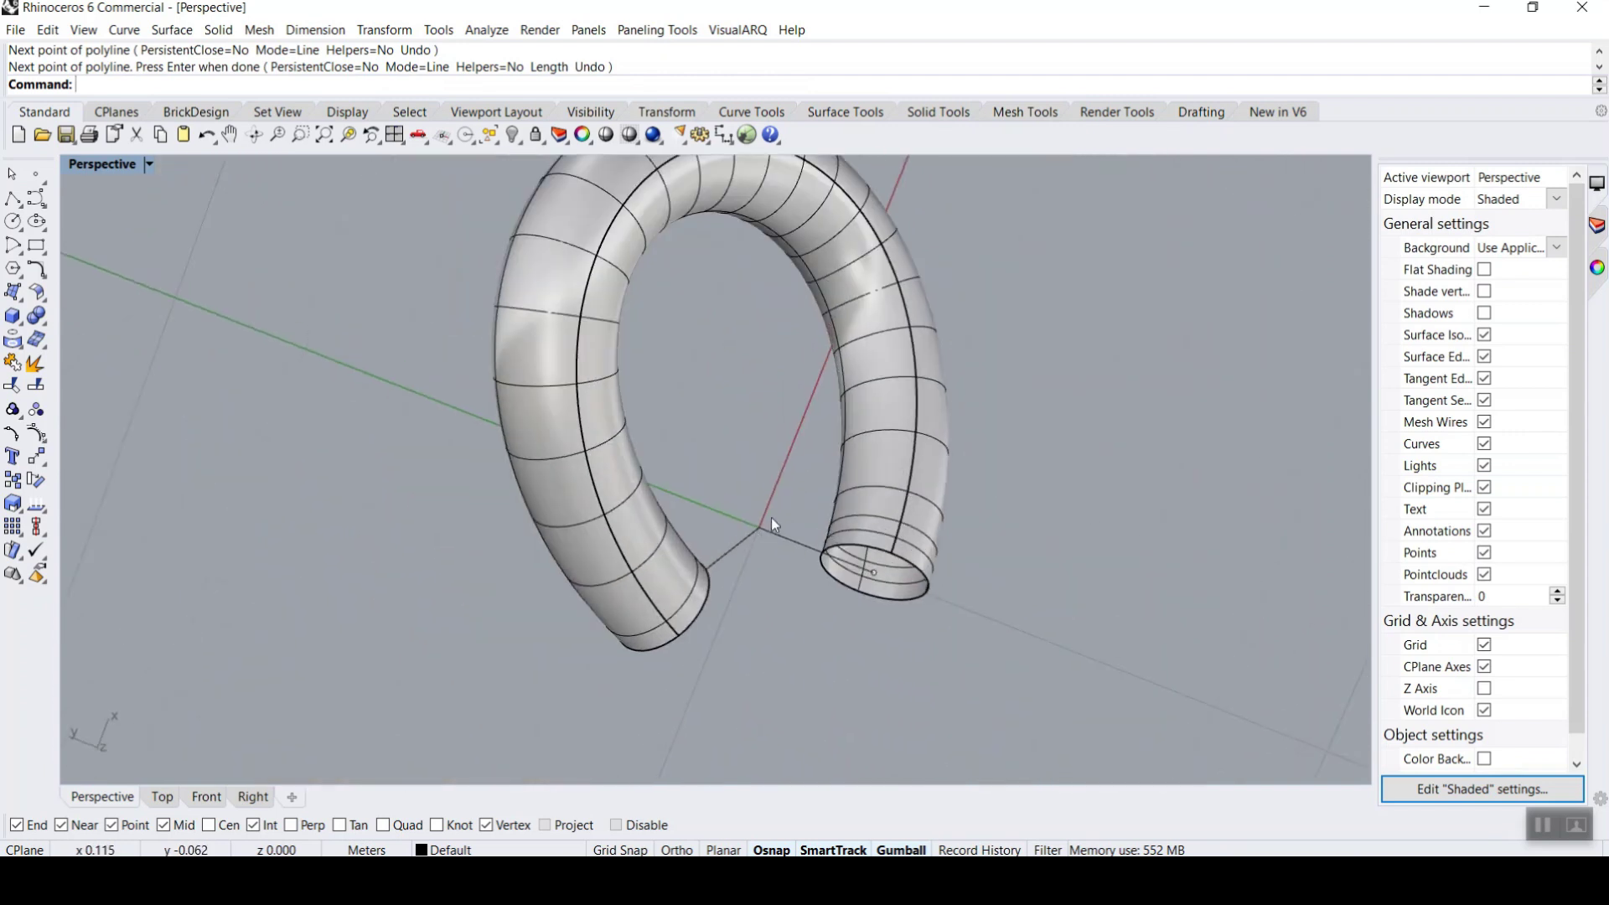
pyautogui.click(163, 797)
pyautogui.scroll(-2, 741, 322)
pyautogui.scroll(2, 686, 325)
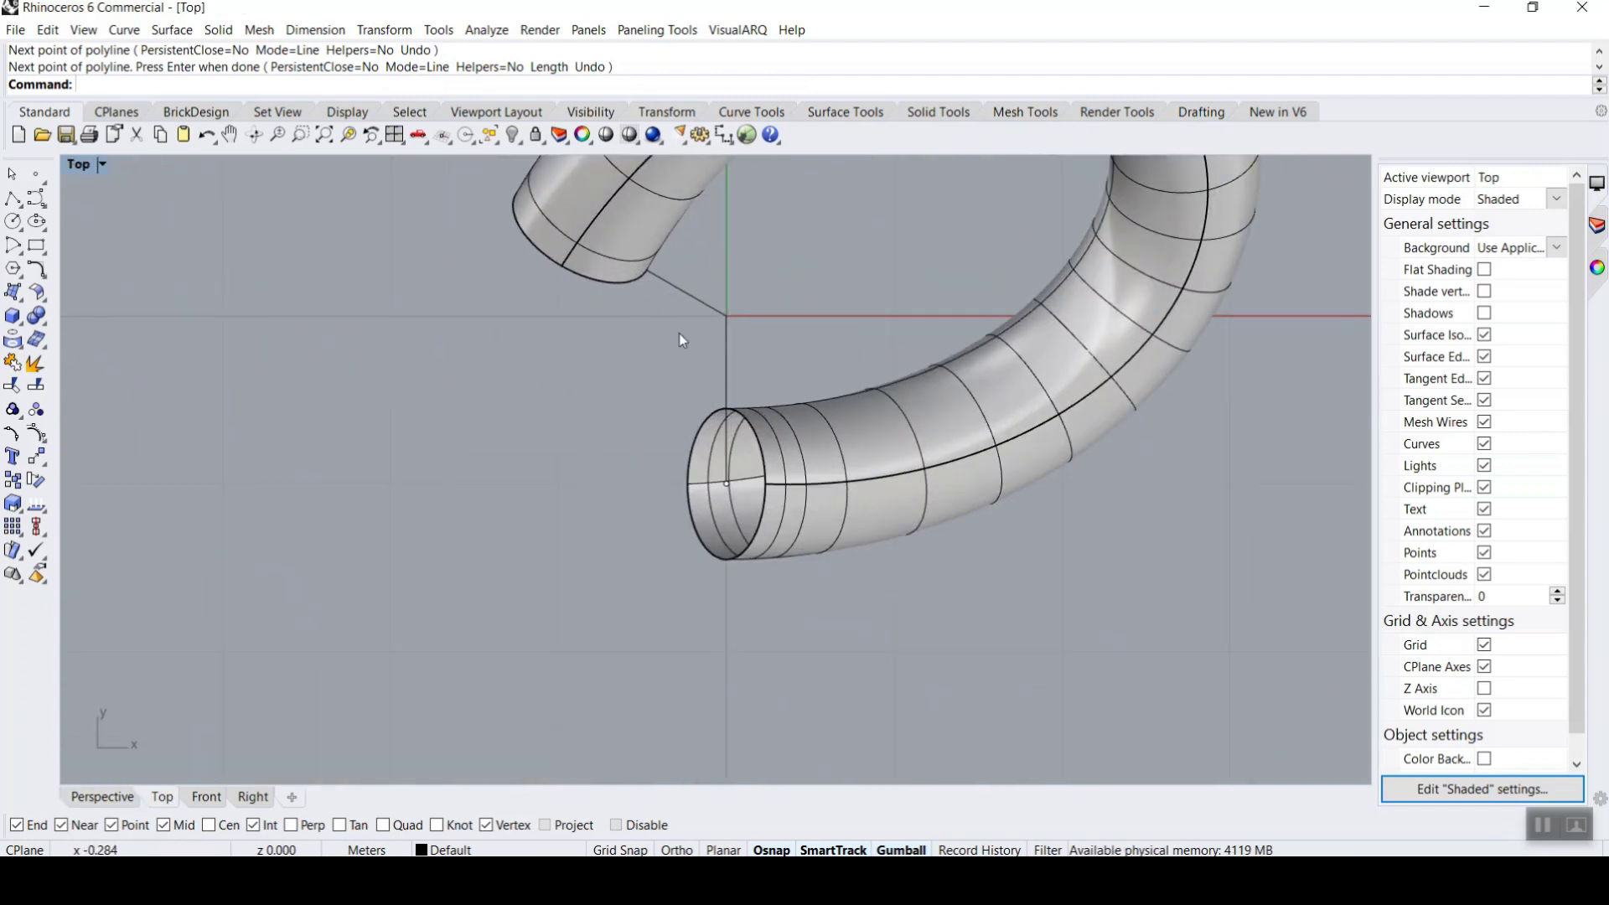
pyautogui.click(94, 795)
pyautogui.moveTo(843, 448)
pyautogui.mouseDown(button='right')
pyautogui.moveTo(788, 370)
pyautogui.moveTo(866, 465)
pyautogui.mouseUp(button='right')
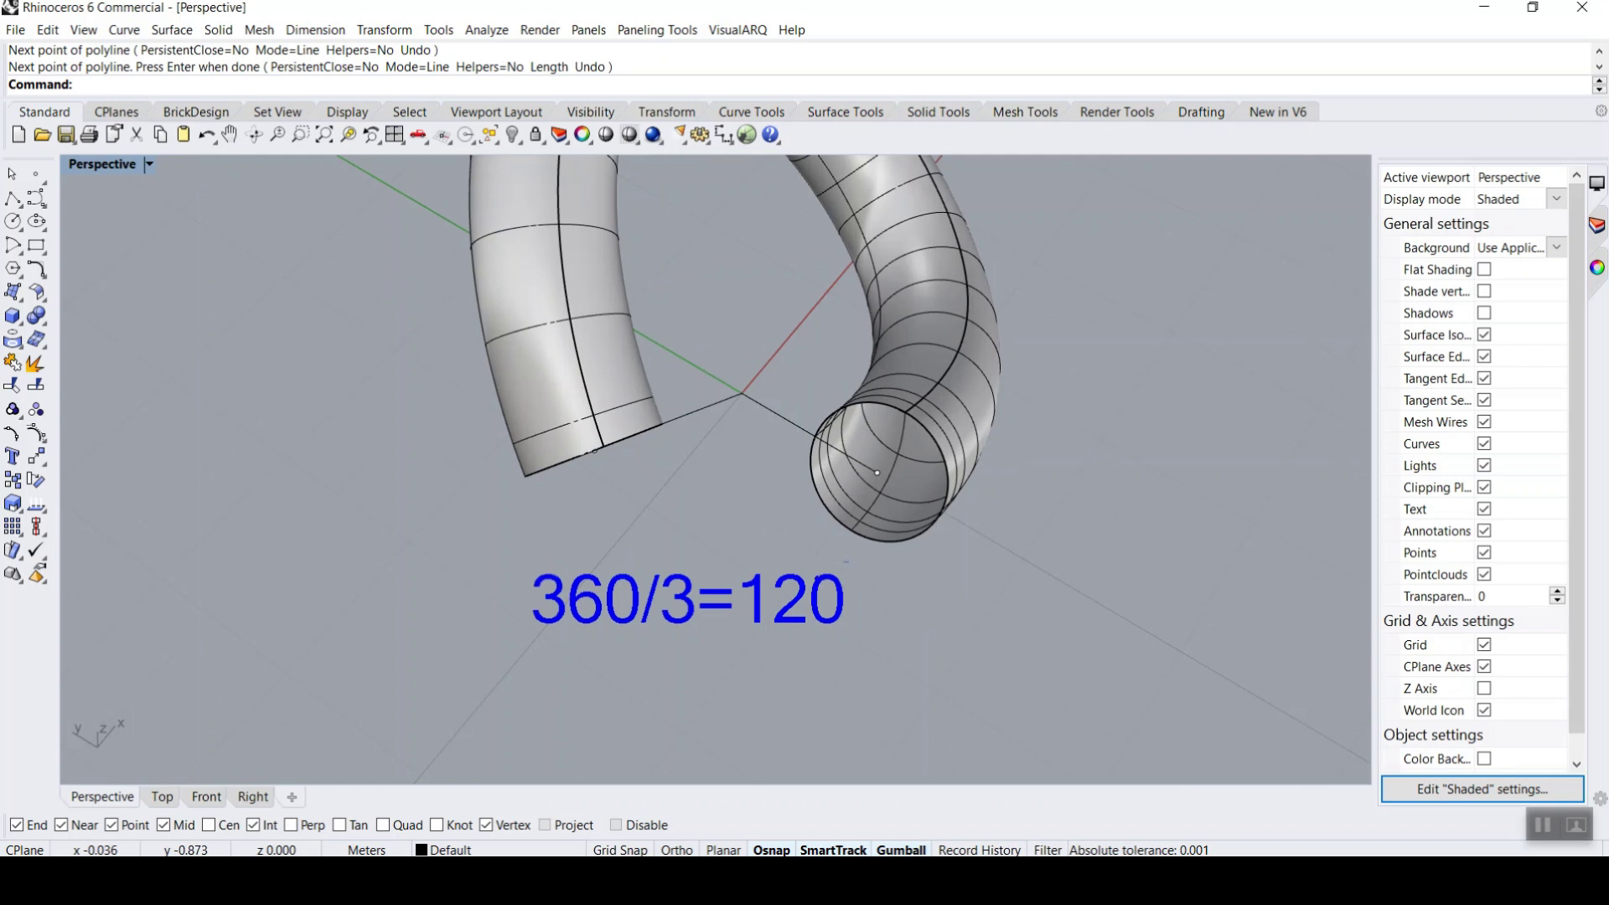
pyautogui.moveTo(678, 562); pyautogui.dragTo(687, 581)
pyautogui.moveTo(656, 658); pyautogui.dragTo(652, 687)
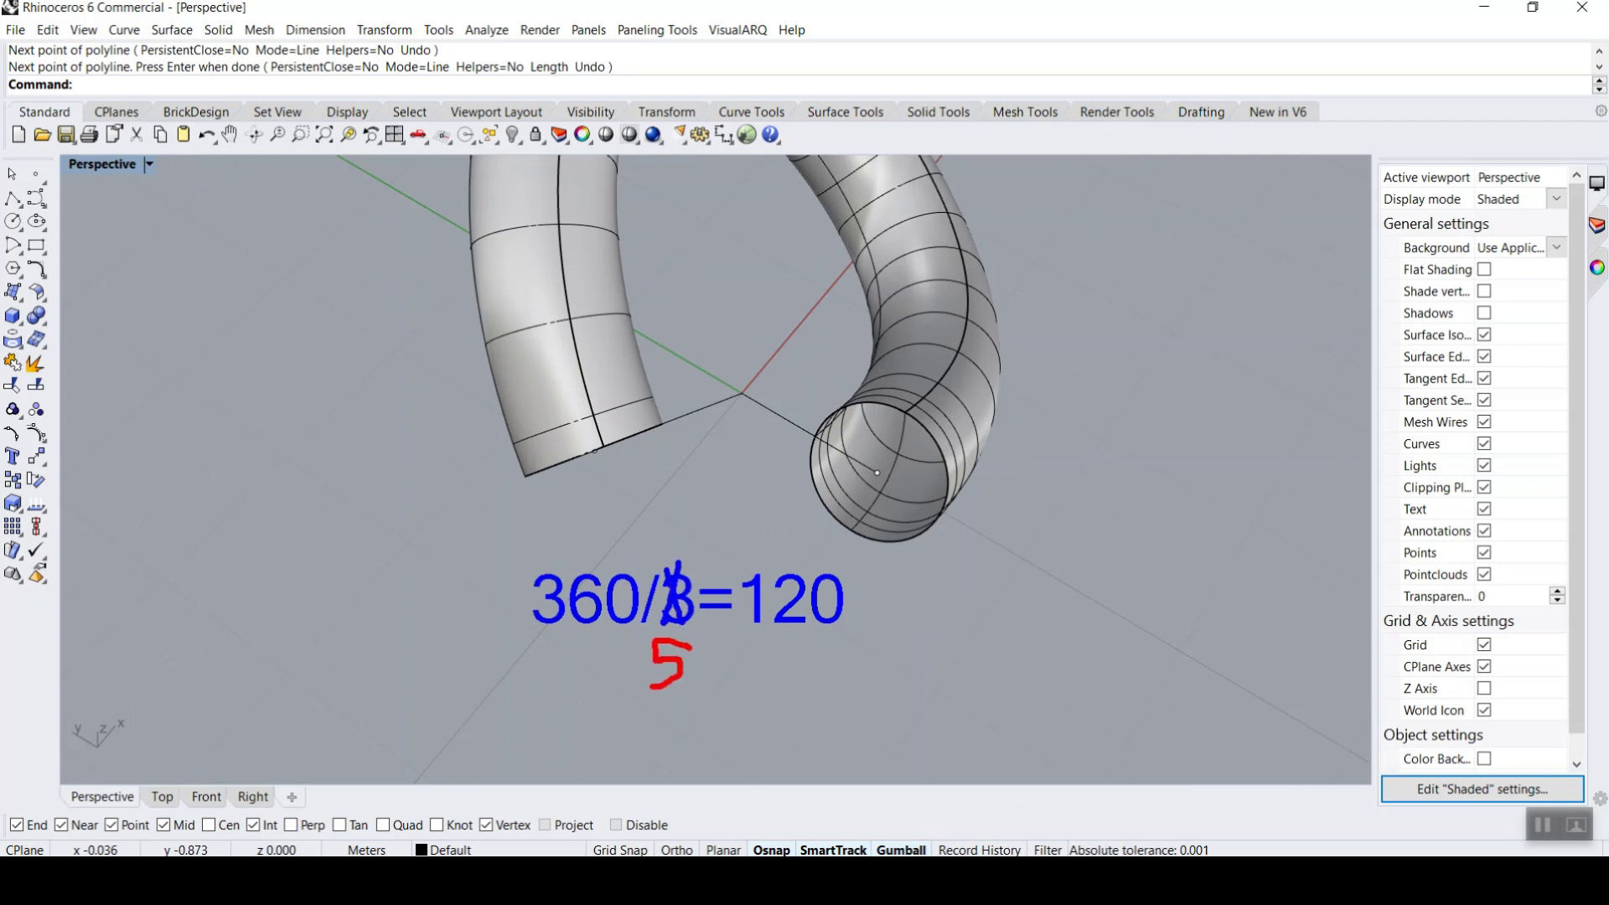
pyautogui.press('Escape')
pyautogui.moveTo(736, 427)
pyautogui.mouseDown(button='right')
pyautogui.moveTo(765, 424)
pyautogui.moveTo(771, 293)
pyautogui.moveTo(771, 316)
pyautogui.mouseUp(button='right')
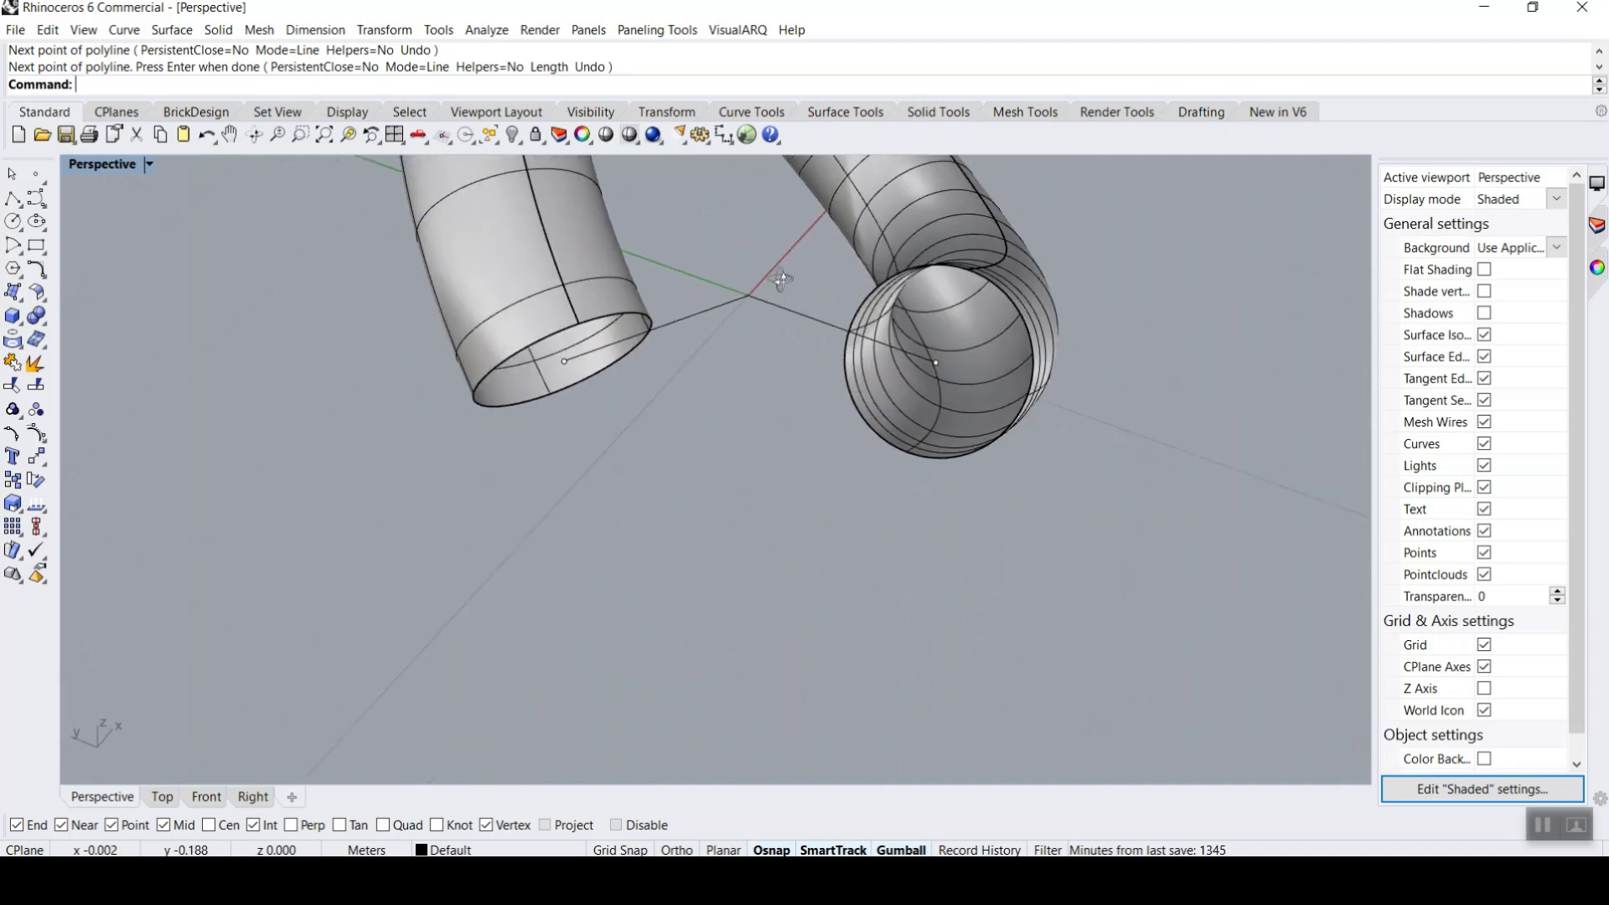
# - Check the distance from the origin to the centroid of the off-axis pipe end using a temporary polyline
pyautogui.click(12, 197)
pyautogui.click(748, 295)
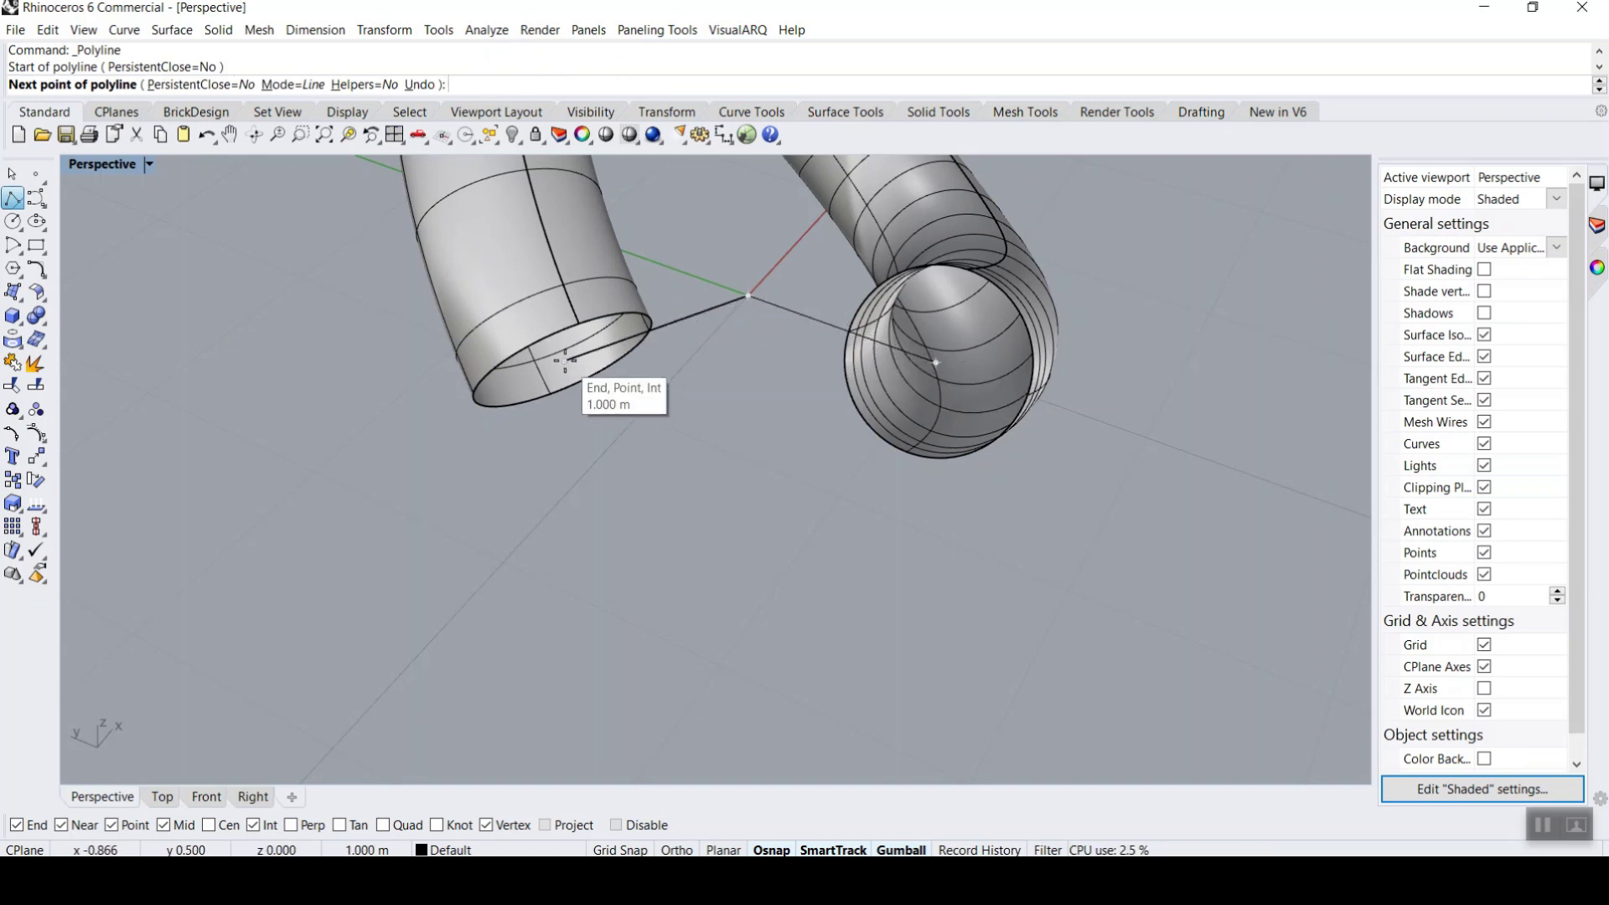
pyautogui.click(565, 360)
pyautogui.rightClick(697, 360)
pyautogui.moveTo(691, 333); pyautogui.dragTo(648, 450)
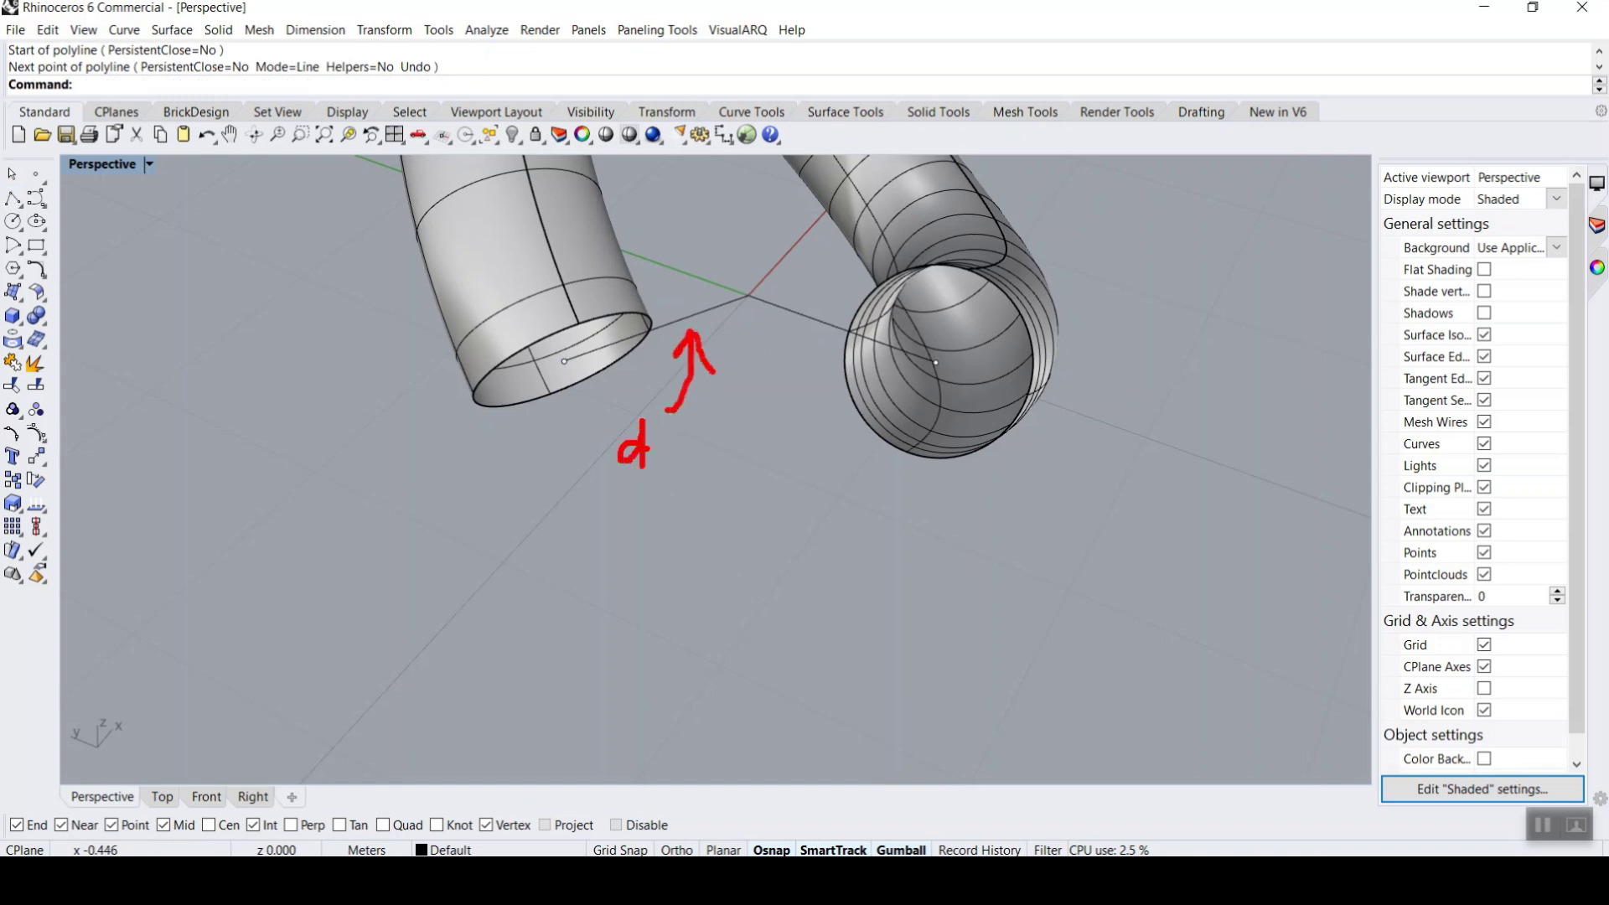
pyautogui.moveTo(792, 321)
pyautogui.mouseDown()
pyautogui.moveTo(714, 333)
pyautogui.moveTo(775, 411)
pyautogui.mouseUp()
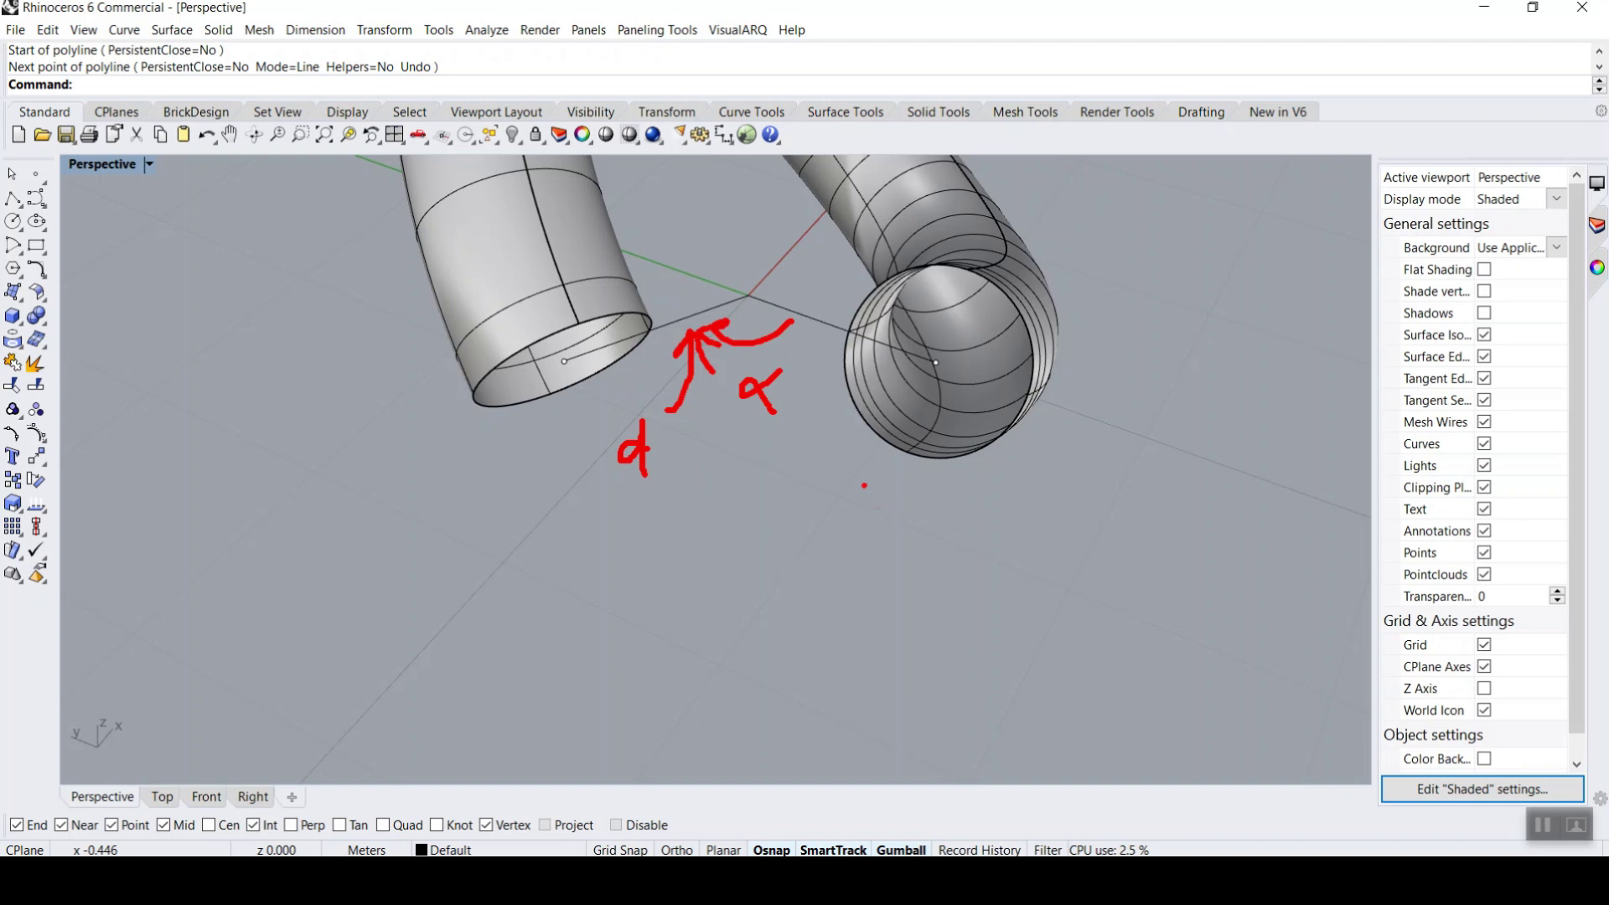
pyautogui.press('Escape')
# - Examine how the open pipe end on the Y axis tilts relative to a vertical plane
pyautogui.moveTo(721, 421)
pyautogui.mouseDown(button='right')
pyautogui.moveTo(698, 345)
pyautogui.moveTo(714, 492)
pyautogui.moveTo(772, 420)
pyautogui.moveTo(758, 470)
pyautogui.moveTo(682, 481)
pyautogui.moveTo(696, 489)
pyautogui.mouseUp(button='right')
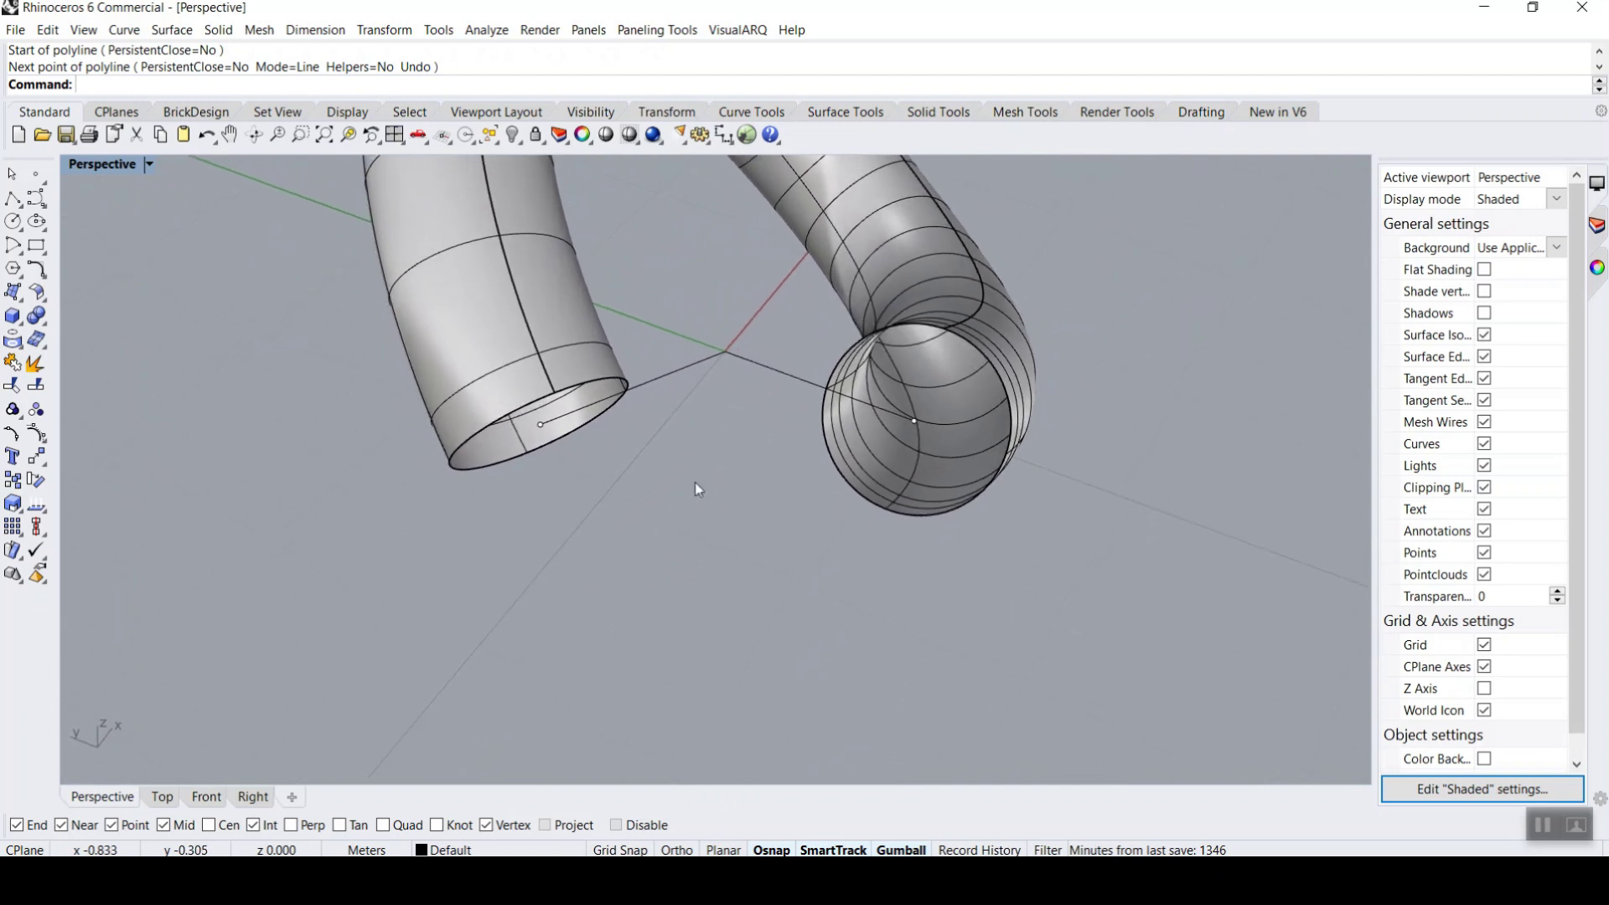
pyautogui.scroll(-2, 695, 486)
pyautogui.moveTo(880, 429); pyautogui.dragTo(706, 369, button='right')
pyautogui.scroll(6, 624, 266)
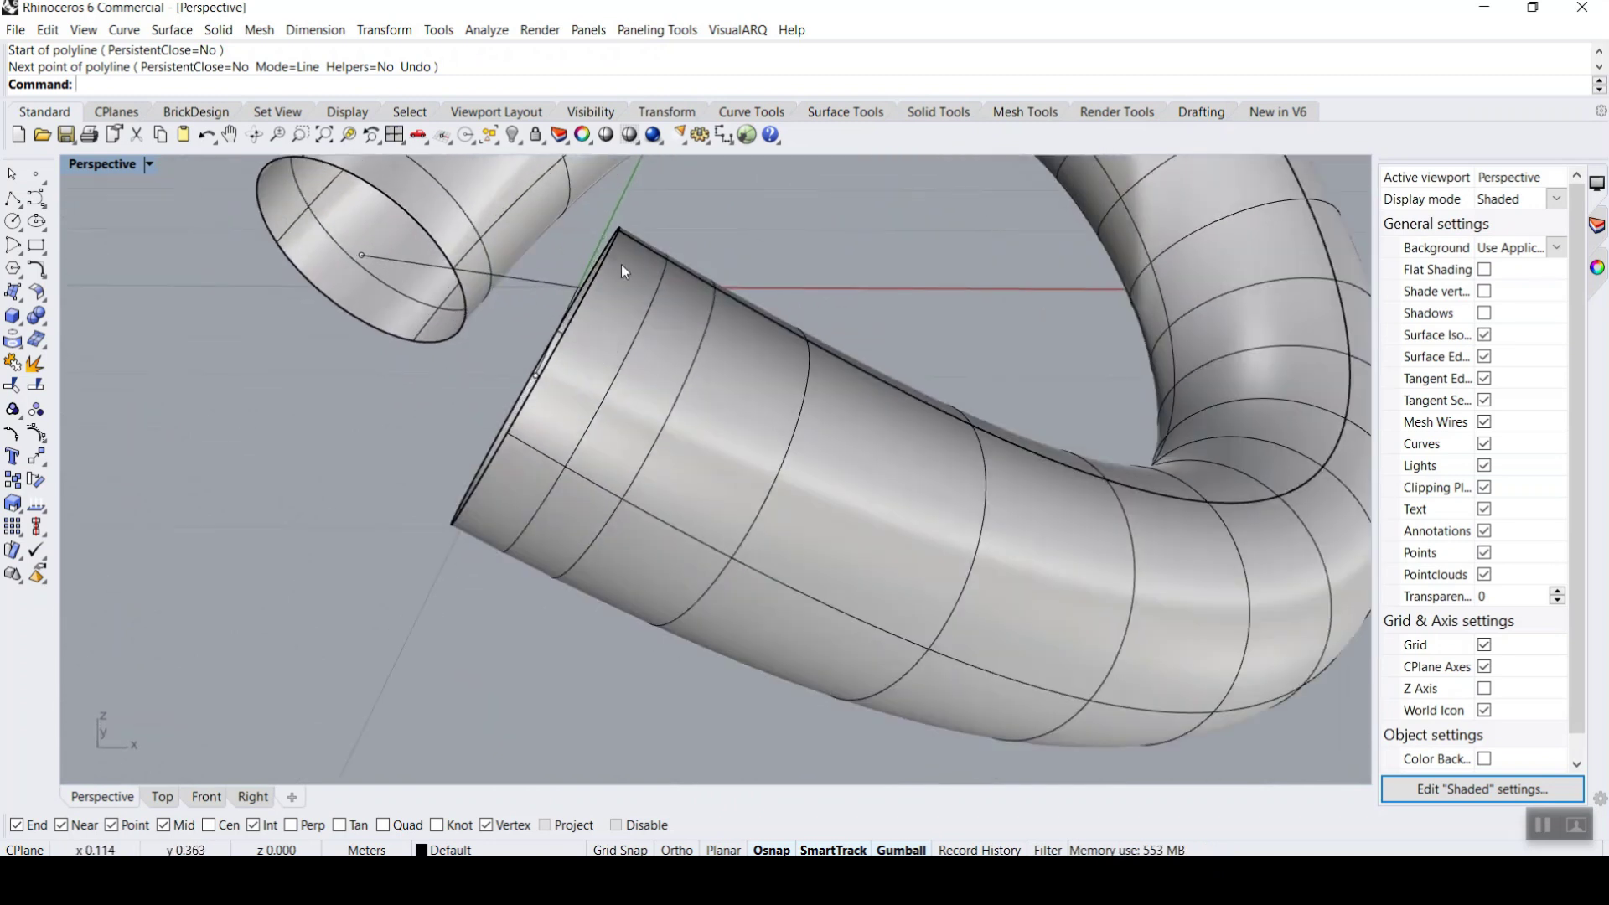
pyautogui.moveTo(560, 305); pyautogui.dragTo(589, 297, button='right')
pyautogui.click(686, 286)
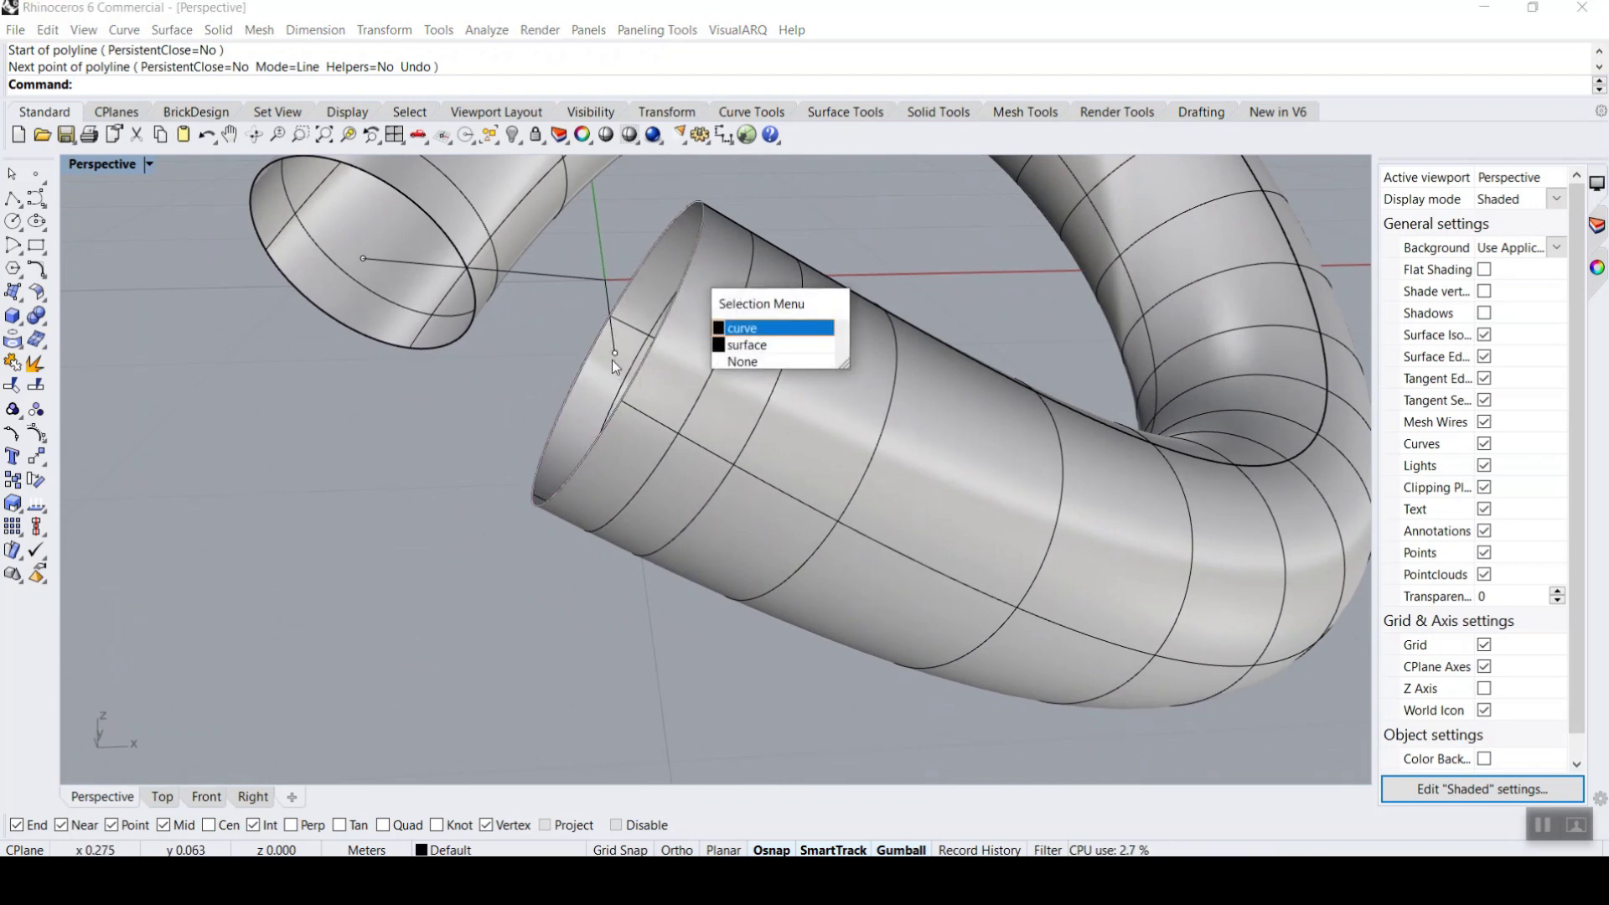
pyautogui.press('Escape')
pyautogui.moveTo(637, 269); pyautogui.dragTo(756, 291, button='right')
pyautogui.hotkey('ctrl', '2')
pyautogui.moveTo(735, 174)
pyautogui.mouseDown()
pyautogui.moveTo(1016, 230)
pyautogui.moveTo(926, 584)
pyautogui.moveTo(726, 219)
pyautogui.mouseUp()
pyautogui.moveTo(824, 206)
pyautogui.mouseDown()
pyautogui.moveTo(915, 201)
pyautogui.moveTo(881, 312)
pyautogui.moveTo(769, 500)
pyautogui.mouseUp()
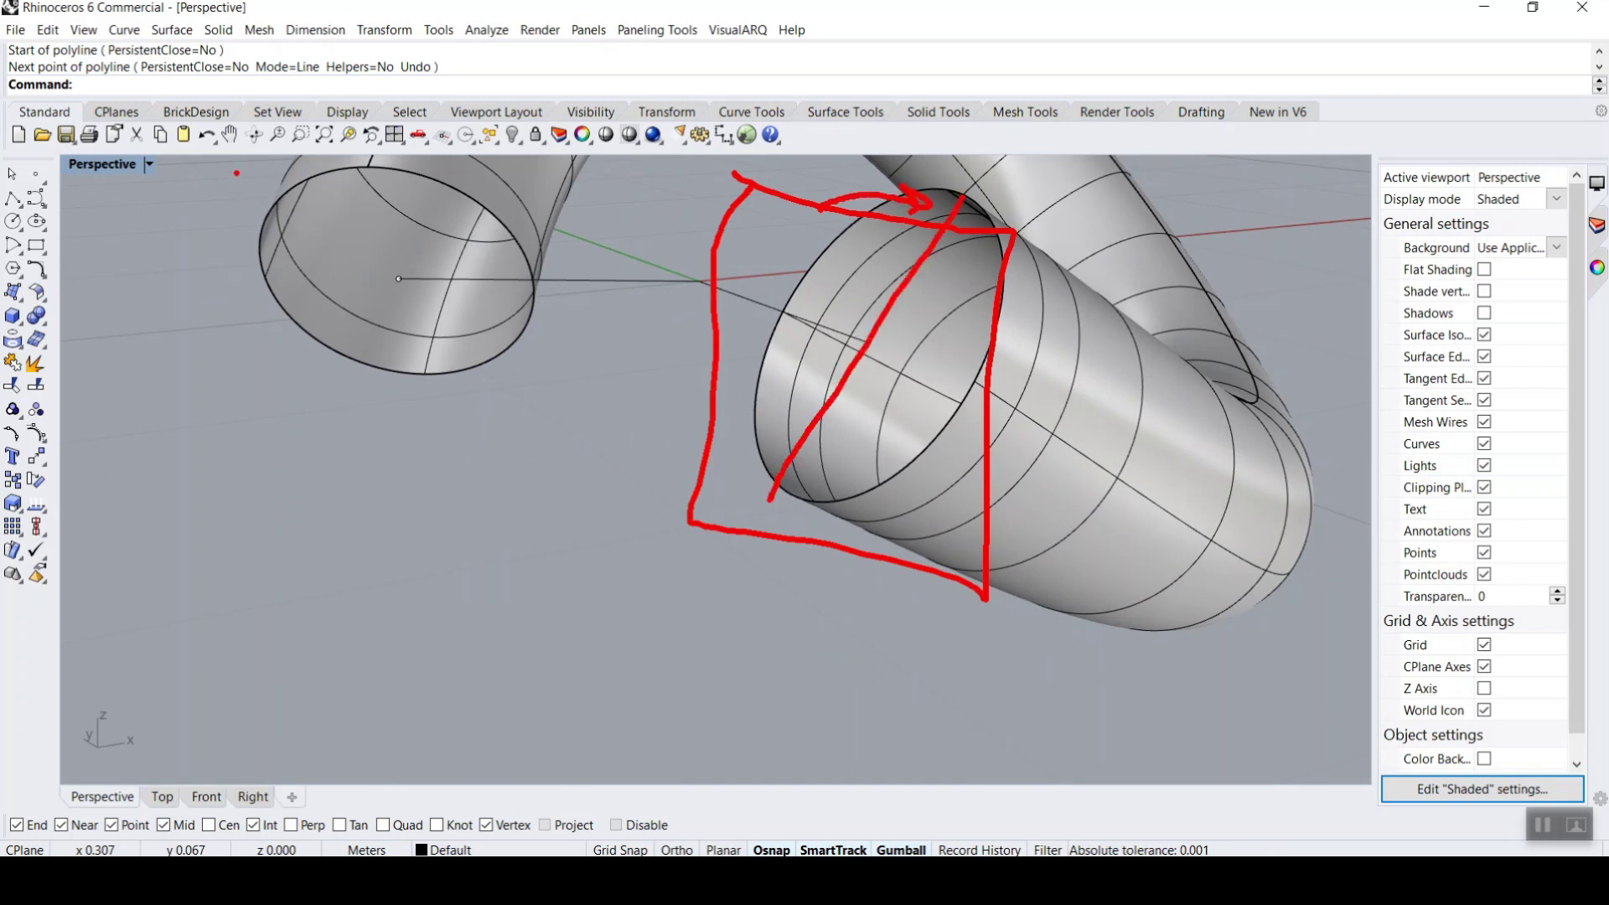
pyautogui.moveTo(243, 161)
pyautogui.mouseDown()
pyautogui.moveTo(512, 153)
pyautogui.moveTo(354, 401)
pyautogui.moveTo(286, 139)
pyautogui.mouseUp()
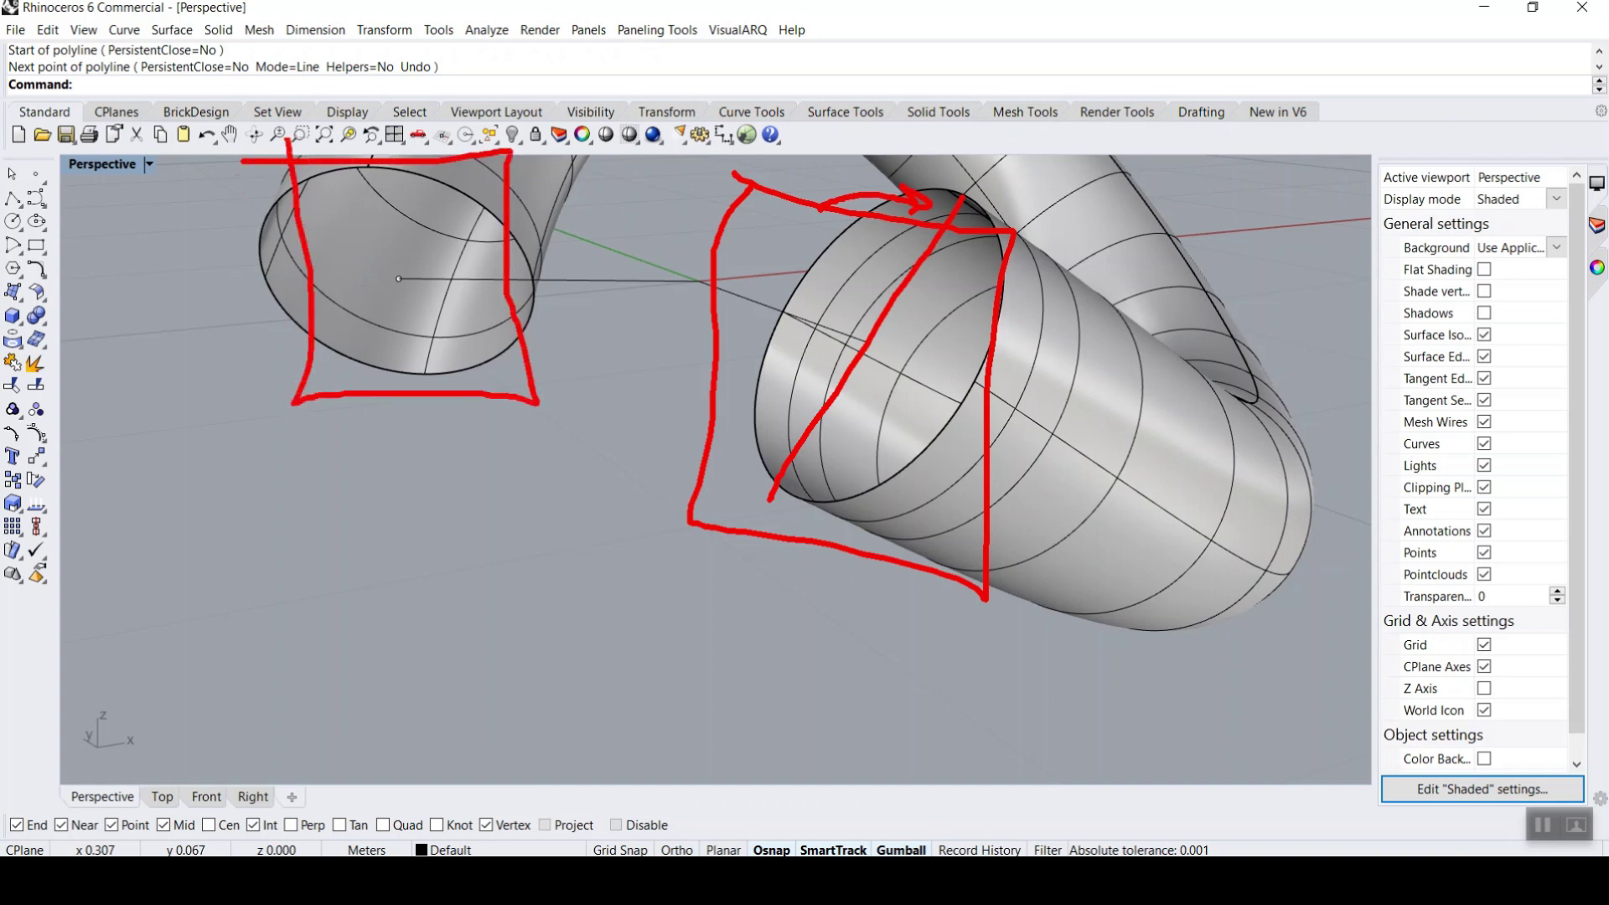
pyautogui.press('Escape')
# - Examine the orientation of both open pipe ends around their centroid lines and compare their tilt from the vertical
pyautogui.moveTo(721, 360)
pyautogui.mouseDown(button='right')
pyautogui.moveTo(581, 360)
pyautogui.moveTo(501, 540)
pyautogui.moveTo(543, 441)
pyautogui.mouseUp(button='right')
pyautogui.moveTo(455, 399)
pyautogui.mouseDown()
pyautogui.moveTo(590, 383)
pyautogui.moveTo(541, 408)
pyautogui.mouseUp()
pyautogui.moveTo(460, 341)
pyautogui.mouseDown()
pyautogui.moveTo(446, 438)
pyautogui.moveTo(450, 281)
pyautogui.mouseUp()
pyautogui.moveTo(420, 306); pyautogui.dragTo(484, 303)
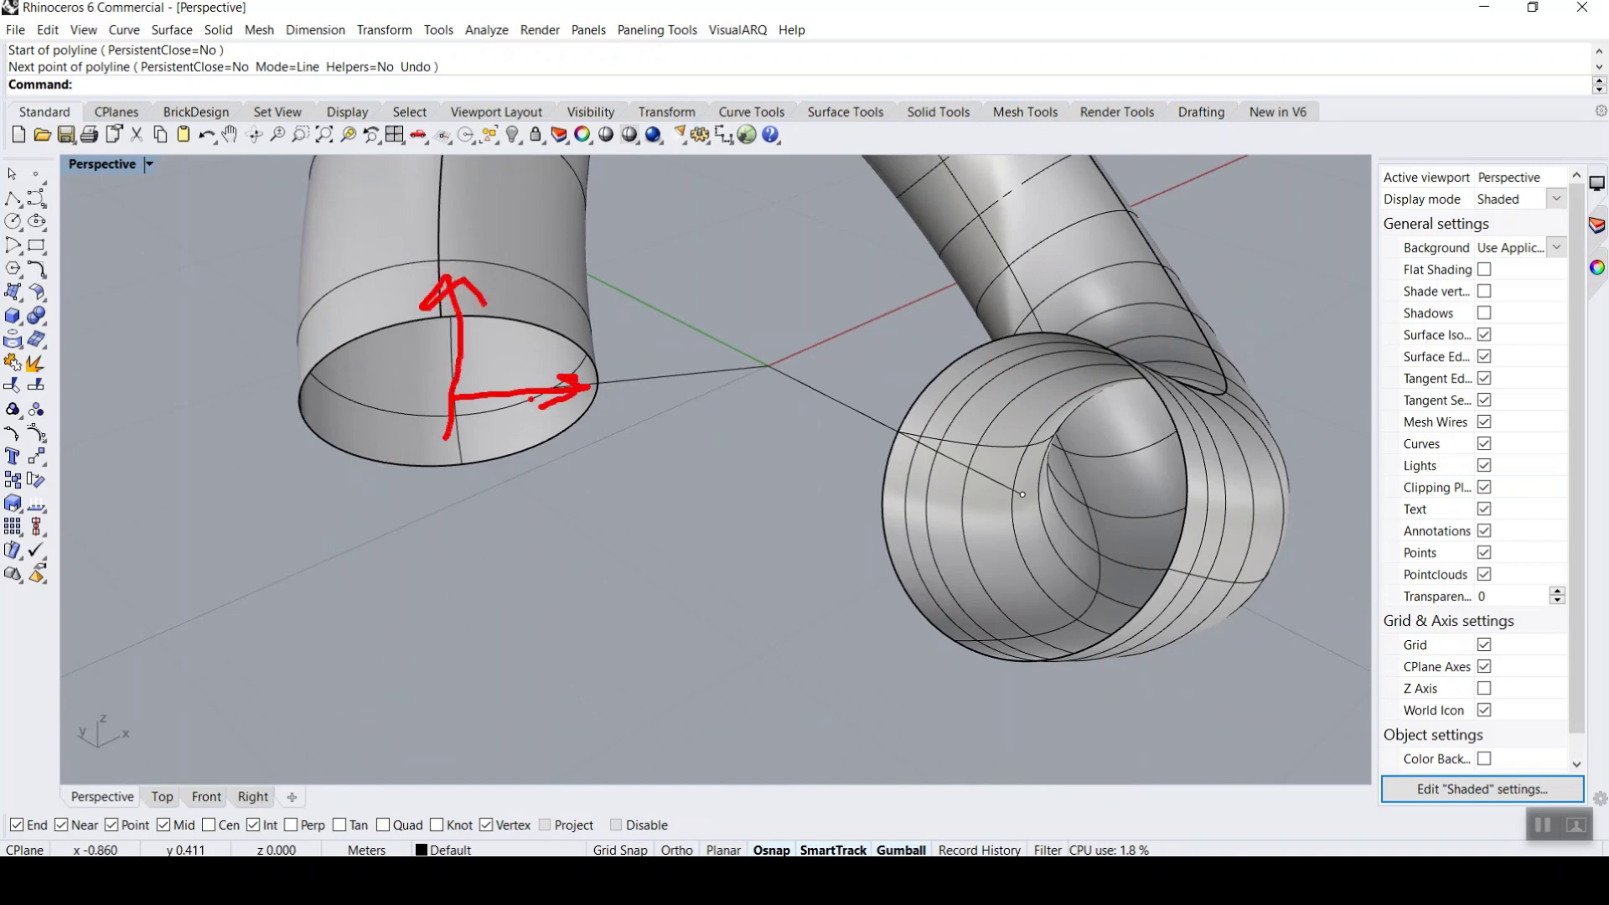
pyautogui.press('Escape')
pyautogui.moveTo(475, 490); pyautogui.dragTo(872, 350, button='right')
pyautogui.moveTo(863, 336); pyautogui.dragTo(940, 280)
pyautogui.moveTo(858, 337)
pyautogui.mouseDown()
pyautogui.moveTo(857, 206)
pyautogui.moveTo(866, 226)
pyautogui.moveTo(917, 198)
pyautogui.mouseUp()
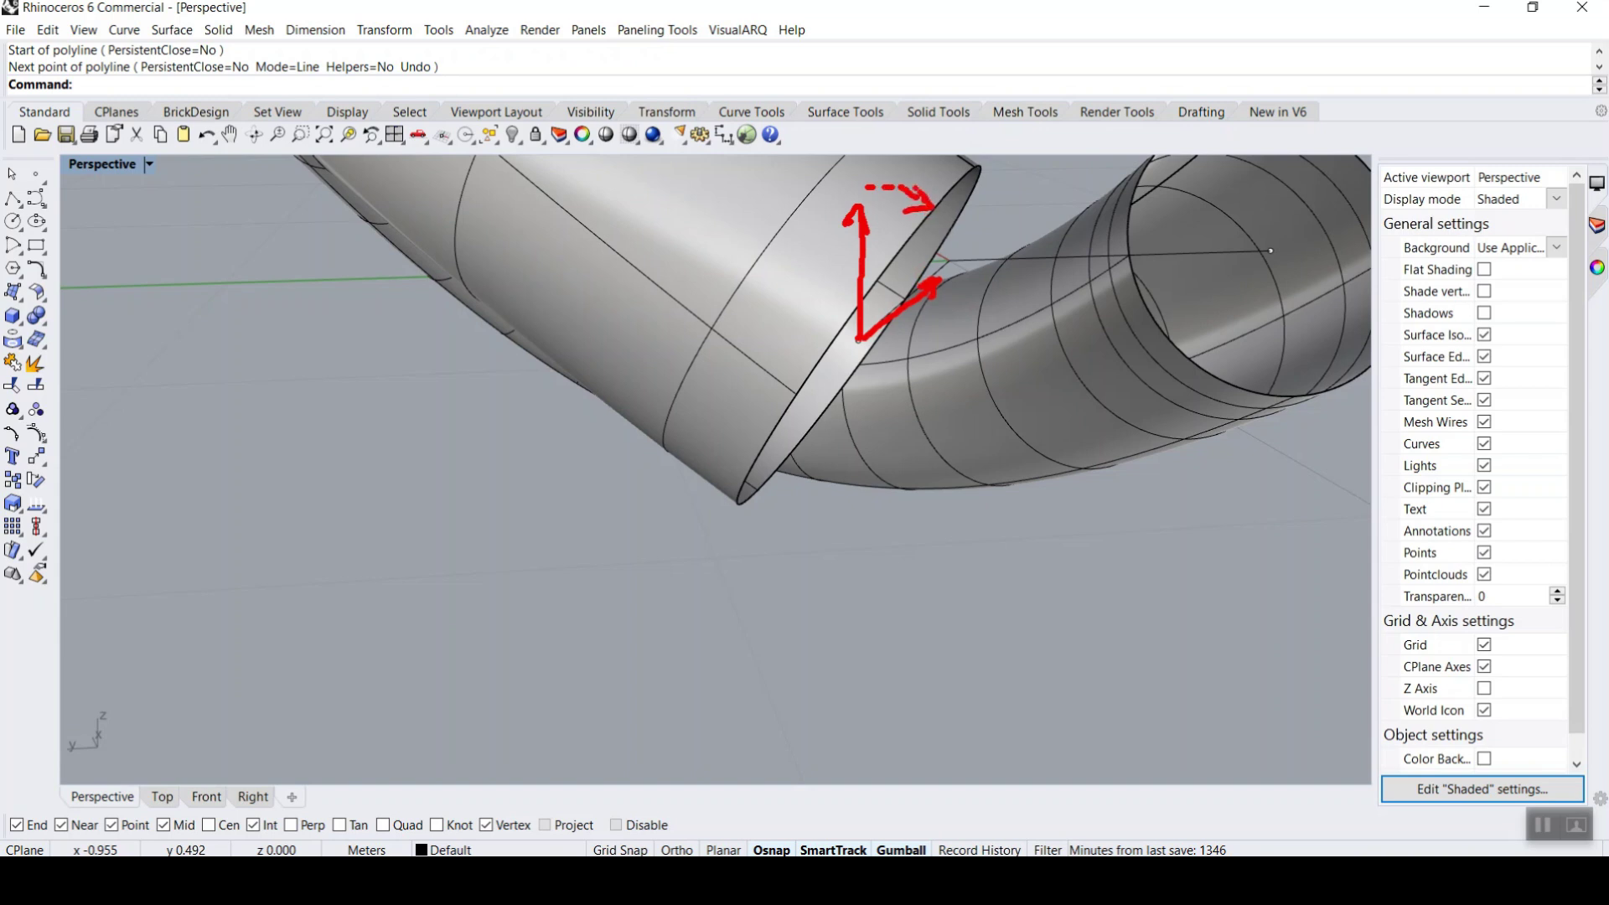
pyautogui.press('Escape')
pyautogui.moveTo(1114, 369); pyautogui.dragTo(854, 327, button='right')
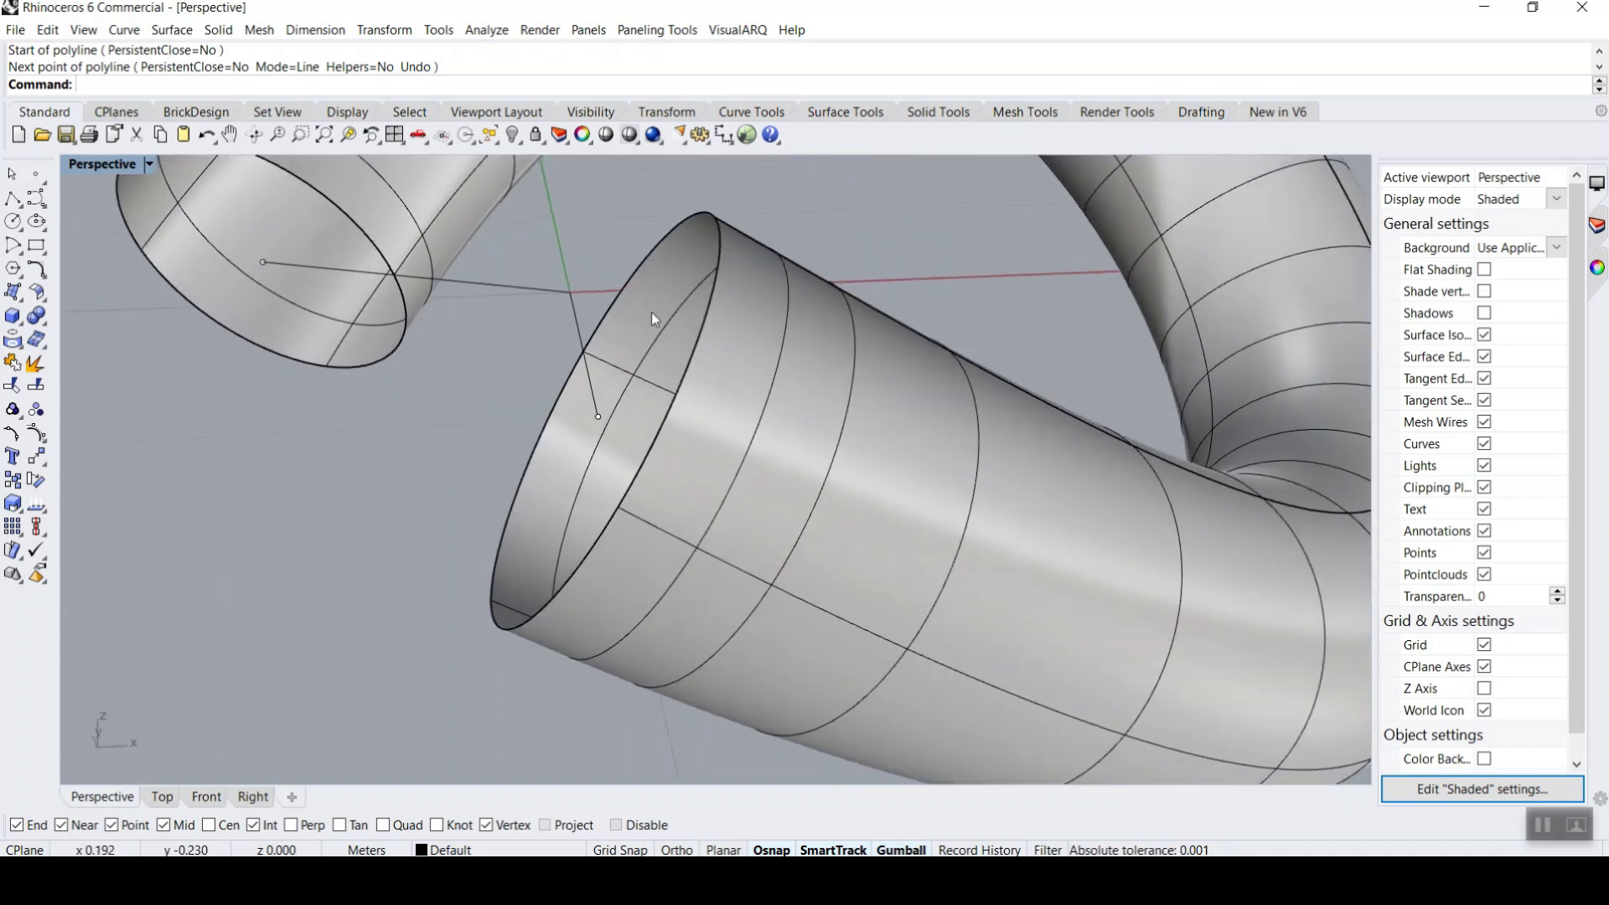
pyautogui.moveTo(599, 414)
pyautogui.mouseDown()
pyautogui.moveTo(611, 191)
pyautogui.moveTo(718, 242)
pyautogui.mouseUp()
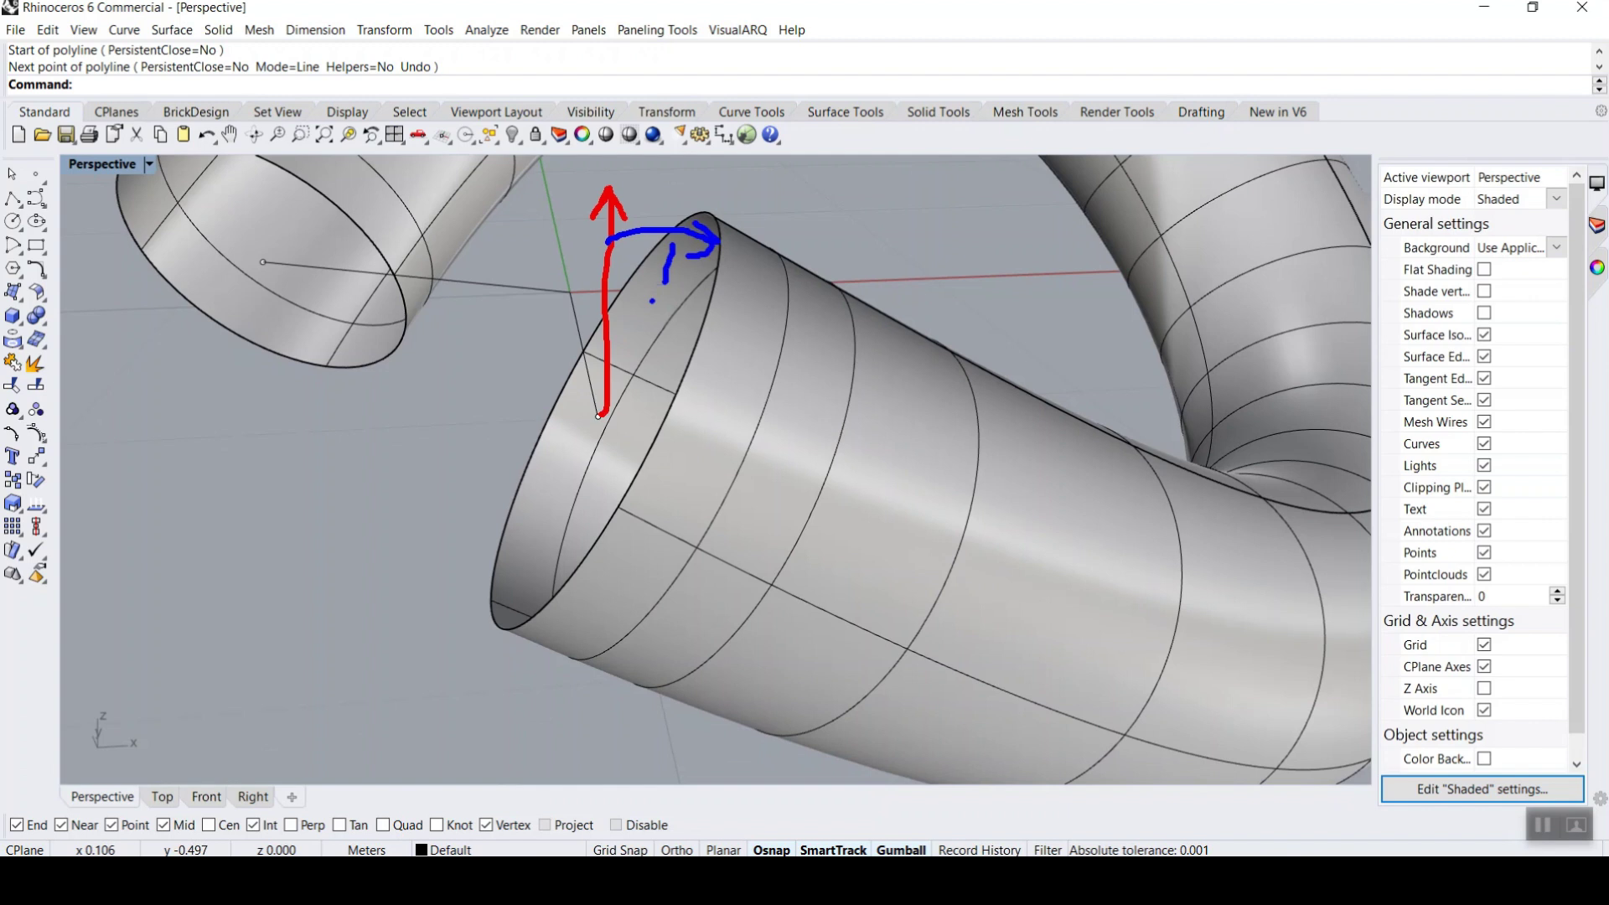
pyautogui.moveTo(636, 320); pyautogui.dragTo(654, 287)
pyautogui.press('Escape')
# - Reopen Grasshopper and start a new definition
pyautogui.scroll(-10, 772, 310)
pyautogui.moveTo(729, 415)
pyautogui.mouseDown(button='right')
pyautogui.moveTo(862, 459)
pyautogui.moveTo(842, 473)
pyautogui.mouseUp(button='right')
pyautogui.scroll(7, 858, 337)
pyautogui.moveTo(649, 553); pyautogui.dragTo(625, 575, button='right')
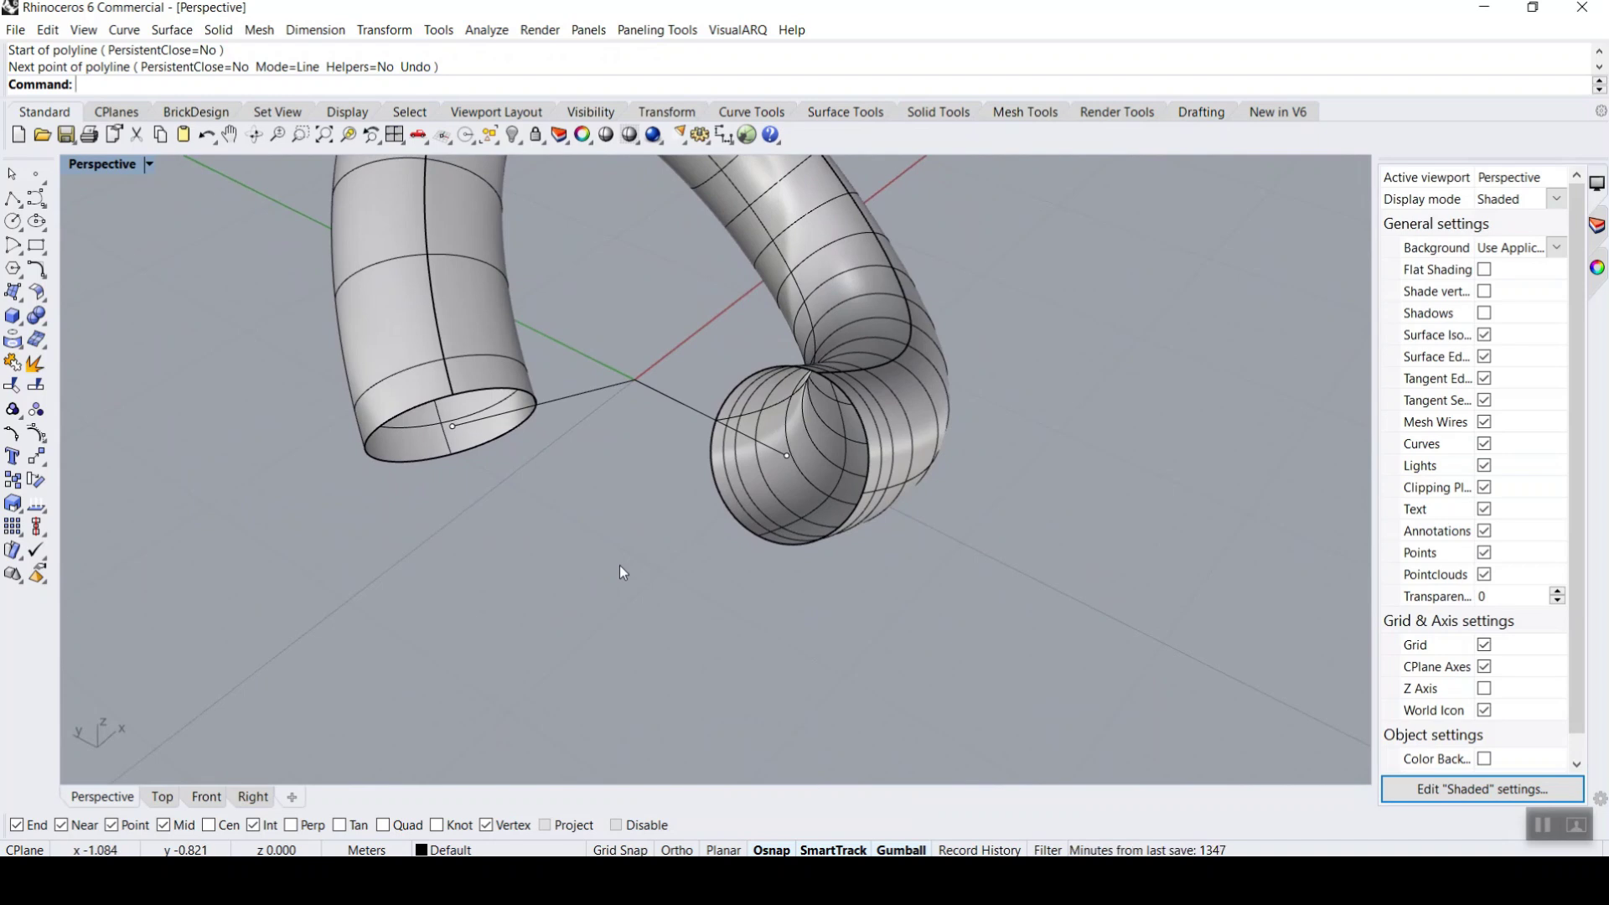
pyautogui.scroll(-5, 565, 575)
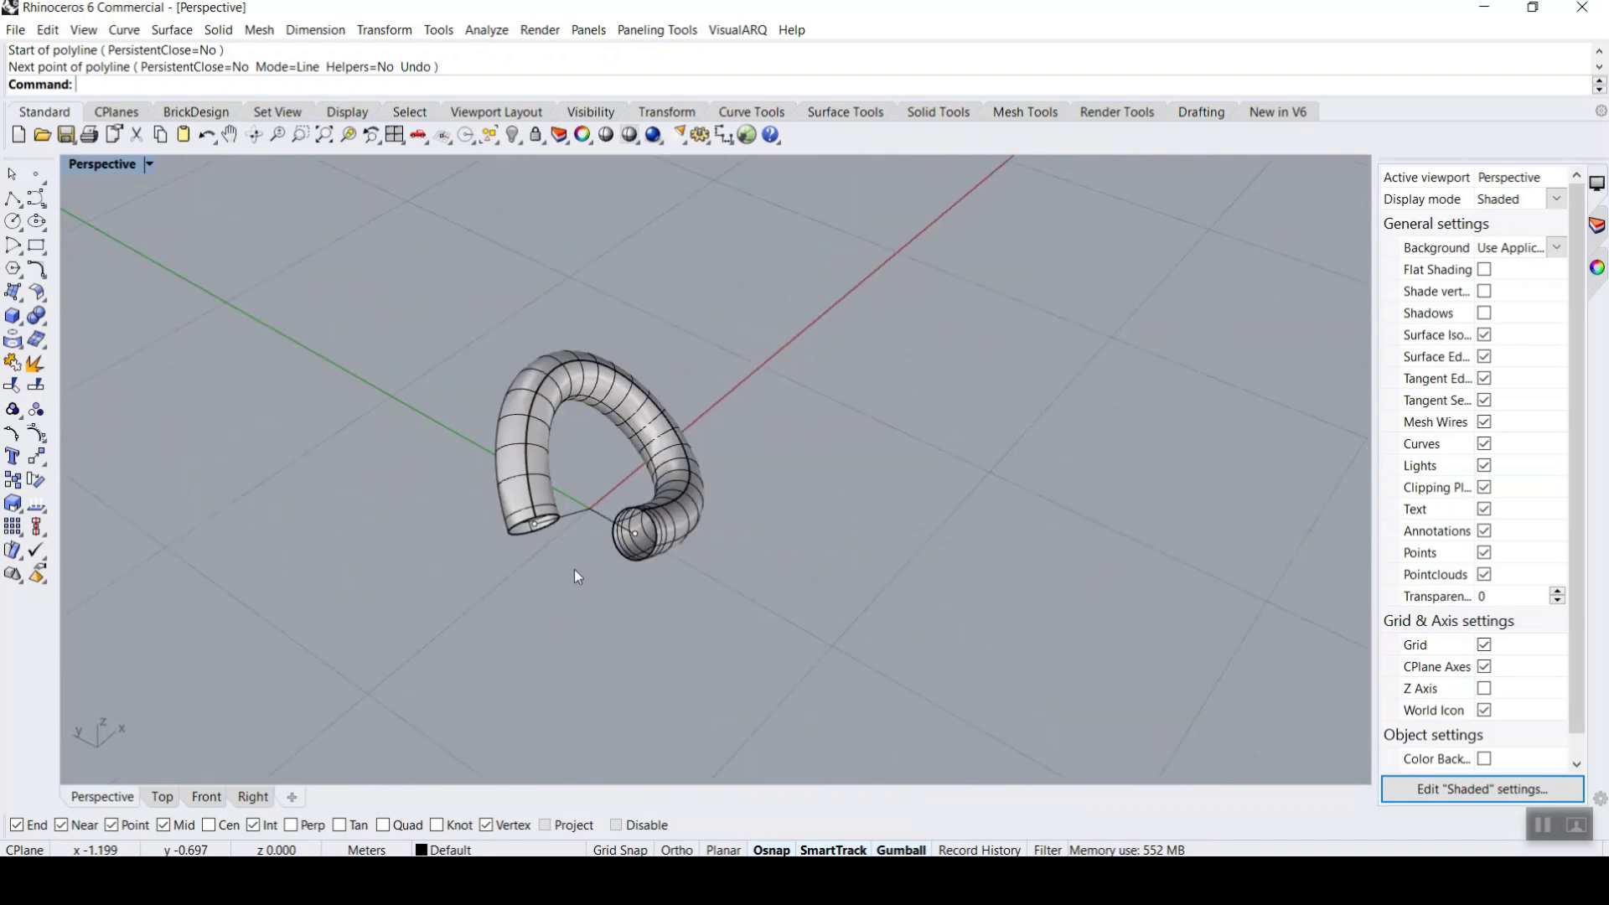
pyautogui.click(746, 135)
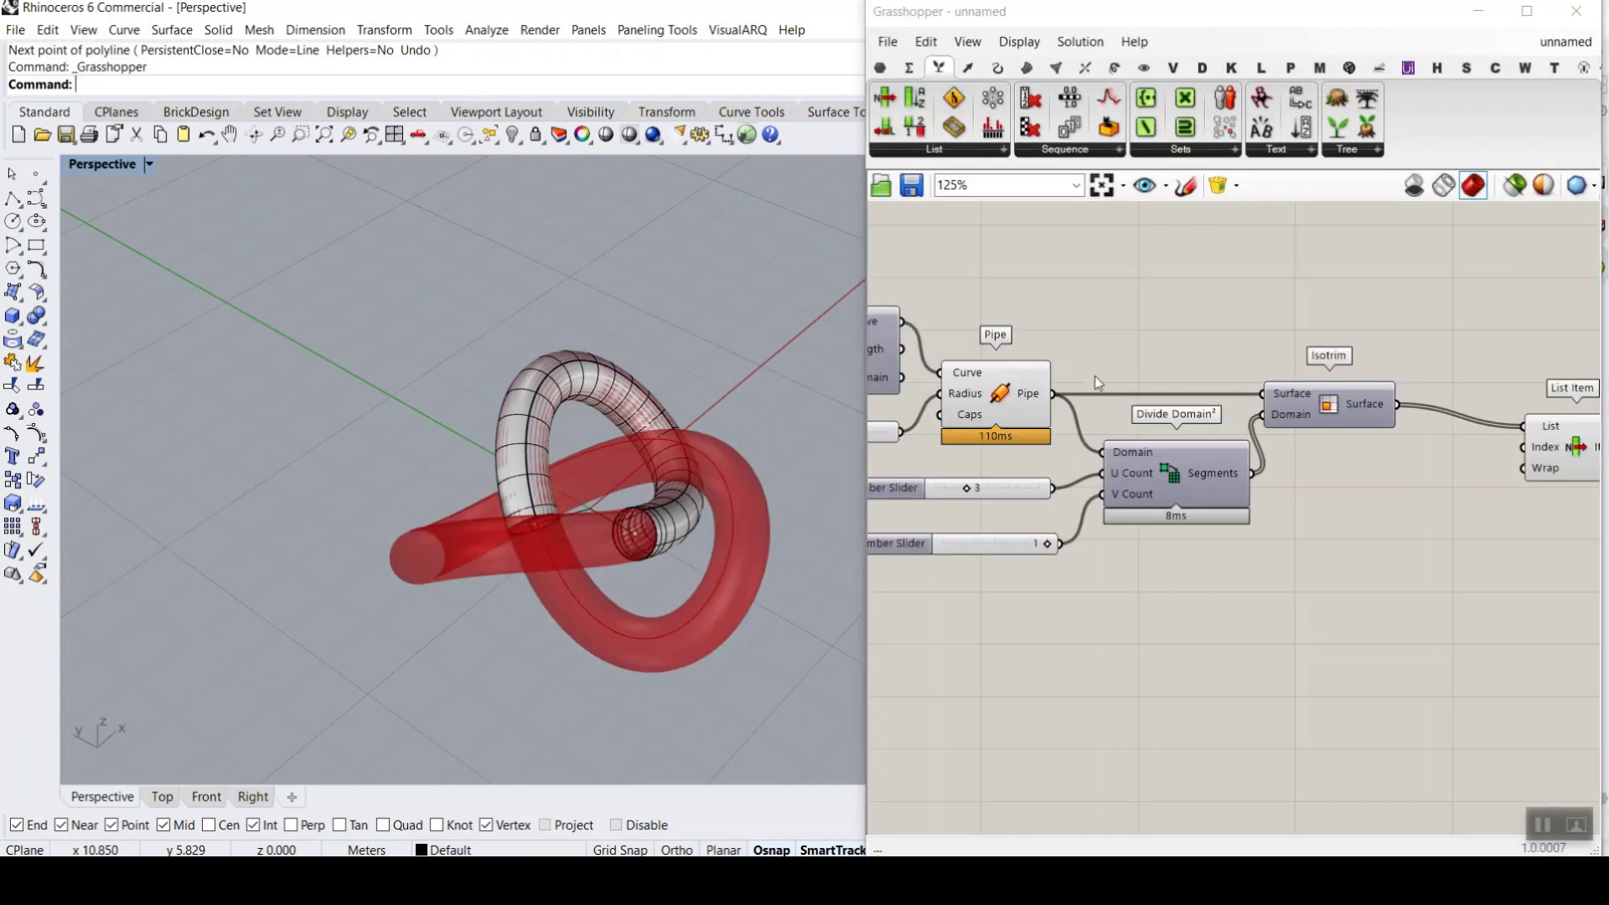
pyautogui.click(887, 41)
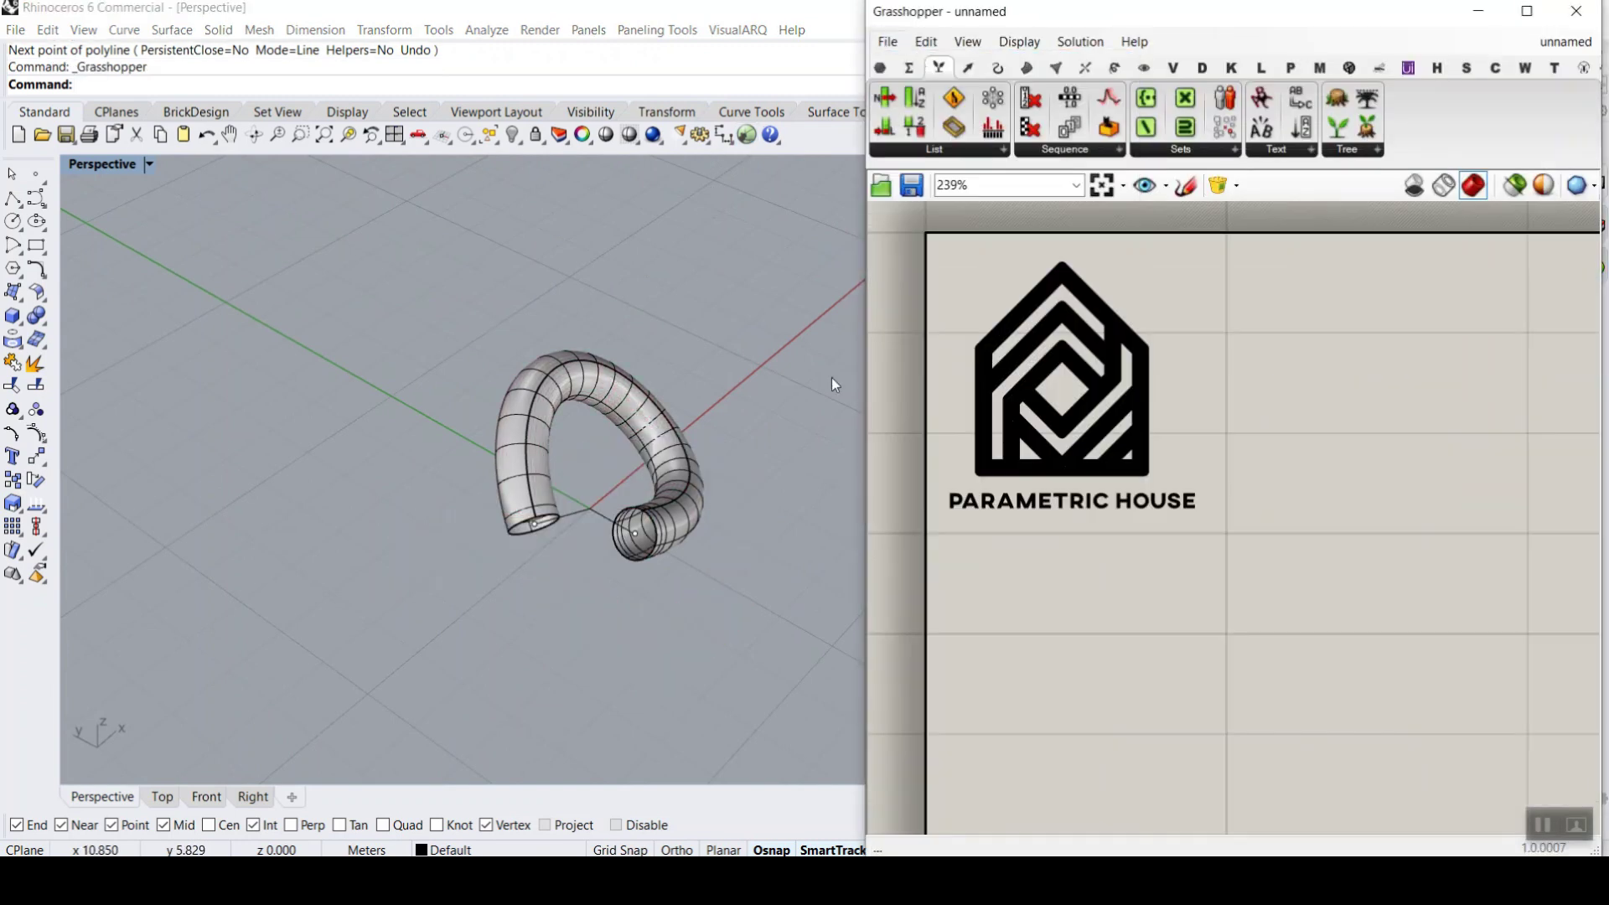
pyautogui.click(930, 64)
# - Place a Construct Point component on the new canvas and leave room in front of its coordinate inputs
pyautogui.moveTo(1089, 503); pyautogui.dragTo(1049, 399, button='right')
pyautogui.scroll(-6, 1043, 385)
pyautogui.scroll(4, 1026, 335)
pyautogui.scroll(1, 1049, 400)
pyautogui.scroll(1, 1053, 407)
pyautogui.scroll(5, 618, 567)
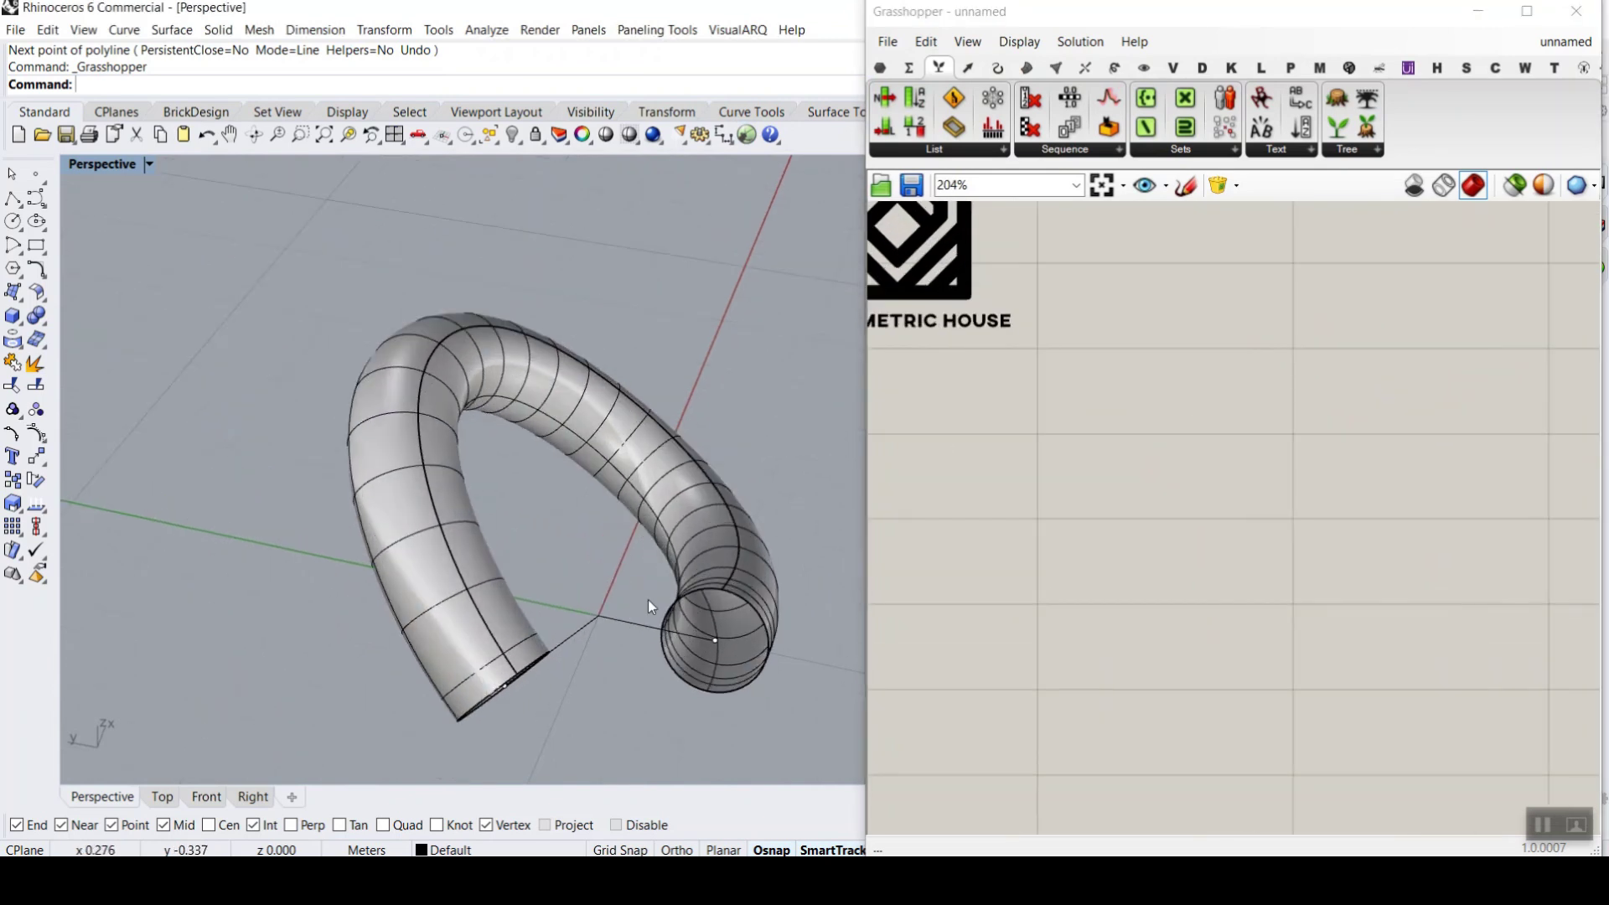
pyautogui.click(970, 70)
pyautogui.click(1193, 96)
pyautogui.click(1286, 448)
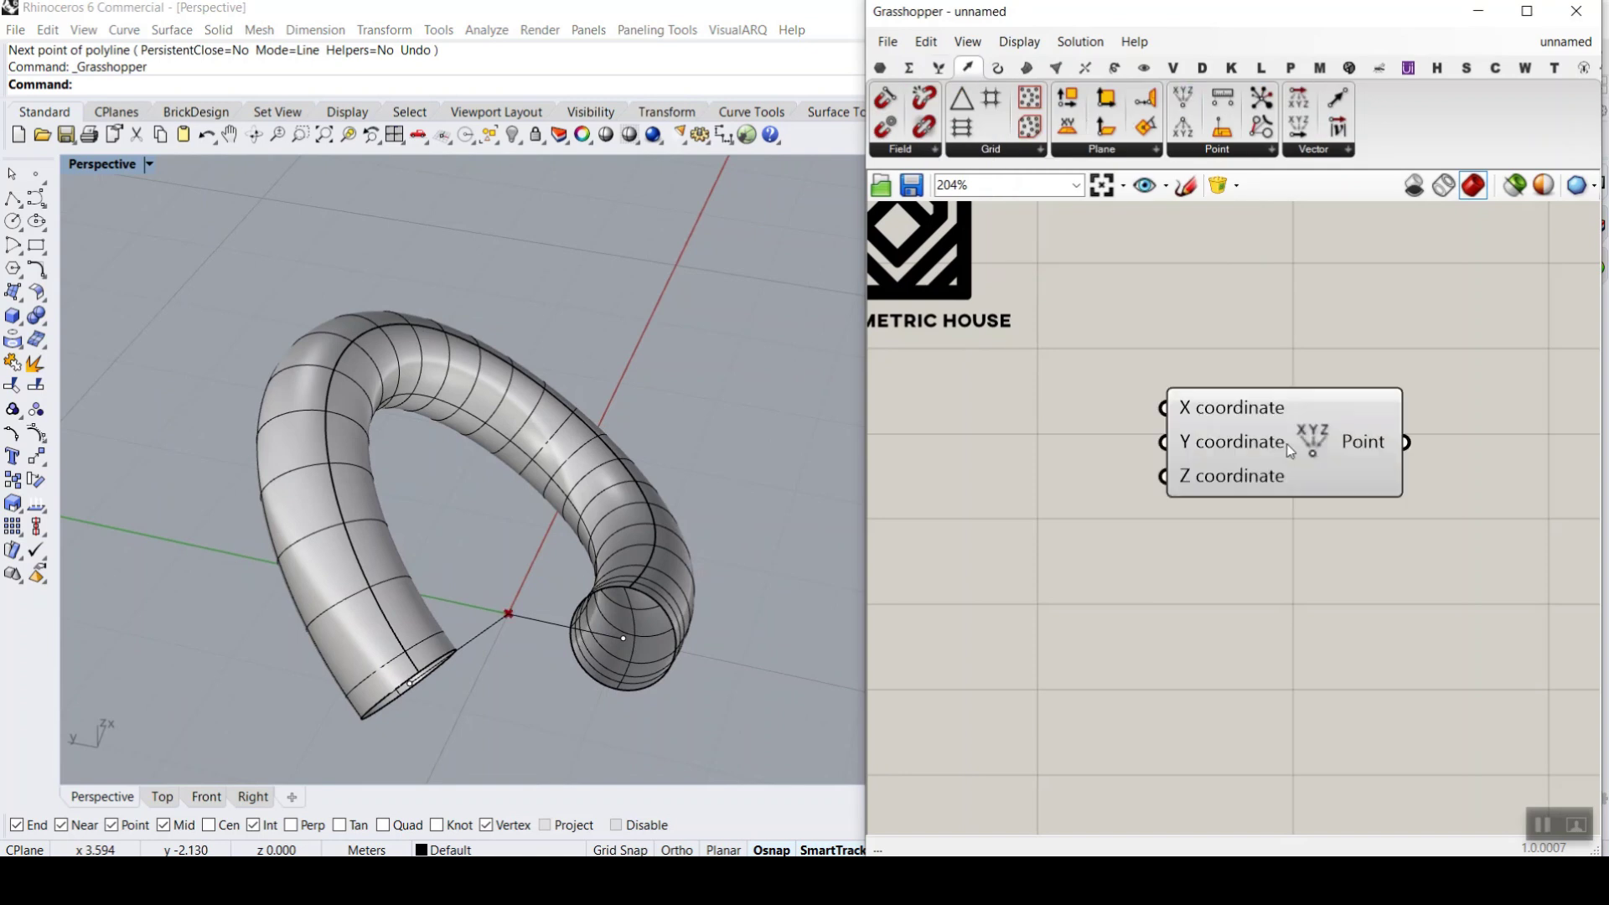
pyautogui.moveTo(1286, 450); pyautogui.dragTo(1226, 362, button='right')
pyautogui.moveTo(1226, 361); pyautogui.dragTo(1315, 503)
pyautogui.click(882, 67)
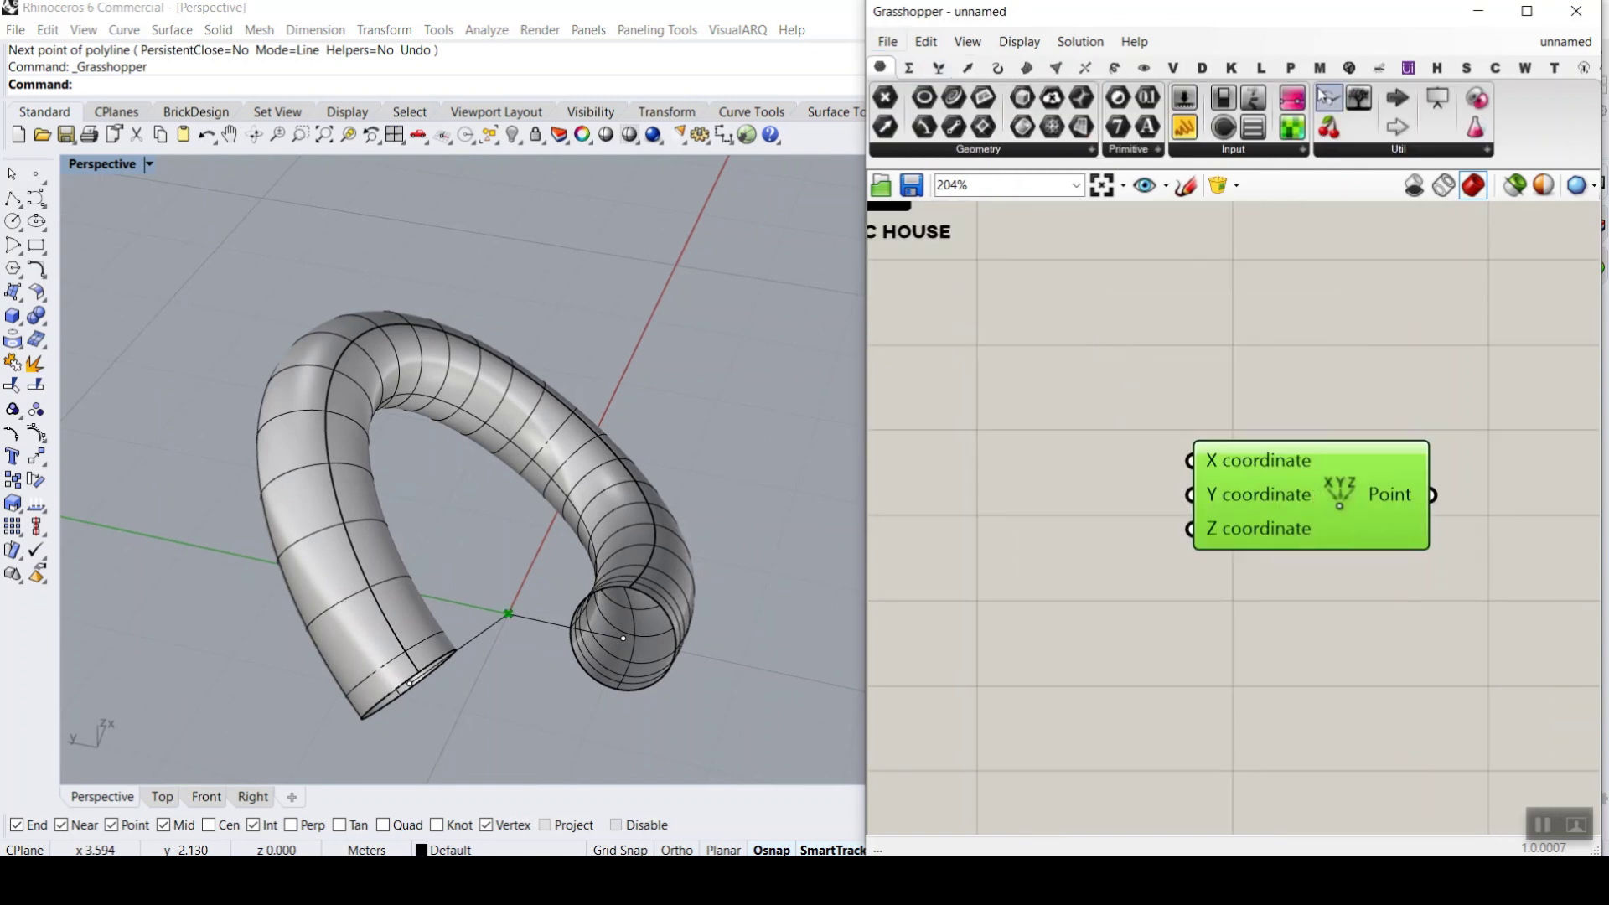
pyautogui.scroll(-5, 1450, 556)
pyautogui.scroll(6, 1303, 508)
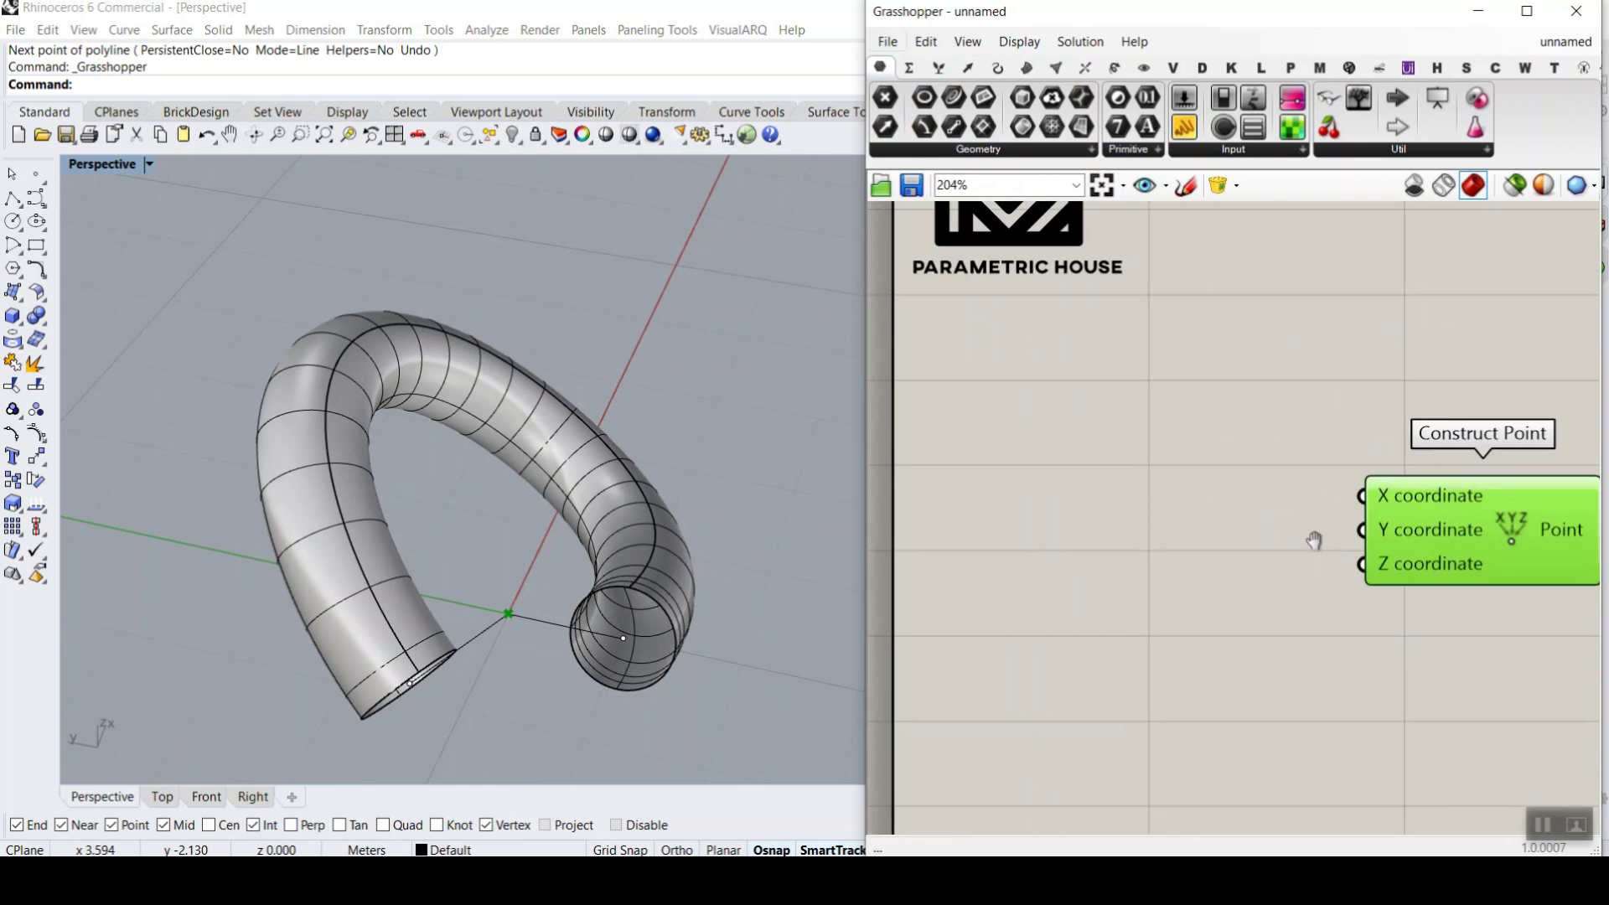
# - Place a number slider with the value 1.00 in front of the Construct Point component
pyautogui.doubleClick(999, 509)
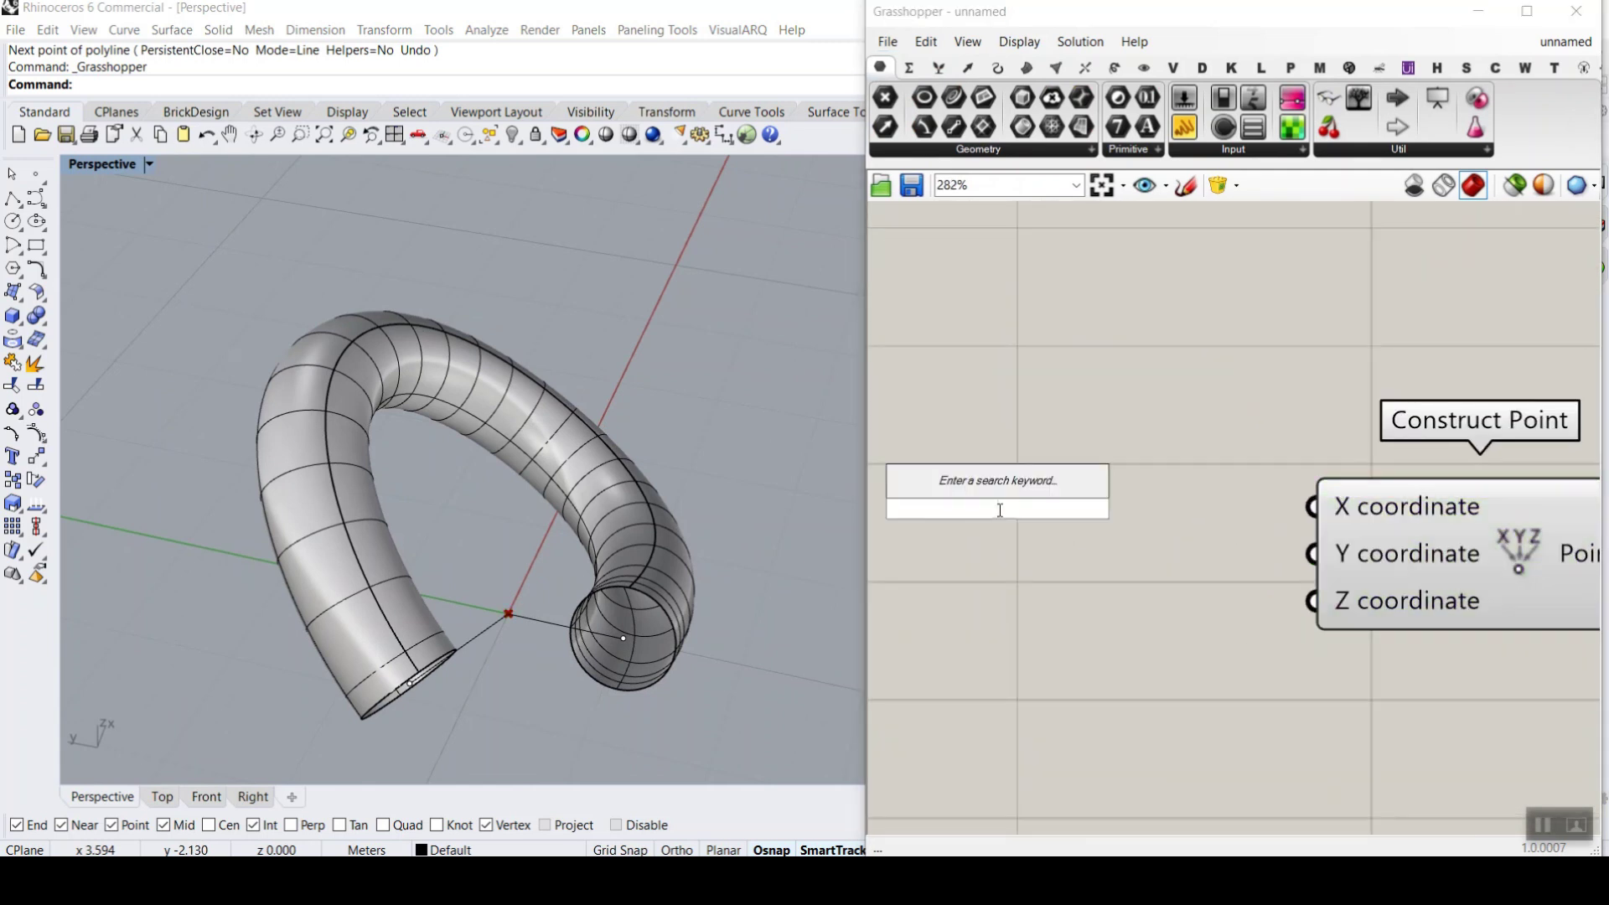
pyautogui.write('1..10')
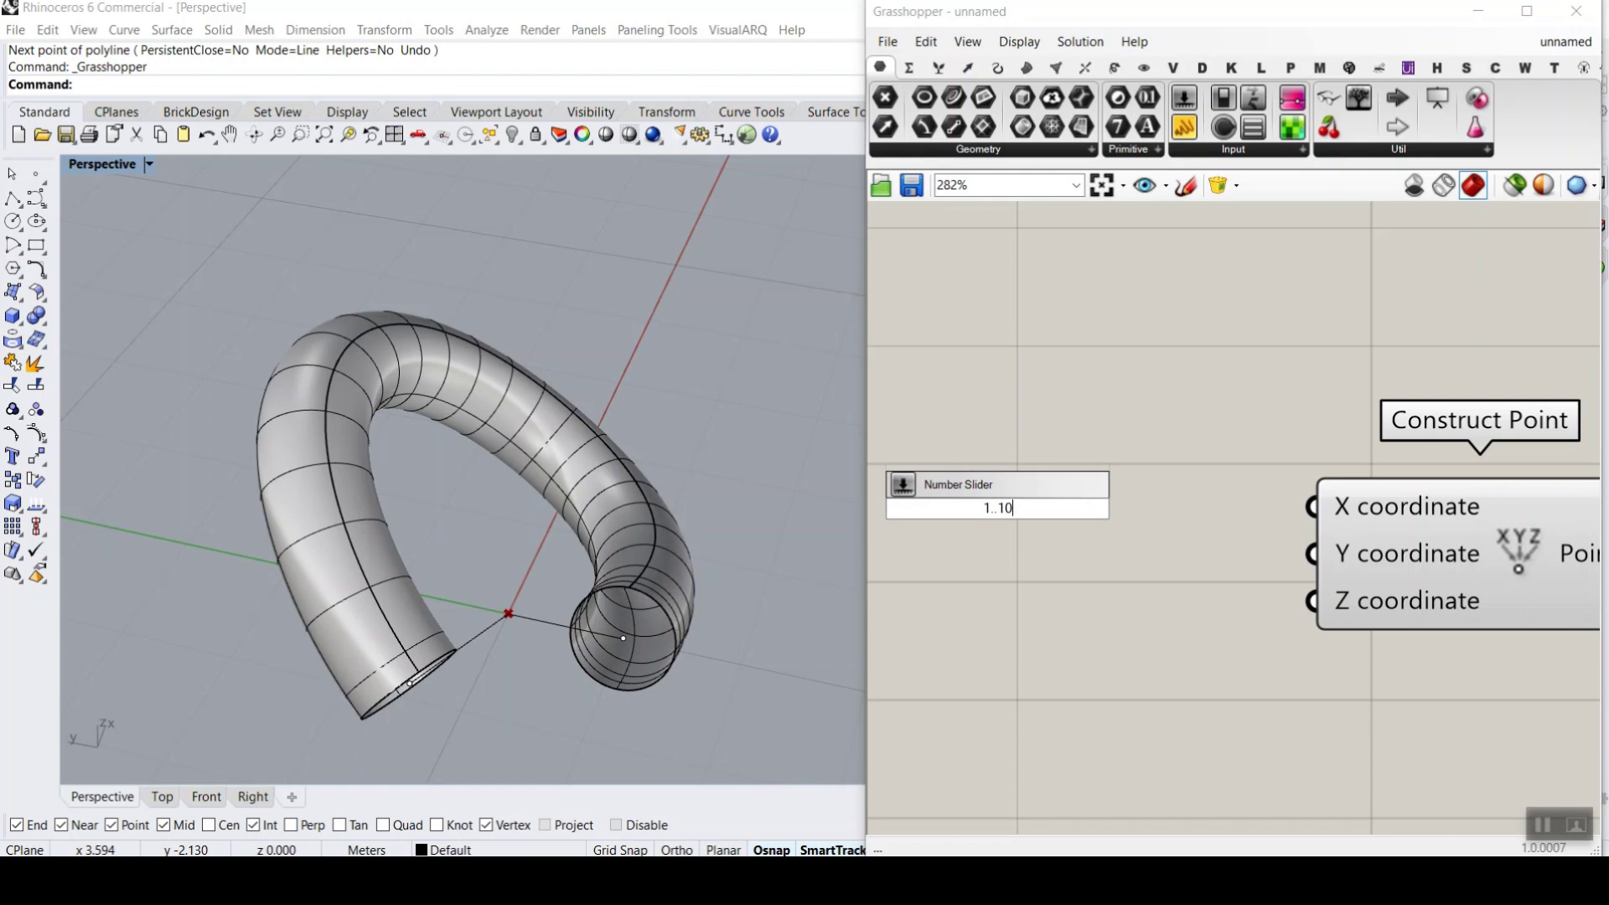
pyautogui.press('Return')
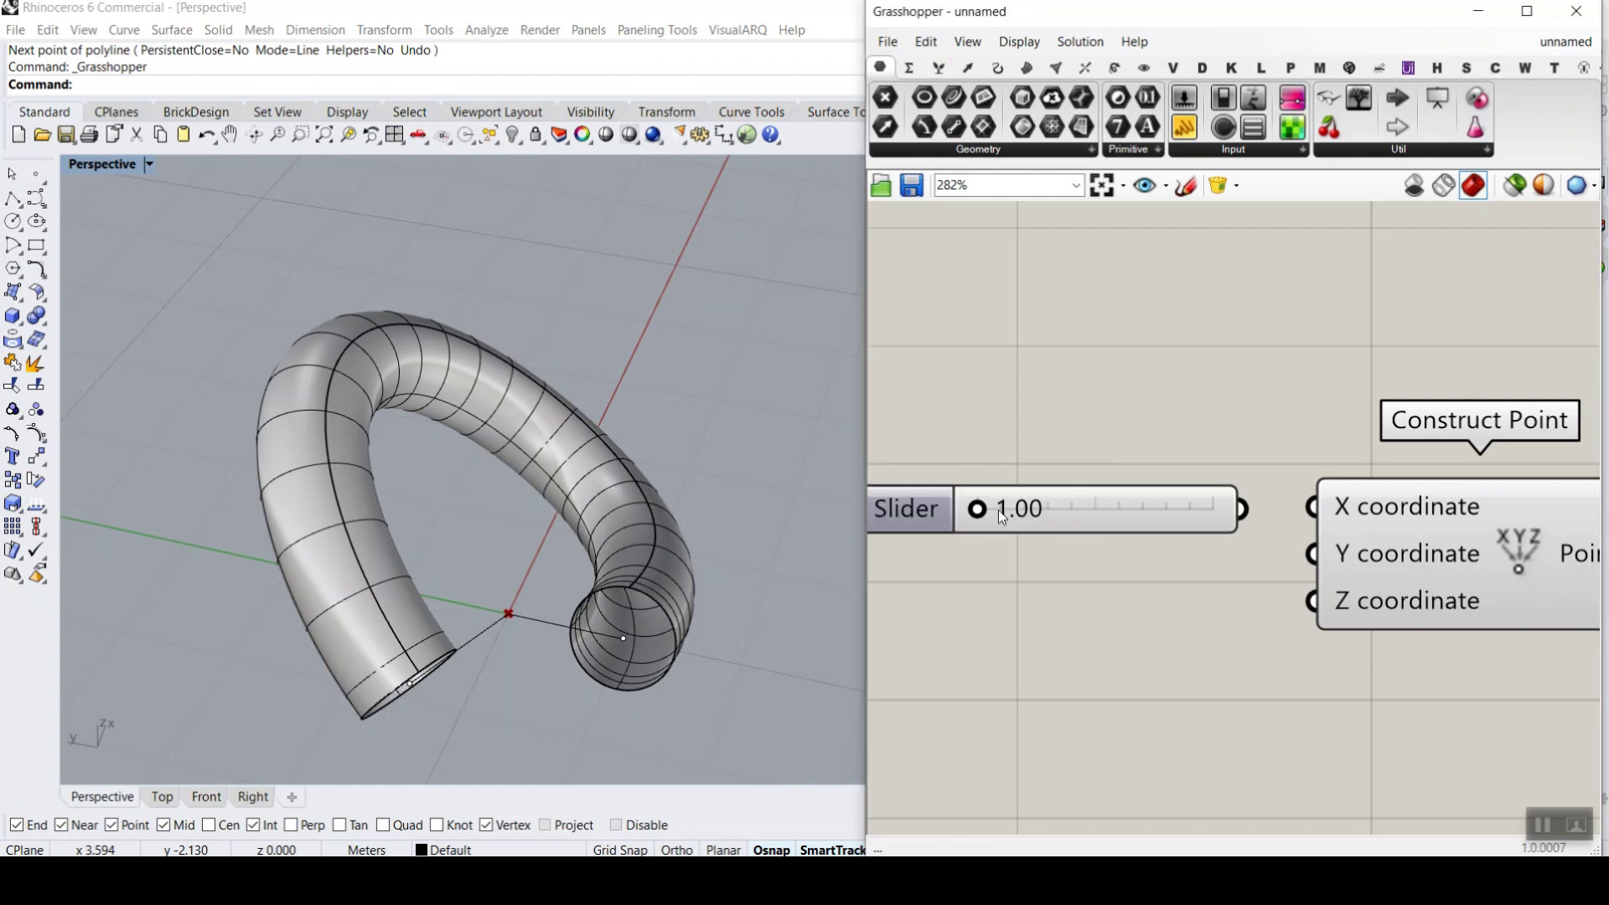
# - Rename the number slider 1-DIstance and connect it to the X coordinate of Construct Point
pyautogui.rightClick(1135, 500)
pyautogui.click(1140, 508)
pyautogui.moveTo(1225, 513); pyautogui.dragTo(1107, 512)
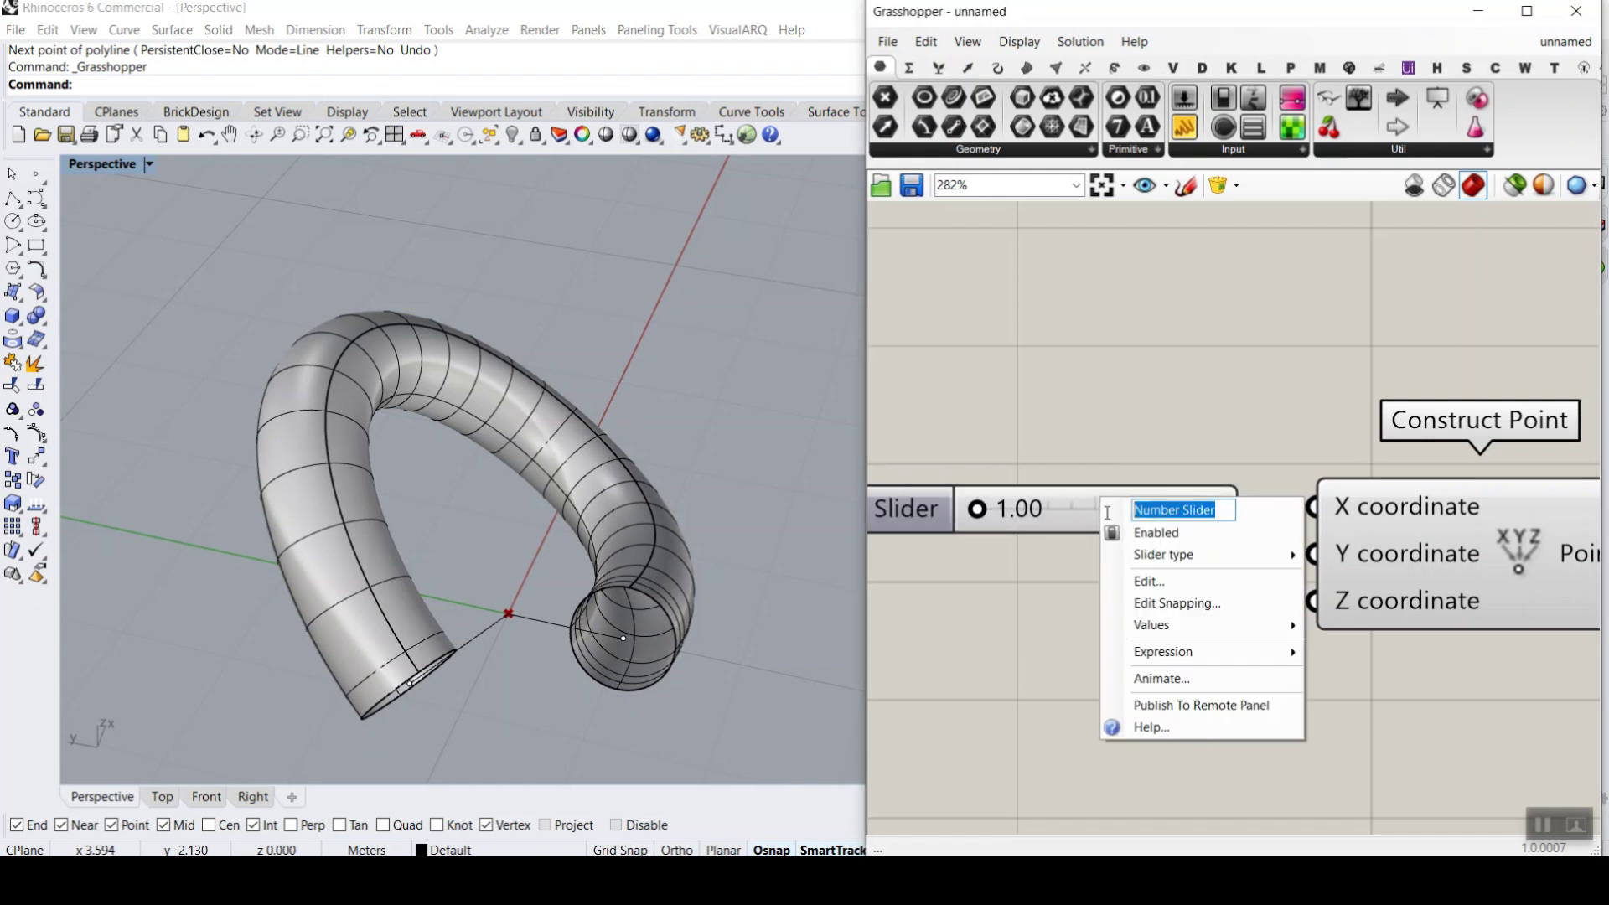
pyautogui.write('1-')
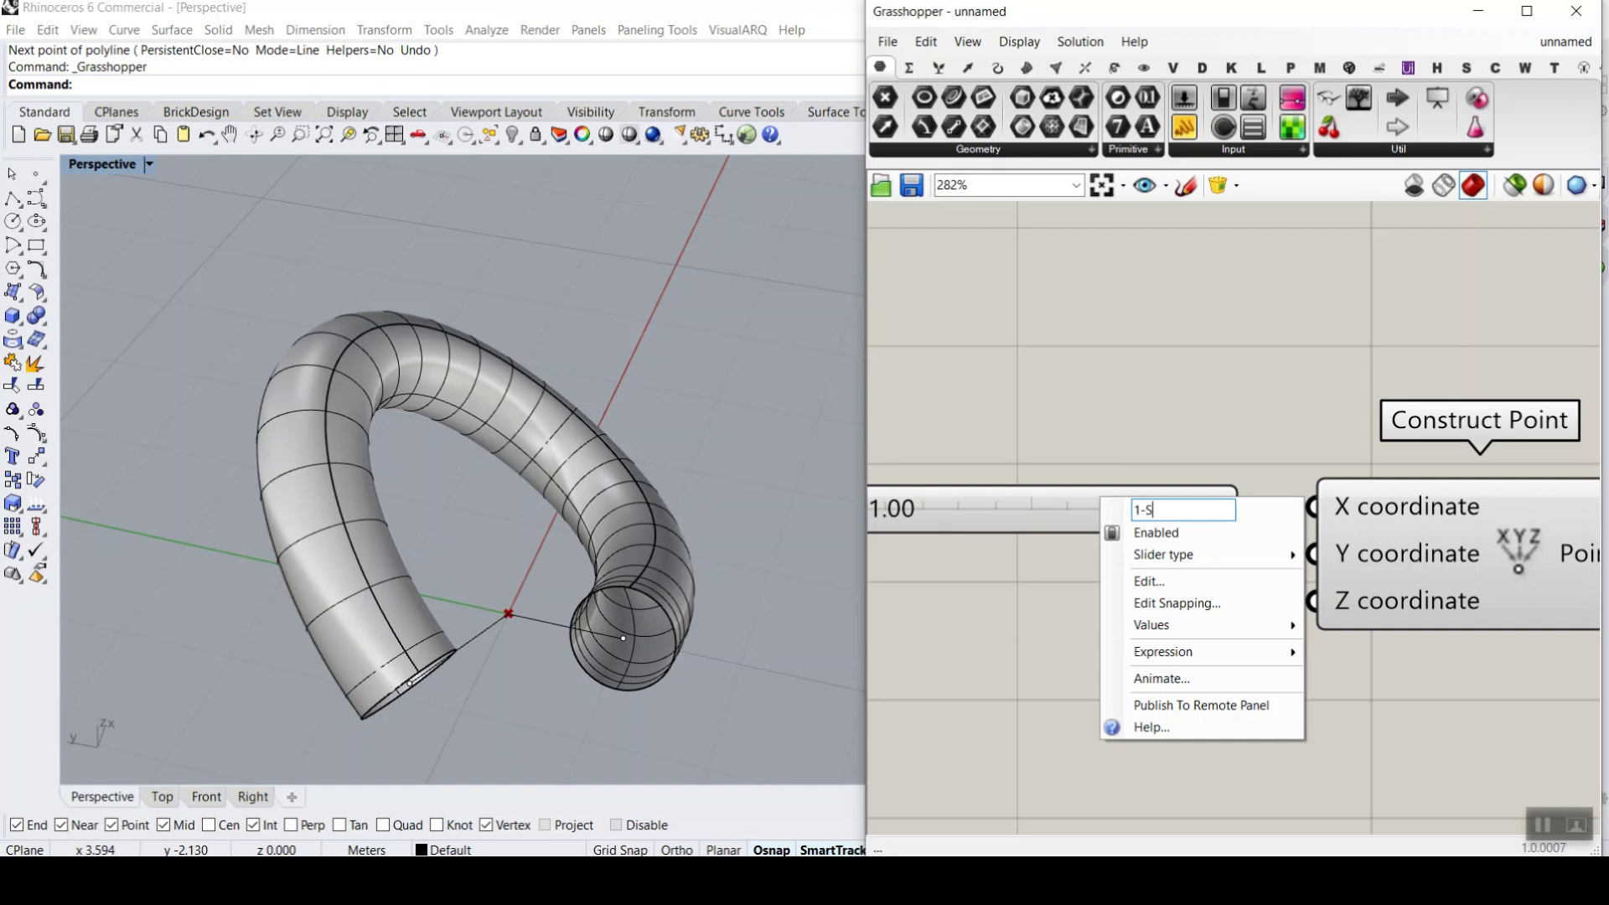
pyautogui.write('Distance')
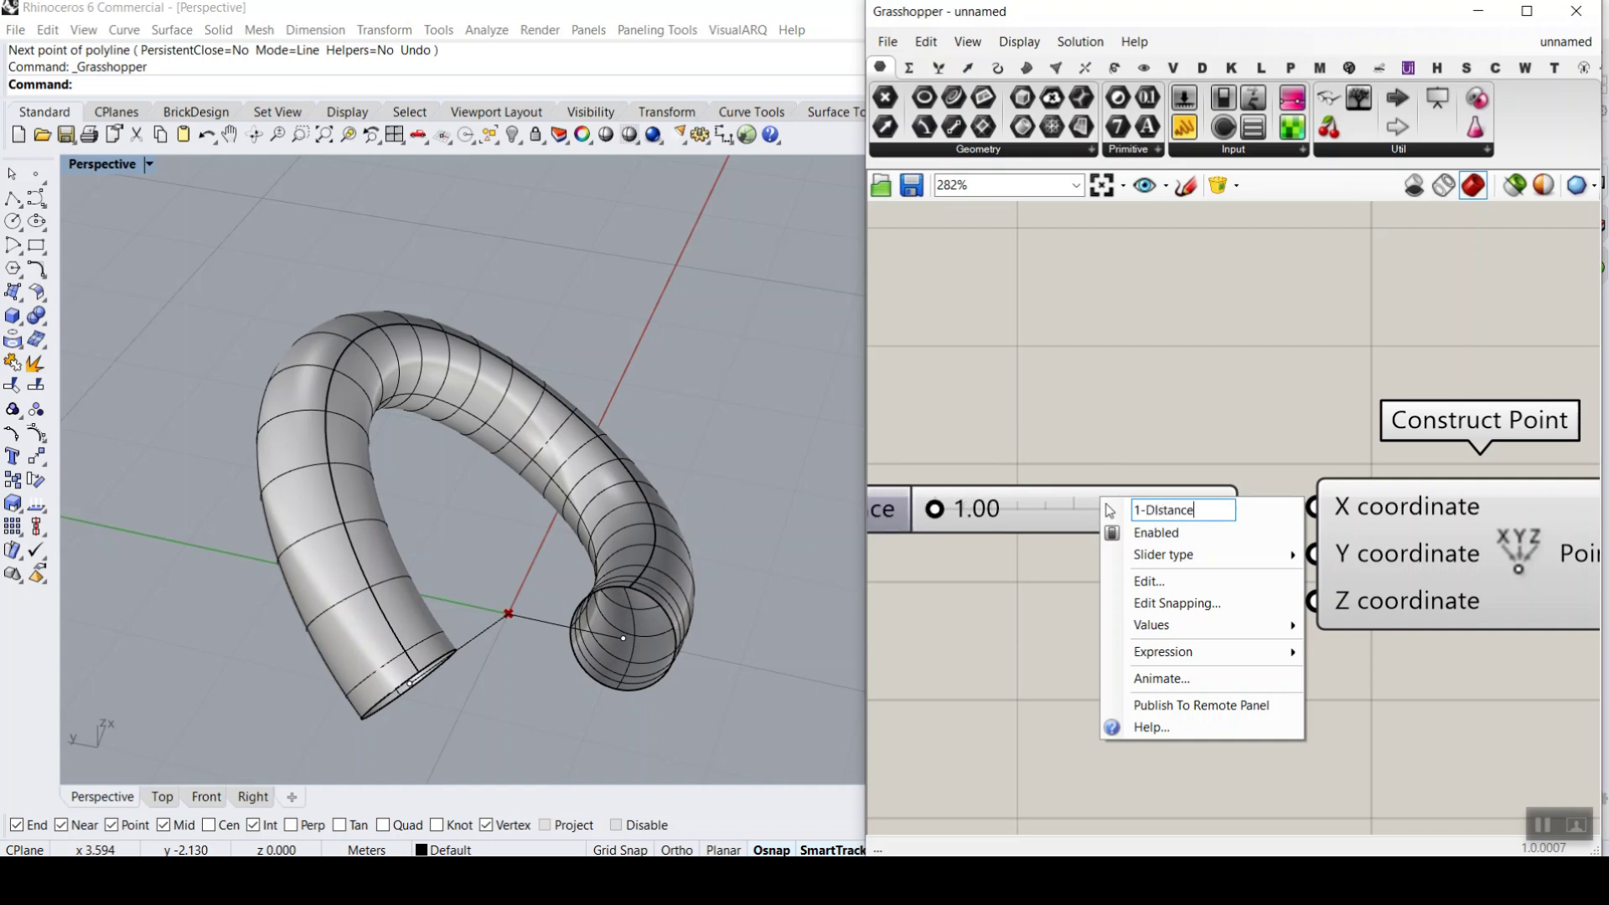
pyautogui.click(1120, 387)
pyautogui.scroll(-2, 1215, 501)
pyautogui.moveTo(1228, 500); pyautogui.dragTo(1287, 505)
# - Rotate the whole baked pipe segment 90 degrees about the origin so its end centroid lands on the constructed point on the X axis
pyautogui.moveTo(629, 604); pyautogui.dragTo(615, 553, button='right')
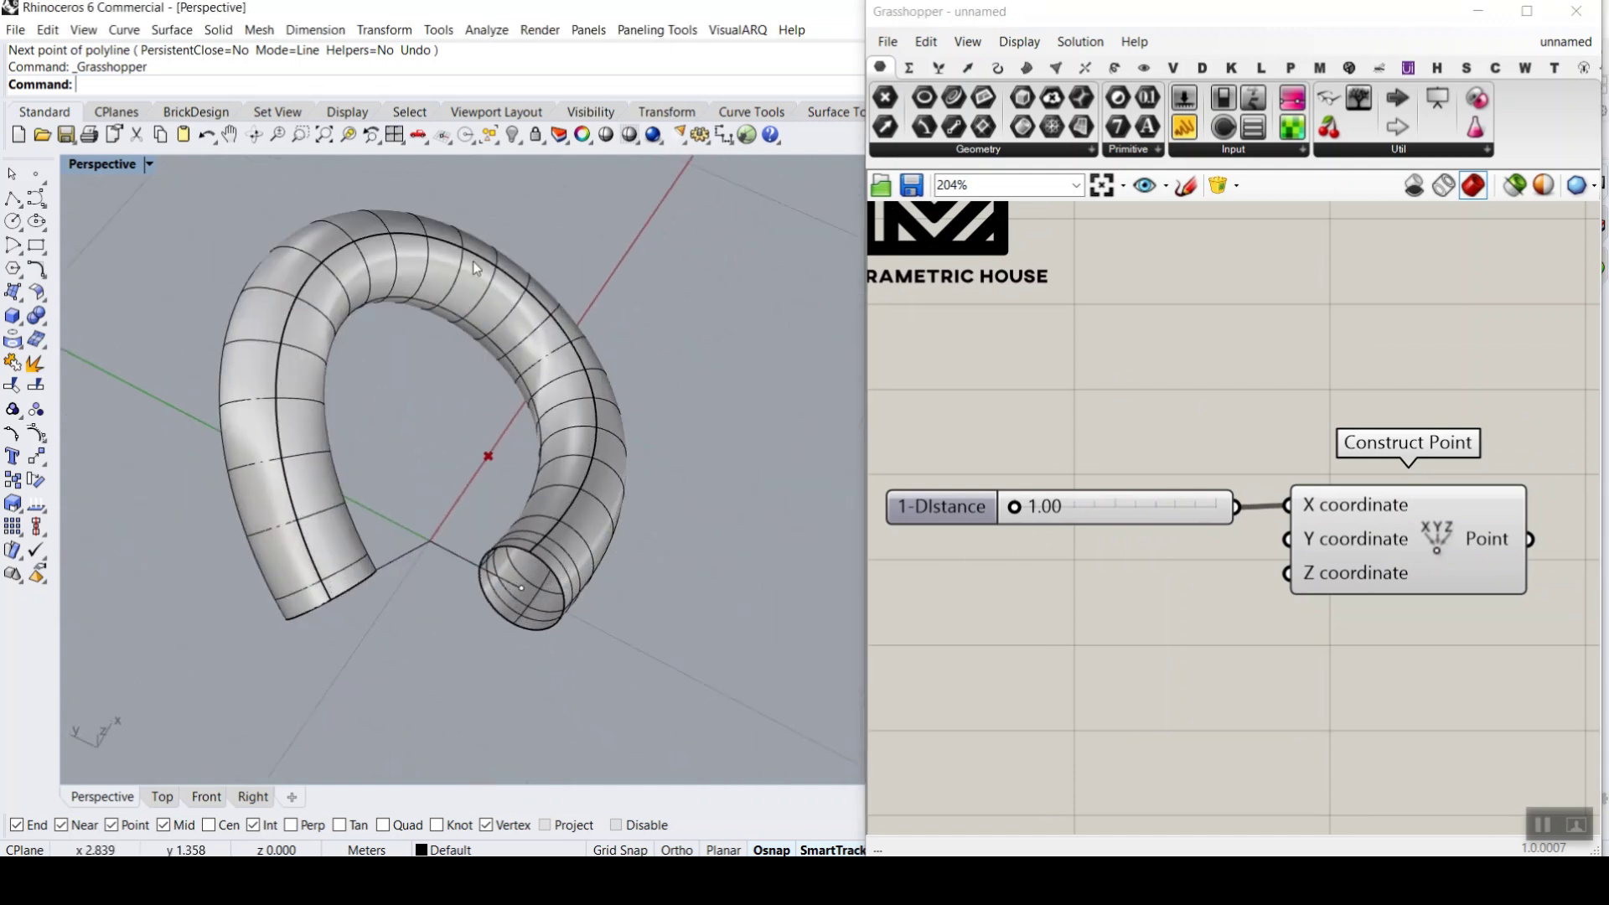
pyautogui.moveTo(650, 638); pyautogui.dragTo(226, 436)
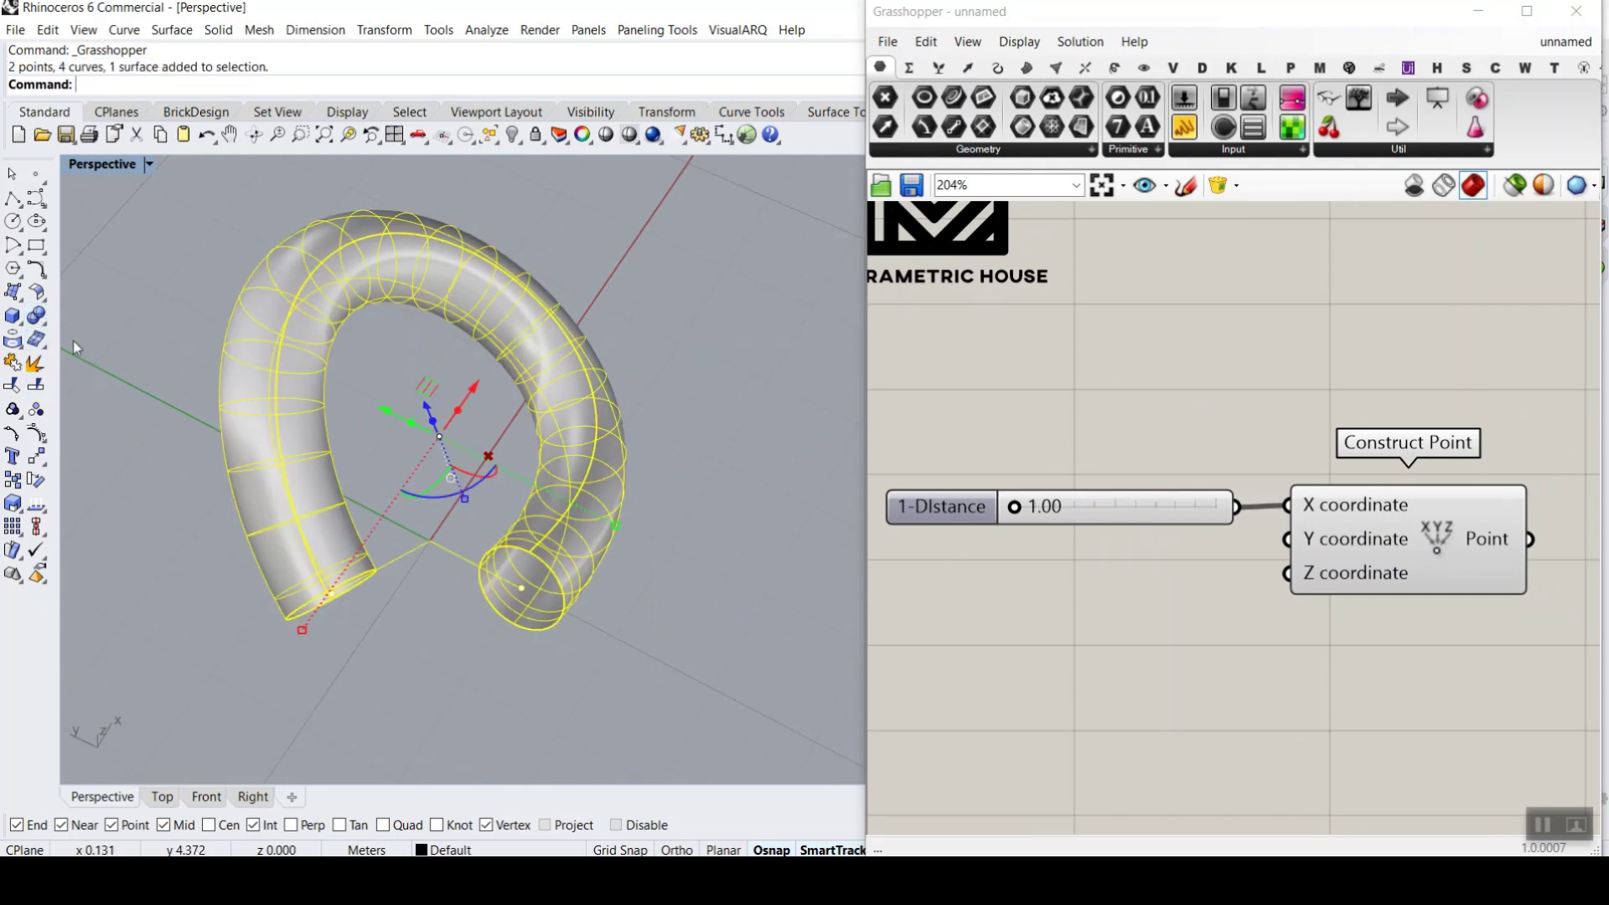
pyautogui.click(37, 479)
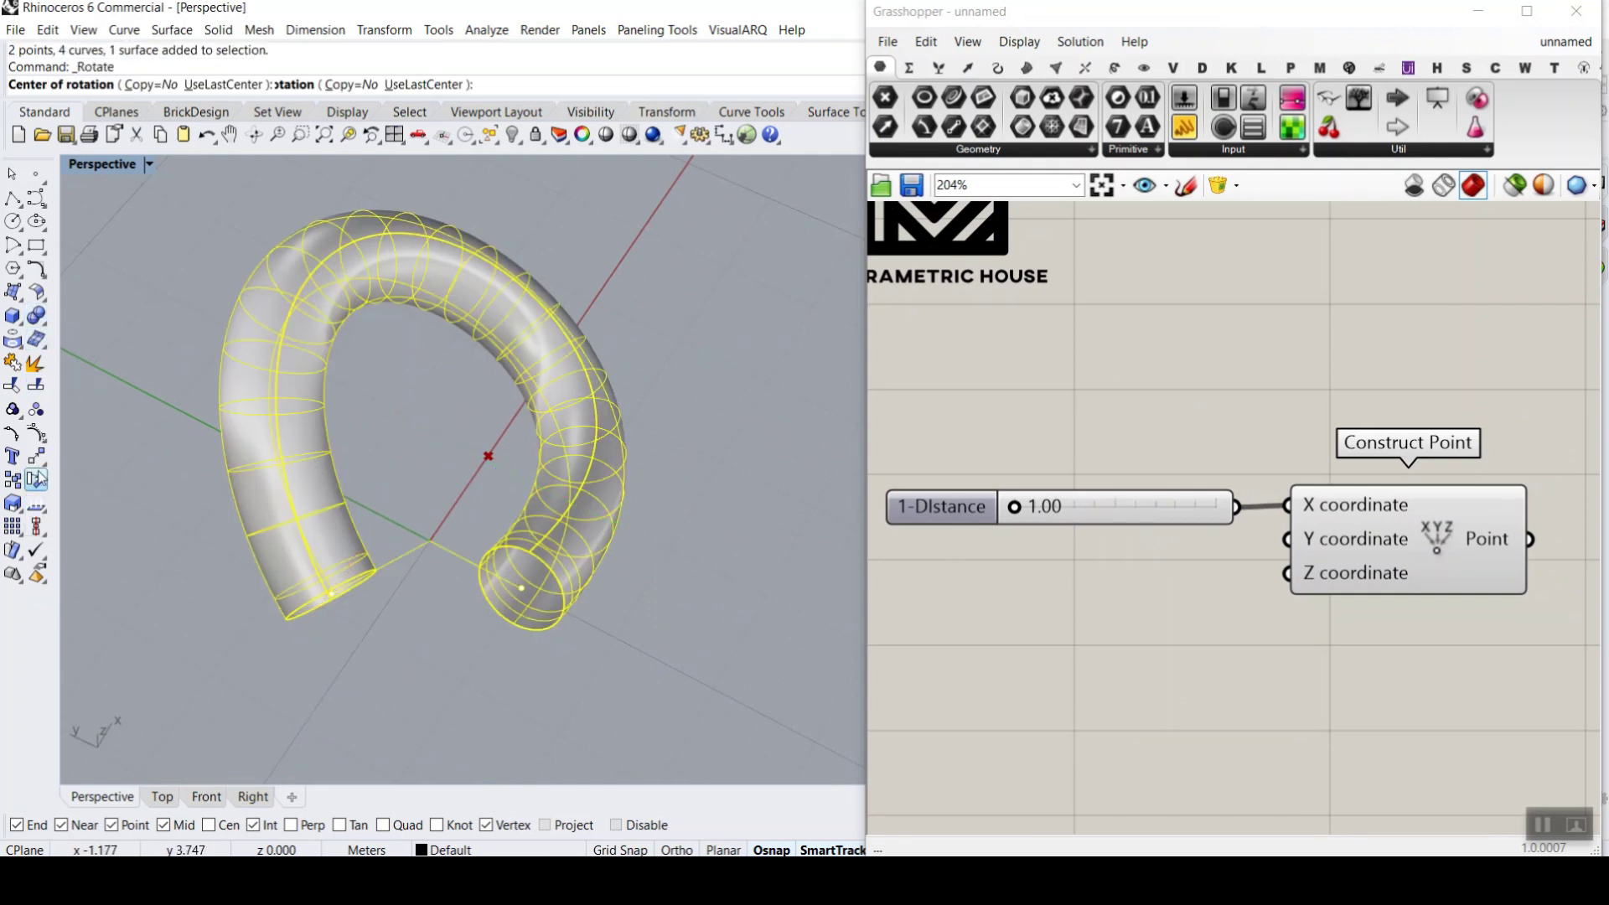
pyautogui.click(430, 541)
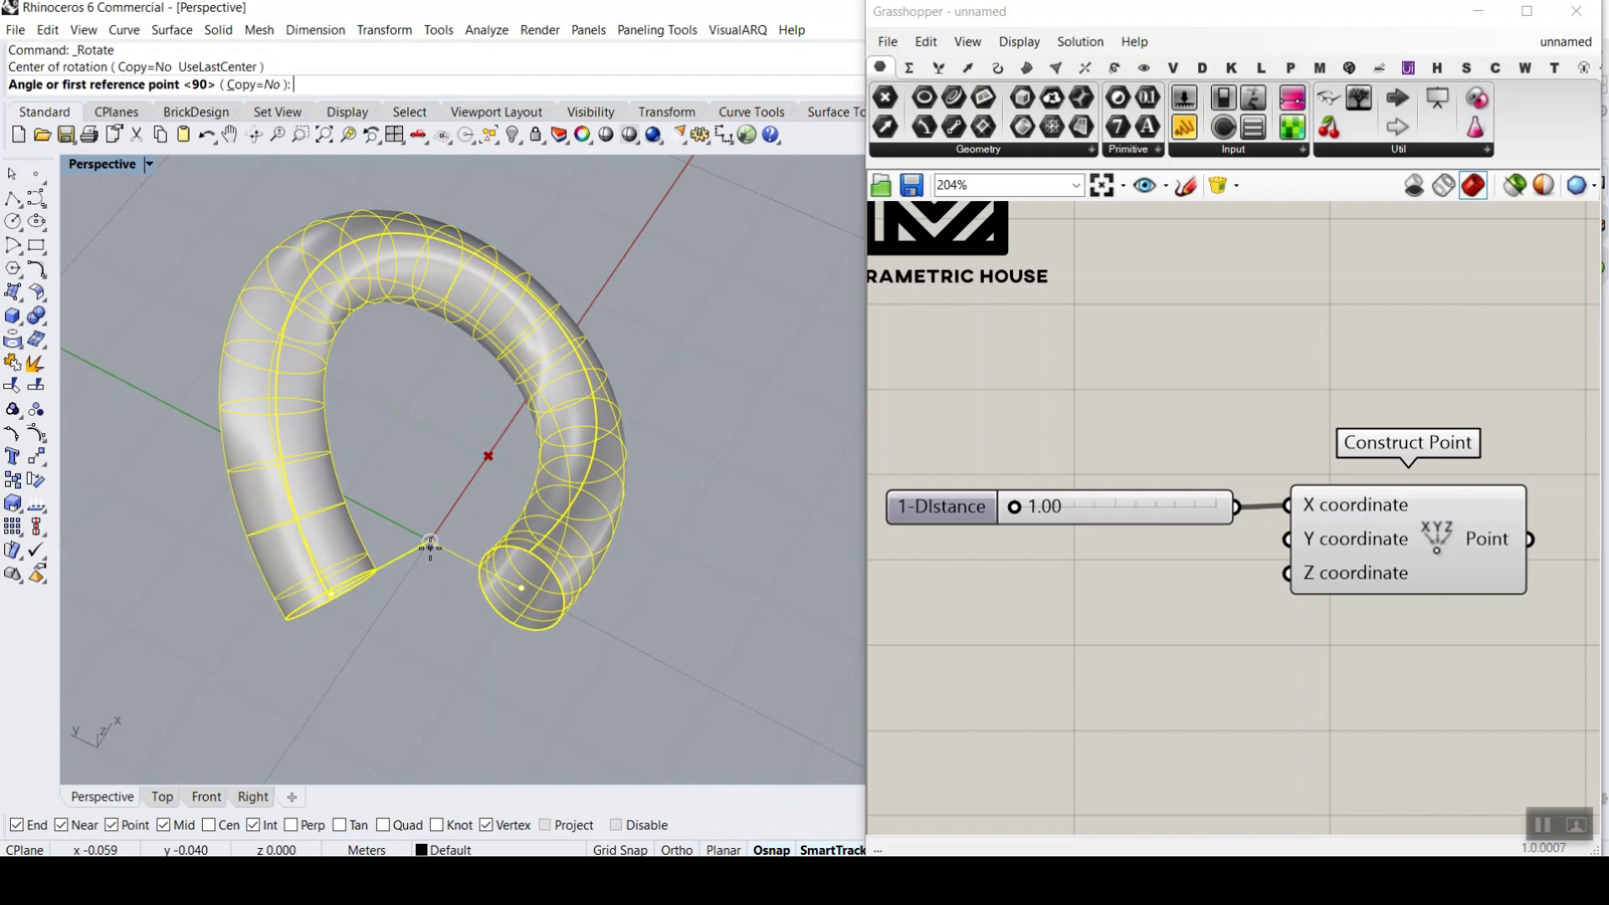
pyautogui.click(521, 586)
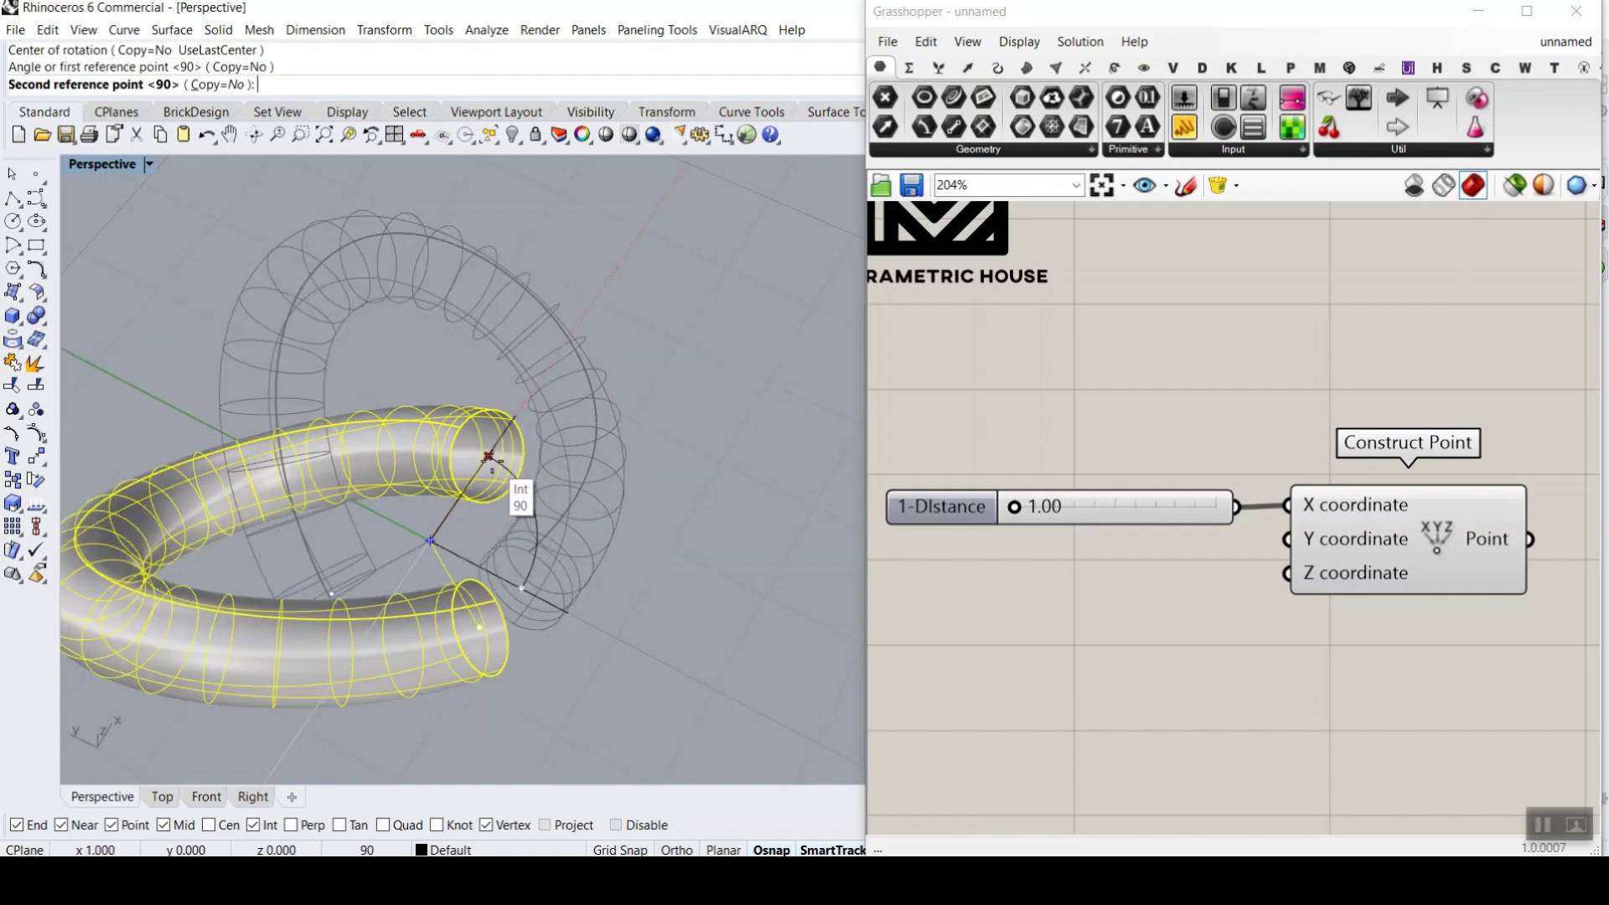
pyautogui.click(492, 462)
# - Create a polar array of the pipe surface around the origin with the default settings and look over the resulting knot
pyautogui.moveTo(605, 499); pyautogui.dragTo(486, 467, button='right')
pyautogui.scroll(-6, 399, 525)
pyautogui.scroll(10, 463, 409)
pyautogui.scroll(-5, 541, 363)
pyautogui.scroll(4, 537, 352)
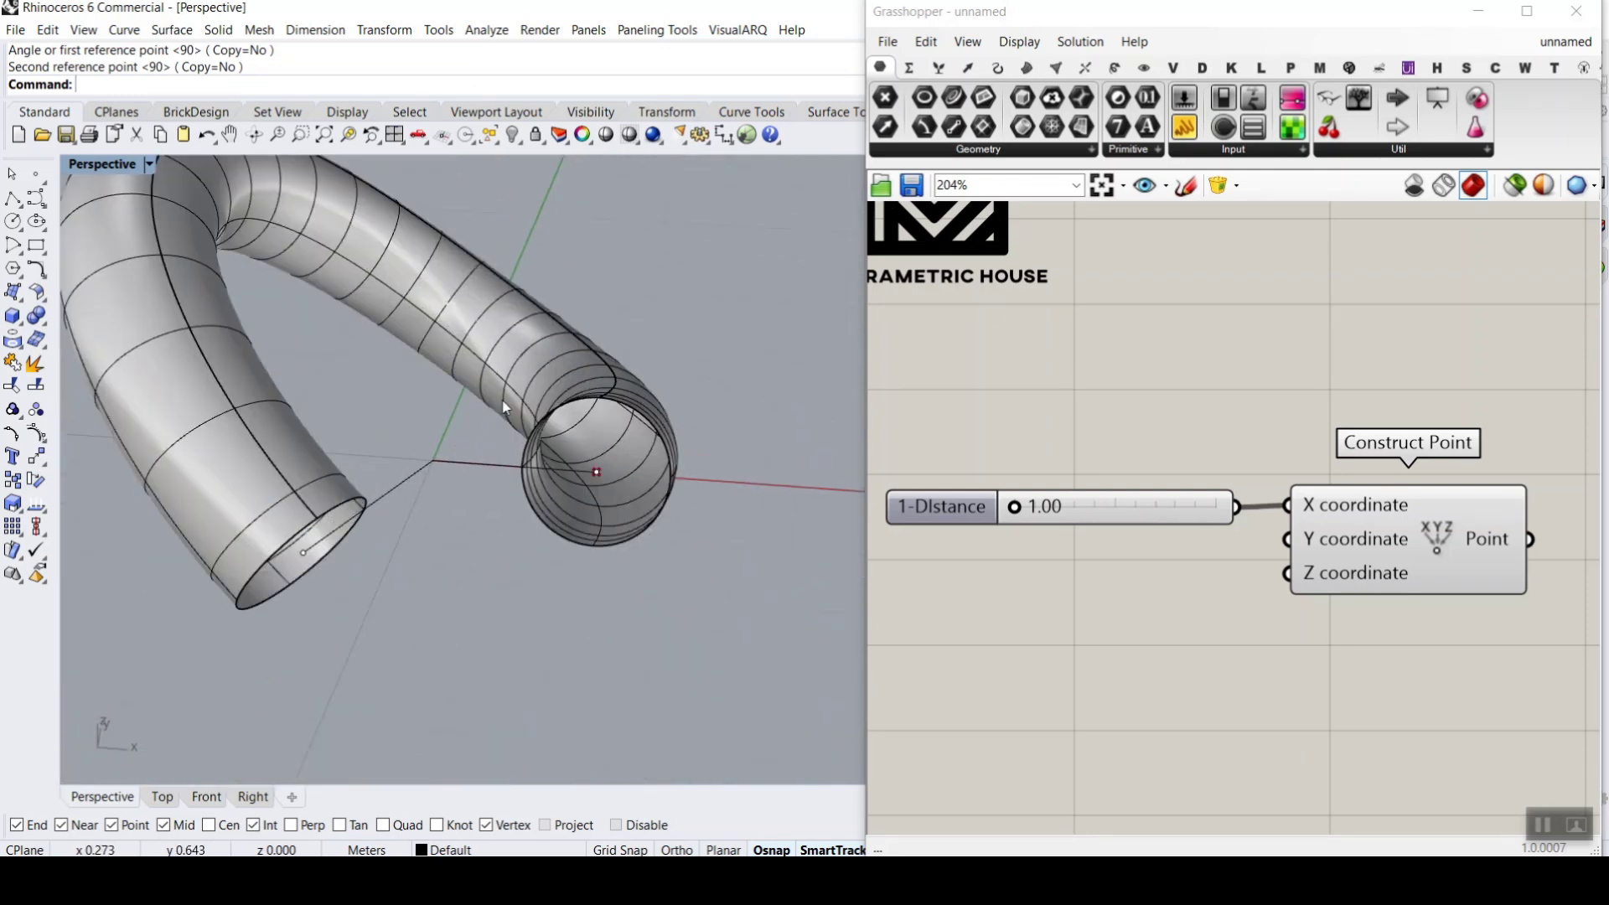
pyautogui.click(526, 344)
pyautogui.write('ArrayPolar')
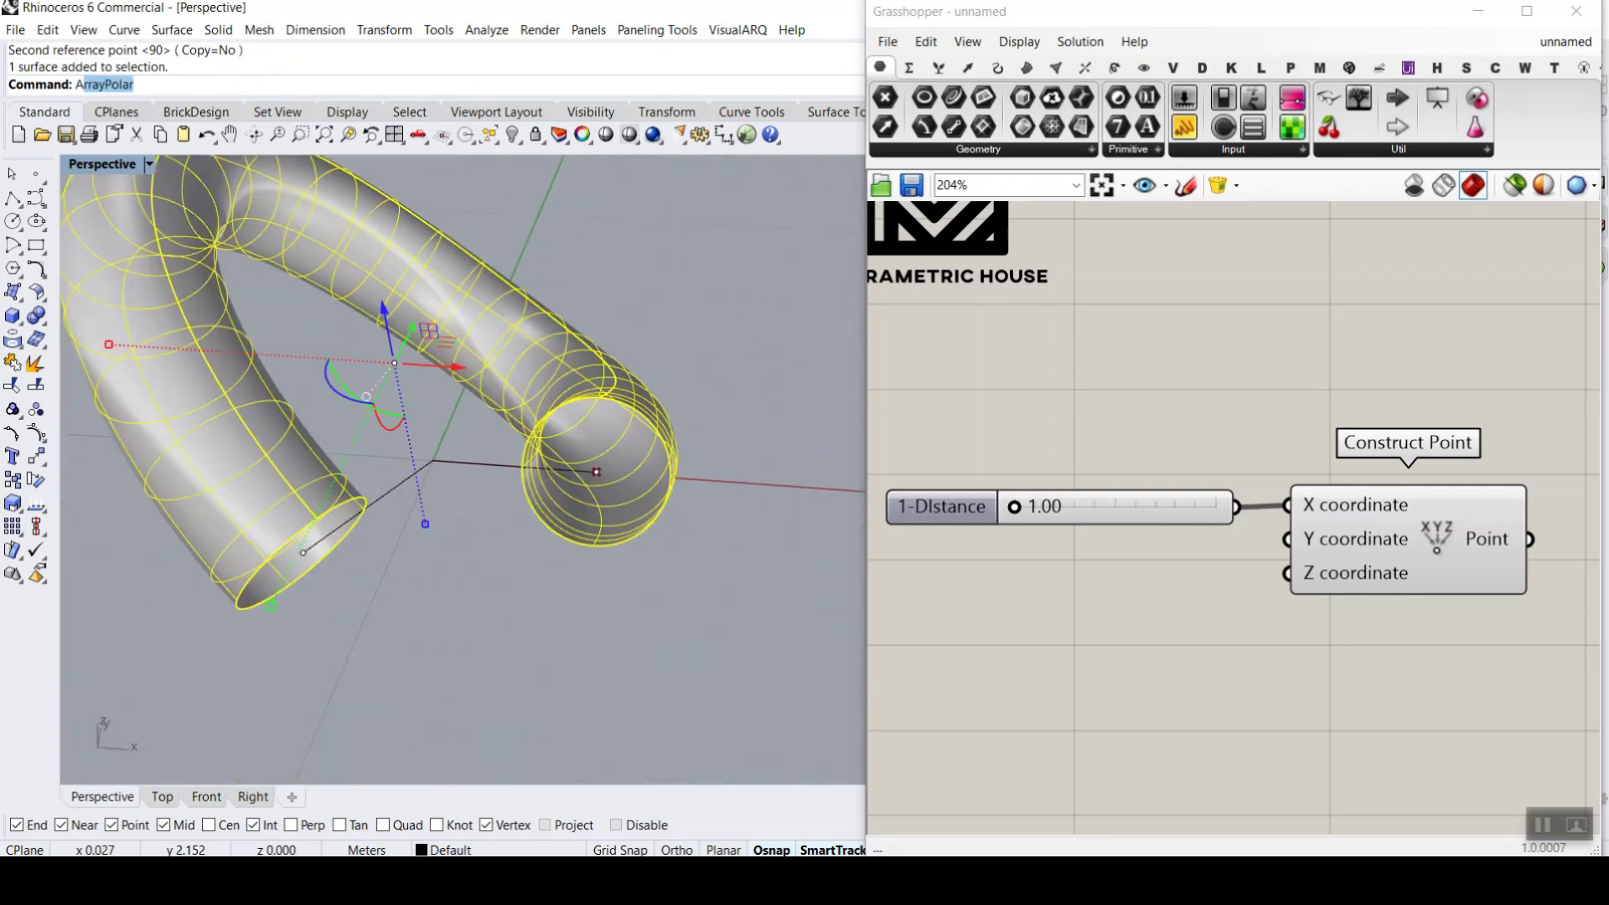
pyautogui.press('Return')
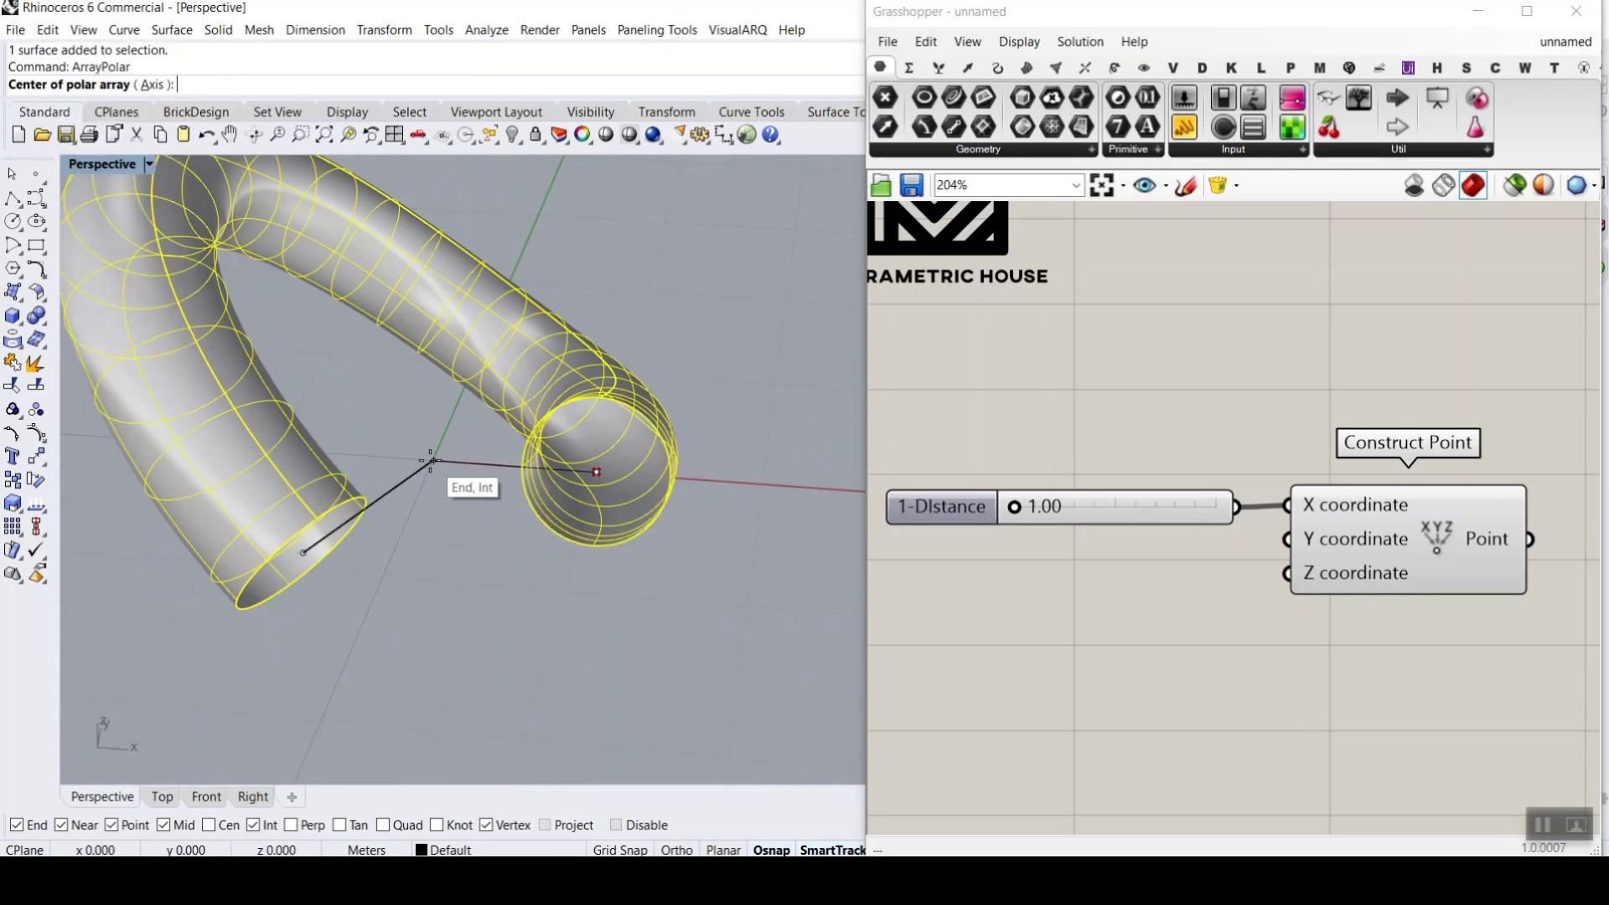
pyautogui.click(432, 460)
pyautogui.press('Return')
pyautogui.press('Return')
pyautogui.press('Return')
pyautogui.click(693, 560)
pyautogui.scroll(-6, 693, 560)
pyautogui.moveTo(651, 573); pyautogui.dragTo(567, 585, button='right')
# - Undo the polar array of the pipe and return to viewing the single segment
pyautogui.hotkey('ctrl', 'z')
pyautogui.scroll(5, 567, 585)
pyautogui.scroll(-7, 495, 605)
pyautogui.scroll(4, 496, 440)
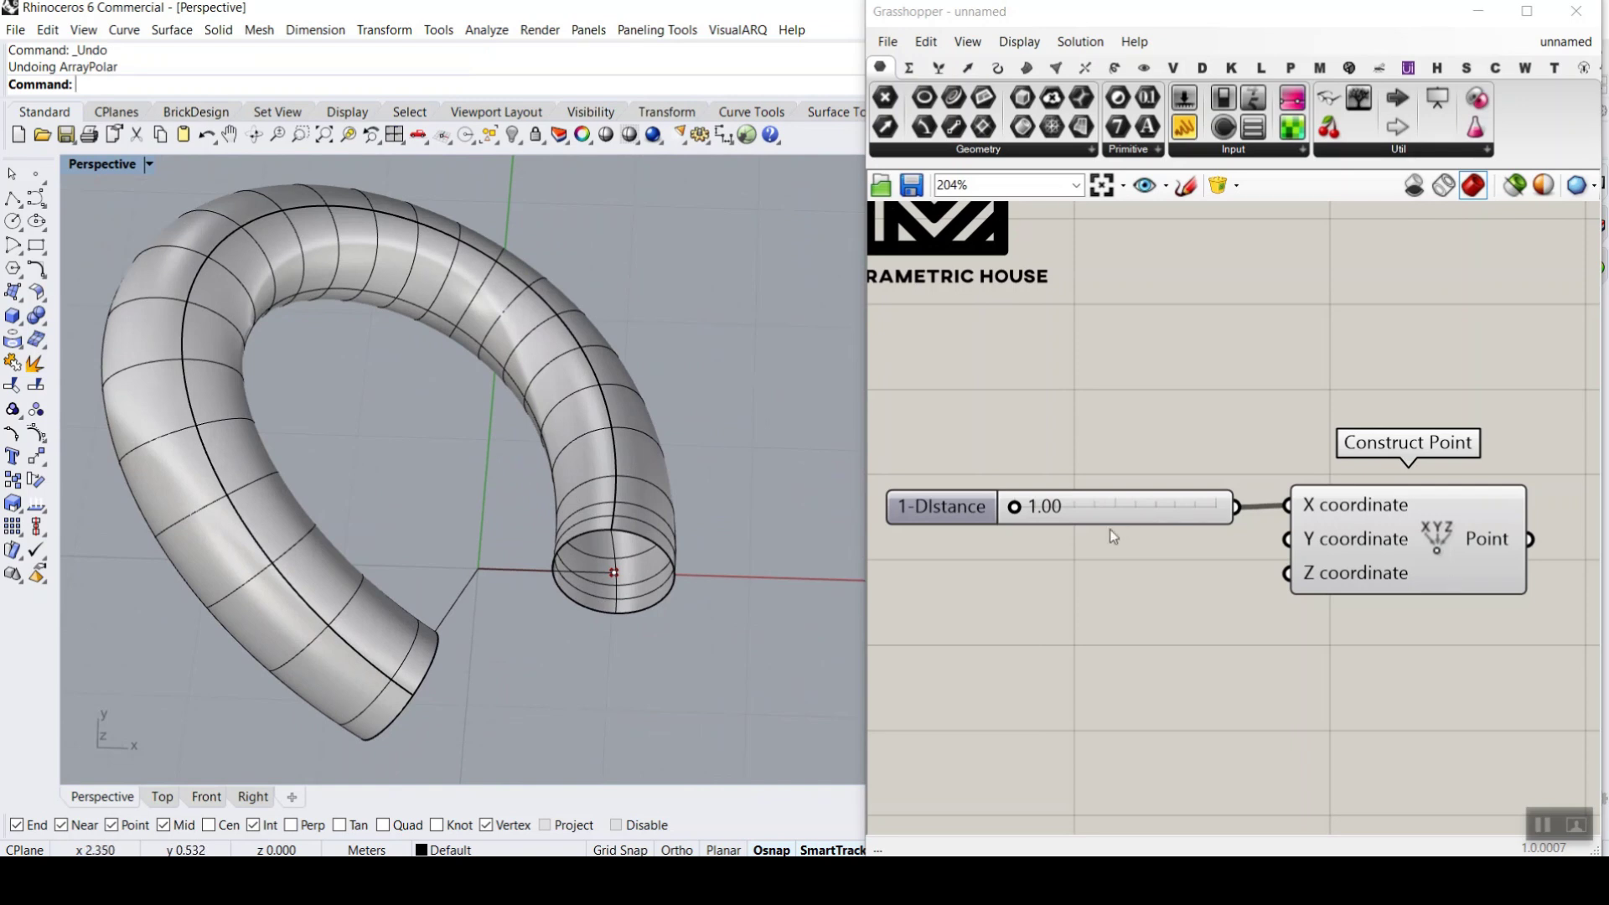
# - Add a Rotate 3D component and connect the constructed point to its Geometry input
pyautogui.moveTo(1020, 513); pyautogui.dragTo(1020, 513)
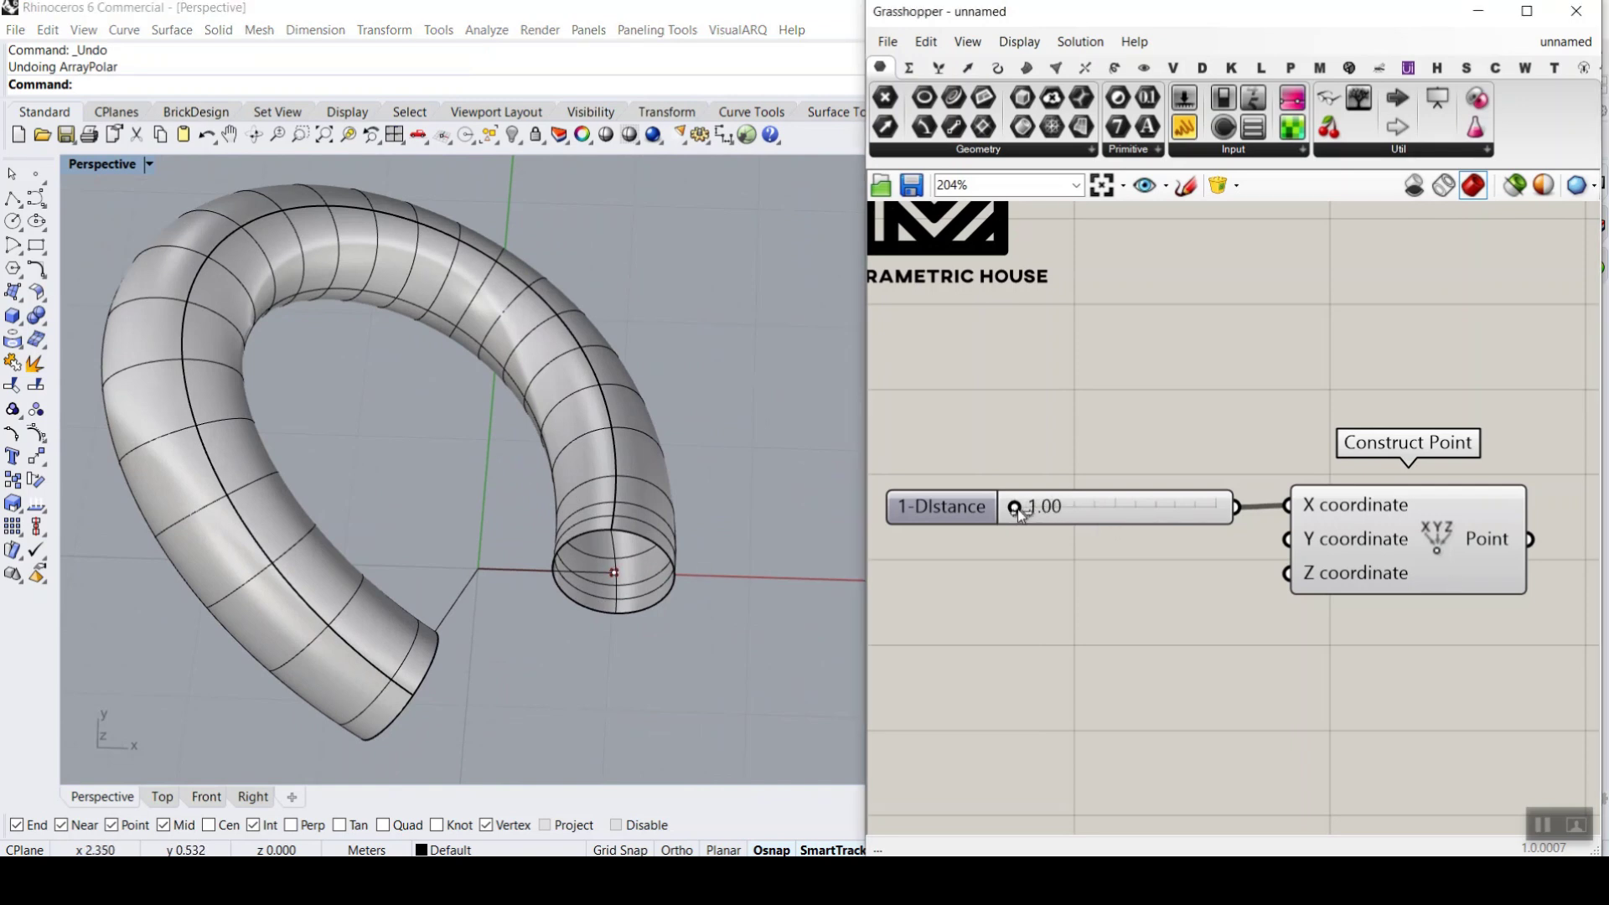
pyautogui.moveTo(461, 525); pyautogui.dragTo(395, 618, button='right')
pyautogui.scroll(7, 364, 593)
pyautogui.moveTo(1296, 603); pyautogui.dragTo(1070, 580, button='right')
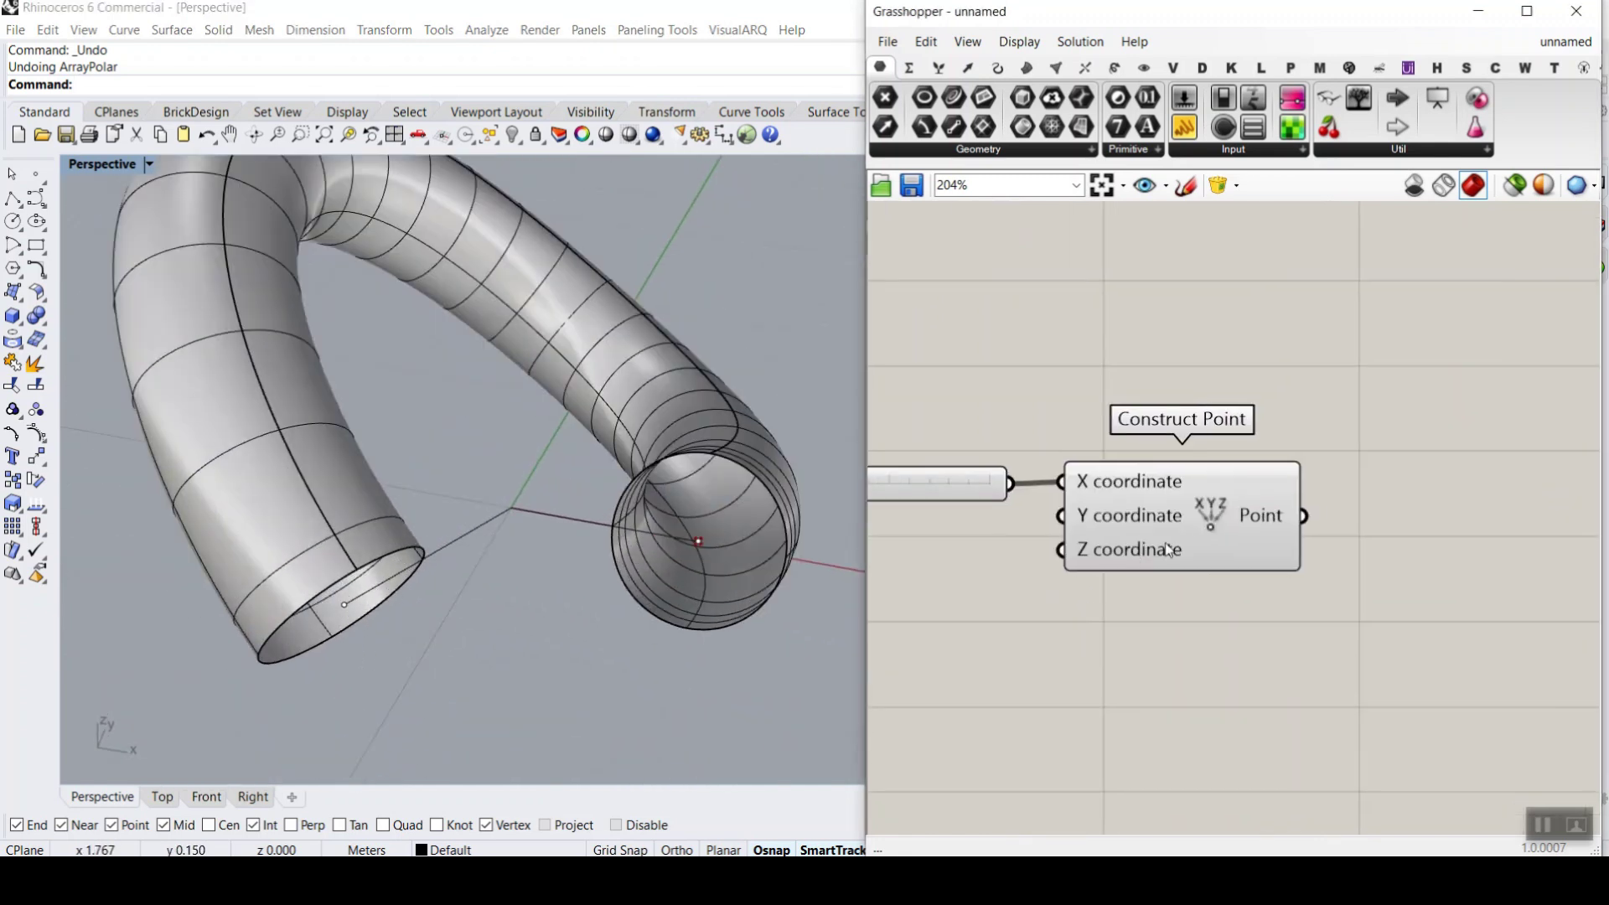
pyautogui.click(1208, 505)
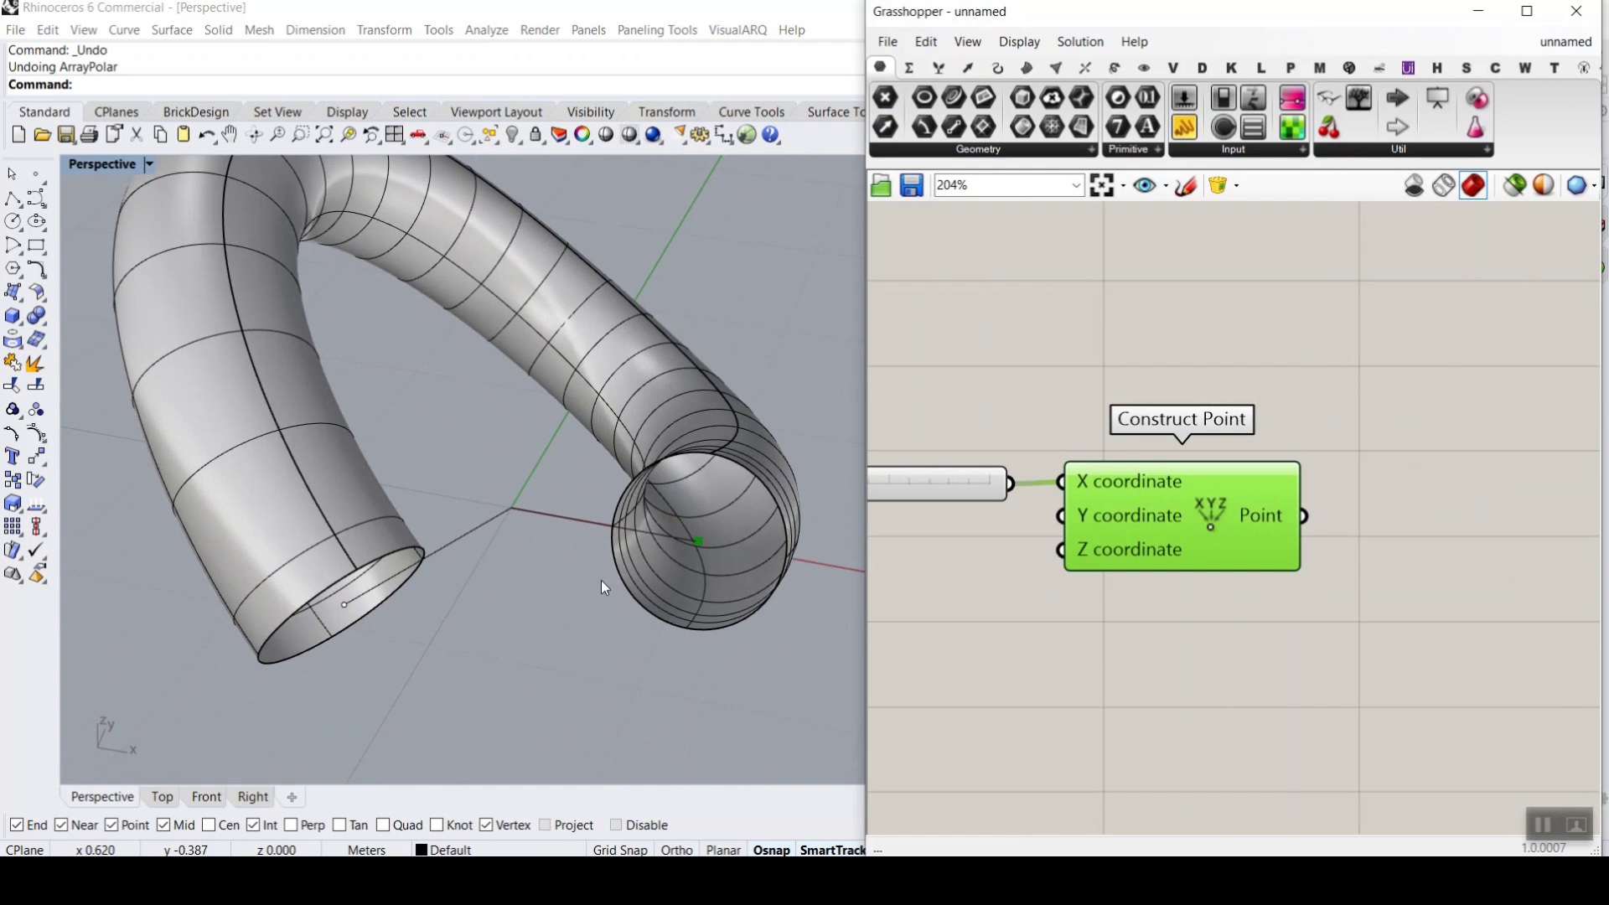
pyautogui.doubleClick(1333, 668)
pyautogui.write('rot')
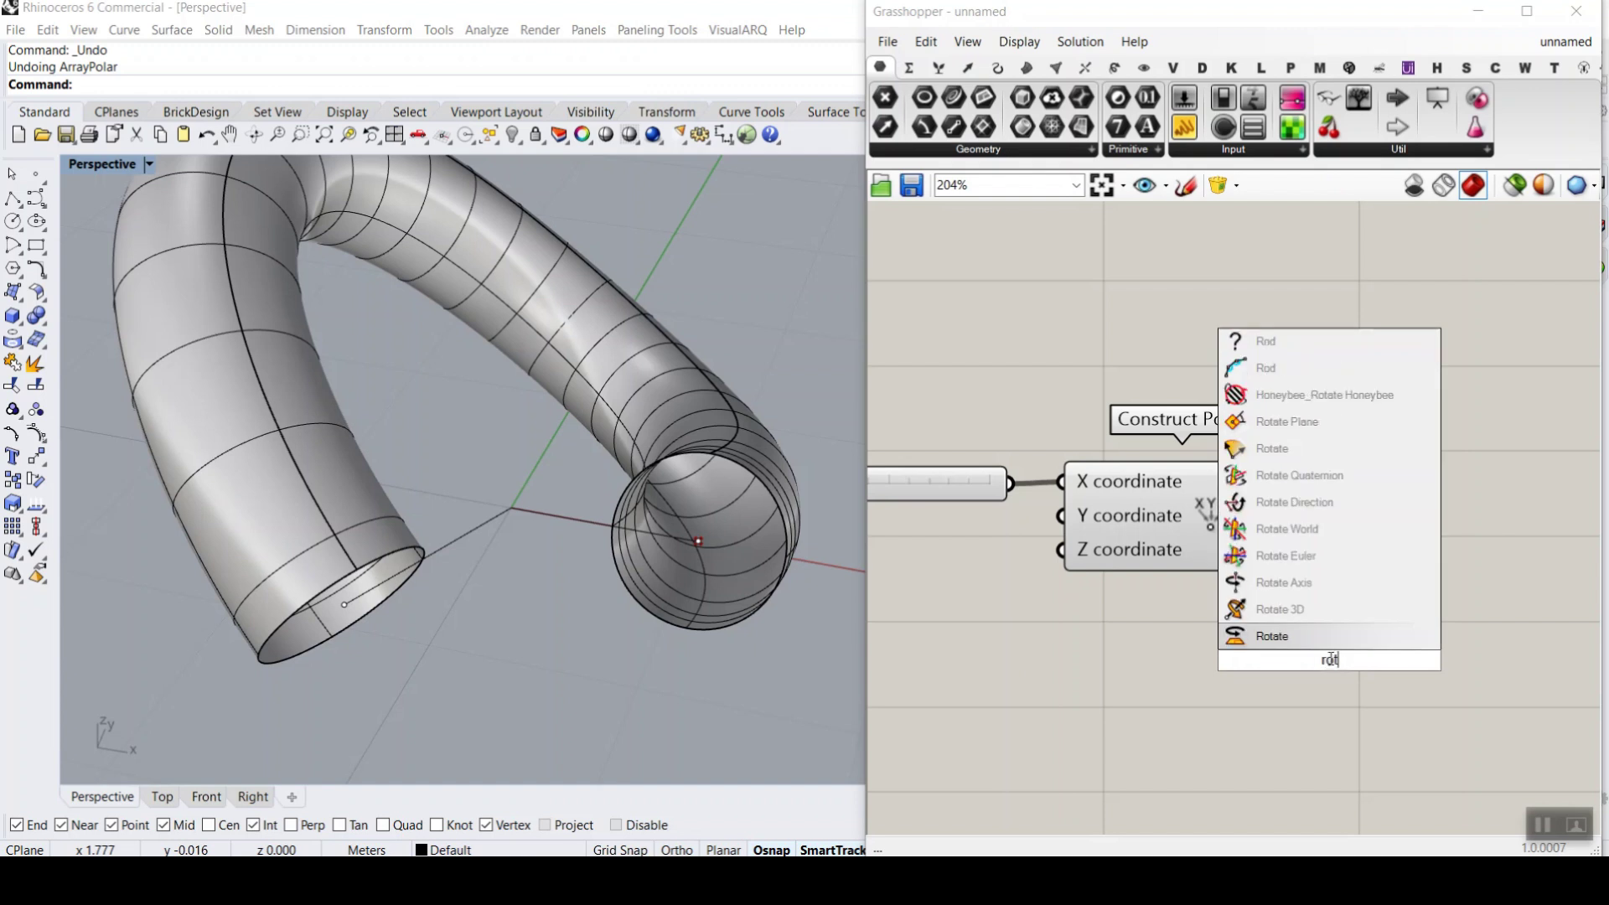
pyautogui.click(1314, 611)
pyautogui.moveTo(1277, 643); pyautogui.dragTo(1137, 563, button='right')
pyautogui.moveTo(1137, 563); pyautogui.dragTo(1352, 499)
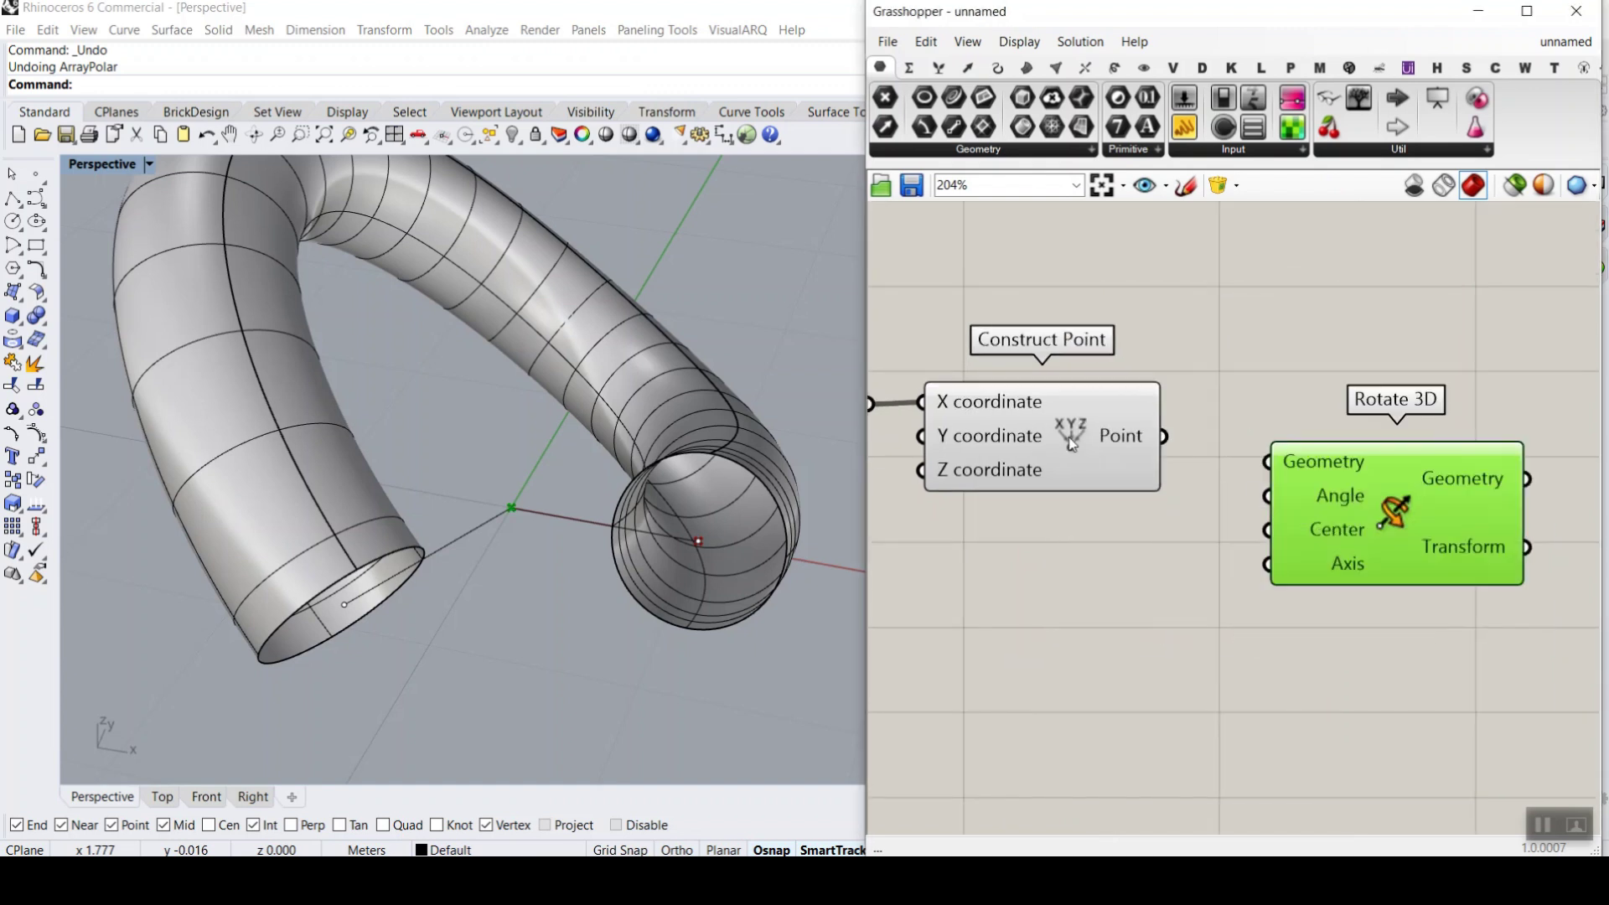
pyautogui.click(1072, 444)
pyautogui.moveTo(1167, 437); pyautogui.dragTo(1267, 462)
pyautogui.click(1330, 504)
# - Add a Point parameter, draw a point object at the origin in Rhino and reference that point in the parameter
pyautogui.moveTo(885, 97); pyautogui.dragTo(1047, 627)
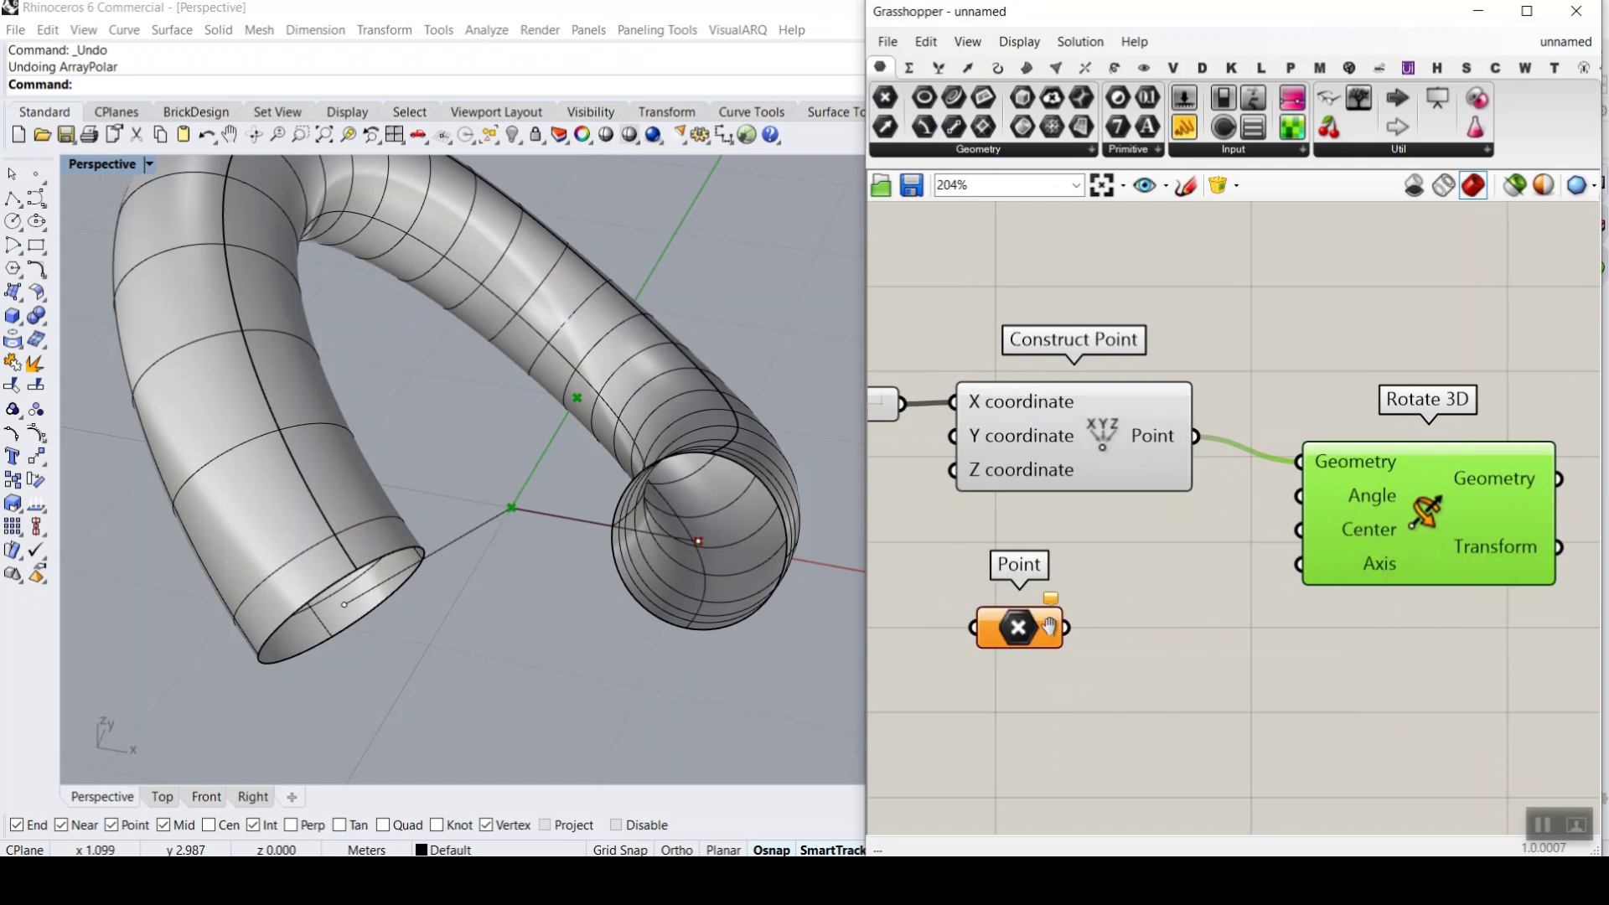
pyautogui.rightClick(1047, 627)
pyautogui.click(1042, 709)
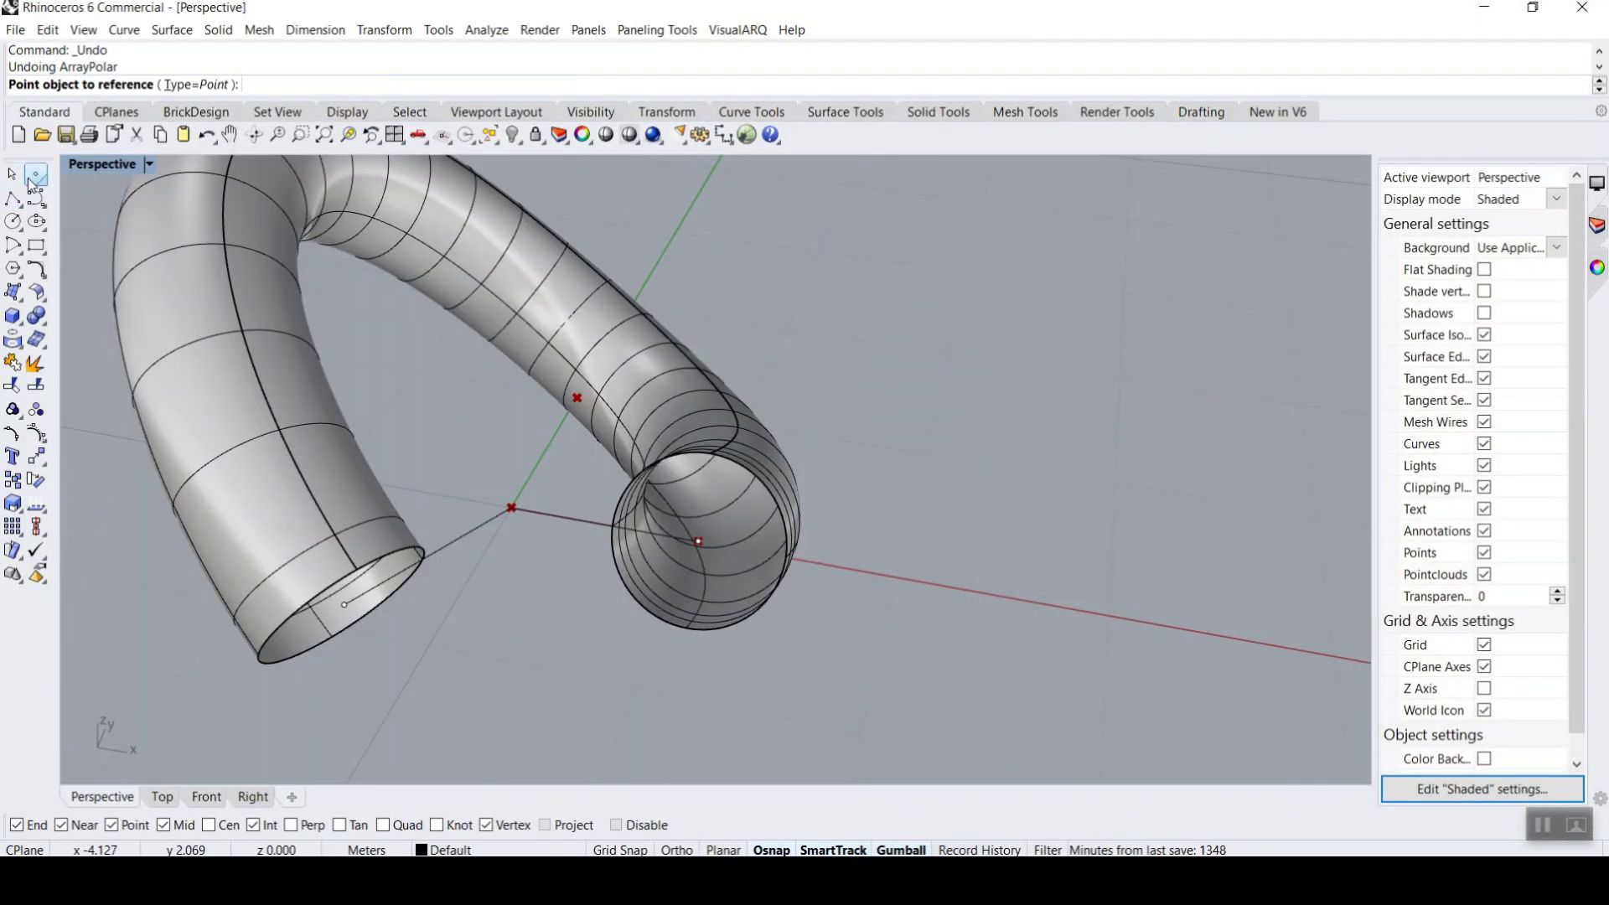
pyautogui.click(36, 173)
pyautogui.click(512, 508)
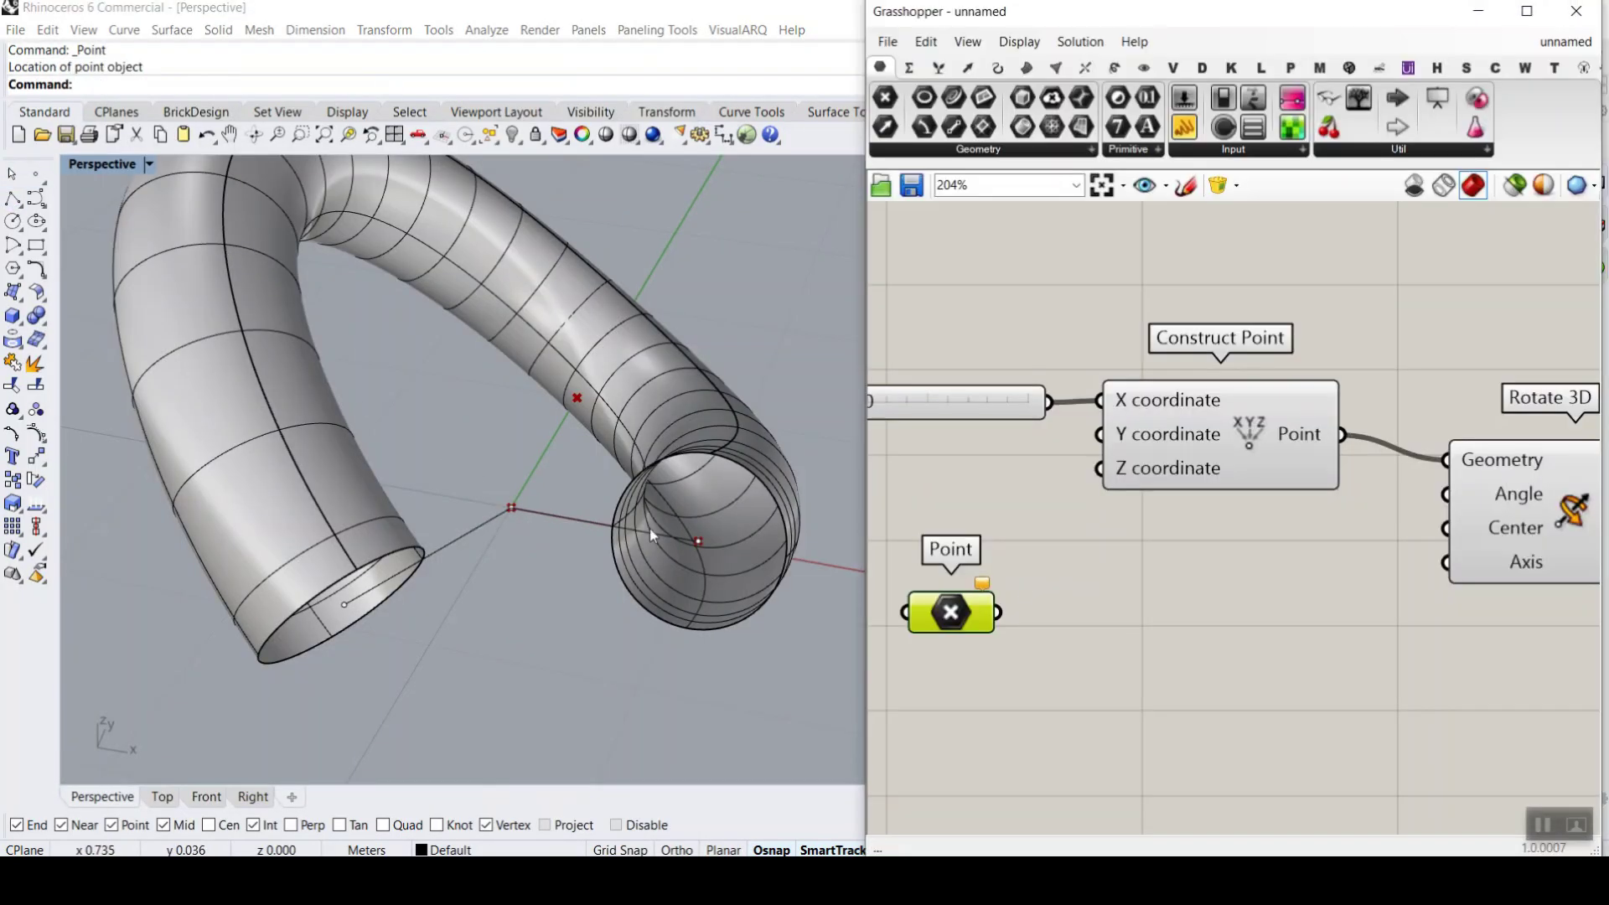
pyautogui.rightClick(950, 614)
pyautogui.click(1015, 709)
pyautogui.click(512, 508)
# - Connect the origin point to Rotate 3D's Center input and a new Unit Z vector to its Axis input
pyautogui.moveTo(962, 615); pyautogui.dragTo(1464, 533)
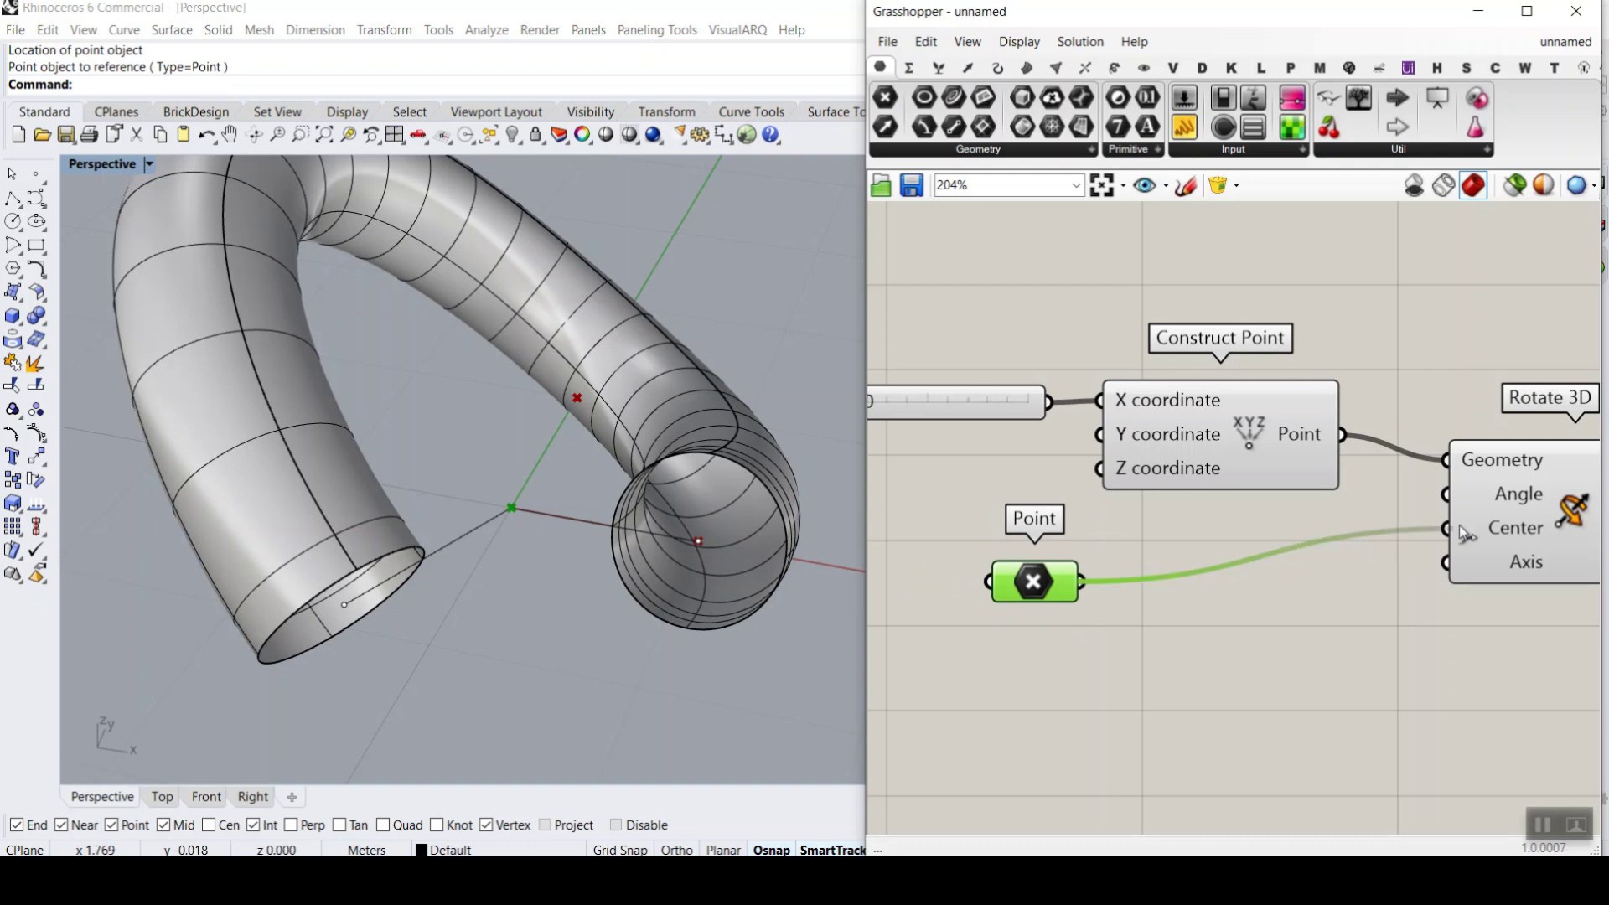
pyautogui.moveTo(1040, 592); pyautogui.dragTo(1032, 550)
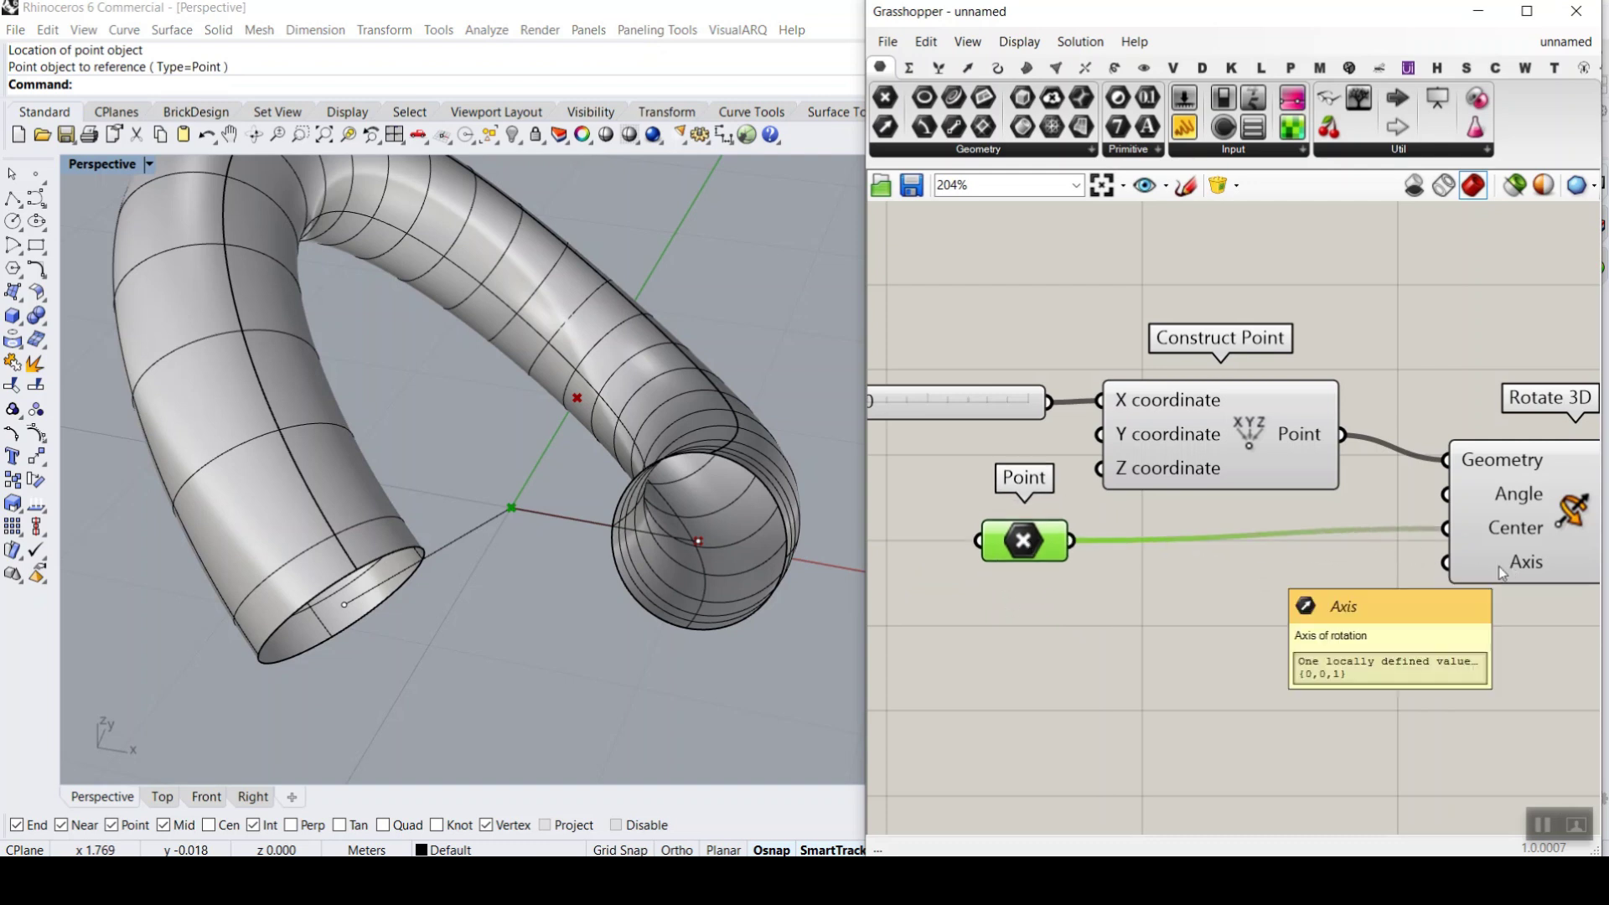
pyautogui.doubleClick(1288, 576)
pyautogui.write('z')
pyautogui.click(1250, 553)
pyautogui.moveTo(1406, 576); pyautogui.dragTo(1446, 562)
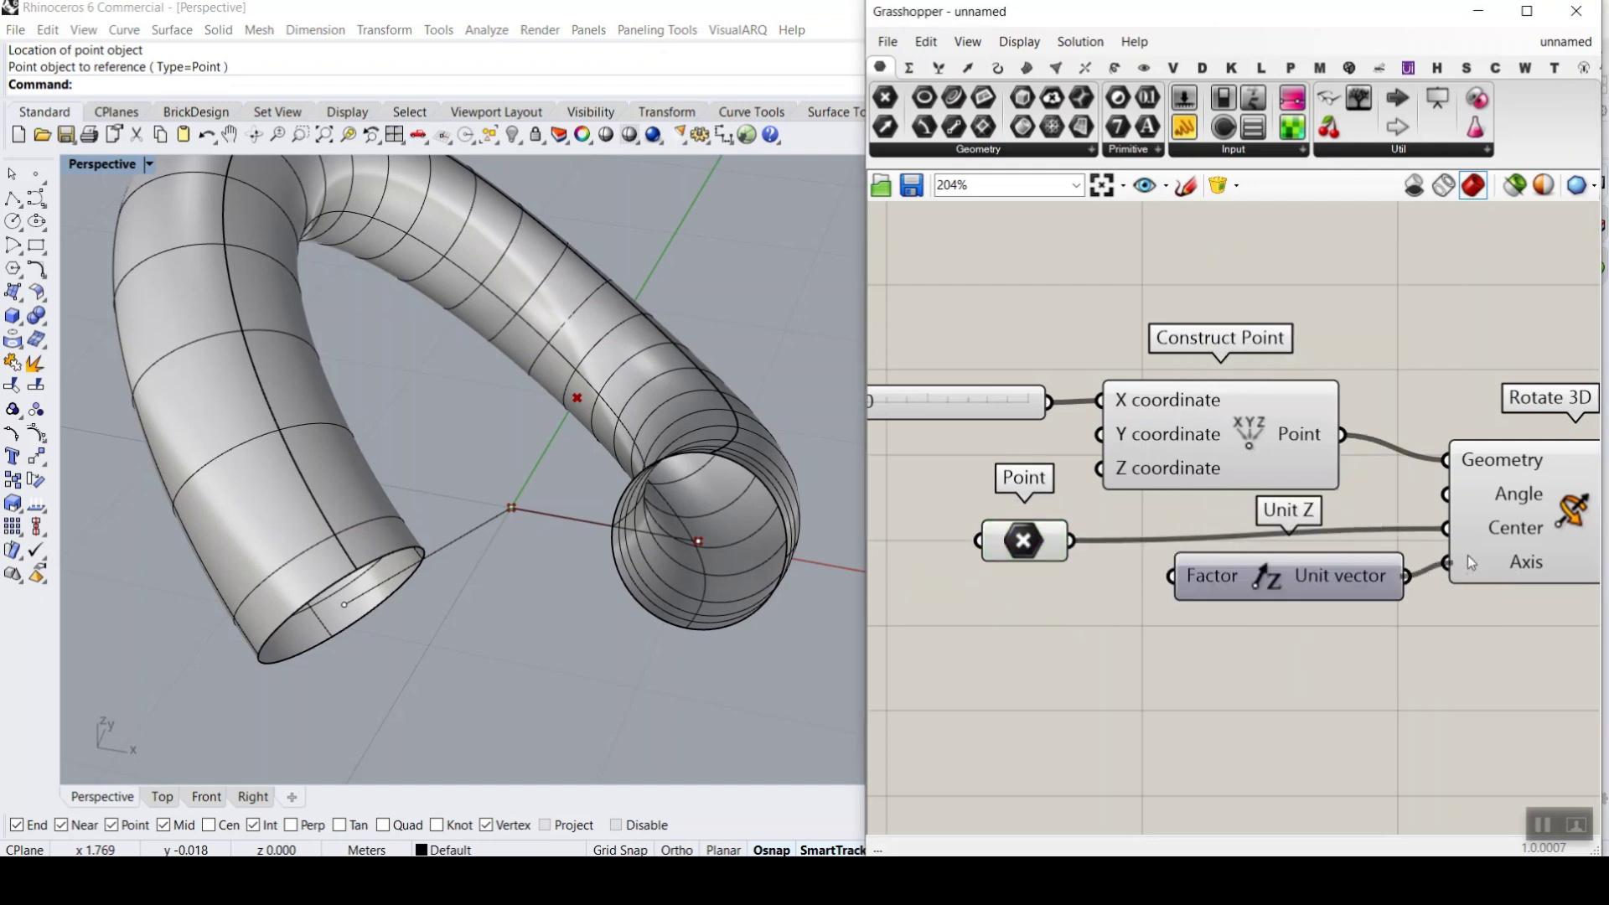
pyautogui.moveTo(511, 507); pyautogui.dragTo(509, 393)
pyautogui.moveTo(443, 332)
pyautogui.mouseDown()
pyautogui.moveTo(481, 364)
pyautogui.moveTo(507, 342)
pyautogui.mouseUp()
pyautogui.moveTo(696, 539)
pyautogui.mouseDown()
pyautogui.moveTo(335, 549)
pyautogui.moveTo(440, 609)
pyautogui.mouseUp()
pyautogui.press('Escape')
# - Switch Rotate 3D's Angle input to degrees and reposition the component further from its sources
pyautogui.moveTo(1540, 502); pyautogui.dragTo(1157, 630, button='right')
pyautogui.scroll(1, 1186, 469)
pyautogui.rightClick(1136, 576)
pyautogui.click(1190, 656)
pyautogui.scroll(-3, 1215, 615)
pyautogui.click(1215, 615)
pyautogui.moveTo(1215, 615); pyautogui.dragTo(1276, 614)
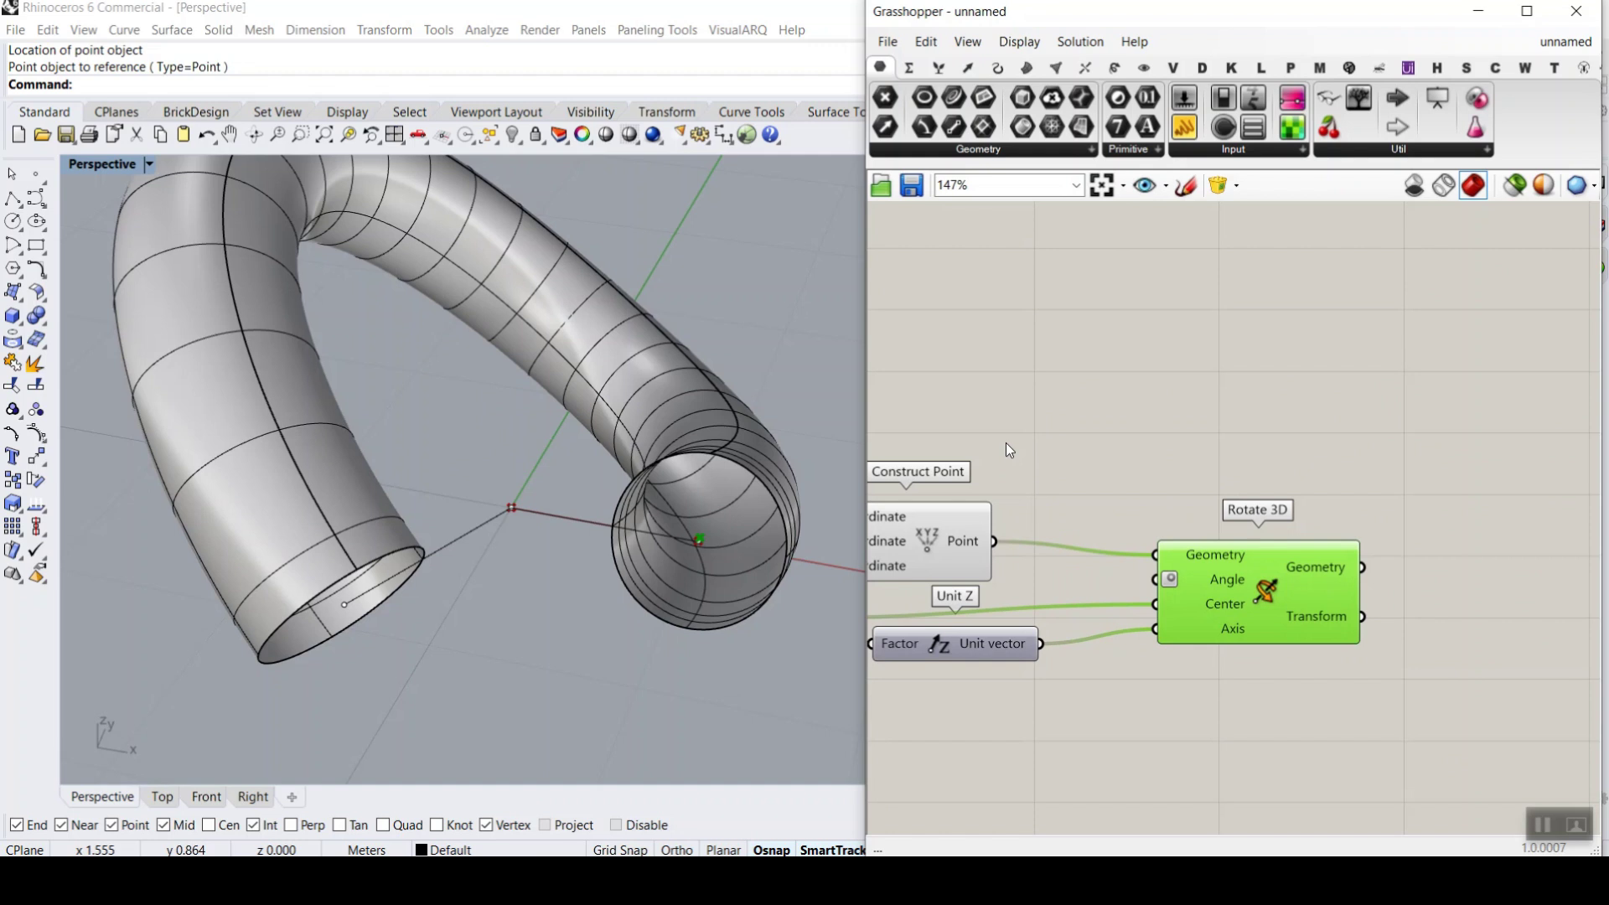
# - Create a number slider with the value 120 and connect it to Rotate 3D's Angle input
pyautogui.doubleClick(998, 408)
pyautogui.write('120')
pyautogui.press('Return')
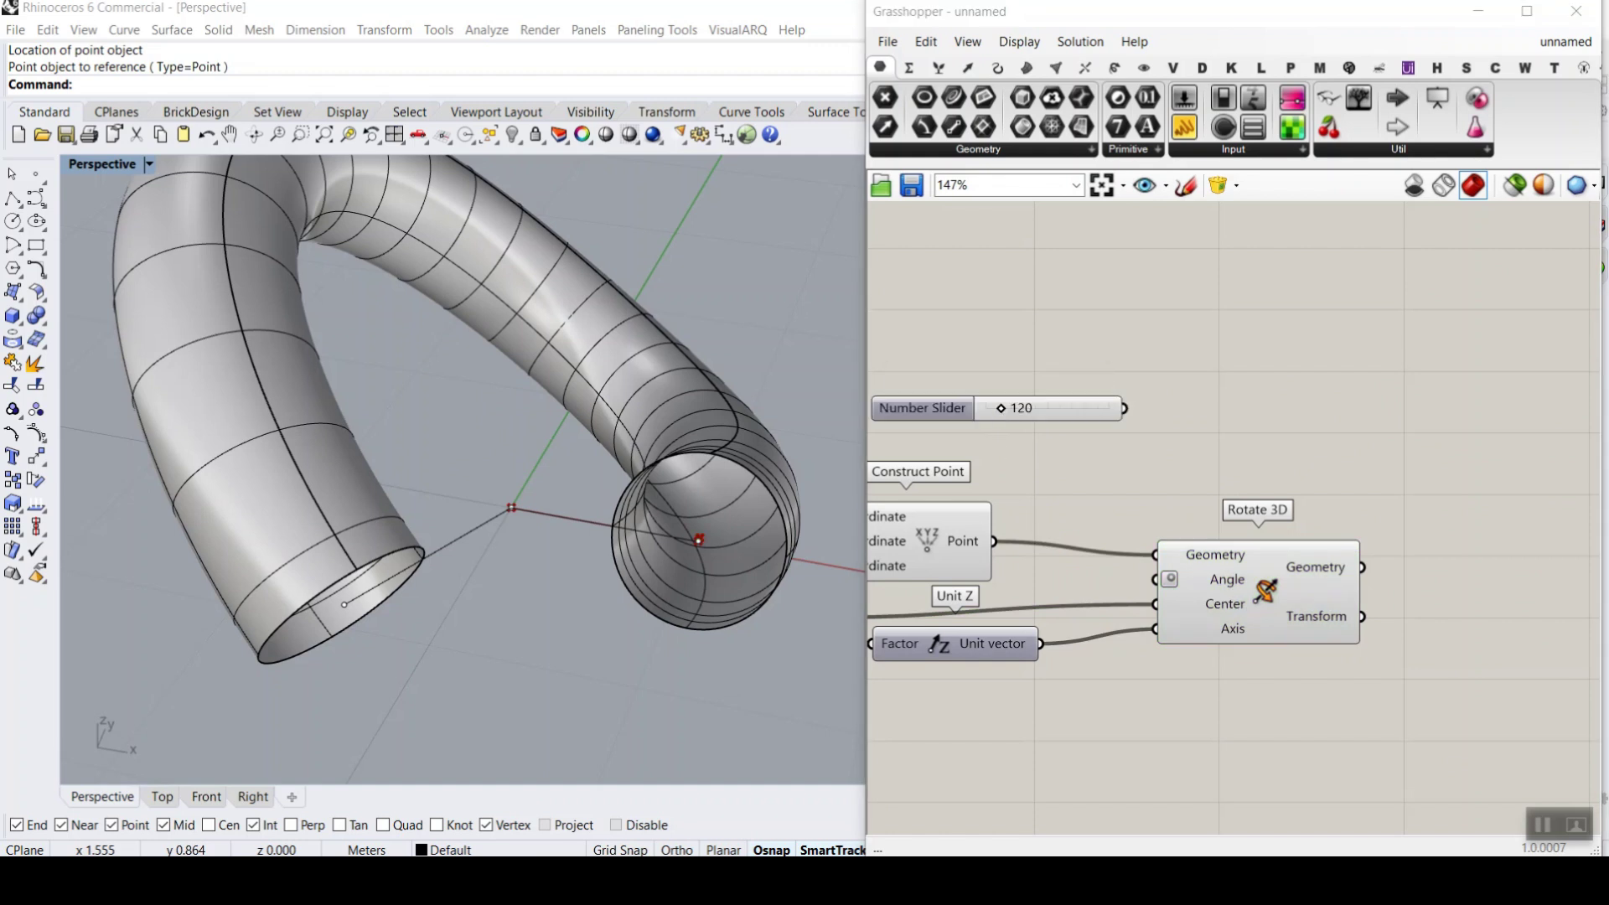
pyautogui.scroll(3, 1059, 428)
pyautogui.moveTo(1158, 392); pyautogui.dragTo(1213, 667)
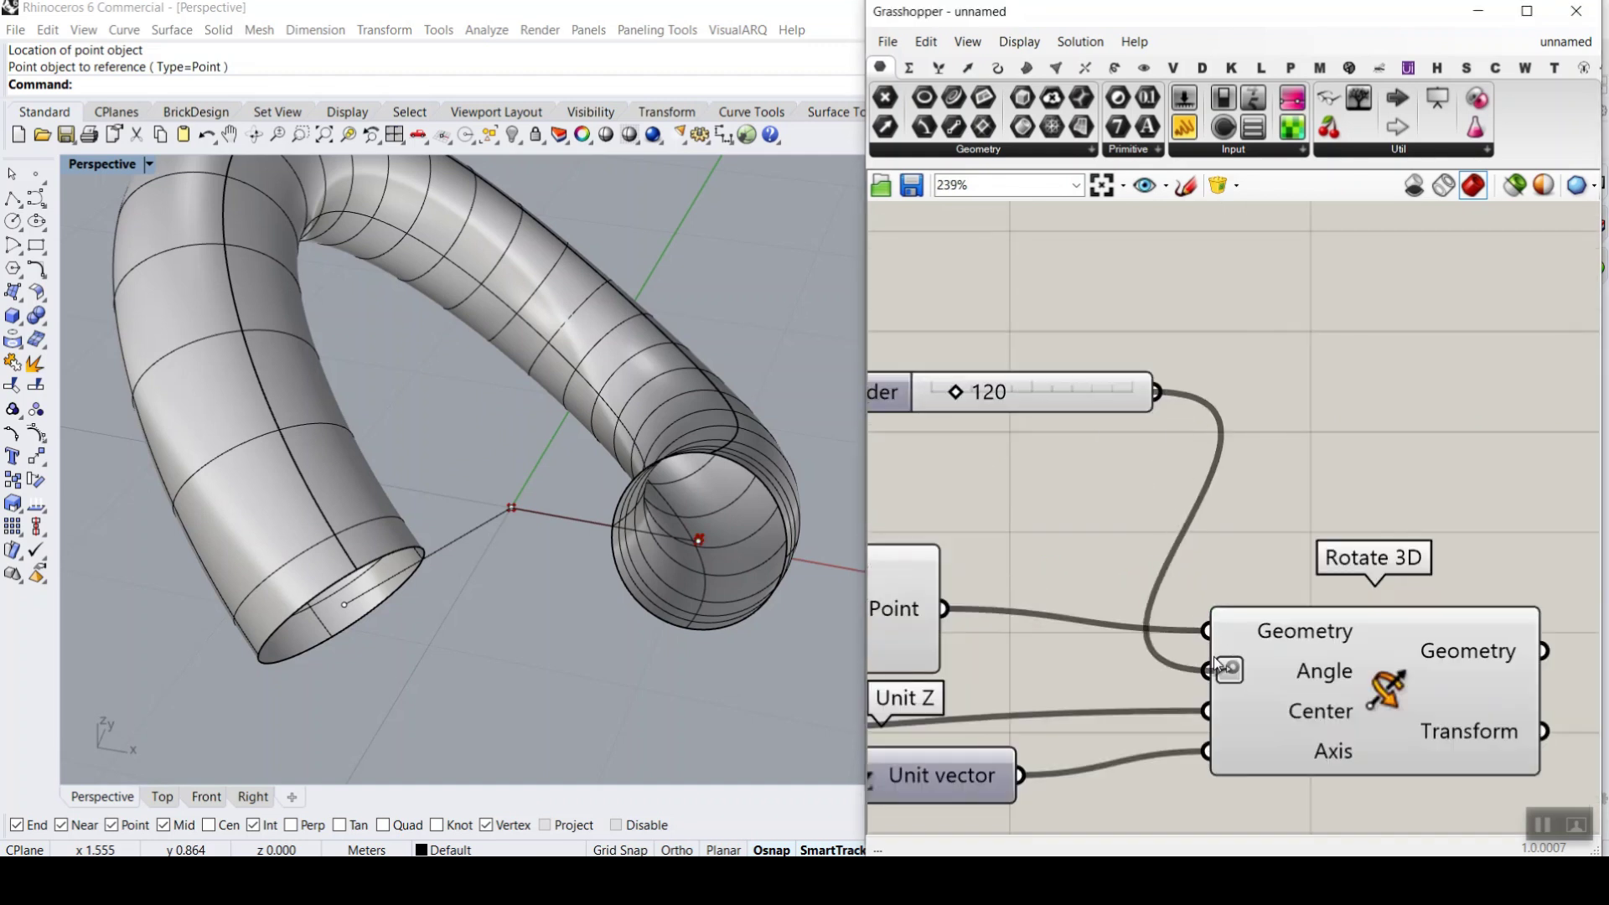
pyautogui.moveTo(709, 508); pyautogui.dragTo(707, 557, button='right')
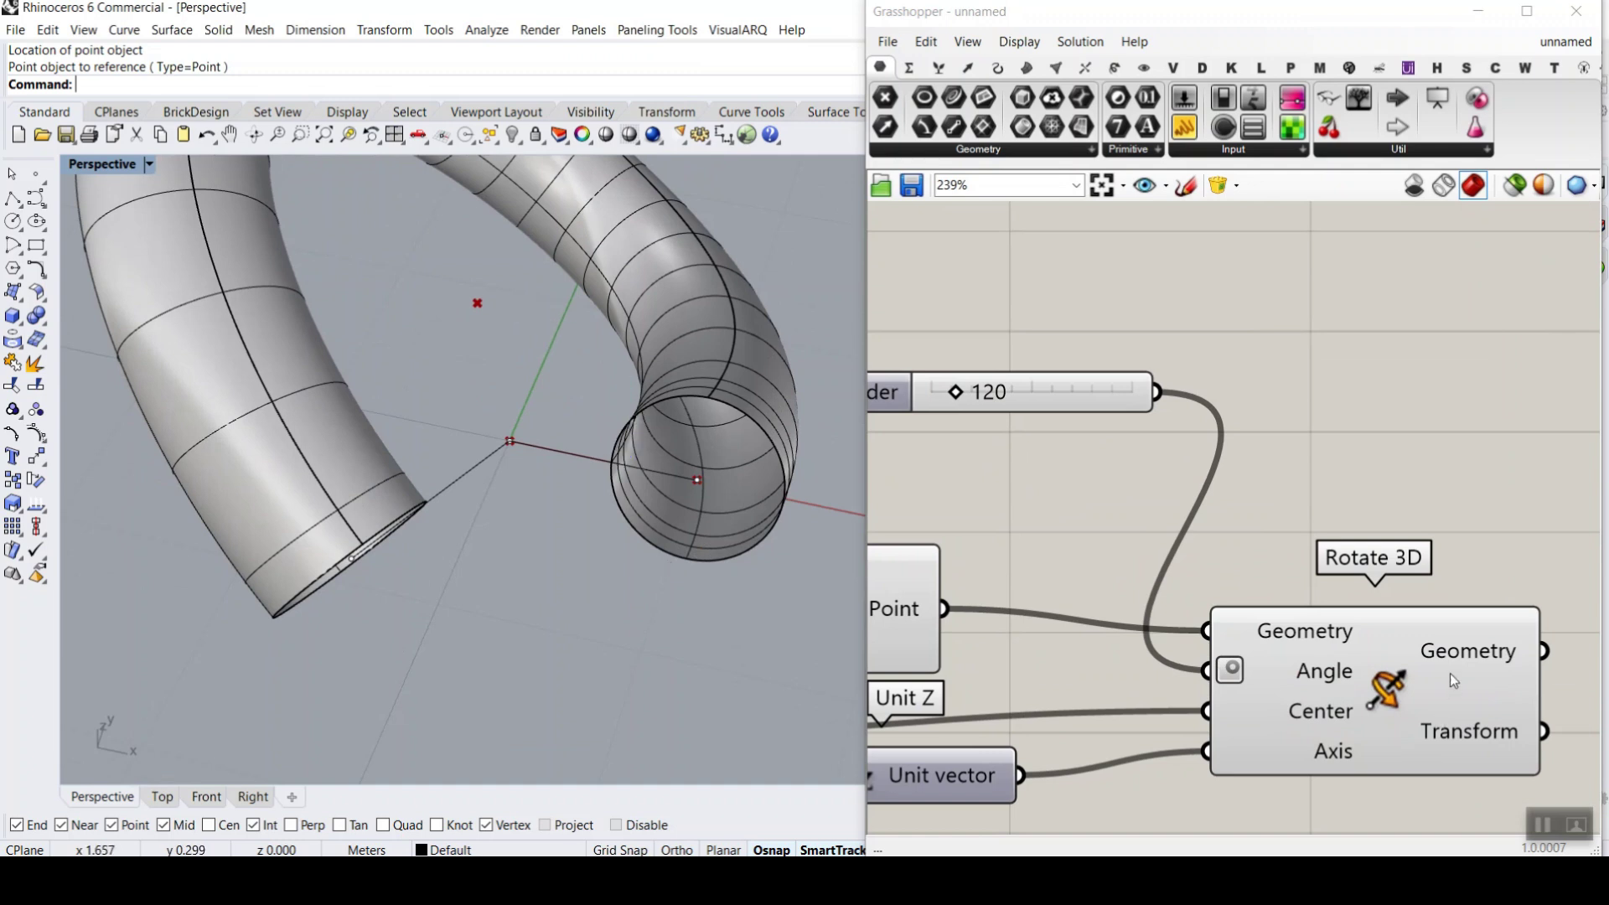
# - Apply the expression -x to Rotate 3D's Angle input and check the rotated point at the pipe's other end
pyautogui.scroll(3, 1371, 674)
pyautogui.rightClick(1292, 670)
pyautogui.moveTo(1364, 677)
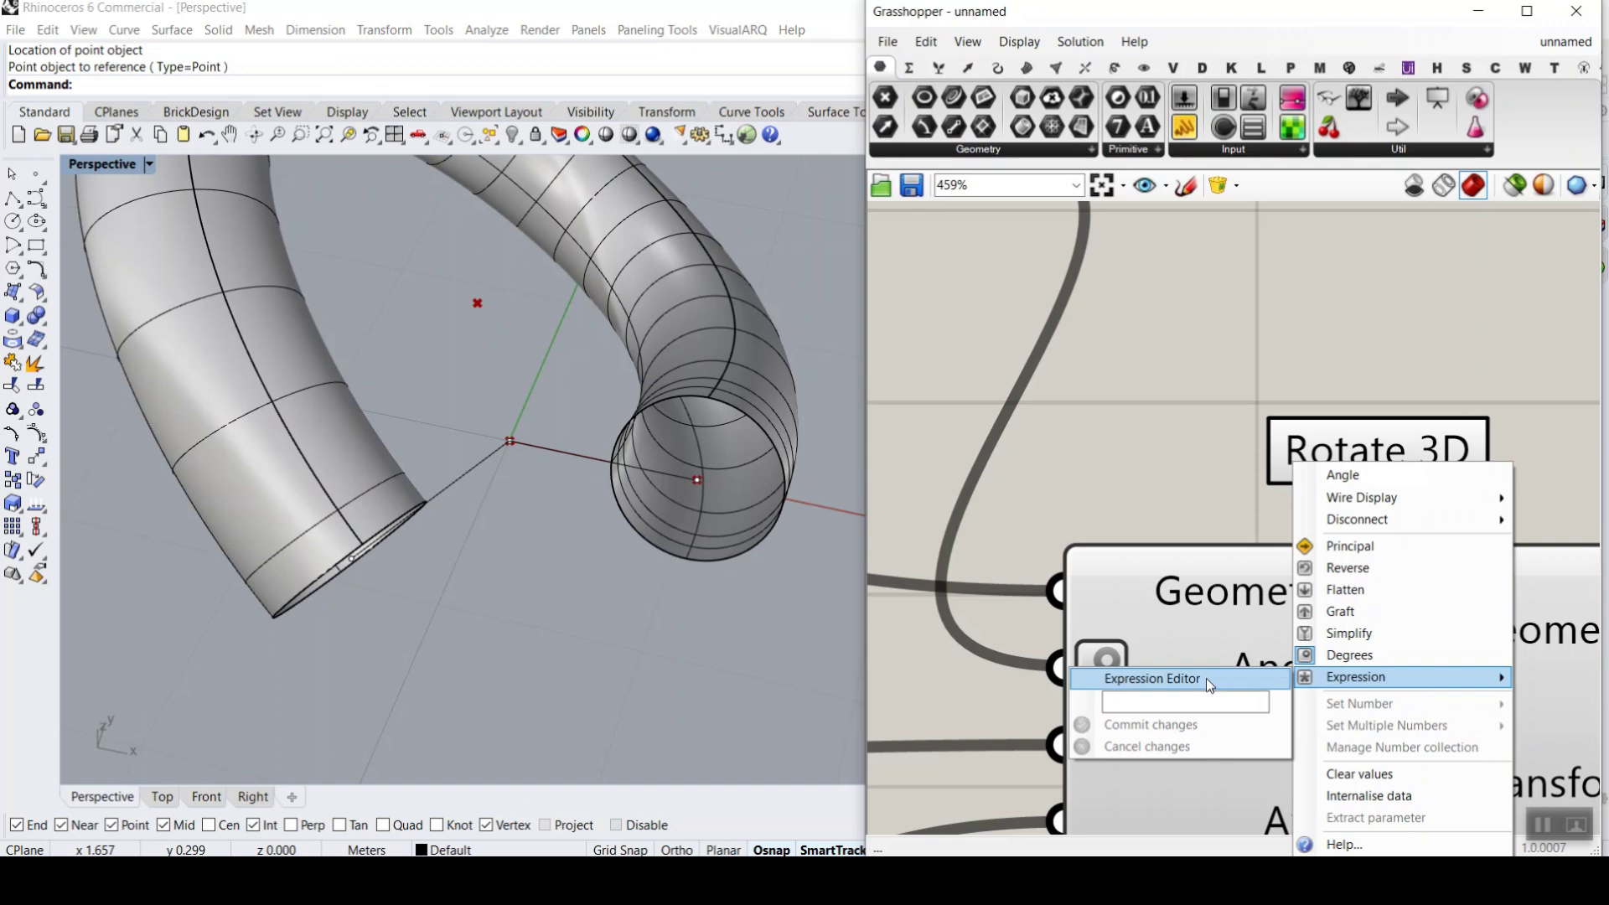
pyautogui.click(1171, 701)
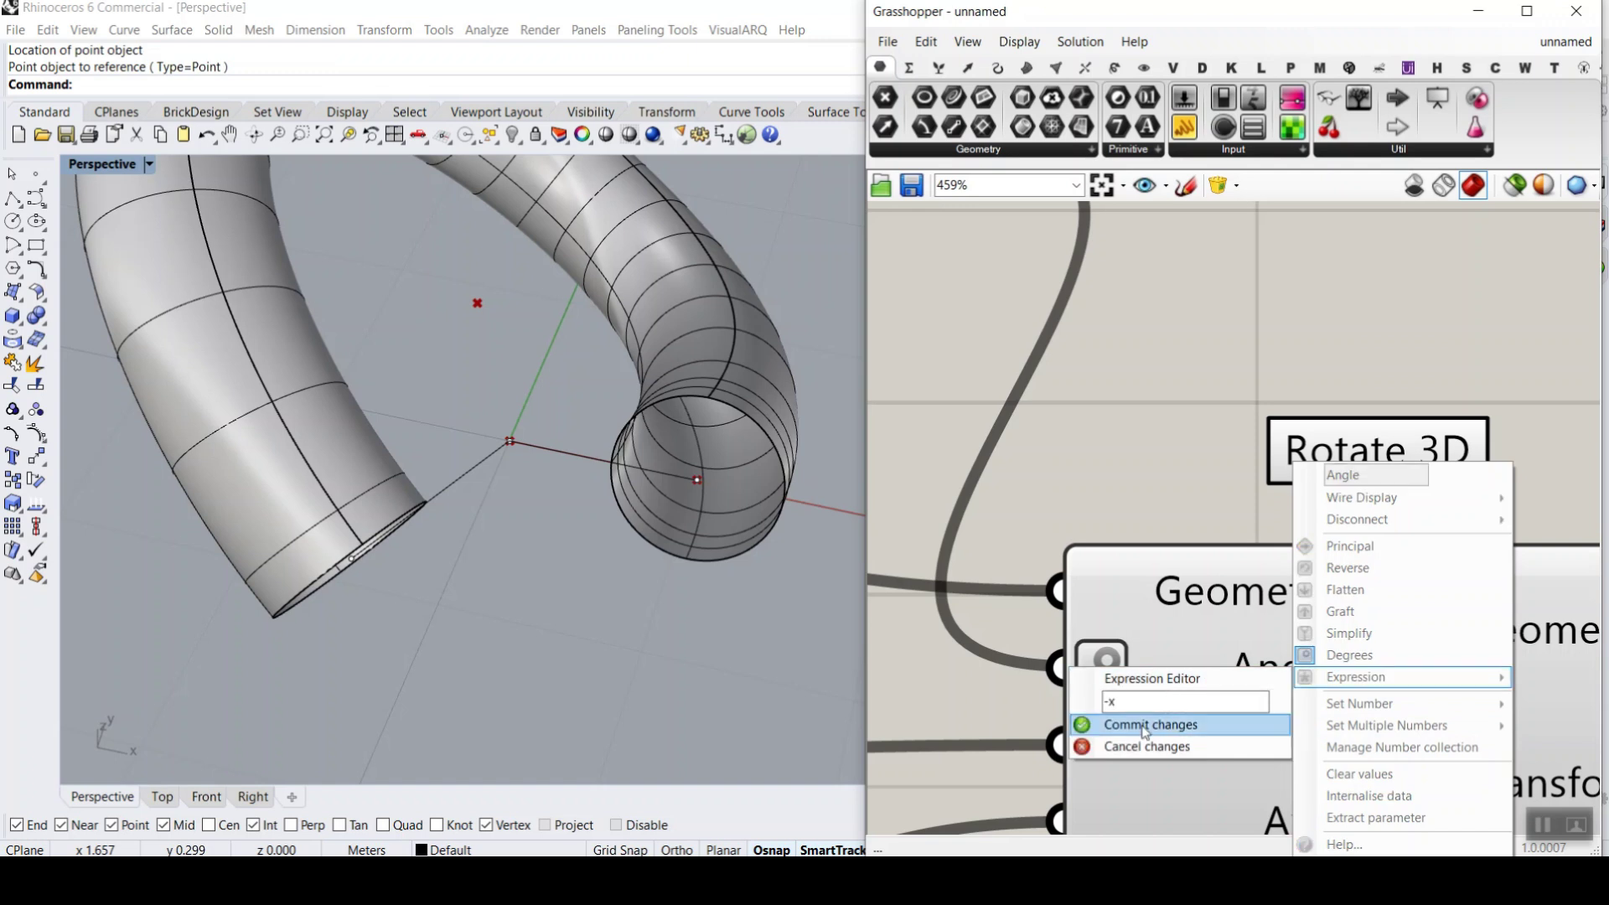
pyautogui.click(1140, 725)
pyautogui.scroll(-5, 367, 518)
pyautogui.moveTo(367, 518); pyautogui.dragTo(340, 582, button='right')
pyautogui.scroll(2, 339, 582)
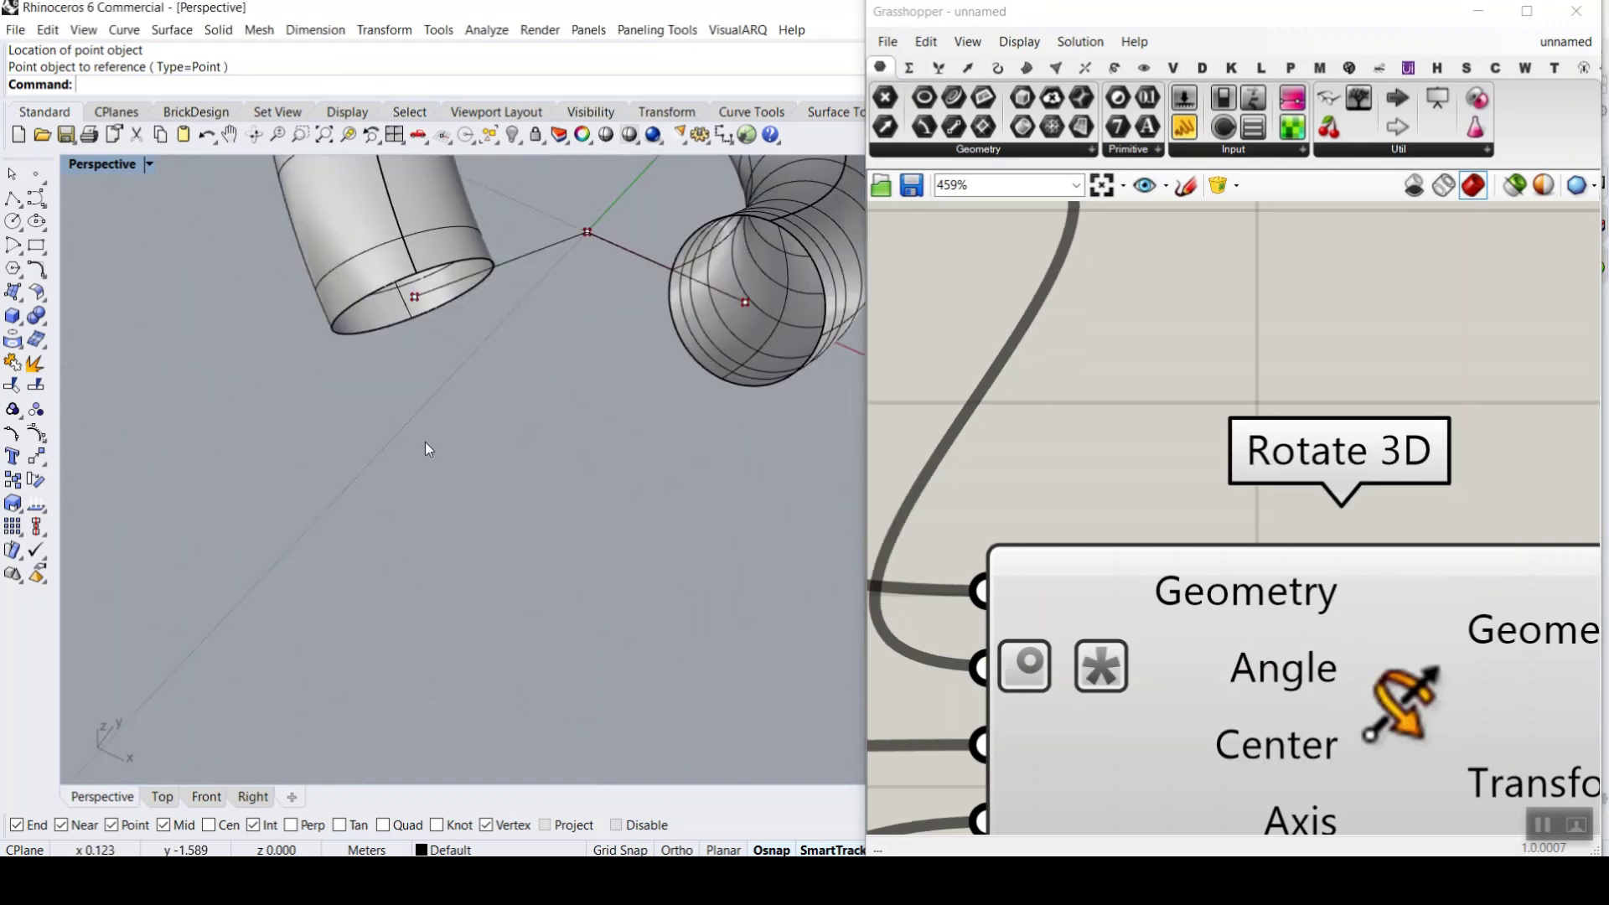
# - Delete the 120 number slider and add a small panel containing 360 above Construct Point
pyautogui.scroll(-5, 1335, 530)
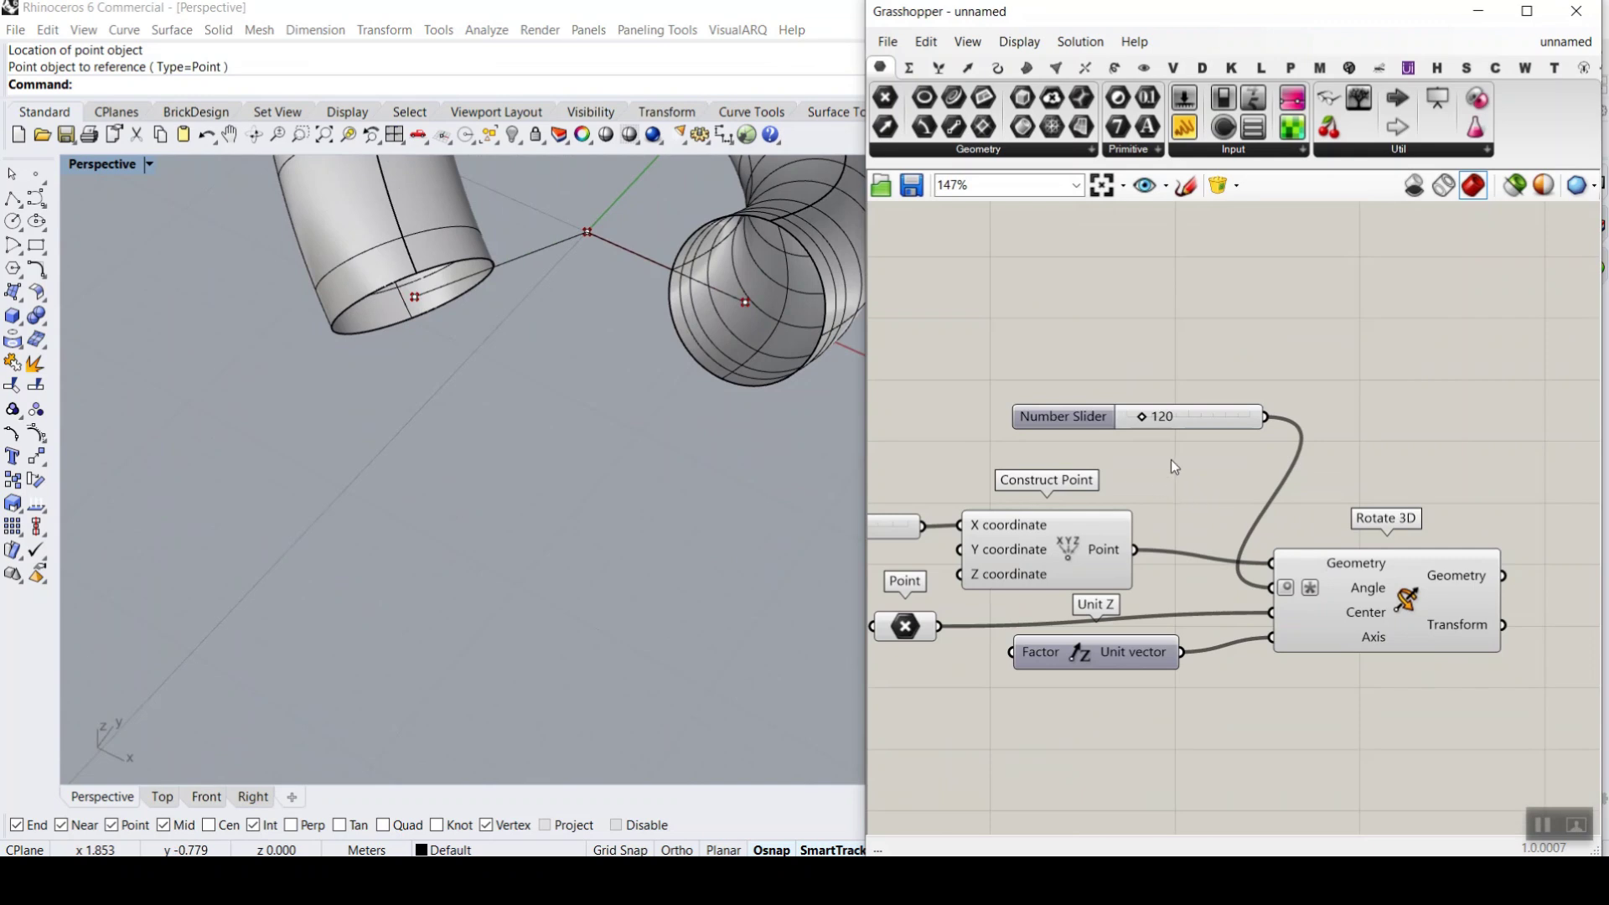
pyautogui.scroll(3, 1193, 498)
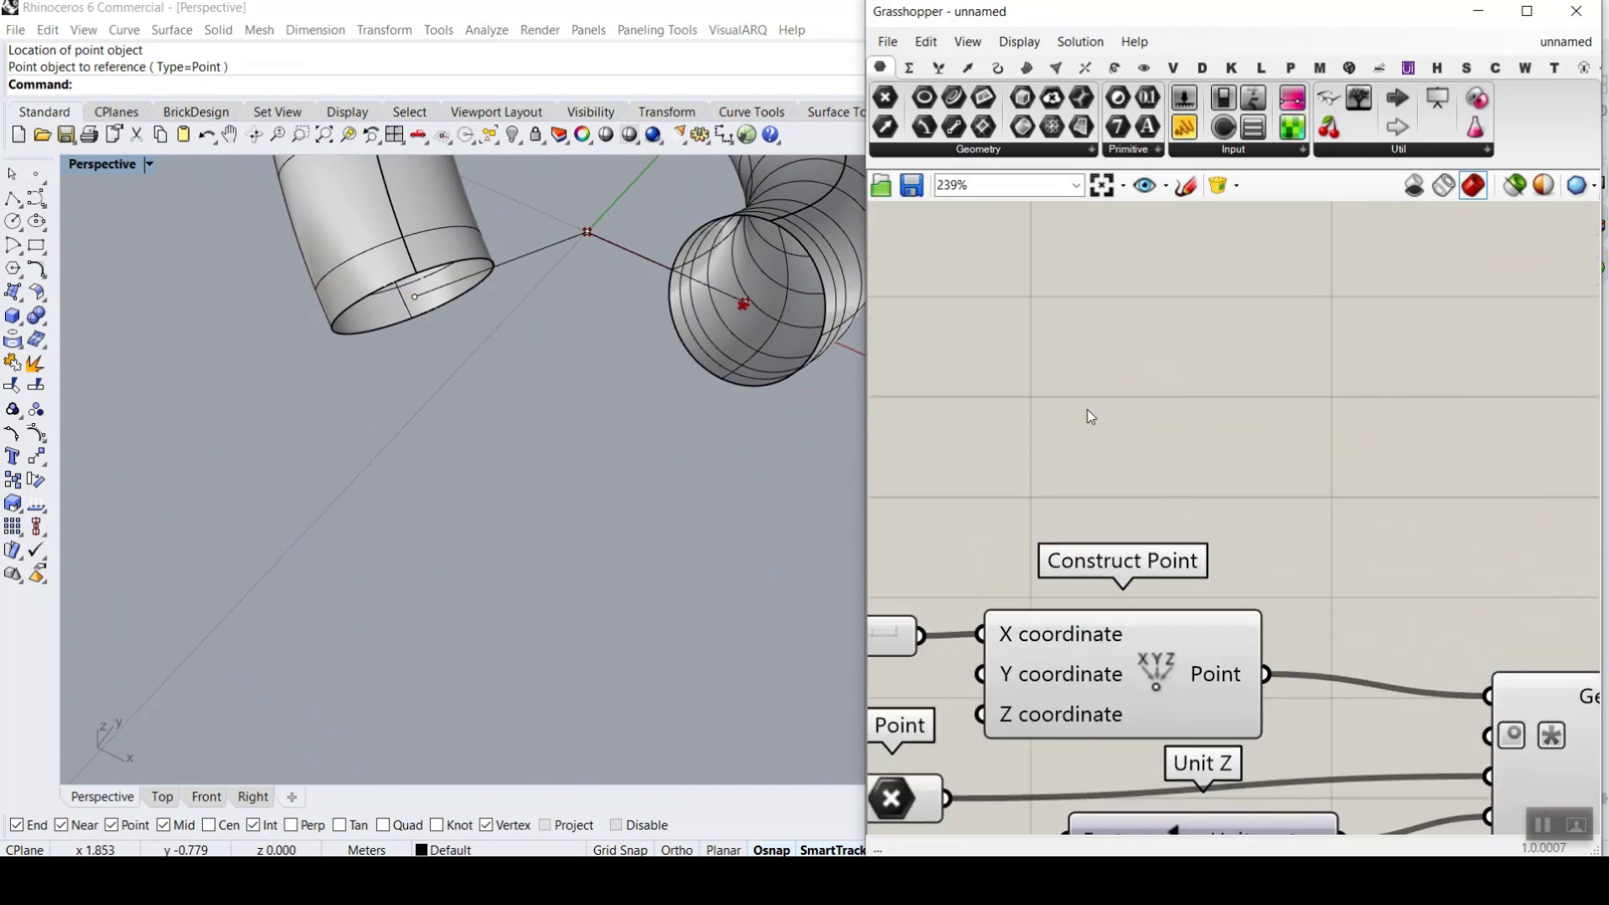
pyautogui.doubleClick(1065, 389)
pyautogui.write('//36')
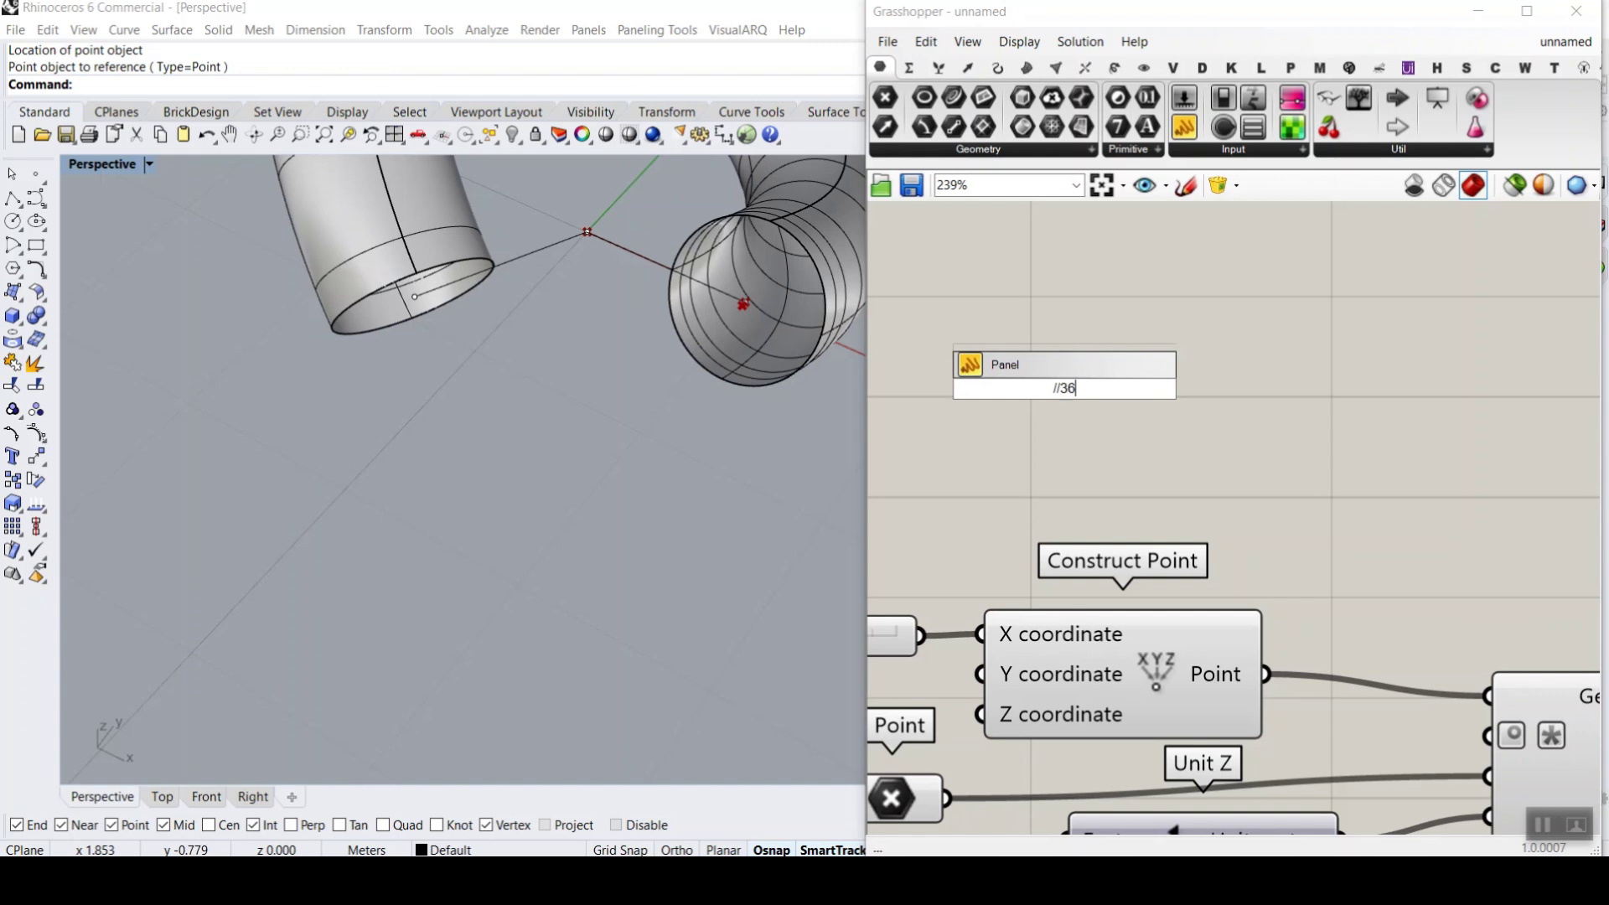
pyautogui.write('0')
pyautogui.press('Return')
pyautogui.moveTo(1099, 416); pyautogui.dragTo(1070, 398)
pyautogui.rightClick(1104, 382)
pyautogui.press('BackSpace')
pyautogui.press('Return')
# - Add a Division component and connect the 360 panel to its A input
pyautogui.click(915, 65)
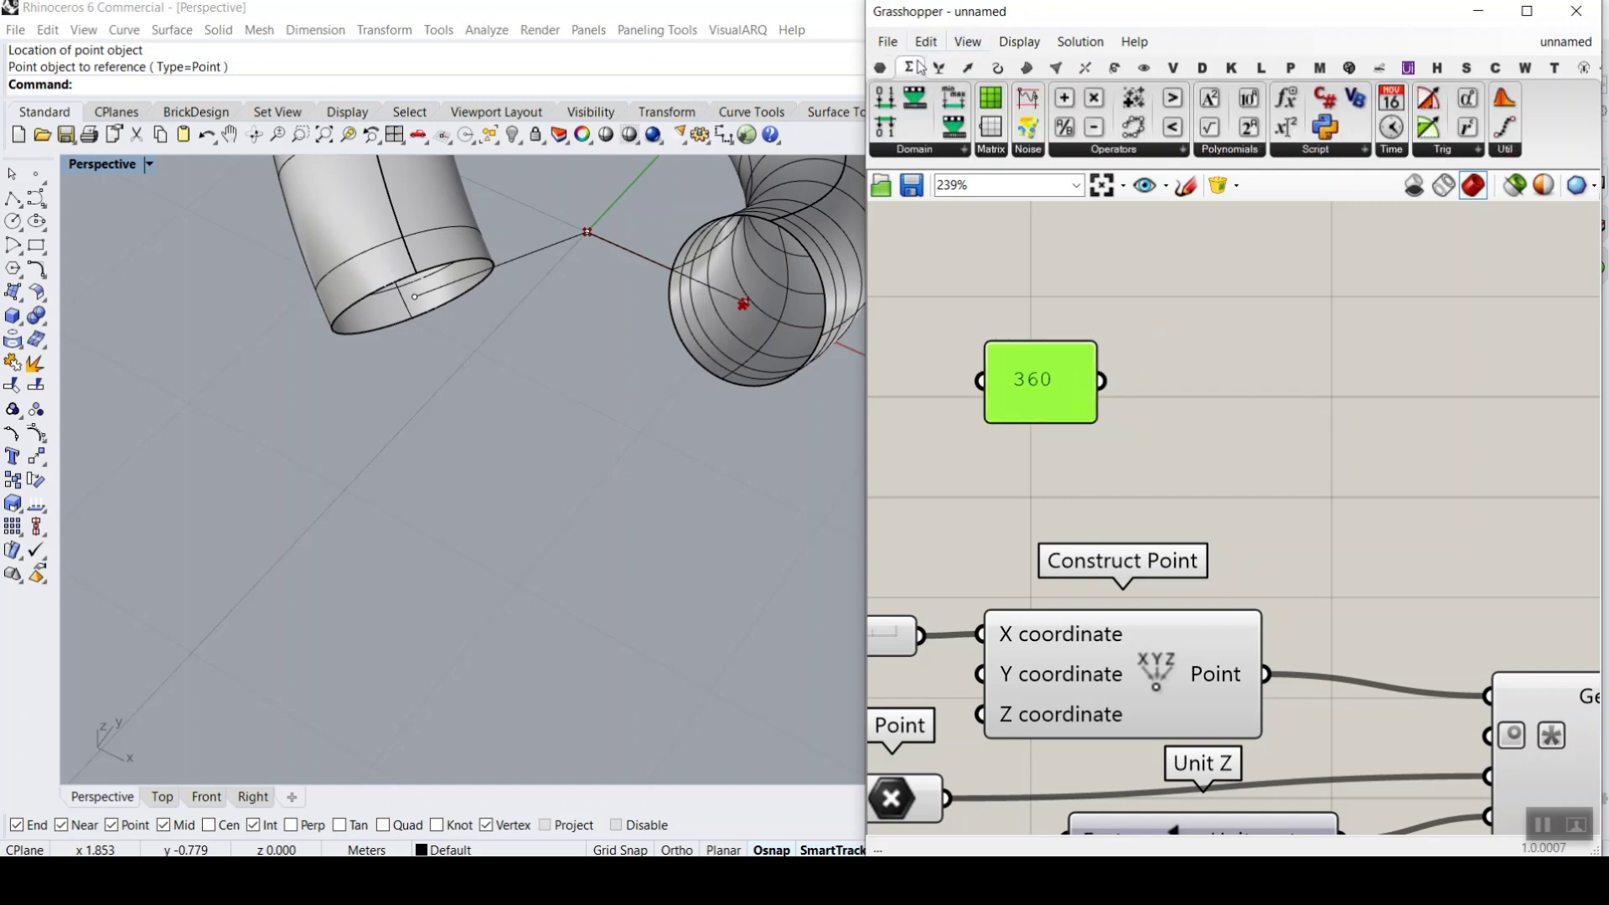
pyautogui.moveTo(1064, 126); pyautogui.dragTo(1215, 410)
pyautogui.moveTo(1101, 382); pyautogui.dragTo(1153, 413)
# - Create a number slider ranging from 2 to 10 and name it 2-Count
pyautogui.moveTo(987, 501); pyautogui.dragTo(1135, 510, button='right')
pyautogui.doubleClick(1054, 501)
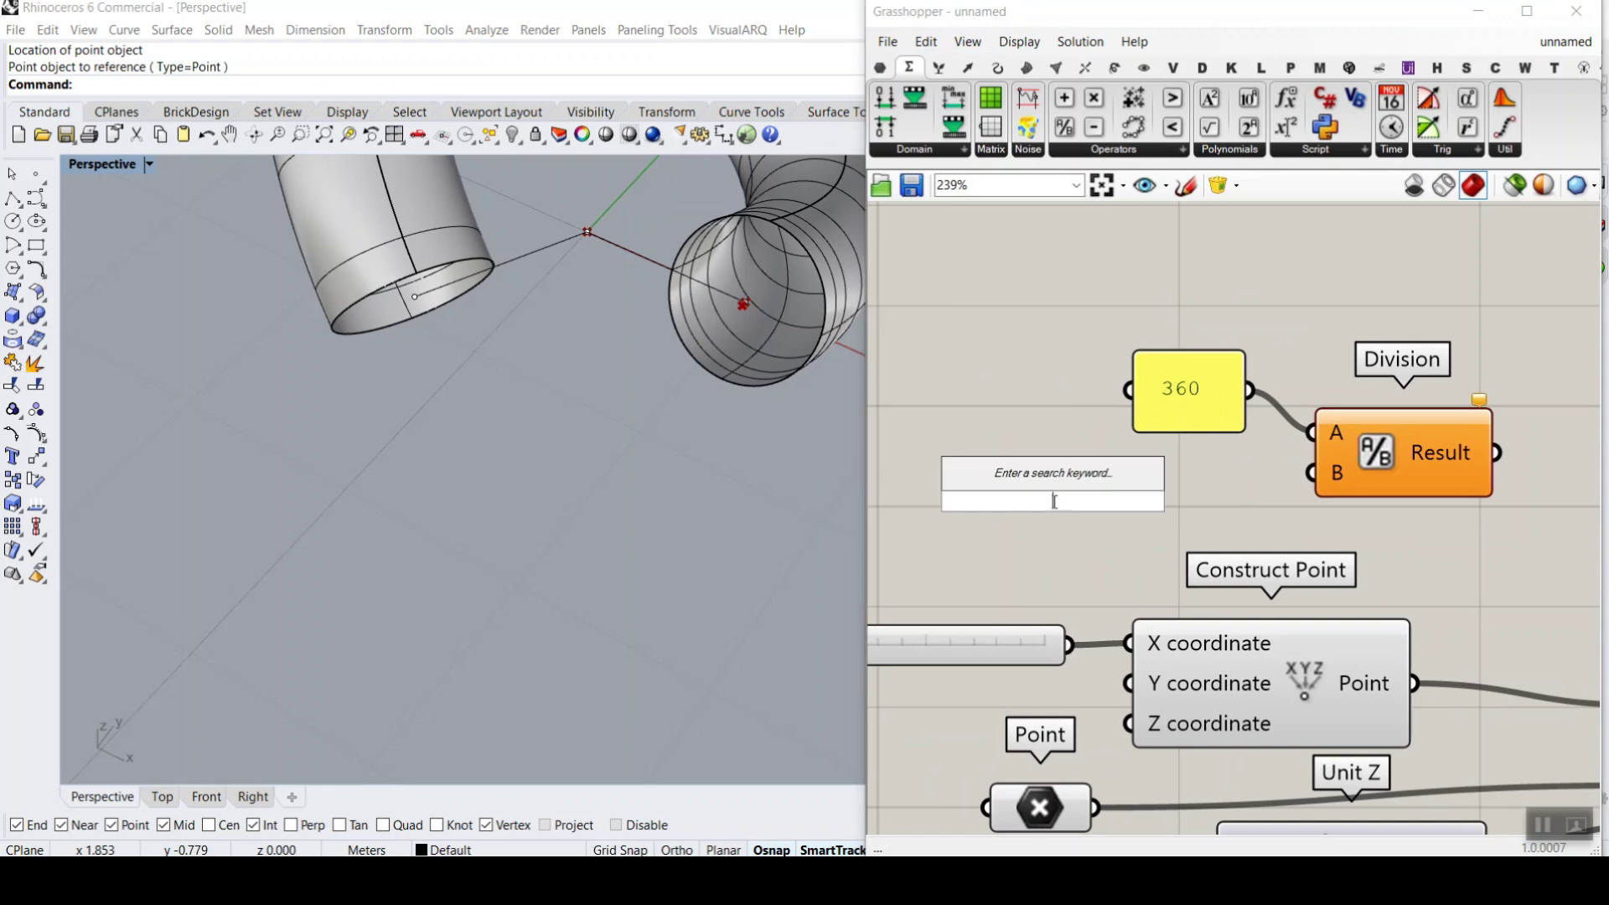
pyautogui.write('2..1')
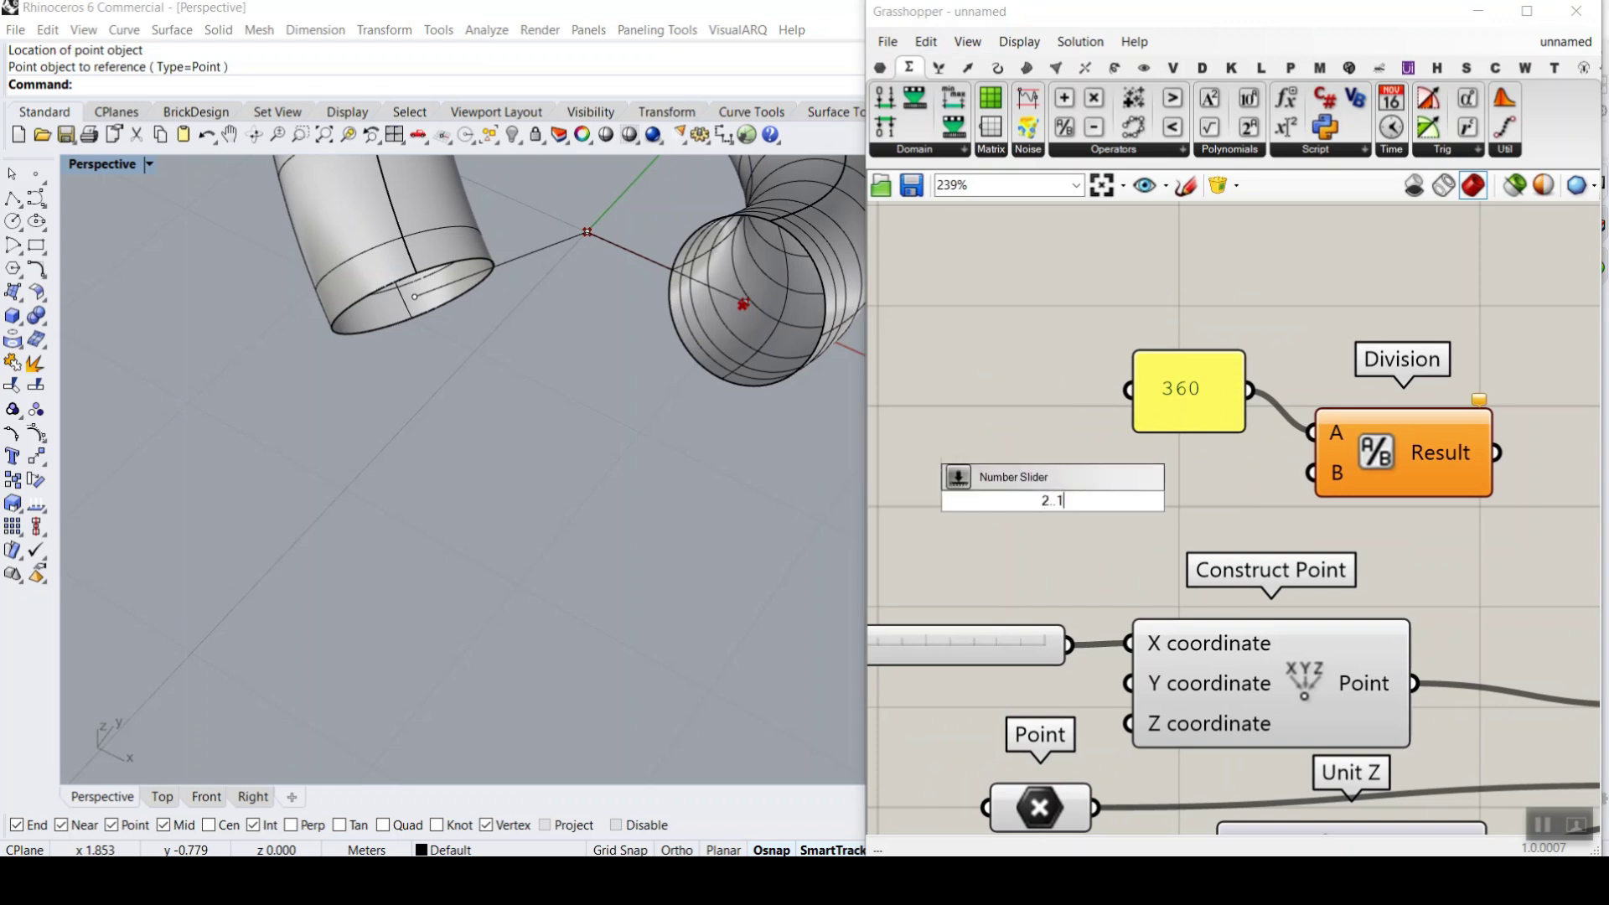
pyautogui.write('0')
pyautogui.press('Return')
pyautogui.rightClick(1072, 490)
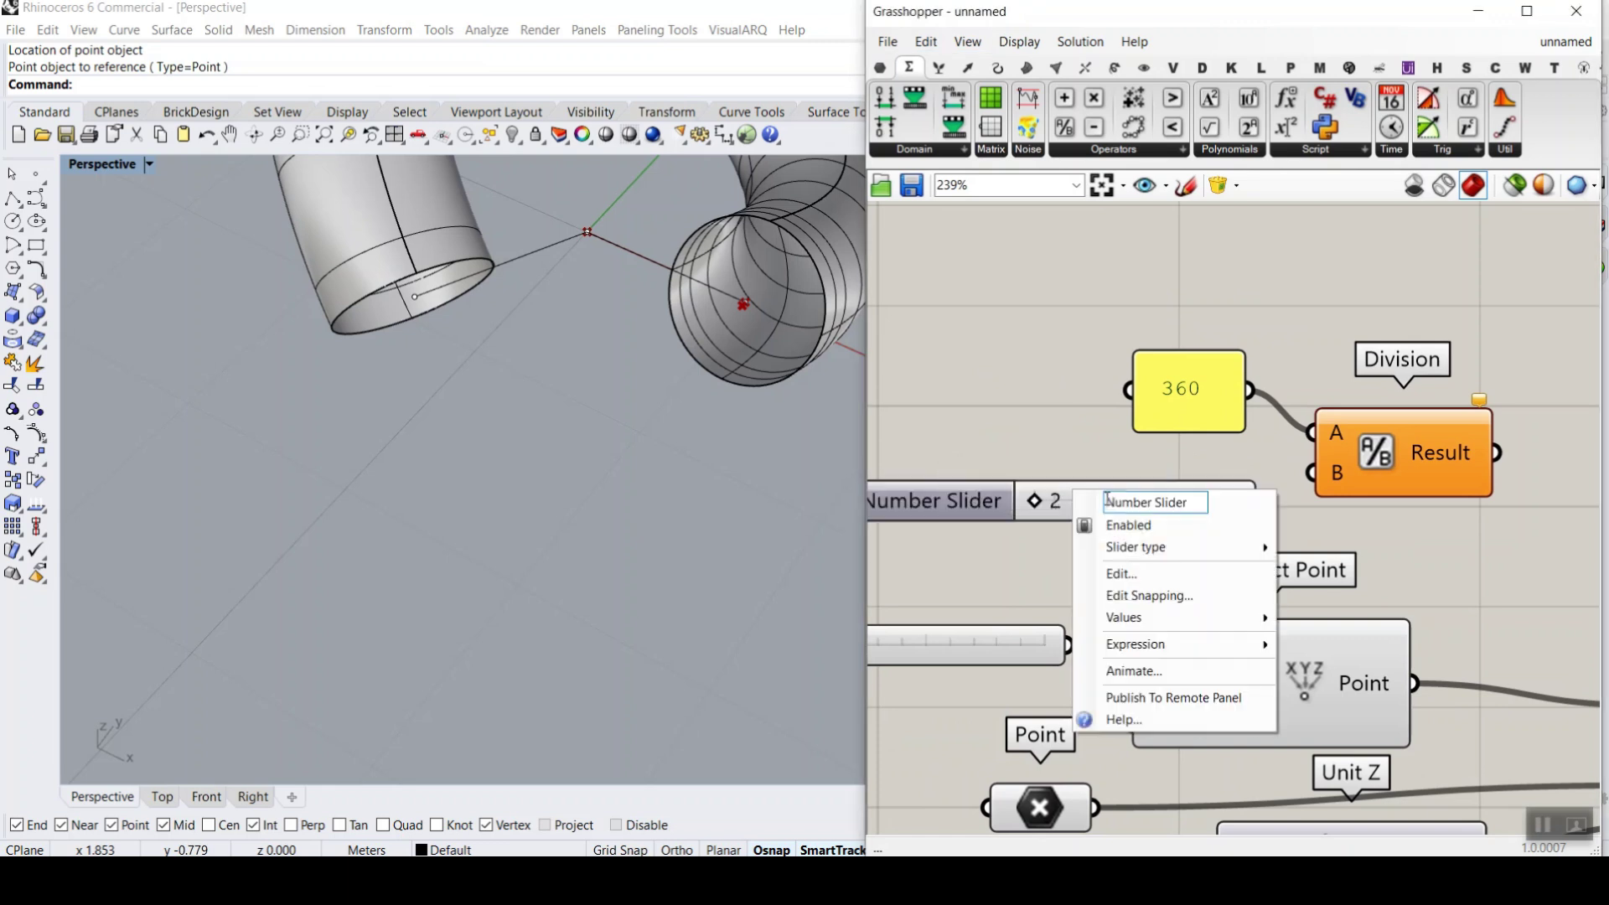
pyautogui.tripleClick(1178, 502)
pyautogui.write('2-')
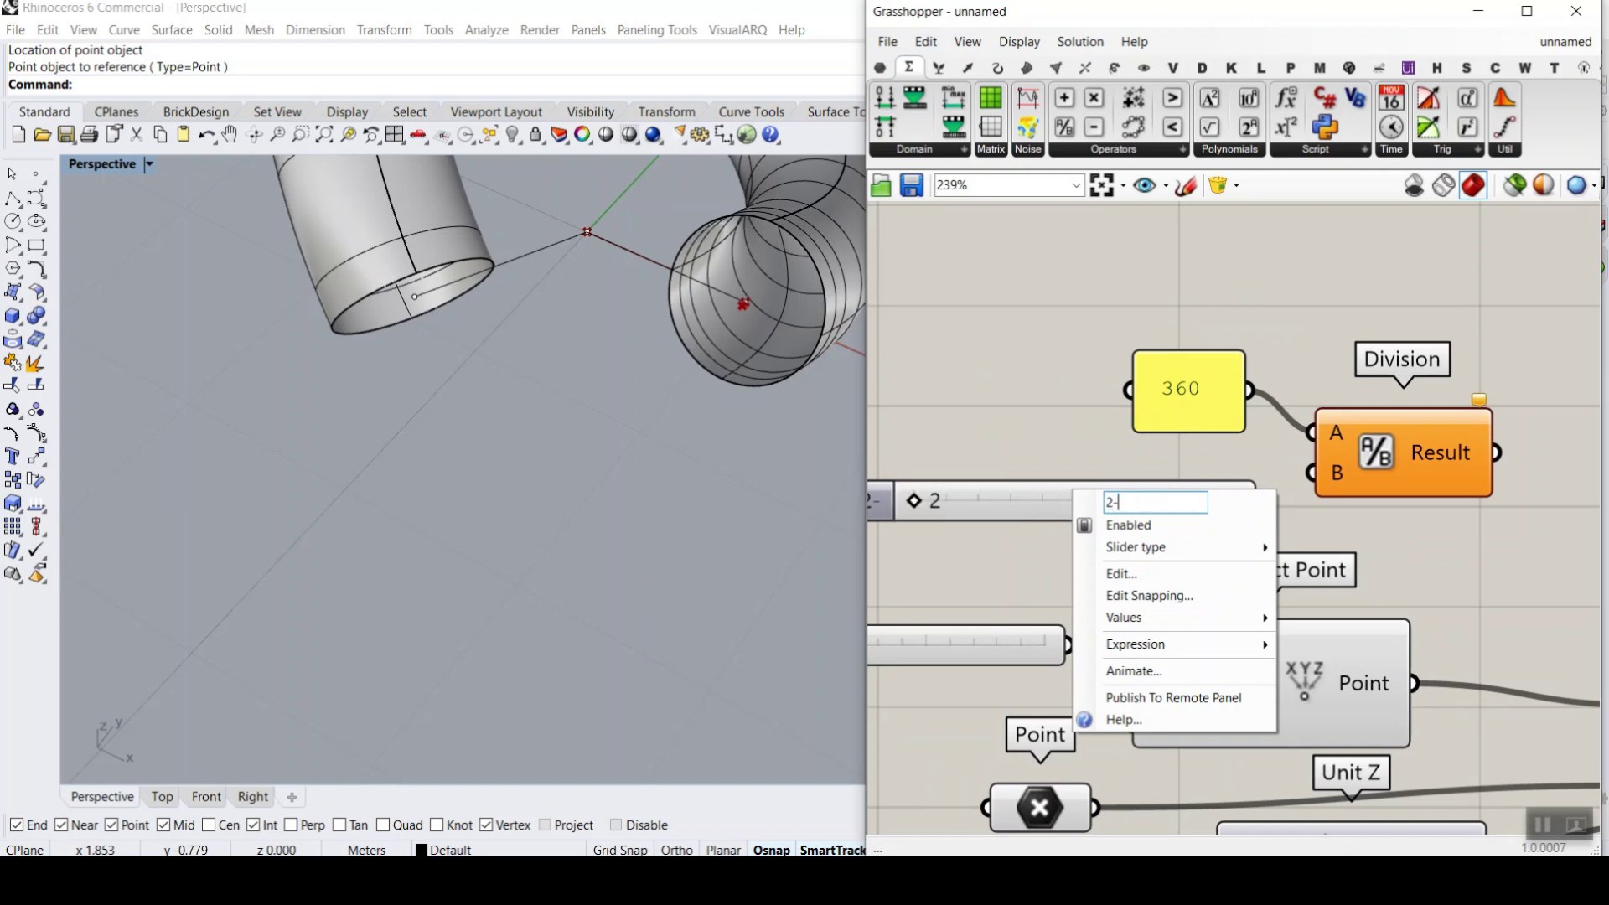
pyautogui.write('Count')
pyautogui.press('Return')
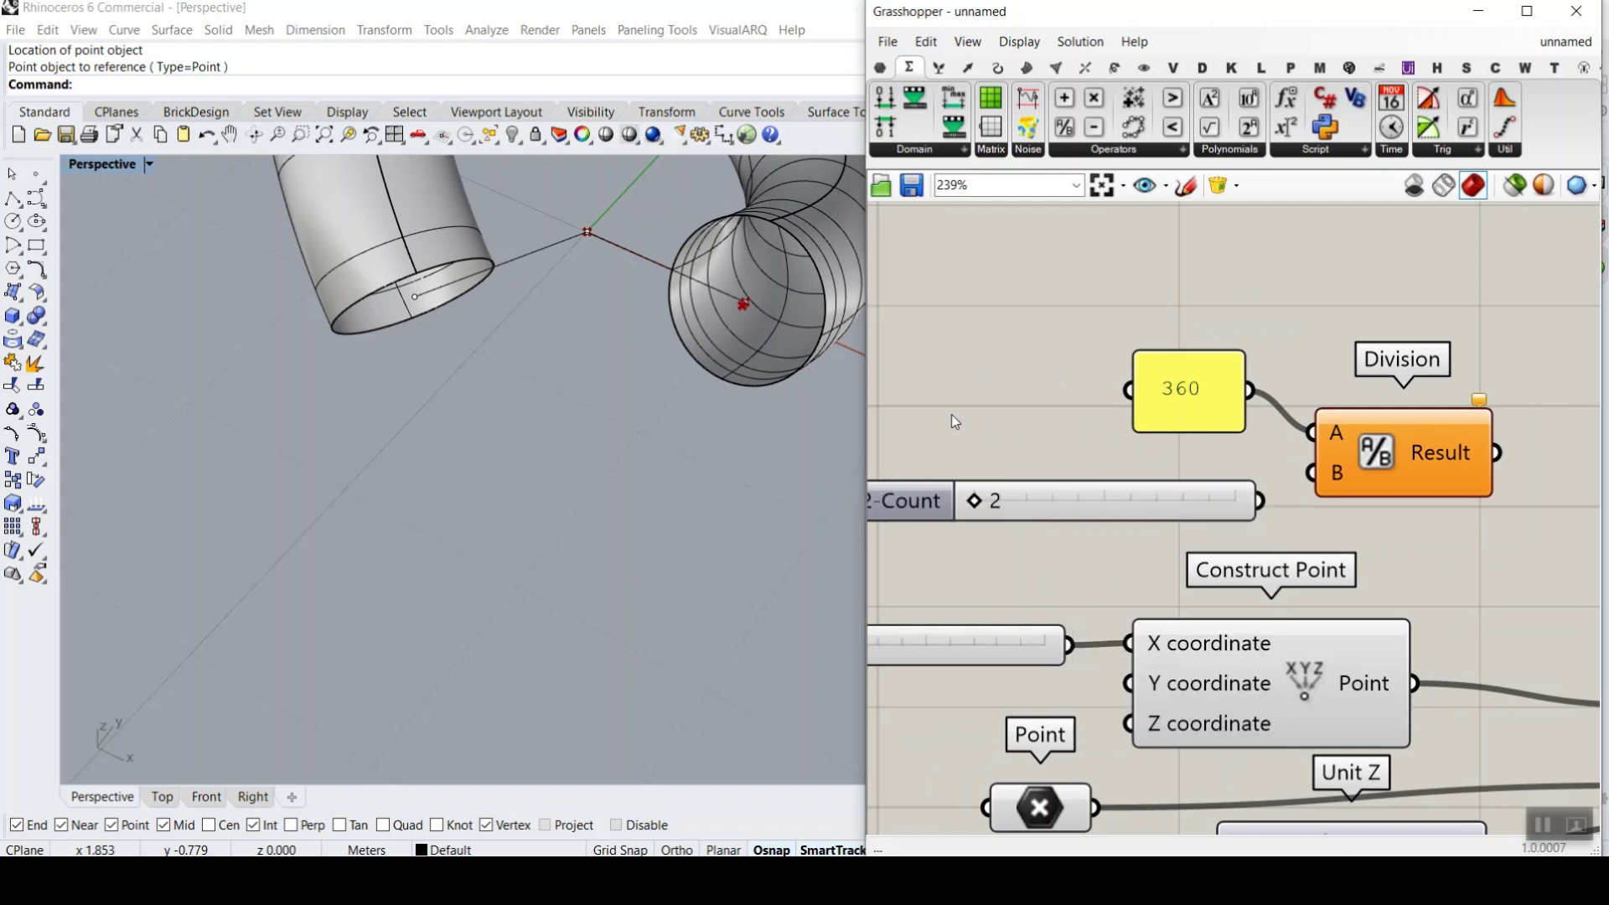
# - Connect 2-Count to Division's B input, raise its value, and feed the division result into Rotate 3D's Angle input
pyautogui.moveTo(1260, 500); pyautogui.dragTo(1311, 473)
pyautogui.moveTo(972, 503); pyautogui.dragTo(1002, 499)
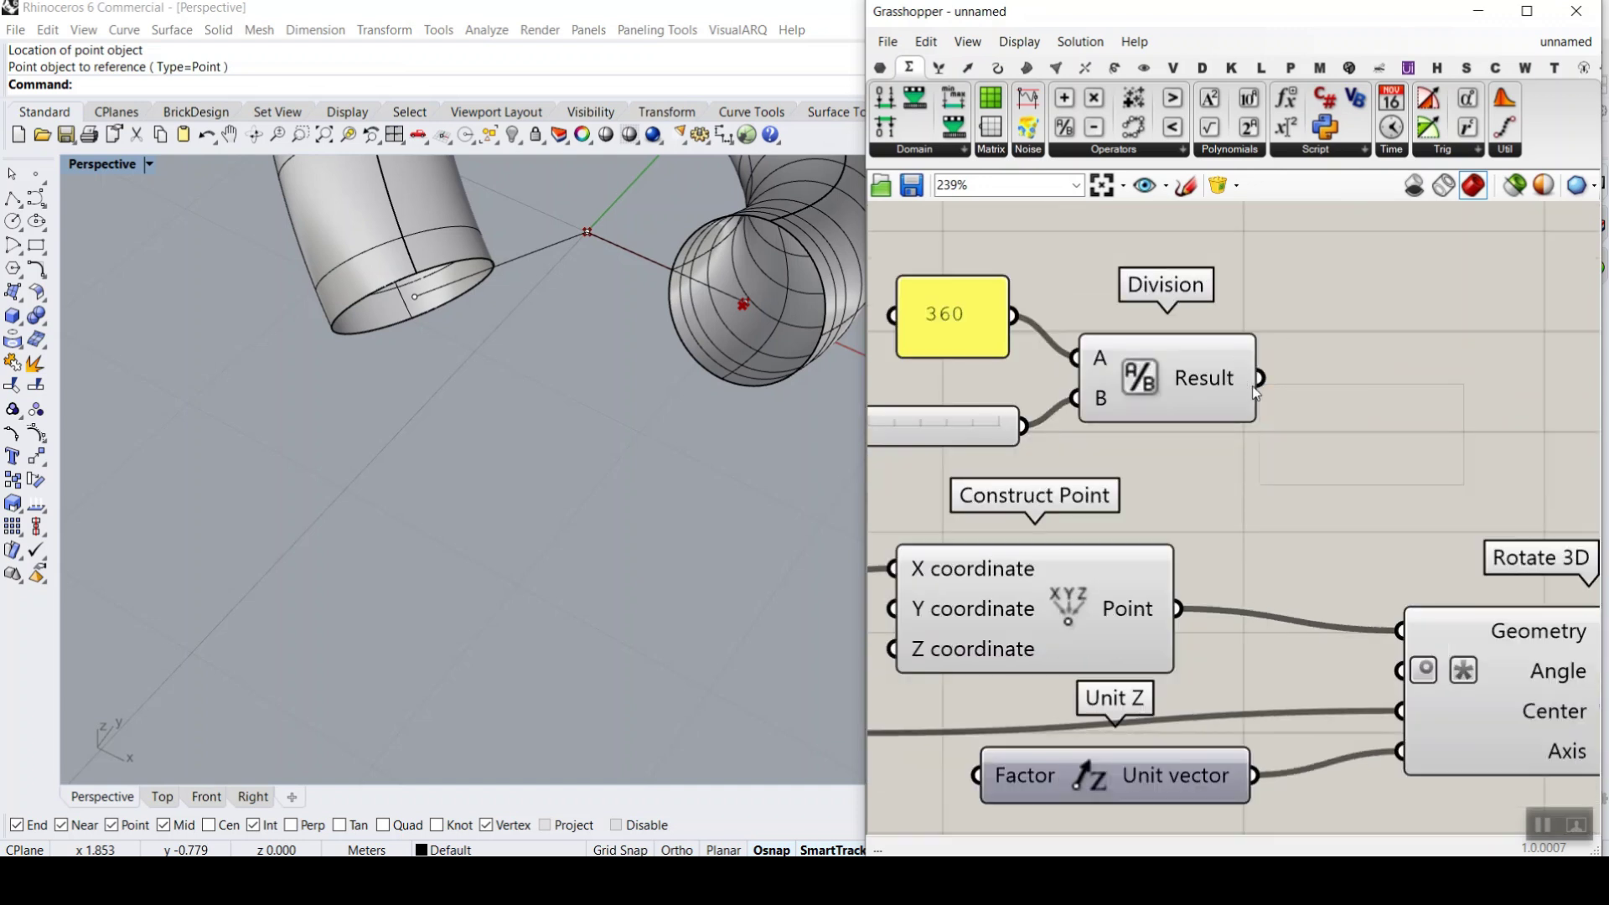
pyautogui.moveTo(1260, 378); pyautogui.dragTo(1401, 670)
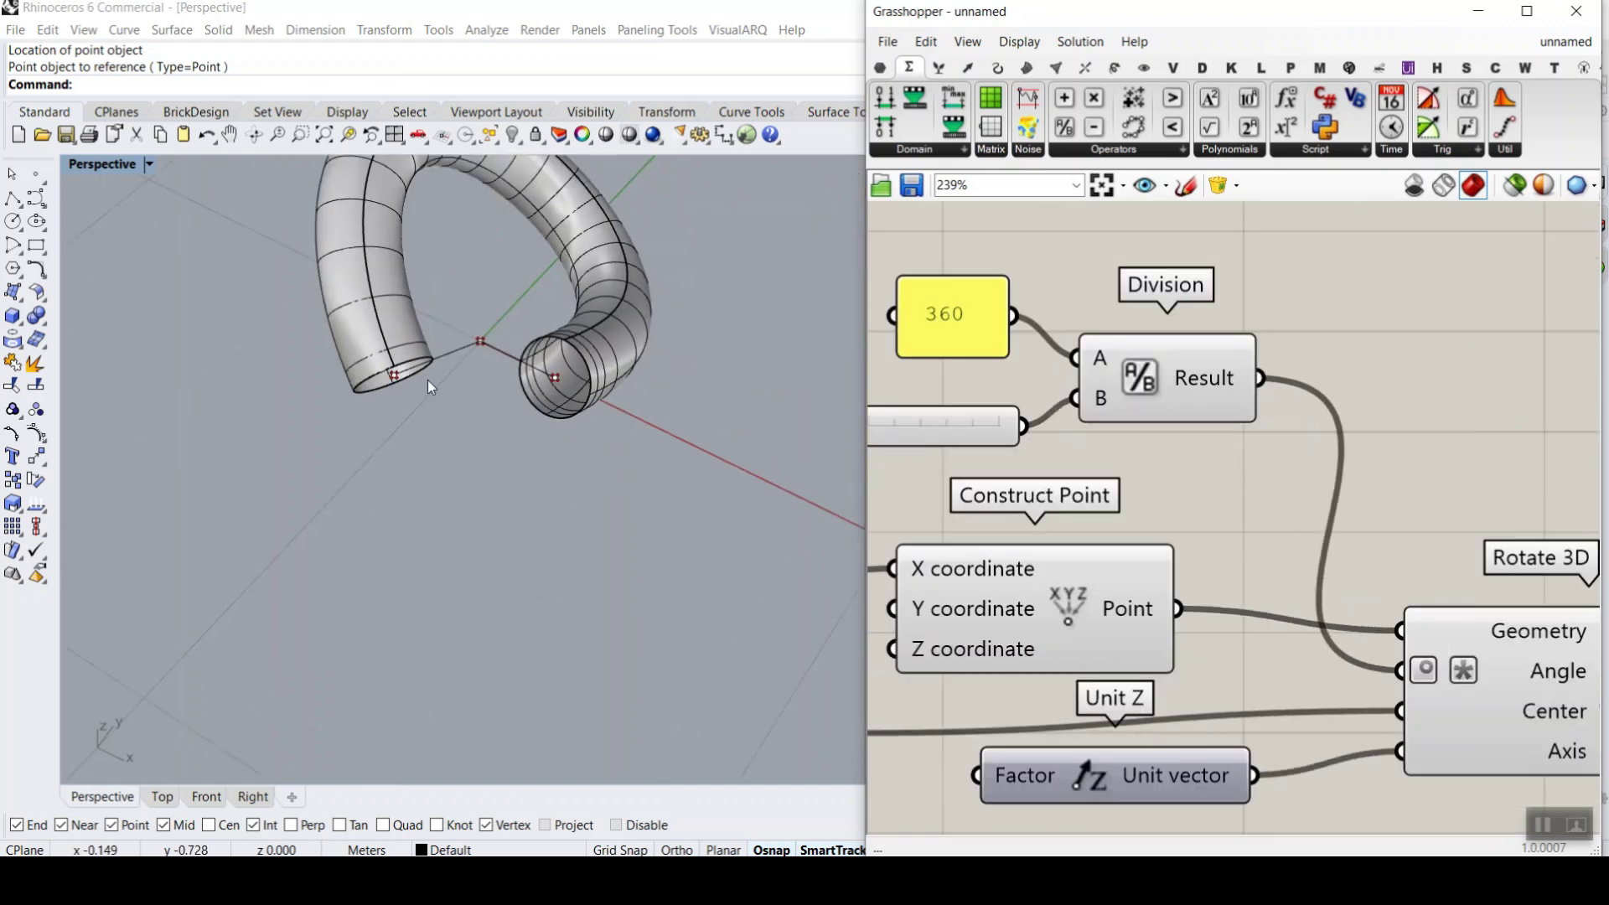
# - Examine the constructed and rotated points at the two open ends of the pipe segment from several angles
pyautogui.moveTo(427, 379); pyautogui.dragTo(482, 406, button='right')
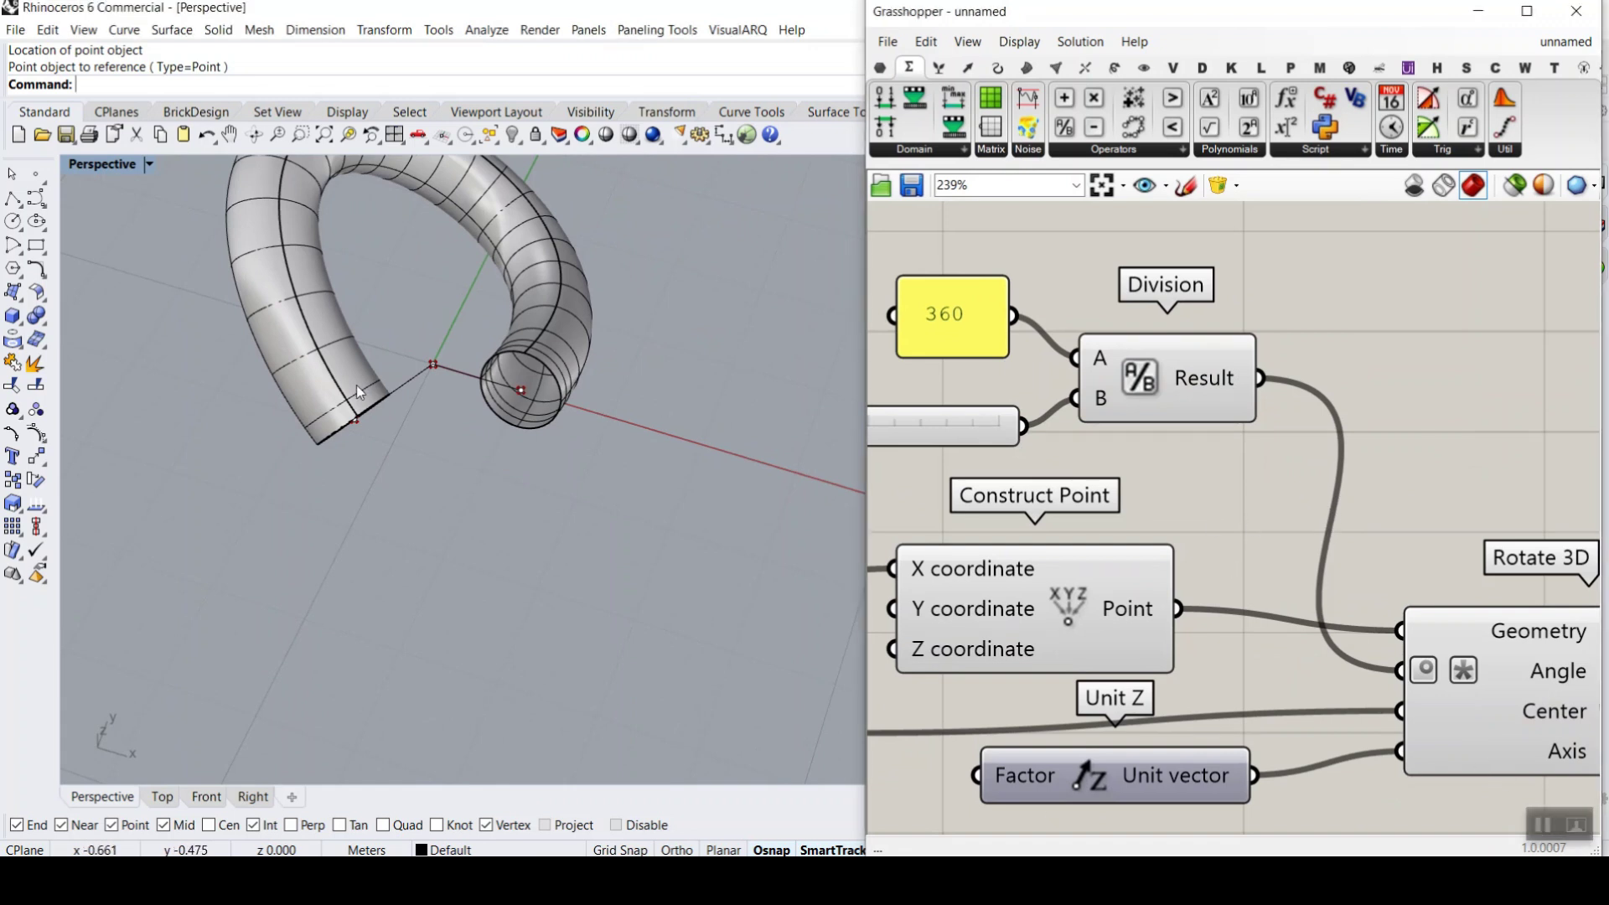
pyautogui.scroll(-4, 355, 385)
pyautogui.moveTo(355, 385); pyautogui.dragTo(428, 355, button='right')
pyautogui.scroll(5, 392, 421)
pyautogui.scroll(-6, 392, 420)
pyautogui.moveTo(392, 421); pyautogui.dragTo(456, 579, button='right')
pyautogui.scroll(5, 362, 498)
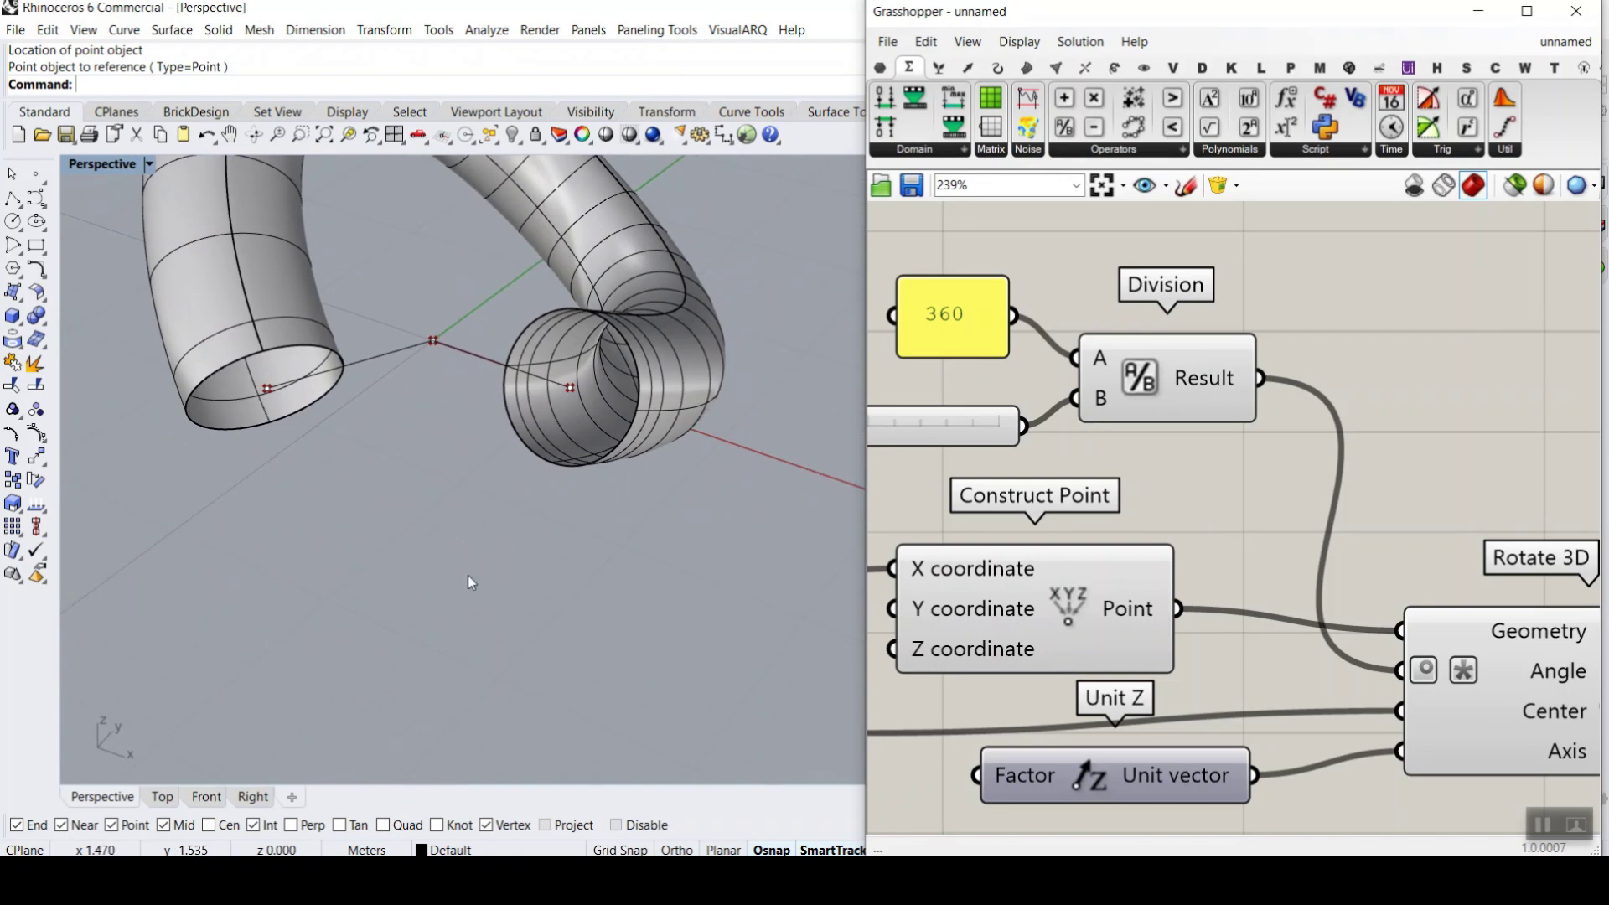
pyautogui.moveTo(509, 274)
pyautogui.mouseDown()
pyautogui.moveTo(678, 304)
pyautogui.moveTo(681, 497)
pyautogui.moveTo(490, 356)
pyautogui.moveTo(518, 277)
pyautogui.mouseUp()
pyautogui.moveTo(194, 314)
pyautogui.mouseDown()
pyautogui.moveTo(390, 291)
pyautogui.moveTo(164, 457)
pyautogui.moveTo(172, 318)
pyautogui.mouseUp()
pyautogui.moveTo(562, 387); pyautogui.dragTo(651, 379)
pyautogui.moveTo(267, 389); pyautogui.dragTo(237, 293)
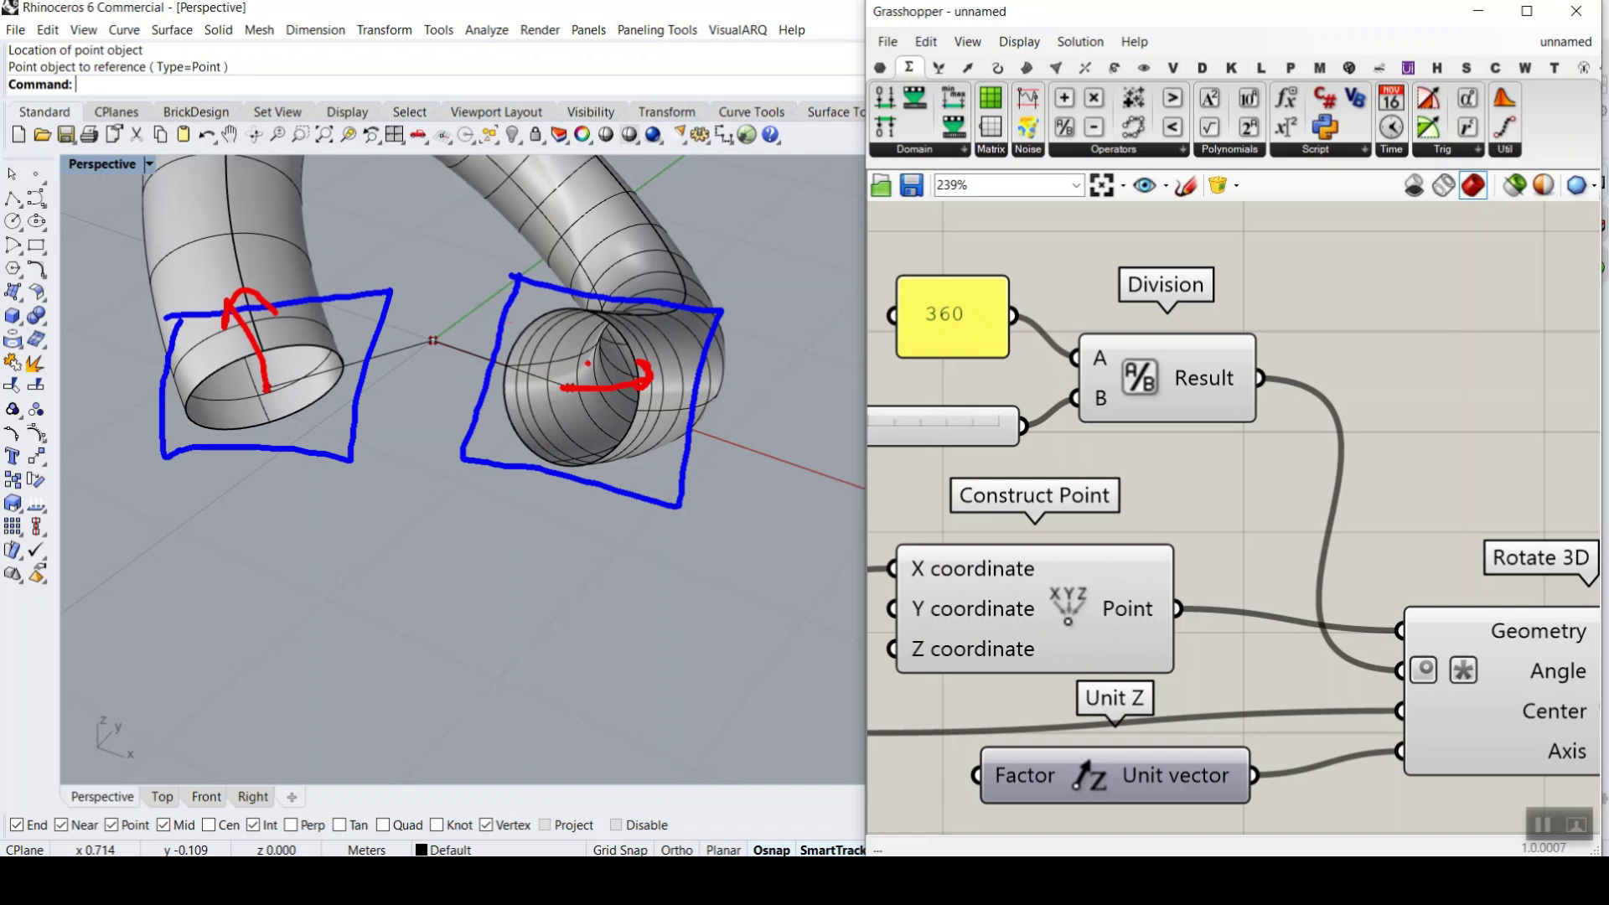
pyautogui.moveTo(578, 387); pyautogui.dragTo(610, 231)
pyautogui.moveTo(304, 101); pyautogui.dragTo(252, 364)
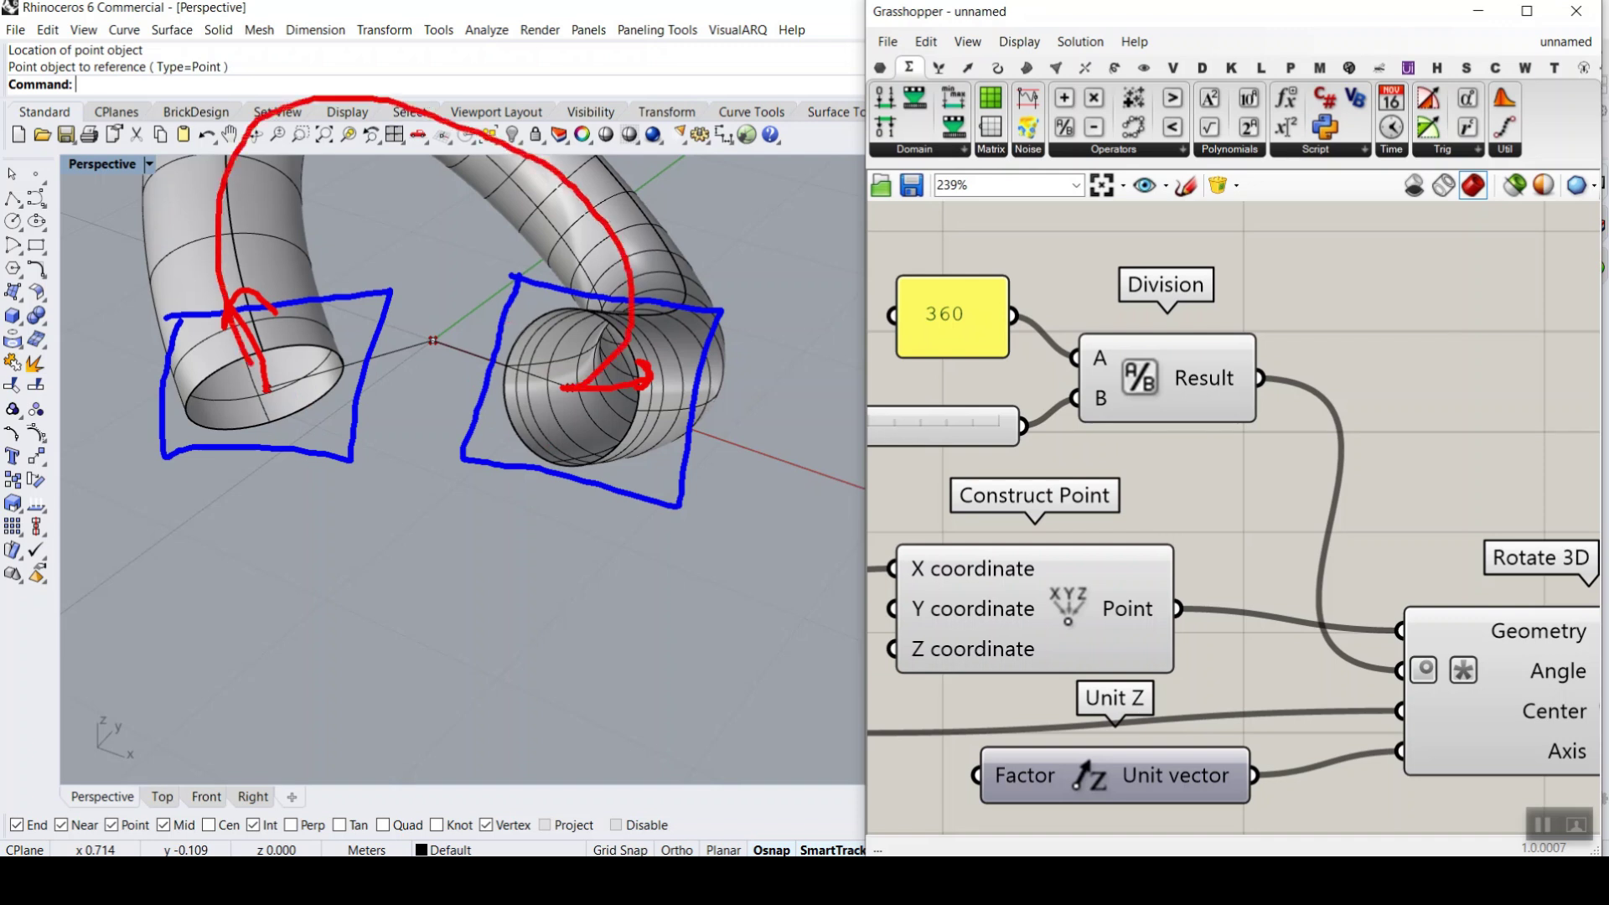
pyautogui.press('Escape')
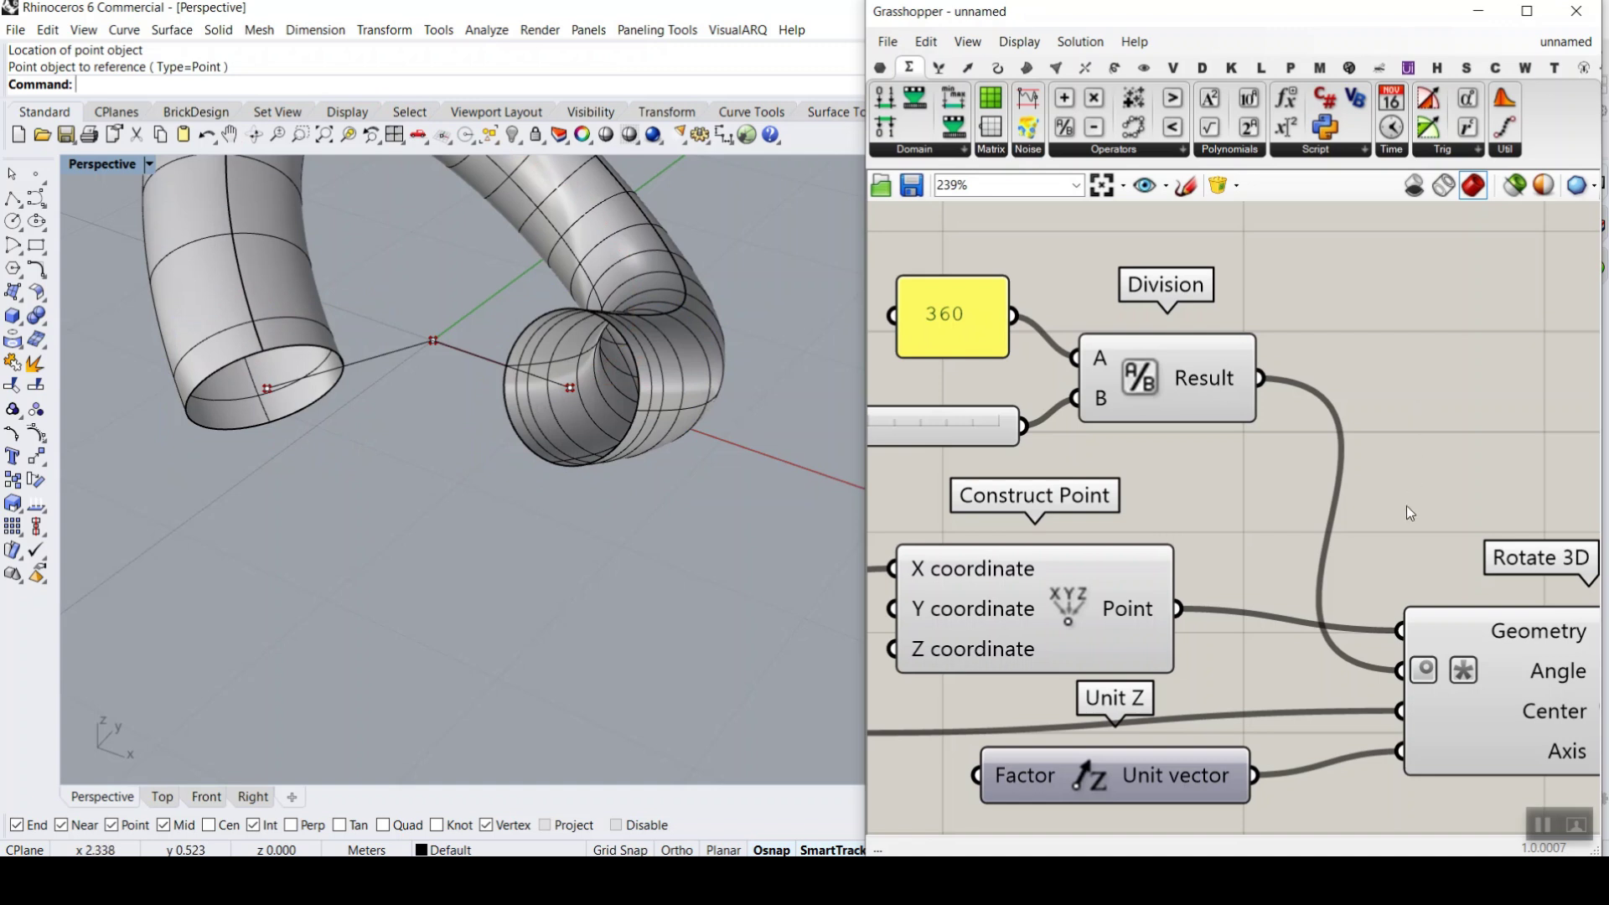
# - Add a Construct Plane component beside the Rotate 3D component
pyautogui.moveTo(1406, 505); pyautogui.dragTo(1201, 408, button='right')
pyautogui.scroll(-3, 1201, 409)
pyautogui.moveTo(511, 432); pyautogui.dragTo(481, 502, button='right')
pyautogui.scroll(2, 506, 428)
pyautogui.click(969, 69)
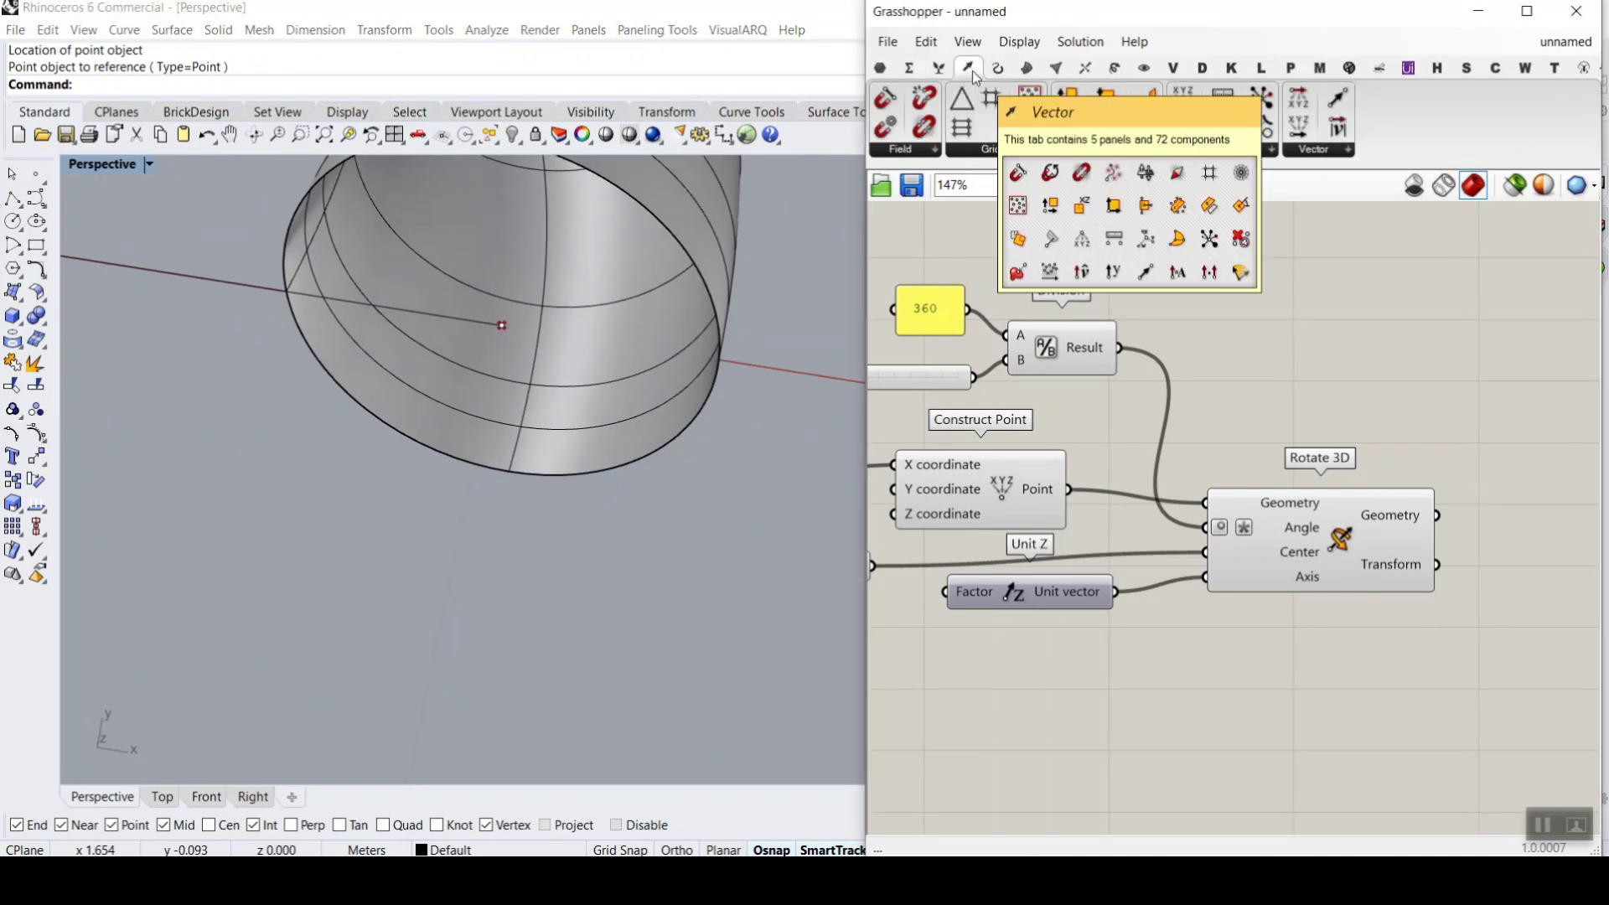
pyautogui.click(1146, 151)
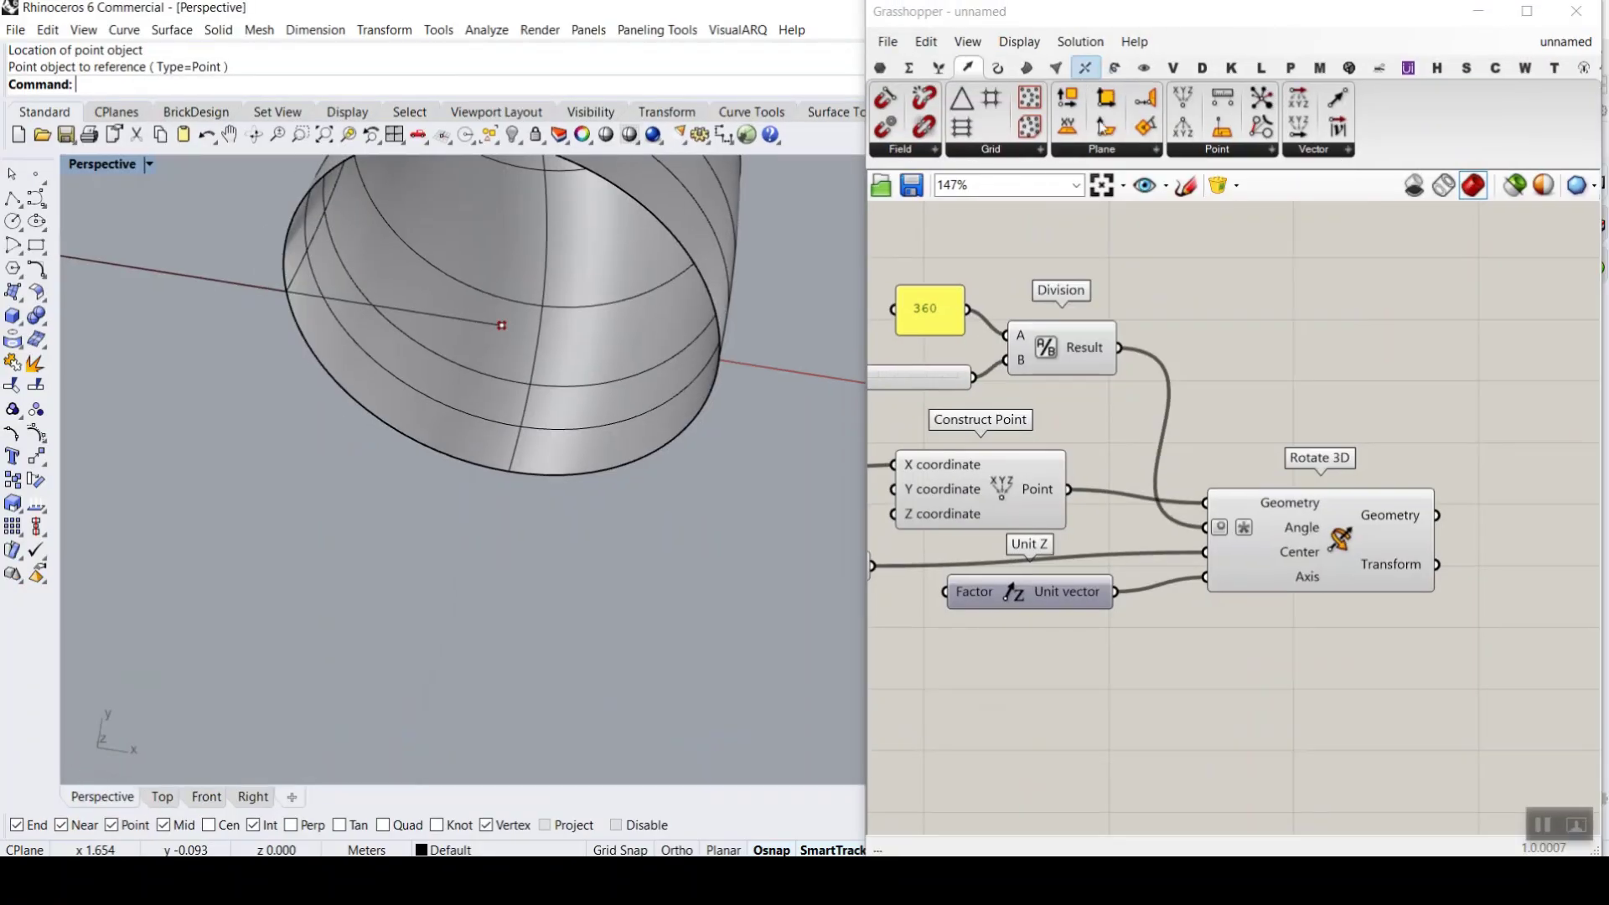
pyautogui.click(1111, 158)
pyautogui.click(1114, 255)
pyautogui.scroll(-6, 1359, 364)
pyautogui.scroll(4, 1403, 418)
pyautogui.moveTo(1328, 543); pyautogui.dragTo(1399, 391)
pyautogui.scroll(5, 1399, 390)
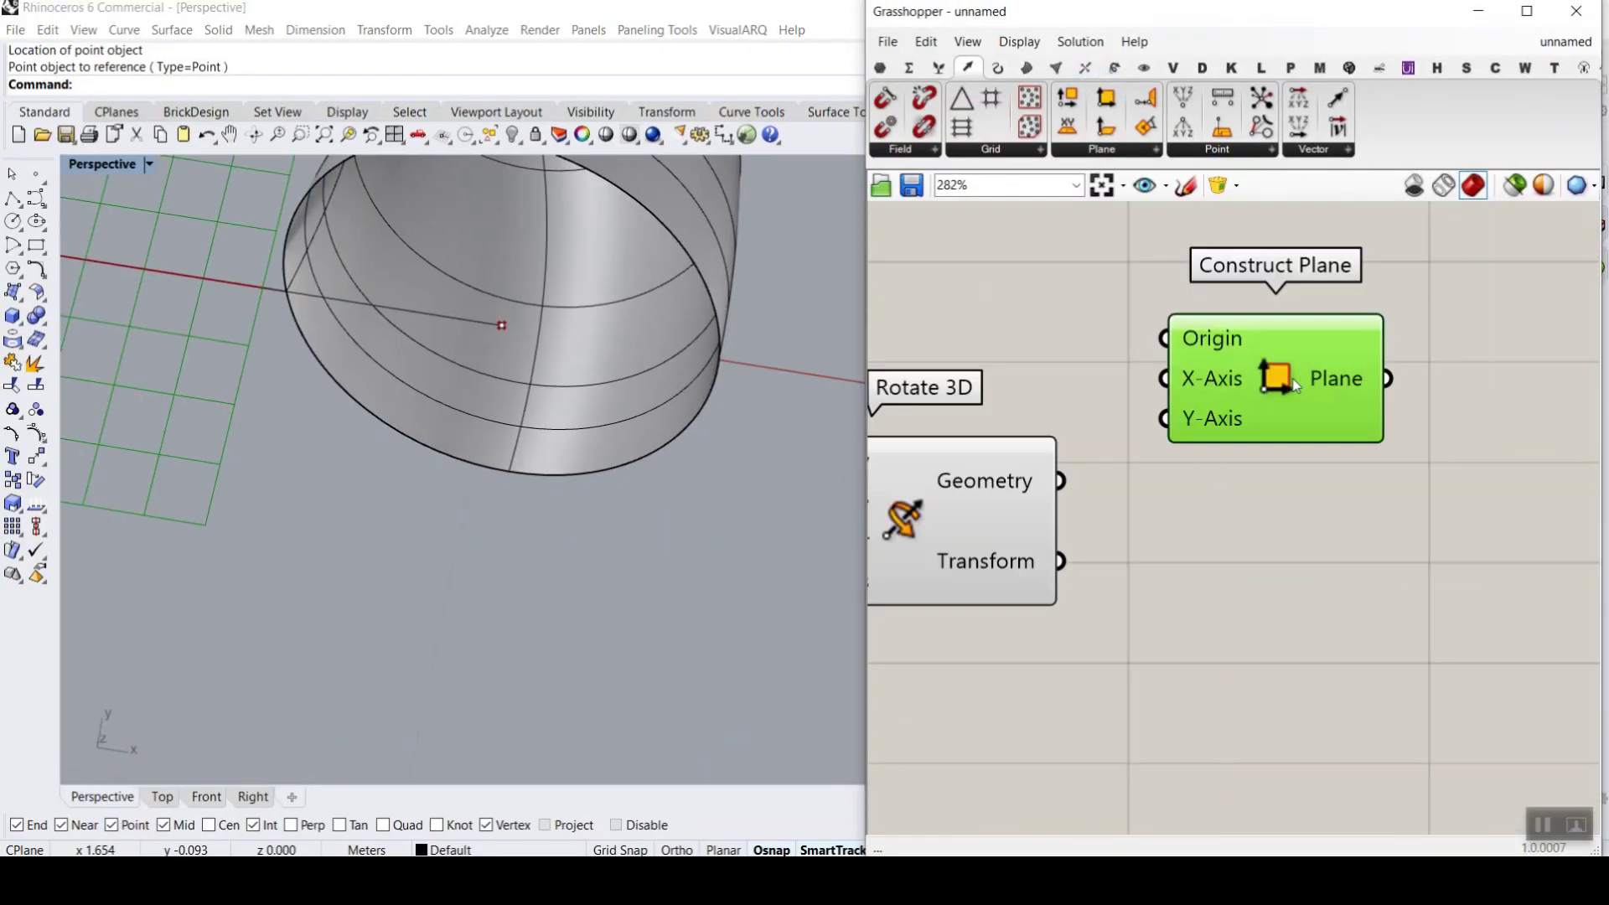
# - Connect Construct Point's Point output to Construct Plane's Origin input
pyautogui.scroll(-4, 943, 473)
pyautogui.moveTo(1391, 419); pyautogui.dragTo(1258, 394)
pyautogui.scroll(3, 1008, 453)
pyautogui.click(1004, 444)
pyautogui.moveTo(1070, 441); pyautogui.dragTo(1449, 308)
pyautogui.moveTo(1327, 355); pyautogui.dragTo(1113, 345, button='right')
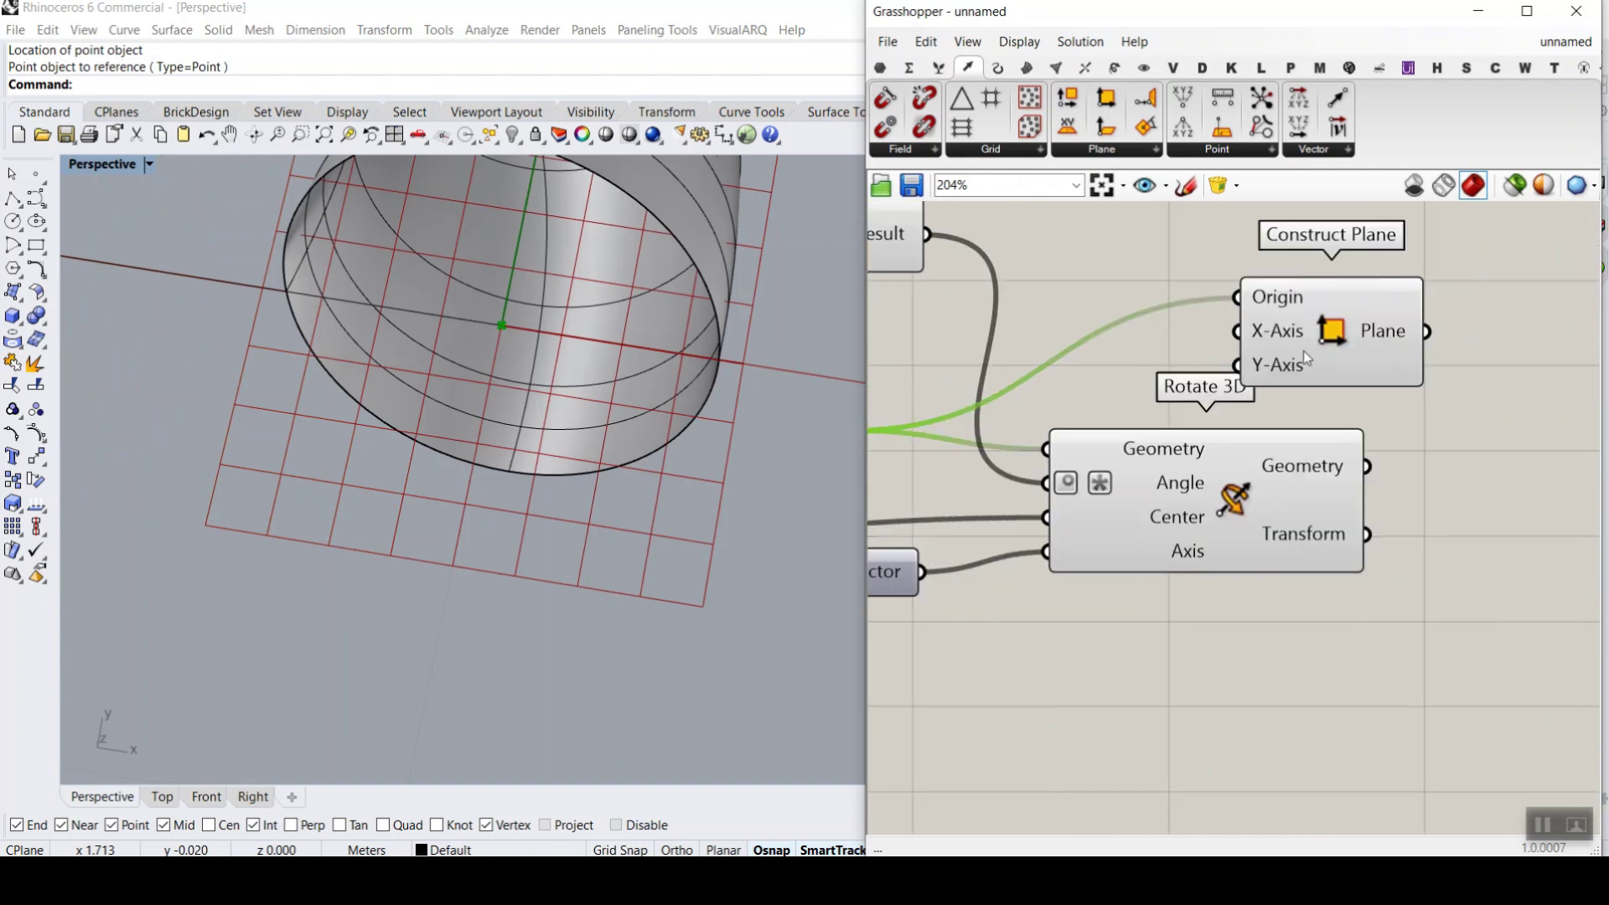
# - Move Construct Plane away from Rotate 3D, add a Unit X vector and connect it to Construct Plane's X-Axis input
pyautogui.moveTo(1303, 352); pyautogui.dragTo(1401, 349)
pyautogui.scroll(-6, 575, 435)
pyautogui.moveTo(575, 435); pyautogui.dragTo(645, 434, button='right')
pyautogui.moveTo(1295, 398); pyautogui.dragTo(1153, 462, button='right')
pyautogui.moveTo(1305, 379); pyautogui.dragTo(1573, 342)
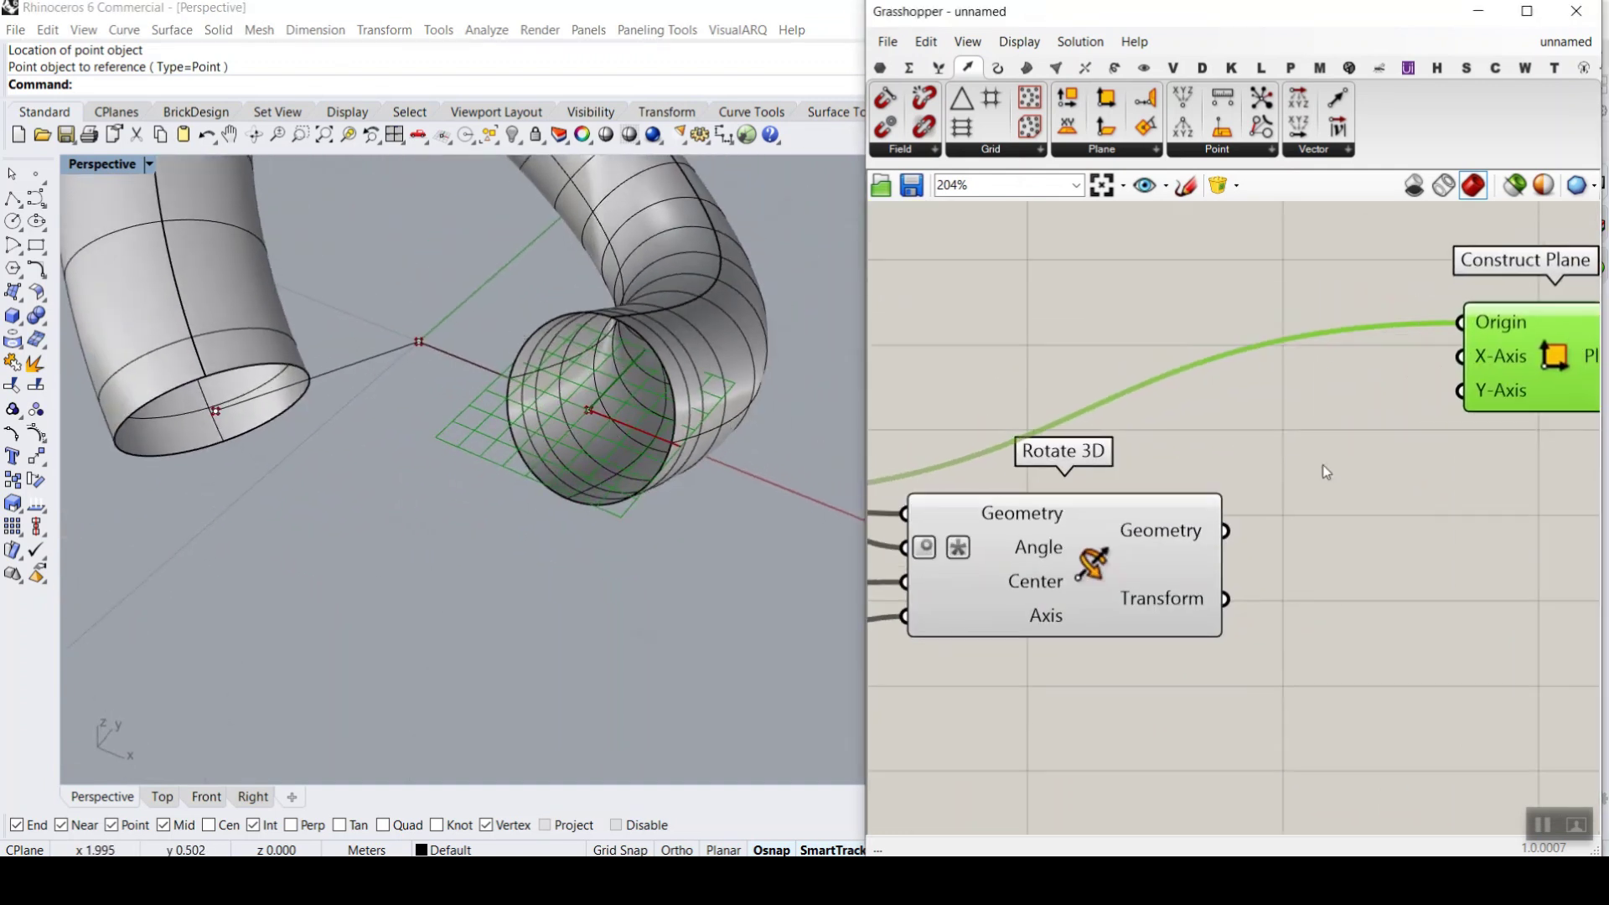
pyautogui.doubleClick(1294, 459)
pyautogui.write('x')
pyautogui.click(1307, 382)
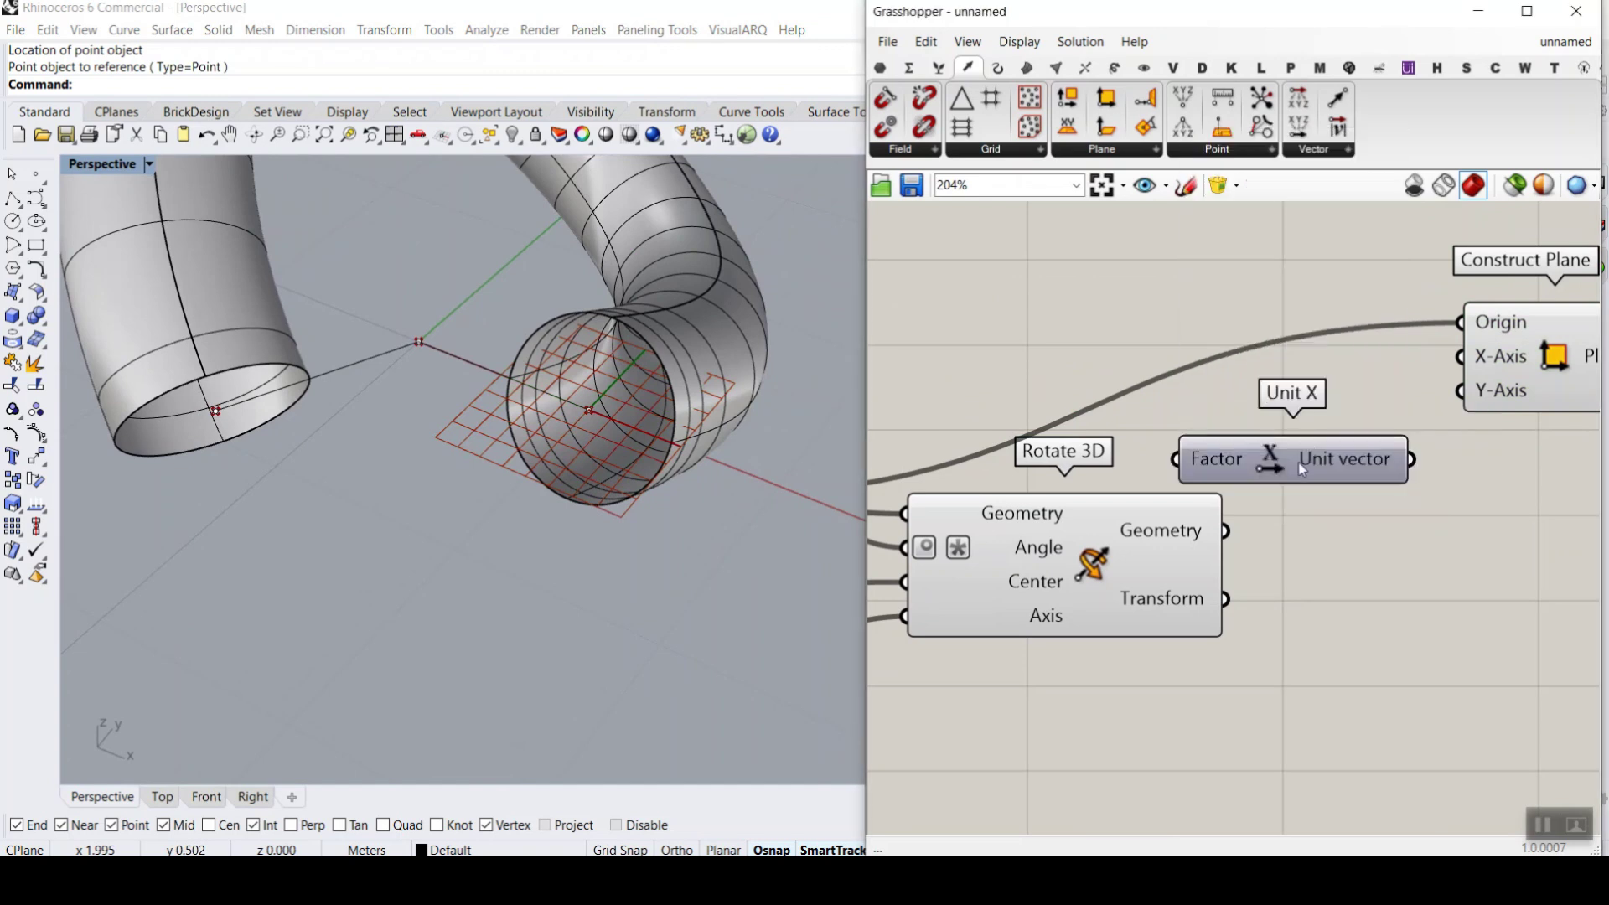
pyautogui.moveTo(1302, 467); pyautogui.dragTo(1240, 379)
pyautogui.moveTo(1407, 379); pyautogui.dragTo(1153, 345, button='right')
# - Add a Unit Z vector, connect it to Construct Plane's Y-Axis input and check the plane's orientation at the pipe end
pyautogui.scroll(-3, 1153, 344)
pyautogui.moveTo(602, 399); pyautogui.dragTo(674, 420, button='right')
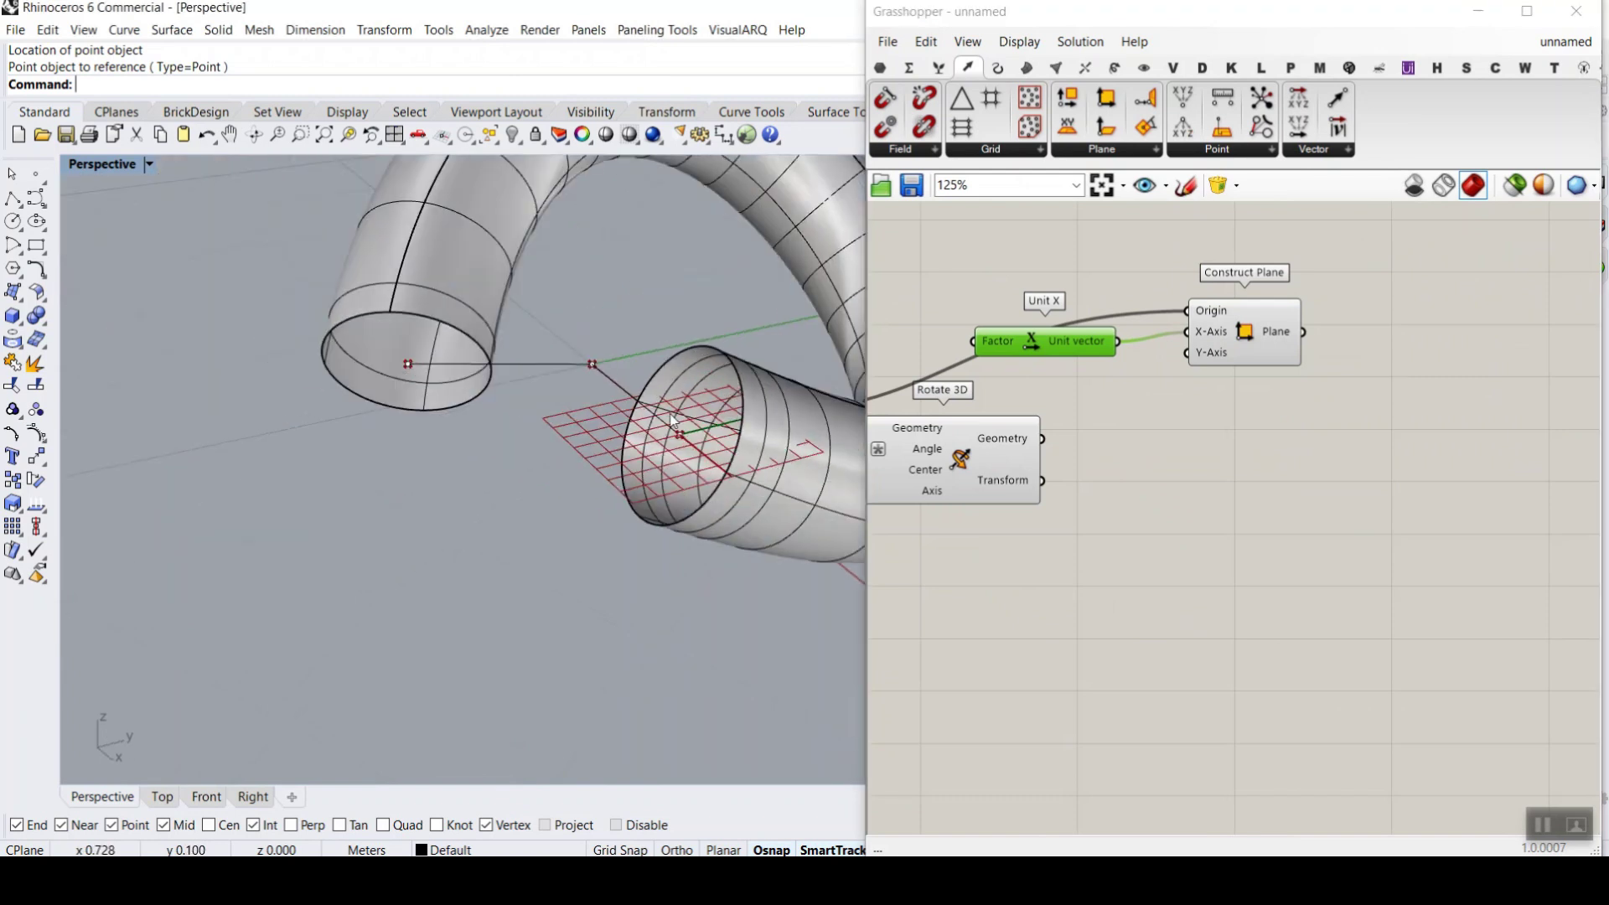
pyautogui.scroll(3, 674, 421)
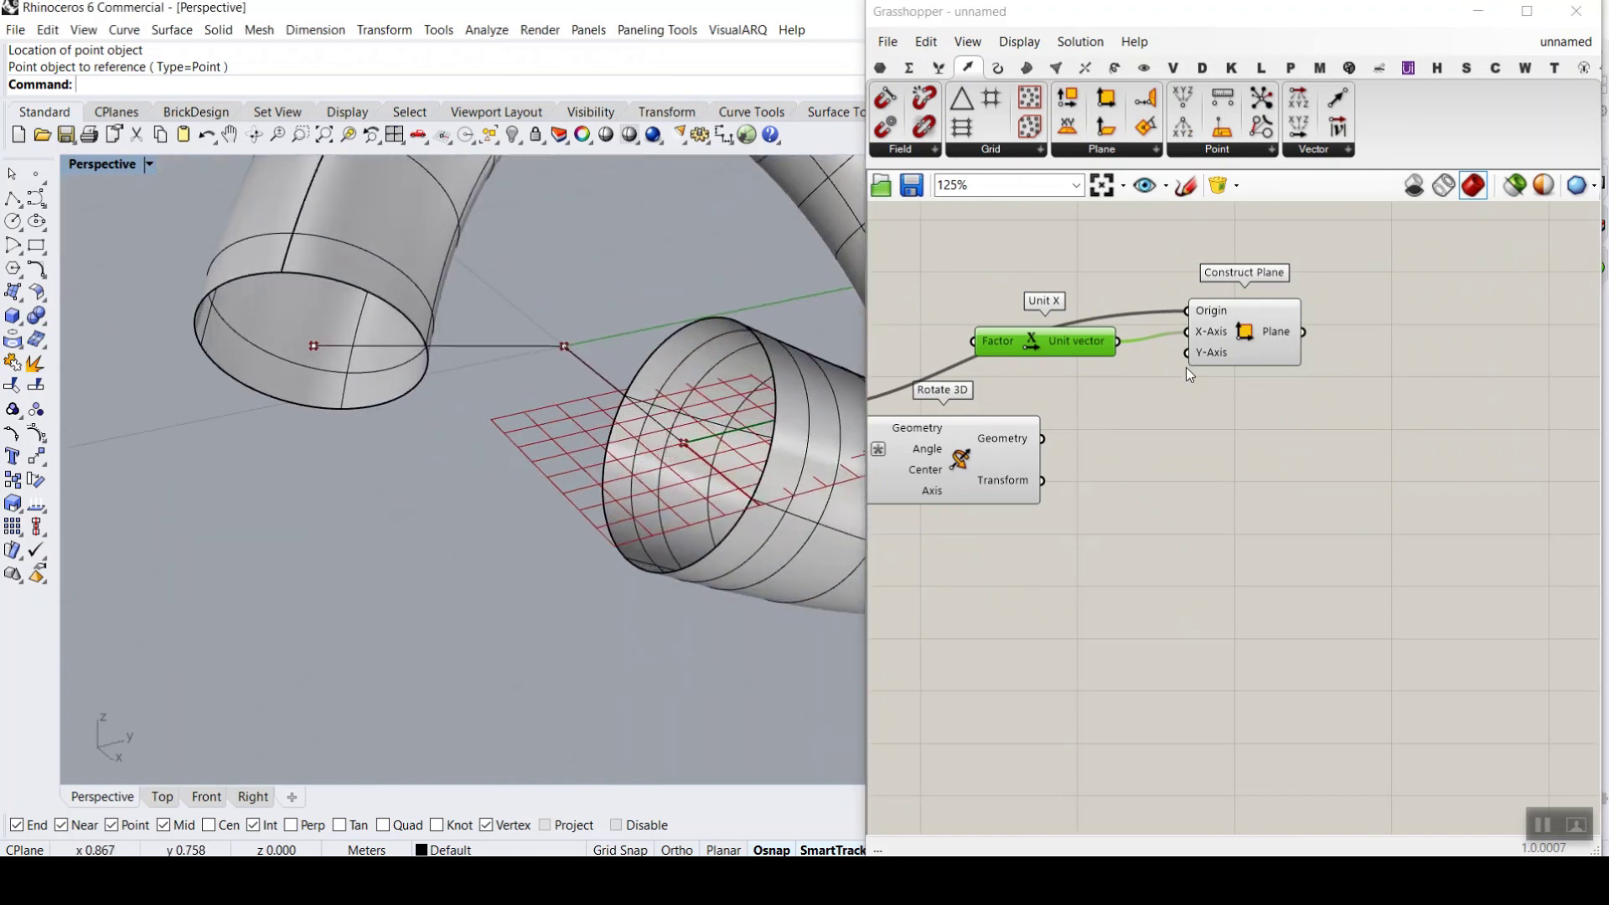
pyautogui.scroll(4, 1083, 353)
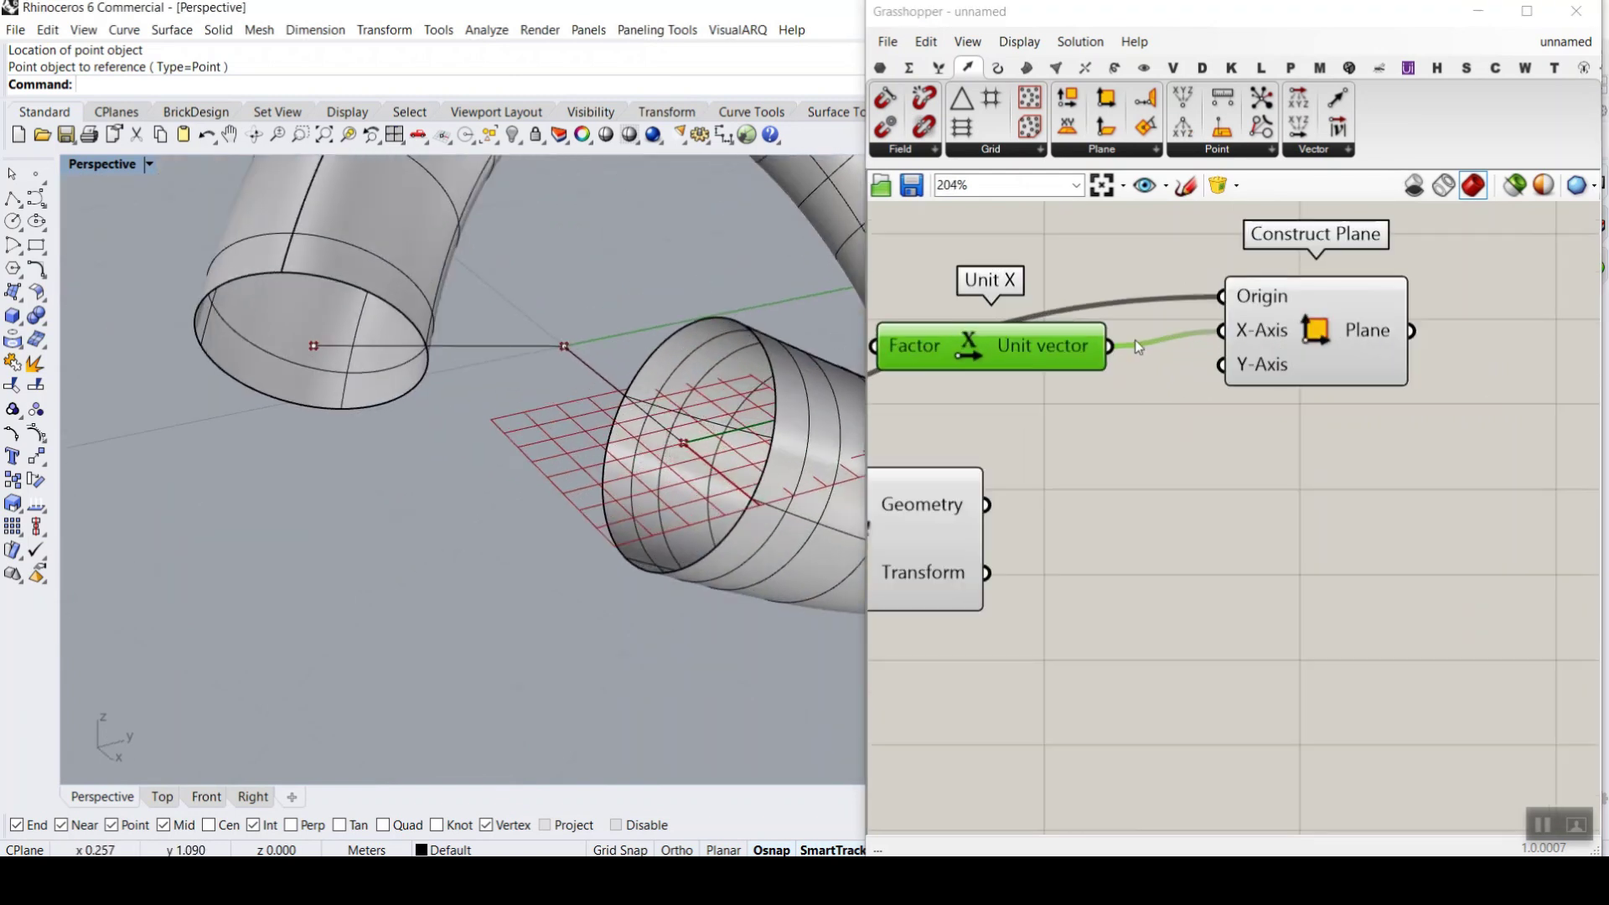
pyautogui.doubleClick(1053, 420)
pyautogui.write('unit z')
pyautogui.press('Return')
pyautogui.moveTo(1060, 419); pyautogui.dragTo(987, 401)
pyautogui.moveTo(1097, 401); pyautogui.dragTo(1221, 364)
pyautogui.click(1307, 353)
pyautogui.moveTo(670, 388); pyautogui.dragTo(589, 459, button='right')
pyautogui.scroll(-4, 526, 345)
pyautogui.scroll(5, 588, 462)
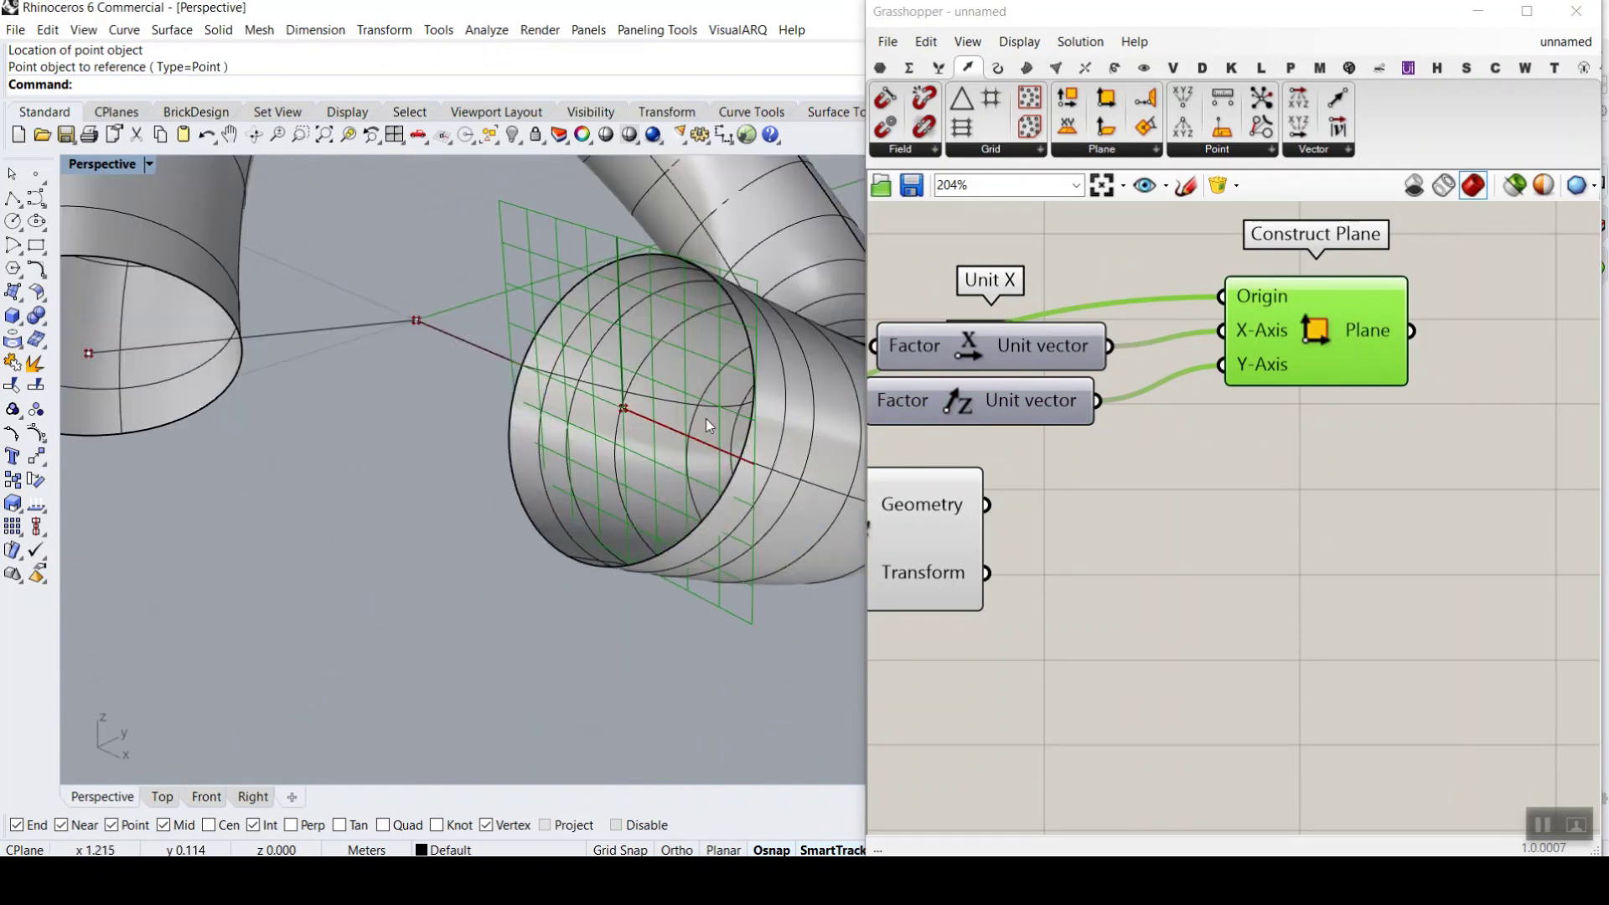
# - Add a second Rotate 3D component after Construct Plane and feed the plane into its Geometry input
pyautogui.moveTo(1398, 405); pyautogui.dragTo(1180, 511, button='right')
pyautogui.click(1300, 530)
pyautogui.doubleClick(1301, 529)
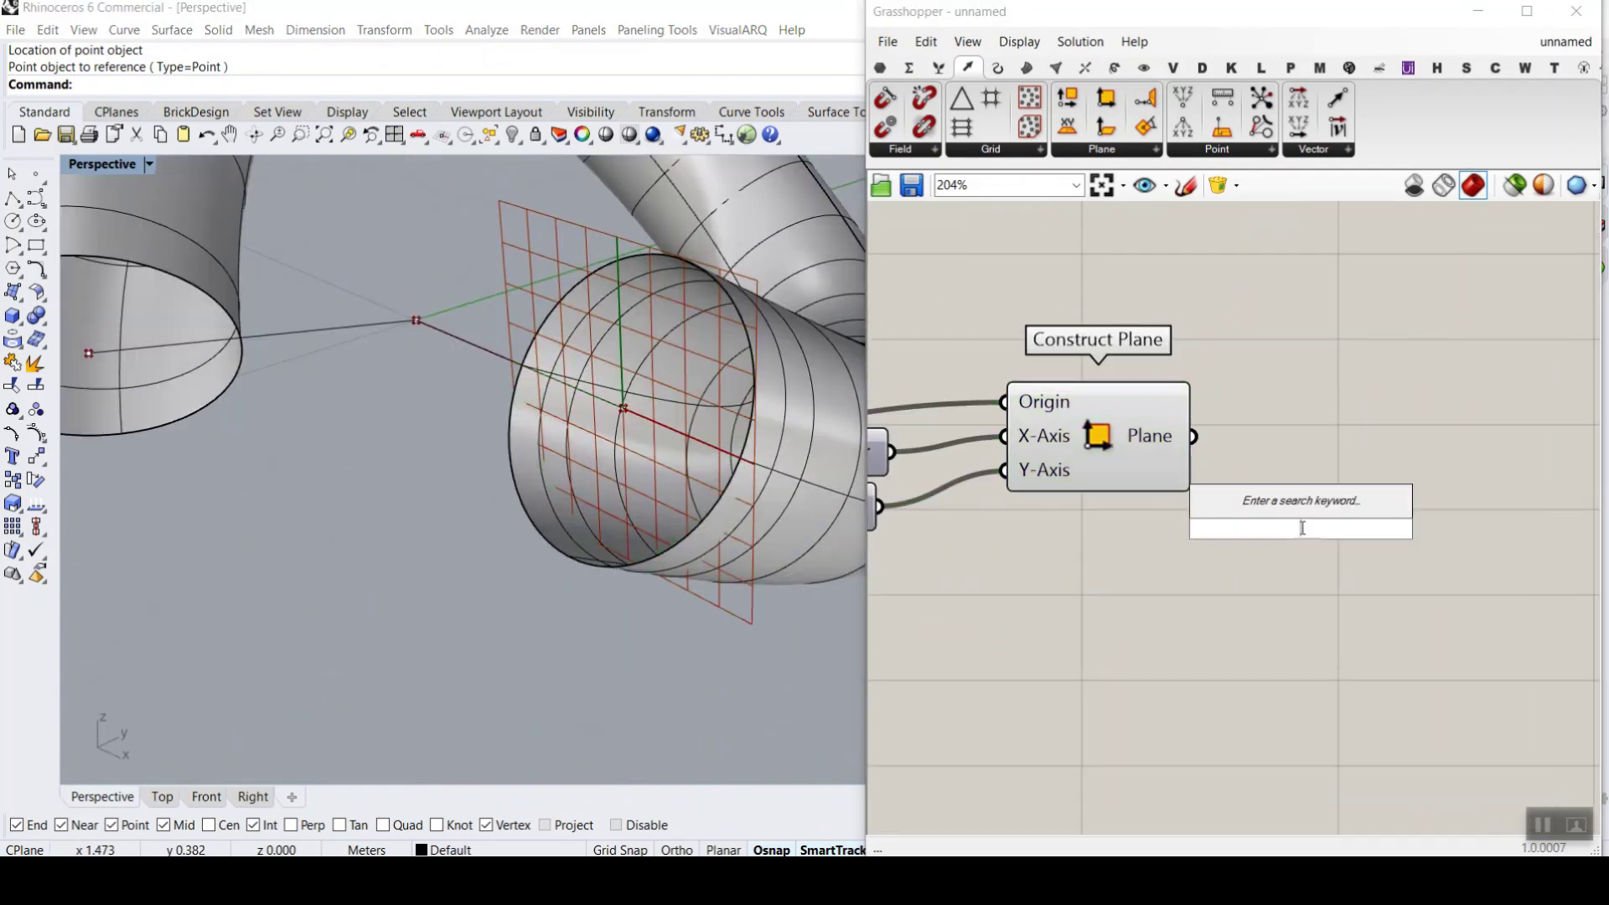
pyautogui.write('rot')
pyautogui.click(1280, 479)
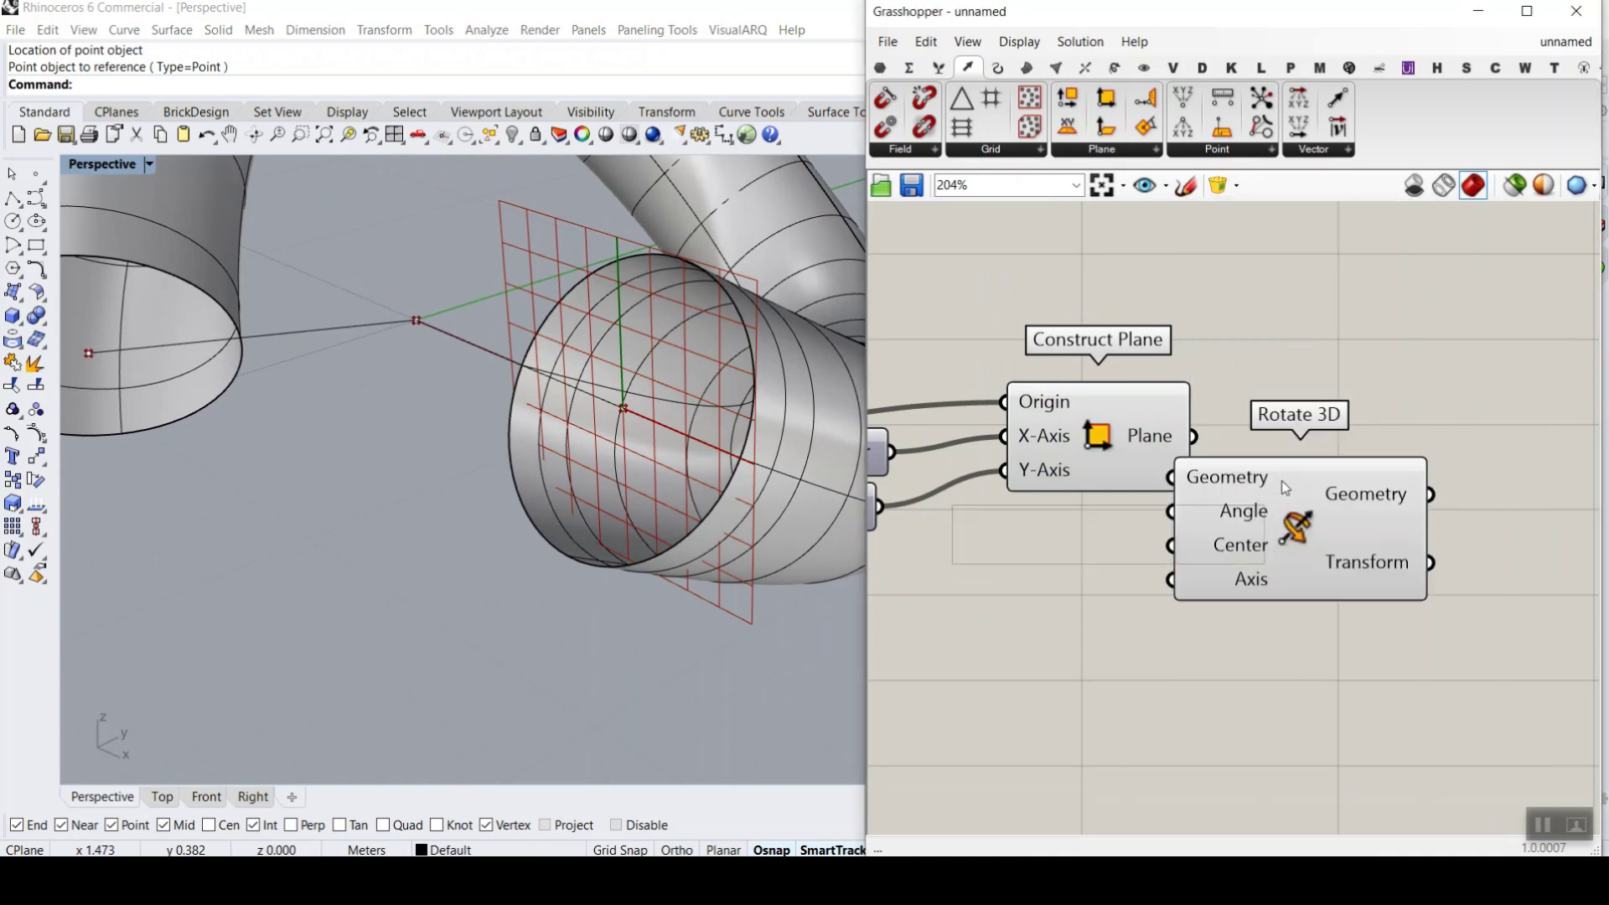
pyautogui.moveTo(1280, 480); pyautogui.dragTo(1378, 488)
pyautogui.moveTo(1192, 437); pyautogui.dragTo(1266, 426)
pyautogui.moveTo(1374, 486); pyautogui.dragTo(1439, 525)
# - Connect Construct Point's output to the second Rotate 3D's Center input and move the 2-Count and distance sliders up
pyautogui.click(1081, 446)
pyautogui.moveTo(1044, 510); pyautogui.dragTo(1354, 512, button='right')
pyautogui.scroll(-2, 1354, 512)
pyautogui.moveTo(930, 553); pyautogui.dragTo(1074, 509, button='right')
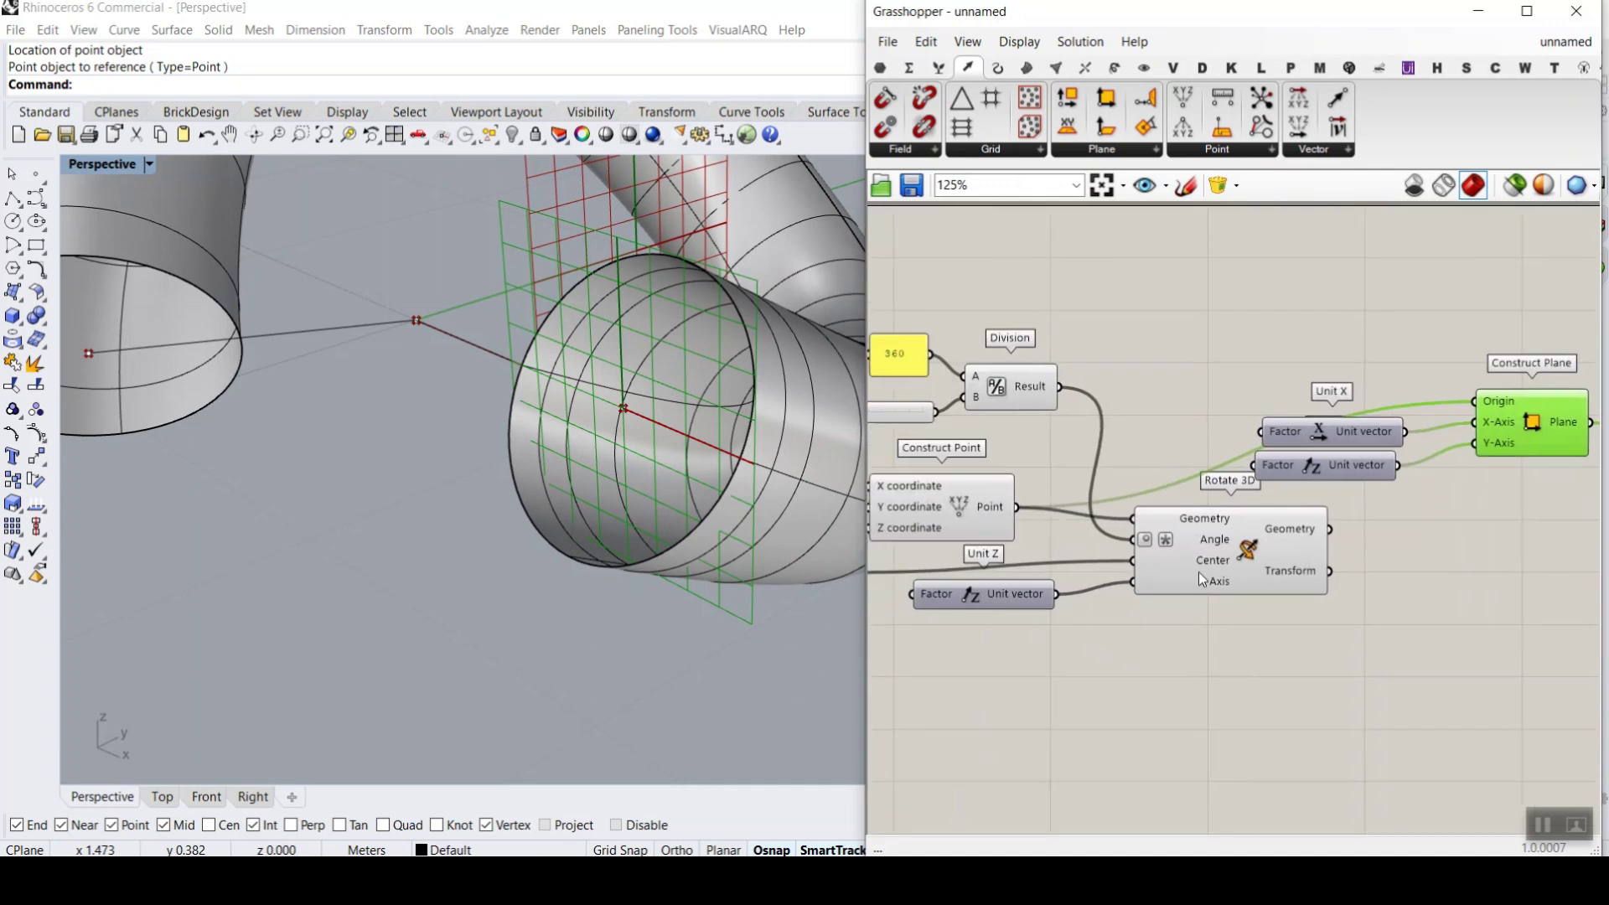
pyautogui.moveTo(1374, 640); pyautogui.dragTo(1195, 610)
pyautogui.moveTo(933, 503); pyautogui.dragTo(1149, 538, button='right')
pyautogui.moveTo(1147, 523); pyautogui.dragTo(1158, 480)
pyautogui.moveTo(1004, 526); pyautogui.dragTo(1007, 486)
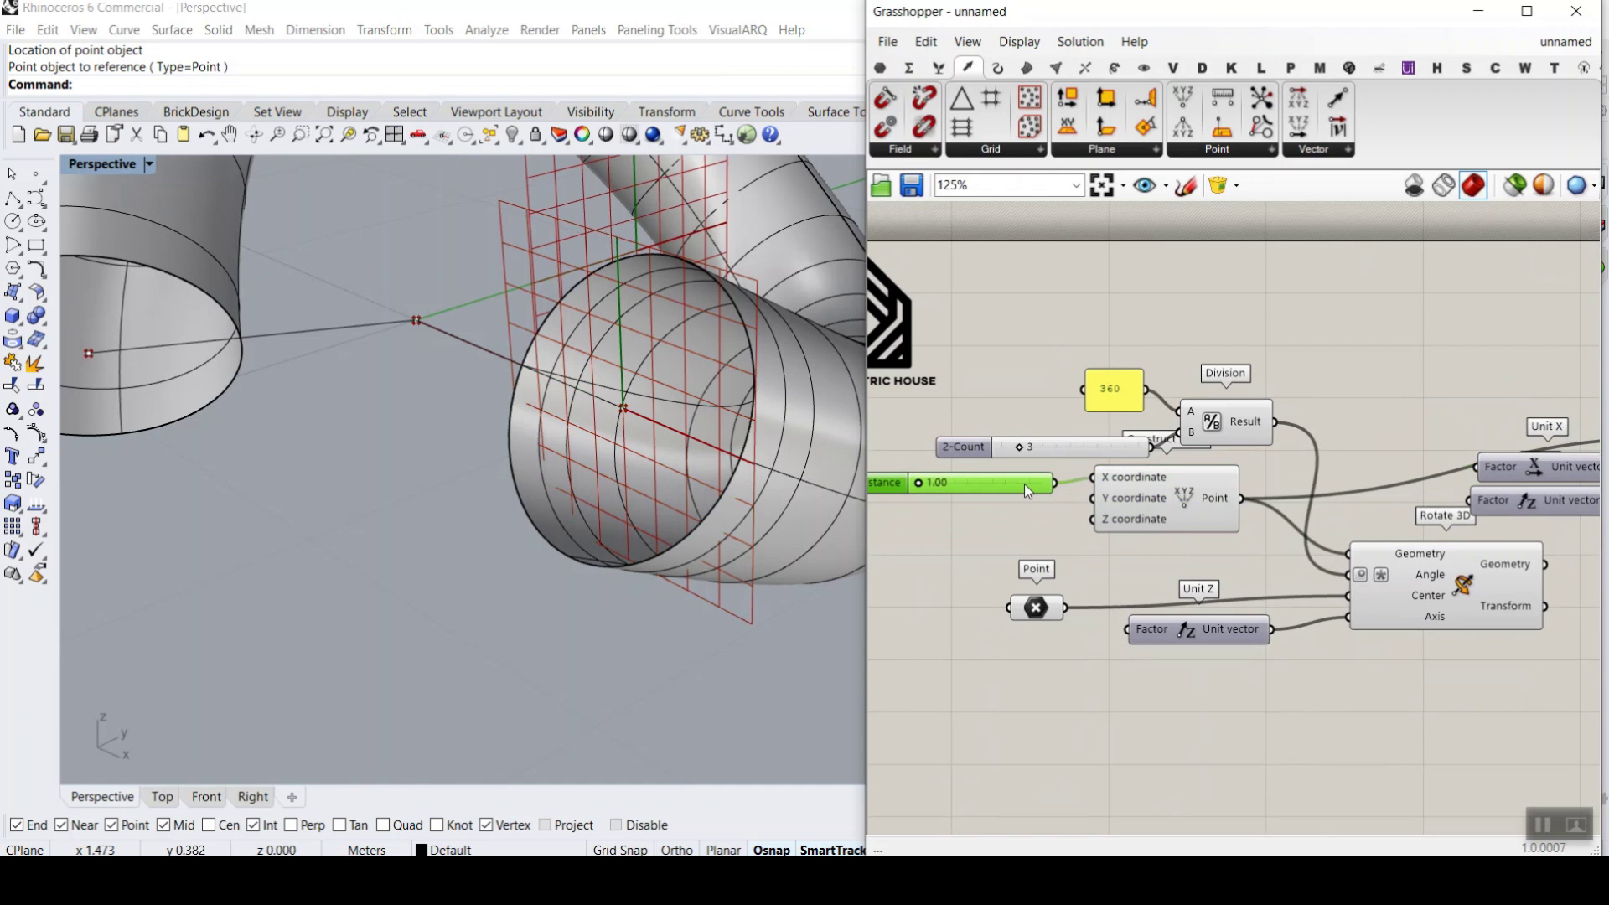
# - Connect the Unit X vector to the second Rotate 3D's Axis input
pyautogui.moveTo(1350, 515); pyautogui.dragTo(1188, 518, button='right')
pyautogui.scroll(-3, 1087, 504)
pyautogui.moveTo(1081, 503); pyautogui.dragTo(1468, 505)
pyautogui.scroll(3, 1493, 526)
pyautogui.moveTo(699, 431); pyautogui.dragTo(665, 437, button='right')
pyautogui.moveTo(635, 419); pyautogui.dragTo(776, 478)
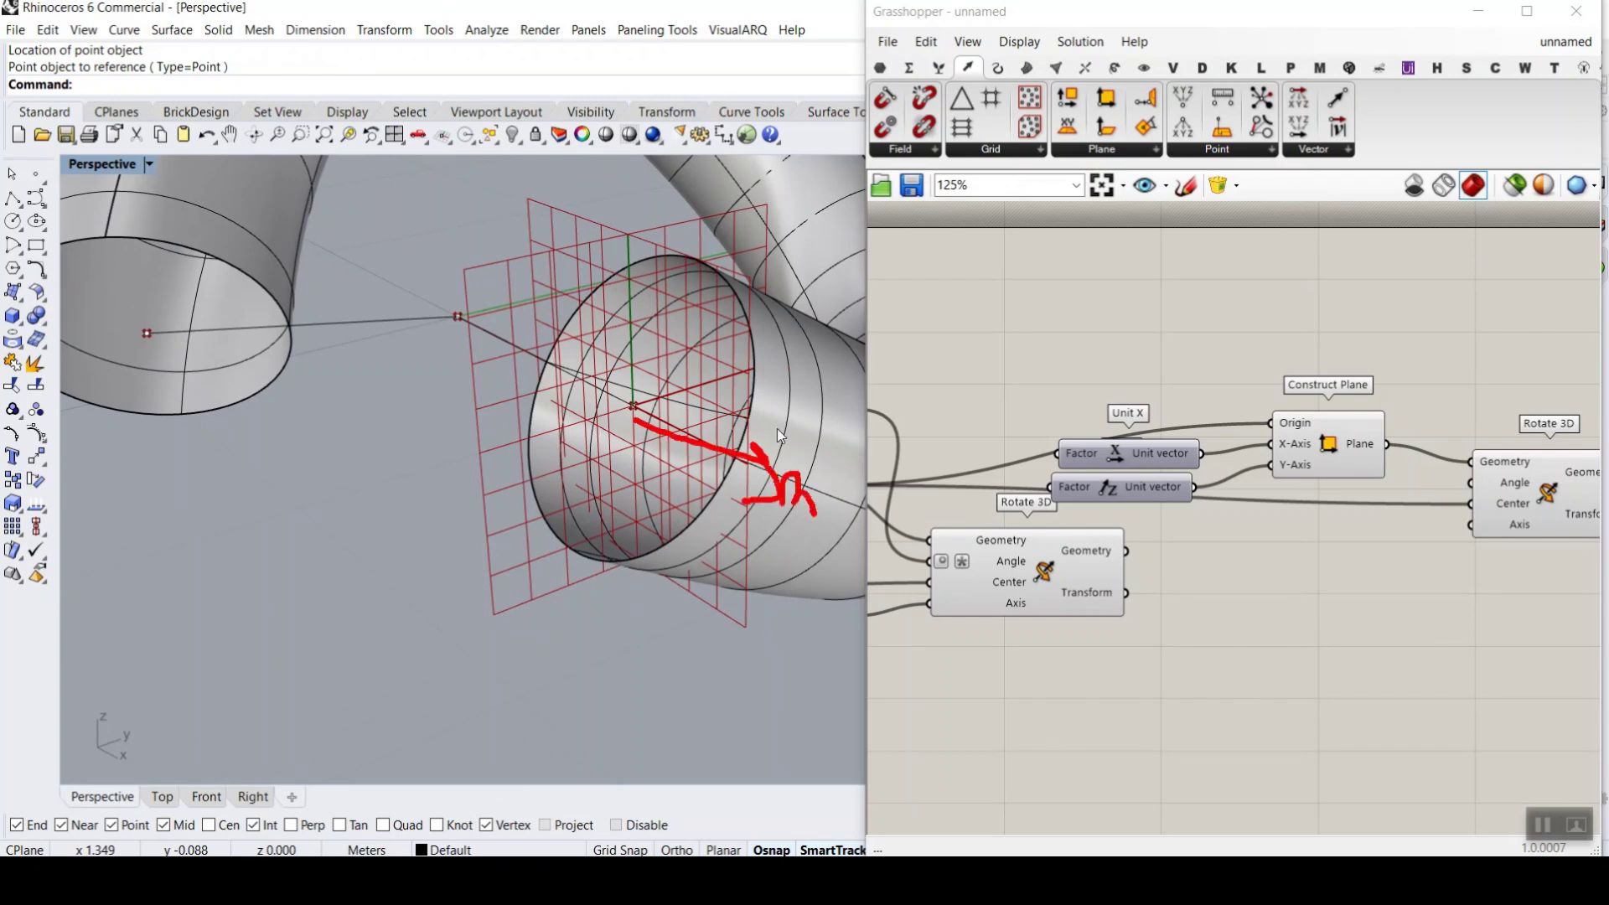
pyautogui.moveTo(1194, 486); pyautogui.dragTo(1471, 526)
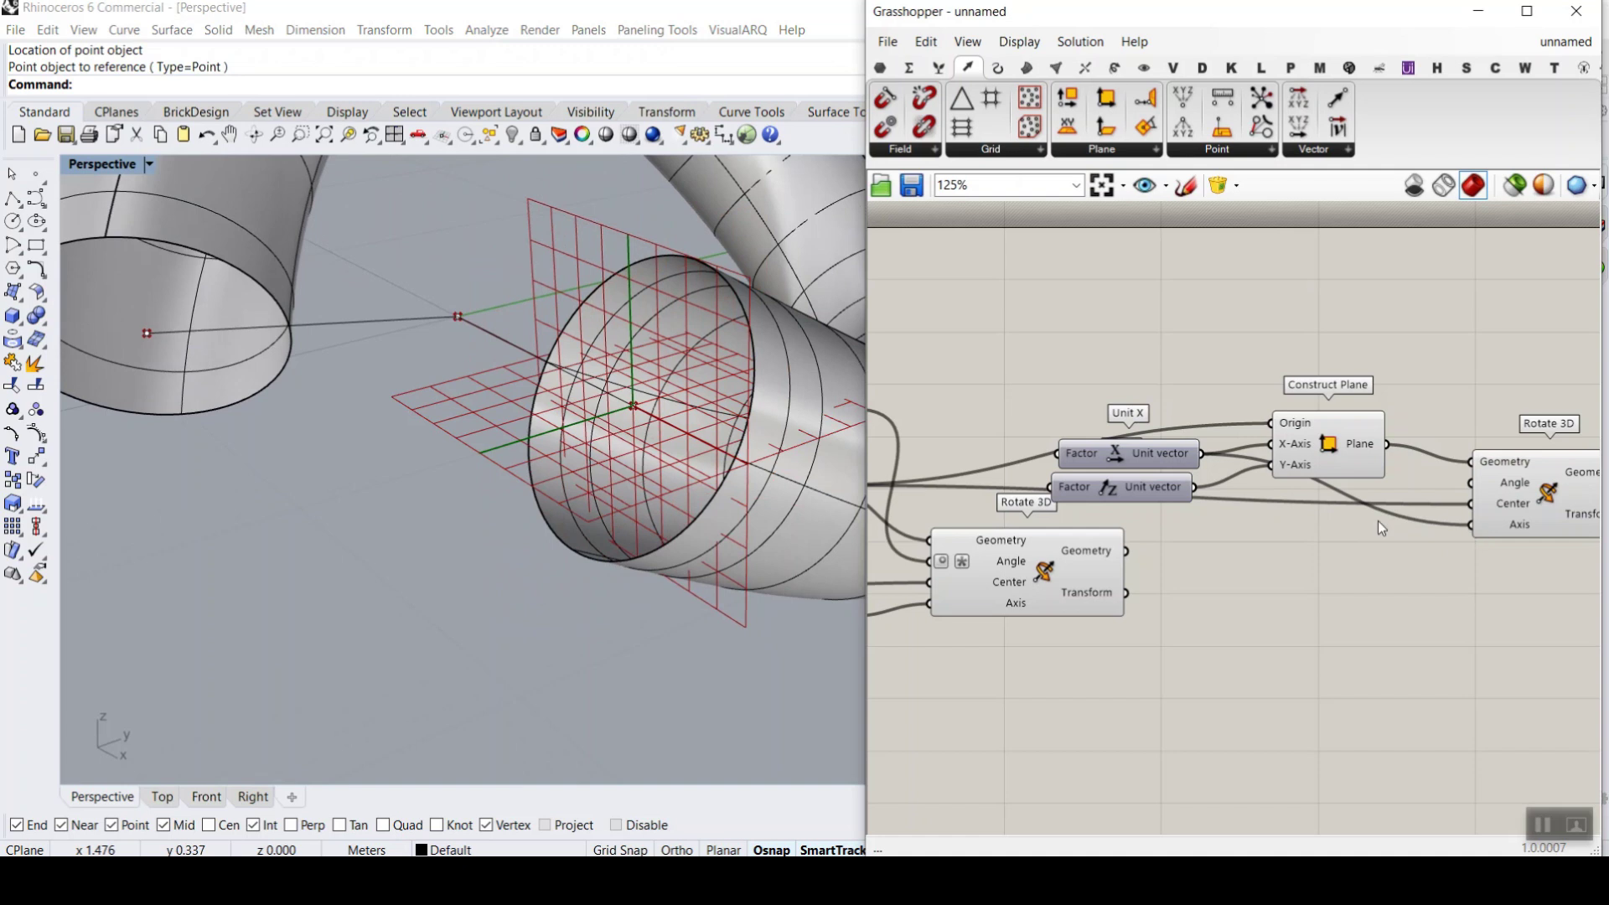
# - Set the second Rotate 3D's Angle input to degrees and turn off Construct Plane's preview
pyautogui.scroll(5, 1506, 484)
pyautogui.rightClick(1509, 483)
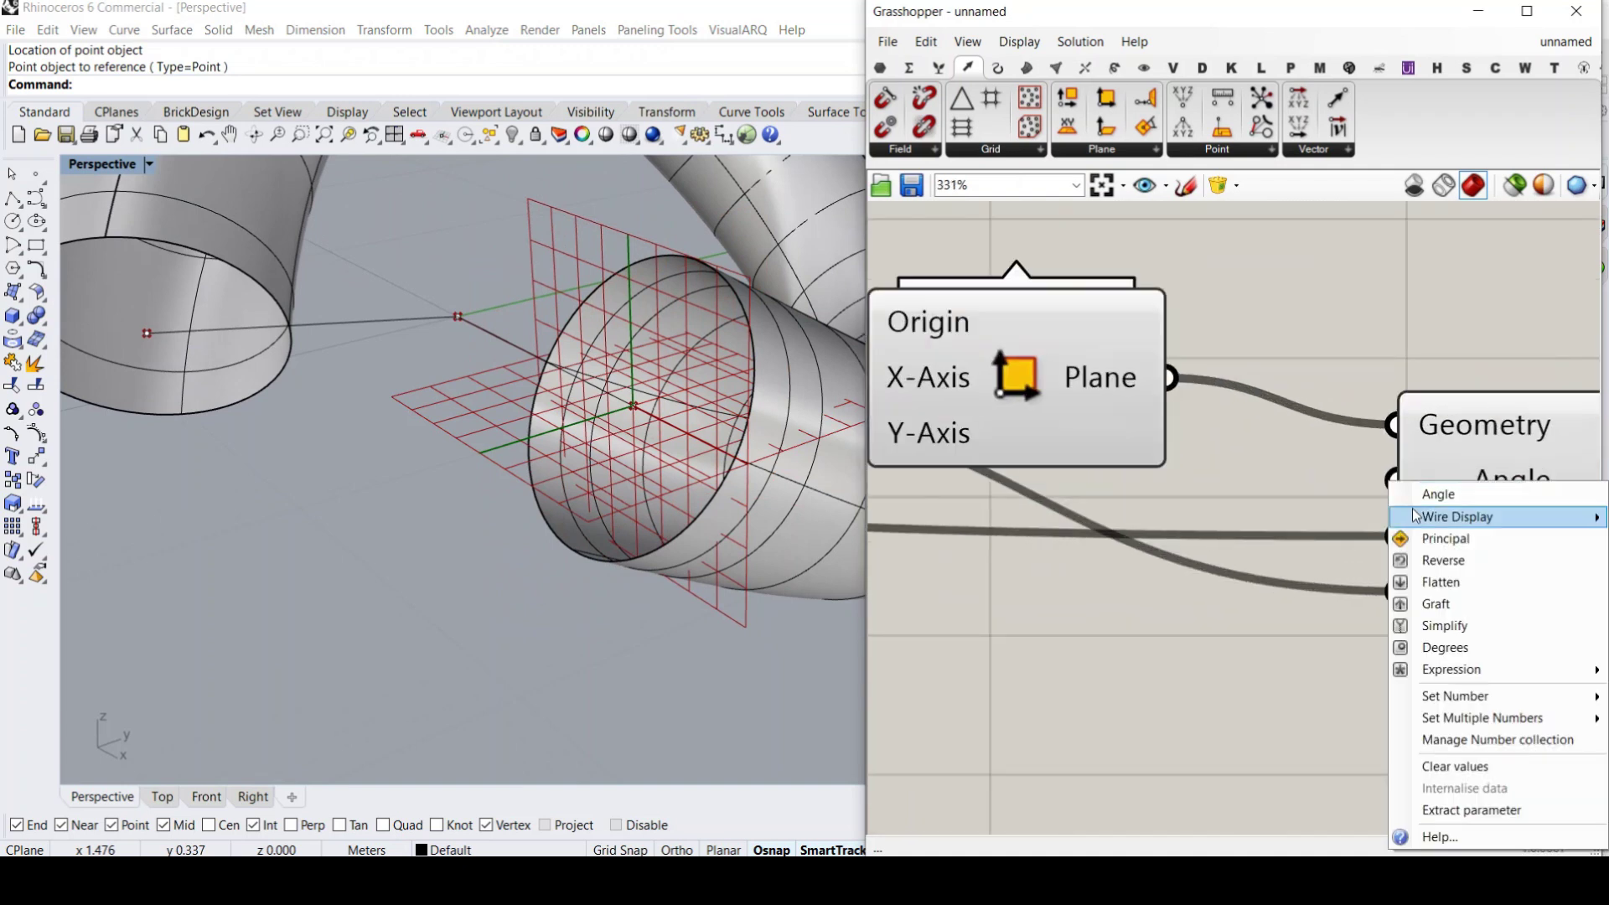
pyautogui.click(1462, 649)
pyautogui.scroll(-3, 1459, 647)
pyautogui.rightClick(1152, 434)
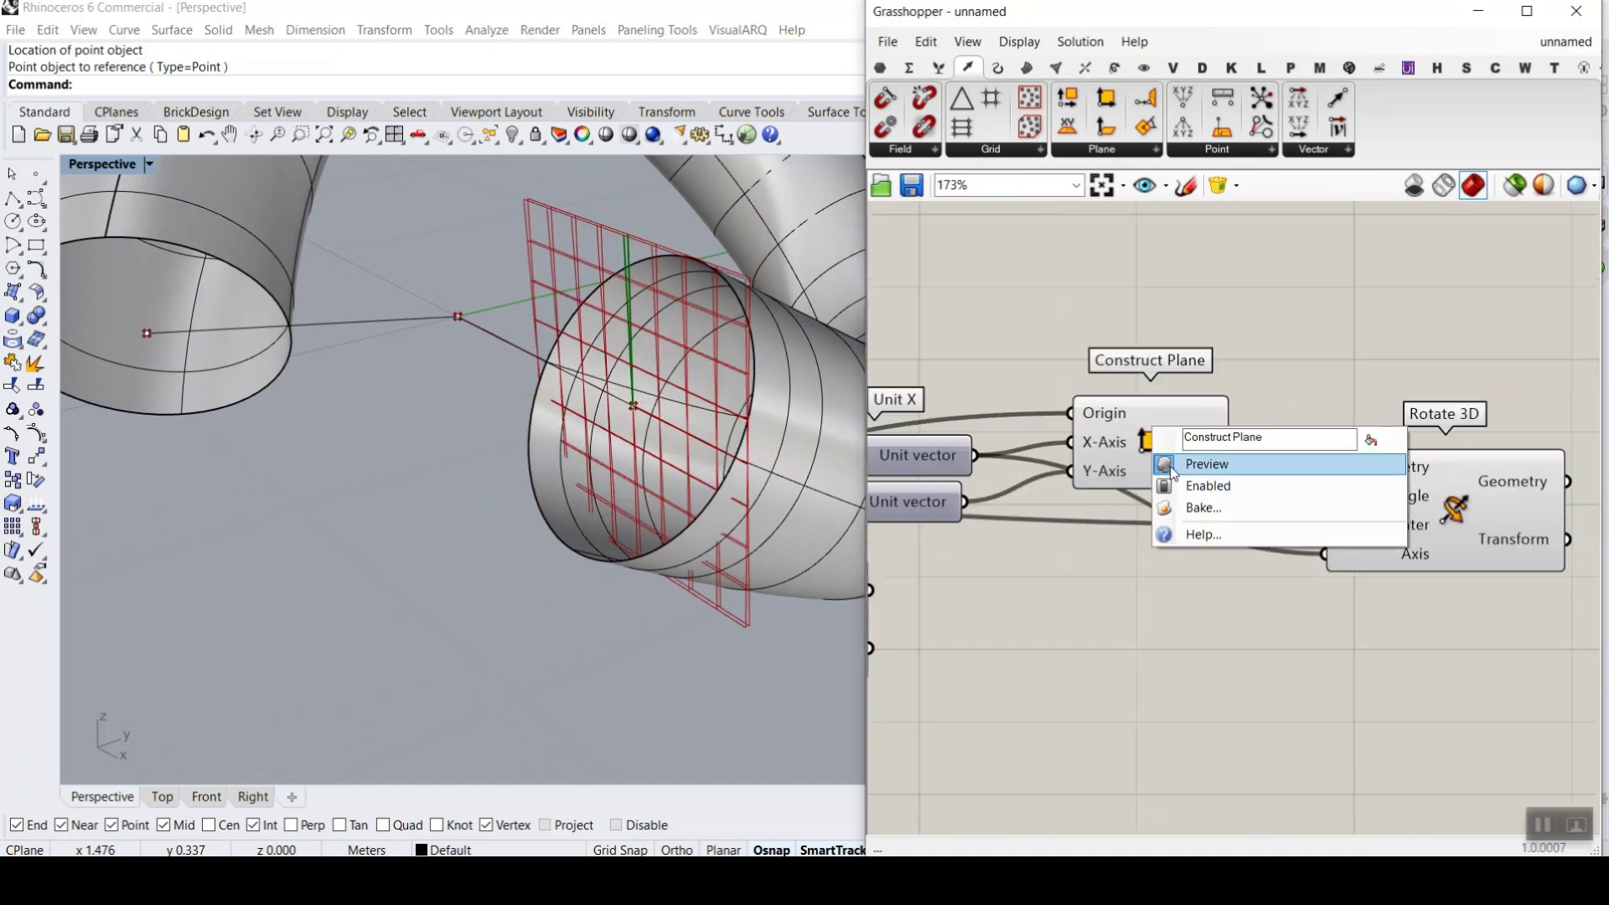
pyautogui.scroll(2, 1153, 305)
# - Create a number slider with value 20, connect it to the second Rotate 3D's Angle input and inspect the tilted plane
pyautogui.doubleClick(1120, 305)
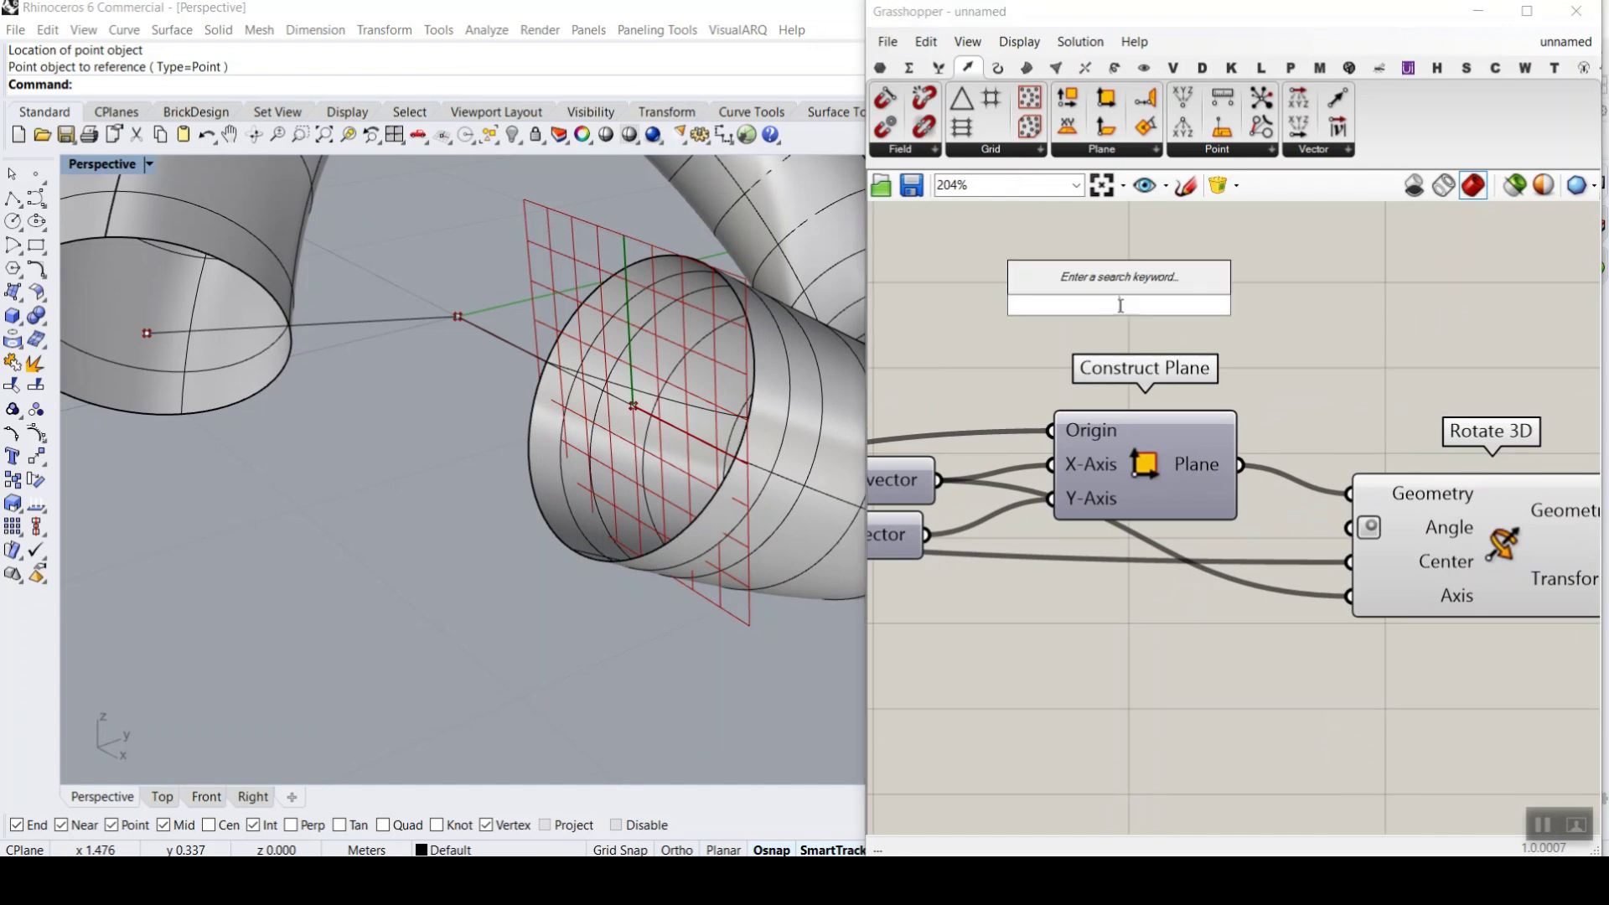
pyautogui.write('20')
pyautogui.press('Return')
pyautogui.moveTo(1296, 306); pyautogui.dragTo(1348, 527)
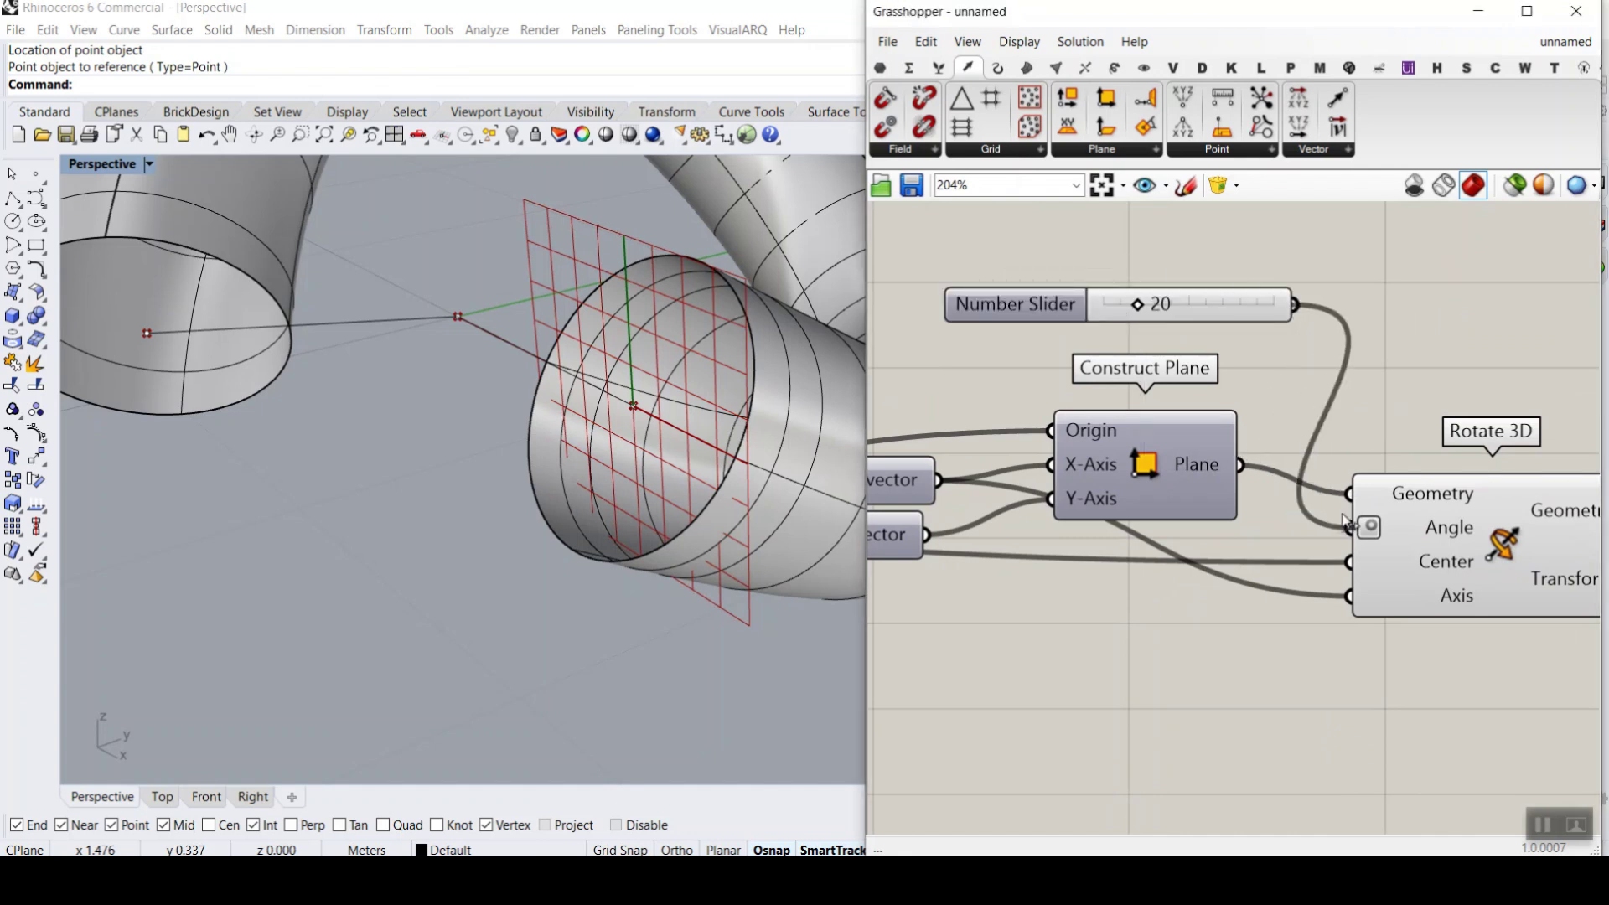
pyautogui.moveTo(589, 375); pyautogui.dragTo(515, 359, button='right')
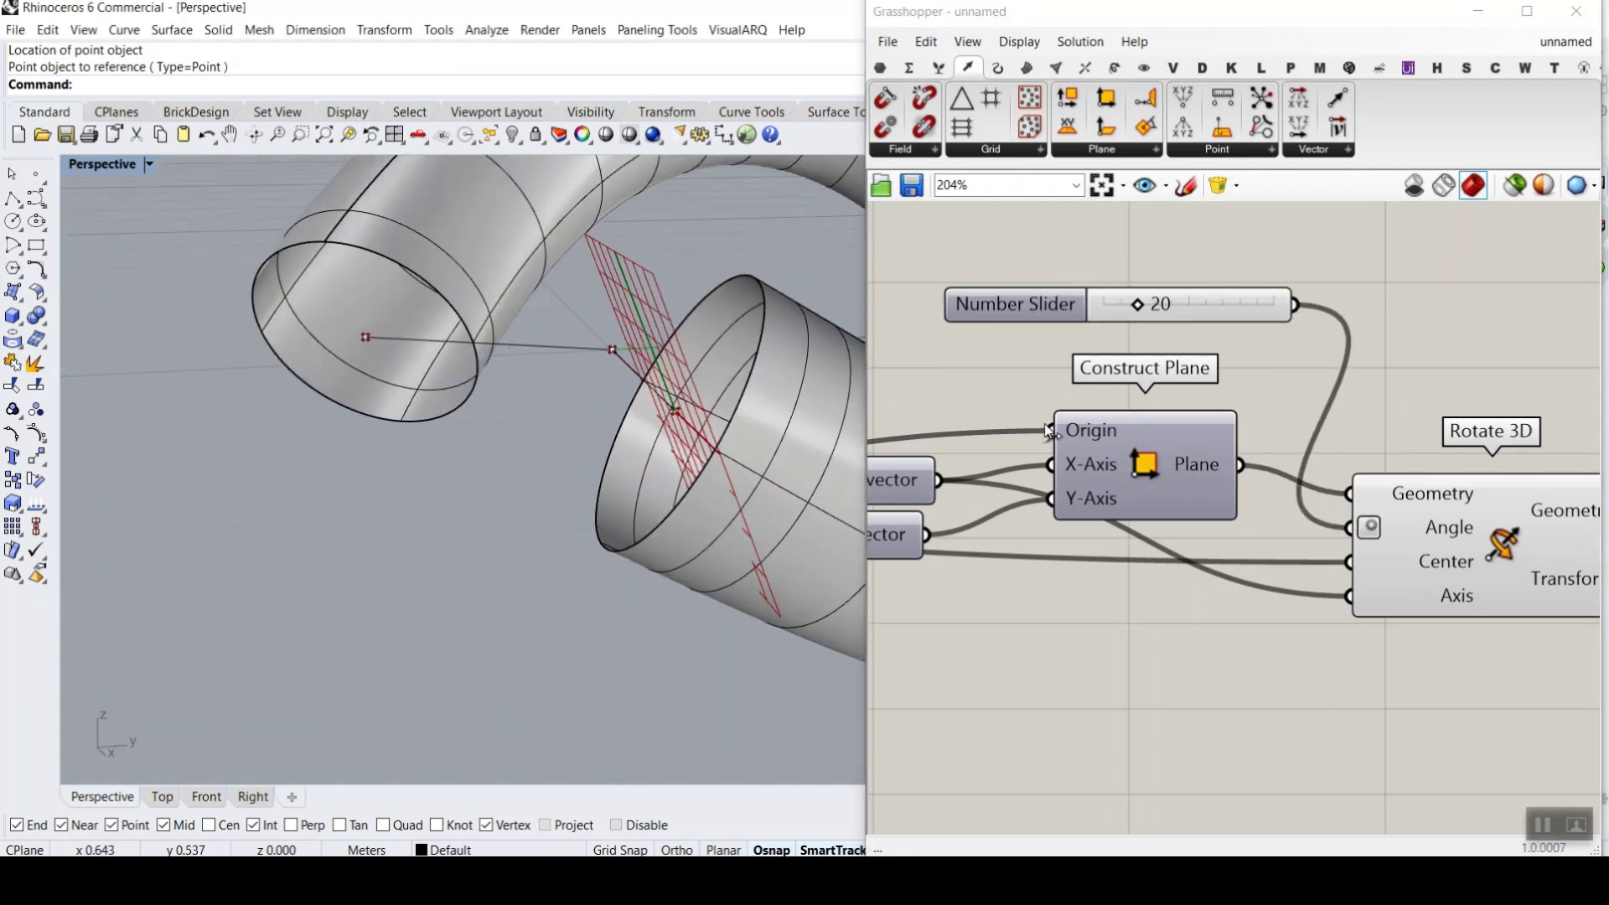
# - Apply the expression -x to the second Rotate 3D's Angle input
pyautogui.rightClick(1413, 530)
pyautogui.moveTo(1454, 677)
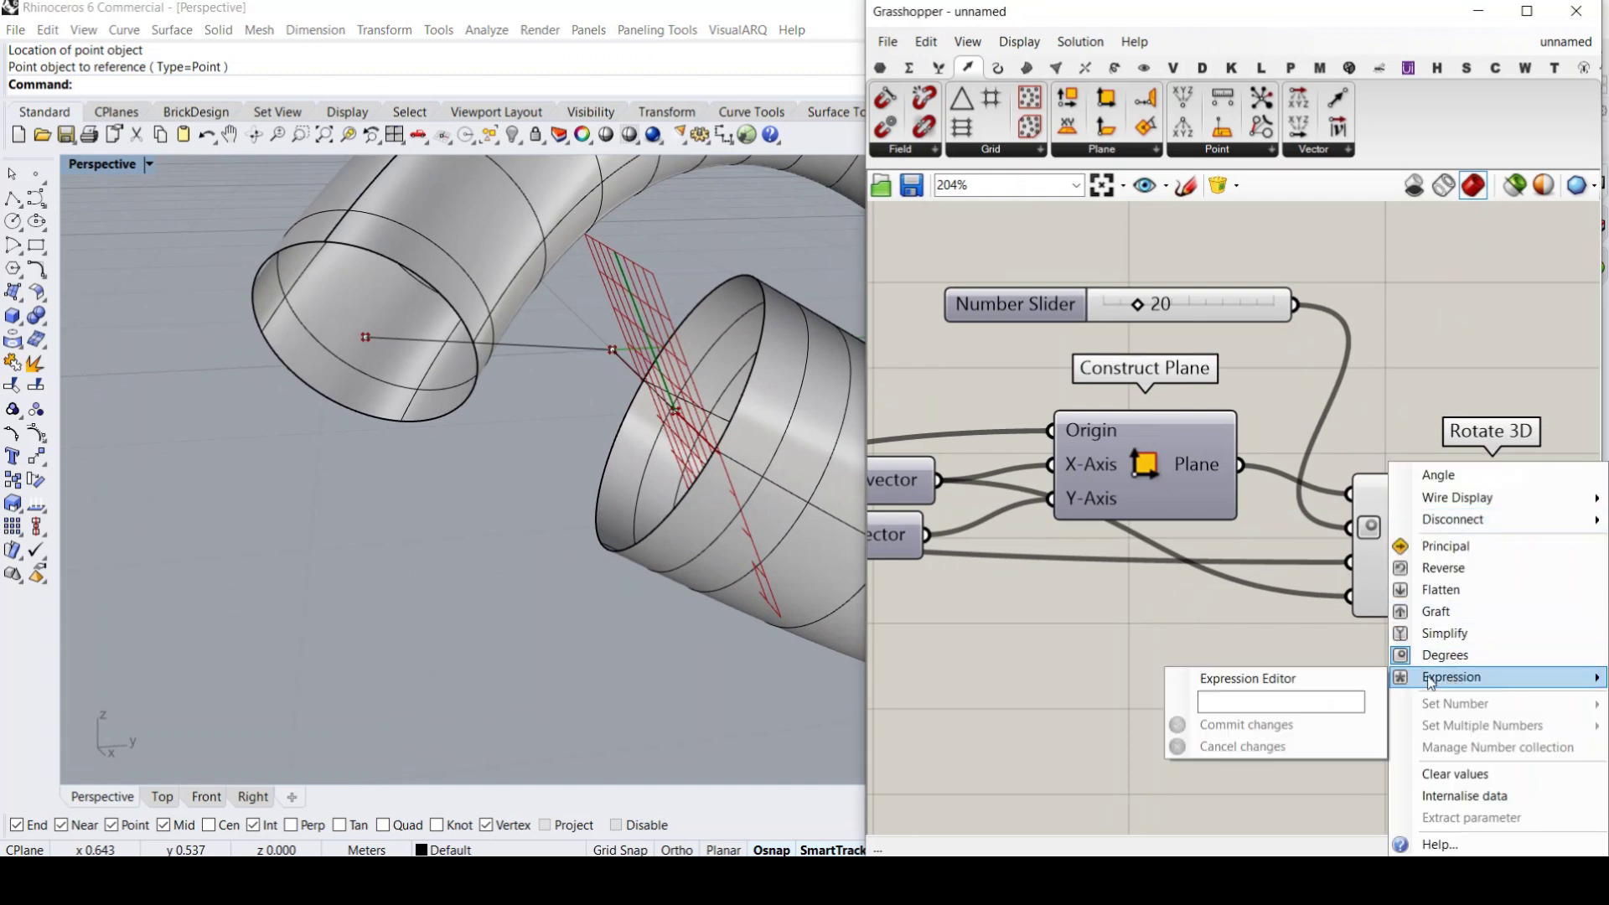
pyautogui.click(1339, 703)
pyautogui.write('-x')
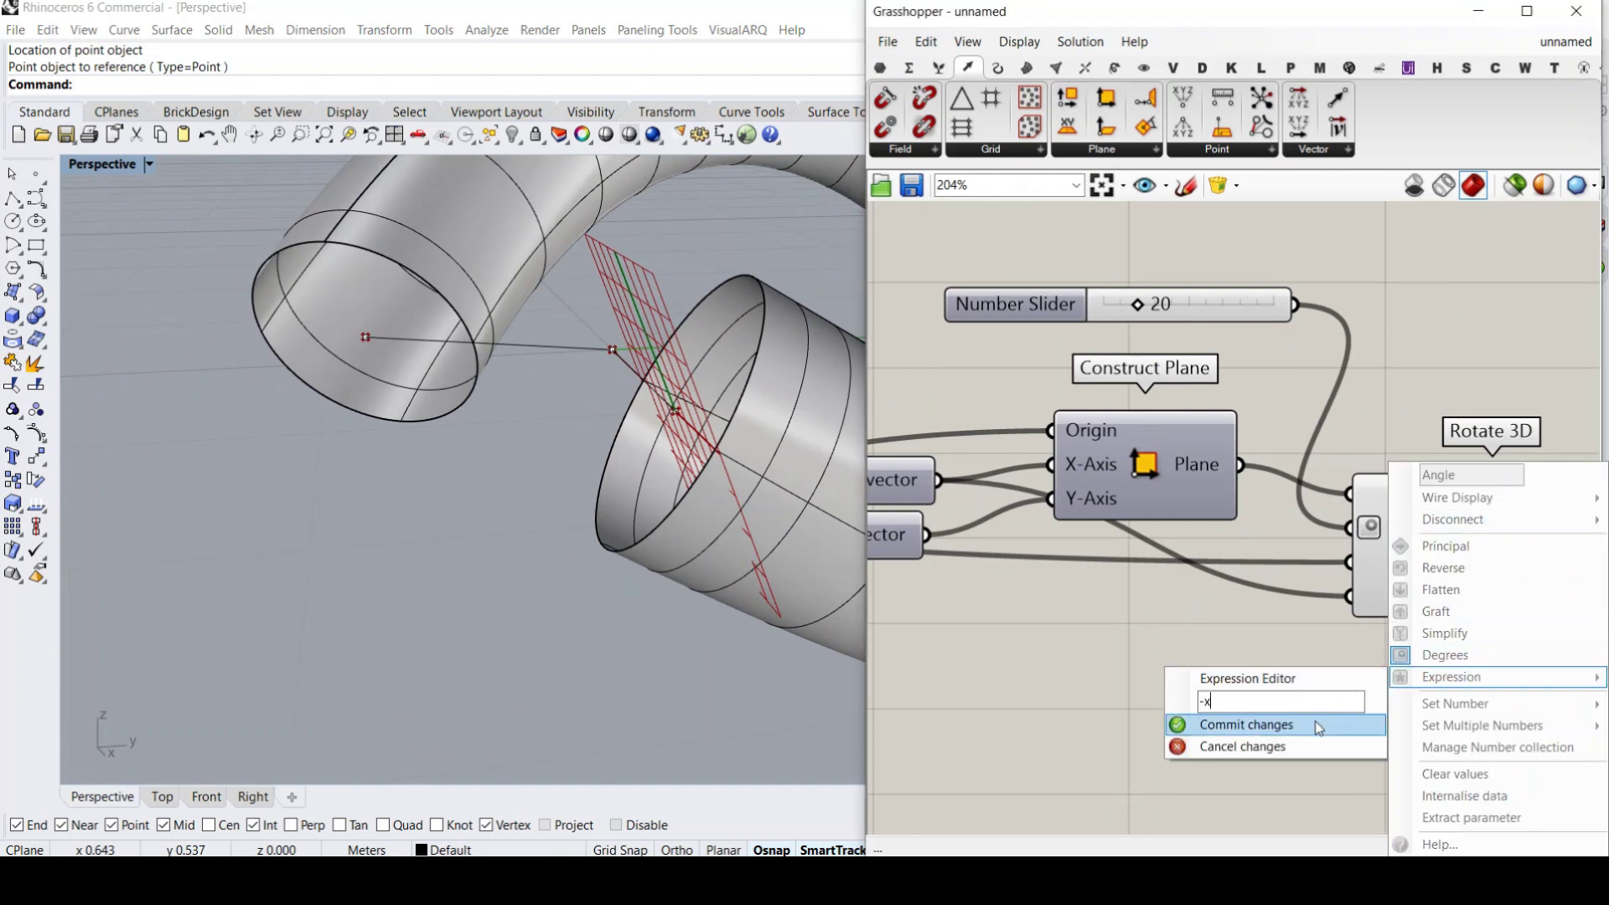
pyautogui.click(1312, 724)
# - Lower the angle slider to 0 and rename it 3-Plane Rotation
pyautogui.moveTo(1137, 310); pyautogui.dragTo(1090, 309)
pyautogui.rightClick(1022, 302)
pyautogui.write('3')
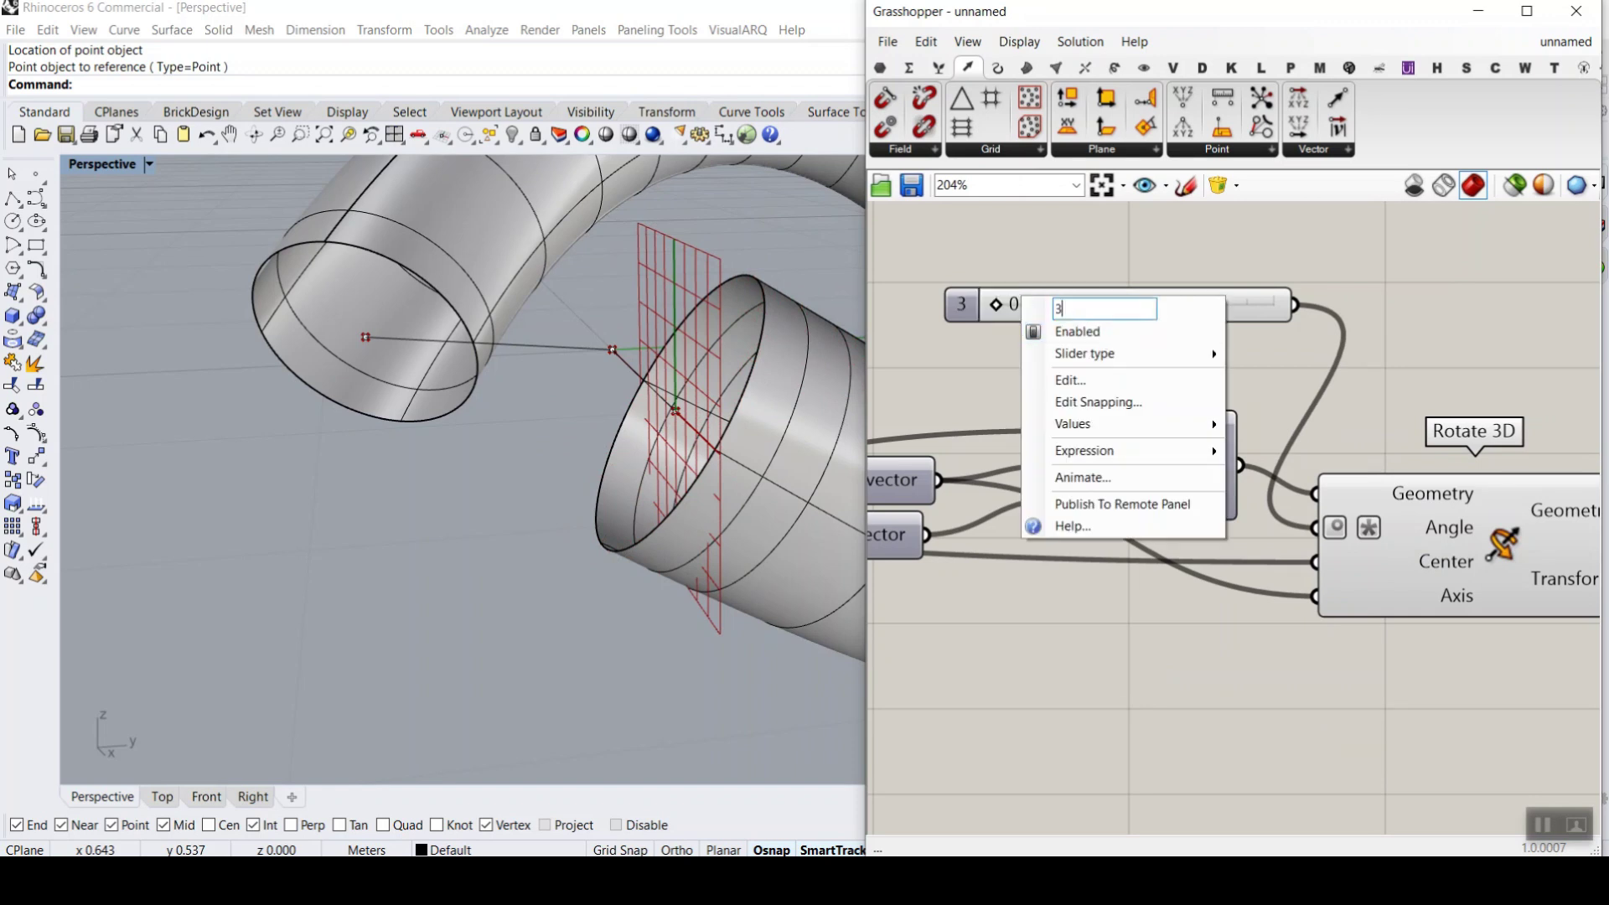
pyautogui.write('-Plane')
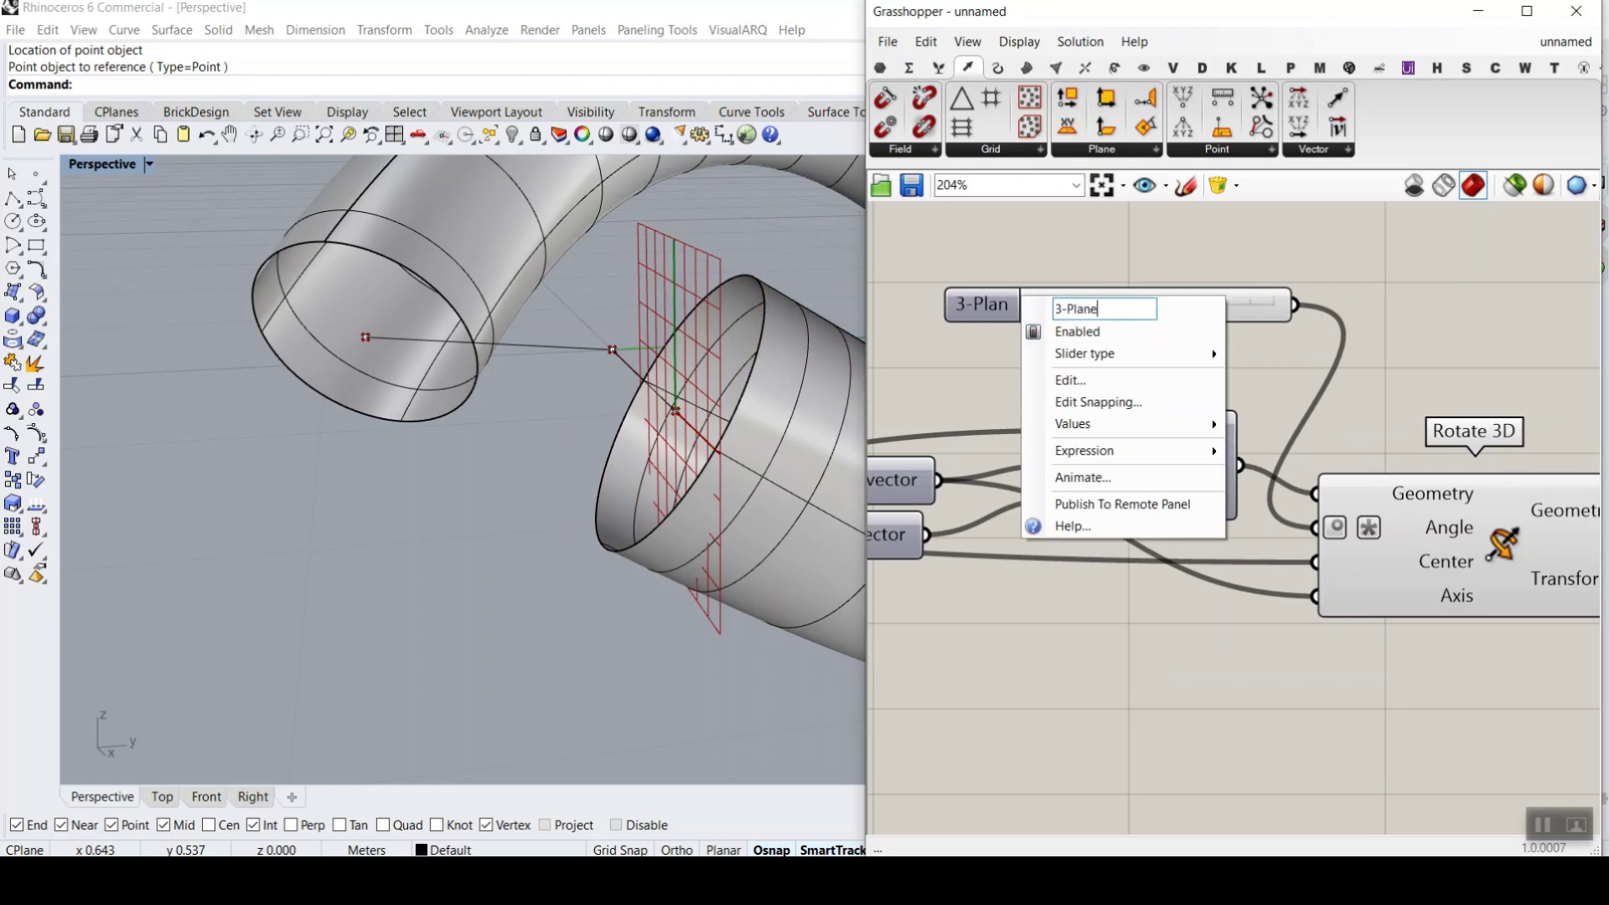
pyautogui.write(' ROtatio')
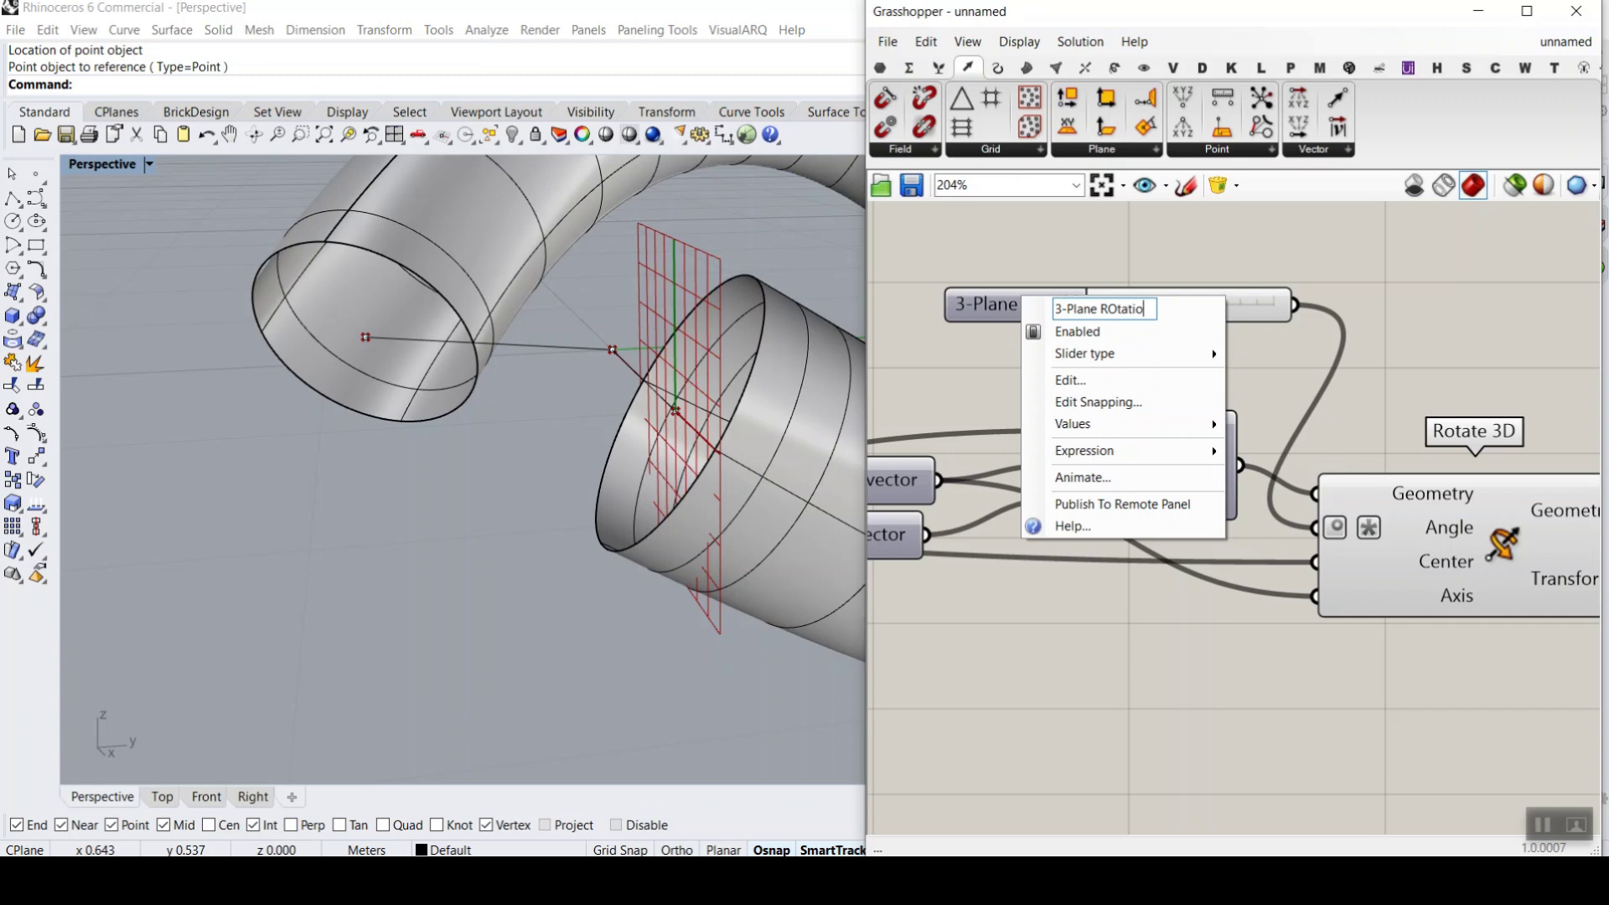
pyautogui.write('n')
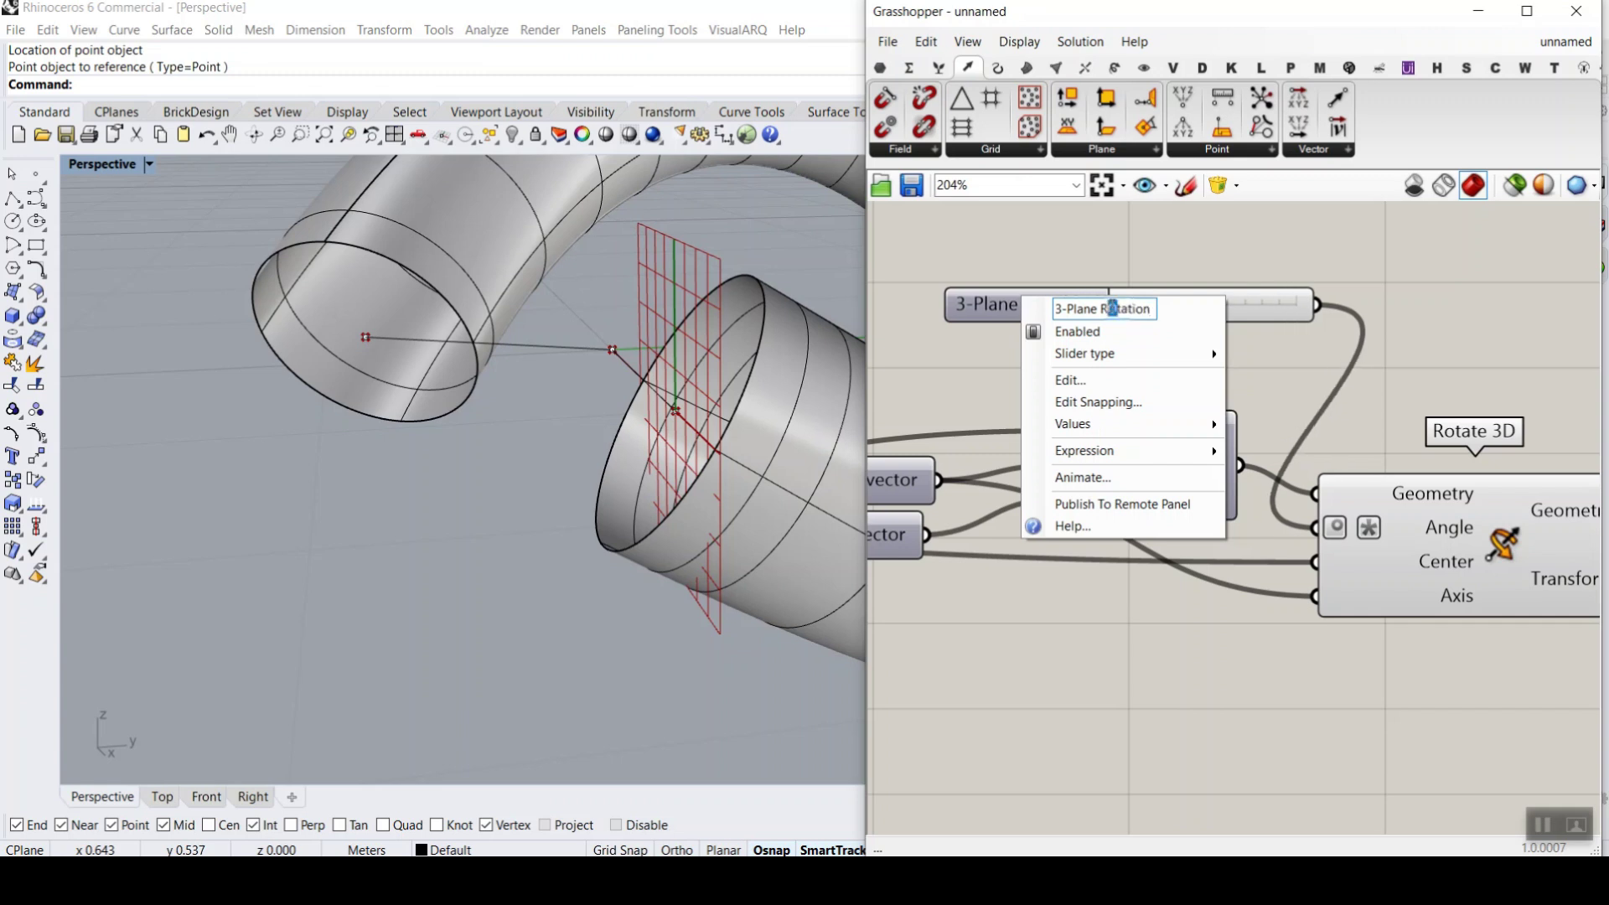
pyautogui.press('Return')
# - Switch the 3-Plane Rotation slider to real-number rounding and set it to 32.115 to align the plane with the pipe opening
pyautogui.moveTo(1129, 312); pyautogui.dragTo(1161, 321)
pyautogui.scroll(-5, 504, 402)
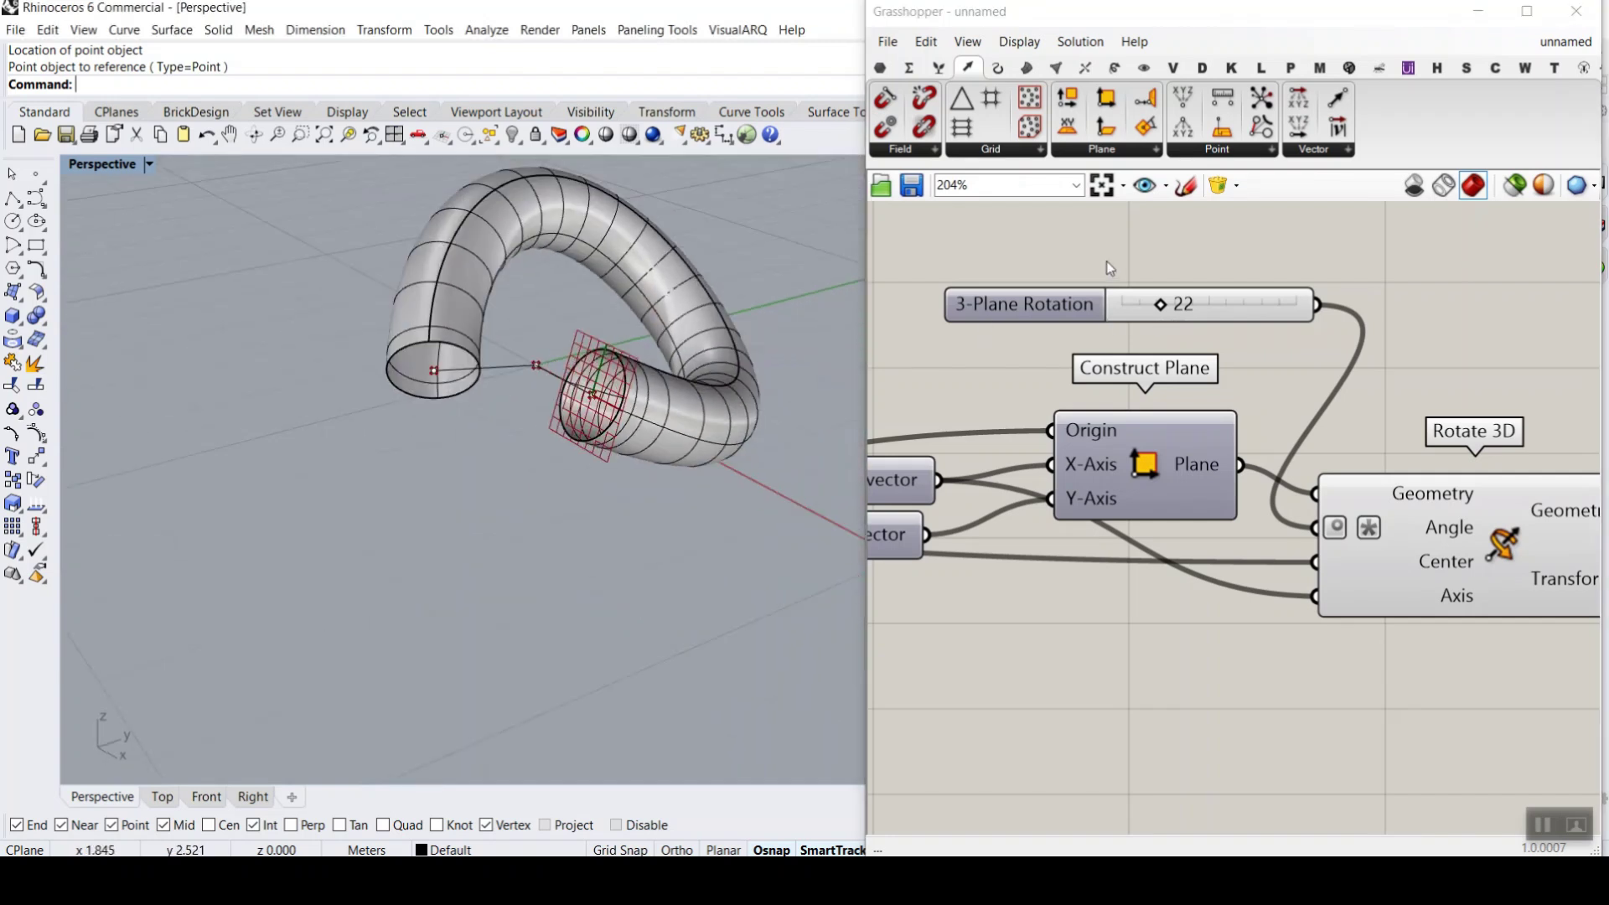
pyautogui.doubleClick(1036, 284)
pyautogui.doubleClick(998, 310)
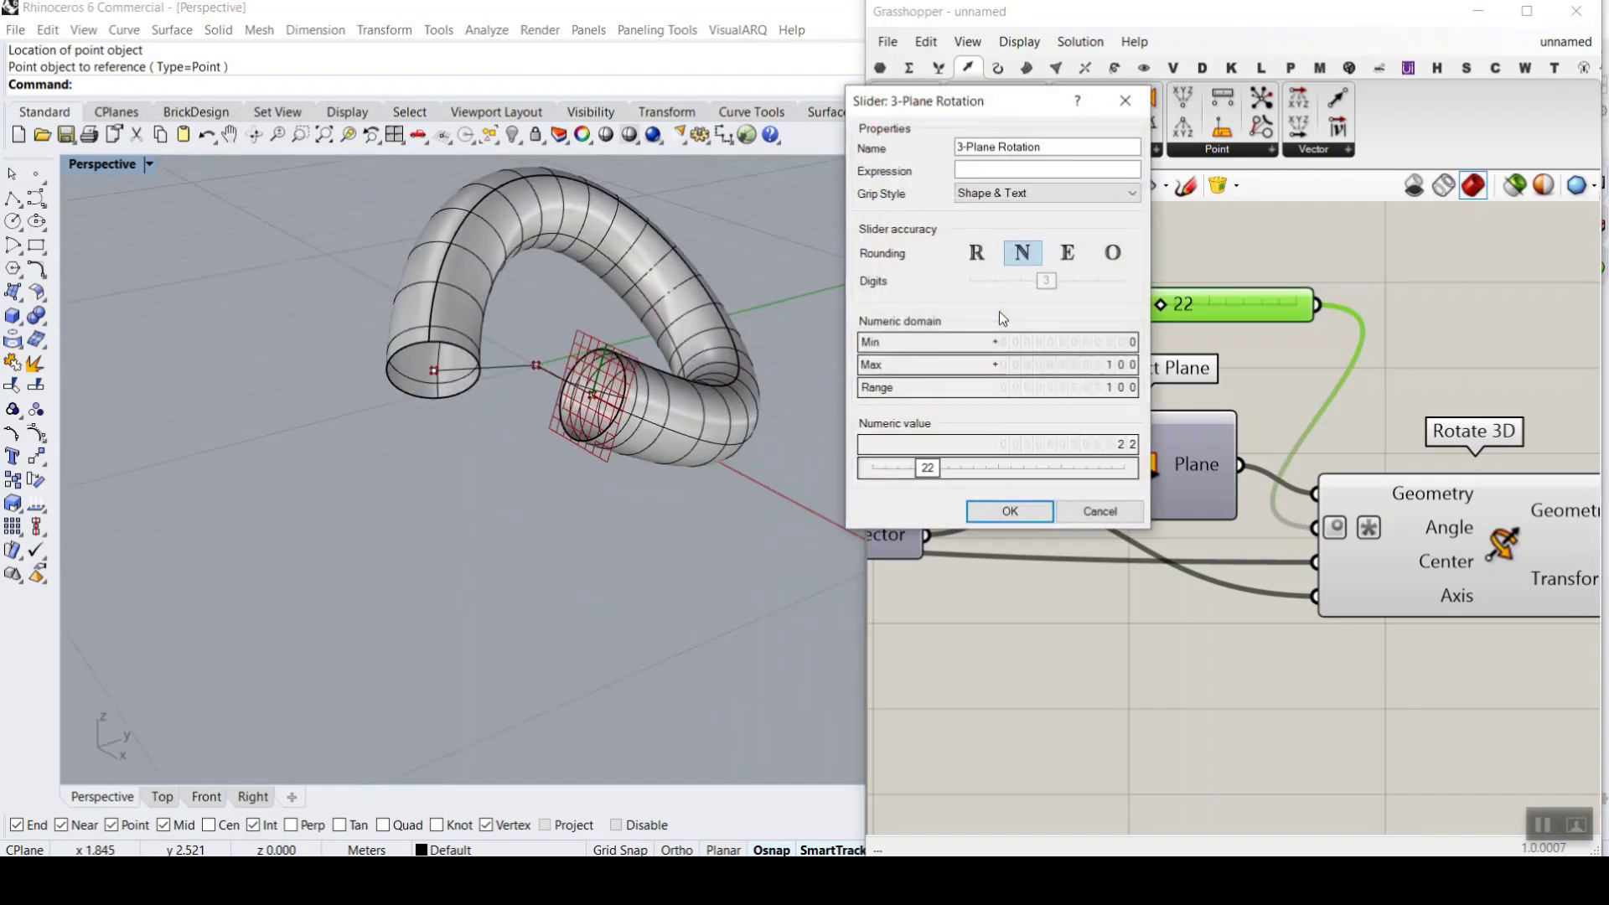
pyautogui.click(976, 253)
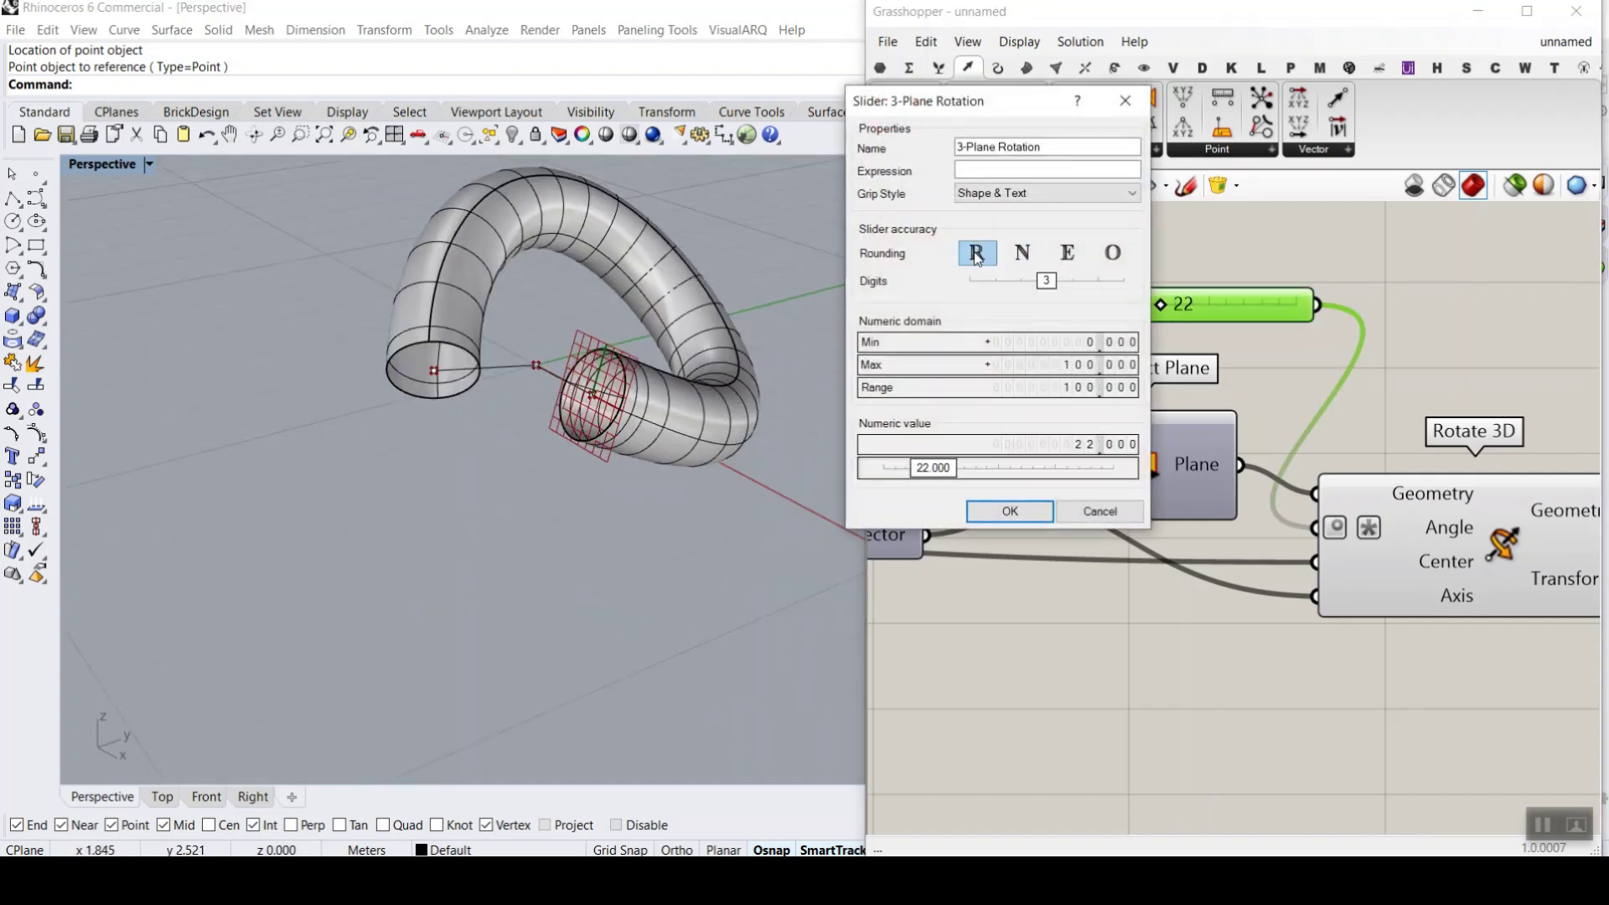
pyautogui.click(1009, 511)
pyautogui.moveTo(1156, 307)
pyautogui.mouseDown()
pyautogui.moveTo(1176, 310)
pyautogui.moveTo(1115, 310)
pyautogui.moveTo(1169, 310)
pyautogui.mouseUp()
pyautogui.scroll(-3, 453, 457)
pyautogui.scroll(5, 528, 412)
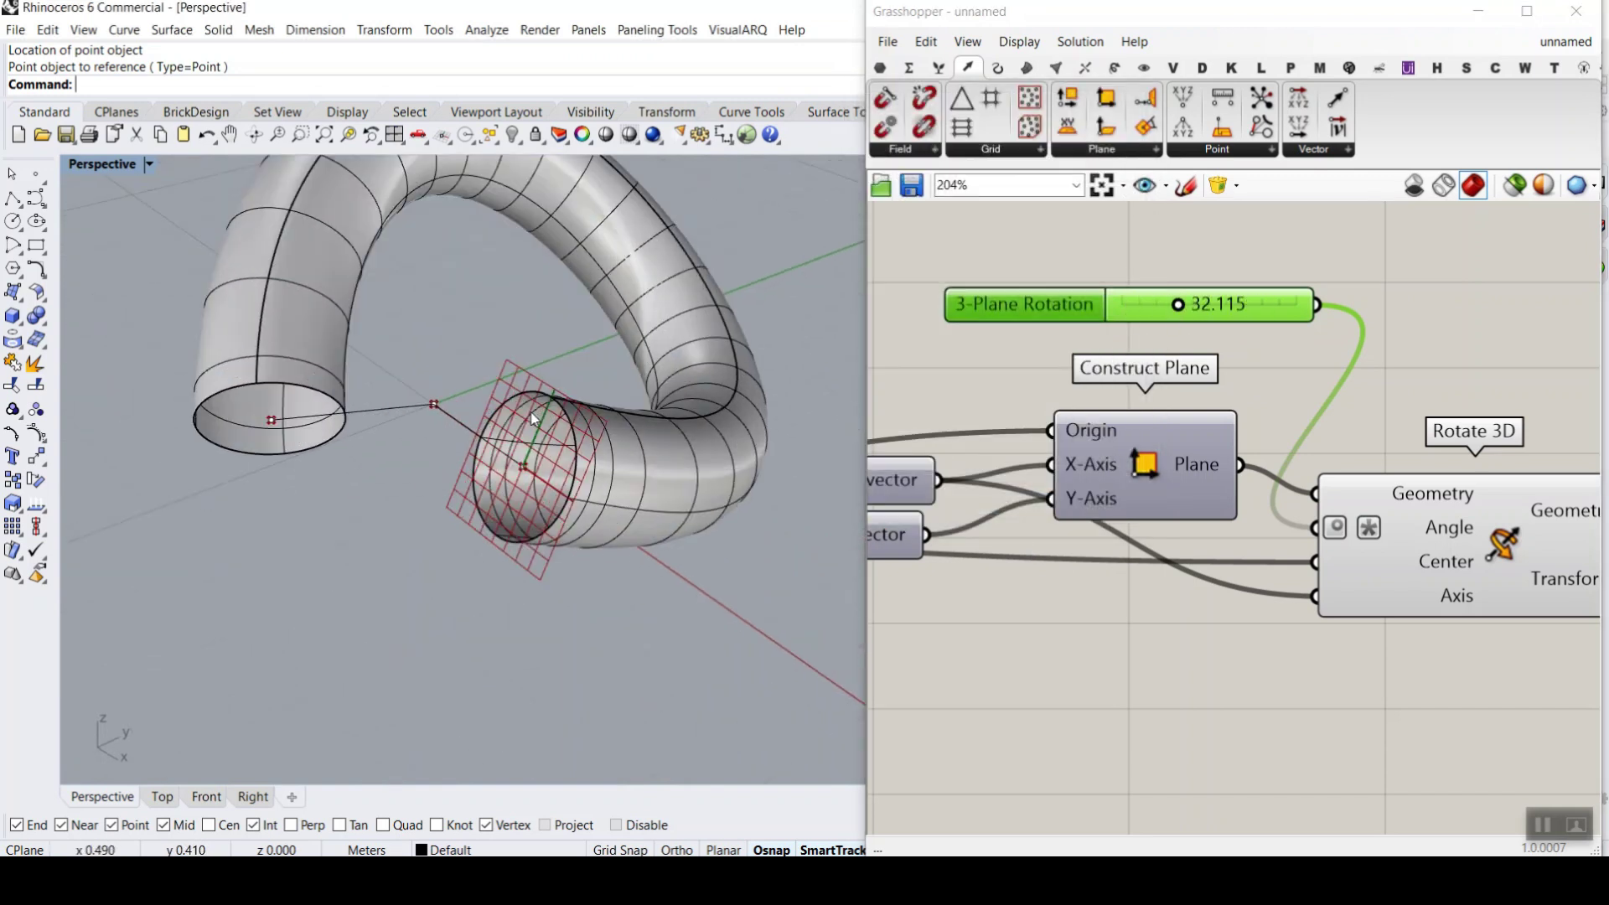
# - Duplicate the slider, Unit X, Unit Z, Construct Plane and second Rotate 3D group, and place the copy below the original
pyautogui.scroll(-3, 1263, 482)
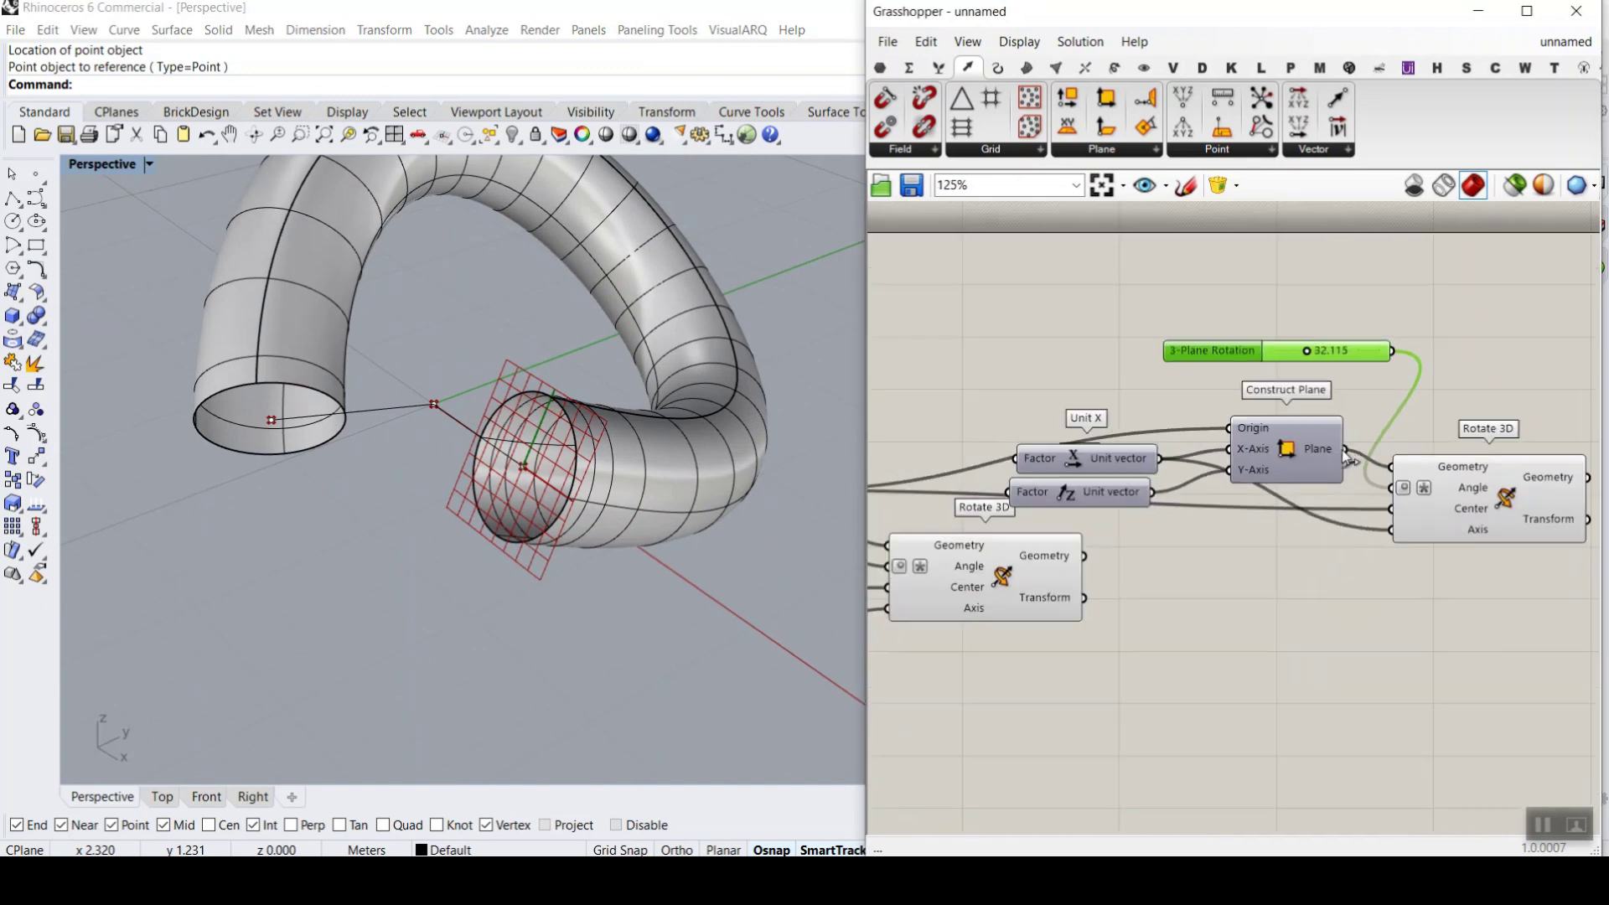
pyautogui.moveTo(1299, 427); pyautogui.dragTo(1285, 361, button='right')
pyautogui.scroll(-3, 1285, 361)
pyautogui.moveTo(1425, 284); pyautogui.dragTo(1183, 417)
pyautogui.hotkey('ctrl', 'c')
pyautogui.hotkey('ctrl', 'v')
pyautogui.moveTo(1397, 410); pyautogui.dragTo(1401, 606)
# - Remove the copied slider and connect the original 3-Plane Rotation slider to the copied Rotate 3D's Angle input
pyautogui.click(1330, 501)
pyautogui.scroll(3, 1328, 501)
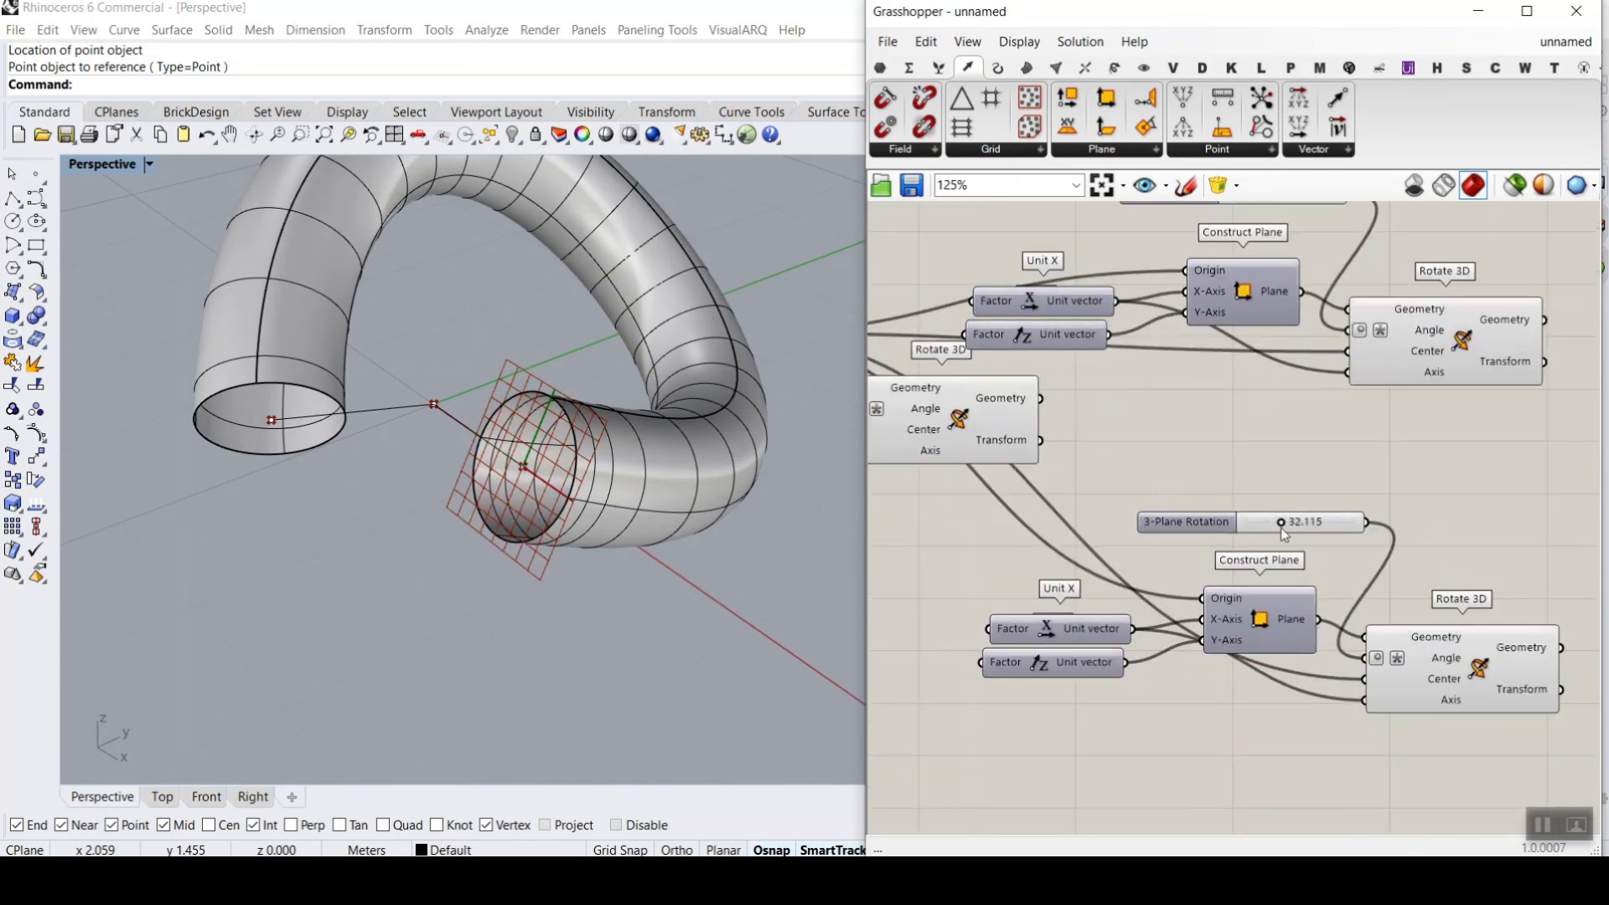
pyautogui.moveTo(1219, 523); pyautogui.dragTo(1376, 714)
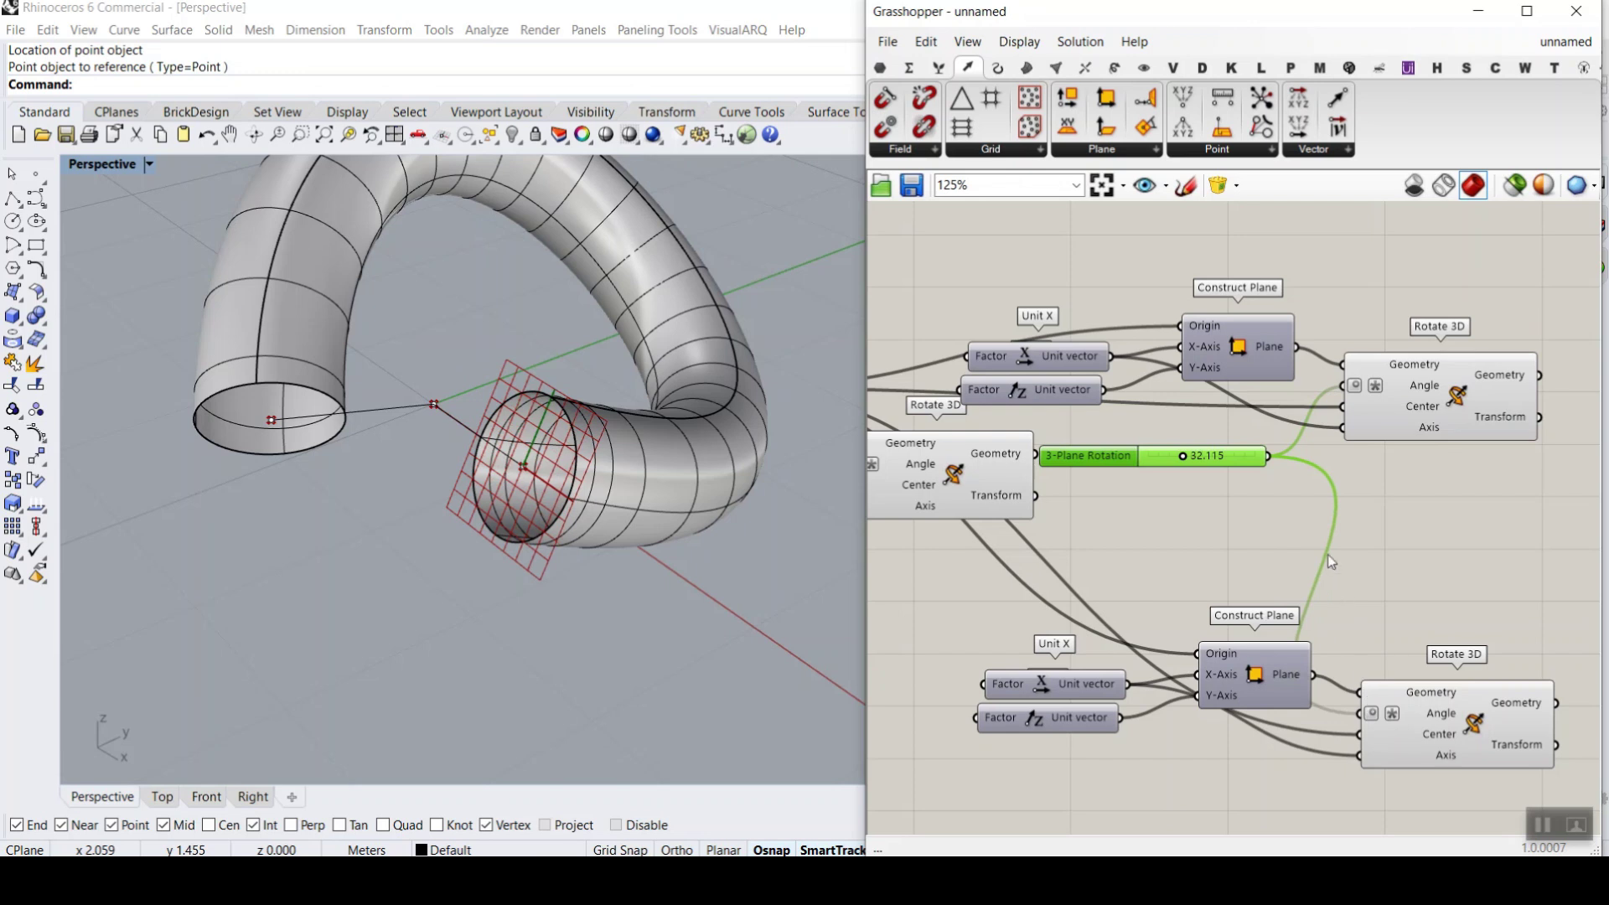
pyautogui.scroll(3, 1198, 646)
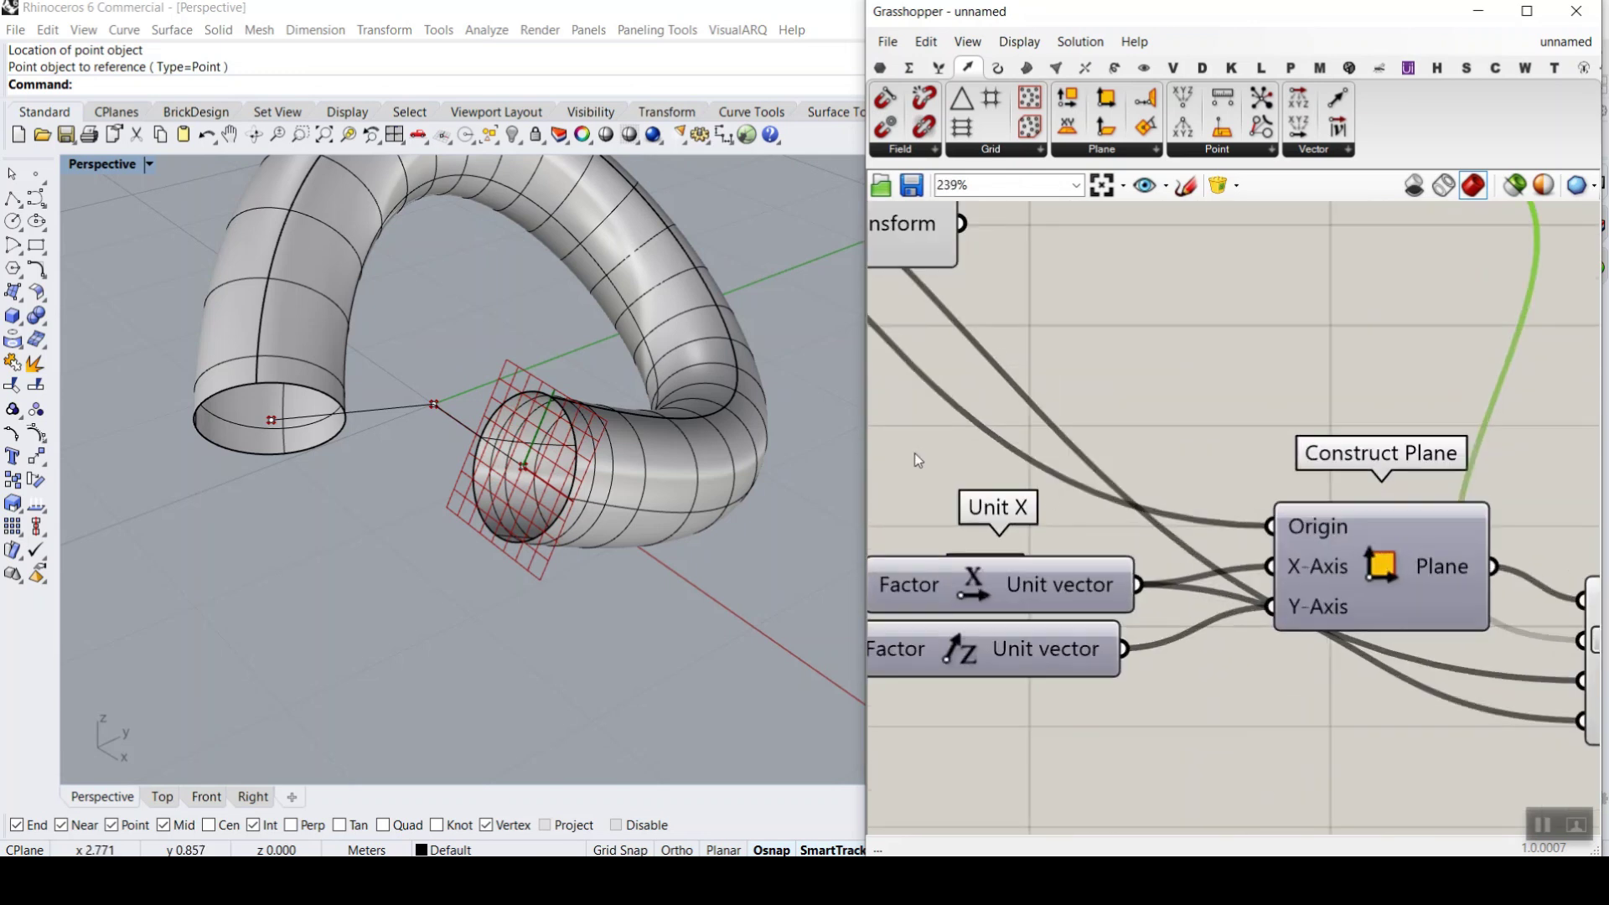
# - Move the Point, Unit Z and first Rotate 3D group lower, and connect that Rotate 3D's Geometry to the copied Construct Plane's Origin
pyautogui.scroll(-3, 1043, 407)
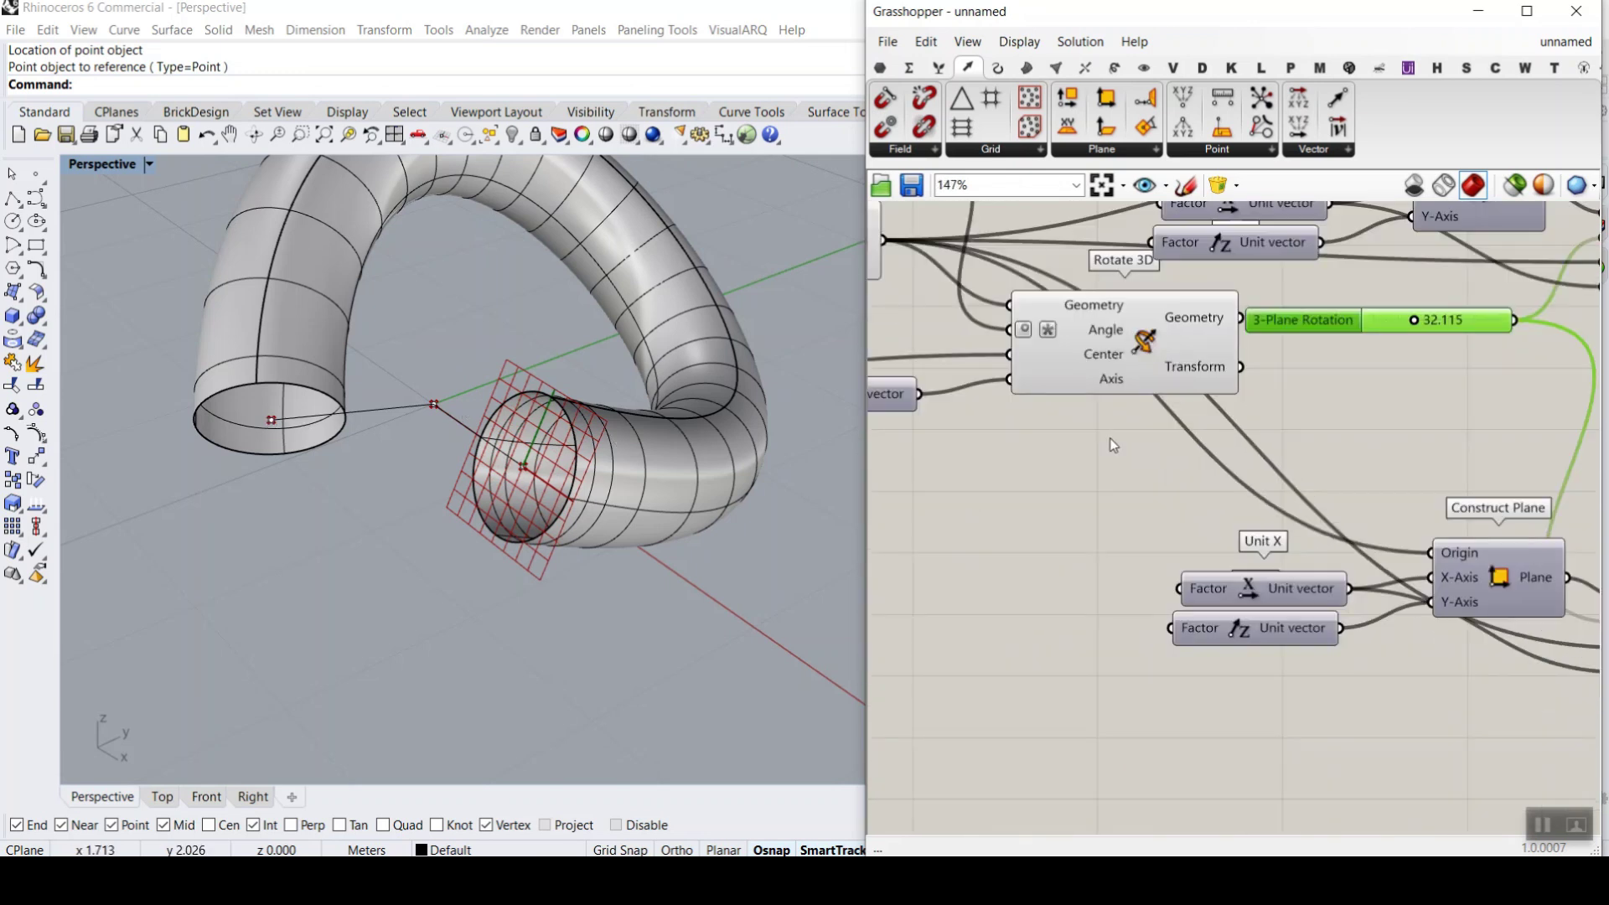
pyautogui.moveTo(1113, 445); pyautogui.dragTo(1318, 453, button='right')
pyautogui.moveTo(1318, 453); pyautogui.dragTo(855, 339)
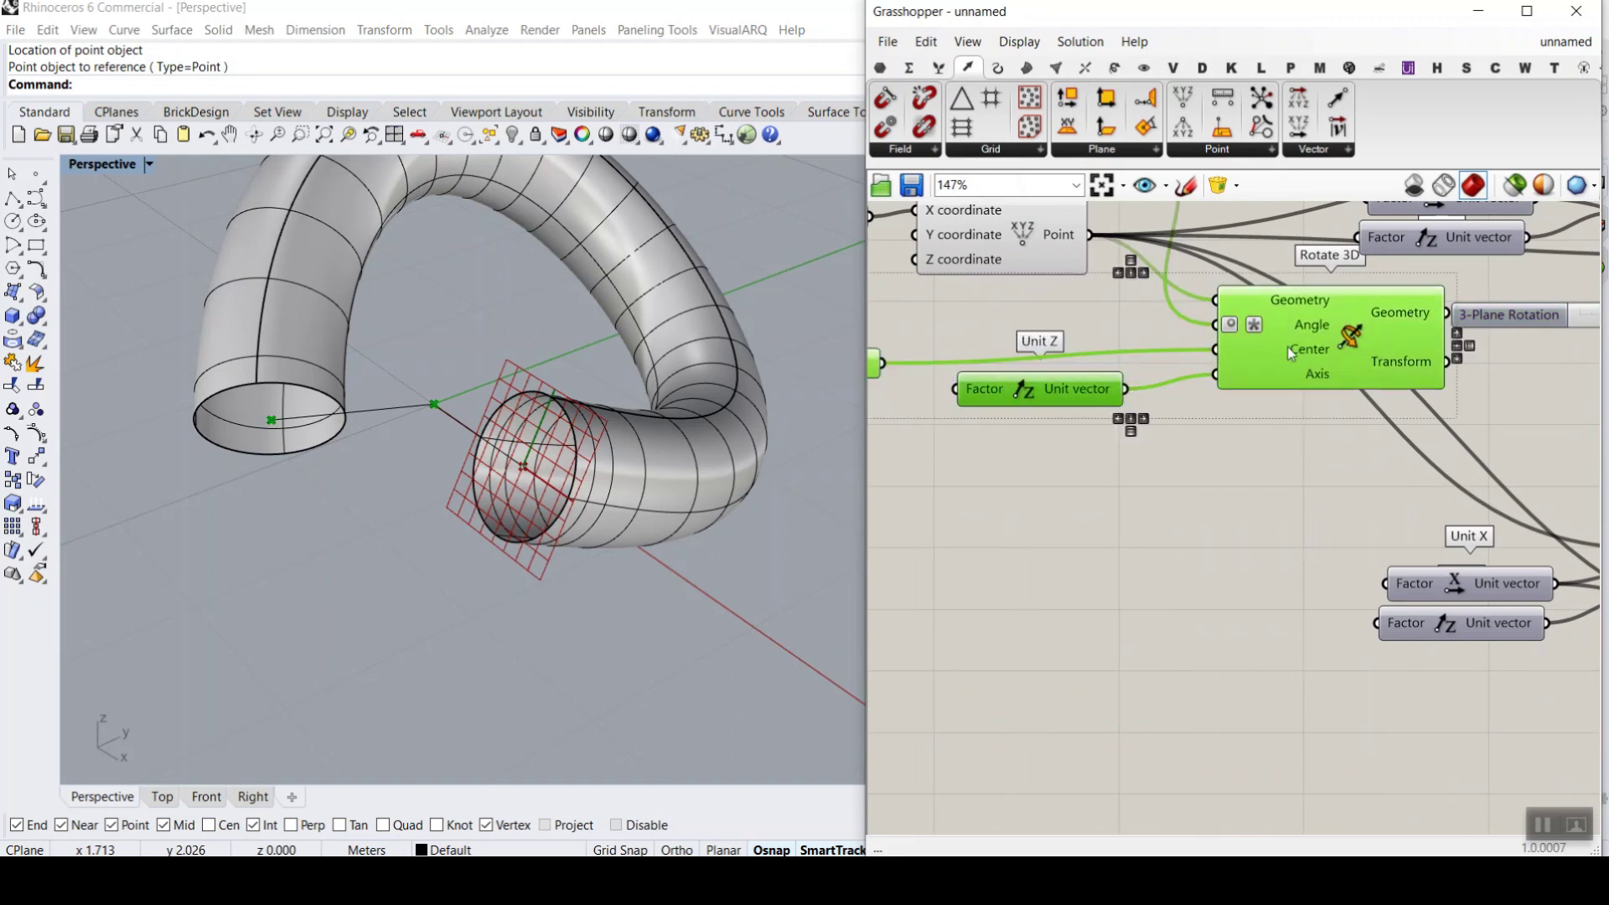
pyautogui.moveTo(1287, 345); pyautogui.dragTo(1225, 482)
pyautogui.moveTo(1559, 418); pyautogui.dragTo(1317, 383, button='right')
pyautogui.click(1210, 397)
pyautogui.scroll(3, 1153, 426)
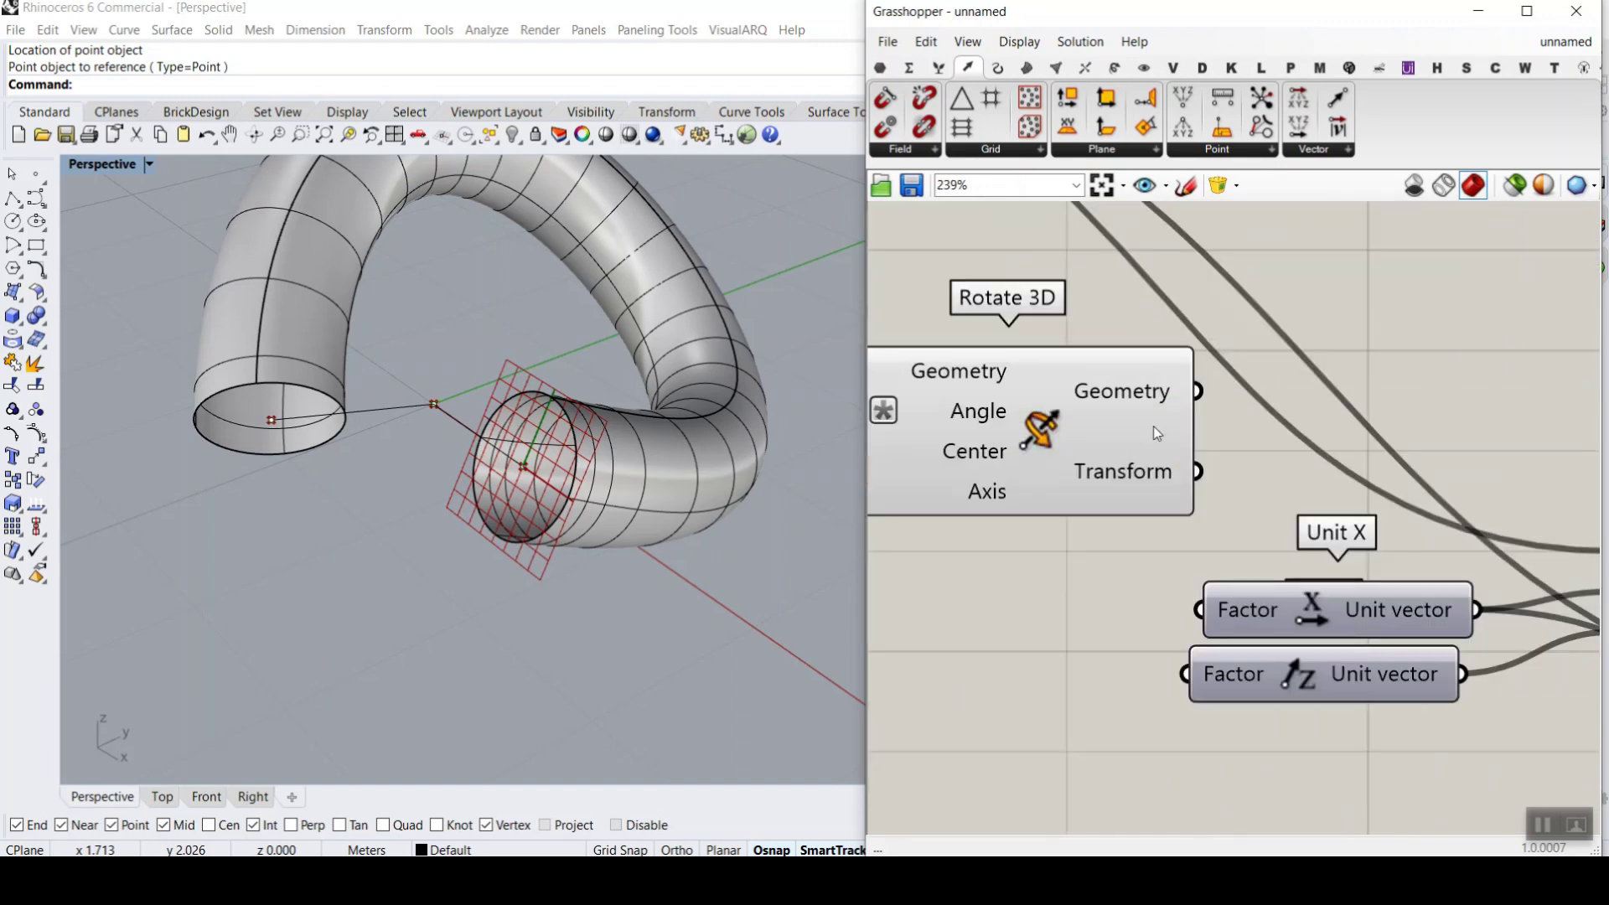
pyautogui.scroll(-3, 1181, 406)
pyautogui.moveTo(1197, 391); pyautogui.dragTo(1441, 492)
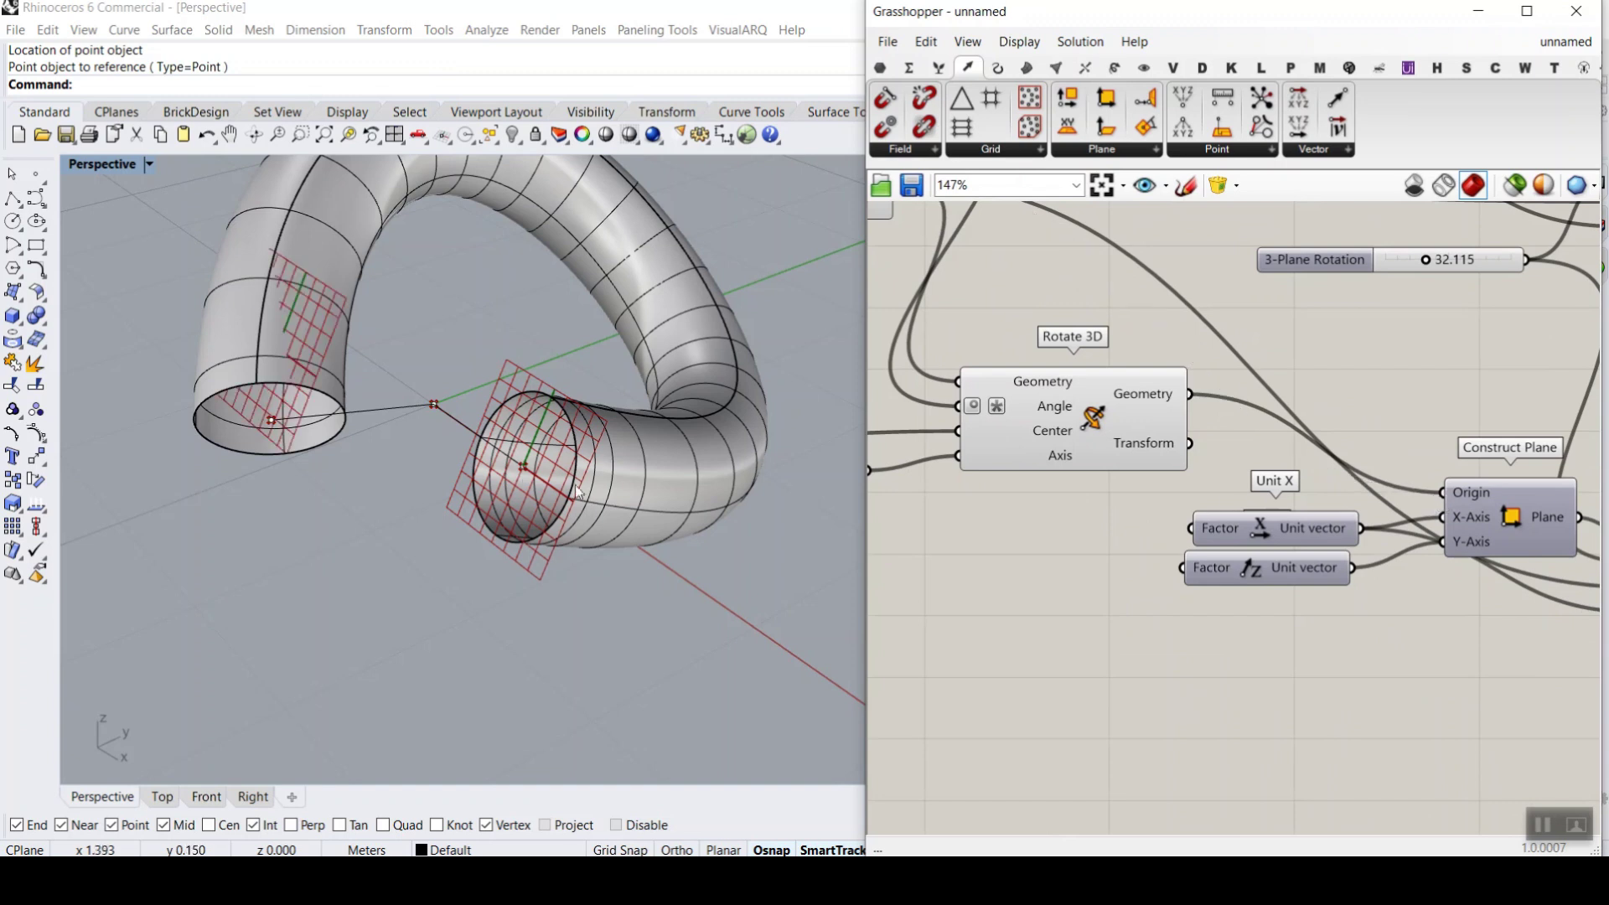
# - Add a Vector 2Pt component below the Rotate 3D that rotates the end point
pyautogui.scroll(3, 335, 429)
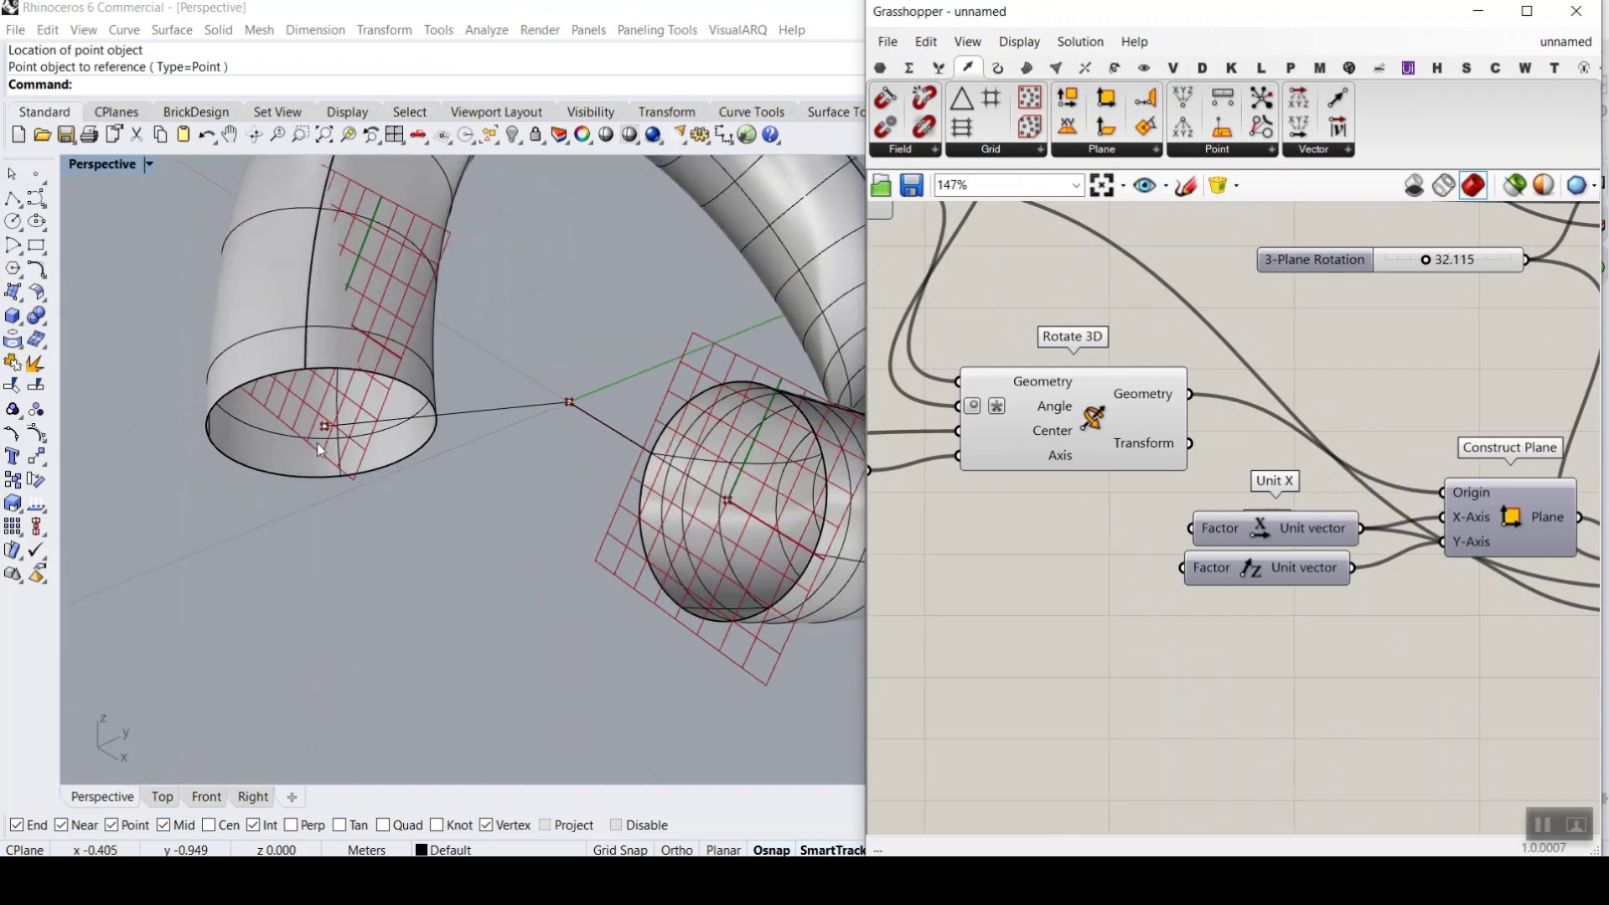
pyautogui.moveTo(533, 400); pyautogui.dragTo(193, 429)
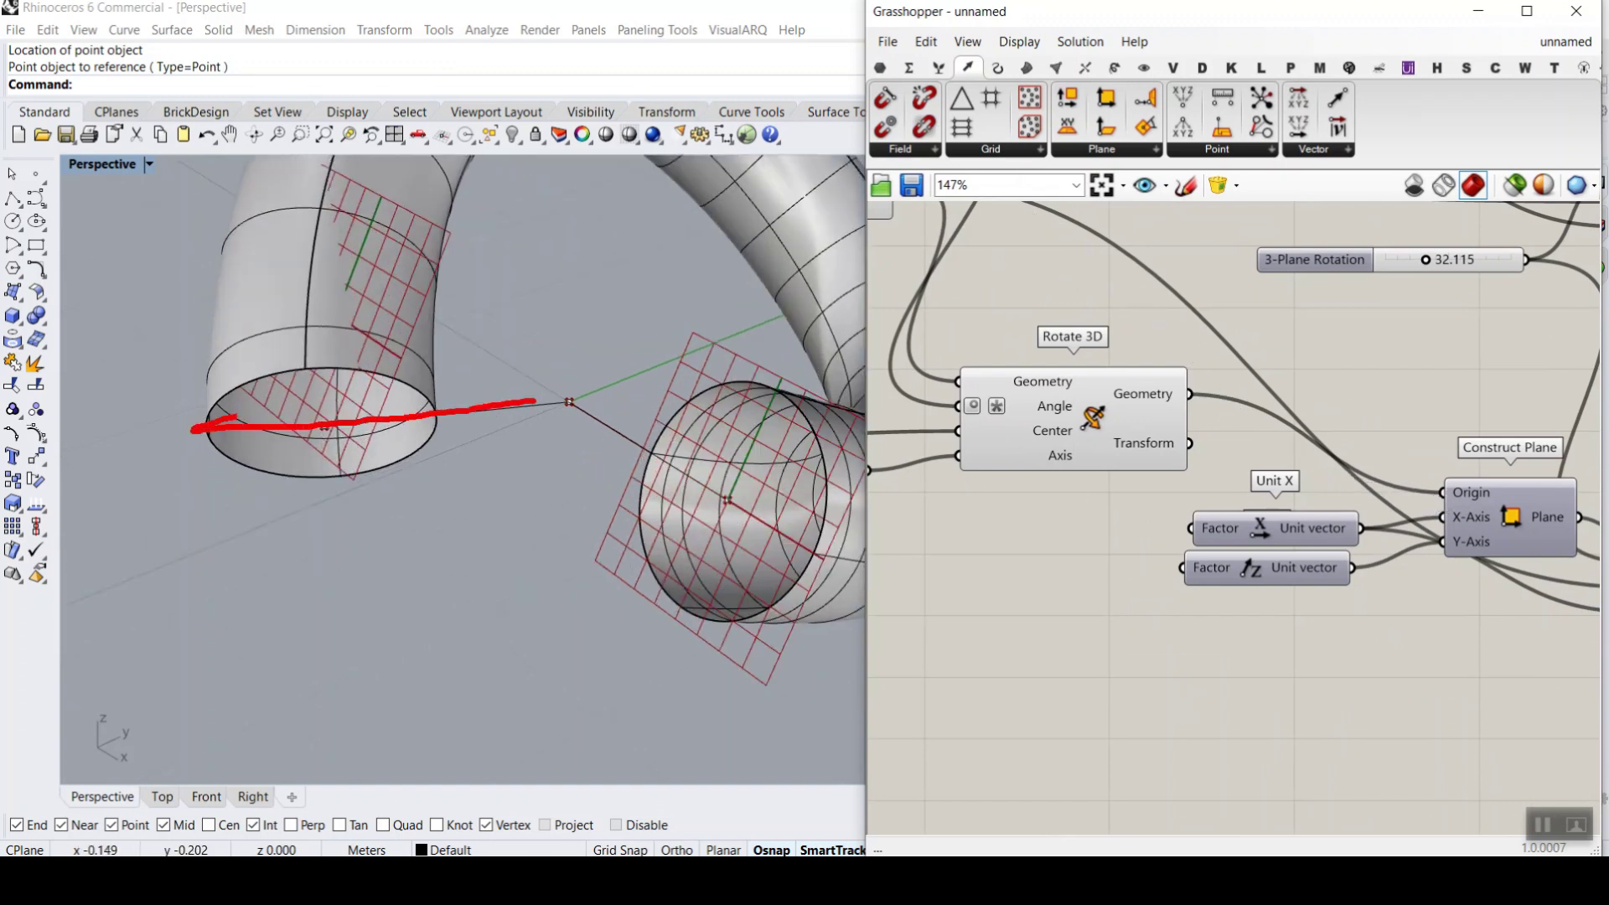
pyautogui.press('Escape')
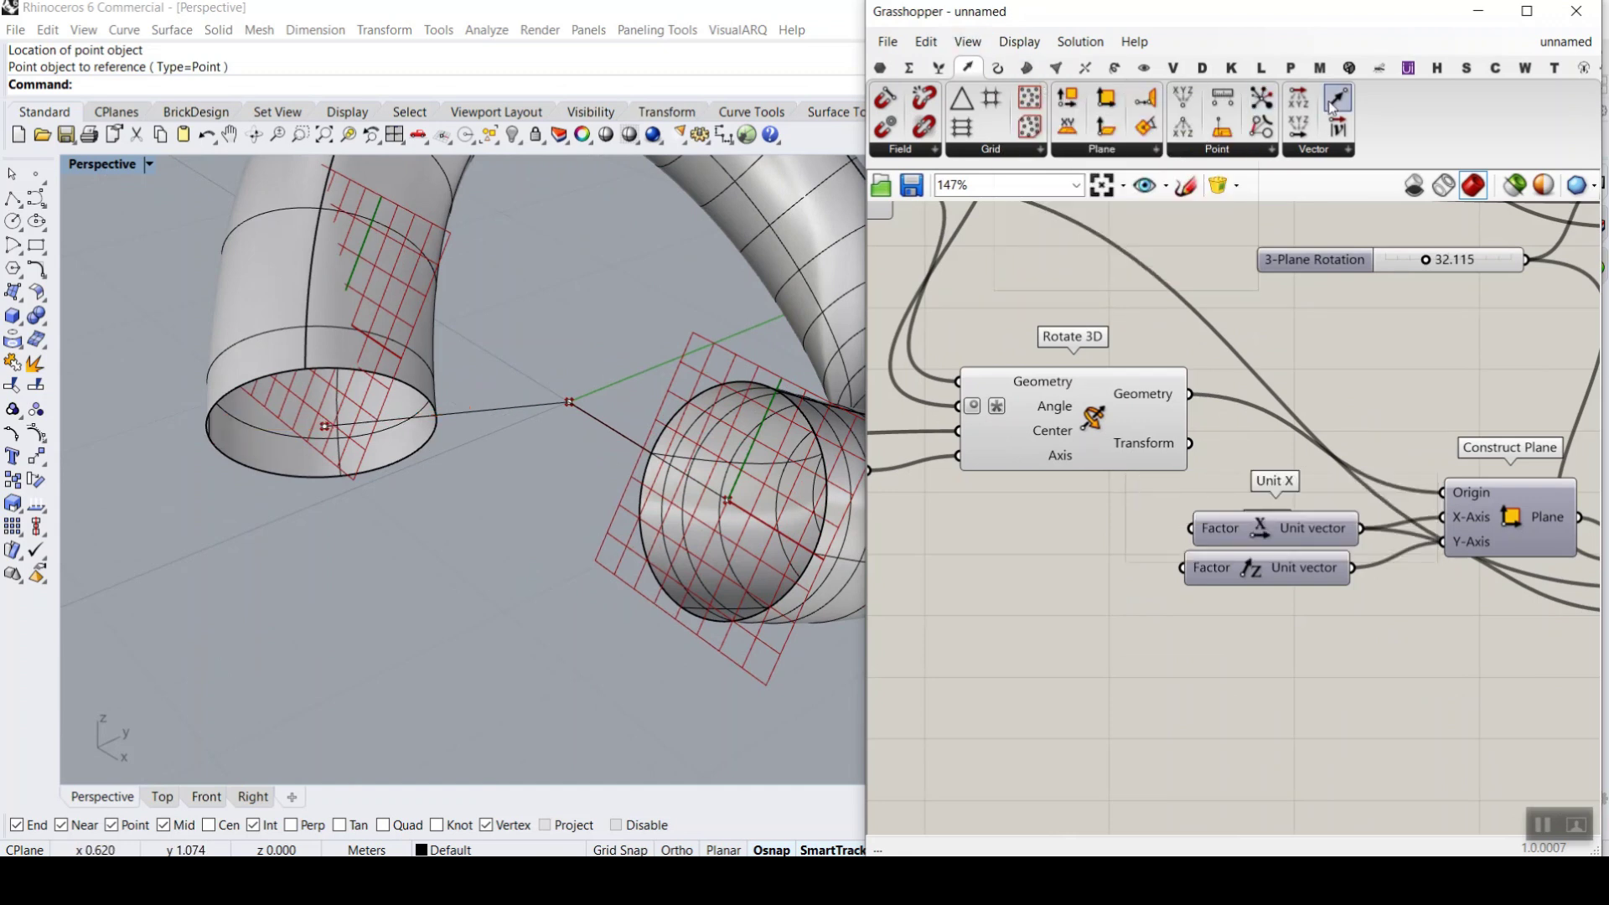
pyautogui.scroll(-4, 1428, 565)
pyautogui.scroll(3, 1177, 586)
pyautogui.click(1201, 617)
pyautogui.moveTo(1185, 625); pyautogui.dragTo(1243, 623)
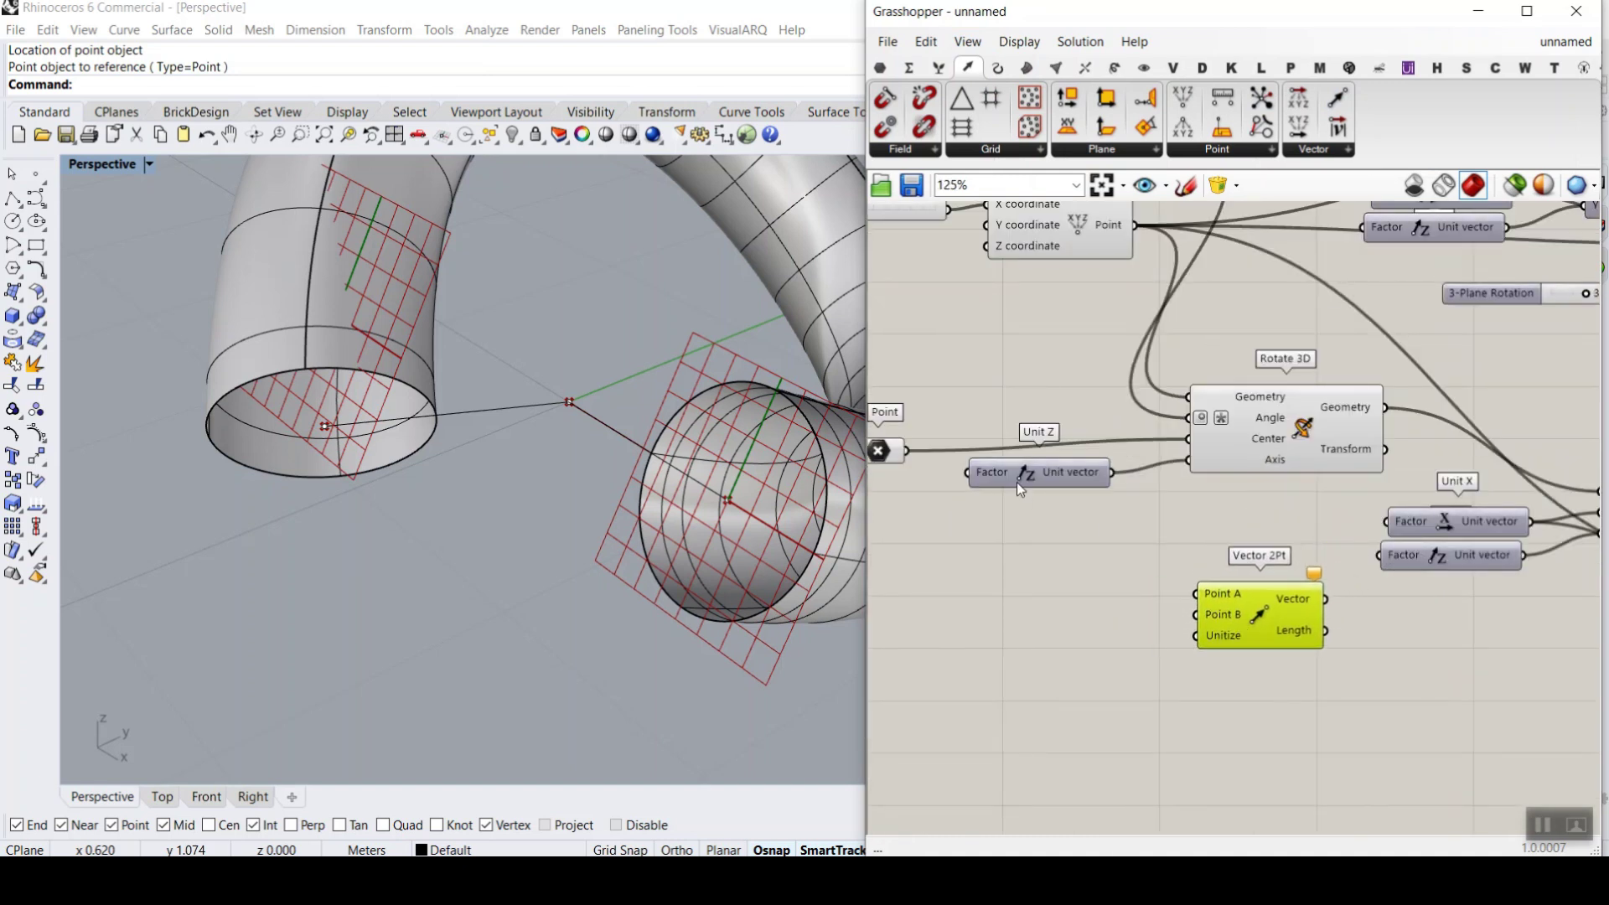
# - Connect the centre Point to Vector 2Pt's Point A and the rotated point's Geometry to Point B
pyautogui.moveTo(988, 481); pyautogui.dragTo(1088, 473, button='right')
pyautogui.click(983, 442)
pyautogui.moveTo(1058, 481); pyautogui.dragTo(1301, 586)
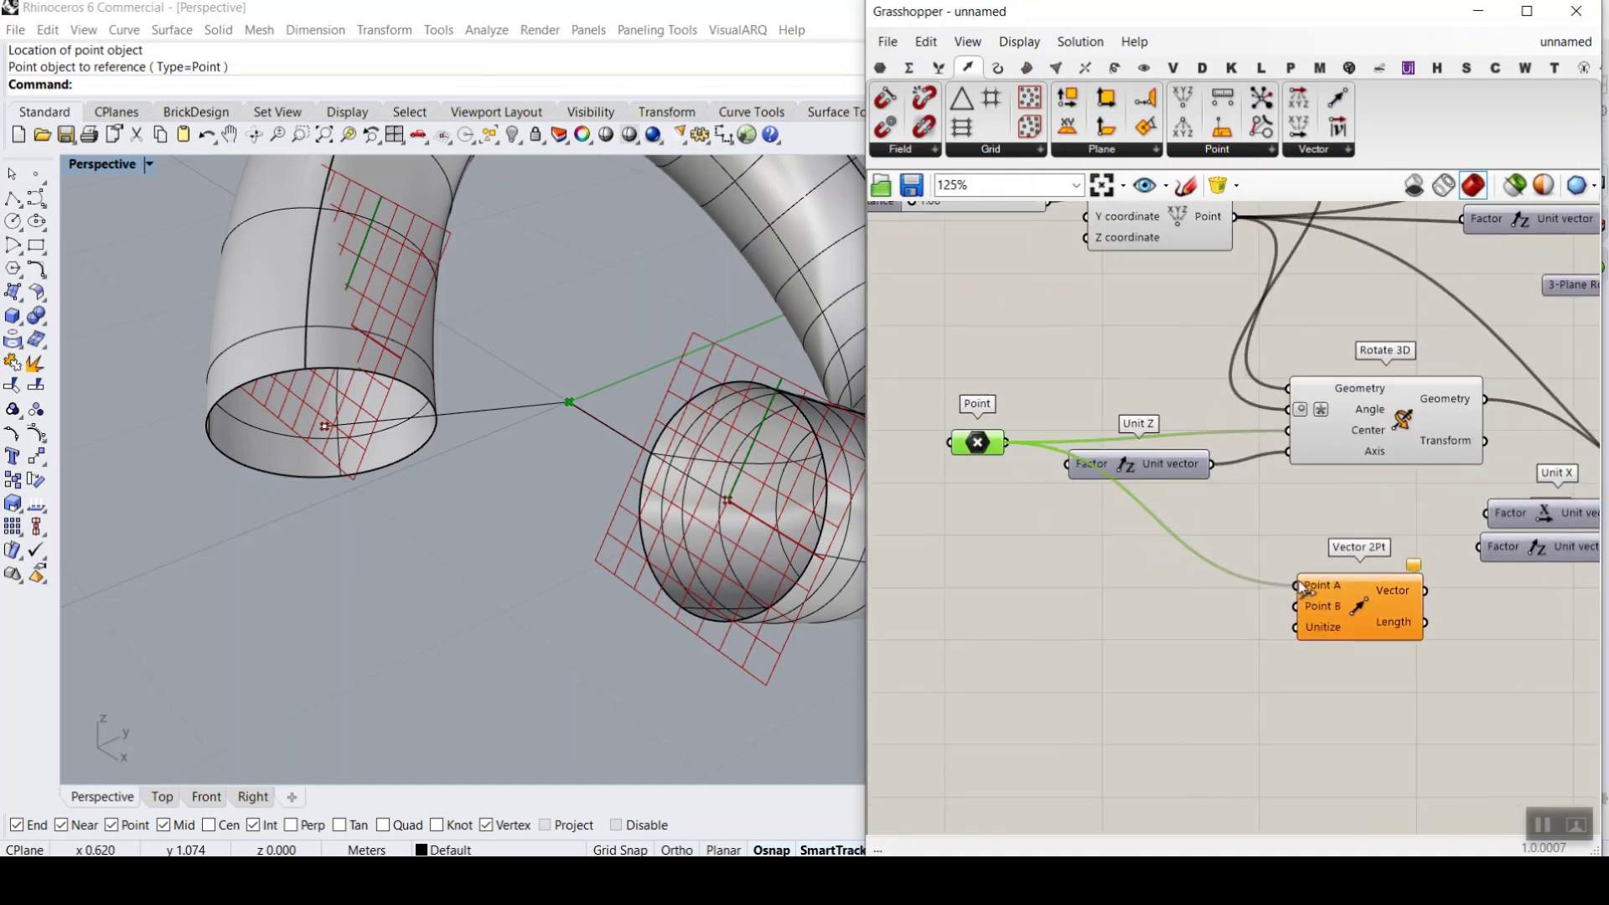
pyautogui.moveTo(1285, 464); pyautogui.dragTo(1042, 404, button='right')
pyautogui.moveTo(1137, 545); pyautogui.dragTo(1285, 557)
pyautogui.click(1229, 349)
pyautogui.moveTo(1240, 339); pyautogui.dragTo(1198, 558)
pyautogui.click(1223, 560)
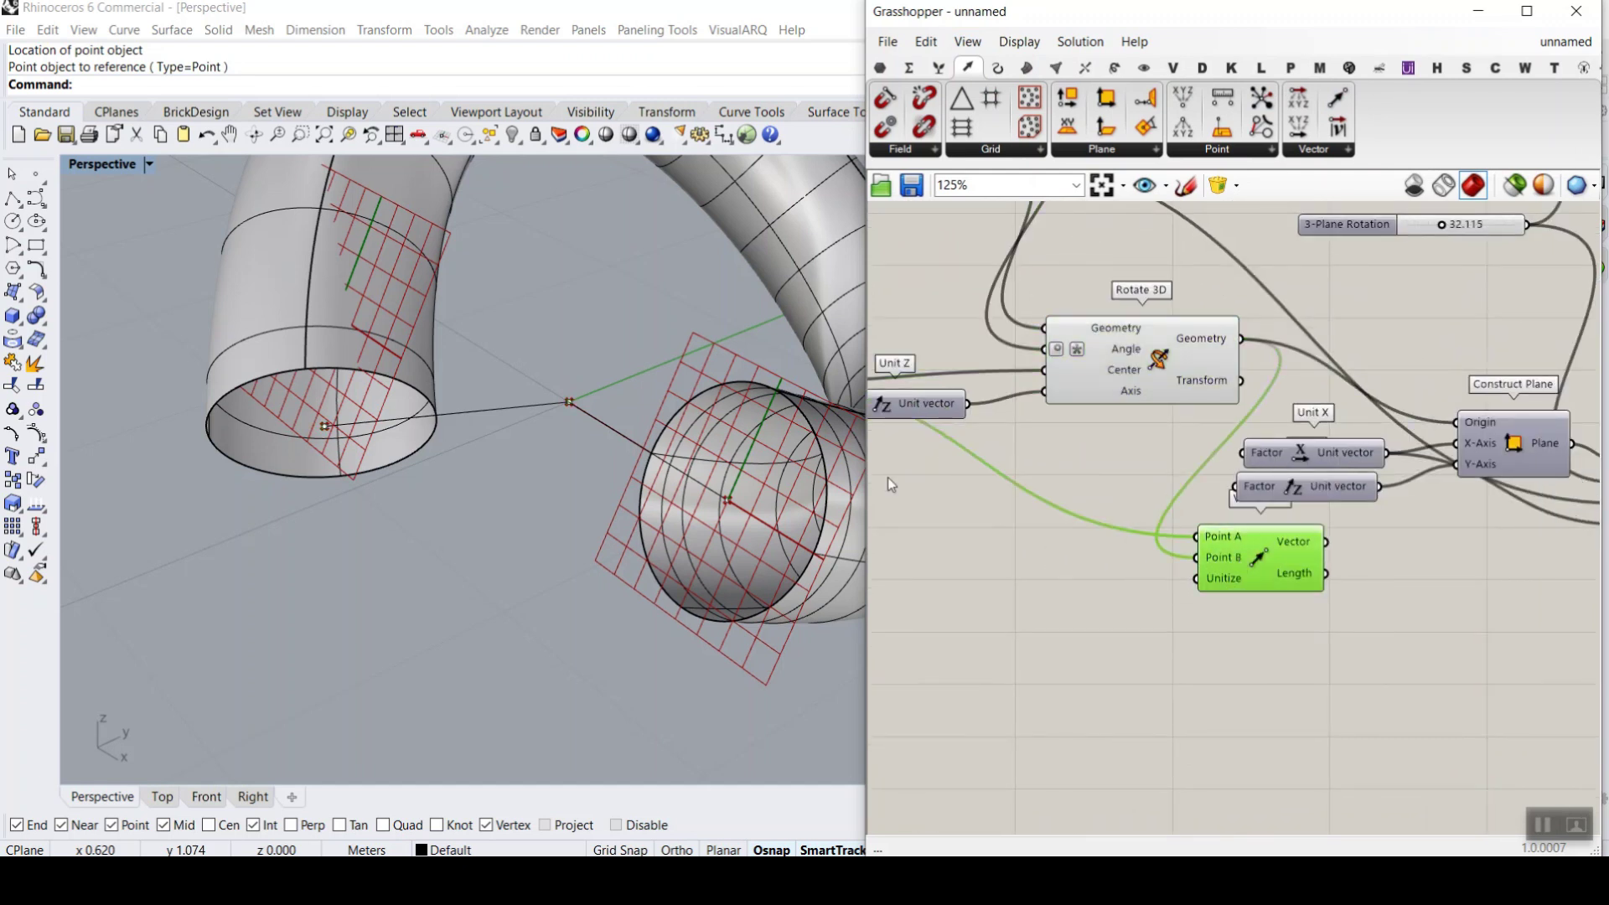
# - Feed the Vector 2Pt vector into the copied Construct Plane's X-Axis, and replace the copied Unit X with Vector 2Pt
pyautogui.scroll(2, 1299, 519)
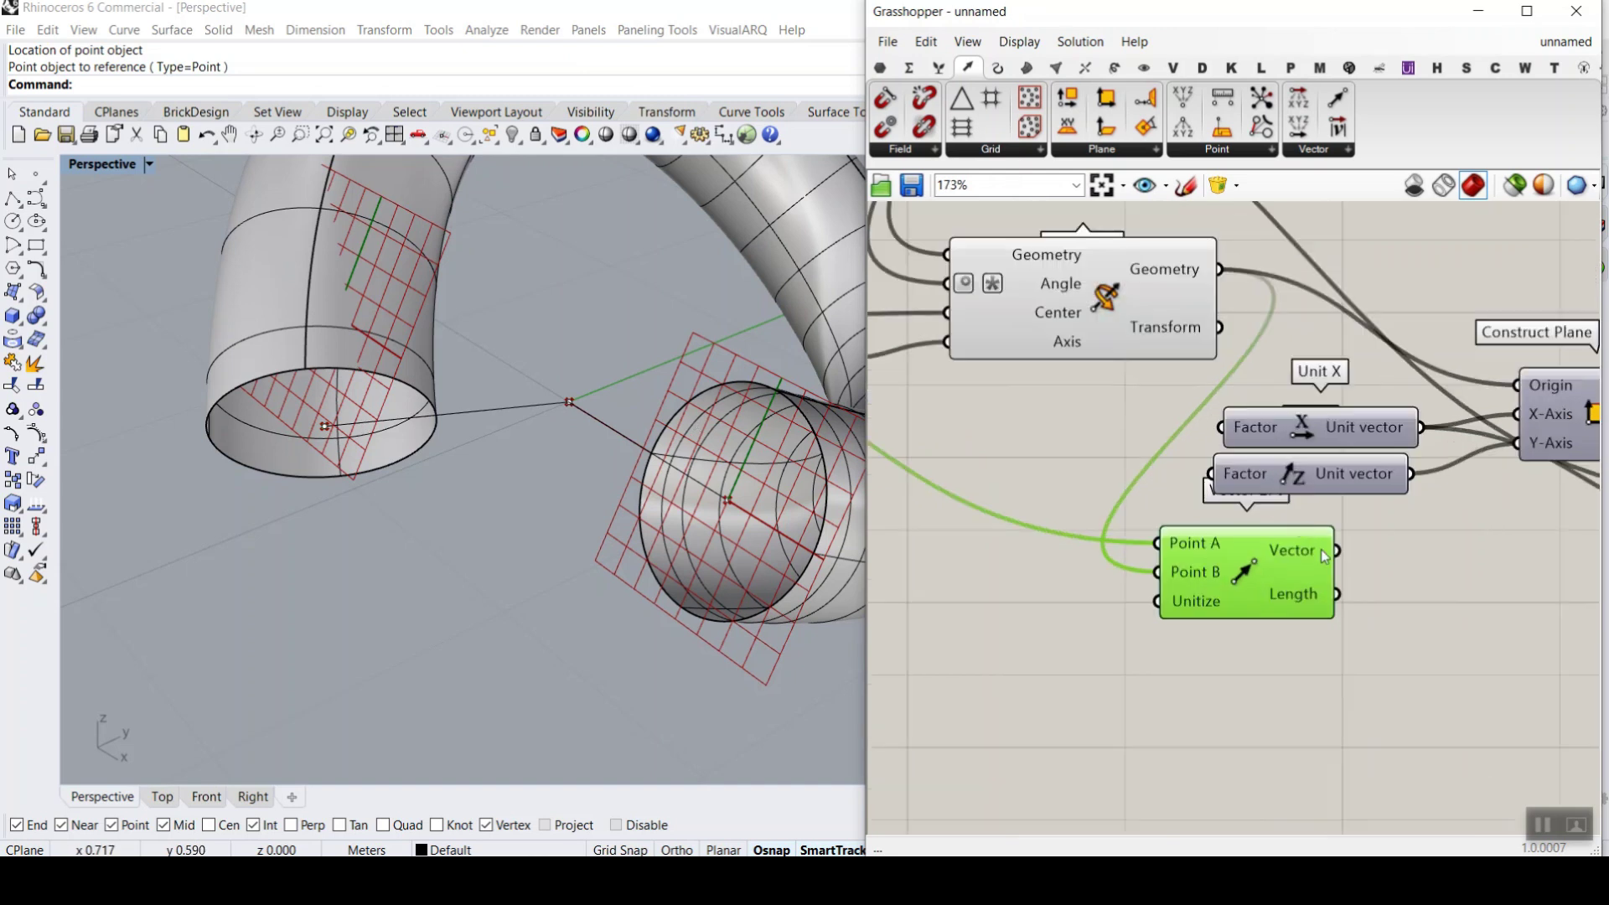
pyautogui.moveTo(1361, 529); pyautogui.dragTo(1517, 442)
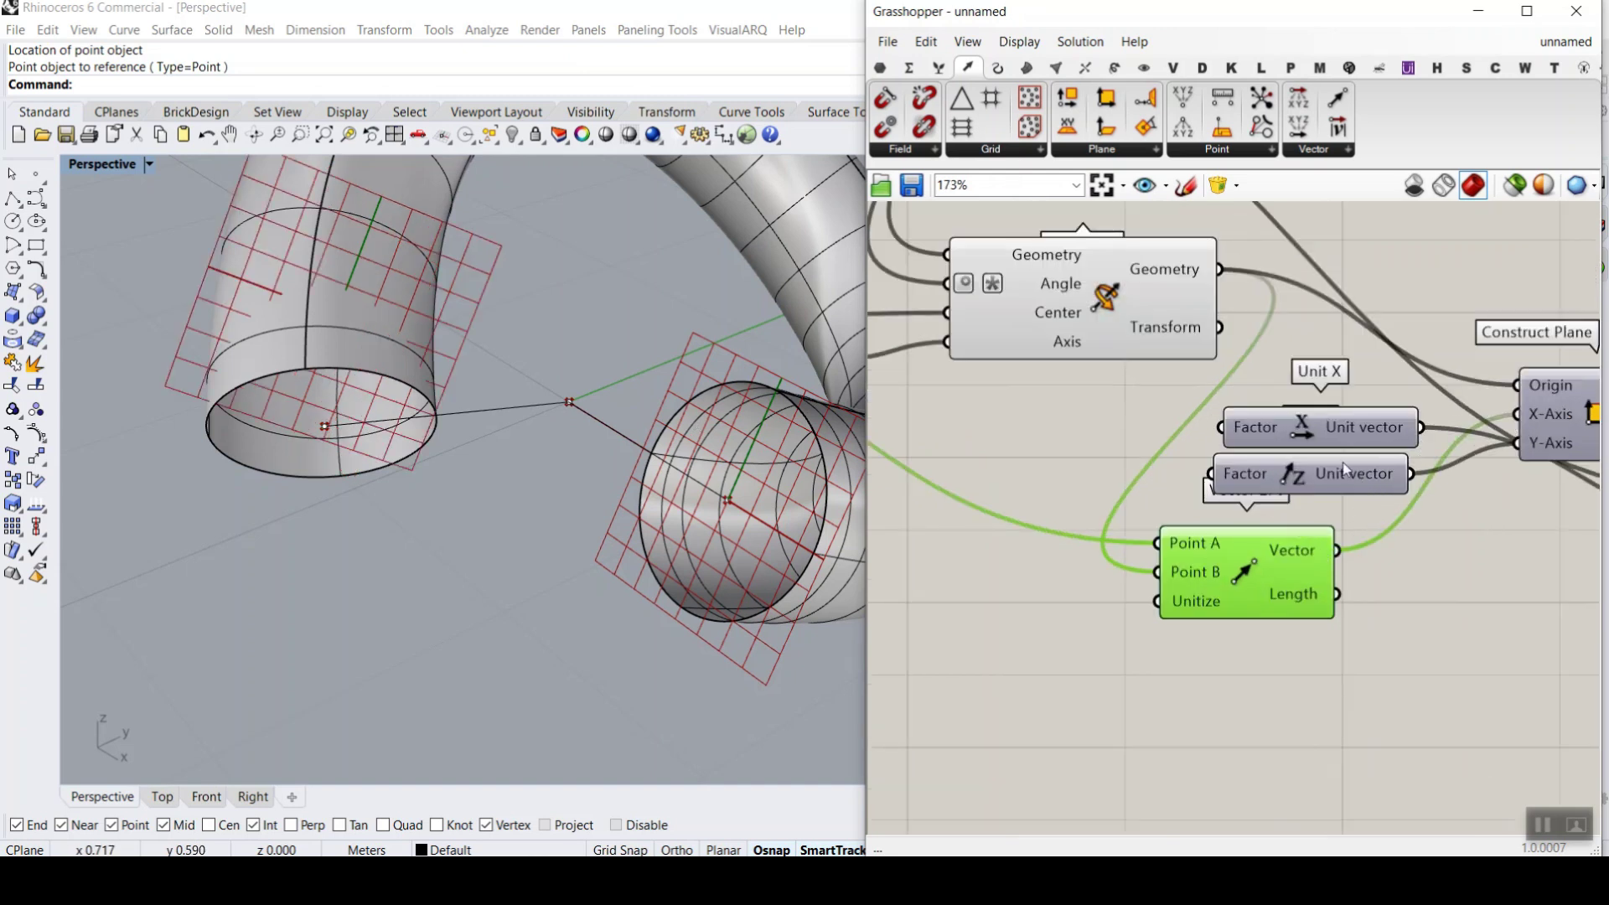
pyautogui.click(1332, 437)
pyautogui.press('Delete')
pyautogui.moveTo(1256, 587); pyautogui.dragTo(1321, 425)
pyautogui.moveTo(1371, 441); pyautogui.dragTo(1174, 412, button='right')
# - Turn on the copied Construct Plane's preview and examine its orientation at the second pipe opening
pyautogui.rightClick(1394, 368)
pyautogui.click(1409, 405)
pyautogui.click(1410, 405)
pyautogui.moveTo(426, 413); pyautogui.dragTo(344, 349, button='right')
pyautogui.scroll(5, 377, 445)
pyautogui.moveTo(374, 444); pyautogui.dragTo(461, 343, button='right')
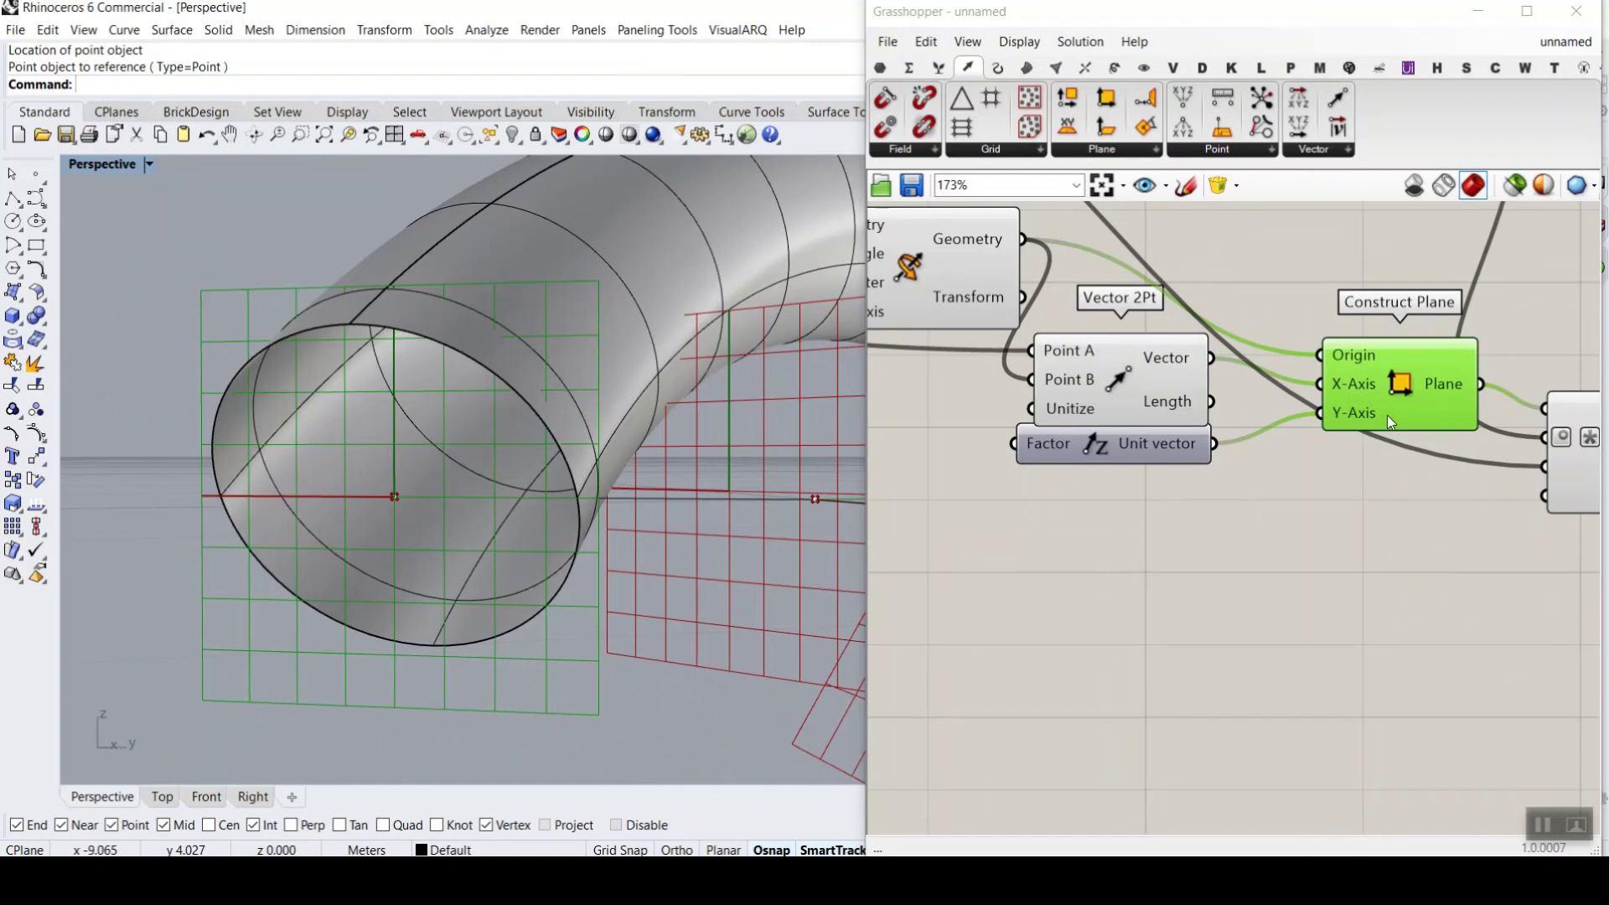
pyautogui.moveTo(444, 449); pyautogui.dragTo(469, 536, button='right')
pyautogui.moveTo(759, 338); pyautogui.dragTo(640, 349, button='right')
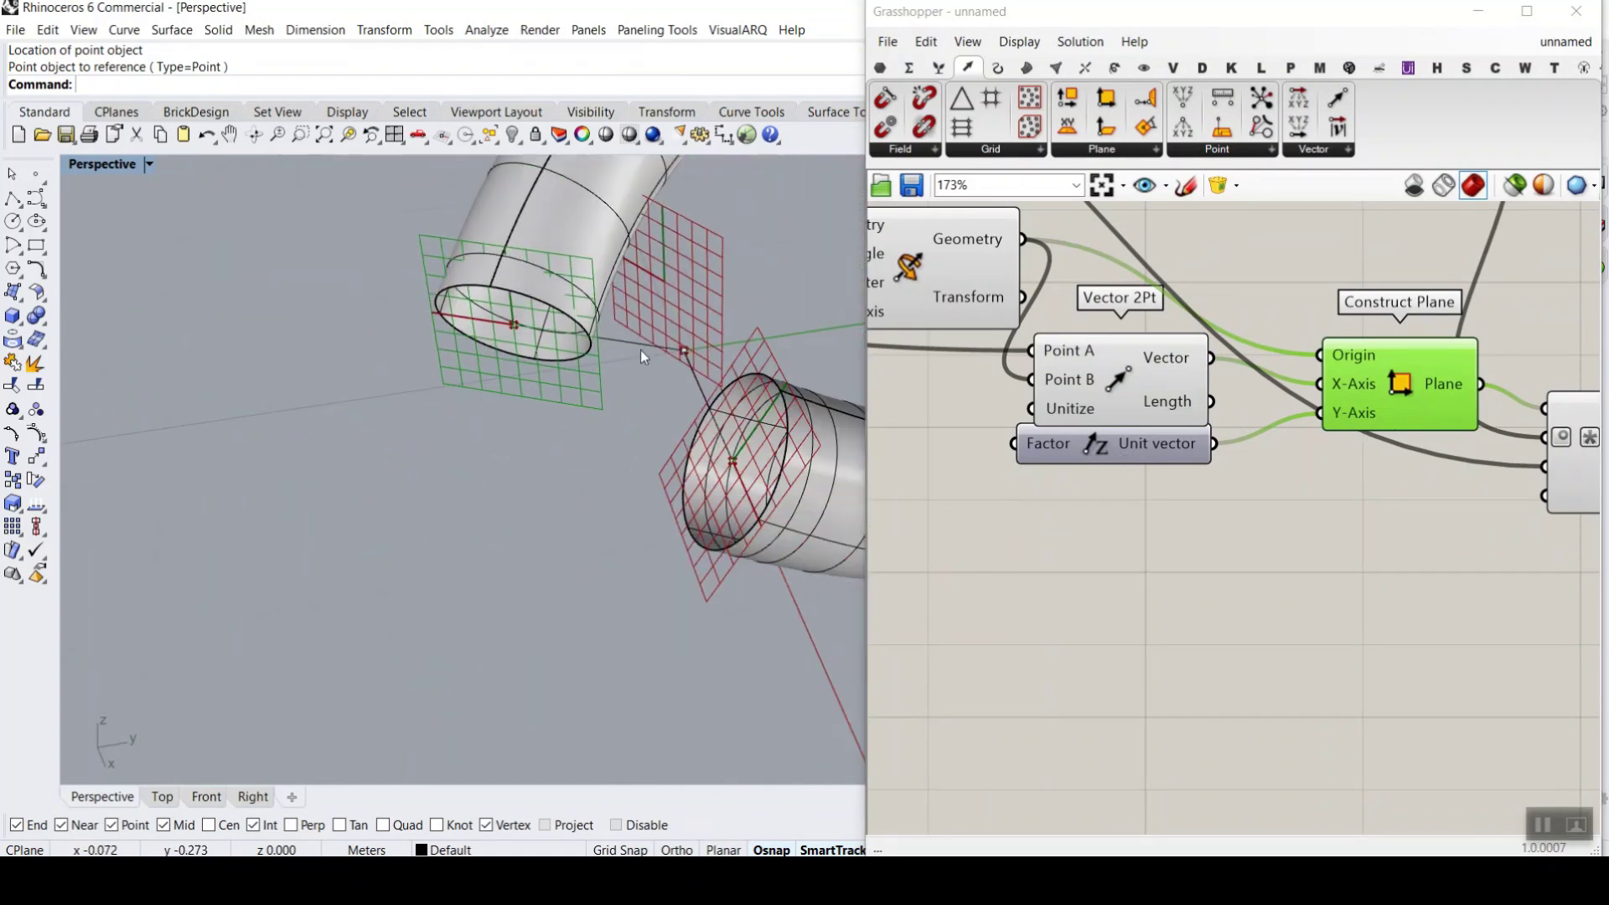
pyautogui.moveTo(645, 344); pyautogui.dragTo(465, 322)
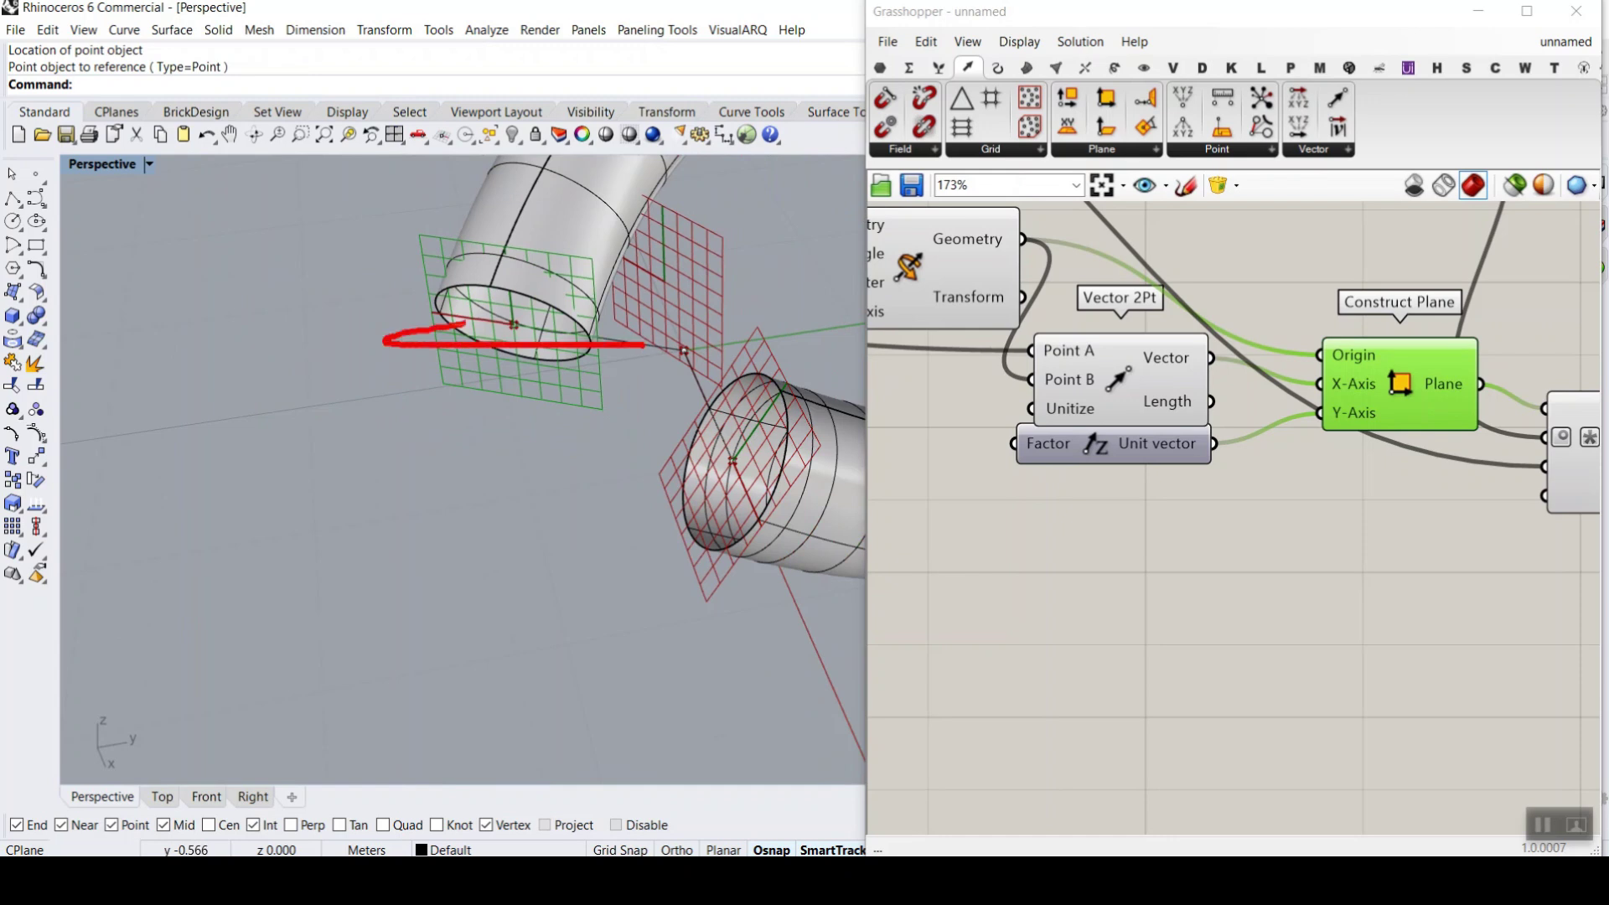
pyautogui.press('Escape')
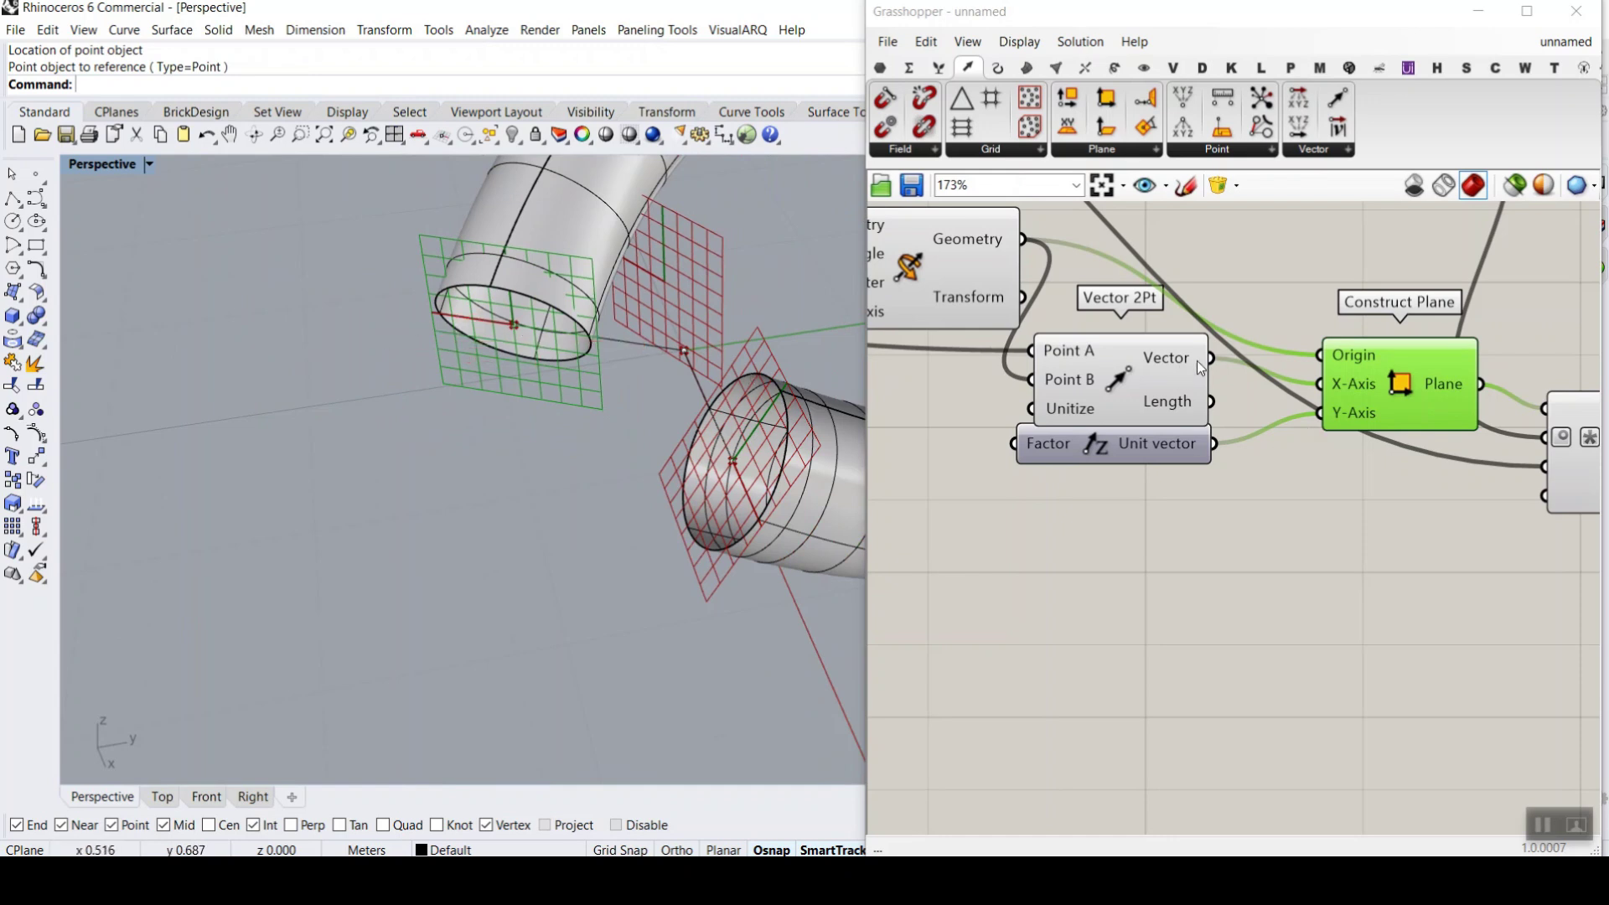
# - Connect the Vector 2Pt vector to the copied Rotate 3D's Axis and the rotated point's Geometry to its Center
pyautogui.scroll(-3, 1199, 361)
pyautogui.moveTo(1207, 362); pyautogui.dragTo(1406, 447)
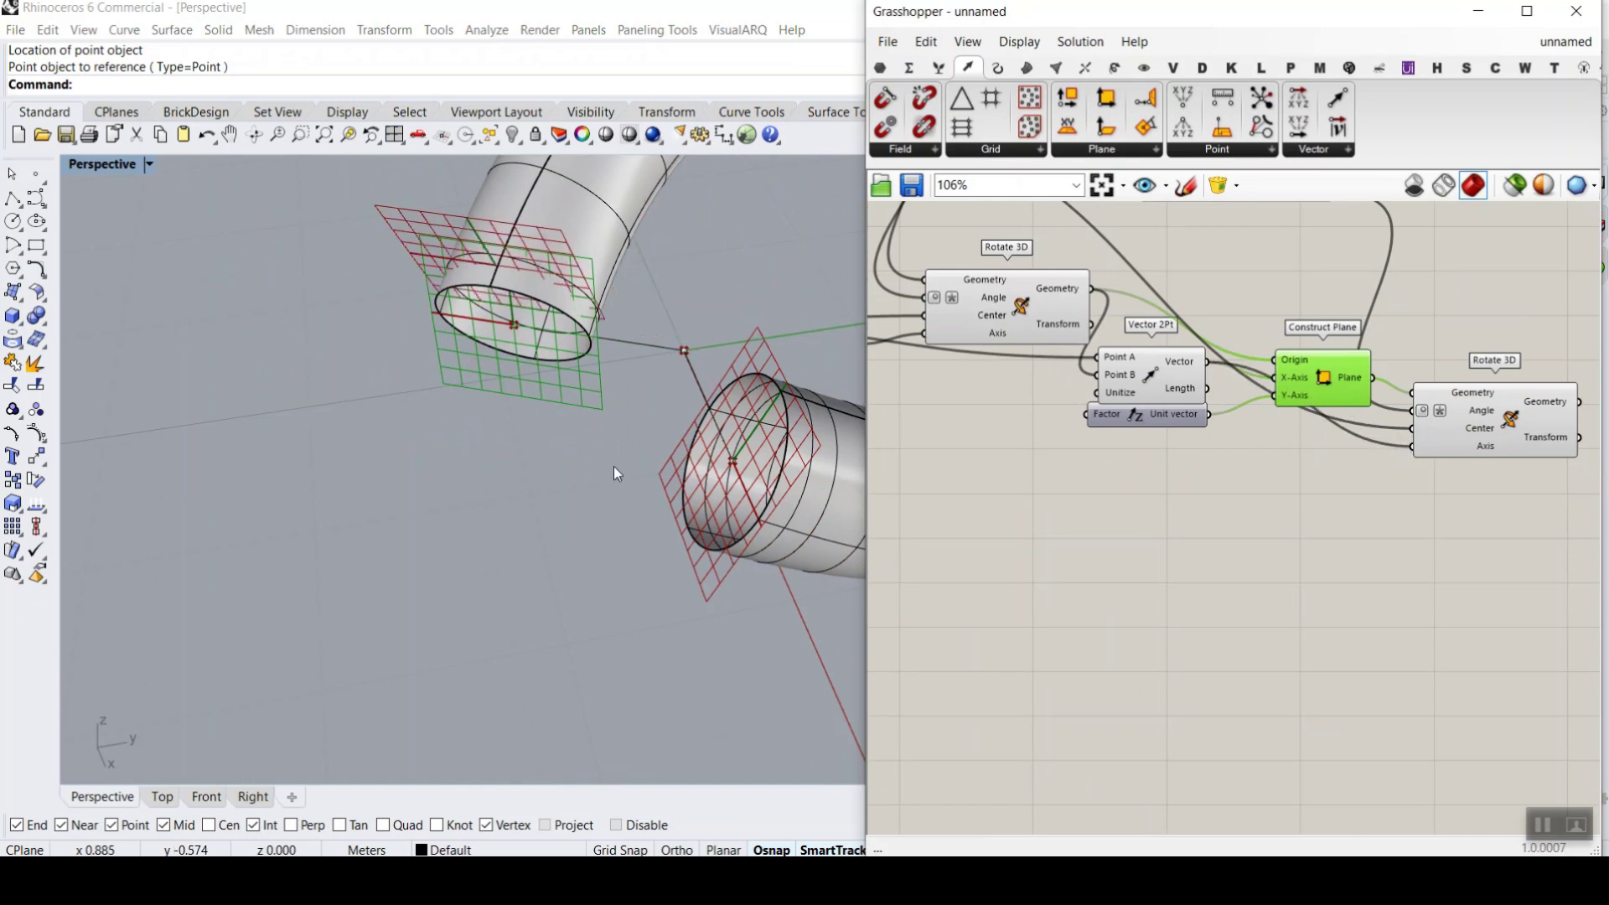
pyautogui.moveTo(616, 474); pyautogui.dragTo(605, 403, button='right')
pyautogui.scroll(3, 1448, 442)
pyautogui.moveTo(972, 406); pyautogui.dragTo(1170, 427, button='right')
pyautogui.scroll(-1, 1284, 469)
pyautogui.click(1121, 301)
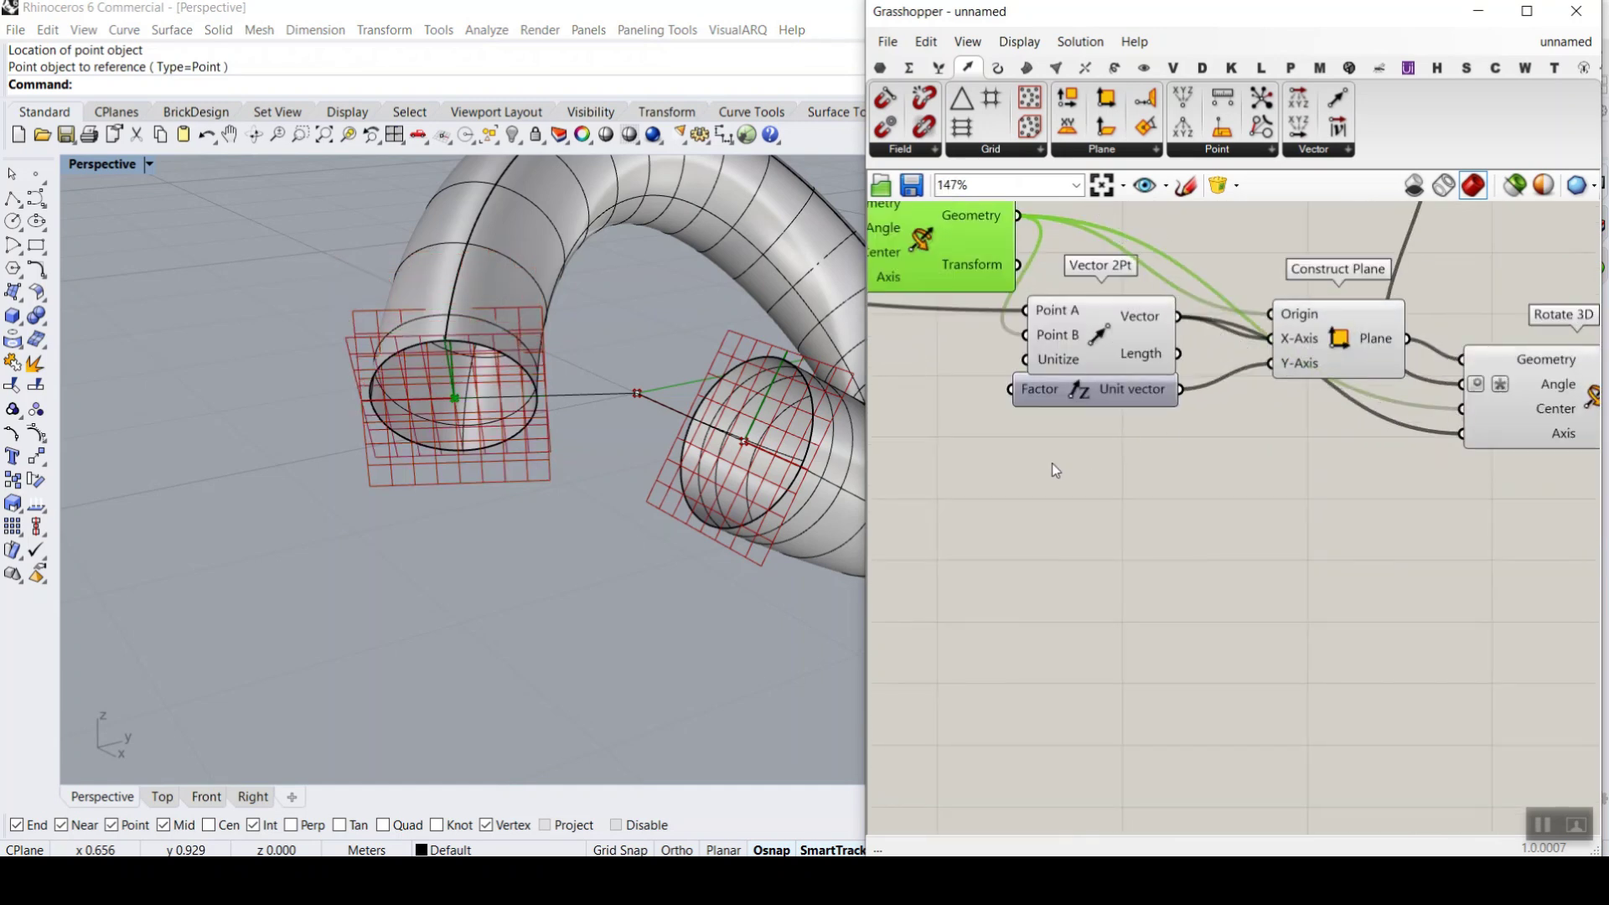
# - Turn off the preview of the copied Construct Plane
pyautogui.moveTo(1351, 282); pyautogui.dragTo(1110, 491)
pyautogui.rightClick(1111, 491)
pyautogui.click(1153, 534)
pyautogui.click(1156, 530)
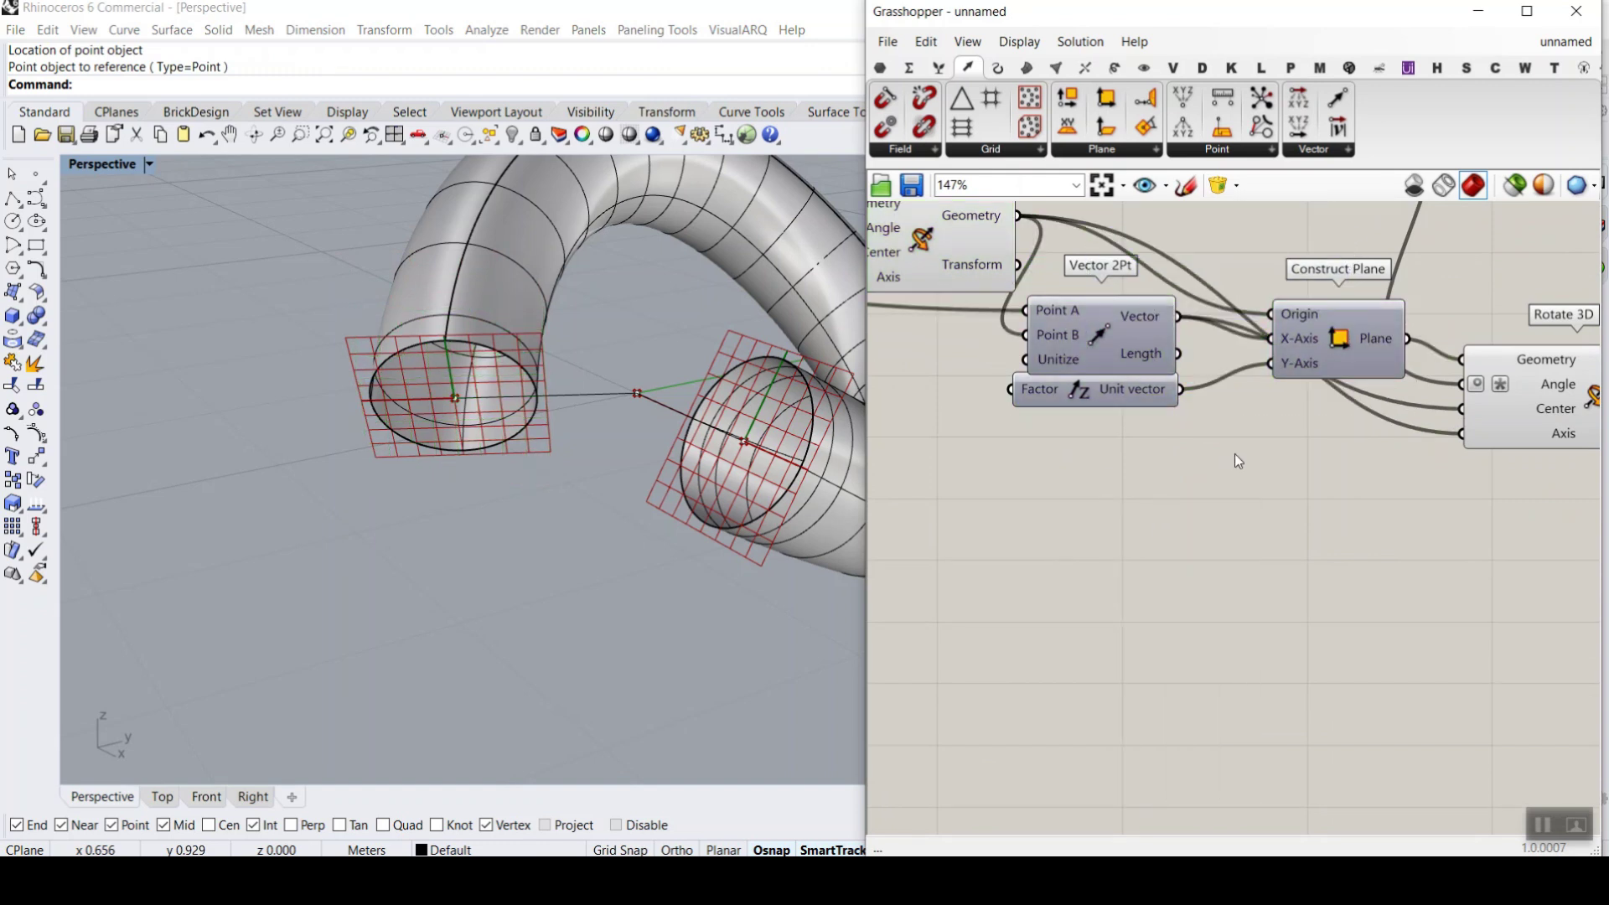
# - Set the 3-Plane Rotation slider to 26.199 to tilt both end planes together
pyautogui.scroll(-5, 1234, 454)
pyautogui.scroll(8, 1216, 291)
pyautogui.moveTo(1295, 286)
pyautogui.mouseDown()
pyautogui.moveTo(1334, 293)
pyautogui.moveTo(1249, 293)
pyautogui.moveTo(1296, 298)
pyautogui.moveTo(1268, 302)
pyautogui.mouseUp()
pyautogui.moveTo(695, 444); pyautogui.dragTo(603, 355, button='right')
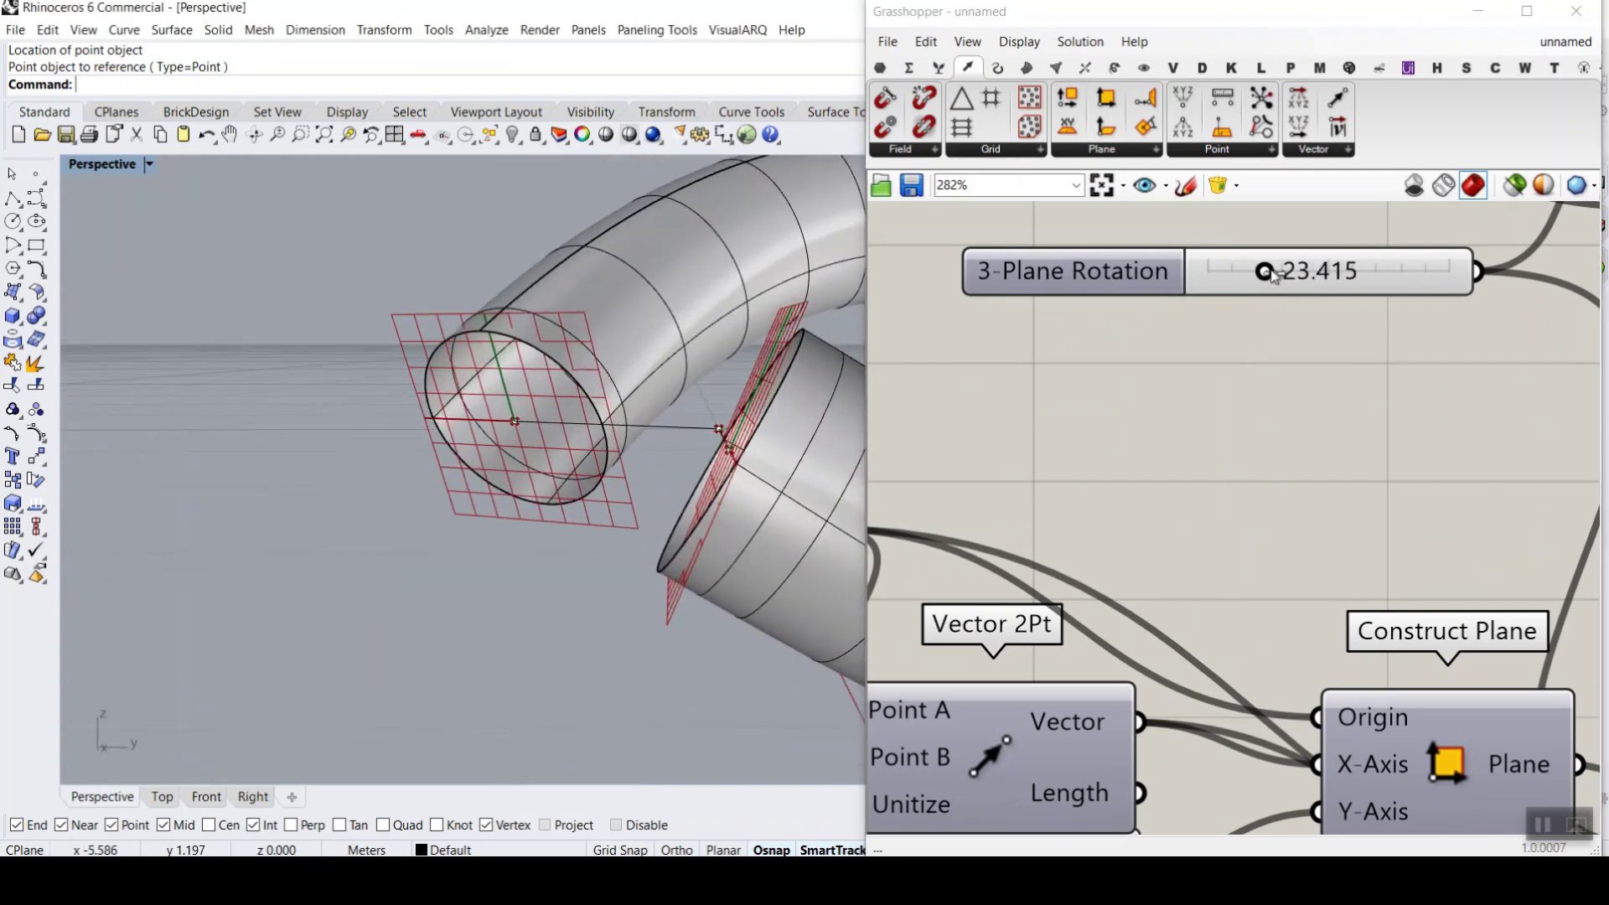
pyautogui.moveTo(1272, 277); pyautogui.dragTo(1280, 277)
pyautogui.moveTo(587, 369); pyautogui.dragTo(890, 350, button='right')
pyautogui.moveTo(1277, 275); pyautogui.dragTo(1188, 285)
pyautogui.moveTo(1297, 302)
pyautogui.mouseDown()
pyautogui.moveTo(1240, 294)
pyautogui.moveTo(1274, 305)
pyautogui.mouseUp()
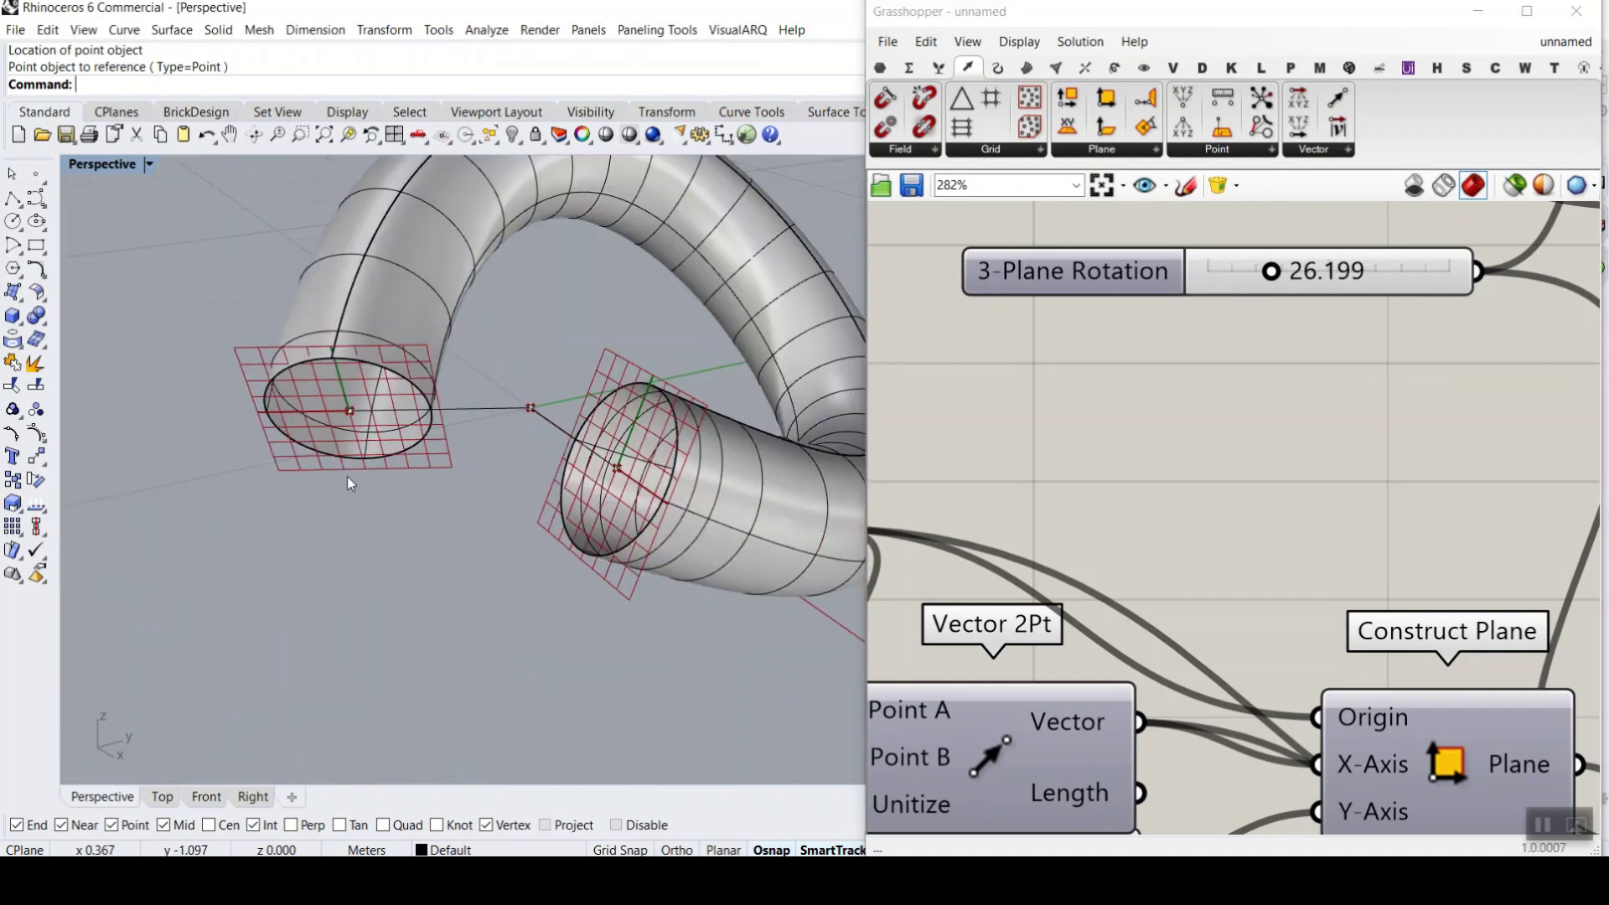
pyautogui.moveTo(350, 483); pyautogui.dragTo(408, 546, button='right')
# - Review the Count and Distance sliders and check the rotated planes at both pipe openings
pyautogui.moveTo(1328, 501); pyautogui.dragTo(1203, 455, button='right')
pyautogui.scroll(-10, 994, 398)
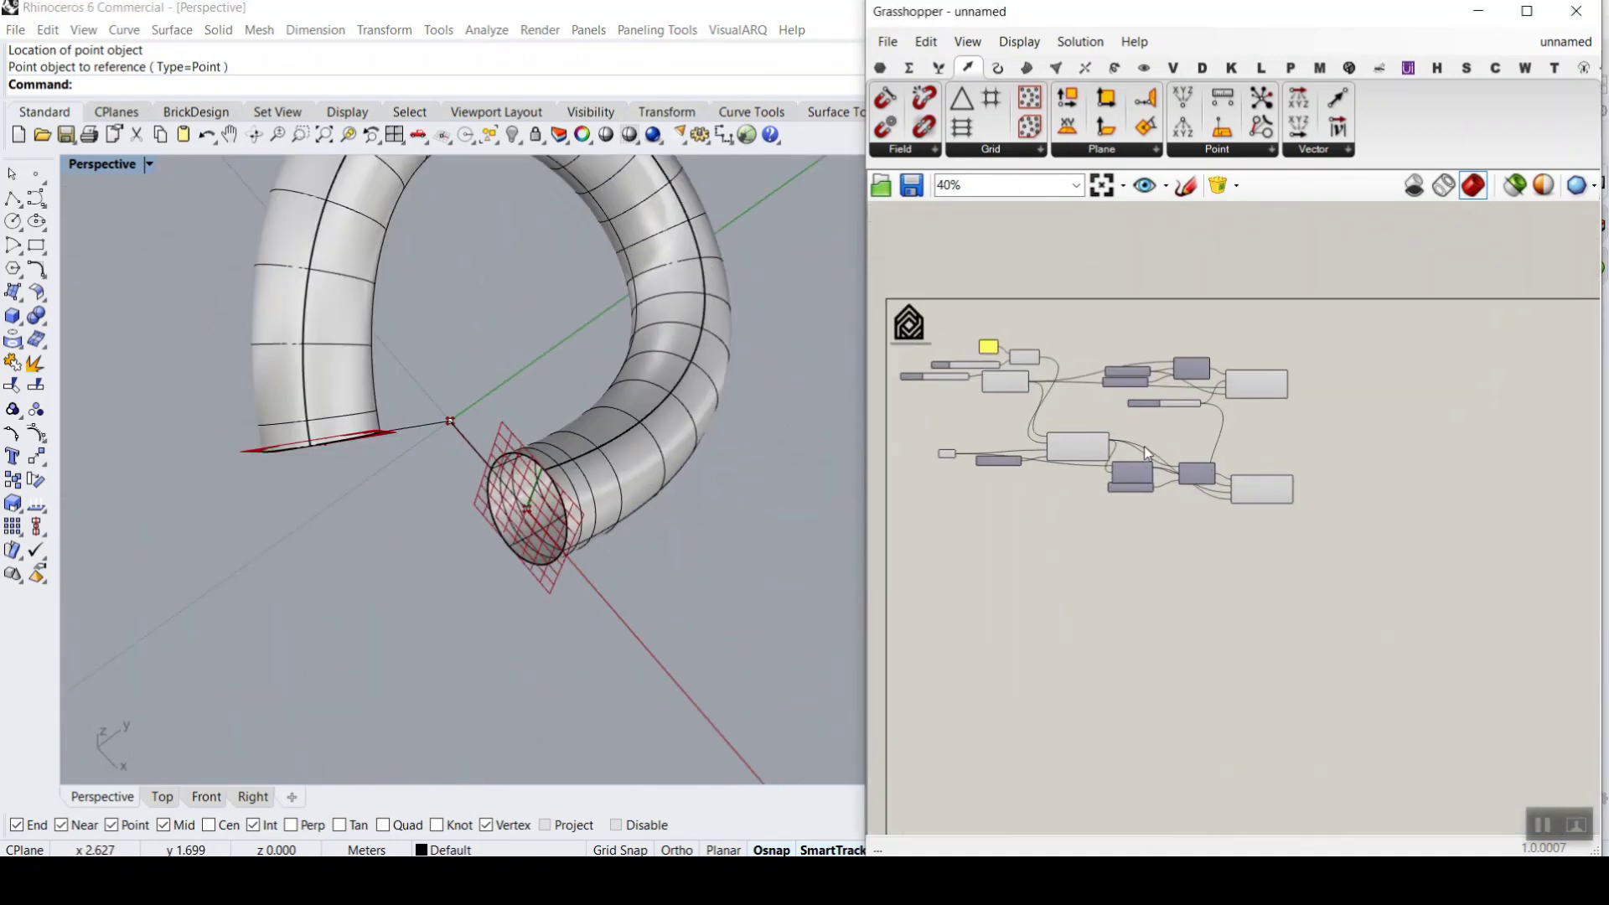
pyautogui.scroll(6, 971, 405)
pyautogui.moveTo(1153, 368); pyautogui.dragTo(1002, 355)
pyautogui.moveTo(1014, 419); pyautogui.dragTo(1066, 414)
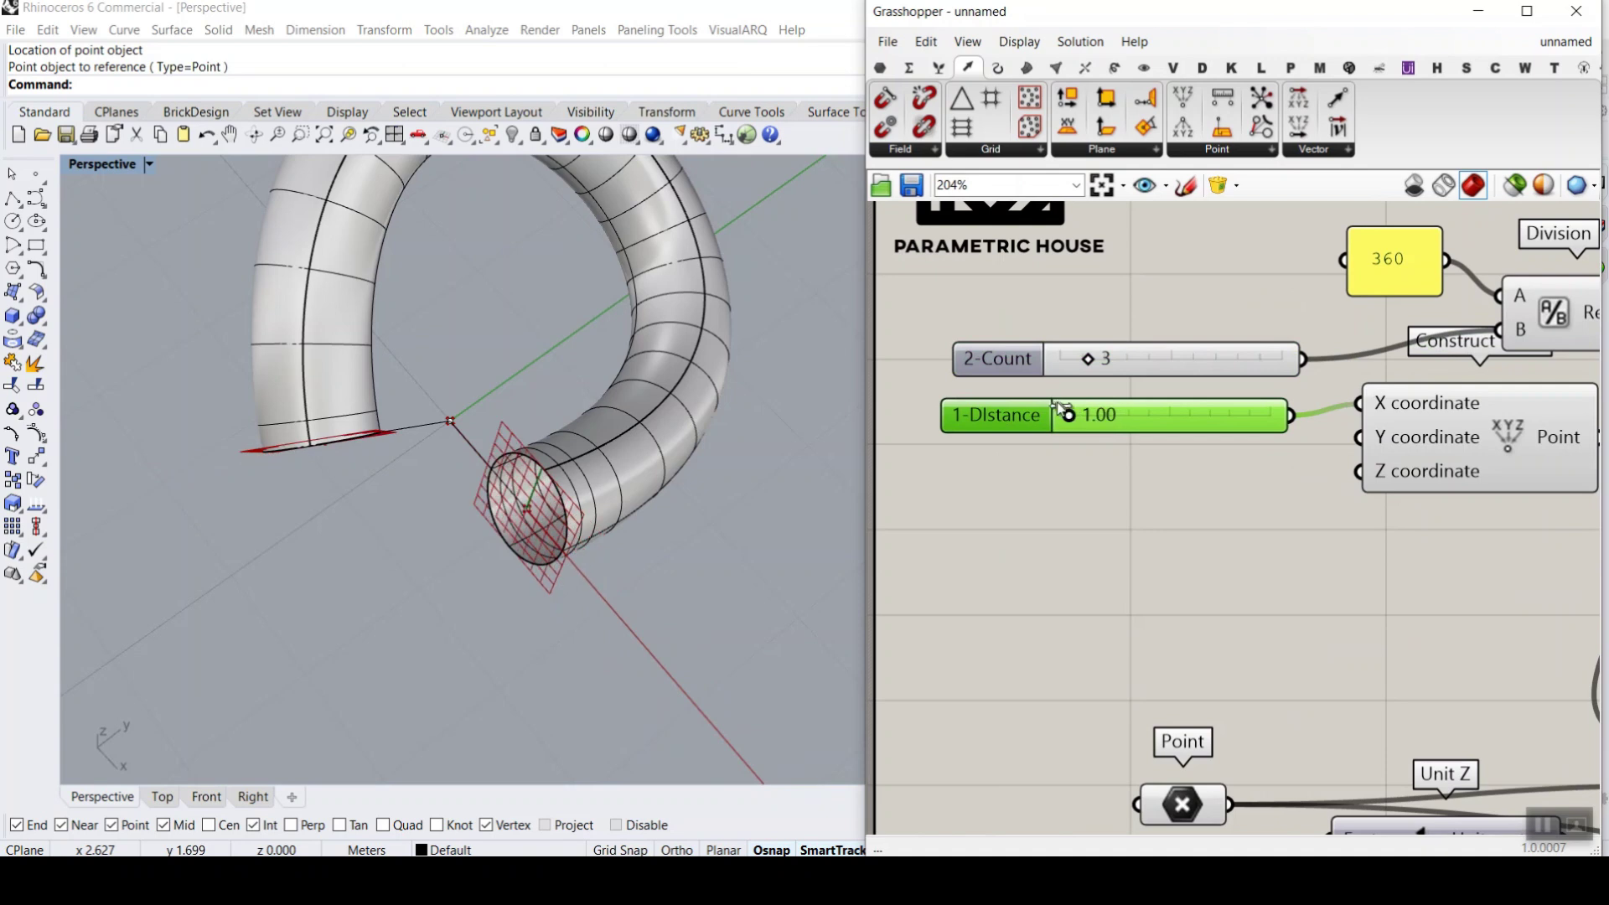
pyautogui.moveTo(503, 576); pyautogui.dragTo(526, 530, button='right')
pyautogui.scroll(4, 526, 530)
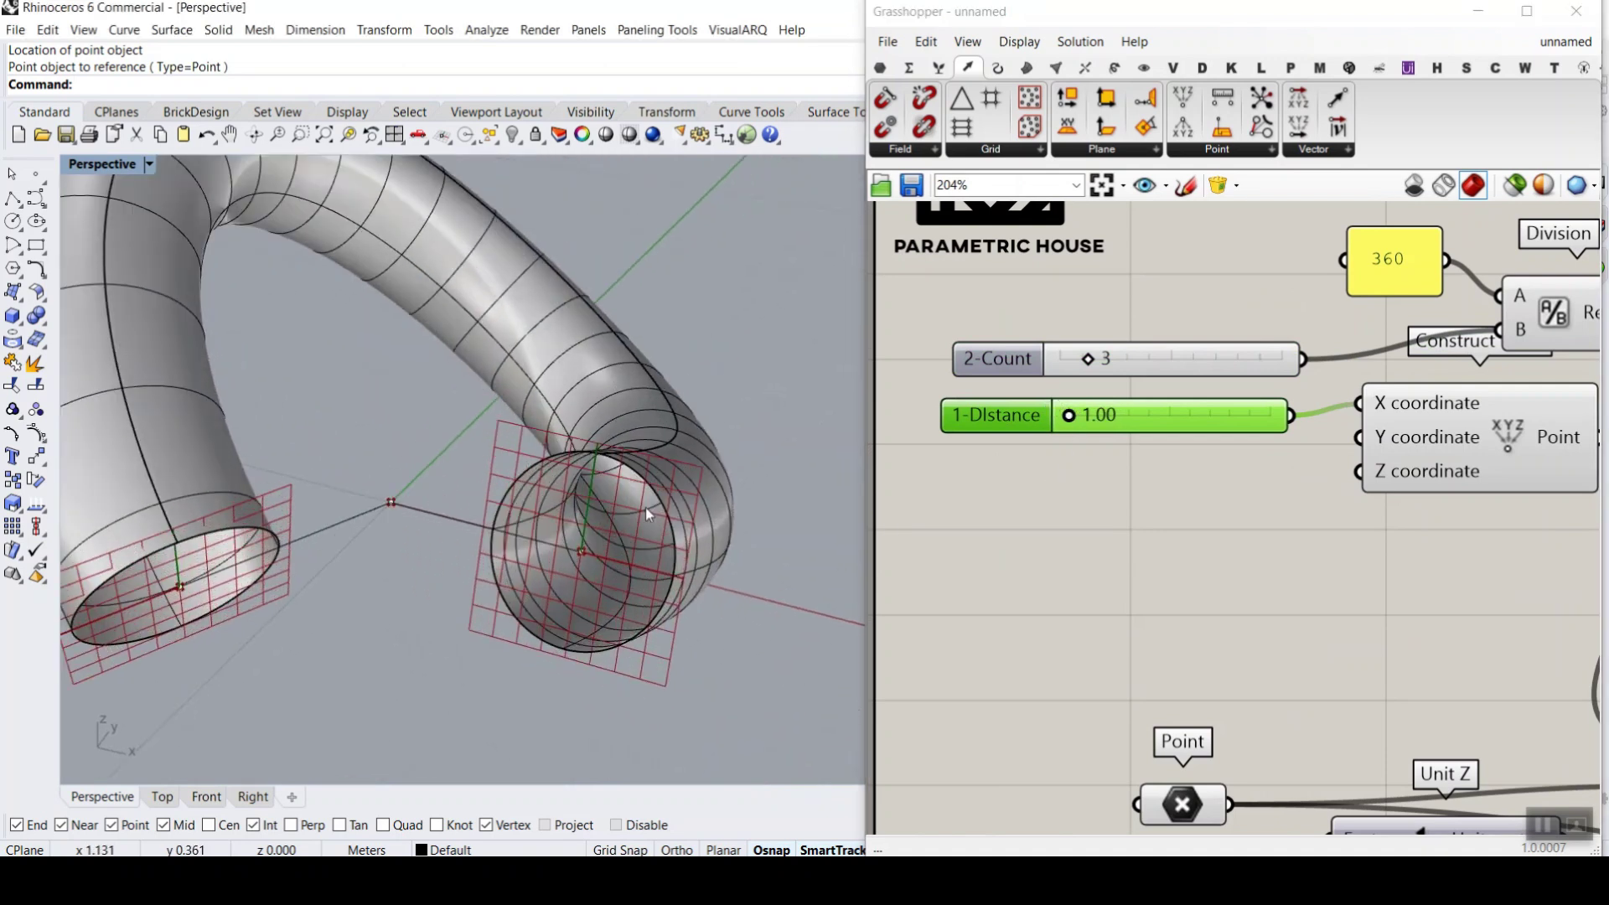
pyautogui.scroll(-4, 1080, 446)
pyautogui.moveTo(1217, 528); pyautogui.dragTo(1128, 449, button='right')
pyautogui.moveTo(1368, 541); pyautogui.dragTo(1081, 445, button='right')
pyautogui.scroll(5, 1344, 355)
# - Add a Bezier Span component beside the two plane-rotating Rotate 3D components
pyautogui.scroll(-4, 1087, 422)
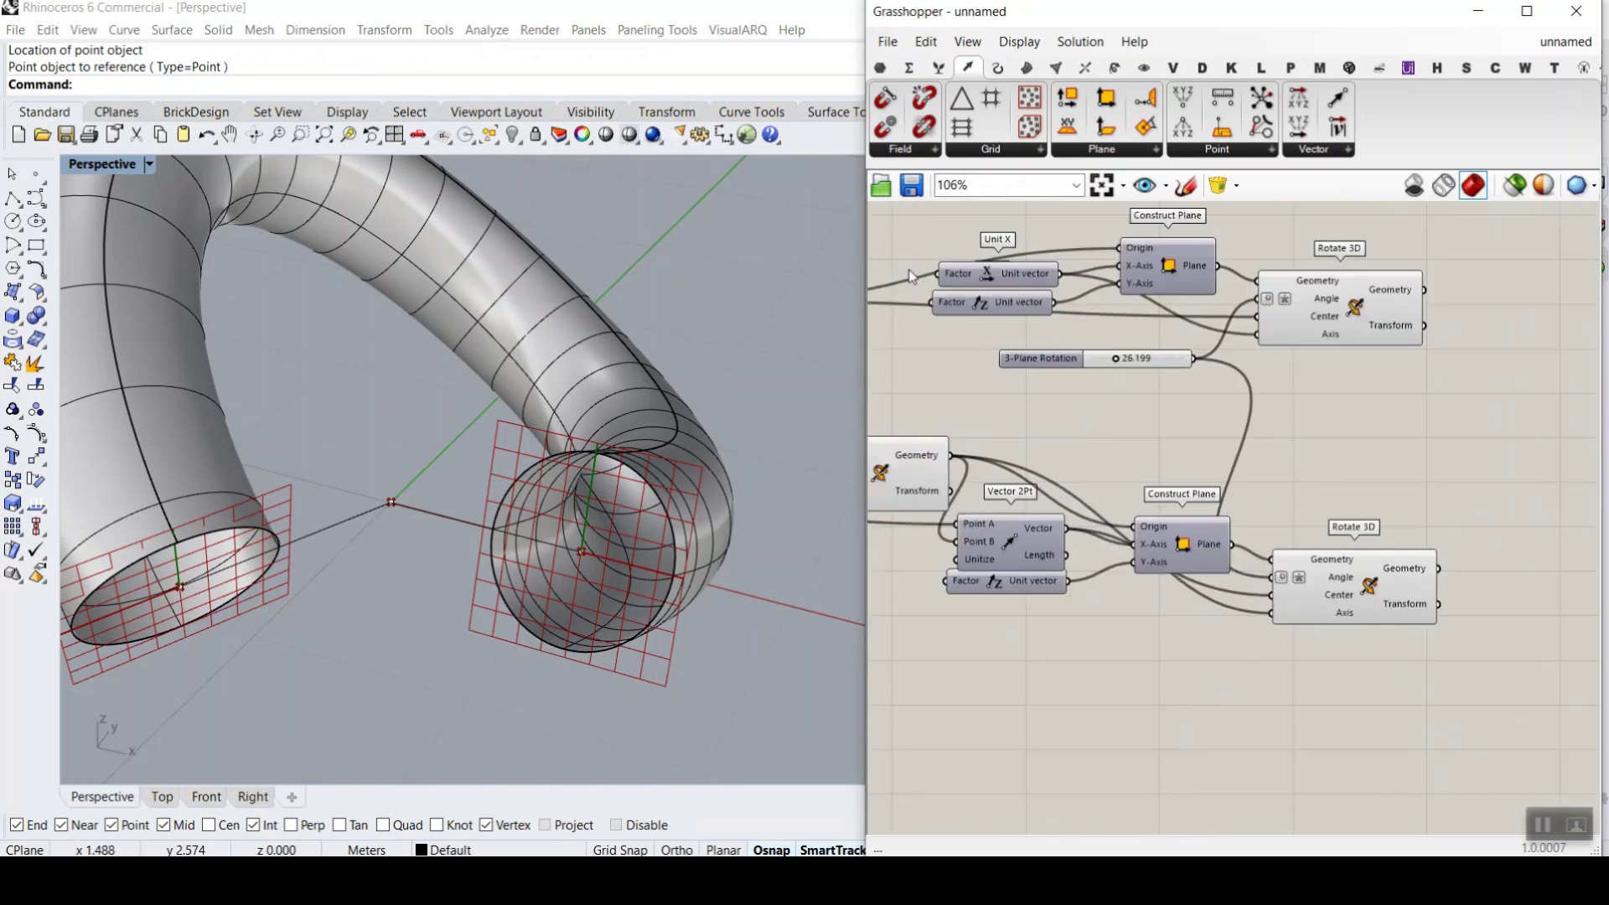
pyautogui.click(999, 68)
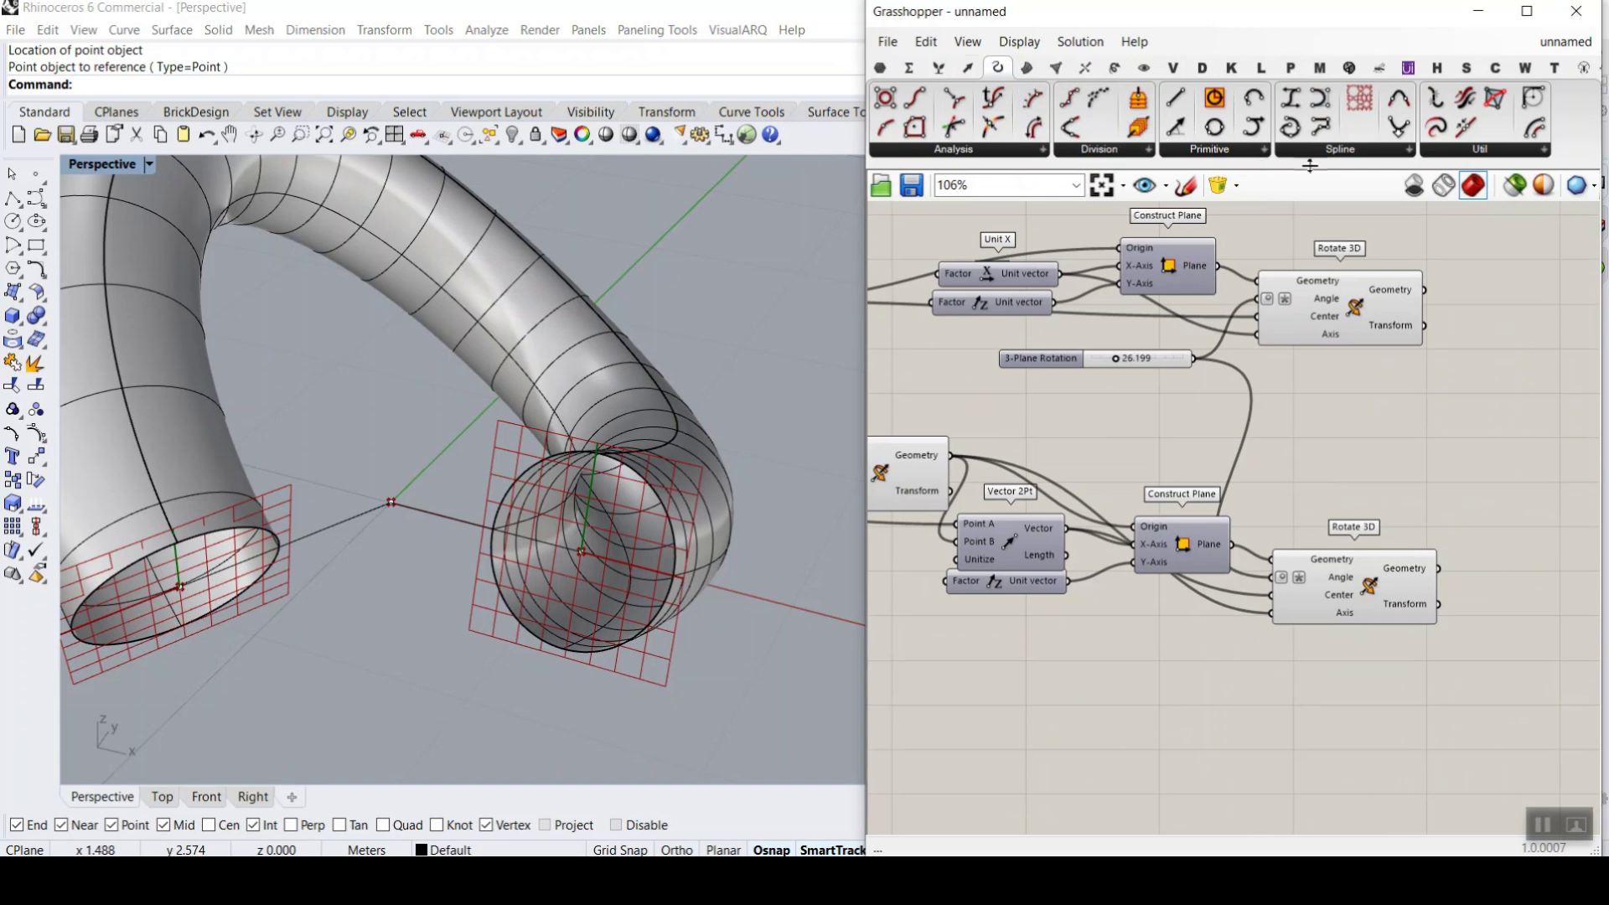
pyautogui.click(1384, 157)
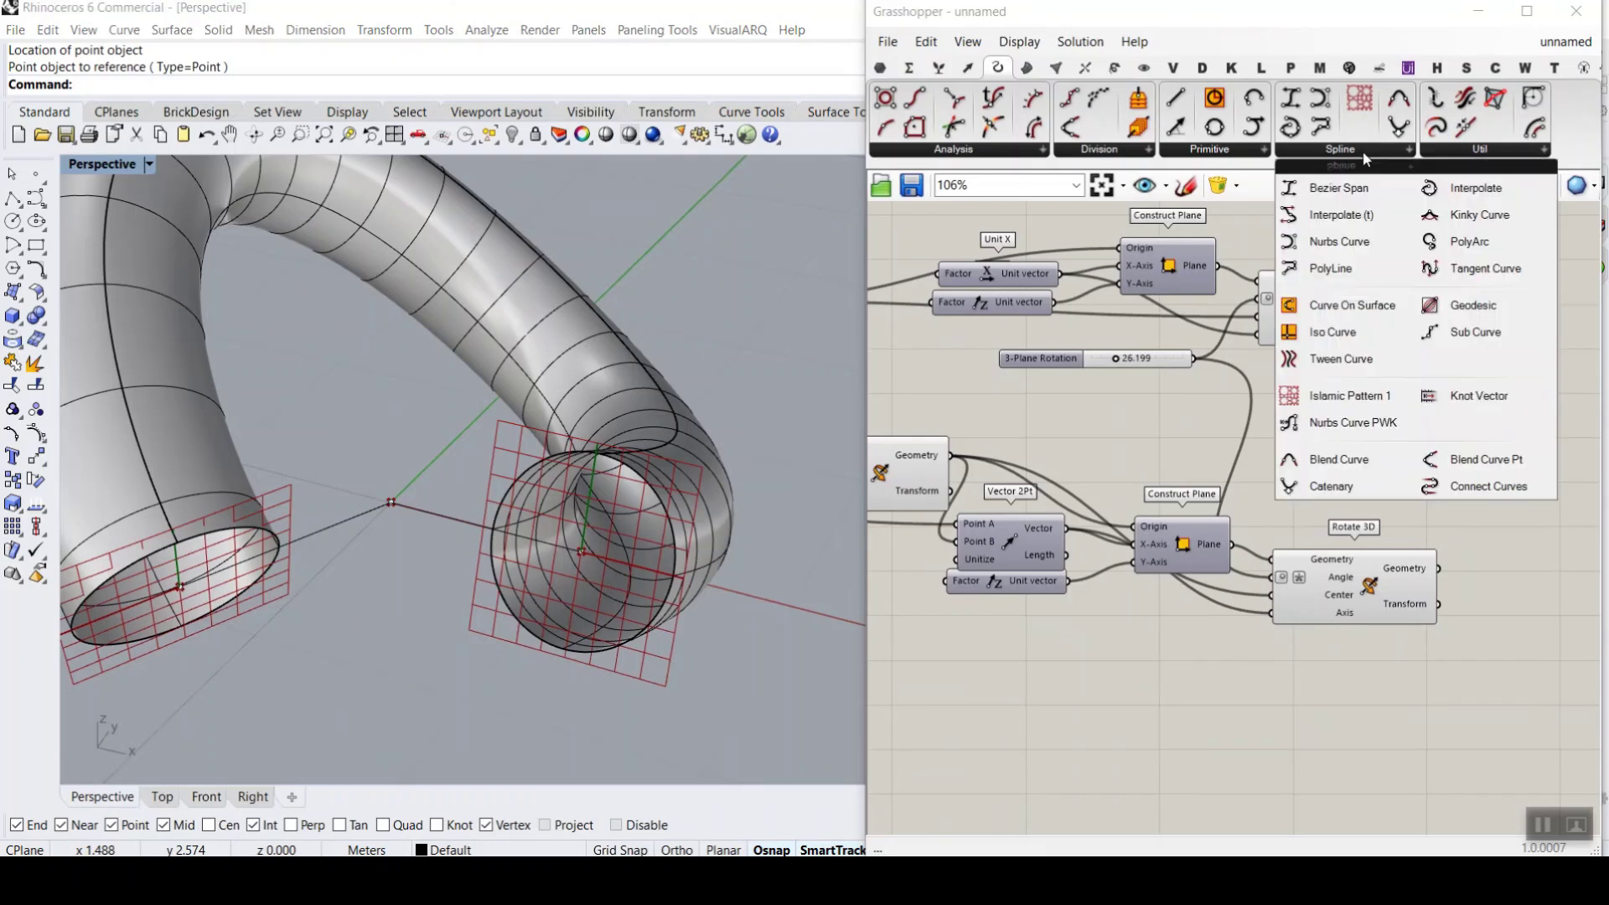
pyautogui.click(1338, 188)
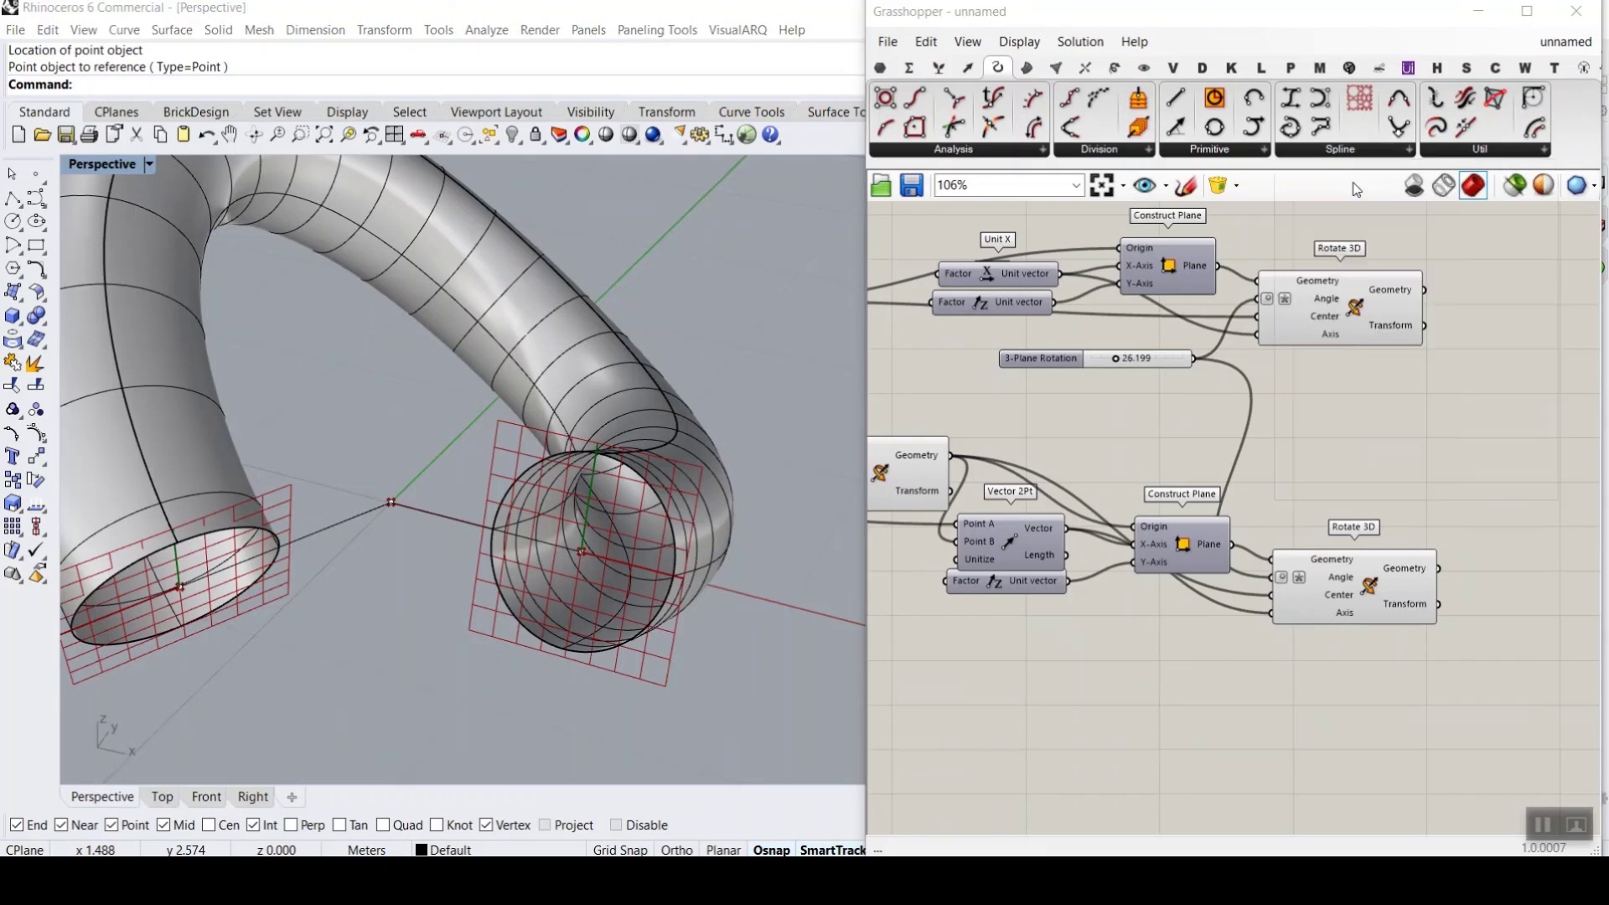
pyautogui.click(1190, 400)
pyautogui.scroll(3, 1173, 398)
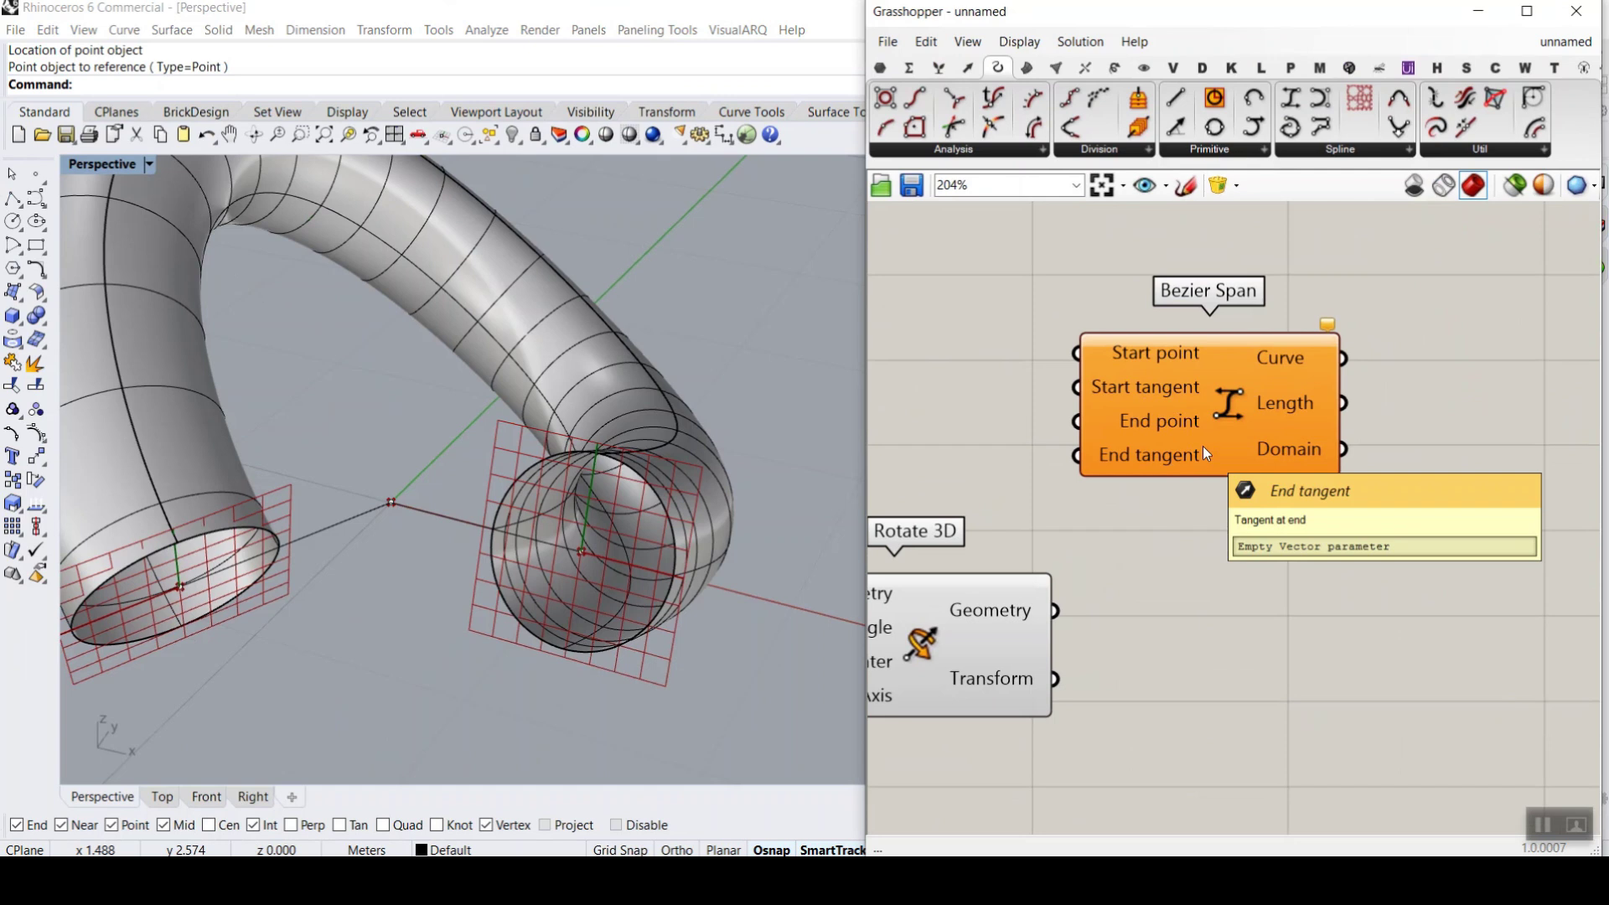
# - Connect the upper plane Rotate 3D's Geometry to Bezier Span's Start point and the lower one's Geometry to its End point
pyautogui.scroll(-3, 1198, 429)
pyautogui.click(1260, 367)
pyautogui.click(1007, 253)
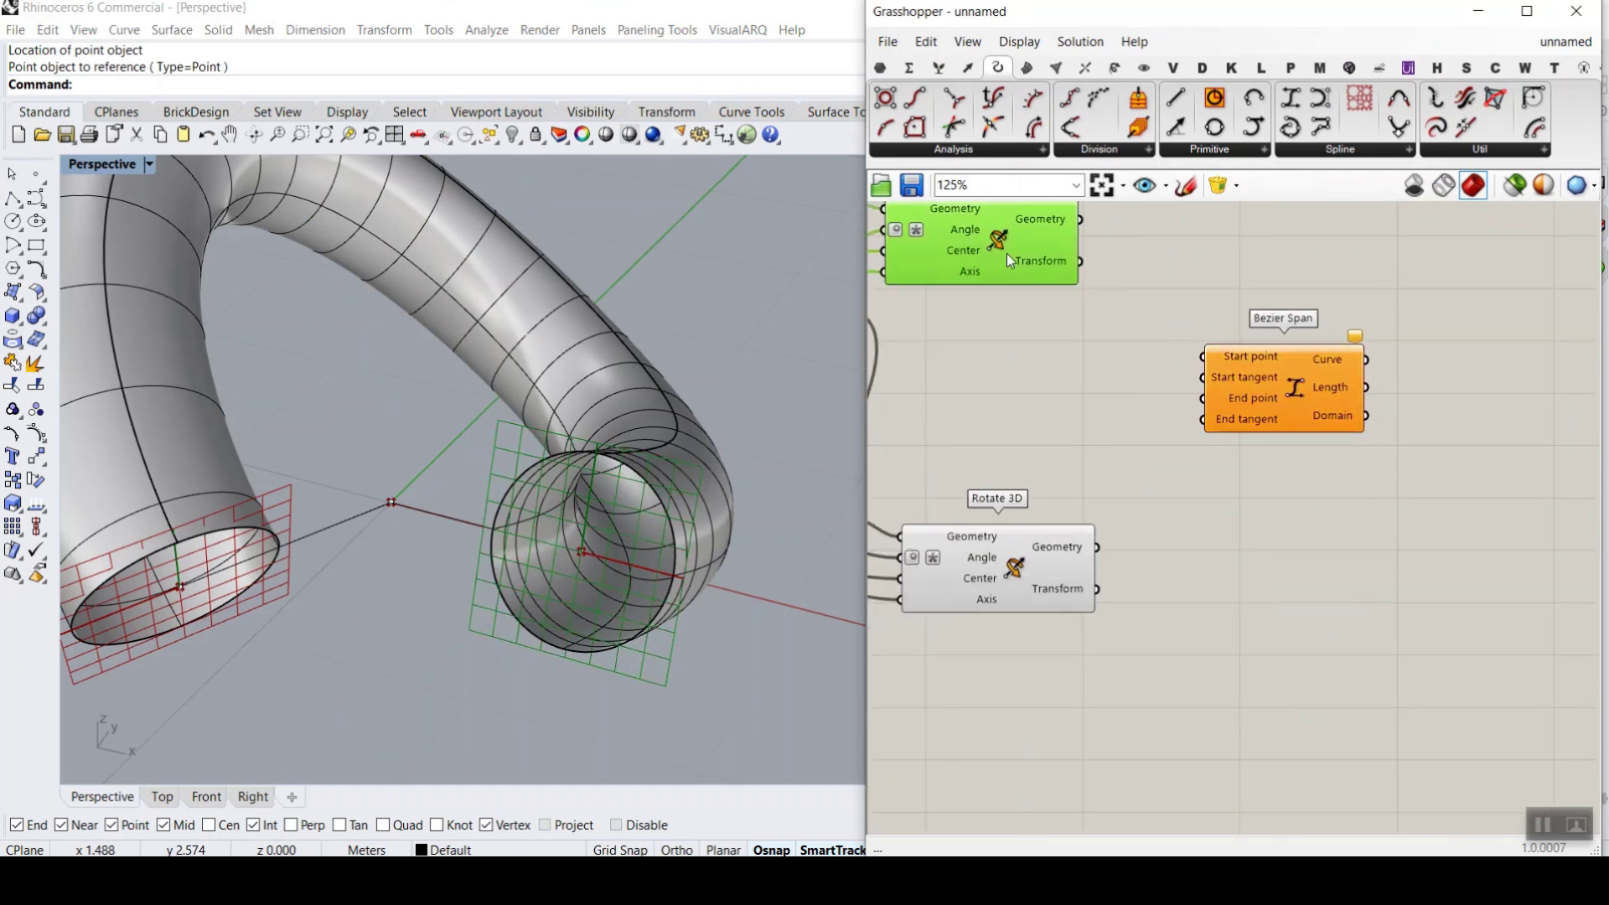
pyautogui.moveTo(947, 372); pyautogui.dragTo(1155, 411, button='right')
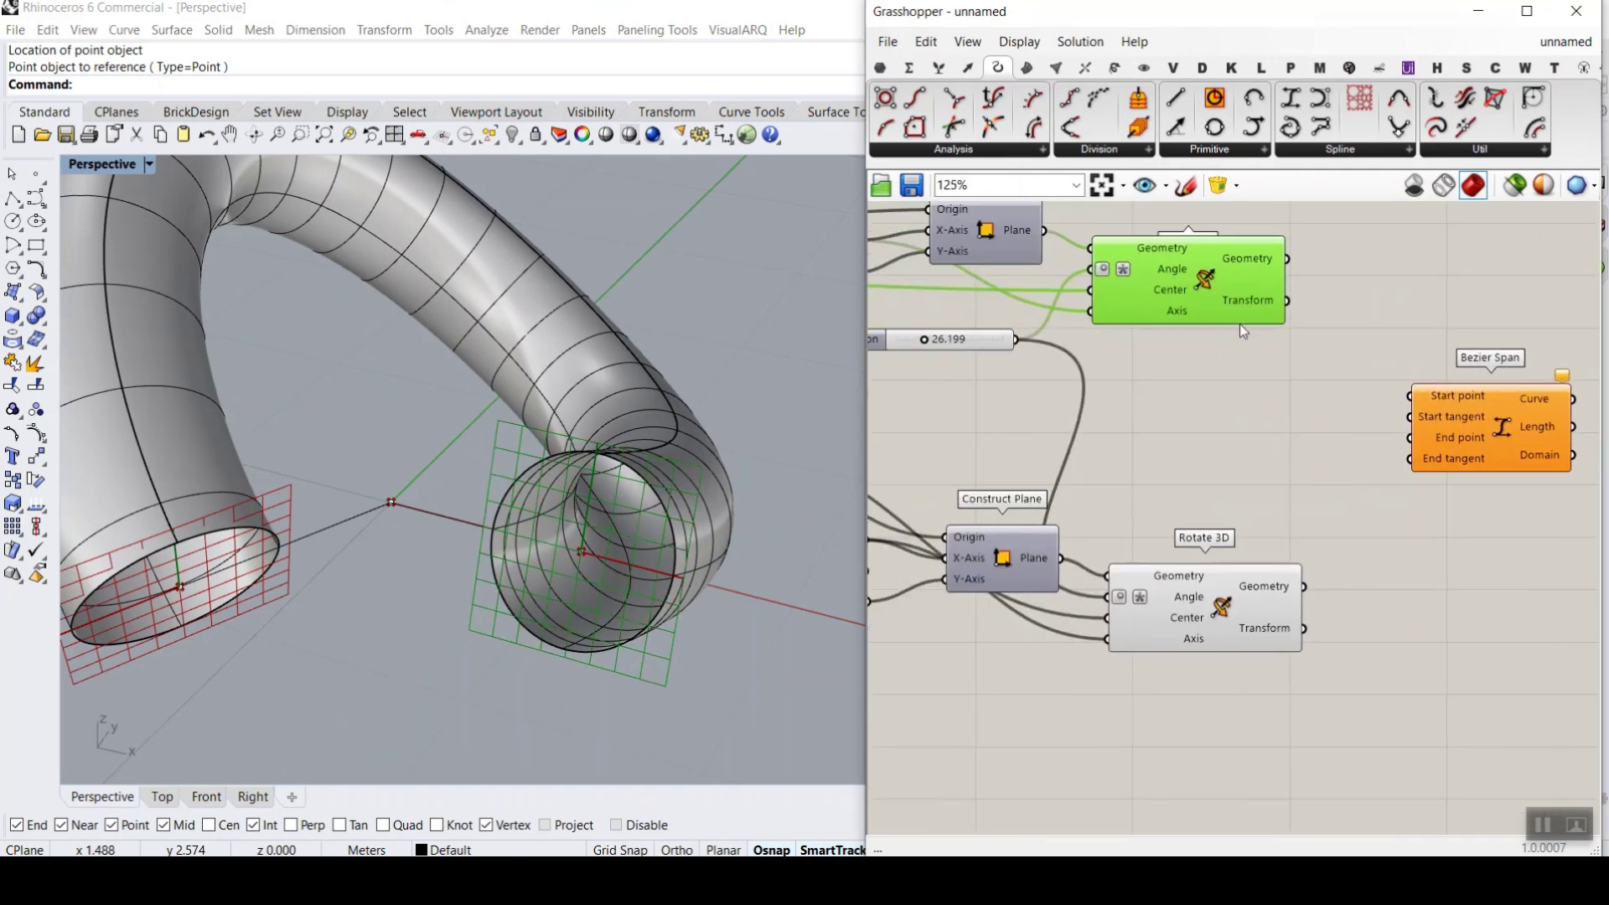
pyautogui.scroll(2, 1232, 286)
pyautogui.moveTo(570, 503); pyautogui.dragTo(482, 544, button='right')
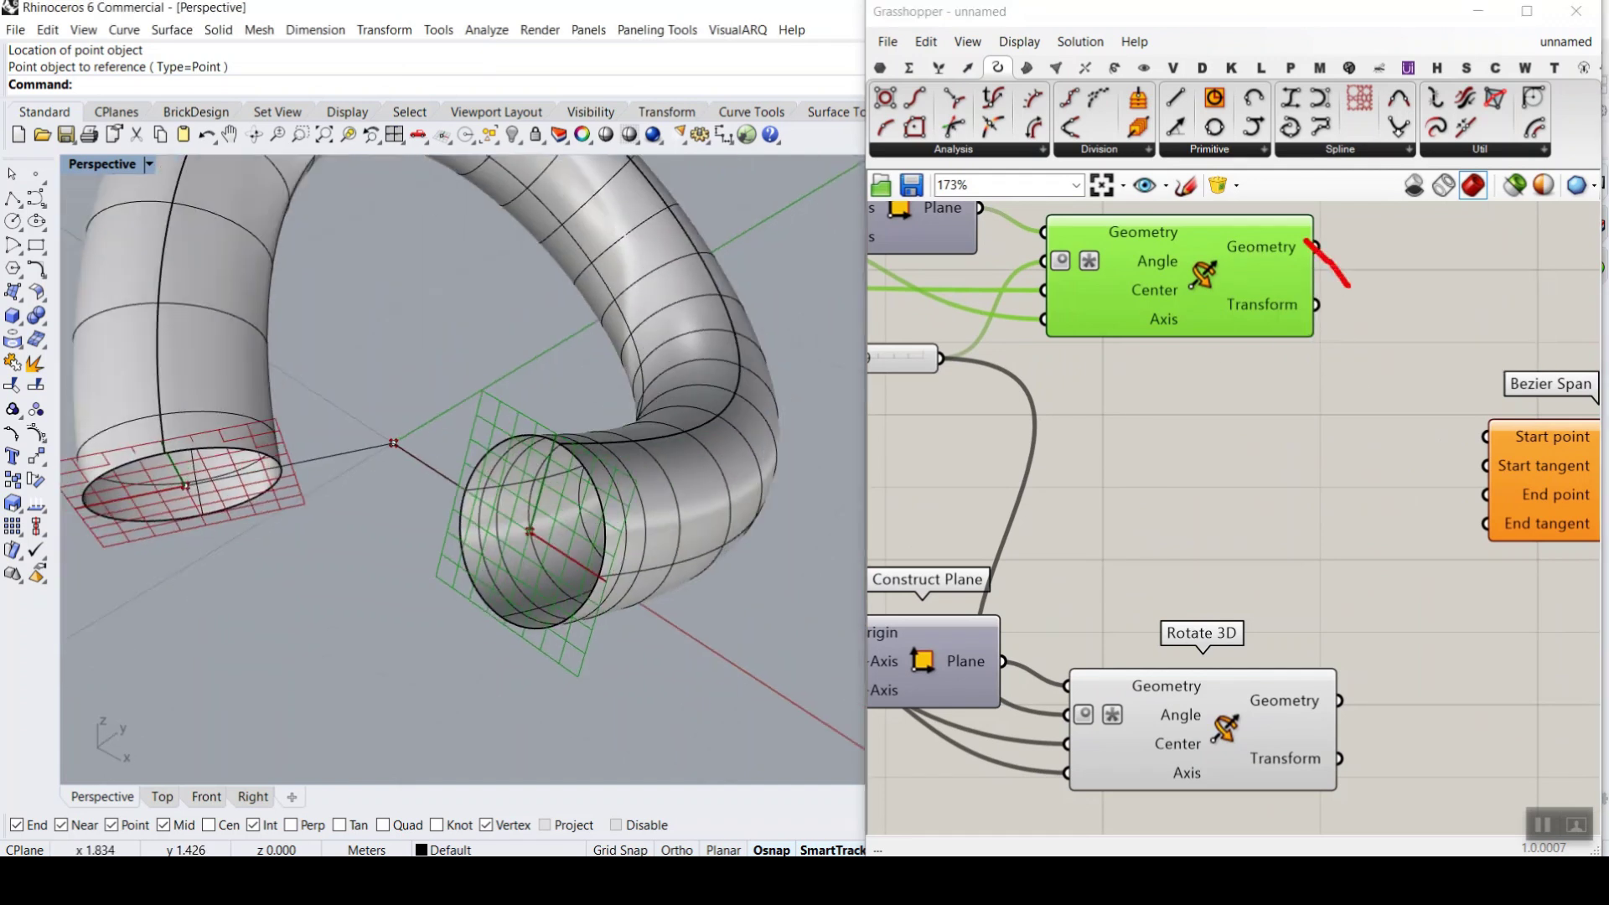
pyautogui.moveTo(1347, 285); pyautogui.dragTo(1489, 439)
pyautogui.moveTo(1468, 402); pyautogui.dragTo(1489, 439)
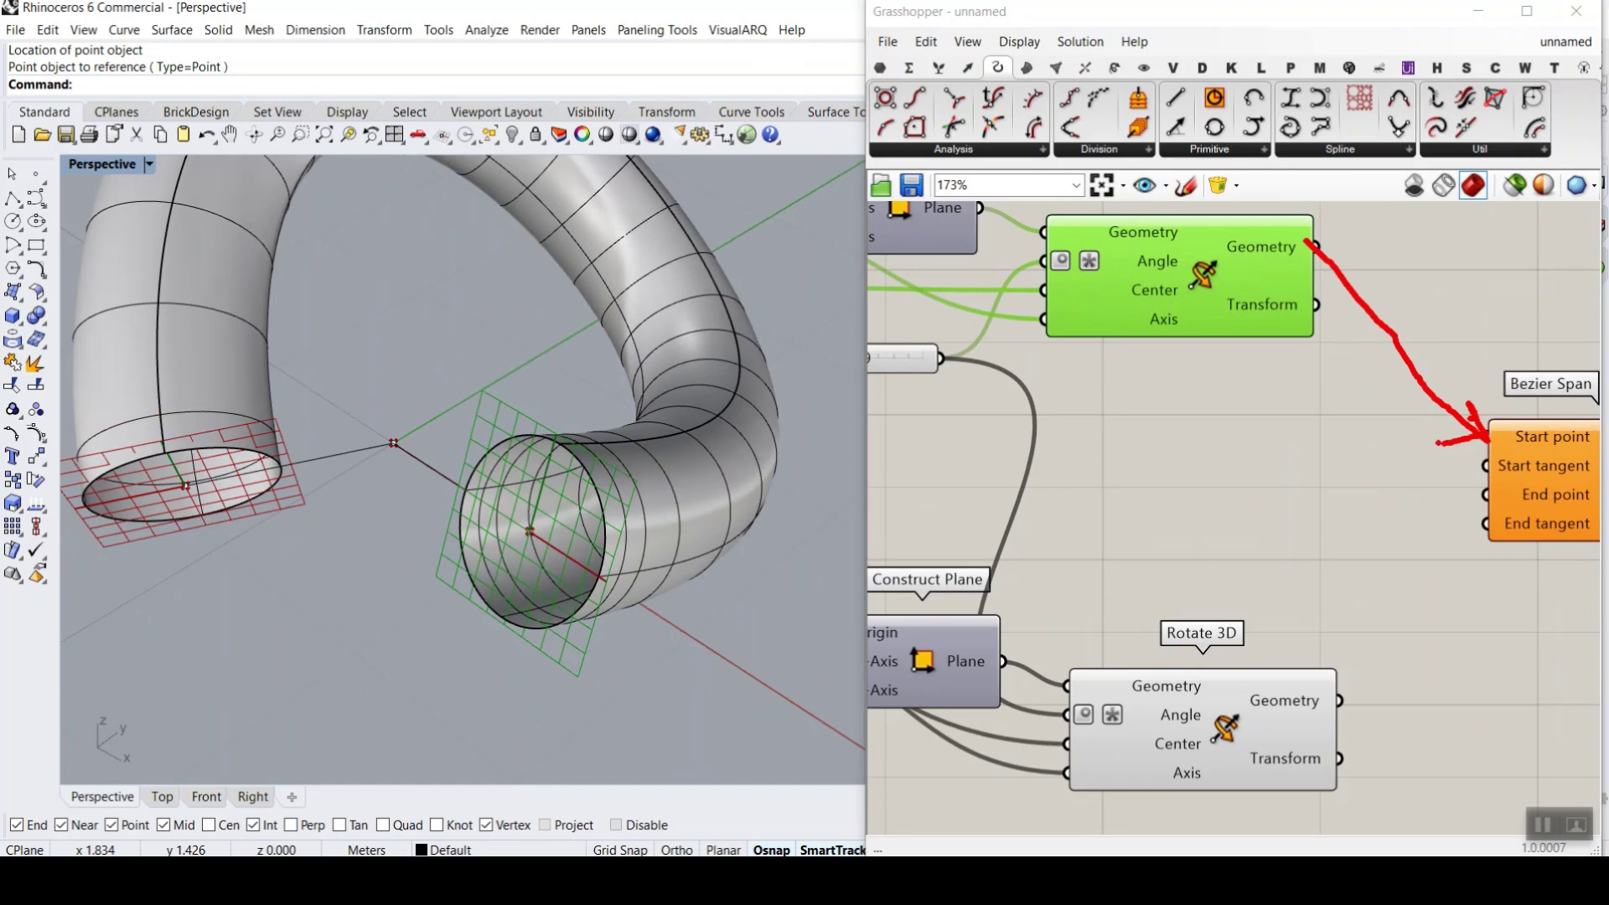
pyautogui.moveTo(1316, 245); pyautogui.dragTo(1490, 437)
pyautogui.moveTo(1346, 692); pyautogui.dragTo(1282, 624, button='right')
pyautogui.moveTo(1282, 624); pyautogui.dragTo(1416, 431)
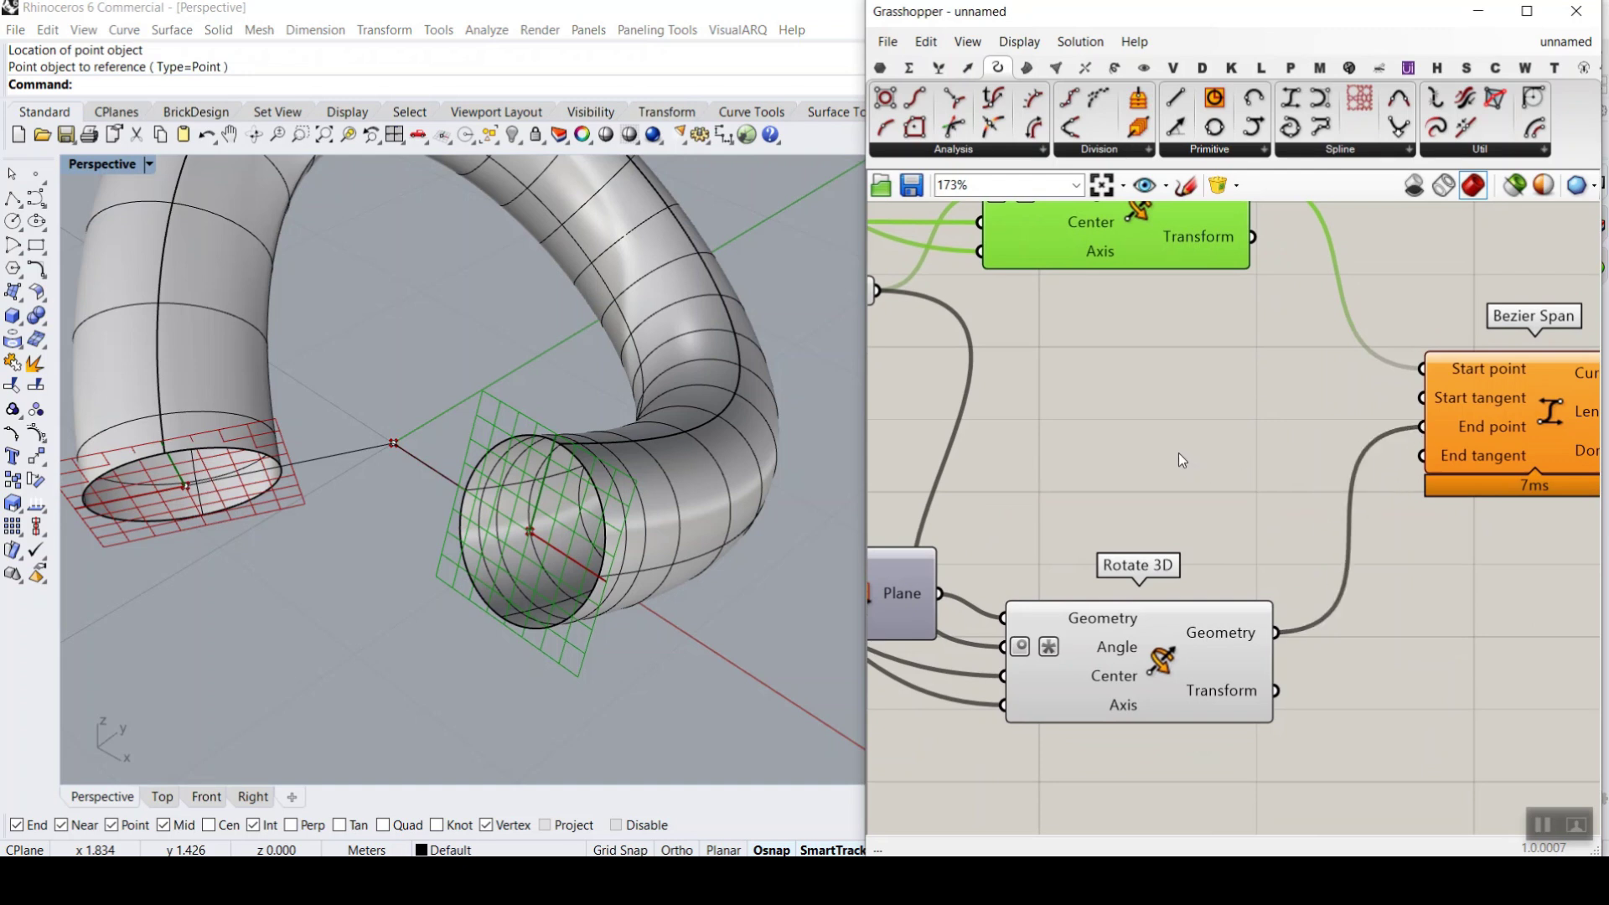
# - Add a Vector parameter beside the upper plane-rotating Rotate 3D and feed it that component's Geometry output
pyautogui.moveTo(1282, 356); pyautogui.dragTo(1077, 434, button='right')
pyautogui.moveTo(1317, 485); pyautogui.dragTo(1475, 354)
pyautogui.click(1025, 302)
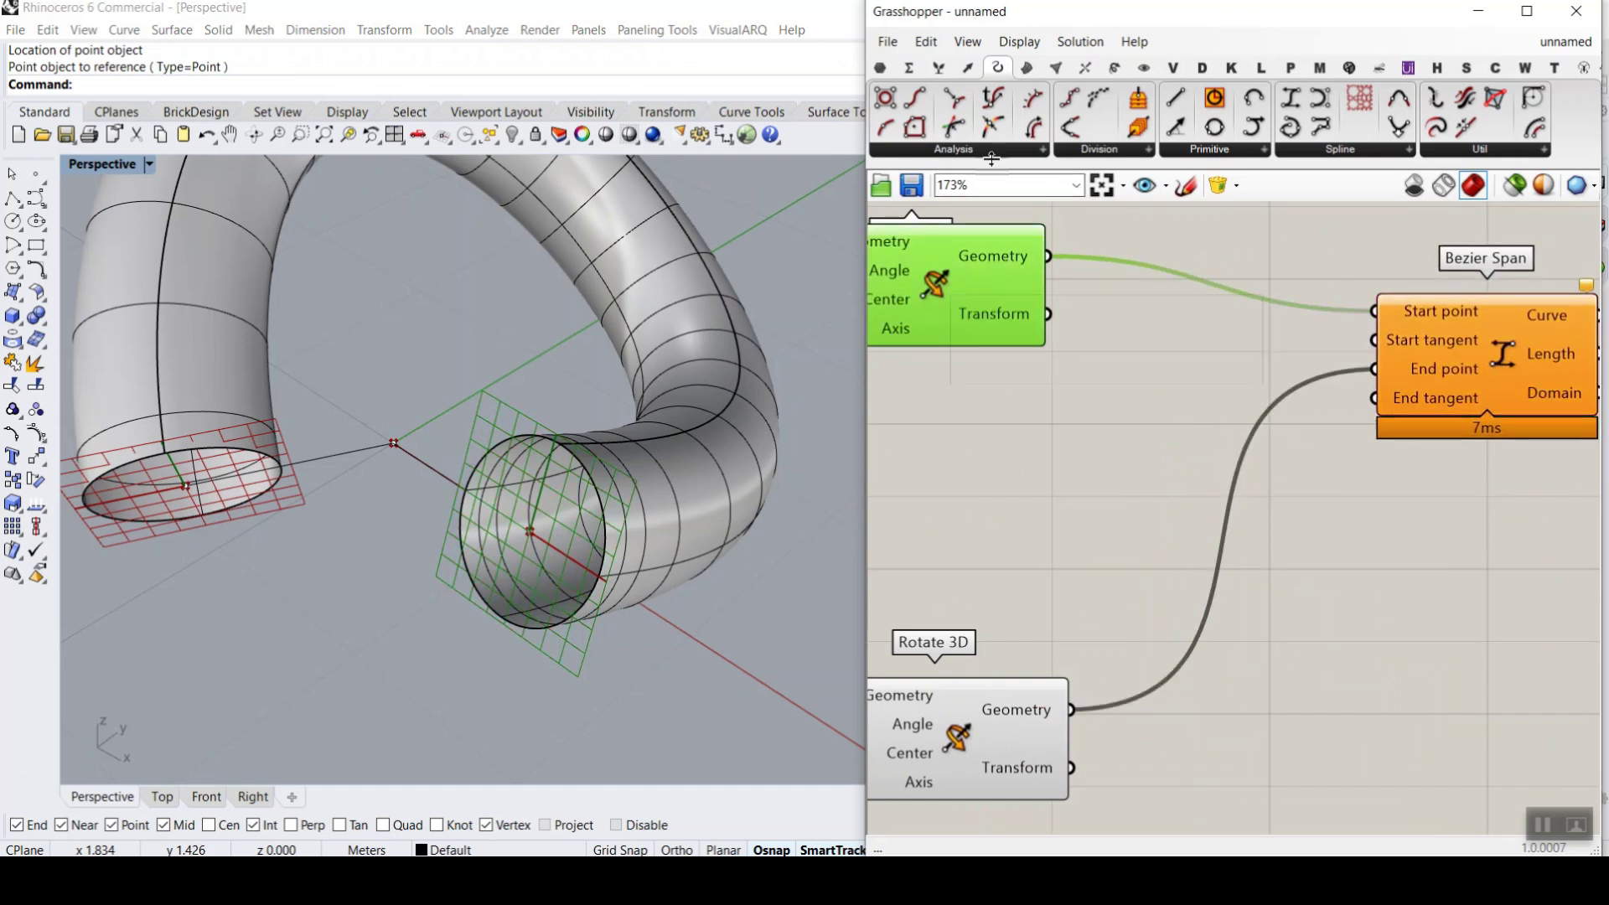
pyautogui.click(891, 67)
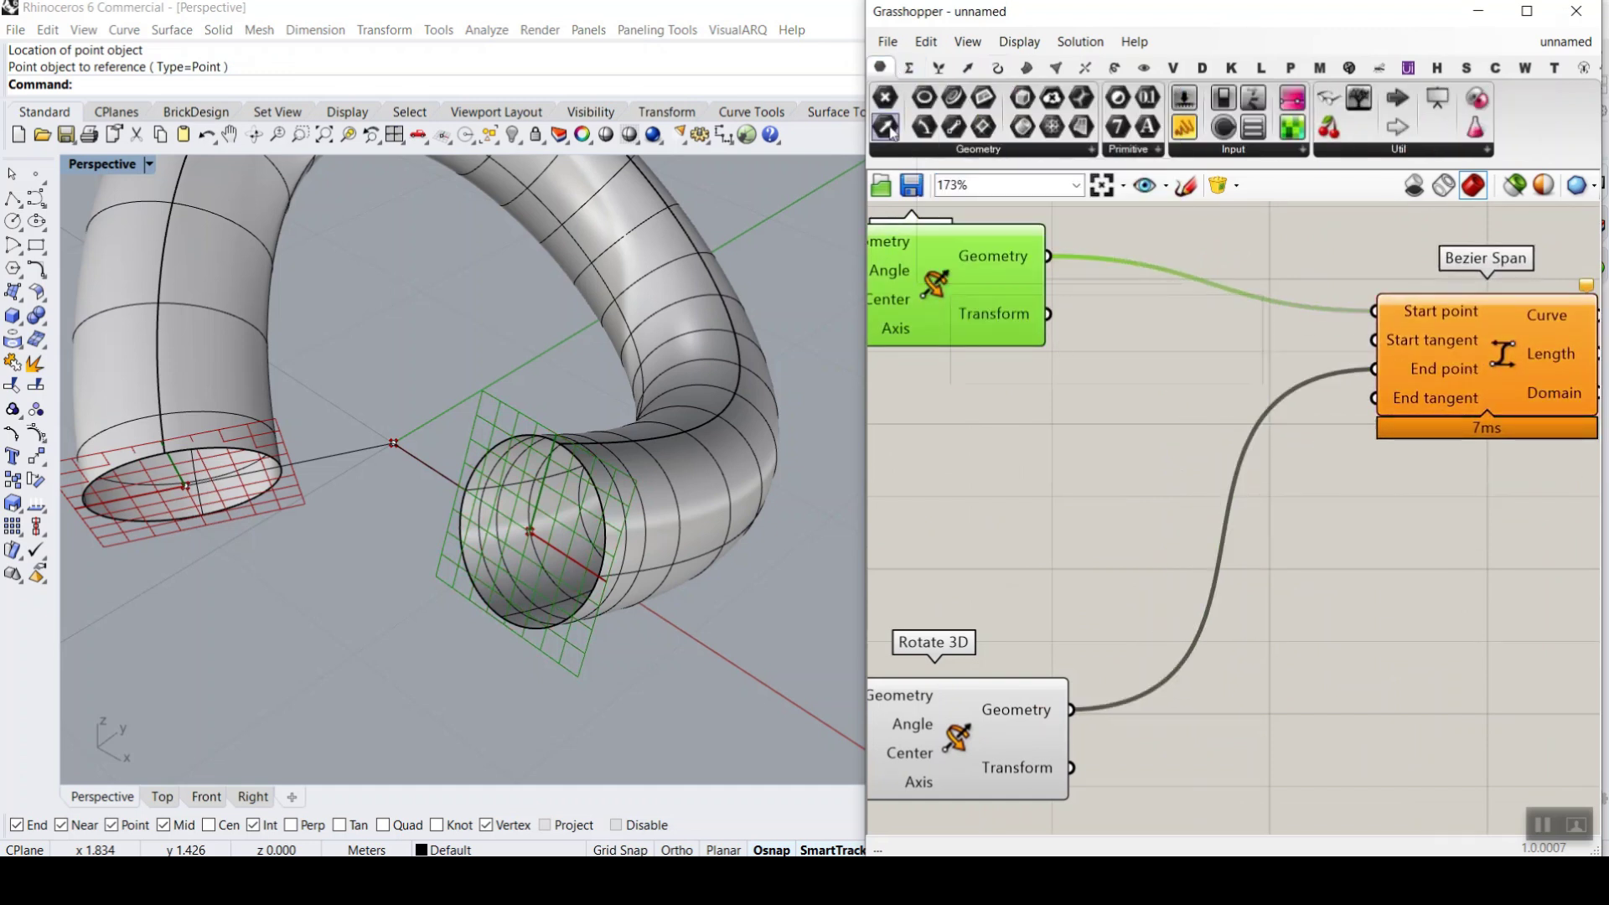
pyautogui.moveTo(886, 126); pyautogui.dragTo(1135, 336)
pyautogui.scroll(2, 1046, 275)
pyautogui.moveTo(1049, 243); pyautogui.dragTo(1123, 478)
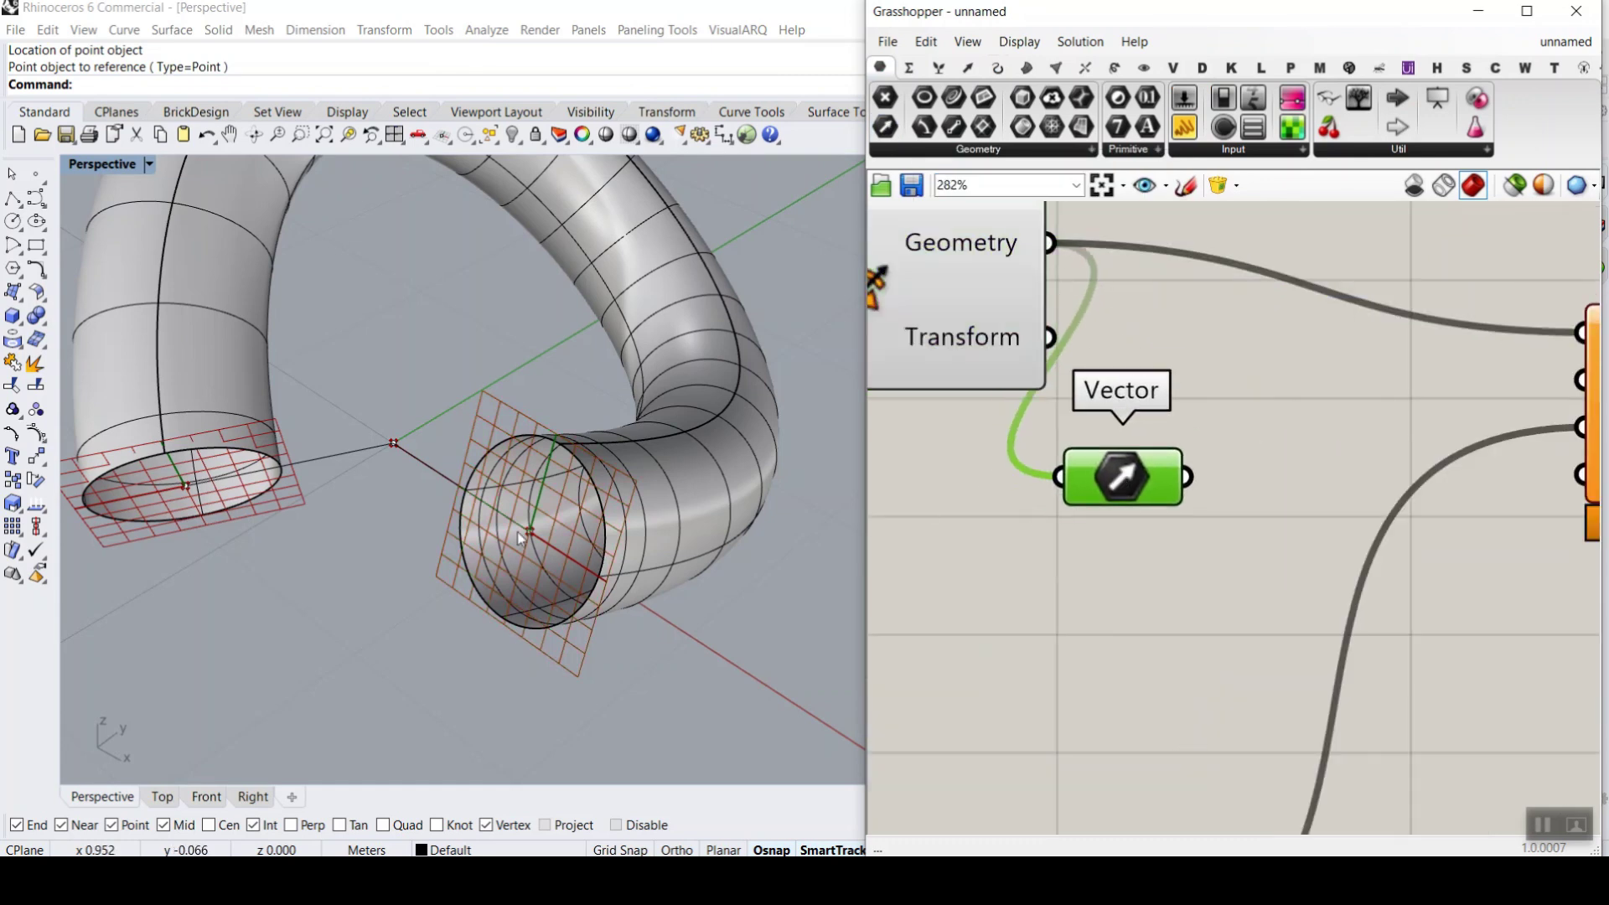
pyautogui.press('Escape')
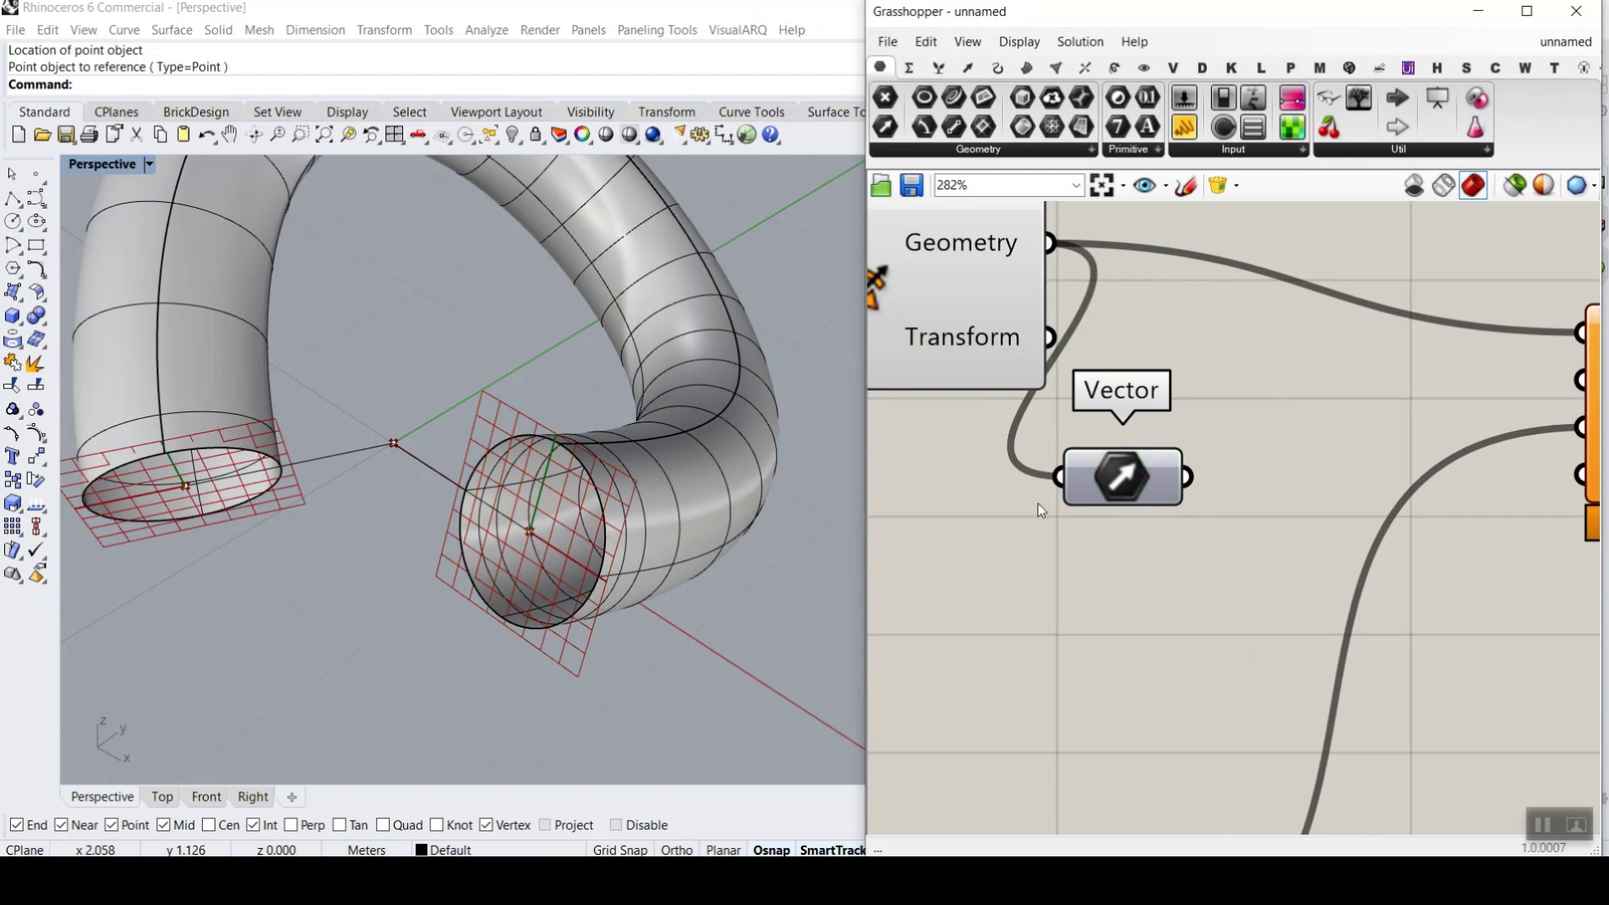
# - Duplicate the Vector parameter below the first and connect the lower Rotate 3D's Geometry output to the copy
pyautogui.moveTo(1038, 503); pyautogui.dragTo(962, 461, button='right')
pyautogui.scroll(-4, 962, 461)
pyautogui.moveTo(1014, 449); pyautogui.dragTo(1066, 570)
pyautogui.hotkey('ctrl', 'c')
pyautogui.hotkey('ctrl', 'v')
pyautogui.moveTo(988, 709); pyautogui.dragTo(1067, 543)
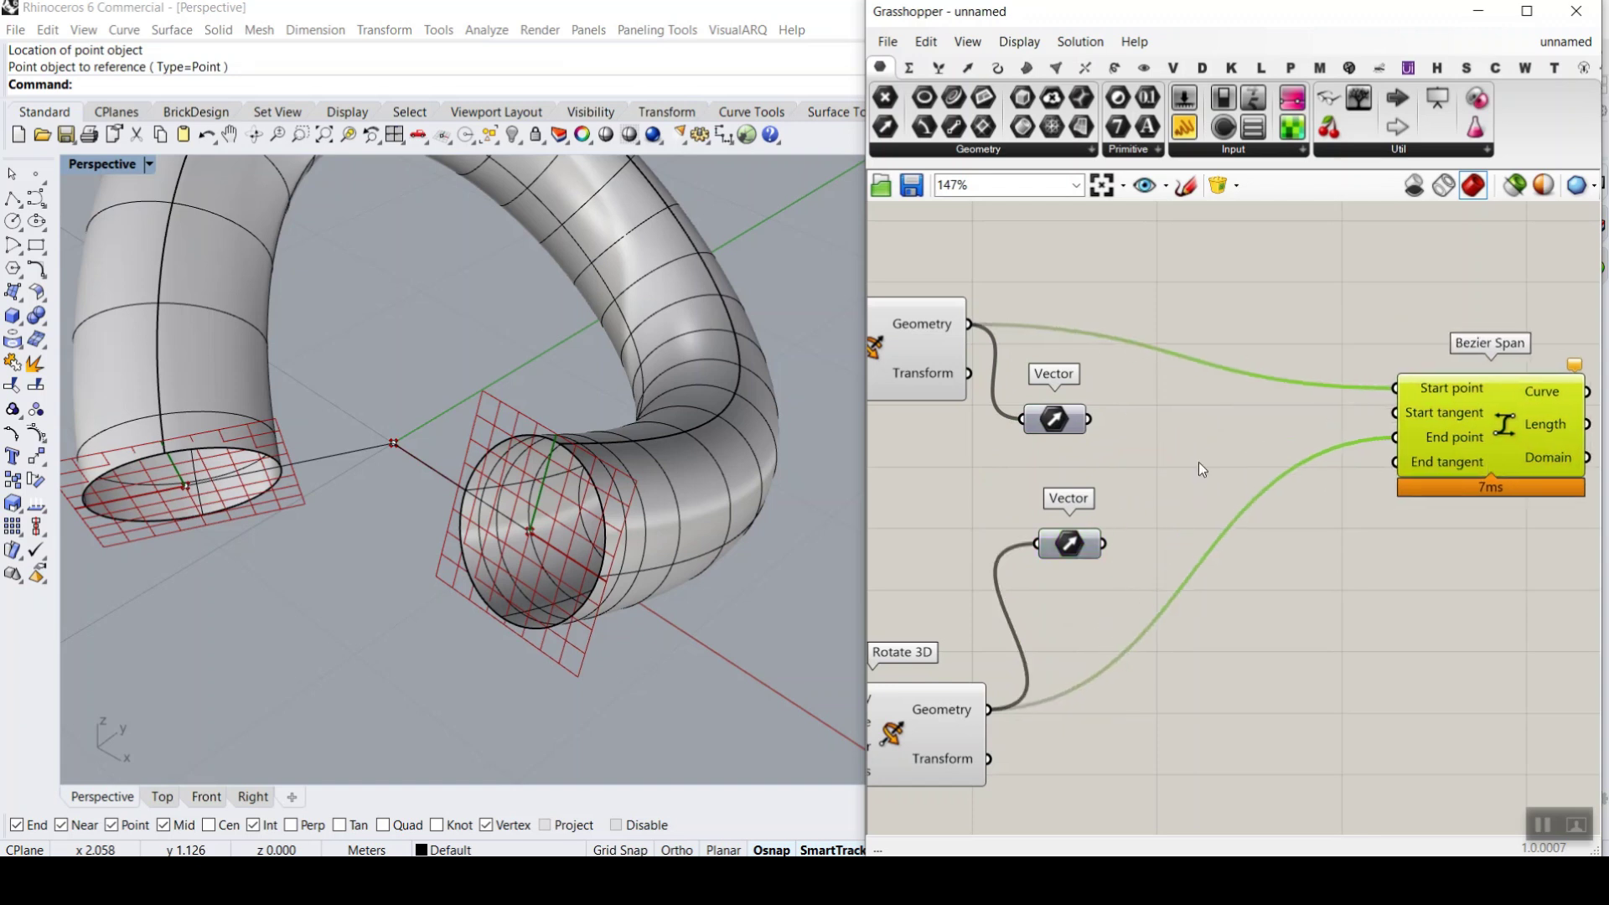
pyautogui.scroll(1, 1092, 518)
pyautogui.moveTo(1086, 550); pyautogui.dragTo(1093, 600)
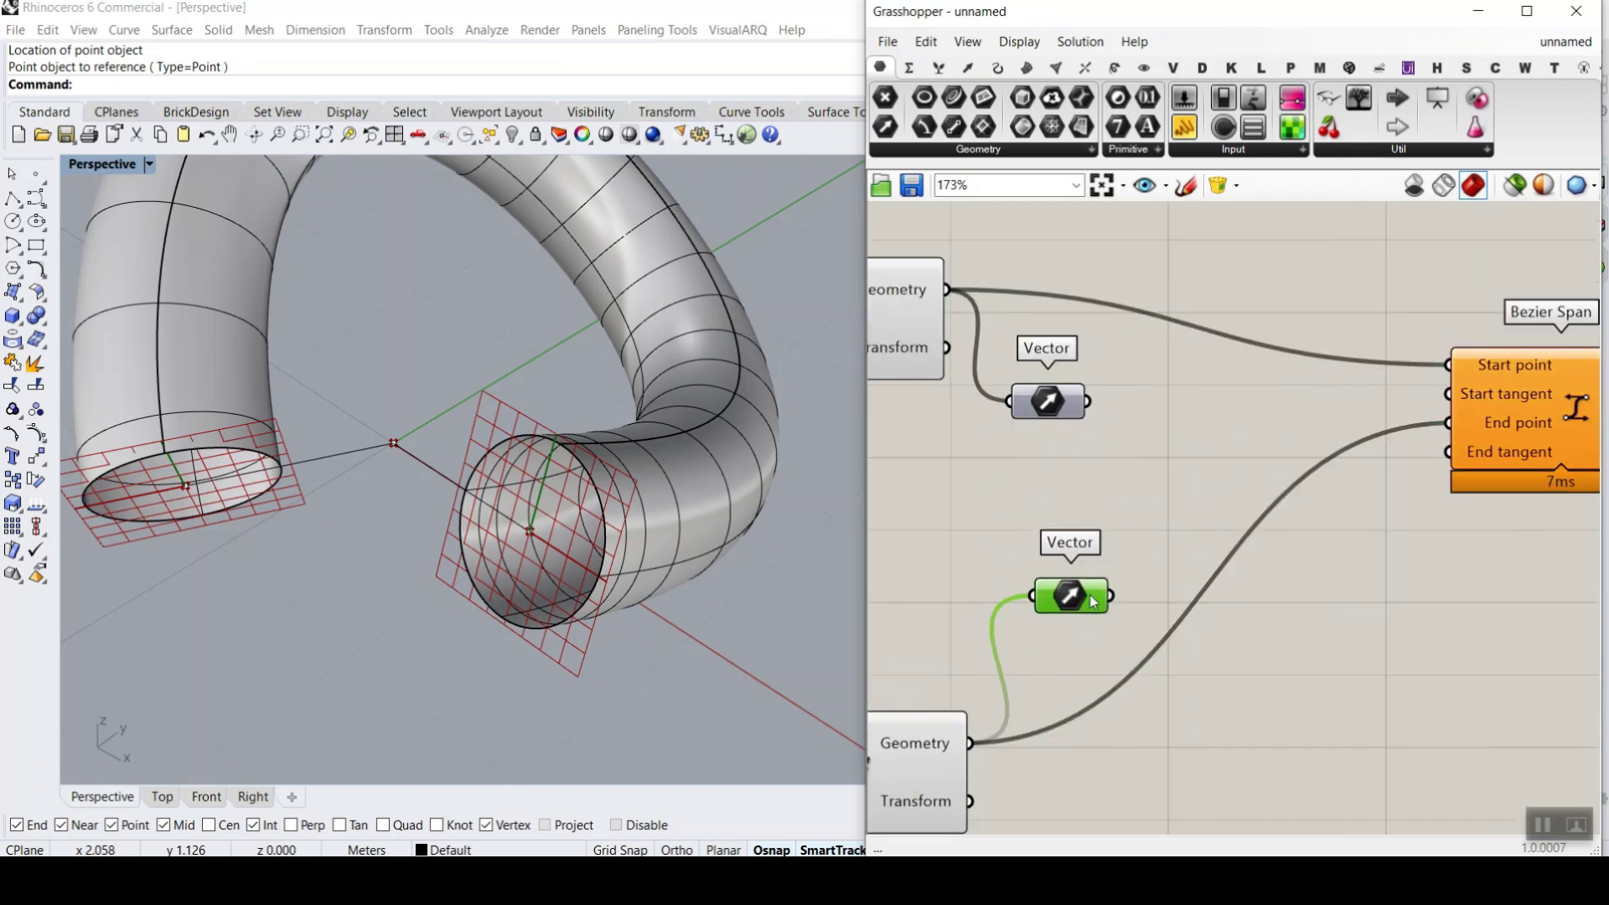
# - Add a Multiplication component beside the upper Vector and connect that Vector to its A input
pyautogui.click(909, 67)
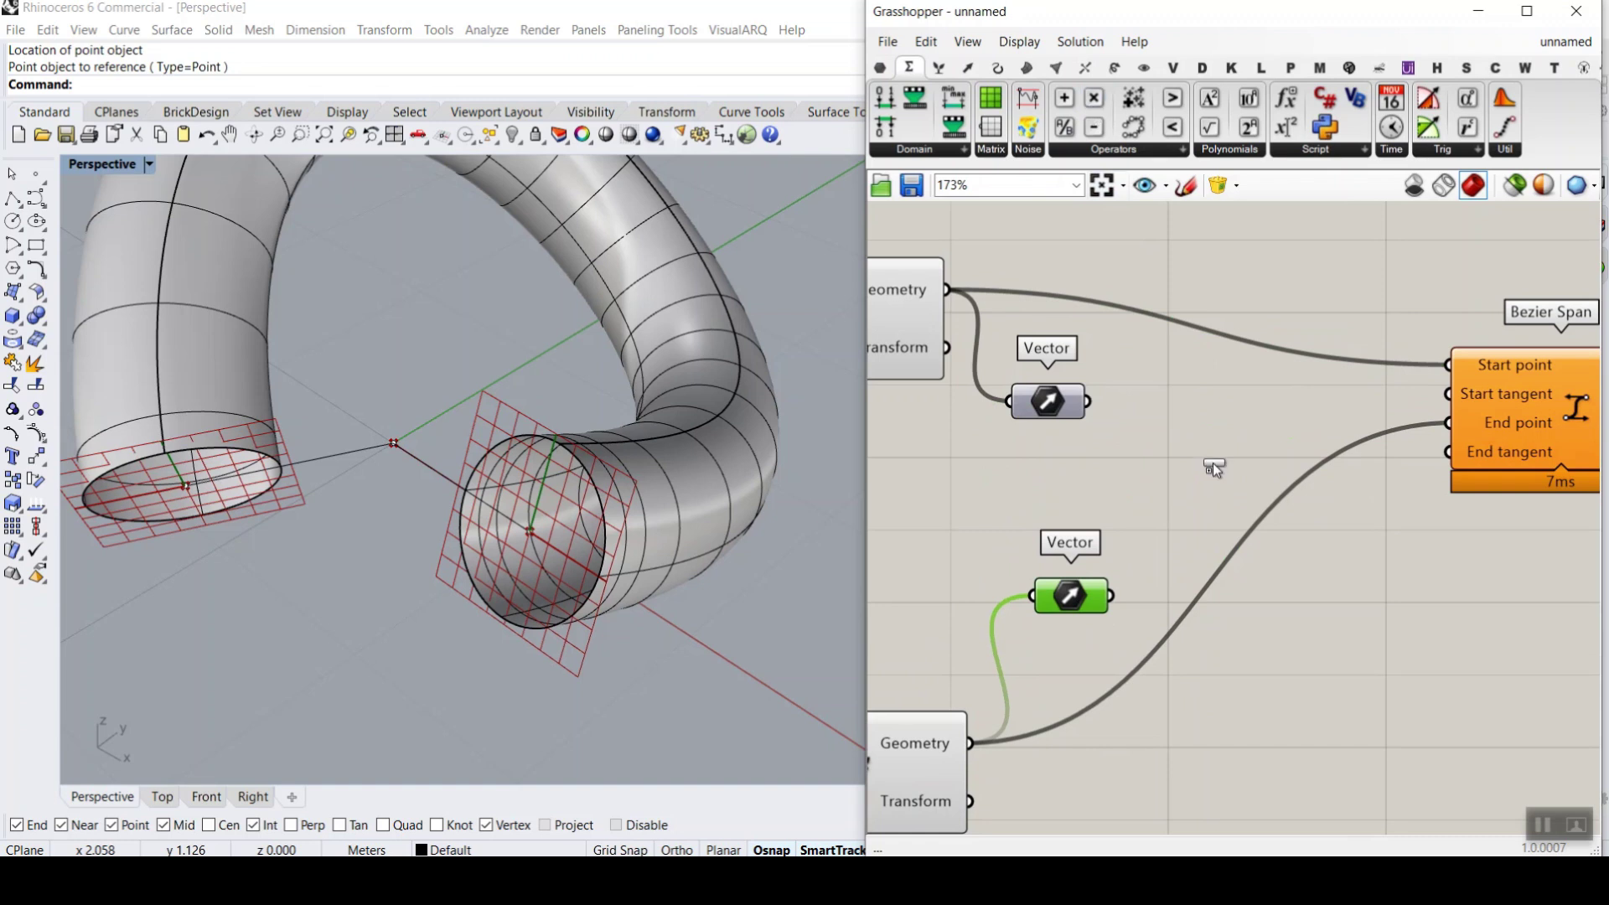
pyautogui.moveTo(1214, 469); pyautogui.dragTo(1212, 466)
pyautogui.moveTo(972, 484); pyautogui.dragTo(1309, 478, button='right')
pyautogui.scroll(-3, 1311, 478)
pyautogui.moveTo(1069, 485); pyautogui.dragTo(1208, 486, button='right')
pyautogui.scroll(4, 1385, 481)
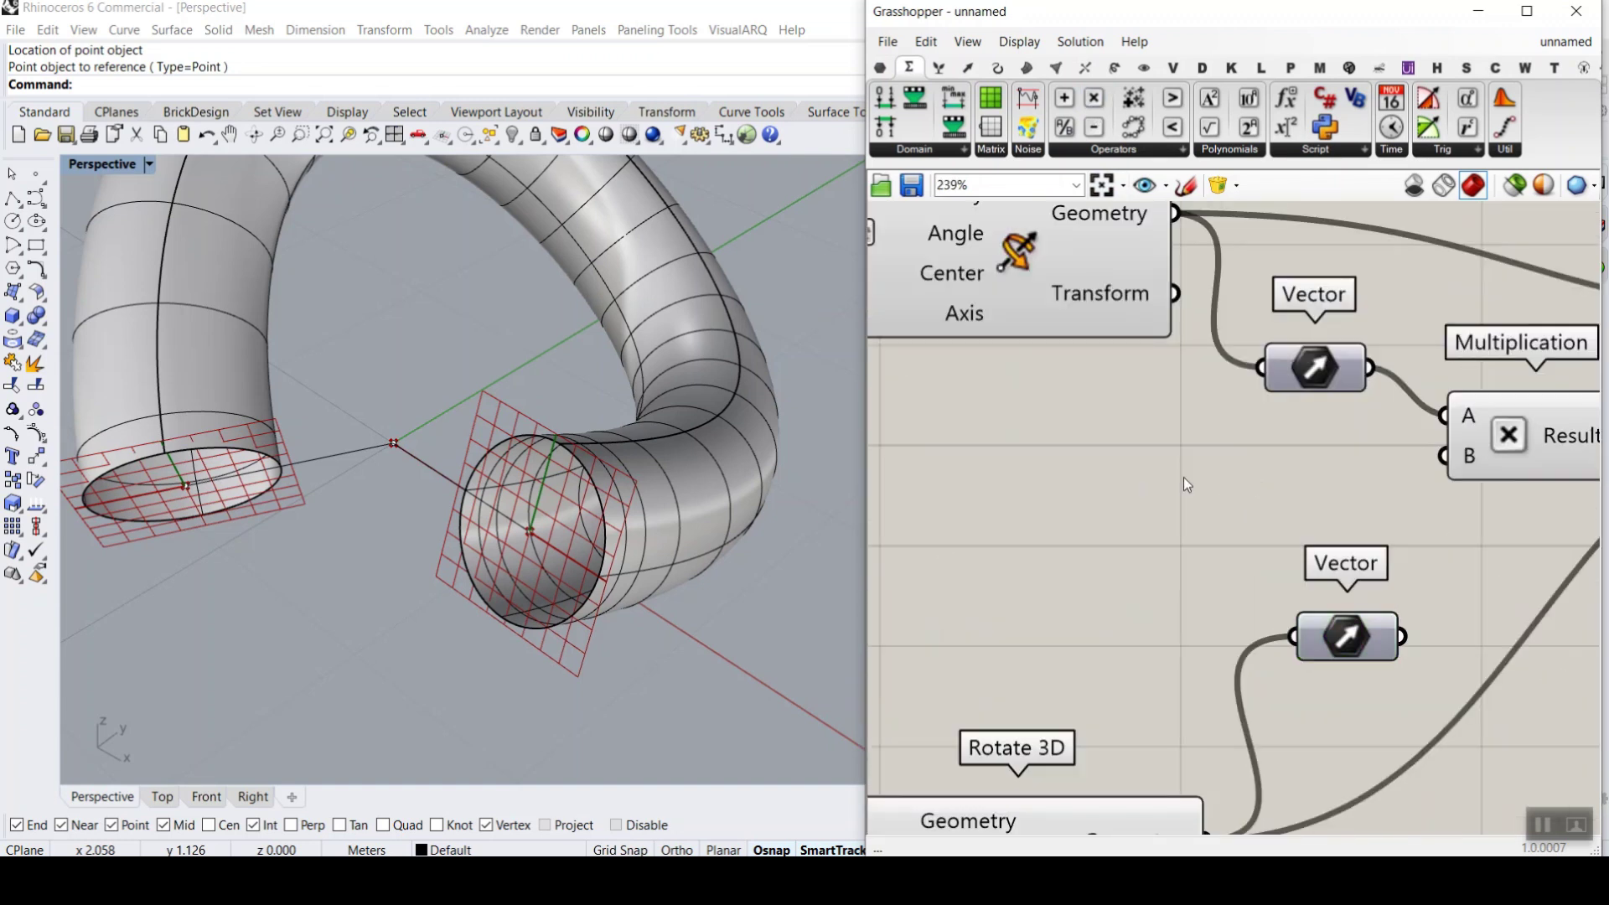
pyautogui.doubleClick(1183, 476)
pyautogui.write('4')
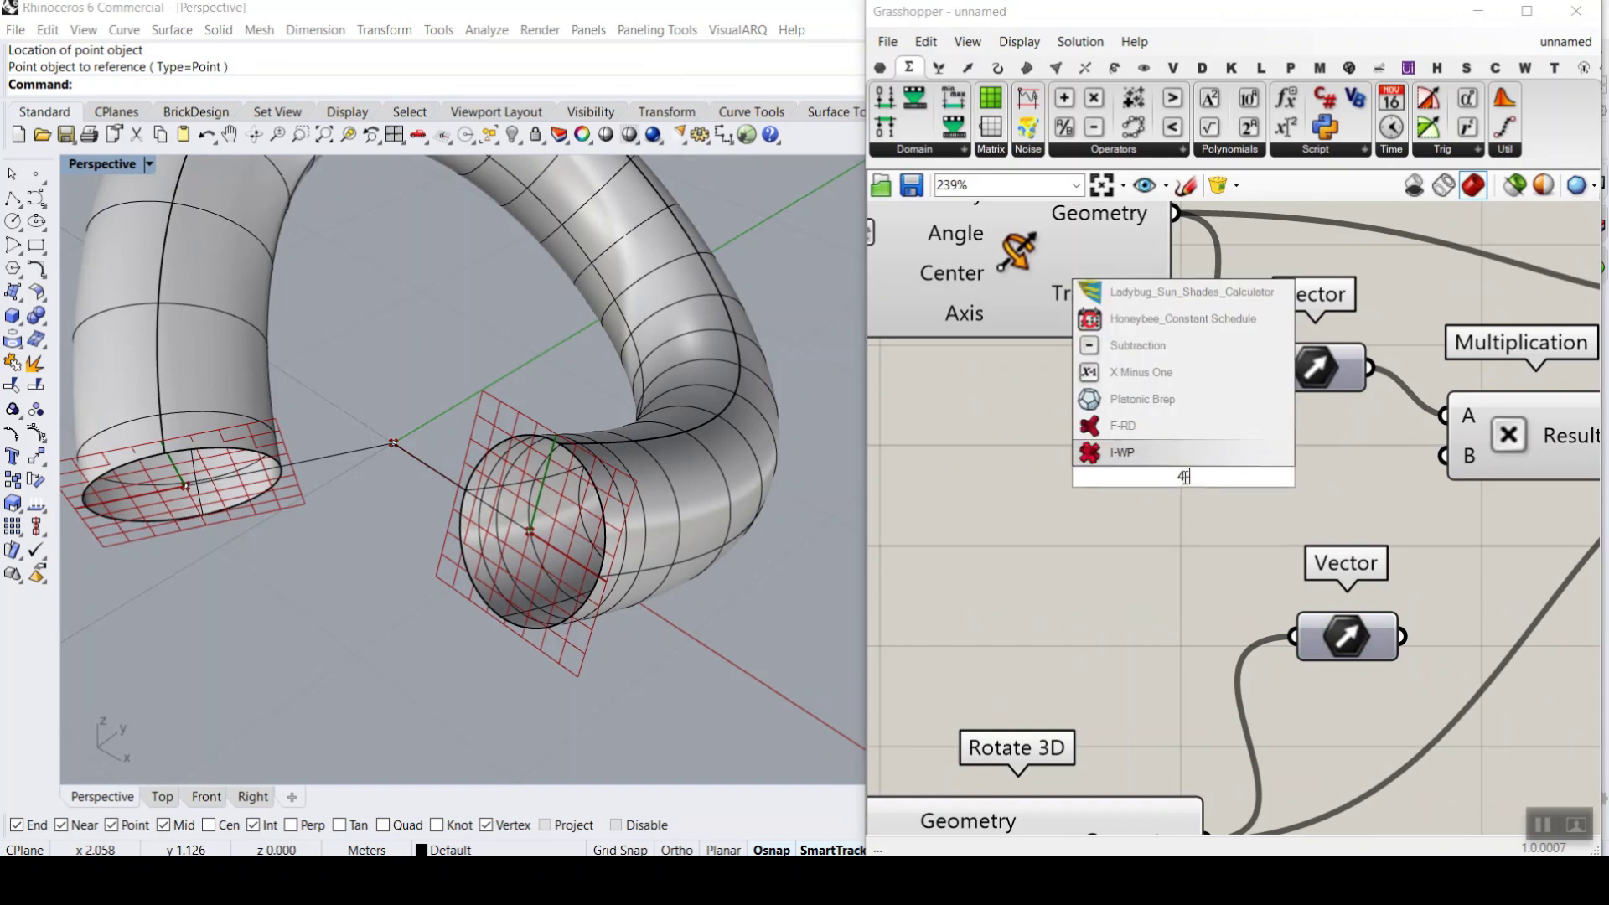
pyautogui.write('-Tangent')
pyautogui.press('Escape')
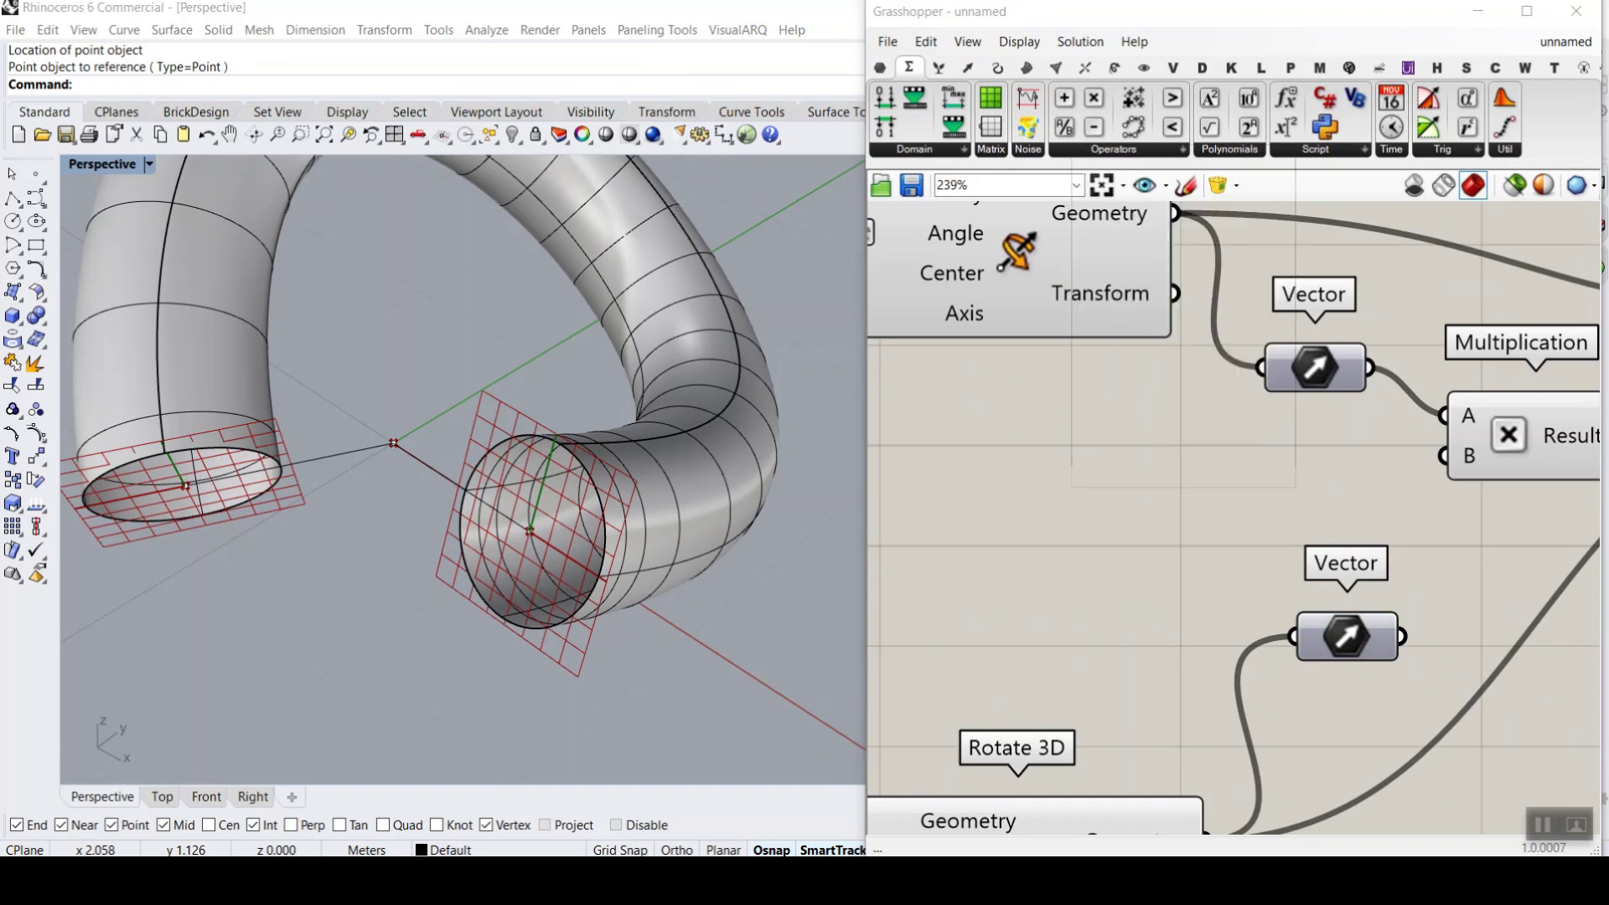
# - Create a number slider ranging from 0 to 10.00 between the two Vector parameters
pyautogui.doubleClick(1166, 478)
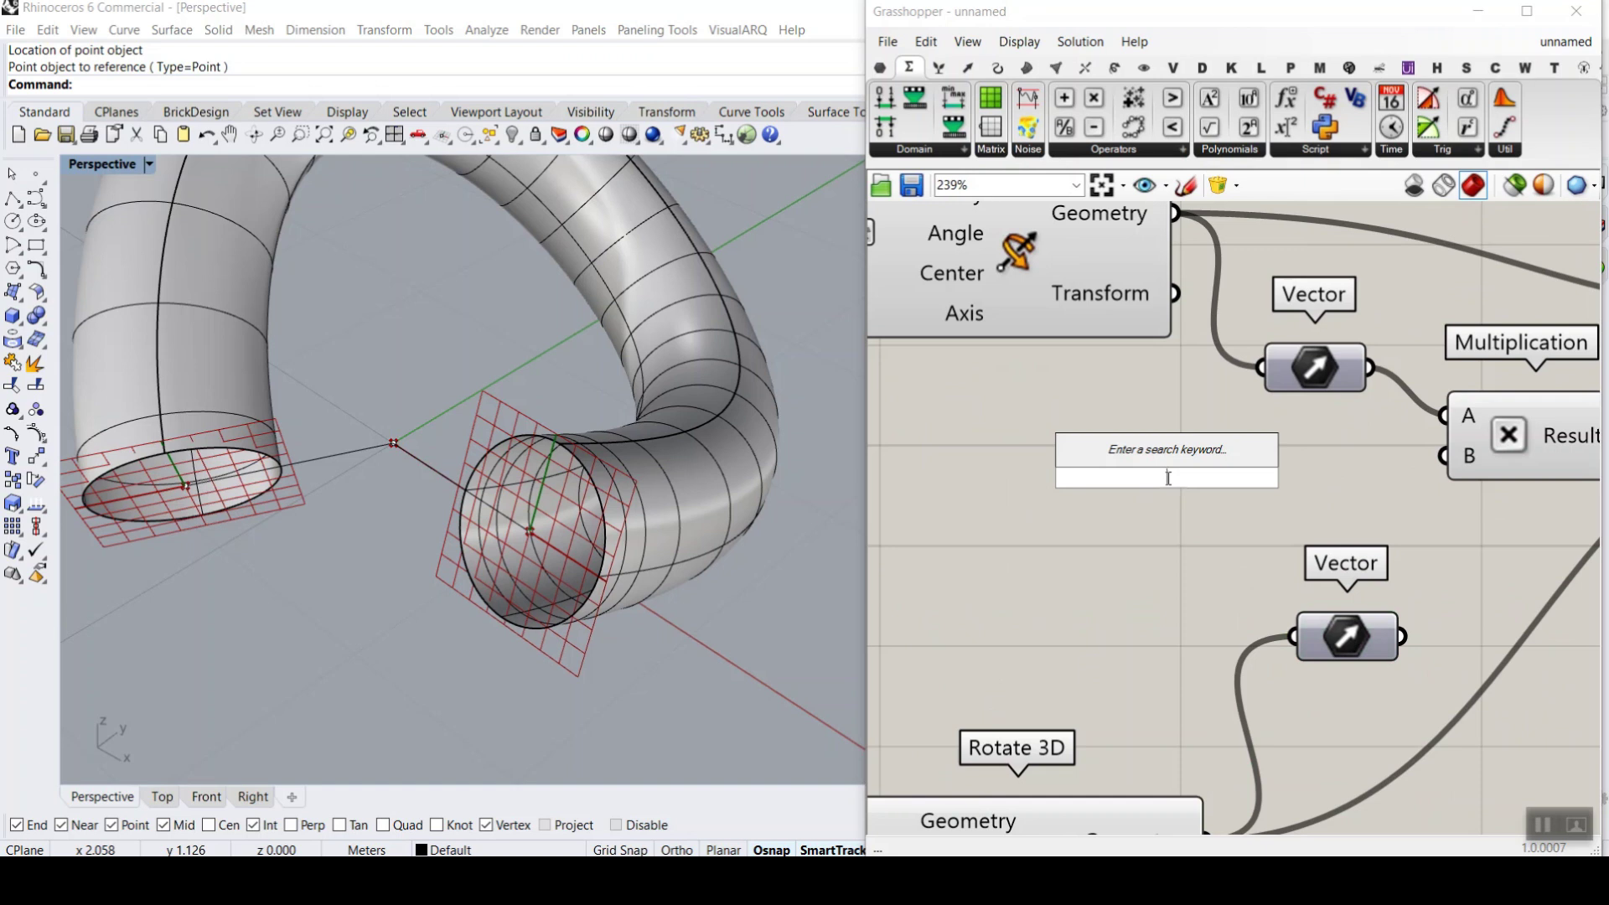
pyautogui.write('0...10.00')
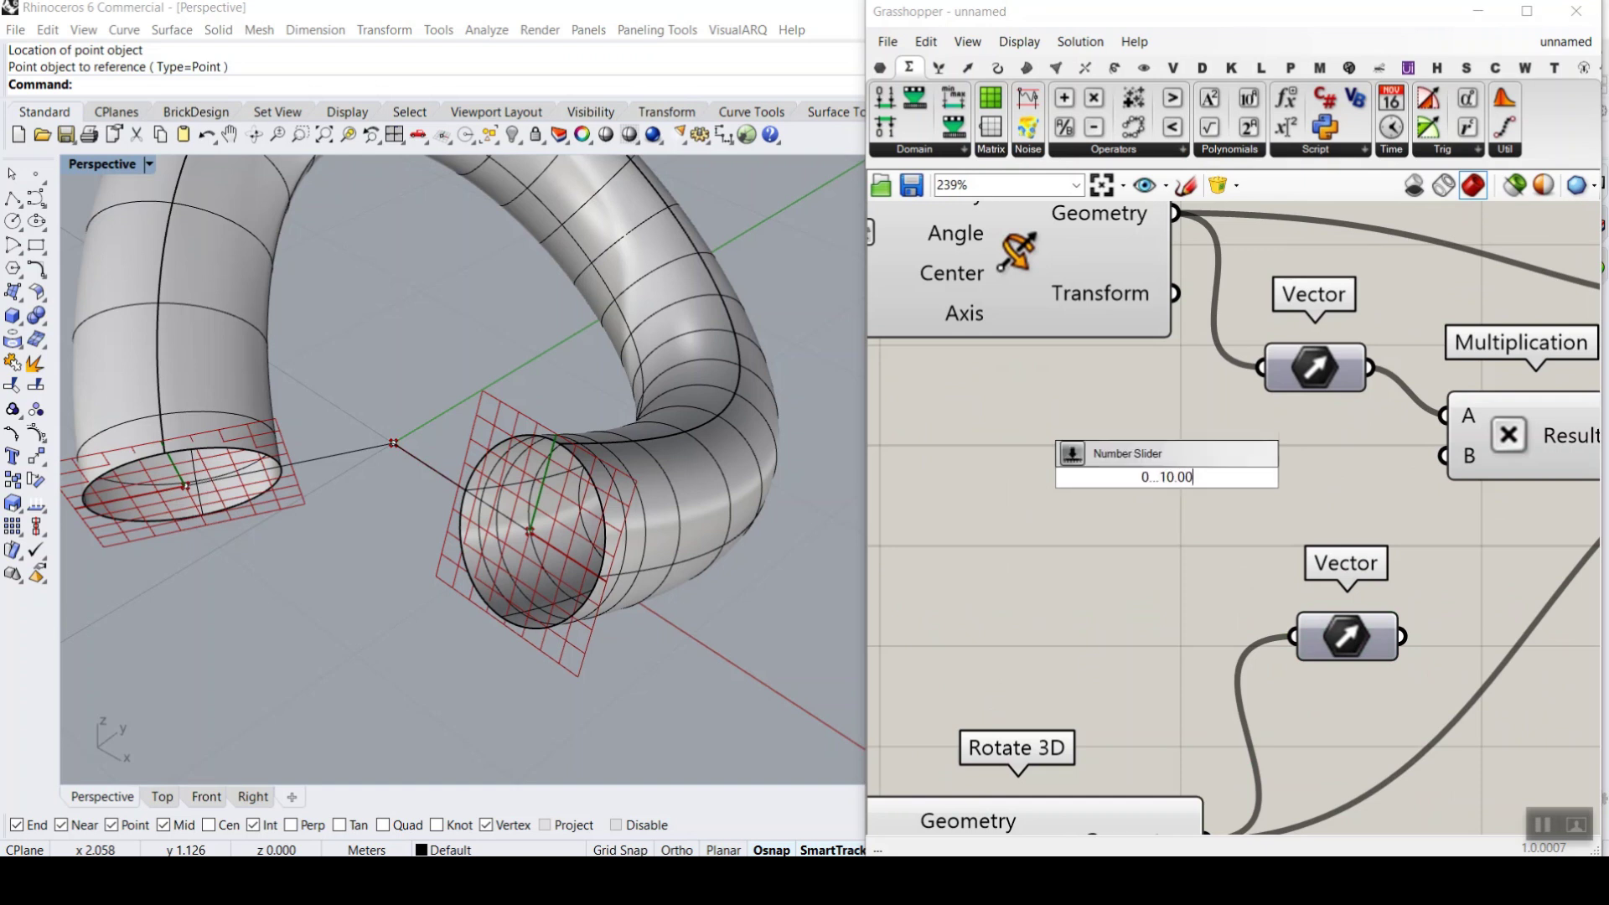
pyautogui.press('Return')
pyautogui.rightClick(1196, 469)
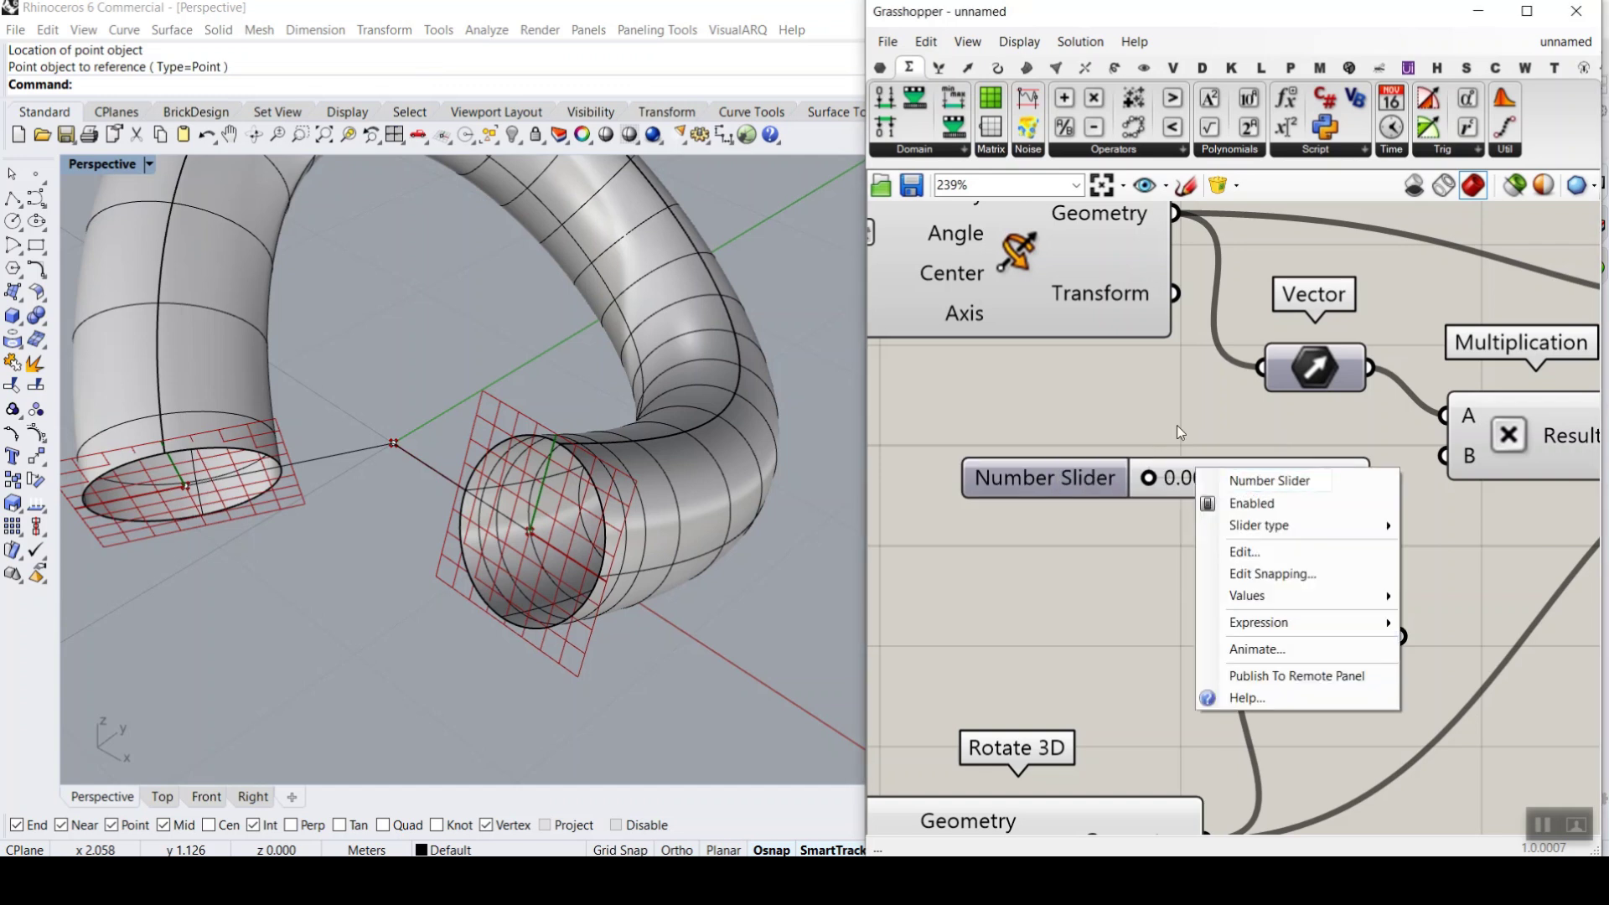
pyautogui.scroll(-3, 1322, 486)
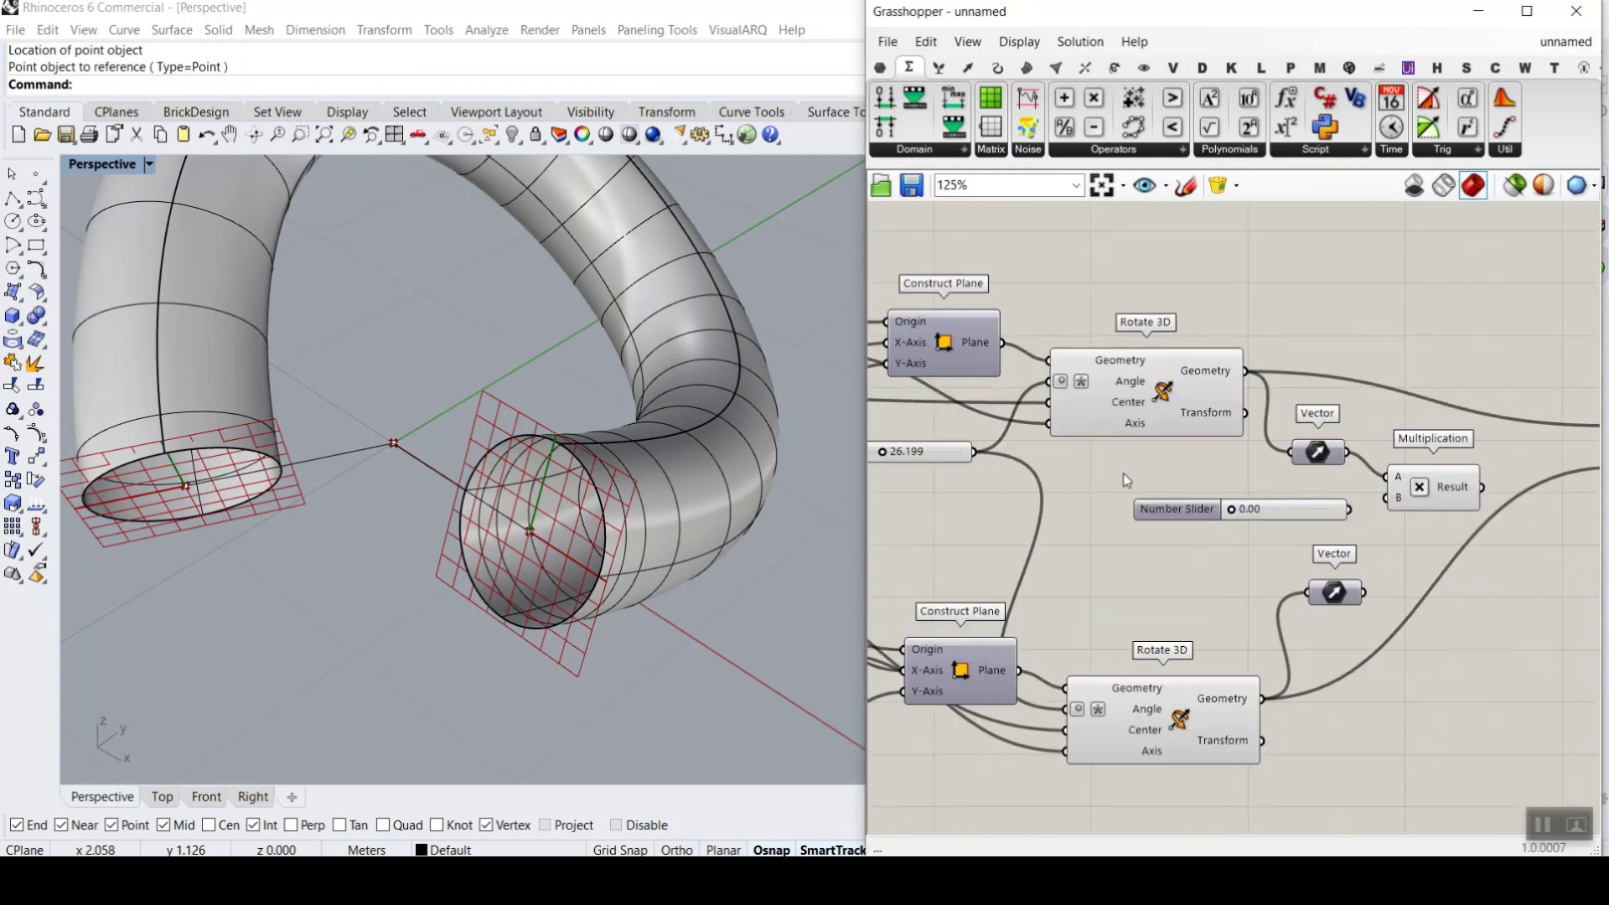
# - Rename the new number slider as 4-Tangents
pyautogui.scroll(4, 1122, 473)
pyautogui.rightClick(1238, 559)
pyautogui.click(1360, 564)
pyautogui.write('4-')
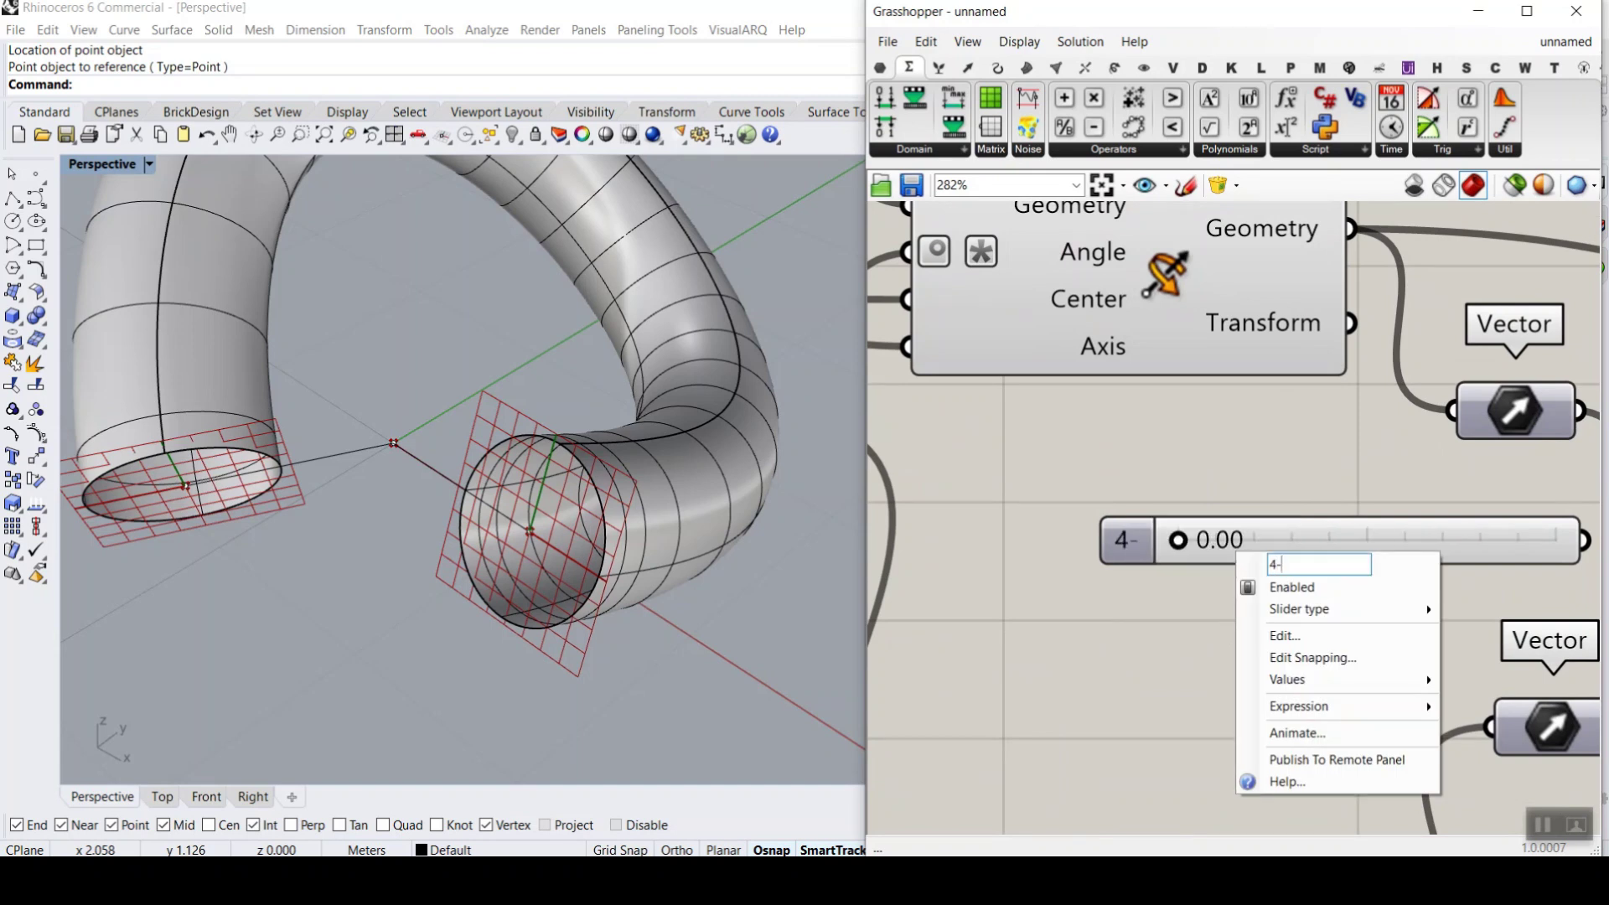
pyautogui.write('Tanget')
pyautogui.press('BackSpace')
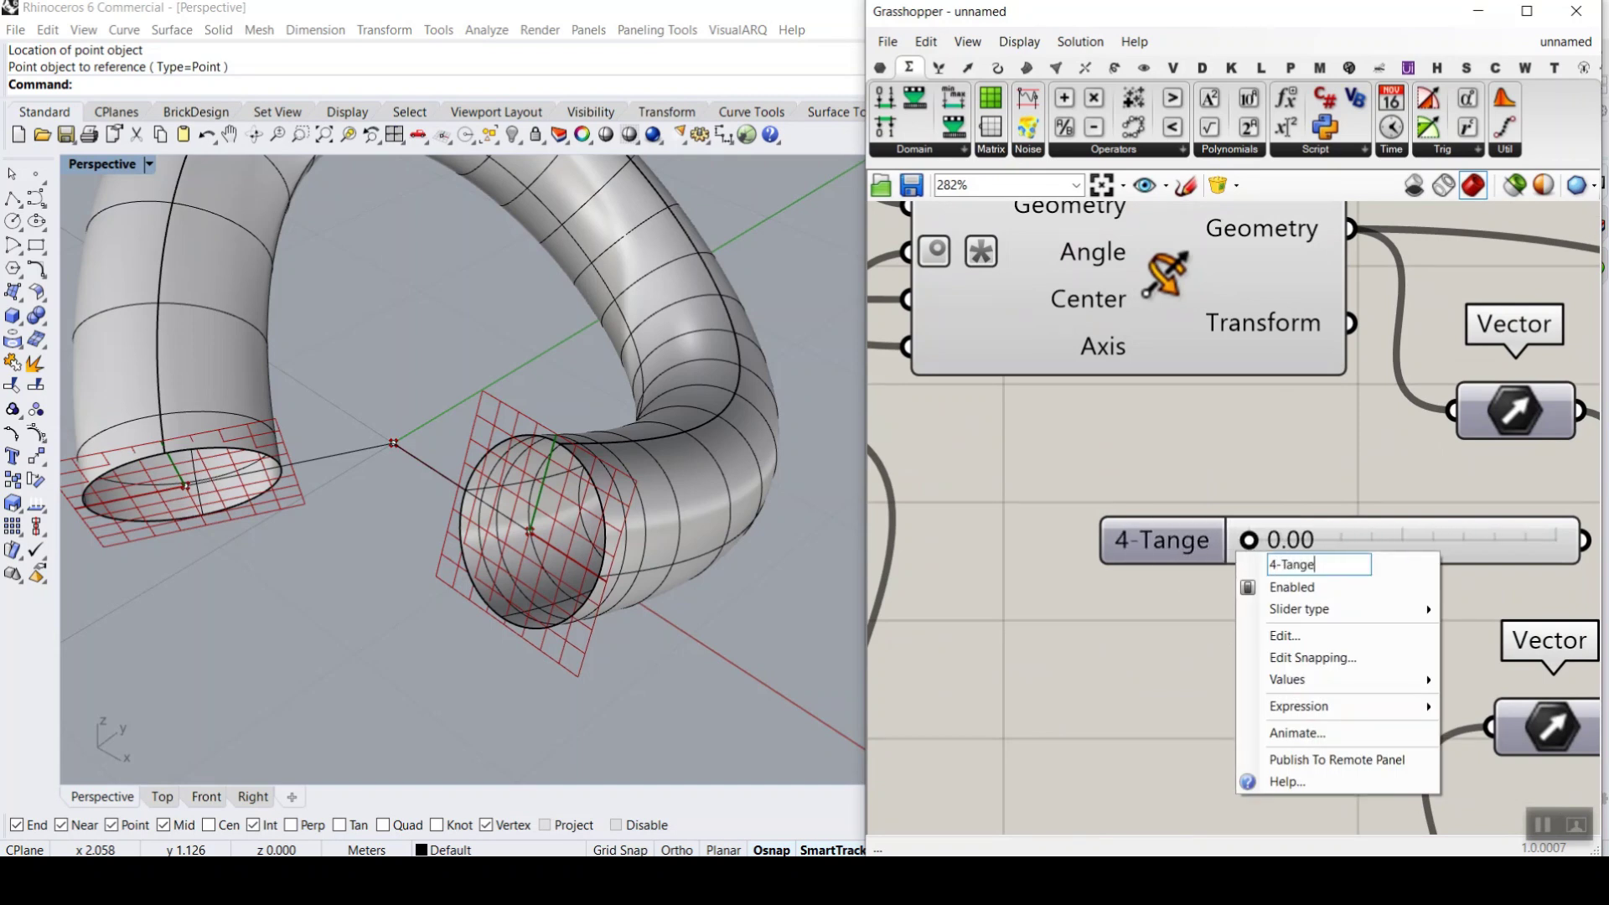
pyautogui.write('nts')
pyautogui.click(1326, 541)
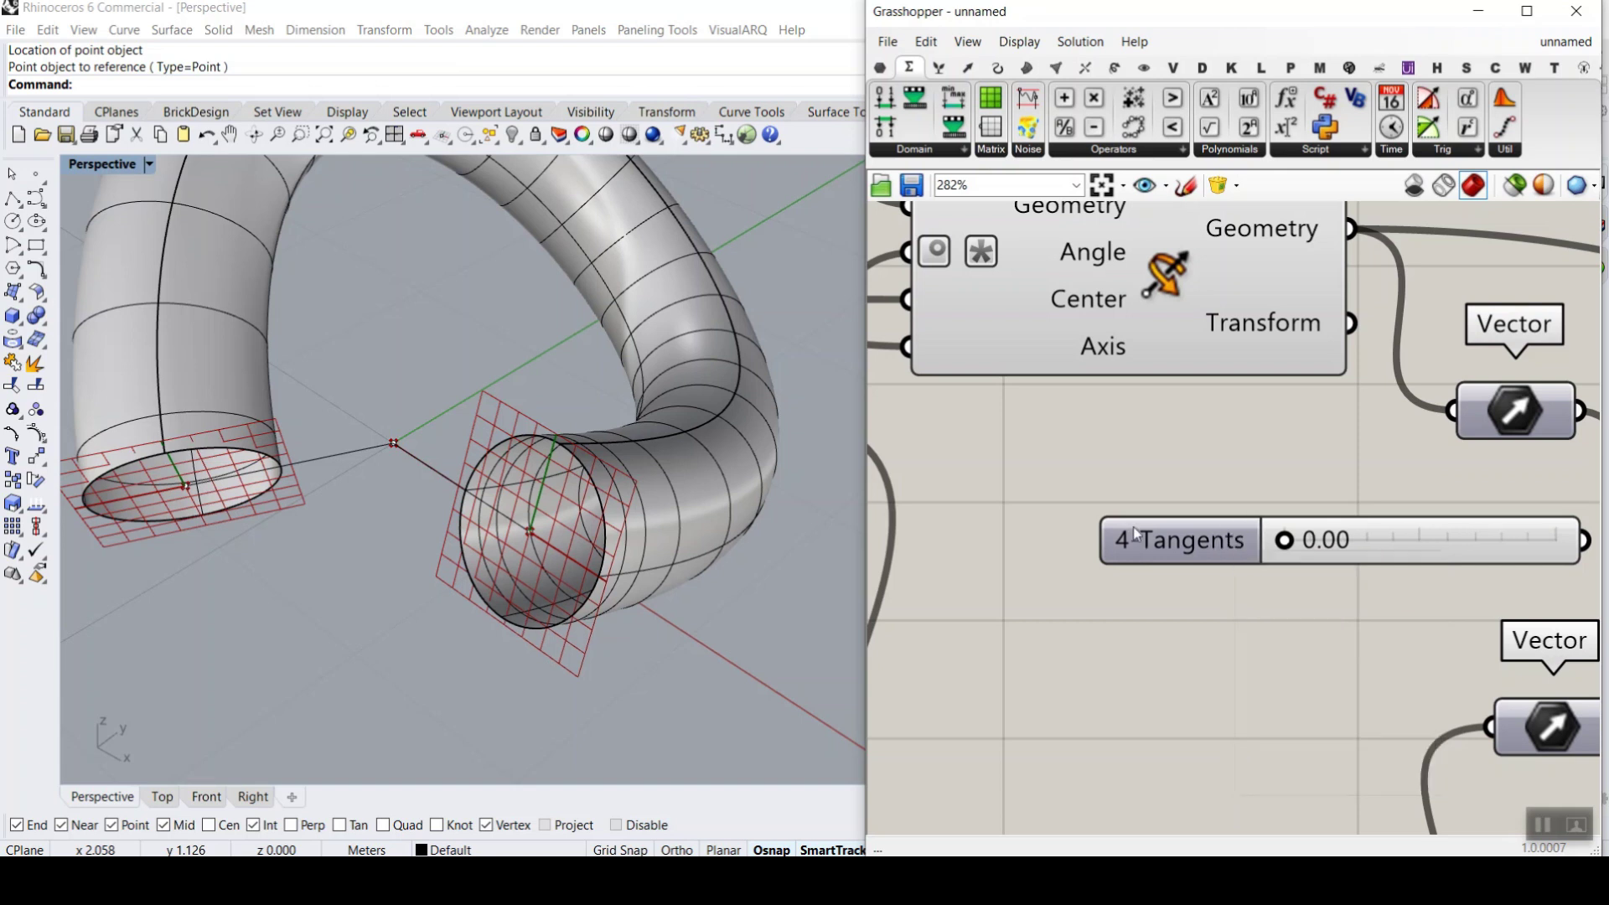
# - Set 4-Tangents to 4.07 and wire it to B of both Multiplications, with the lower Vector feeding a duplicated Multiplication's A
pyautogui.moveTo(1277, 538); pyautogui.dragTo(1366, 544)
pyautogui.moveTo(1442, 533); pyautogui.dragTo(1069, 534, button='right')
pyautogui.scroll(-3, 1069, 533)
pyautogui.moveTo(1266, 512); pyautogui.dragTo(1240, 550)
pyautogui.moveTo(1336, 561); pyautogui.dragTo(1318, 578)
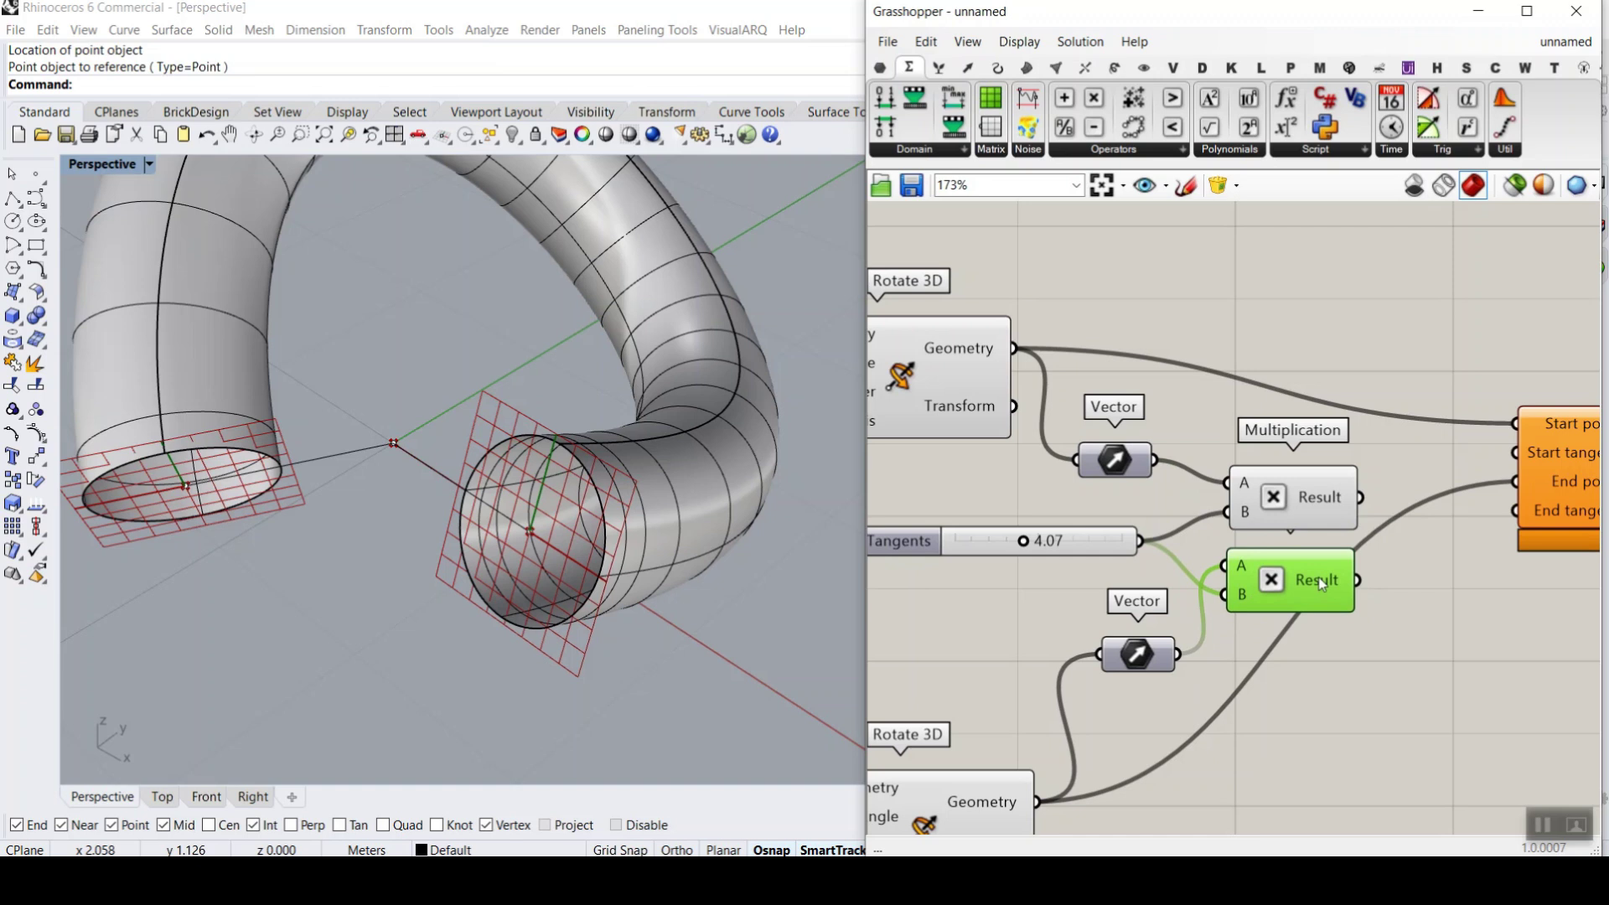
# - Connect the upper Multiplication's Result to Bezier Span's Start tangent and the lower one's Result to its End tangent
pyautogui.moveTo(1321, 584); pyautogui.dragTo(1190, 582, button='right')
pyautogui.moveTo(1225, 578); pyautogui.dragTo(1376, 503)
pyautogui.click(1444, 464)
pyautogui.scroll(-5, 610, 449)
pyautogui.moveTo(610, 450); pyautogui.dragTo(588, 549, button='right')
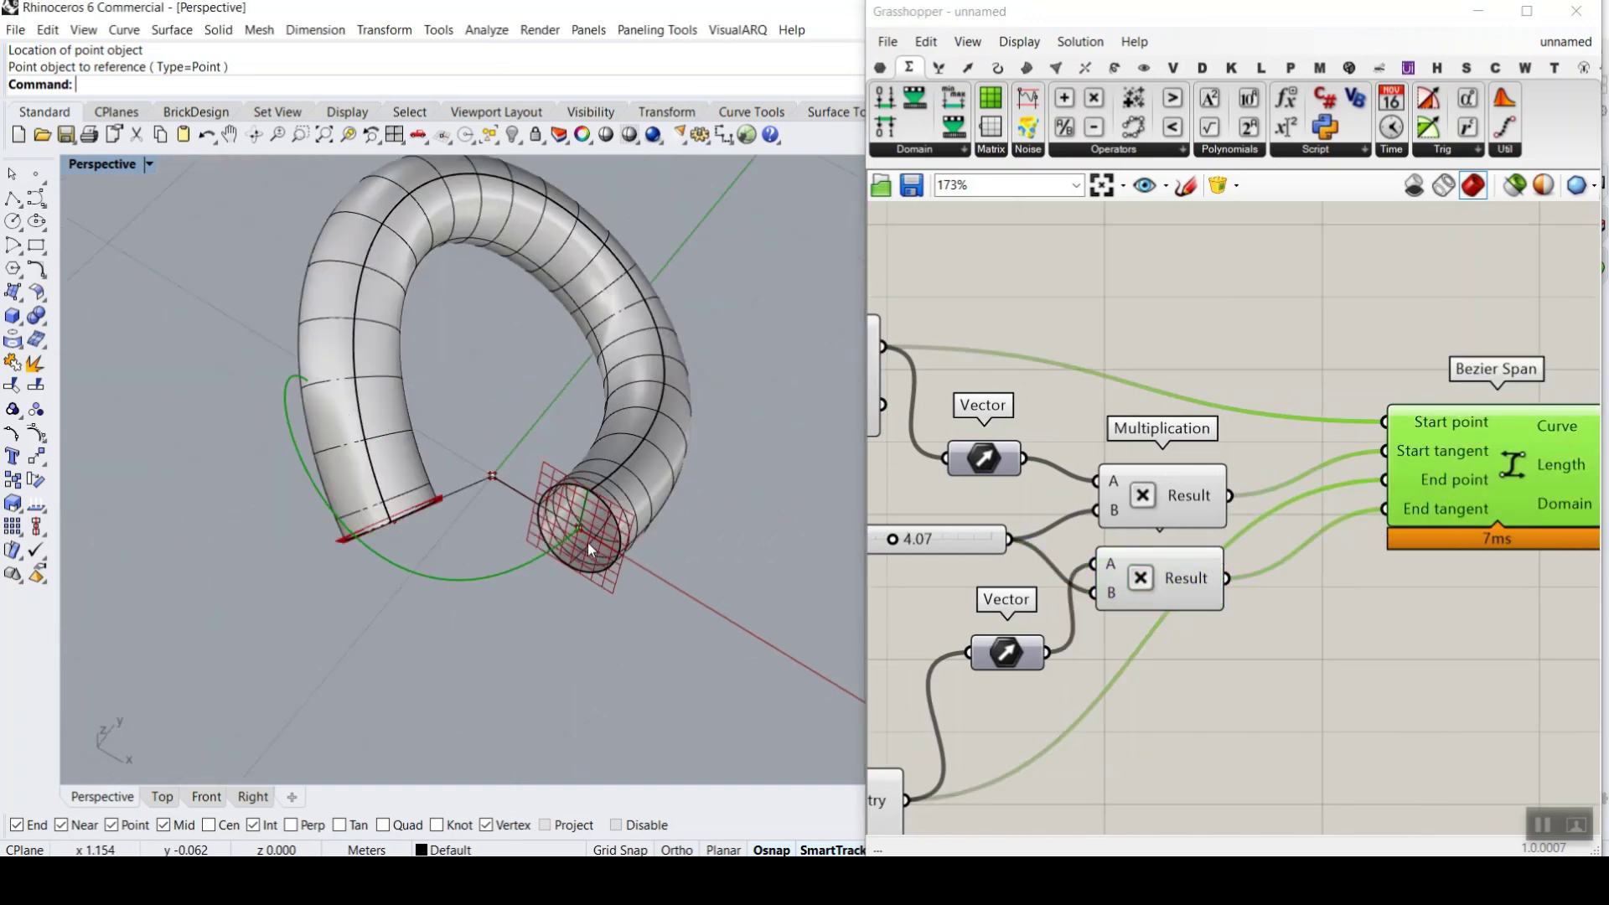
# - Reverse the direction of Bezier Span's Start tangent by committing an expression on that input
pyautogui.scroll(3, 590, 549)
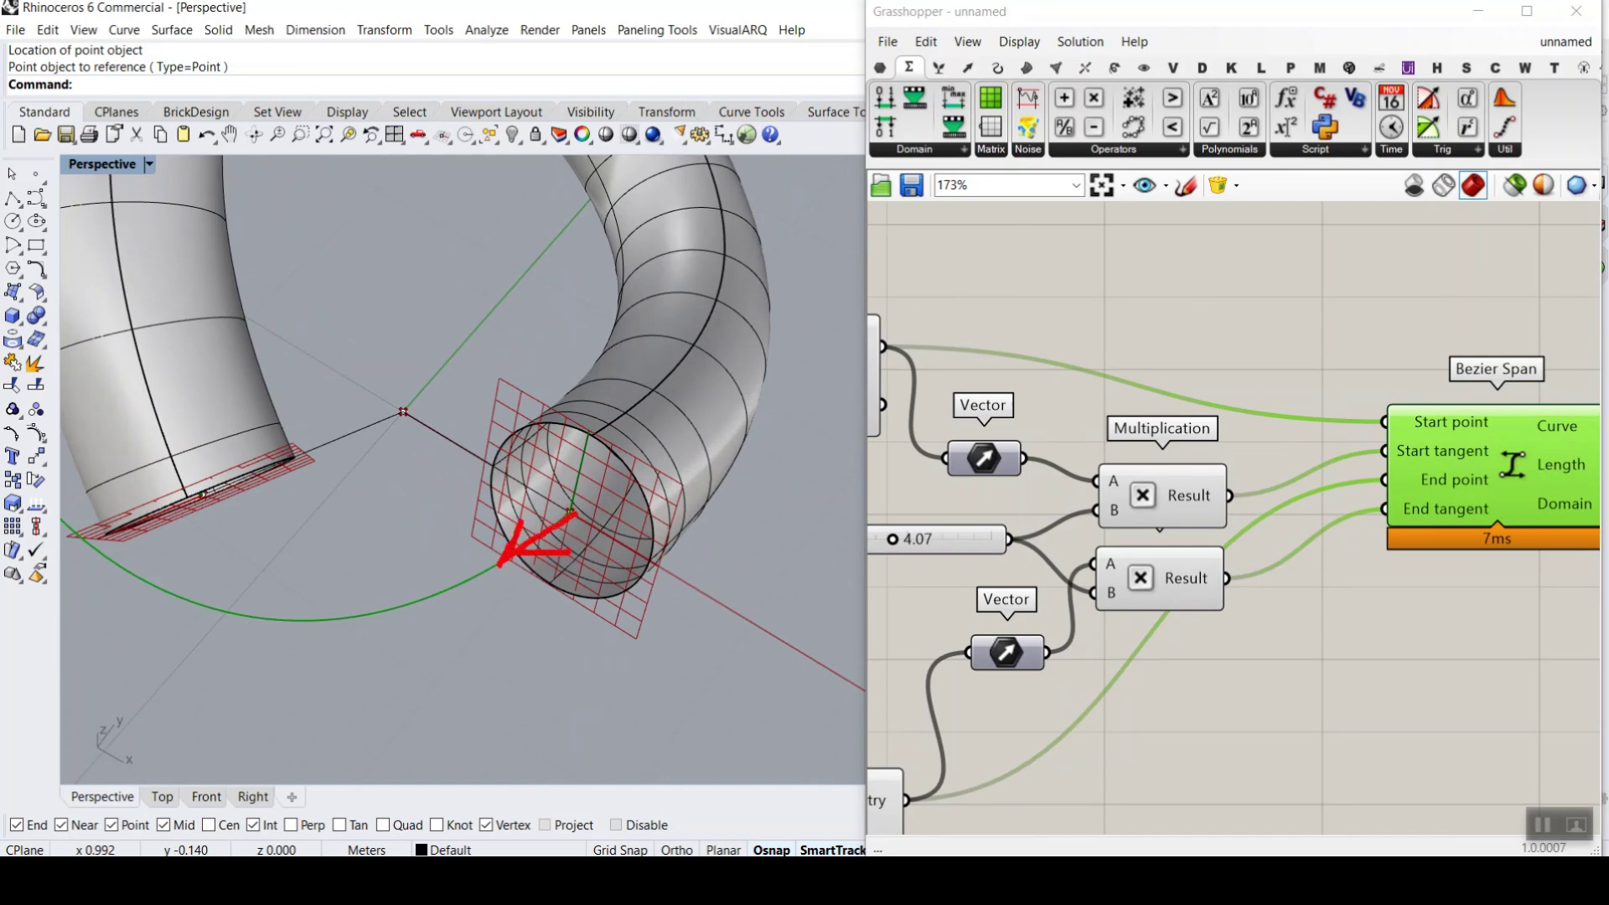
pyautogui.scroll(4, 1442, 536)
pyautogui.rightClick(1416, 440)
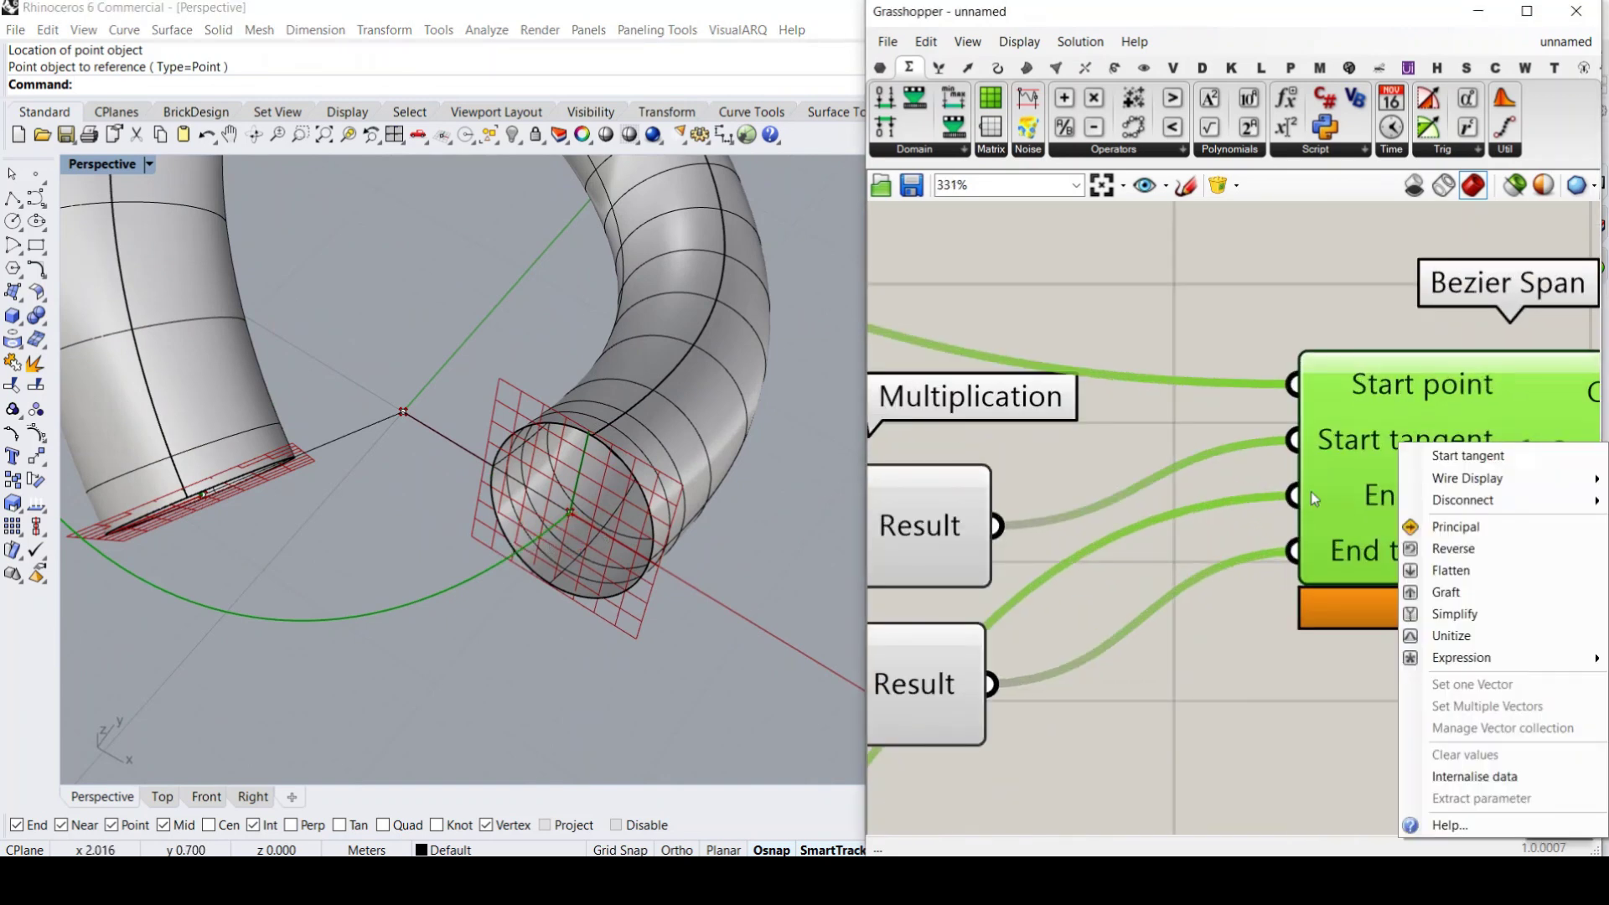
pyautogui.moveTo(1449, 664)
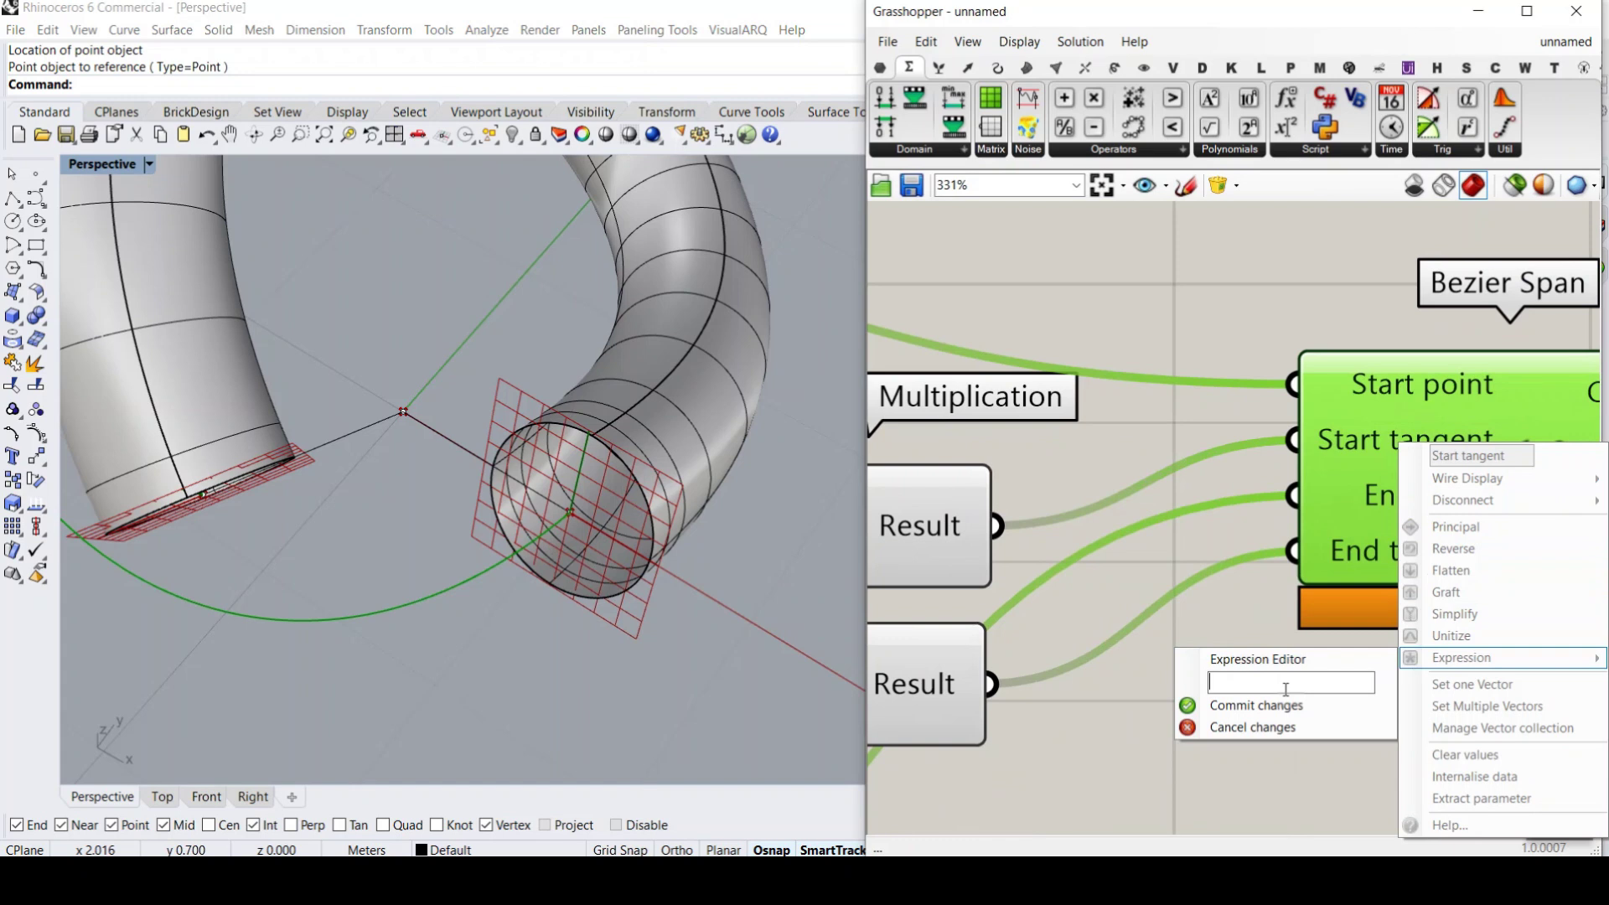
pyautogui.click(1249, 706)
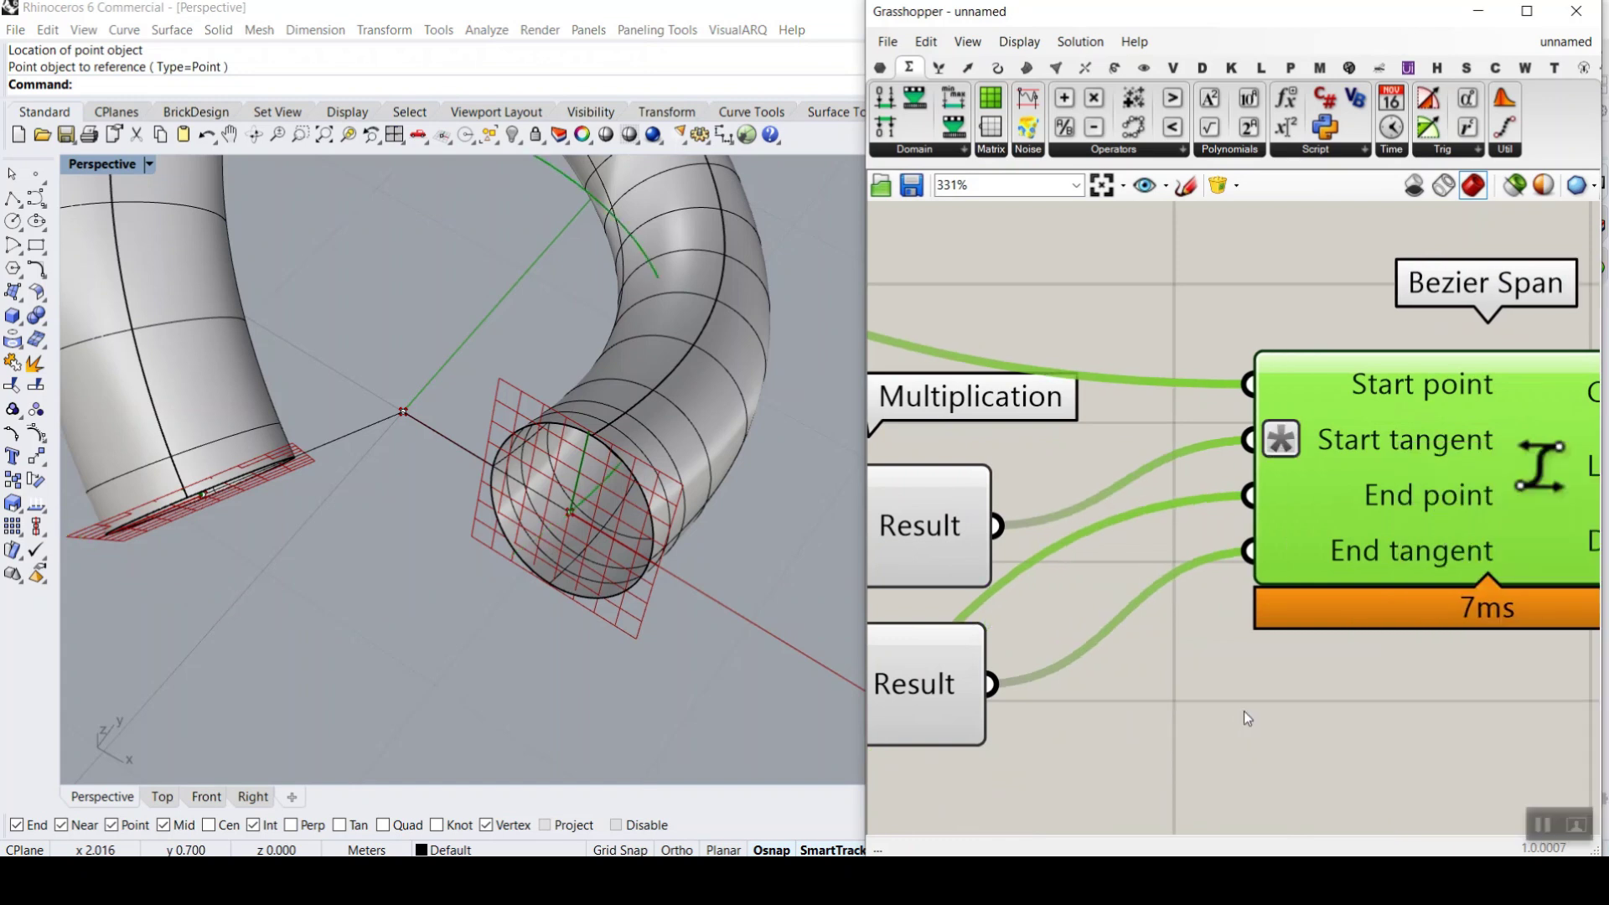
# - Examine the Bezier curve's direction relative to the rotated planes at both pipe openings
pyautogui.scroll(-6, 662, 365)
pyautogui.moveTo(645, 369); pyautogui.dragTo(699, 293, button='right')
pyautogui.scroll(8, 431, 434)
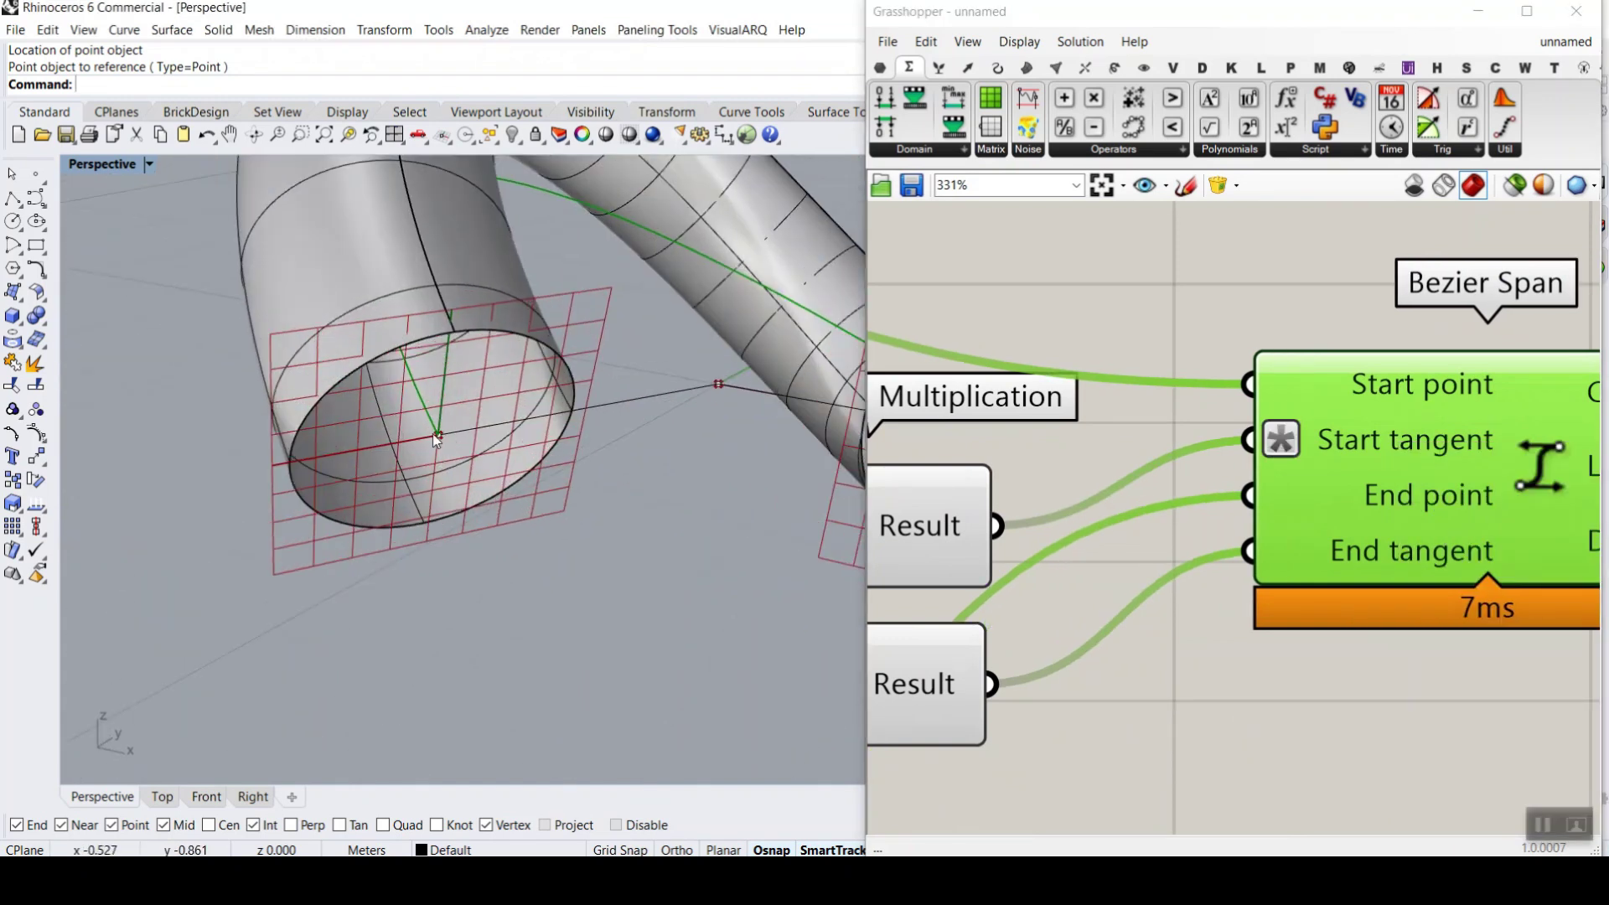
pyautogui.moveTo(432, 434); pyautogui.dragTo(467, 408, button='right')
pyautogui.scroll(5, 470, 414)
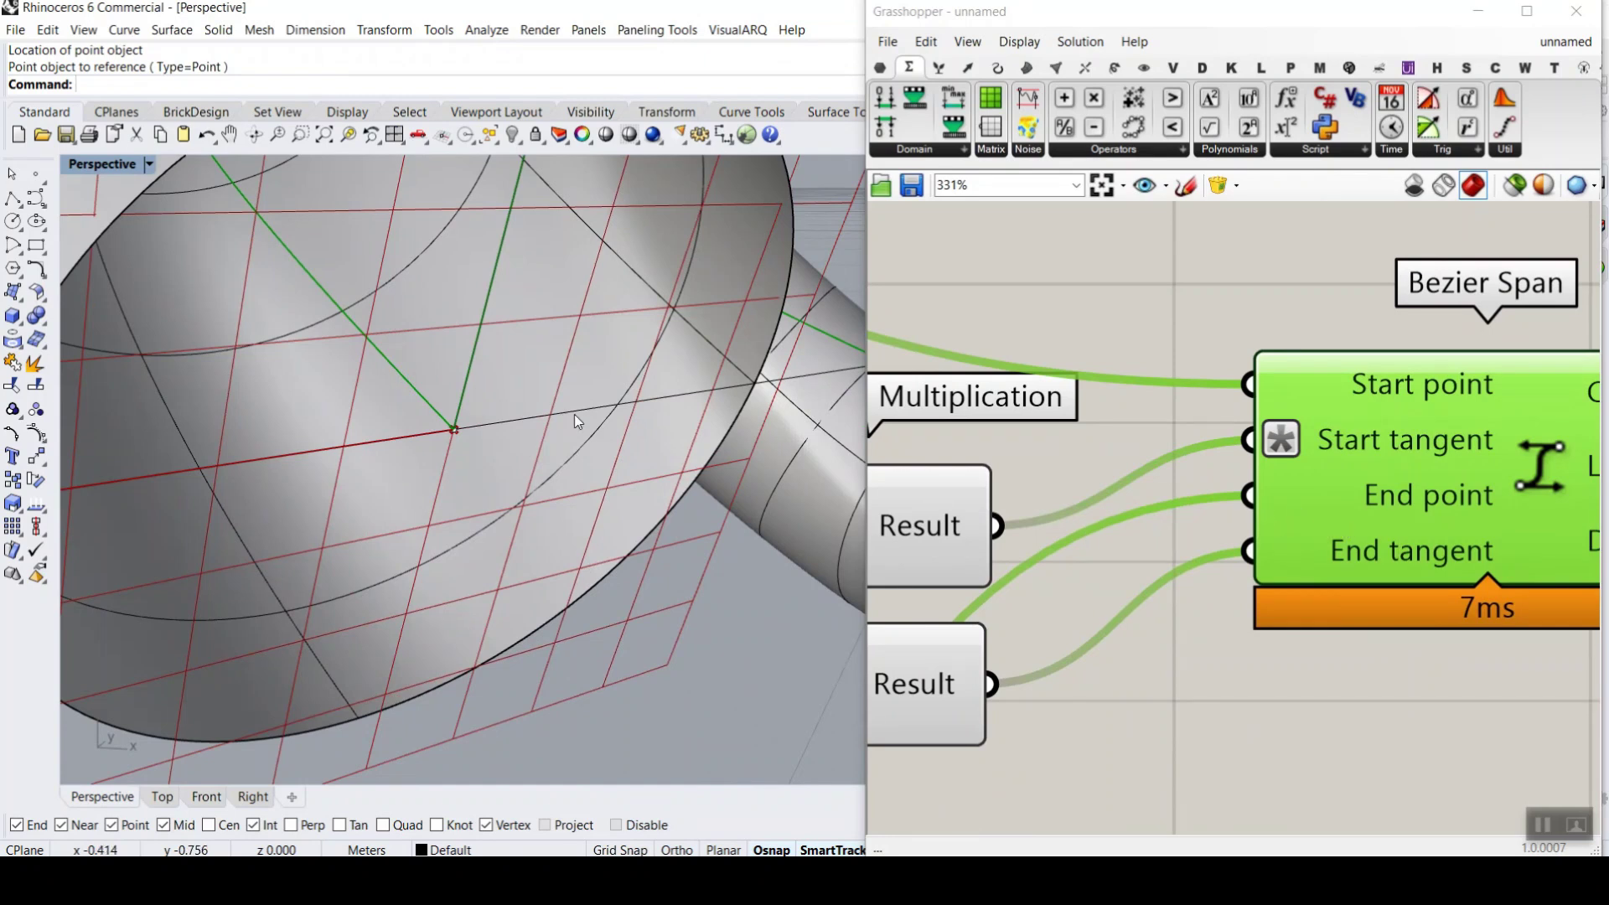
pyautogui.scroll(-12, 578, 422)
pyautogui.moveTo(578, 421); pyautogui.dragTo(607, 442, button='right')
pyautogui.scroll(6, 610, 417)
# - Set the 4-Tangents slider to 5.33 and compare the Bezier curve with the pipe's path
pyautogui.moveTo(1126, 480); pyautogui.dragTo(1156, 474, button='right')
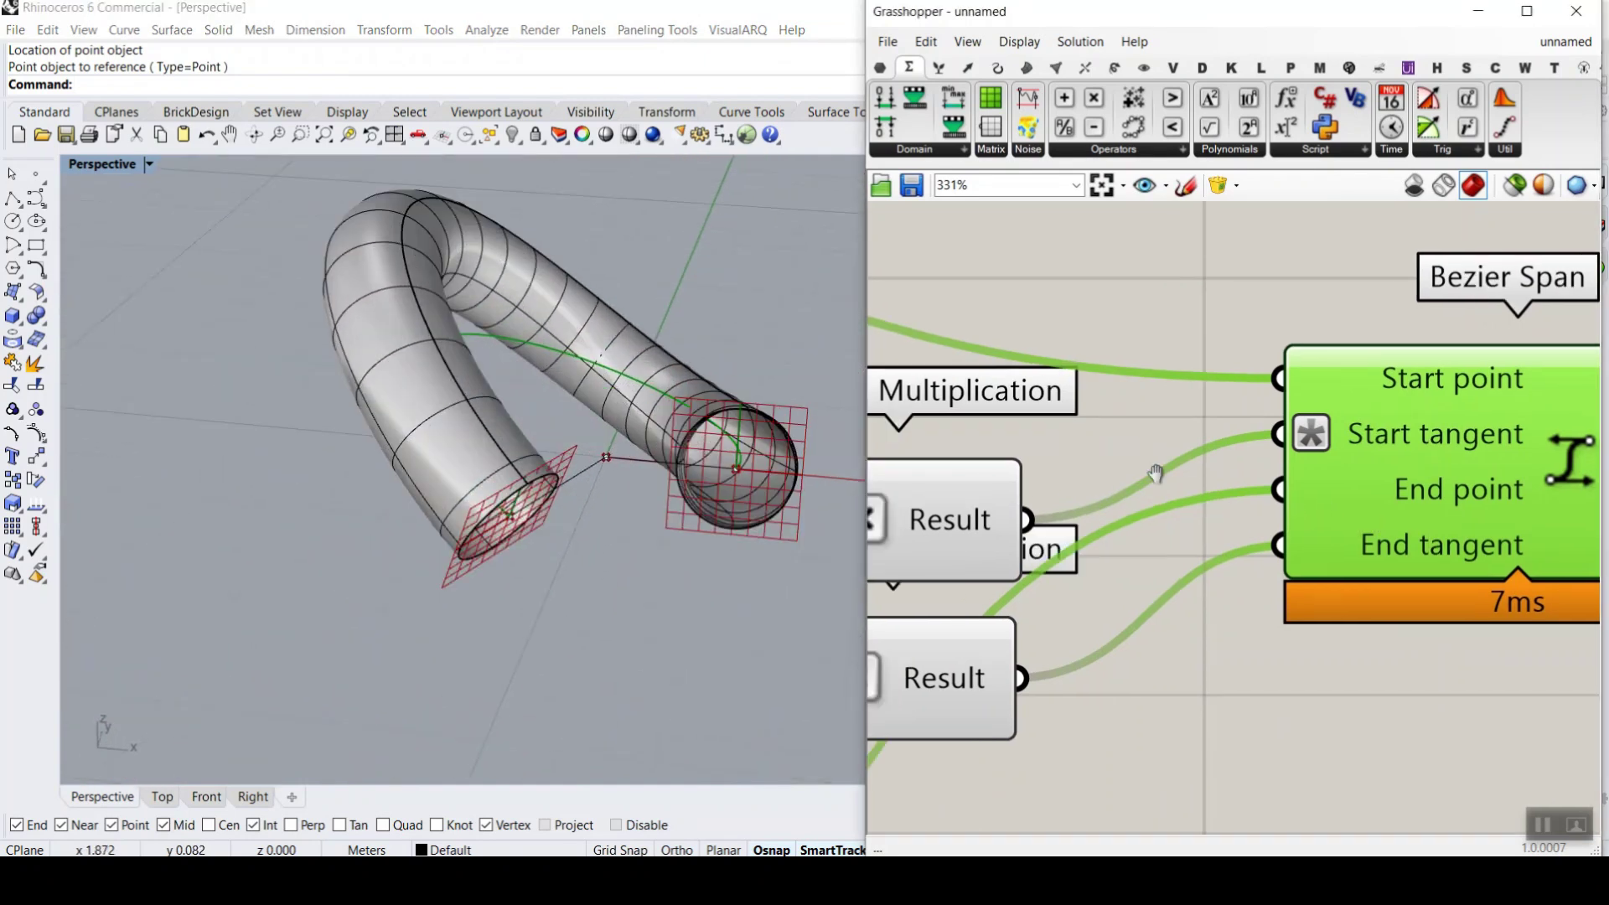
pyautogui.scroll(-5, 1185, 493)
pyautogui.scroll(5, 1047, 532)
pyautogui.moveTo(1003, 496); pyautogui.dragTo(1047, 512)
pyautogui.moveTo(752, 425); pyautogui.dragTo(797, 553, button='right')
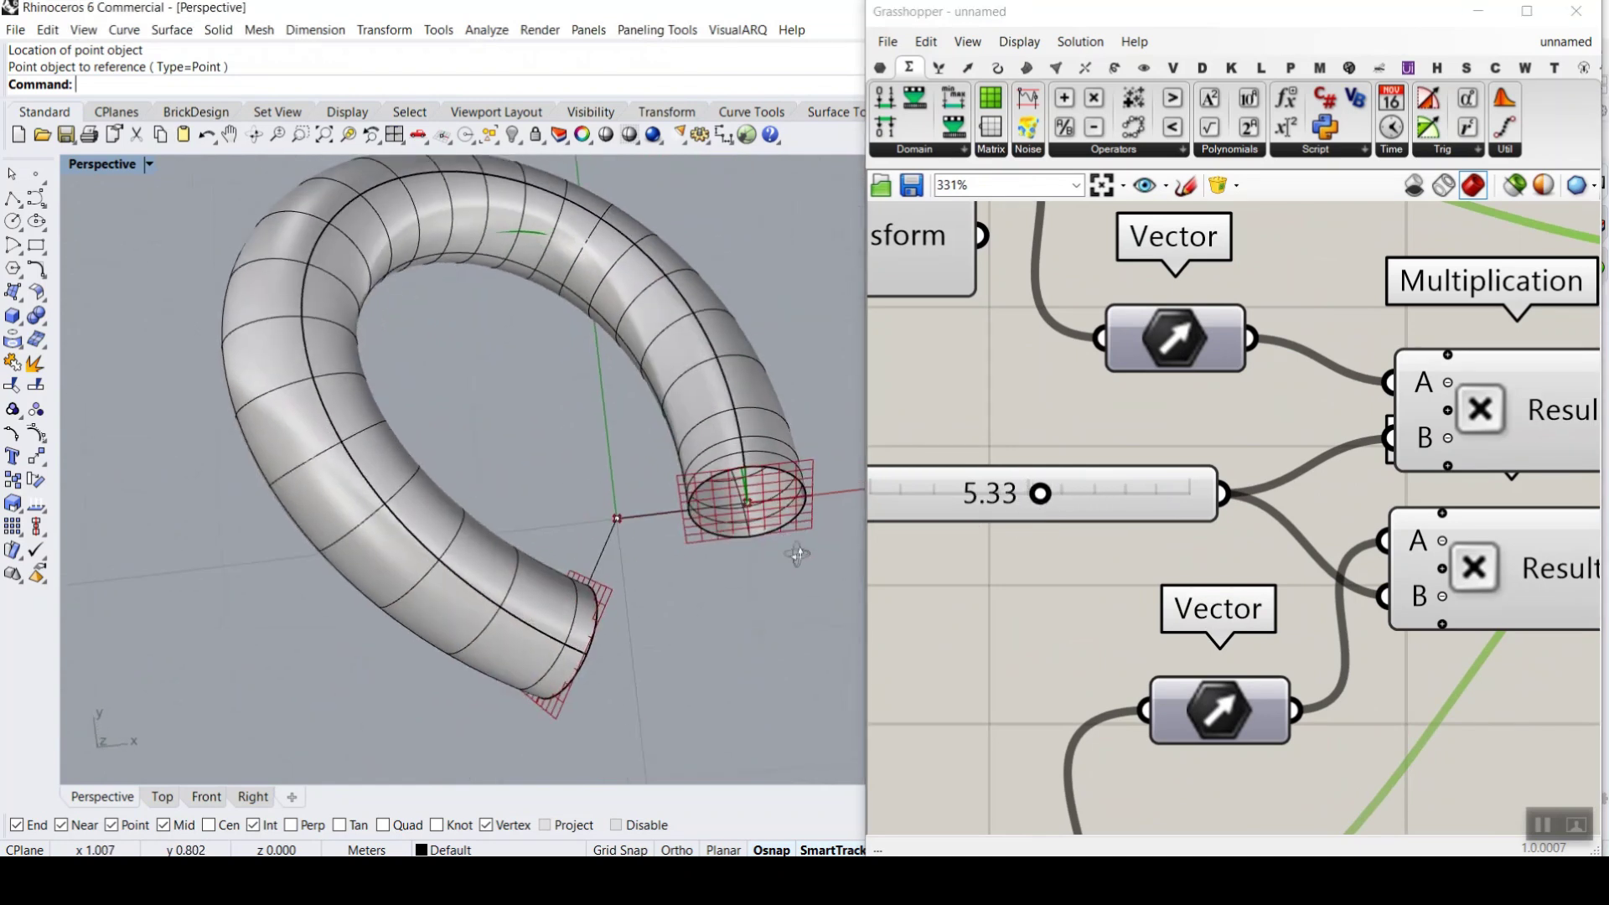
pyautogui.scroll(8, 727, 513)
pyautogui.moveTo(728, 513); pyautogui.dragTo(549, 303, button='right')
# - Switch the Perspective viewport to Ghosted display so the curve can be seen inside the pipe
pyautogui.click(149, 165)
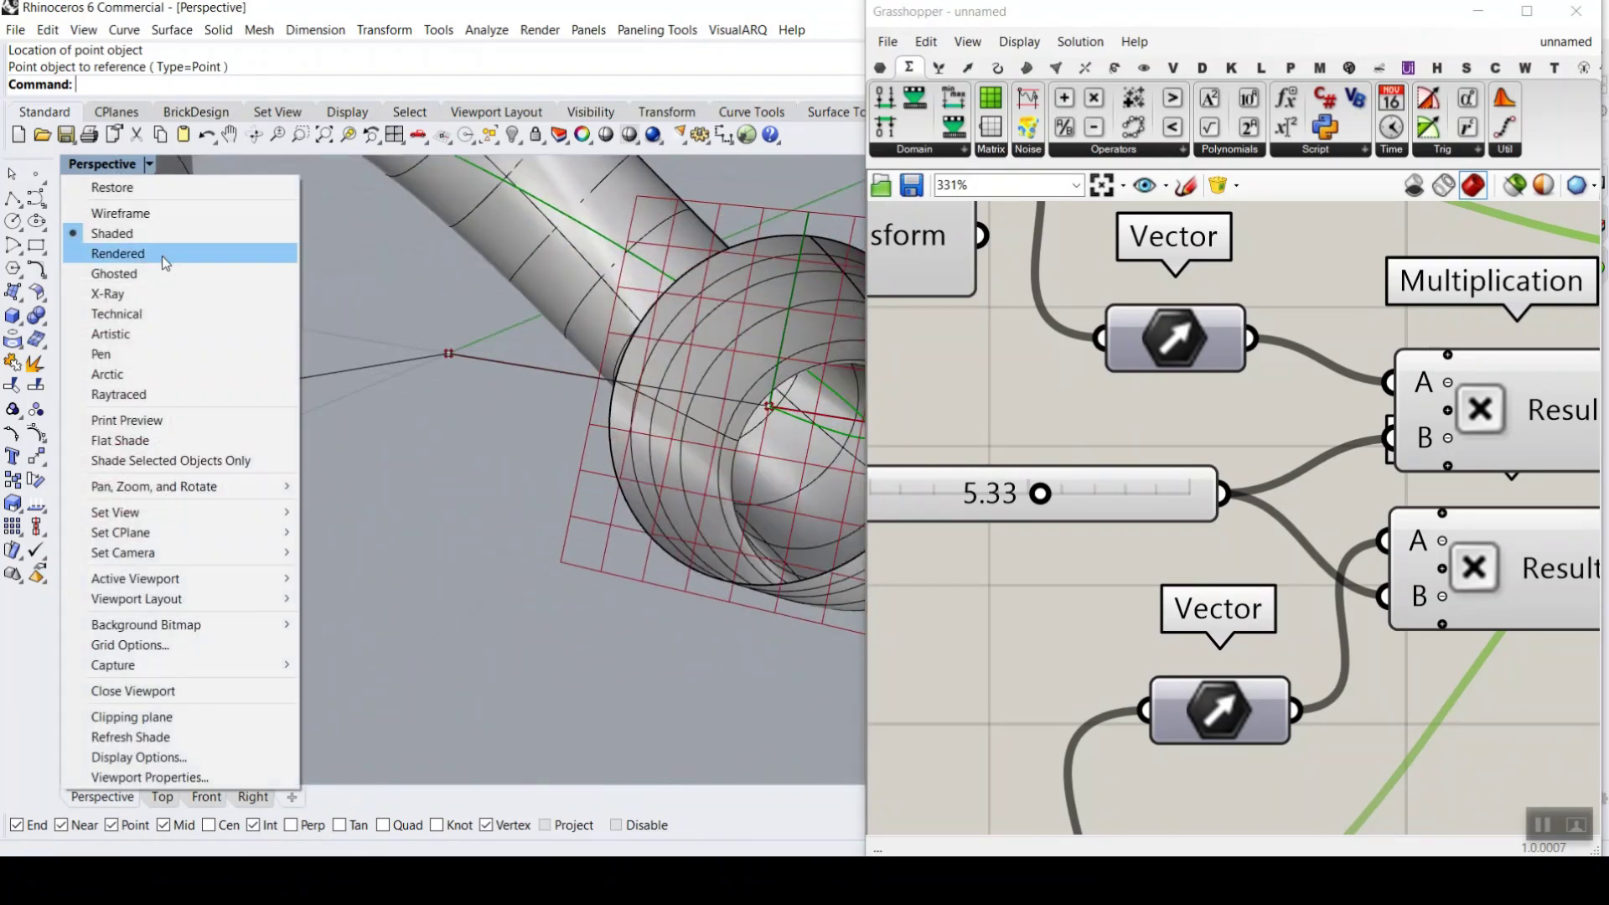
pyautogui.click(114, 273)
pyautogui.scroll(-5, 637, 457)
pyautogui.moveTo(637, 457); pyautogui.dragTo(645, 397, button='right')
# - Set the 4-Tangents slider to 6.07 to match the Bezier curve to the pipe's centre line
pyautogui.moveTo(1040, 495); pyautogui.dragTo(1075, 494)
pyautogui.moveTo(601, 416); pyautogui.dragTo(821, 557, button='right')
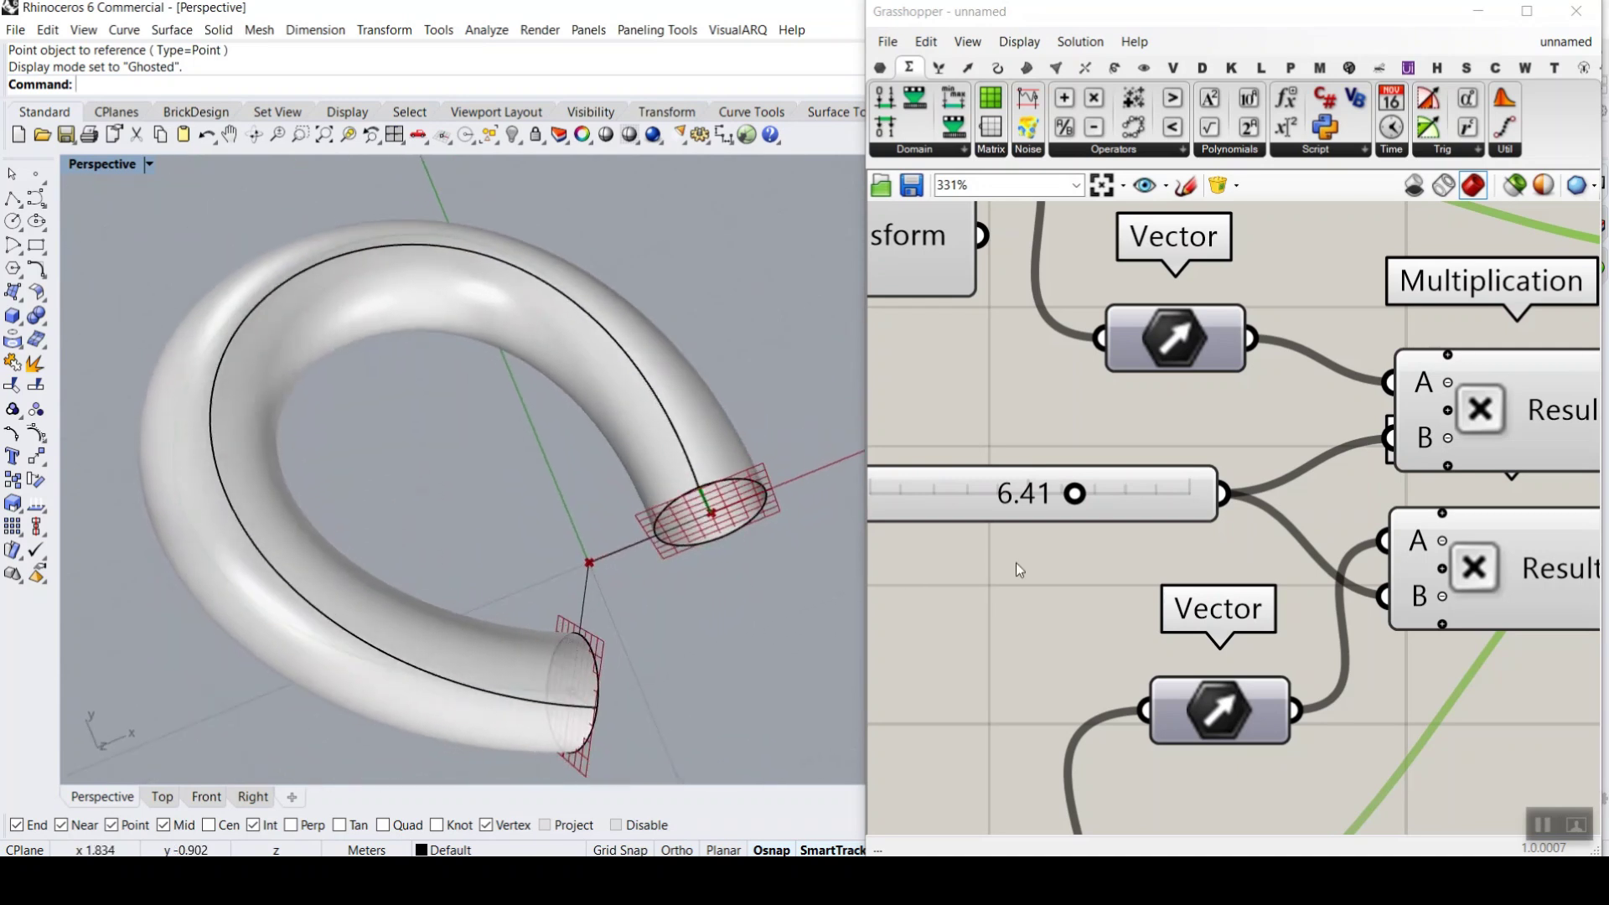
pyautogui.moveTo(1074, 500); pyautogui.dragTo(1064, 499)
# - Set the 3-Plane Rotation slider to 33.742 to adjust the curve's tilt at both ends
pyautogui.scroll(-4, 1214, 501)
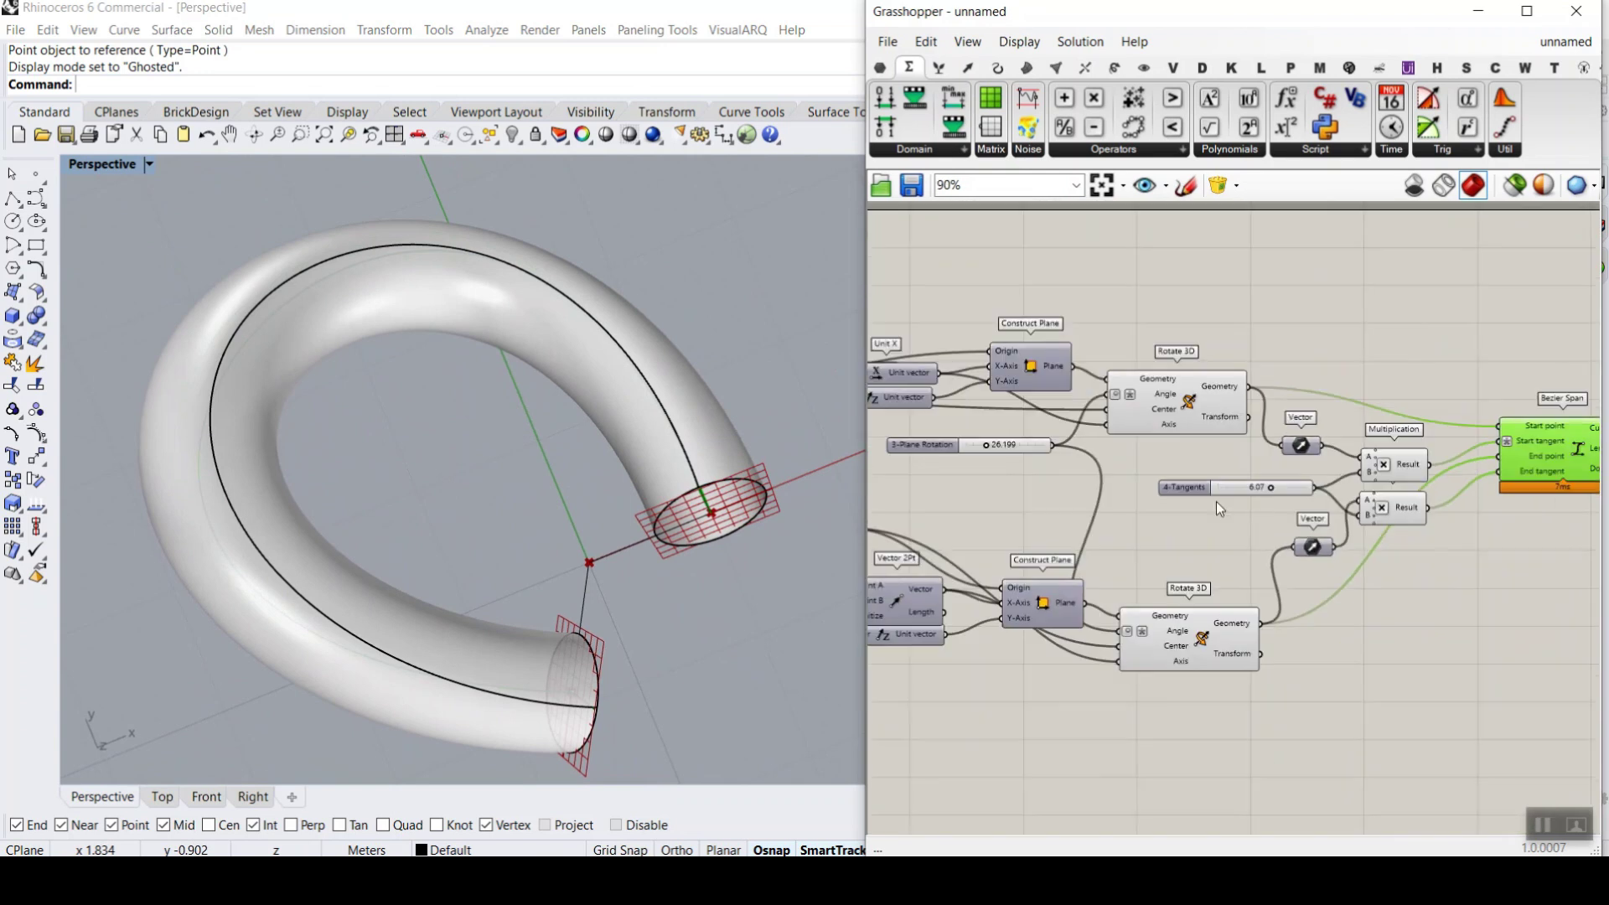
pyautogui.scroll(5, 1031, 410)
pyautogui.moveTo(1002, 390); pyautogui.dragTo(1024, 388)
pyautogui.moveTo(524, 448); pyautogui.dragTo(796, 359, button='right')
pyautogui.moveTo(1021, 388); pyautogui.dragTo(1027, 394)
pyautogui.moveTo(772, 436); pyautogui.dragTo(486, 480, button='right')
# - Delete the reference pipe surface and check the remaining Bezier curve and planes
pyautogui.click(450, 362)
pyautogui.press('Delete')
pyautogui.moveTo(452, 352); pyautogui.dragTo(657, 406, button='right')
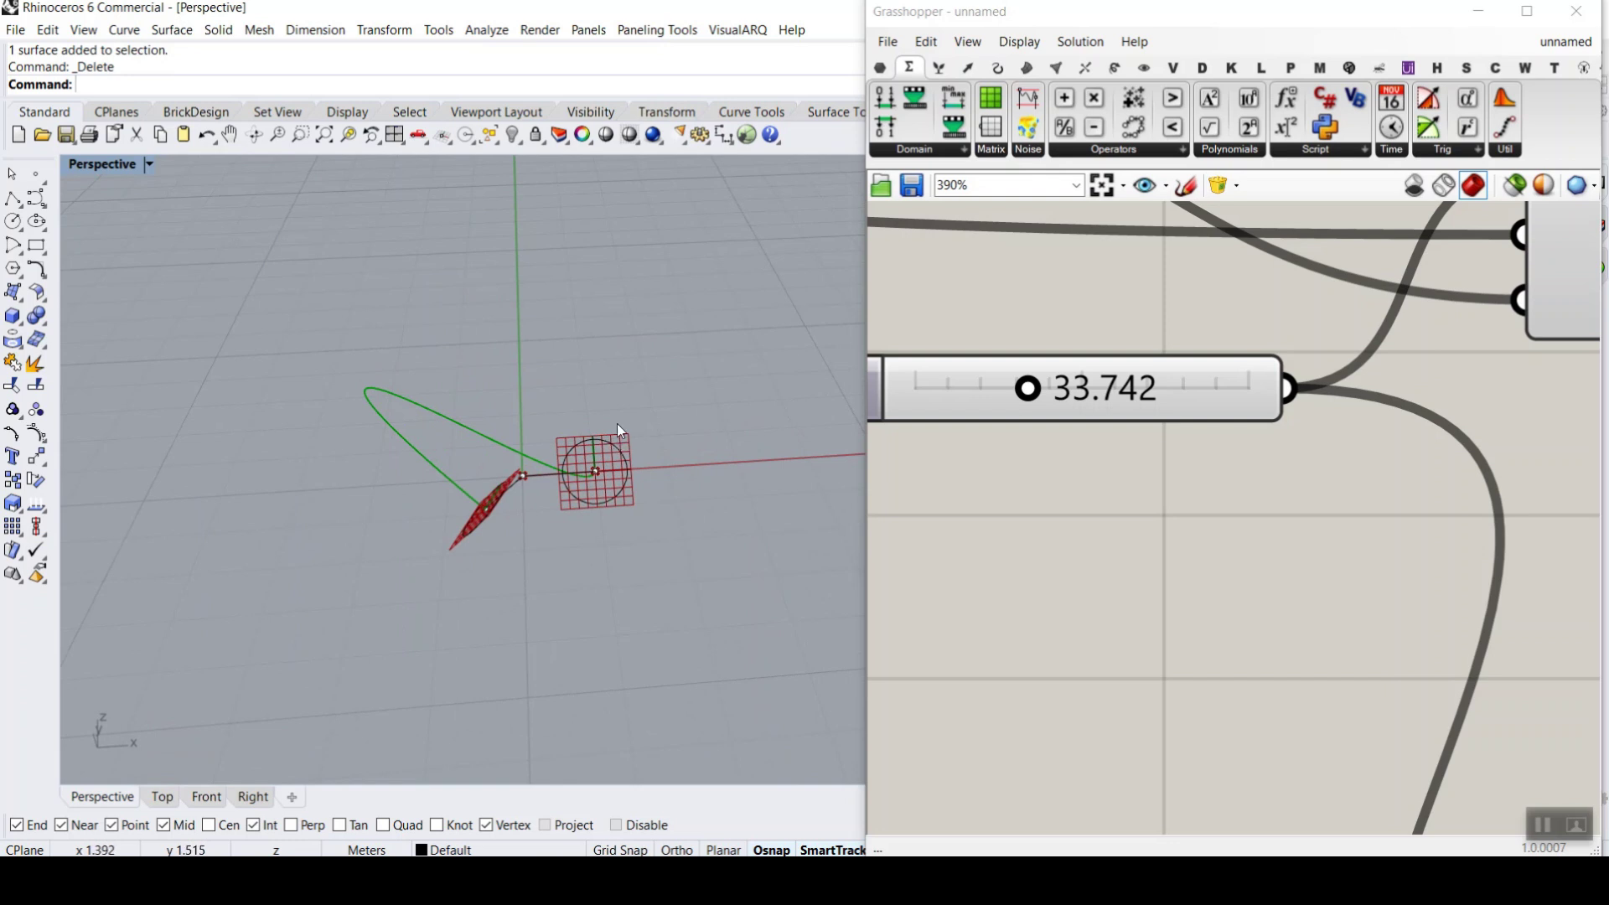
pyautogui.moveTo(620, 429); pyautogui.dragTo(558, 508, button='right')
pyautogui.scroll(3, 556, 503)
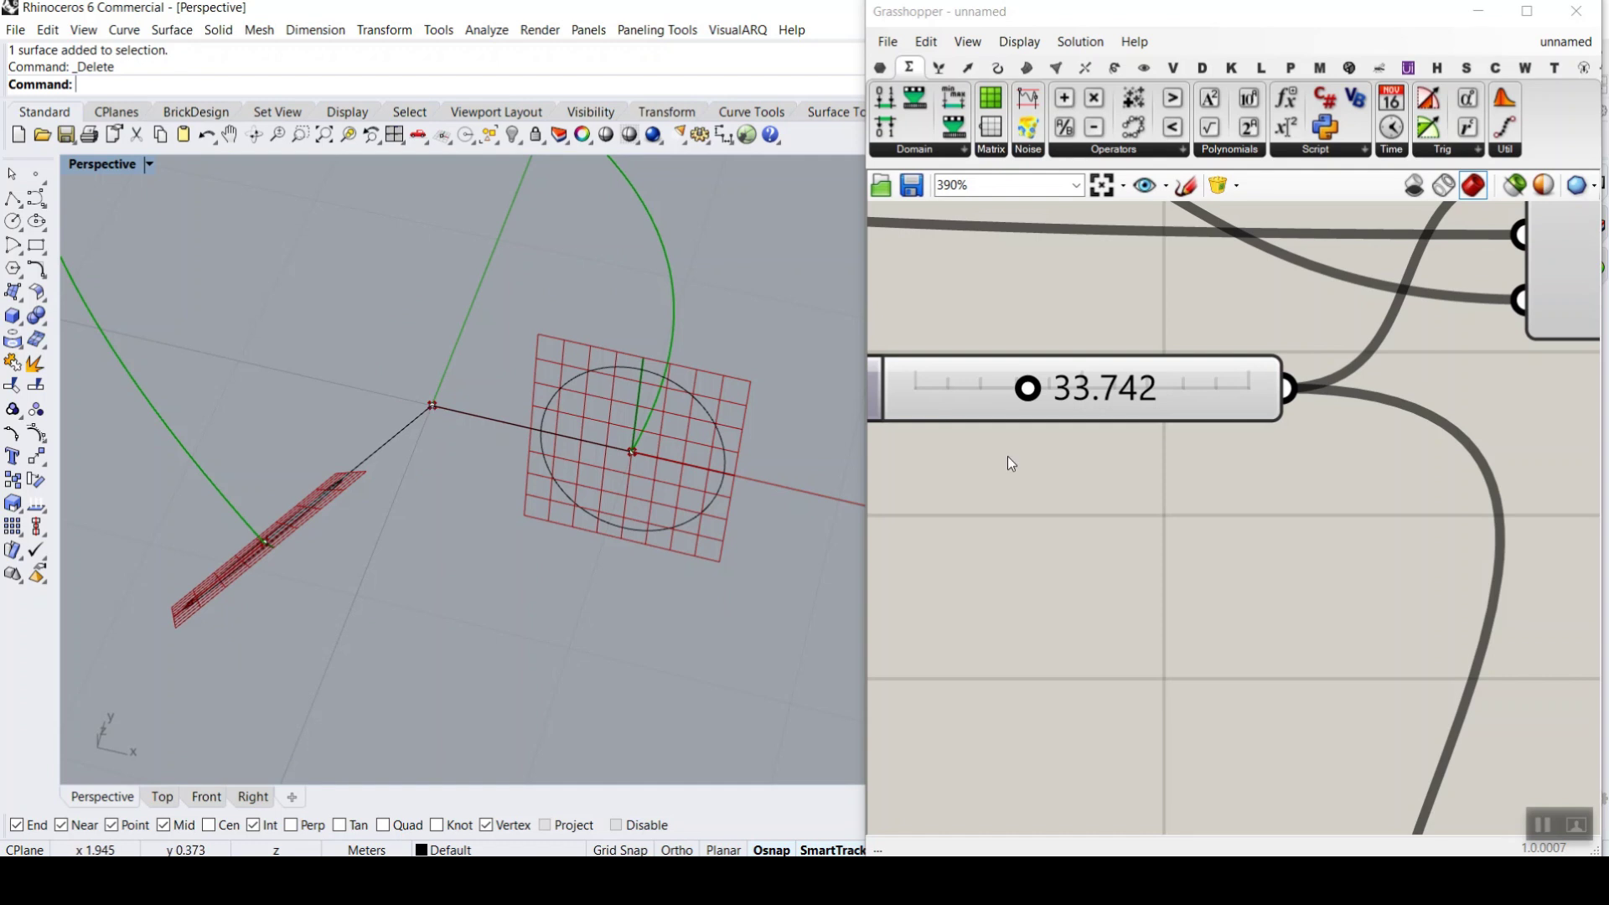
# - Internalise the origin point's data in the Point parameter that supplies the rotation centre
pyautogui.scroll(-10, 1089, 466)
pyautogui.scroll(5, 1149, 469)
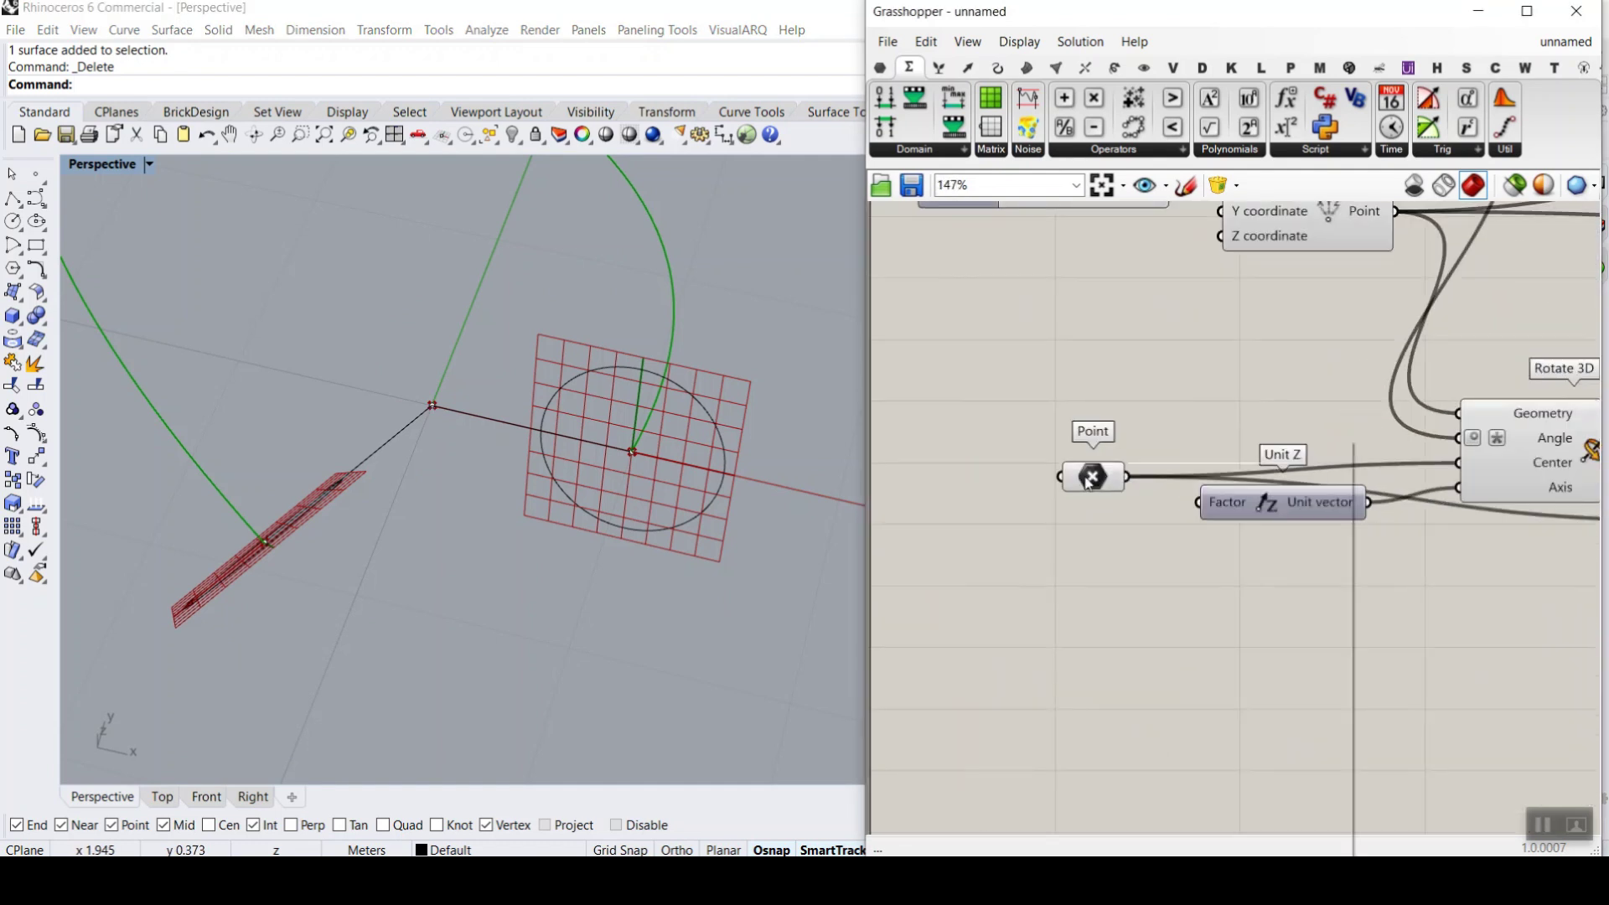
pyautogui.rightClick(1087, 476)
pyautogui.click(1180, 802)
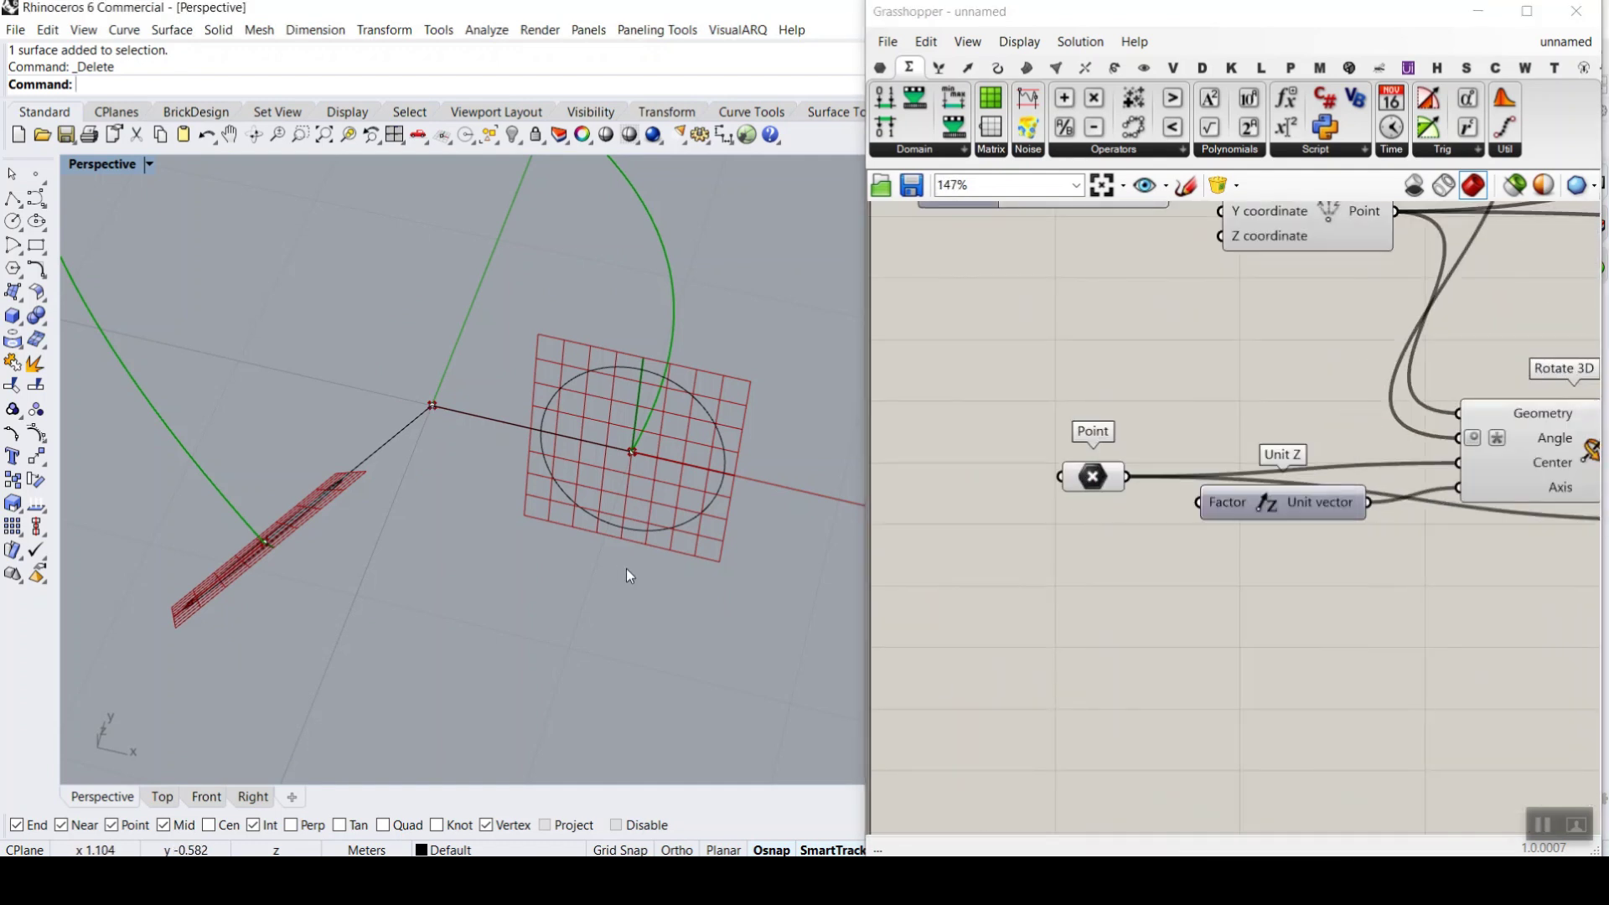
# - Delete the remaining reference points and curves from the Rhino model and select the Point parameter to check its location
pyautogui.scroll(-7, 687, 574)
pyautogui.moveTo(734, 607); pyautogui.dragTo(338, 415)
pyautogui.press('Delete')
pyautogui.moveTo(613, 538); pyautogui.dragTo(565, 497, button='right')
pyautogui.click(1096, 476)
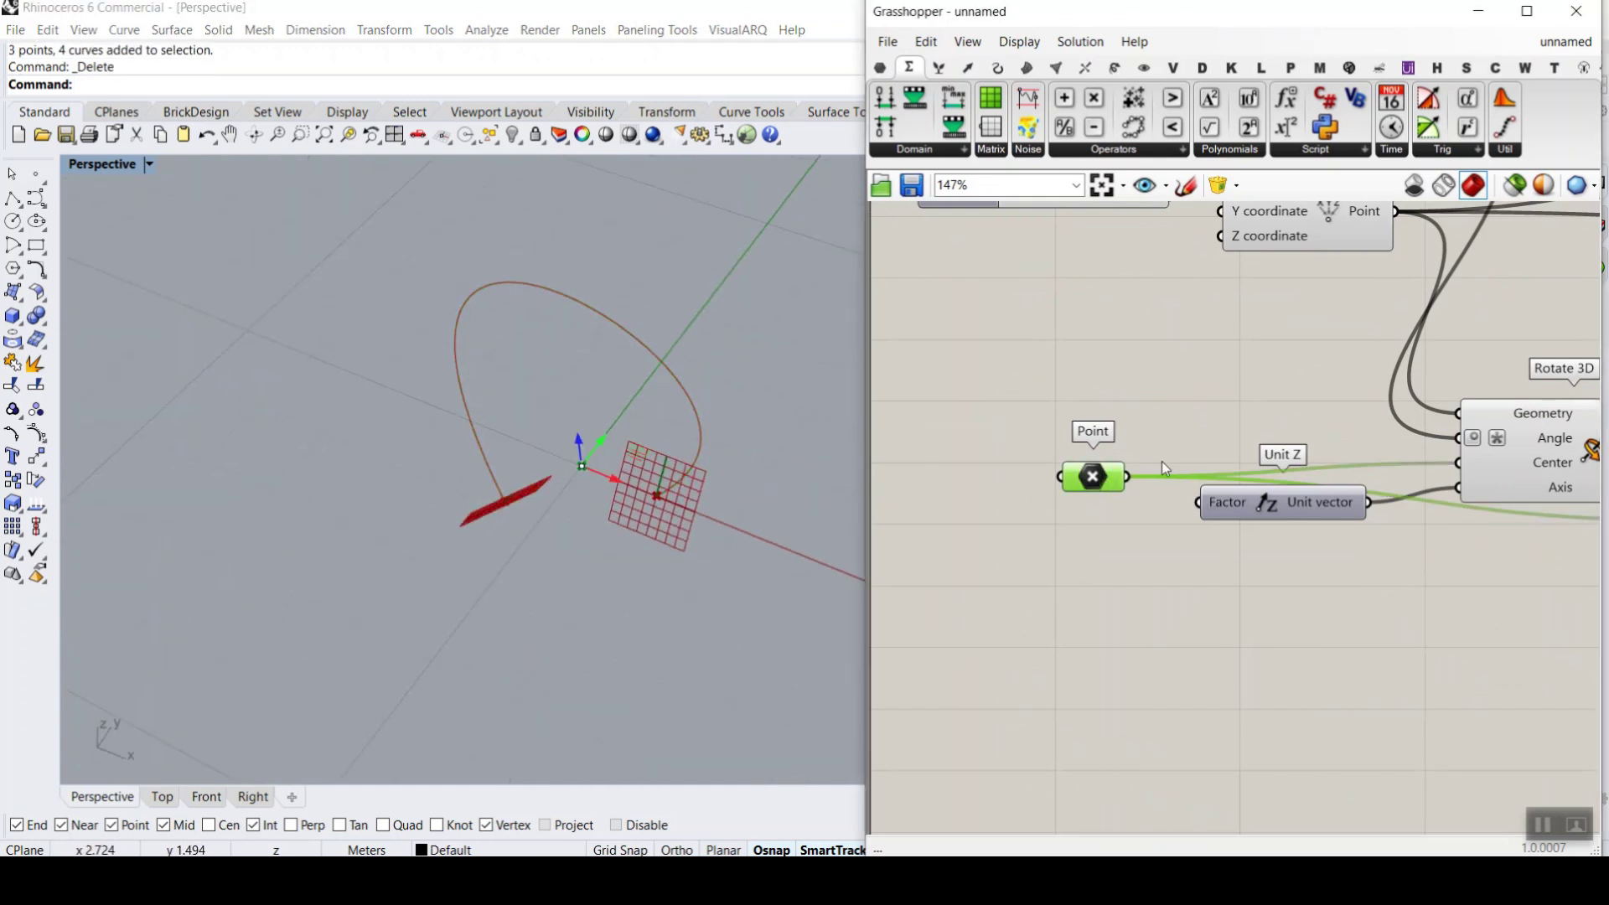
# - Examine the definition from the origin Point parameter to the Bezier Span component, and the resulting curve from several angles
pyautogui.scroll(-3, 1161, 405)
pyautogui.click(1050, 355)
pyautogui.scroll(5, 1079, 310)
pyautogui.moveTo(1047, 237)
pyautogui.mouseDown()
pyautogui.moveTo(1070, 237)
pyautogui.moveTo(1047, 245)
pyautogui.mouseUp()
pyautogui.moveTo(1047, 244); pyautogui.dragTo(1021, 478, button='right')
pyautogui.moveTo(1048, 406); pyautogui.dragTo(997, 475)
pyautogui.moveTo(1212, 582); pyautogui.dragTo(1058, 463, button='right')
pyautogui.scroll(-4, 1059, 464)
pyautogui.moveTo(1332, 482); pyautogui.dragTo(1048, 460, button='right')
pyautogui.scroll(5, 1324, 463)
pyautogui.moveTo(1397, 442)
pyautogui.mouseDown()
pyautogui.moveTo(1430, 440)
pyautogui.moveTo(1321, 453)
pyautogui.moveTo(1379, 451)
pyautogui.mouseUp()
pyautogui.moveTo(1315, 467); pyautogui.dragTo(1153, 436, button='right')
pyautogui.scroll(-5, 1153, 437)
pyautogui.moveTo(1337, 528); pyautogui.dragTo(1131, 485, button='right')
pyautogui.scroll(4, 1248, 413)
pyautogui.scroll(3, 1250, 446)
pyautogui.moveTo(1233, 419)
pyautogui.mouseDown()
pyautogui.moveTo(1285, 419)
pyautogui.moveTo(1219, 429)
pyautogui.moveTo(1250, 429)
pyautogui.mouseUp()
pyautogui.moveTo(530, 506); pyautogui.dragTo(622, 426, button='right')
pyautogui.moveTo(1301, 465); pyautogui.dragTo(1106, 438, button='right')
pyautogui.scroll(-7, 1106, 438)
pyautogui.moveTo(1370, 443); pyautogui.dragTo(1079, 428, button='right')
pyautogui.scroll(5, 1110, 376)
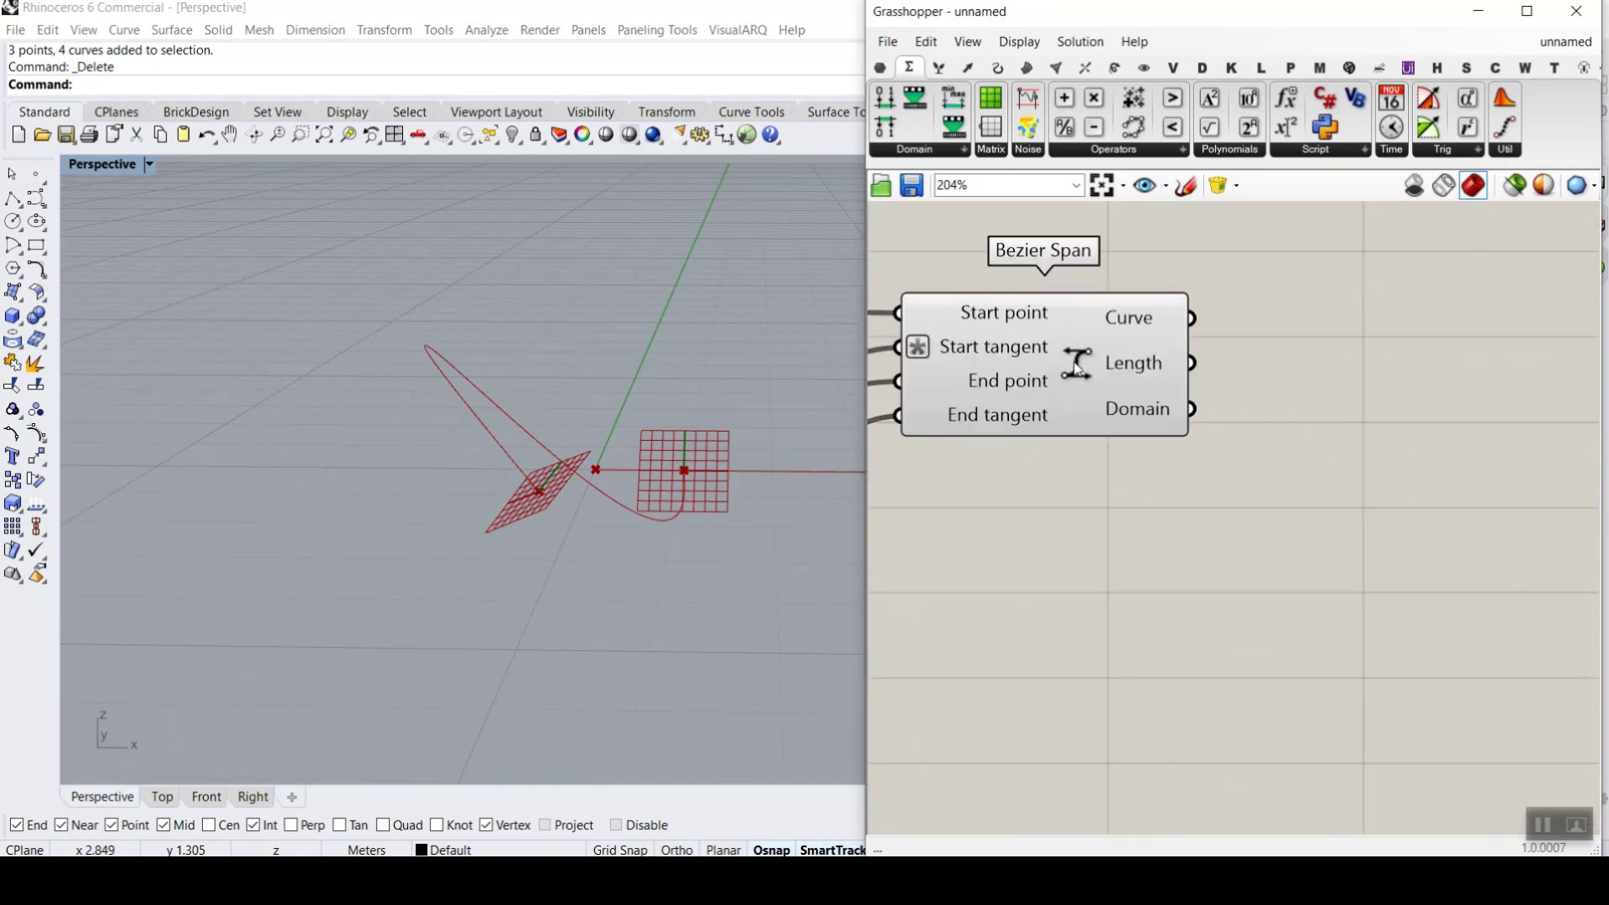
# - Add a Polar Array component and connect the Bezier Span's Curve output to its Geometry input
pyautogui.doubleClick(1379, 447)
pyautogui.write('arr')
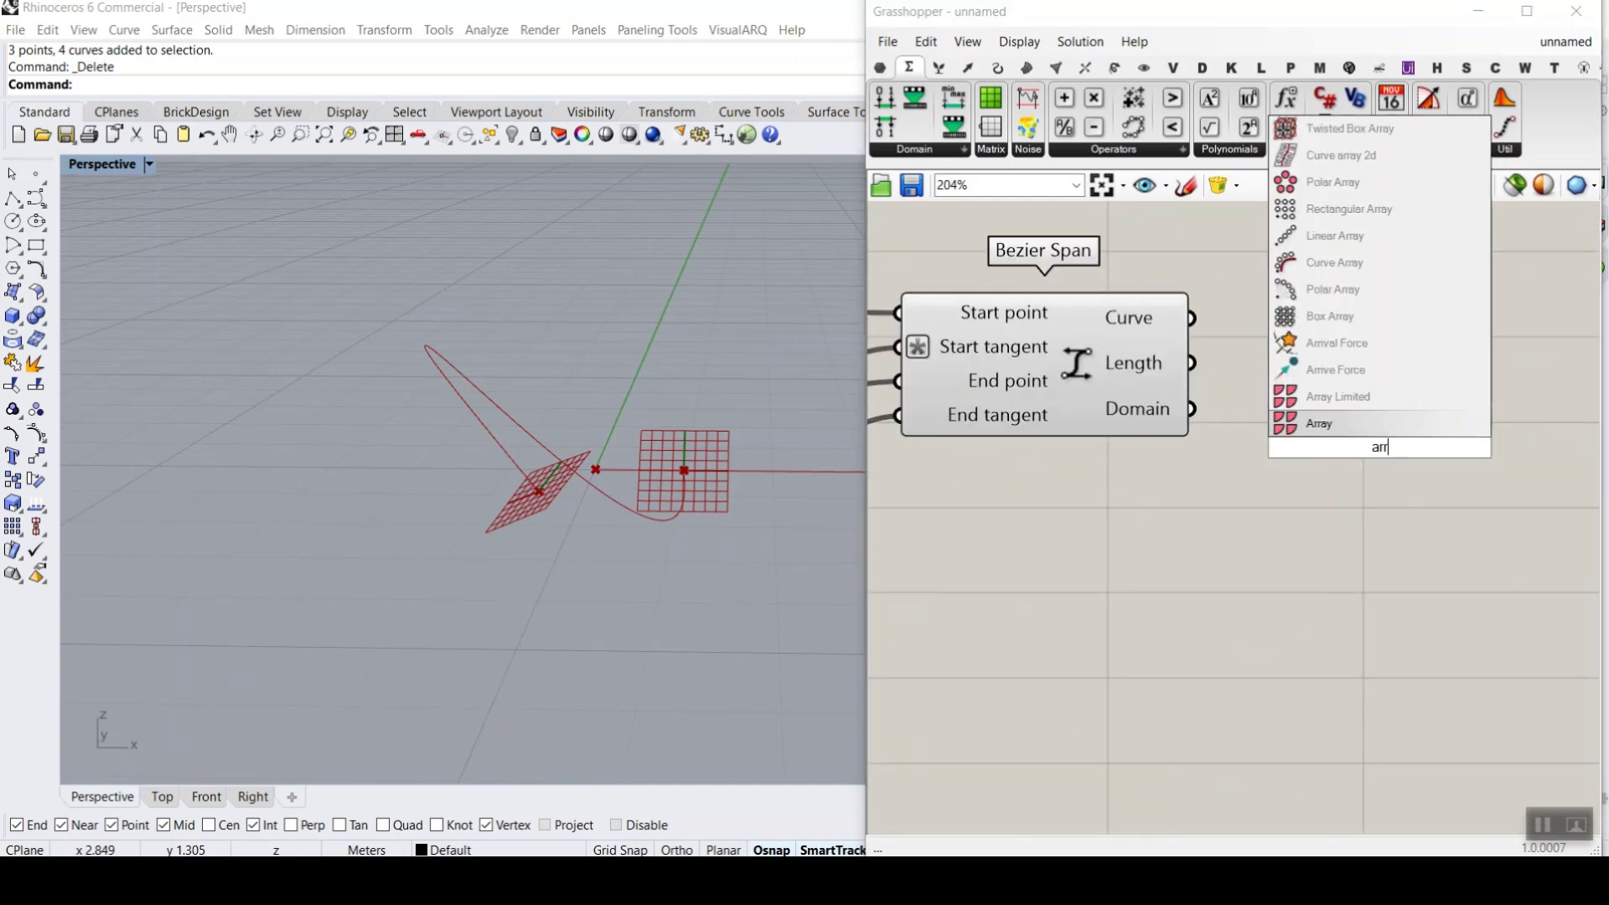
pyautogui.click(1340, 291)
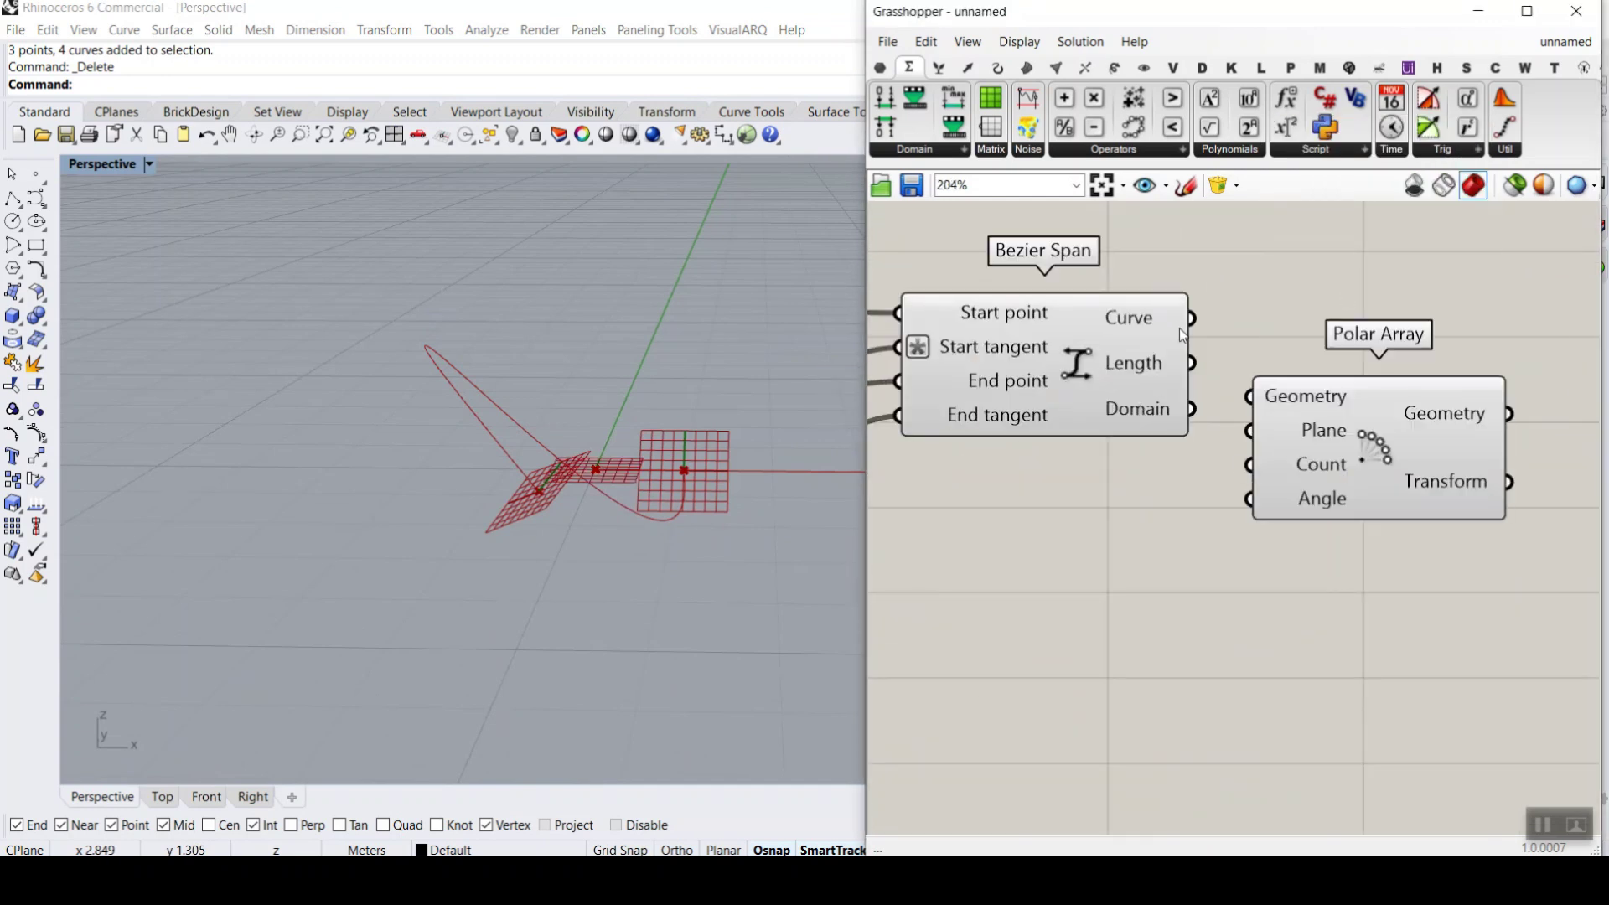
pyautogui.moveTo(1250, 377); pyautogui.dragTo(1260, 388)
# - Connect the origin Point parameter to the Polar Array's Plane input
pyautogui.moveTo(1262, 513); pyautogui.dragTo(1588, 517, button='right')
pyautogui.scroll(-7, 1587, 518)
pyautogui.scroll(5, 988, 534)
pyautogui.click(982, 521)
pyautogui.moveTo(579, 425); pyautogui.dragTo(565, 520, button='right')
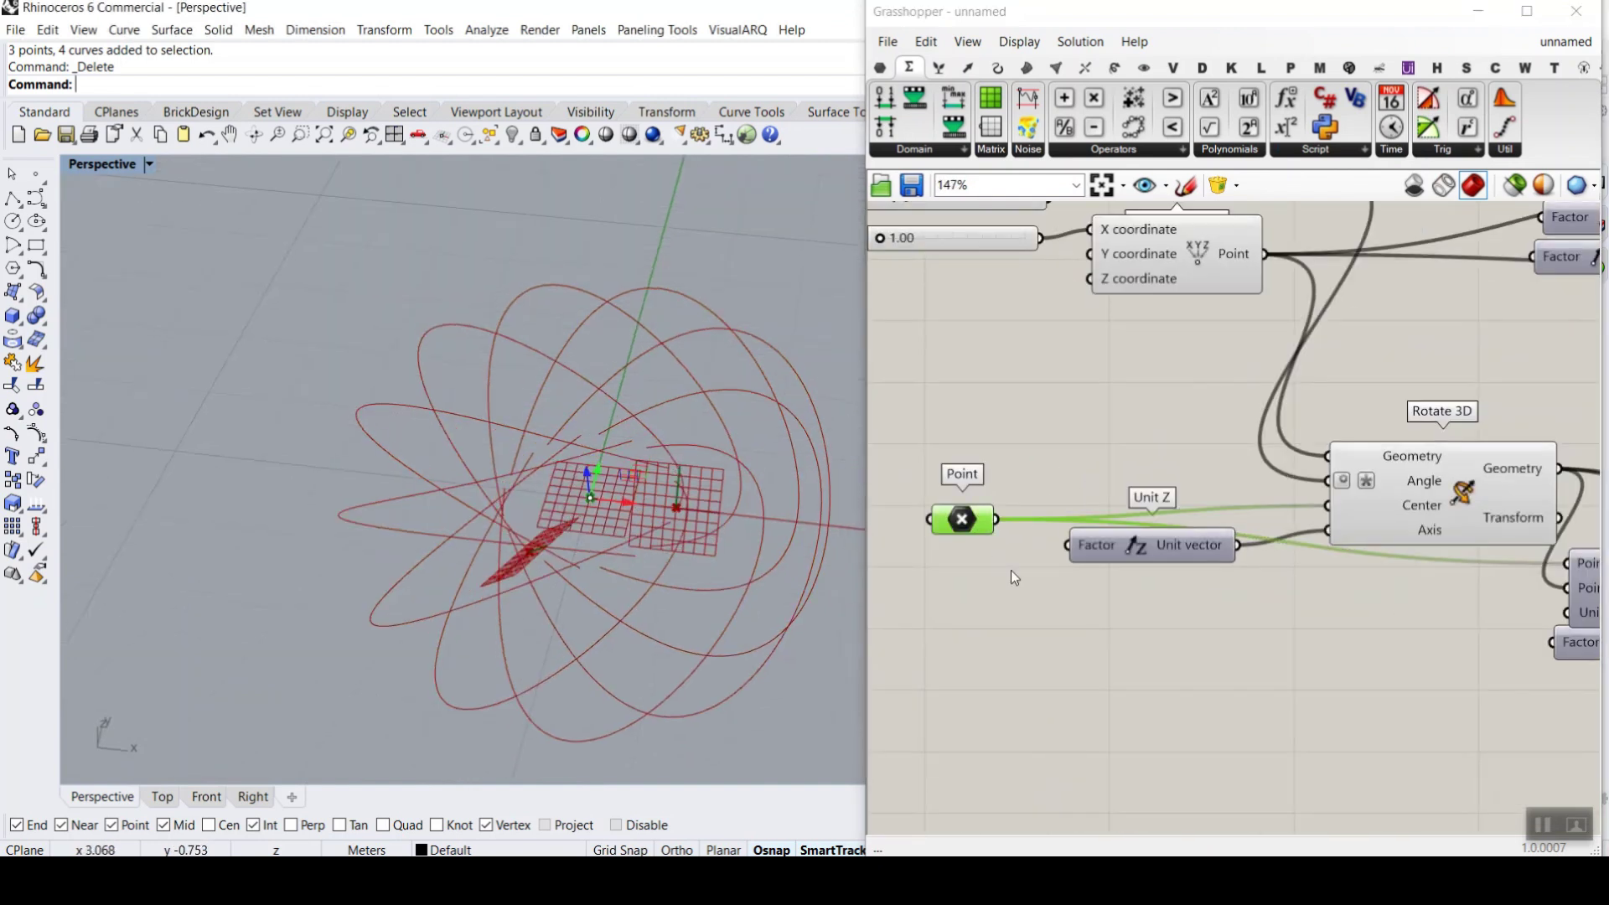
pyautogui.moveTo(960, 520); pyautogui.dragTo(1452, 485)
pyautogui.scroll(-7, 1030, 644)
pyautogui.scroll(5, 1374, 647)
pyautogui.scroll(4, 1481, 533)
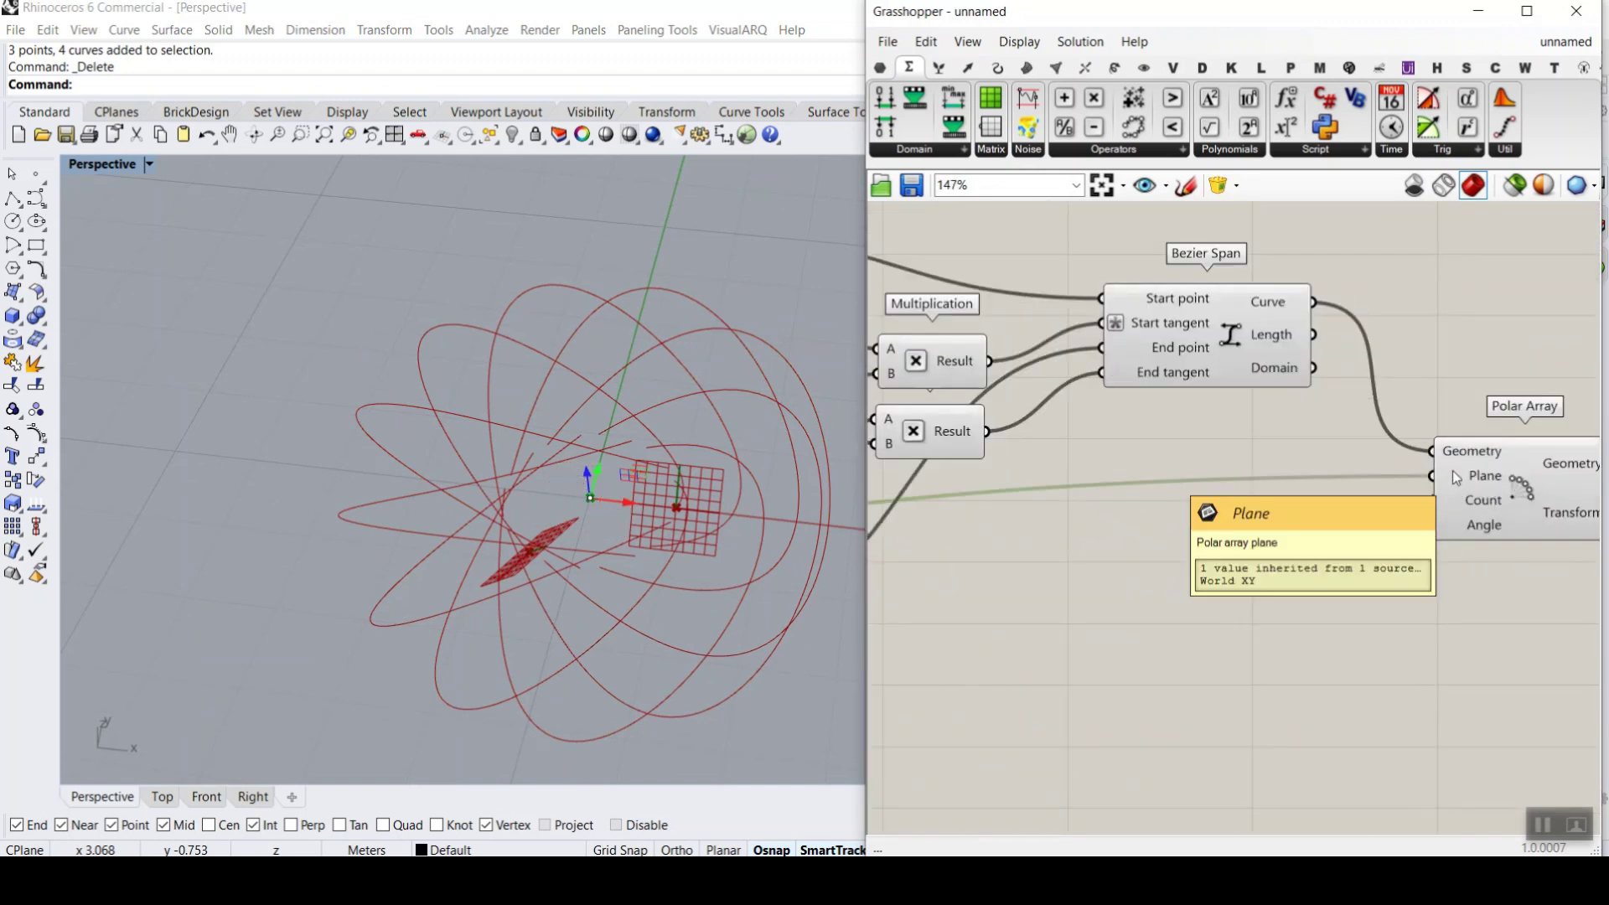
# - Connect the integer slider that divides 360 degrees to the Polar Array's Count input and check the arrayed curves
pyautogui.scroll(-3, 1290, 468)
pyautogui.click(1433, 493)
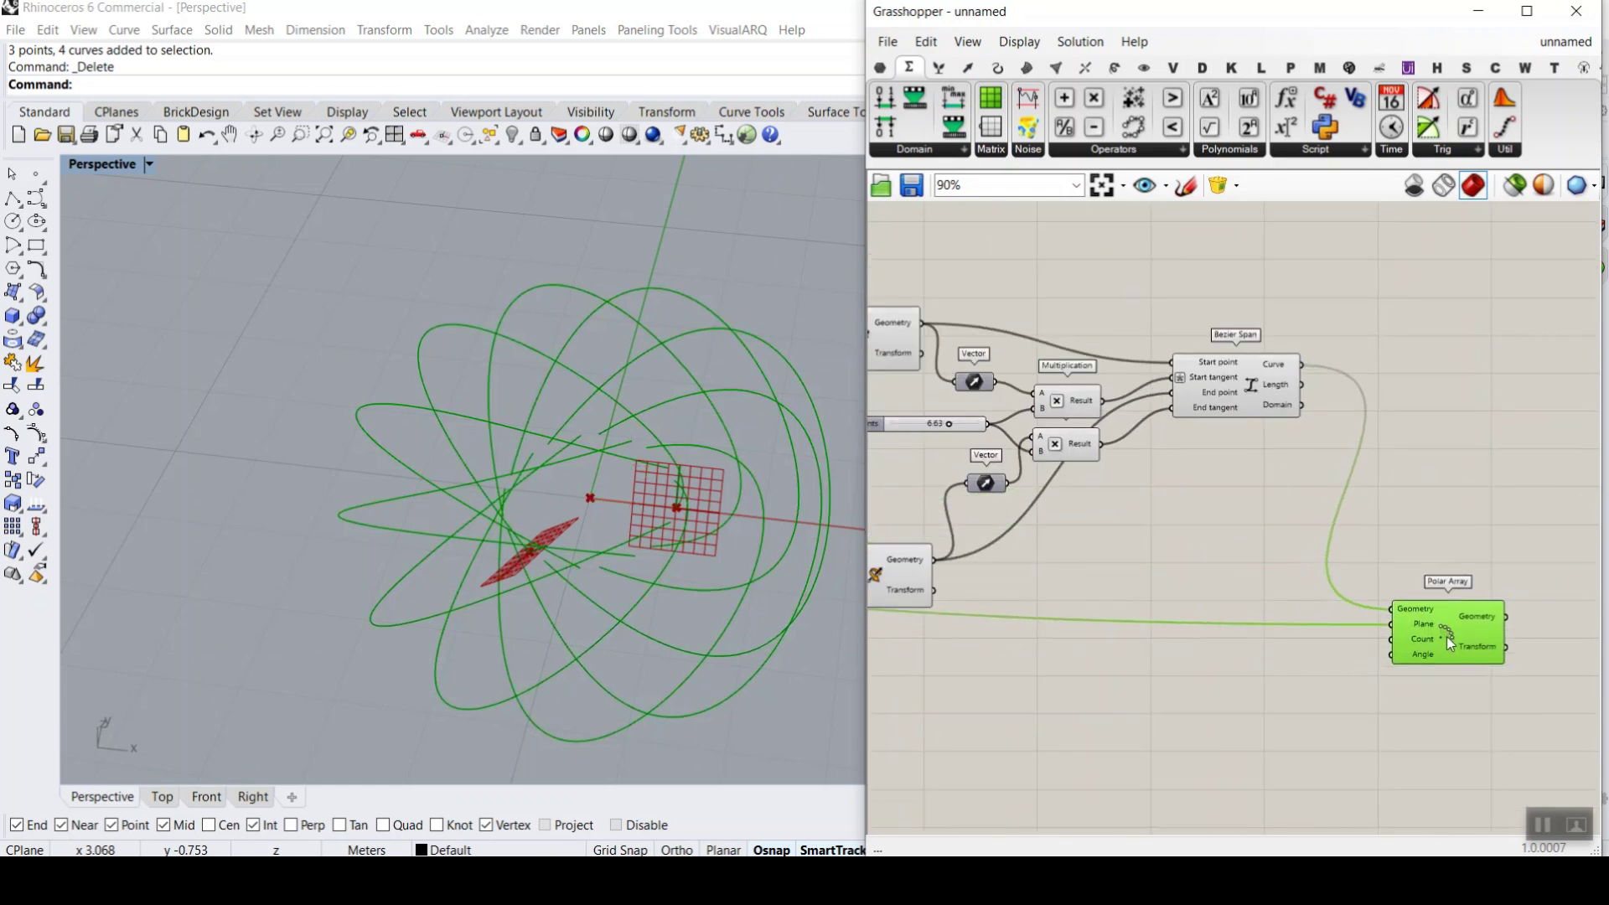
pyautogui.scroll(5, 1425, 625)
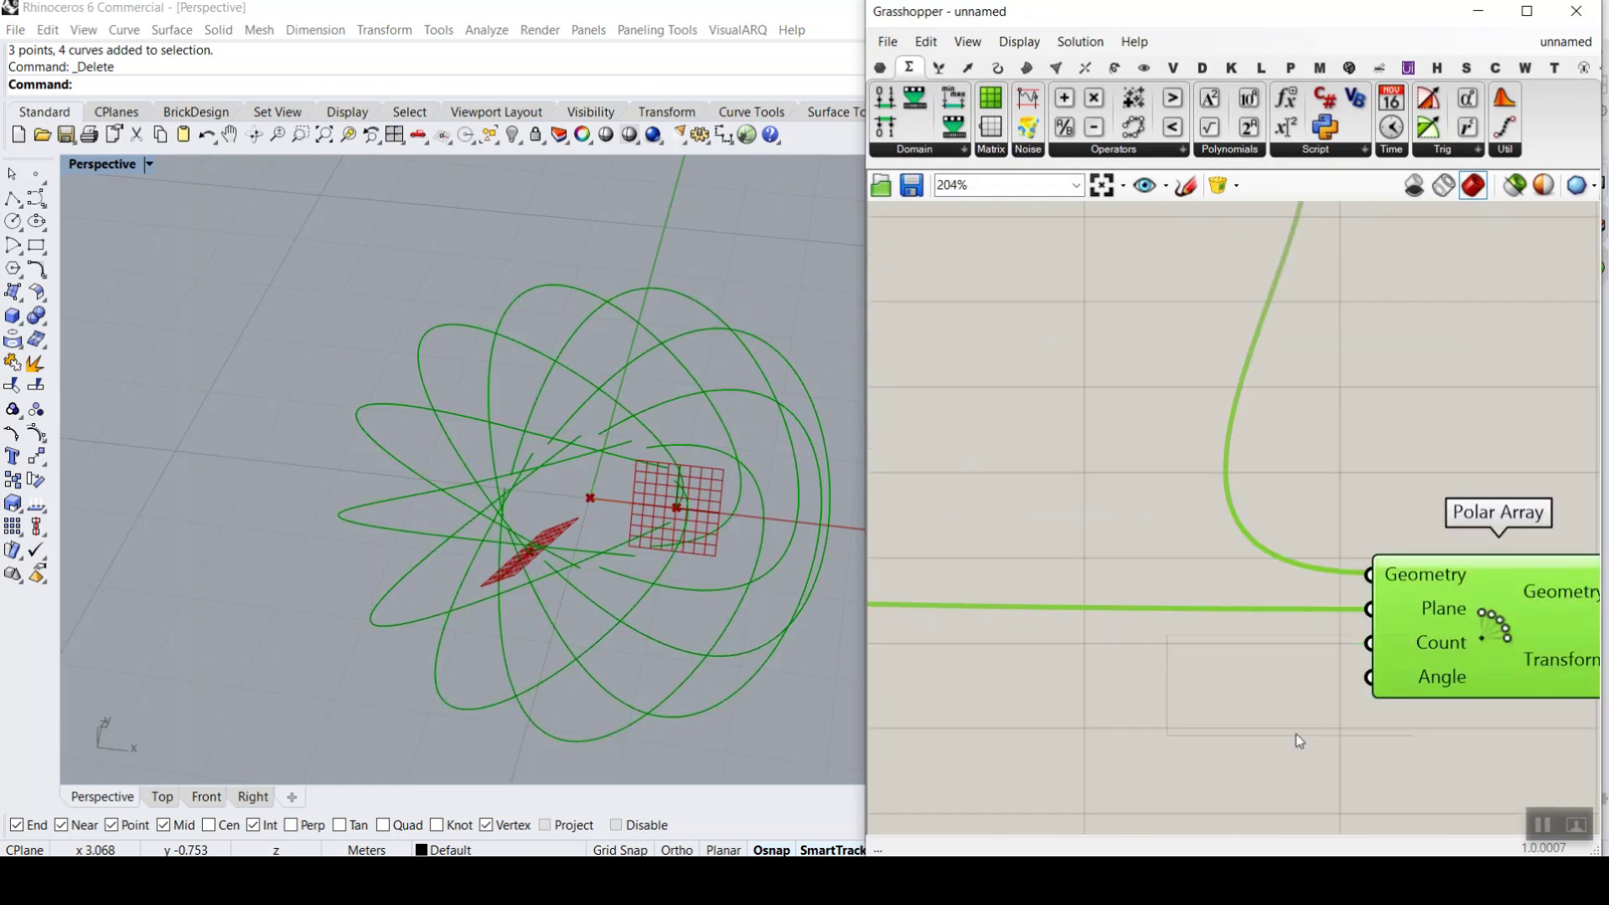
pyautogui.scroll(4, 1282, 733)
pyautogui.doubleClick(1091, 635)
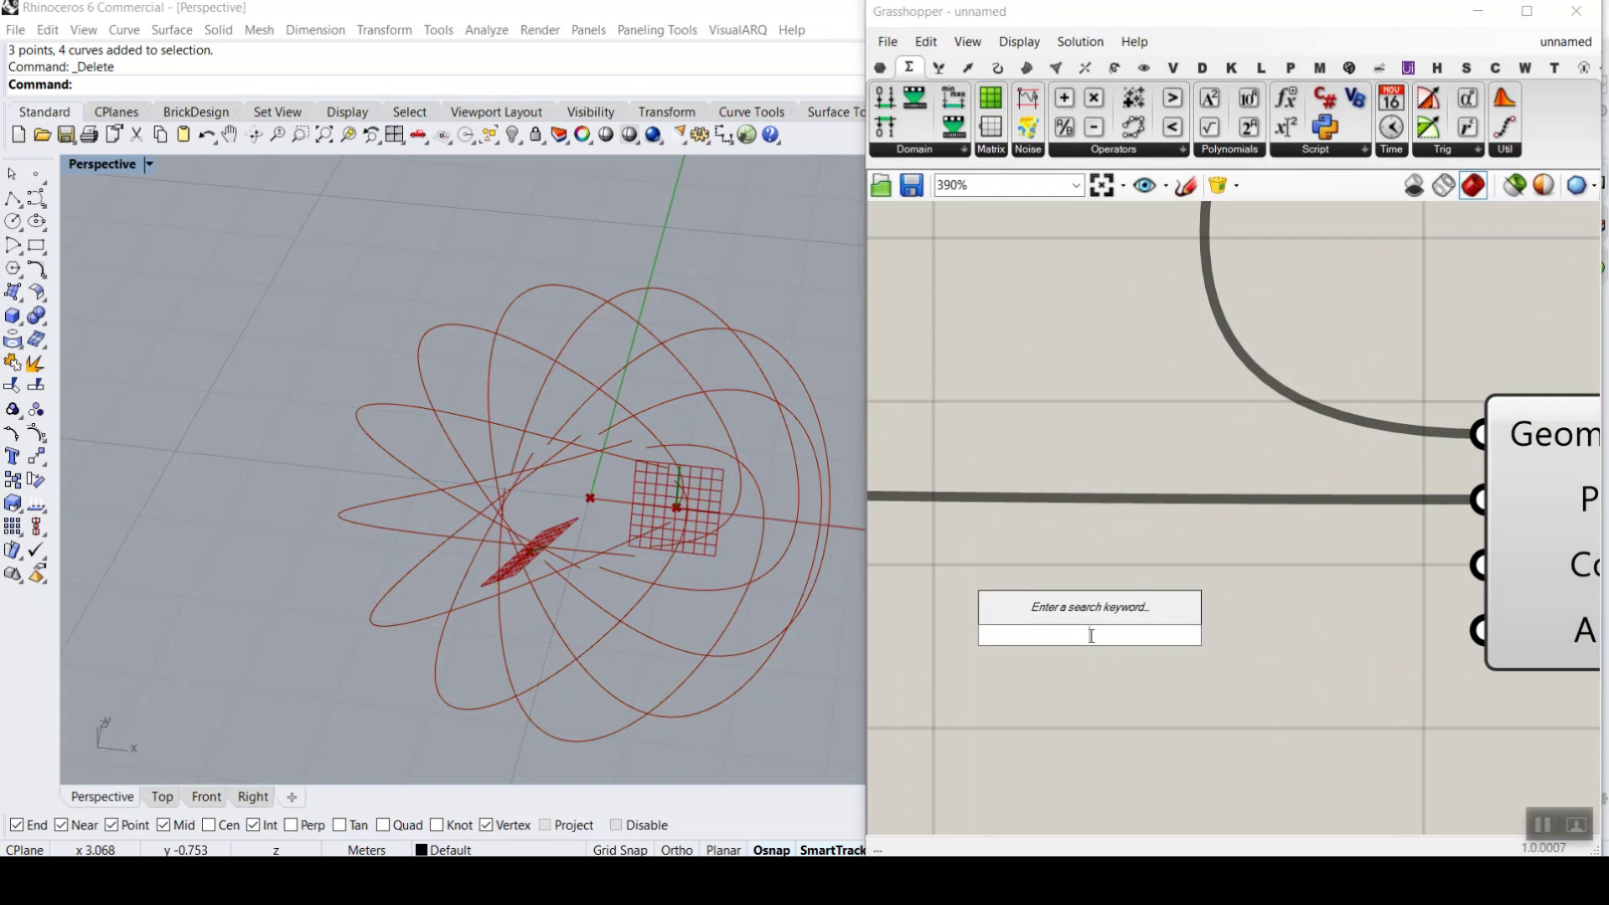
pyautogui.scroll(-7, 1282, 585)
pyautogui.scroll(7, 1026, 377)
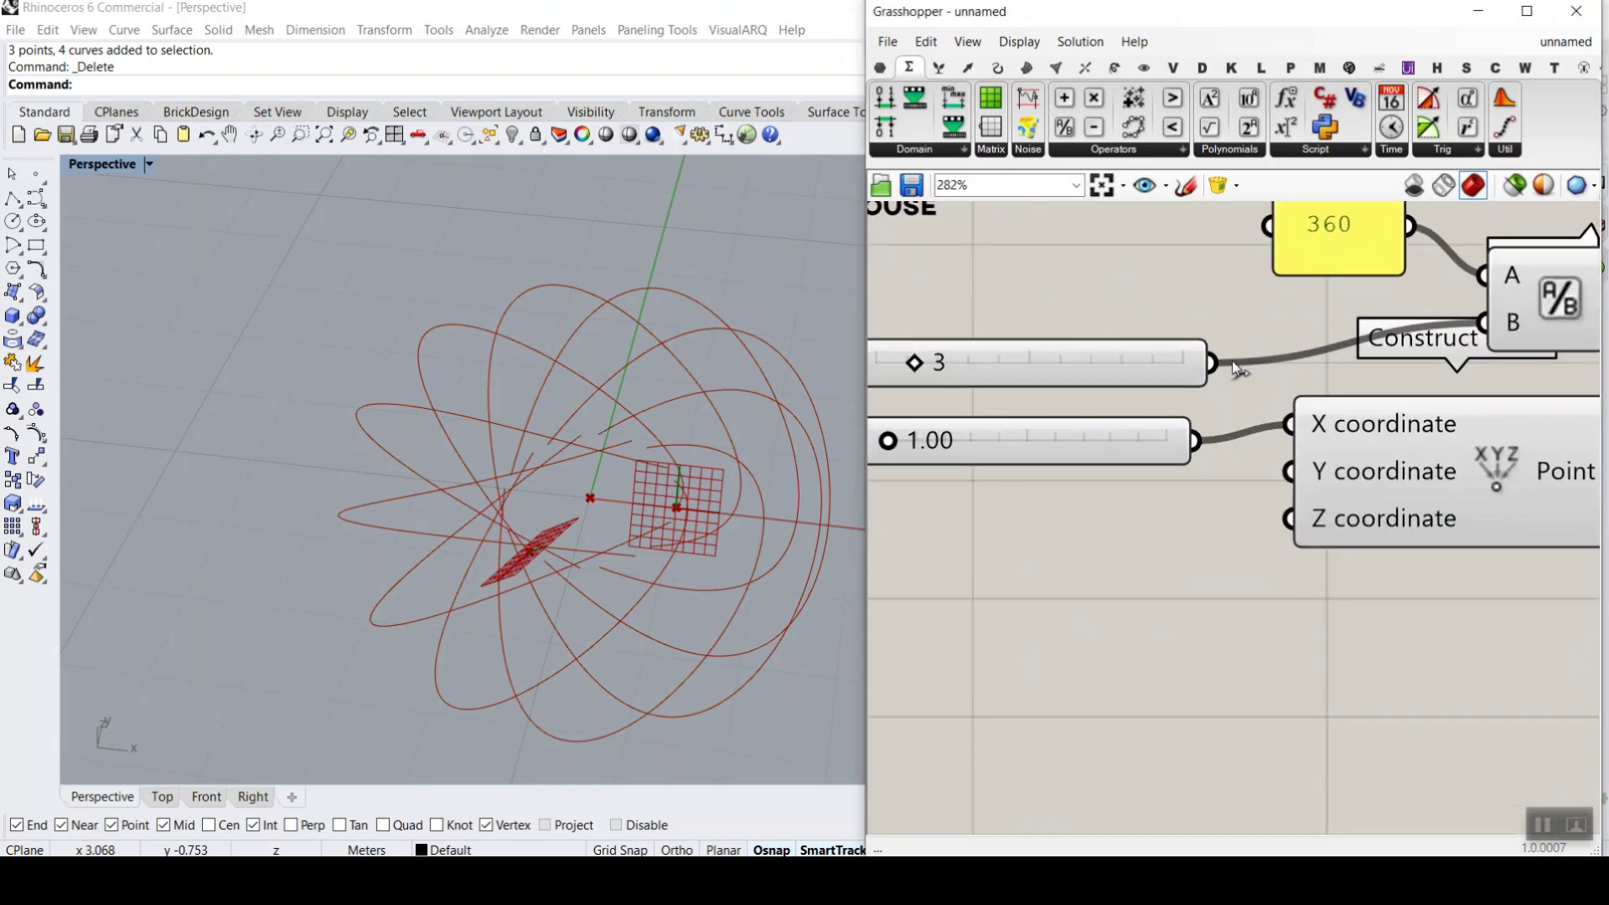
pyautogui.scroll(-14, 1096, 377)
pyautogui.moveTo(1145, 392); pyautogui.dragTo(1173, 484)
pyautogui.scroll(10, 1413, 451)
pyautogui.moveTo(702, 563); pyautogui.dragTo(637, 469, button='right')
# - Turn off the preview of every component upstream of the Polar Array
pyautogui.scroll(-6, 1216, 506)
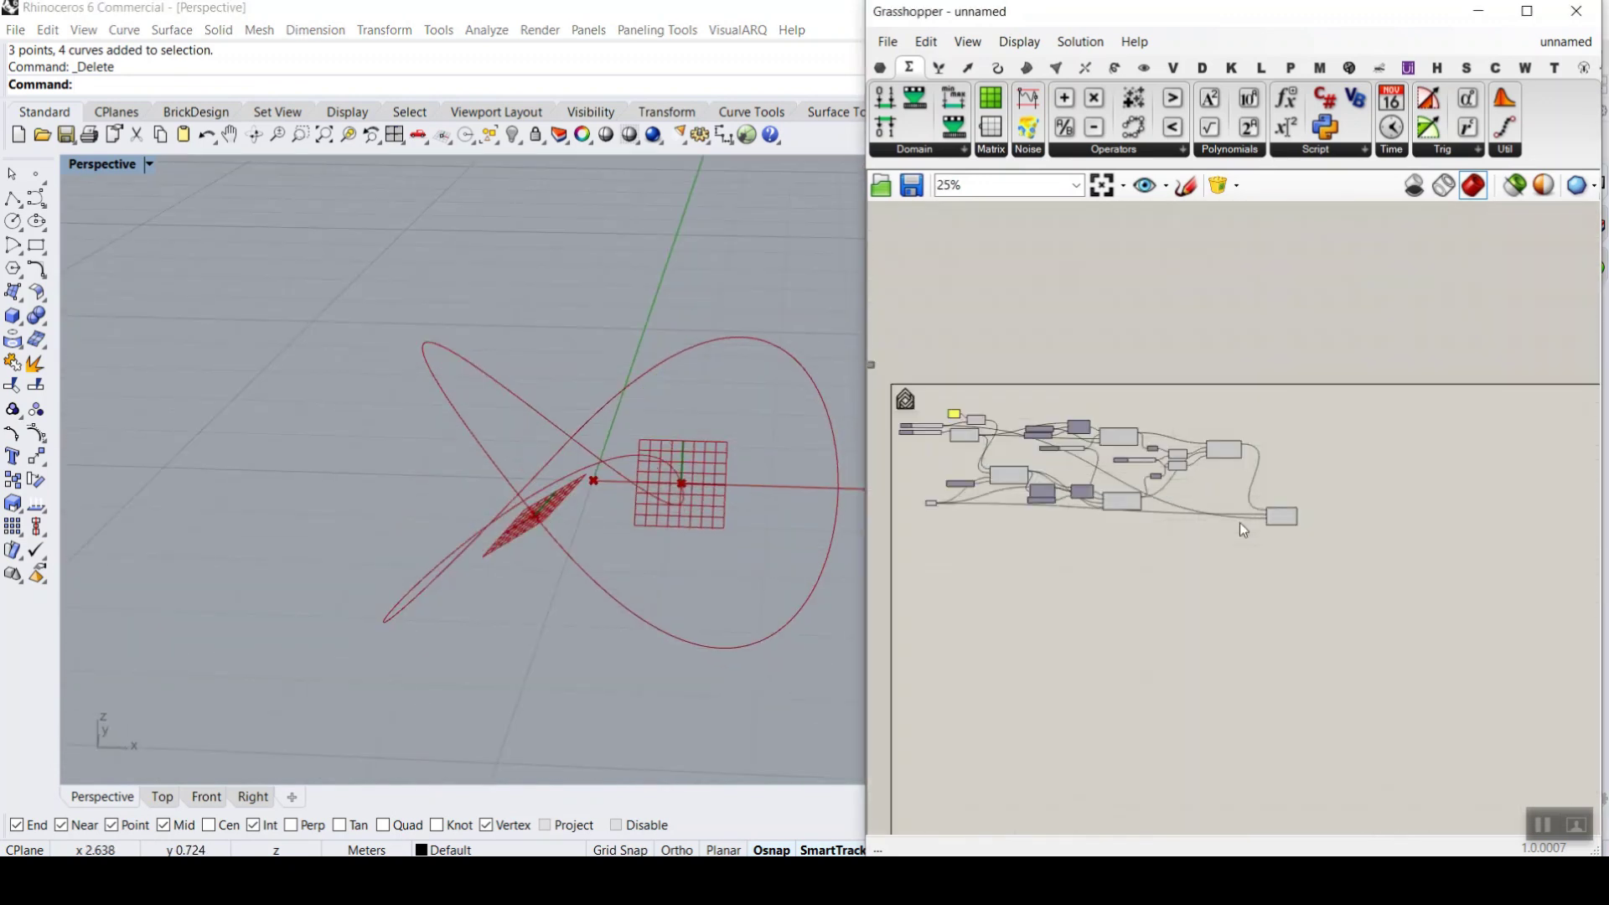
pyautogui.moveTo(1249, 564); pyautogui.dragTo(925, 397)
pyautogui.scroll(-1, 1139, 380)
pyautogui.rightClick(1158, 382)
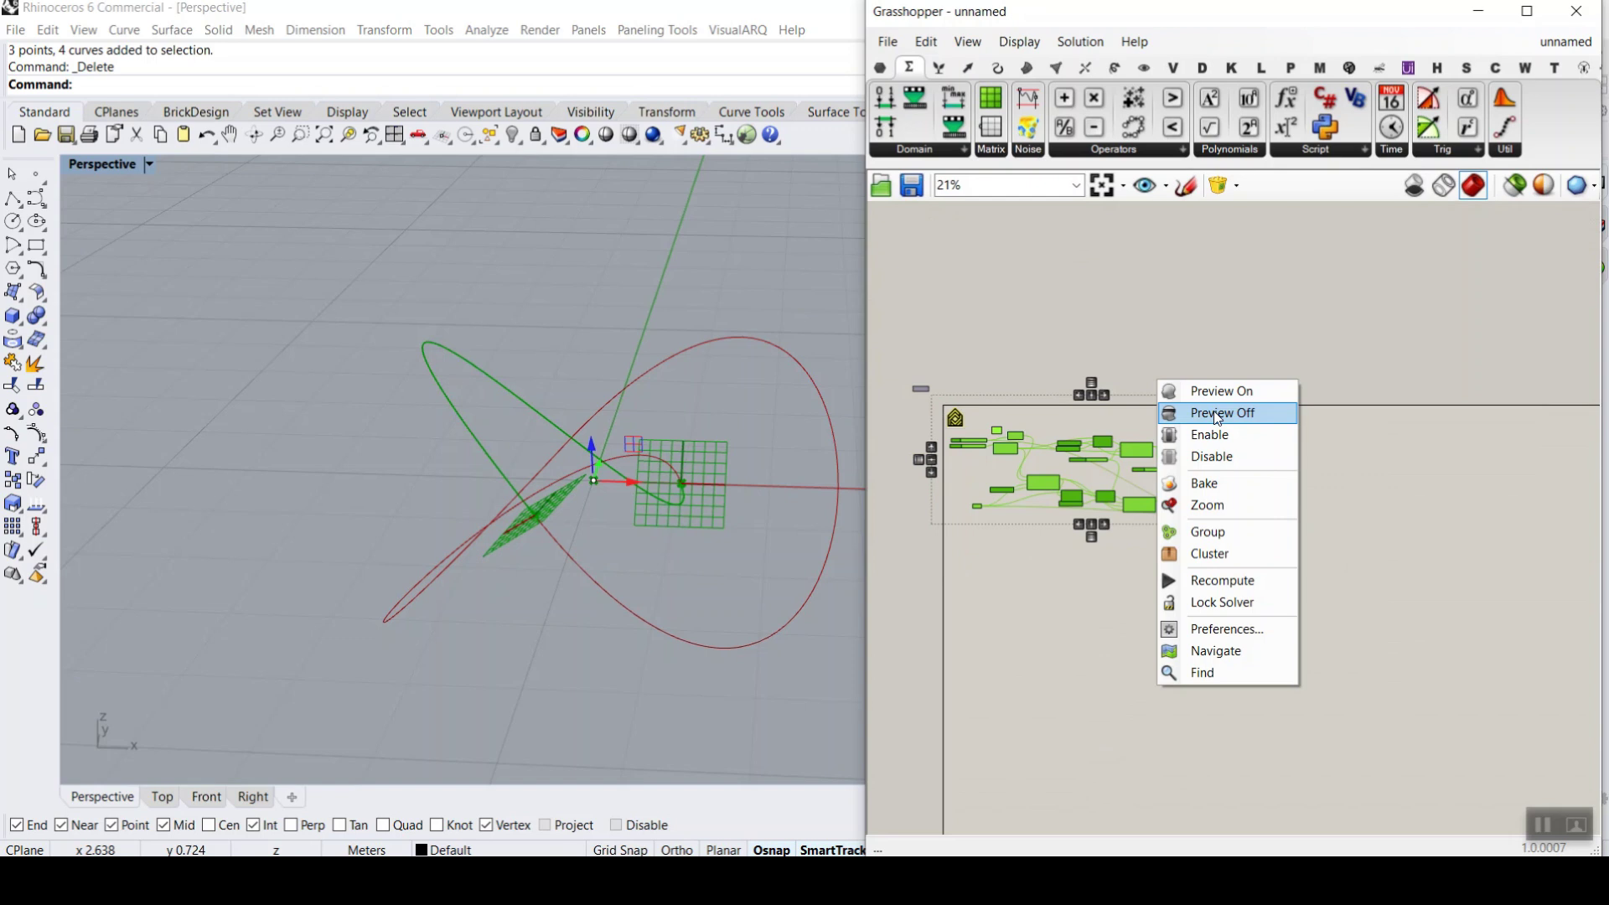
pyautogui.click(1216, 413)
pyautogui.scroll(8, 1308, 524)
pyautogui.moveTo(1129, 415); pyautogui.dragTo(1096, 398)
pyautogui.click(1190, 373)
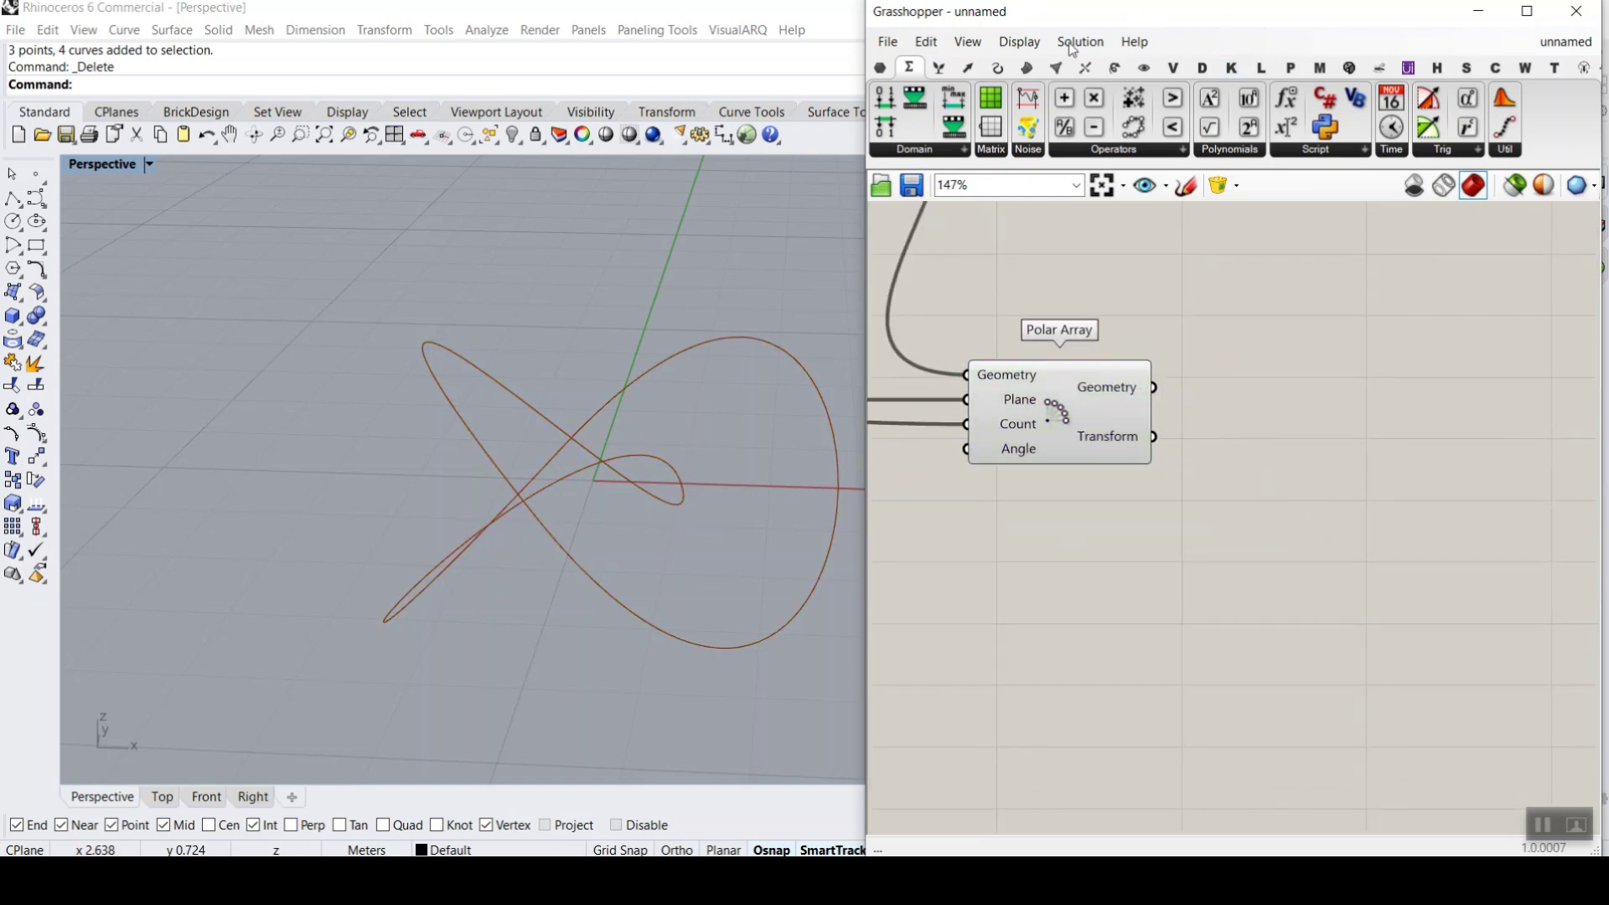
# - Add a Pipe component and connect the Polar Array's Geometry output to its Curve input
pyautogui.click(1029, 68)
pyautogui.moveTo(1160, 102); pyautogui.dragTo(1290, 471)
pyautogui.click(1059, 530)
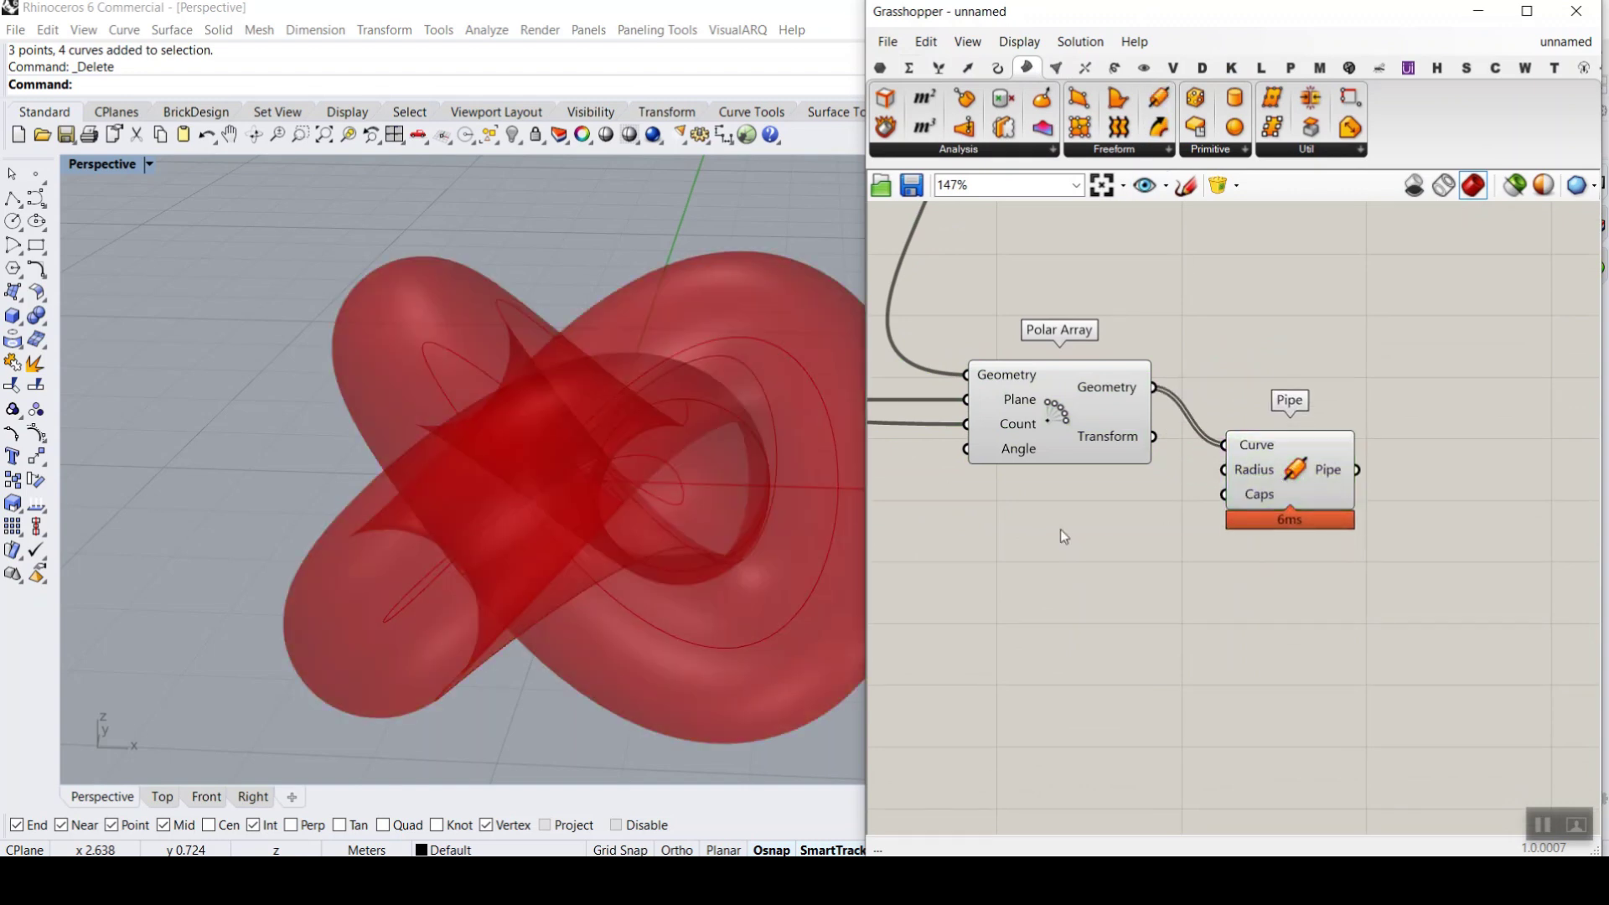
# - Create a 0.25 number slider, connect it to the Pipe's Radius input and raise its value to 0.41
pyautogui.doubleClick(1059, 529)
pyautogui.write('0.25')
pyautogui.press('Return')
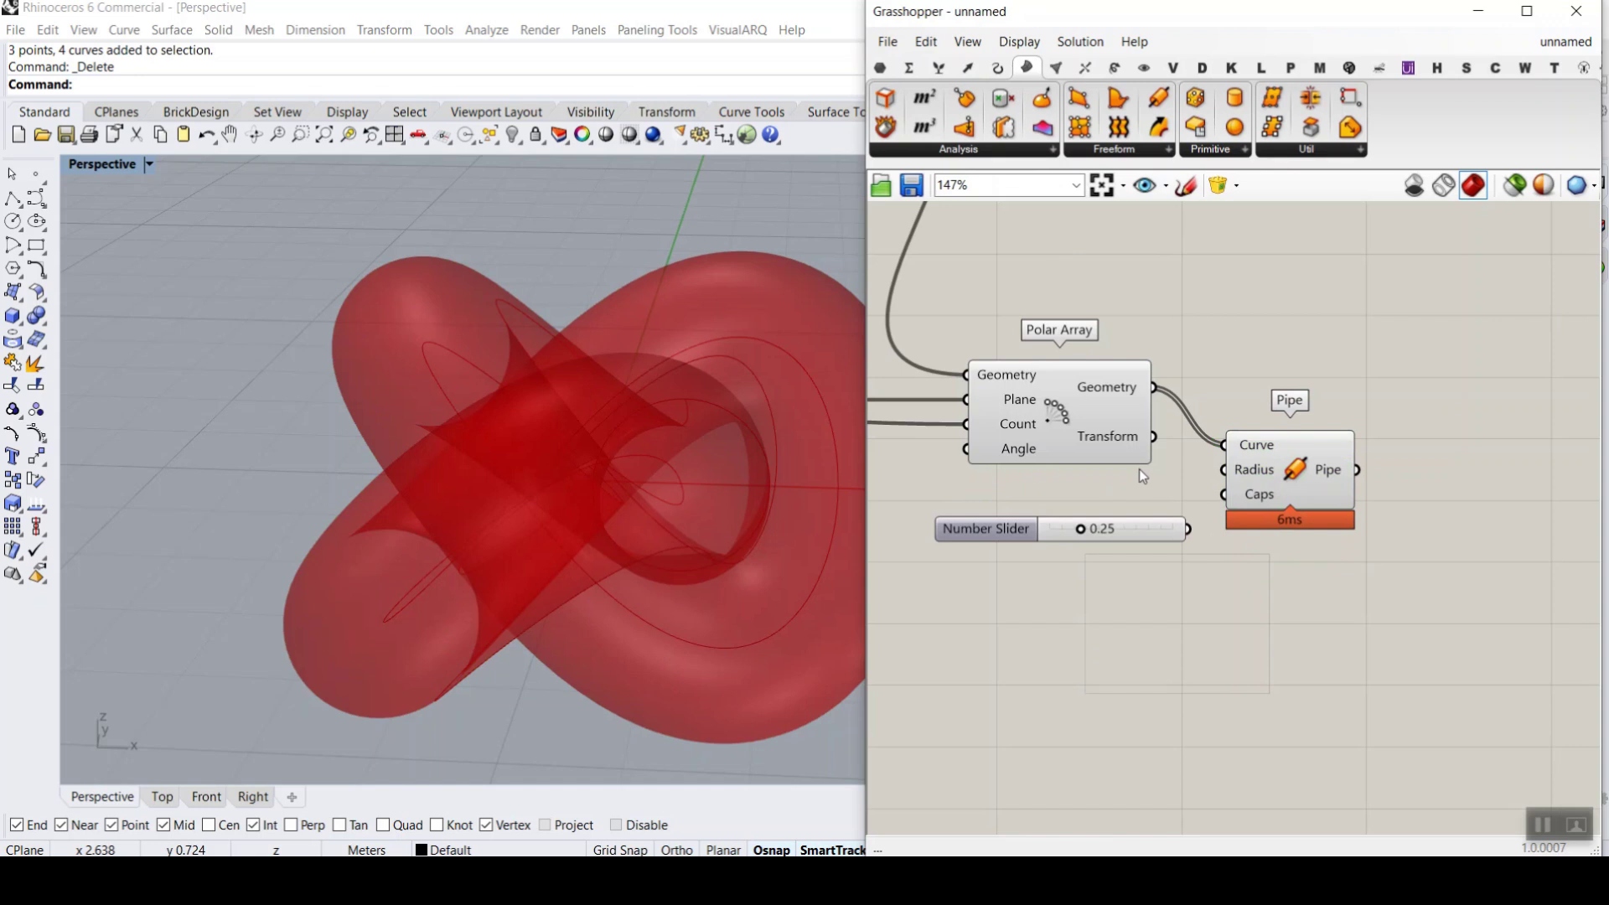
pyautogui.moveTo(1209, 483); pyautogui.dragTo(1211, 479)
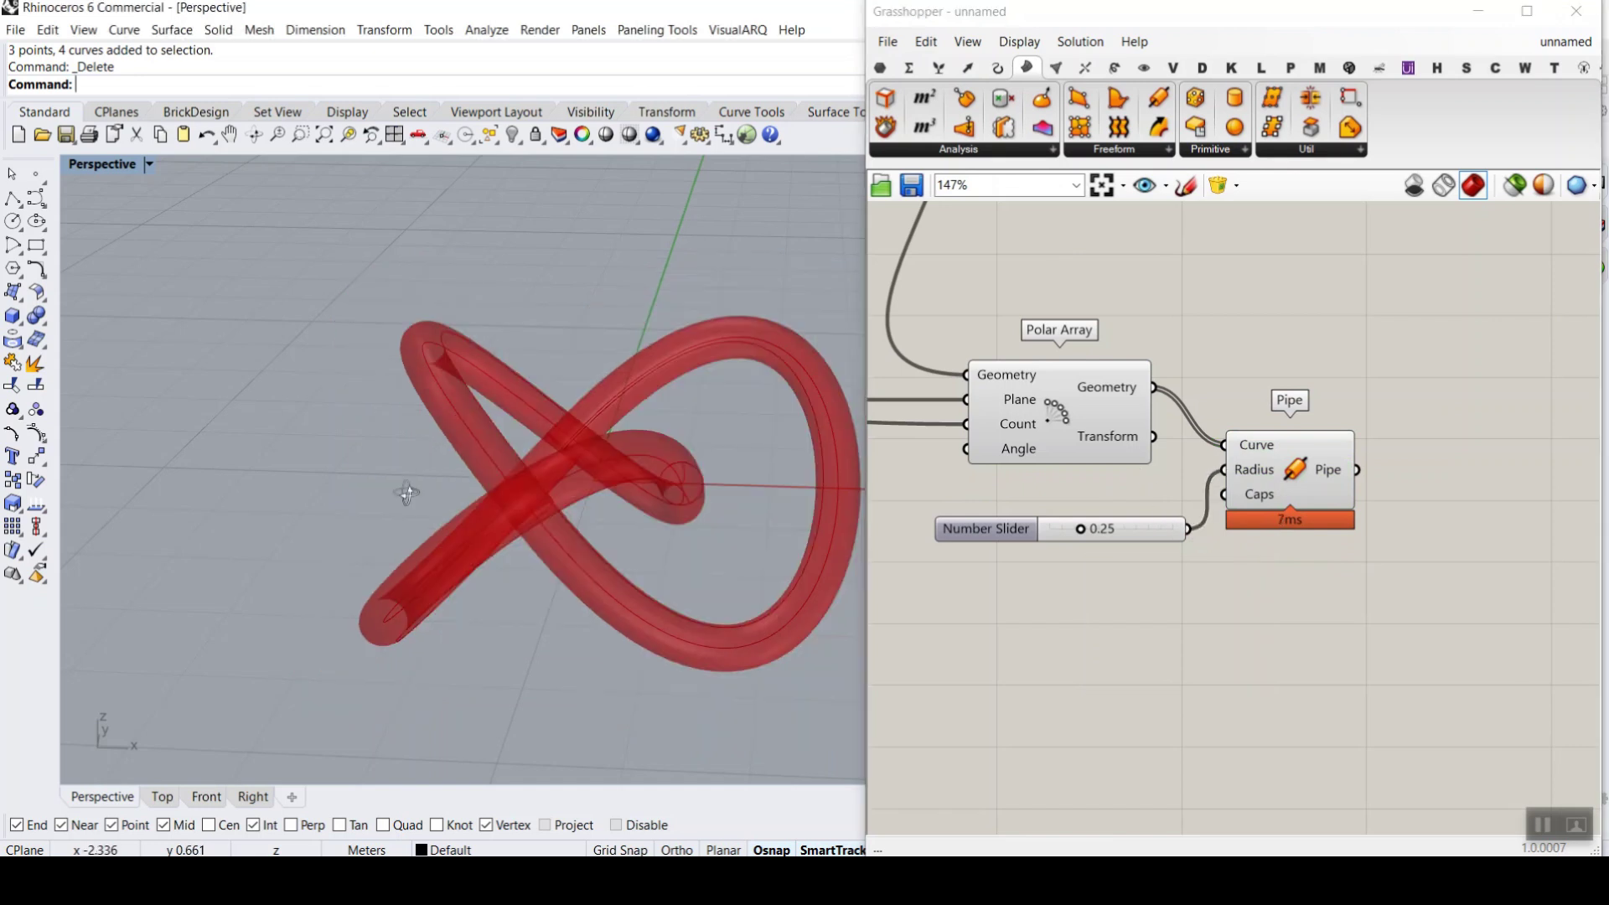
pyautogui.moveTo(405, 492); pyautogui.dragTo(410, 586, button='right')
pyautogui.moveTo(1086, 539); pyautogui.dragTo(1106, 538)
# - Bake the Pipe output into the Rhino model to inspect its surfaces, and undo the bake
pyautogui.rightClick(1324, 468)
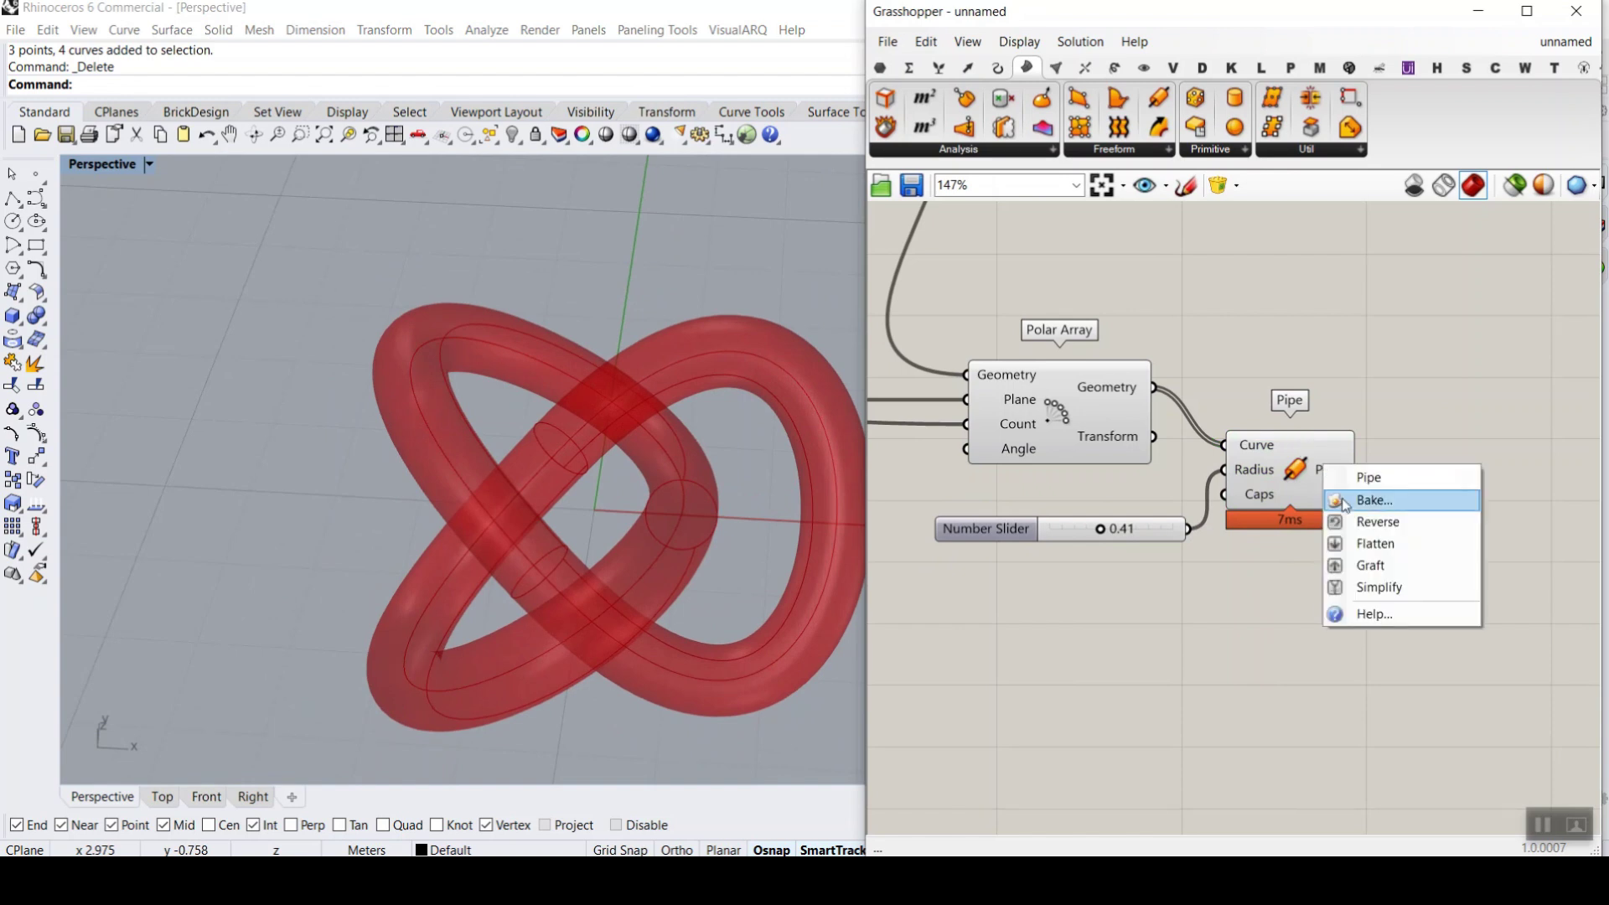
pyautogui.click(1374, 500)
pyautogui.click(1346, 714)
pyautogui.moveTo(662, 503); pyautogui.dragTo(568, 355, button='right')
pyautogui.scroll(-6, 549, 352)
pyautogui.scroll(10, 549, 402)
pyautogui.moveTo(526, 496); pyautogui.dragTo(545, 460, button='right')
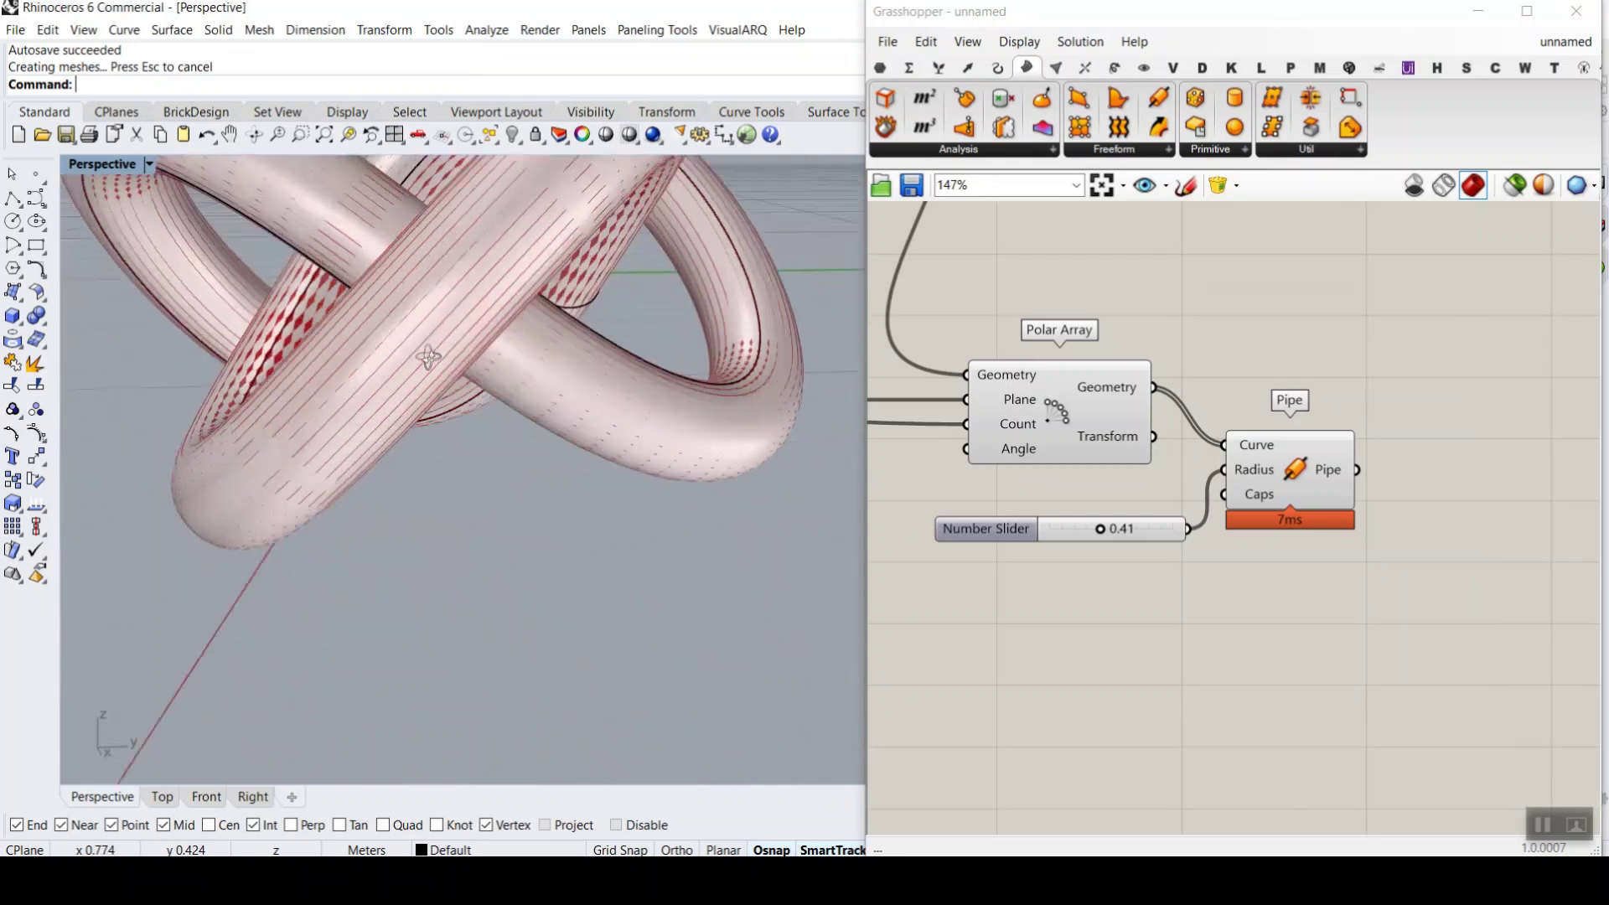
pyautogui.scroll(-6, 556, 439)
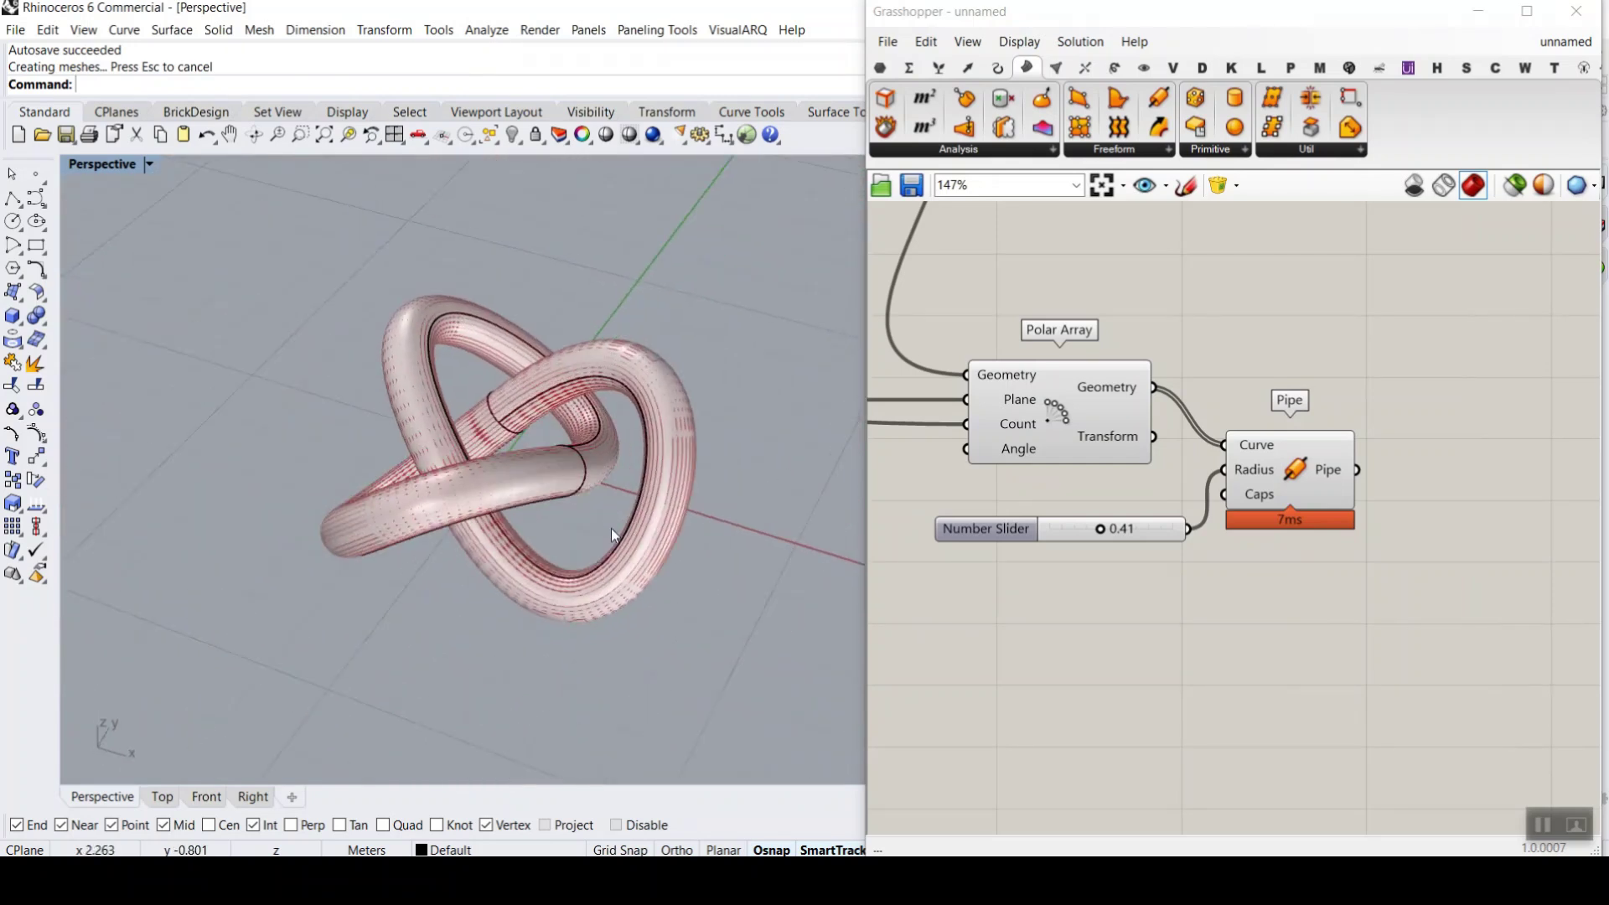
pyautogui.hotkey('ctrl', 'z')
pyautogui.scroll(4, 611, 528)
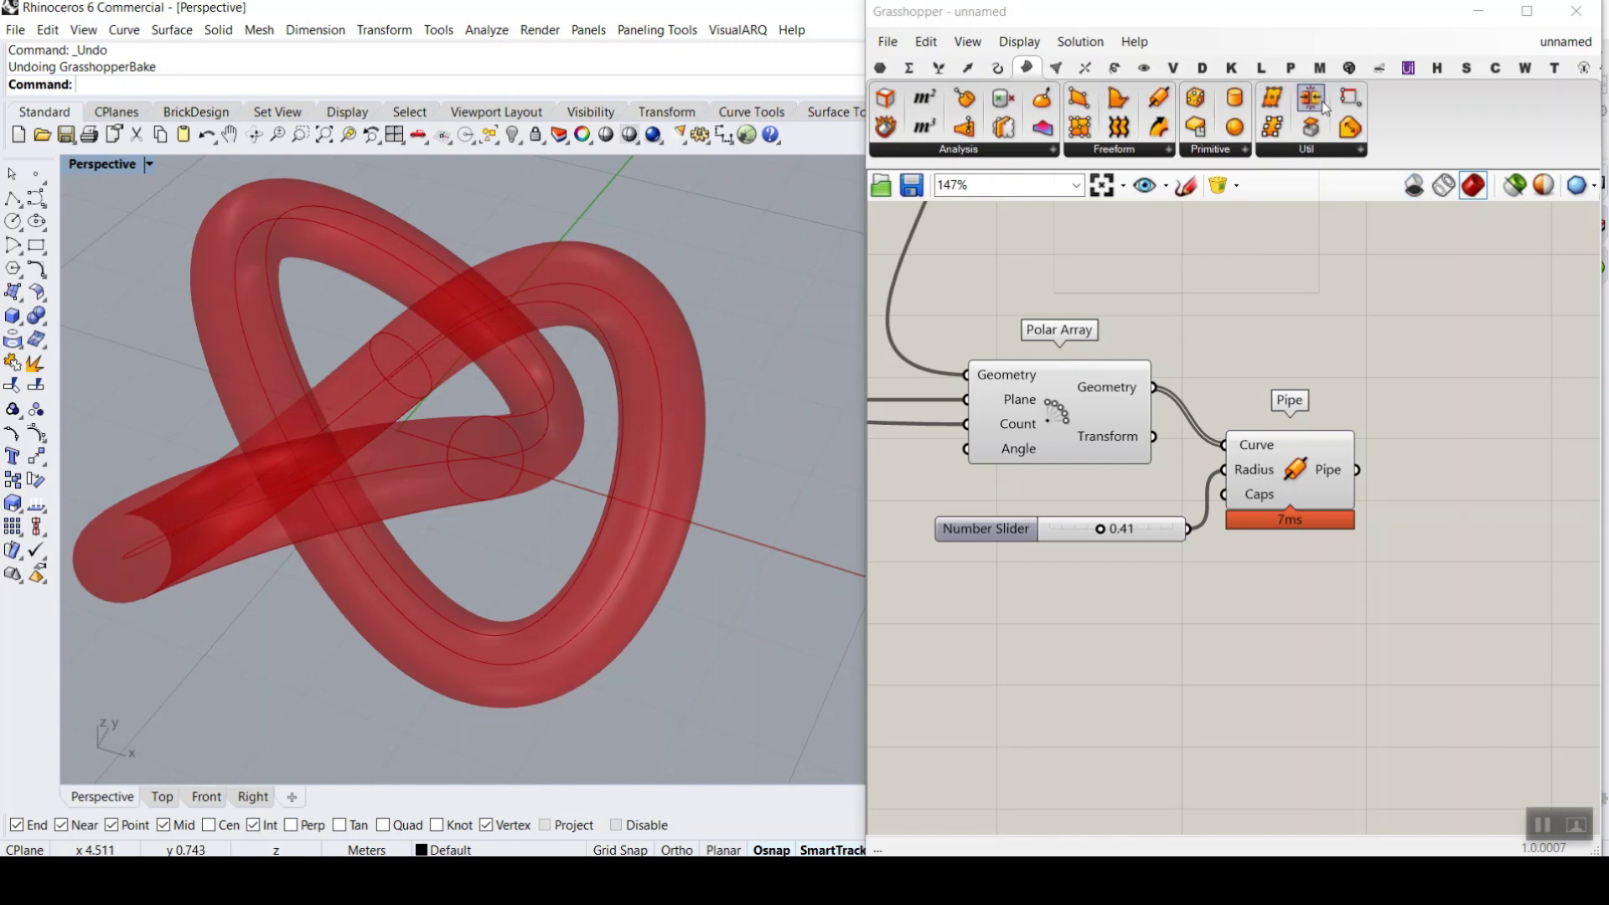
# - Add a Brep Join component and connect the Pipe output to its Breps input
pyautogui.moveTo(1324, 107); pyautogui.dragTo(1469, 494)
pyautogui.scroll(5, 1441, 498)
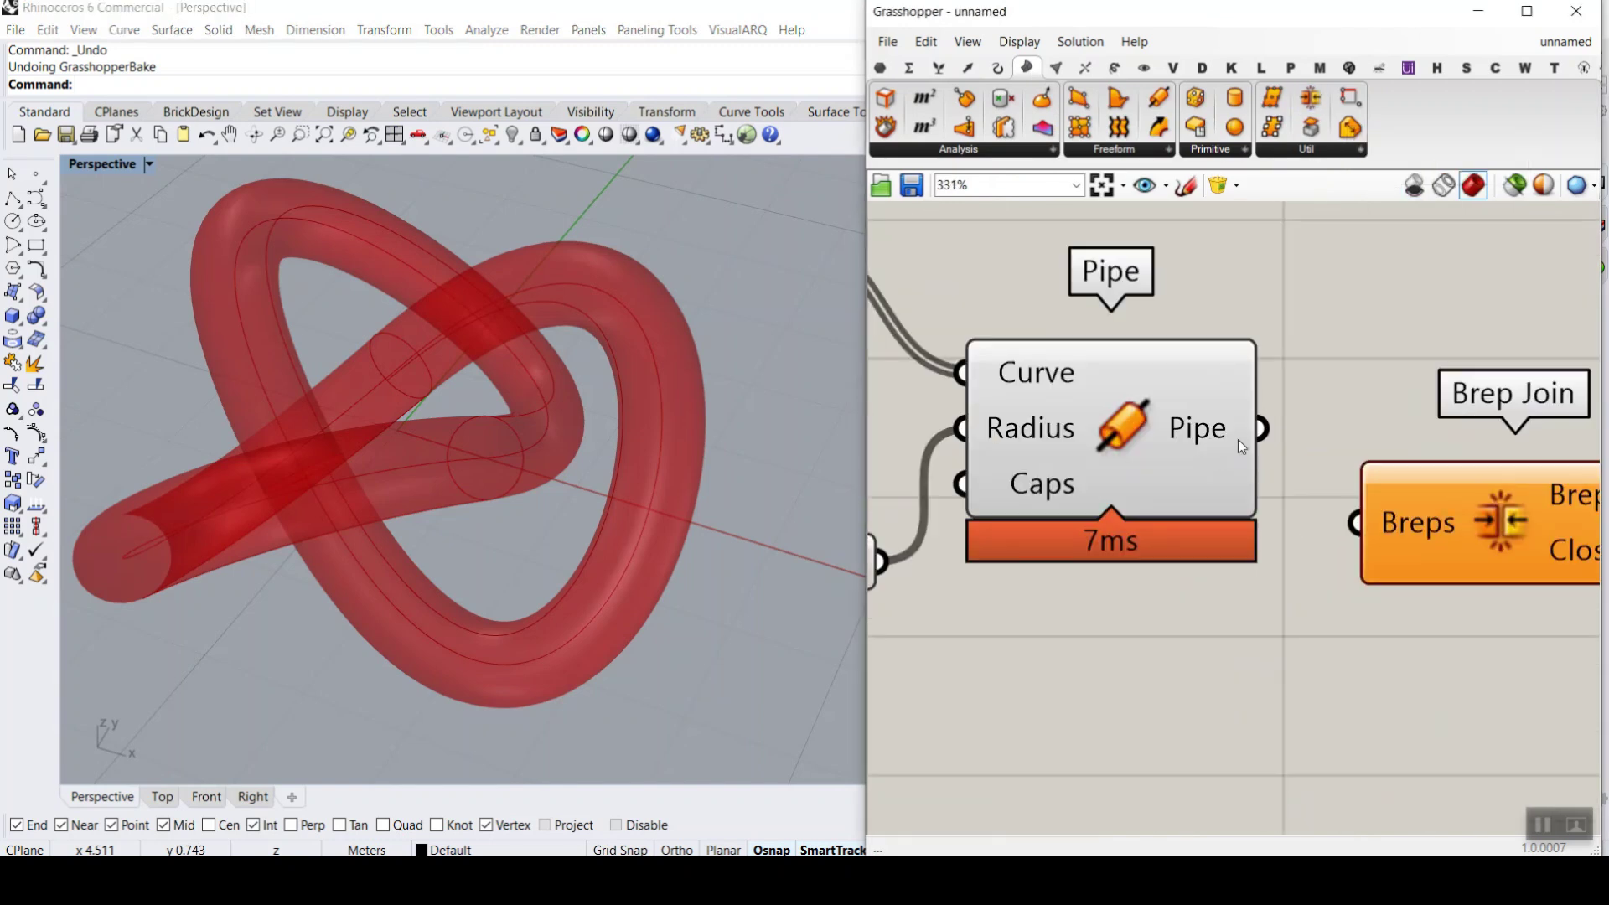
pyautogui.moveTo(1365, 524); pyautogui.dragTo(1364, 524)
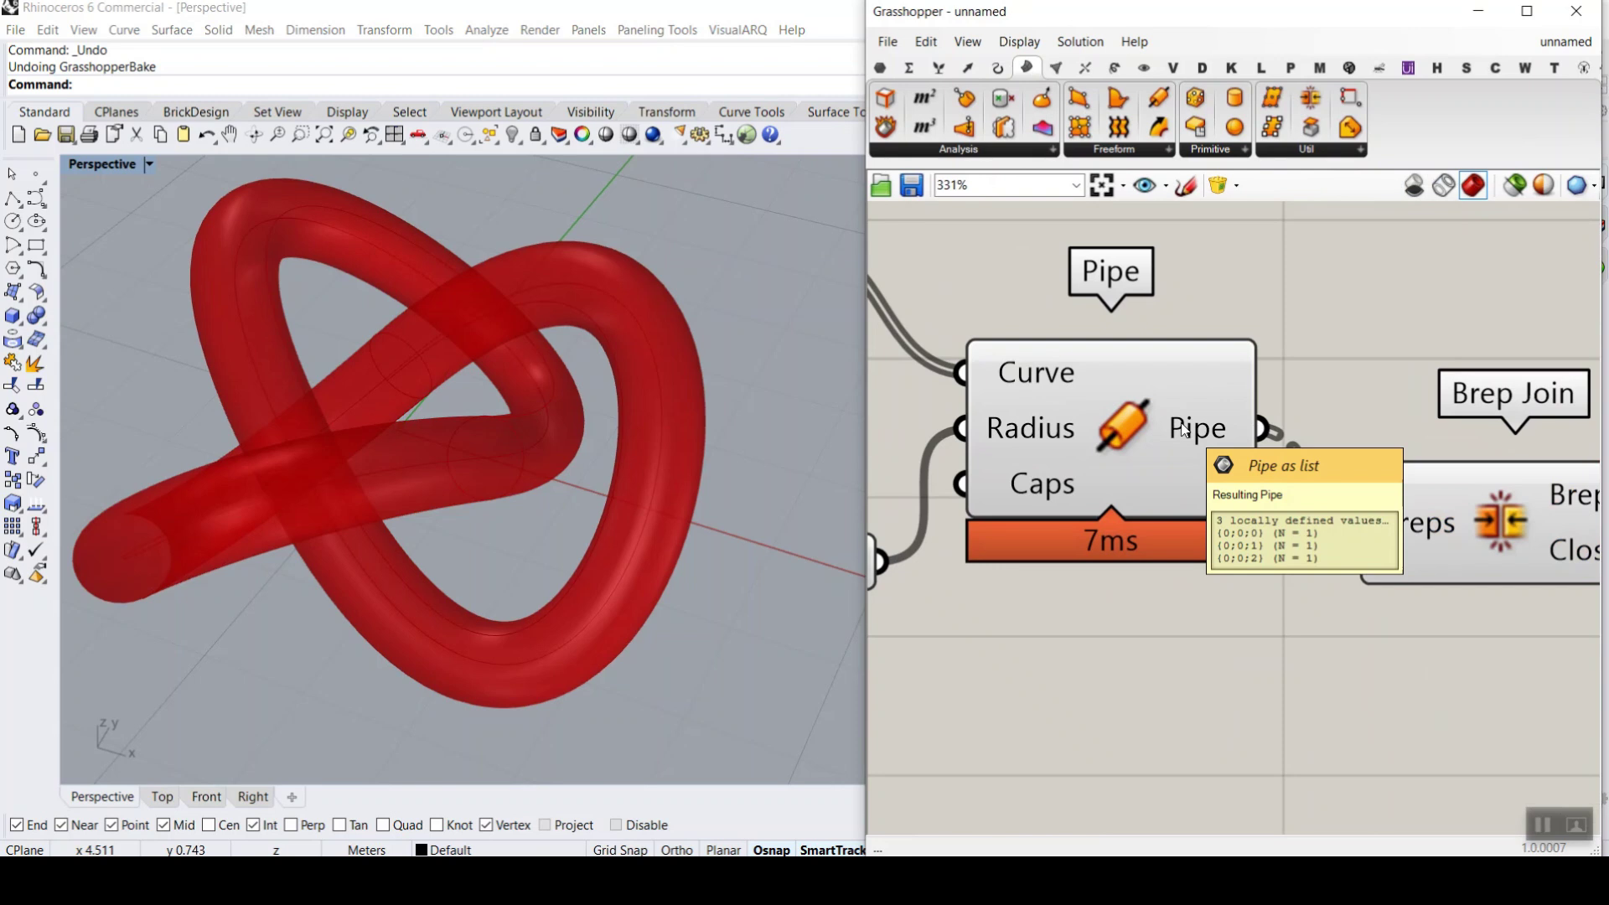
# - Flatten the Pipe component's output so its surfaces reach Brep Join as one list
pyautogui.scroll(3, 1184, 431)
pyautogui.rightClick(1181, 429)
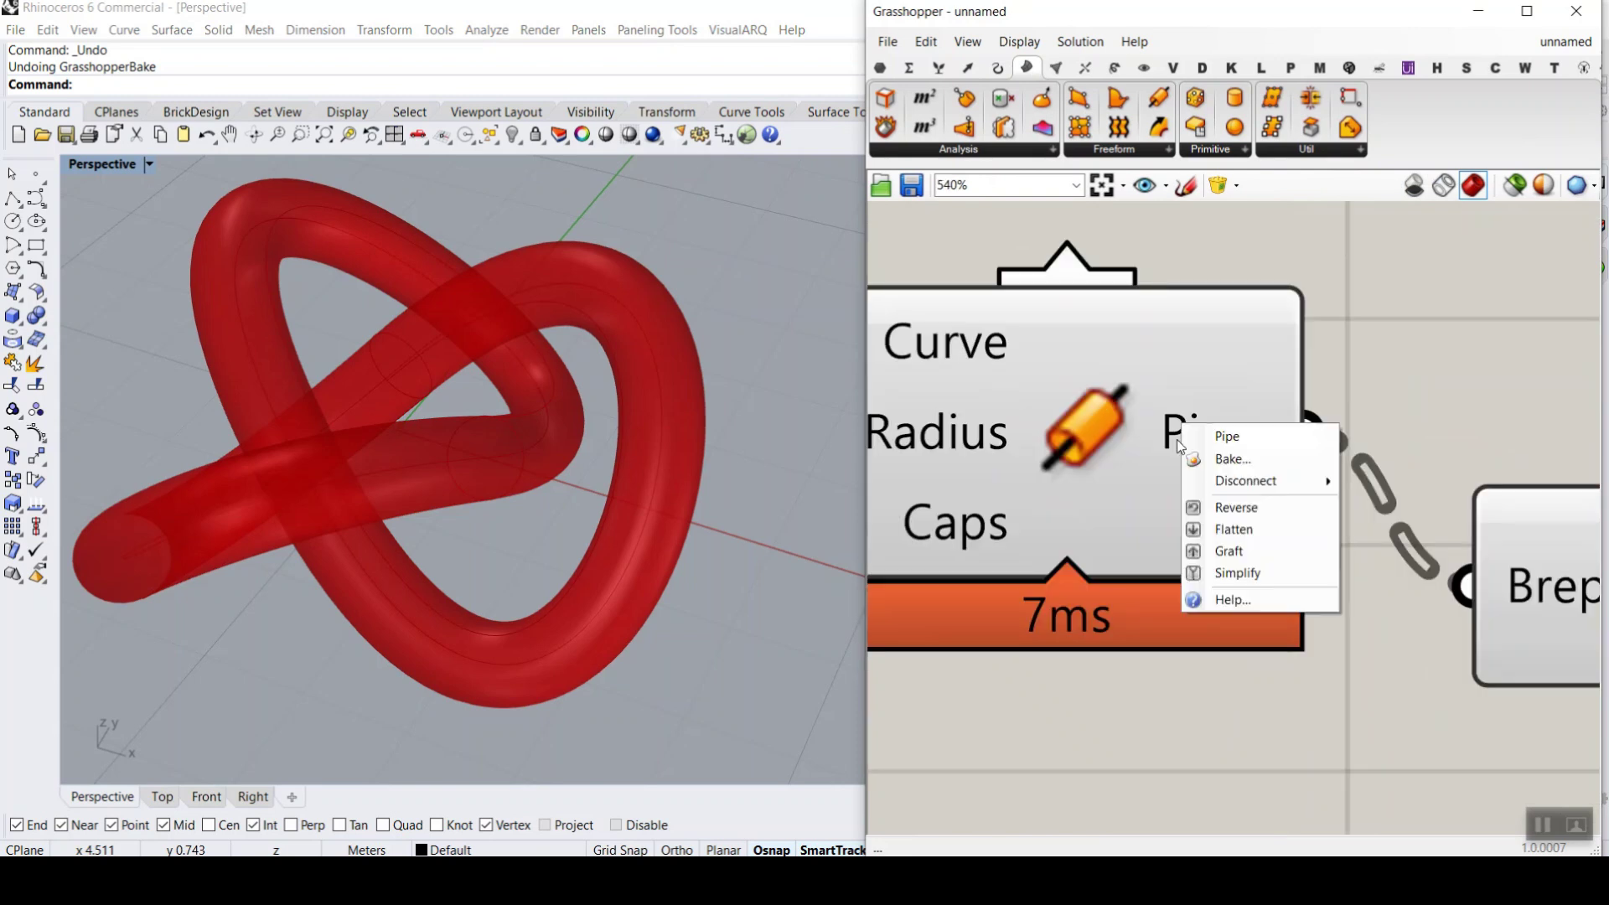
pyautogui.click(1226, 535)
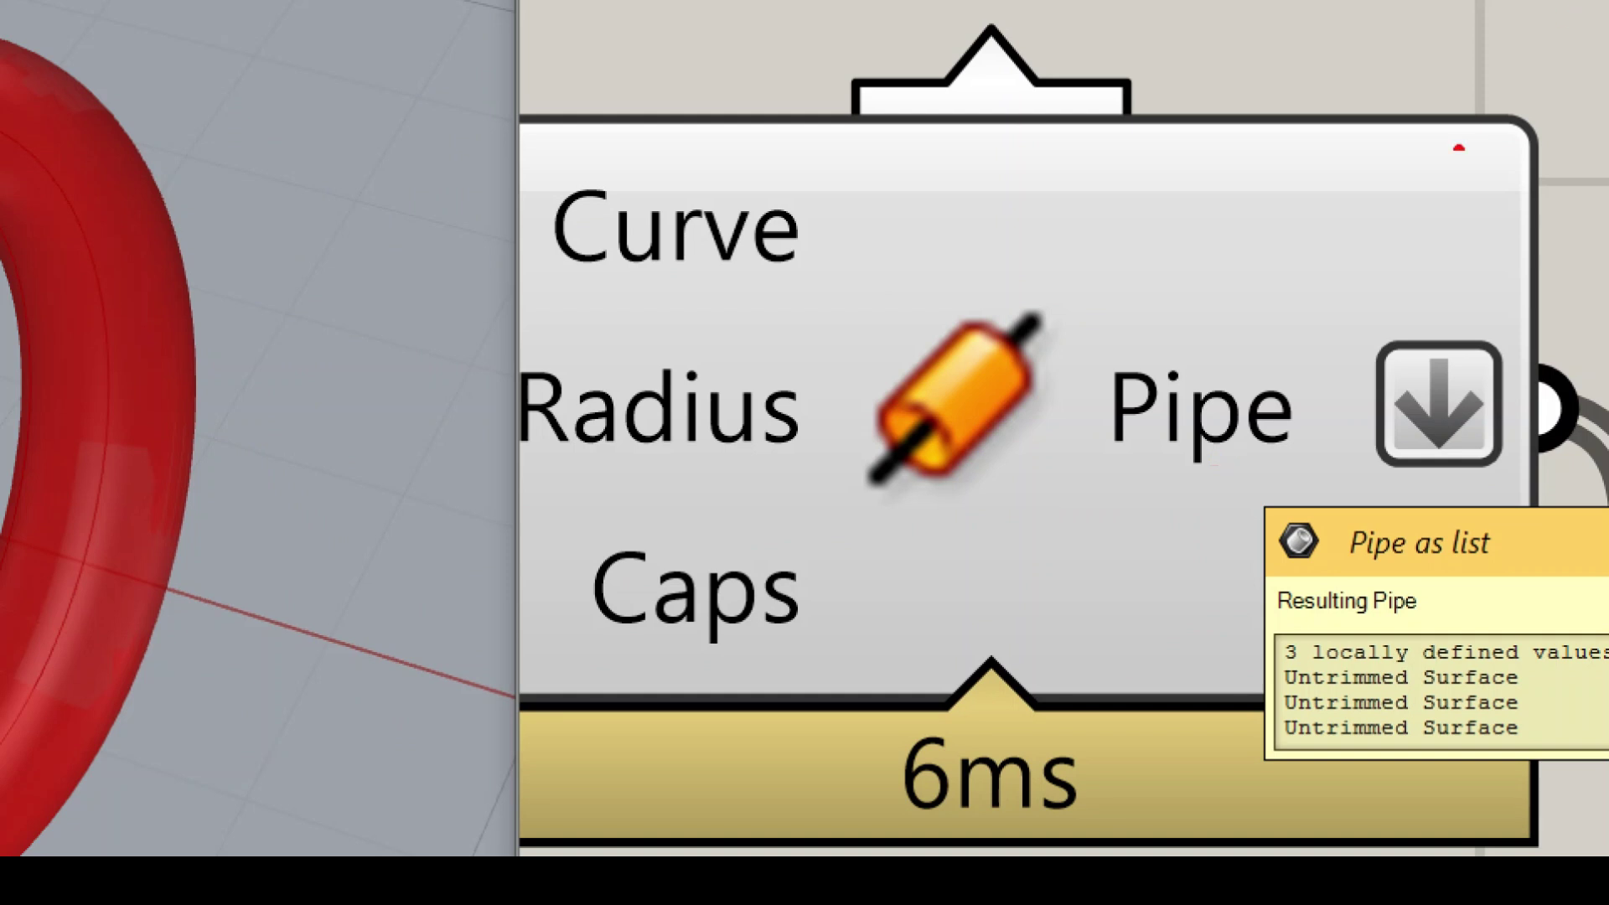
pyautogui.moveTo(1385, 269); pyautogui.dragTo(1498, 22)
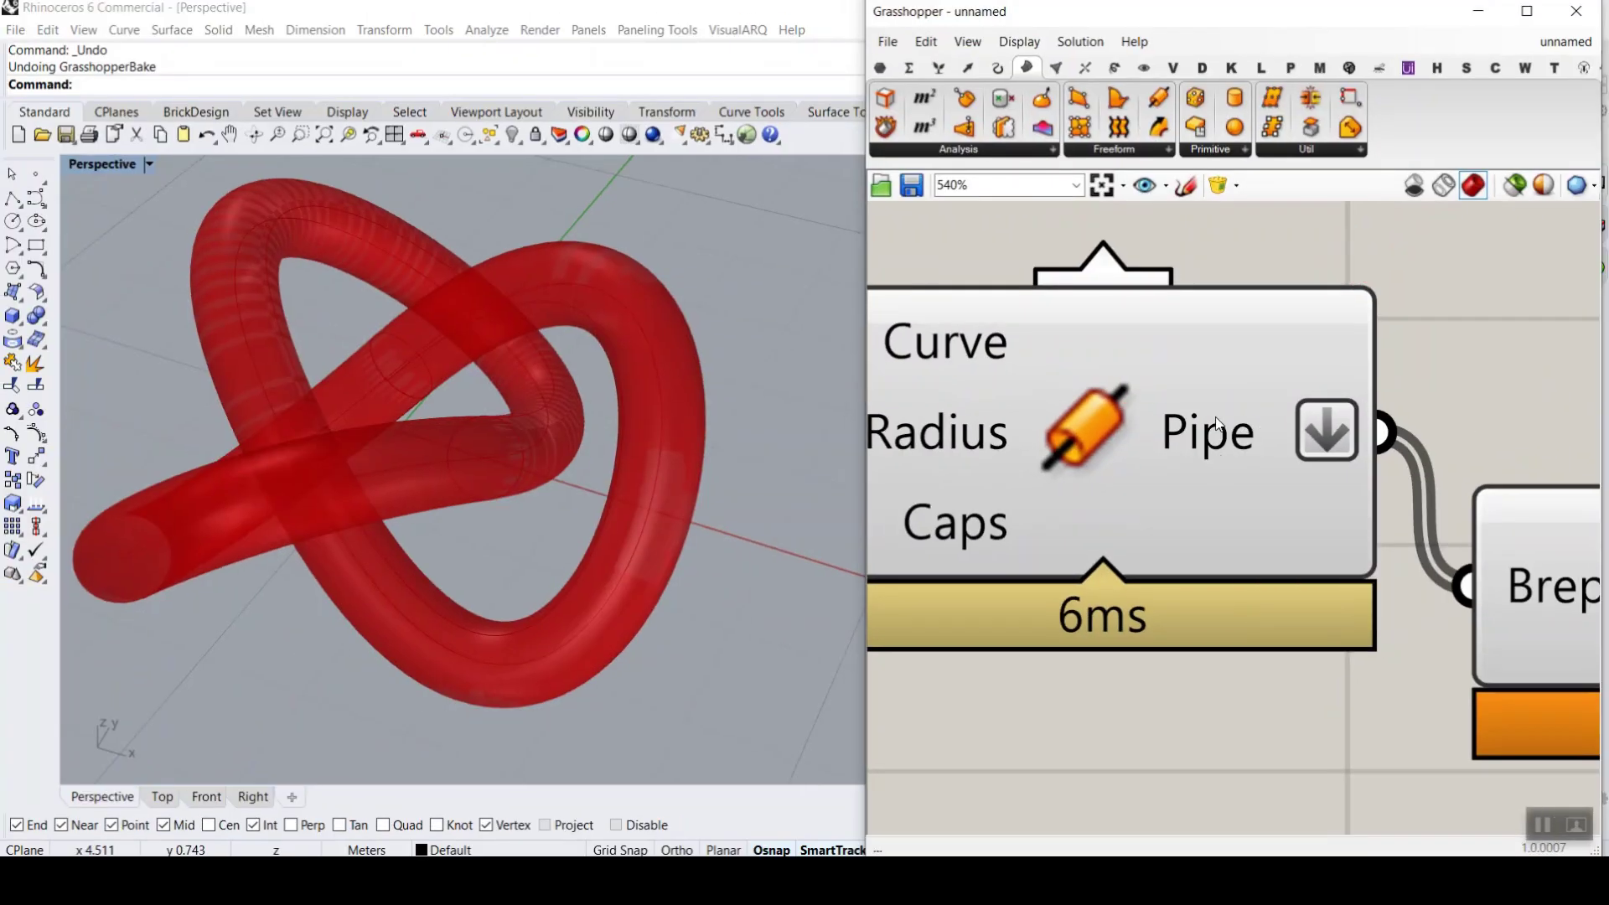
# - Bake the Brep Join's Breps output and move the baked knot away from the Grasshopper preview
pyautogui.scroll(-3, 1217, 424)
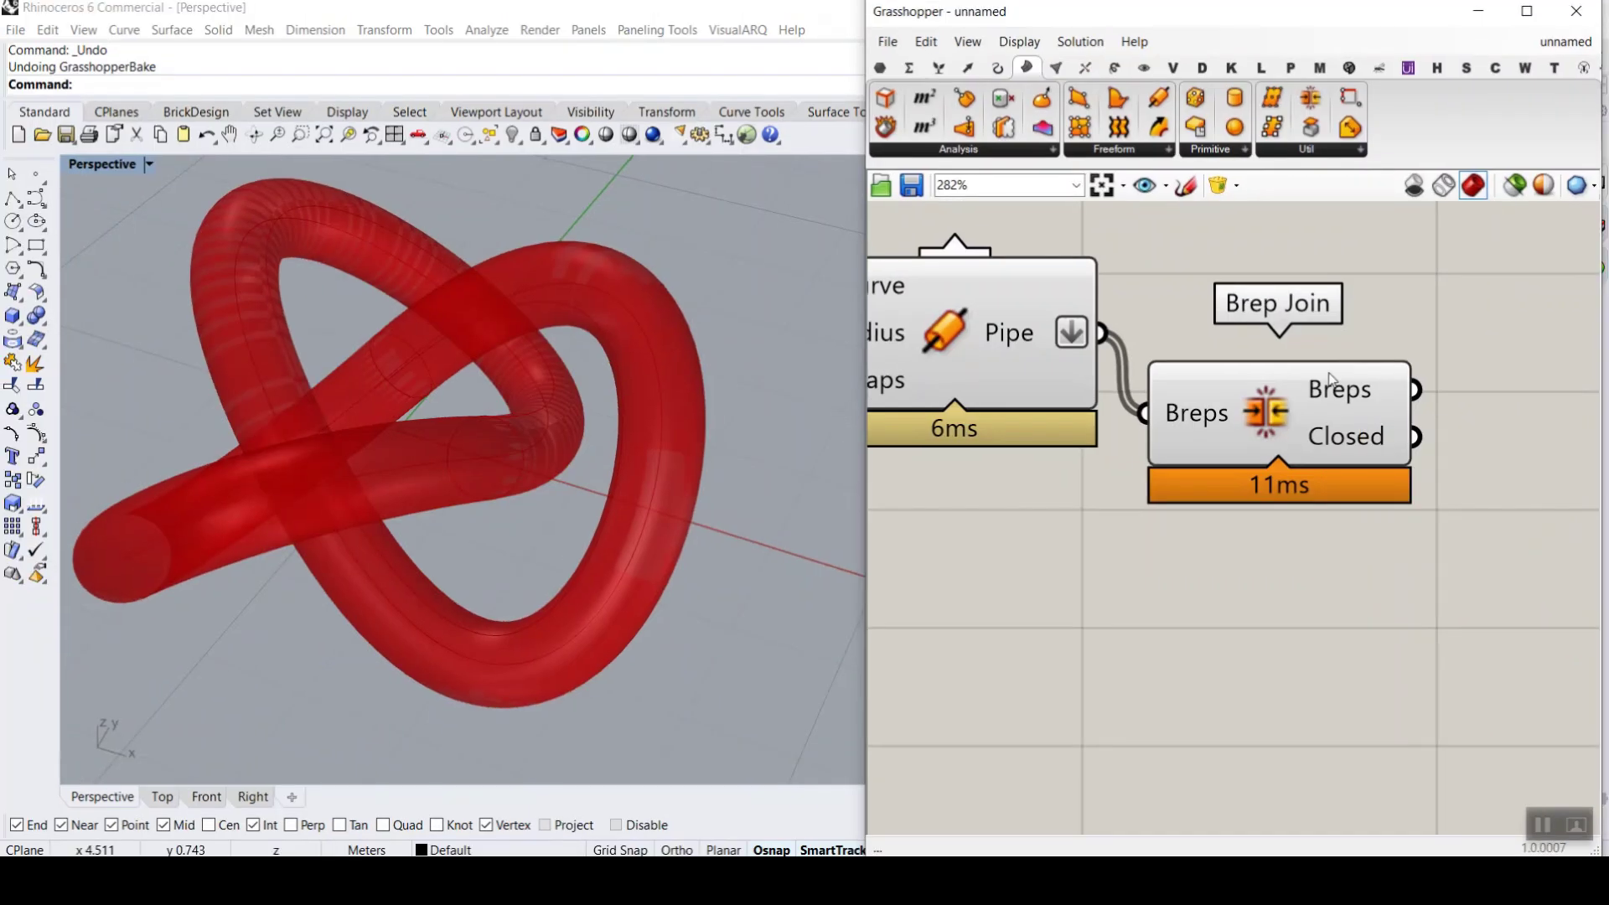
pyautogui.rightClick(1326, 376)
pyautogui.click(1379, 420)
pyautogui.click(1375, 617)
pyautogui.click(700, 351)
pyautogui.scroll(-10, 595, 432)
pyautogui.moveTo(713, 405); pyautogui.dragTo(563, 361)
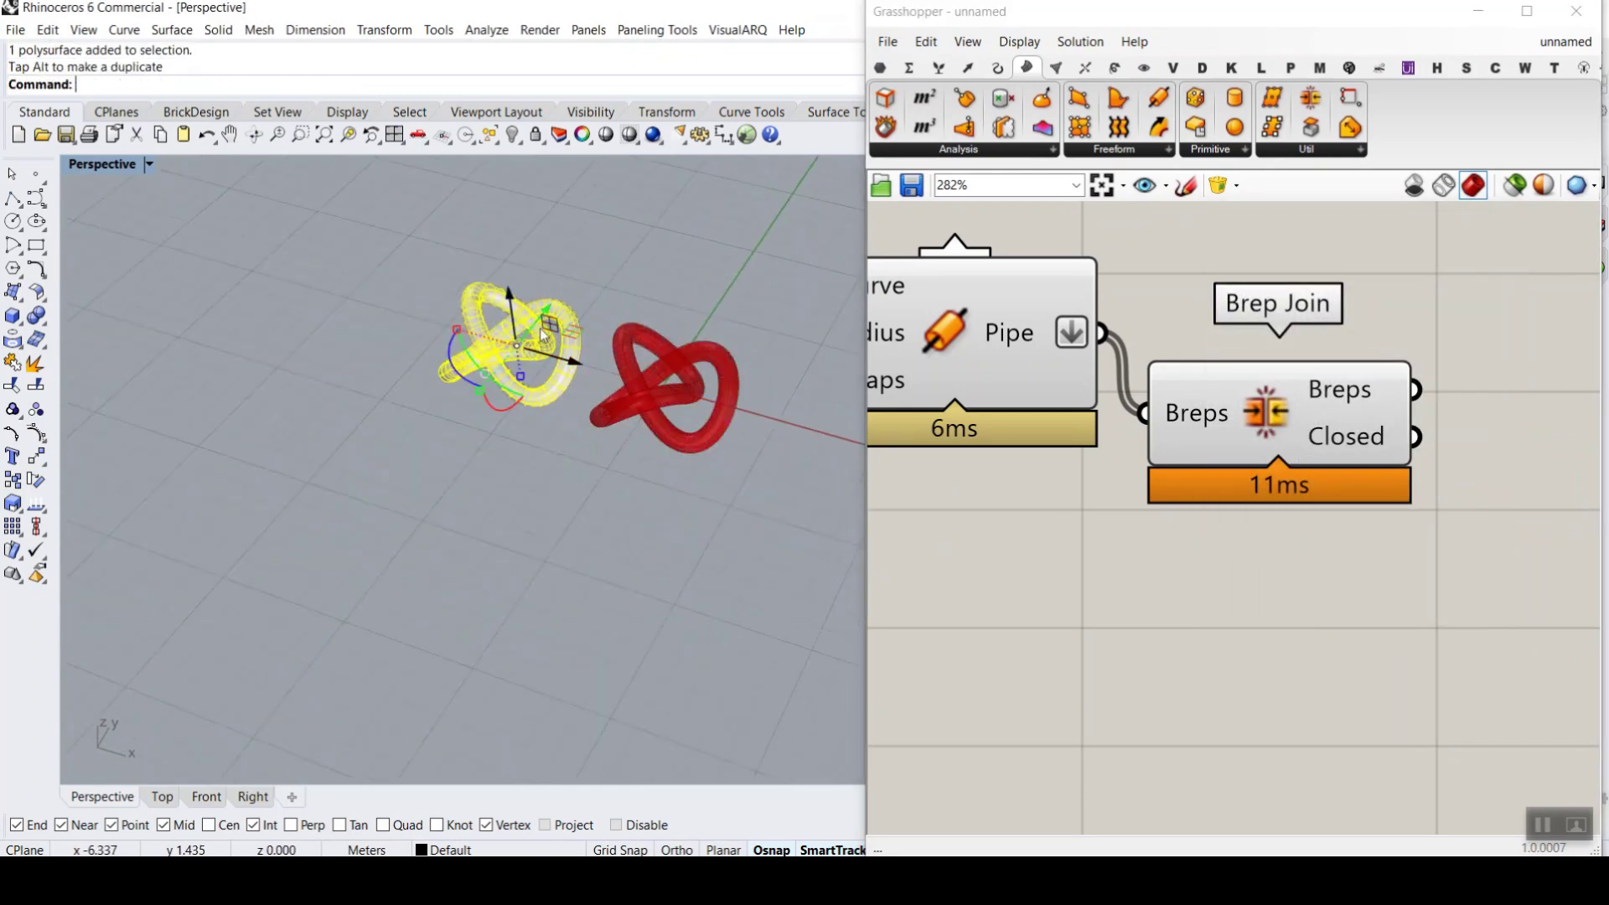
pyautogui.scroll(6, 594, 313)
pyautogui.click(593, 314)
# - Switch the Perspective viewport to Shaded display and inspect the seams between the baked knot's pipe segments
pyautogui.scroll(5, 527, 383)
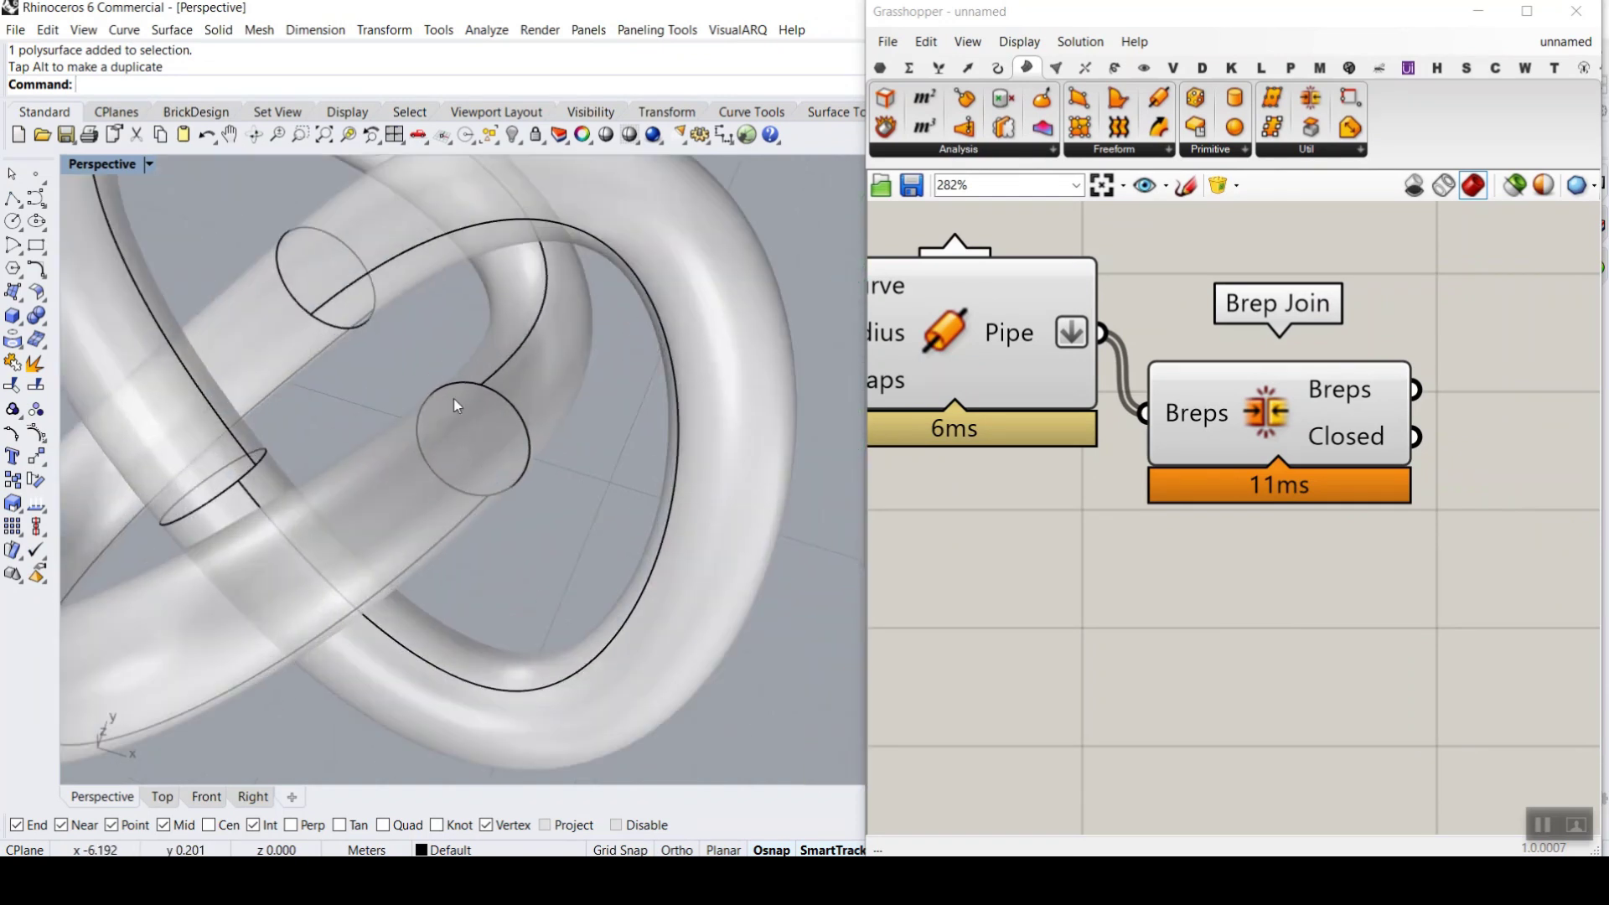
pyautogui.click(102, 164)
pyautogui.click(130, 233)
pyautogui.scroll(-5, 594, 243)
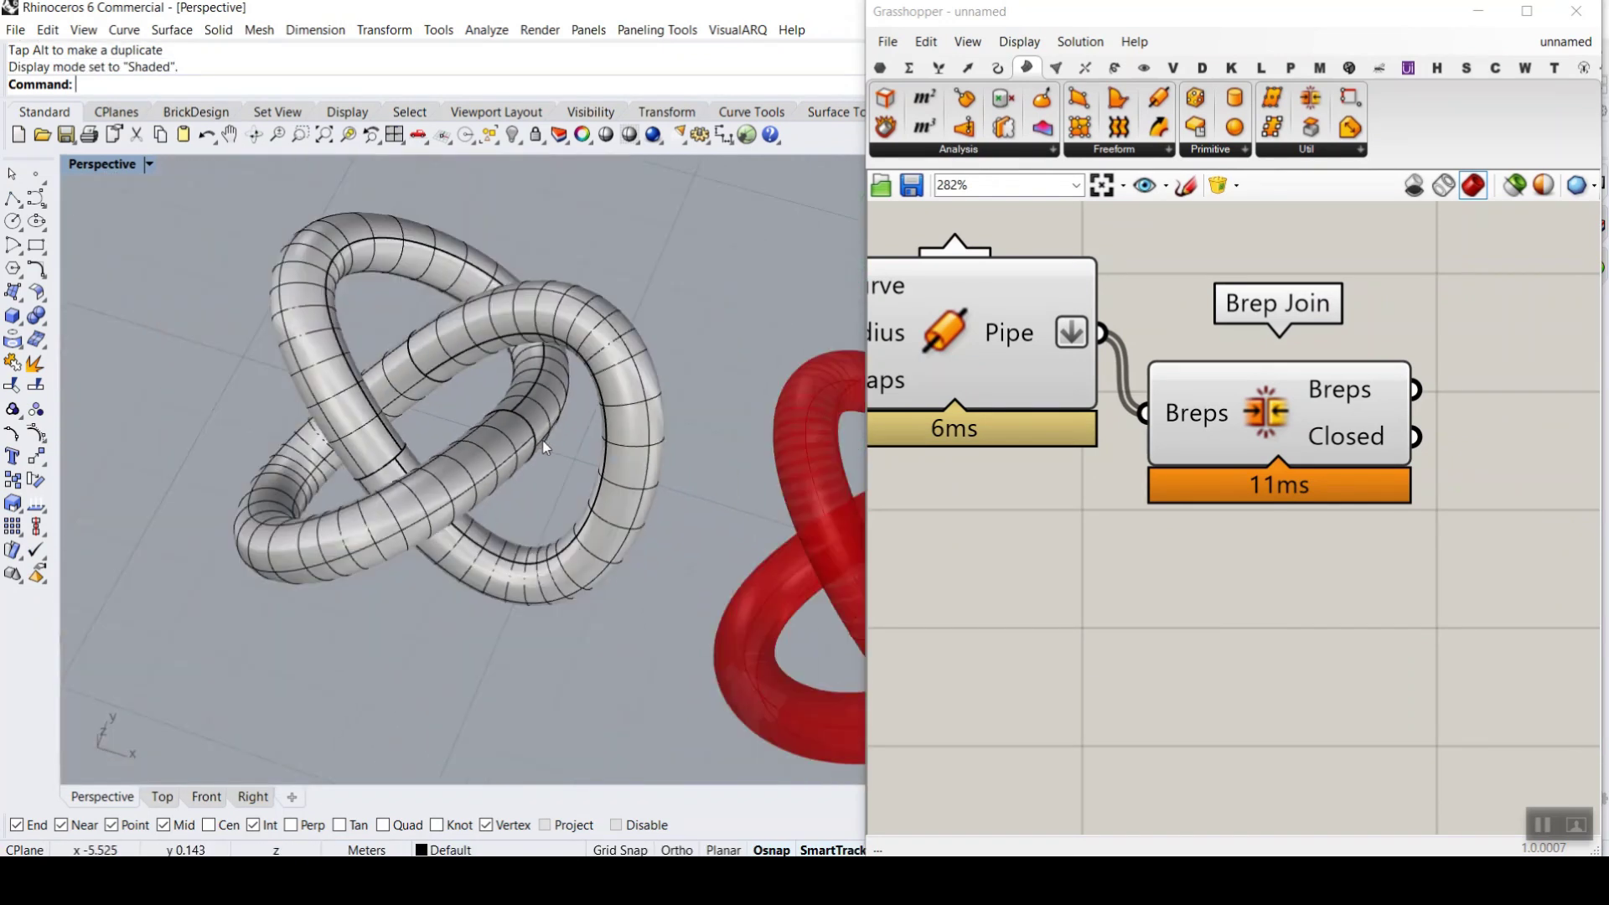
pyautogui.scroll(5, 593, 243)
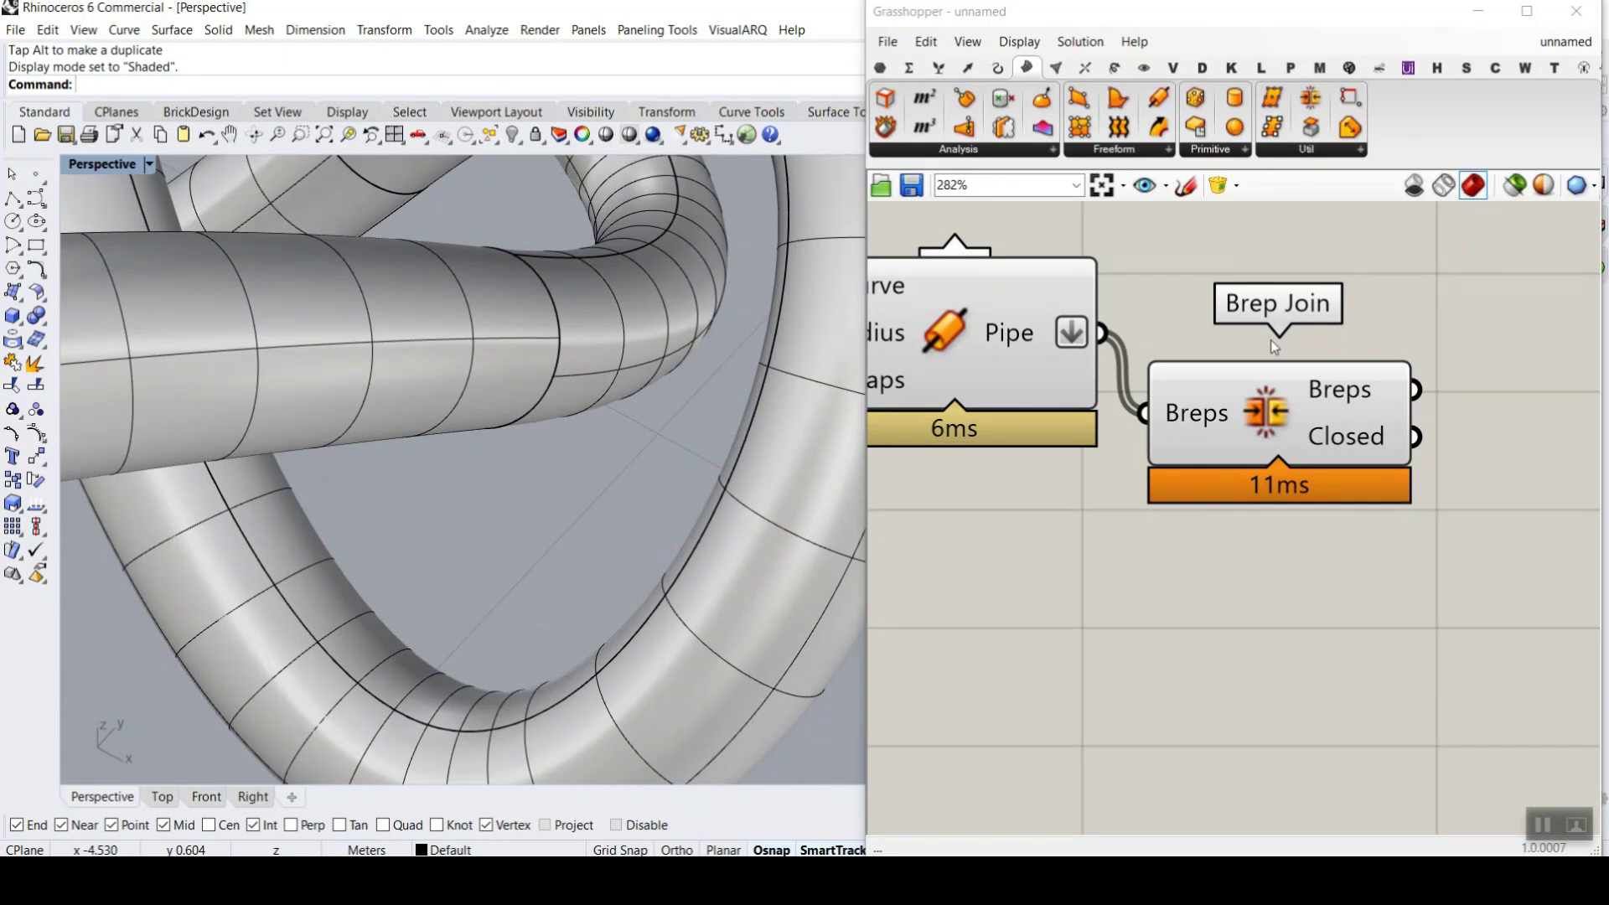
pyautogui.scroll(6, 553, 360)
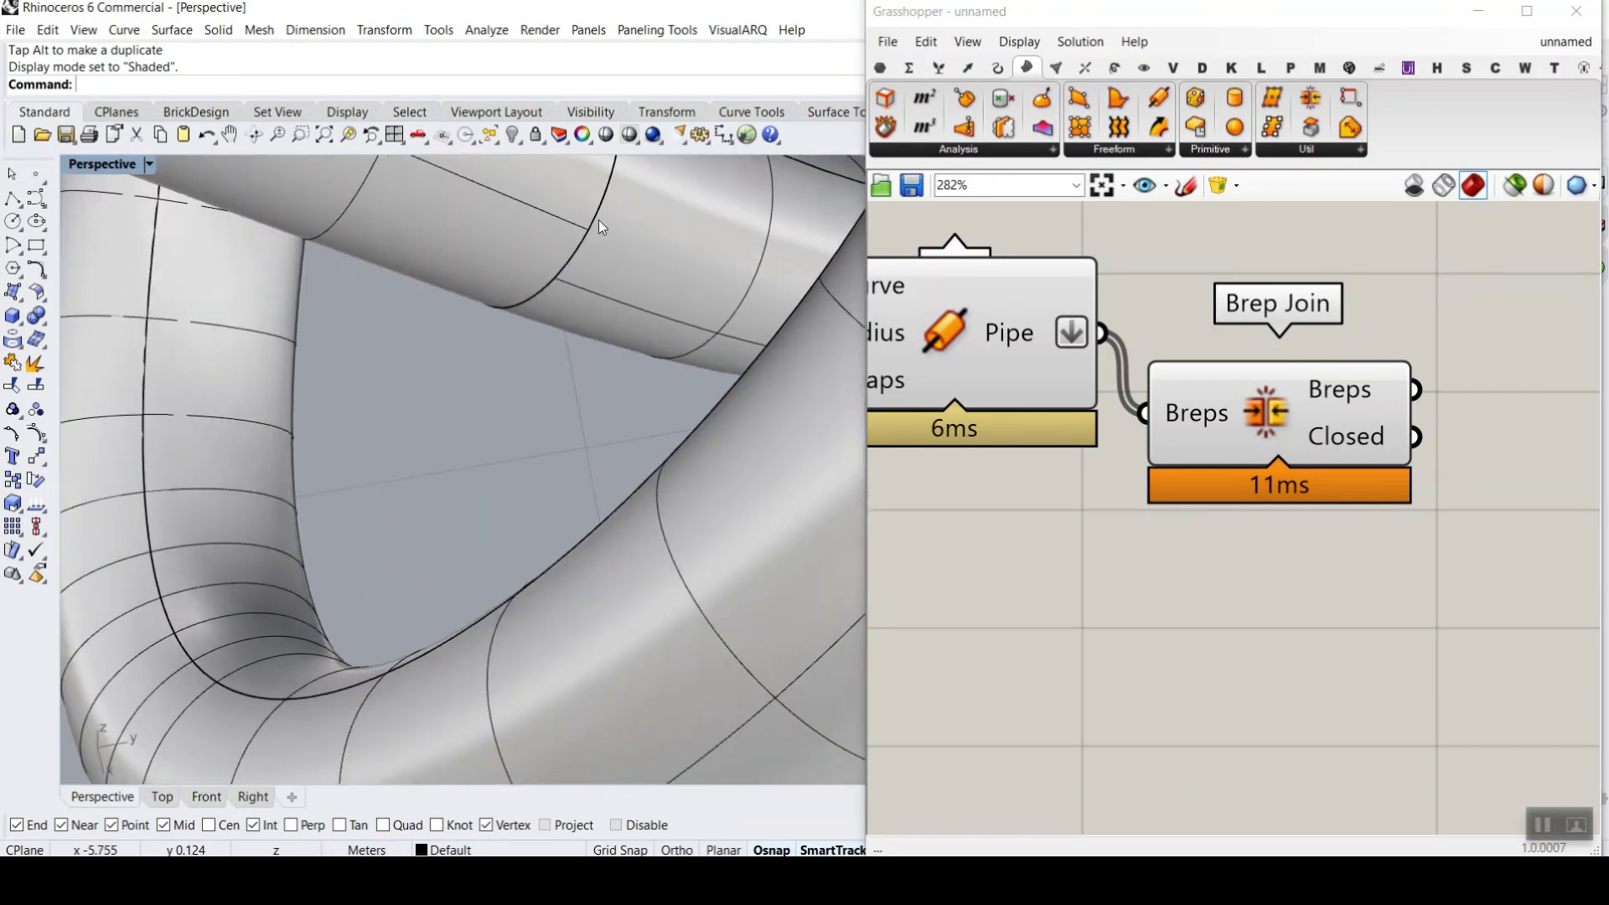
pyautogui.scroll(-7, 551, 361)
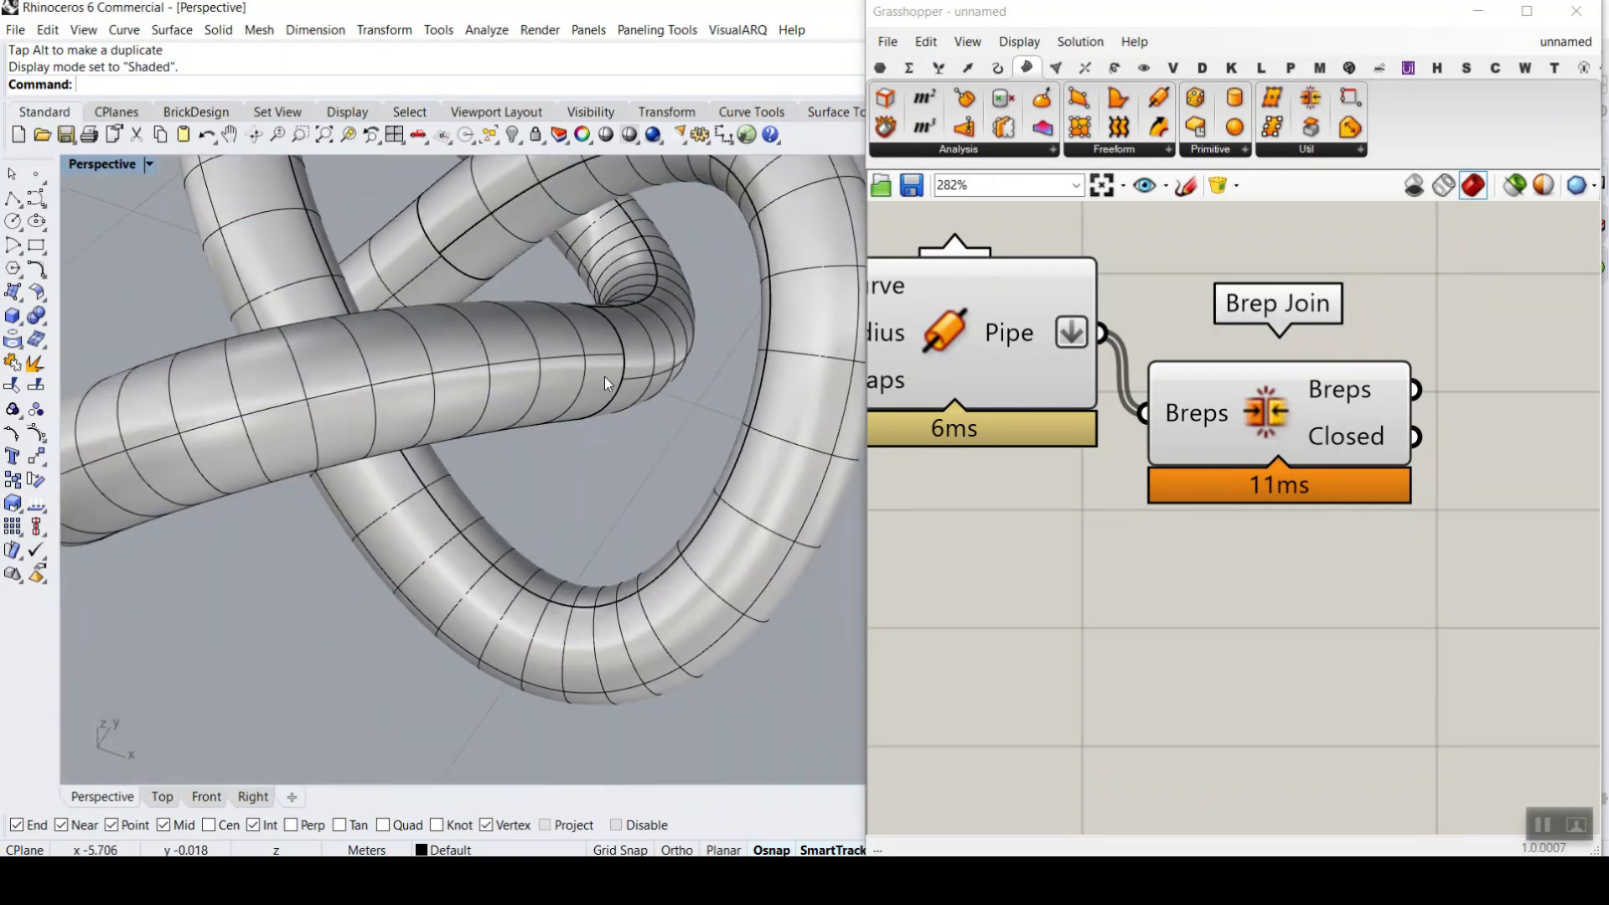
# - Delete the baked knot polysurface from the Rhino model
pyautogui.click(629, 305)
pyautogui.scroll(-5, 622, 331)
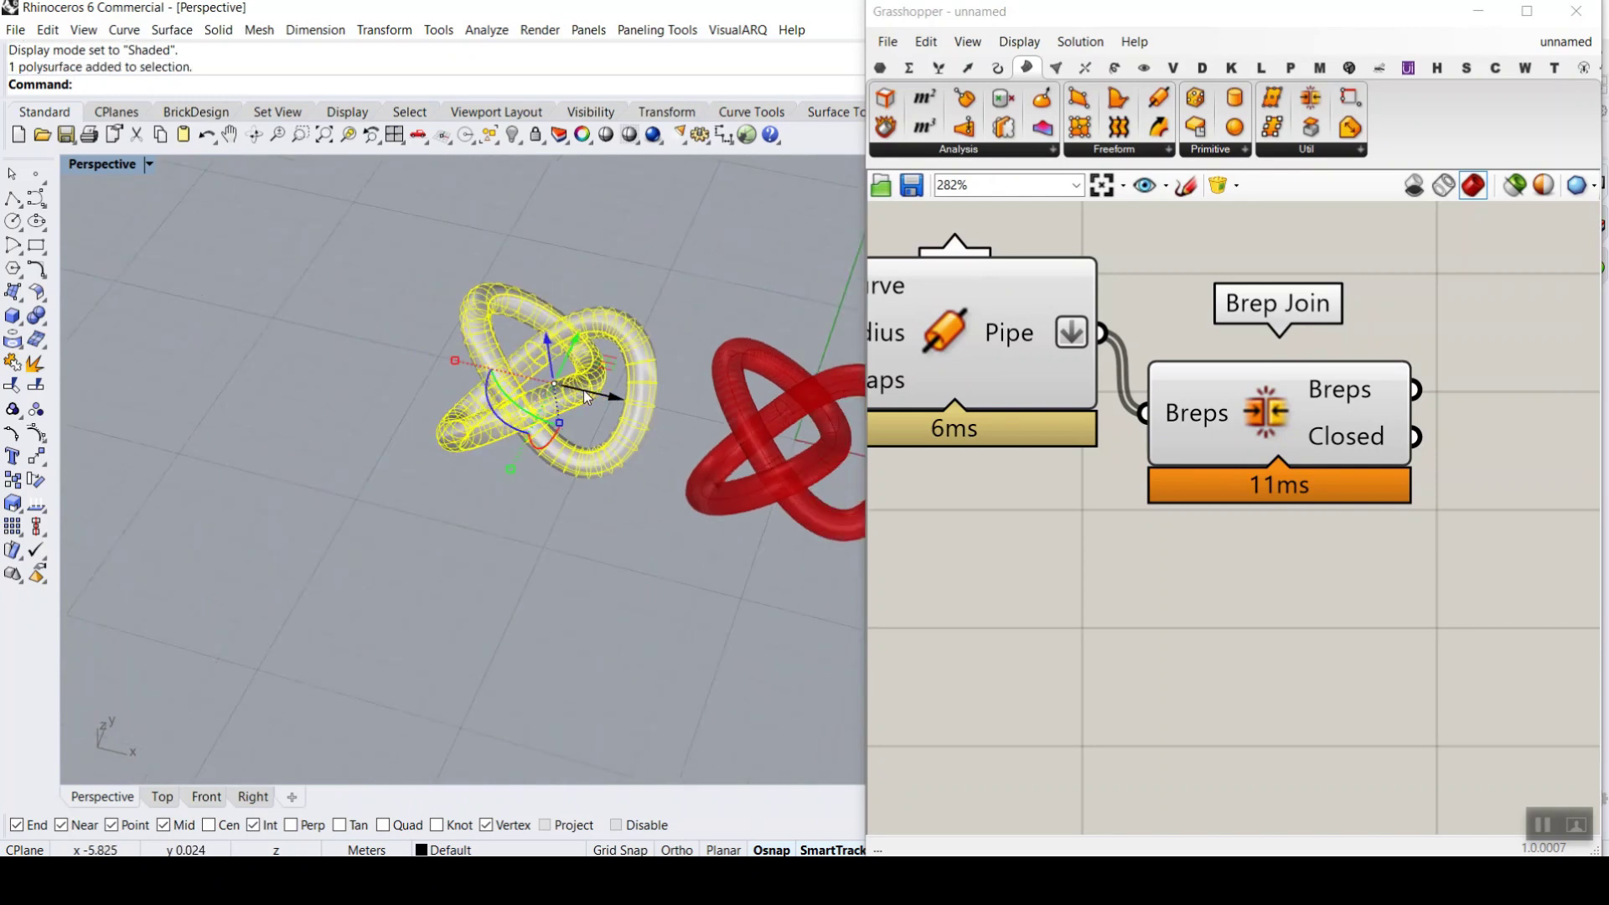
pyautogui.press('Delete')
# - Reposition the Brep Join component slightly higher beside the Pipe component
pyautogui.moveTo(1080, 413); pyautogui.dragTo(1232, 419, button='right')
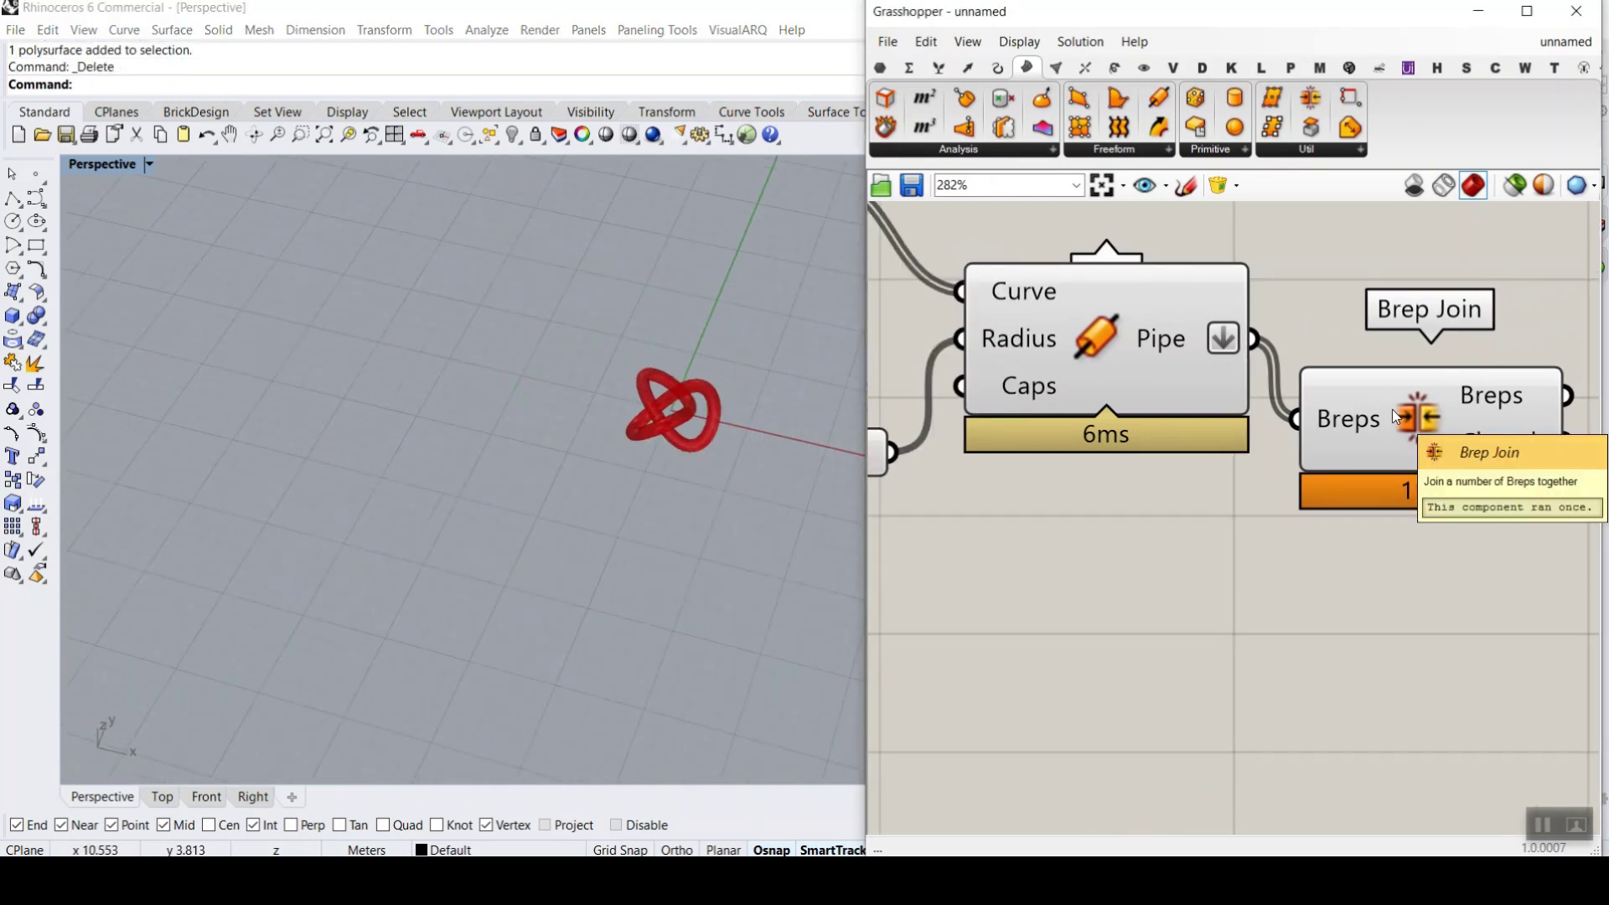
pyautogui.moveTo(1391, 409); pyautogui.dragTo(1402, 300)
pyautogui.moveTo(1403, 300); pyautogui.dragTo(1168, 505, button='right')
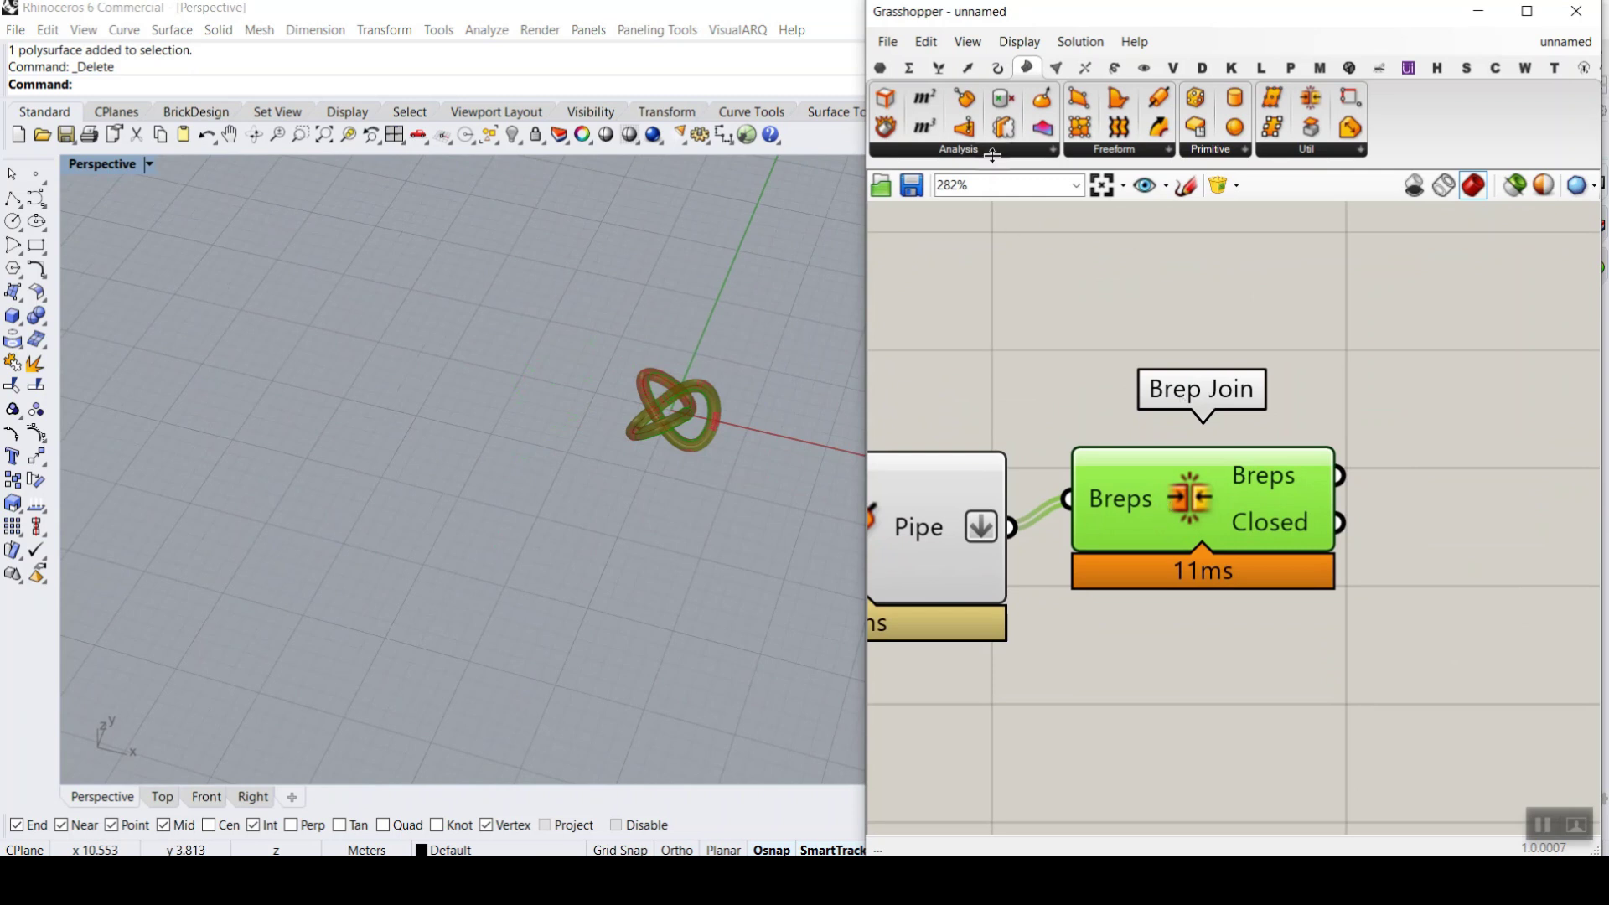
# - Add a Panel beside Brep Join and connect it to the Breps output
pyautogui.click(876, 70)
pyautogui.moveTo(1182, 138); pyautogui.dragTo(1525, 446)
pyautogui.moveTo(1364, 411); pyautogui.dragTo(1384, 404)
pyautogui.moveTo(1442, 415); pyautogui.dragTo(1073, 406, button='right')
pyautogui.moveTo(1264, 430); pyautogui.dragTo(1325, 385)
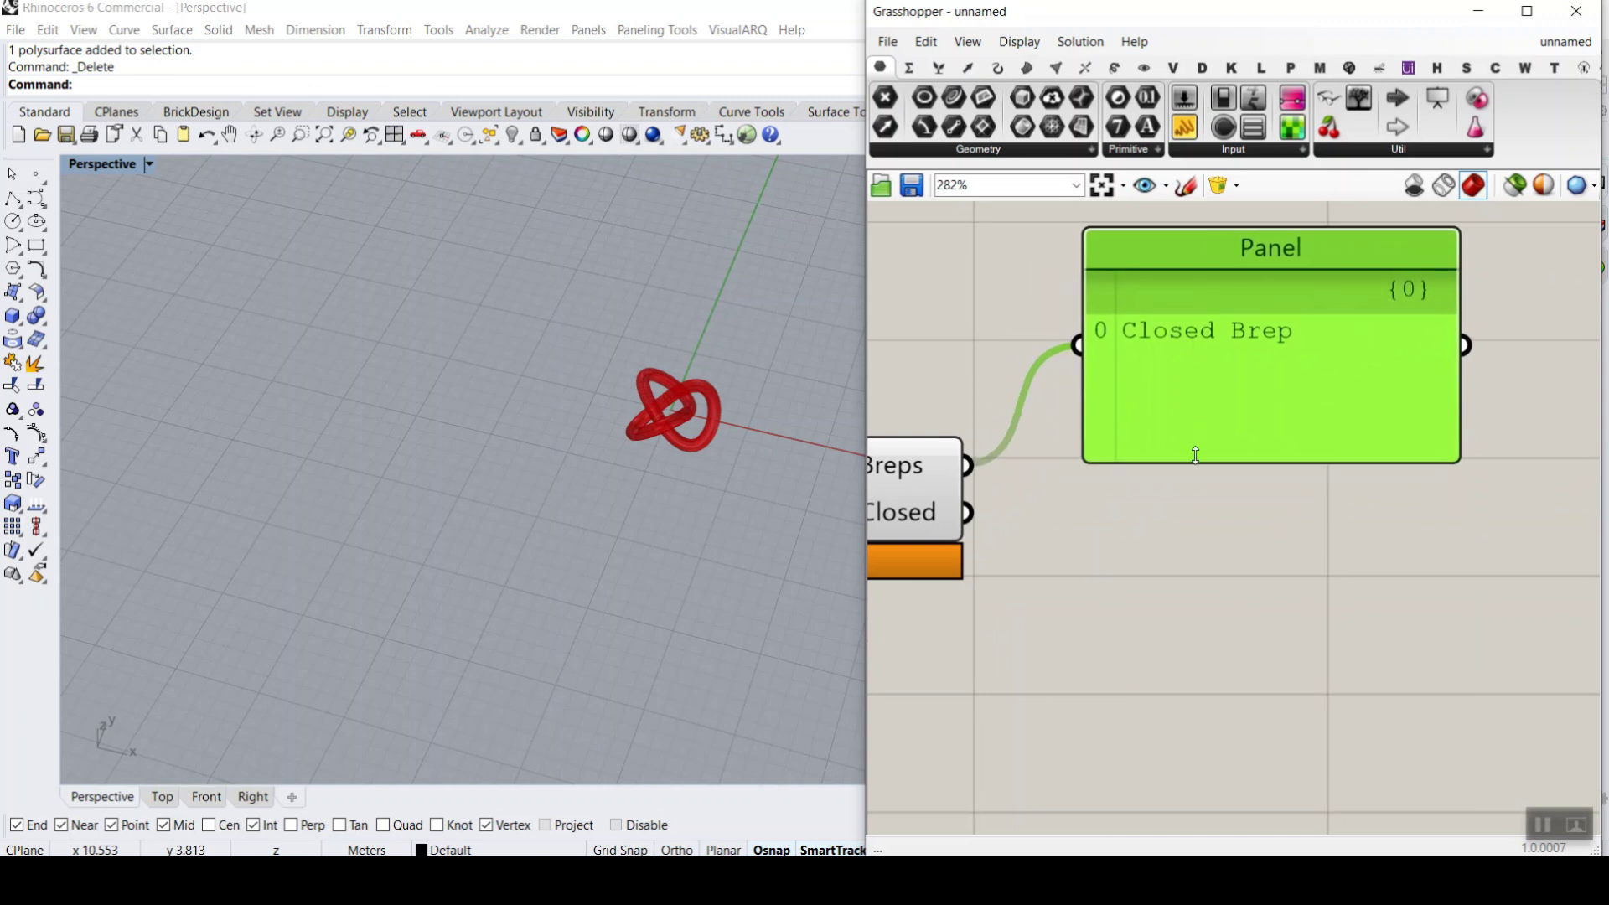
# - Duplicate the 3-Plane Rotation slider below Construct Plane and connect the copy to the second Rotate 3D's Angle input
pyautogui.scroll(-5, 1084, 466)
pyautogui.moveTo(965, 478); pyautogui.dragTo(1357, 470, button='right')
pyautogui.scroll(-5, 1348, 480)
pyautogui.moveTo(1093, 484); pyautogui.dragTo(1352, 496, button='right')
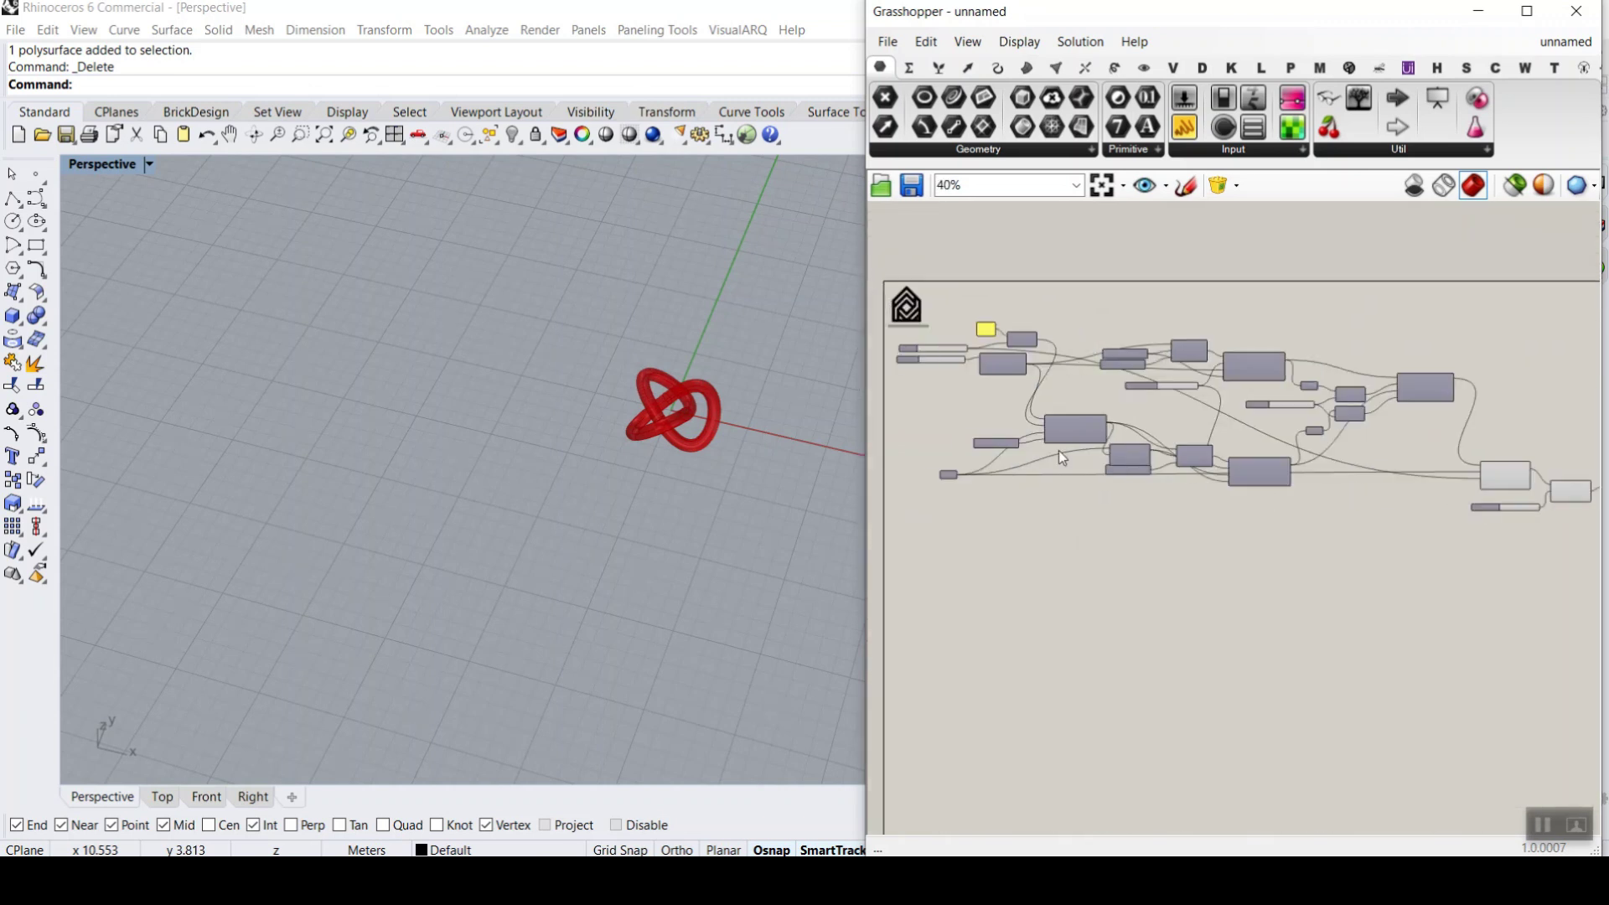
pyautogui.scroll(4, 1058, 448)
pyautogui.scroll(4, 1481, 516)
pyautogui.moveTo(1331, 356); pyautogui.dragTo(1254, 507, button='right')
pyautogui.moveTo(1131, 247); pyautogui.dragTo(1200, 332, button='right')
pyautogui.click(1023, 290)
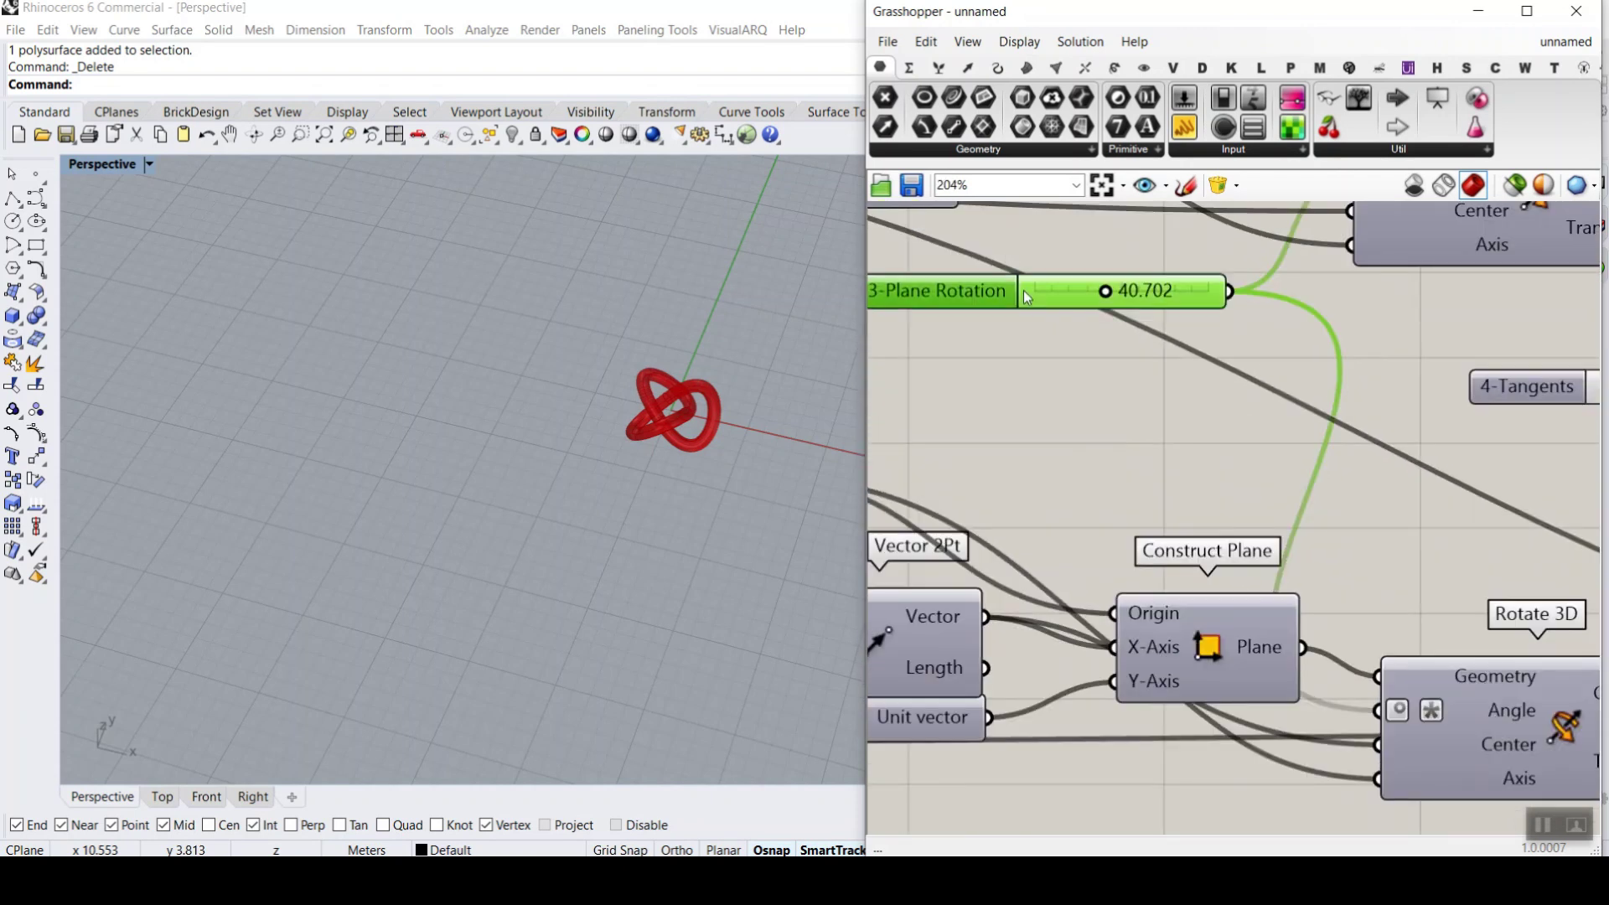
pyautogui.keyDown('alt'); pyautogui.moveTo(1023, 289); pyautogui.dragTo(1064, 813); pyautogui.keyUp('alt')
pyautogui.moveTo(1308, 807); pyautogui.dragTo(1287, 733, button='right')
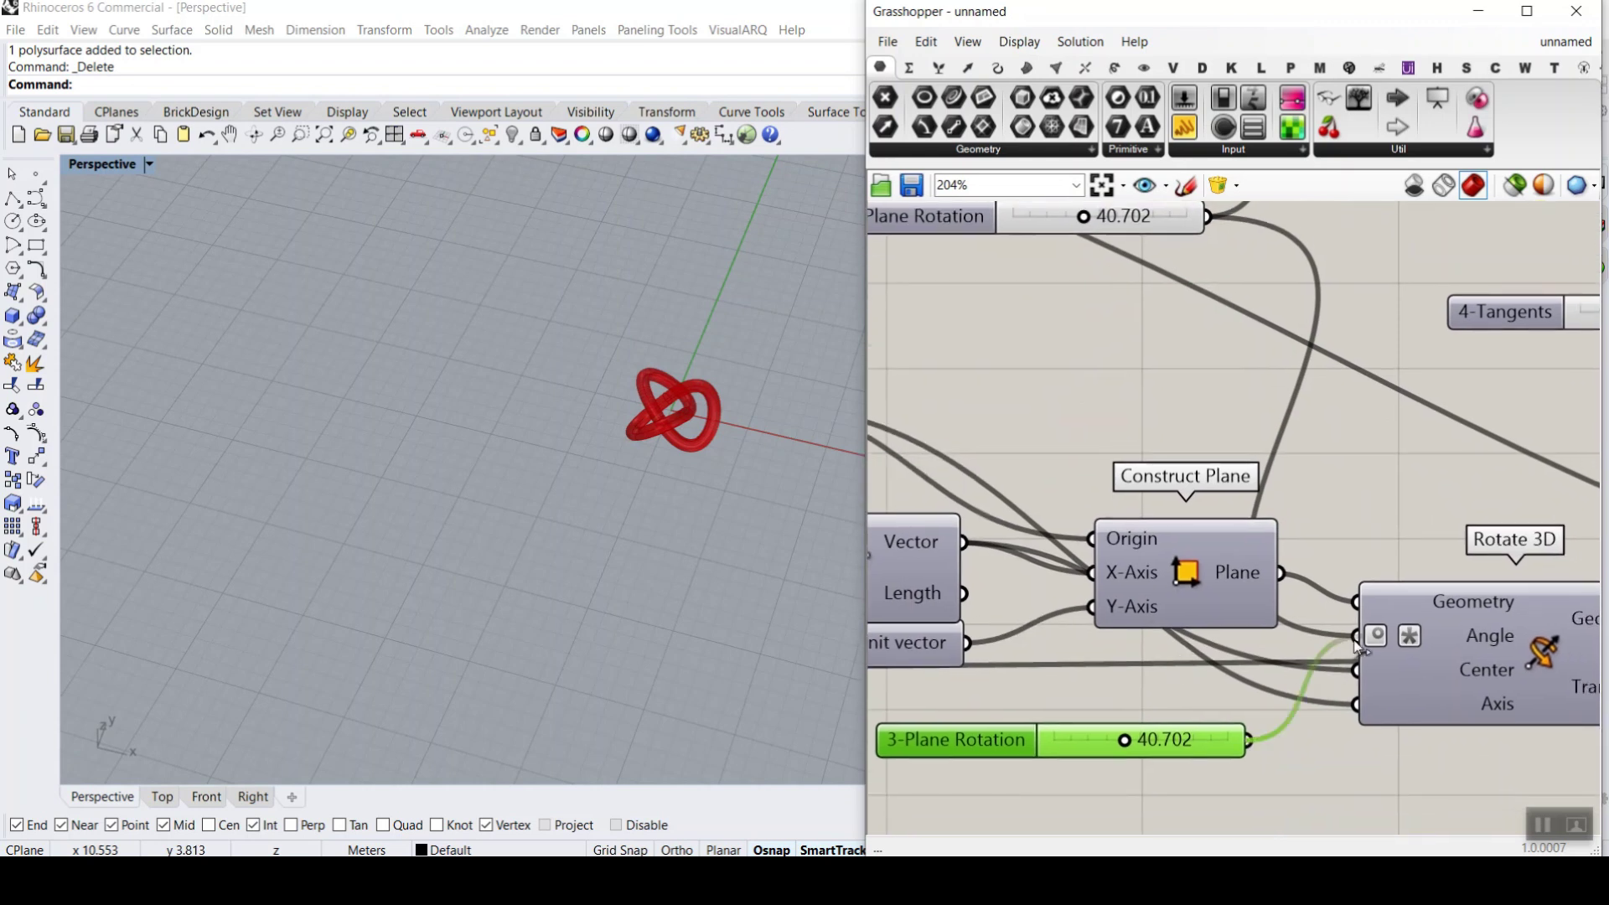
pyautogui.moveTo(1357, 643); pyautogui.dragTo(1356, 636)
# - Set the duplicated 3-Plane Rotation slider to 14.692 and check the knot's seams and the Brep Join Panel
pyautogui.moveTo(1125, 745); pyautogui.dragTo(1081, 743)
pyautogui.scroll(10, 665, 414)
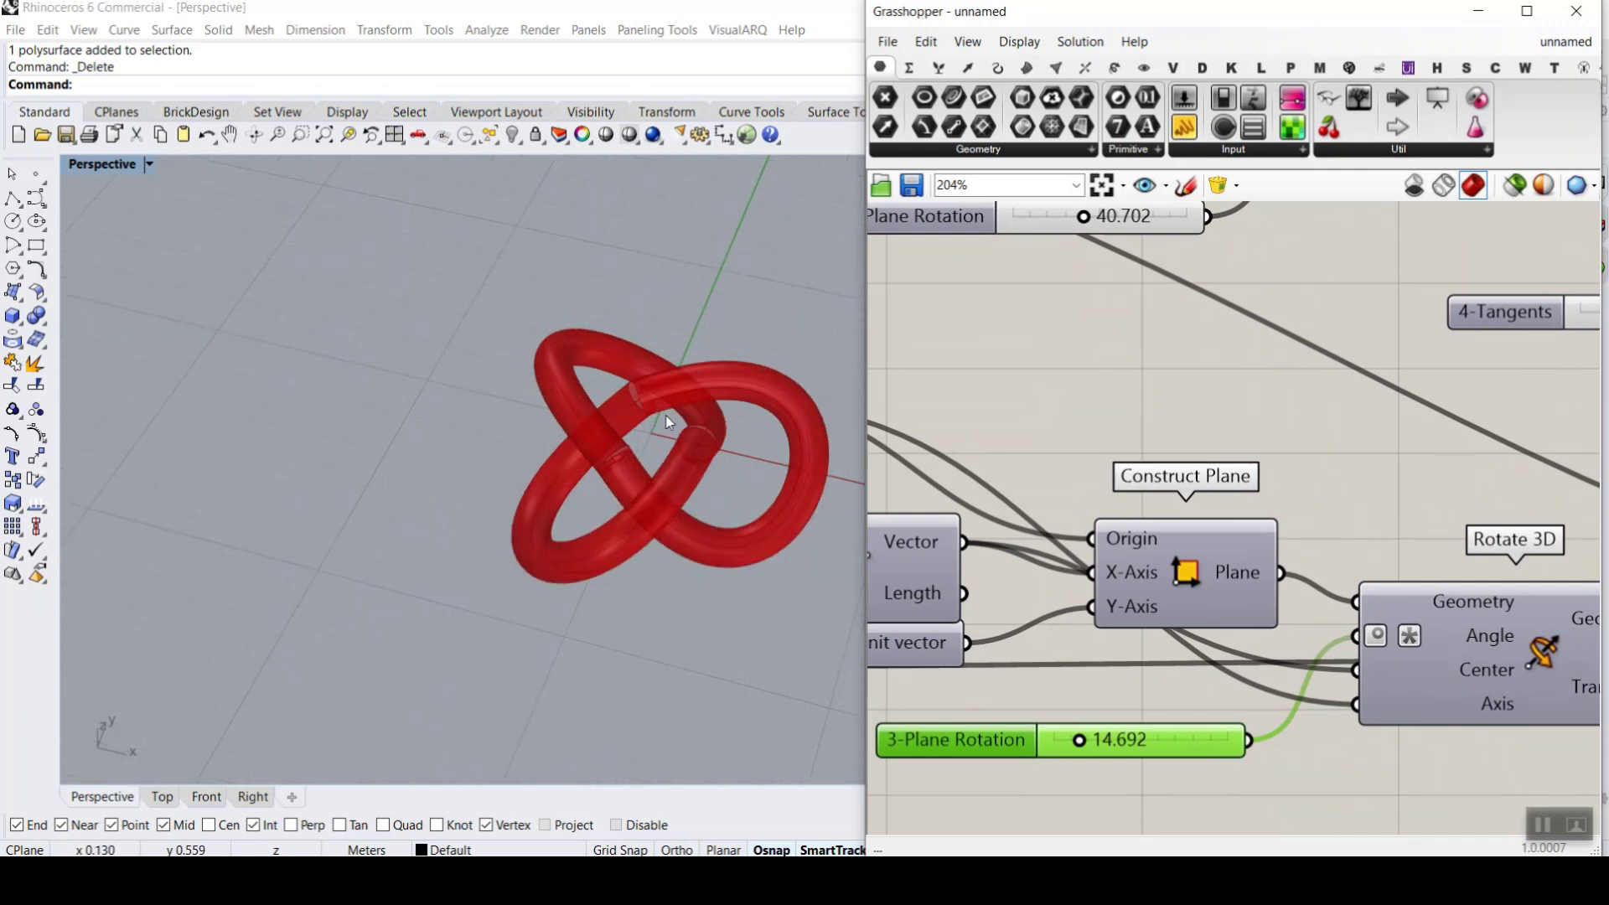
pyautogui.scroll(-5, 1014, 427)
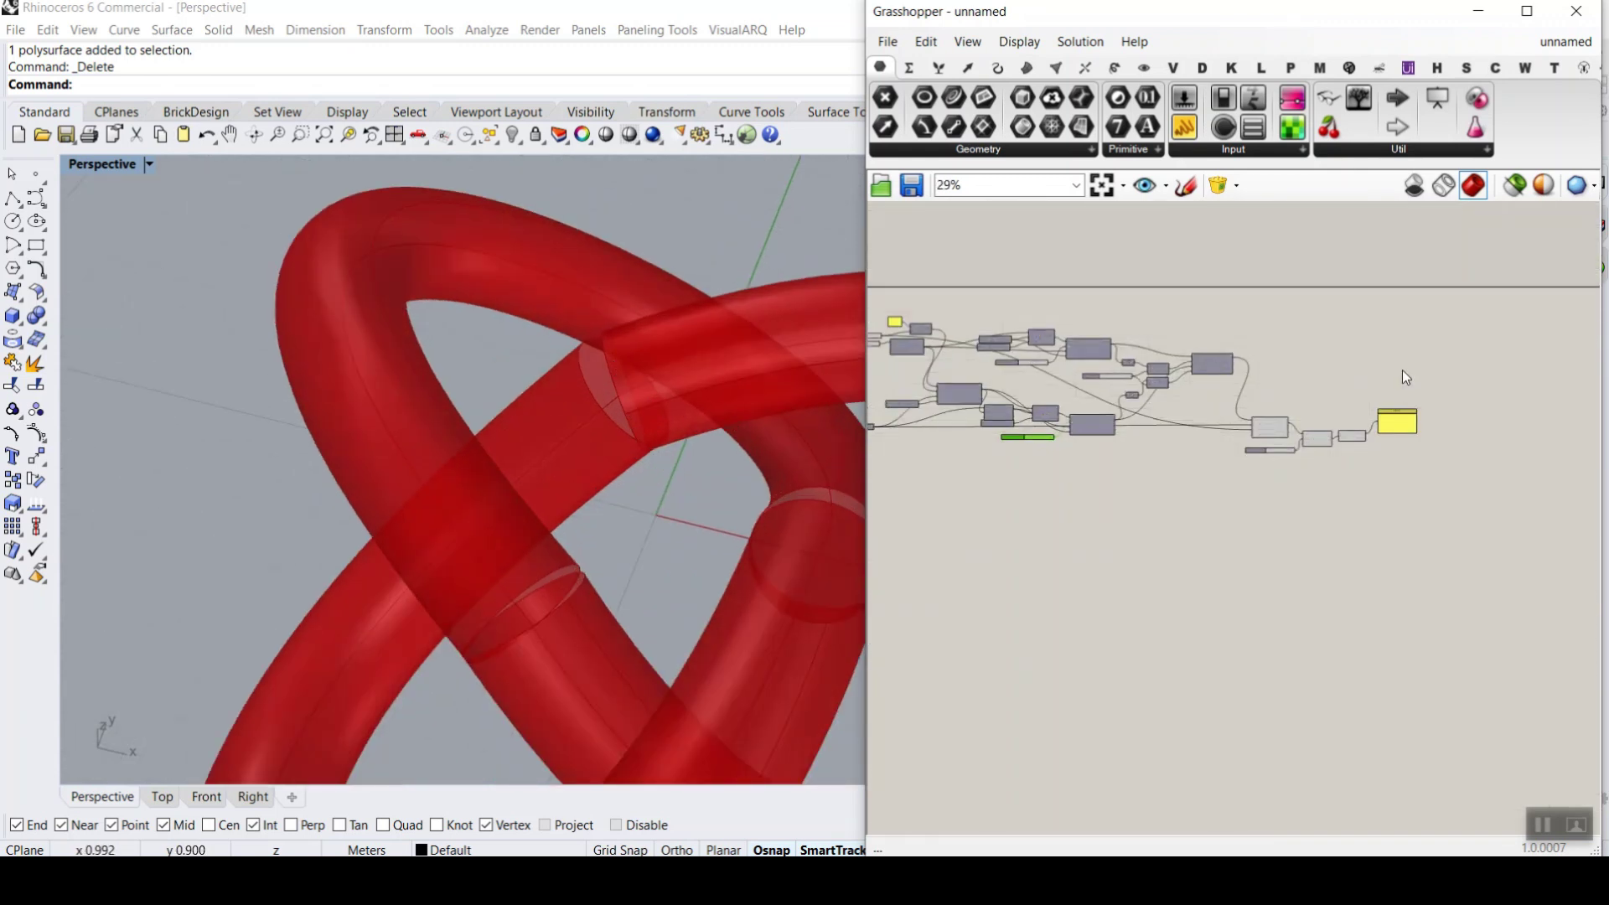
pyautogui.scroll(6, 1408, 385)
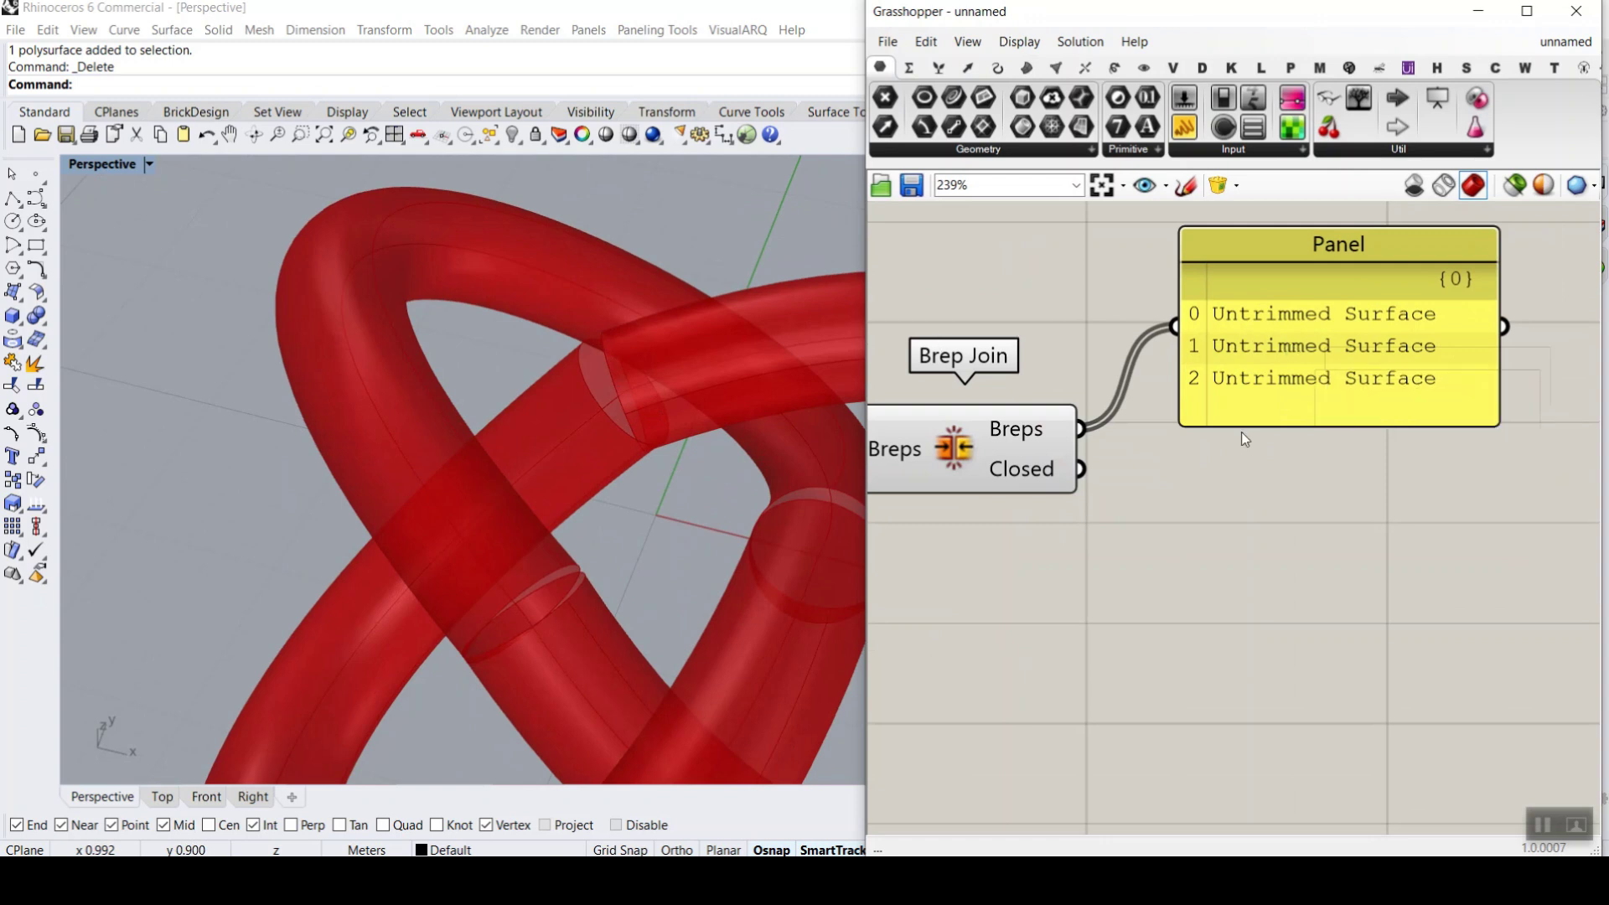
pyautogui.scroll(-8, 1240, 431)
pyautogui.scroll(6, 1128, 450)
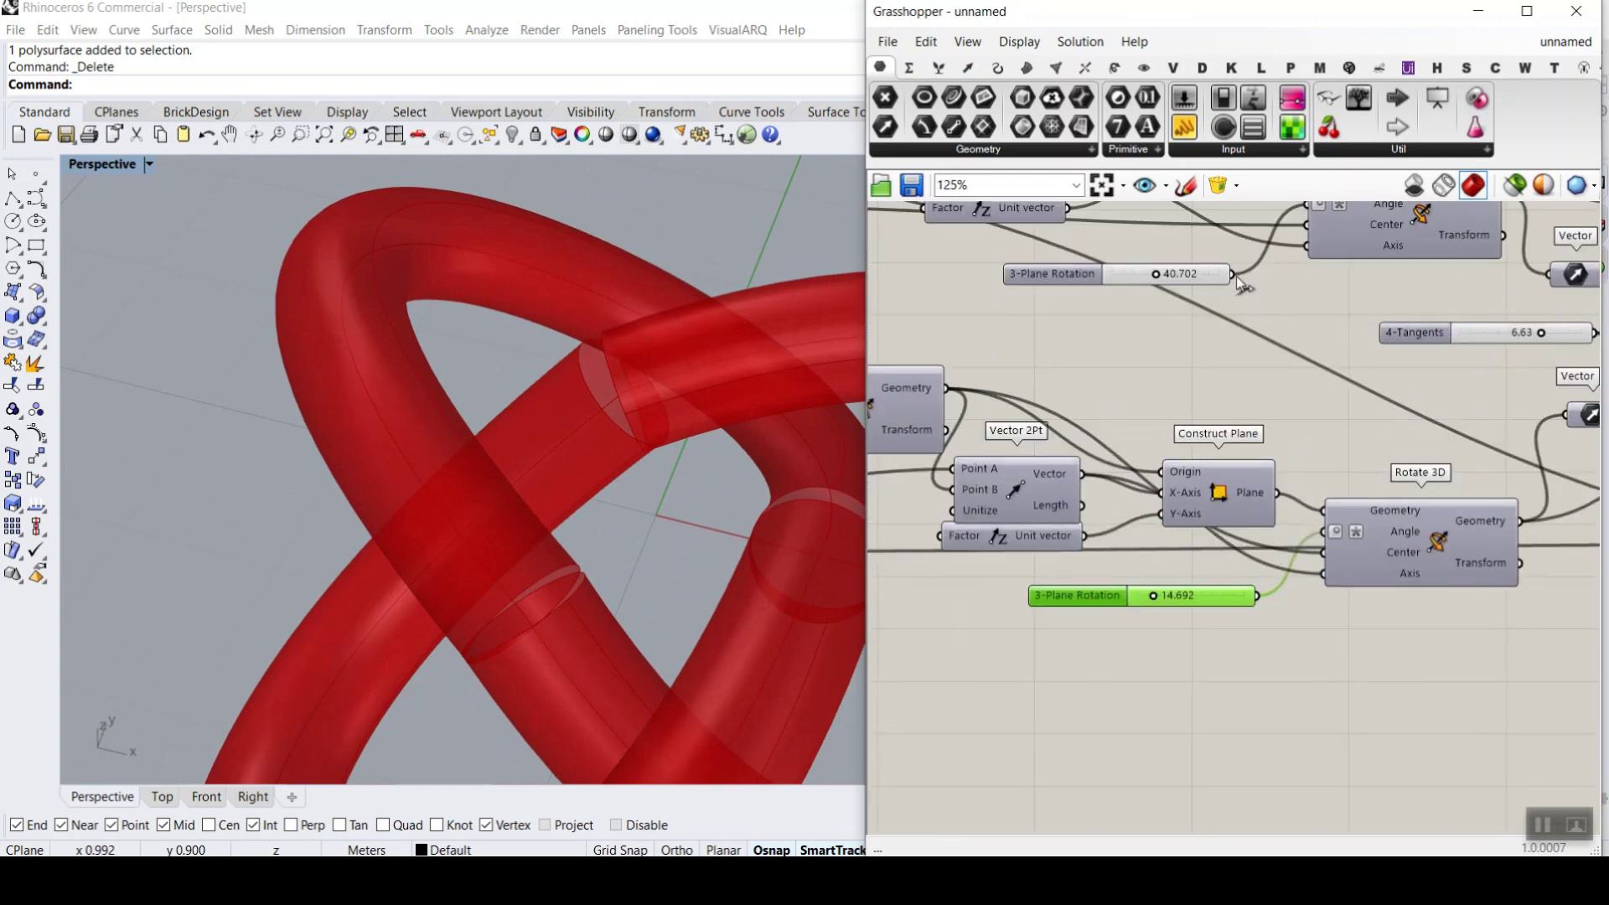
# - Reconnect the original 3-Plane Rotation slider to the second Rotate 3D's Angle input and remove the duplicate slider
pyautogui.moveTo(1264, 523); pyautogui.dragTo(1324, 531)
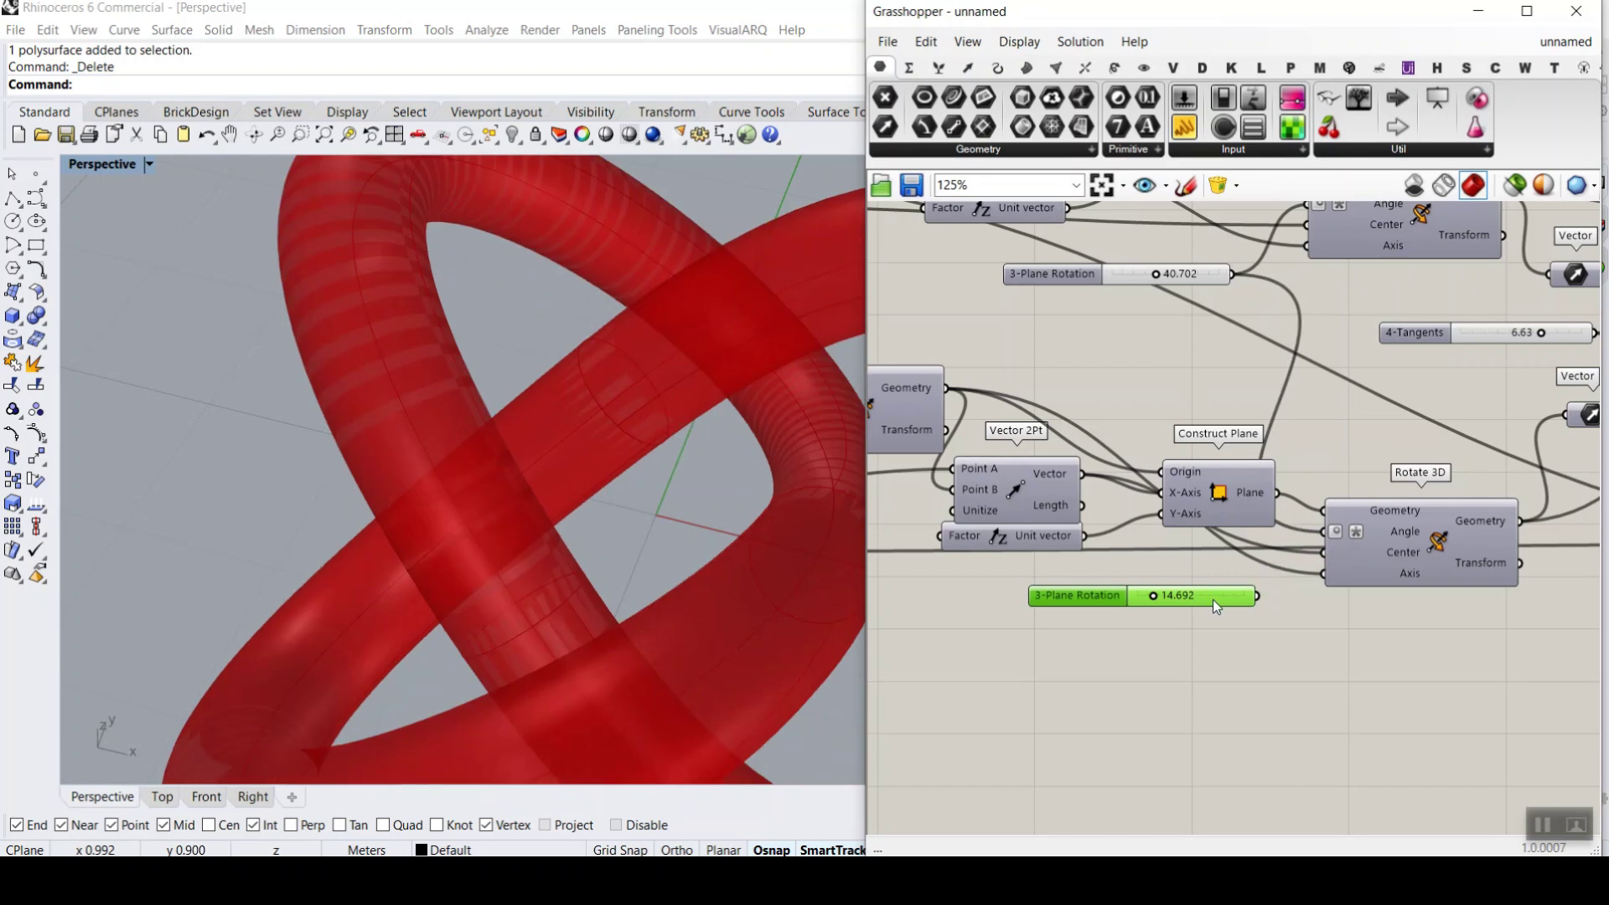
pyautogui.scroll(-10, 1208, 600)
pyautogui.scroll(-4, 1327, 470)
# - Turn off the preview of the components from the Bezier span through Polar Array, Pipe and Brep Join
pyautogui.scroll(14, 1294, 482)
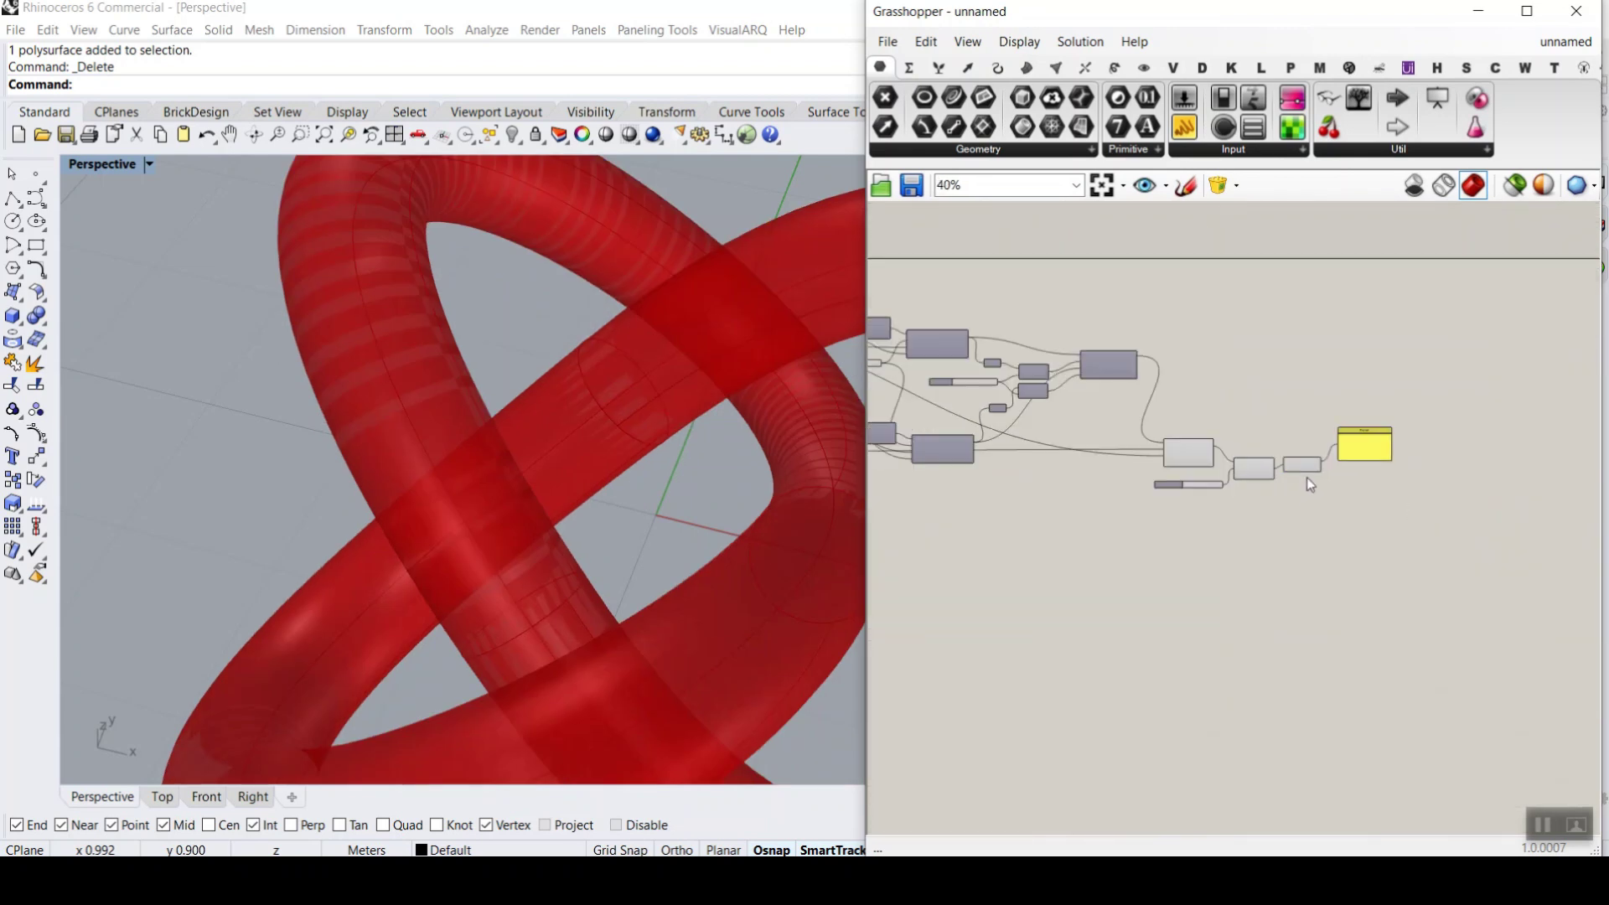
pyautogui.moveTo(1461, 500); pyautogui.dragTo(1334, 383)
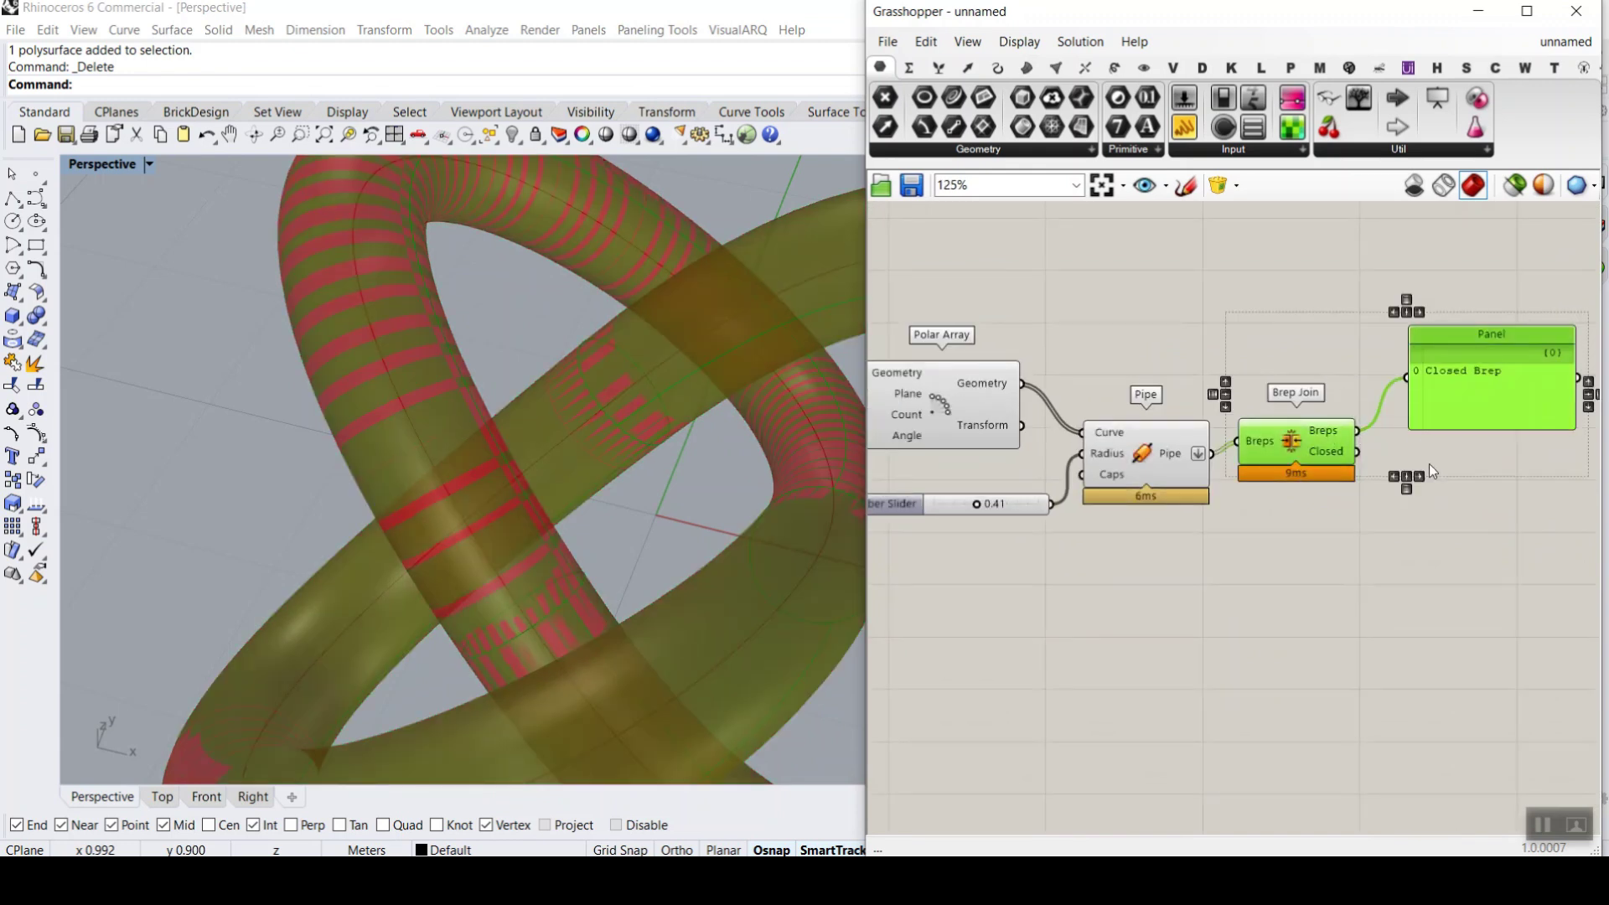
pyautogui.scroll(-5, 1428, 465)
pyautogui.moveTo(1491, 542); pyautogui.dragTo(1240, 271)
pyautogui.rightClick(1240, 271)
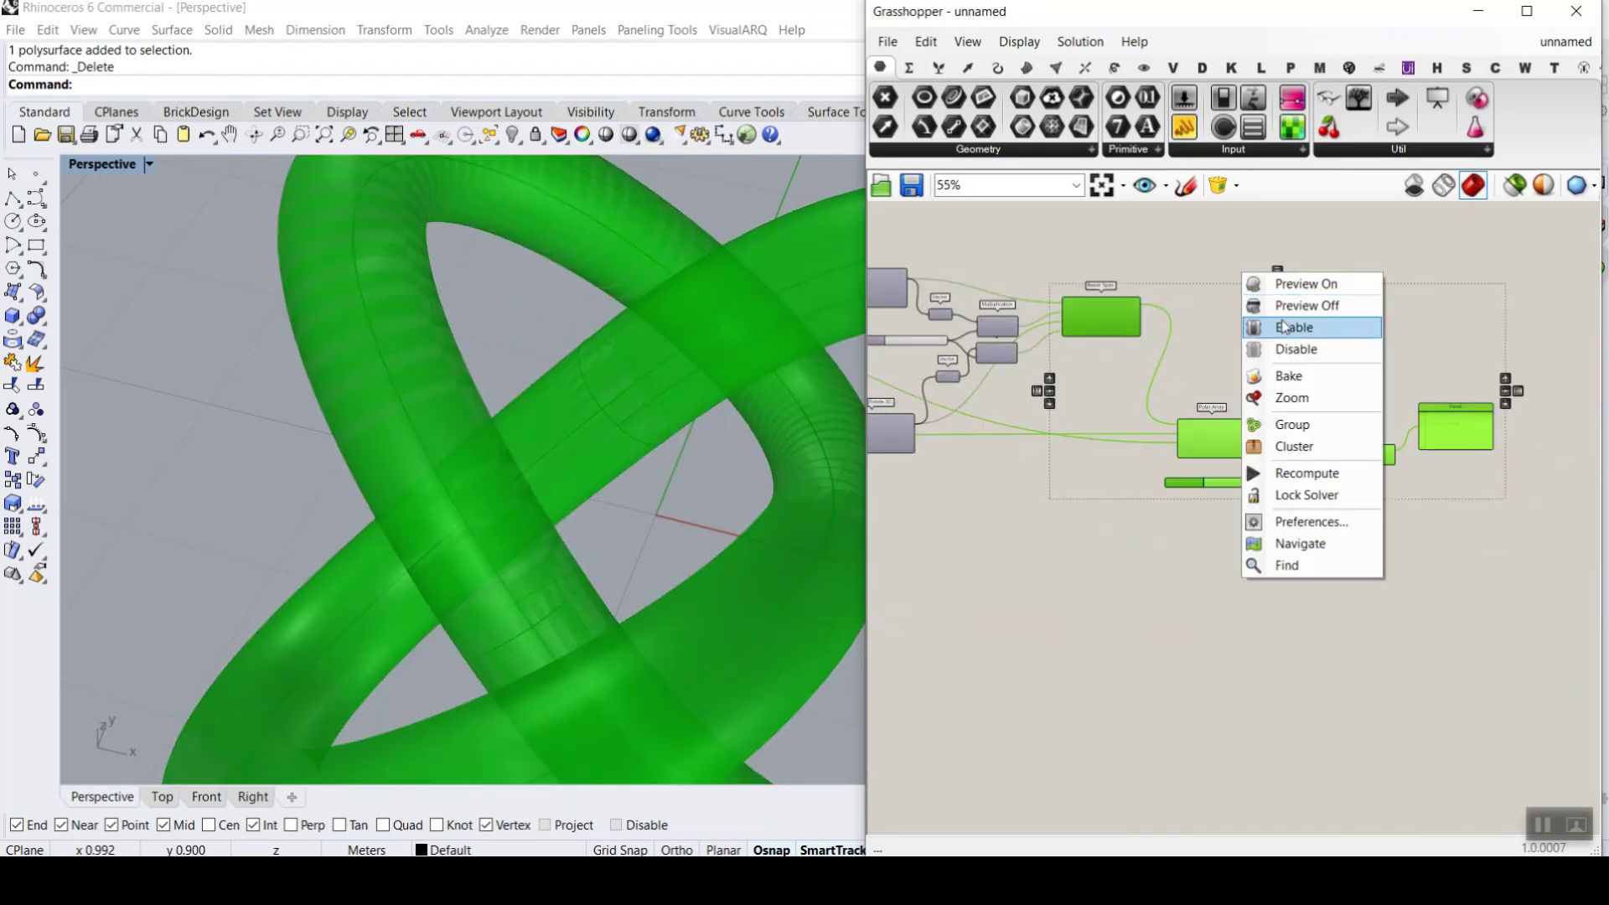
pyautogui.click(1320, 306)
pyautogui.click(1390, 424)
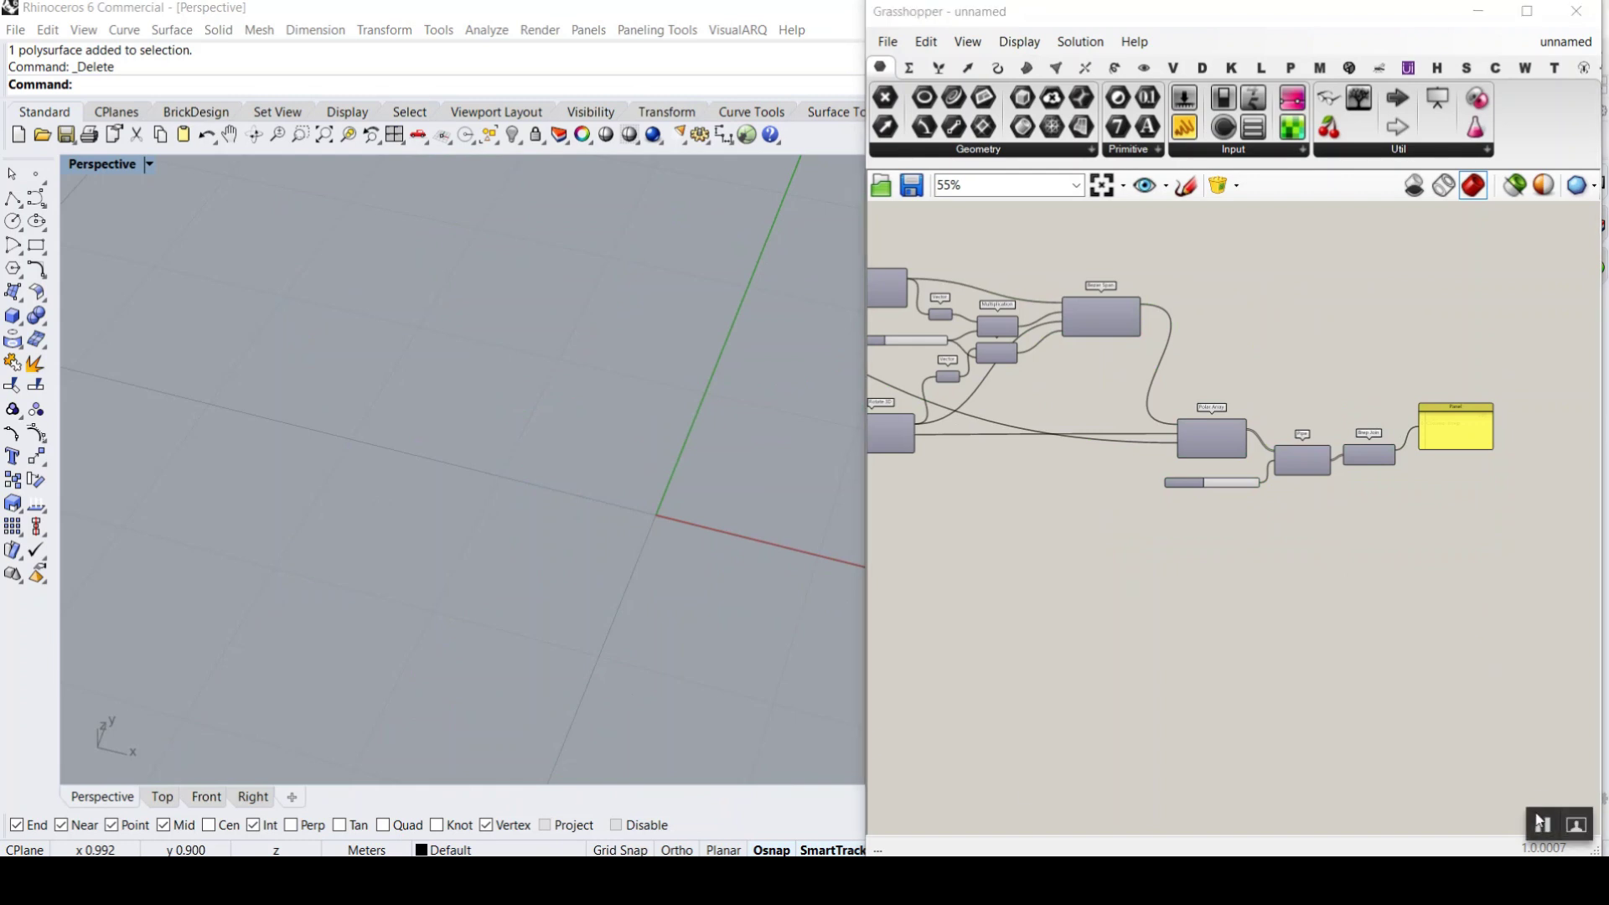
# - Turn the Pipe component's preview back on
pyautogui.scroll(6, 1361, 470)
pyautogui.rightClick(1203, 440)
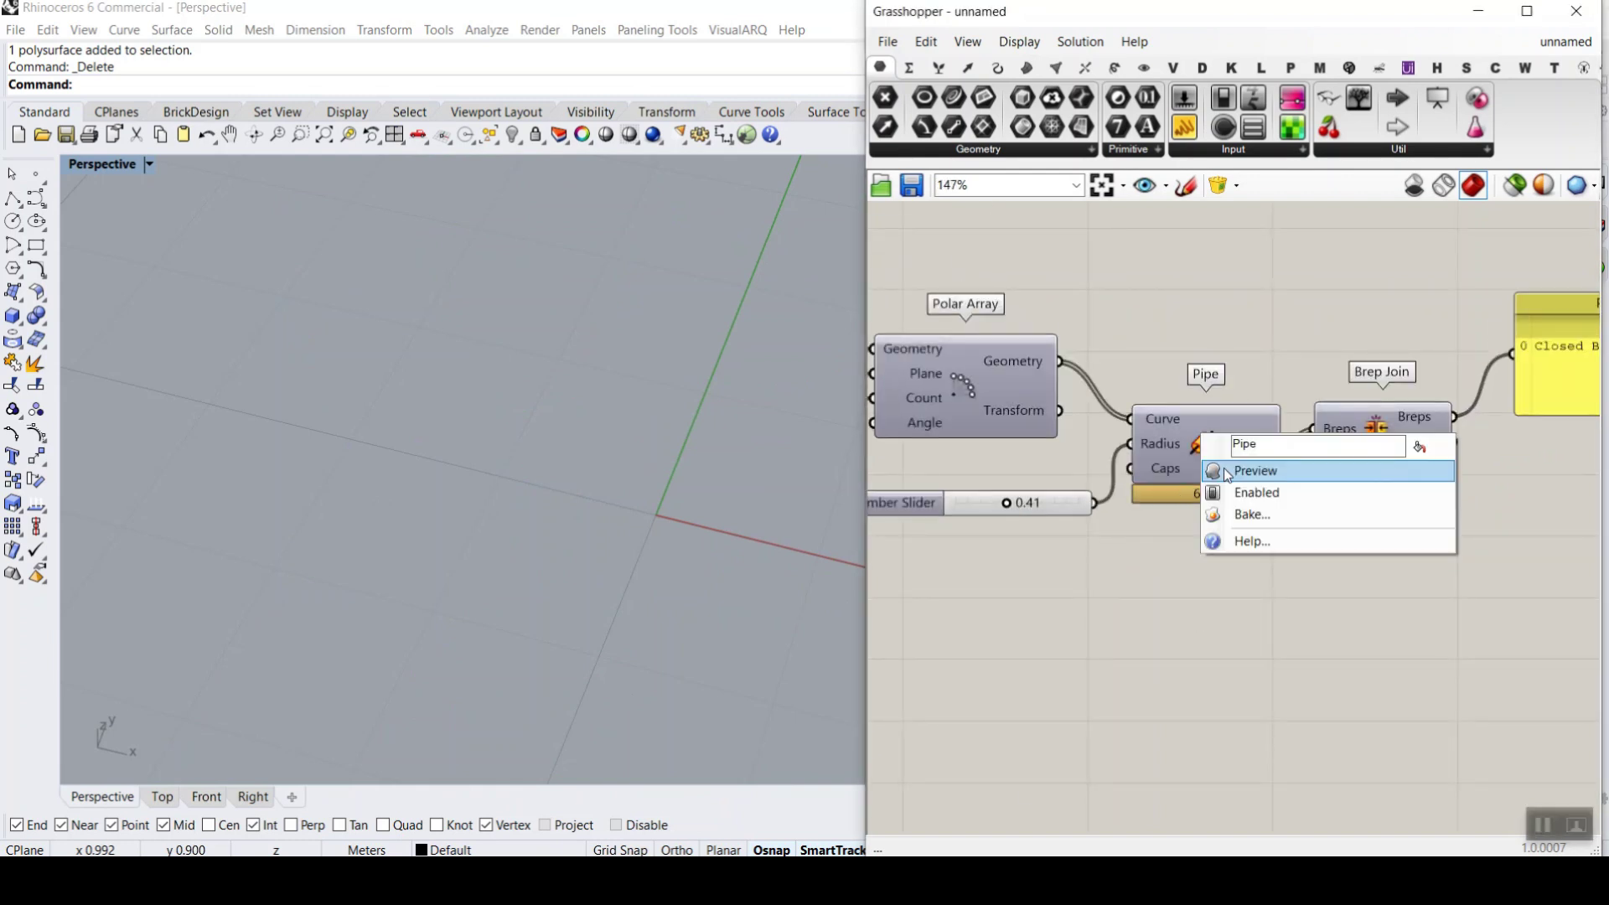
pyautogui.click(1250, 470)
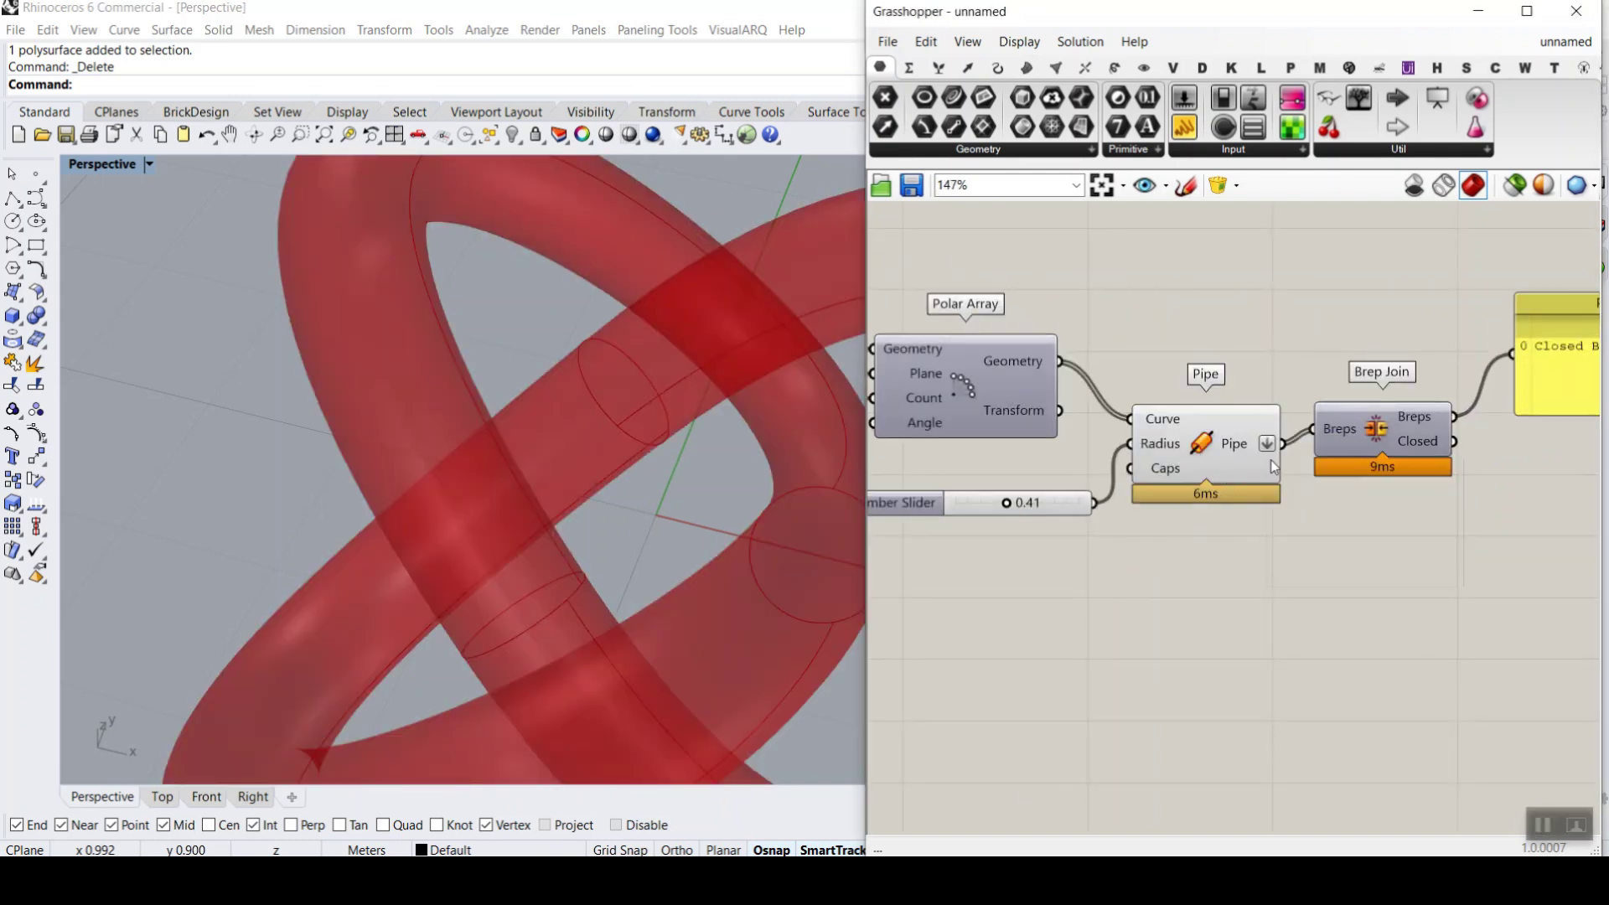
# - Set the 2-Count slider to 4 and check the Brep Join Panel for the resulting knot
pyautogui.scroll(-8, 1270, 459)
pyautogui.scroll(10, 1123, 411)
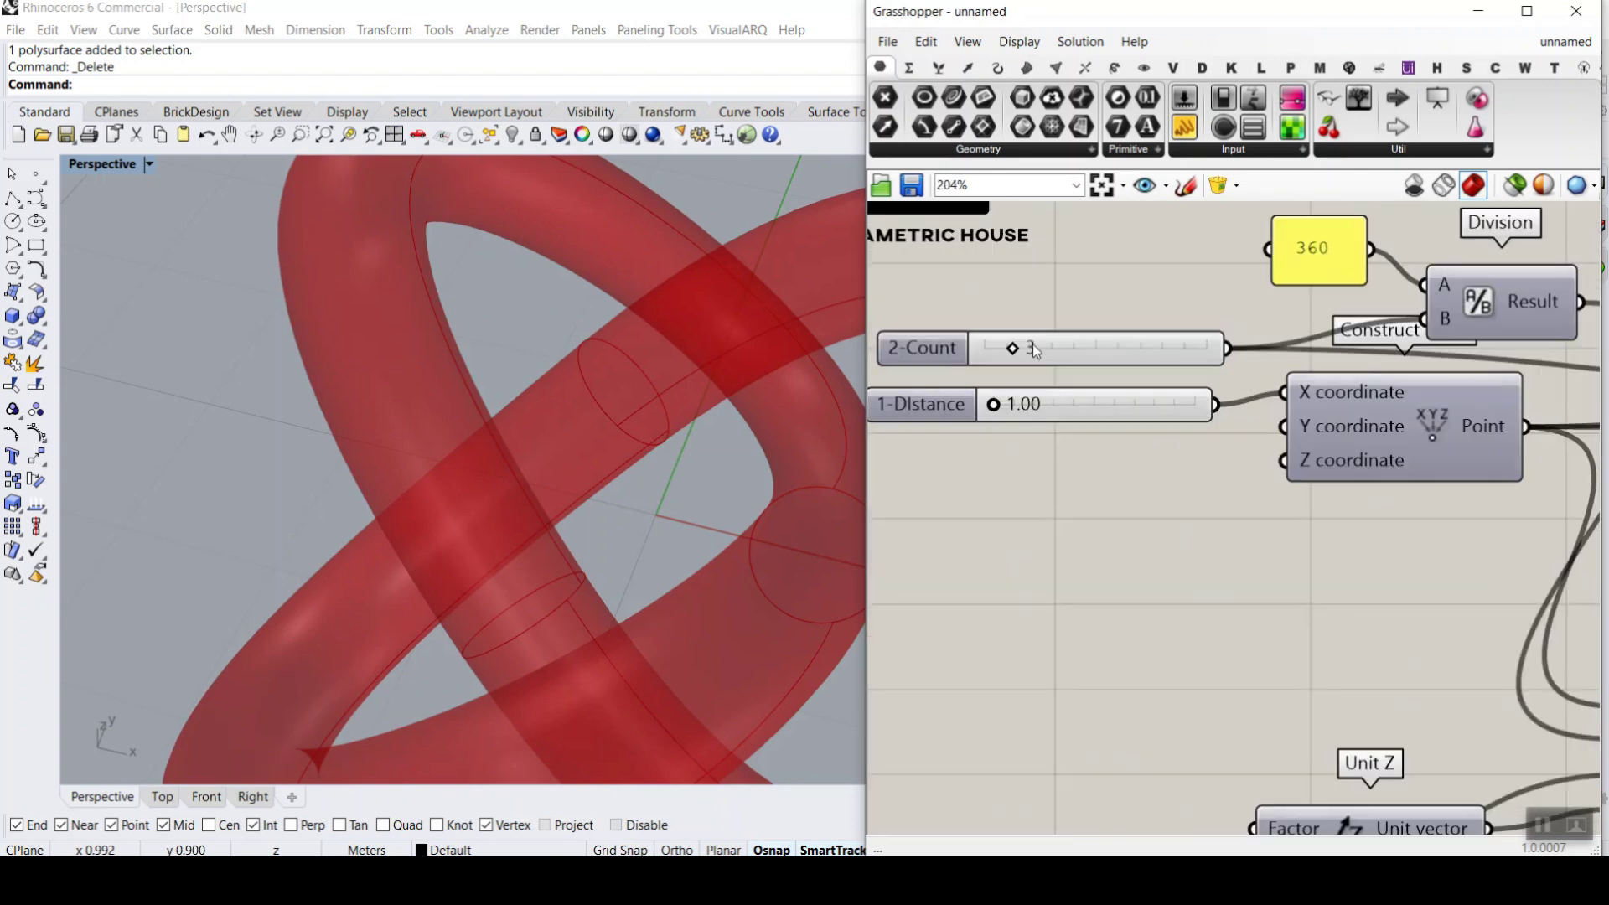
pyautogui.moveTo(1012, 350); pyautogui.dragTo(1034, 354)
pyautogui.scroll(-5, 486, 377)
pyautogui.moveTo(456, 316); pyautogui.dragTo(480, 488, button='right')
pyautogui.scroll(-8, 1292, 486)
pyautogui.scroll(6, 1394, 484)
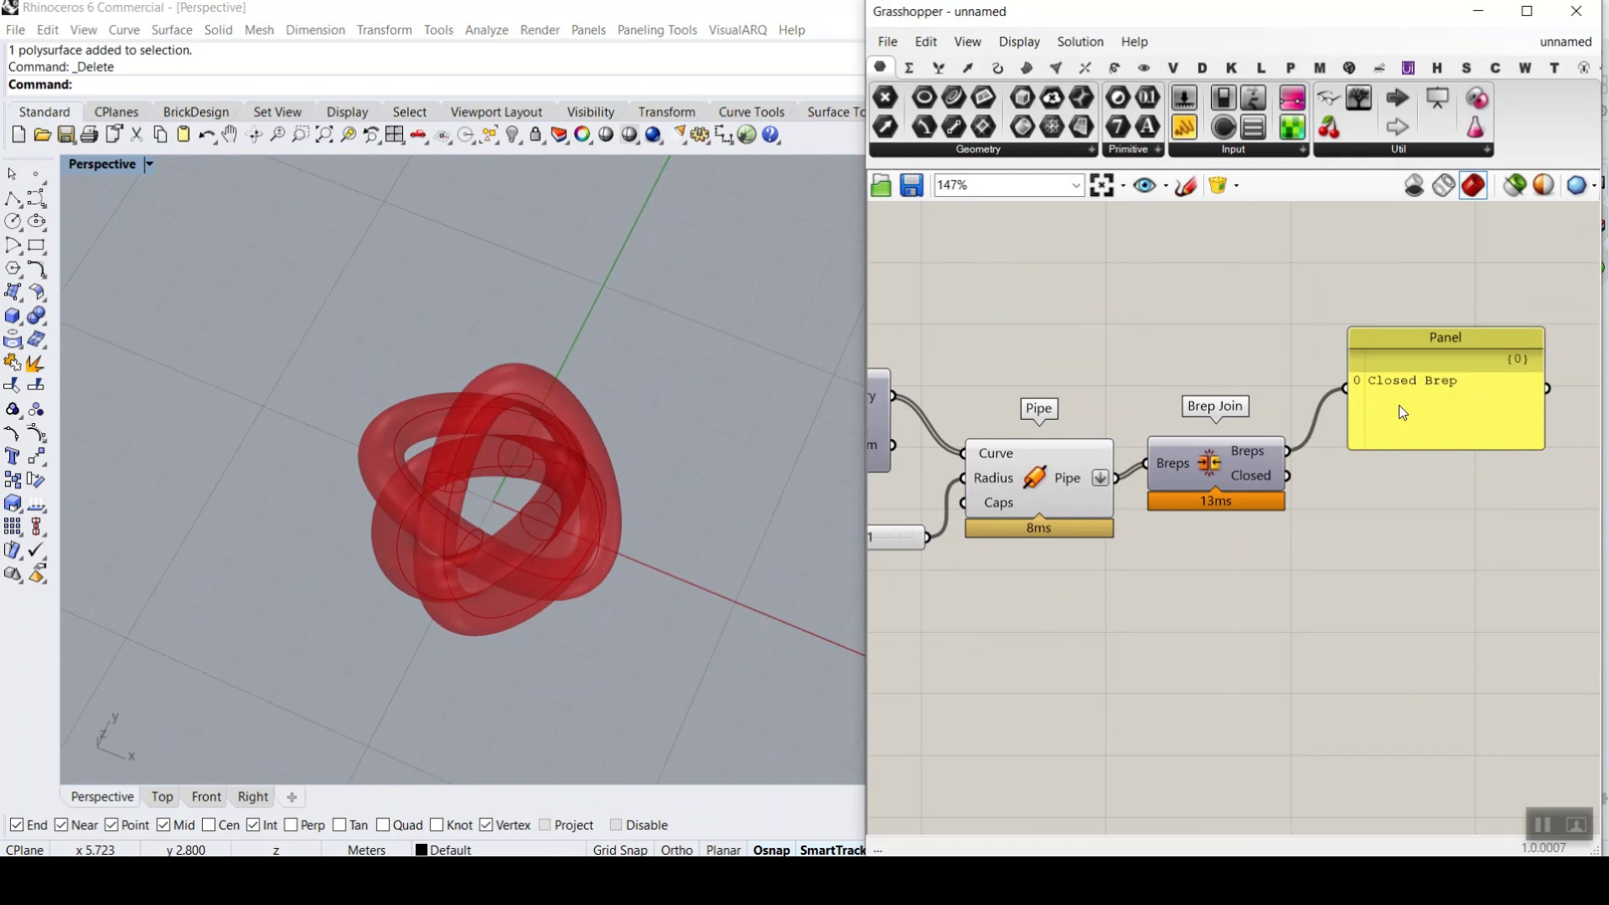
# - Bake the Brep Join's Breps output into the Rhino model
pyautogui.rightClick(1261, 464)
pyautogui.click(1295, 628)
pyautogui.click(1301, 694)
# - Inspect the baked four-part knot from several angles, up close and as a whole
pyautogui.scroll(-5, 538, 448)
pyautogui.scroll(10, 538, 449)
pyautogui.moveTo(538, 448); pyautogui.dragTo(363, 299, button='right')
pyautogui.scroll(-5, 355, 325)
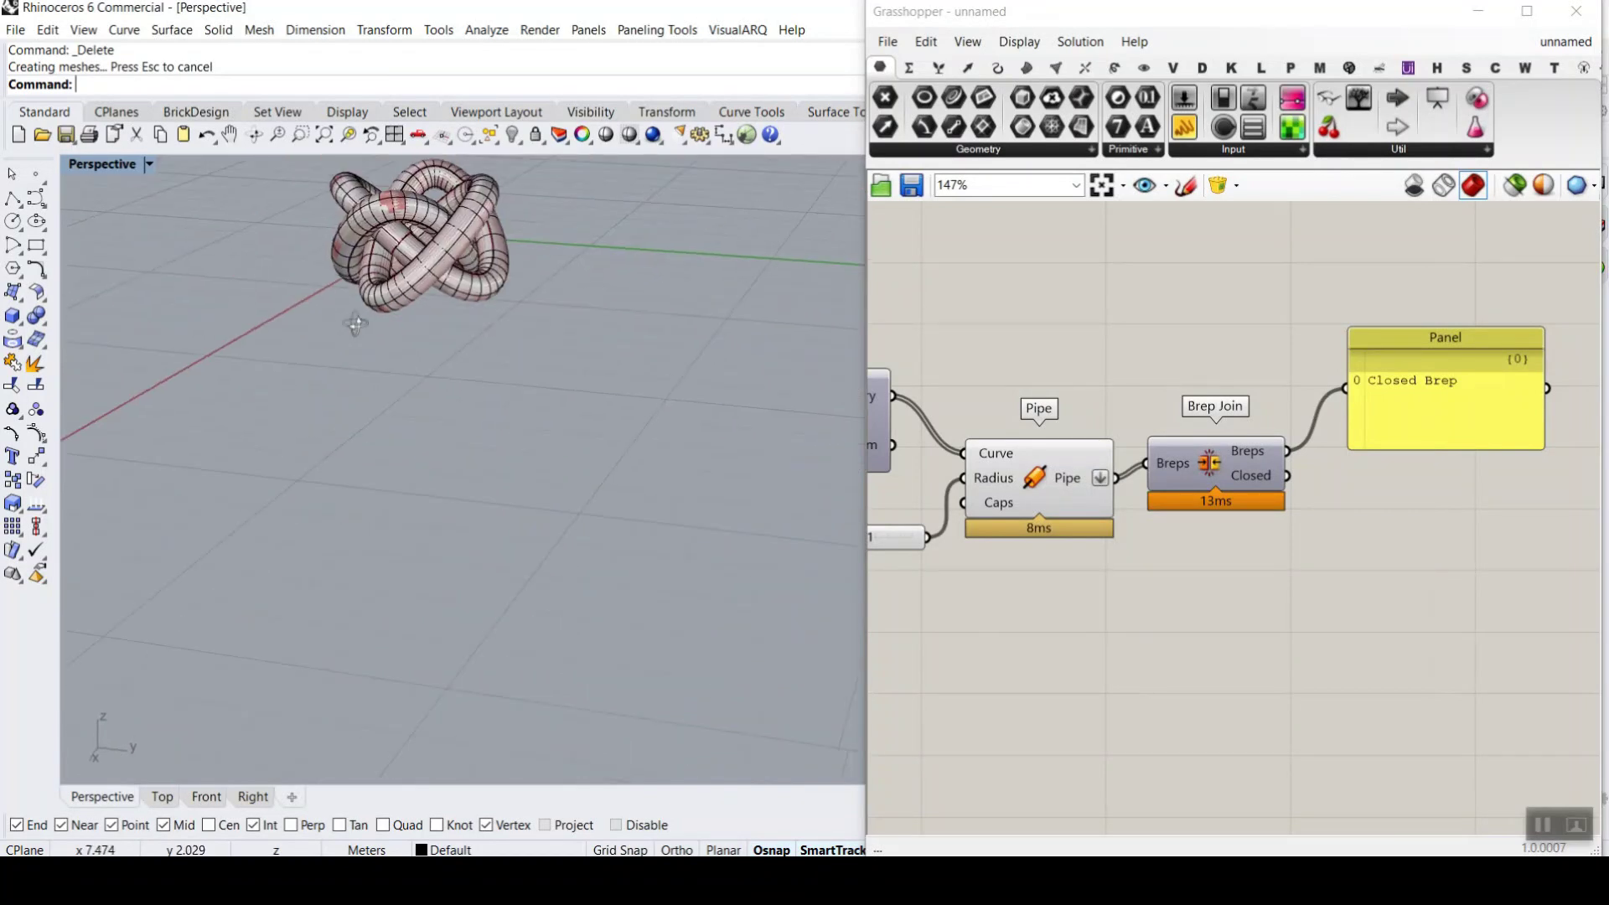
pyautogui.scroll(14, 390, 341)
pyautogui.scroll(4, 269, 352)
pyautogui.moveTo(356, 387); pyautogui.dragTo(244, 335, button='right')
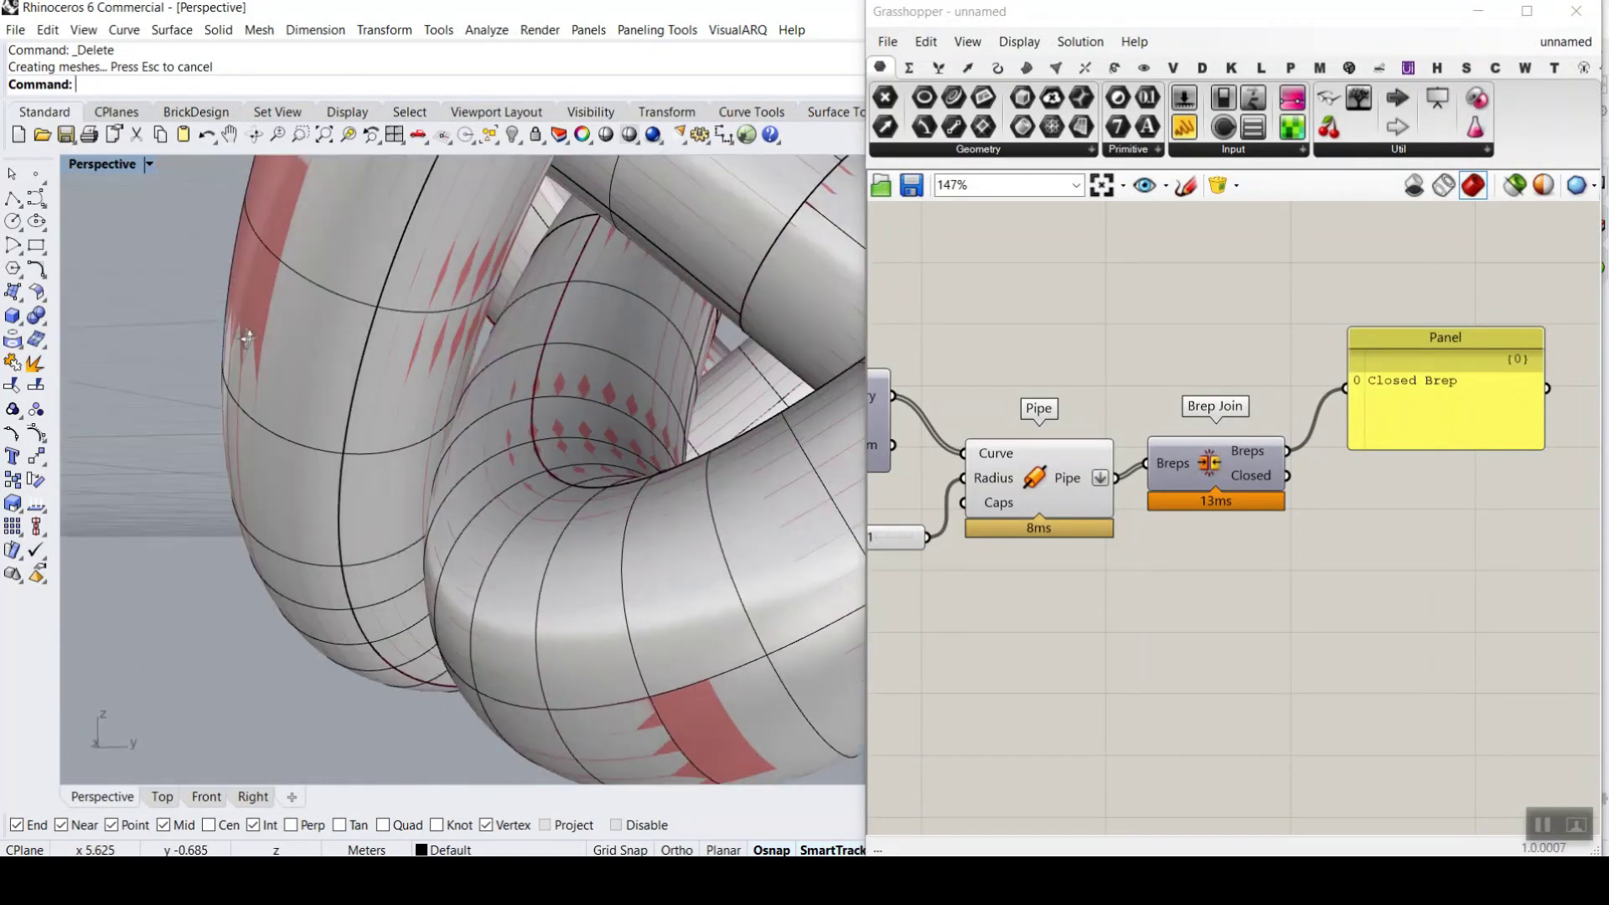
pyautogui.scroll(-7, 492, 426)
pyautogui.scroll(-6, 456, 421)
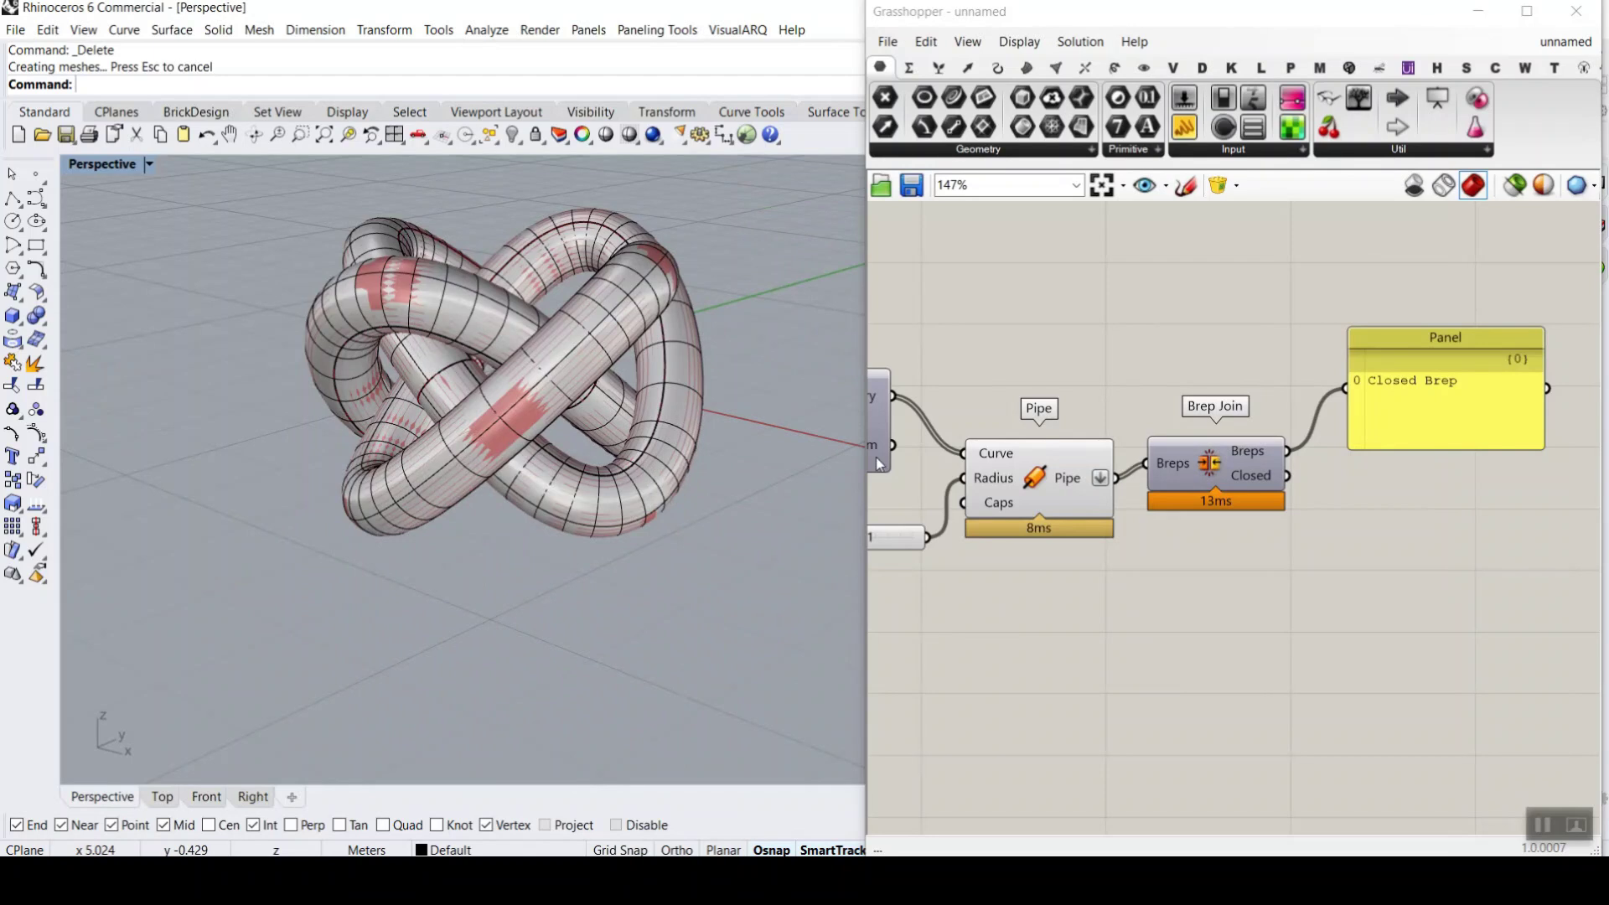
# - Undo the bake of the four-part knot
pyautogui.moveTo(1072, 439); pyautogui.dragTo(1155, 439, button='right')
pyautogui.scroll(4, 932, 540)
pyautogui.moveTo(604, 368); pyautogui.dragTo(802, 348, button='right')
pyautogui.hotkey('ctrl', 'z')
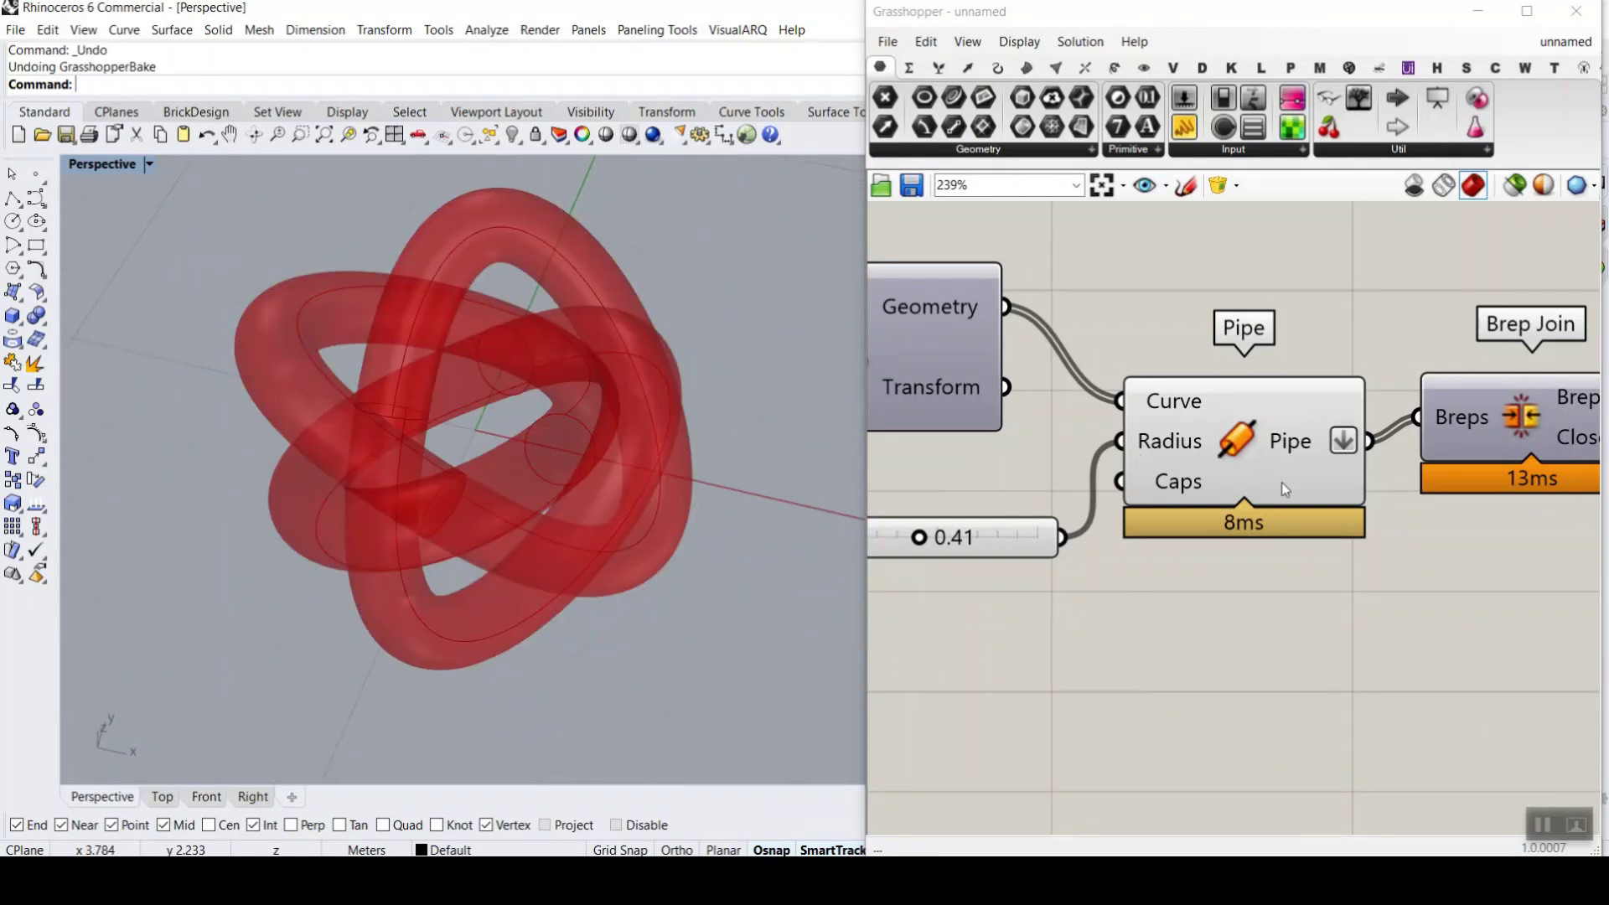
# - Add a Custom Preview component below Brep Join and connect the Pipe output to its Geometry input
pyautogui.moveTo(1302, 455)
pyautogui.scroll(-3, 1279, 497)
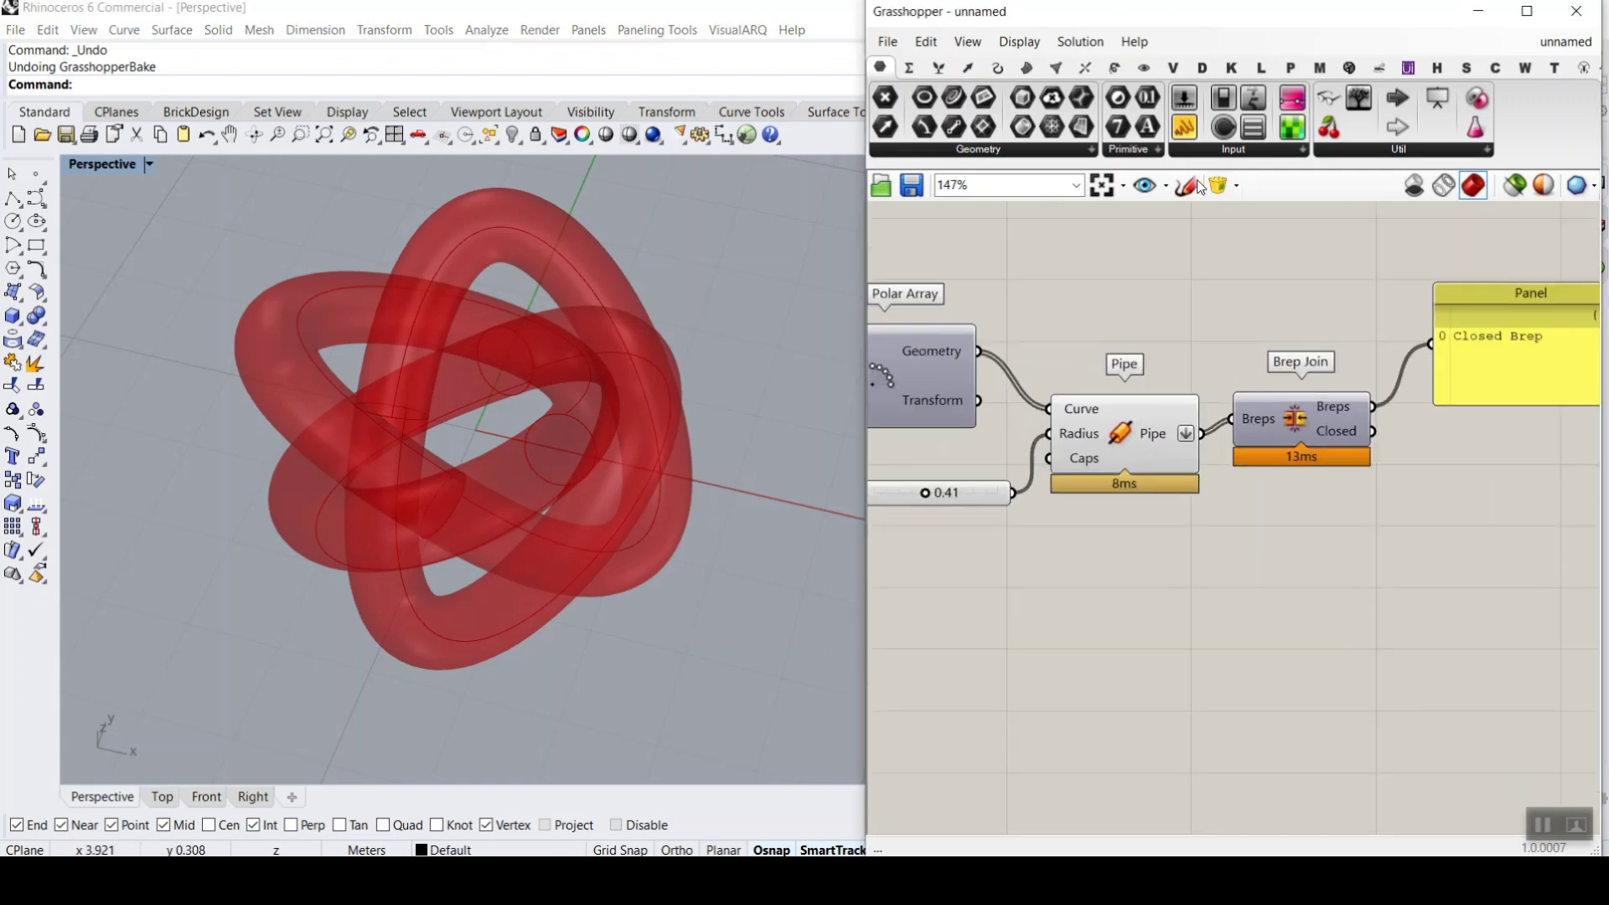
pyautogui.click(1157, 70)
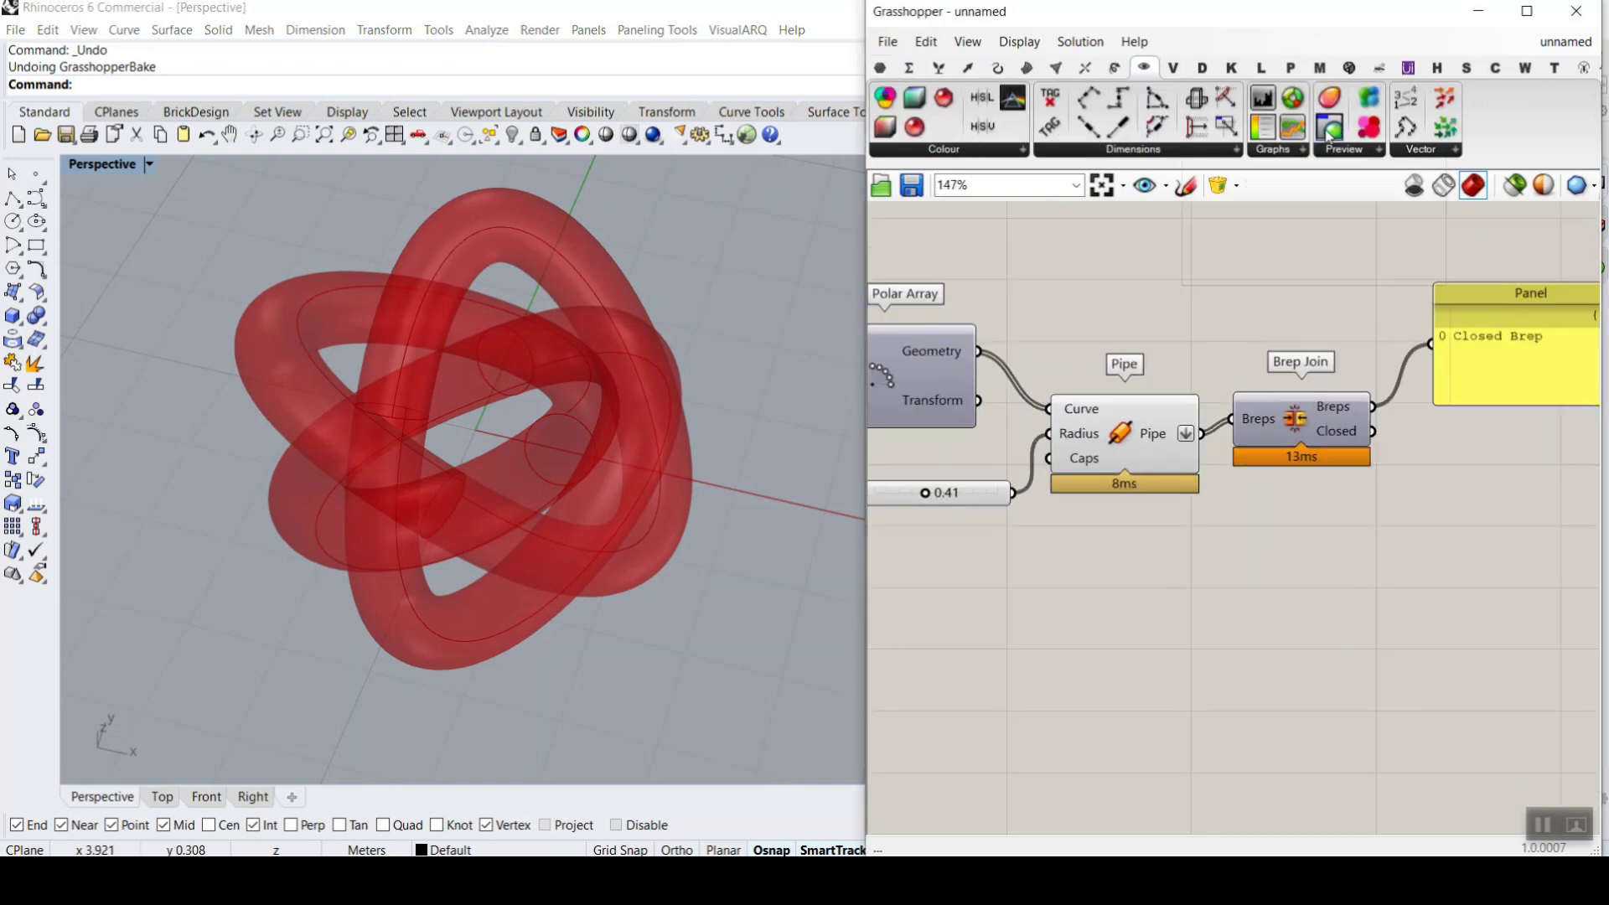
pyautogui.moveTo(1374, 526); pyautogui.dragTo(1258, 402, button='right')
pyautogui.moveTo(1259, 413); pyautogui.dragTo(1348, 578)
pyautogui.scroll(3, 1174, 394)
pyautogui.moveTo(1026, 251); pyautogui.dragTo(1357, 637)
pyautogui.scroll(-4, 1171, 590)
pyautogui.scroll(2, 1229, 530)
# - Turn off the Pipe component's own preview so only the Custom Preview displays the knot
pyautogui.moveTo(990, 464); pyautogui.dragTo(1175, 512, button='right')
pyautogui.click(1096, 487)
pyautogui.rightClick(997, 338)
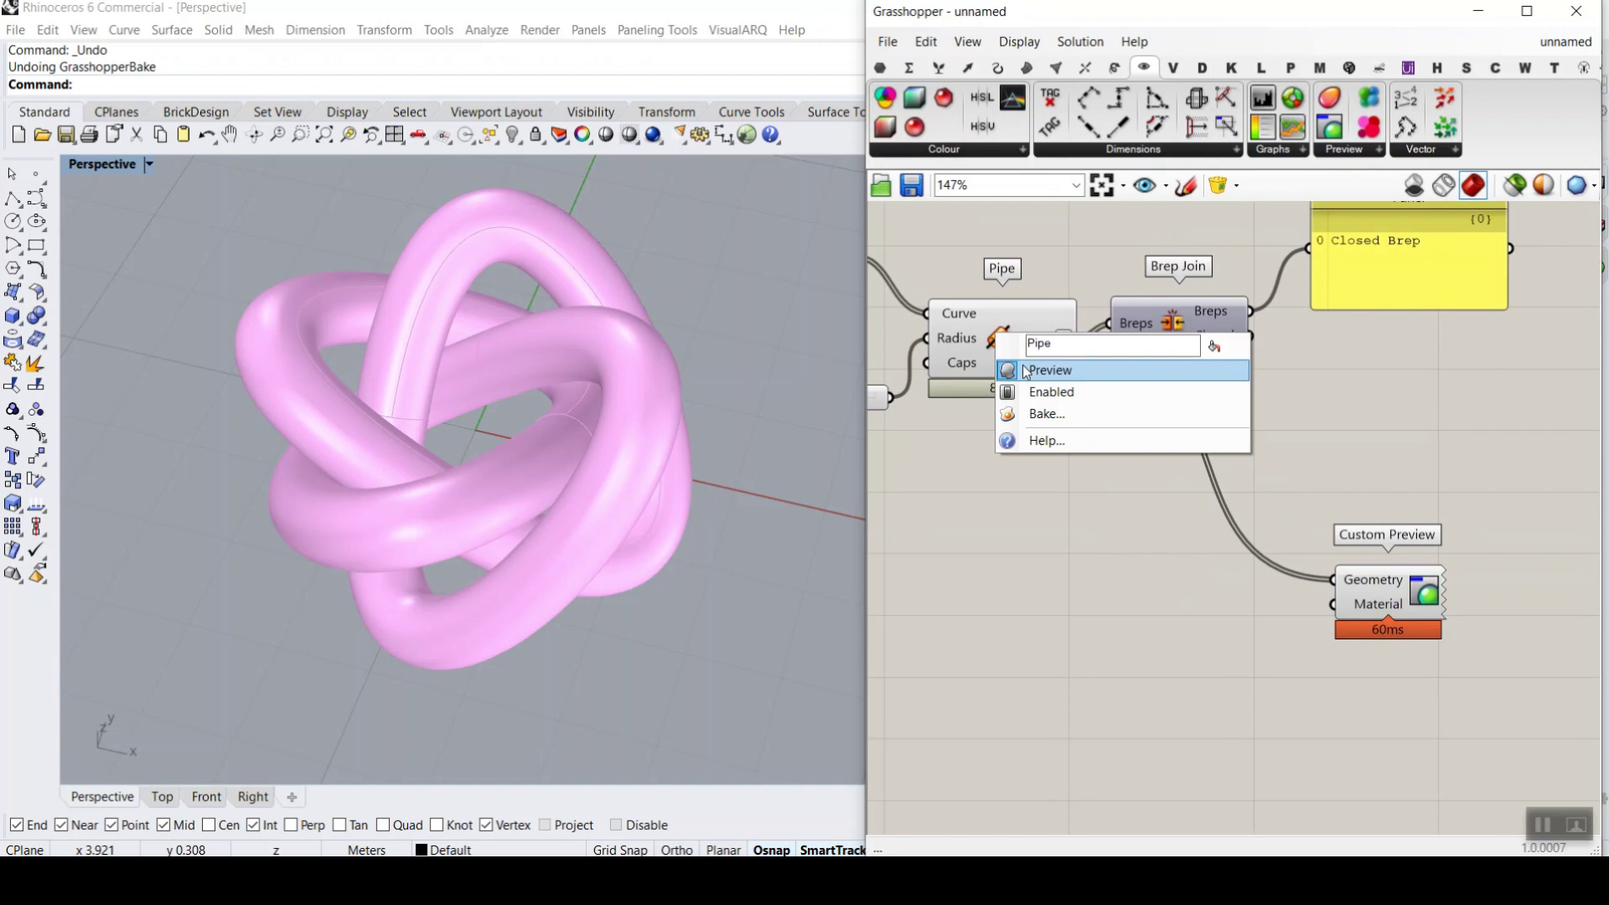
# - Add a Gradient component below Brep Join and move Custom Preview up and further along to make room
pyautogui.click(880, 67)
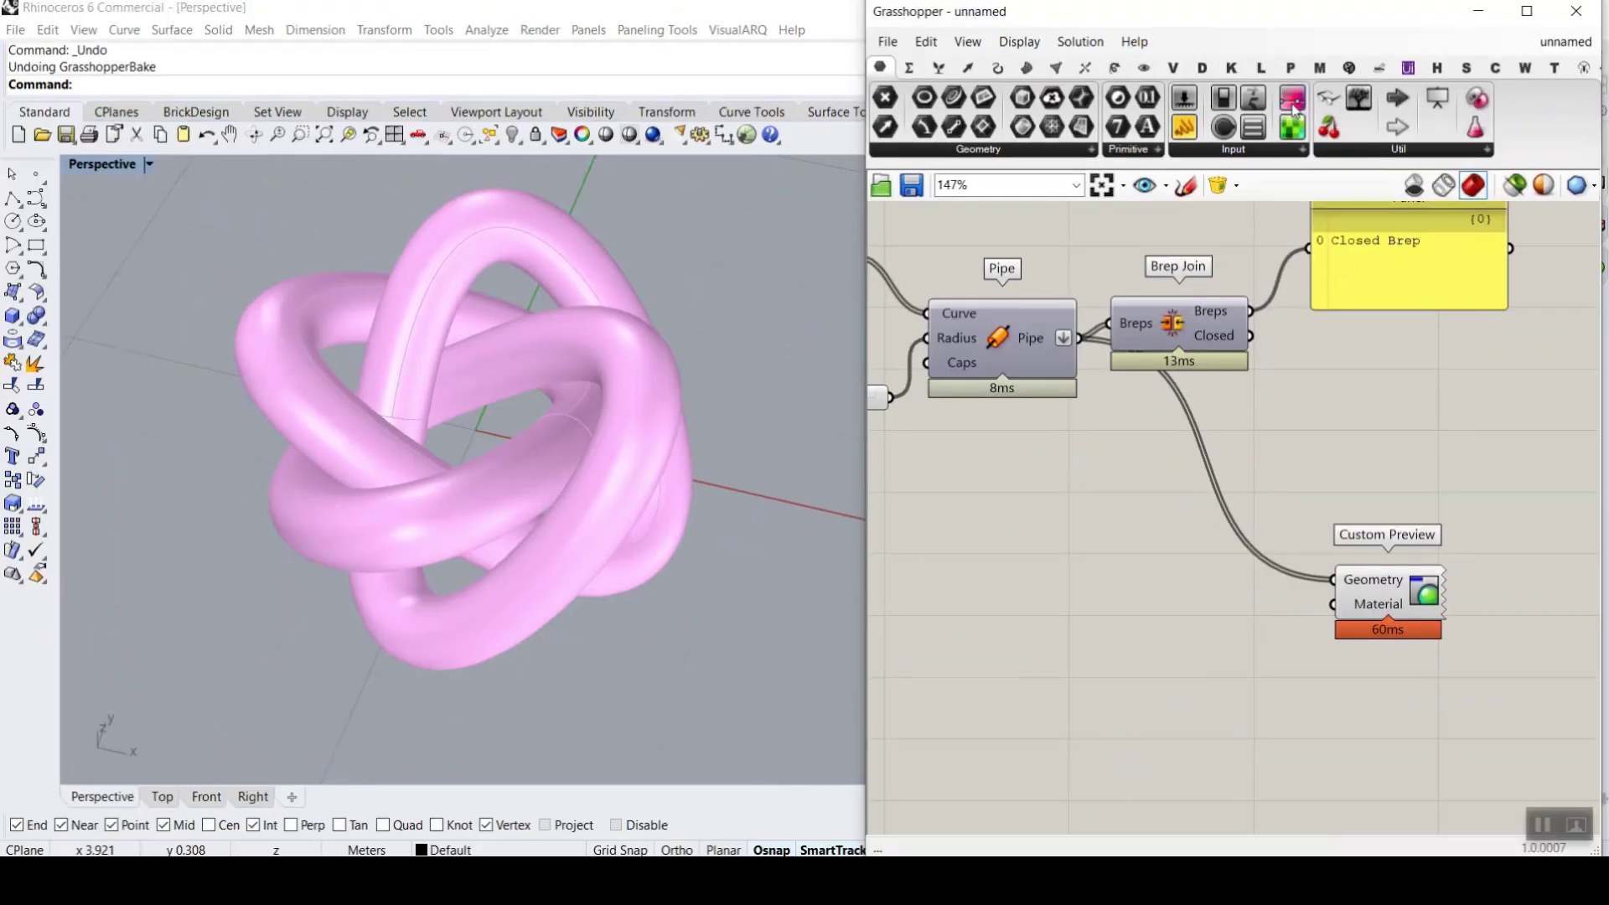
pyautogui.click(1141, 523)
pyautogui.moveTo(1397, 610); pyautogui.dragTo(1531, 507)
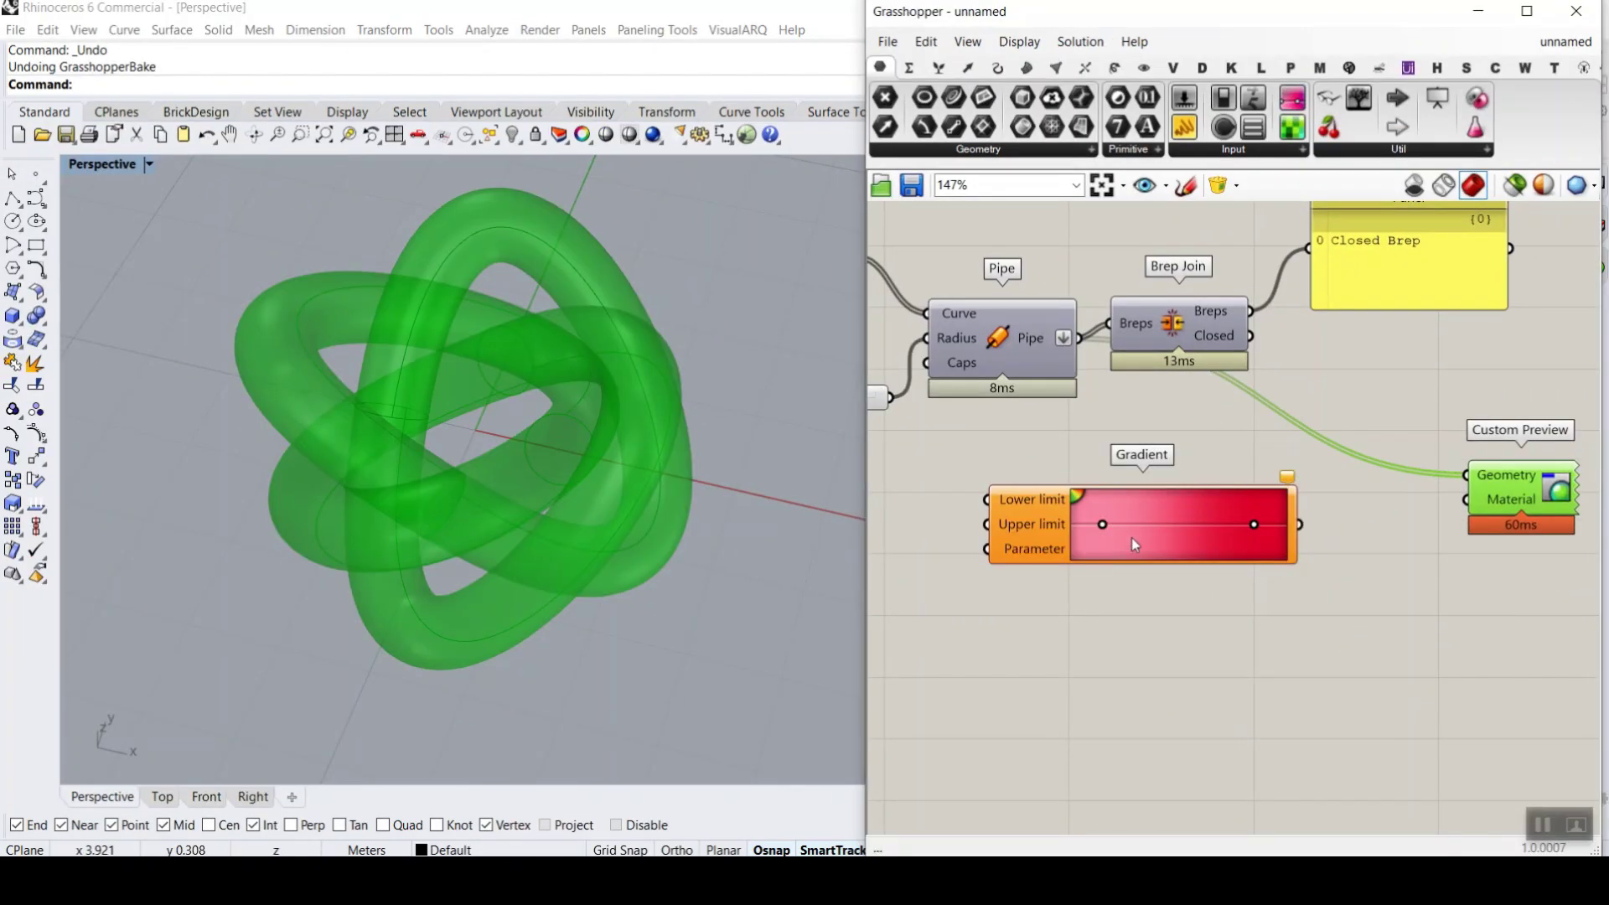
# - Apply the green-yellow-red colour preset to the Gradient component
pyautogui.moveTo(1131, 536); pyautogui.dragTo(1245, 551)
pyautogui.scroll(3, 1306, 524)
pyautogui.moveTo(1309, 529); pyautogui.dragTo(1059, 454, button='right')
pyautogui.rightClick(1059, 454)
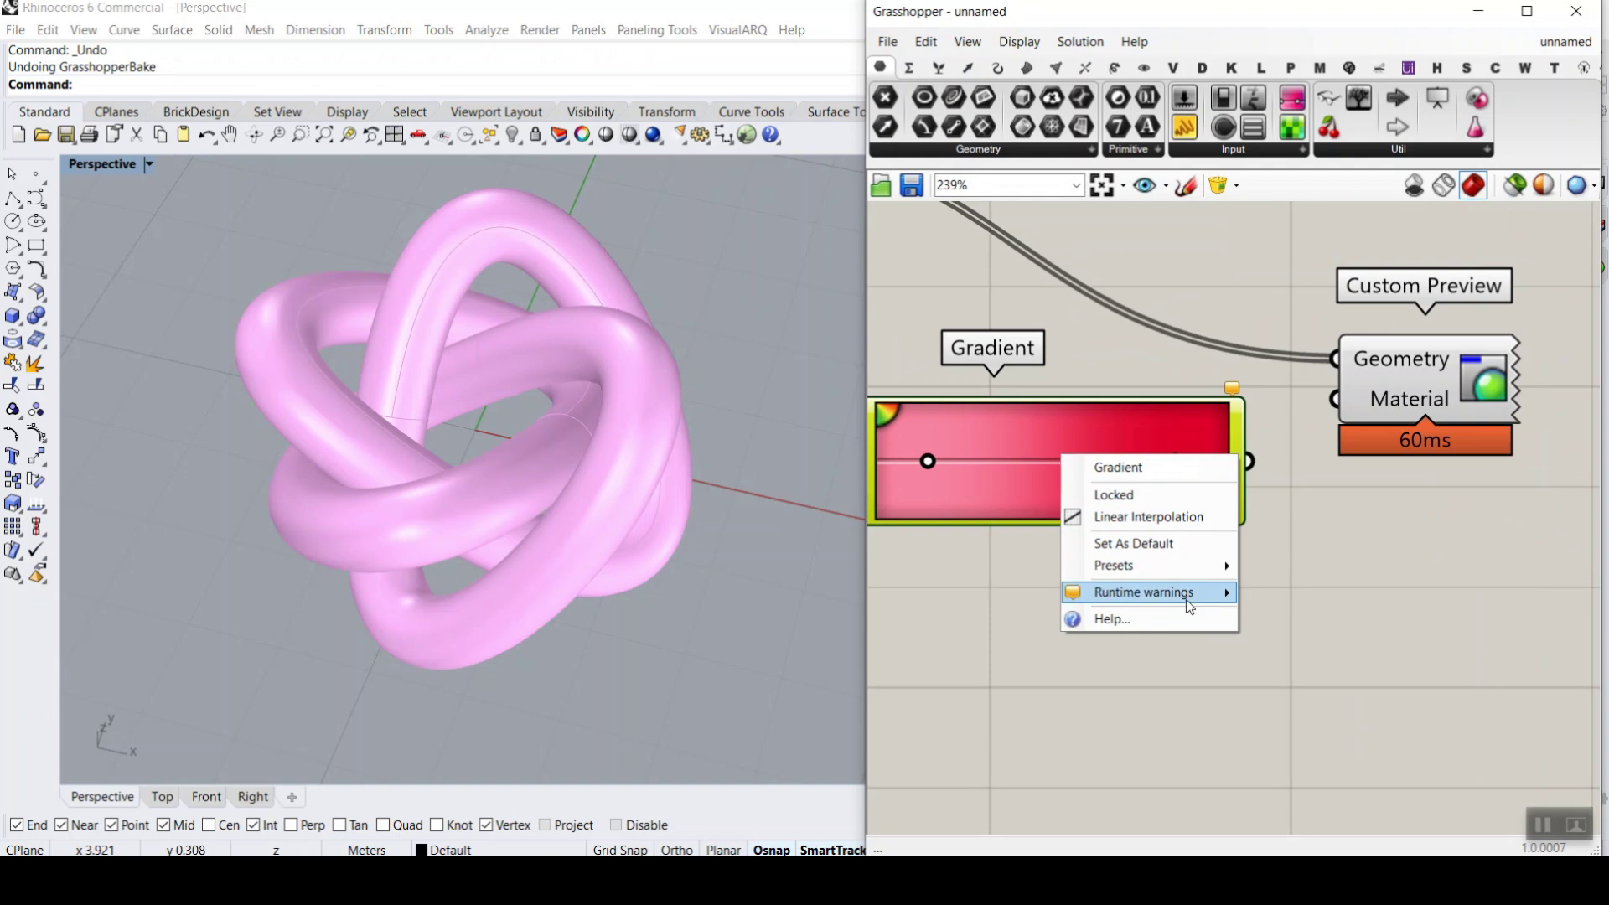
pyautogui.moveTo(1136, 564)
pyautogui.click(1335, 660)
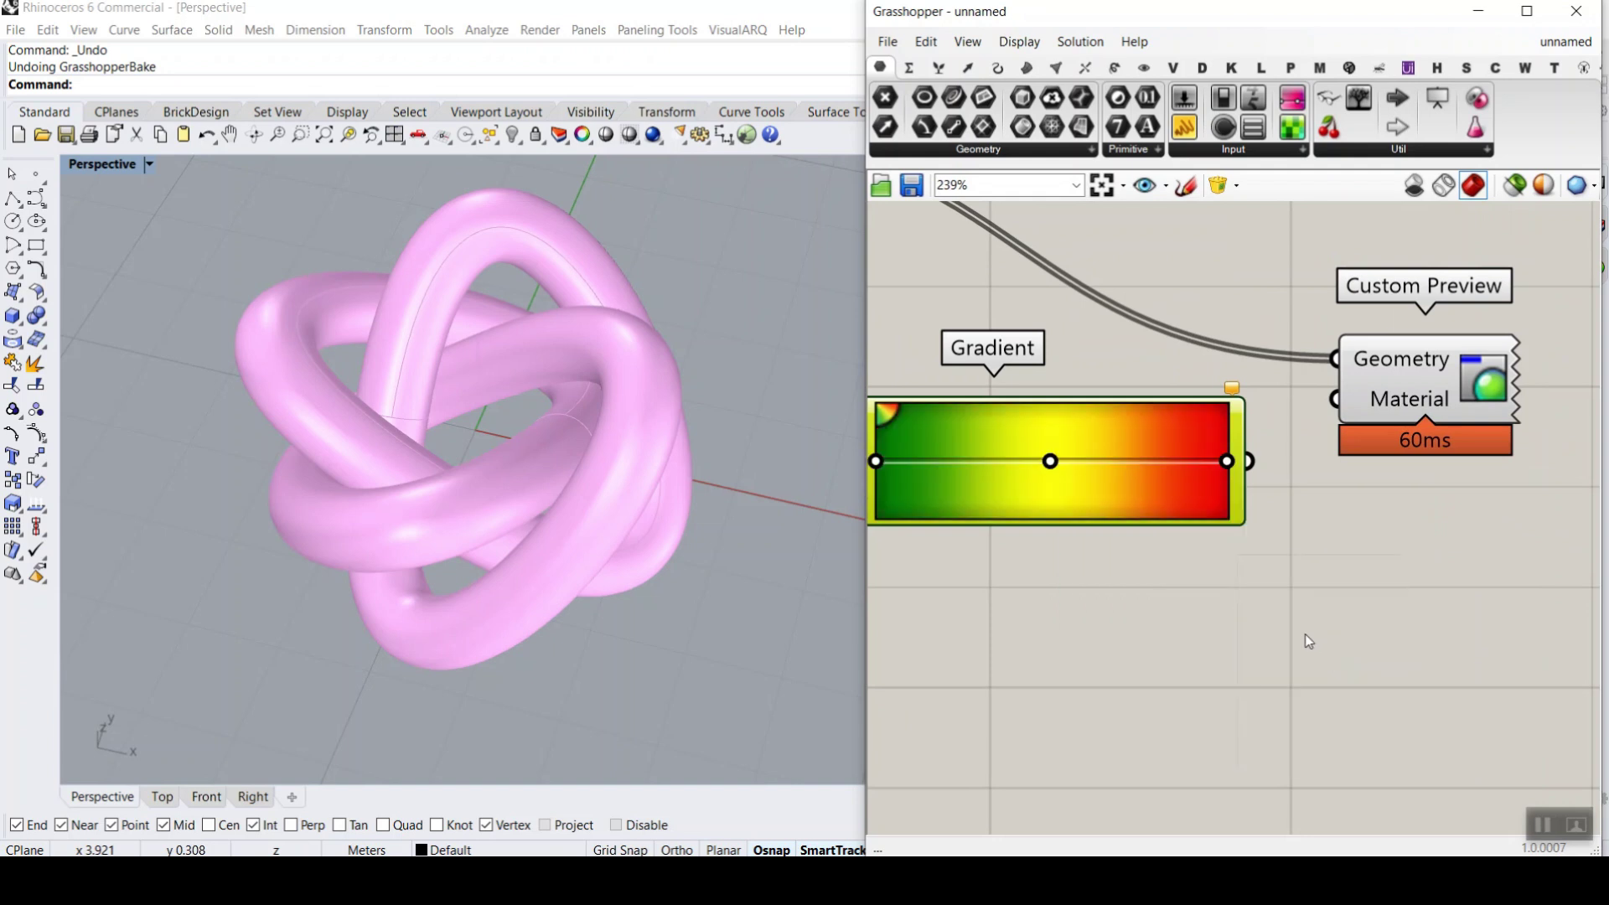
# - Add a Range component ahead of the Gradient, below the Pipe component
pyautogui.scroll(-3, 1308, 641)
pyautogui.scroll(2, 1073, 522)
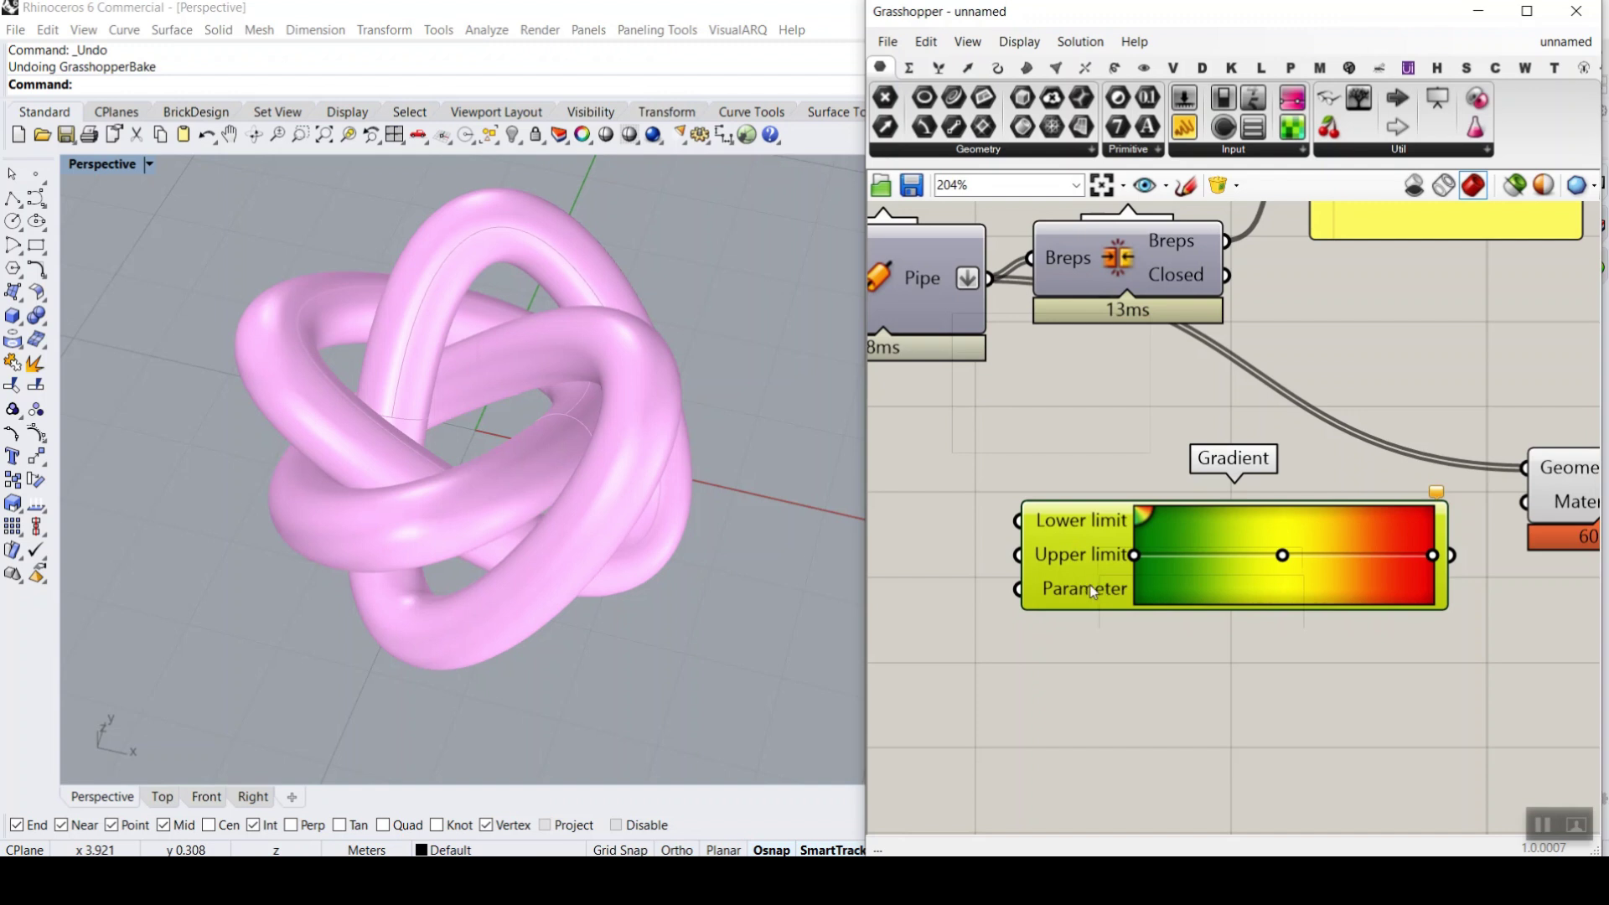
pyautogui.moveTo(1063, 585); pyautogui.dragTo(1173, 605, button='right')
pyautogui.moveTo(1182, 602); pyautogui.dragTo(1307, 673)
pyautogui.doubleClick(1029, 533)
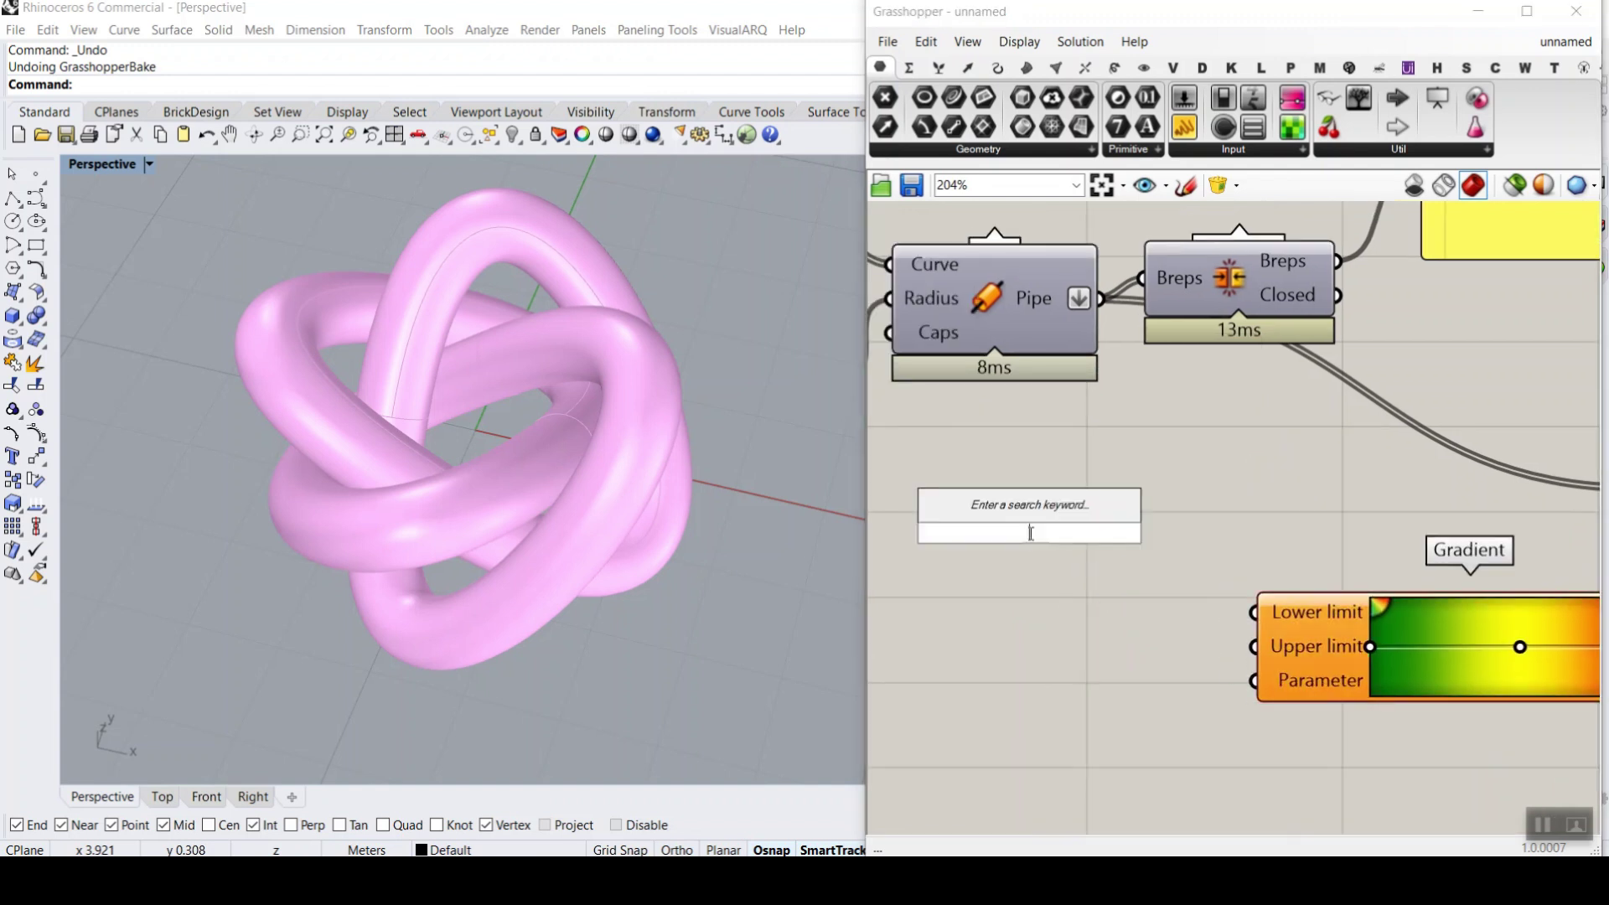
pyautogui.write('rang')
pyautogui.click(991, 515)
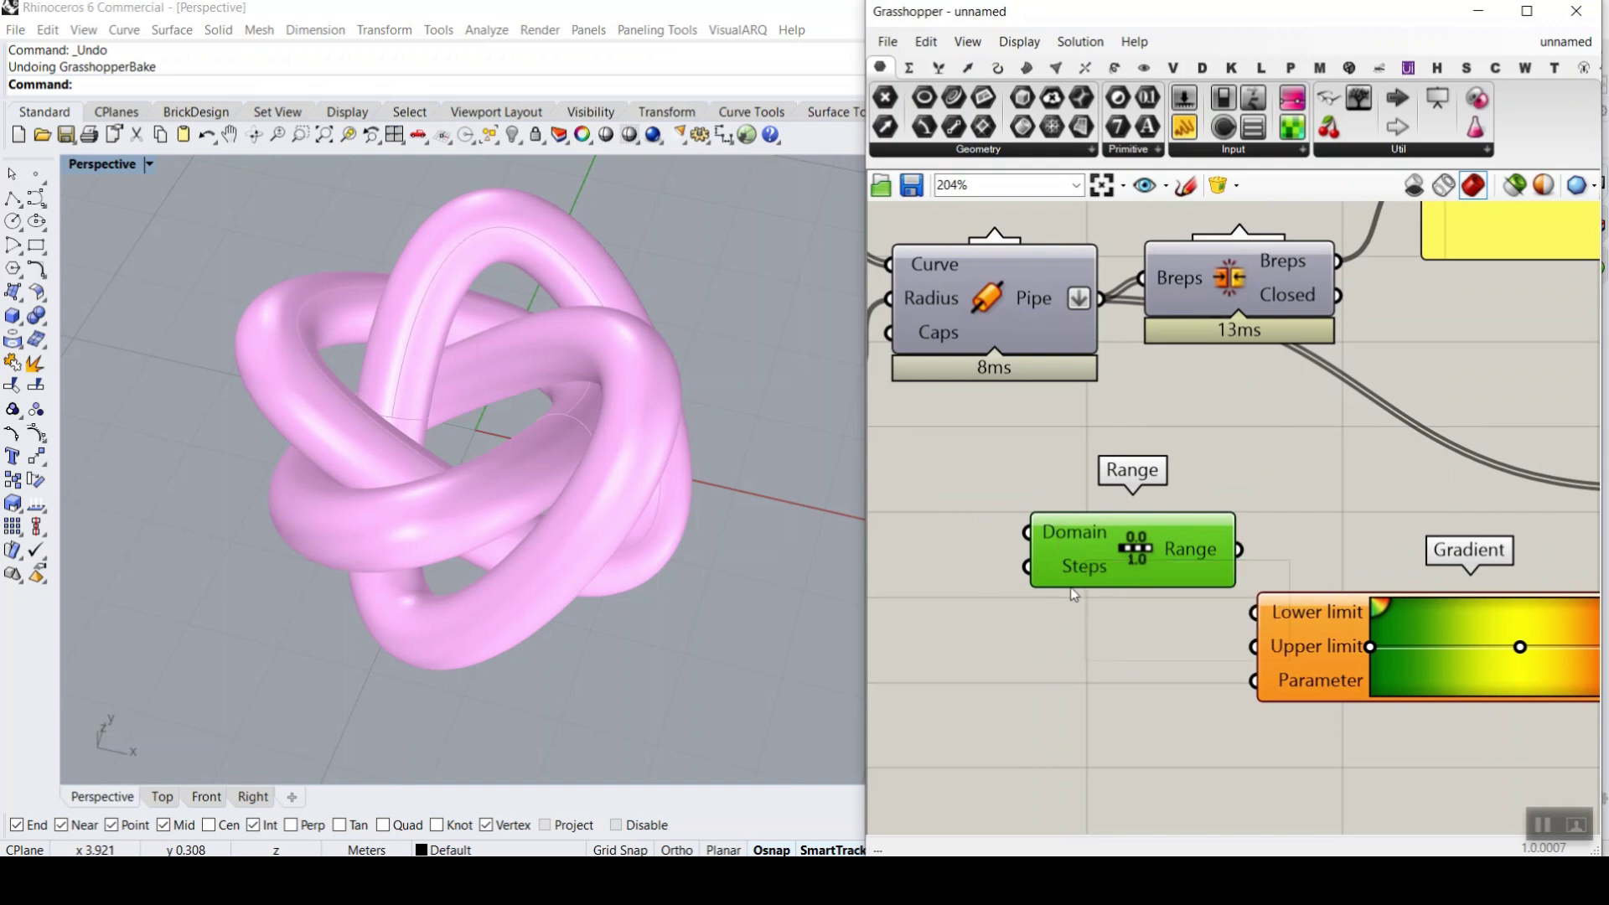
# - Move the Range component below the 1-Distance slider and connect the 2-Count slider to its Steps input
pyautogui.scroll(-8, 1255, 531)
pyautogui.scroll(8, 1032, 495)
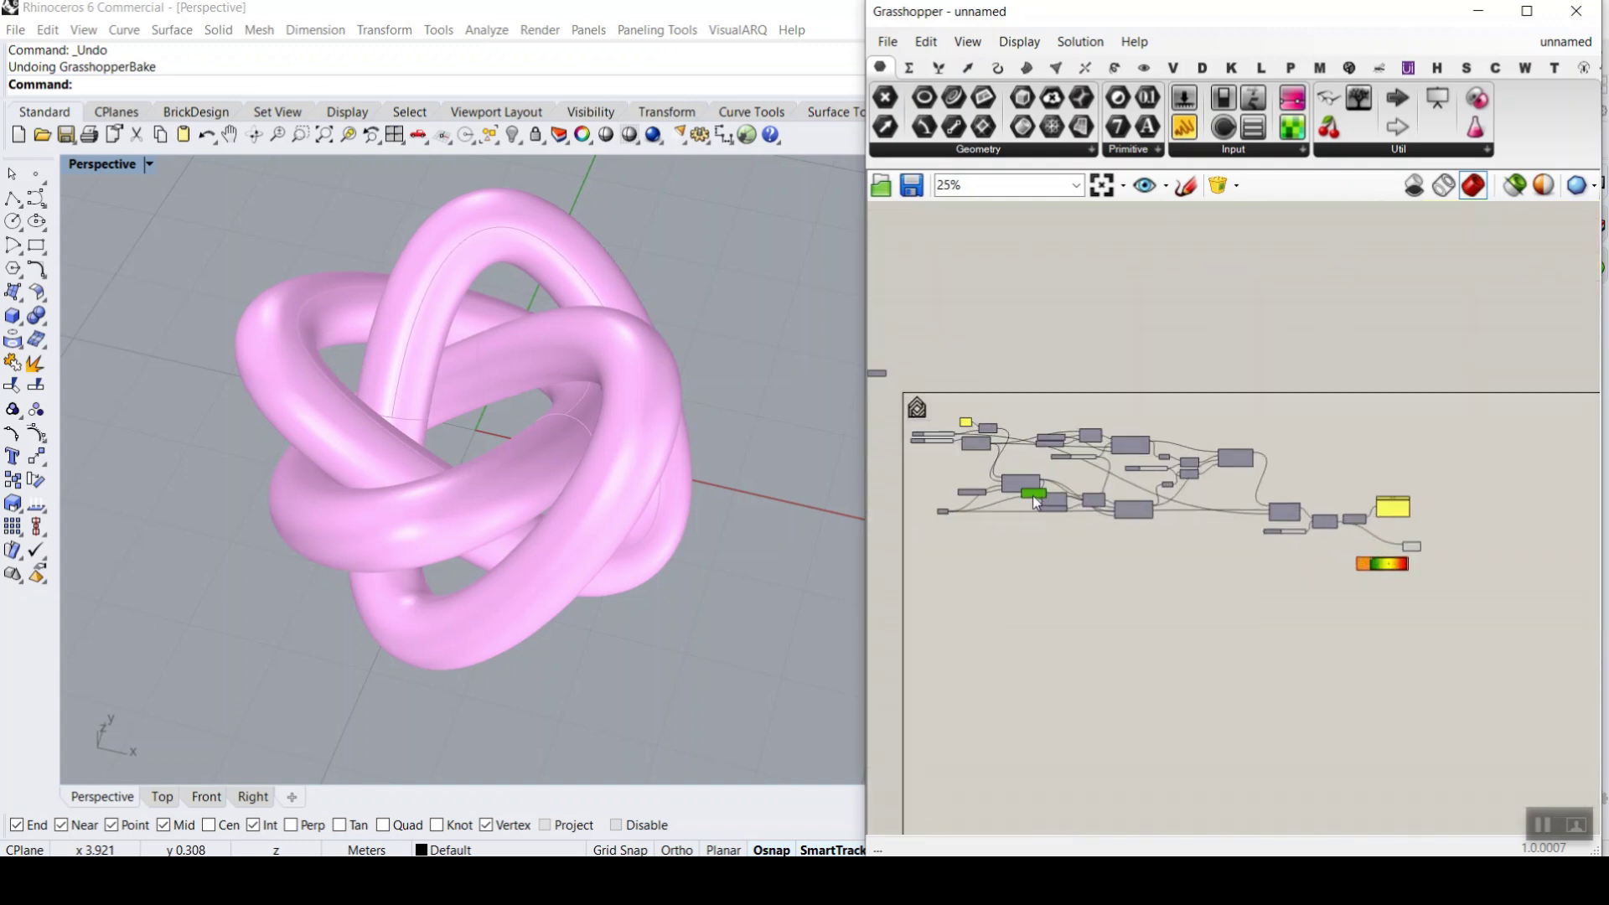
pyautogui.scroll(2, 1120, 419)
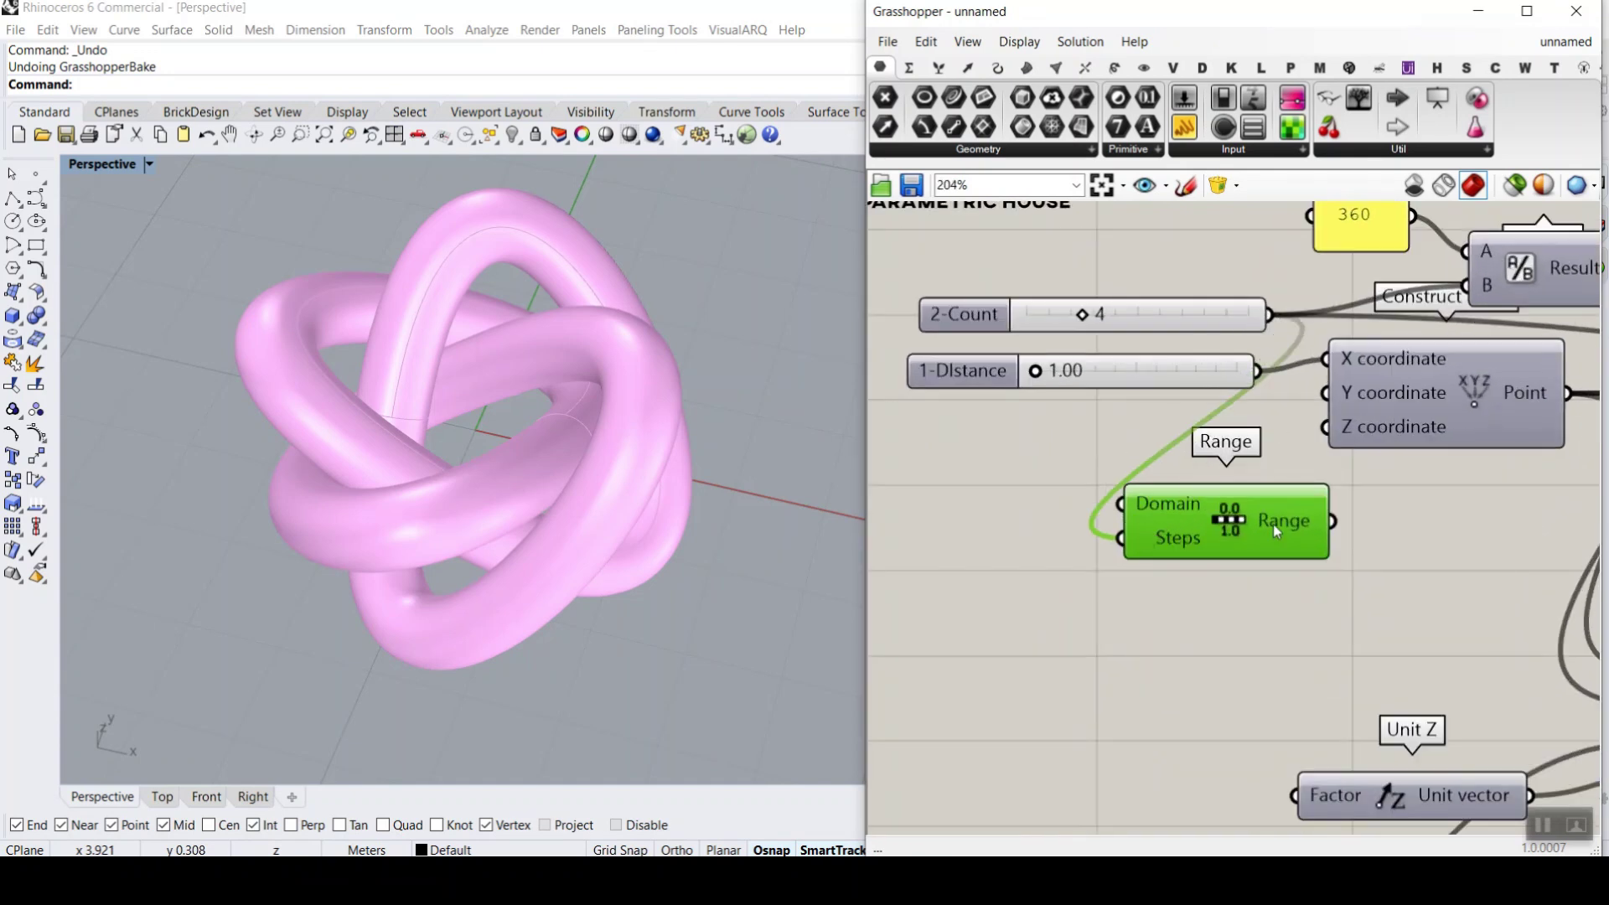
# - Give the Range component's Steps input the expression x-1
pyautogui.moveTo(1273, 525)
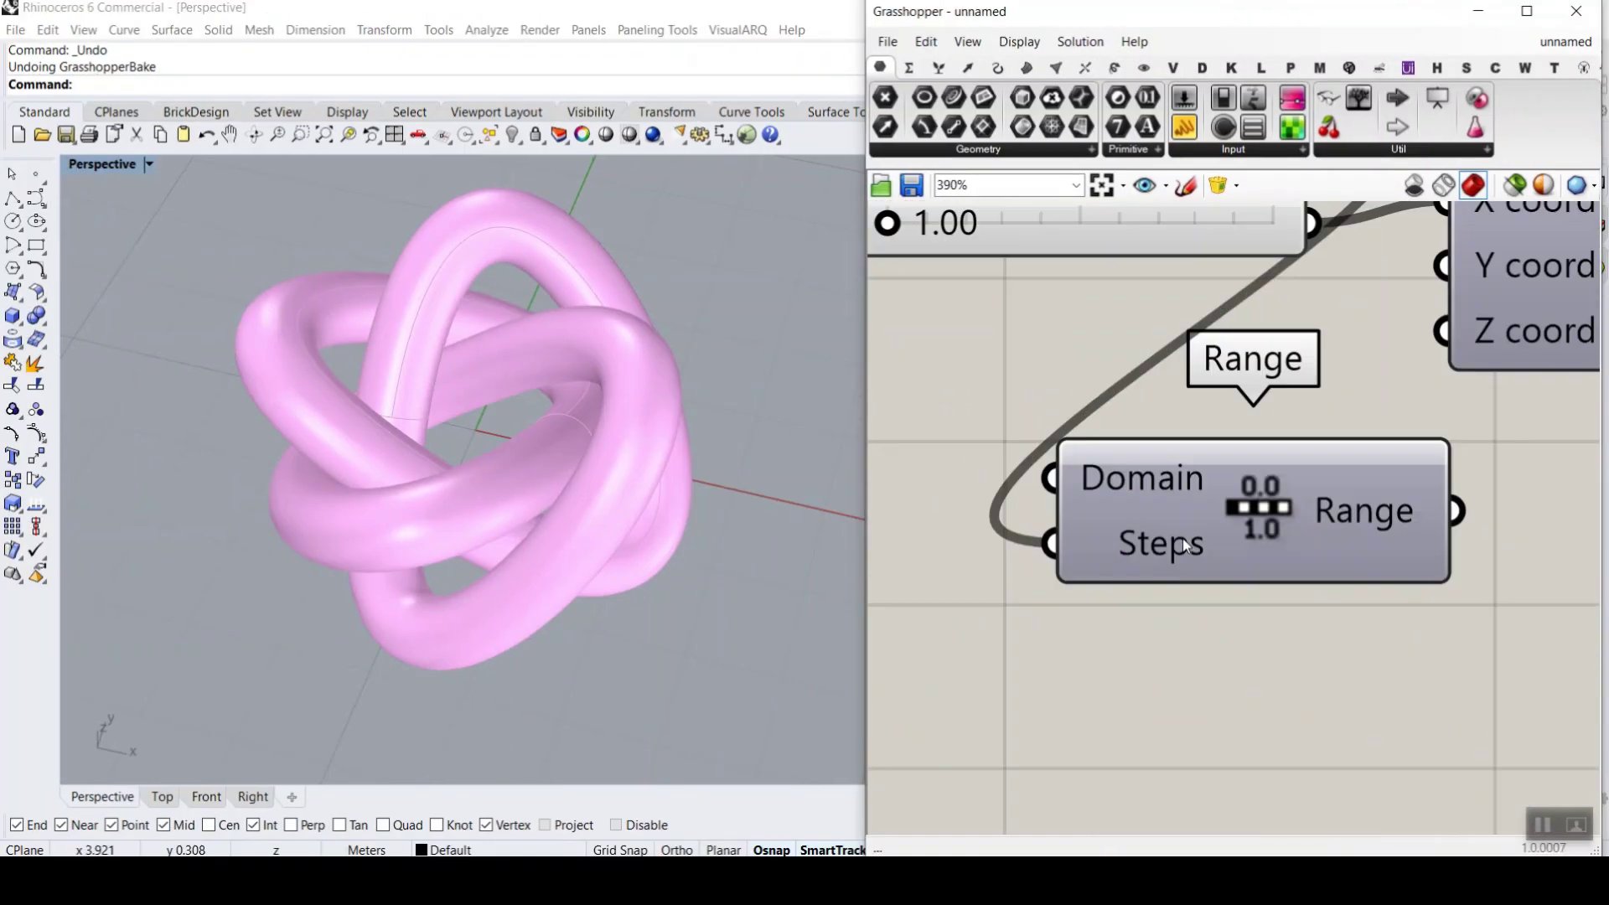
pyautogui.rightClick(1137, 546)
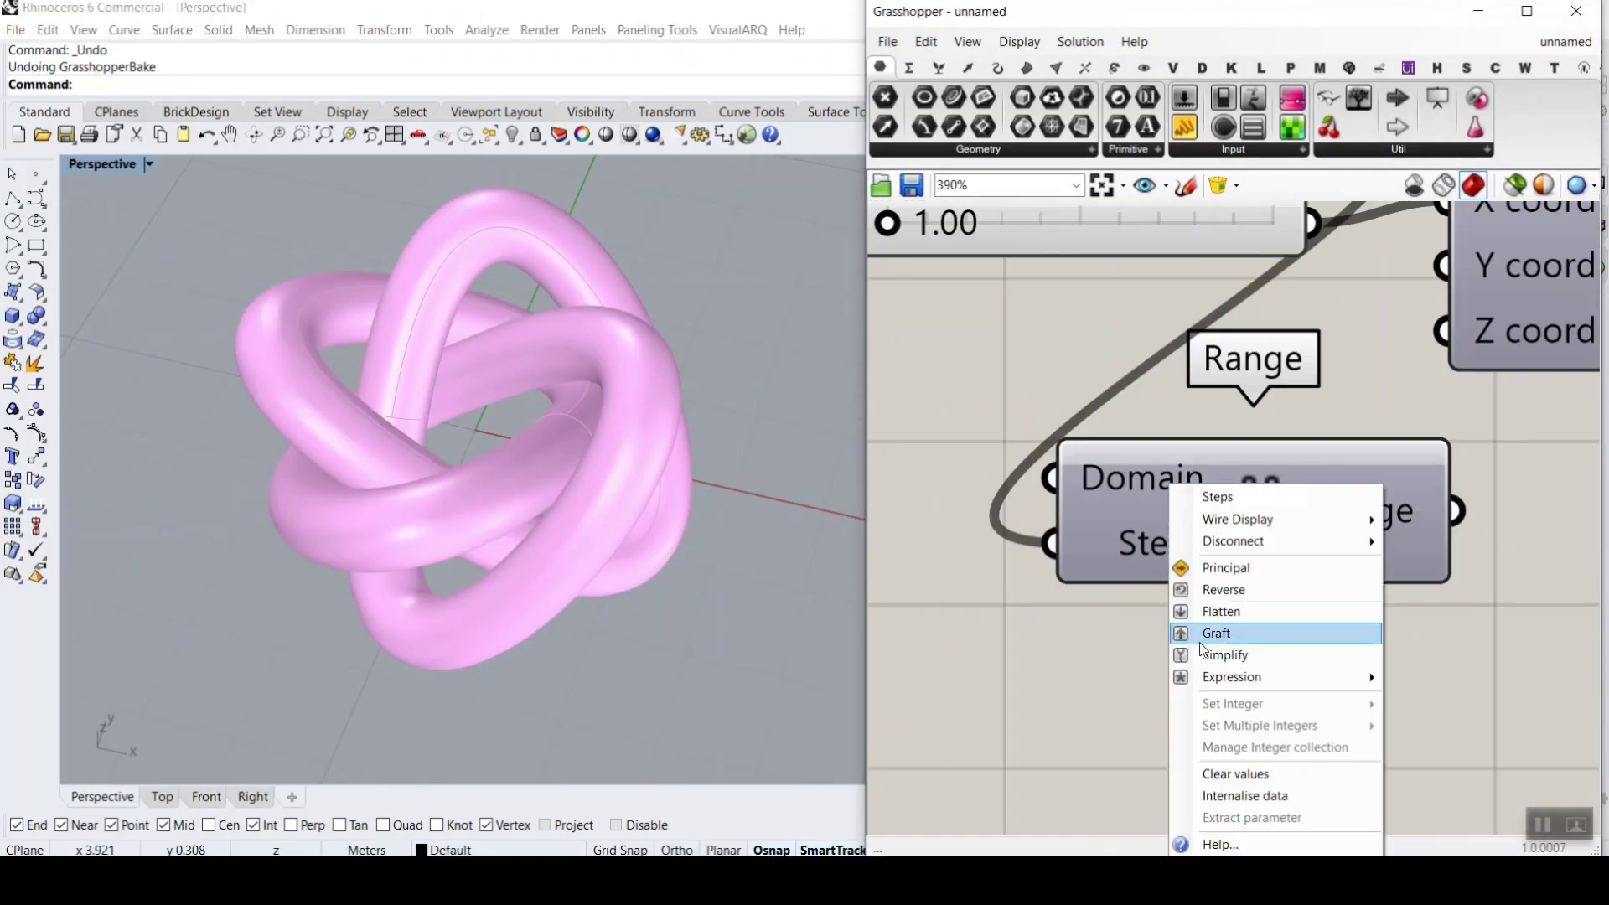
pyautogui.moveTo(1244, 685)
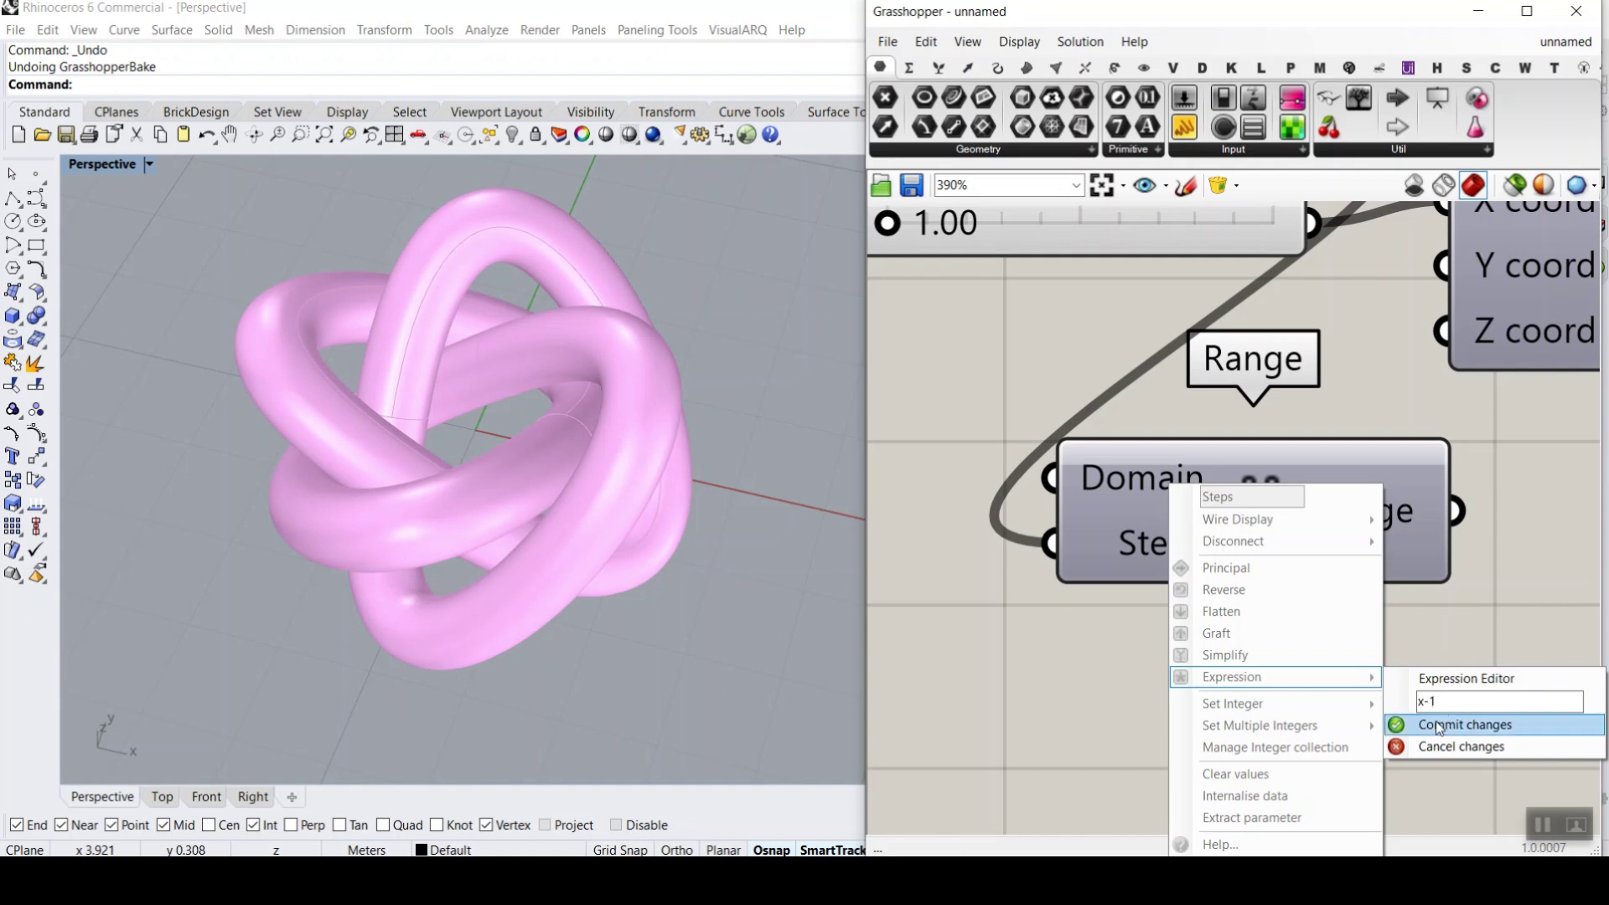
pyautogui.click(1438, 726)
# - Place the Range component just ahead of the Gradient and connect its Range output to the Gradient's Parameter input
pyautogui.scroll(-10, 1209, 526)
pyautogui.scroll(8, 1102, 513)
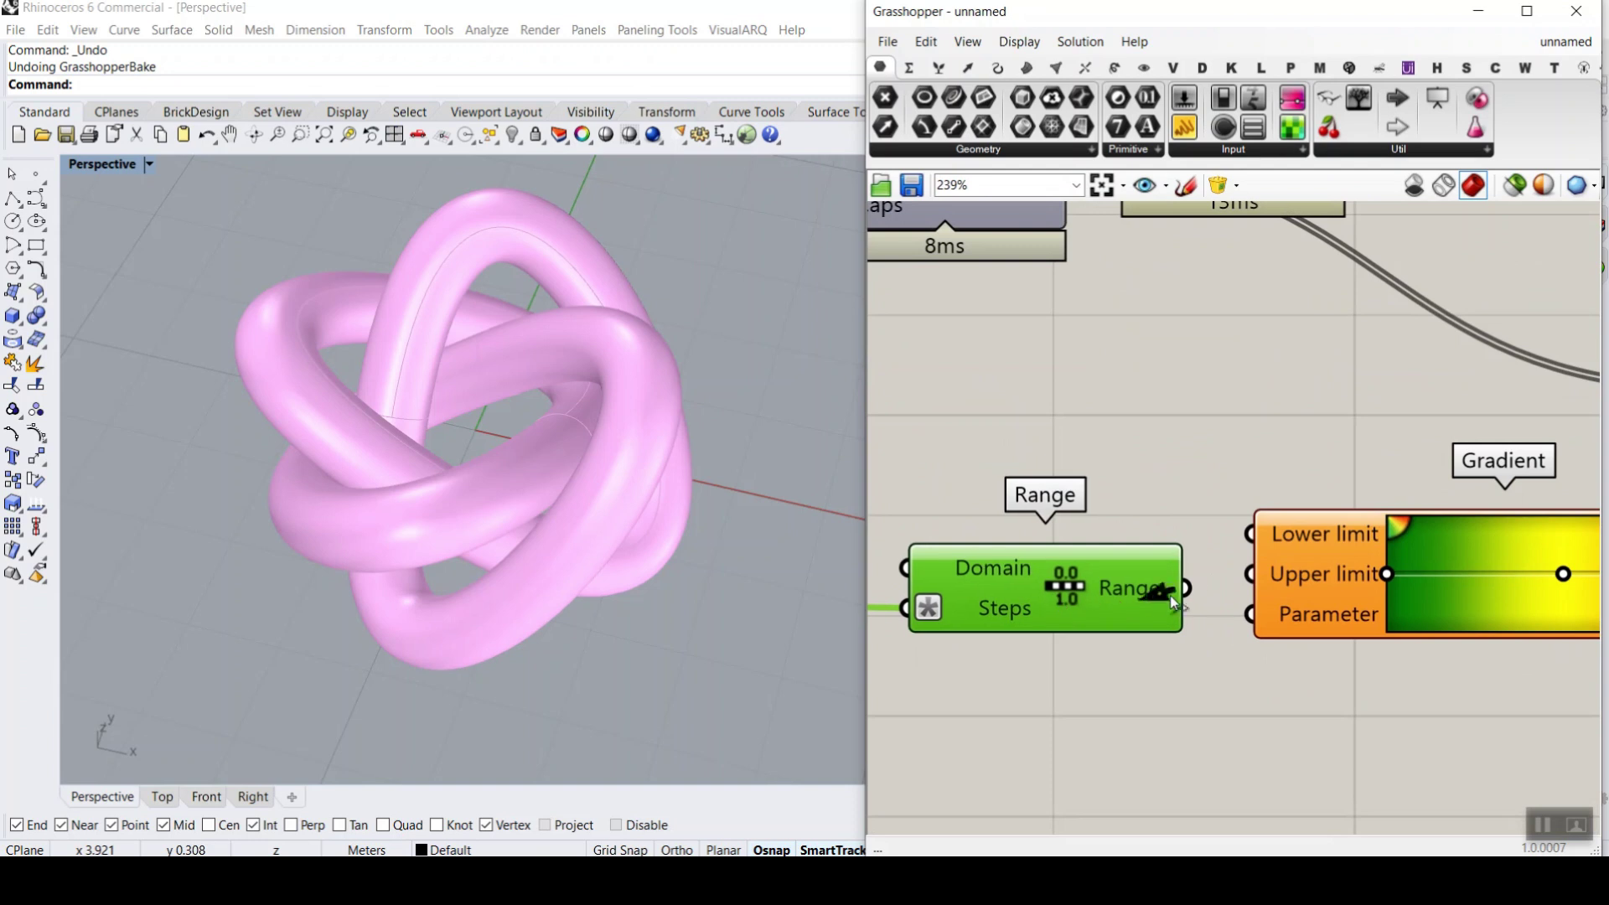
pyautogui.scroll(-2, 1095, 472)
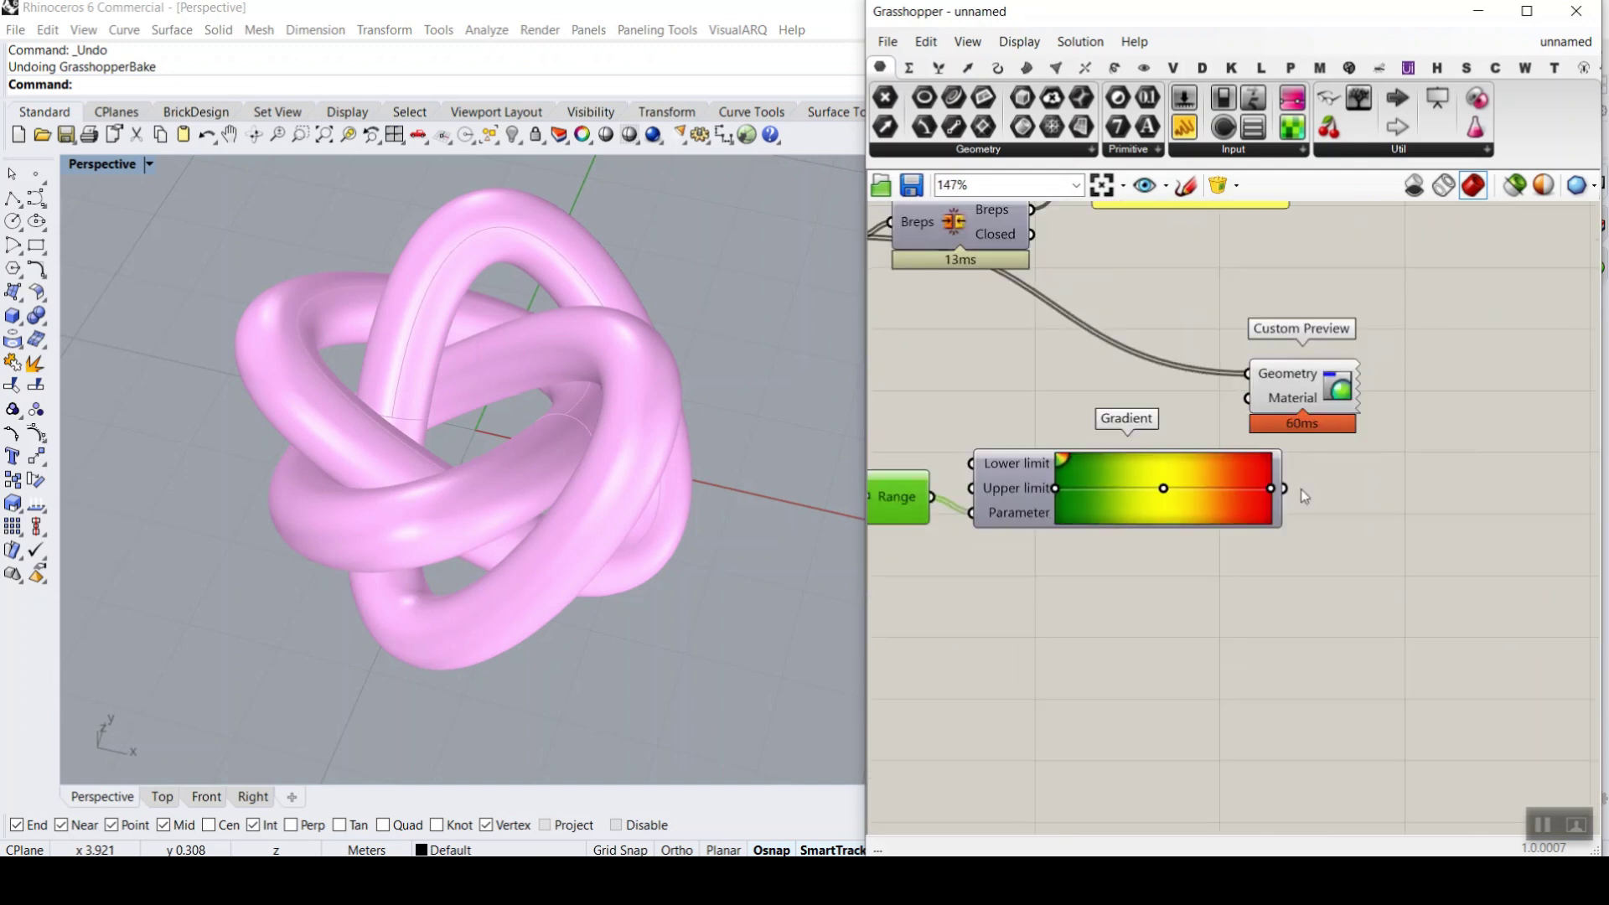
# - Connect the Gradient output to the Material input of Custom Preview and check the coloured knot from another angle
pyautogui.moveTo(1275, 453); pyautogui.dragTo(1419, 324)
pyautogui.click(1403, 464)
pyautogui.moveTo(800, 446); pyautogui.dragTo(842, 293, button='right')
# - Apply the red-orange-yellow-blue preset to the Gradient and view the recoloured knot
pyautogui.scroll(2, 1153, 500)
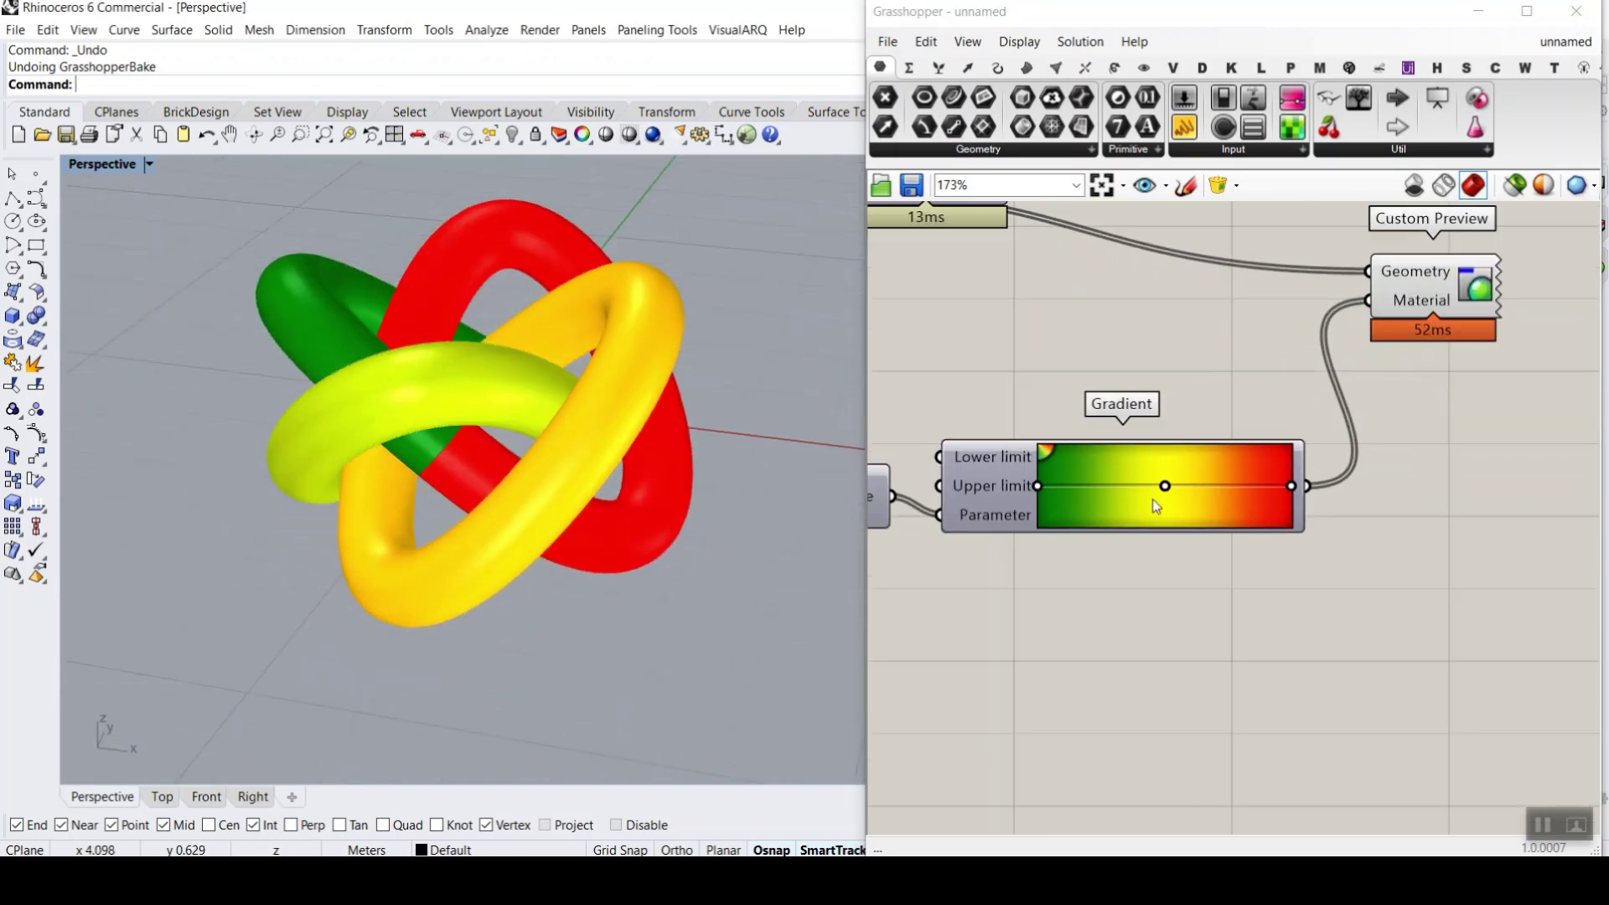
pyautogui.rightClick(1203, 495)
pyautogui.moveTo(1297, 617)
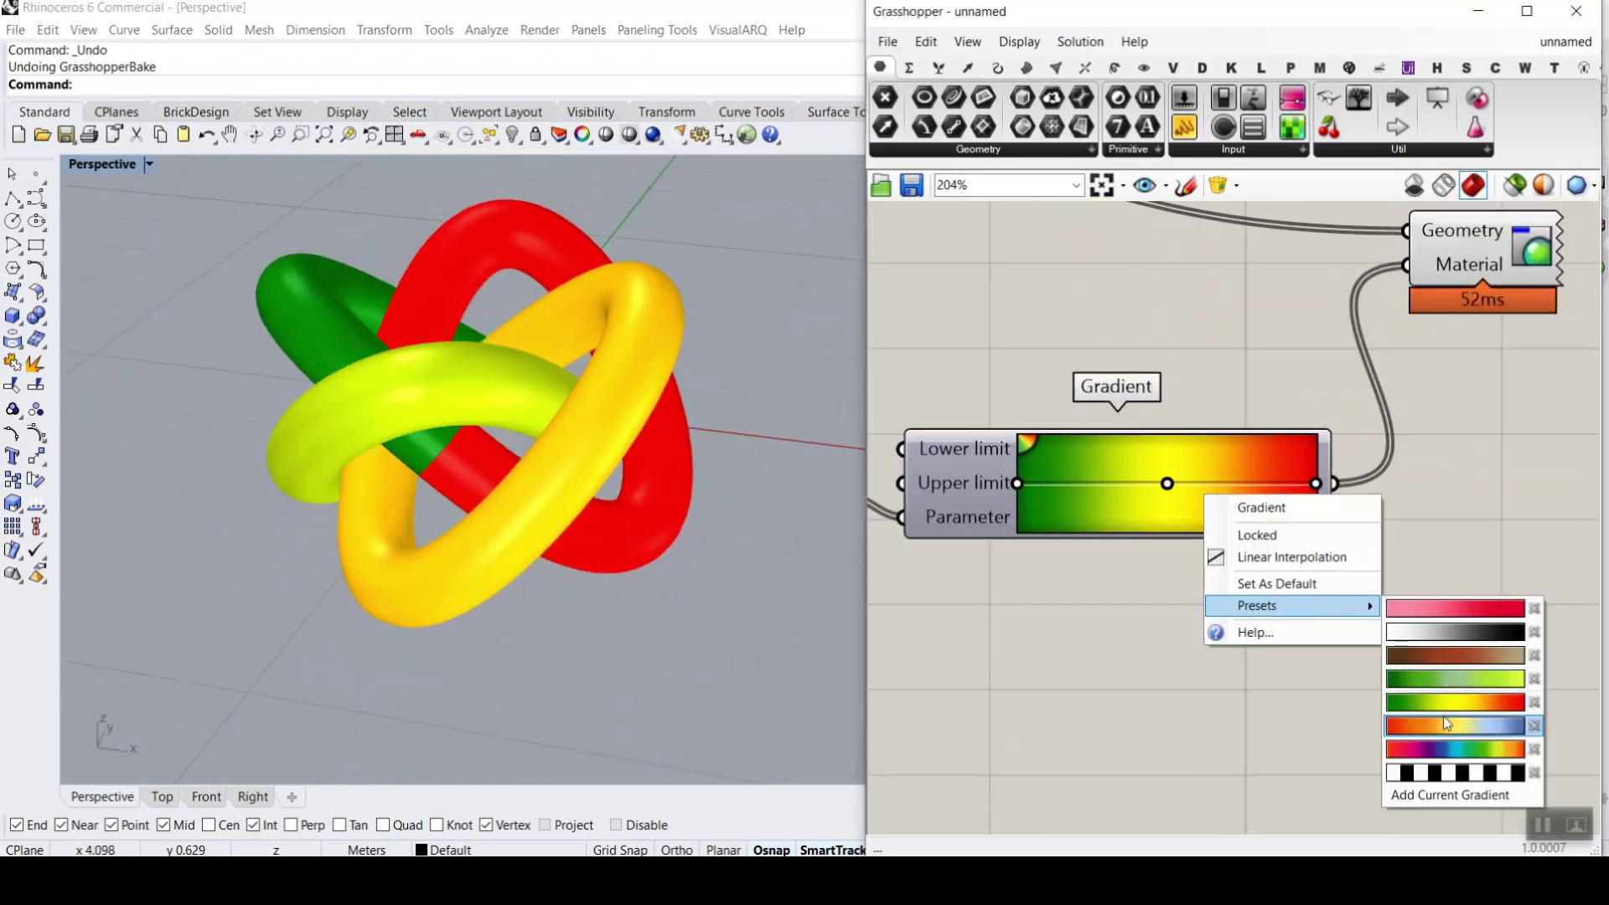
pyautogui.click(1443, 716)
pyautogui.moveTo(662, 481); pyautogui.dragTo(717, 521, button='right')
# - Try the multicolour rainbow preset on the Gradient and view the knot
pyautogui.rightClick(1172, 527)
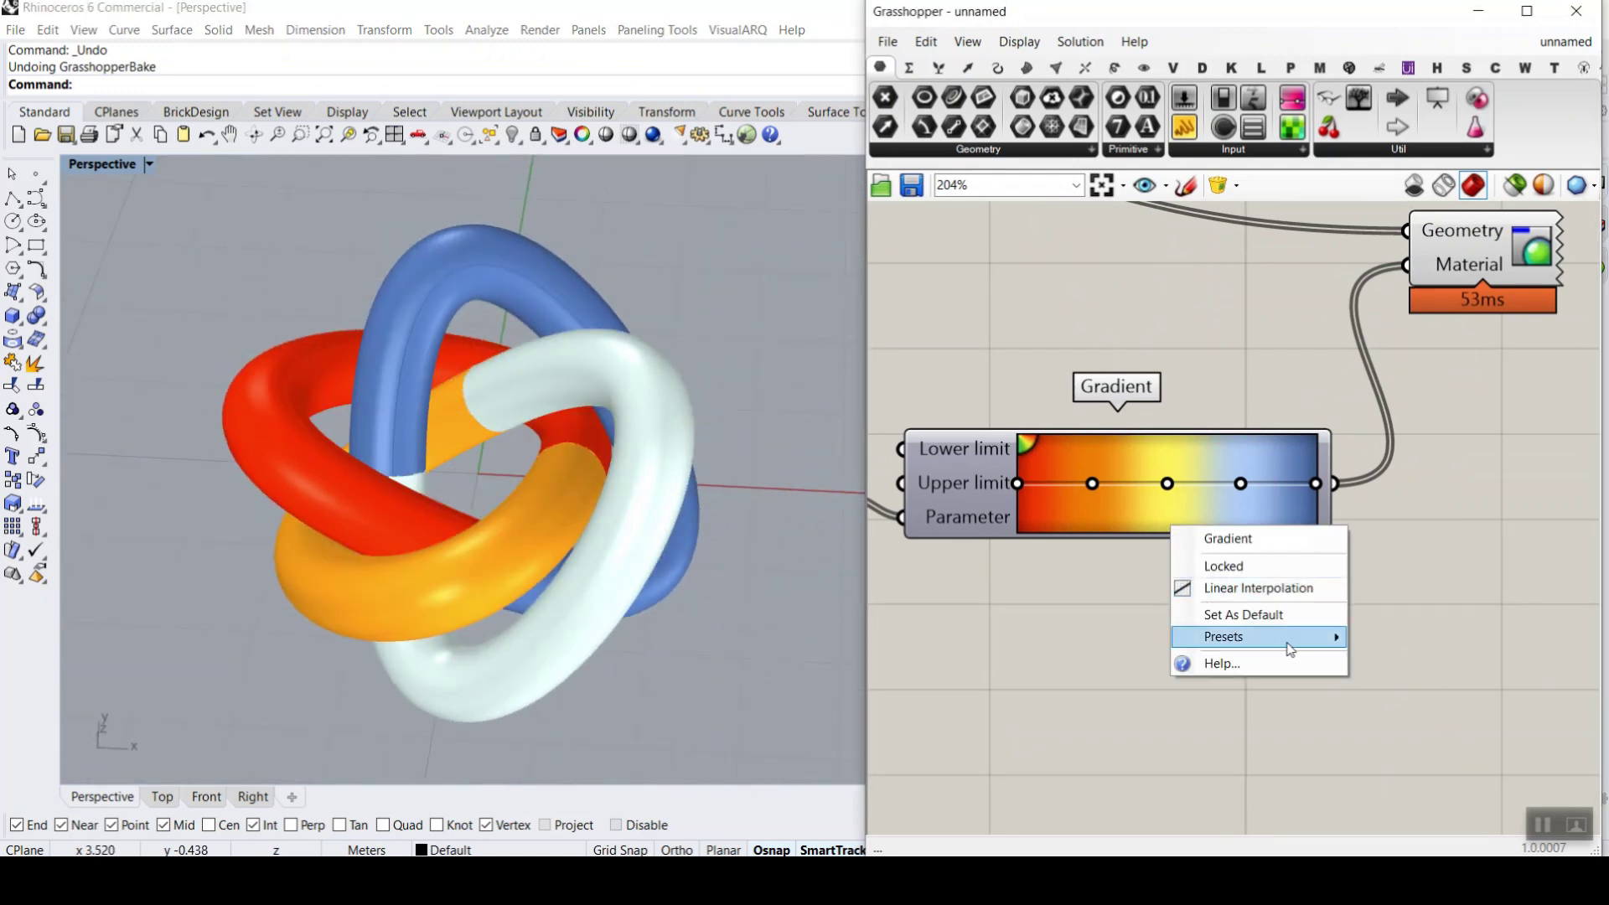
pyautogui.moveTo(1290, 650)
pyautogui.click(1450, 780)
pyautogui.moveTo(536, 532); pyautogui.dragTo(513, 503, button='right')
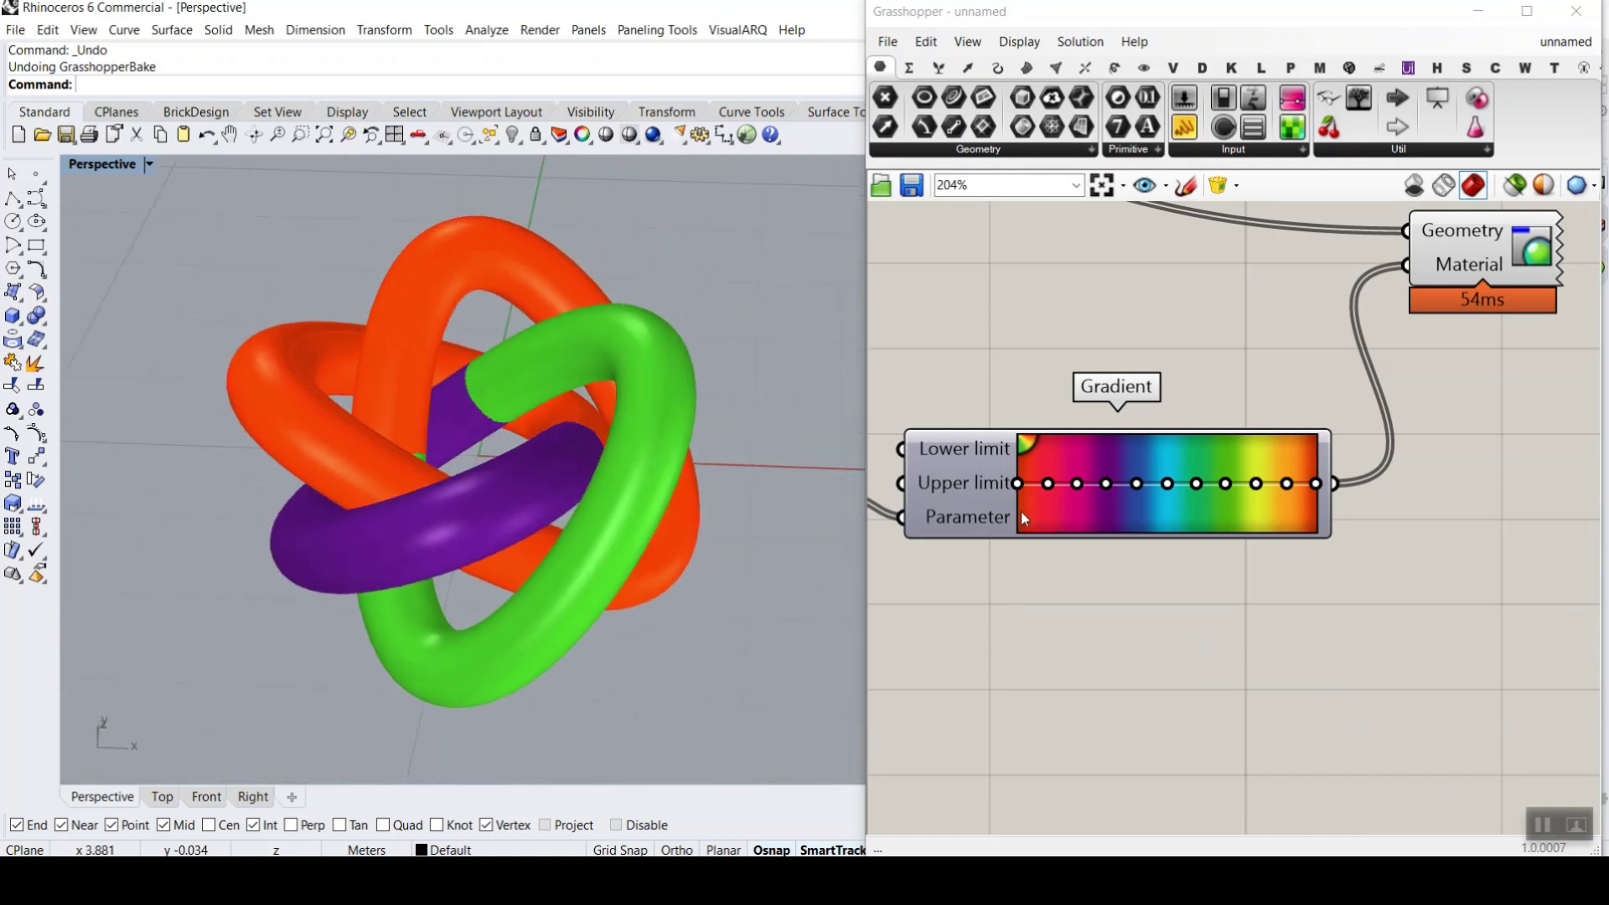
# - Switch the Gradient back to the red-orange-yellow-blue preset
pyautogui.rightClick(1120, 501)
pyautogui.moveTo(1259, 622)
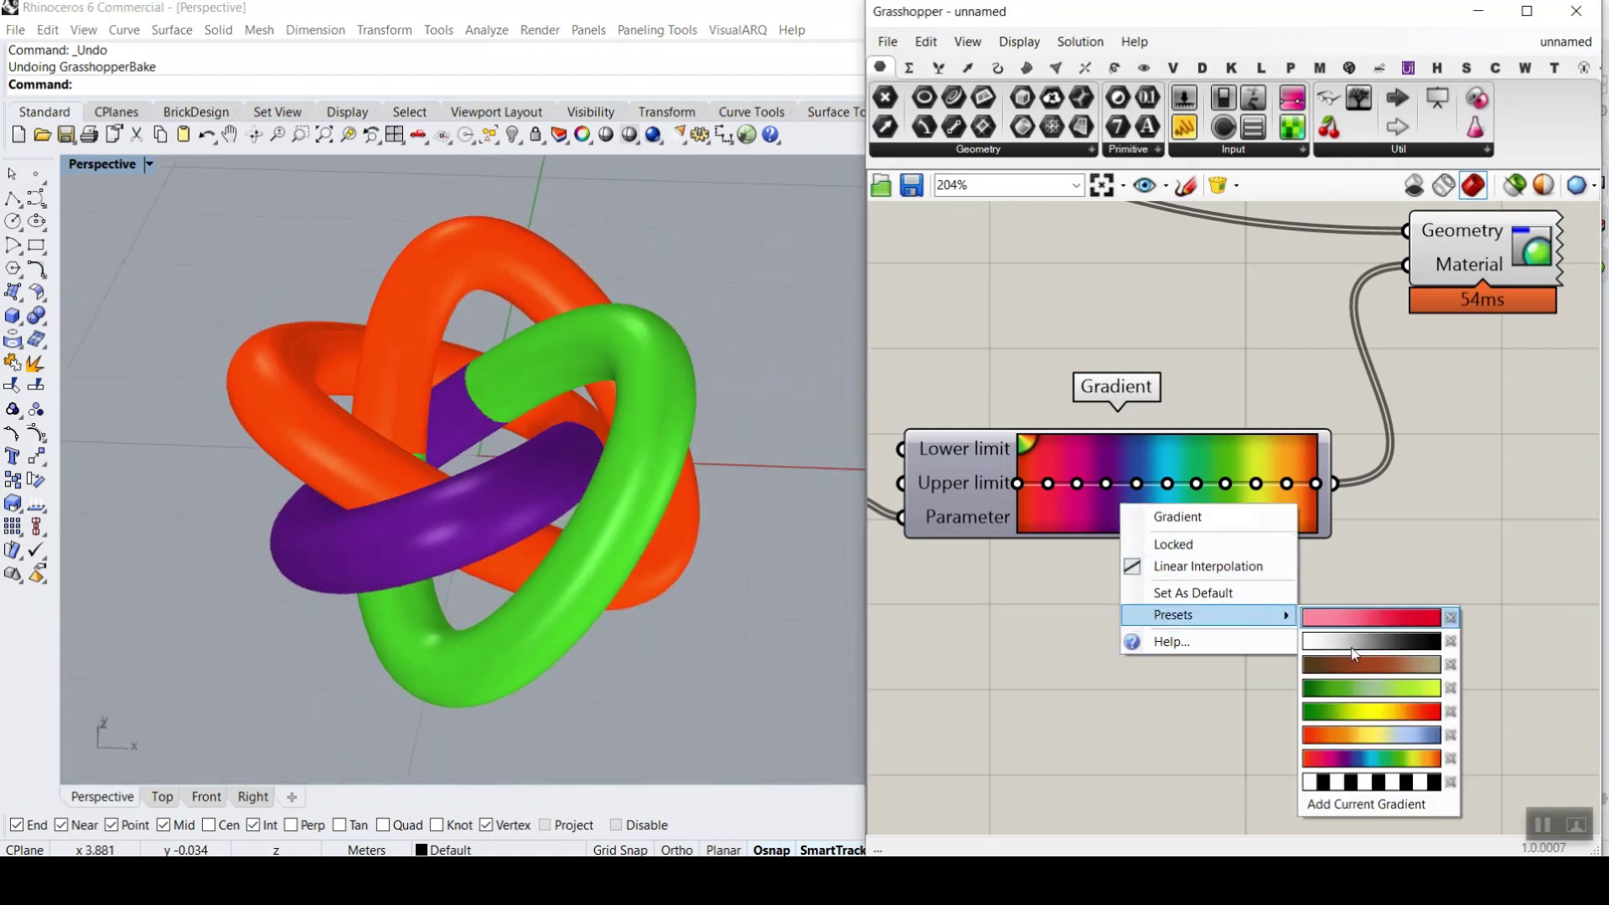
pyautogui.click(1342, 734)
pyautogui.moveTo(553, 419); pyautogui.dragTo(438, 496, button='right')
# - Raise the 1-Distance slider to 8.80 and view the enlarged knot from different angles
pyautogui.scroll(-8, 1451, 416)
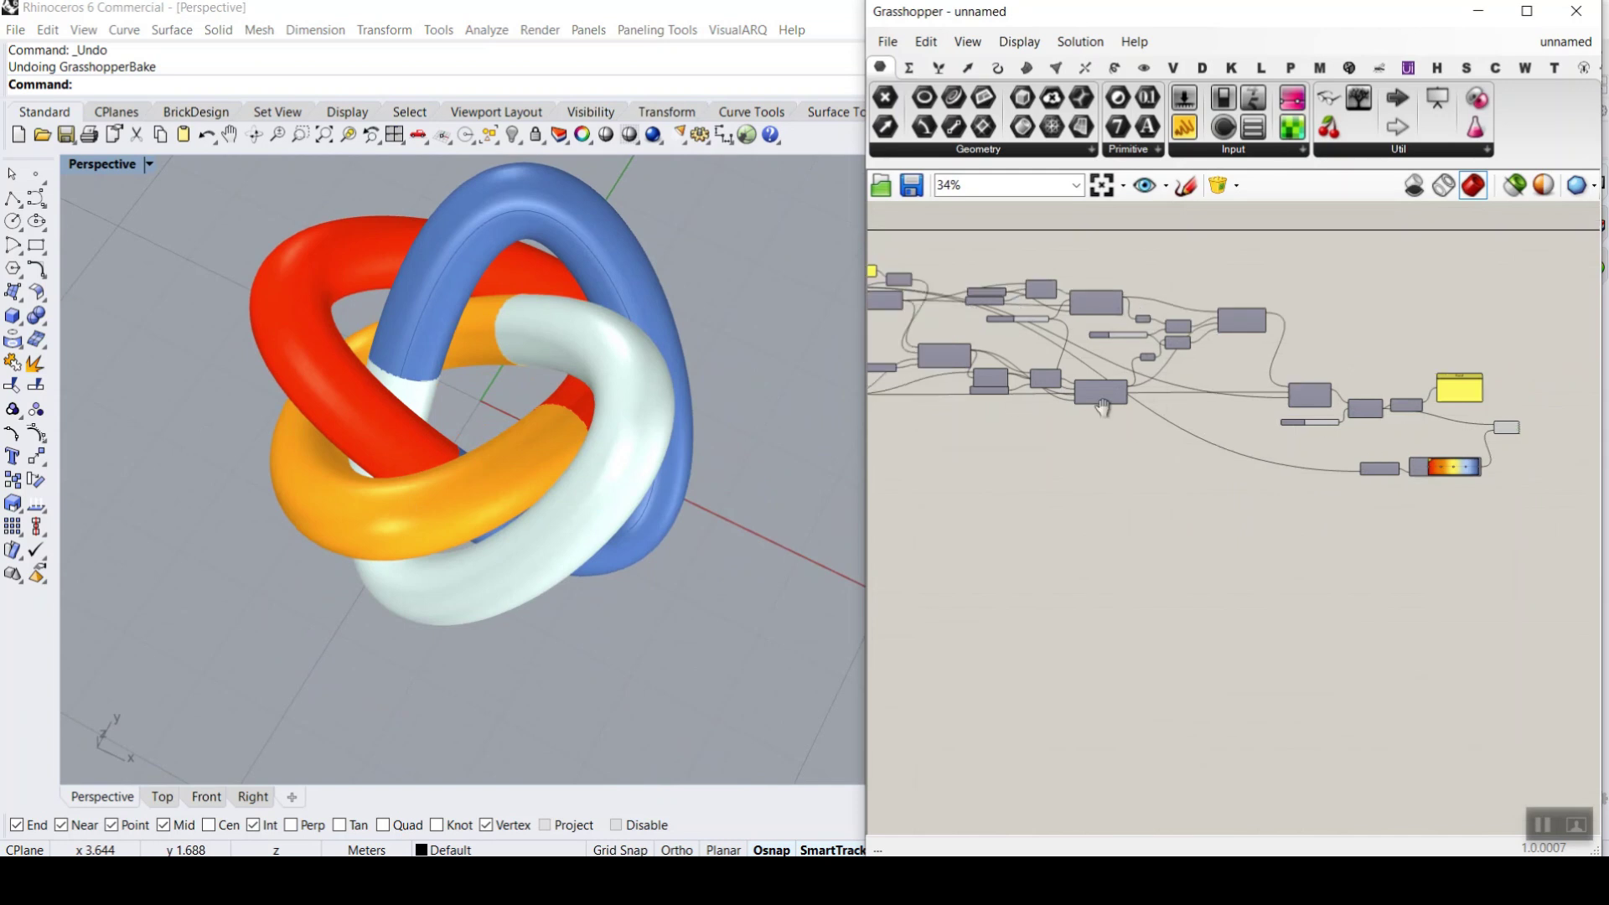
pyautogui.scroll(7, 911, 347)
pyautogui.scroll(1, 1041, 300)
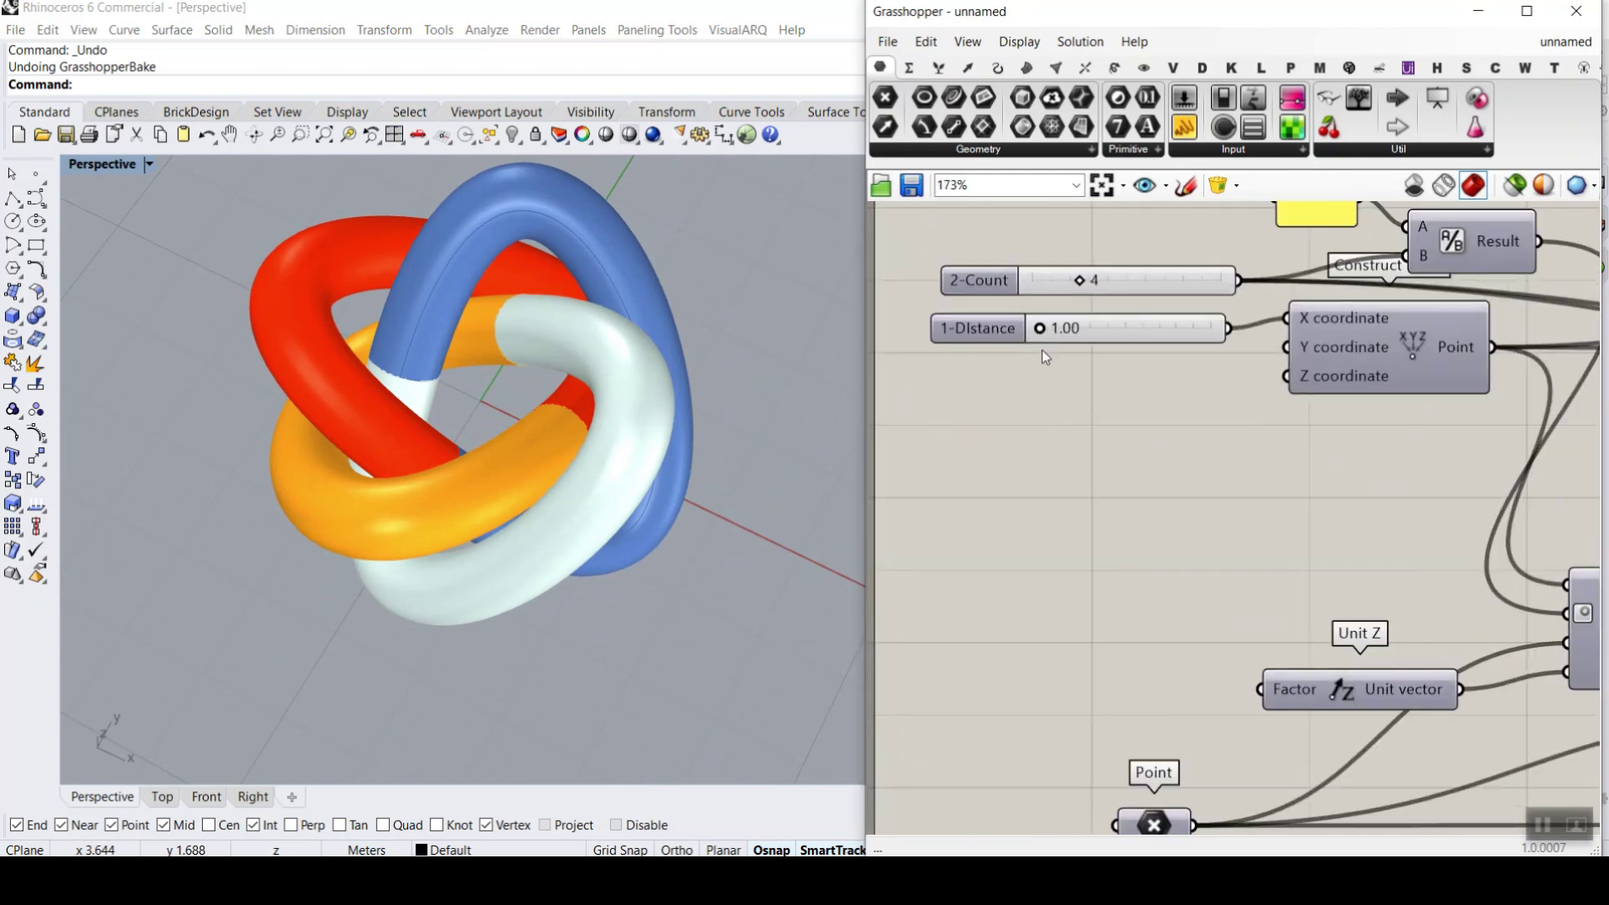
pyautogui.moveTo(1045, 332); pyautogui.dragTo(1192, 332)
pyautogui.scroll(-6, 735, 445)
pyautogui.moveTo(622, 476); pyautogui.dragTo(713, 379, button='right')
pyautogui.scroll(4, 722, 440)
pyautogui.moveTo(722, 440); pyautogui.dragTo(687, 460, button='right')
# - Set the 4-Tangents slider to 7.65
pyautogui.scroll(-7, 1370, 437)
pyautogui.moveTo(1458, 457); pyautogui.dragTo(973, 411, button='right')
pyautogui.scroll(6, 1345, 419)
pyautogui.scroll(3, 1159, 432)
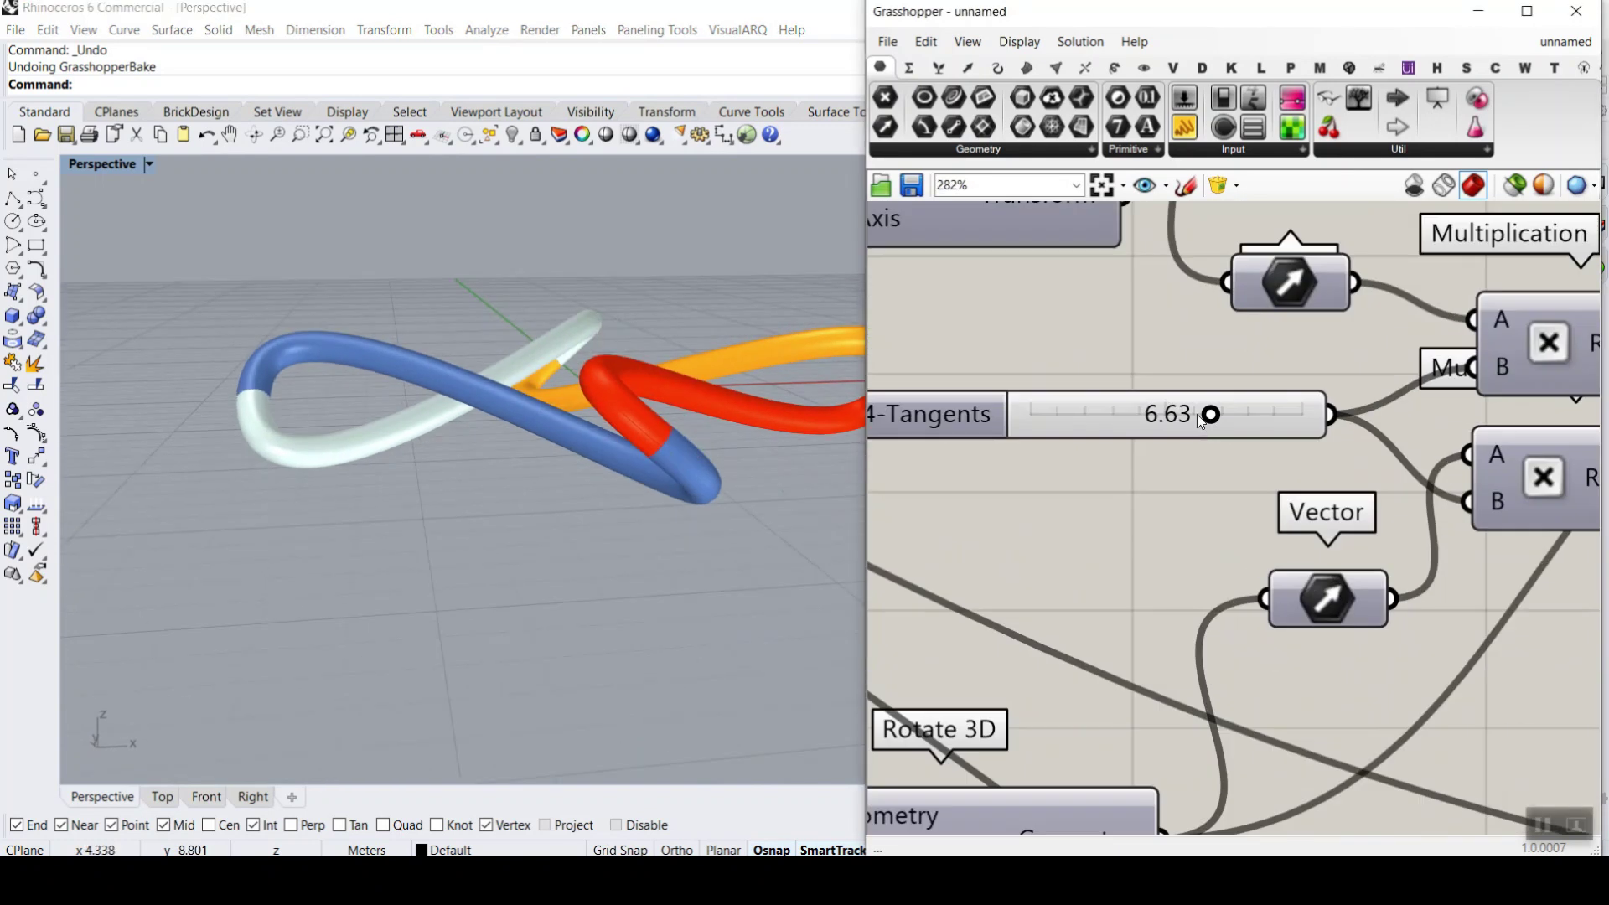
pyautogui.moveTo(1239, 424)
pyautogui.mouseDown()
pyautogui.moveTo(1312, 431)
pyautogui.moveTo(1161, 429)
pyautogui.moveTo(1242, 434)
pyautogui.mouseUp()
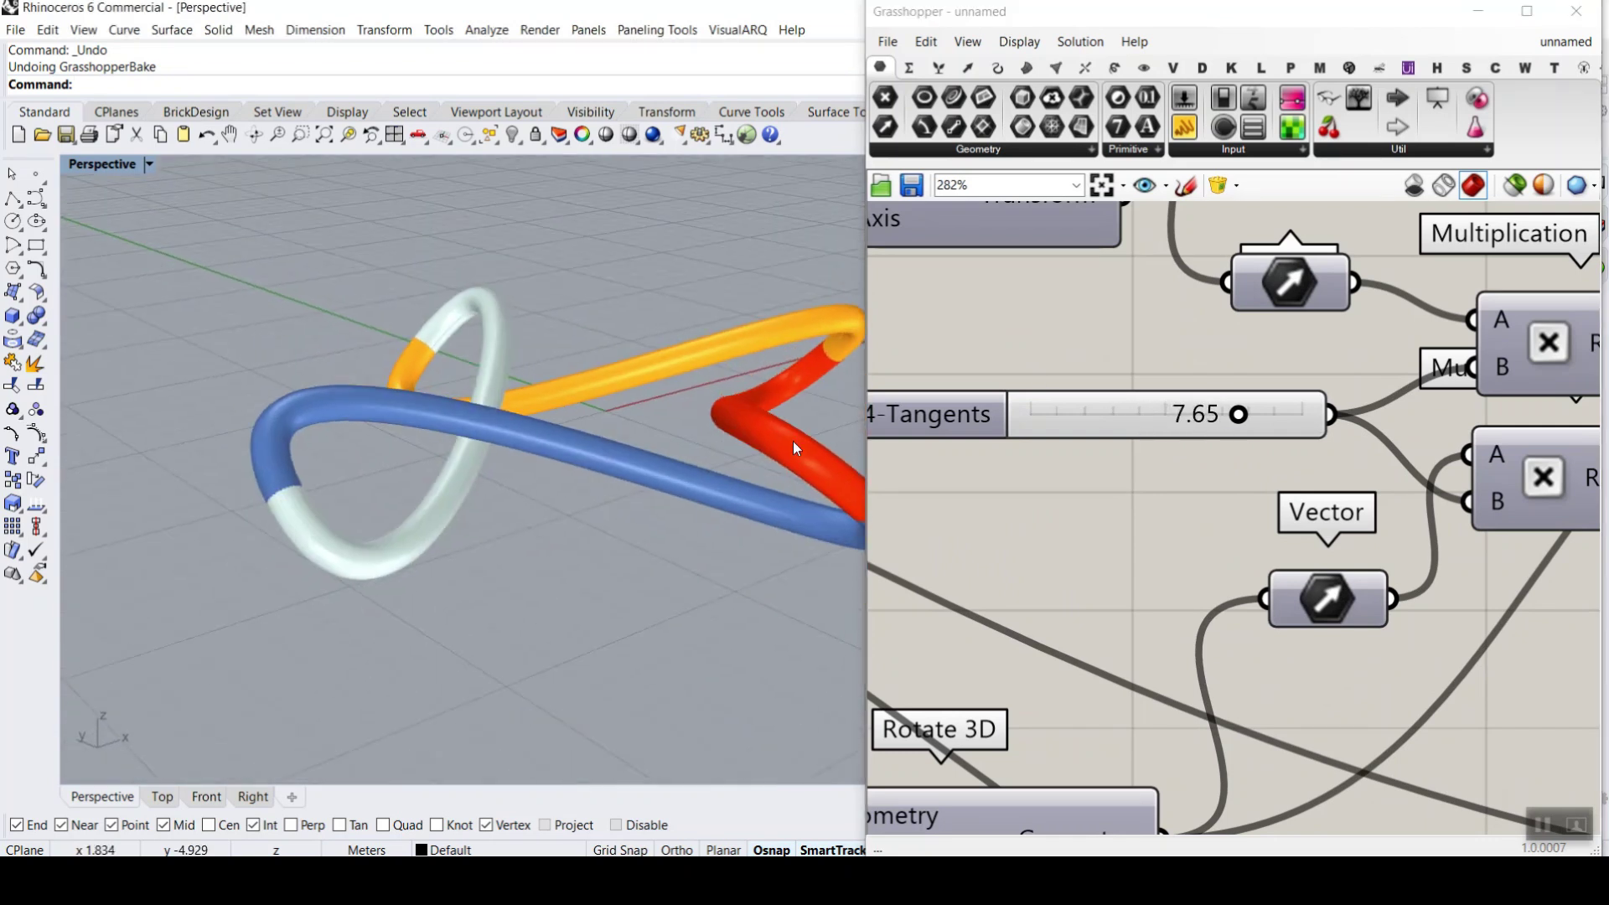
# - Try the 3-Plane Rotation slider at 100.000 and bring it down to 34.903
pyautogui.scroll(-4, 1243, 434)
pyautogui.scroll(-2, 1244, 433)
pyautogui.moveTo(1243, 434); pyautogui.dragTo(1395, 436, button='right')
pyautogui.scroll(5, 1087, 411)
pyautogui.moveTo(1078, 389); pyautogui.dragTo(1221, 411)
pyautogui.moveTo(742, 413); pyautogui.dragTo(664, 432, button='right')
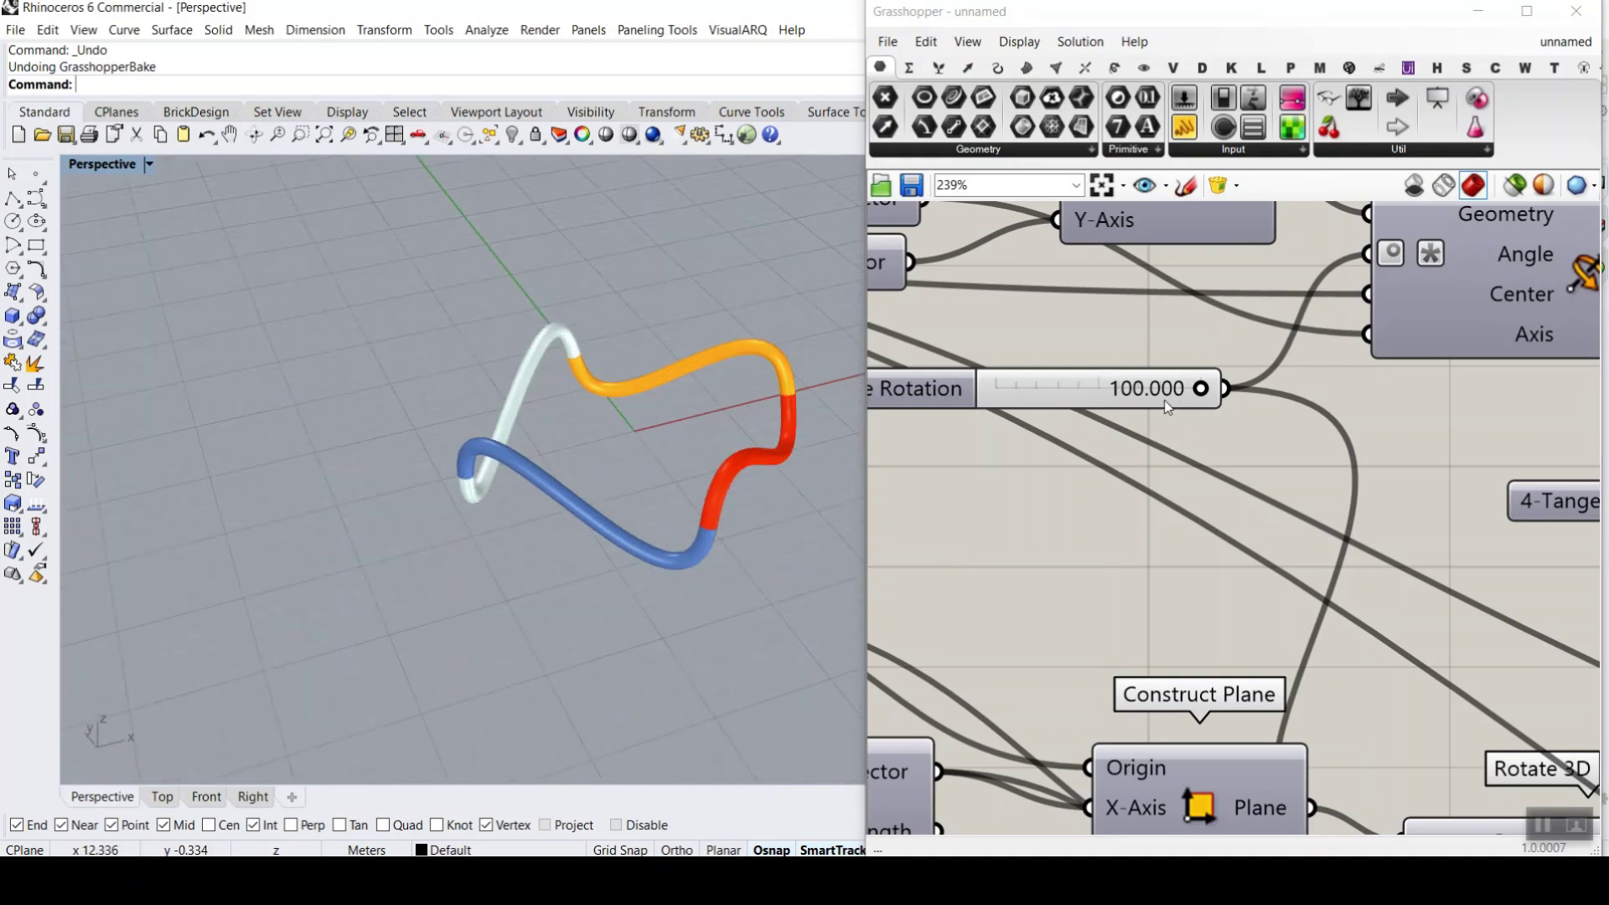
pyautogui.moveTo(1177, 390); pyautogui.dragTo(1058, 390)
pyautogui.moveTo(981, 428); pyautogui.dragTo(1072, 426, button='right')
# - Lower the 1-Distance slider to 3.18 and view the tightened knot
pyautogui.scroll(-5, 1064, 427)
pyautogui.moveTo(943, 444); pyautogui.dragTo(1307, 450, button='right')
pyautogui.scroll(4, 1055, 356)
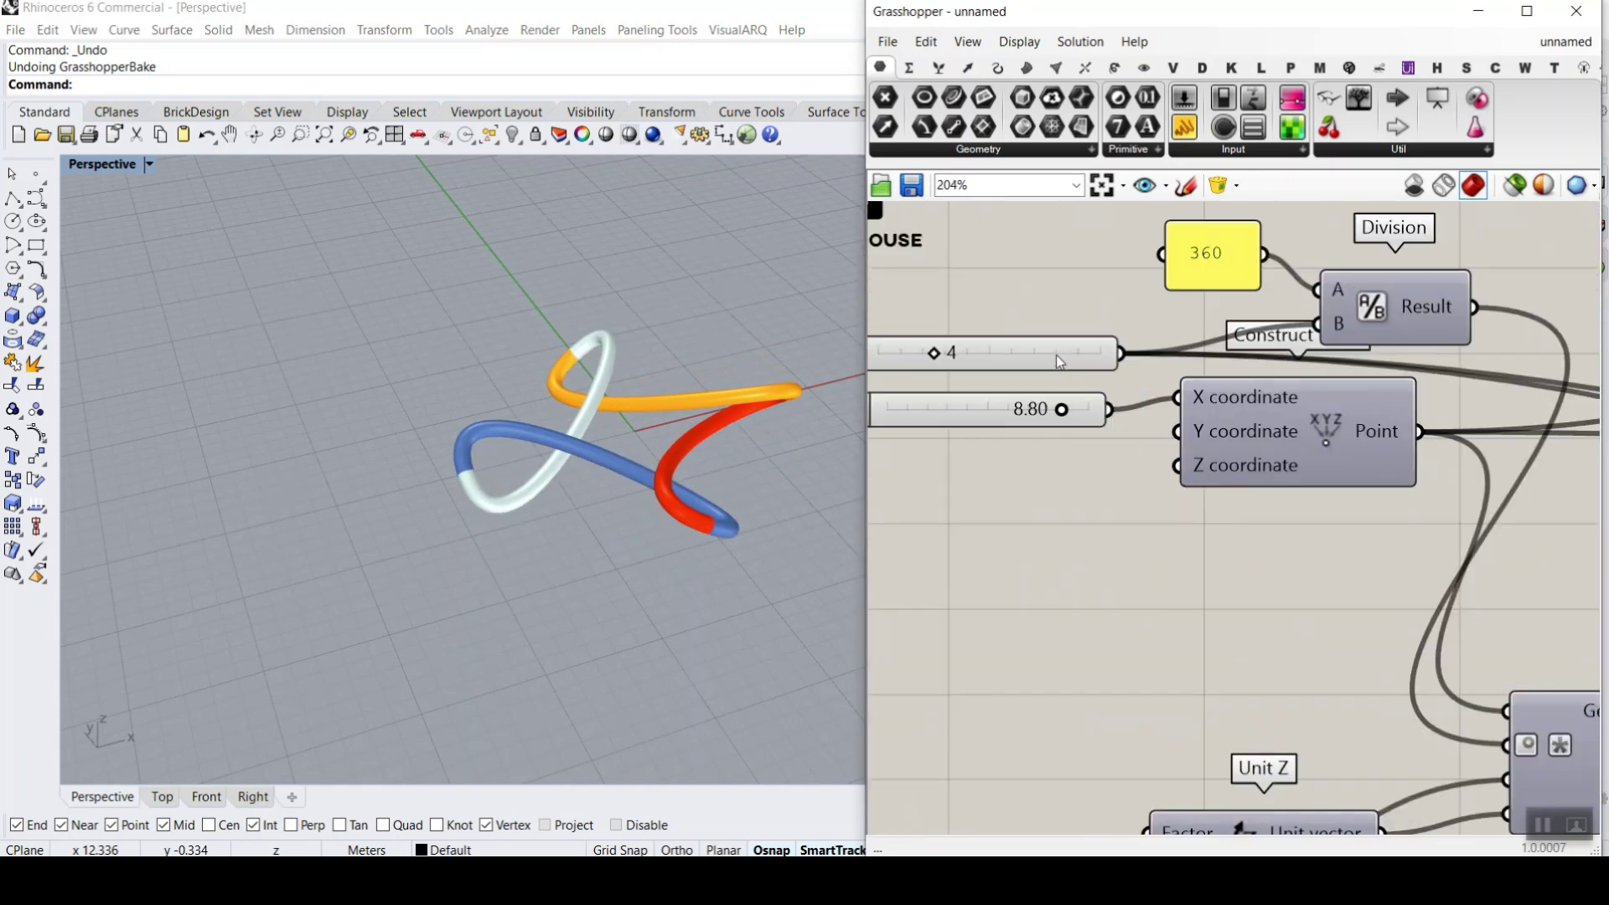
pyautogui.click(670, 410)
pyautogui.scroll(5, 662, 435)
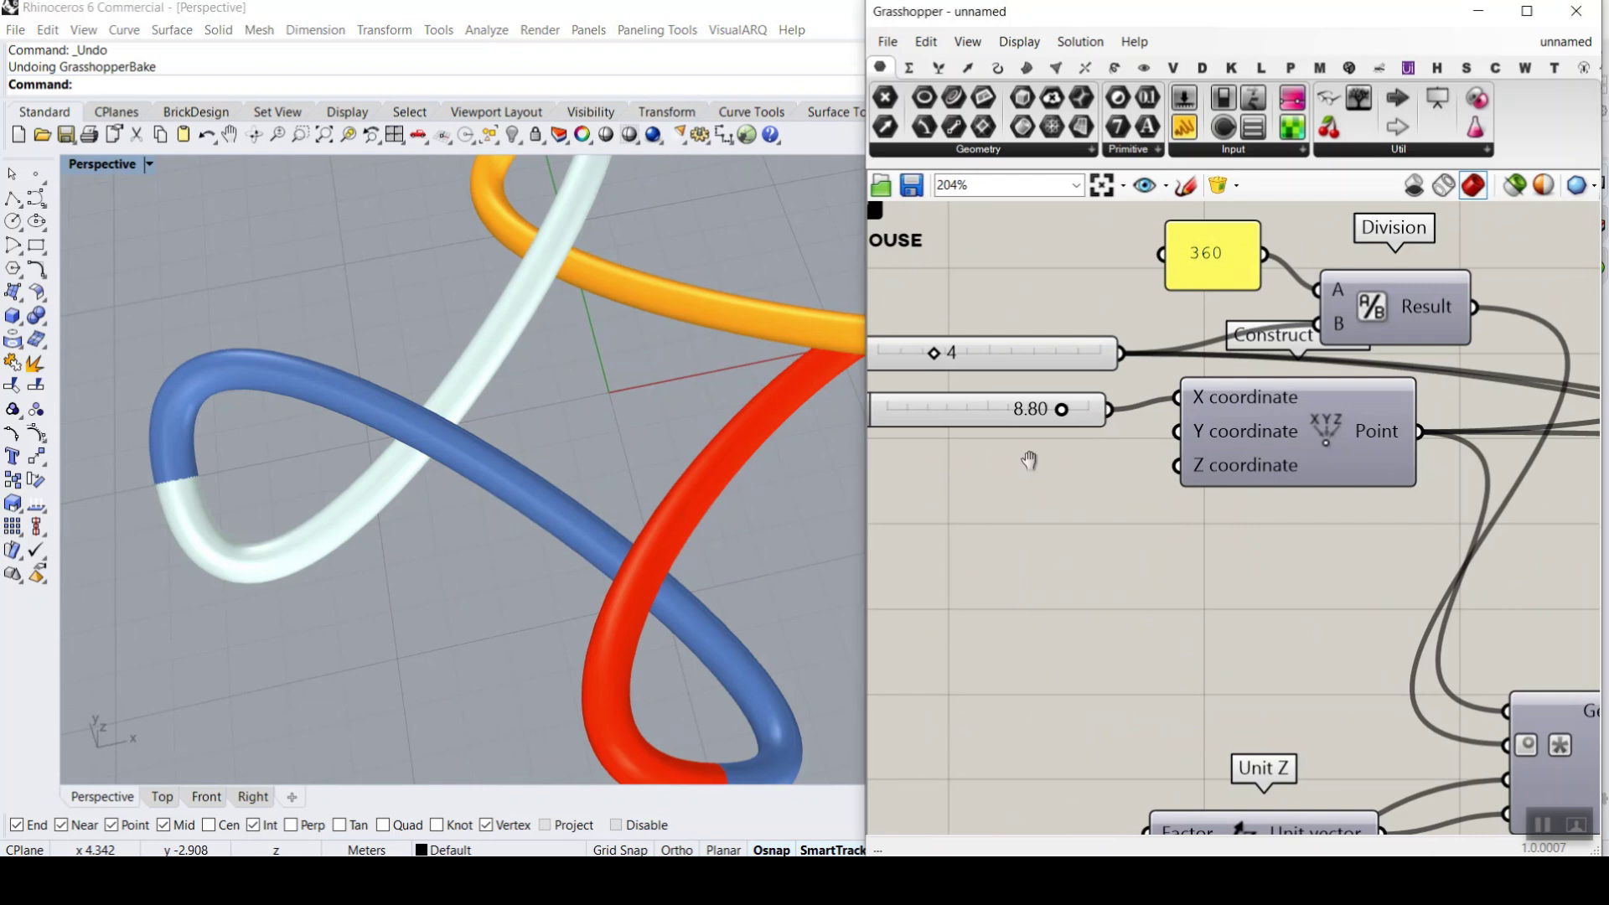
pyautogui.moveTo(1034, 406); pyautogui.dragTo(1190, 429, button='right')
pyautogui.moveTo(1218, 433); pyautogui.dragTo(1096, 446)
pyautogui.moveTo(589, 513); pyautogui.dragTo(616, 469, button='right')
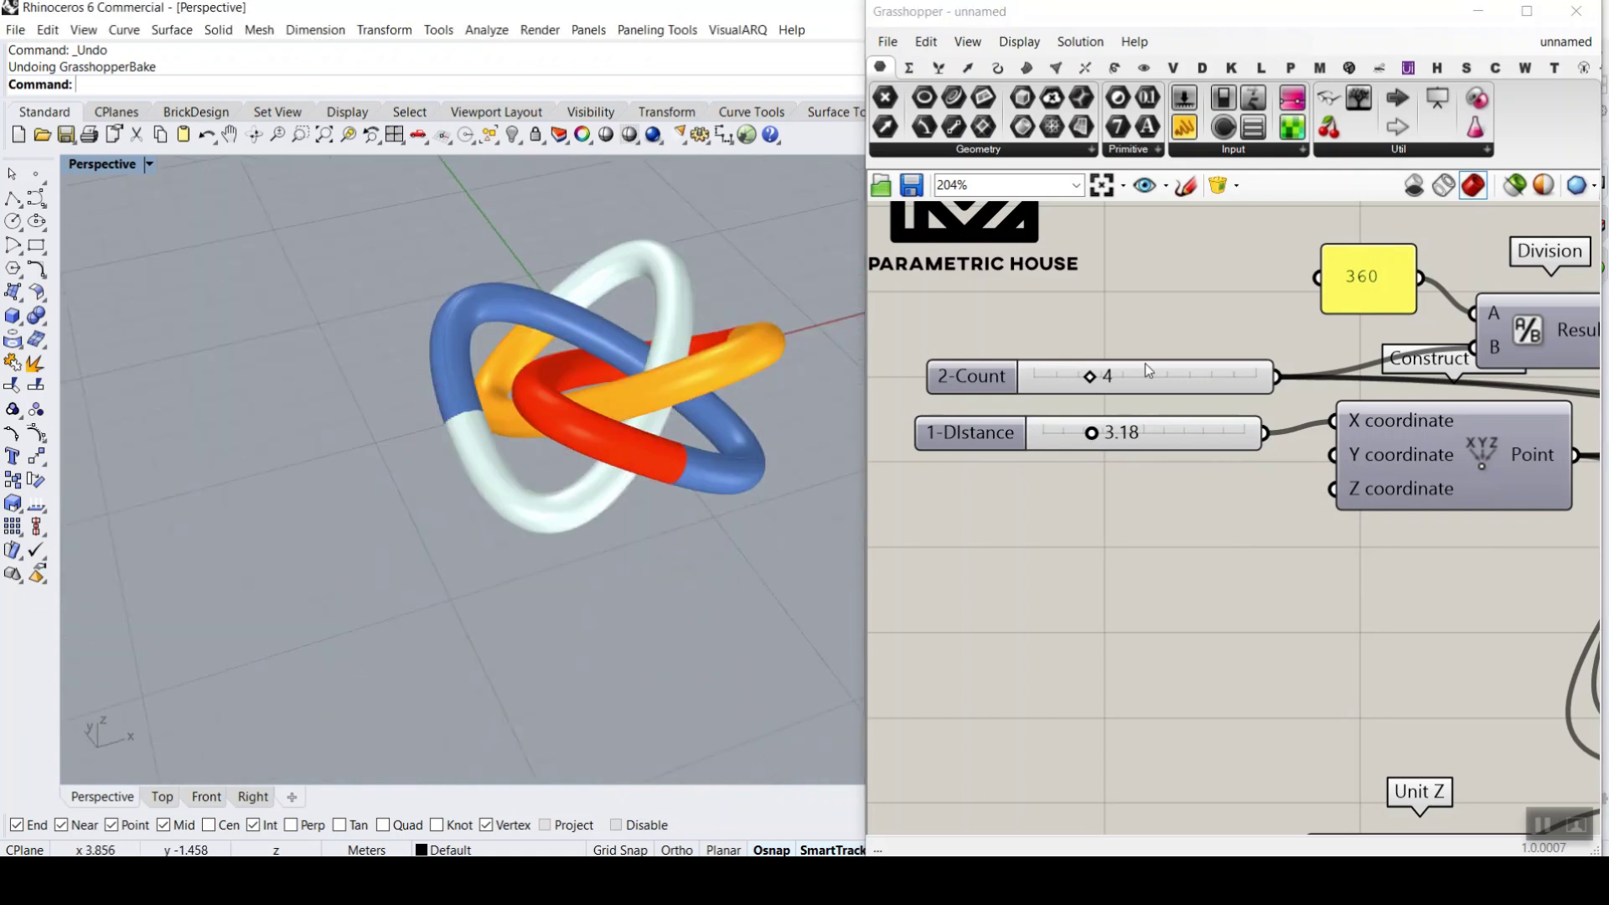
# - Set the 2-Count slider to 3 and orbit around the three-part knot
pyautogui.scroll(4, 1085, 396)
pyautogui.moveTo(1093, 364); pyautogui.dragTo(1049, 364)
pyautogui.moveTo(791, 368); pyautogui.dragTo(706, 457, button='right')
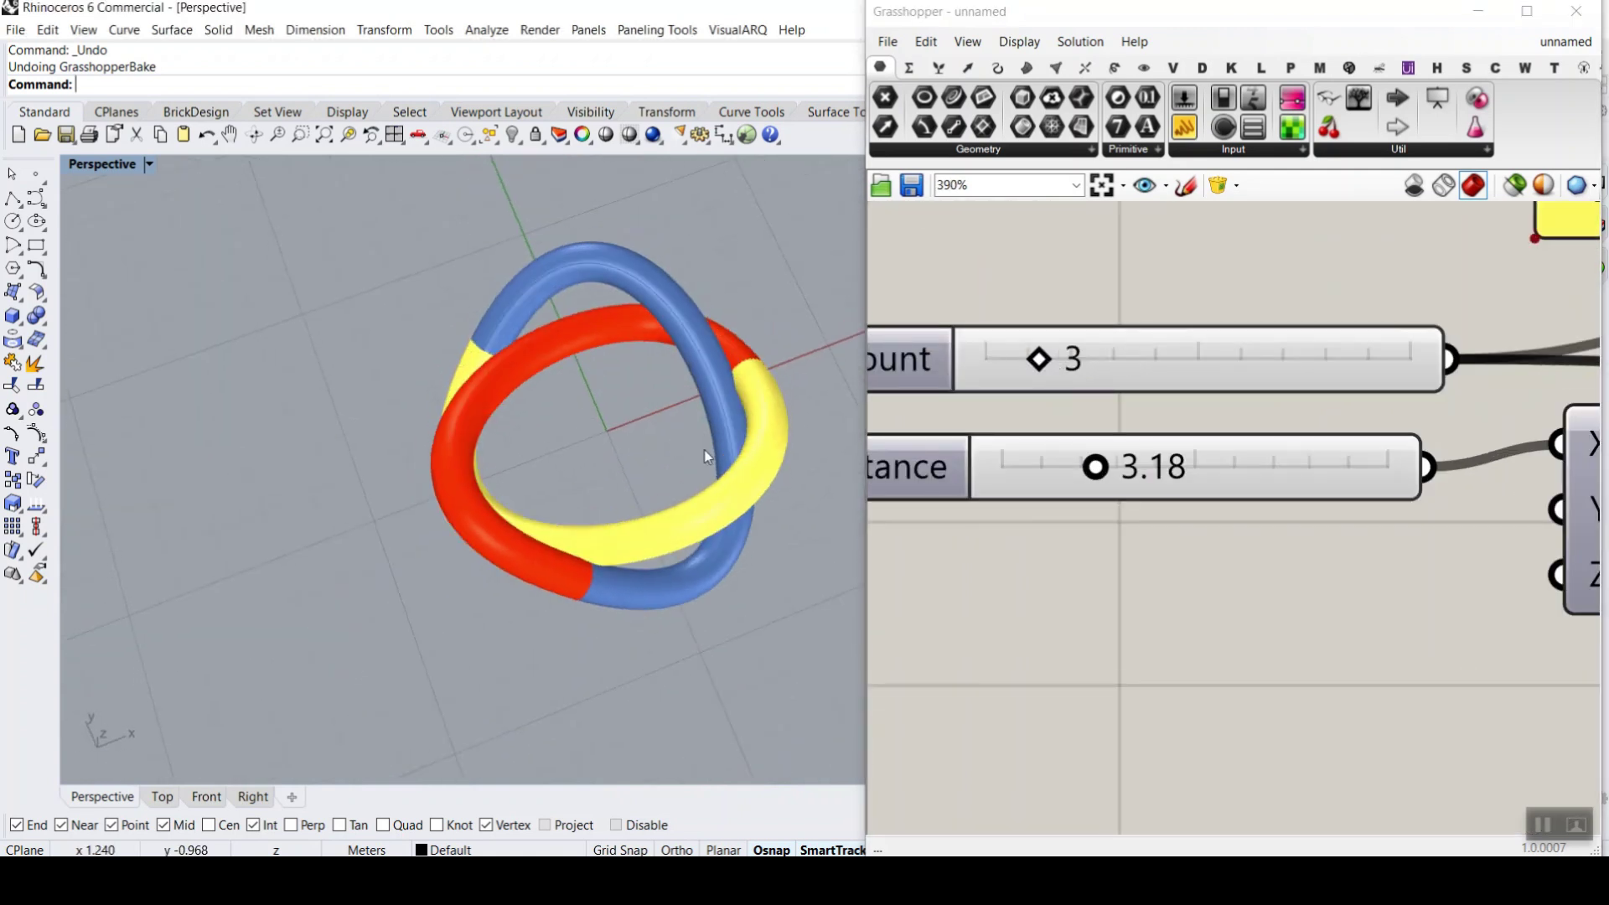
# - Try a smaller 1-Distance value on the three-part knot and raise the slider to 5.98
pyautogui.moveTo(1104, 469); pyautogui.dragTo(1024, 468)
pyautogui.moveTo(804, 360); pyautogui.dragTo(708, 417, button='right')
pyautogui.moveTo(1020, 467); pyautogui.dragTo(1213, 481)
pyautogui.moveTo(816, 490); pyautogui.dragTo(656, 494, button='right')
pyautogui.scroll(-5, 655, 492)
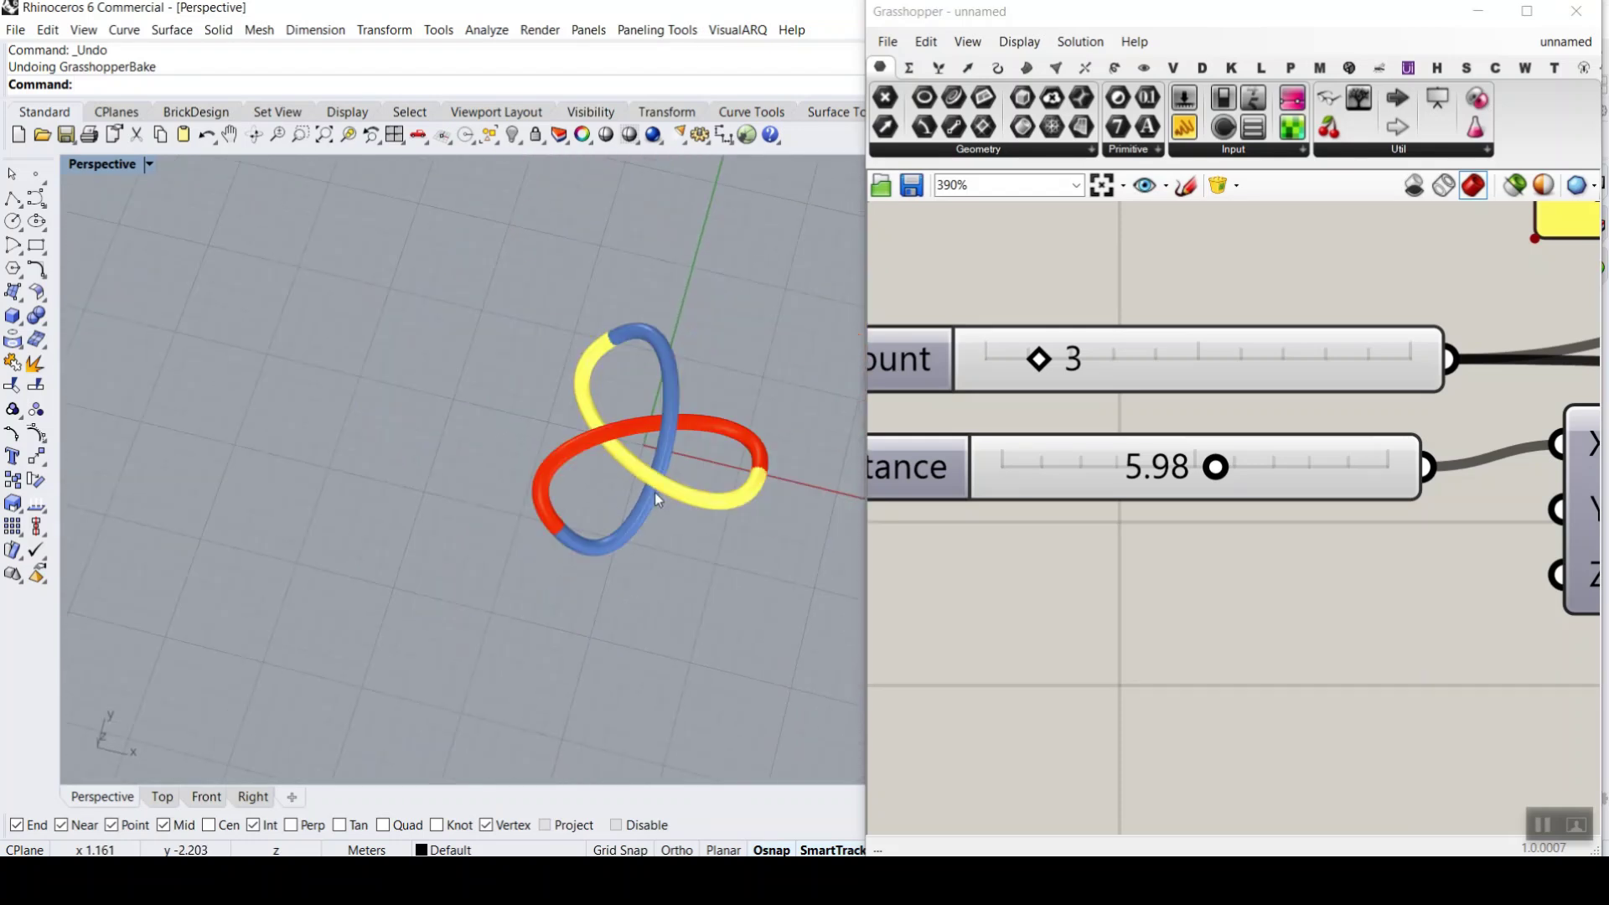
# - Reduce the 3-Plane Rotation slider to about 21
pyautogui.scroll(-6, 993, 360)
pyautogui.scroll(5, 1376, 399)
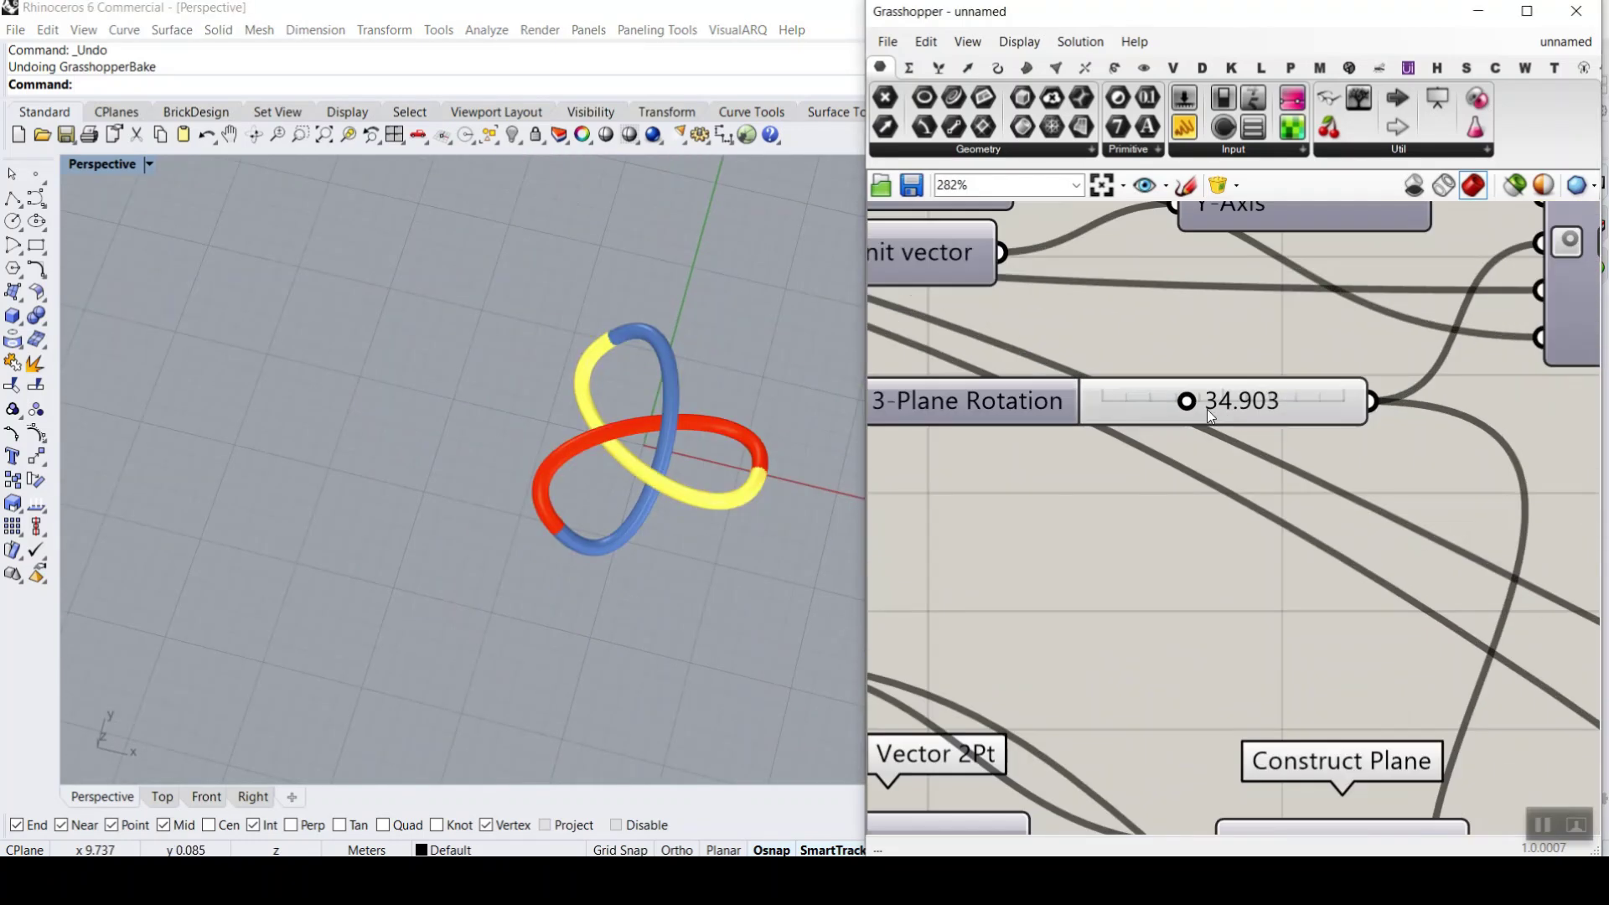
pyautogui.moveTo(1188, 404)
pyautogui.mouseDown()
pyautogui.moveTo(1297, 403)
pyautogui.moveTo(1174, 405)
pyautogui.mouseUp()
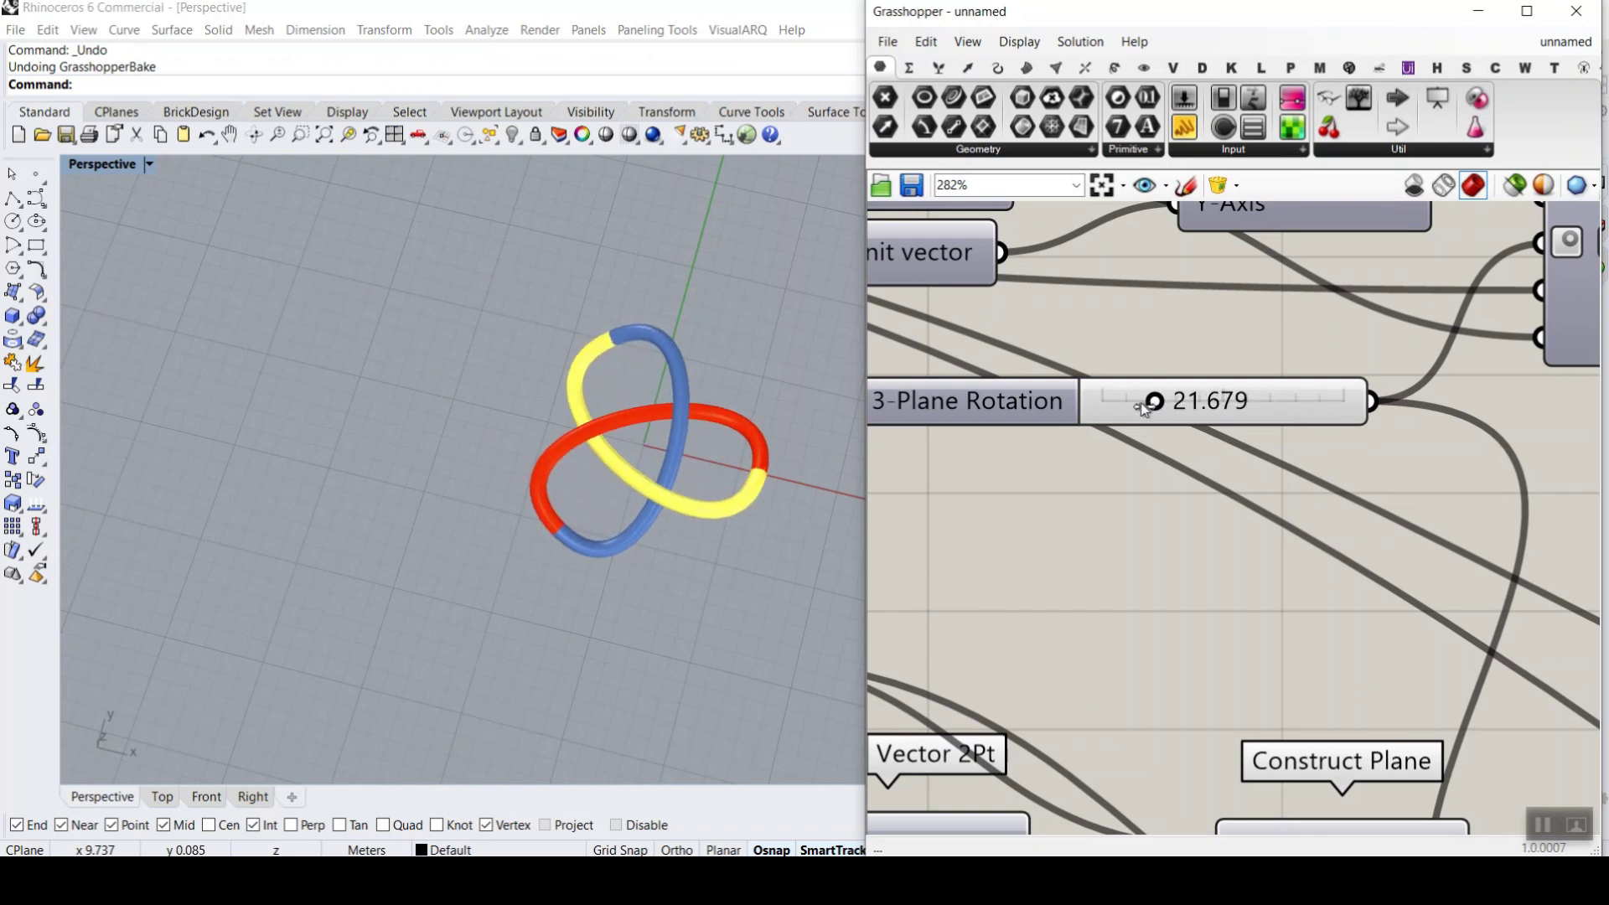
pyautogui.moveTo(677, 453); pyautogui.dragTo(595, 482, button='right')
# - Raise the 2-Count slider to 8
pyautogui.scroll(6, 716, 386)
pyautogui.scroll(-4, 1196, 425)
pyautogui.moveTo(1196, 425); pyautogui.dragTo(1369, 436, button='right')
pyautogui.scroll(-4, 1369, 436)
pyautogui.moveTo(1195, 435); pyautogui.dragTo(1321, 420, button='right')
pyautogui.scroll(5, 1153, 335)
pyautogui.scroll(2, 1037, 395)
pyautogui.moveTo(1083, 339); pyautogui.dragTo(1229, 347)
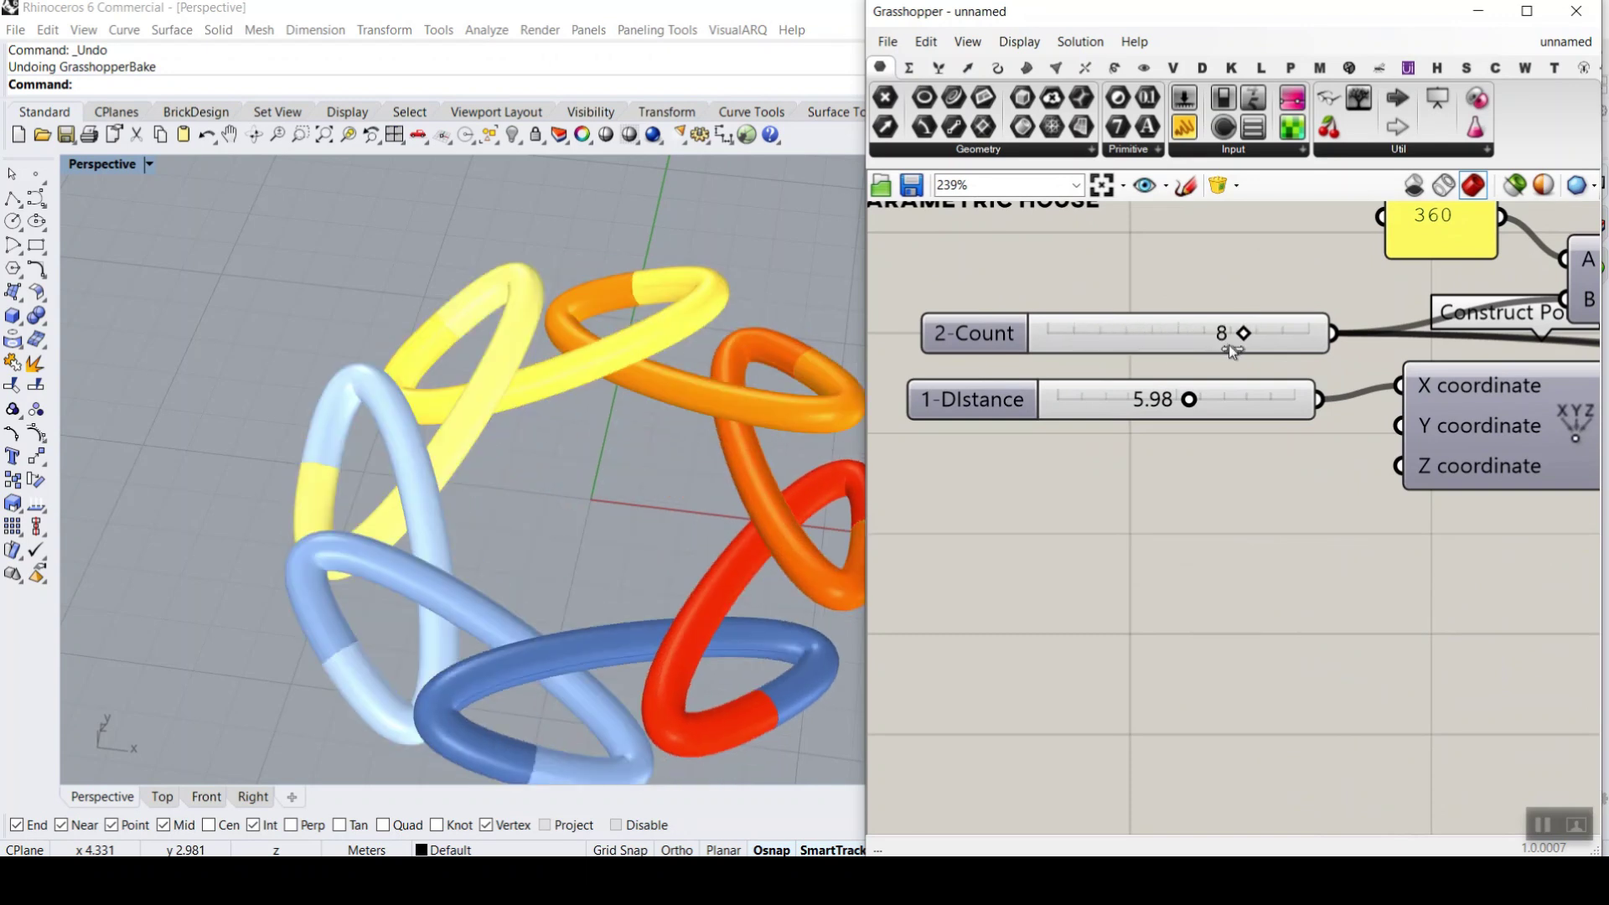
# - Lower the 1-Distance slider towards its minimum to draw the eight segments into the centre
pyautogui.moveTo(646, 455); pyautogui.dragTo(610, 431, button='right')
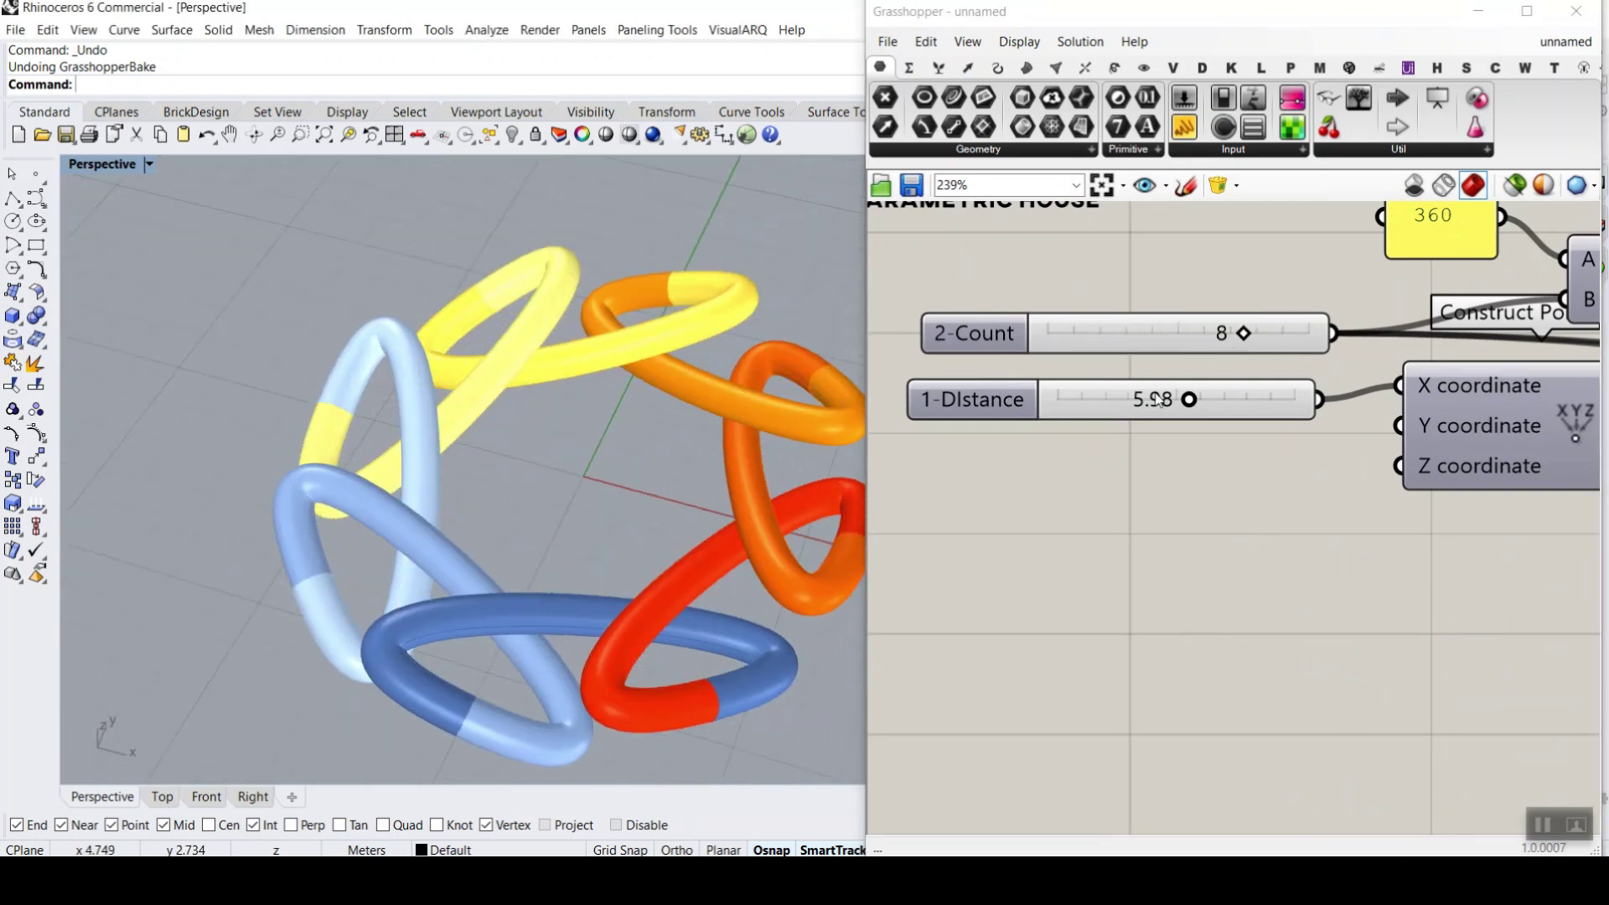
pyautogui.moveTo(1163, 408); pyautogui.dragTo(1075, 411)
pyautogui.scroll(-6, 1074, 329)
# - Reduce the Pipe radius slider to 0.07 and view the thinner pipes up close
pyautogui.moveTo(1457, 391); pyautogui.dragTo(1252, 397, button='right')
pyautogui.scroll(4, 1252, 397)
pyautogui.scroll(-4, 1193, 389)
pyautogui.scroll(8, 1395, 419)
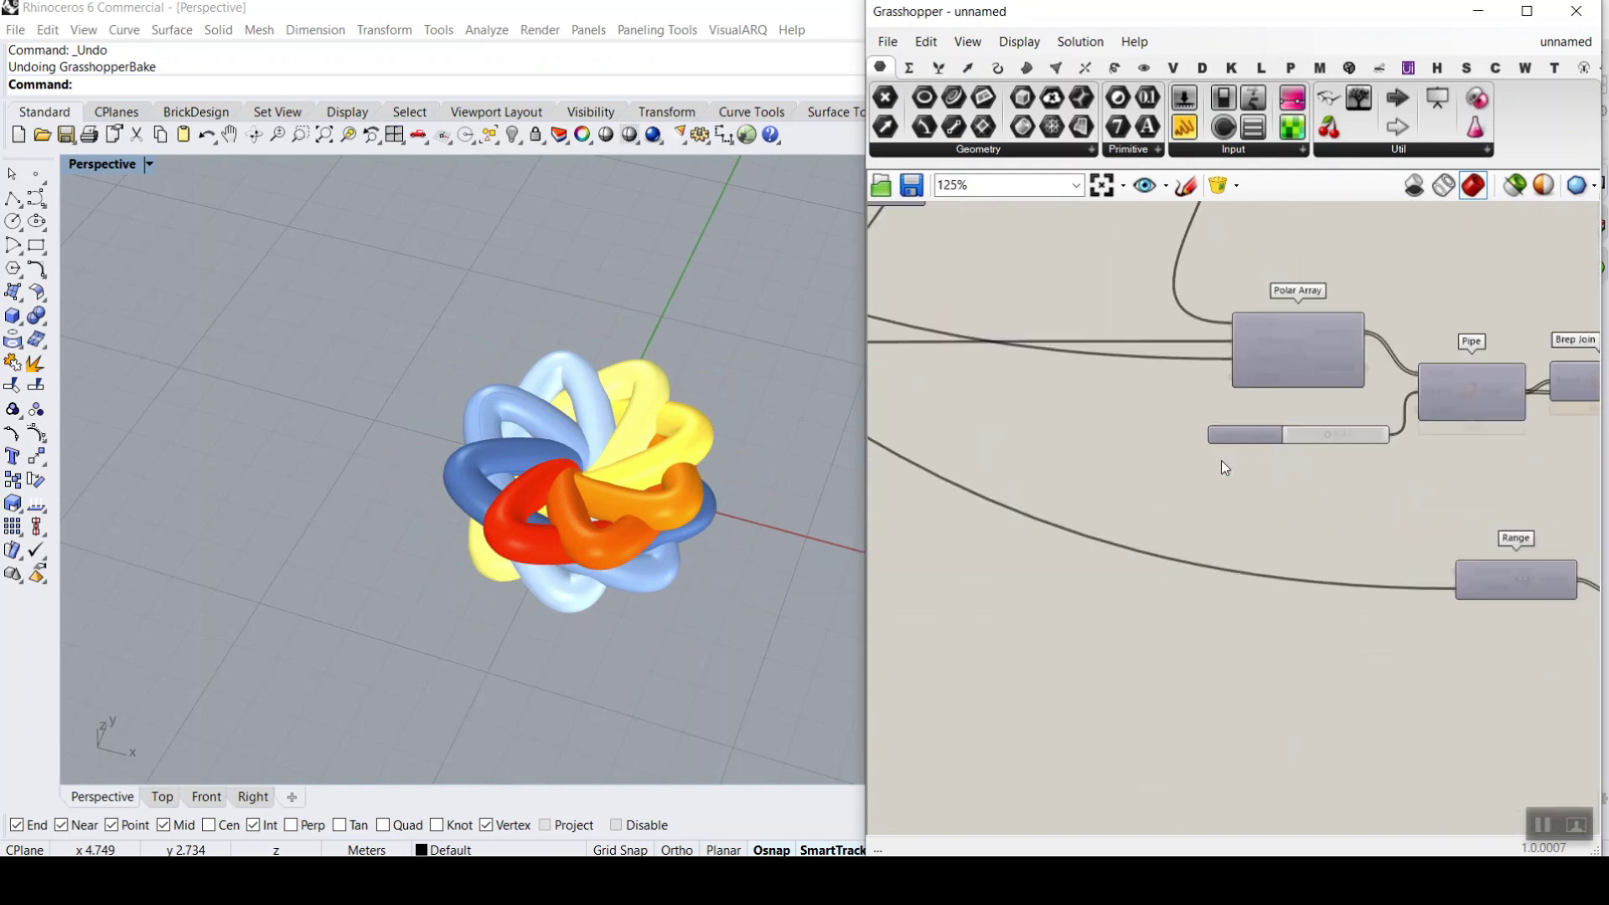
pyautogui.moveTo(1332, 429); pyautogui.dragTo(1242, 431)
pyautogui.moveTo(560, 453)
pyautogui.mouseDown(button='right')
pyautogui.moveTo(662, 448)
pyautogui.moveTo(646, 379)
pyautogui.moveTo(557, 494)
pyautogui.moveTo(591, 427)
pyautogui.moveTo(548, 423)
pyautogui.moveTo(561, 436)
pyautogui.mouseUp(button='right')
pyautogui.scroll(7, 662, 448)
pyautogui.scroll(-4, 662, 448)
pyautogui.scroll(6, 557, 494)
pyautogui.moveTo(1250, 380); pyautogui.dragTo(1291, 385, button='right')
pyautogui.scroll(-10, 1292, 385)
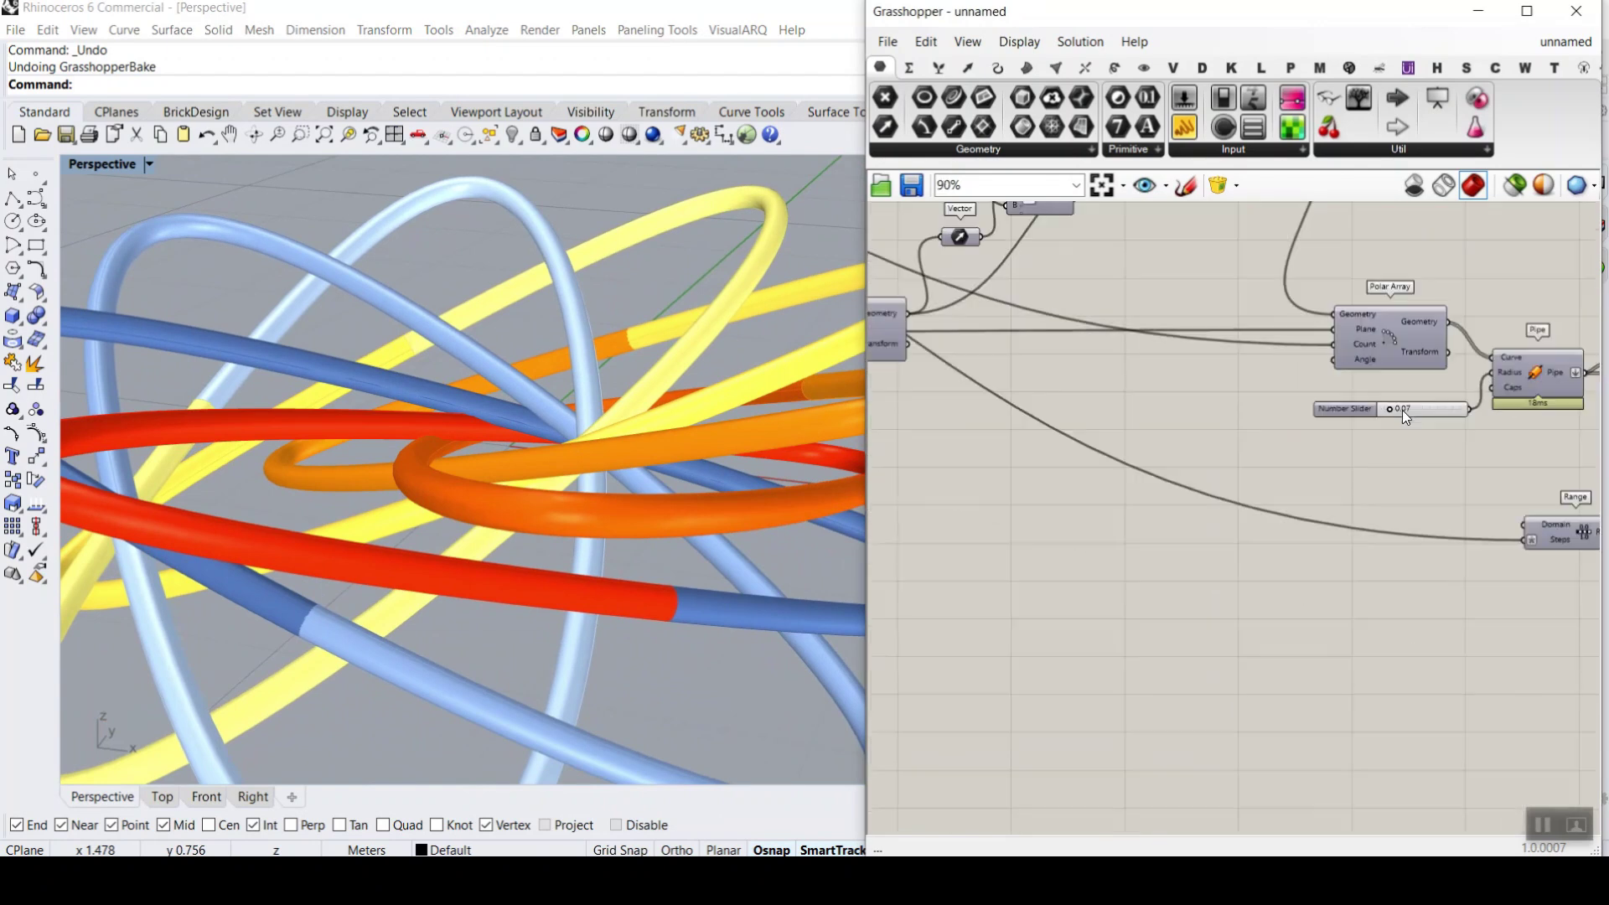
# - Fine-tune the knot's shape sliders so its loops pass around the centre
pyautogui.scroll(9, 1252, 354)
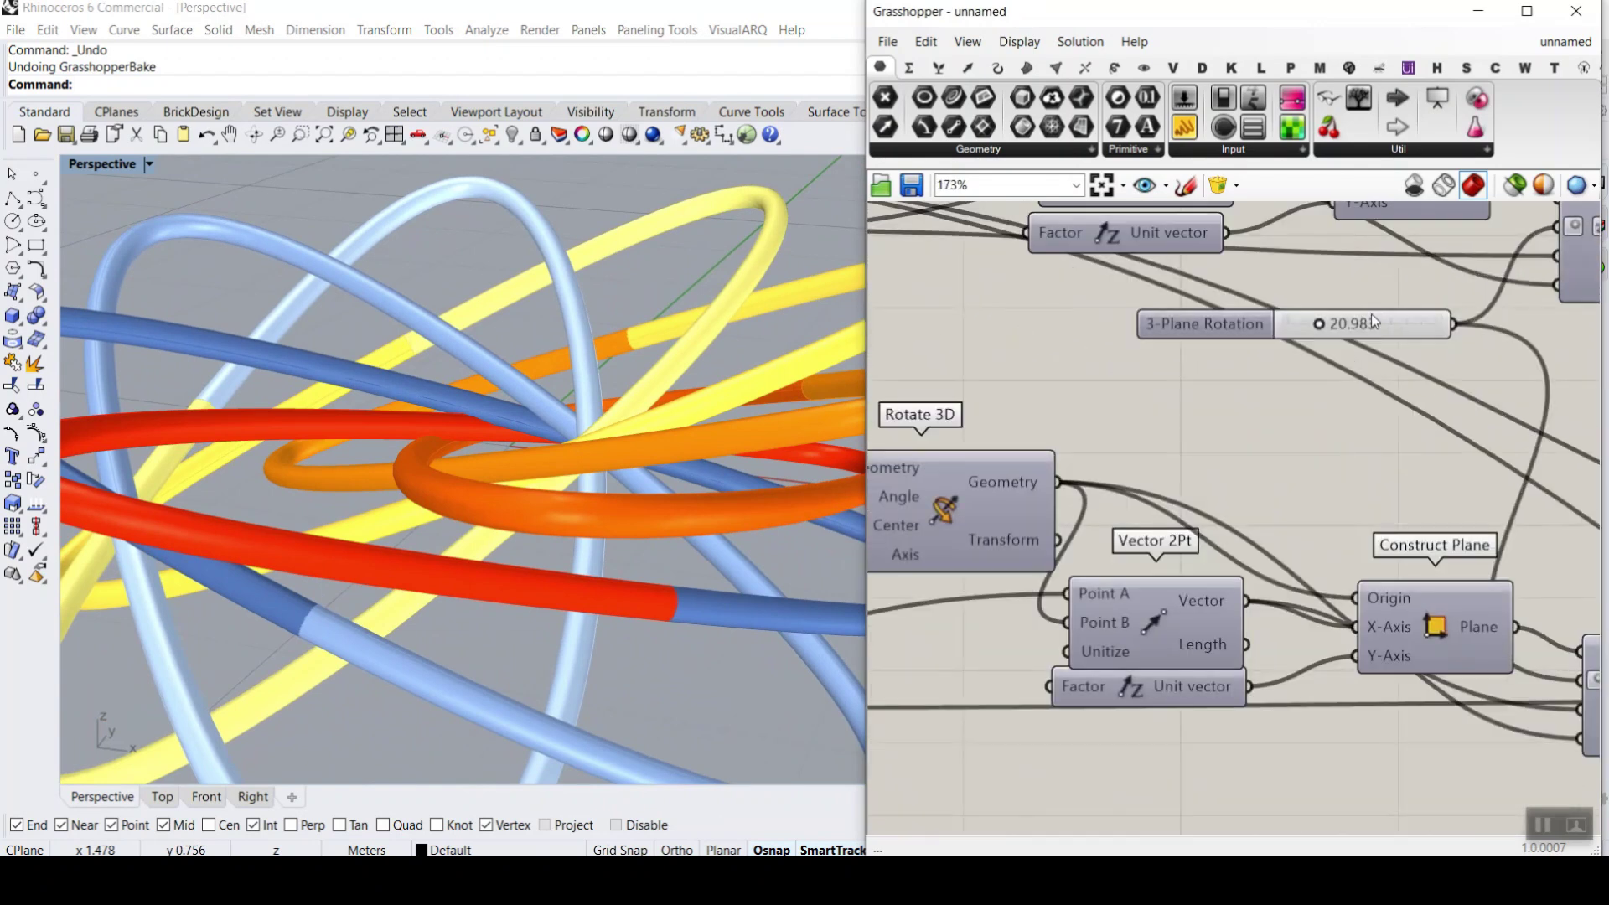
pyautogui.moveTo(1259, 336); pyautogui.dragTo(1259, 340)
pyautogui.scroll(-8, 1249, 442)
pyautogui.scroll(6, 1052, 329)
pyautogui.scroll(3, 1052, 328)
pyautogui.moveTo(1052, 328); pyautogui.dragTo(1038, 330)
pyautogui.scroll(-7, 452, 343)
pyautogui.scroll(3, 449, 450)
pyautogui.moveTo(436, 340); pyautogui.dragTo(536, 423, button='right')
# - Bake the Breps output of Brep Join and move the baked polysurface clear of the coloured preview
pyautogui.scroll(-8, 1328, 405)
pyautogui.scroll(5, 1354, 390)
pyautogui.moveTo(1477, 465); pyautogui.dragTo(1206, 355, button='right')
pyautogui.scroll(5, 1513, 502)
pyautogui.moveTo(1523, 523); pyautogui.dragTo(1364, 428, button='right')
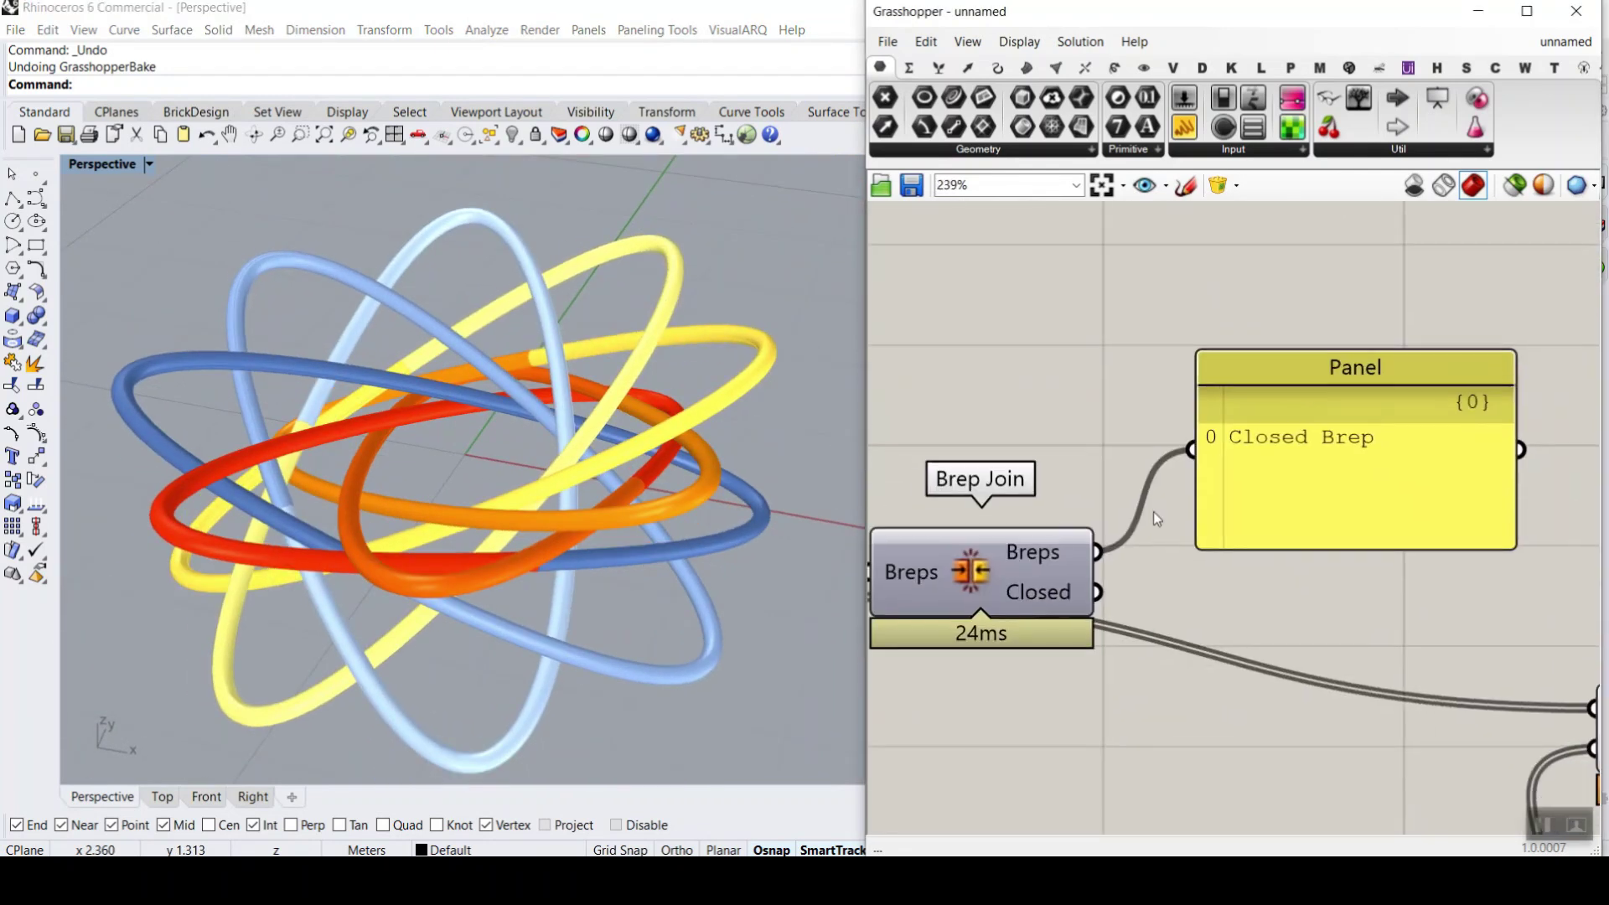
pyautogui.rightClick(1039, 555)
pyautogui.click(1087, 578)
pyautogui.click(1121, 782)
pyautogui.scroll(-5, 749, 430)
pyautogui.moveTo(702, 463); pyautogui.dragTo(455, 287)
# - Inspect the baked polysurface's pipes up close, and undo its move and the bake
pyautogui.scroll(6, 553, 285)
pyautogui.moveTo(553, 285); pyautogui.dragTo(538, 405, button='right')
pyautogui.scroll(5, 516, 455)
pyautogui.scroll(8, 487, 366)
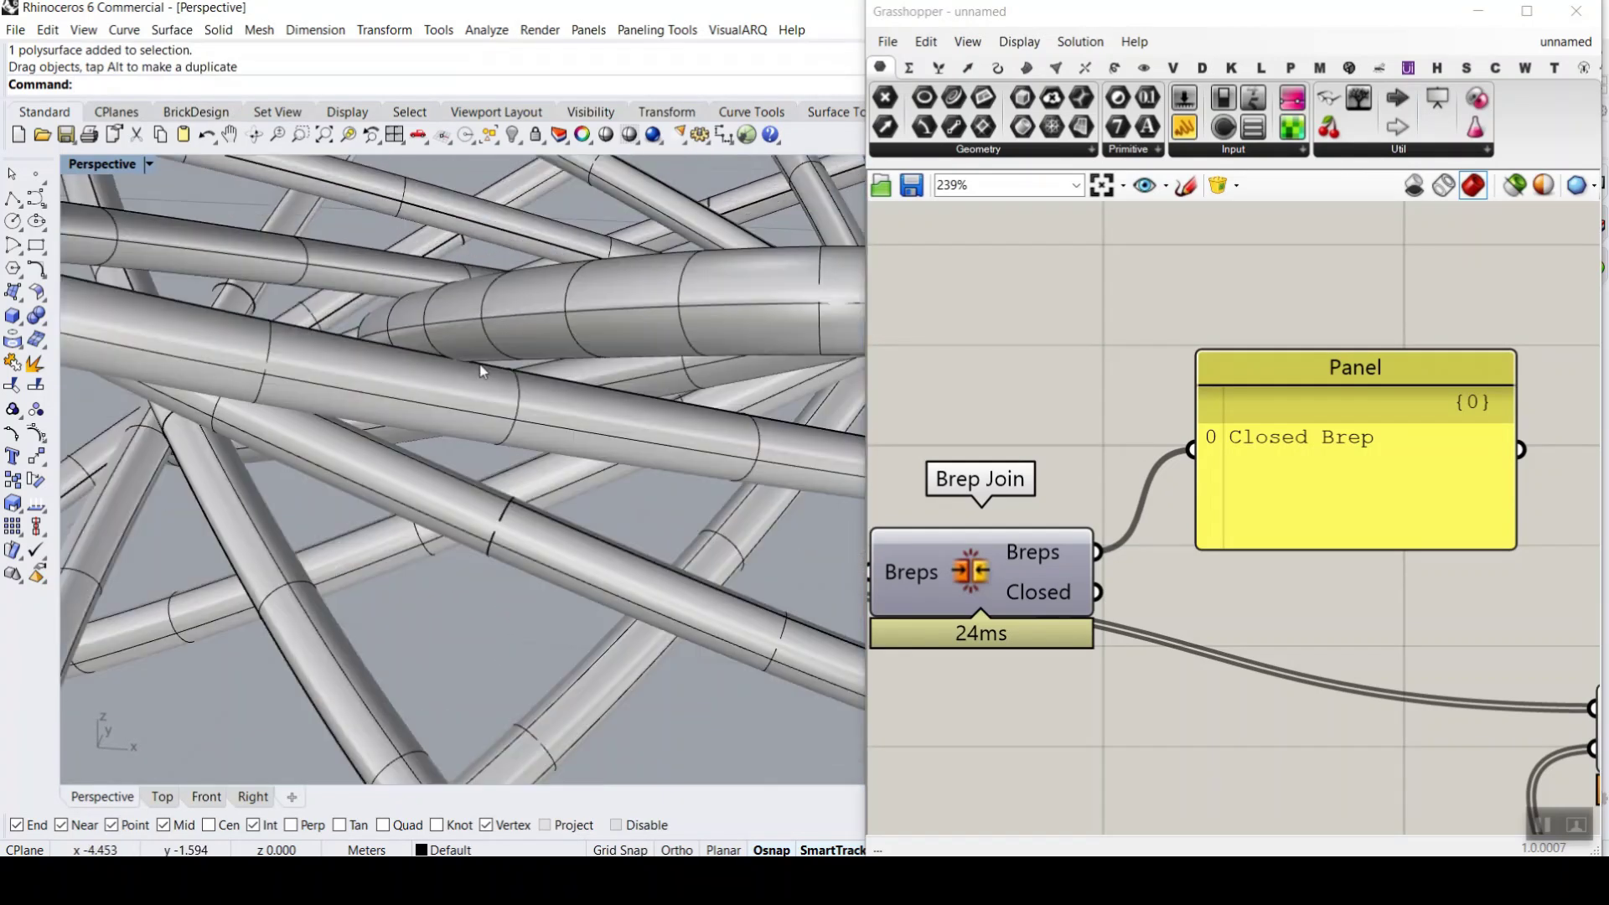
pyautogui.scroll(-10, 489, 371)
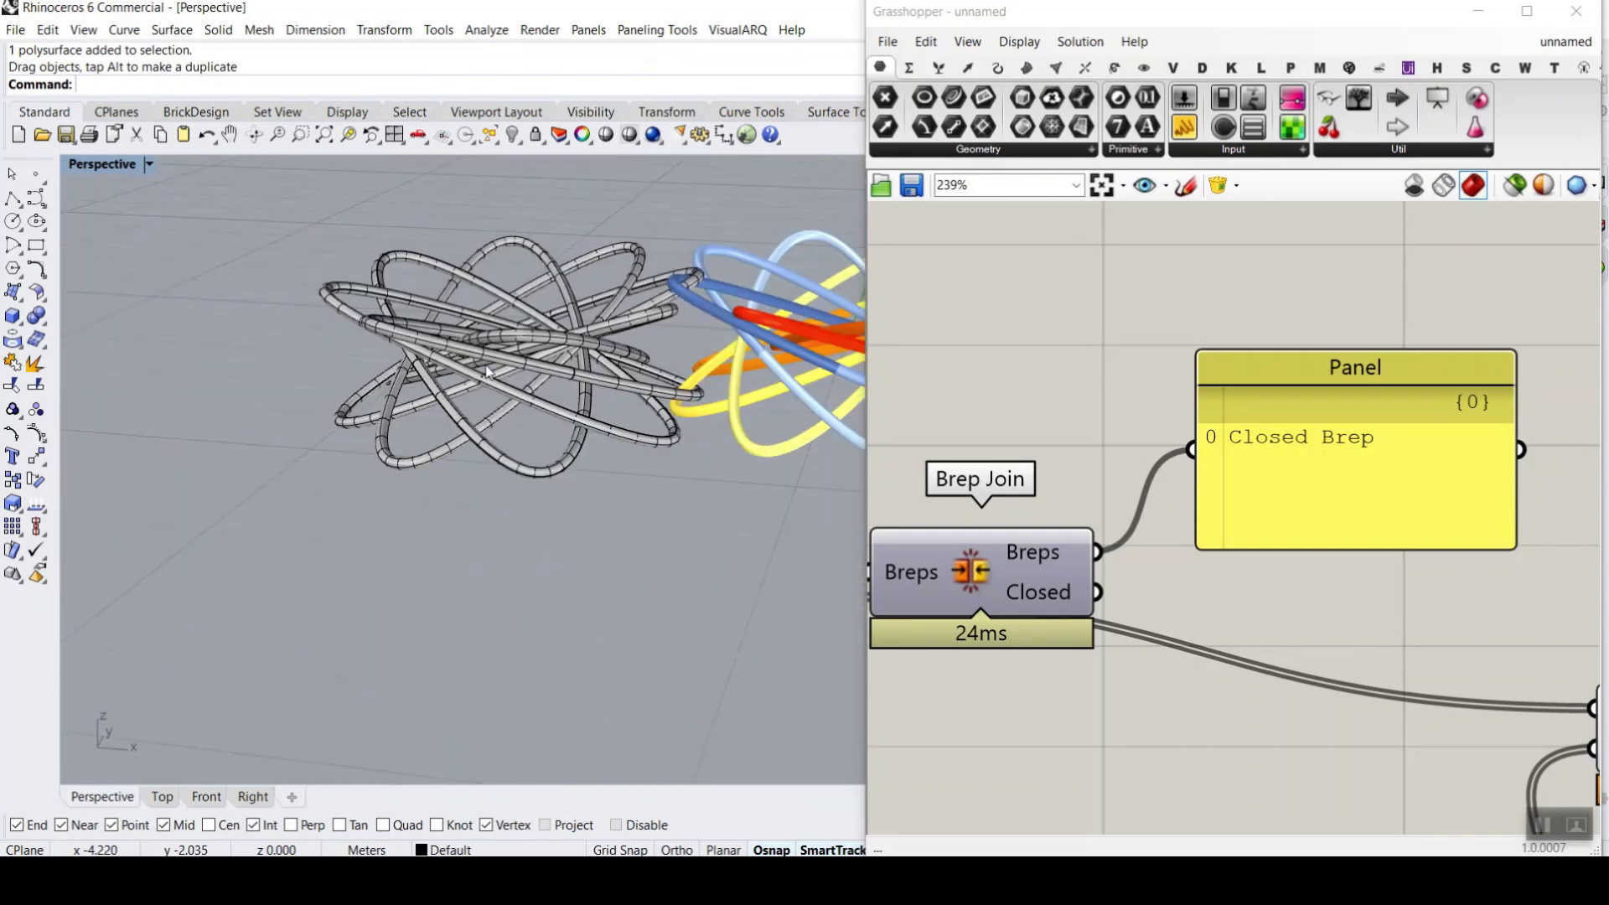
pyautogui.hotkey('ctrl', 'z')
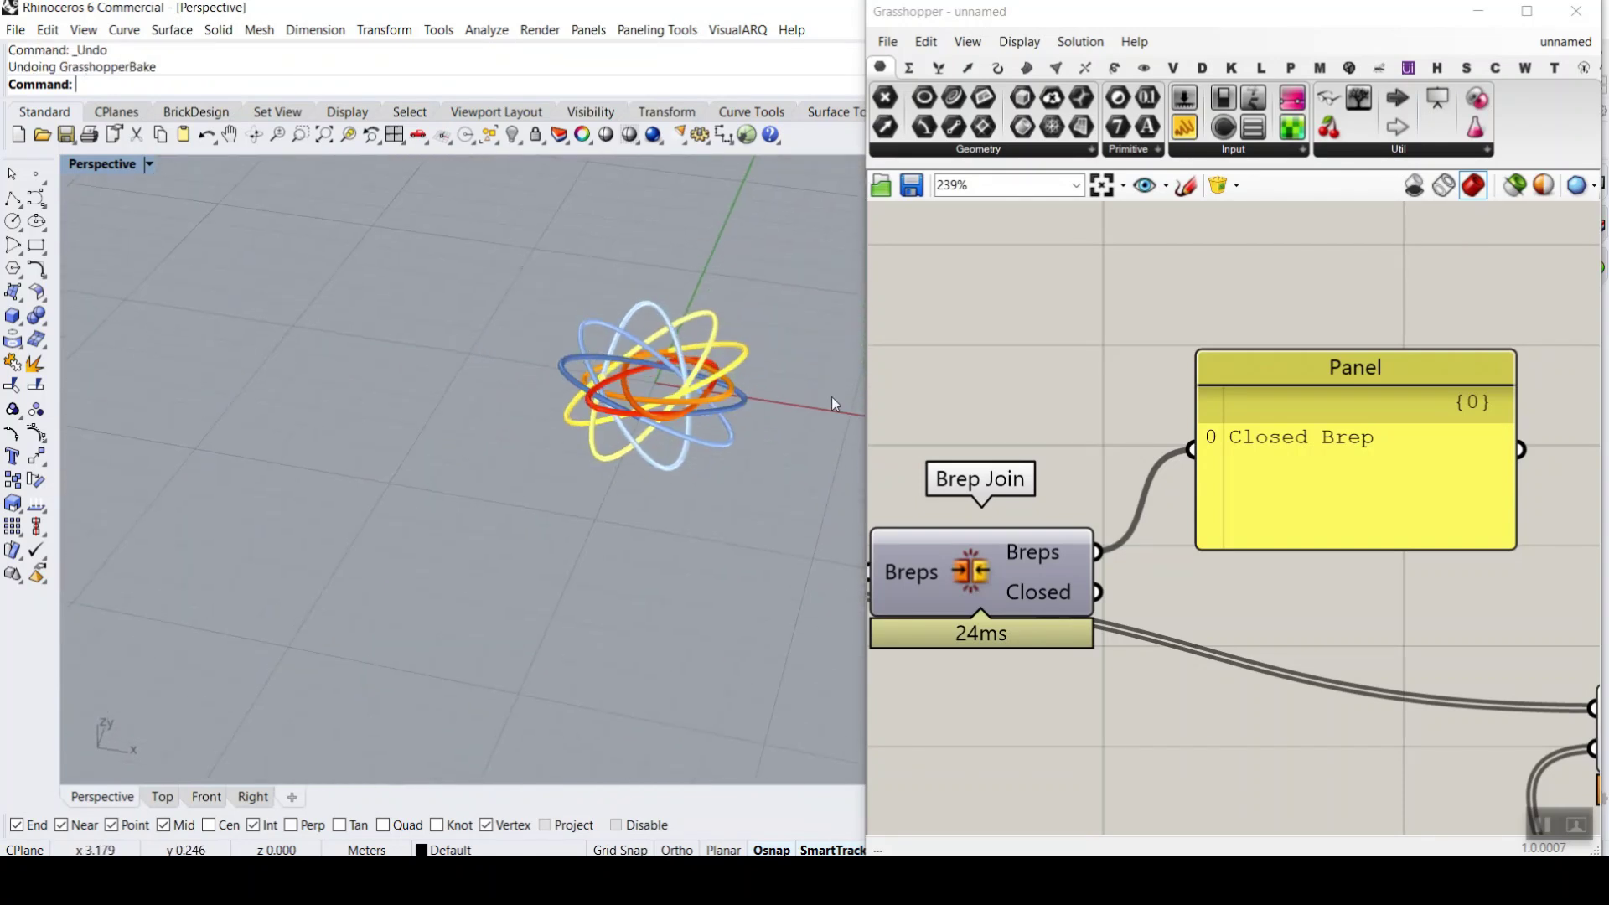
# - Set the Pipe radius slider to 0.05 and view the knot from several angles
pyautogui.scroll(-5, 1326, 423)
pyautogui.scroll(6, 1208, 437)
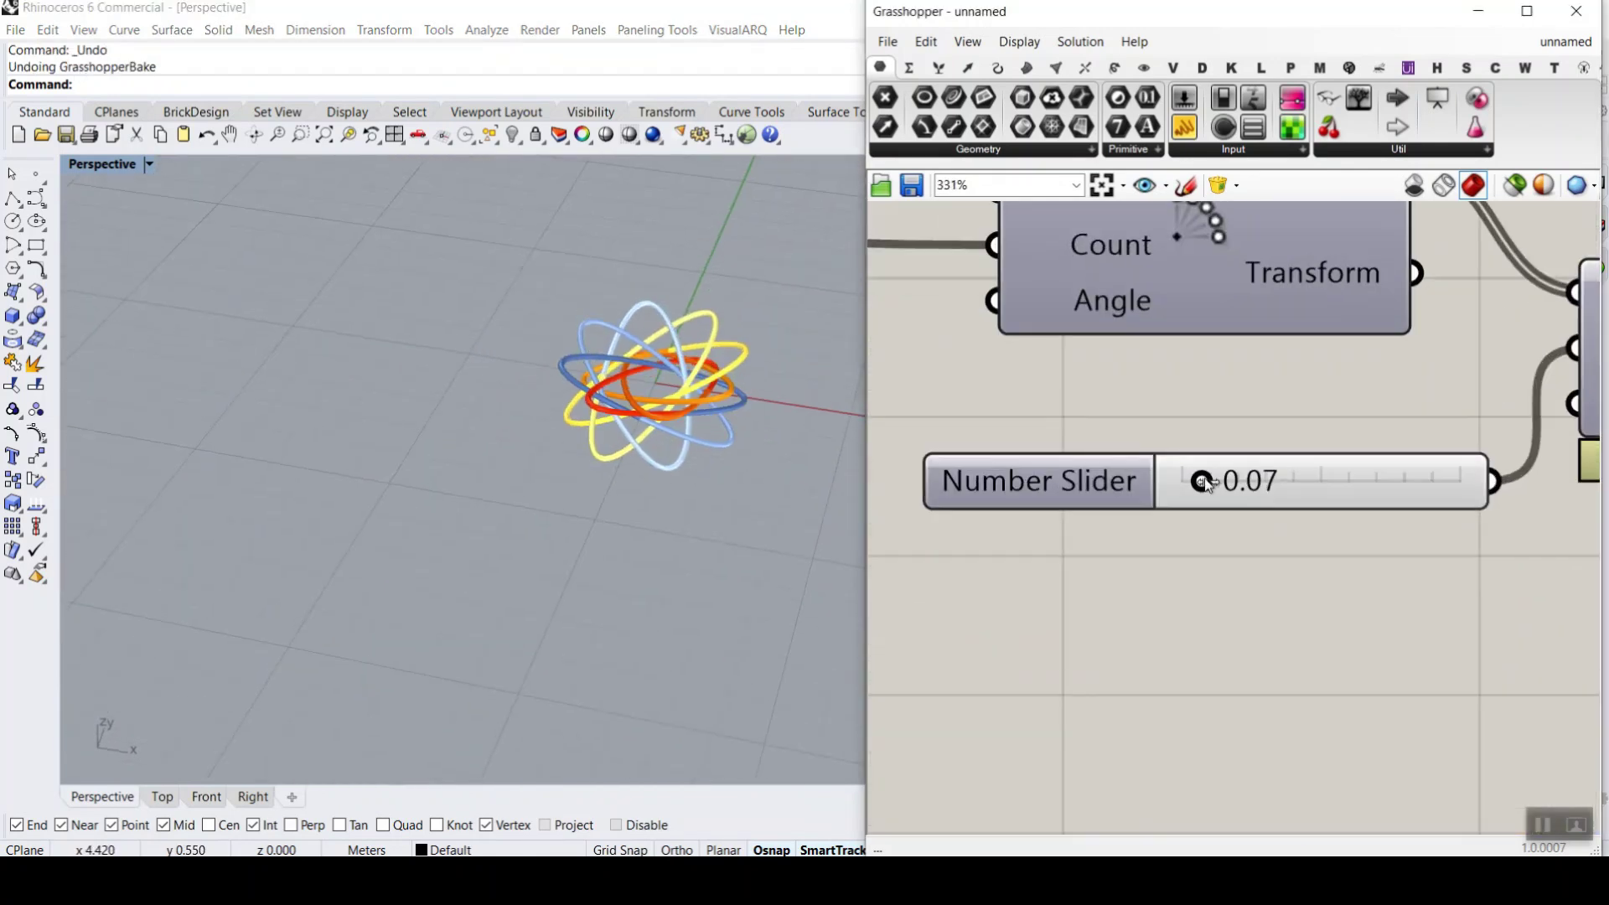
pyautogui.scroll(10, 579, 425)
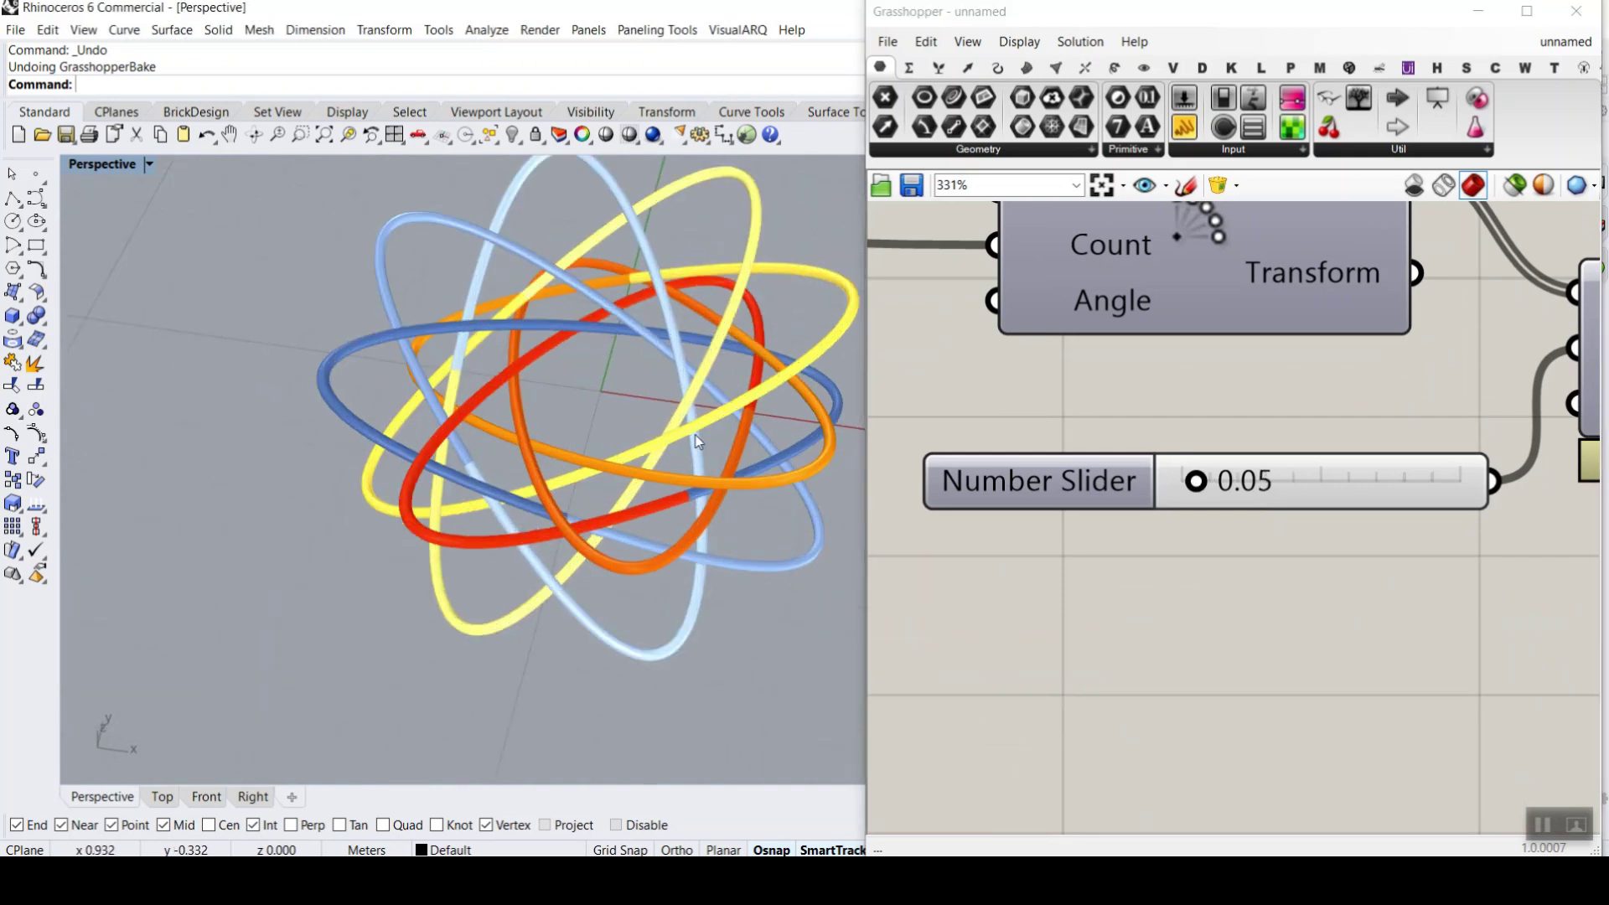
pyautogui.moveTo(725, 365); pyautogui.dragTo(678, 442, button='right')
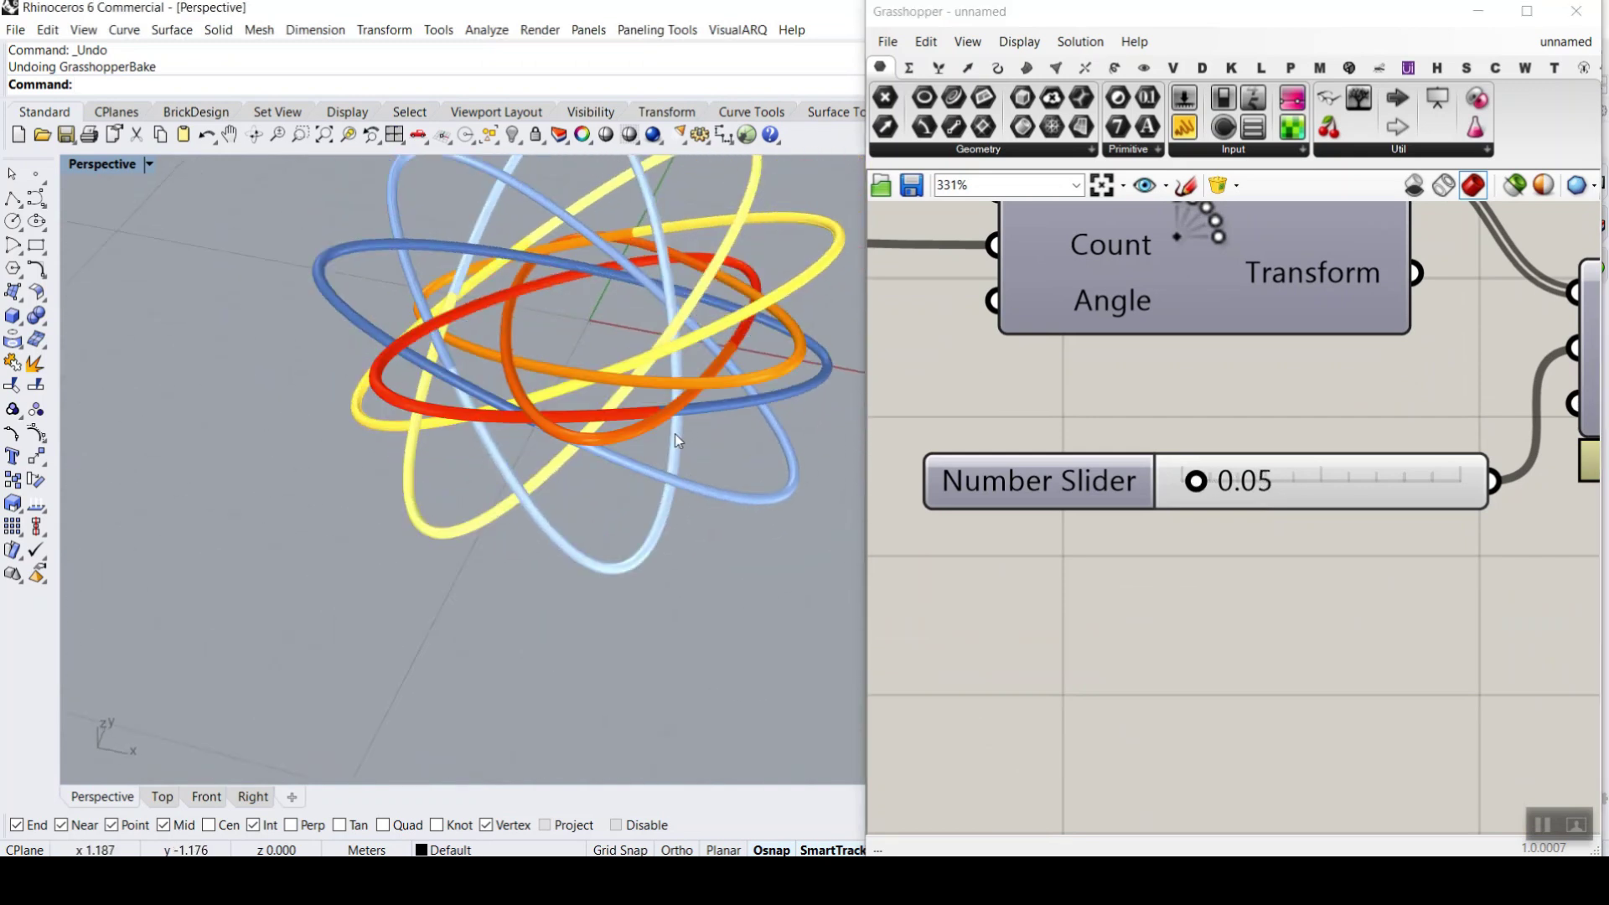
pyautogui.scroll(-6, 573, 434)
pyautogui.moveTo(573, 434); pyautogui.dragTo(587, 569, button='right')
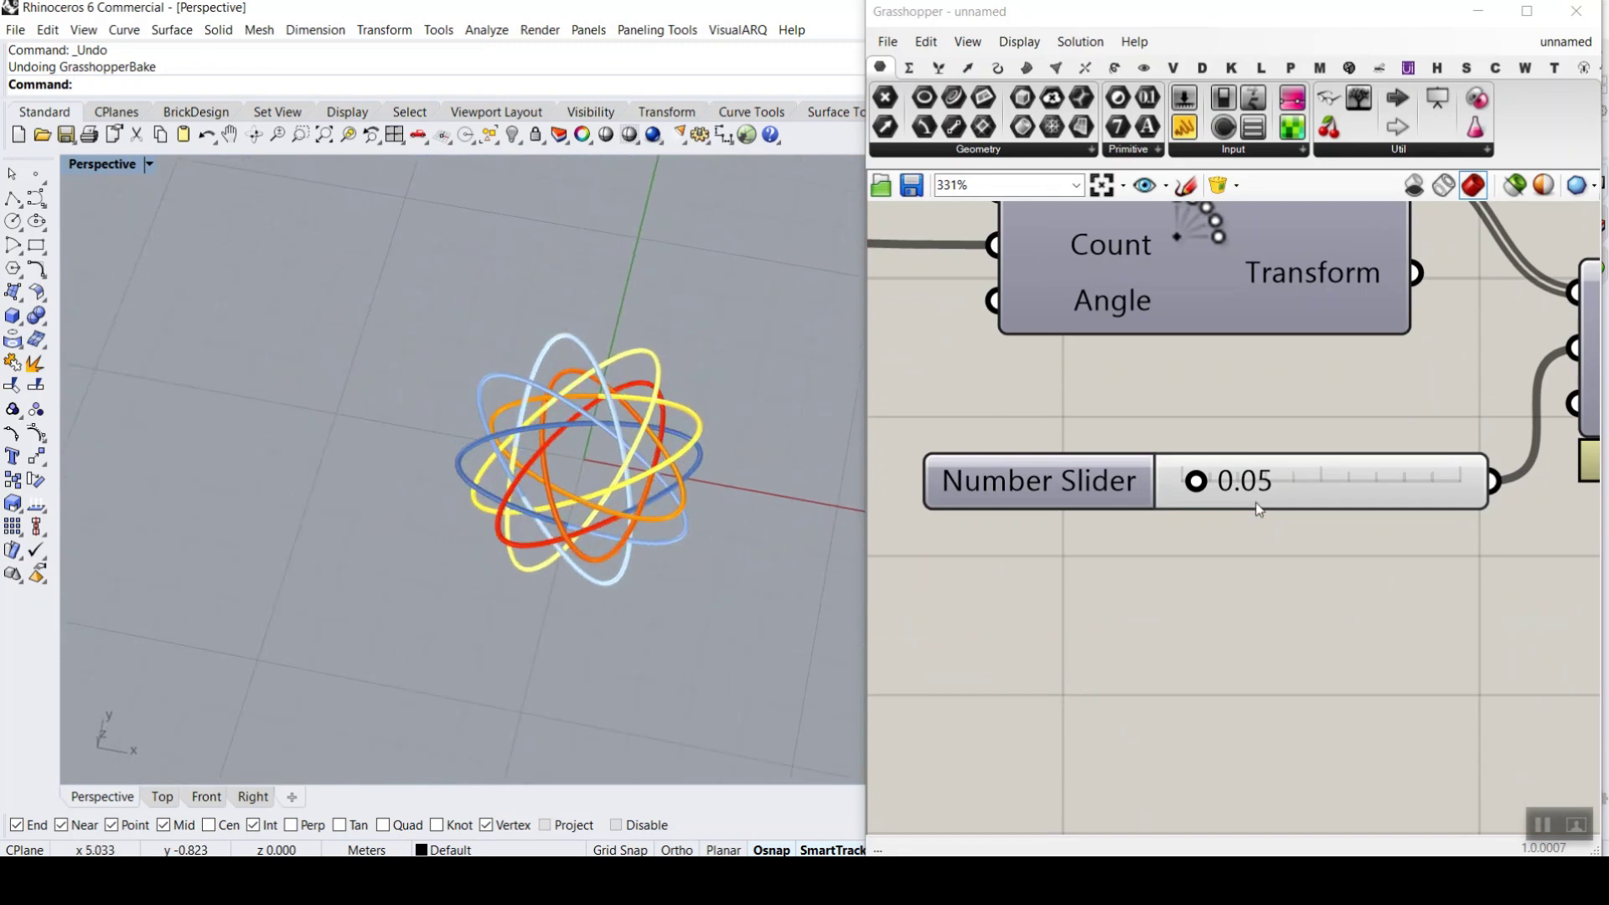
# - Set the 2-Count slider to 5
pyautogui.scroll(-6, 1254, 500)
pyautogui.moveTo(1254, 500); pyautogui.dragTo(1139, 402, button='right')
pyautogui.scroll(-4, 1142, 408)
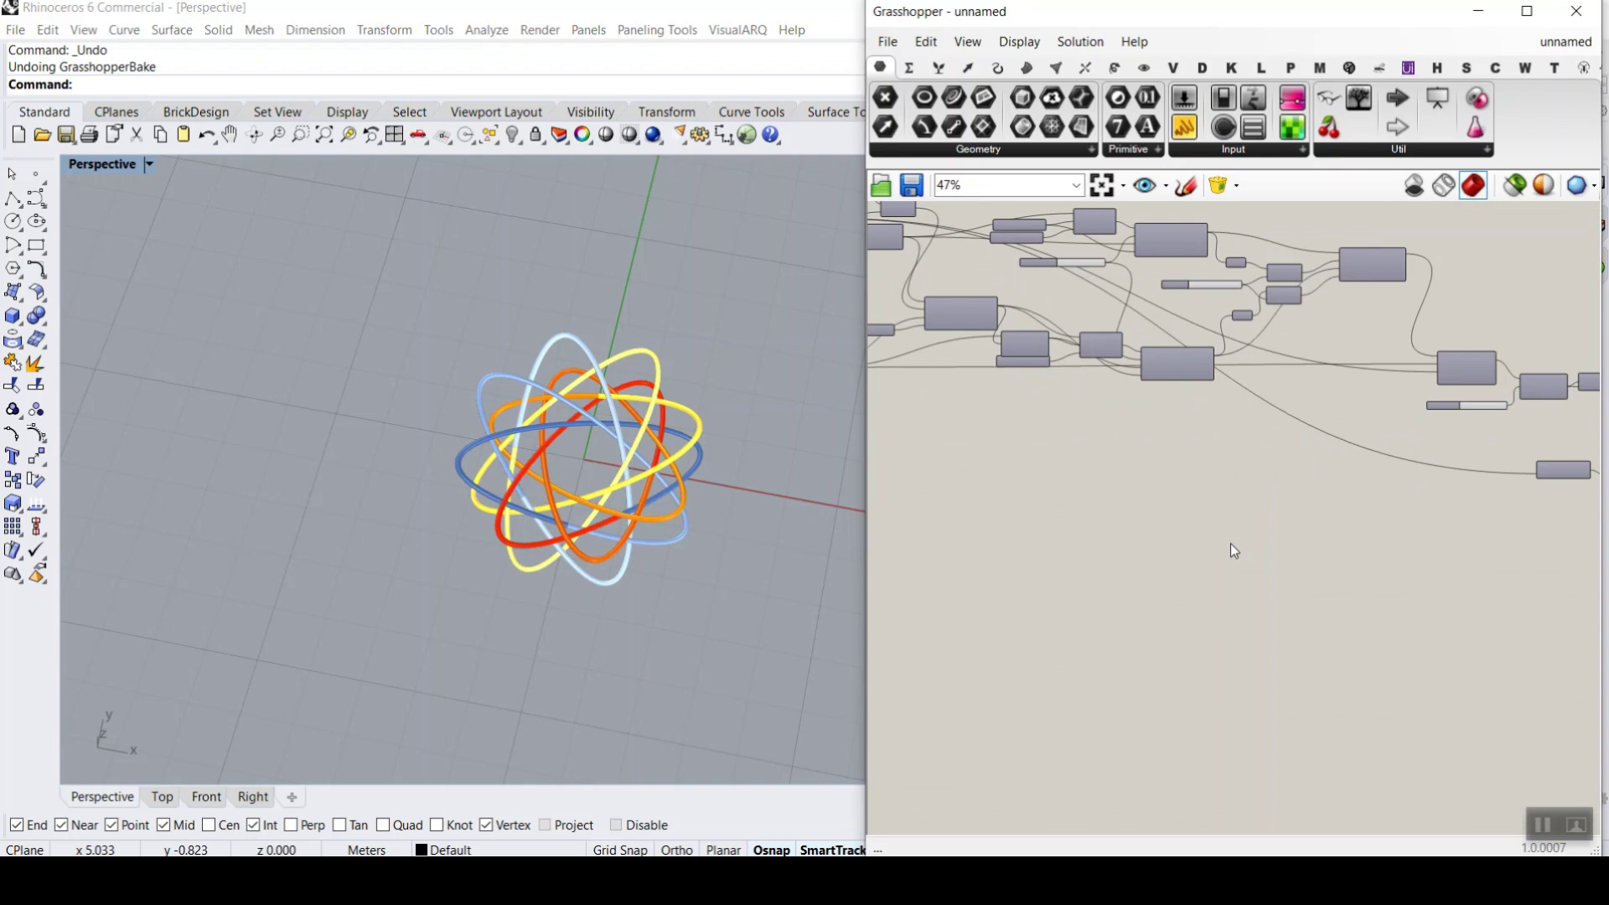
pyautogui.scroll(5, 1081, 459)
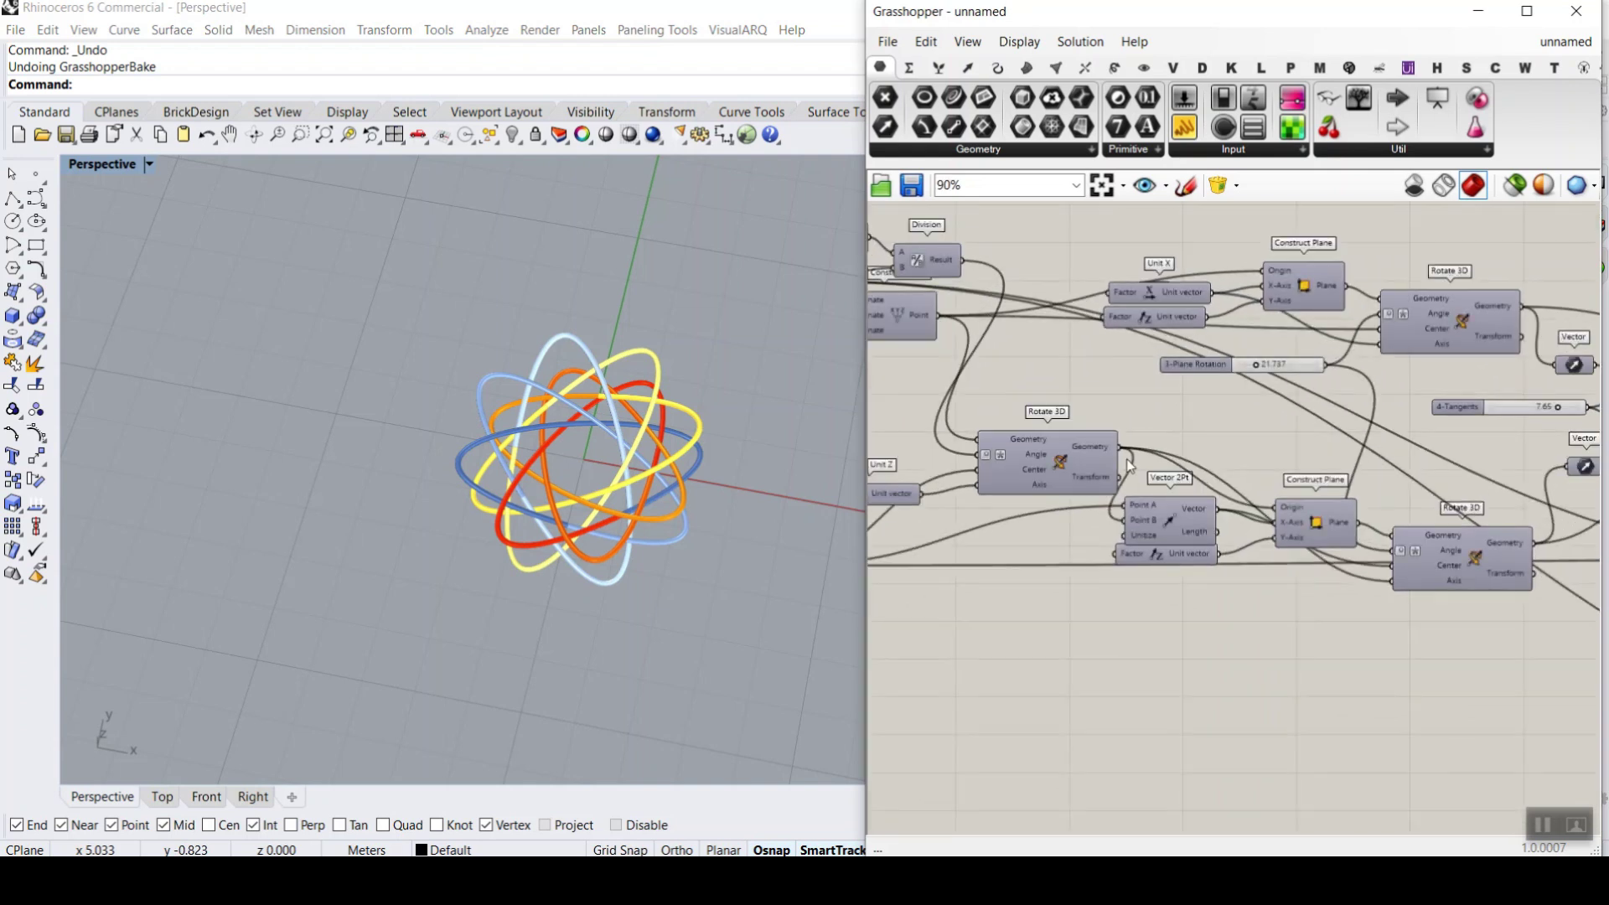
pyautogui.scroll(3, 1130, 466)
pyautogui.scroll(1, 1159, 400)
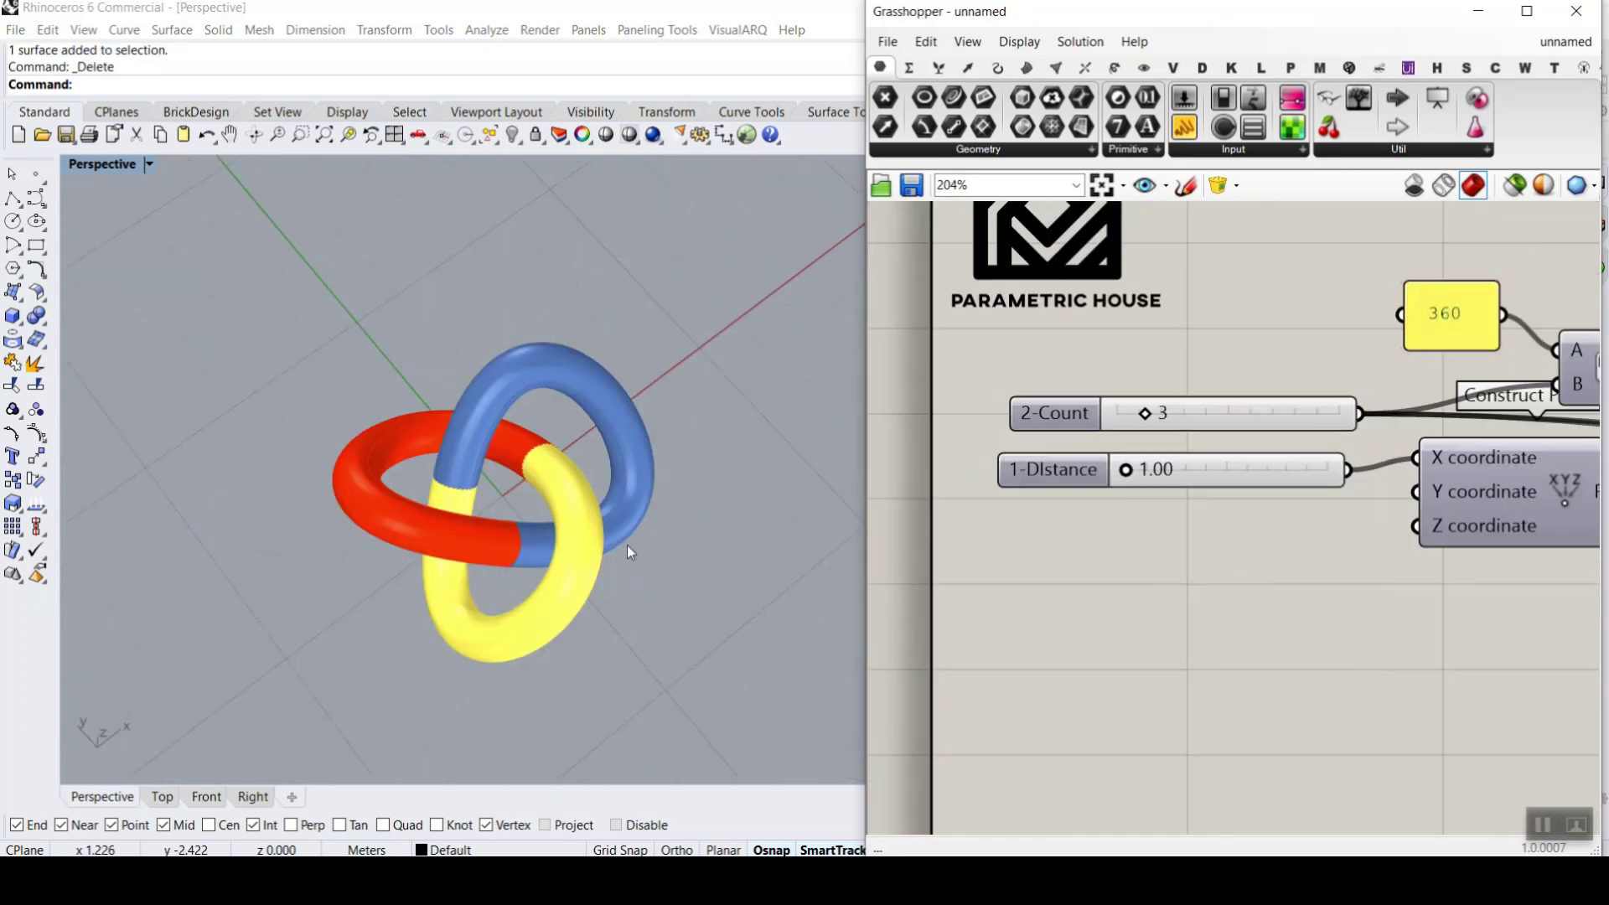
pyautogui.scroll(3, 538, 320)
pyautogui.moveTo(542, 328); pyautogui.dragTo(566, 541, button='right')
pyautogui.scroll(-6, 612, 414)
pyautogui.moveTo(1004, 491); pyautogui.dragTo(867, 536, button='right')
pyautogui.moveTo(1007, 461); pyautogui.dragTo(1051, 460)
pyautogui.moveTo(988, 515)
pyautogui.mouseDown()
pyautogui.moveTo(1058, 515)
pyautogui.moveTo(967, 509)
pyautogui.mouseUp()
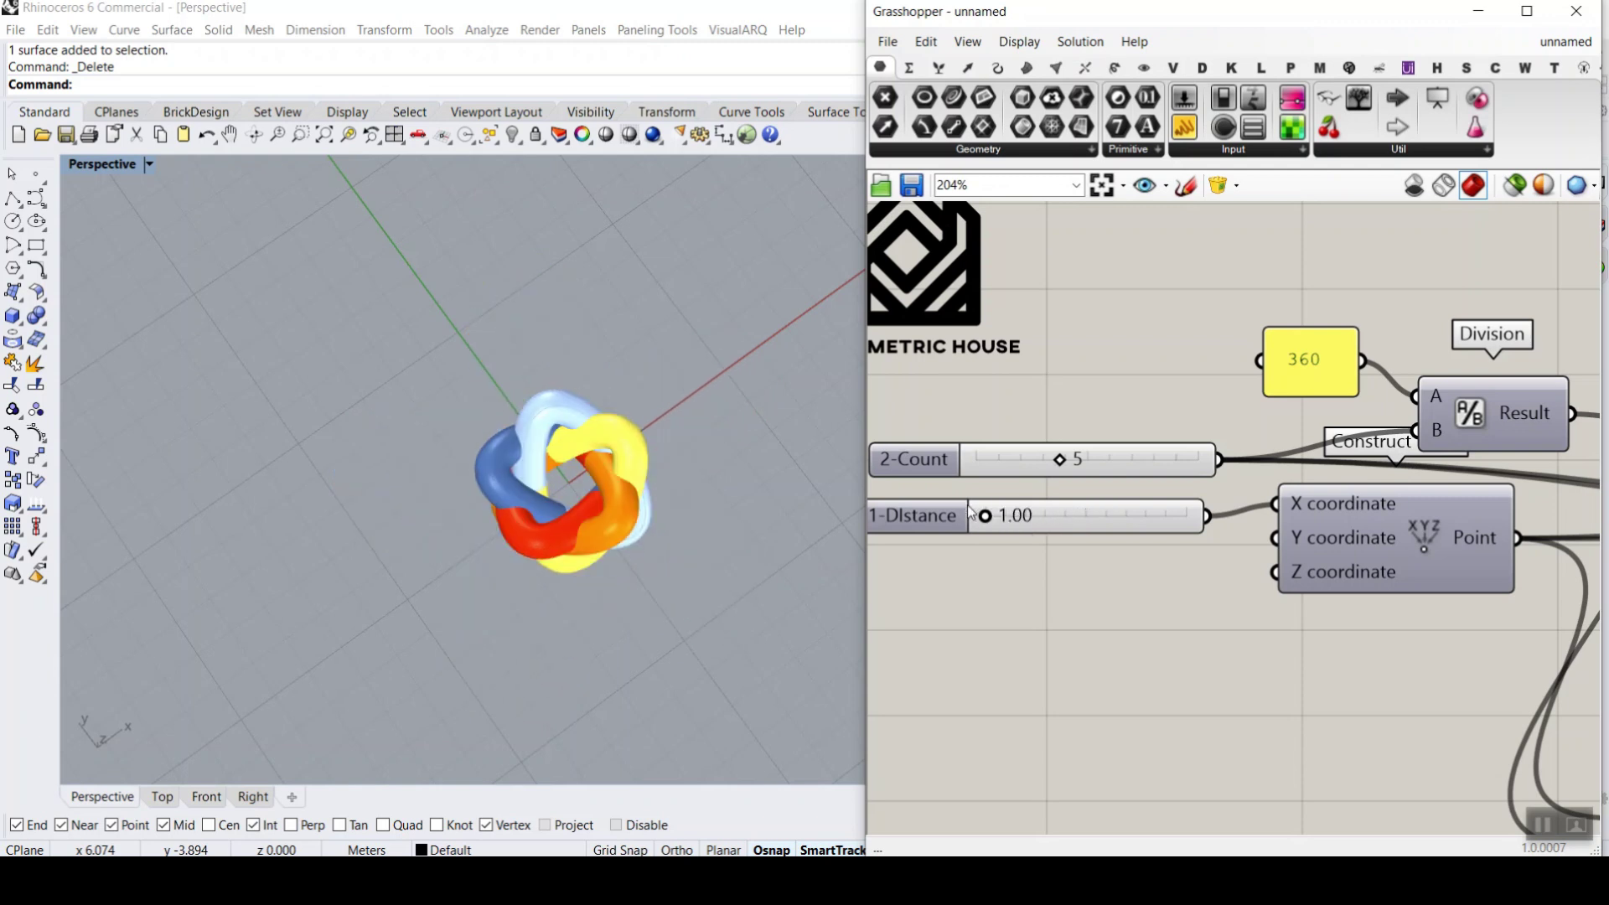
# - Inspect the five-segment knot up close and return the 2-Count slider to 3
pyautogui.scroll(5, 595, 470)
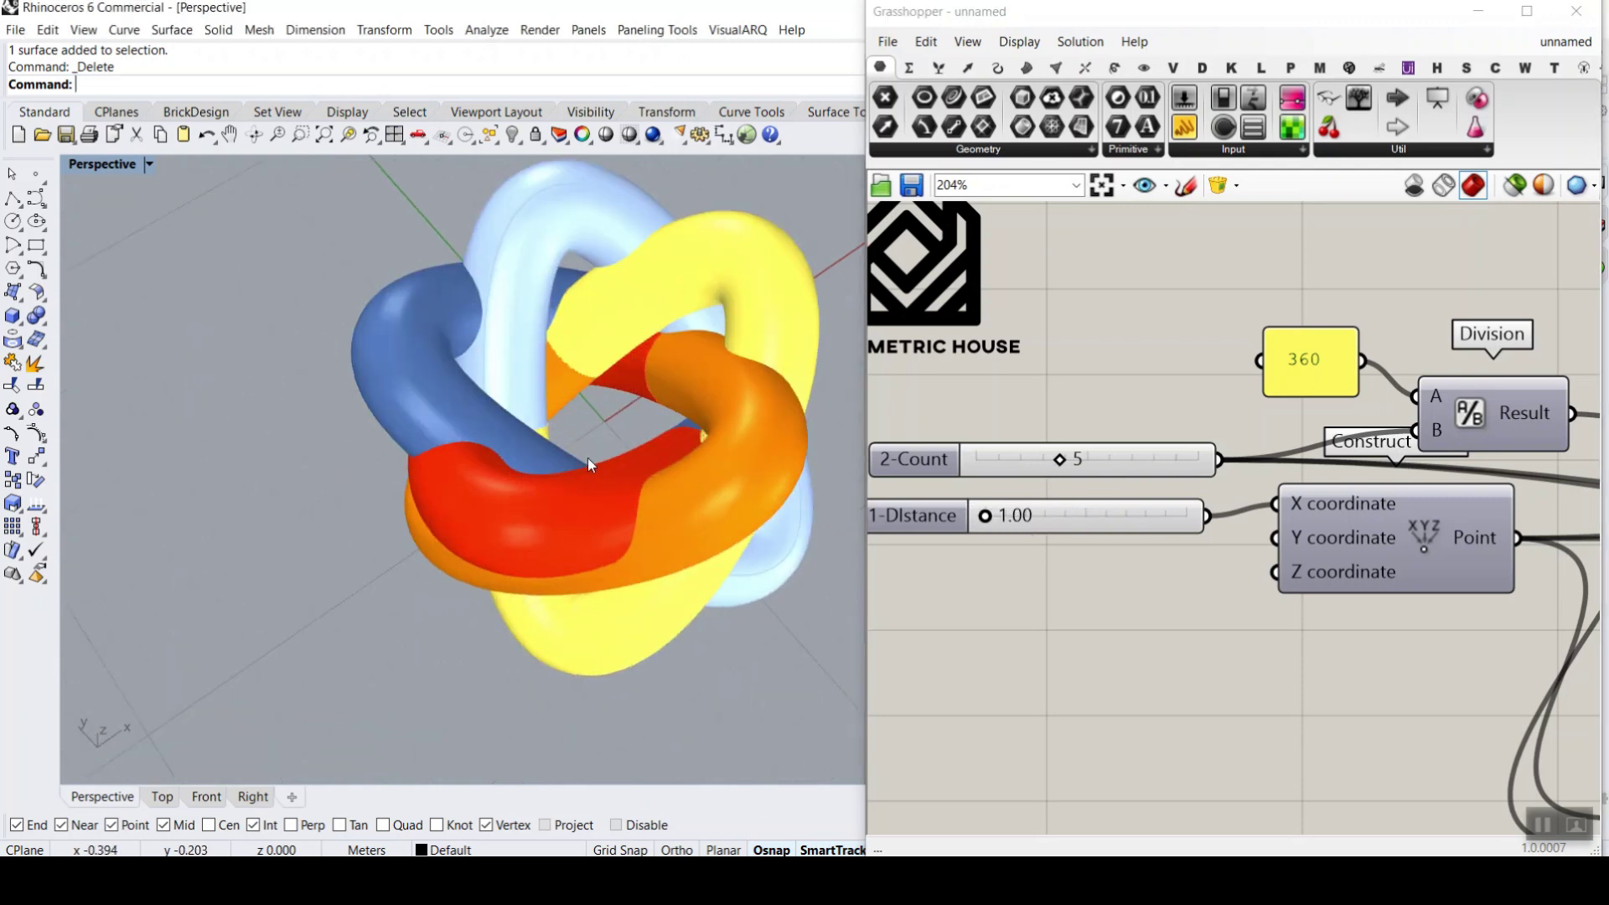
pyautogui.moveTo(659, 444); pyautogui.dragTo(877, 495, button='right')
pyautogui.moveTo(1061, 459); pyautogui.dragTo(1005, 459)
# - Raise the Pipe radius slider to 1.00 and view the thickened knot from another angle
pyautogui.scroll(-5, 1123, 516)
pyautogui.moveTo(1123, 515); pyautogui.dragTo(1034, 452, button='right')
pyautogui.scroll(-5, 1034, 452)
pyautogui.moveTo(1508, 555); pyautogui.dragTo(1252, 528, button='right')
pyautogui.scroll(5, 1375, 565)
pyautogui.scroll(6, 1248, 540)
pyautogui.moveTo(1238, 528); pyautogui.dragTo(1370, 527)
pyautogui.moveTo(742, 516); pyautogui.dragTo(465, 420, button='right')
# - Extend the Pipe radius slider's maximum to 4 and set its value to 1.23
pyautogui.doubleClick(1034, 504)
pyautogui.scroll(3, 1133, 559)
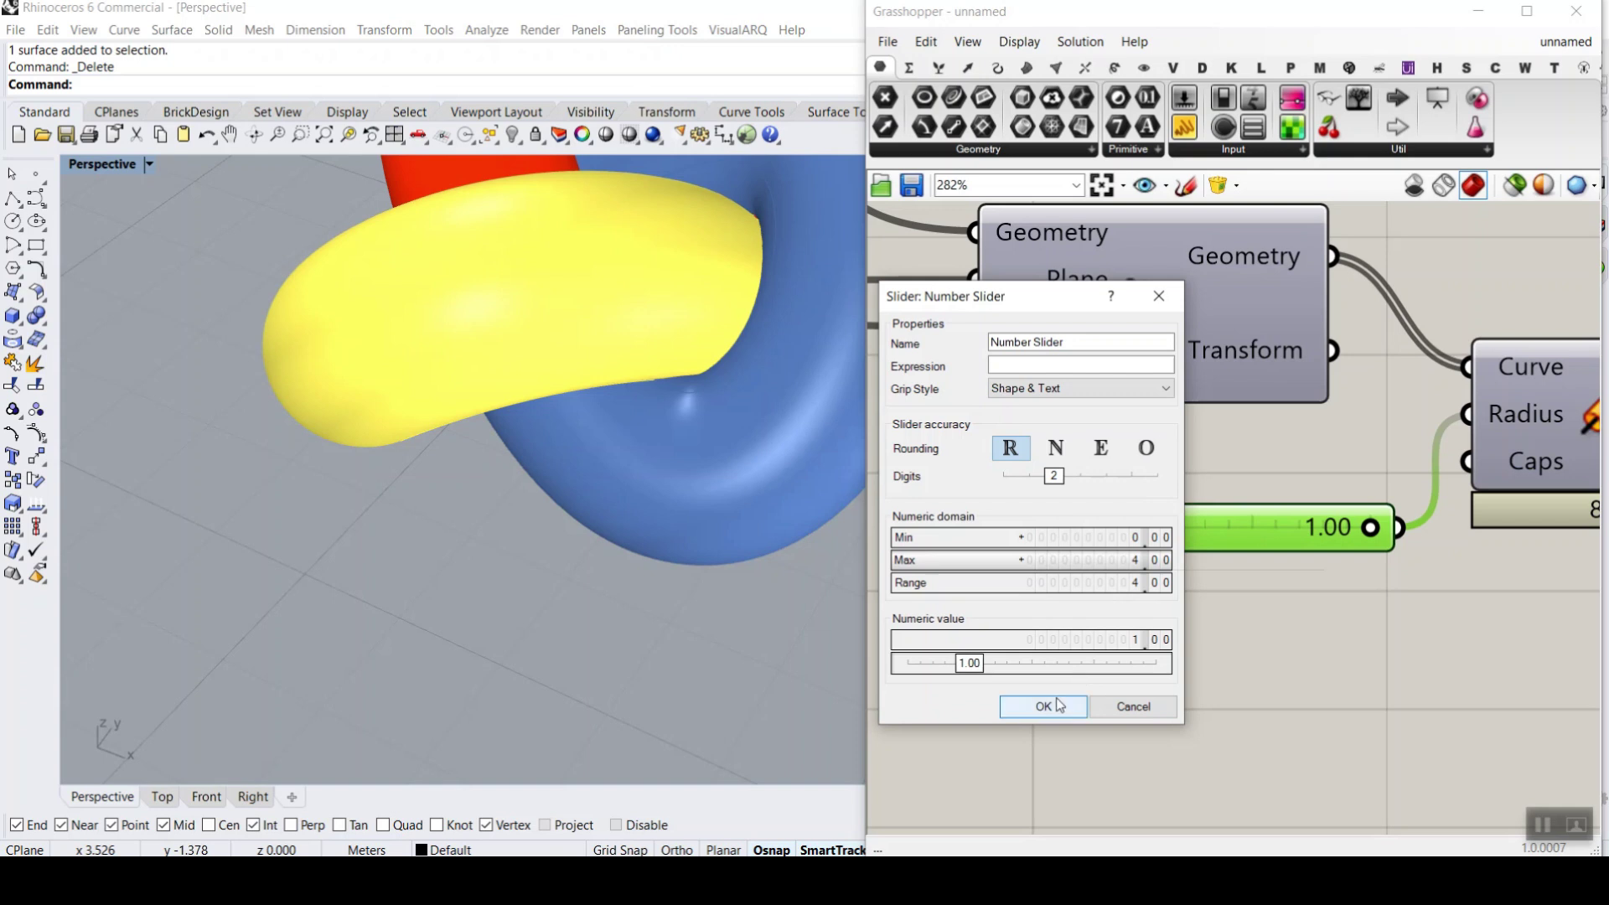
pyautogui.click(1060, 705)
pyautogui.moveTo(1199, 531); pyautogui.dragTo(1213, 530)
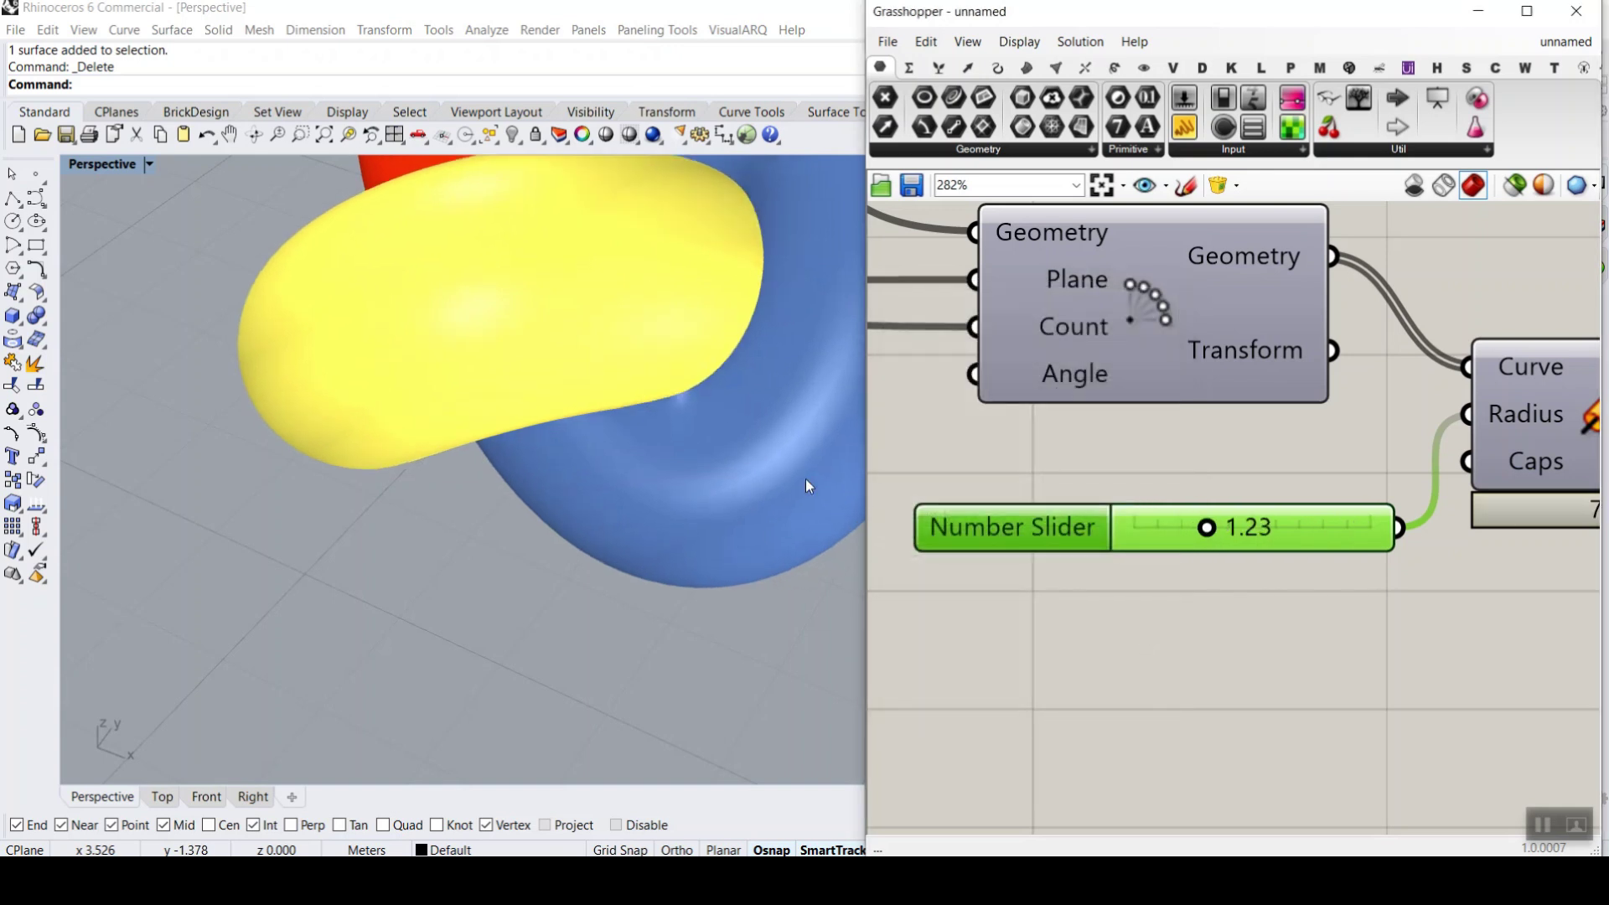
# - Check the thick knot from above and reduce the Pipe radius slider to 0.55
pyautogui.scroll(-7, 687, 513)
pyautogui.moveTo(597, 549)
pyautogui.mouseDown(button='right')
pyautogui.moveTo(616, 585)
pyautogui.moveTo(661, 557)
pyautogui.moveTo(671, 395)
pyautogui.moveTo(517, 289)
pyautogui.moveTo(610, 464)
pyautogui.moveTo(620, 544)
pyautogui.mouseUp(button='right')
pyautogui.scroll(8, 680, 550)
pyautogui.scroll(-5, 610, 455)
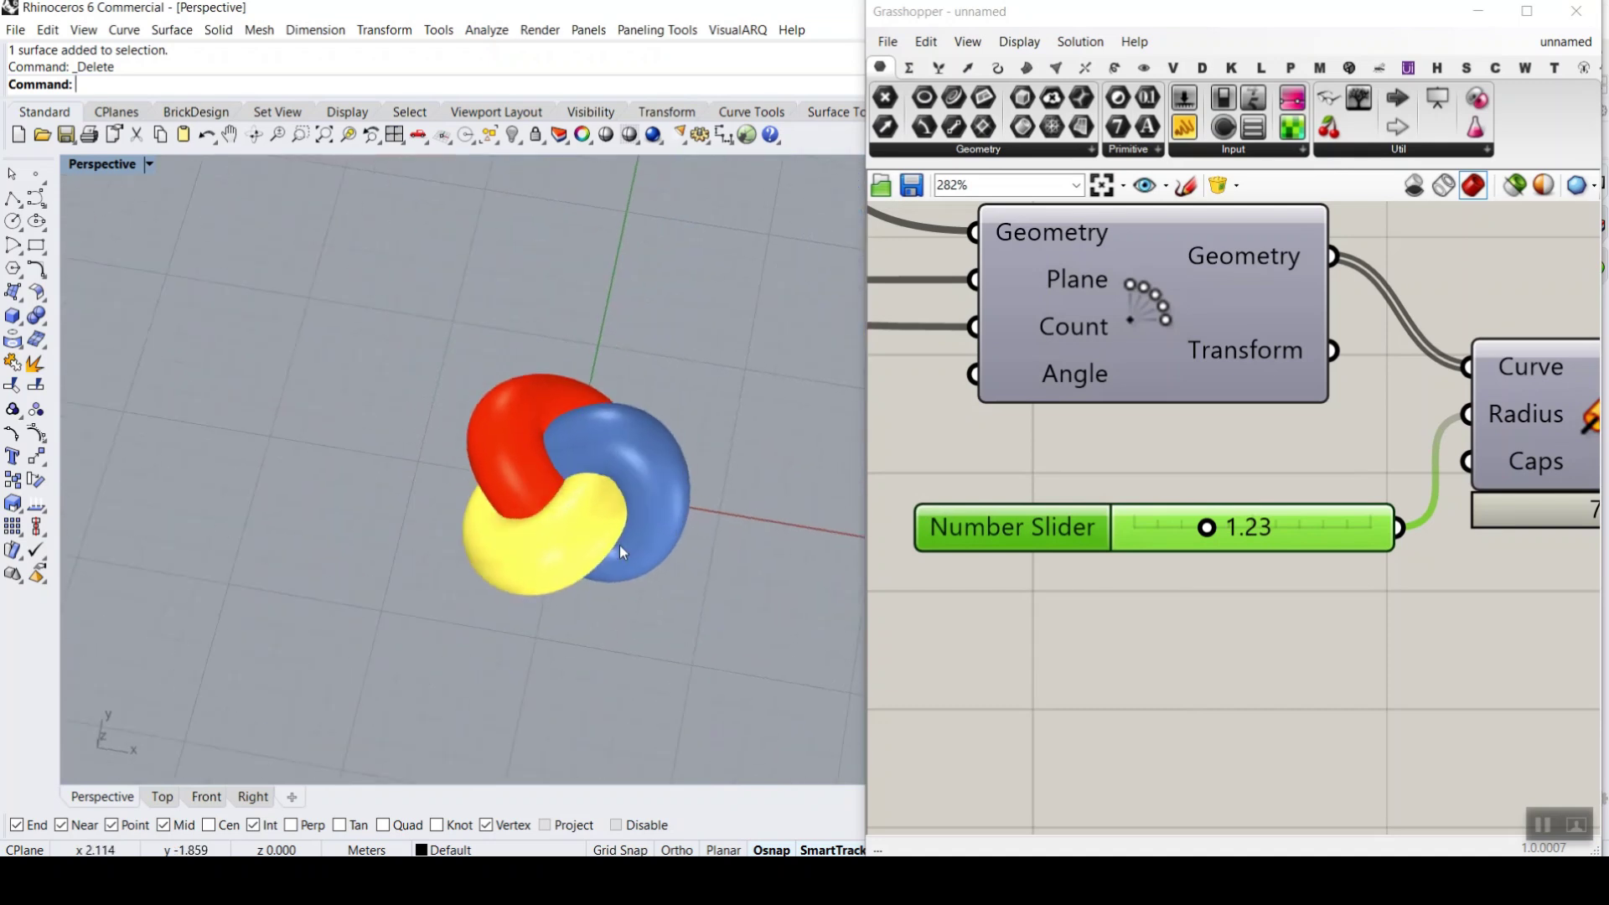
pyautogui.scroll(3, 667, 508)
pyautogui.moveTo(1220, 527); pyautogui.dragTo(1172, 529)
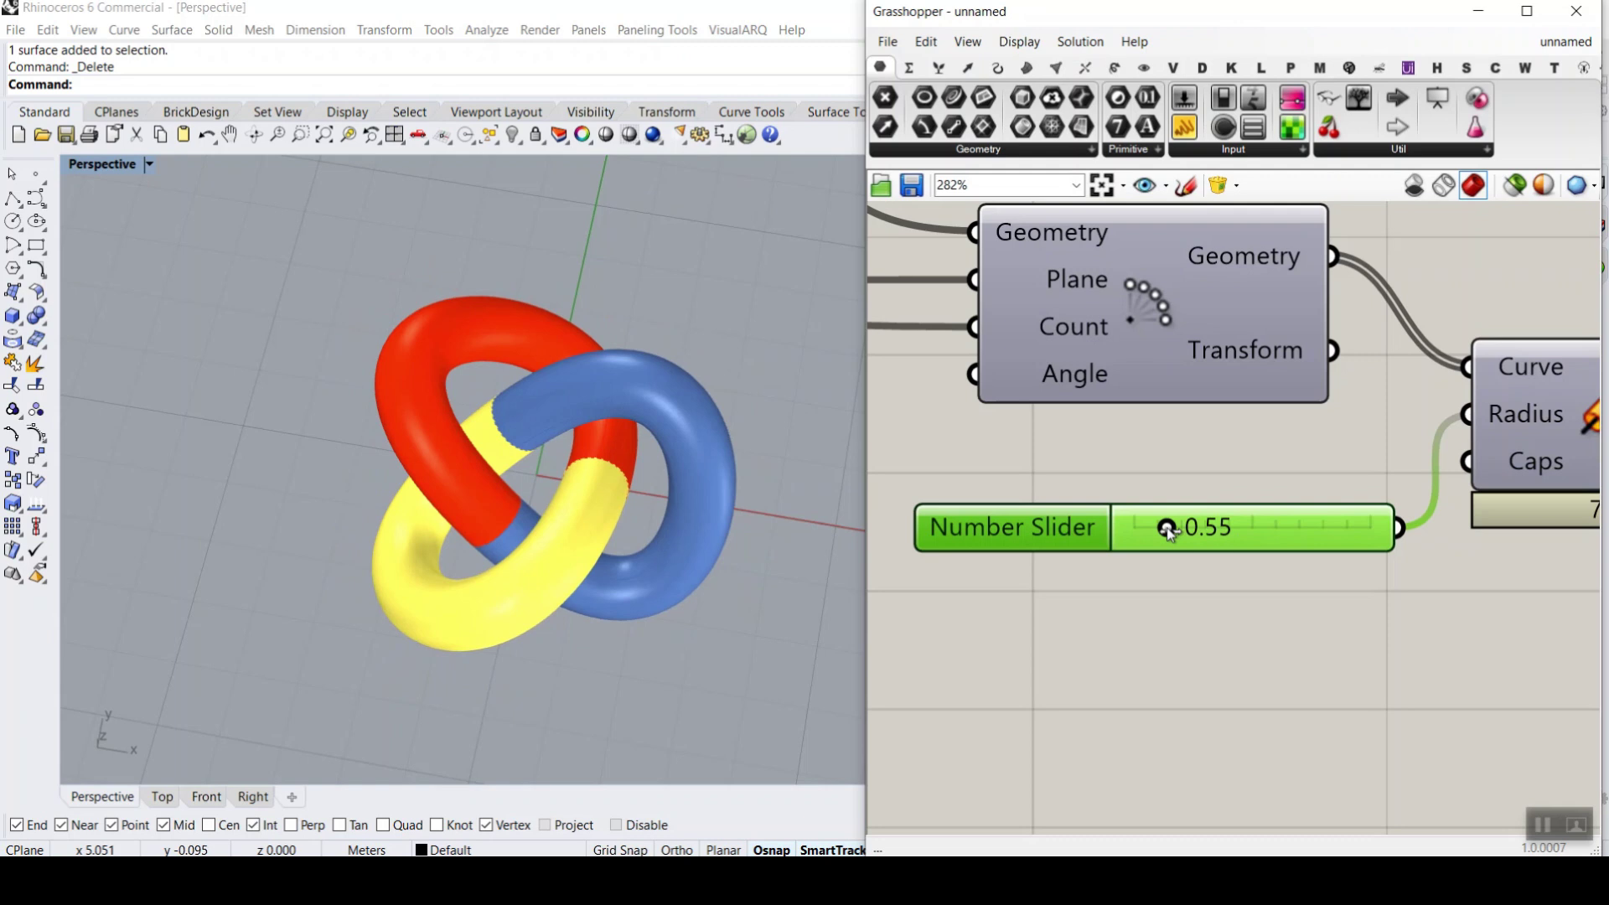
# - Bake the Pipe component's geometry and put the Grasshopper window away to work on the model in Rhino
pyautogui.scroll(-5, 1064, 426)
pyautogui.rightClick(1307, 428)
pyautogui.click(1312, 452)
pyautogui.click(1330, 647)
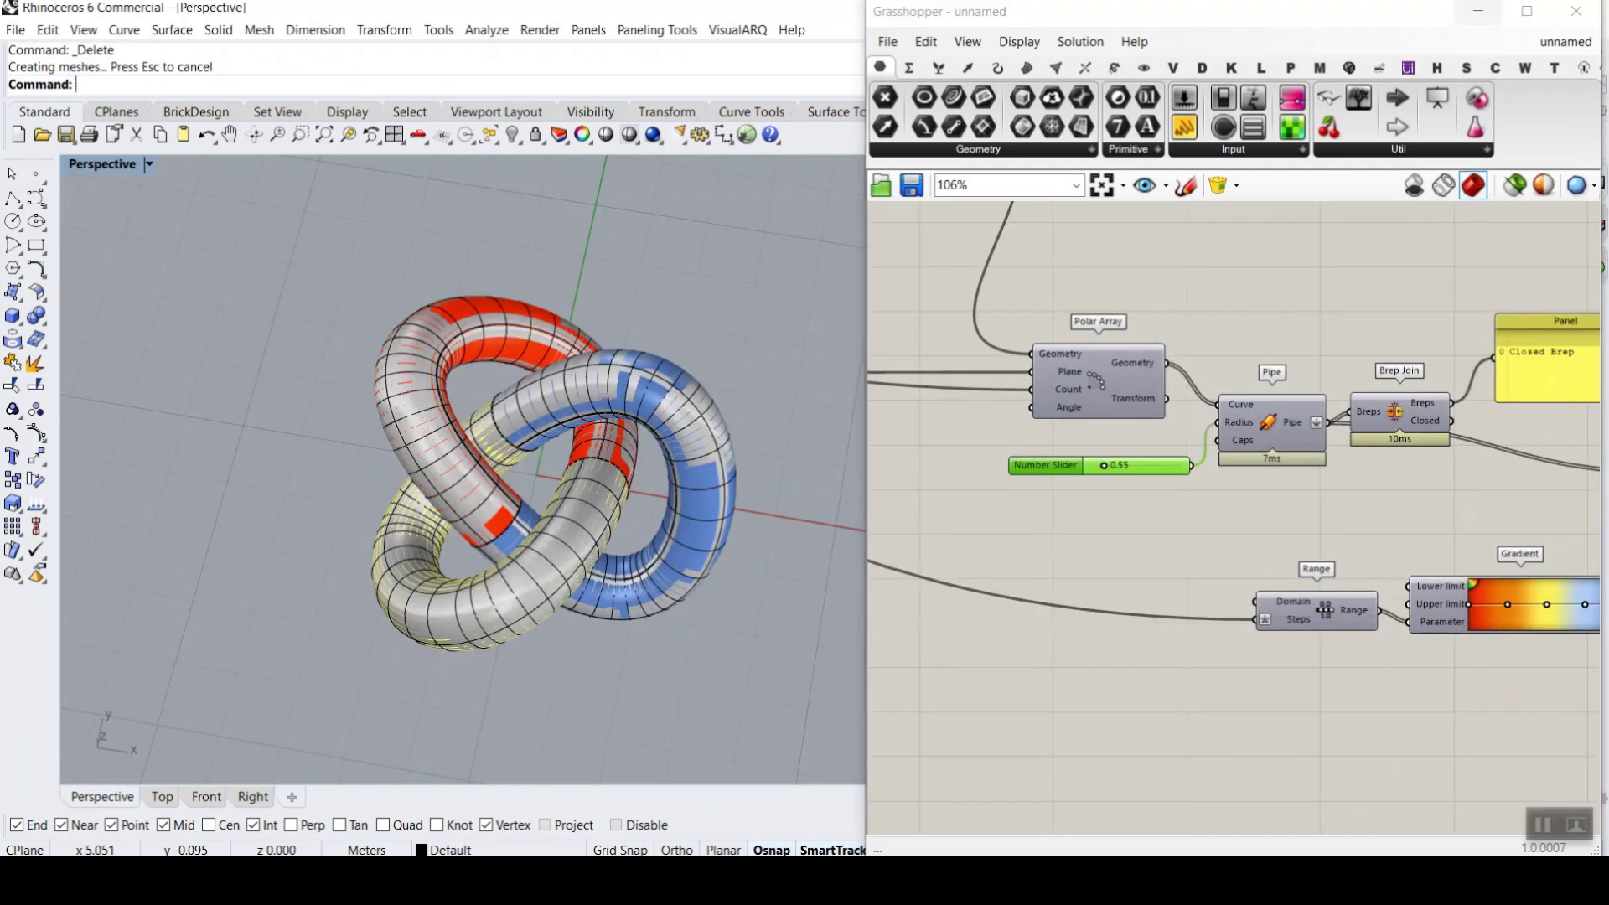
pyautogui.click(1571, 17)
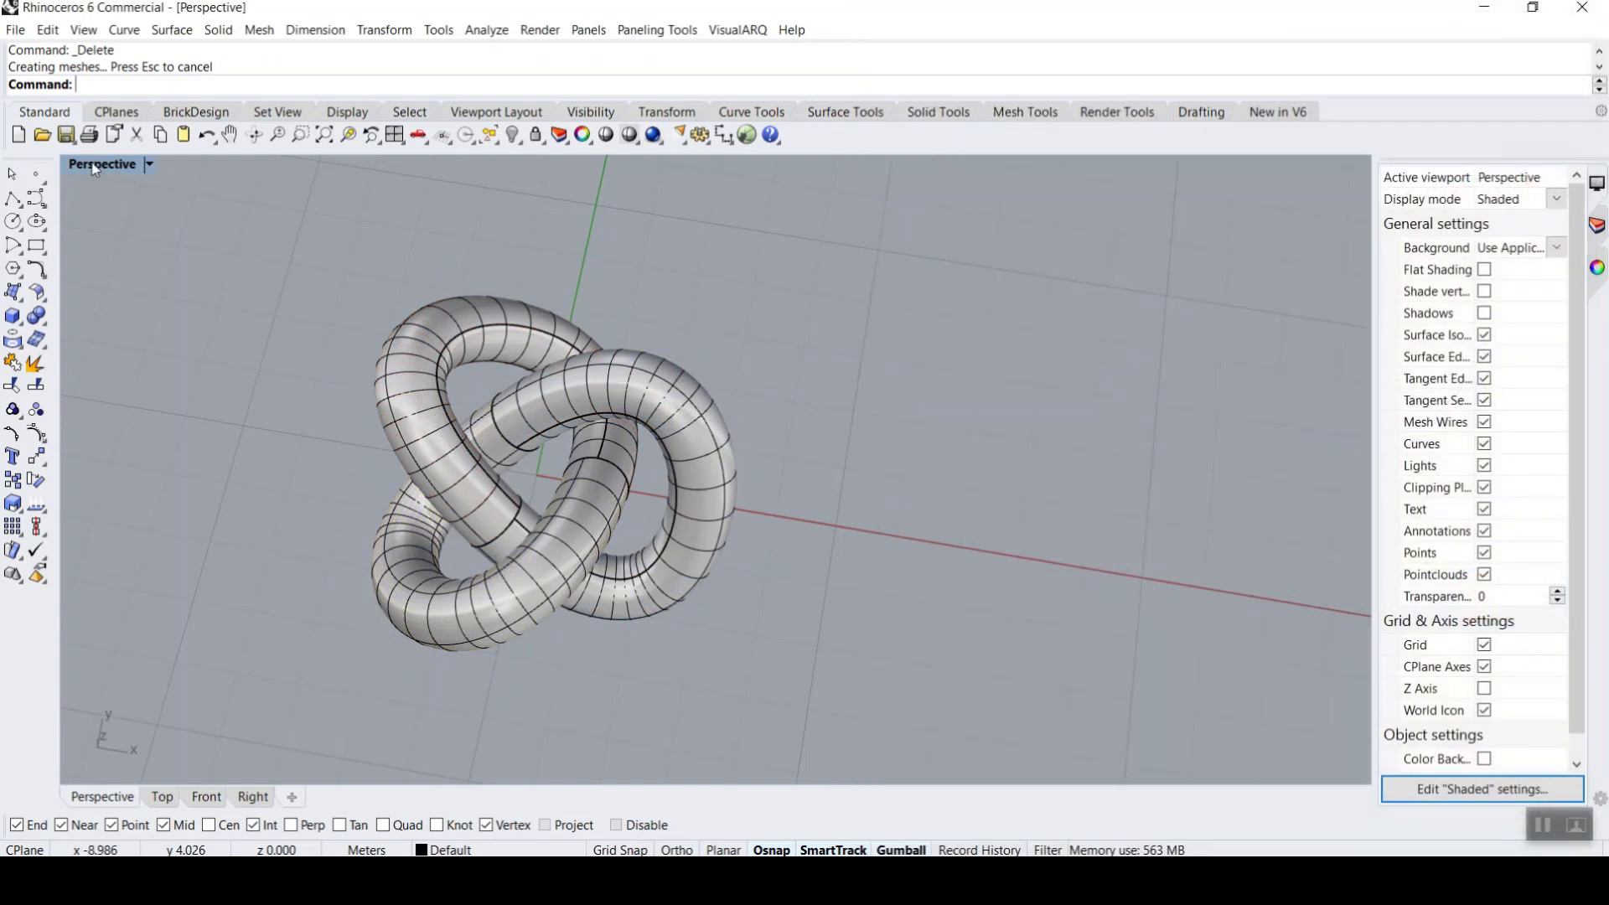
# - Add a rectangular clipping plane around the baked knot in the Perspective viewport
pyautogui.click(95, 166)
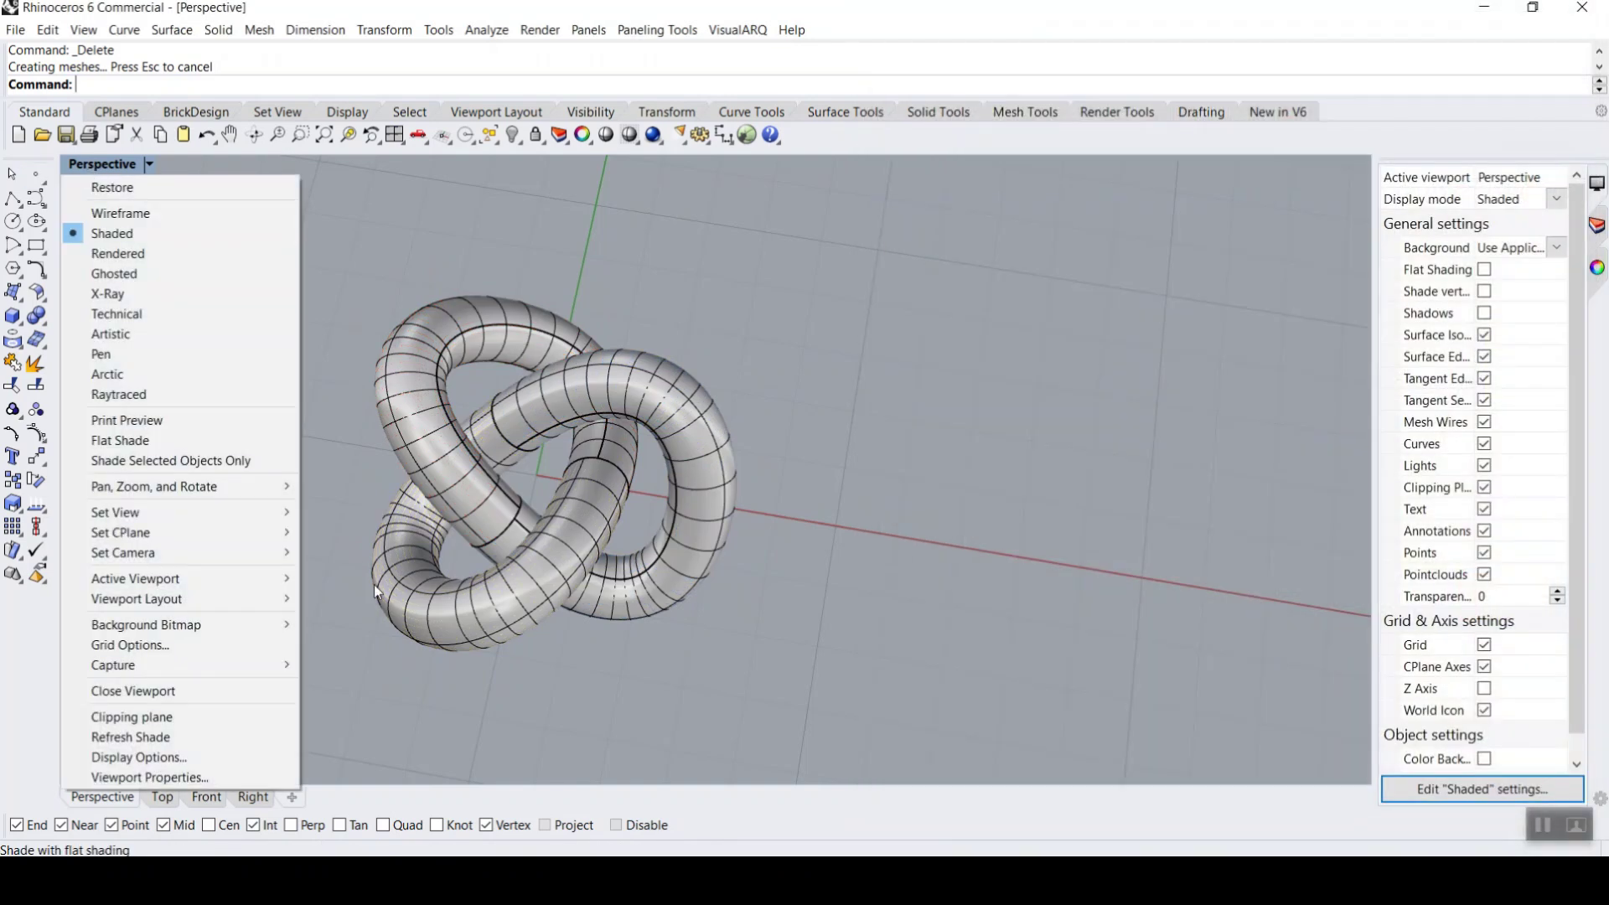
pyautogui.click(156, 719)
pyautogui.scroll(-4, 494, 354)
pyautogui.click(434, 300)
pyautogui.click(761, 772)
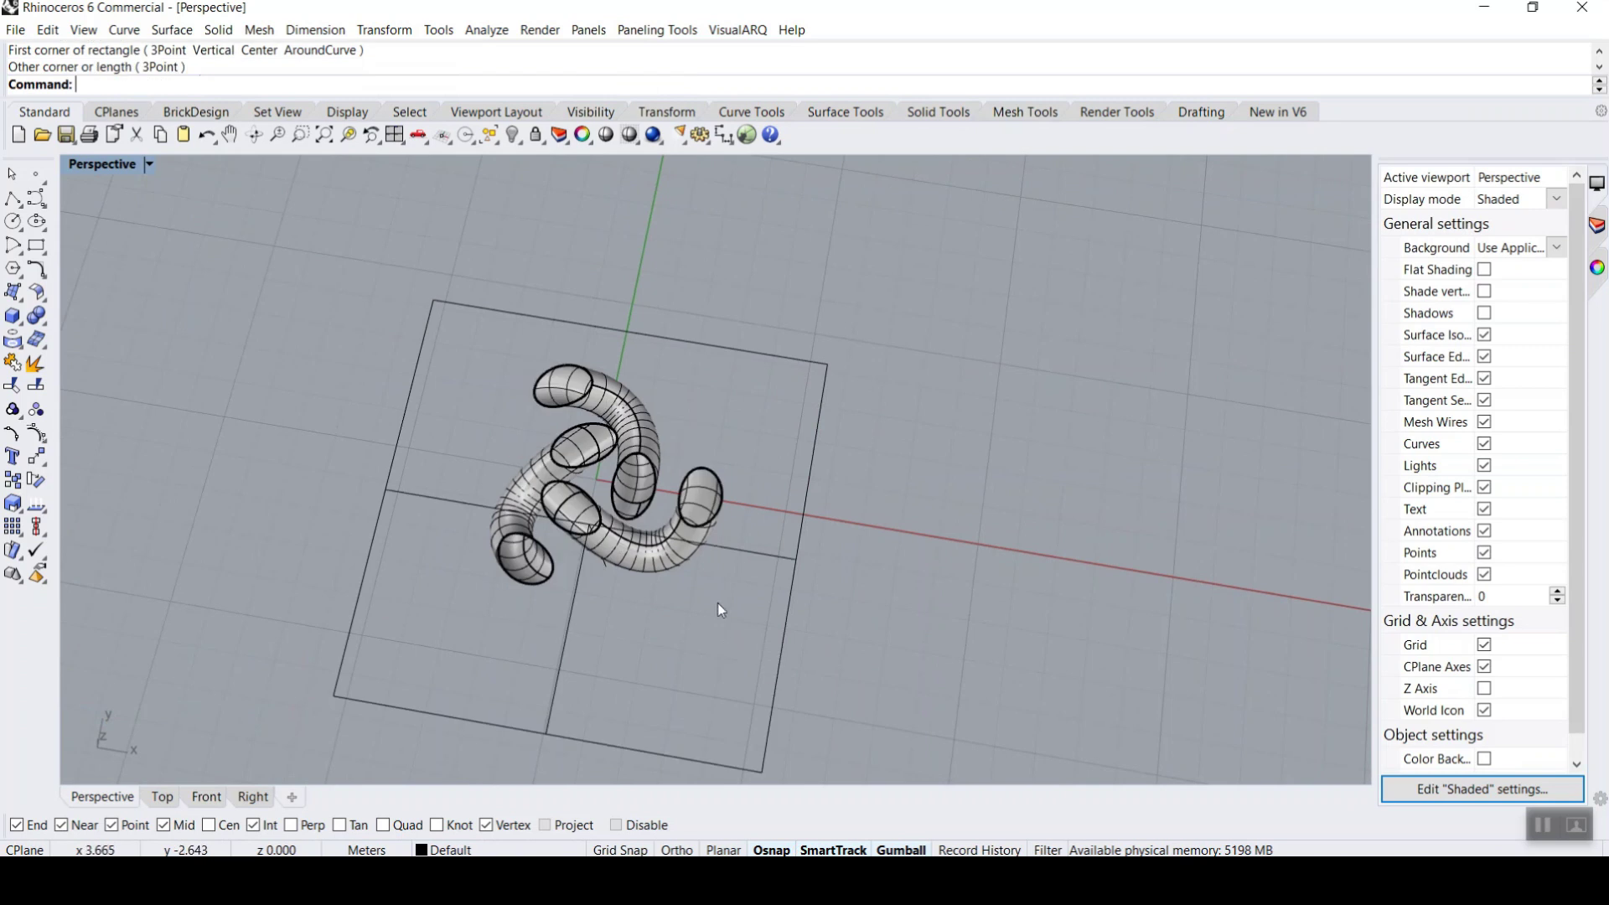
# - Flip the clipping plane so it hides the knot's lower half, and shift it slightly along its vertical axis
pyautogui.moveTo(717, 600); pyautogui.dragTo(755, 493, button='right')
pyautogui.scroll(4, 756, 489)
pyautogui.click(764, 458)
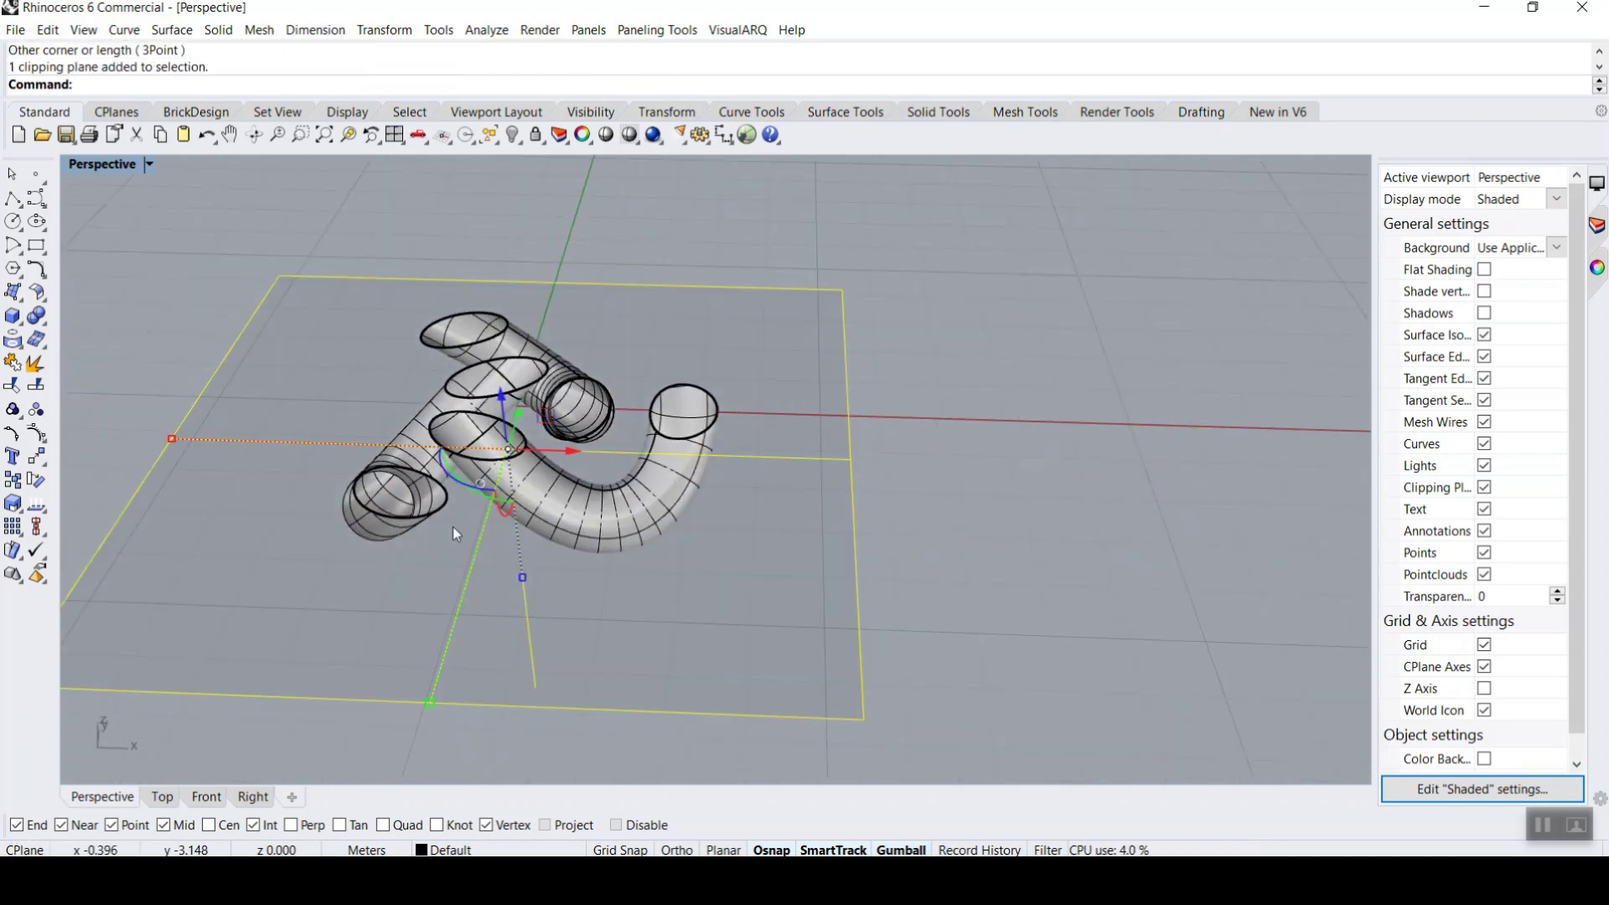
pyautogui.moveTo(490, 517); pyautogui.dragTo(517, 475, button='right')
pyautogui.click(504, 453)
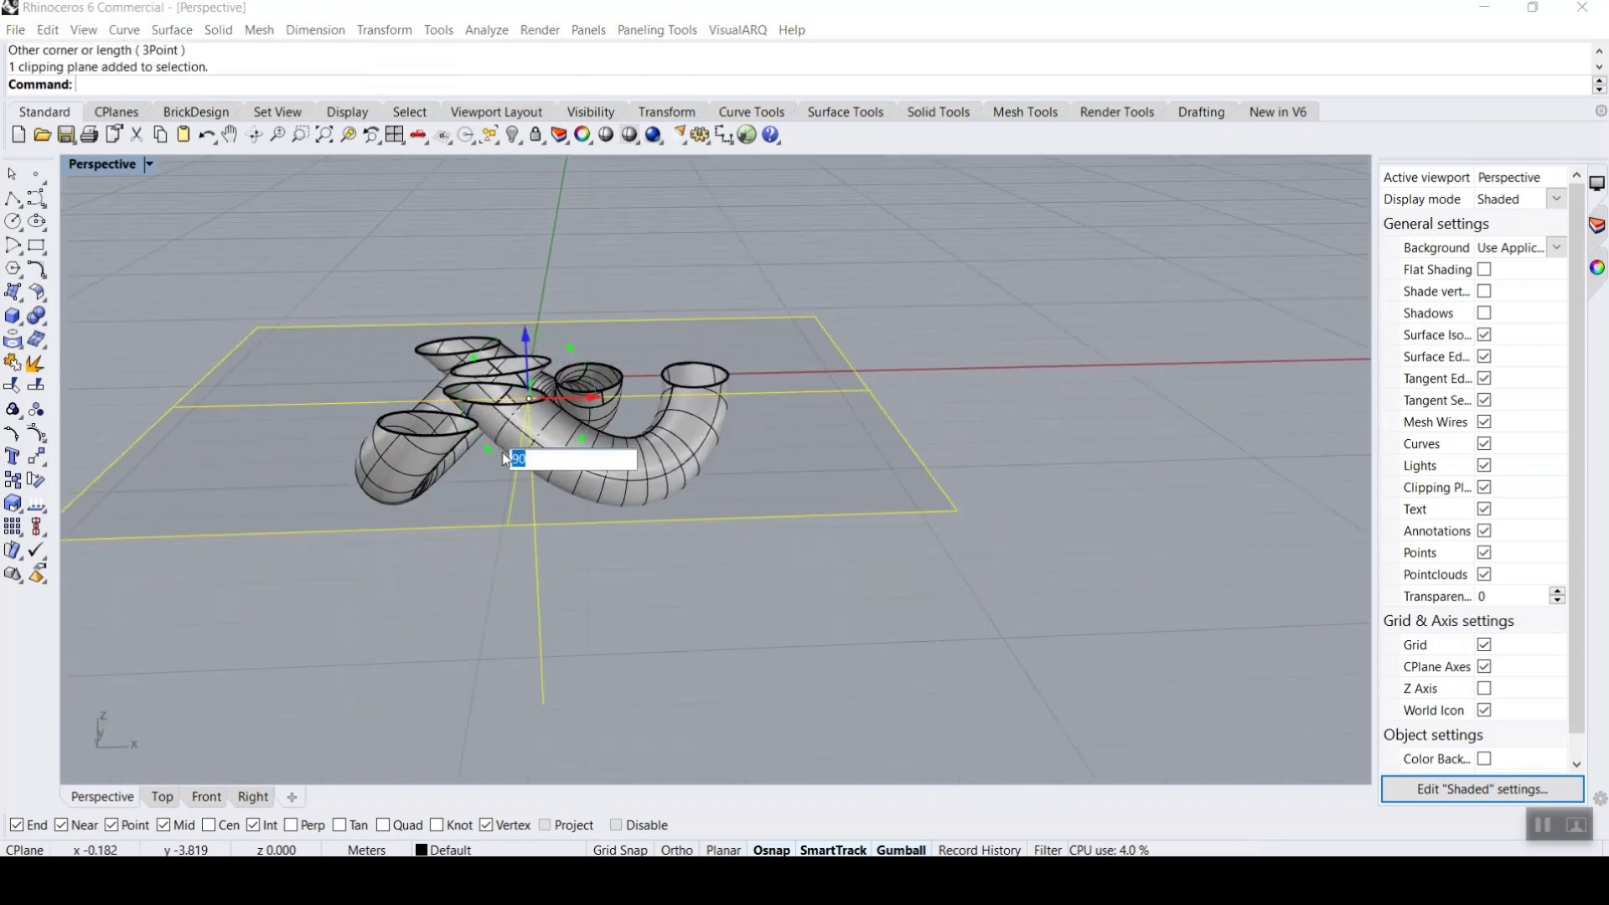
pyautogui.press('Return')
pyautogui.moveTo(564, 425); pyautogui.dragTo(905, 458, button='right')
pyautogui.scroll(5, 816, 522)
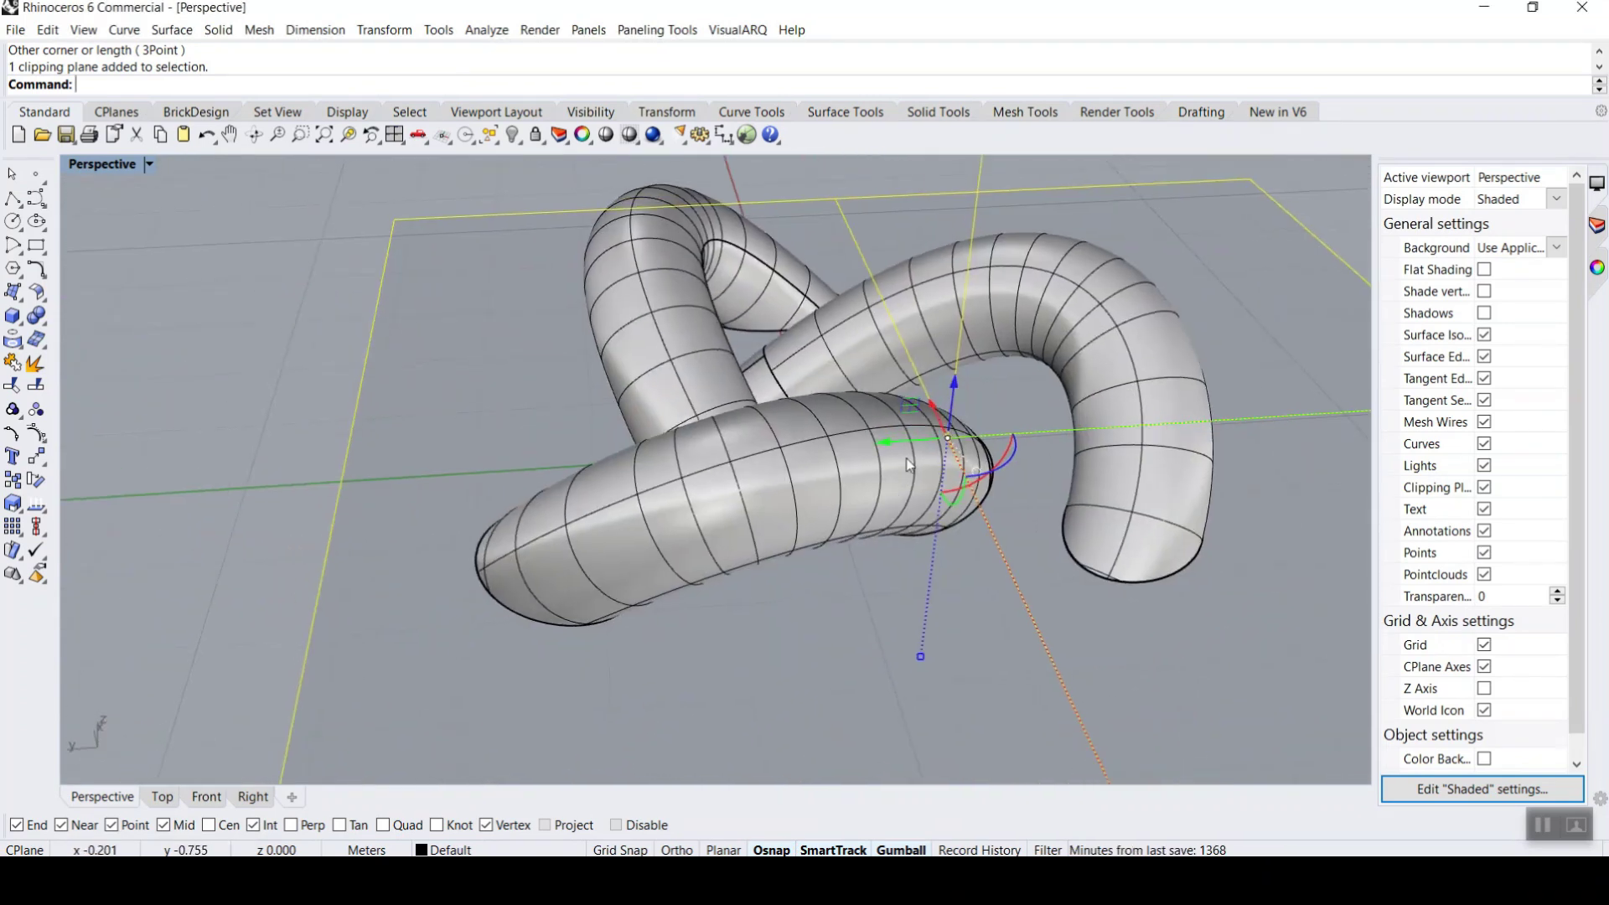
pyautogui.moveTo(955, 386)
pyautogui.mouseDown()
pyautogui.moveTo(965, 334)
pyautogui.moveTo(976, 471)
pyautogui.moveTo(984, 378)
pyautogui.mouseUp()
# - Examine the clipped pipe halves up close and from several angles, with the whole model fitted in view
pyautogui.scroll(-9, 986, 379)
pyautogui.moveTo(1094, 360); pyautogui.dragTo(880, 481, button='right')
pyautogui.click(831, 379)
pyautogui.scroll(-7, 830, 382)
pyautogui.scroll(9, 777, 526)
pyautogui.scroll(4, 879, 481)
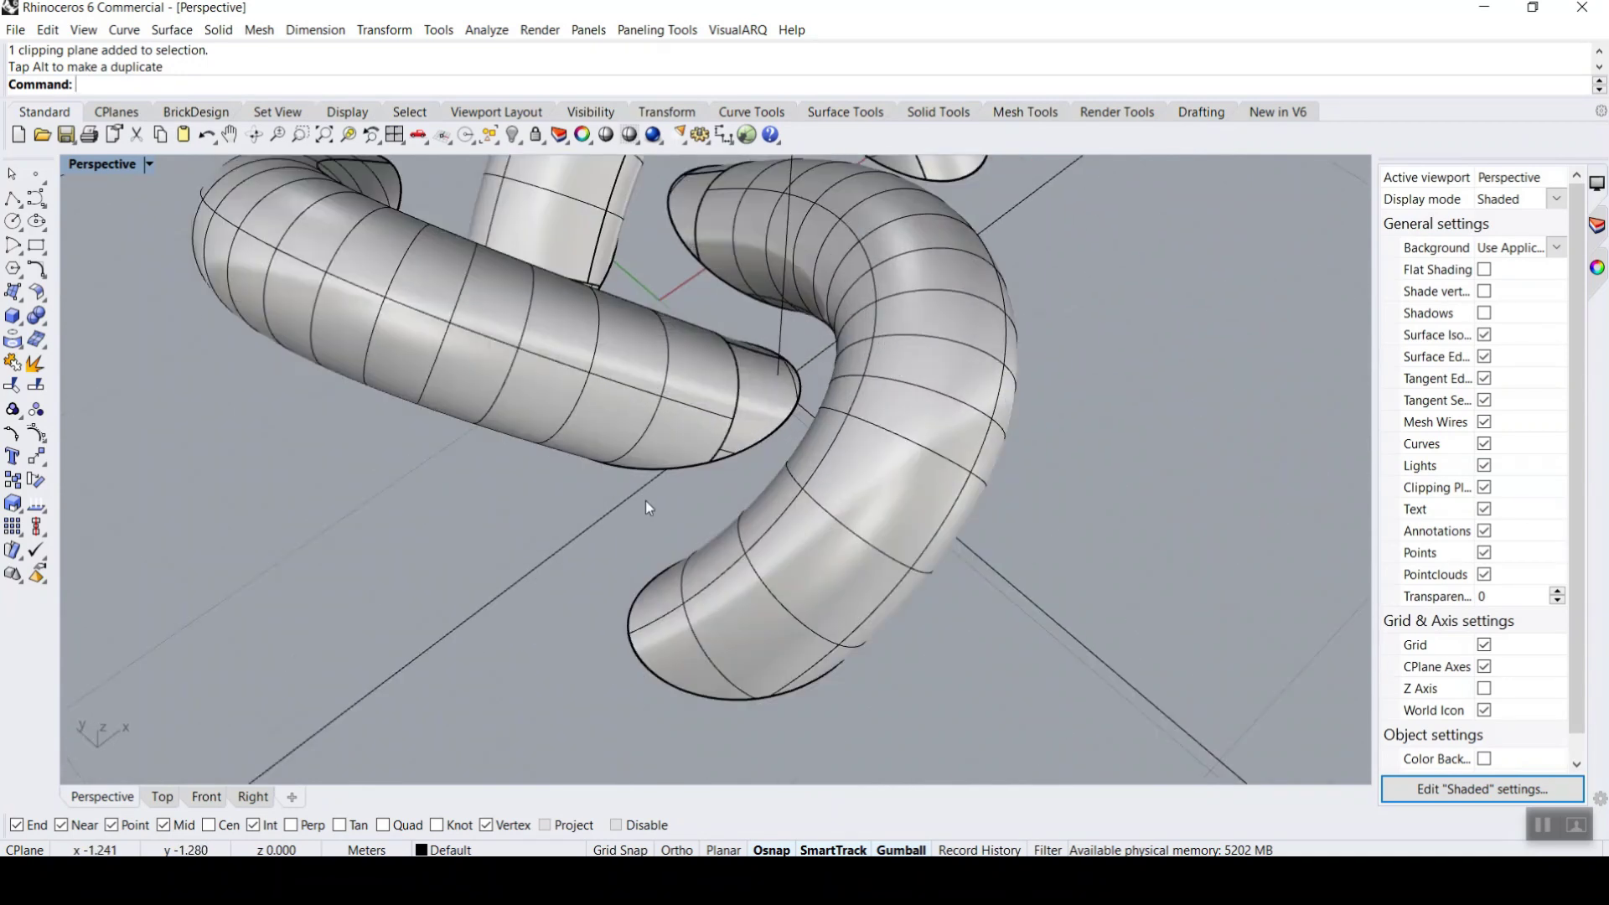
pyautogui.scroll(-10, 837, 494)
pyautogui.click(323, 135)
pyautogui.moveTo(1076, 367); pyautogui.dragTo(794, 368, button='right')
pyautogui.scroll(-4, 732, 419)
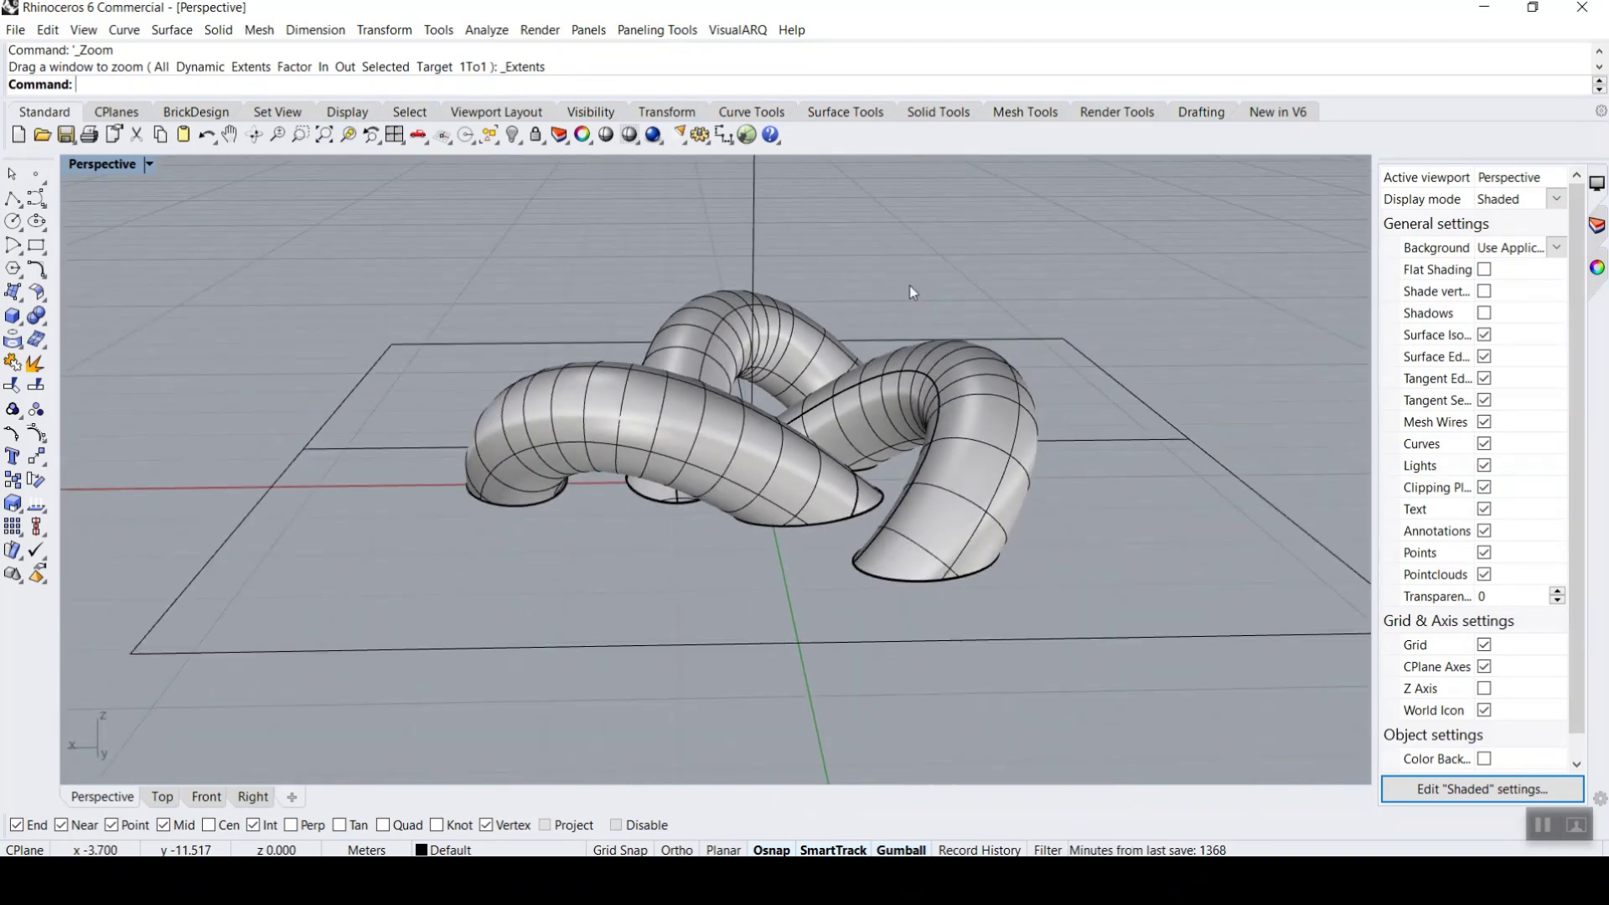
# - Contour the three baked pipes from the clipping plane's corner in the vertical direction, with a distance of 0.5 between contours
pyautogui.write('tour')
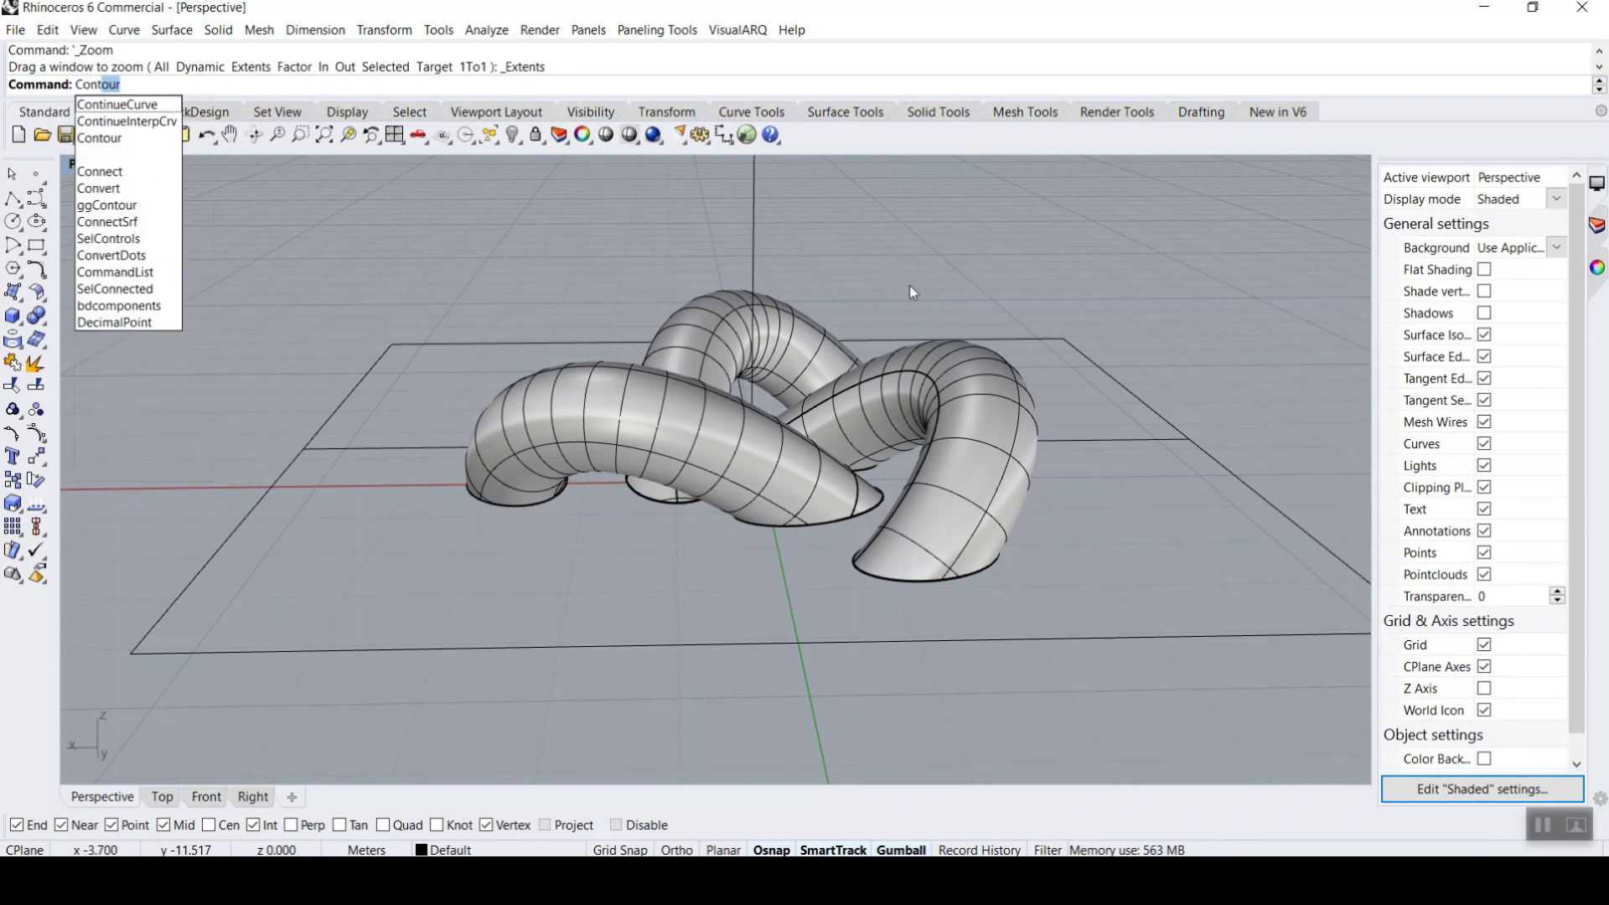
pyautogui.press('Return')
pyautogui.click(973, 415)
pyautogui.click(814, 448)
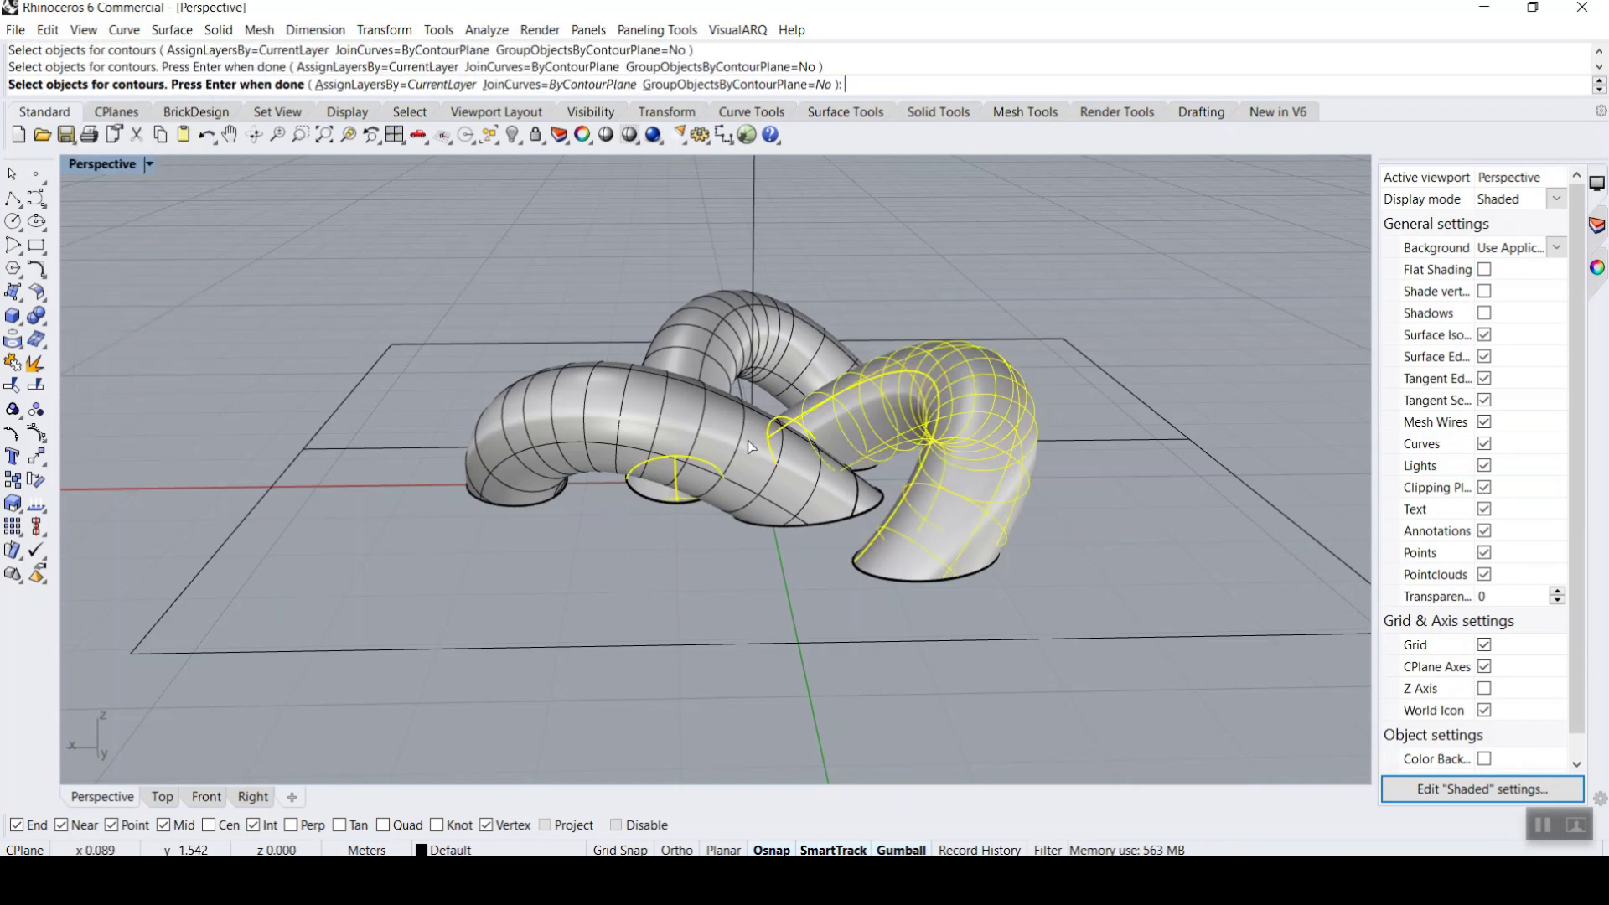
pyautogui.click(726, 339)
pyautogui.rightClick(937, 291)
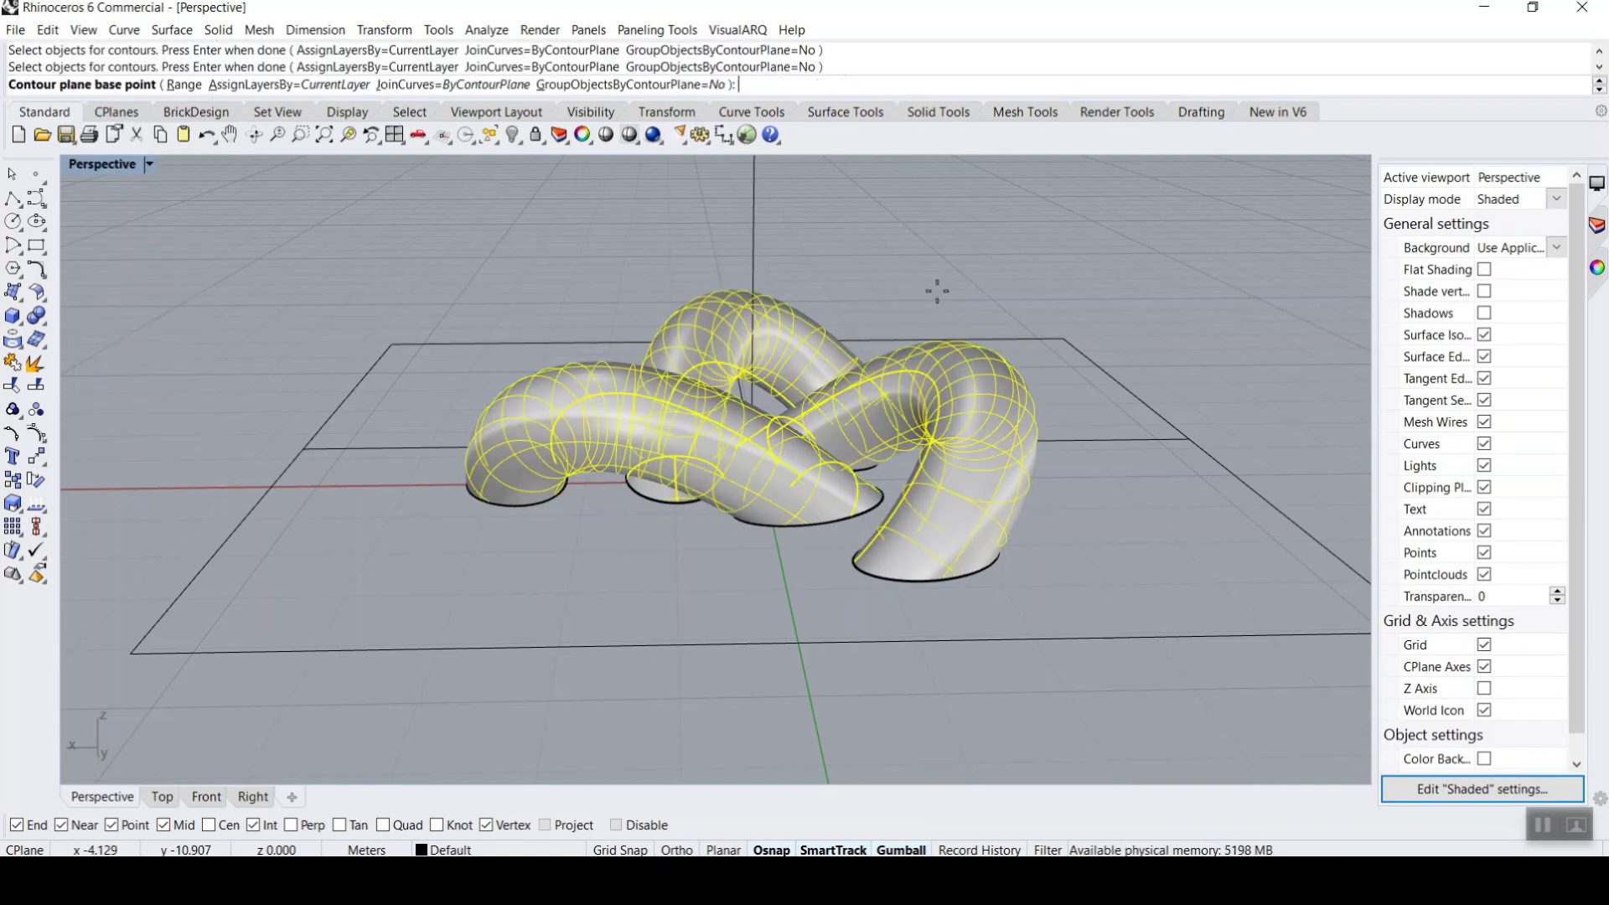
pyautogui.click(131, 654)
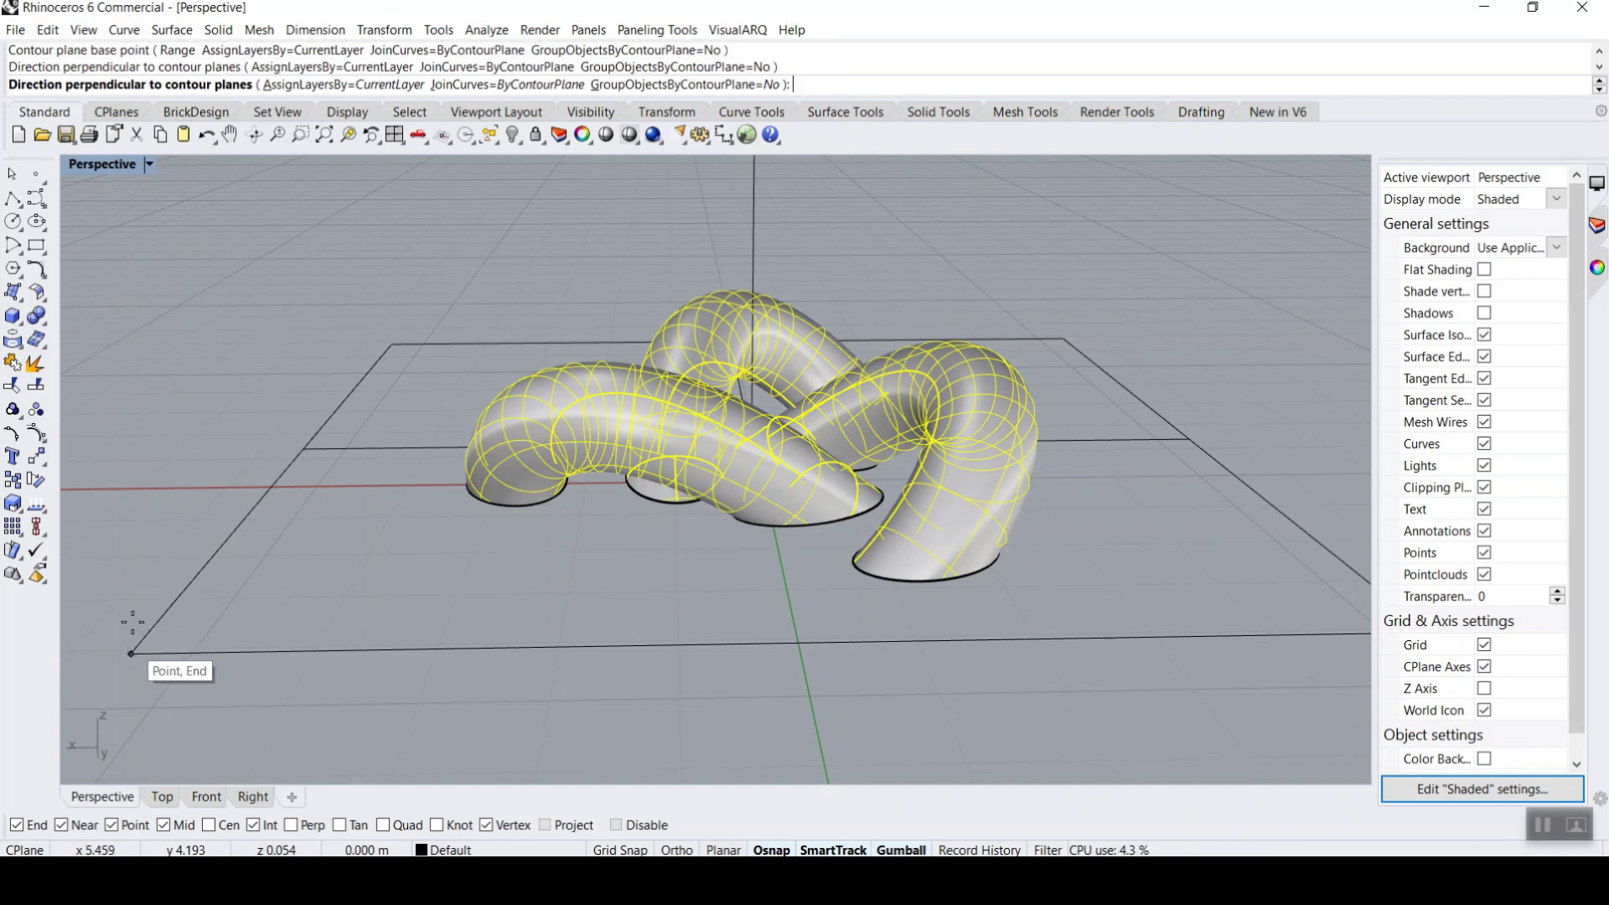
pyautogui.click(98, 394)
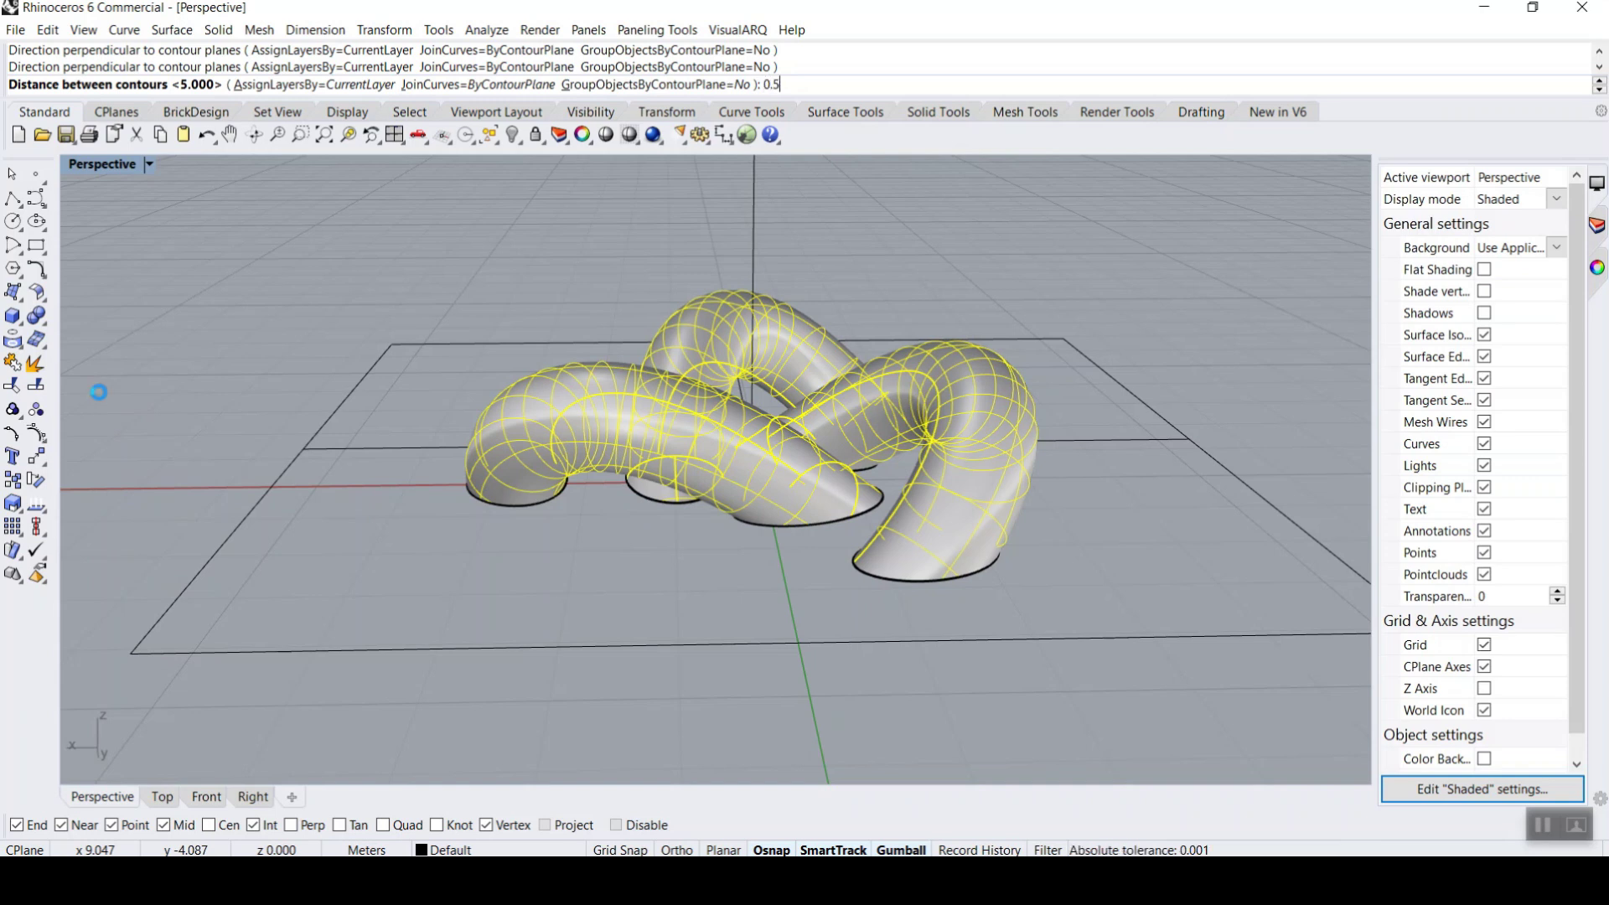
pyautogui.press('Return')
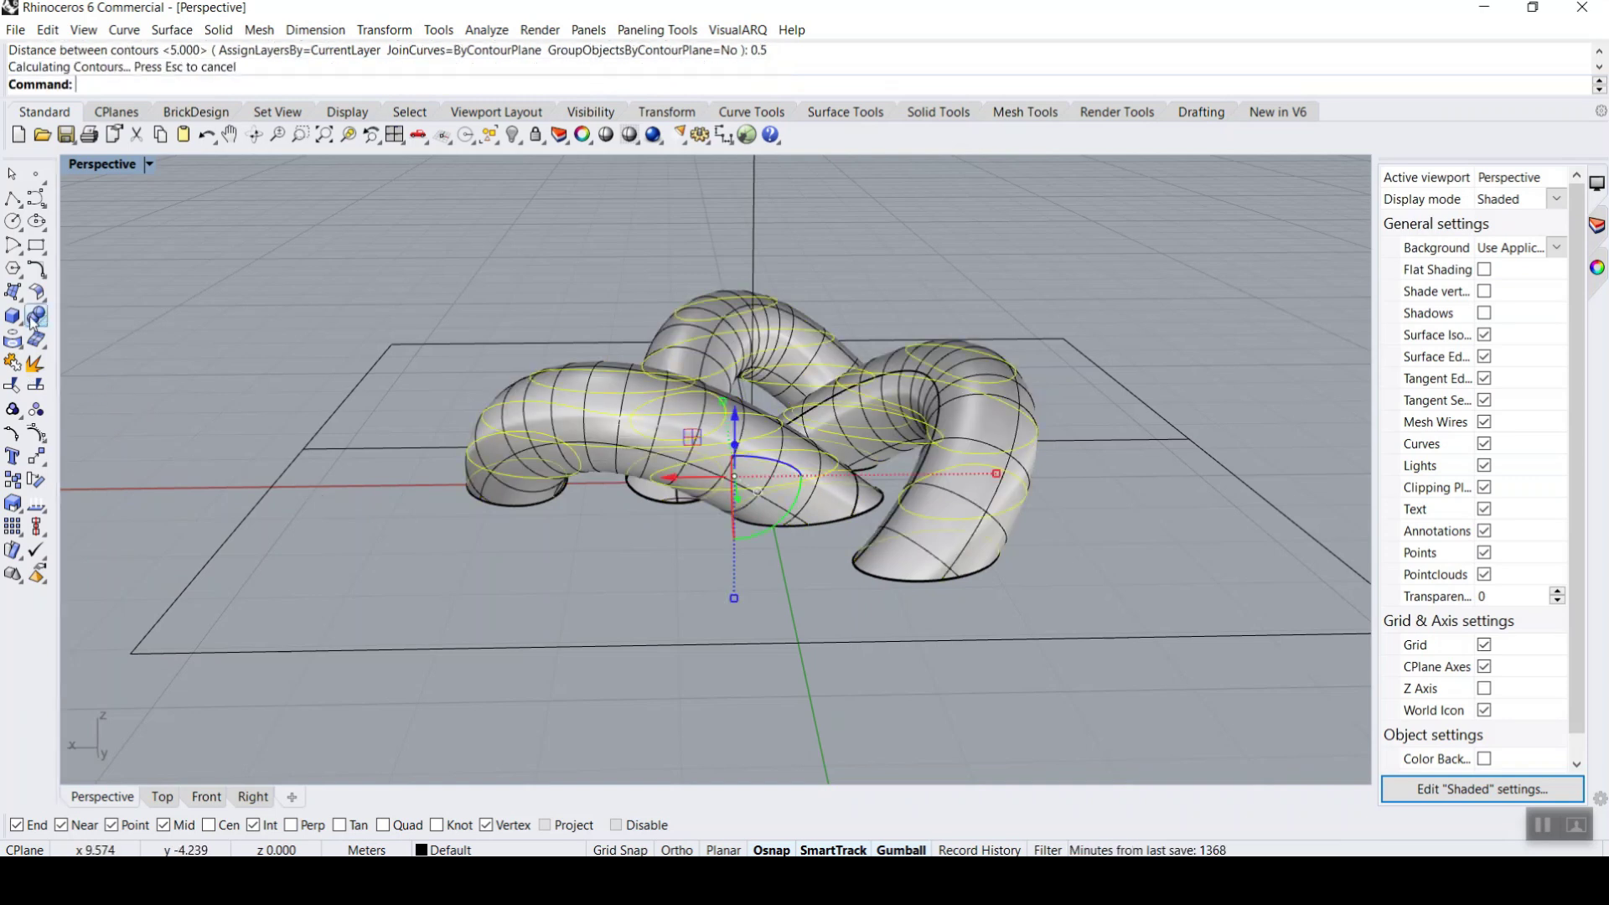
# - Create planar surfaces from the selected contour curves and clear the selection
pyautogui.click(27, 298)
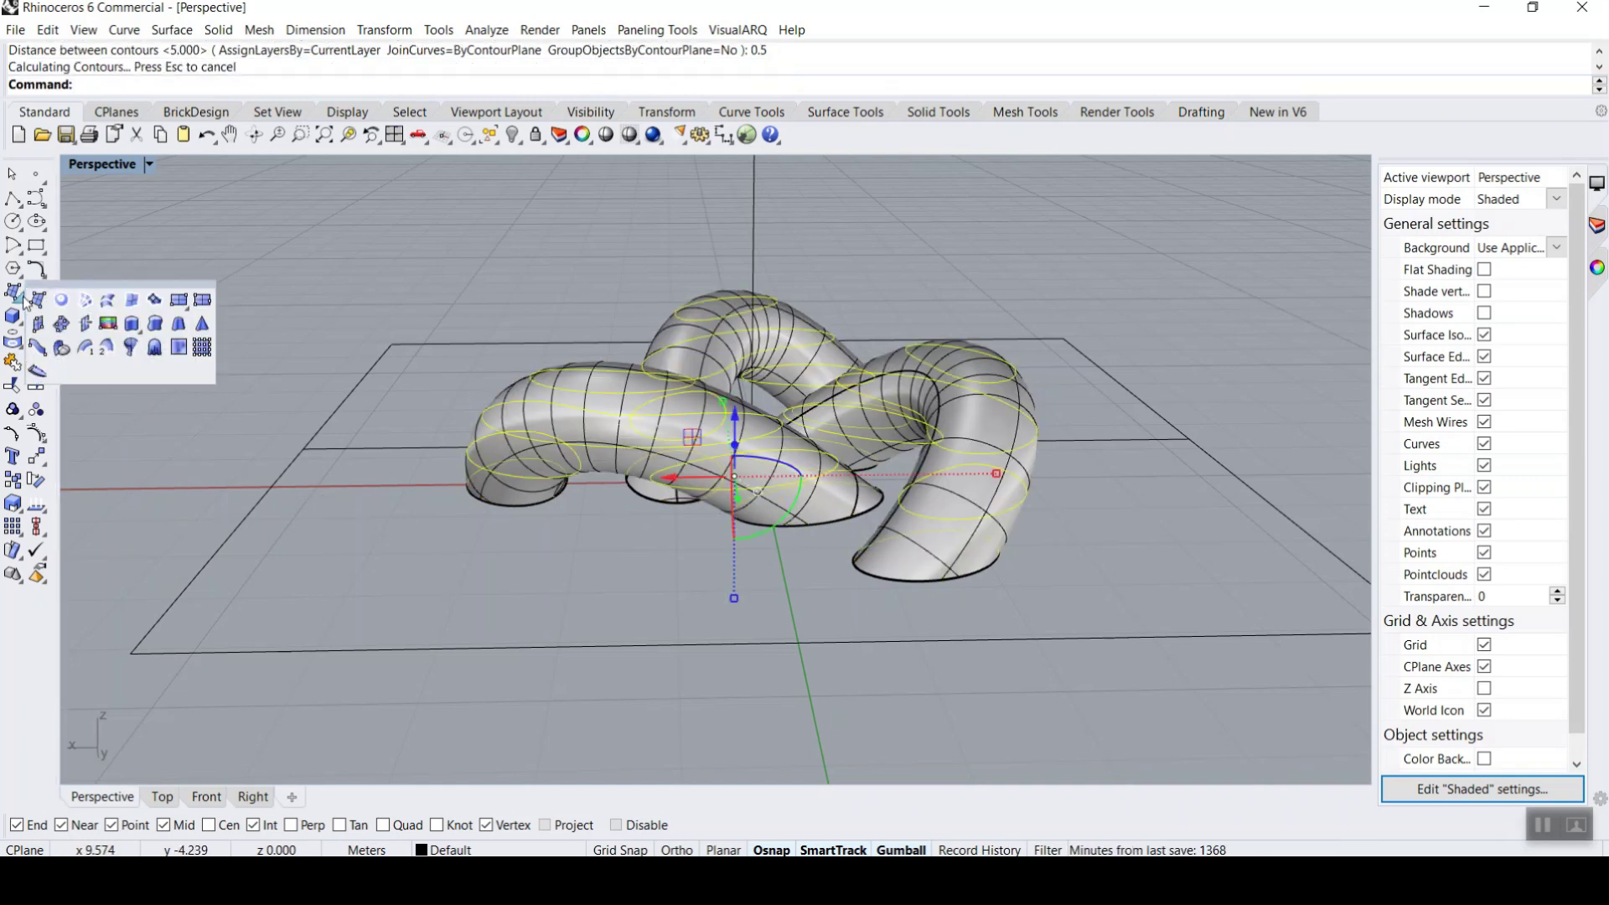
pyautogui.click(105, 303)
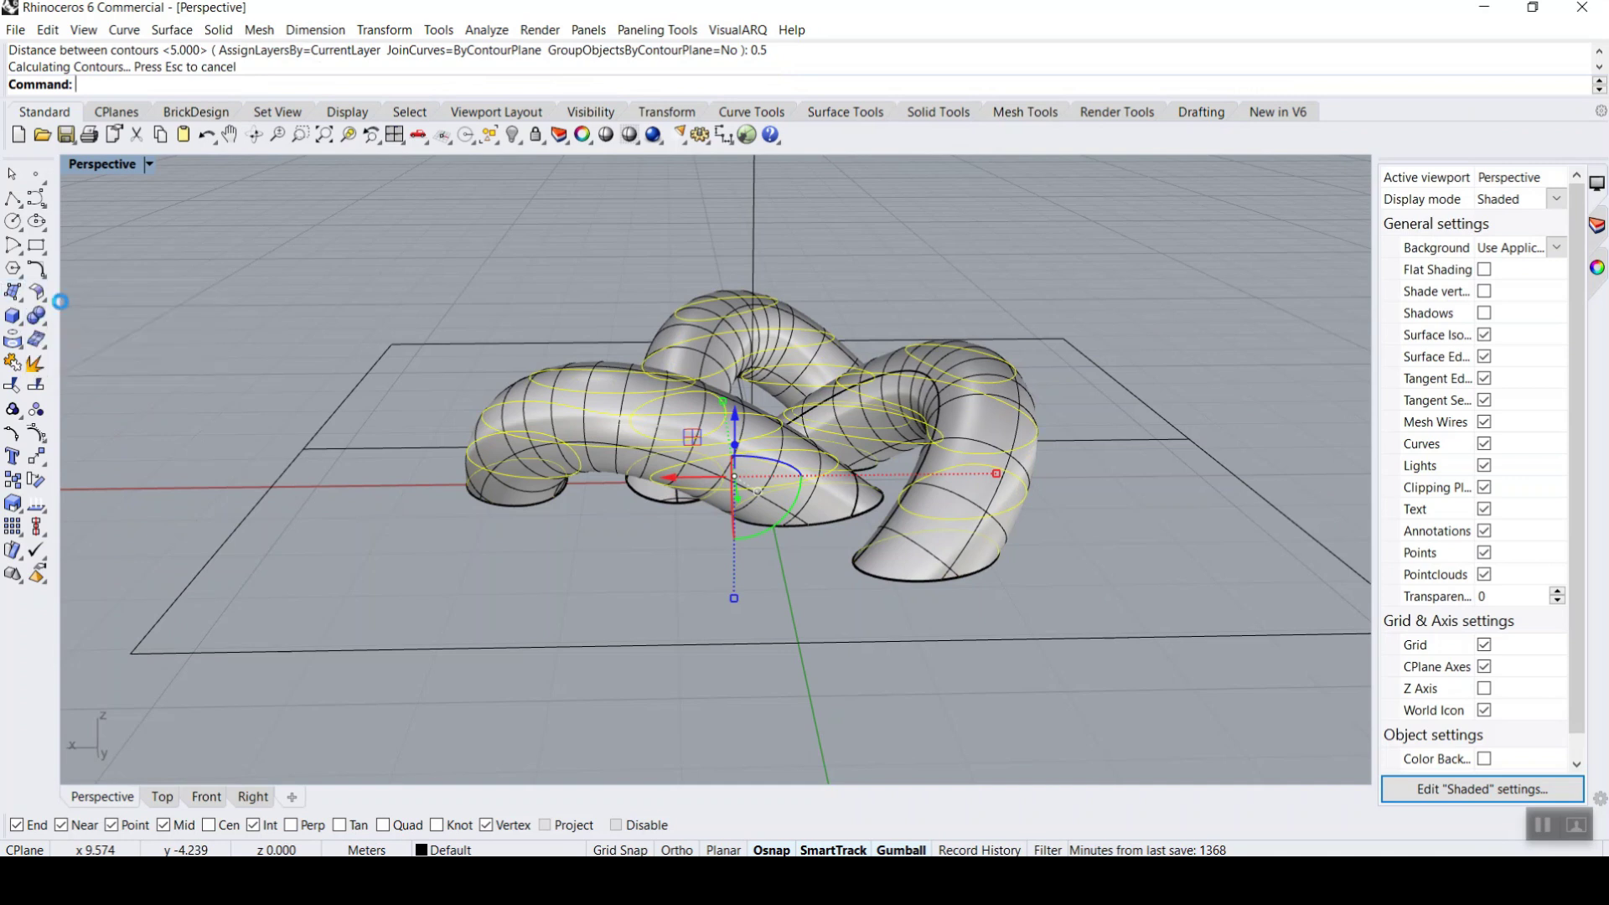
pyautogui.click(1022, 295)
# - Inspect the contoured pipes in Ghosted display mode, and switch the Perspective viewport to Rendered
pyautogui.click(113, 164)
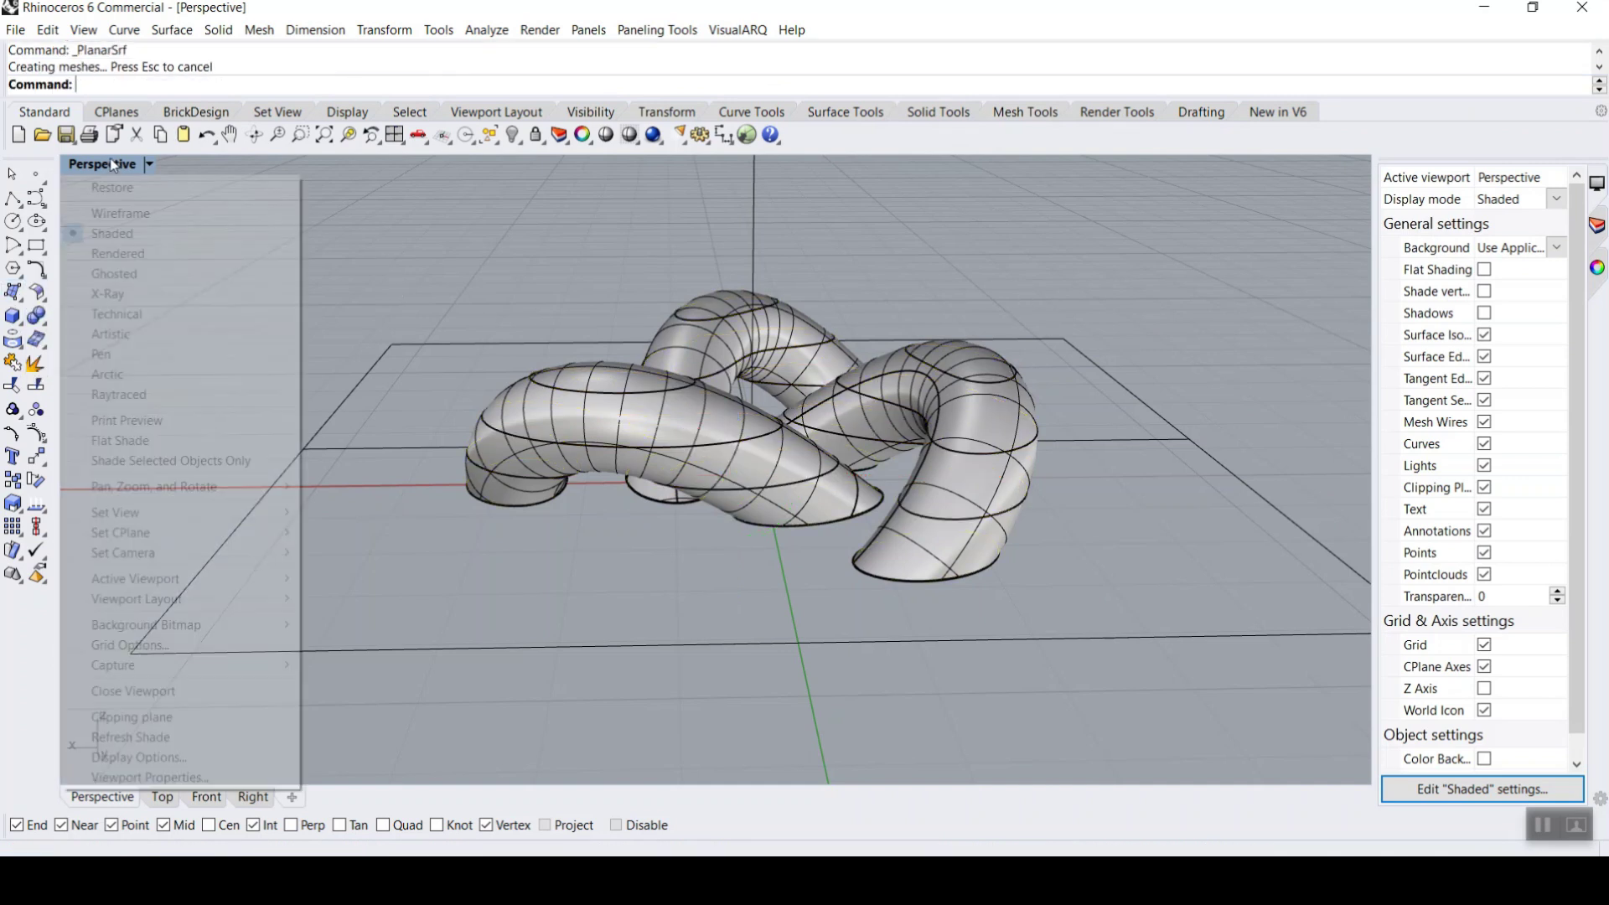
pyautogui.click(114, 273)
pyautogui.moveTo(984, 417); pyautogui.dragTo(816, 560, button='right')
pyautogui.scroll(-2, 656, 526)
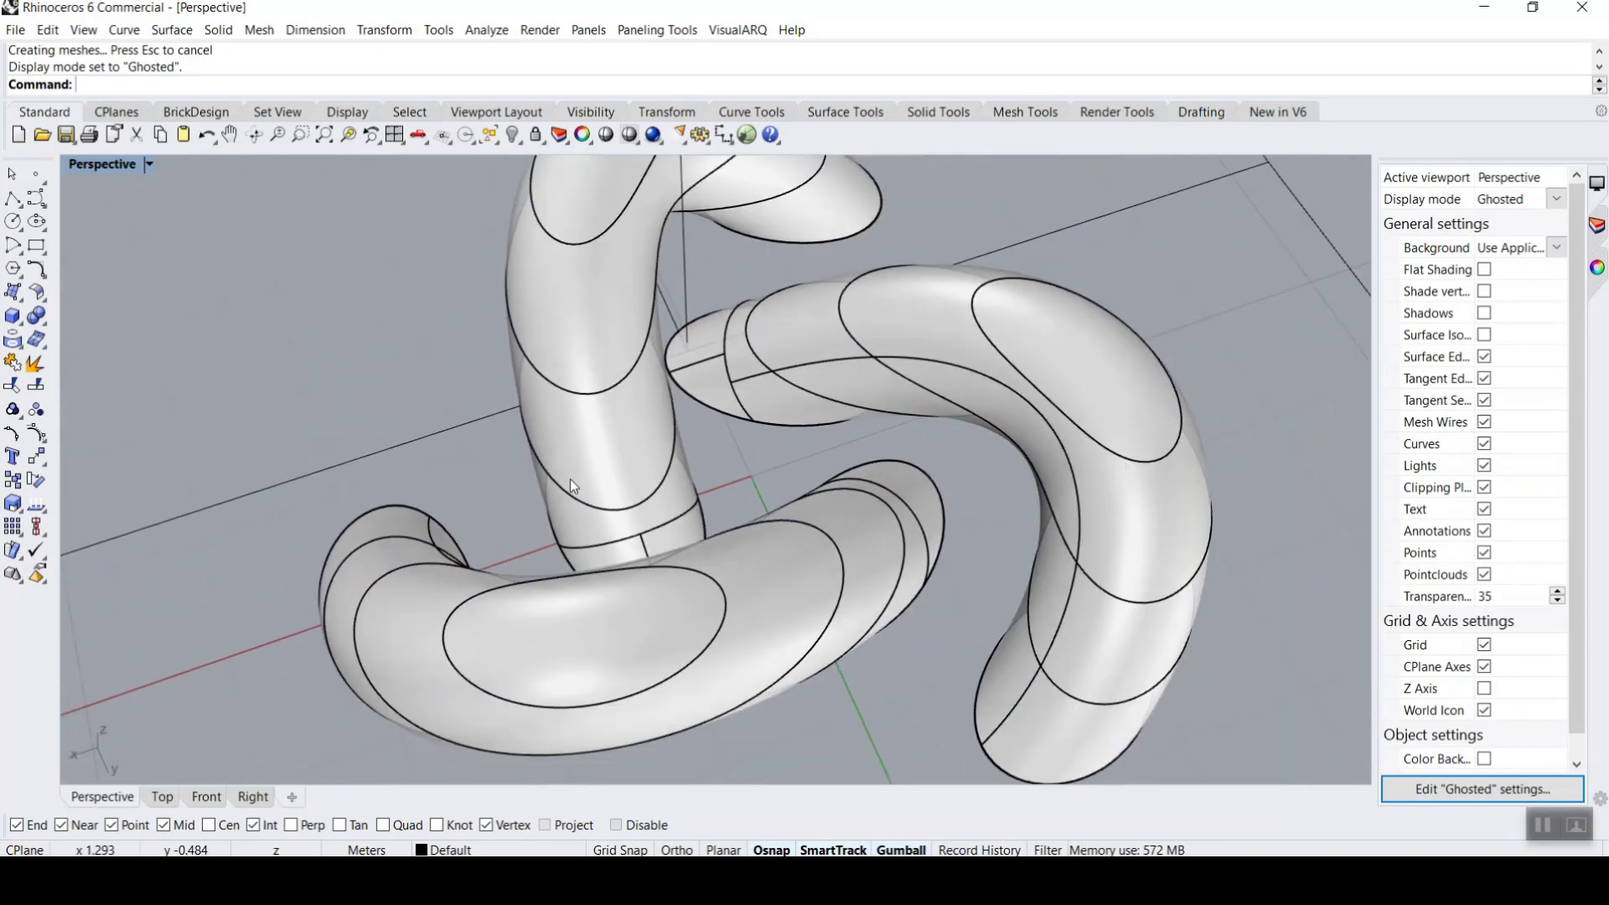
pyautogui.click(149, 165)
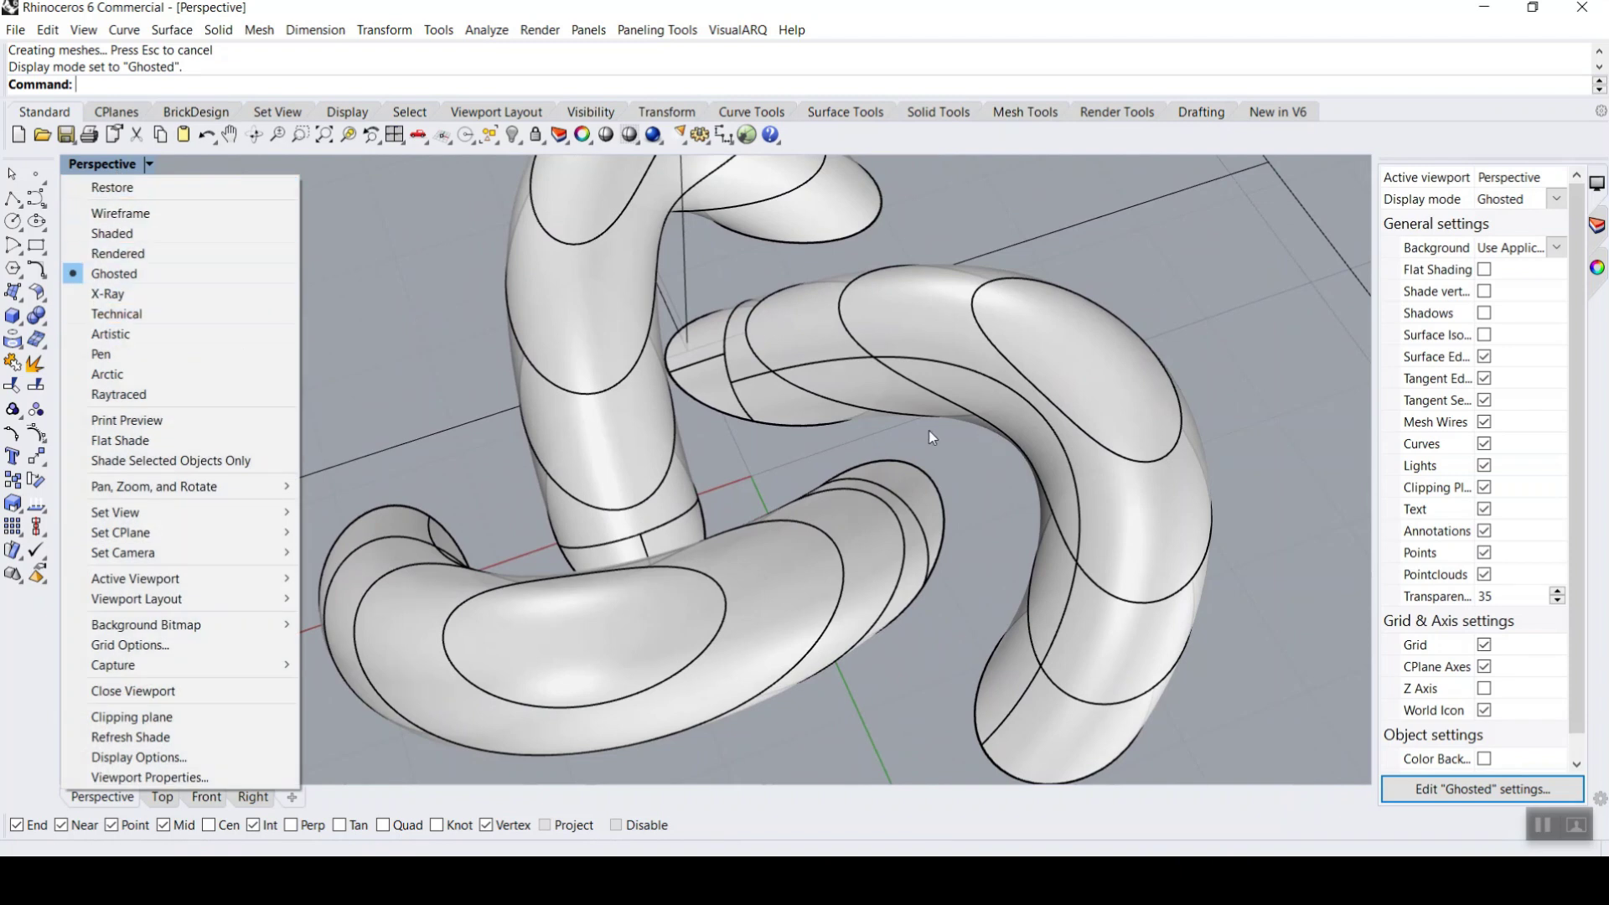
pyautogui.click(118, 253)
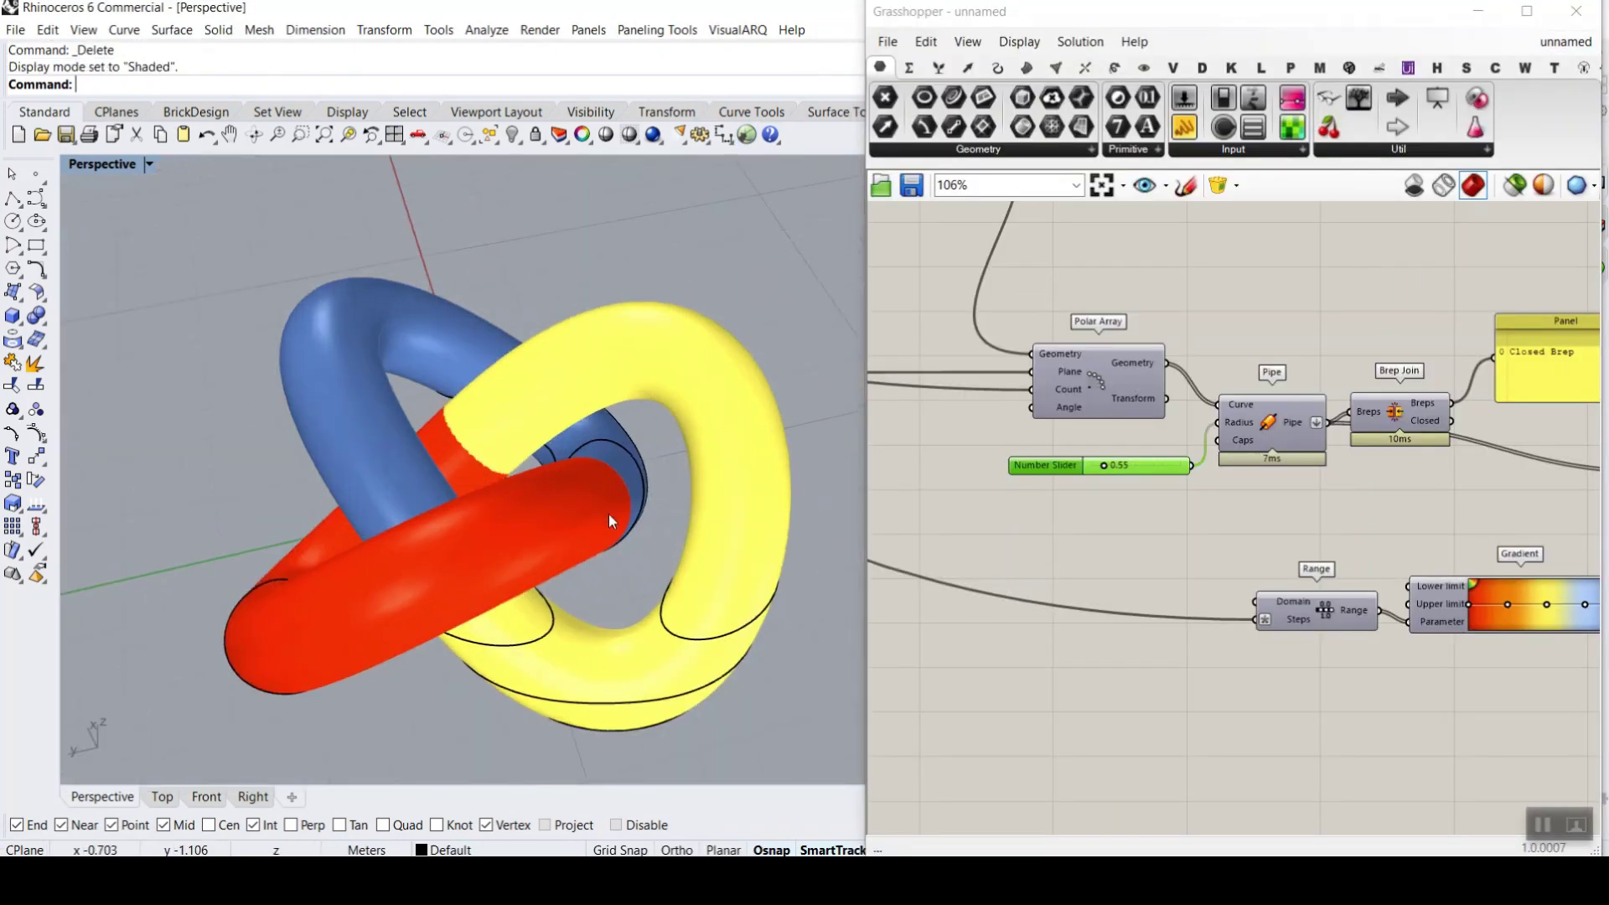
# - Select the leftover baked contour objects around the knot and delete them
pyautogui.moveTo(609, 514); pyautogui.dragTo(625, 441, button='right')
pyautogui.scroll(-10, 627, 441)
pyautogui.moveTo(718, 558); pyautogui.dragTo(428, 367)
pyautogui.press('Delete')
pyautogui.scroll(5, 545, 466)
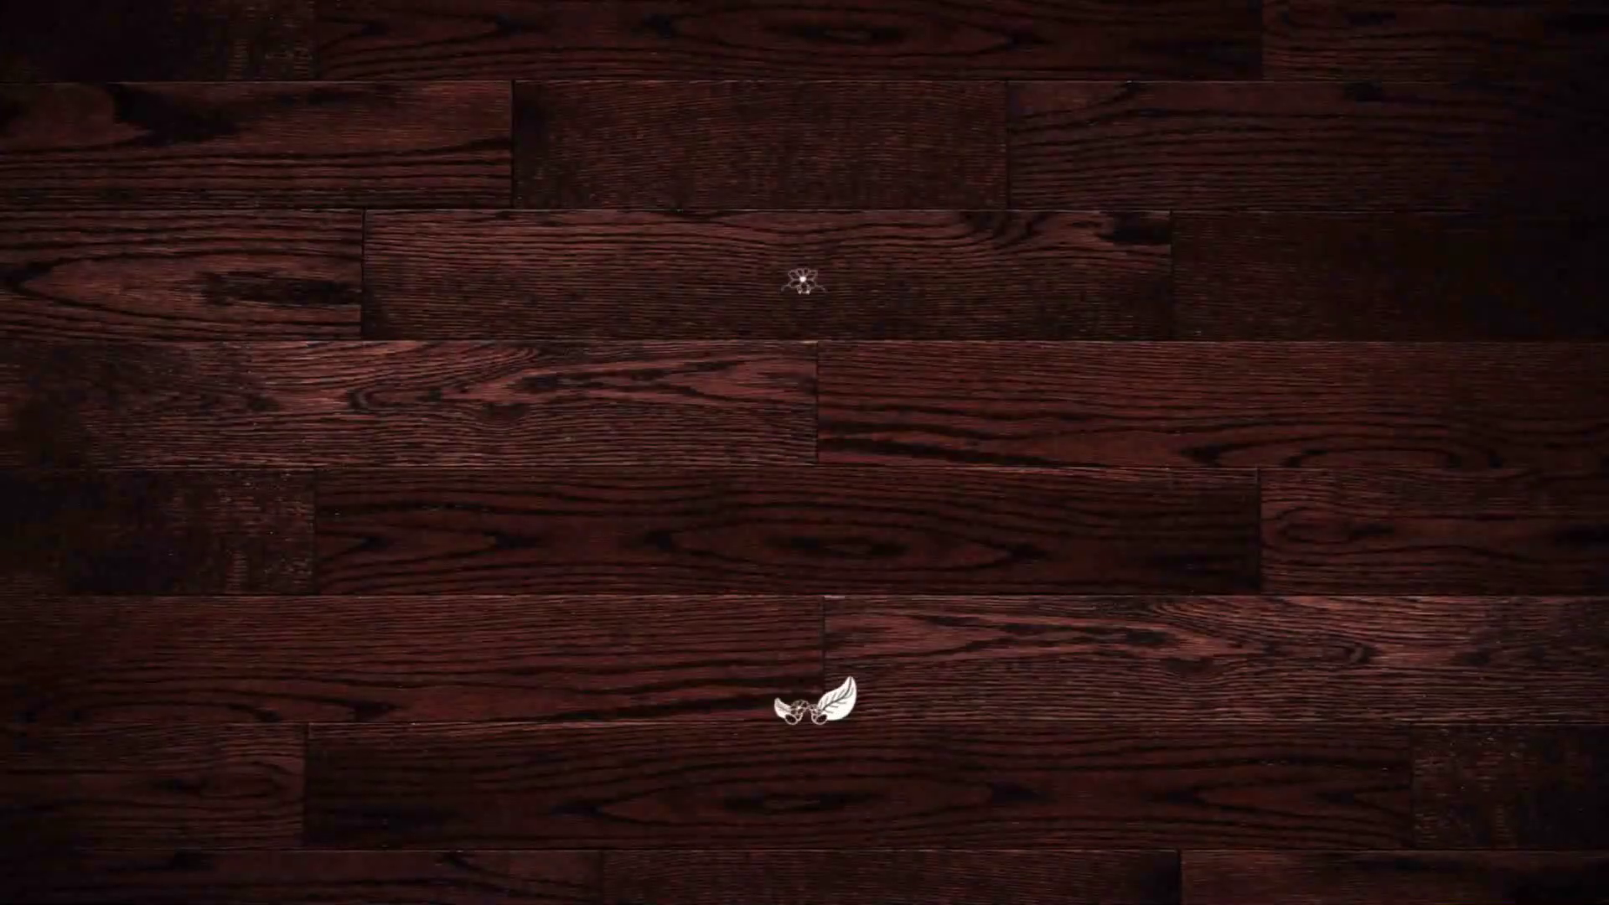